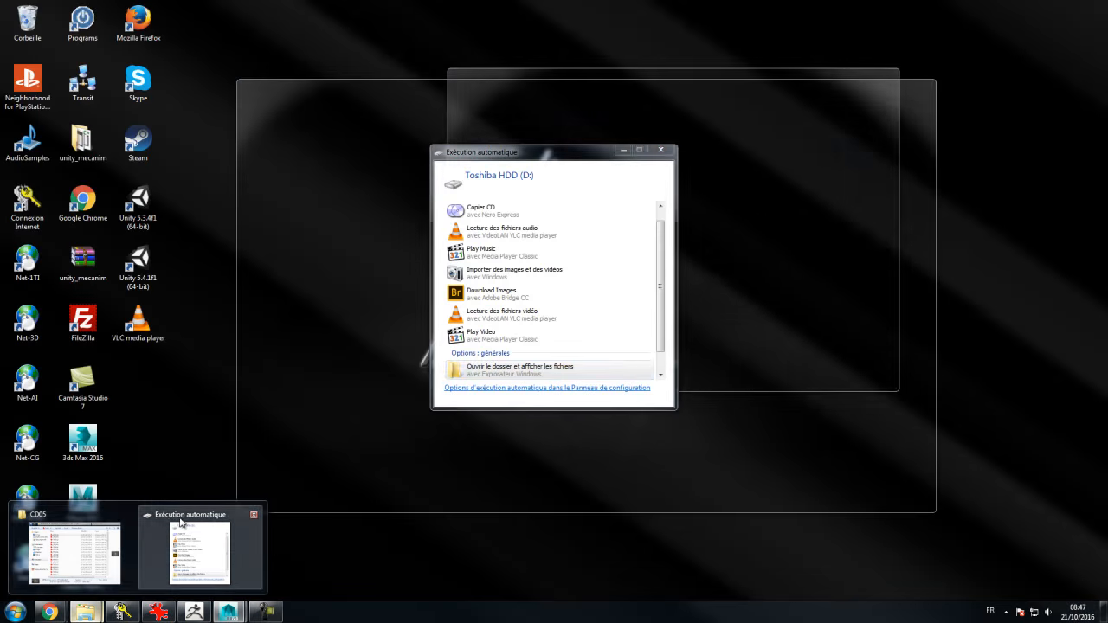
# Step: Browse the Toshiba HDD (D:) to the CharaDesign_B2C1 folder inside HEAJ and HEAJ - [2016-2017]
pyautogui.click(180, 521)
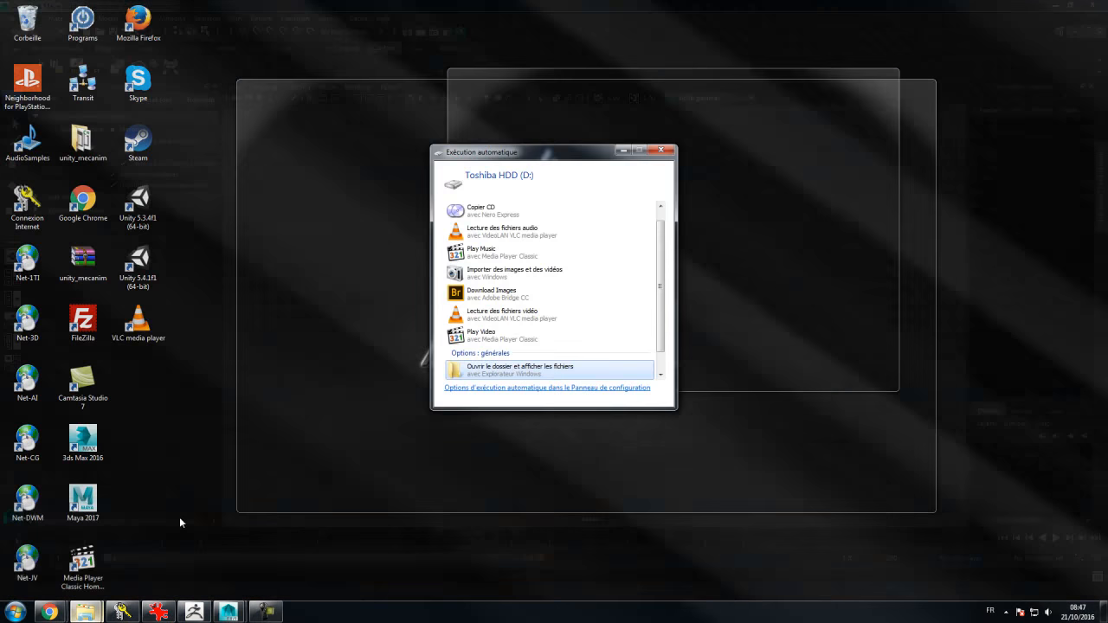
pyautogui.click(497, 370)
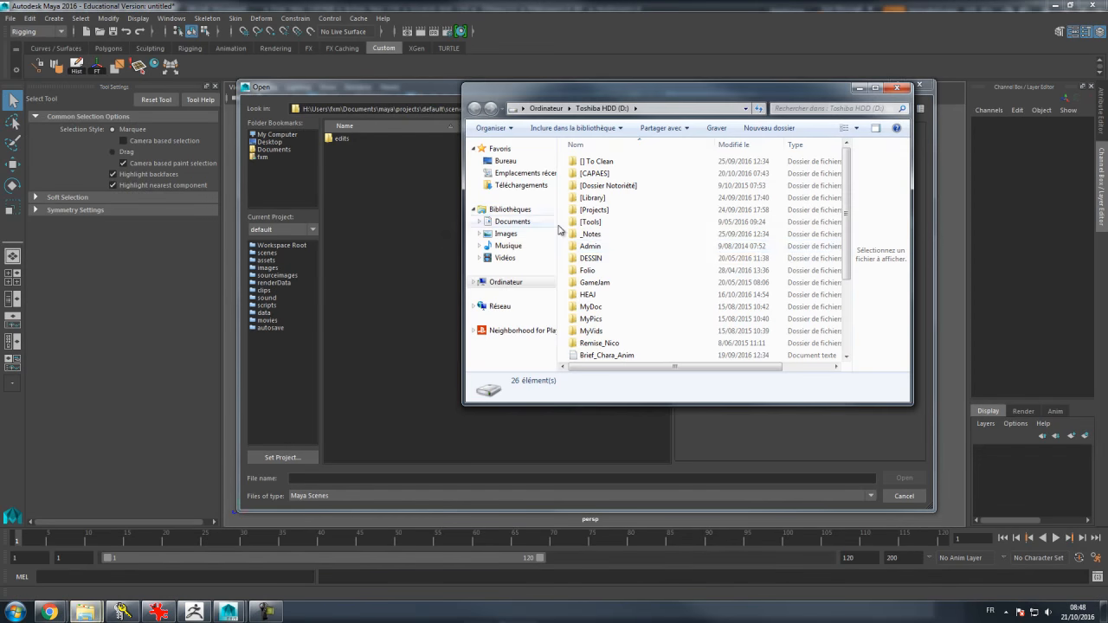
pyautogui.click(592, 295)
pyautogui.doubleClick(592, 296)
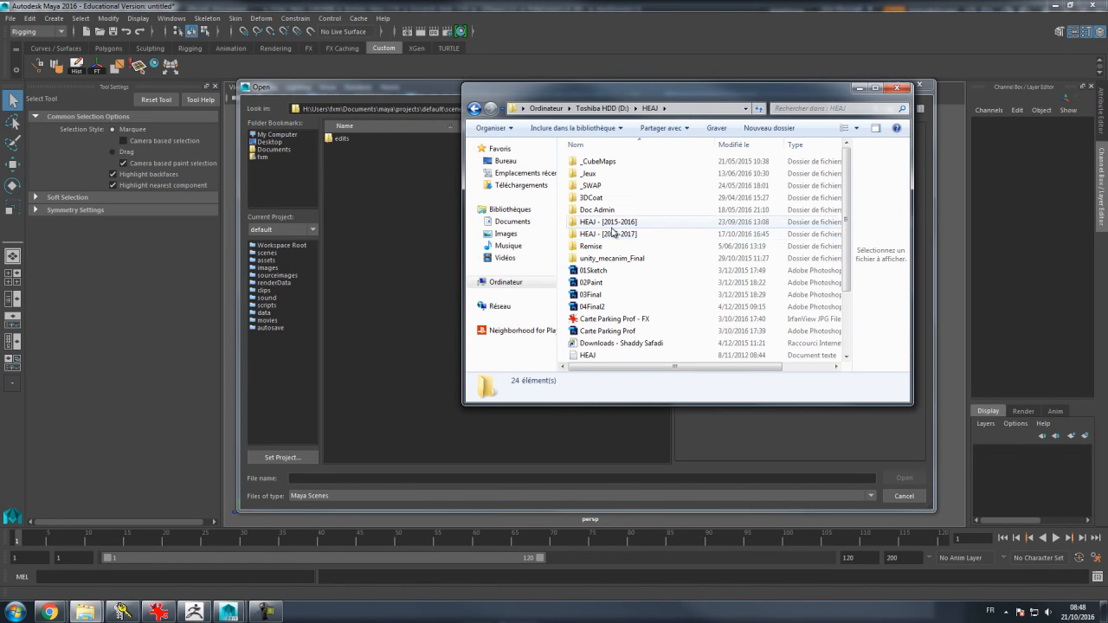
pyautogui.doubleClick(597, 234)
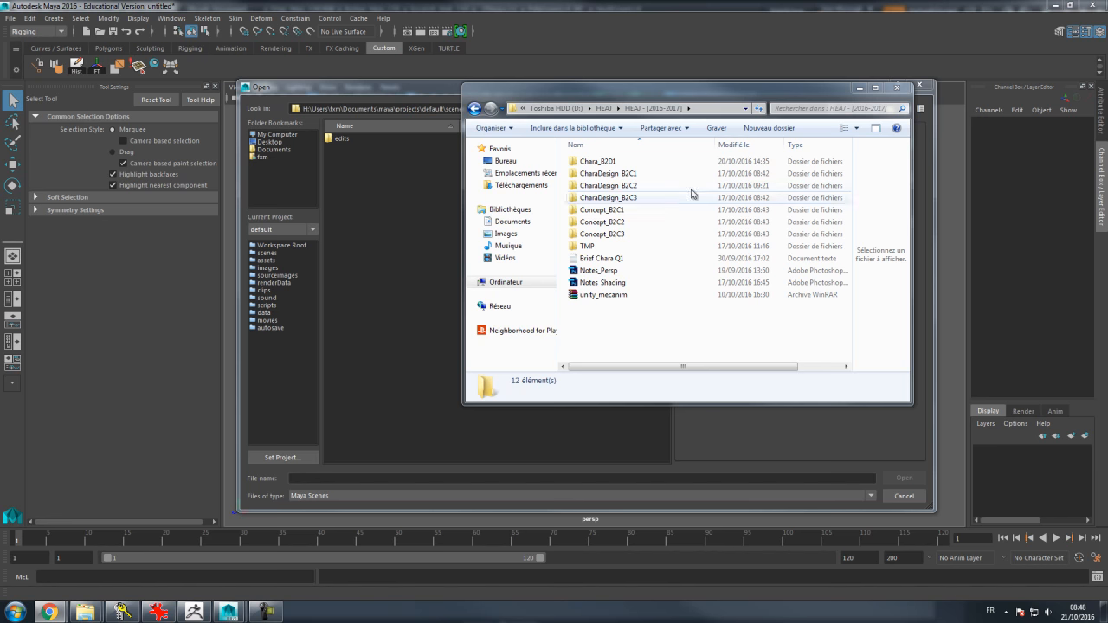
pyautogui.doubleClick(616, 174)
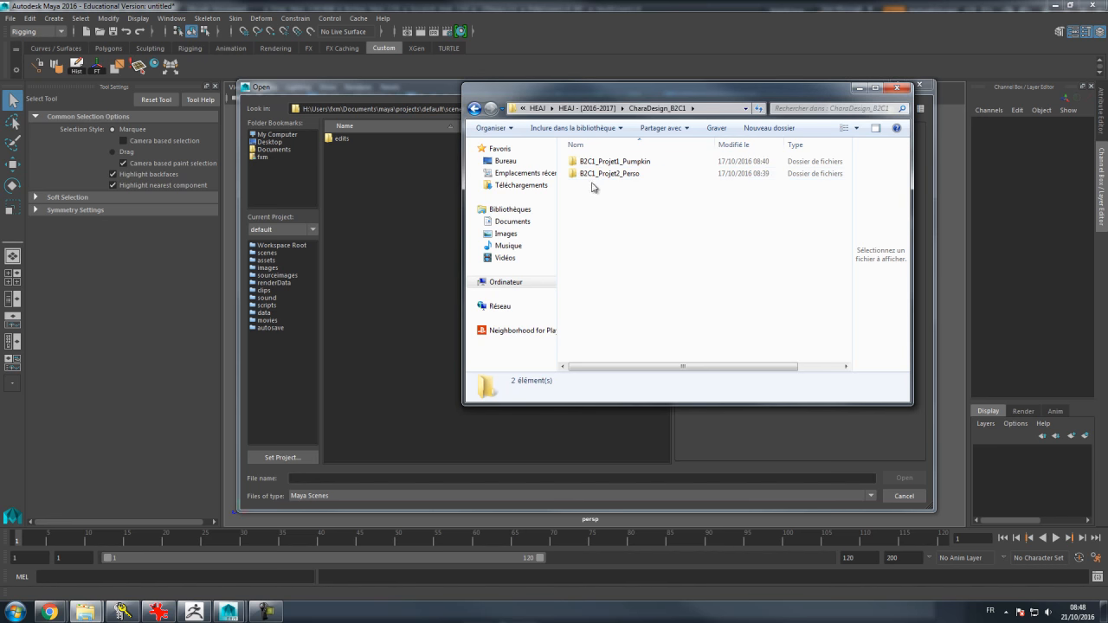
# Step: Open the B2C1_Projet2_Perso folder inside CharaDesign_B2C1
pyautogui.moveTo(619, 95); pyautogui.dragTo(372, 72)
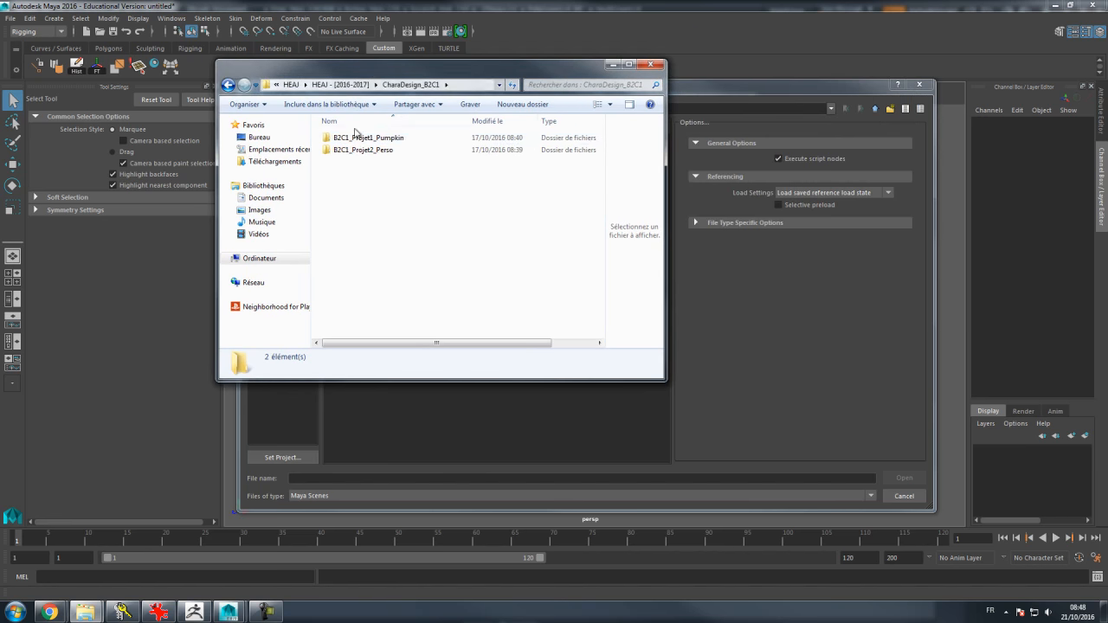
pyautogui.doubleClick(357, 138)
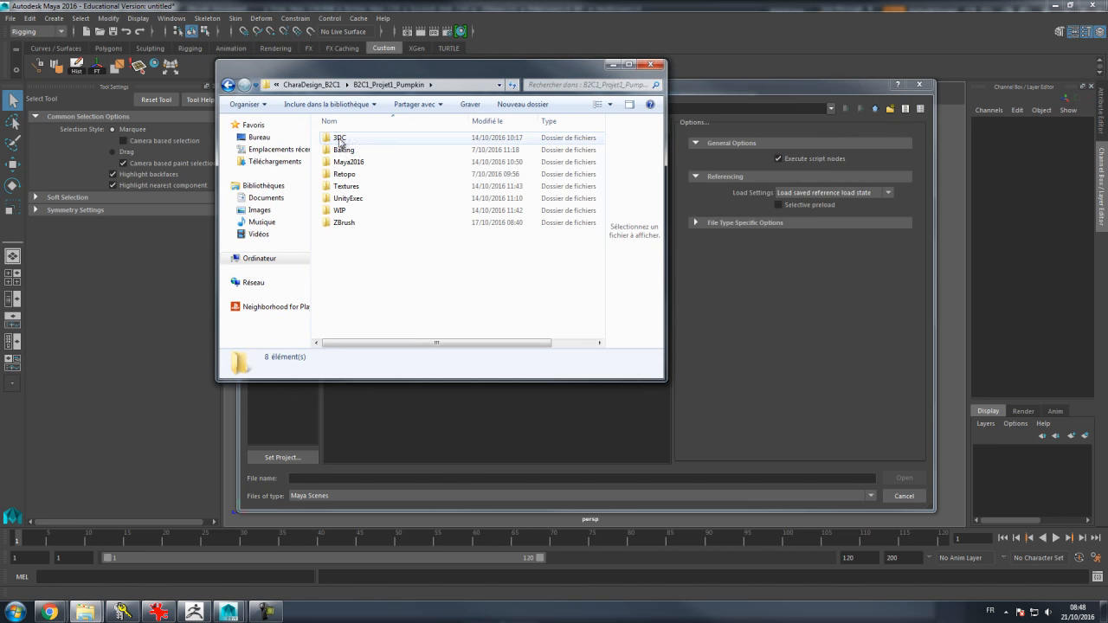
pyautogui.click(312, 84)
pyautogui.doubleClick(357, 152)
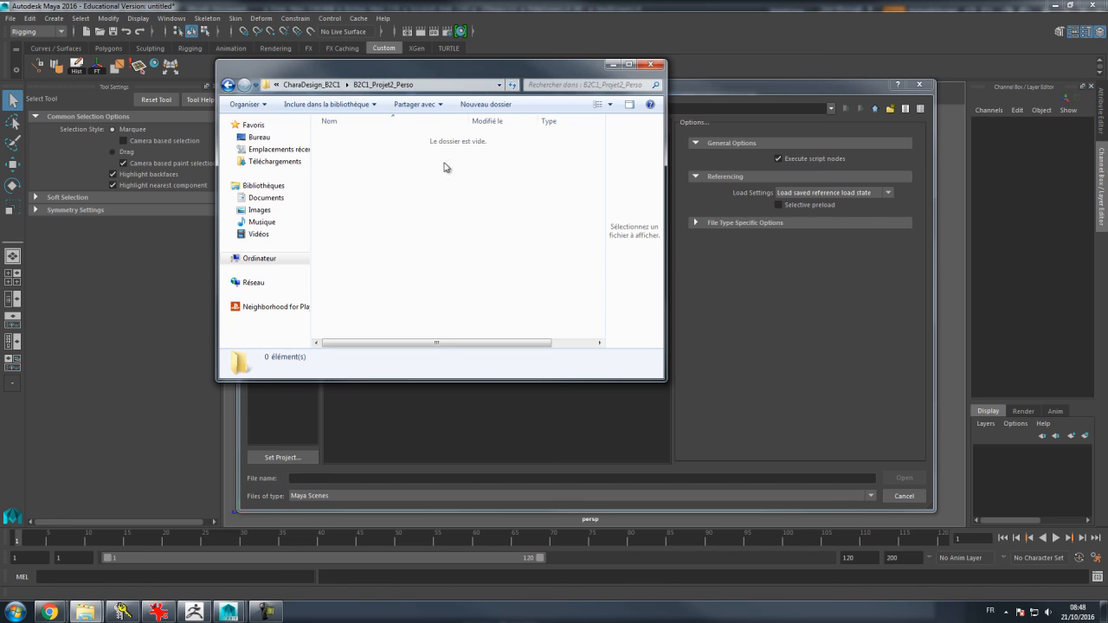
# Step: Create a folder named Maya2016 in B2C1_Projet2_Perso
pyautogui.rightClick(364, 166)
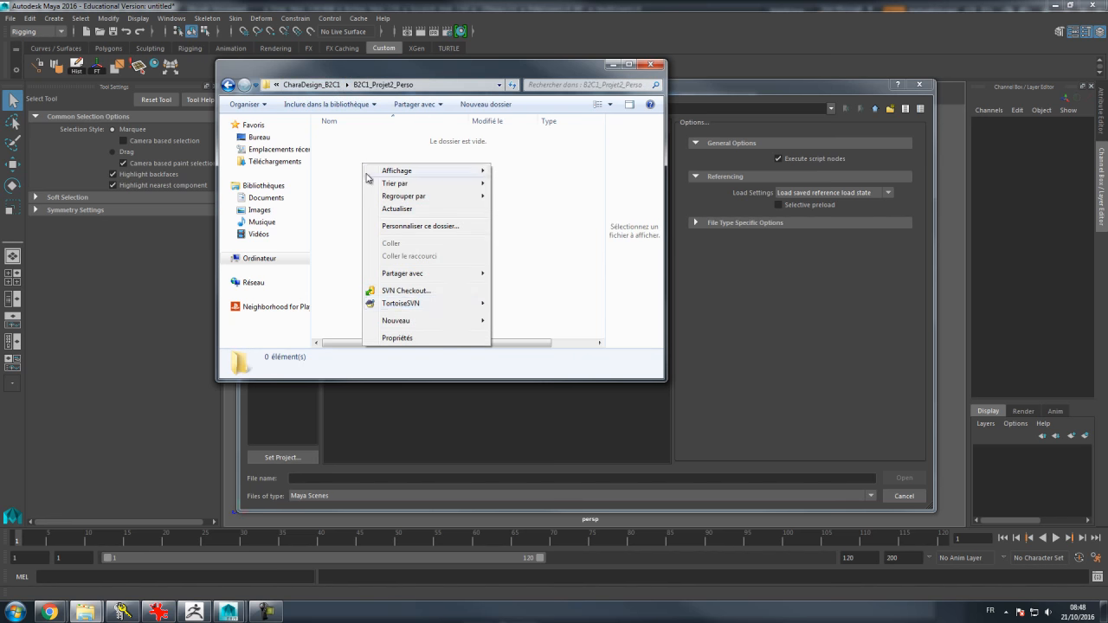
pyautogui.moveTo(400, 320)
pyautogui.click(542, 321)
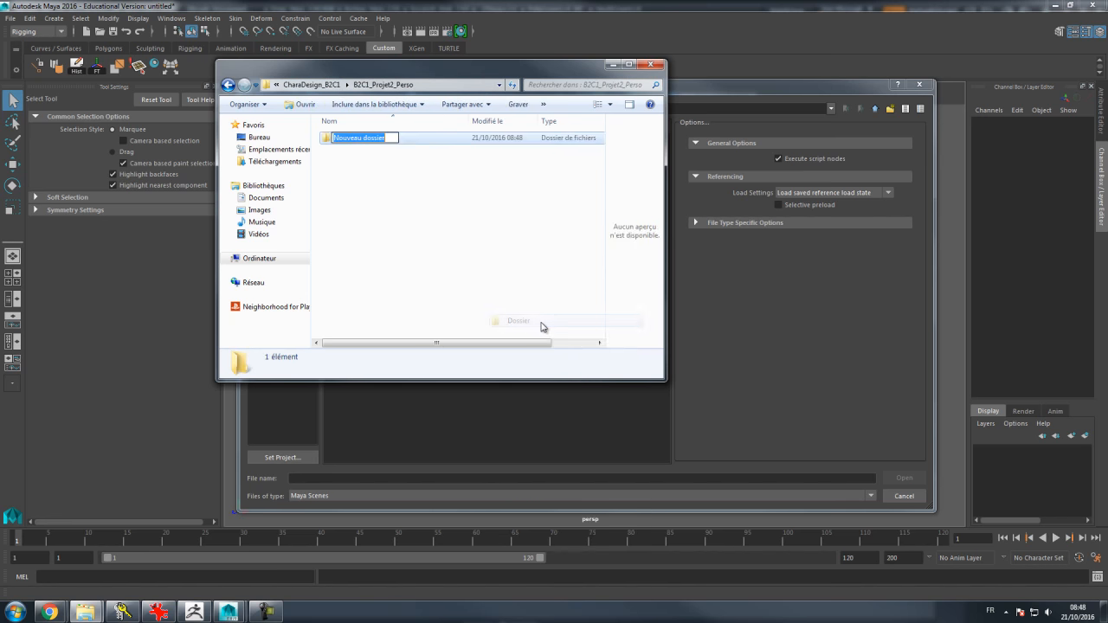
pyautogui.write('May')
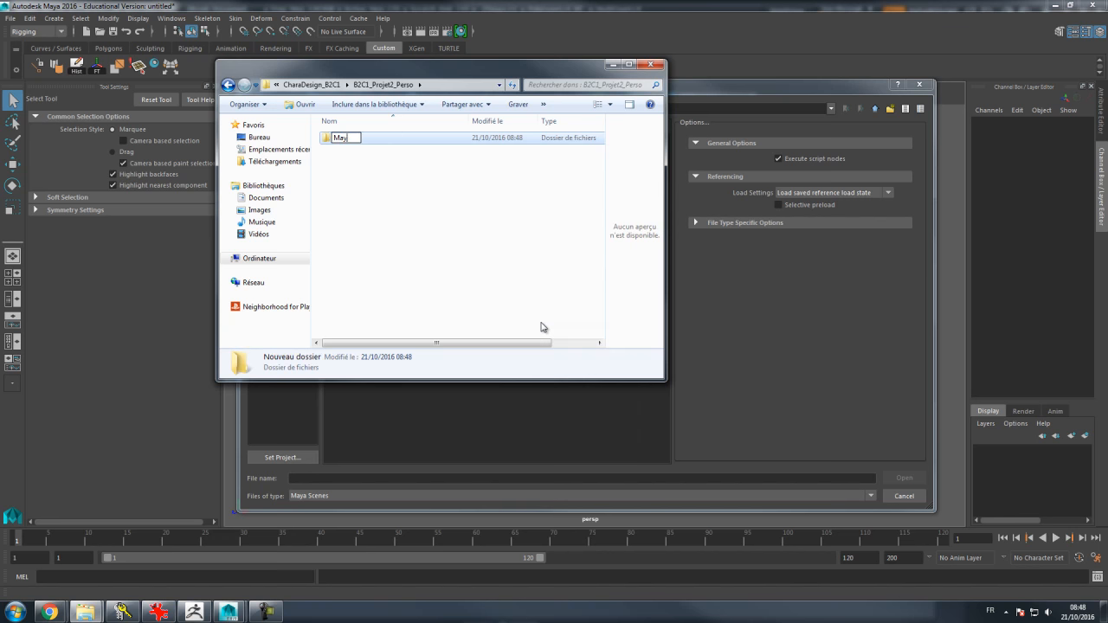
pyautogui.write('a2016')
pyautogui.press('Return')
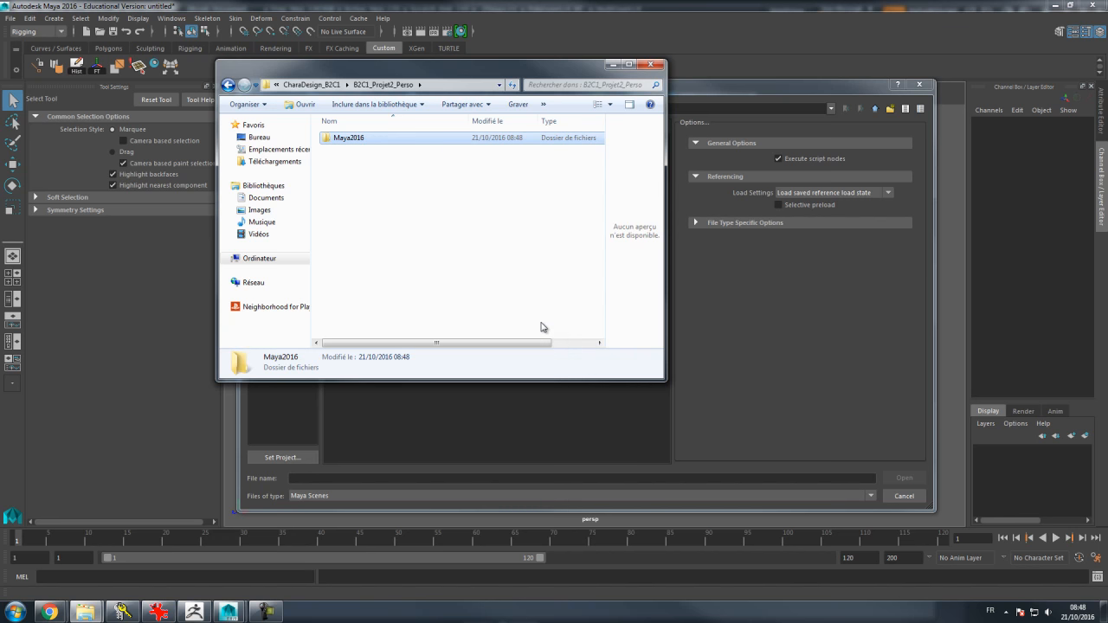
# Step: Create a second folder named ZB4R7 beside the Maya2016 folder
pyautogui.rightClick(357, 171)
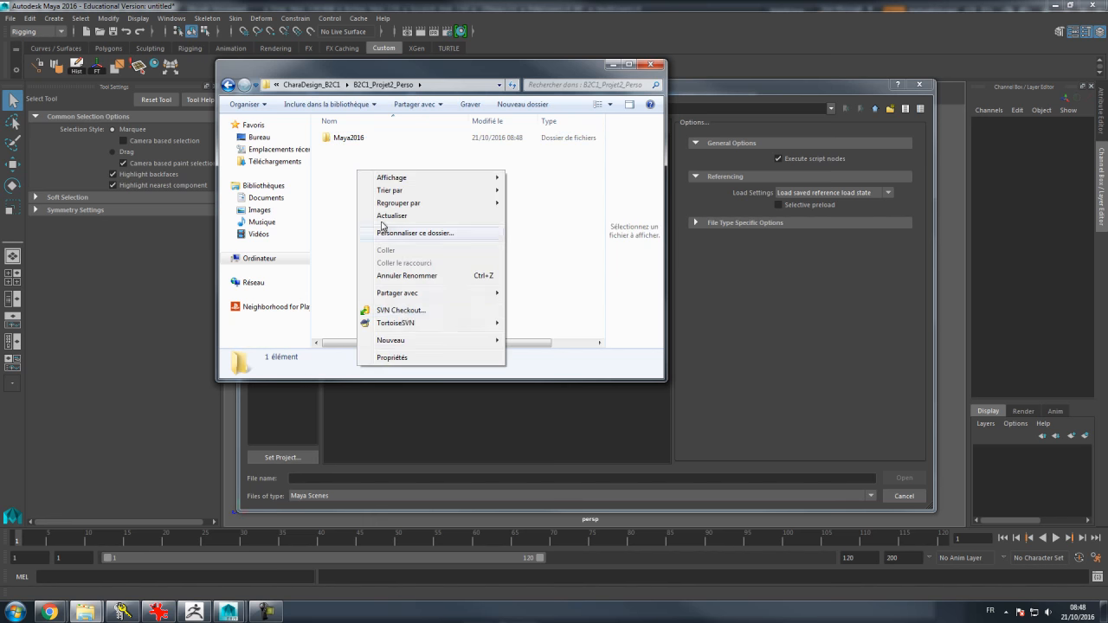
pyautogui.moveTo(405, 340)
pyautogui.click(525, 344)
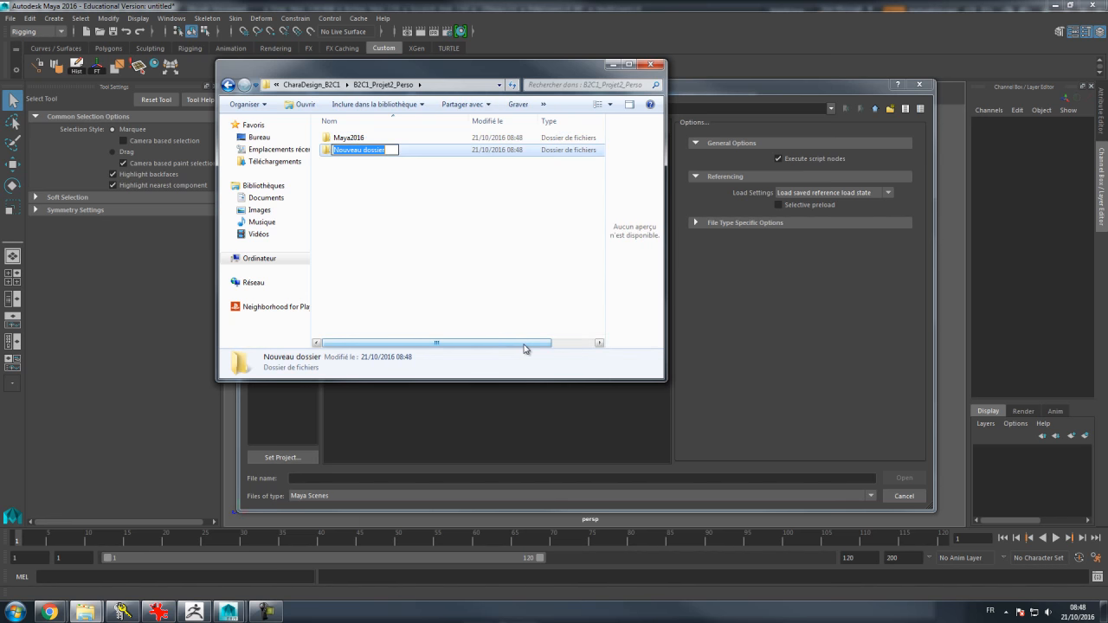
pyautogui.write('ZB')
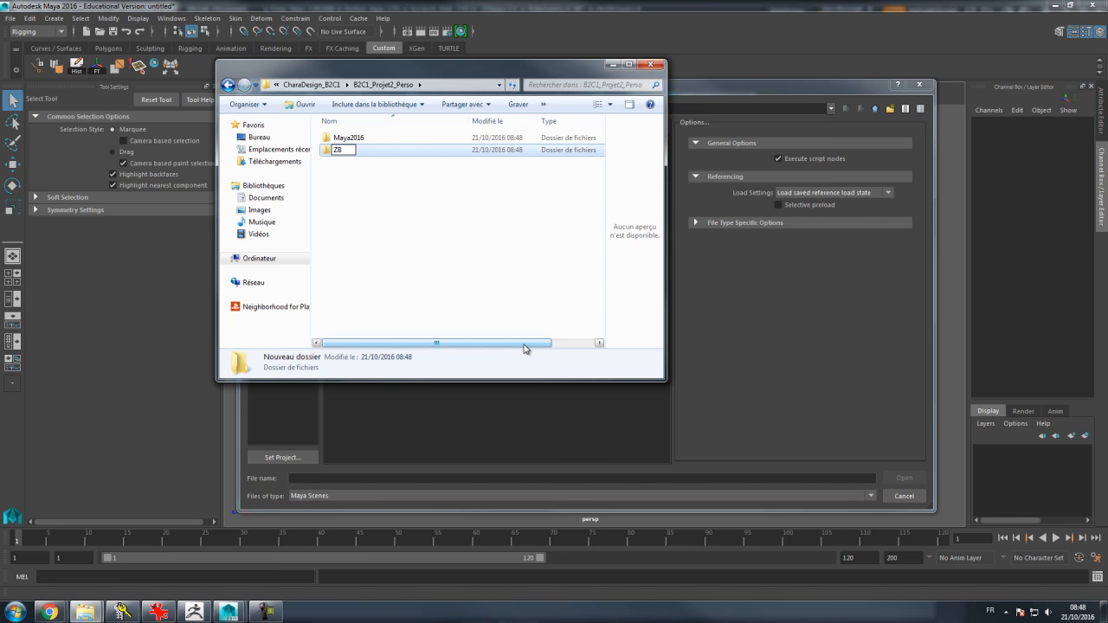
pyautogui.write('4R7')
pyautogui.press('Return')
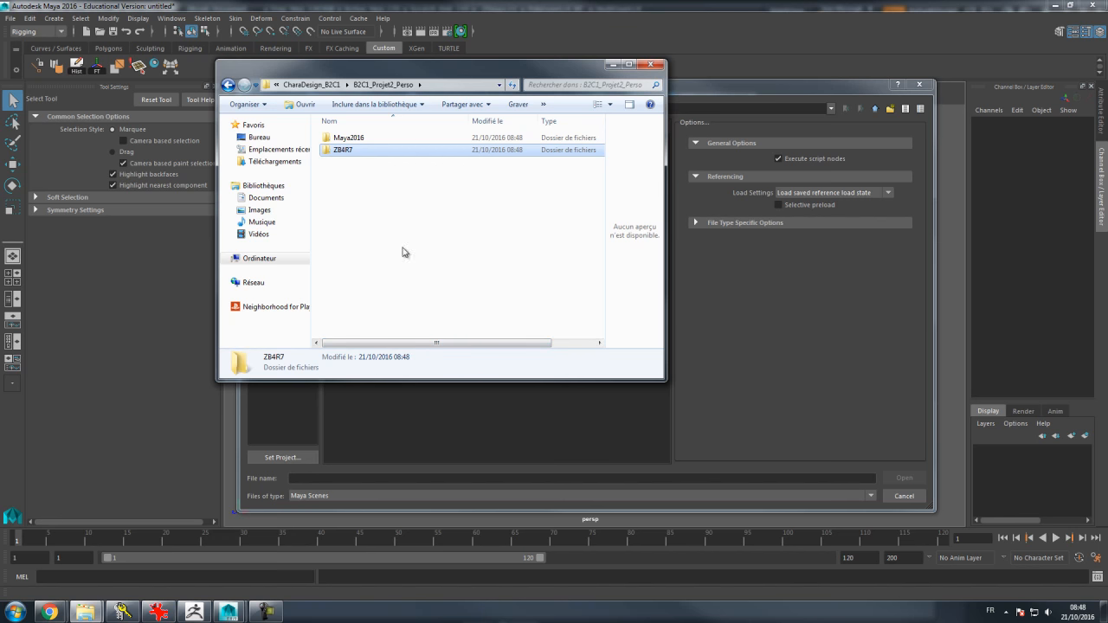
# Step: Open a second file browser window and place it beside the B2C1_Projet2_Perso window
pyautogui.click(375, 339)
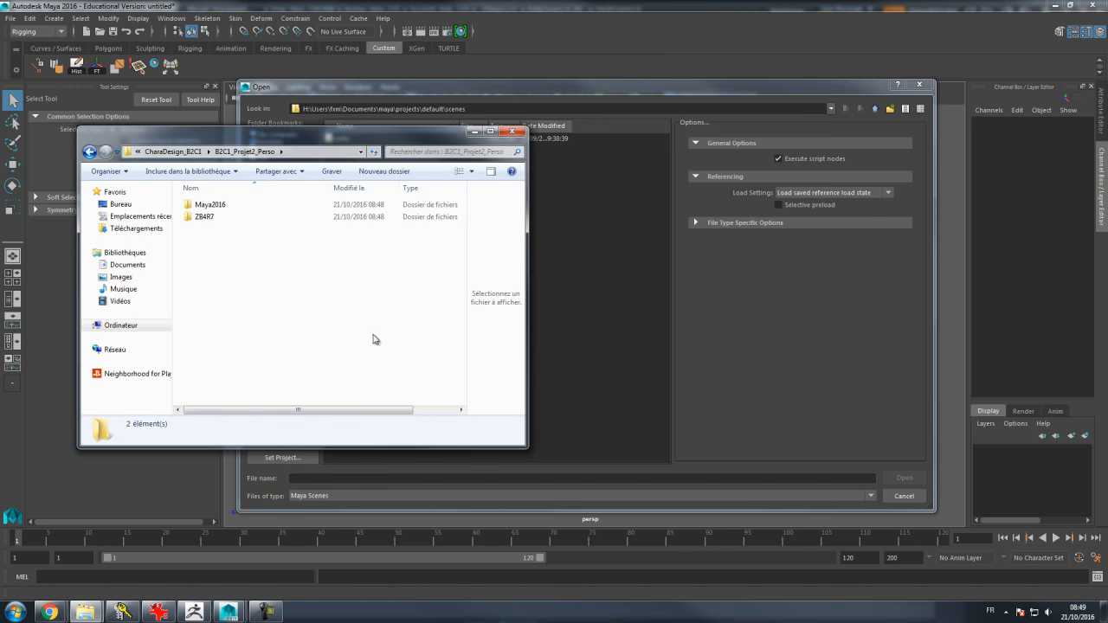
pyautogui.hotkey('ctrl', 'n')
pyautogui.moveTo(337, 138); pyautogui.dragTo(792, 135)
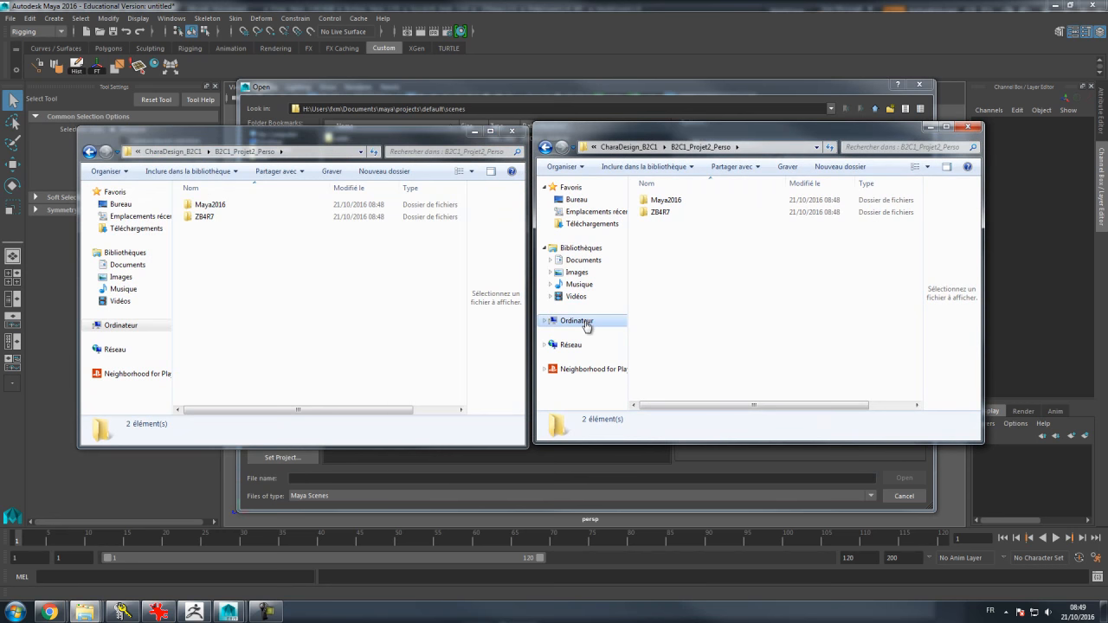
# Step: In the second window, open the Prof folder on the Net-JV network share
pyautogui.click(587, 320)
pyautogui.click(573, 200)
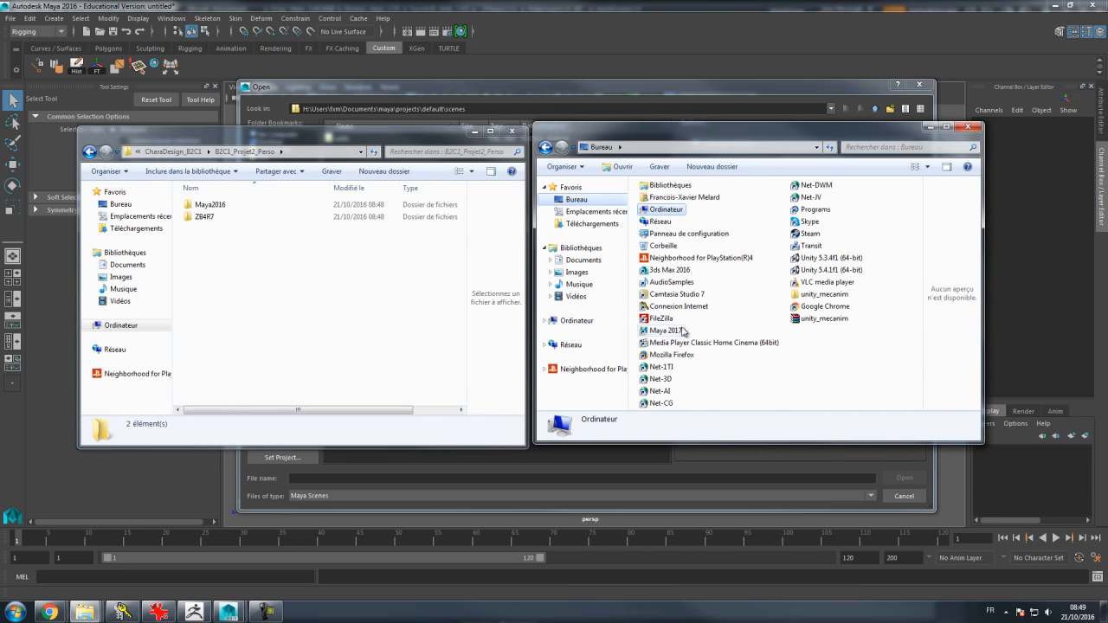
pyautogui.doubleClick(811, 198)
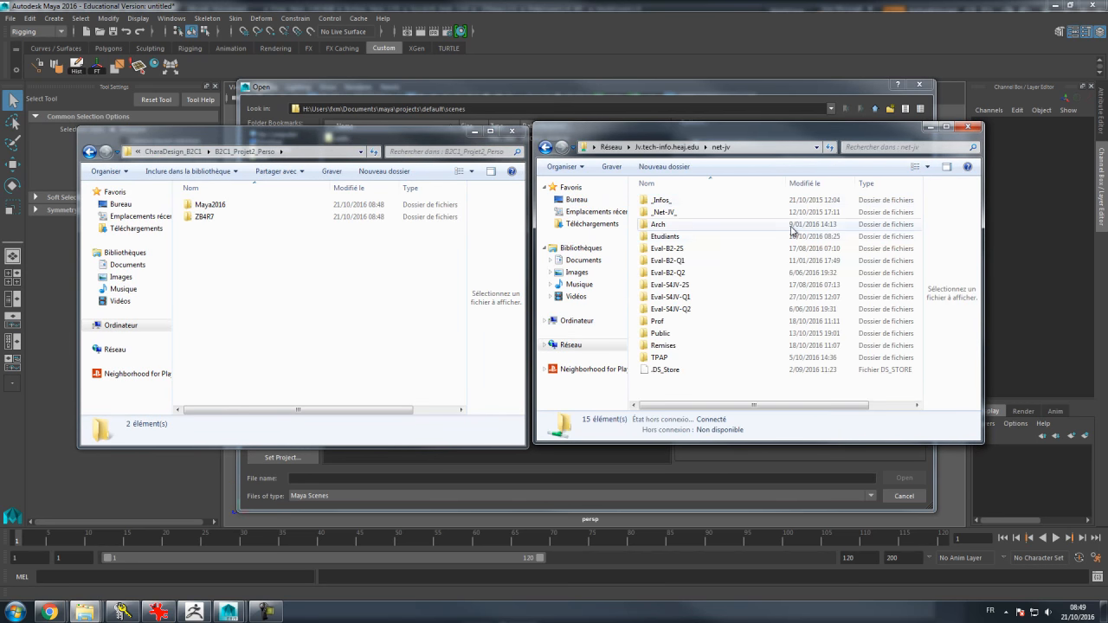
pyautogui.click(659, 322)
pyautogui.doubleClick(660, 322)
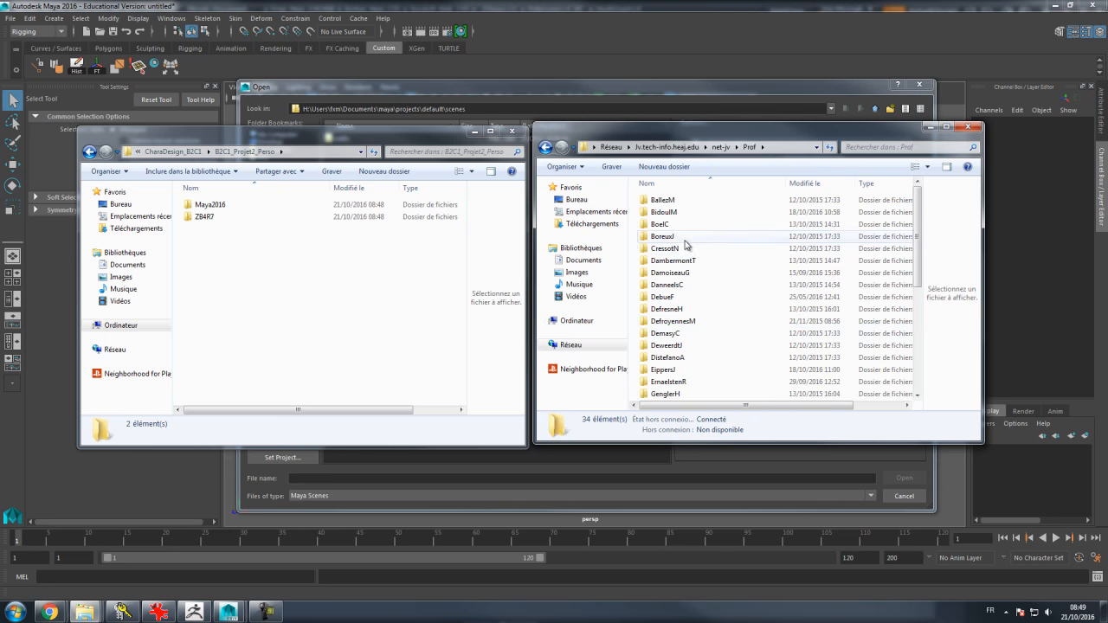
# Step: Browse from the teacher's folder through [2016-2017] and CharaDesign - ART to the Ressources folder
pyautogui.click(675, 367)
pyautogui.scroll(-3, 680, 363)
pyautogui.doubleClick(688, 381)
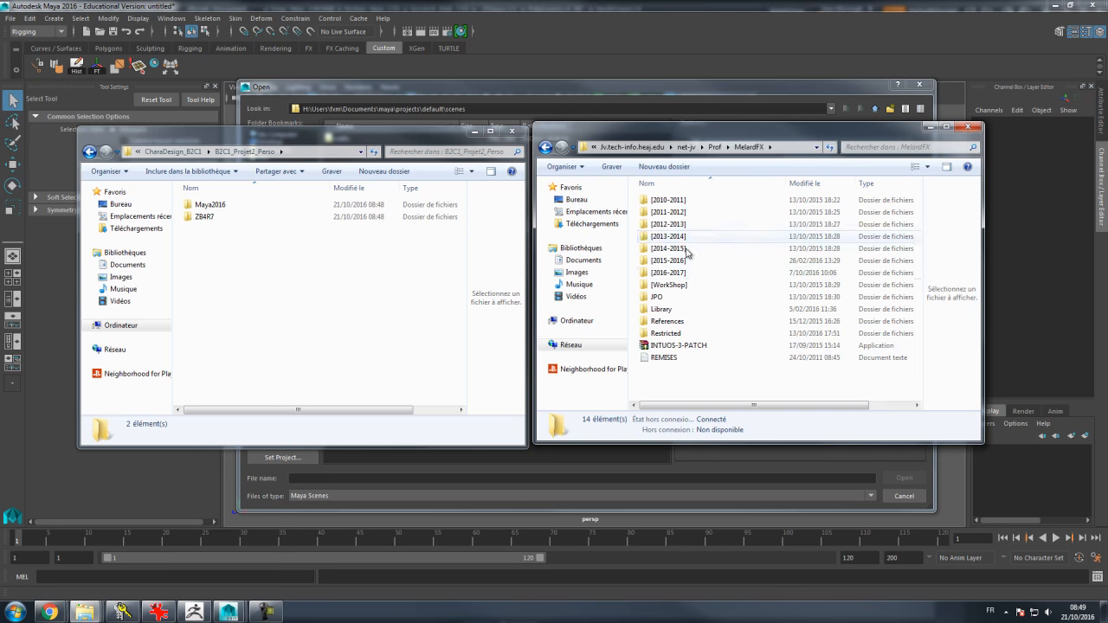
pyautogui.doubleClick(663, 284)
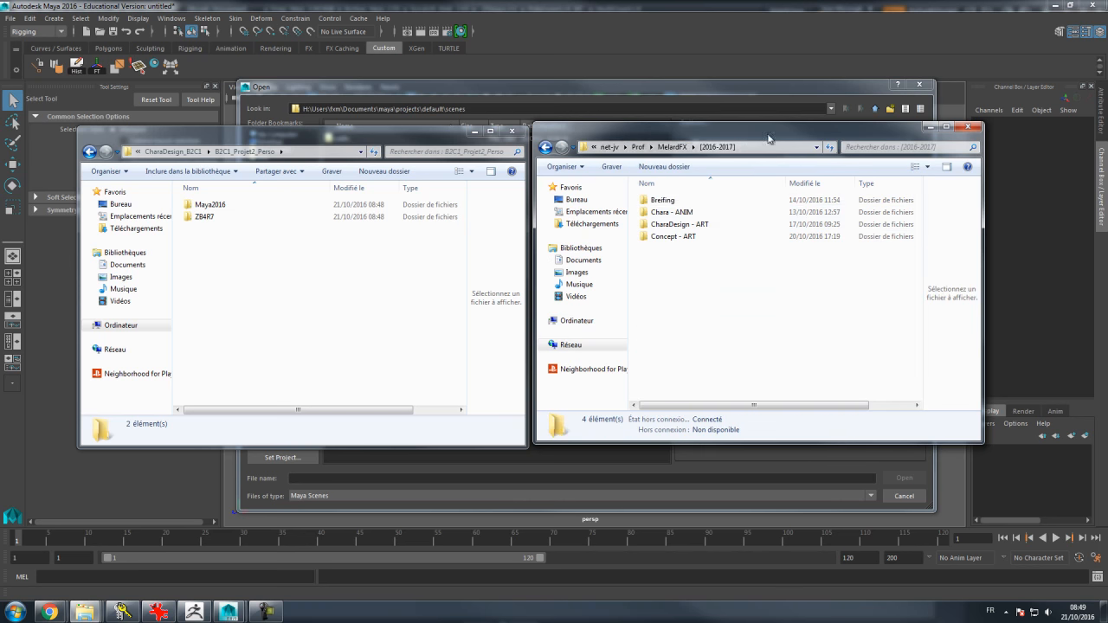
pyautogui.doubleClick(677, 225)
pyautogui.doubleClick(662, 259)
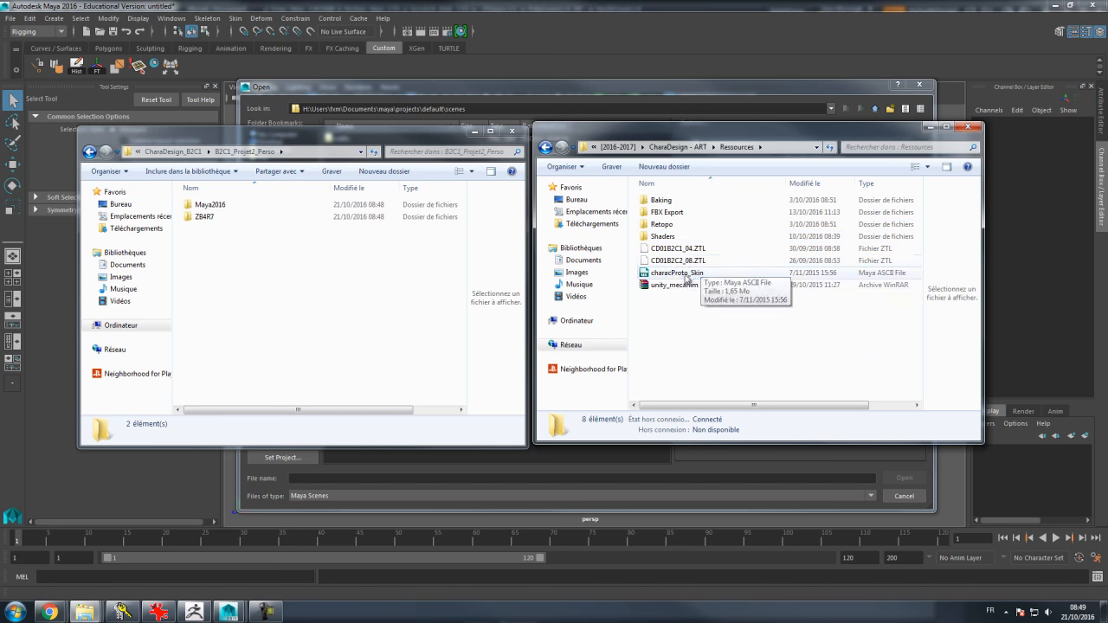
# Step: Copy the characProto_Skin Maya file from Ressources into the project's Maya2016 folder
pyautogui.click(696, 273)
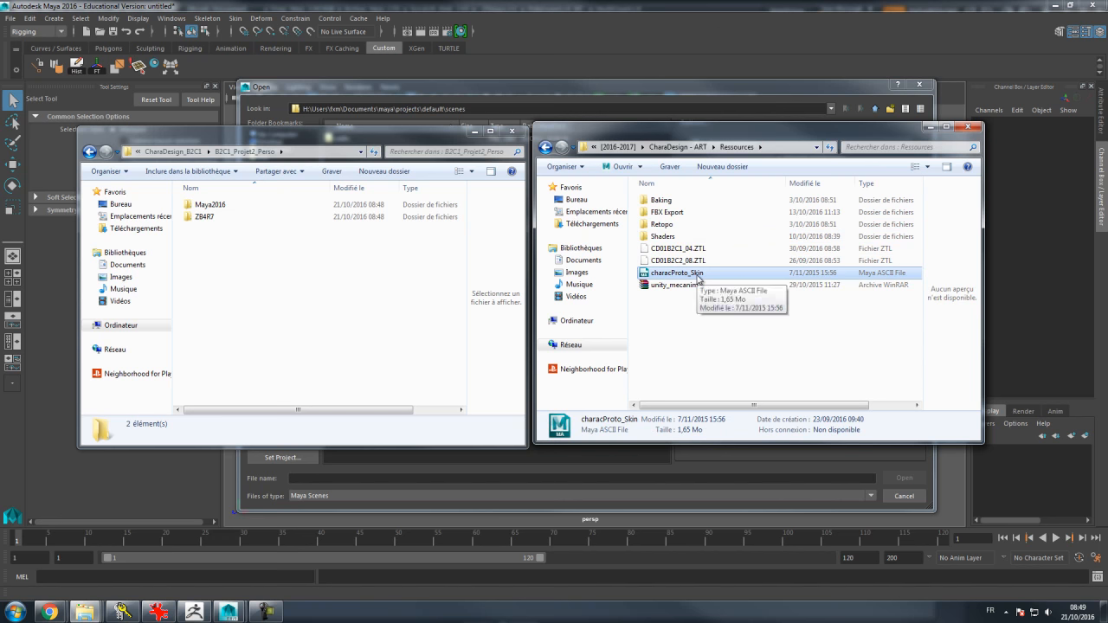
pyautogui.doubleClick(211, 205)
pyautogui.hotkey('ctrl', 'v')
pyautogui.click(312, 305)
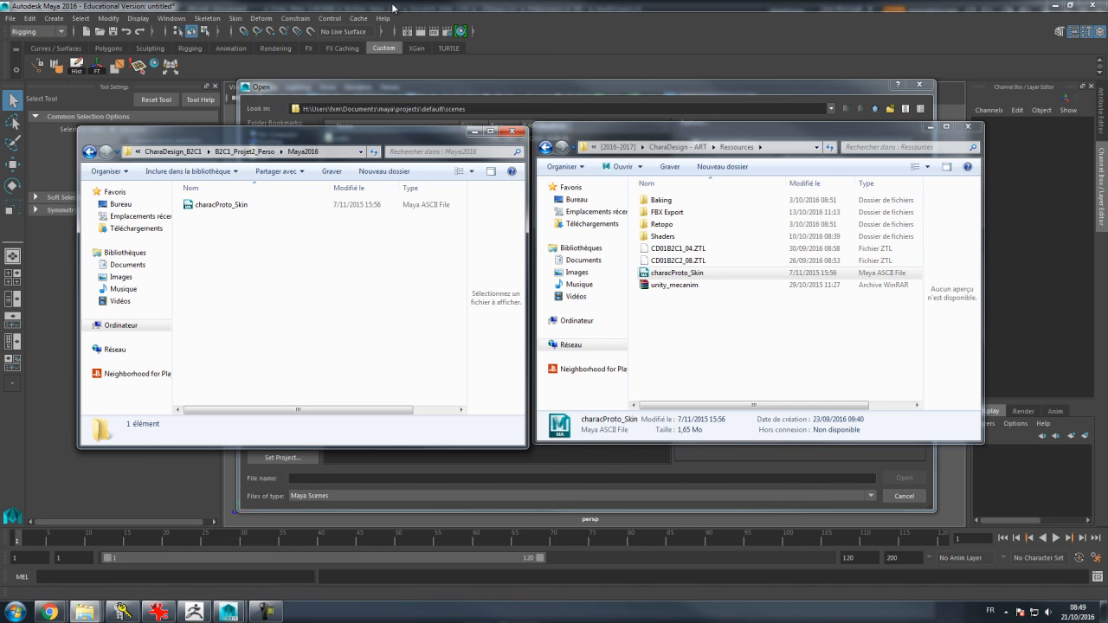
# Step: Switch to Maya and open characProto_Skin.ma from the Maya2016 folder of B2C1_Projet2_Perso on drive D:
pyautogui.click(412, 100)
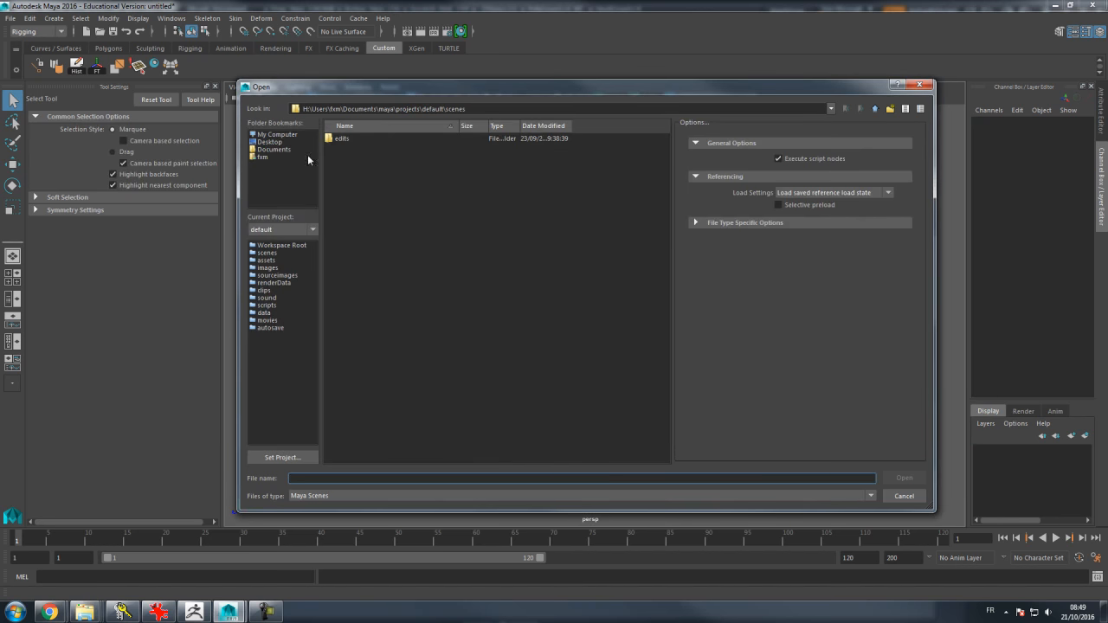
pyautogui.click(281, 136)
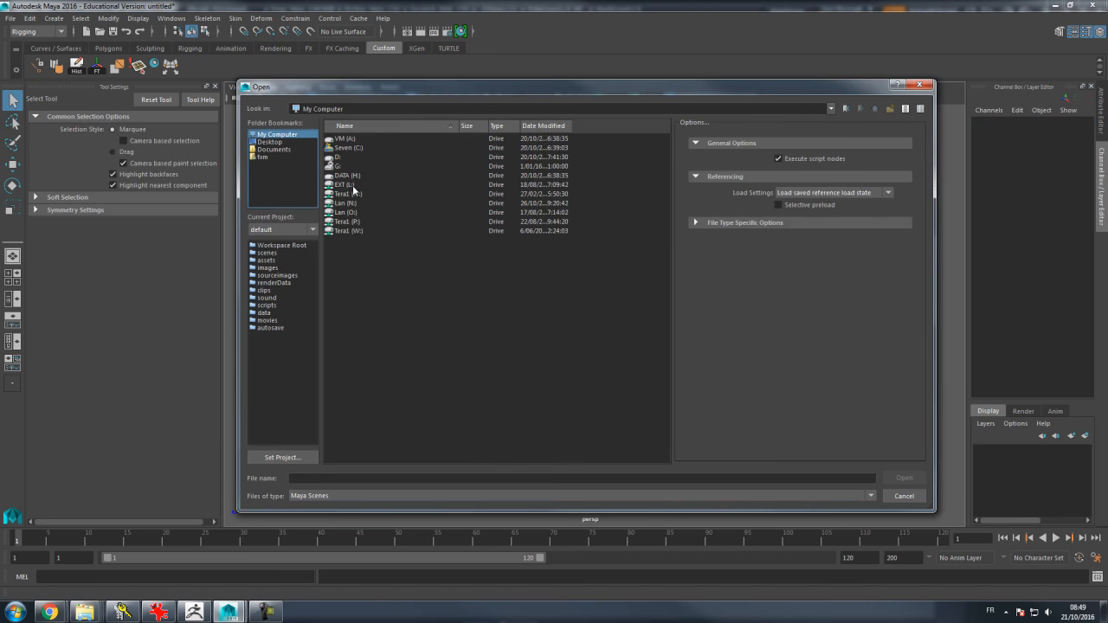
pyautogui.doubleClick(338, 161)
pyautogui.doubleClick(349, 240)
pyautogui.doubleClick(364, 194)
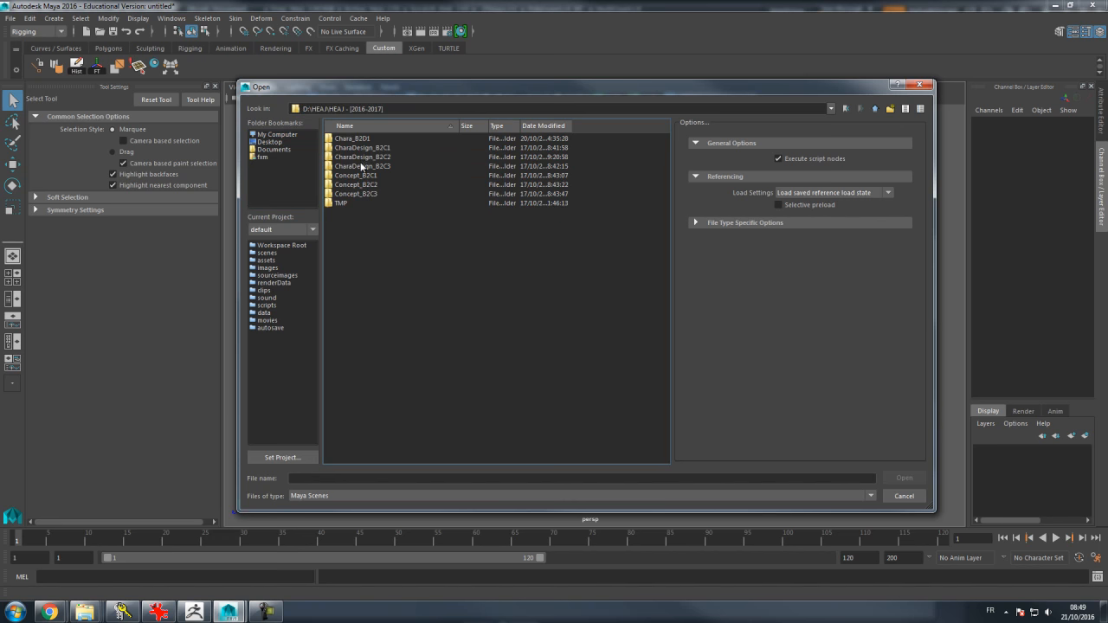
pyautogui.doubleClick(362, 148)
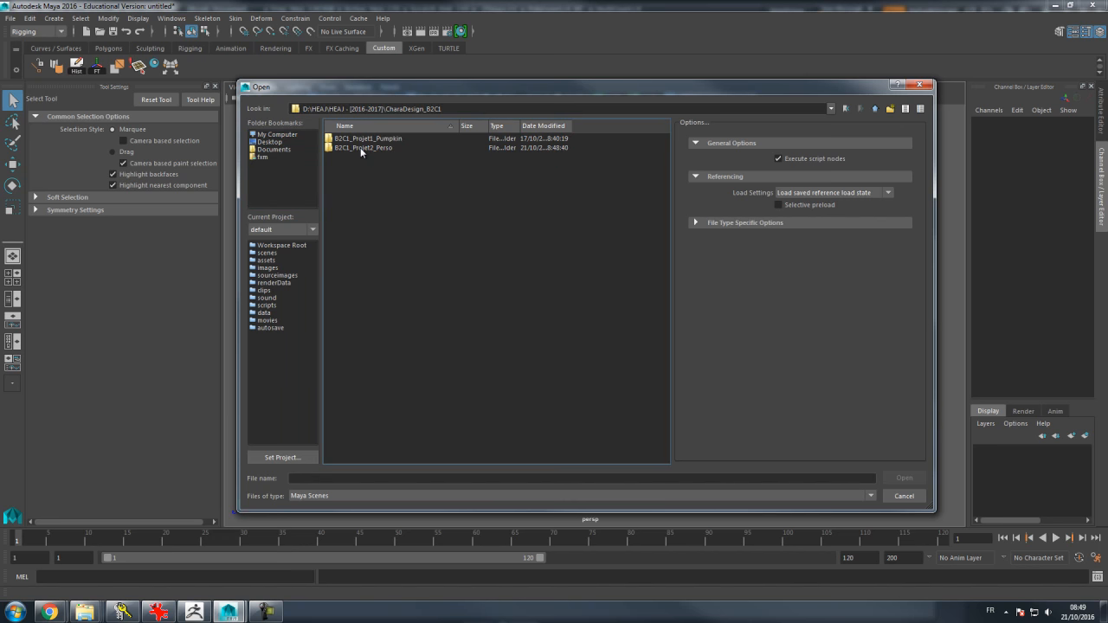
pyautogui.doubleClick(360, 147)
pyautogui.doubleClick(358, 139)
pyautogui.click(358, 140)
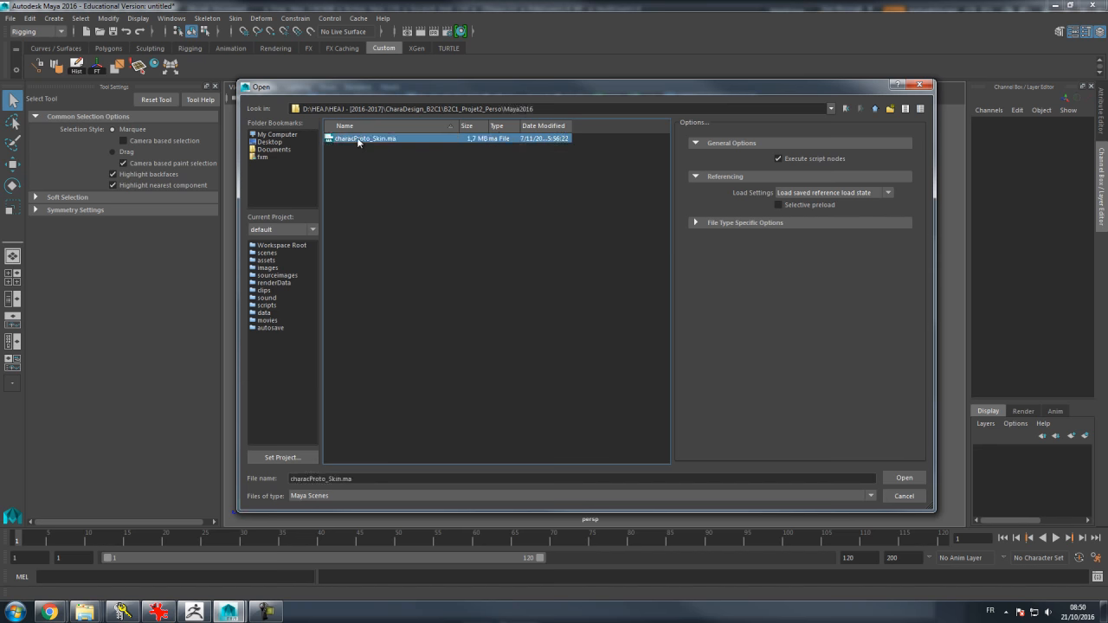
pyautogui.doubleClick(357, 139)
pyautogui.click(555, 308)
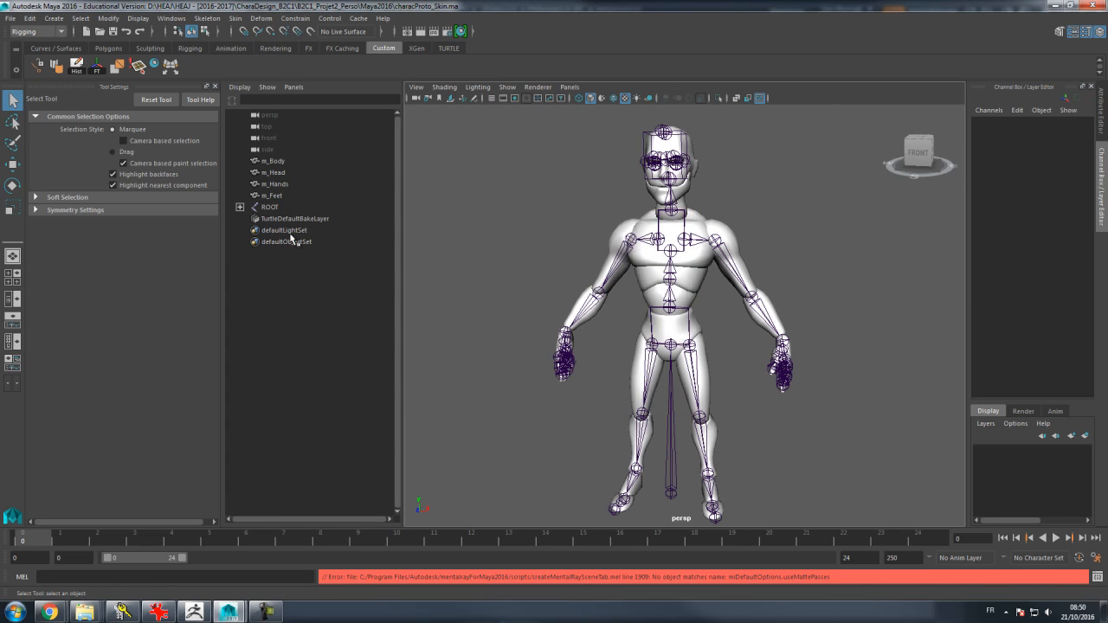
# Step: Inspect the character's parts by selecting the meshes m_Body through m_Feet together, followed by the ROOT skeleton alone
pyautogui.click(273, 162)
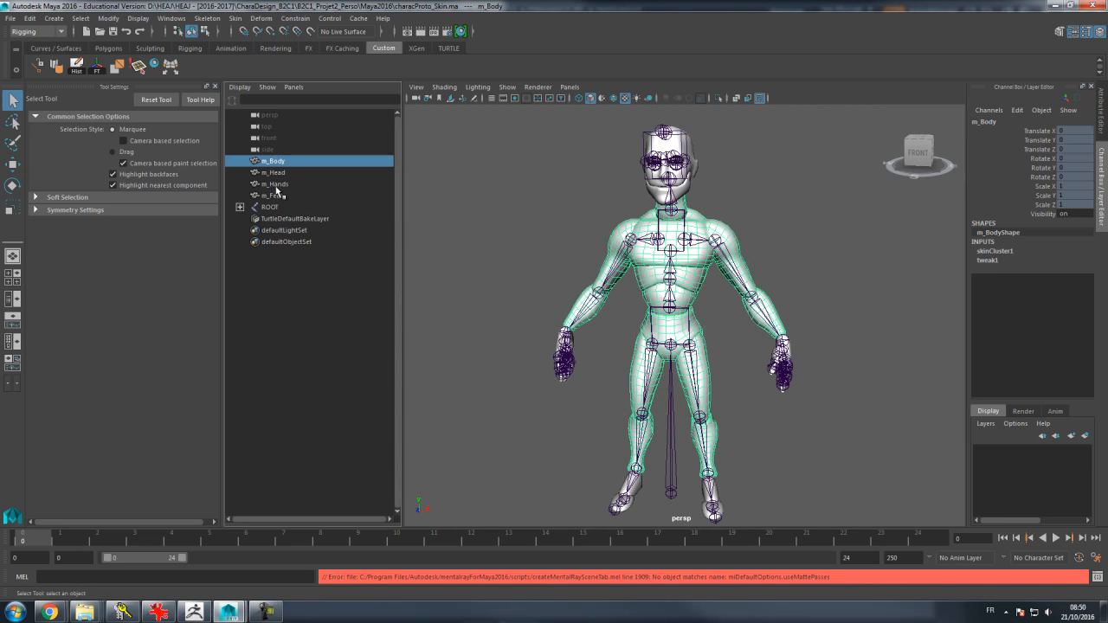
pyautogui.keyDown('shift'); pyautogui.click(279, 195); pyautogui.keyUp('shift')
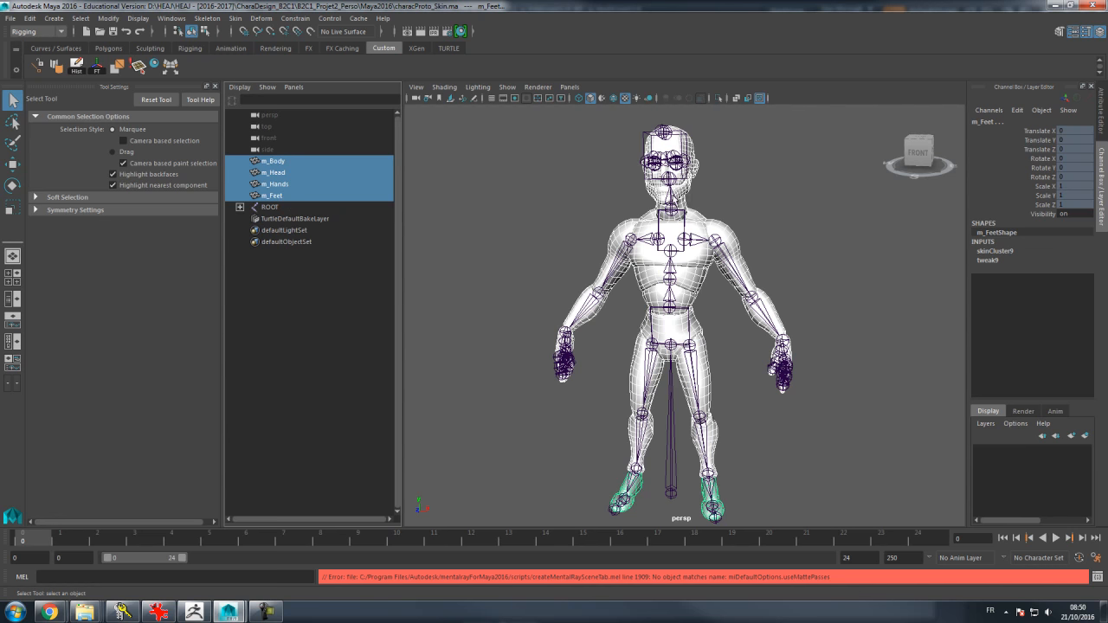
pyautogui.click(288, 207)
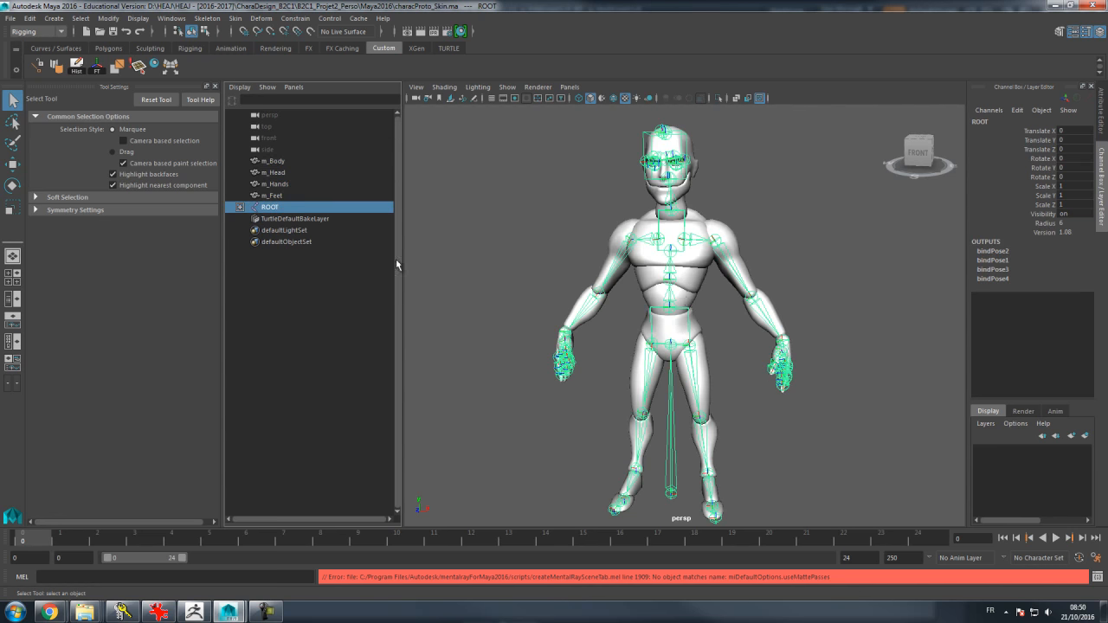
# Step: Test the character's skinning by rotating the L_Shoulder joint, and undo the rotation
pyautogui.click(716, 239)
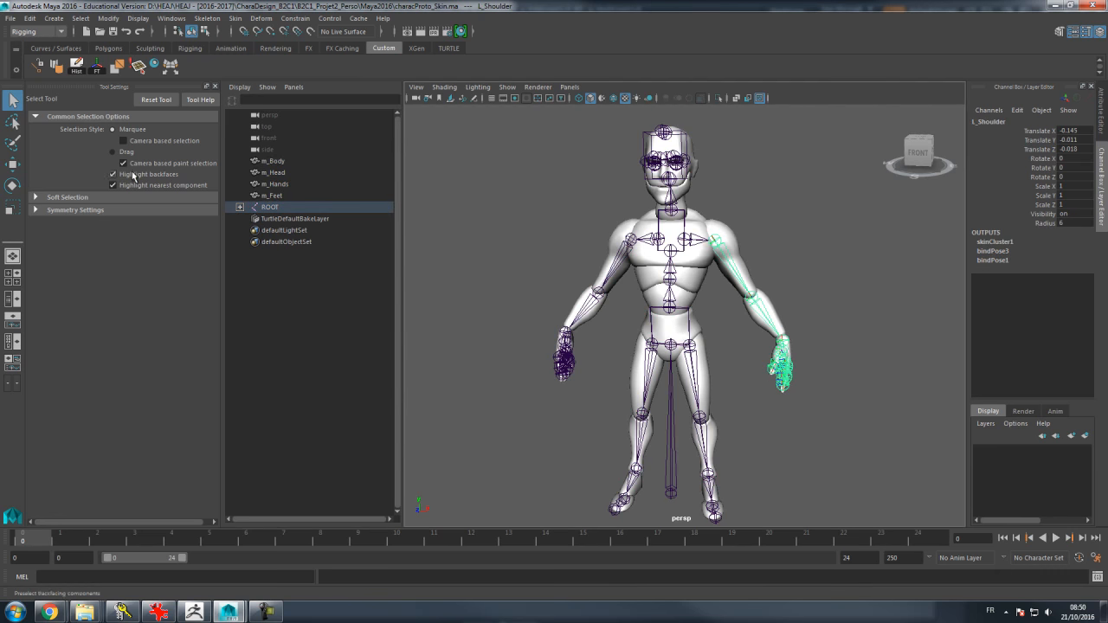
pyautogui.click(12, 185)
pyautogui.moveTo(746, 235); pyautogui.dragTo(720, 248)
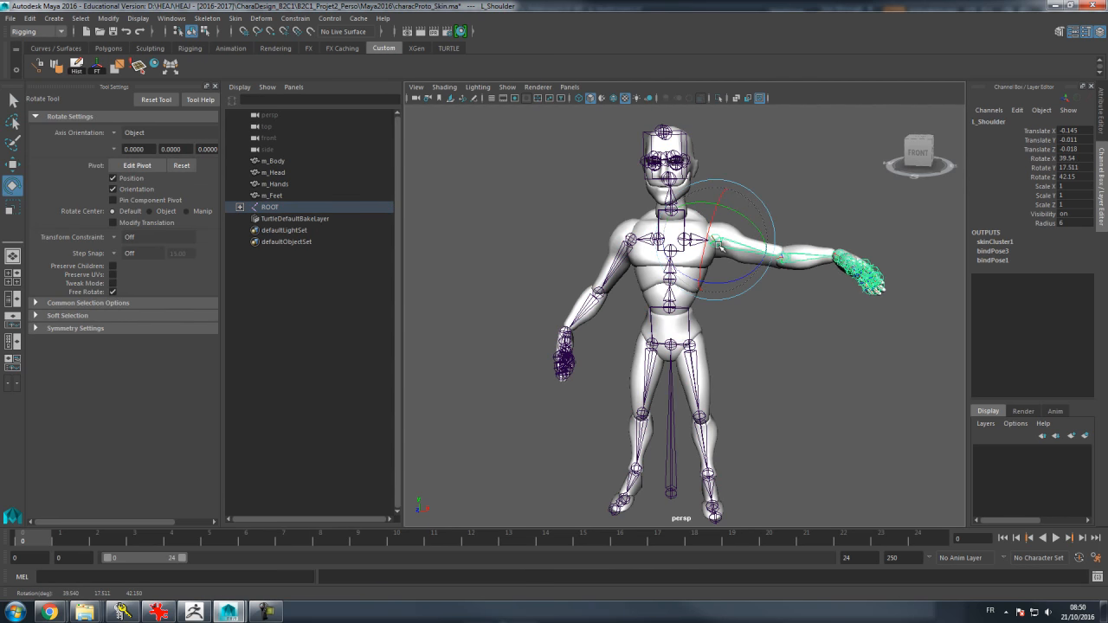
pyautogui.hotkey('ctrl', 'z')
# Step: Select the four character meshes m_Body through m_Feet together
pyautogui.click(285, 163)
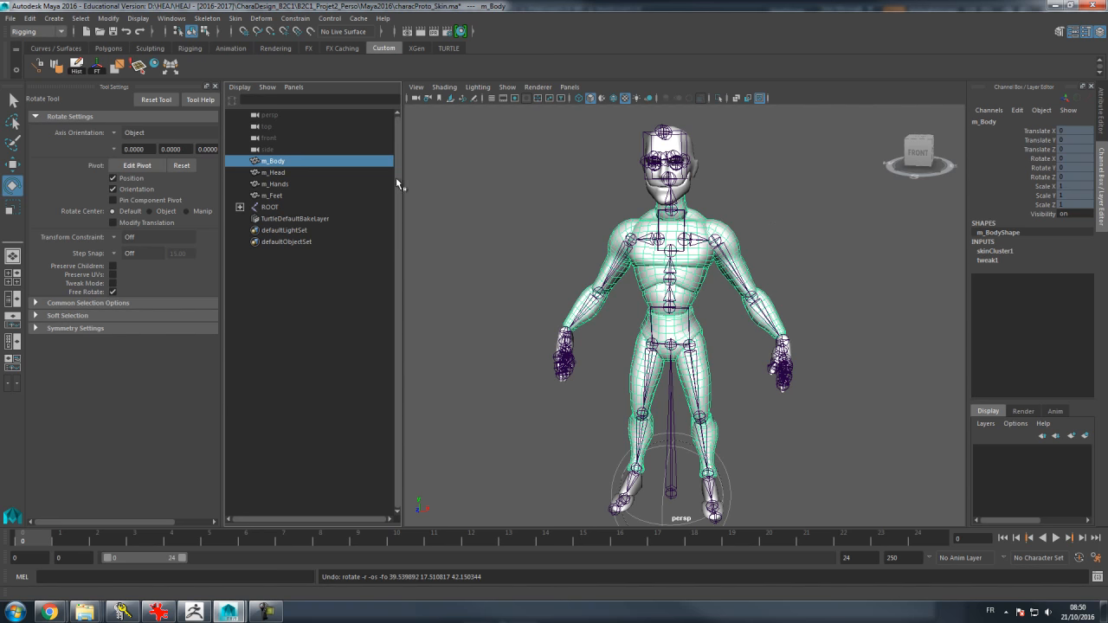
pyautogui.keyDown('shift'); pyautogui.click(270, 196); pyautogui.keyUp('shift')
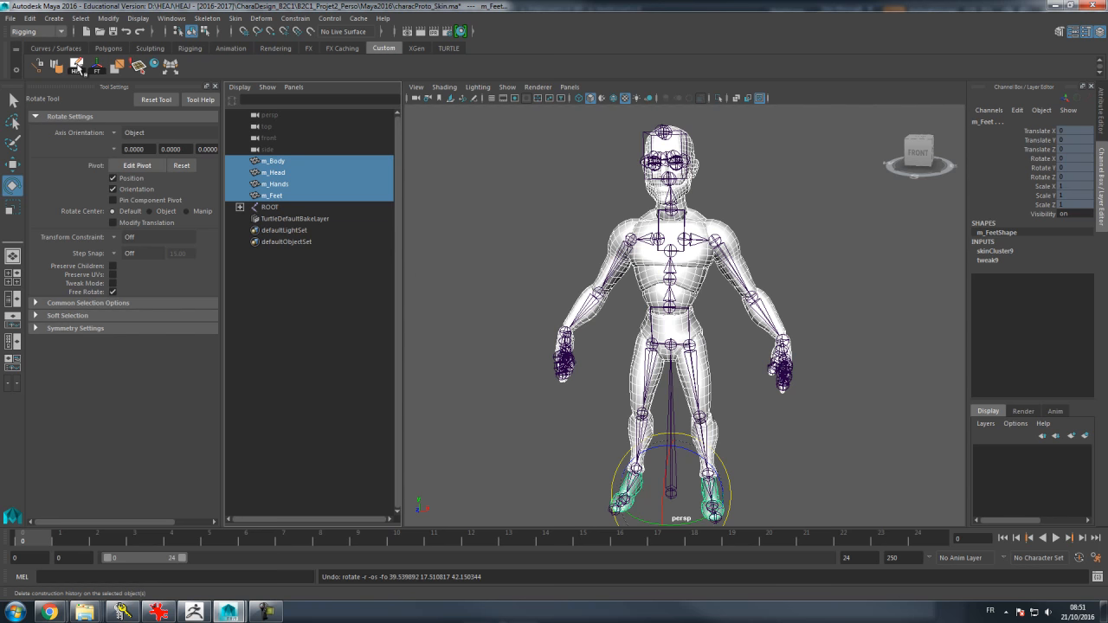
# Step: Add a shortcut for deleting history by type to the Custom shelf and remove this duplicate again
pyautogui.click(32, 18)
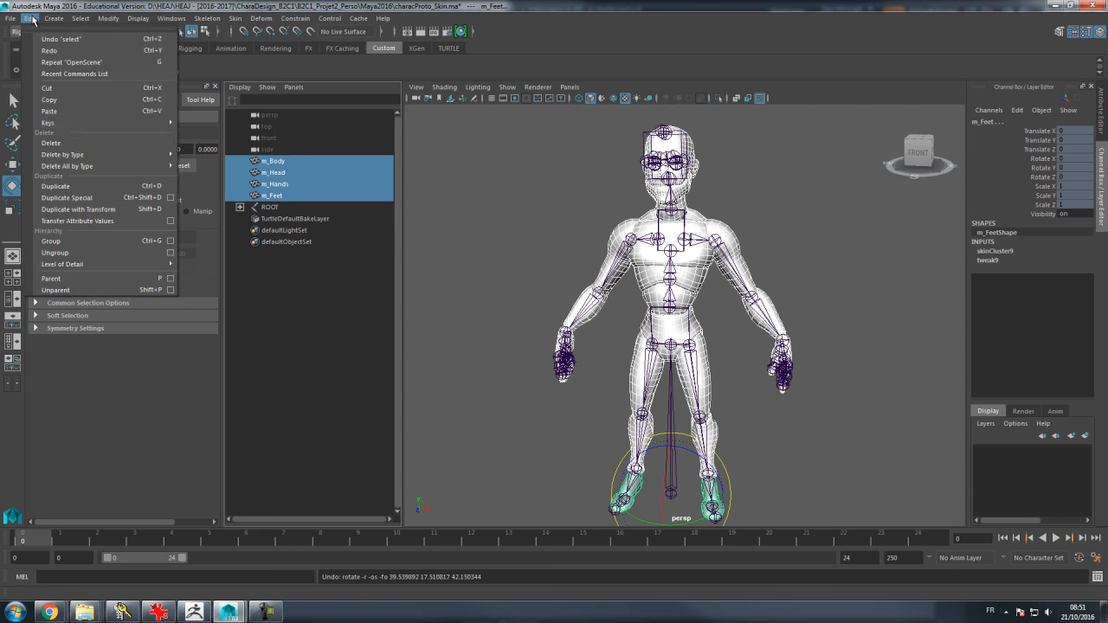
pyautogui.moveTo(70, 153)
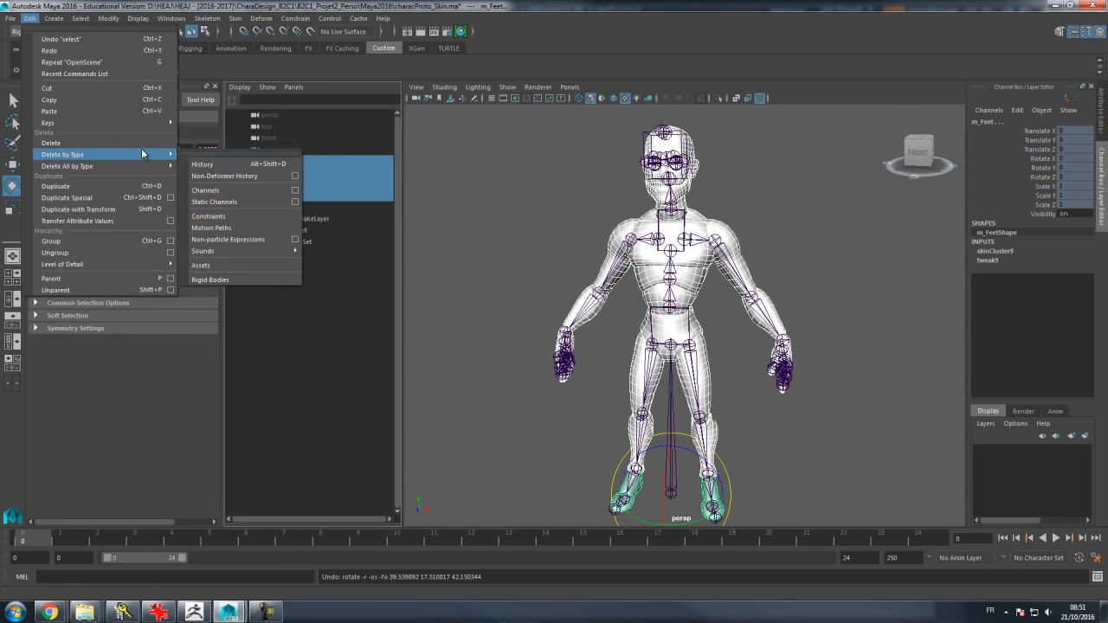
pyautogui.click(215, 165)
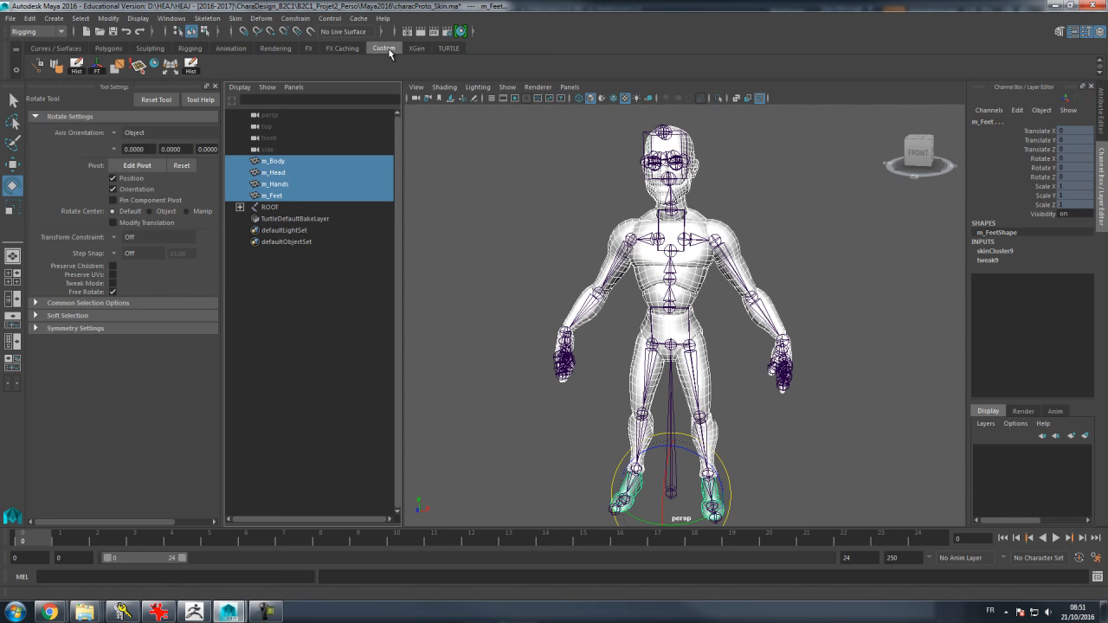
pyautogui.rightClick(194, 64)
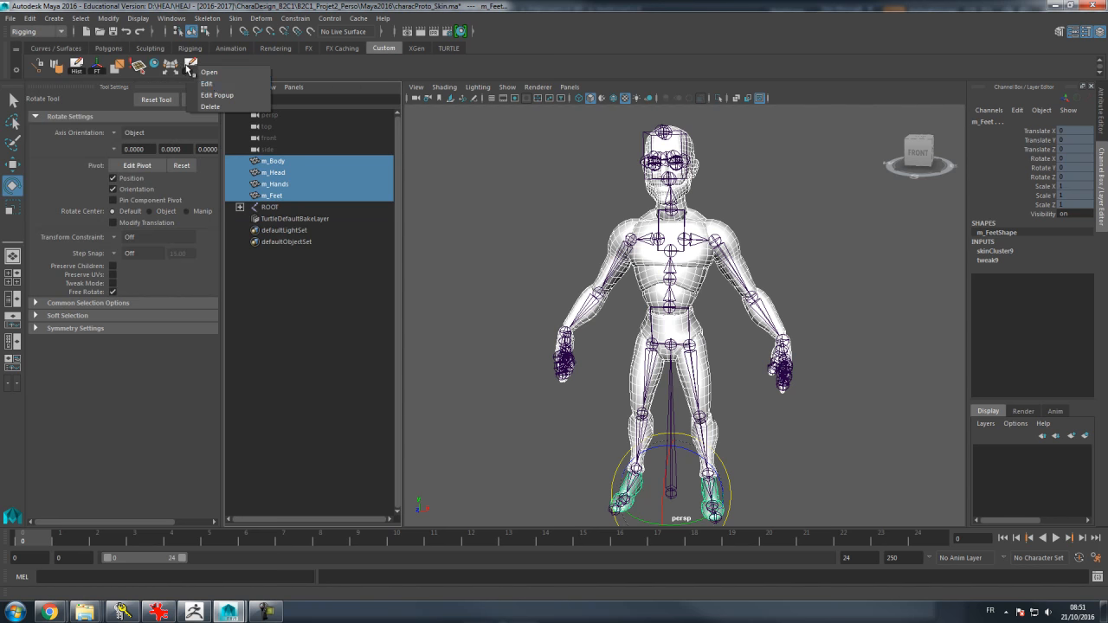
pyautogui.click(210, 107)
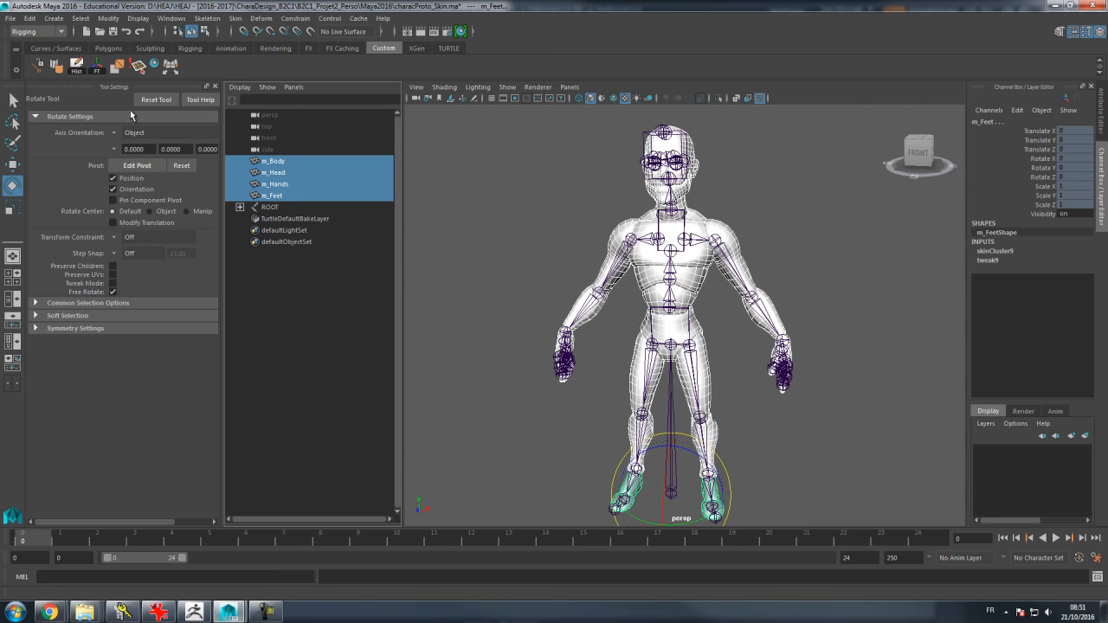
# Step: Delete the construction history of the selected meshes and rotate the L_Shoulder joint to test their detachment from the skeleton
pyautogui.click(76, 64)
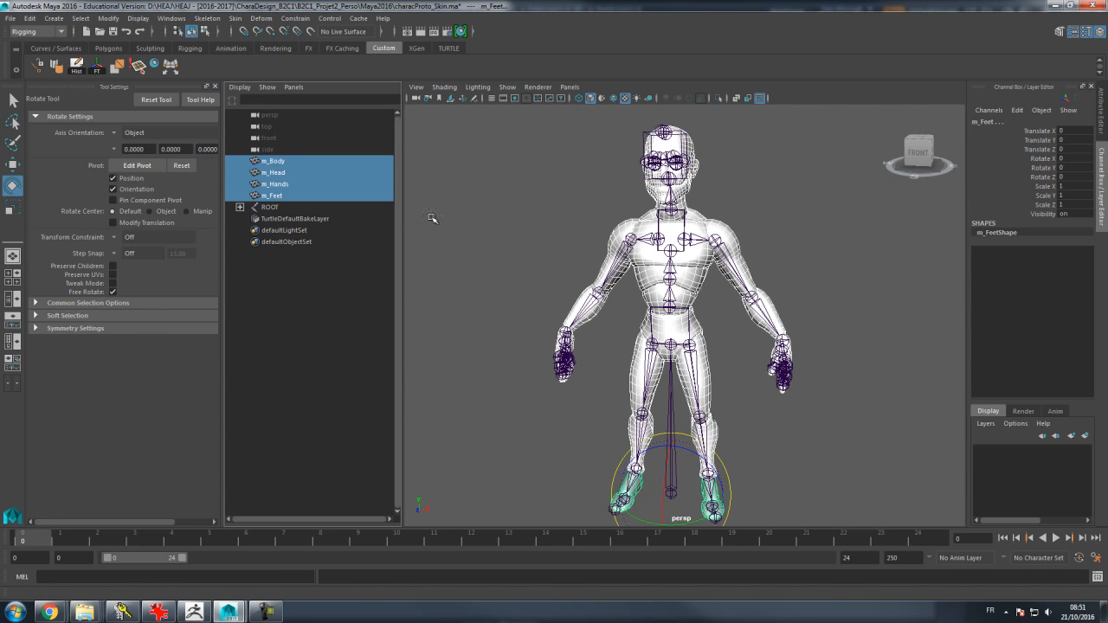
pyautogui.click(269, 208)
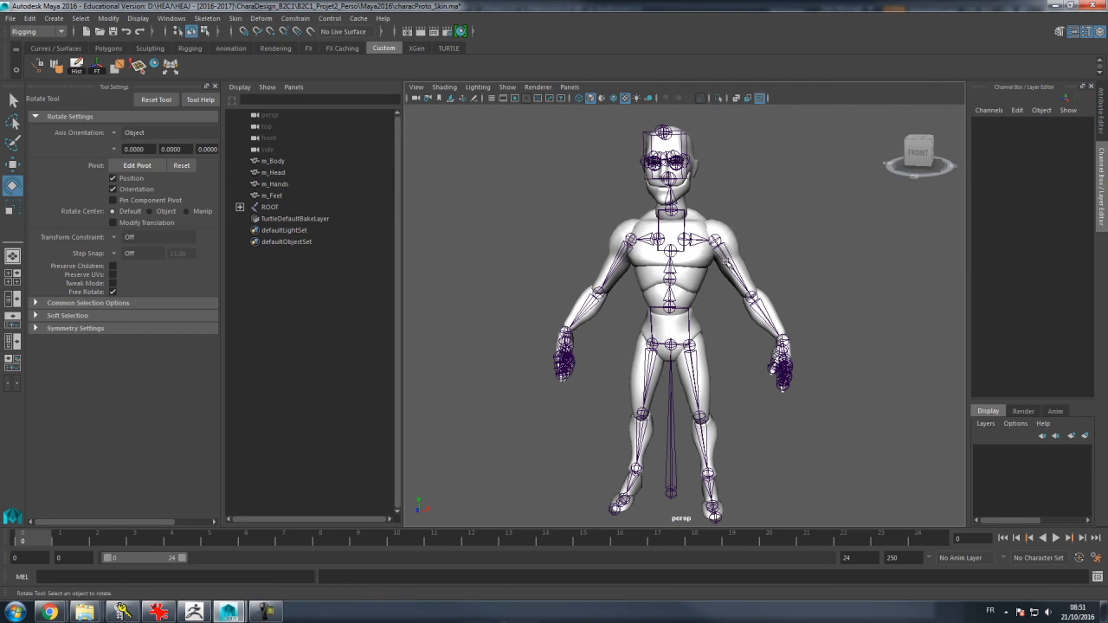
pyautogui.click(728, 264)
pyautogui.moveTo(729, 267); pyautogui.dragTo(741, 230)
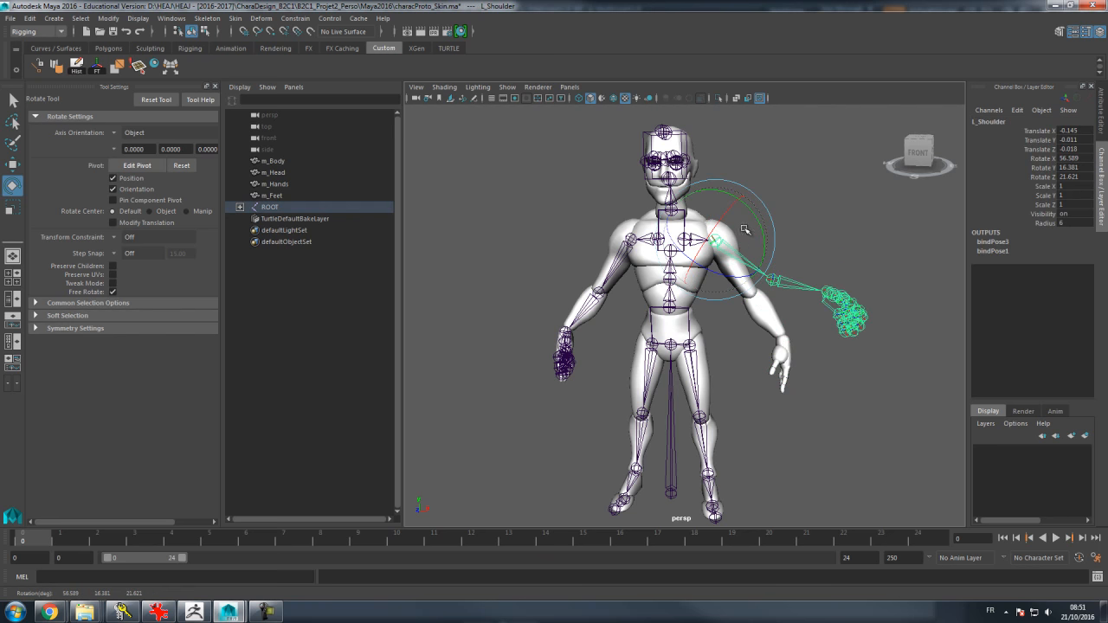
# Step: Delete the ROOT skeleton while keeping the character meshes
pyautogui.click(273, 162)
pyautogui.keyDown('shift'); pyautogui.click(272, 196); pyautogui.keyUp('shift')
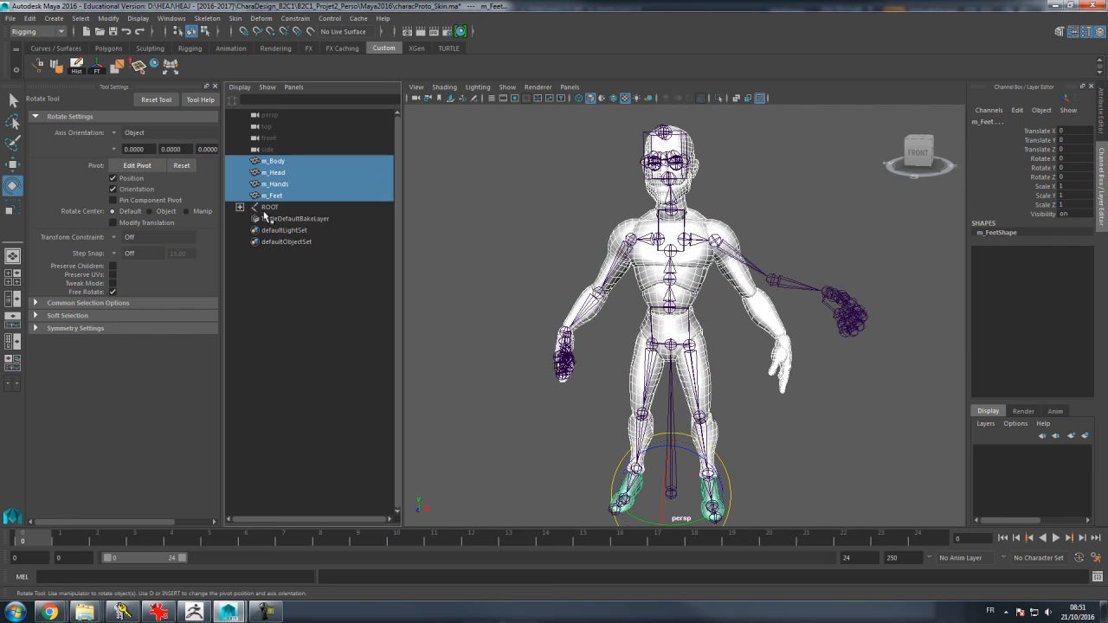
pyautogui.click(265, 207)
pyautogui.press('Delete')
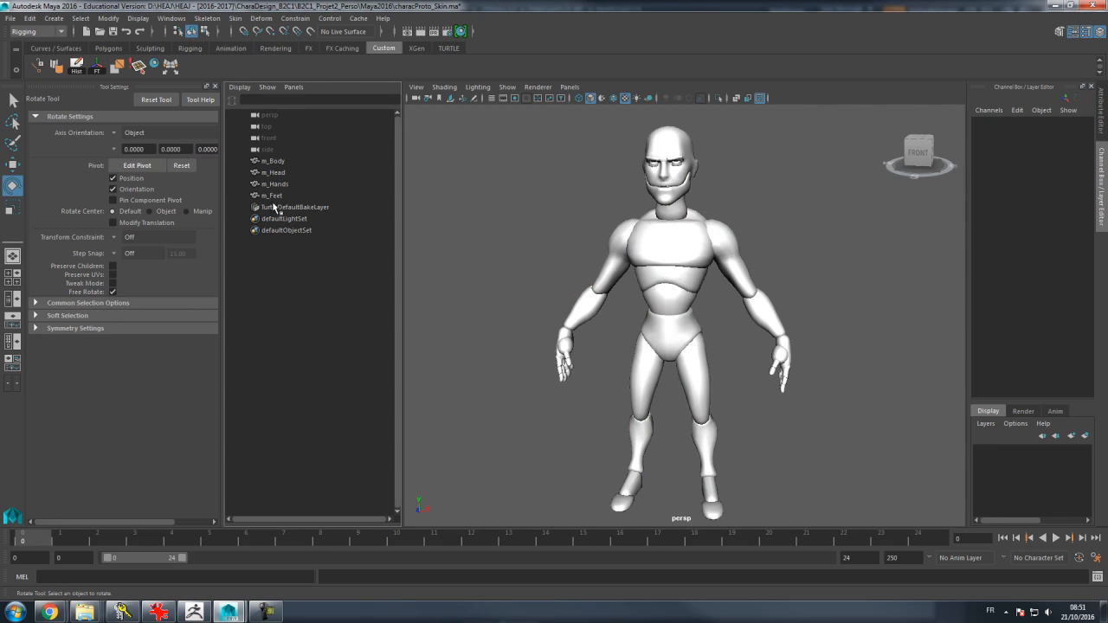
# Step: Combine the meshes m_Body through m_Feet into one mesh with the Modeling tools and delete its construction history
pyautogui.click(286, 163)
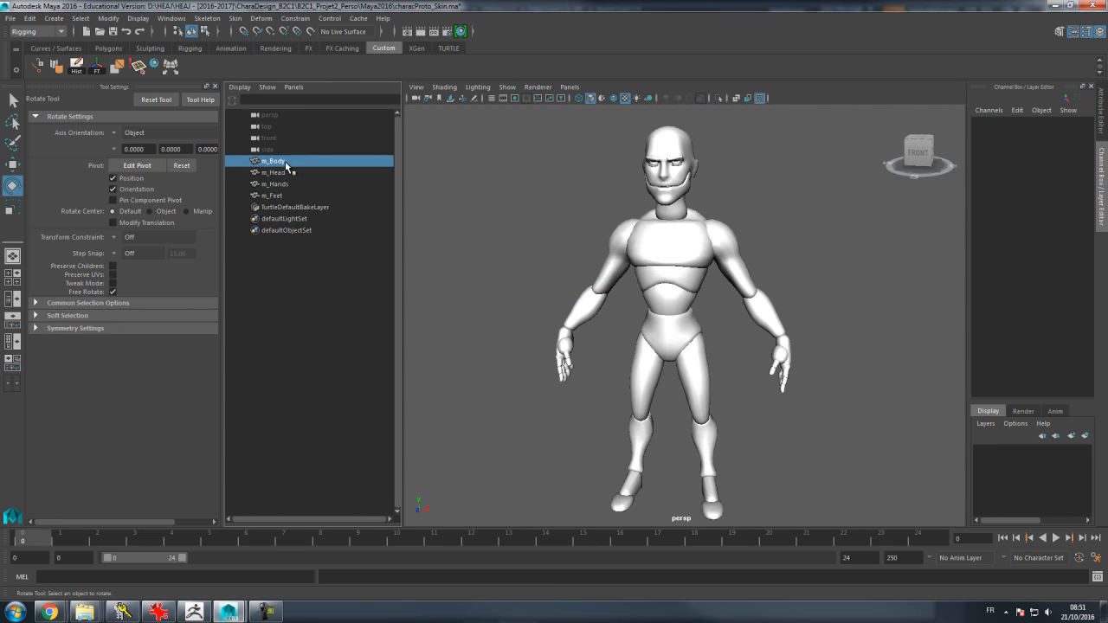
pyautogui.keyDown('shift'); pyautogui.click(284, 196); pyautogui.keyUp('shift')
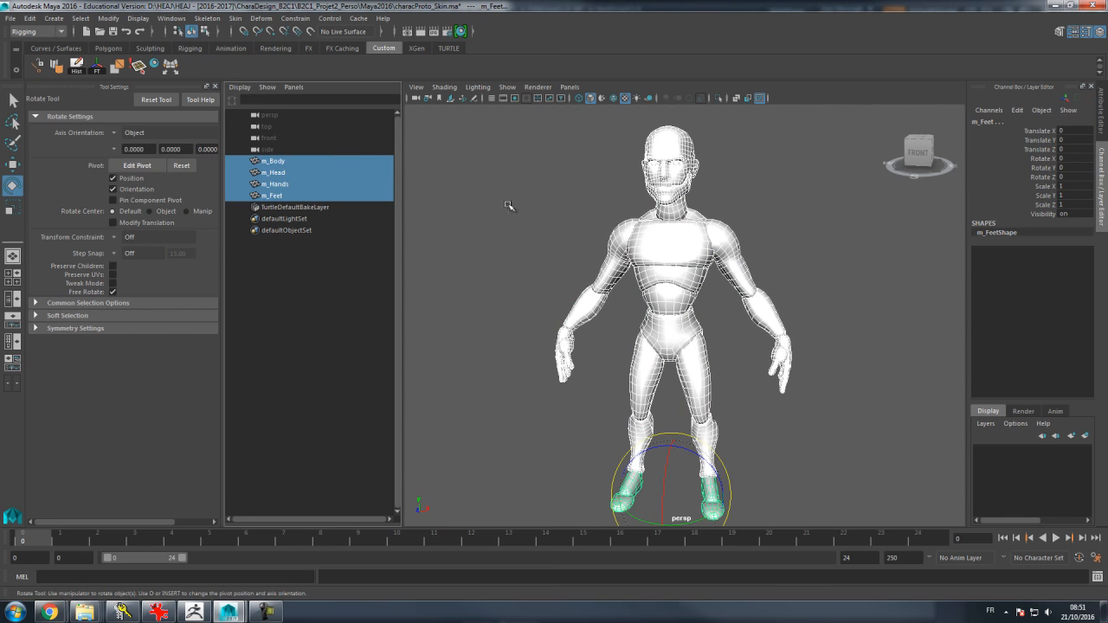
pyautogui.click(37, 31)
pyautogui.click(36, 45)
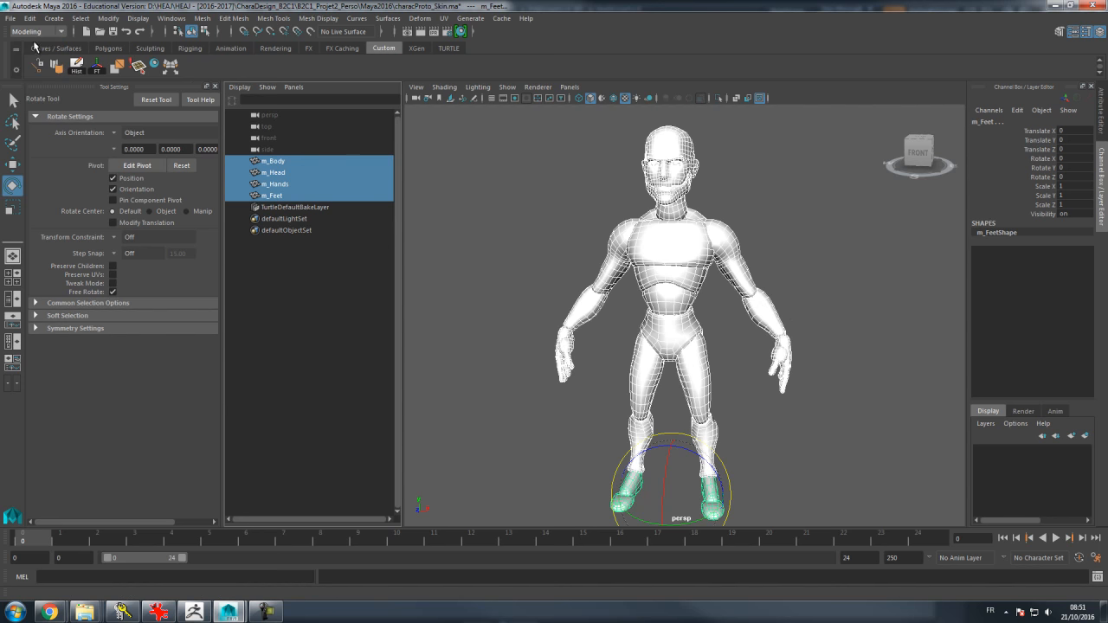
pyautogui.click(202, 18)
pyautogui.click(223, 58)
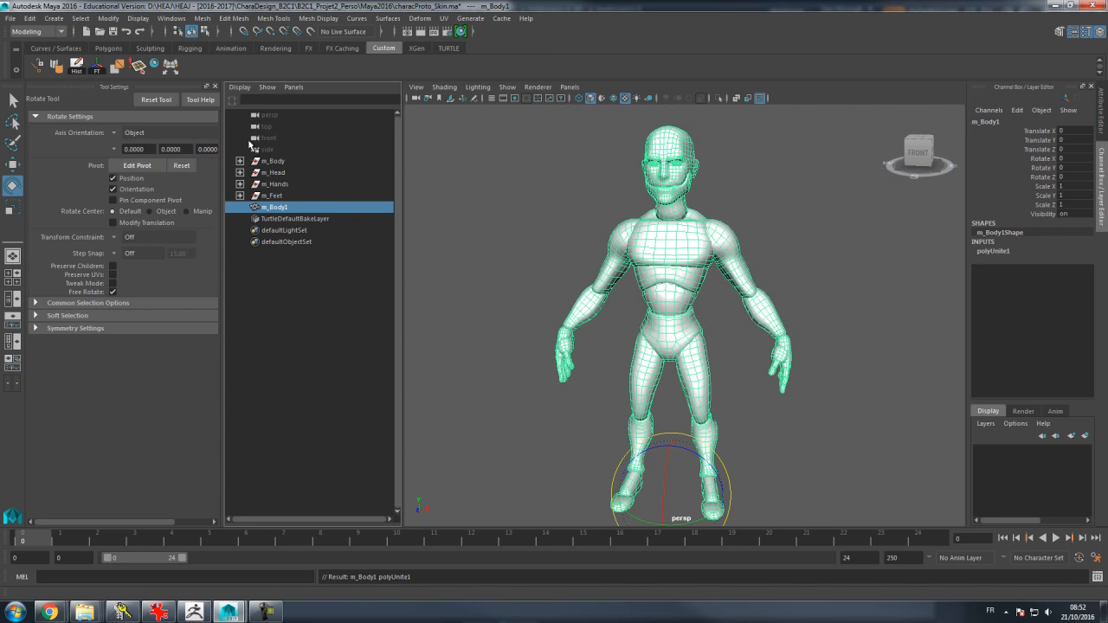
pyautogui.click(76, 66)
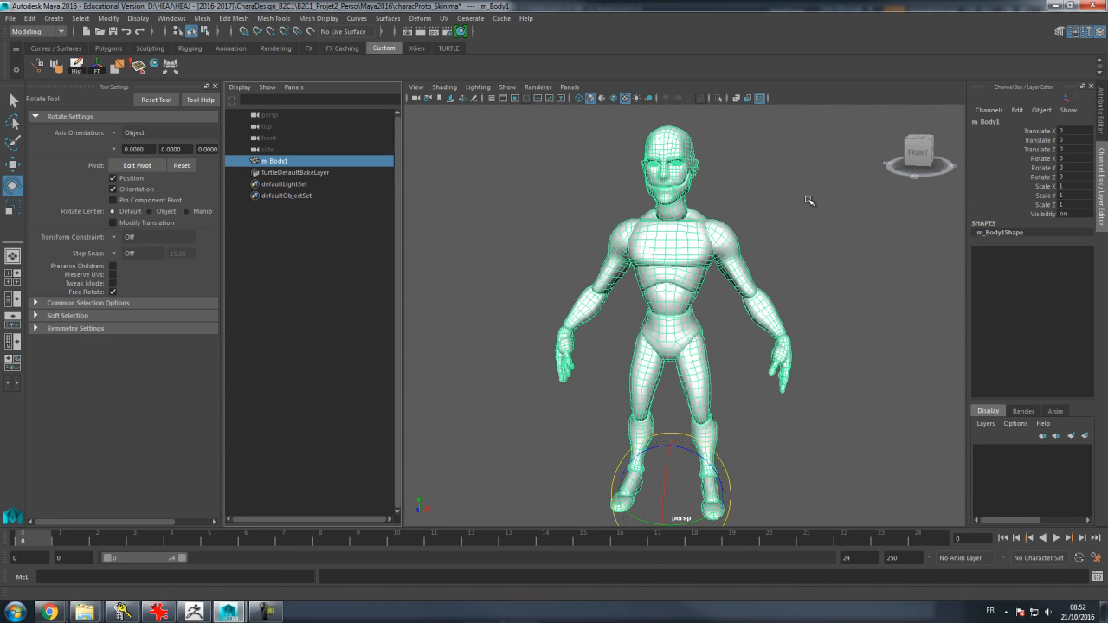
# Step: Switch to the Select tool and reselect the combined character mesh in the viewport
pyautogui.click(13, 100)
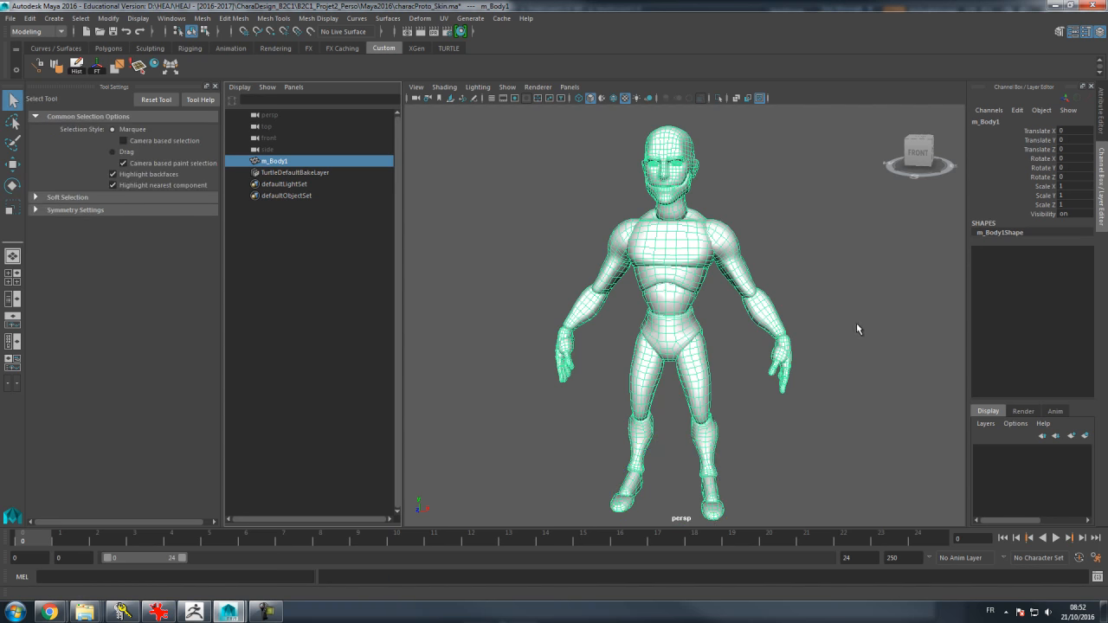
pyautogui.click(790, 291)
pyautogui.click(689, 250)
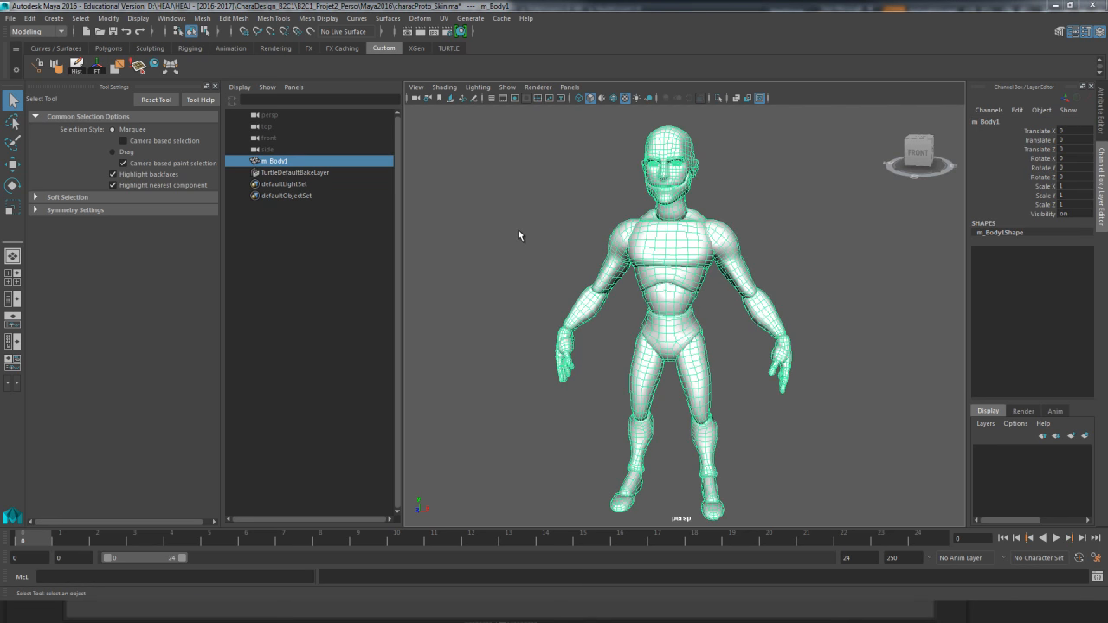
# Step: Check in the Plug-in Manager whether objExport.mll is loaded, and close the manager
pyautogui.click(171, 22)
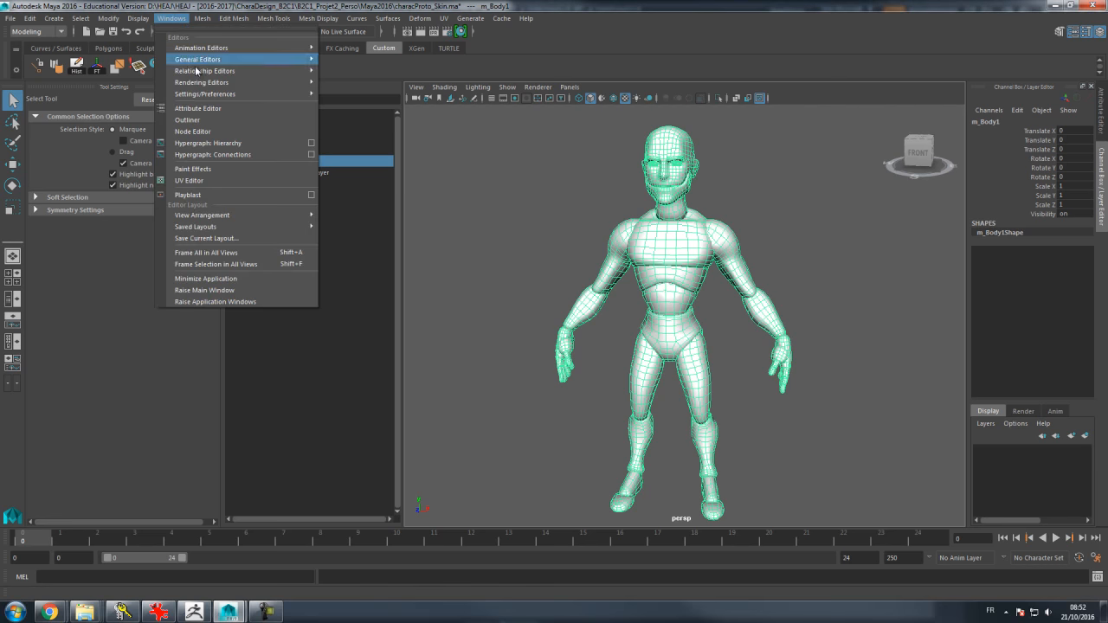
pyautogui.moveTo(294, 93)
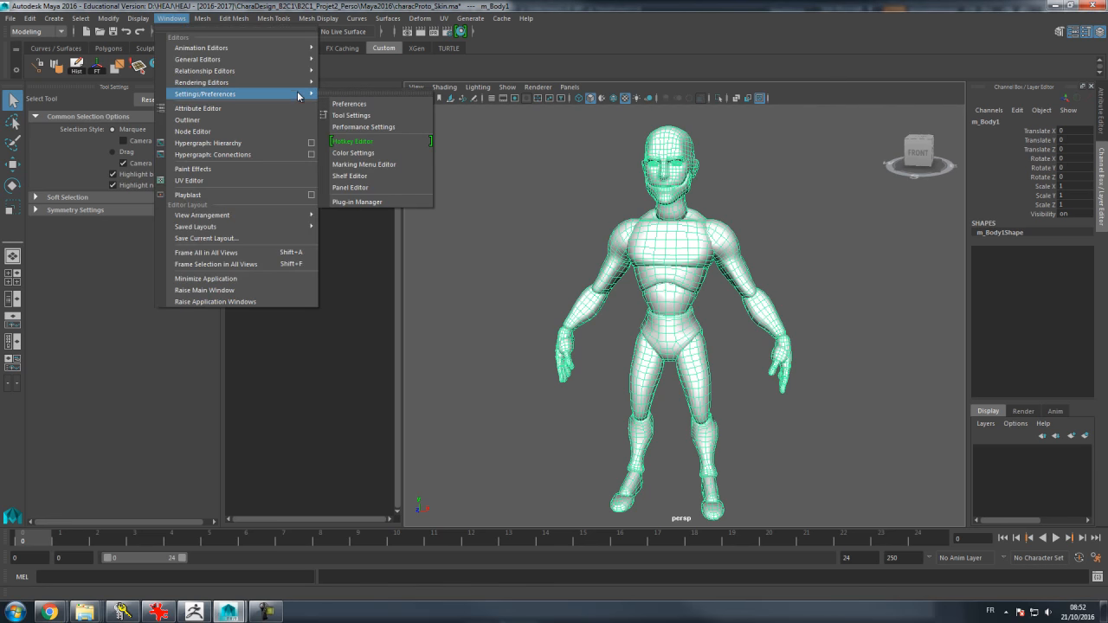
pyautogui.click(353, 202)
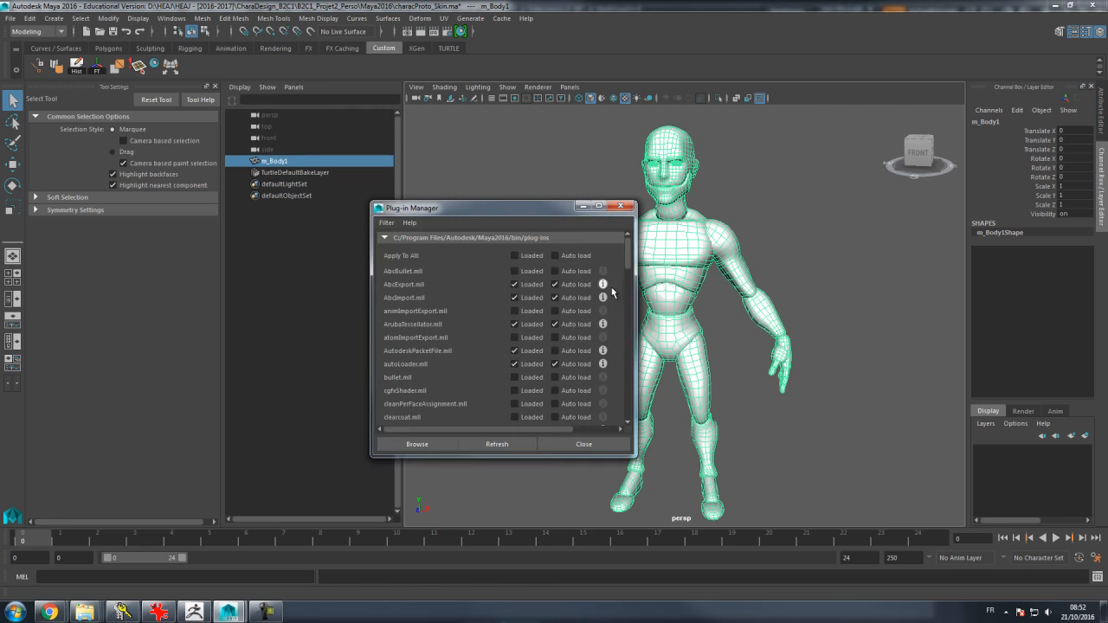
pyautogui.moveTo(627, 265); pyautogui.dragTo(631, 322)
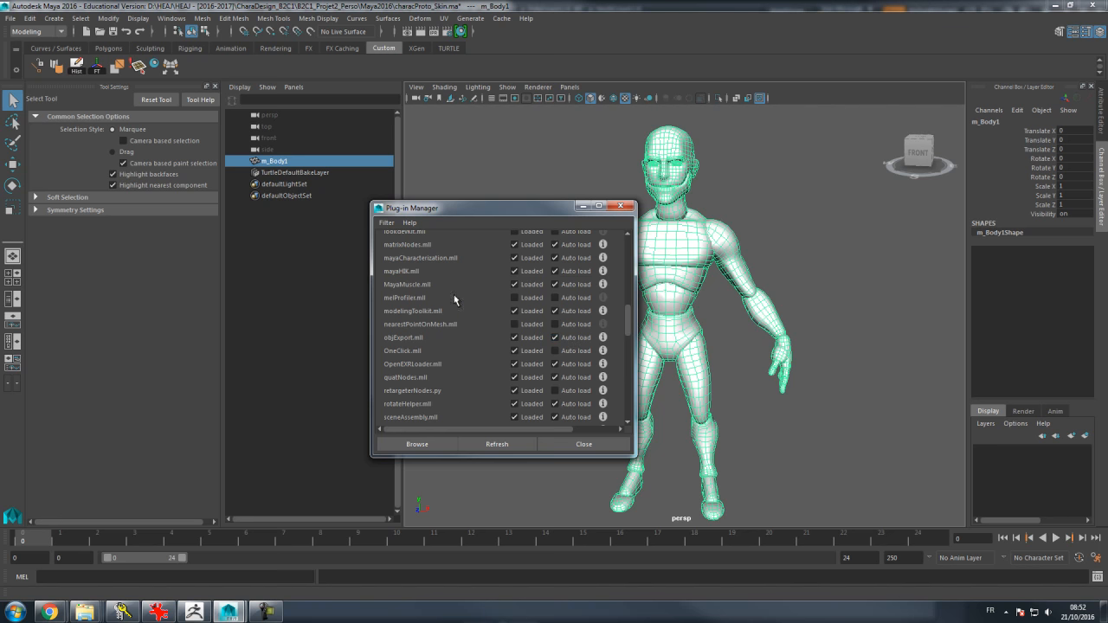
pyautogui.click(619, 208)
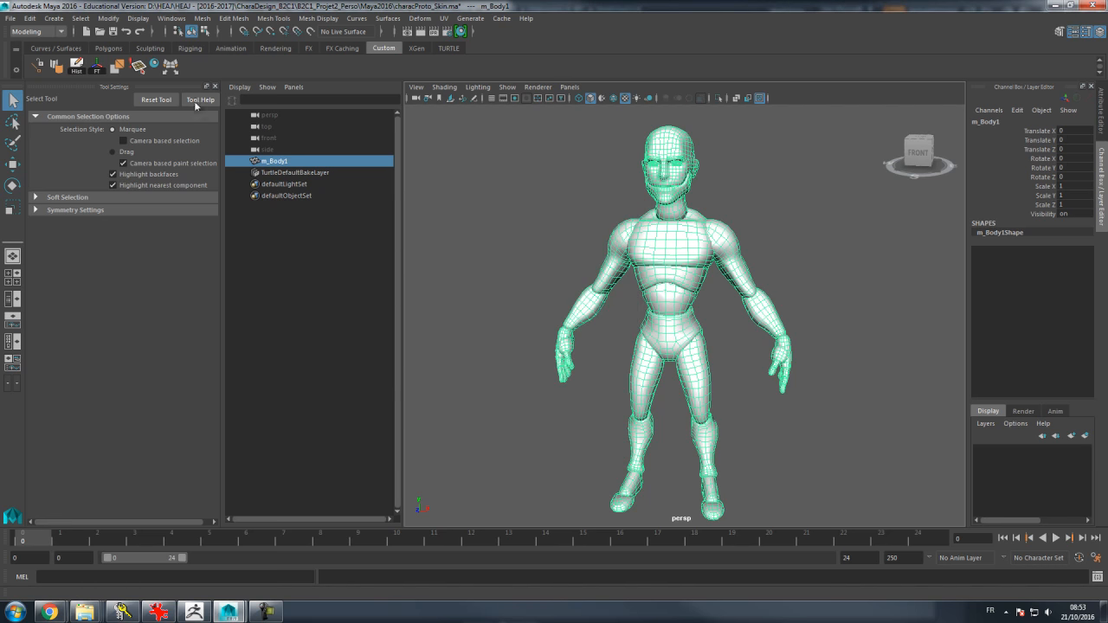
# Step: Start exporting the selected character mesh with OBJexport as the file type
pyautogui.click(8, 18)
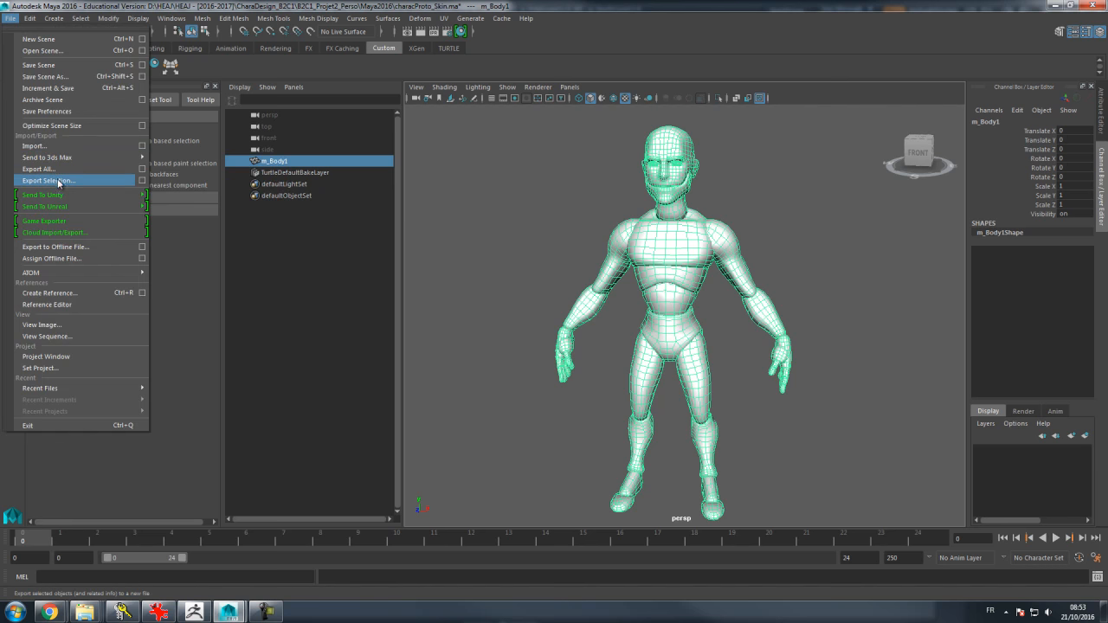
pyautogui.click(120, 182)
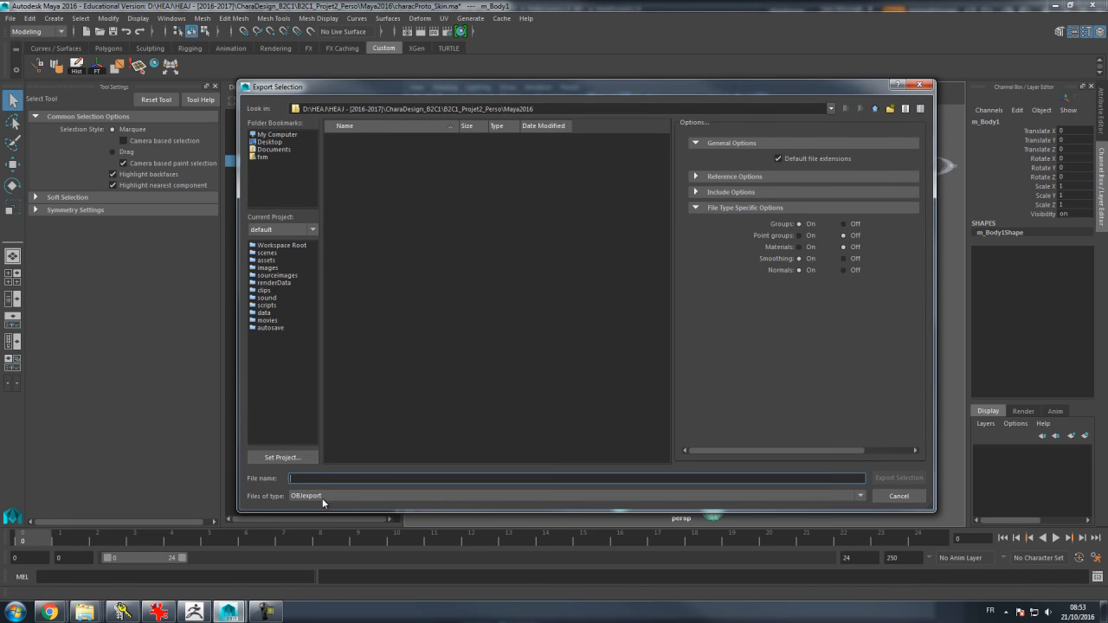
pyautogui.click(322, 498)
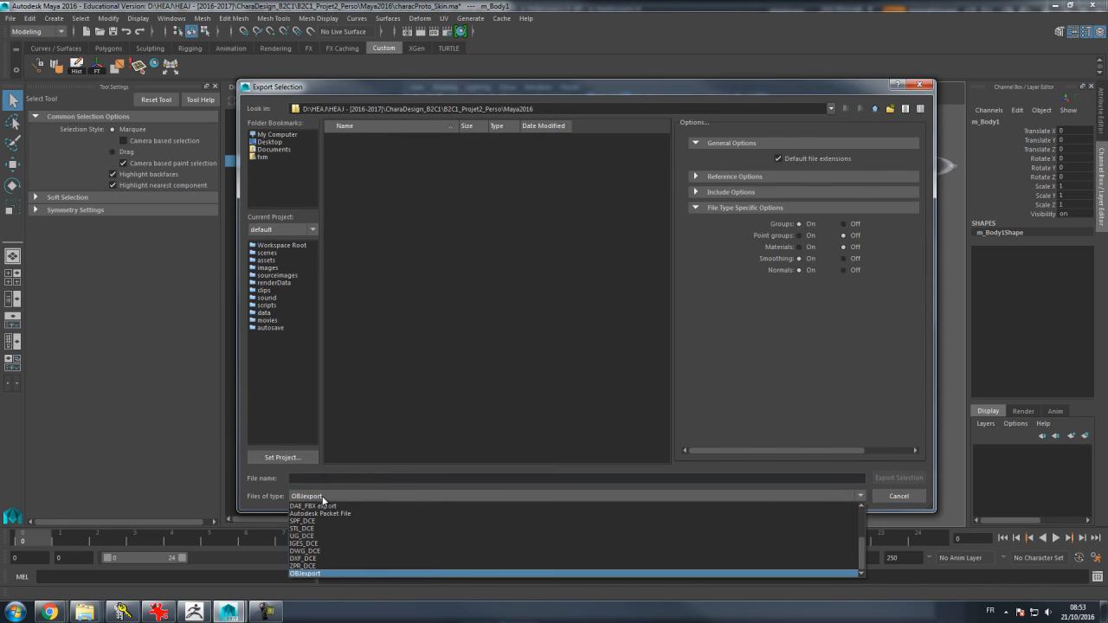
pyautogui.click(325, 573)
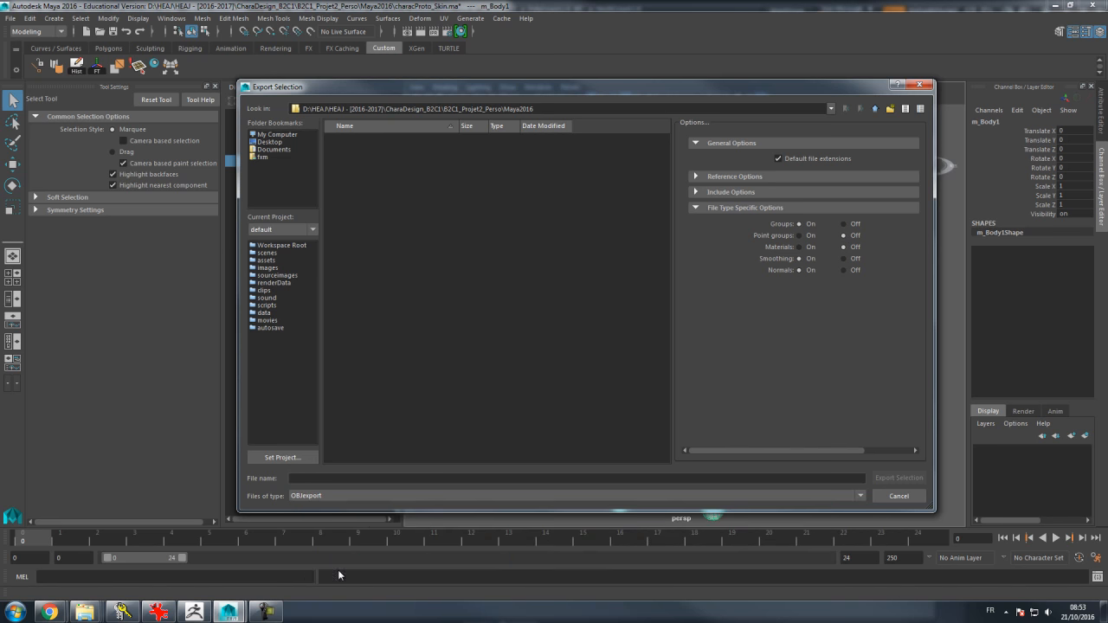
# Step: Create a folder named OBJ inside B2C1_Projet2_Perso and open it as the export location
pyautogui.click(875, 109)
pyautogui.click(890, 109)
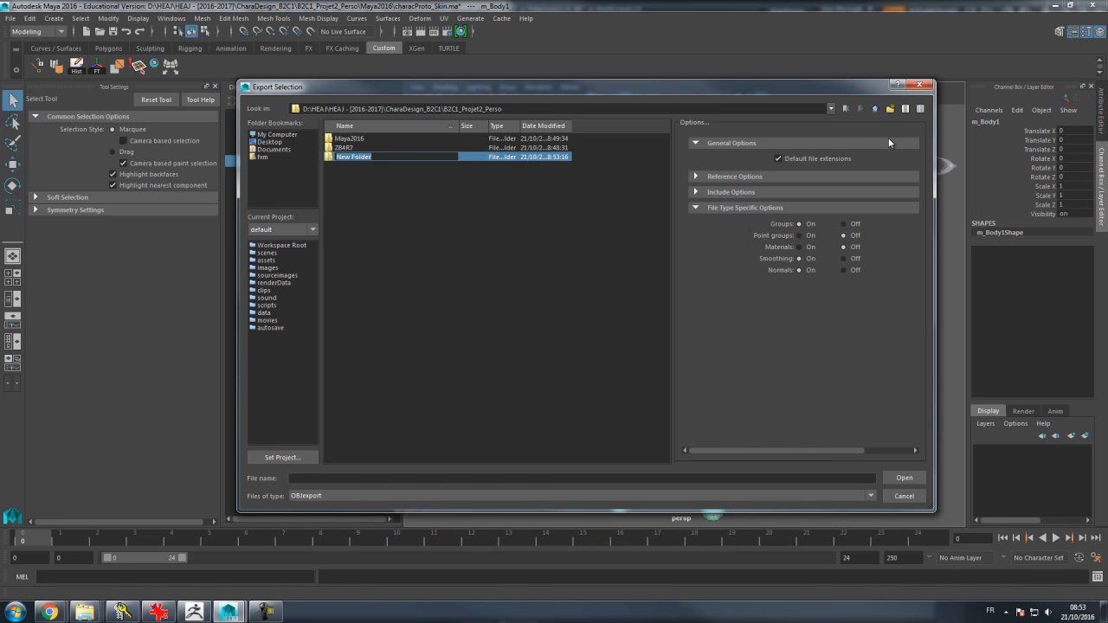
pyautogui.write('OBJ')
pyautogui.press('Return')
pyautogui.press('Return')
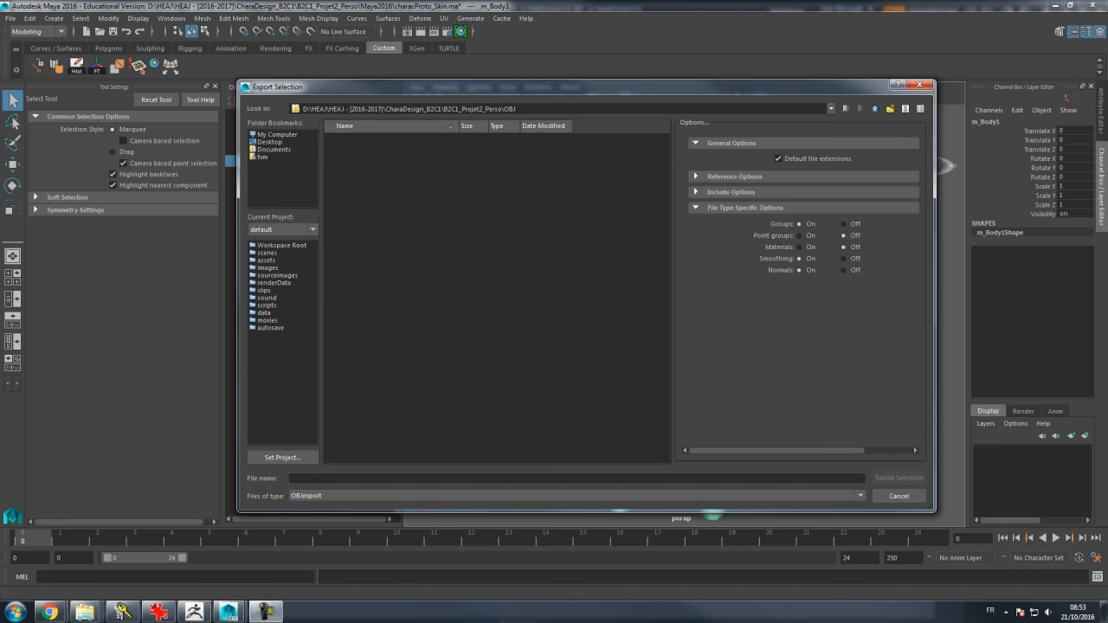
# Step: Name the OBJ file CharacProto_Model and export the selected character mesh into the OBJ folder
pyautogui.hotkey('alt', 'Tab')
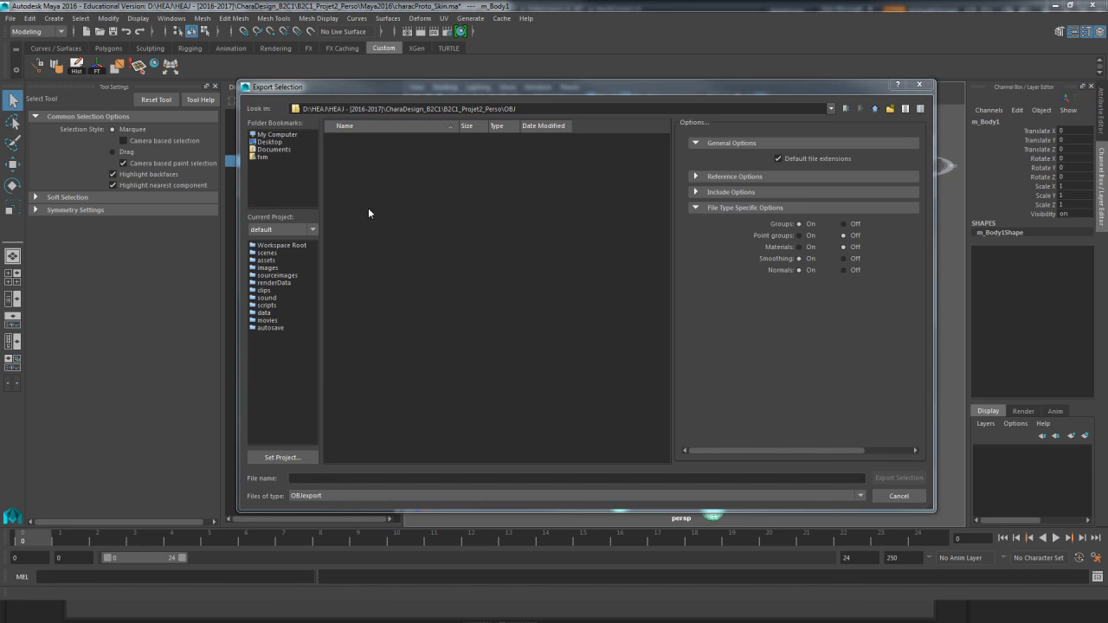
pyautogui.click(305, 479)
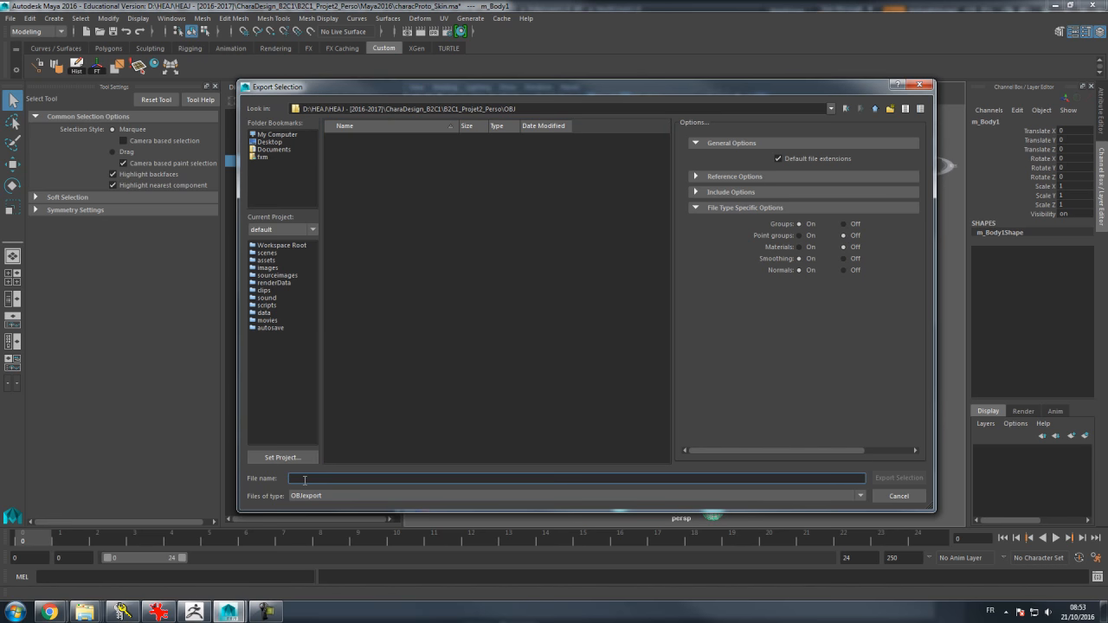
pyautogui.write('Charac')
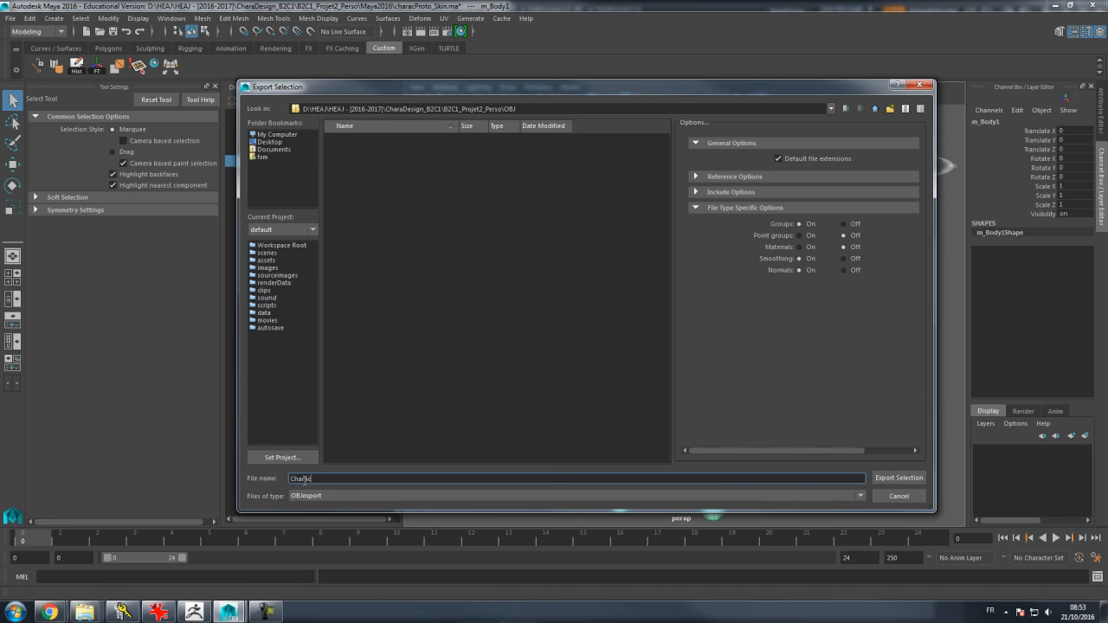
pyautogui.write('Proto_Model')
pyautogui.click(905, 483)
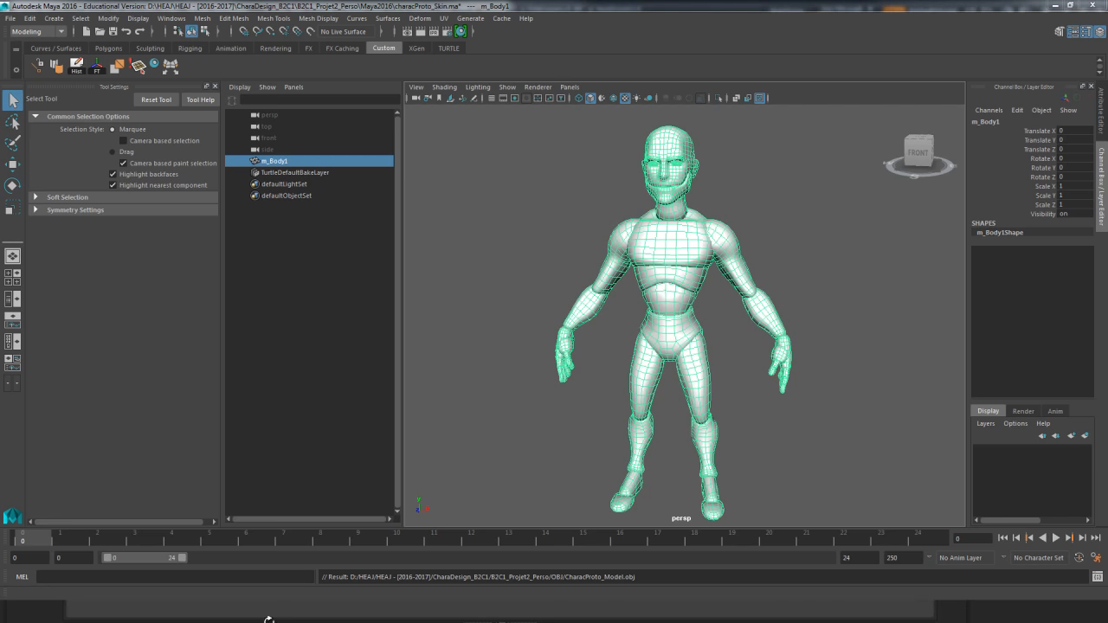
# Step: Switch to ZBrush and close LightBox to clear the canvas
pyautogui.press('super')
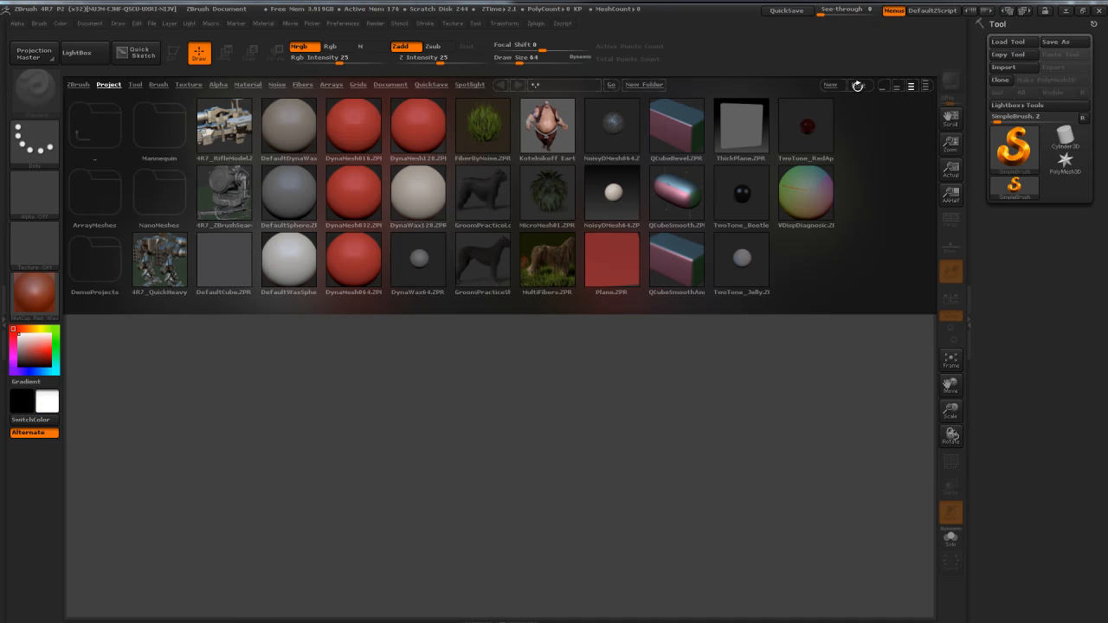
pyautogui.click(76, 53)
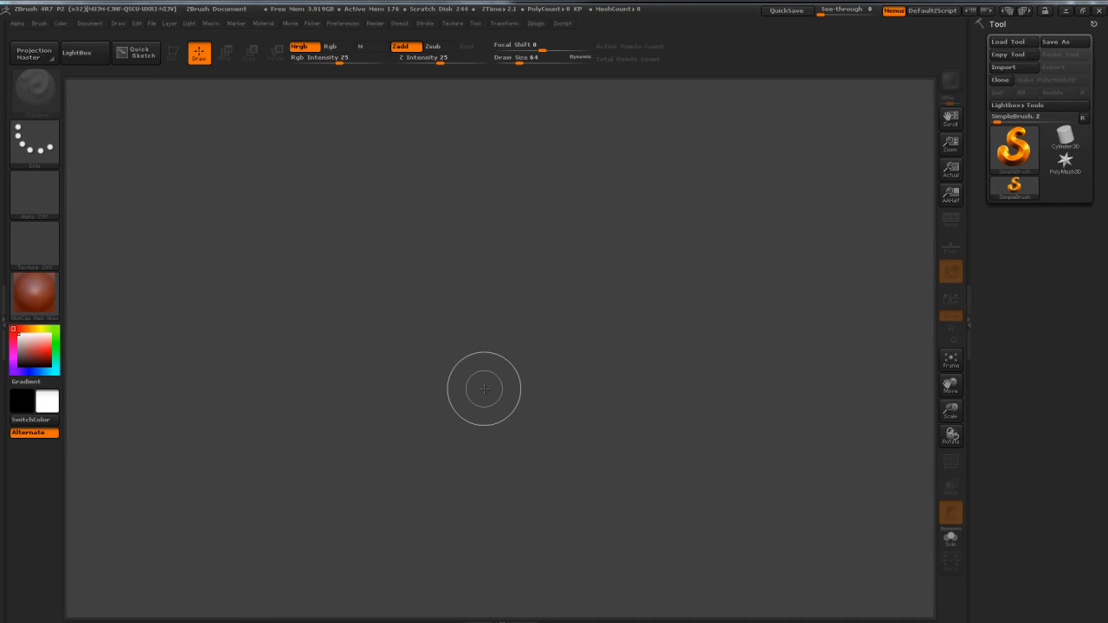
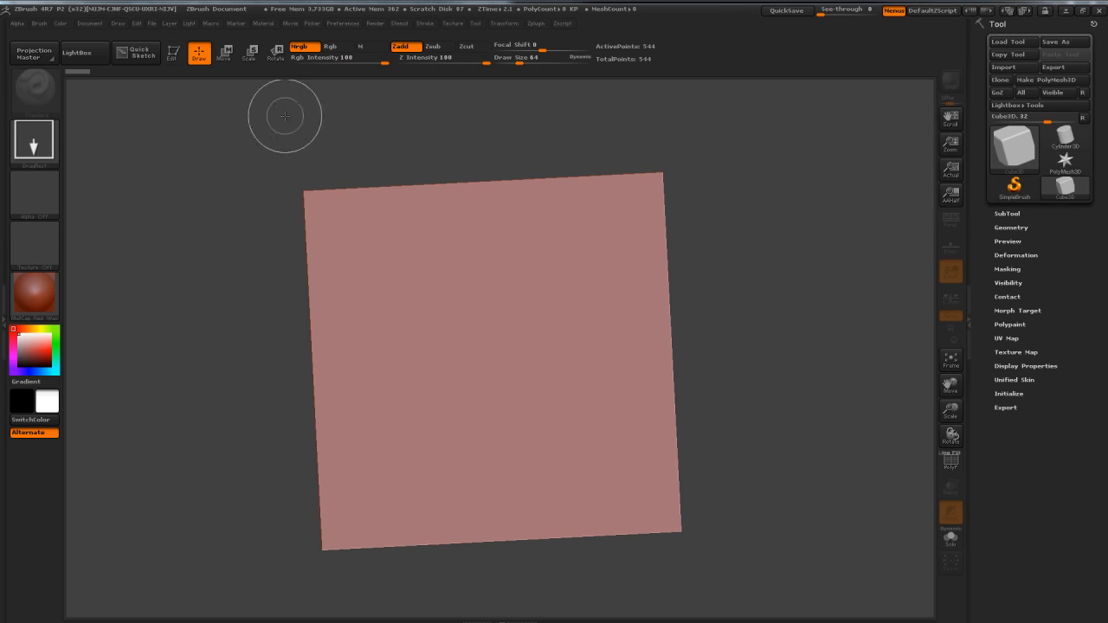
# Step: Put the drawn cube into Edit mode and set its material to MatCap Gray
pyautogui.click(174, 54)
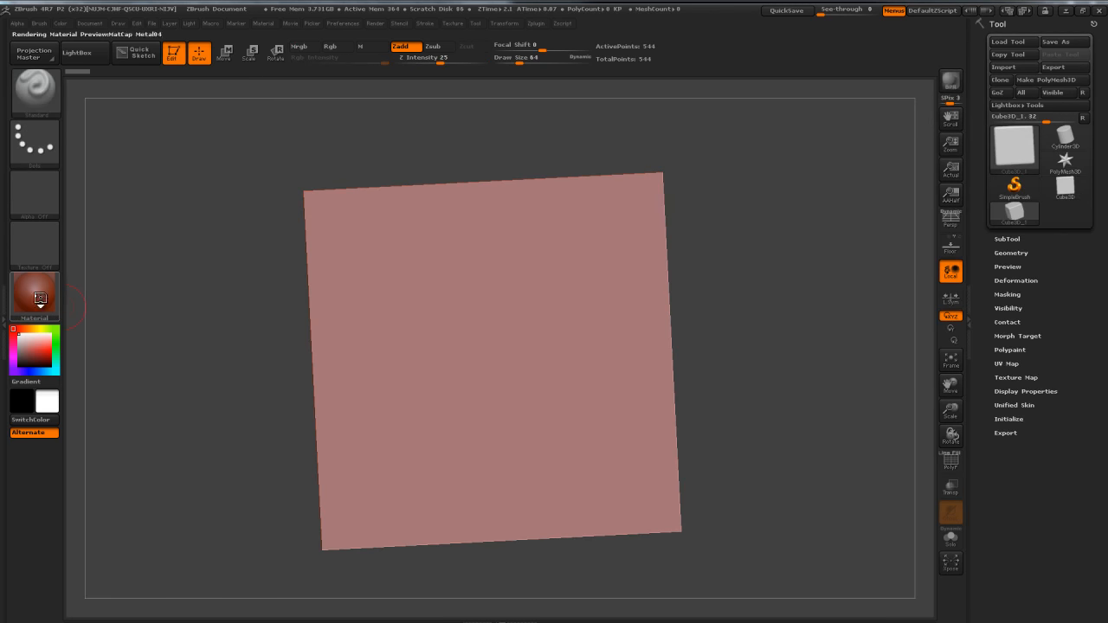
pyautogui.click(35, 294)
pyautogui.click(552, 350)
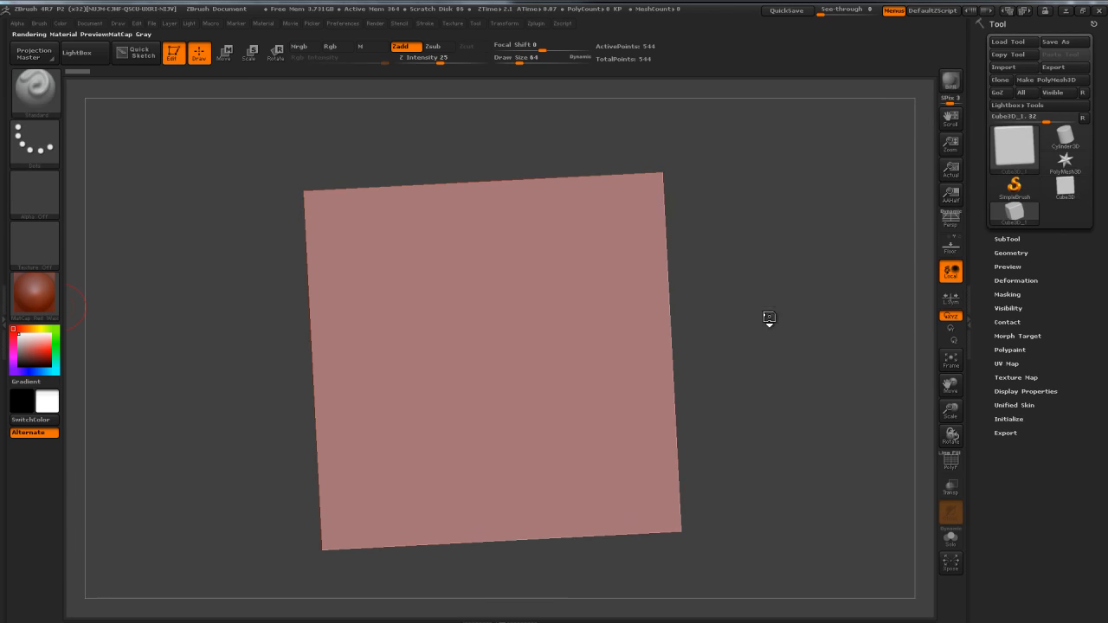
# Step: Turn on perspective display and view the cube at an angle that shows its top and side faces
pyautogui.moveTo(809, 291); pyautogui.dragTo(813, 262)
pyautogui.click(950, 221)
pyautogui.press('super')
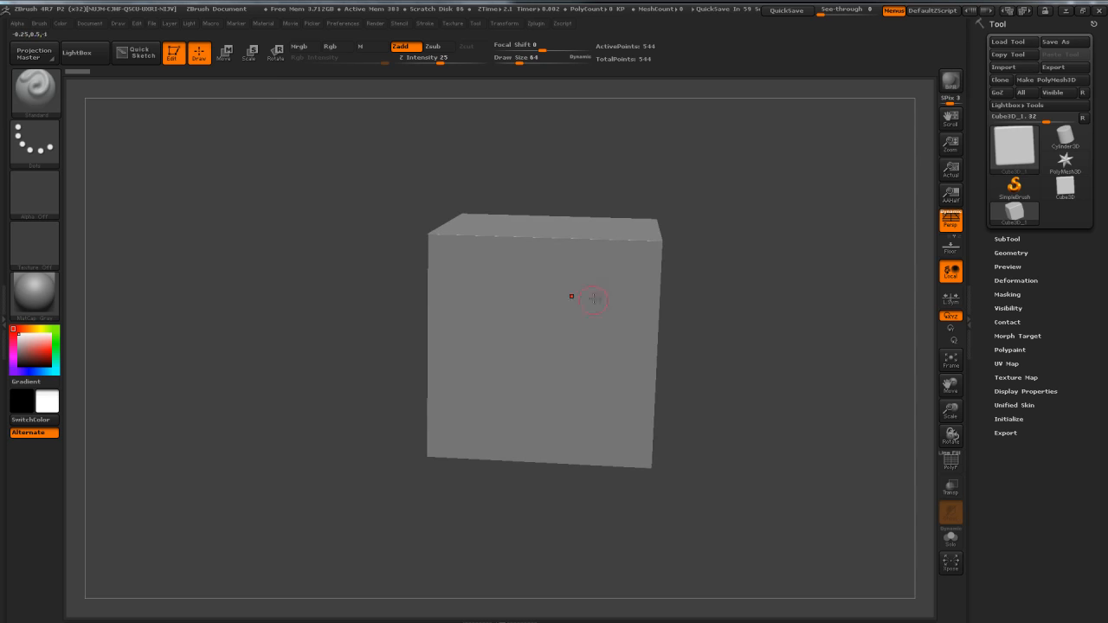
pyautogui.keyDown('alt'); pyautogui.moveTo(779, 222); pyautogui.dragTo(739, 226); pyautogui.keyUp('alt')
pyautogui.moveTo(739, 225); pyautogui.dragTo(758, 241)
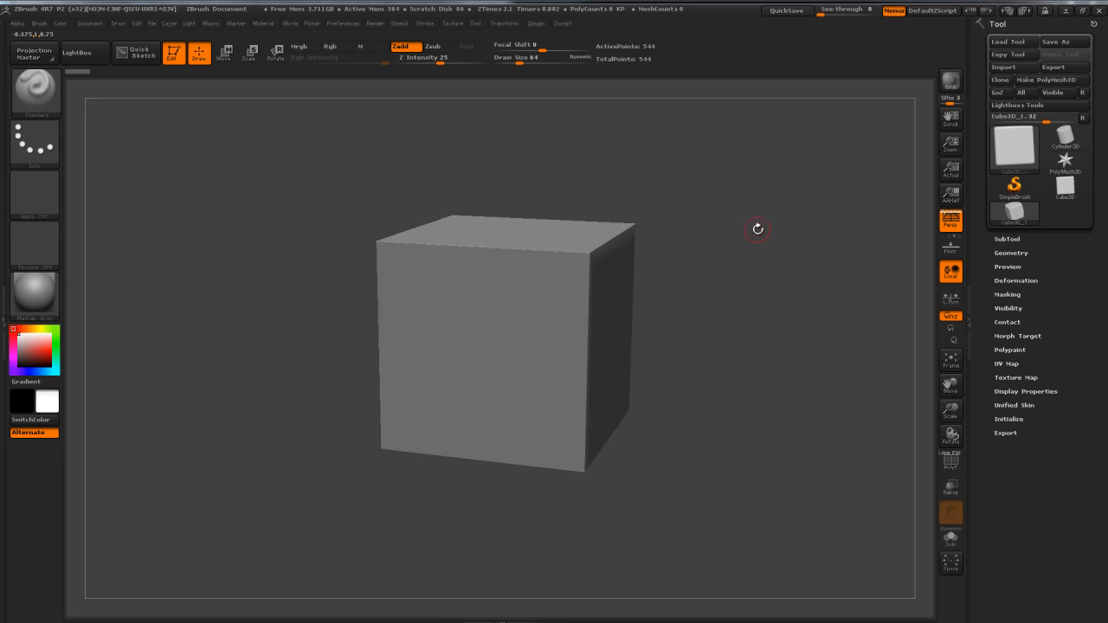
# Step: Start SubTool Master's MultiAppend to bring external 3D files into the cube tool
pyautogui.click(536, 25)
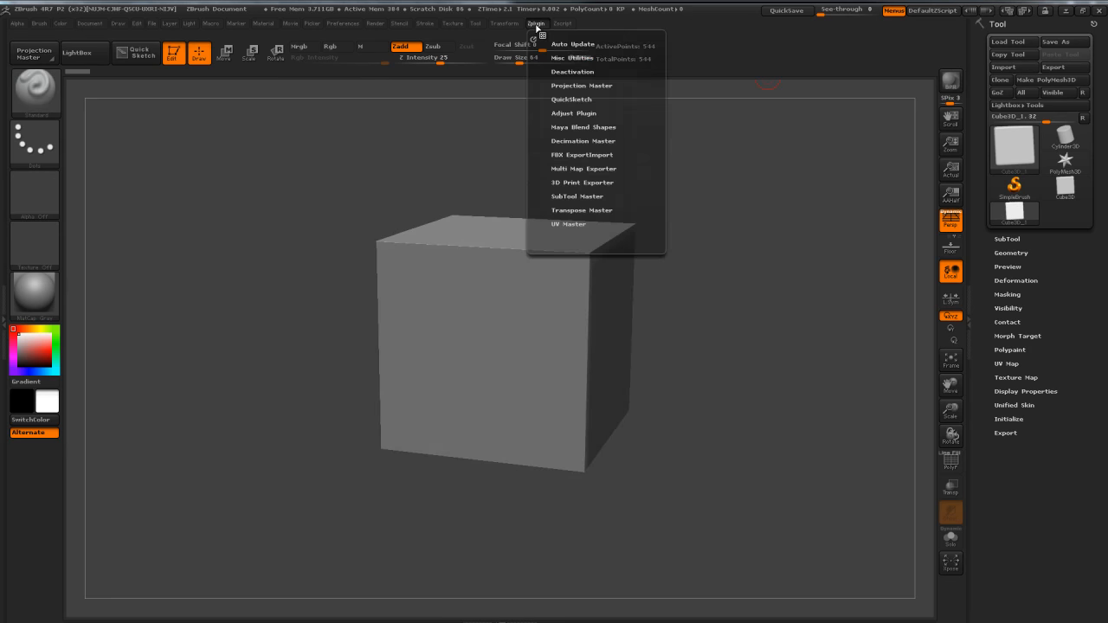
pyautogui.click(572, 196)
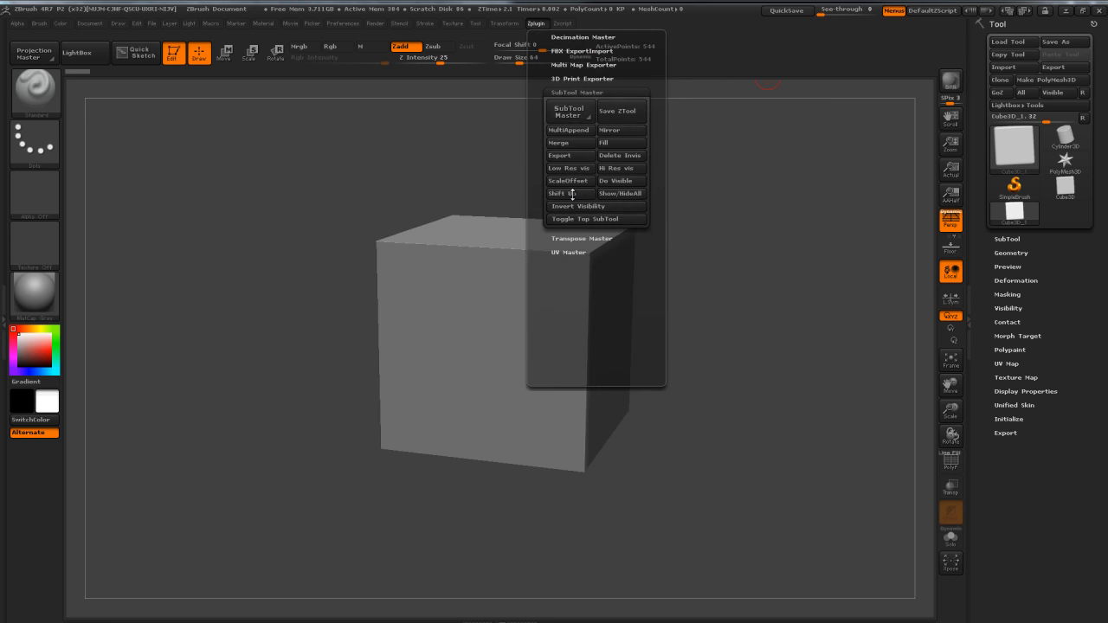
pyautogui.click(565, 131)
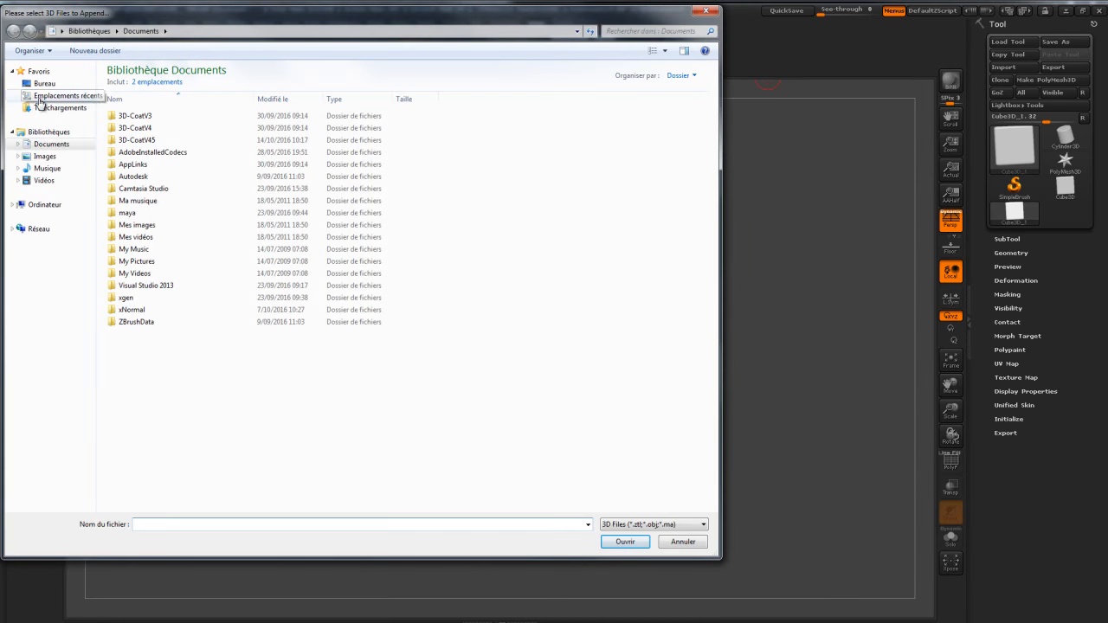
# Step: Append CharacProto_Model.obj from the OBJ folder of B2C1_Projet2_Perso, under HEAJ - [2016-2017] and CharaDesign_B2C1 on drive D
pyautogui.click(45, 204)
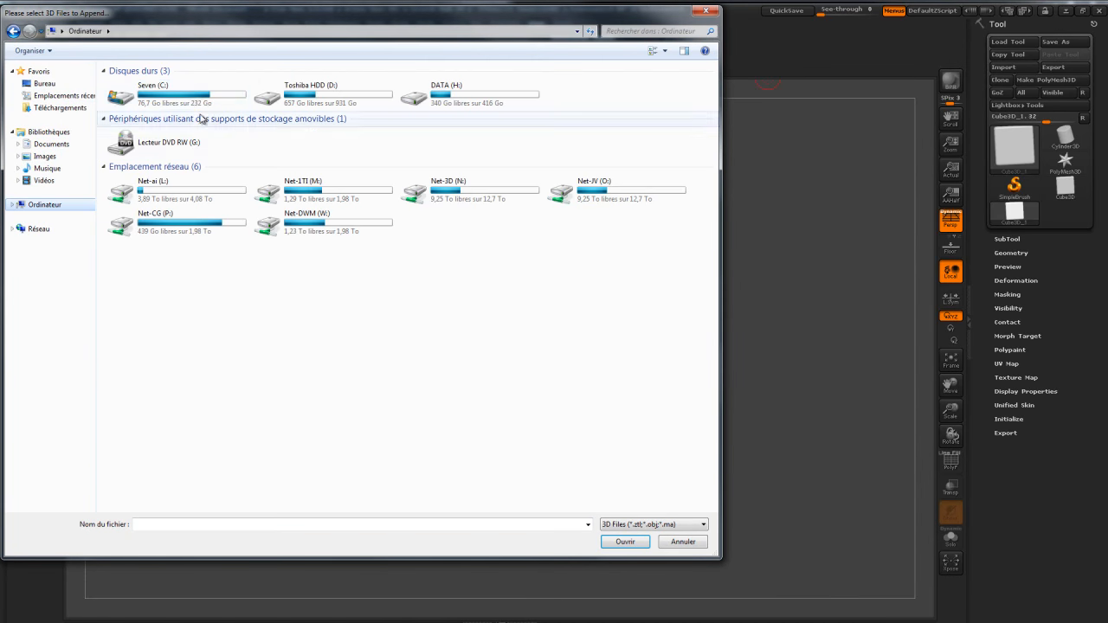
pyautogui.doubleClick(313, 95)
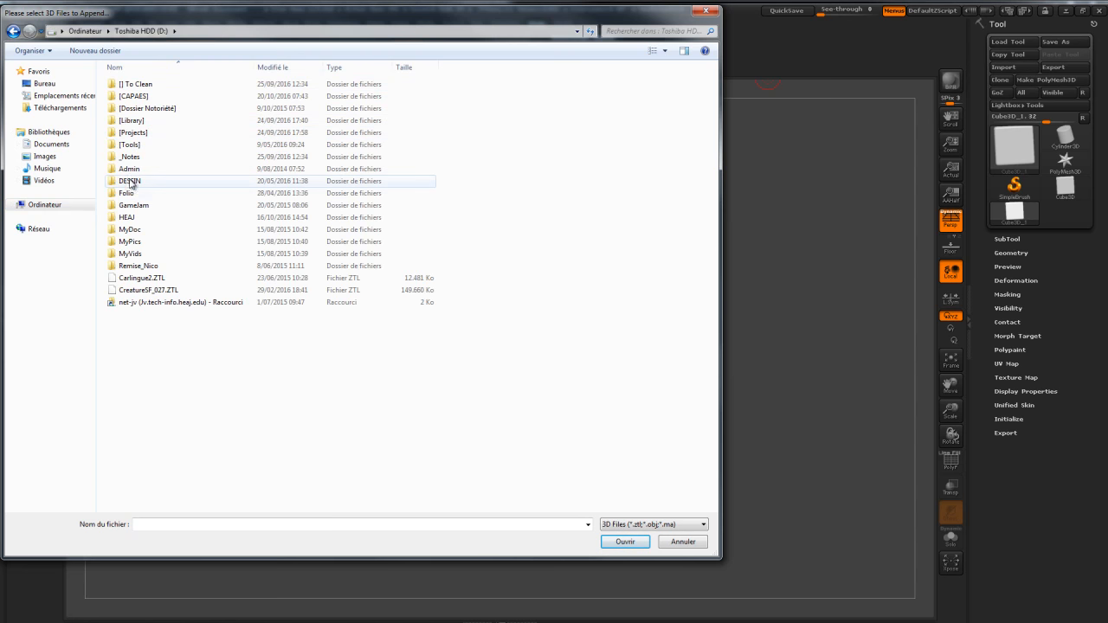
pyautogui.doubleClick(129, 217)
pyautogui.doubleClick(136, 144)
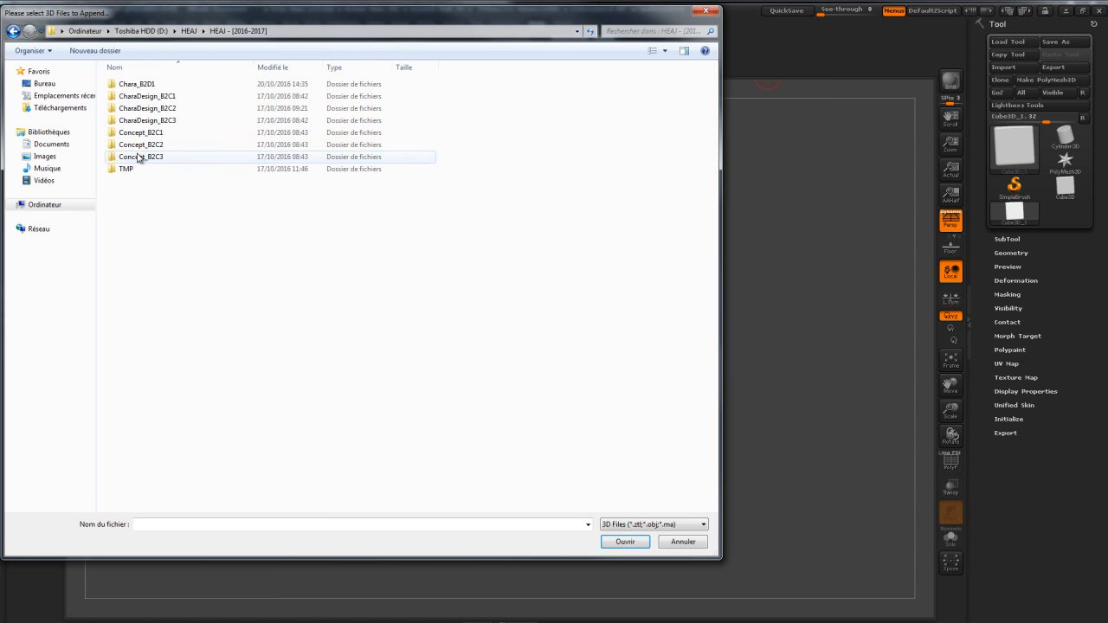
pyautogui.doubleClick(145, 97)
pyautogui.doubleClick(144, 97)
pyautogui.doubleClick(130, 98)
pyautogui.doubleClick(130, 97)
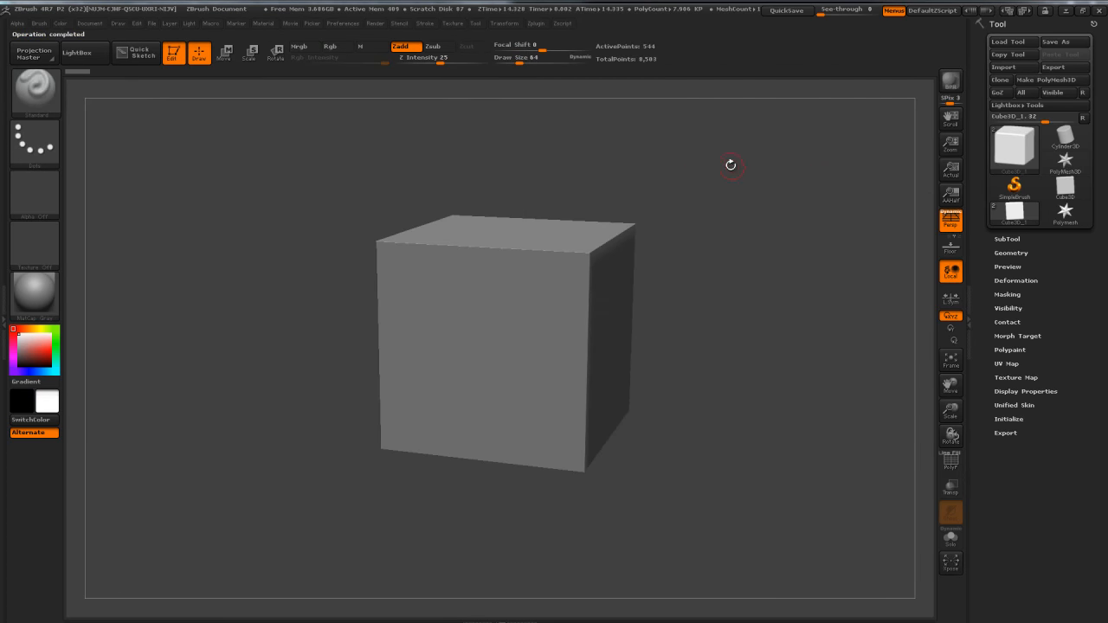
# Step: Make CharacProto_Model the active subtool in the subtool list and hide the cube, showing the character from the front
pyautogui.click(1006, 238)
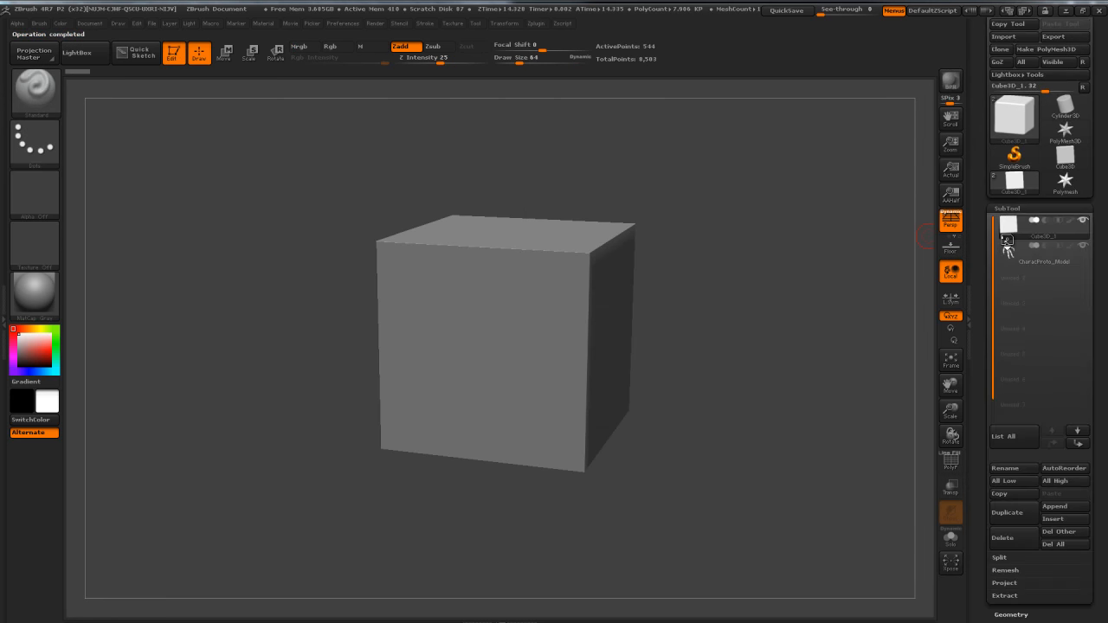
pyautogui.moveTo(1011, 253)
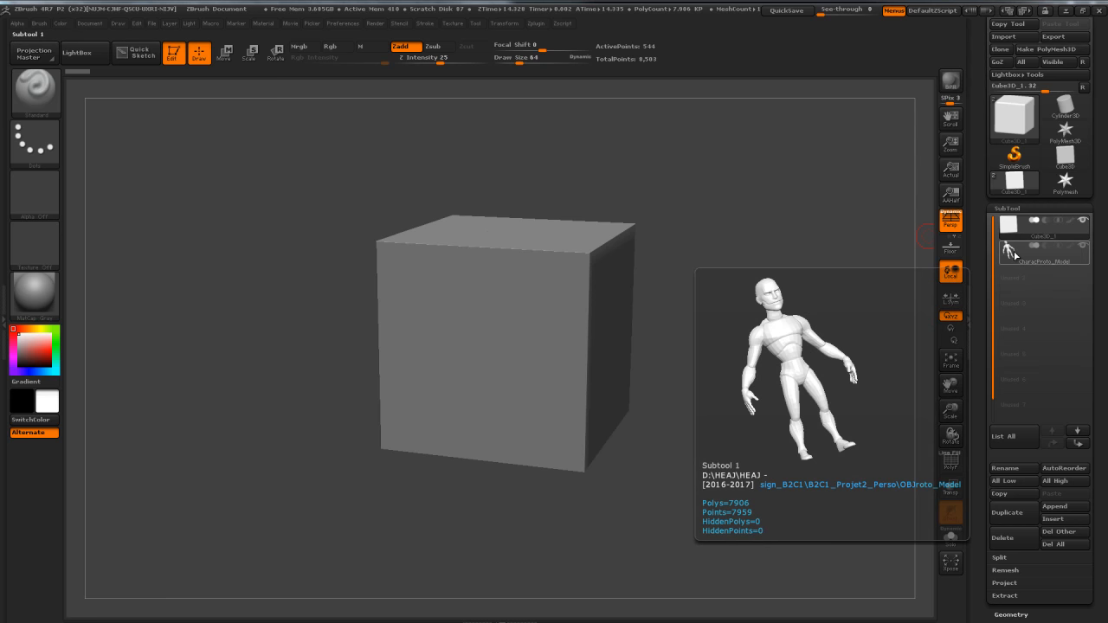
pyautogui.click(1010, 253)
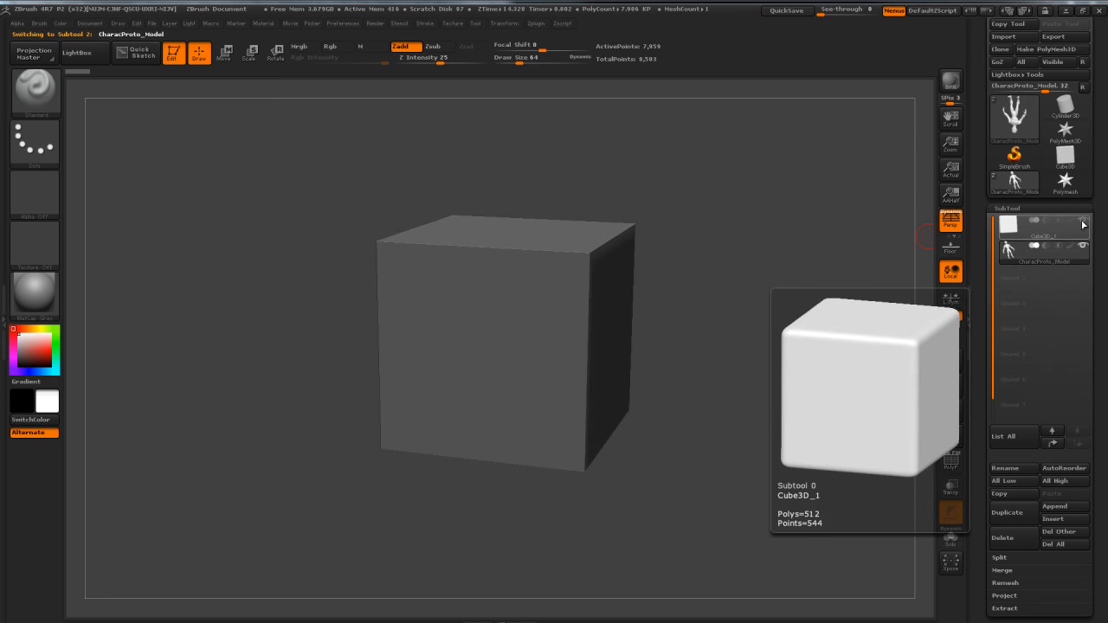
pyautogui.moveTo(762, 405); pyautogui.dragTo(741, 384)
pyautogui.moveTo(707, 322); pyautogui.dragTo(737, 345)
# Step: Turn on the floor grid beneath the character and view the model from an angle
pyautogui.click(951, 246)
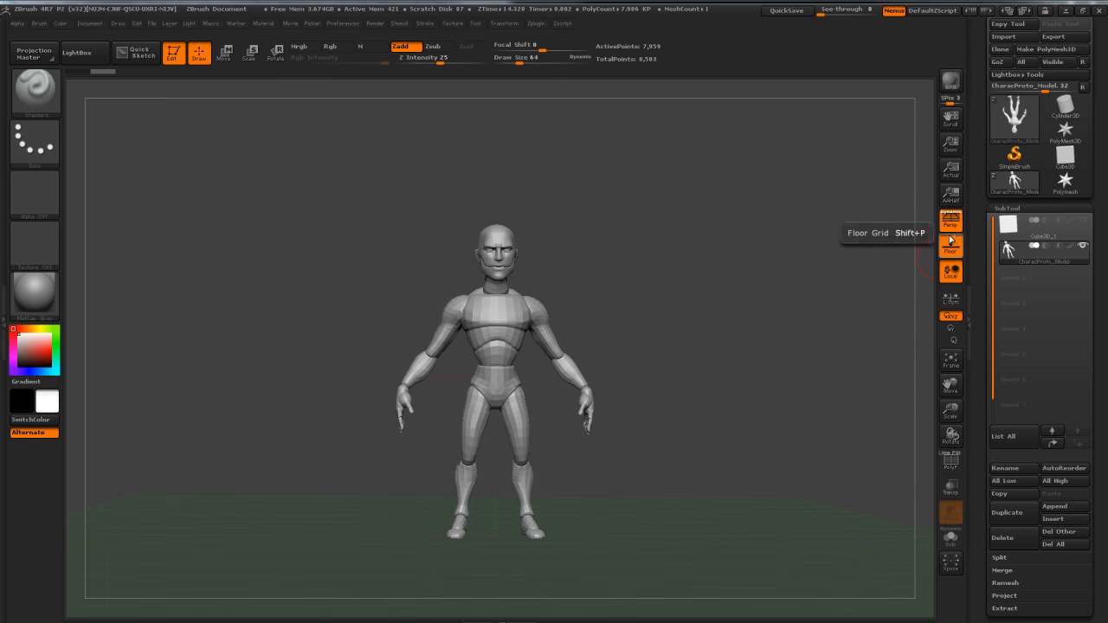
pyautogui.moveTo(798, 279); pyautogui.dragTo(836, 282)
pyautogui.keyDown('alt'); pyautogui.moveTo(736, 326); pyautogui.dragTo(697, 274); pyautogui.keyUp('alt')
# Step: Activate the Cube3D_1 subtool and turn on transparency with Ghost mode off, showing the character inside the cube
pyautogui.click(1015, 227)
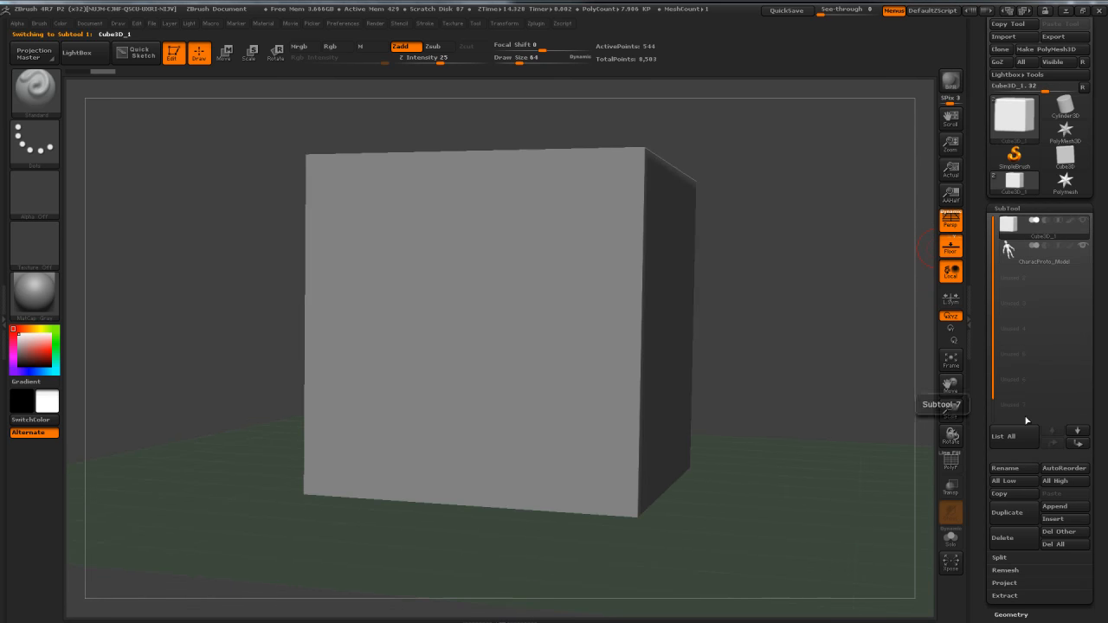
pyautogui.click(947, 491)
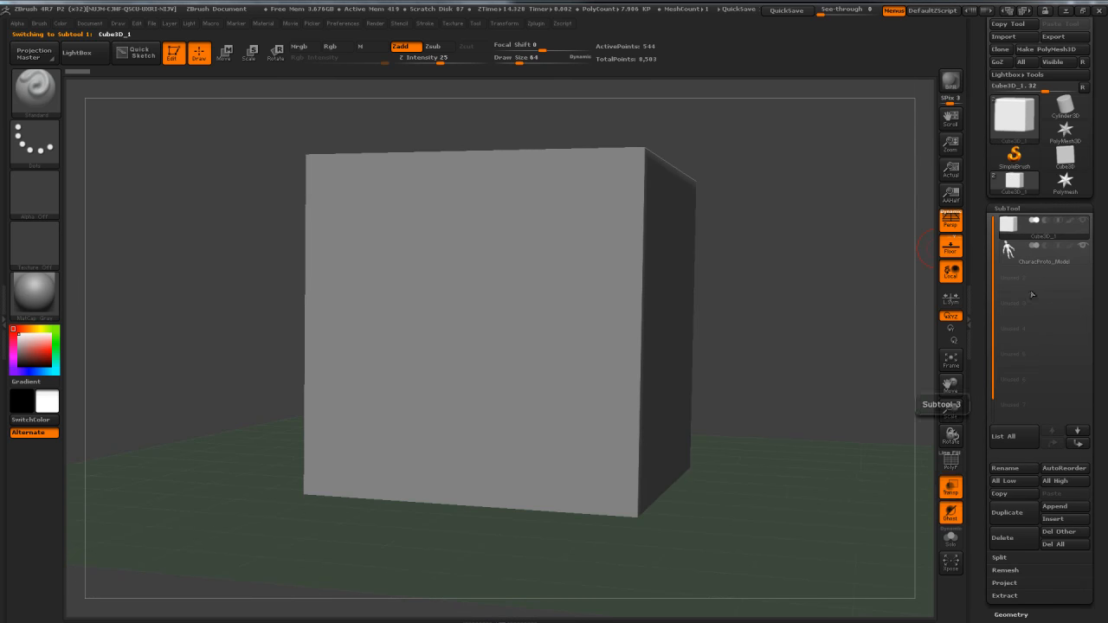
pyautogui.click(951, 518)
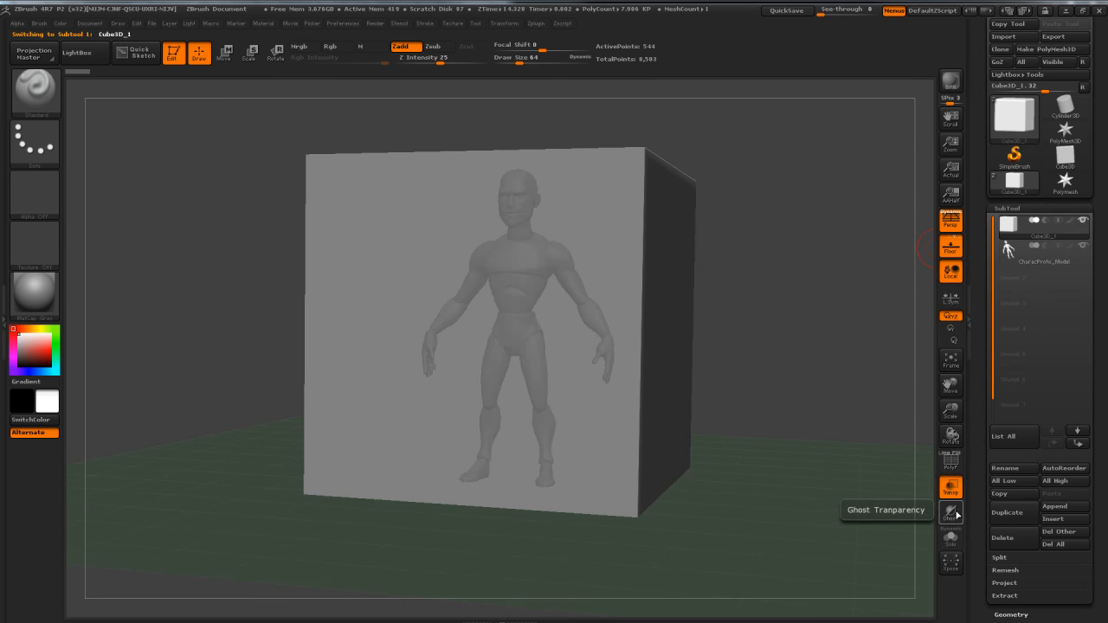
# Step: Restrict the view rotation to the Y axis
pyautogui.moveTo(811, 331); pyautogui.dragTo(794, 288)
pyautogui.click(951, 330)
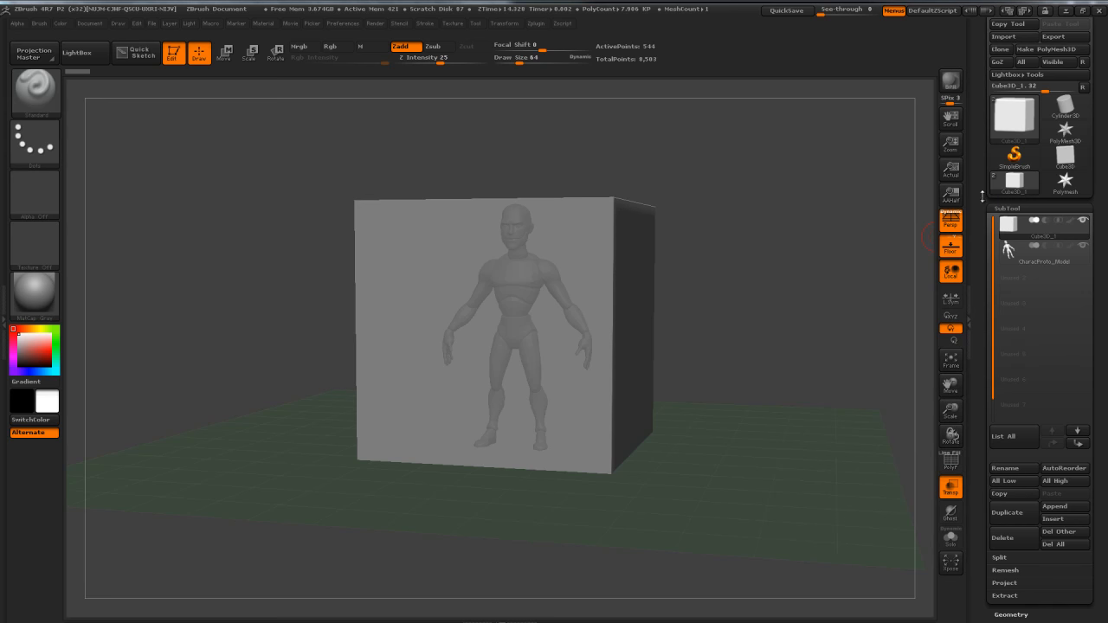
pyautogui.scroll(2, 1004, 104)
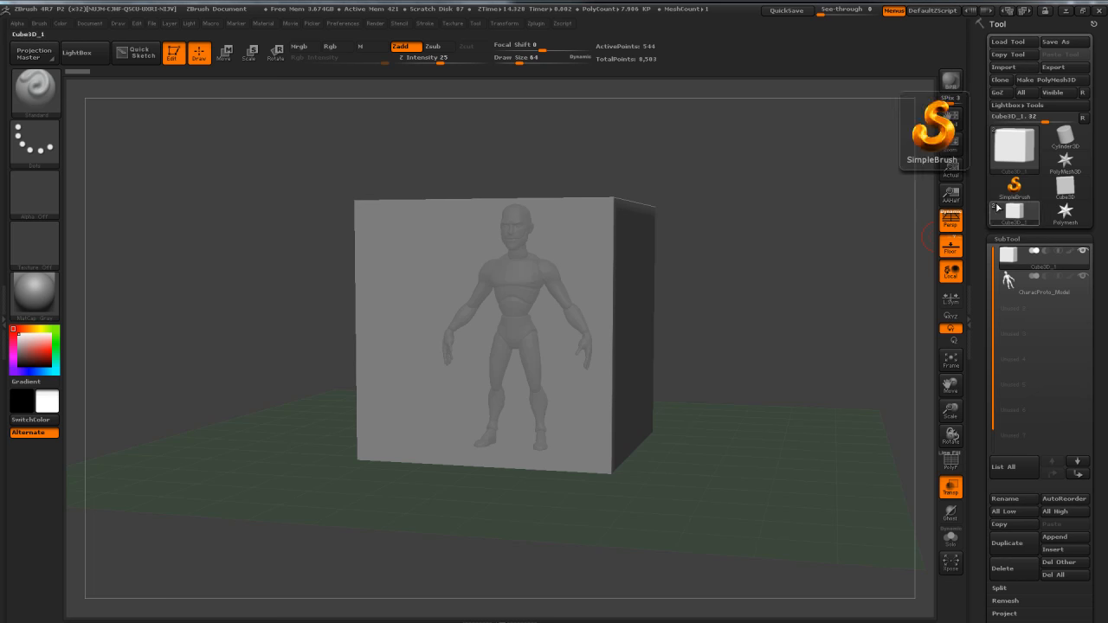
pyautogui.scroll(-2, 975, 215)
pyautogui.moveTo(976, 216); pyautogui.dragTo(975, 208)
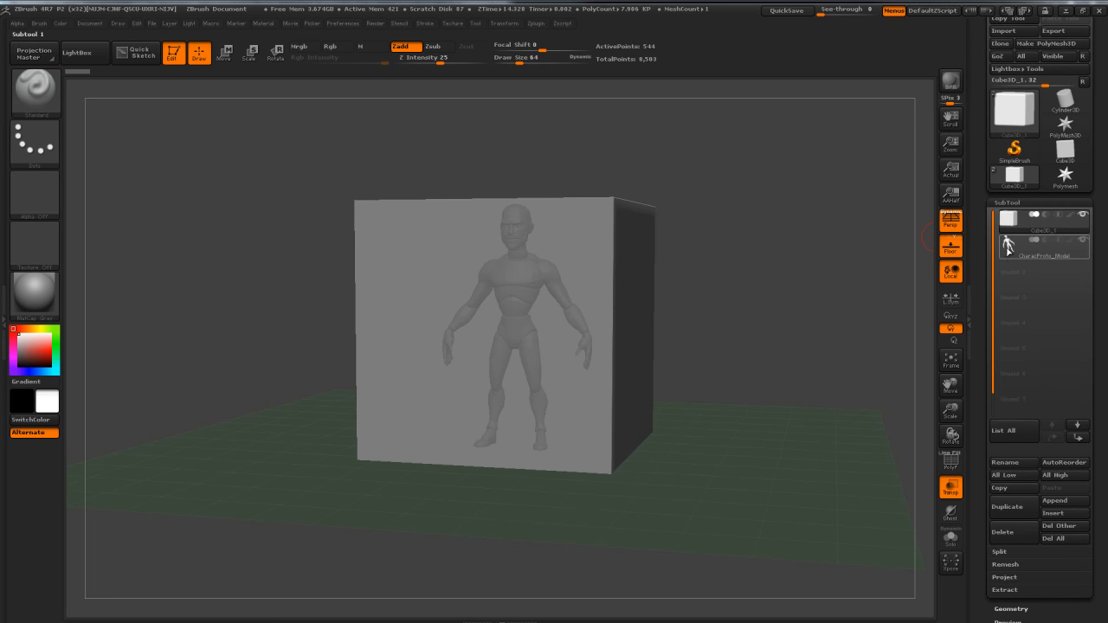
# Step: Toggle subtool visibility and alternate between Cube3D_1 and CharacProto_Model to compare how the inactive subtool is displayed
pyautogui.moveTo(1030, 249)
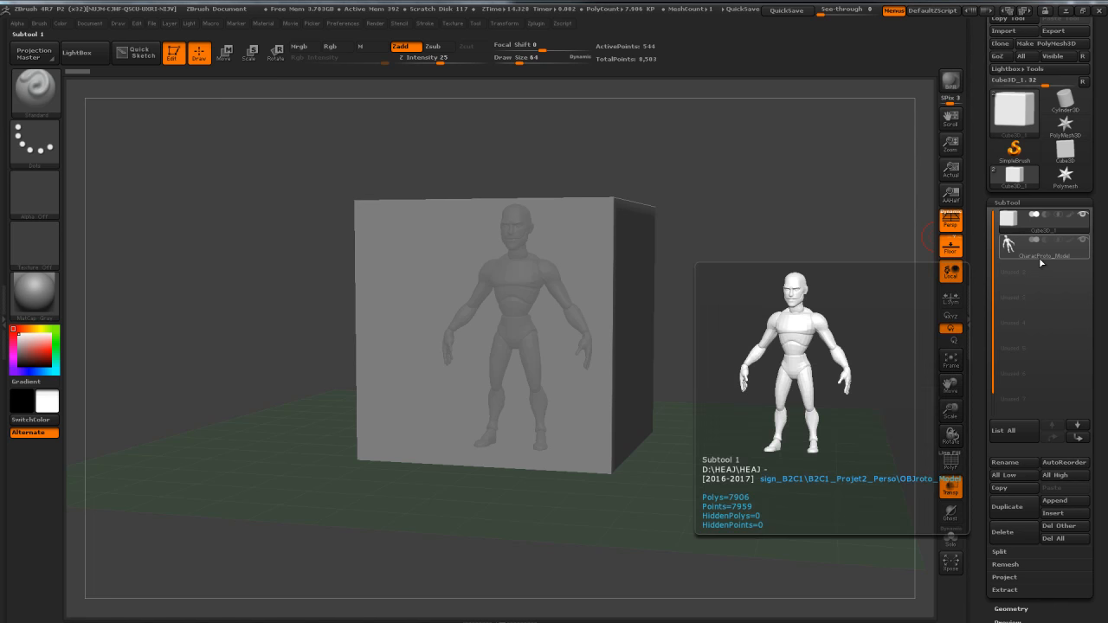
pyautogui.click(1082, 223)
pyautogui.click(1084, 247)
pyautogui.click(1009, 224)
pyautogui.click(1014, 248)
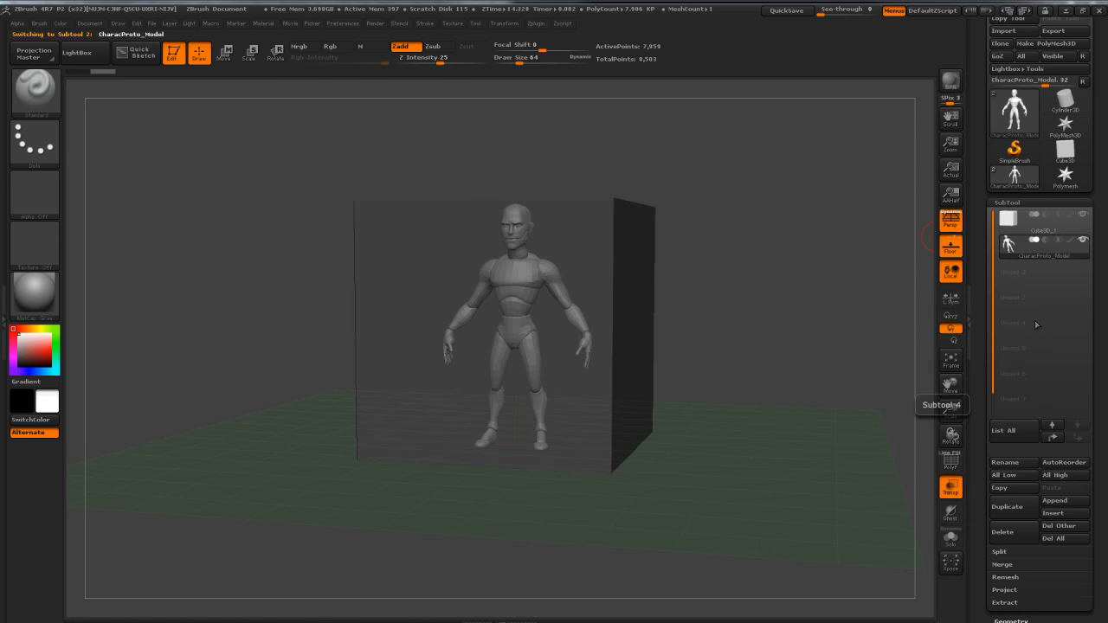
pyautogui.moveTo(1013, 246)
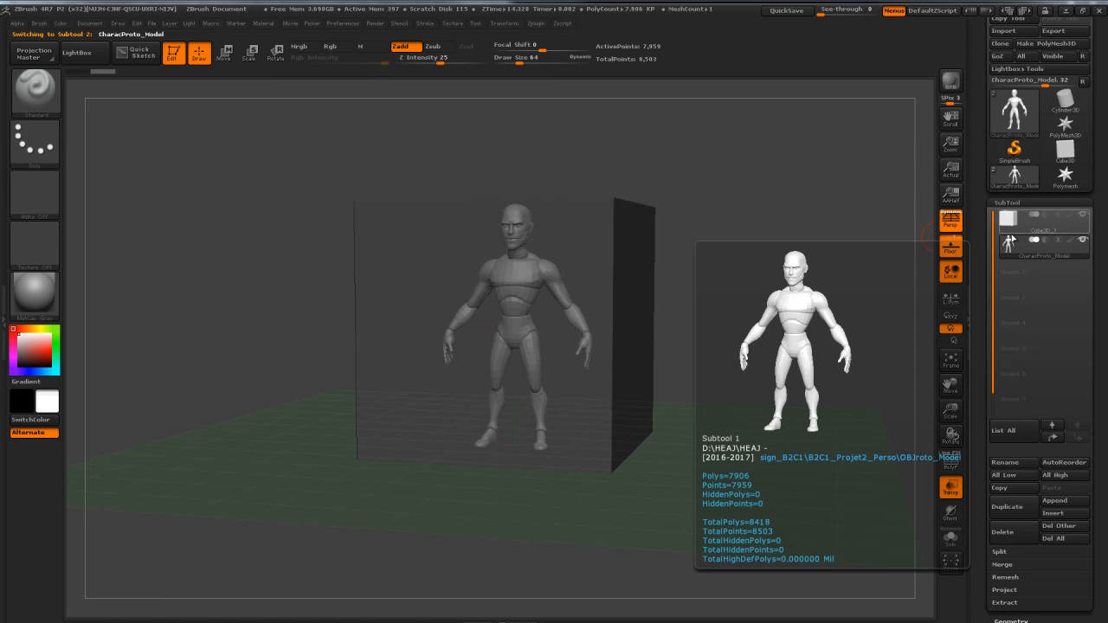
pyautogui.click(1011, 222)
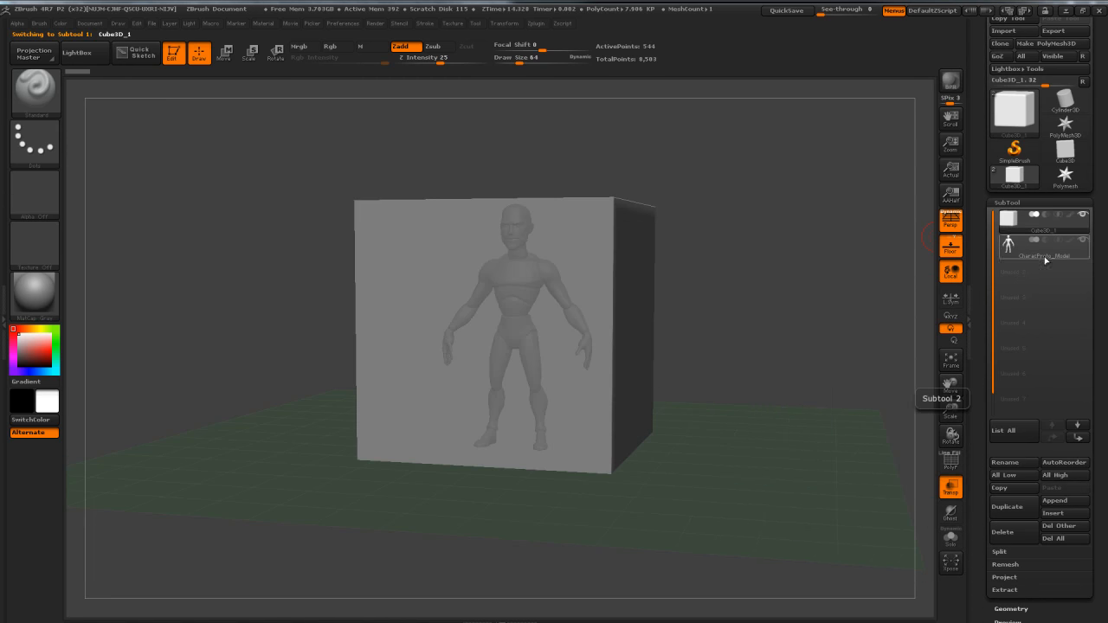
# Step: Hide the inactive subtools so only the active one is displayed, and make CharacProto_Model the active subtool
pyautogui.click(1087, 216)
pyautogui.moveTo(1086, 244)
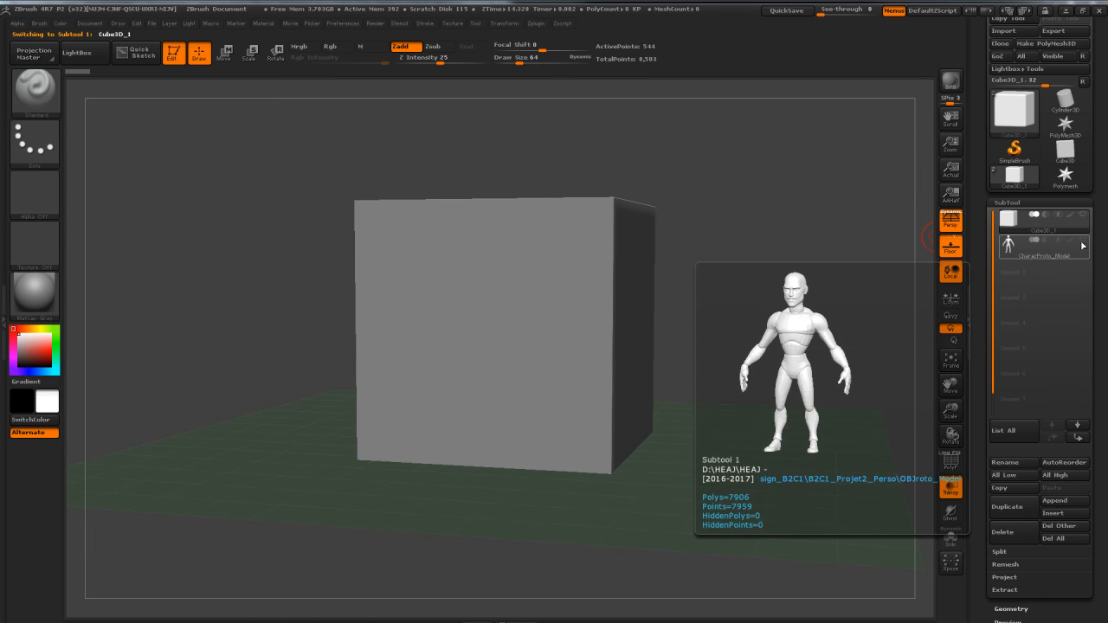
pyautogui.click(1008, 246)
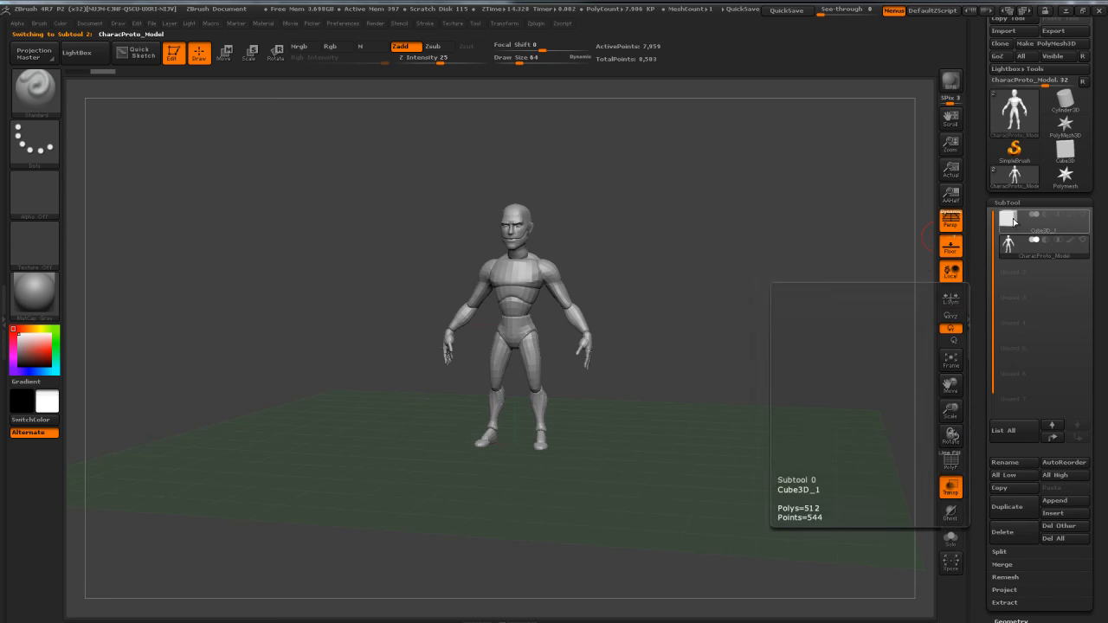
pyautogui.click(1009, 220)
pyautogui.click(1013, 247)
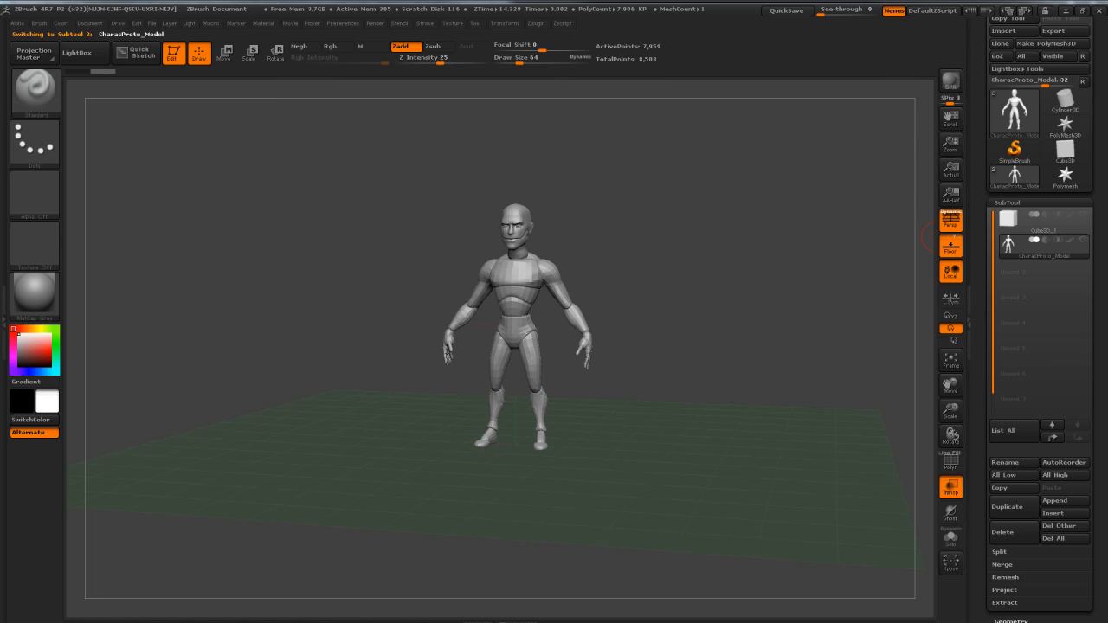
# Step: Duplicate the CharacProto_Model subtool and turn on Solo mode
pyautogui.moveTo(682, 310); pyautogui.dragTo(710, 234)
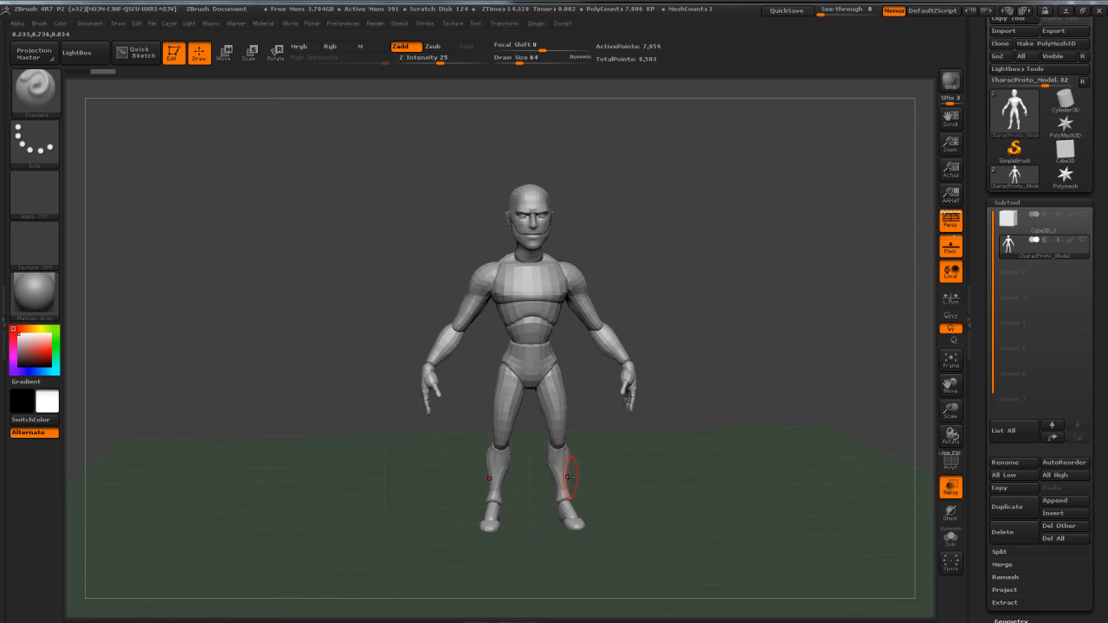
pyautogui.moveTo(719, 210); pyautogui.dragTo(814, 278)
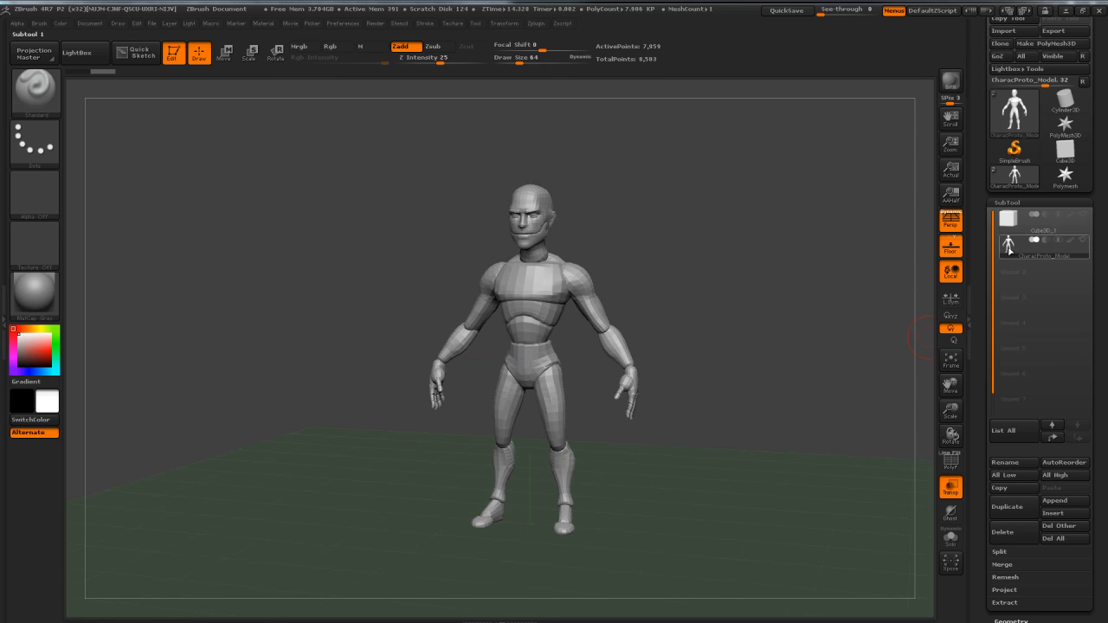
pyautogui.click(1009, 514)
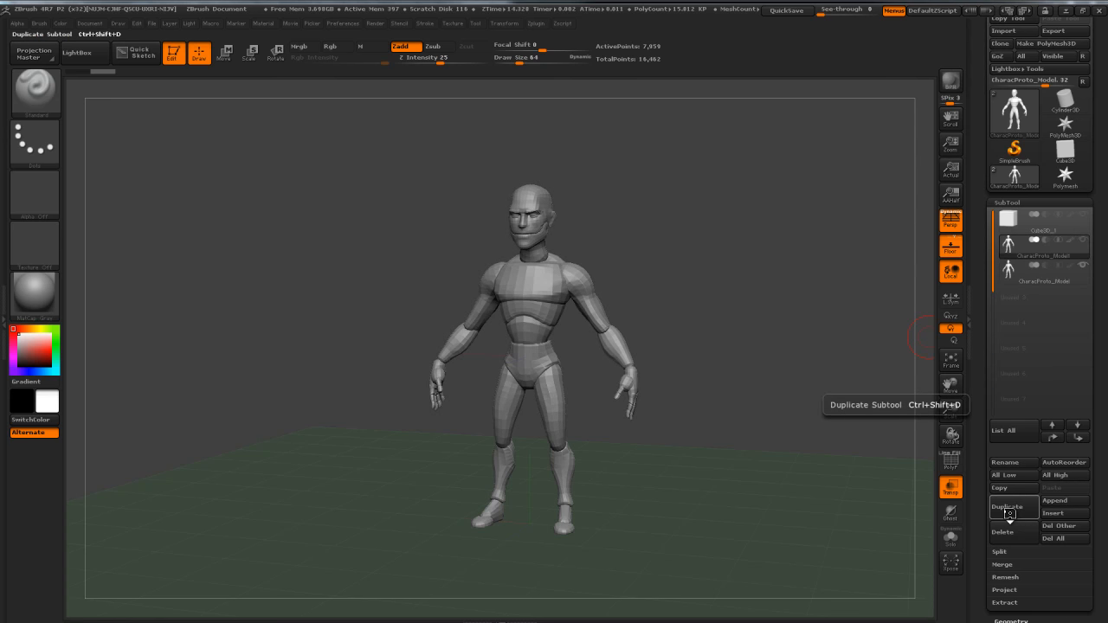
pyautogui.click(951, 539)
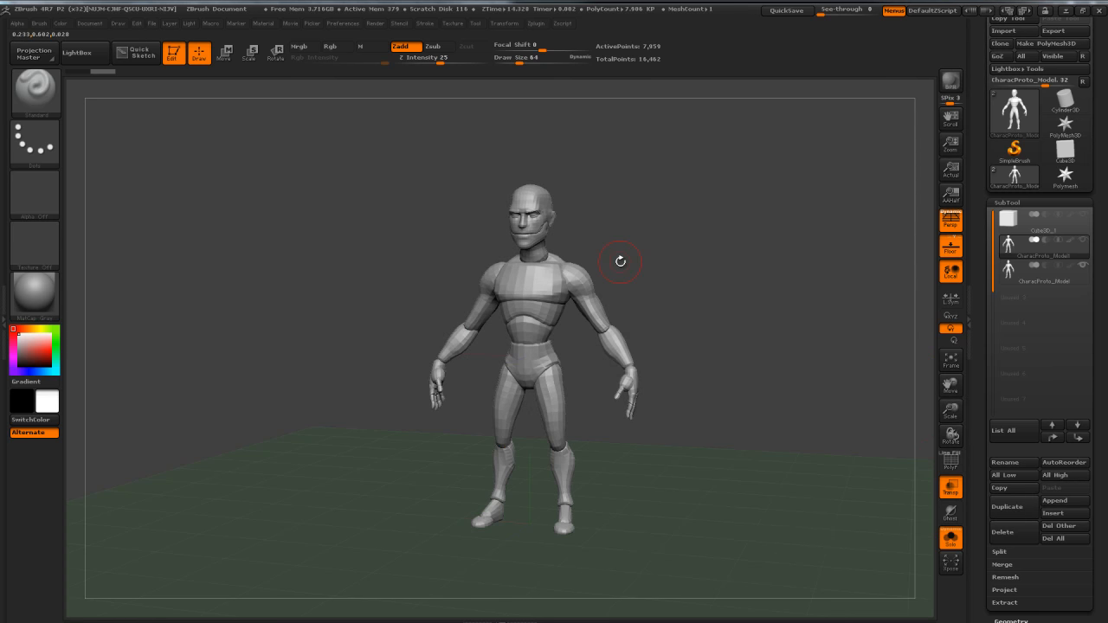
# Step: Frame the character's upper body and switch to the Move brush with a draw size of 24
pyautogui.moveTo(641, 233)
pyautogui.mouseDown()
pyautogui.moveTo(646, 197)
pyautogui.moveTo(650, 230)
pyautogui.mouseUp()
pyautogui.keyDown('alt'); pyautogui.moveTo(650, 229); pyautogui.dragTo(666, 328); pyautogui.keyUp('alt')
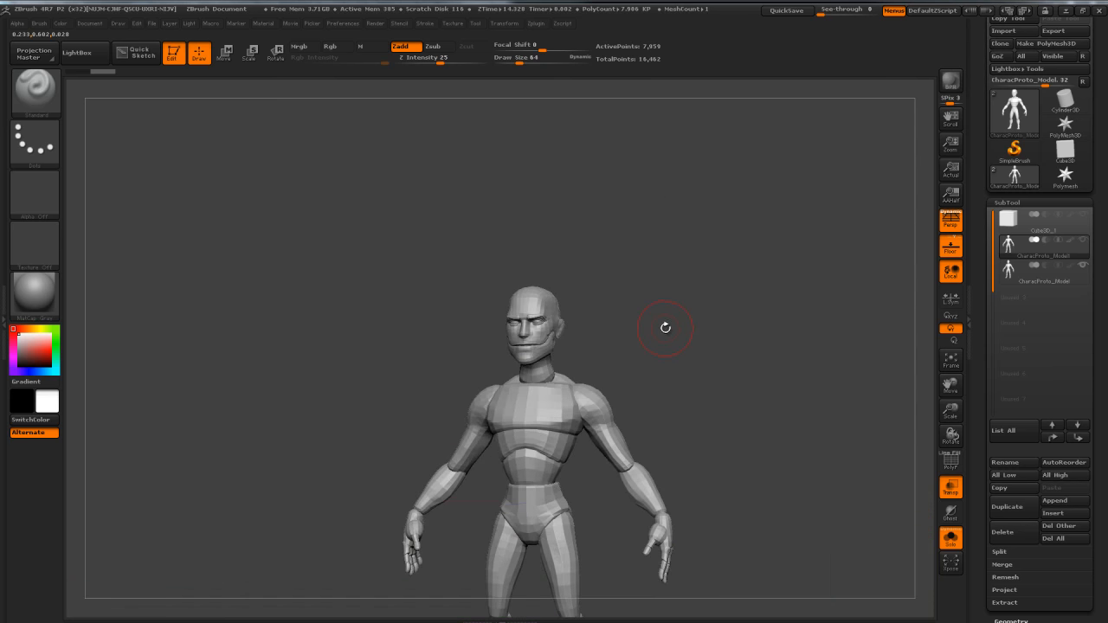
pyautogui.press('v')
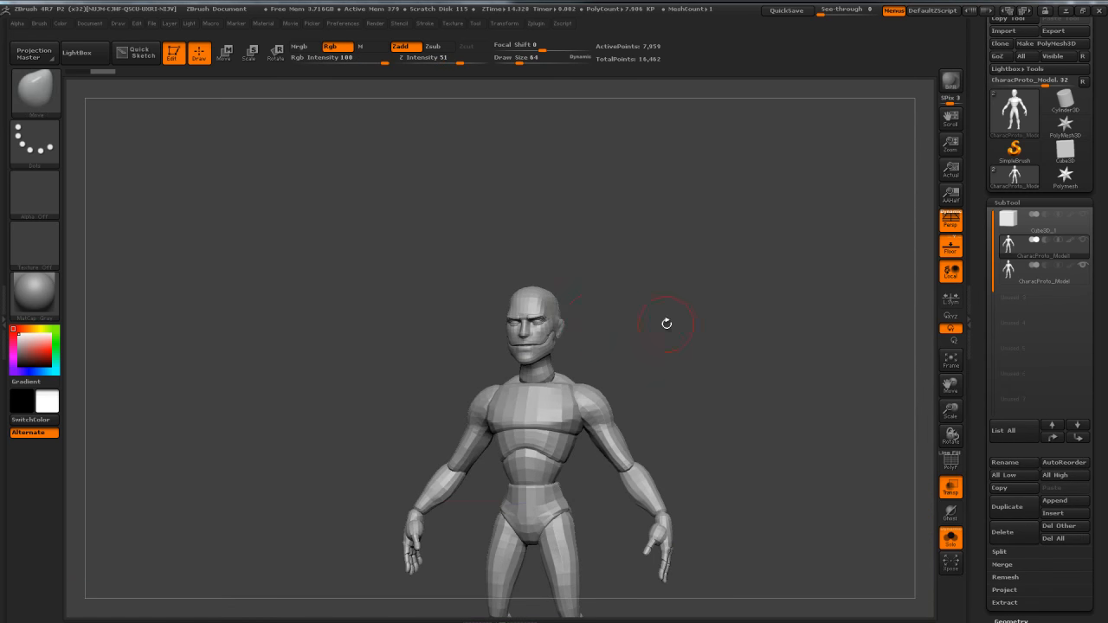
pyautogui.press('s')
# Step: Try pulling a mirrored pair of long horns diagonally out of the upper head, and undo the stroke
pyautogui.moveTo(565, 299)
pyautogui.mouseDown()
pyautogui.moveTo(556, 279)
pyautogui.moveTo(645, 212)
pyautogui.mouseUp()
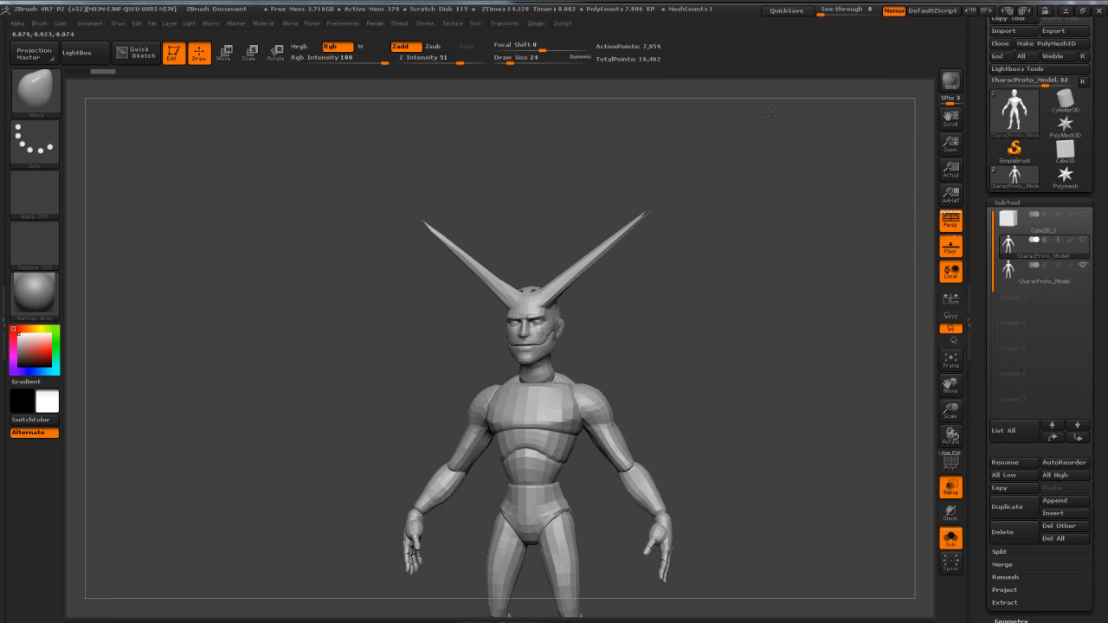
pyautogui.moveTo(790, 295)
pyautogui.mouseDown()
pyautogui.moveTo(823, 337)
pyautogui.moveTo(789, 297)
pyautogui.moveTo(634, 270)
pyautogui.moveTo(658, 275)
pyautogui.mouseUp()
pyautogui.hotkey('ctrl', 'z')
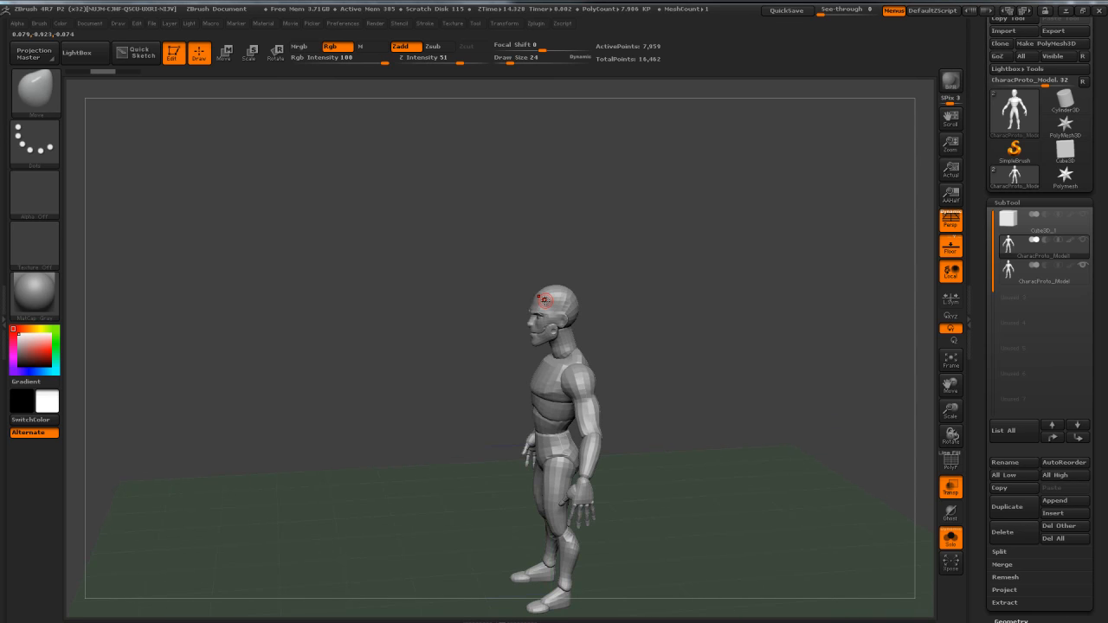
# Step: Pull several pointed, mohawk-like spikes out of the forehead, crown and back of the head with the Move brush
pyautogui.hotkey('ctrl', 'shift', 'z')
pyautogui.moveTo(576, 205)
pyautogui.mouseDown()
pyautogui.moveTo(655, 190)
pyautogui.moveTo(610, 229)
pyautogui.moveTo(588, 227)
pyautogui.moveTo(624, 254)
pyautogui.moveTo(549, 279)
pyautogui.moveTo(533, 254)
pyautogui.moveTo(534, 300)
pyautogui.mouseUp()
pyautogui.hotkey('ctrl', 'z')
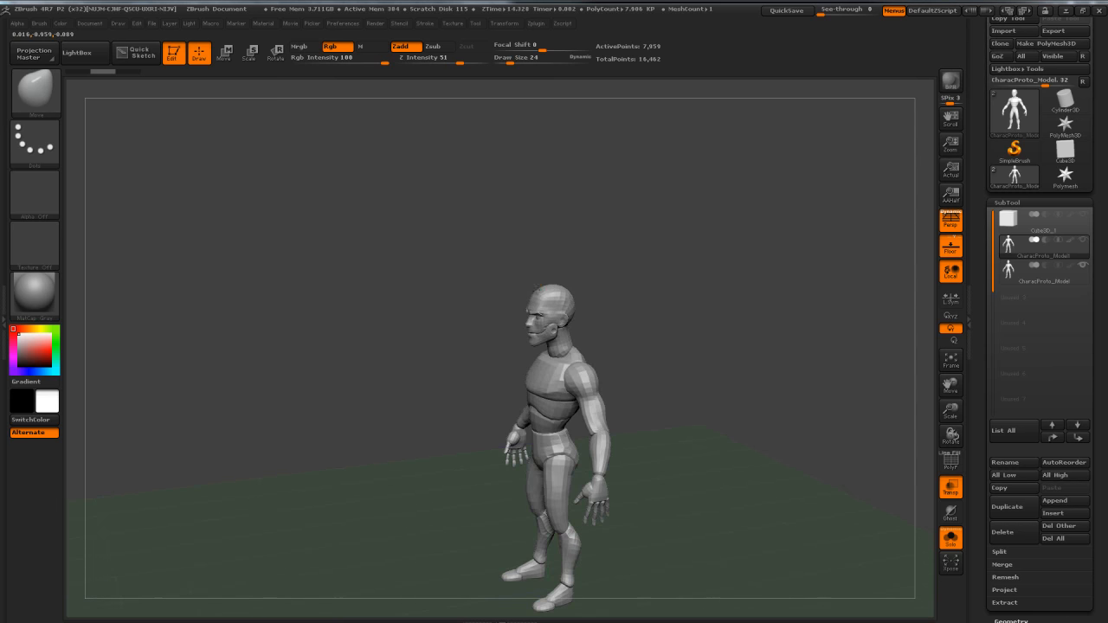
pyautogui.hotkey('ctrl', 'shift', 'z')
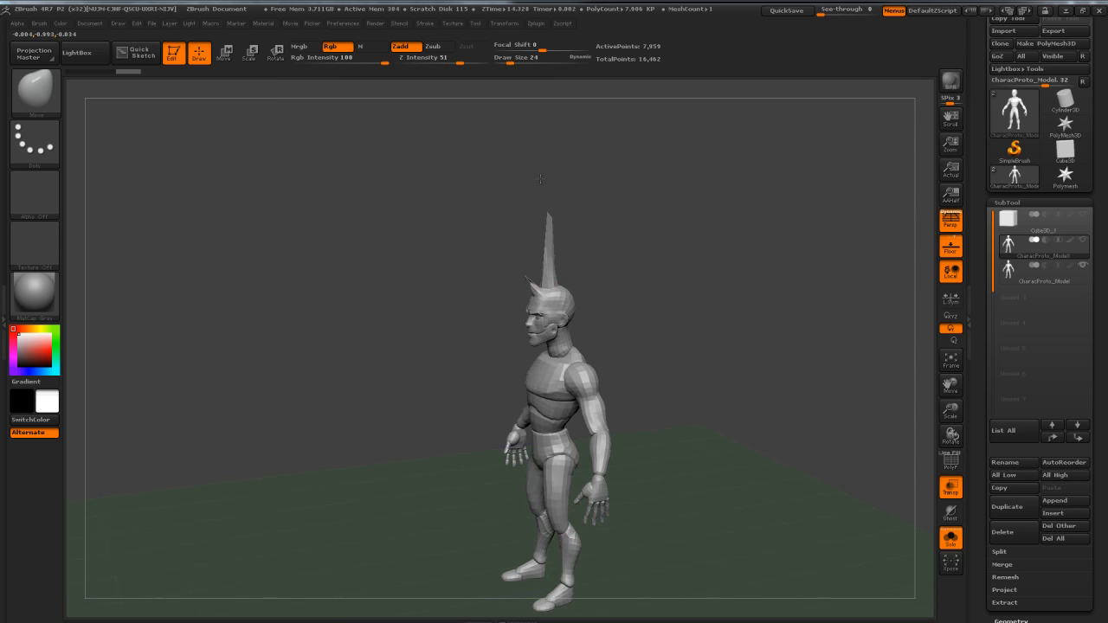
pyautogui.moveTo(612, 257); pyautogui.dragTo(563, 280)
pyautogui.hotkey('ctrl', 'shift', 'z')
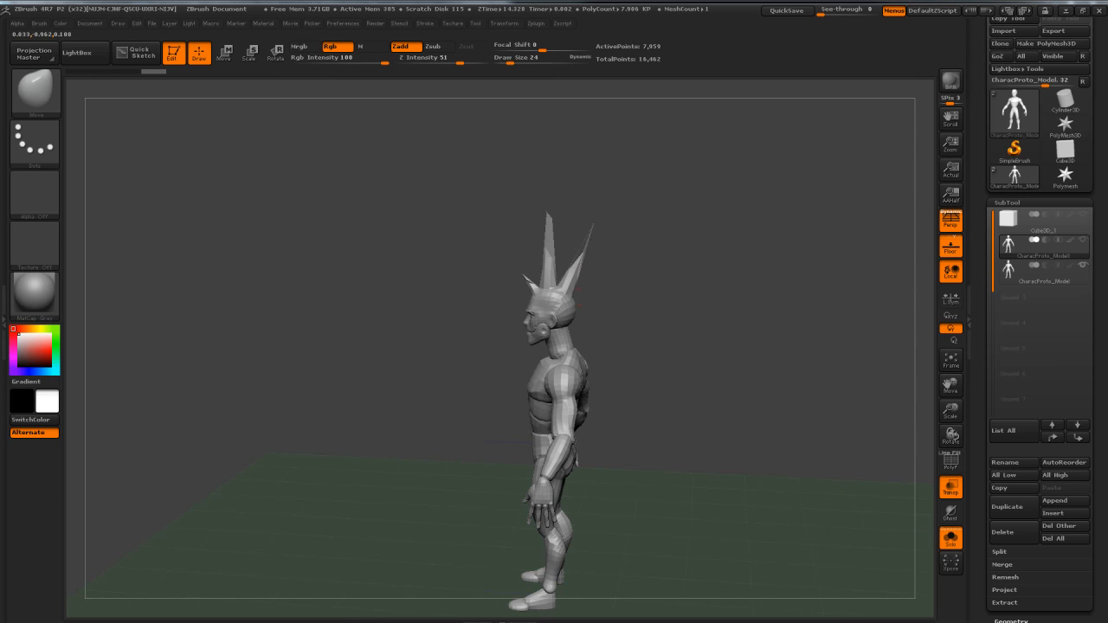
pyautogui.hotkey('ctrl', 'shift', 'z')
pyautogui.moveTo(652, 306)
pyautogui.mouseDown()
pyautogui.moveTo(750, 291)
pyautogui.moveTo(692, 296)
pyautogui.moveTo(699, 346)
pyautogui.moveTo(731, 346)
pyautogui.moveTo(876, 201)
pyautogui.mouseUp()
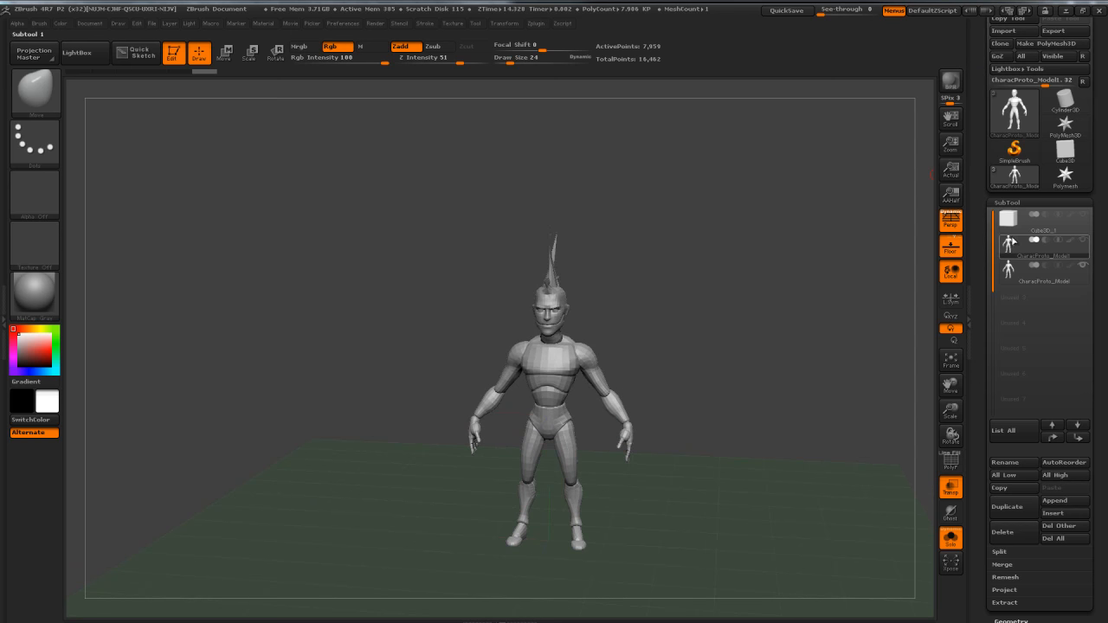
# Step: Export the spiked character subtool to the project's OBJ folder as Test in OBJ format
pyautogui.scroll(2, 980, 173)
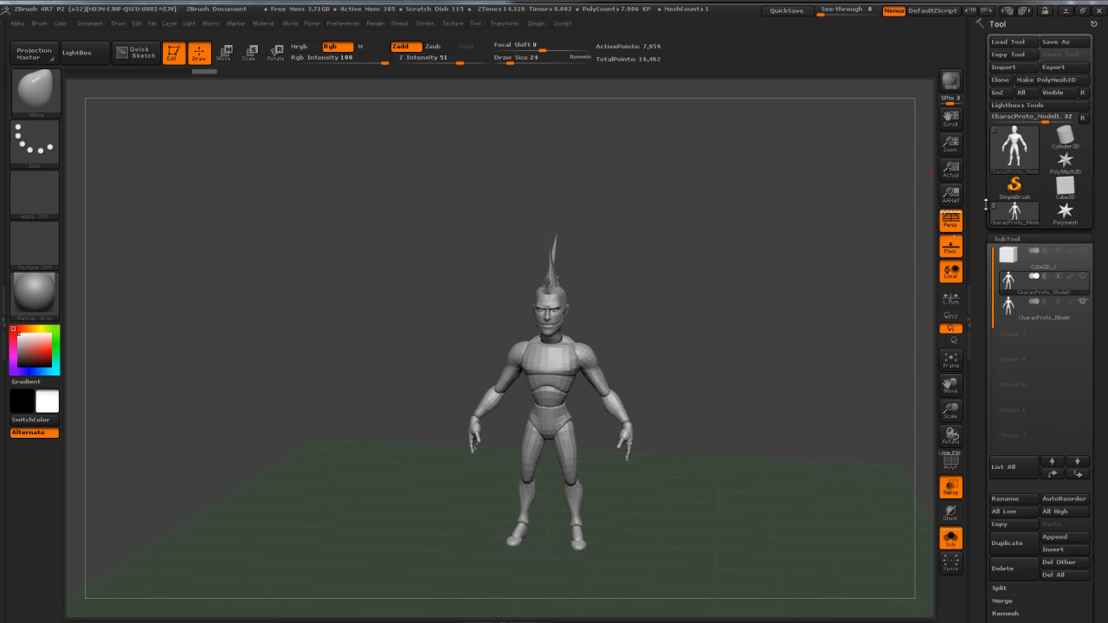
pyautogui.click(1054, 67)
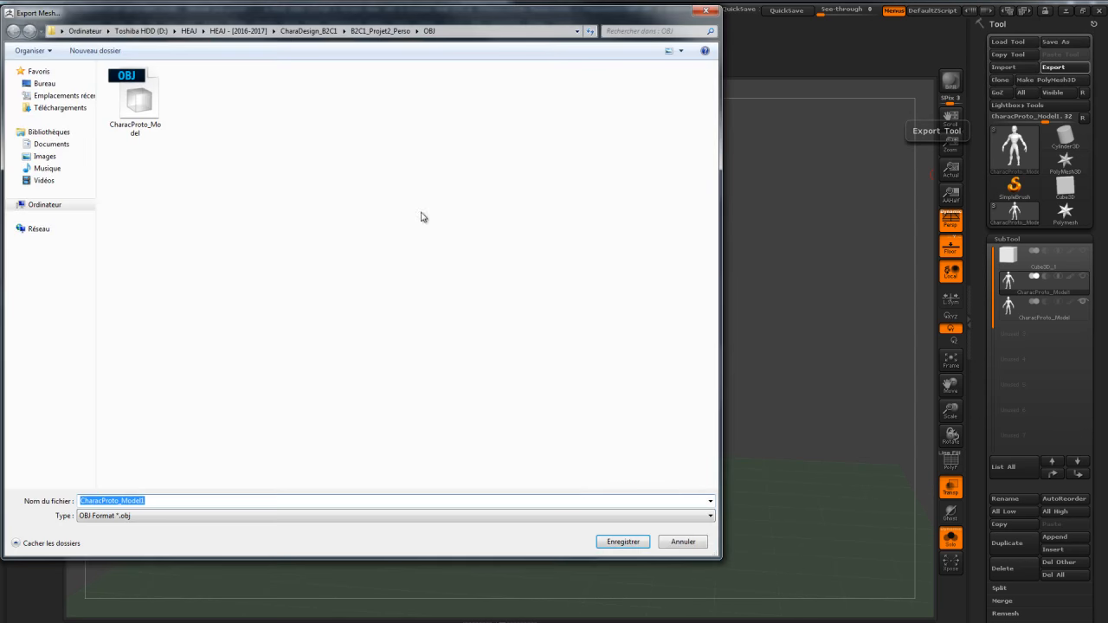
pyautogui.click(134, 99)
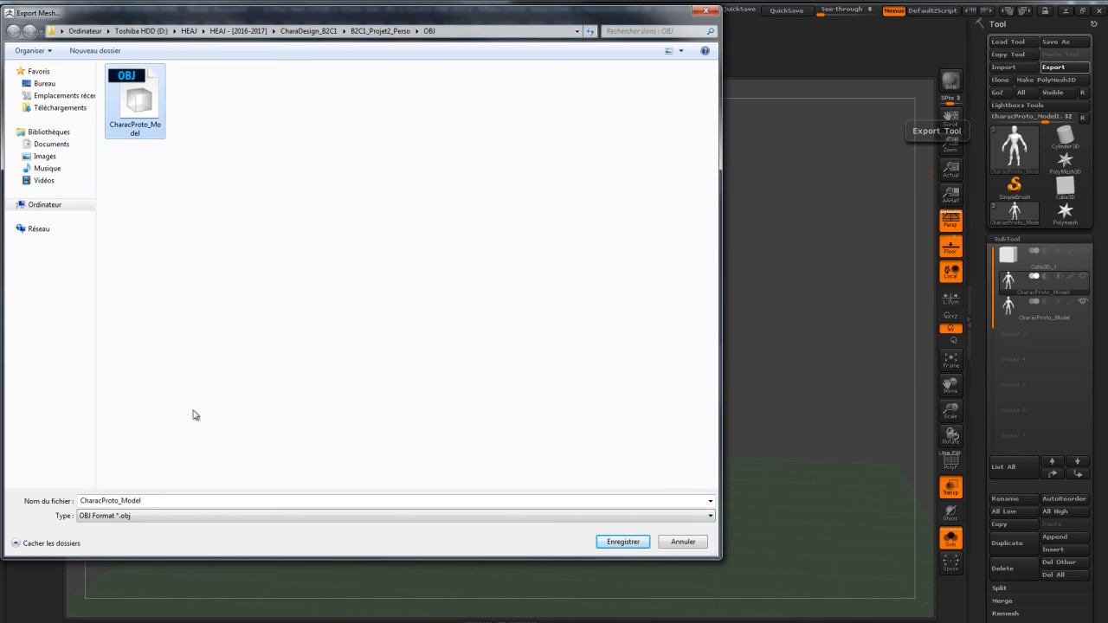
pyautogui.click(176, 500)
pyautogui.write('Test')
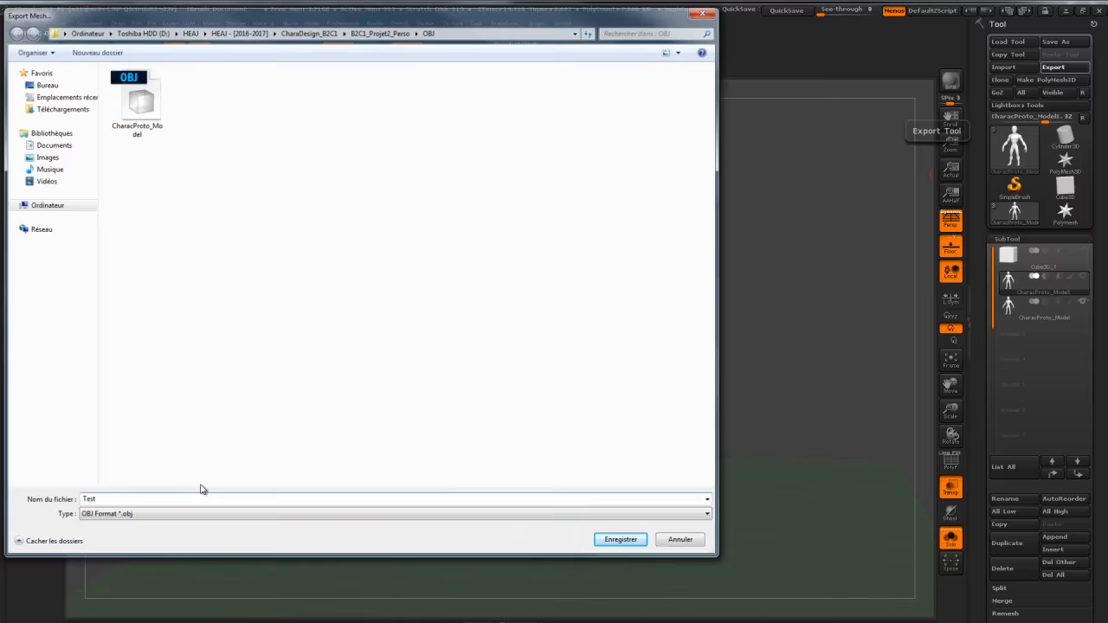
pyautogui.press('Return')
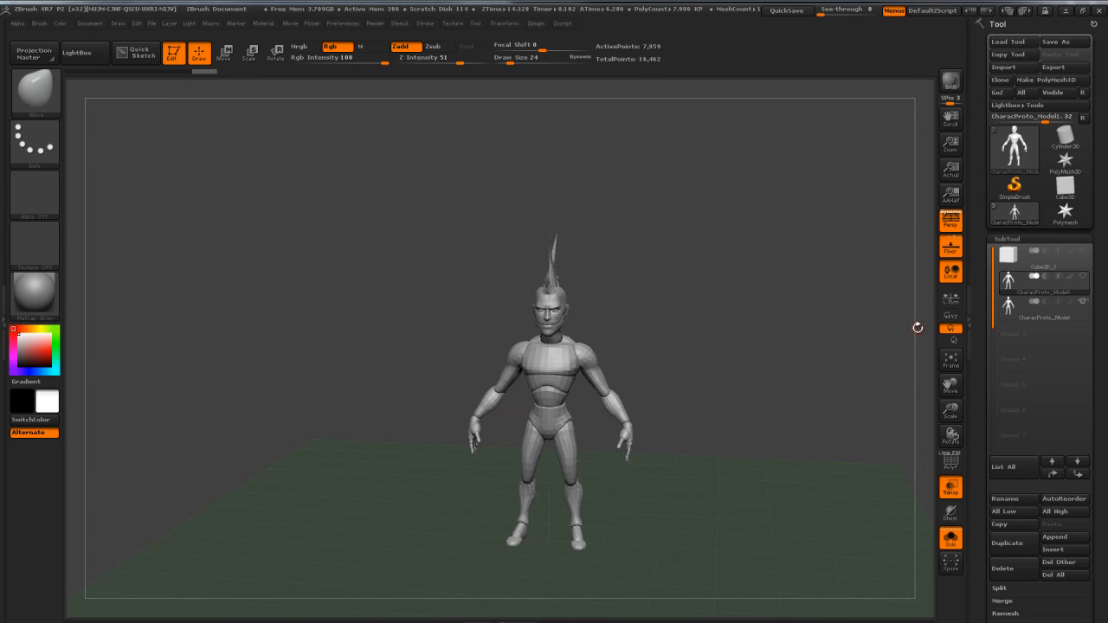
# Step: Switch to the Autodesk Maya 2016 scene window
pyautogui.press('super')
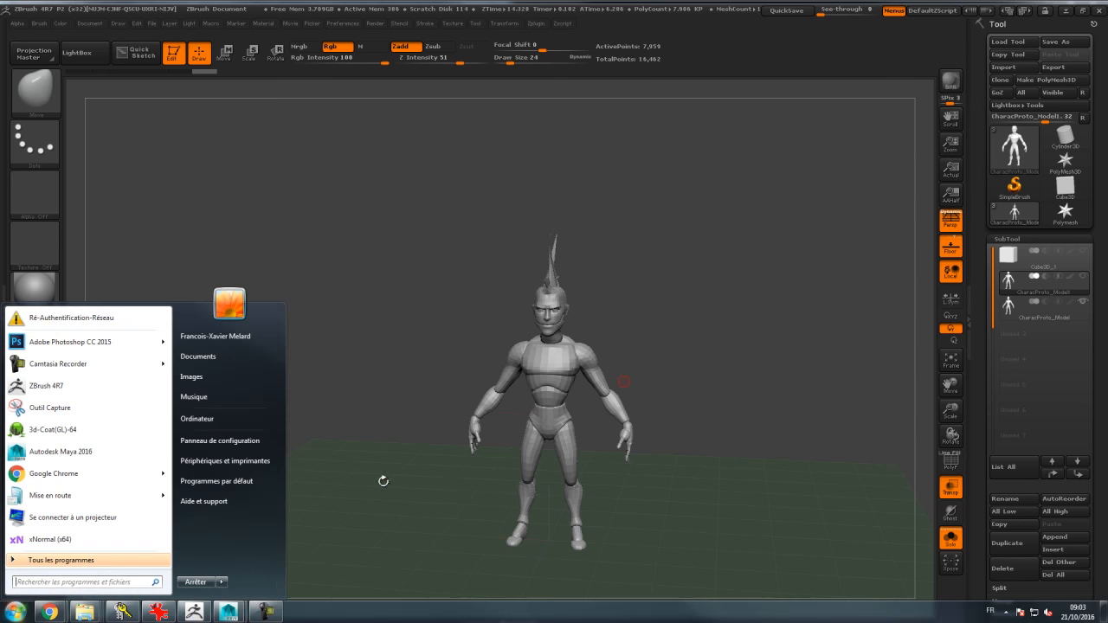
pyautogui.click(230, 610)
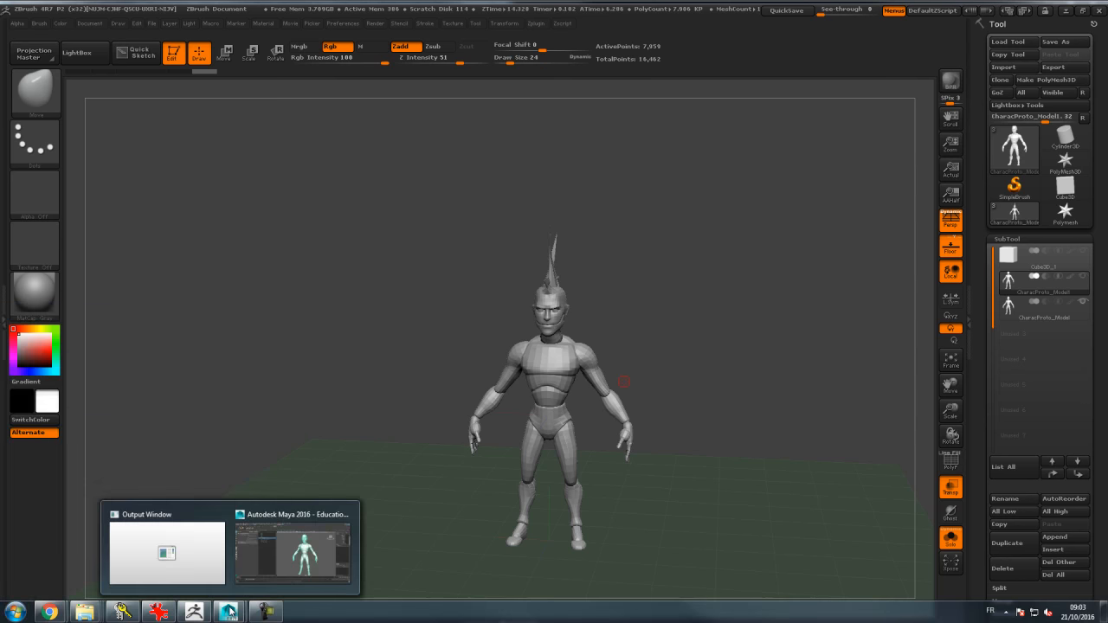
pyautogui.click(282, 569)
pyautogui.click(461, 239)
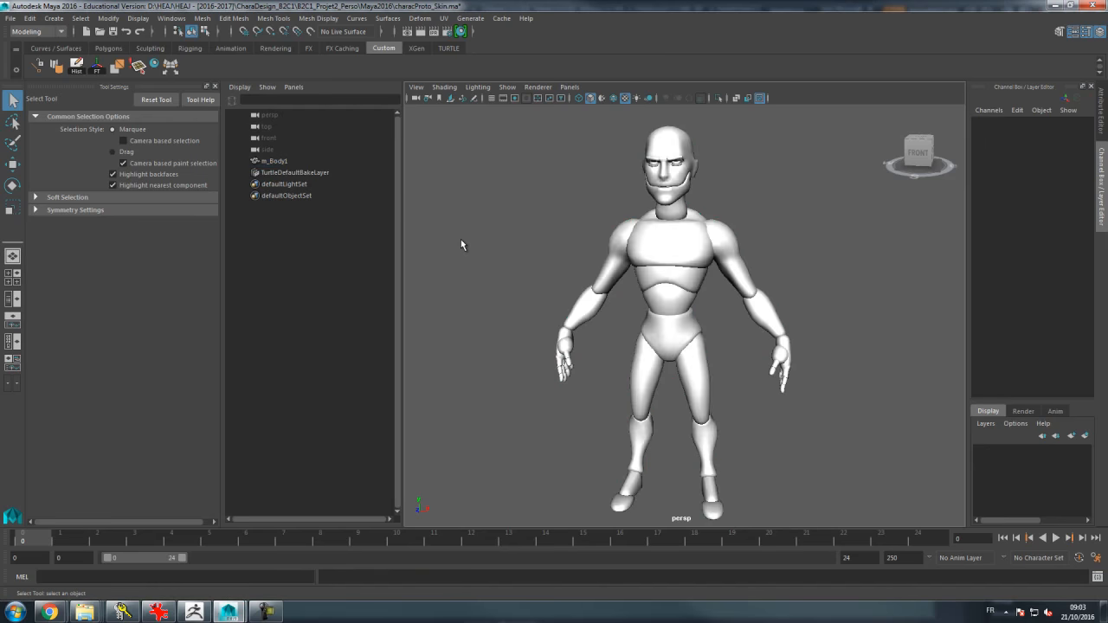
# Step: Open the rigged scene characProto_Skin.ma from the project's Maya2016 folder and close the Component Editor
pyautogui.click(10, 18)
pyautogui.click(38, 56)
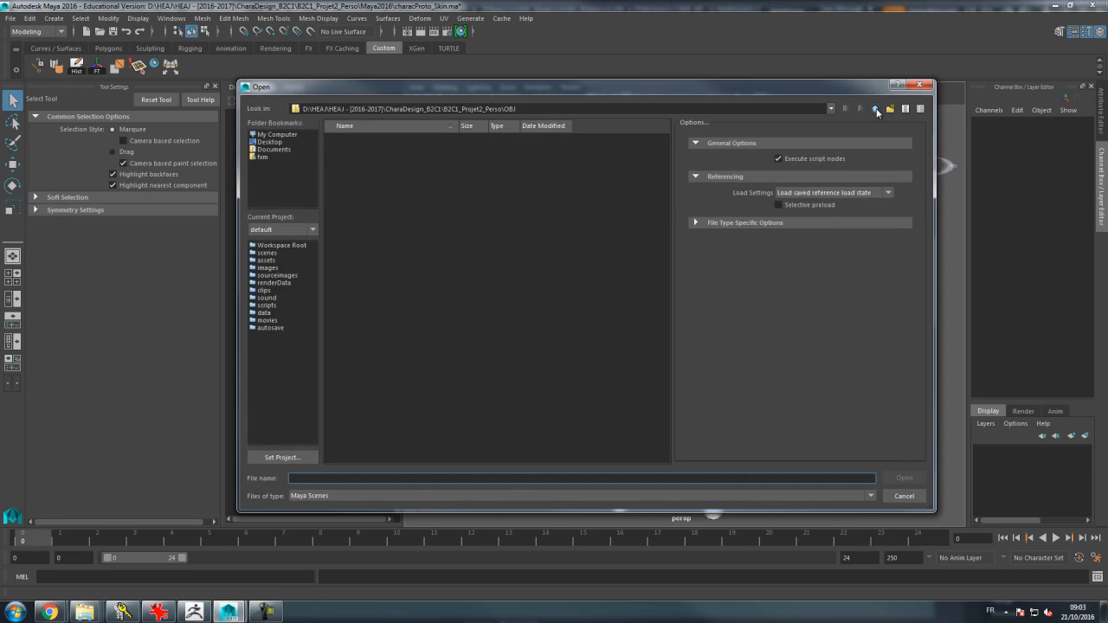
pyautogui.click(875, 109)
pyautogui.doubleClick(350, 147)
pyautogui.click(372, 141)
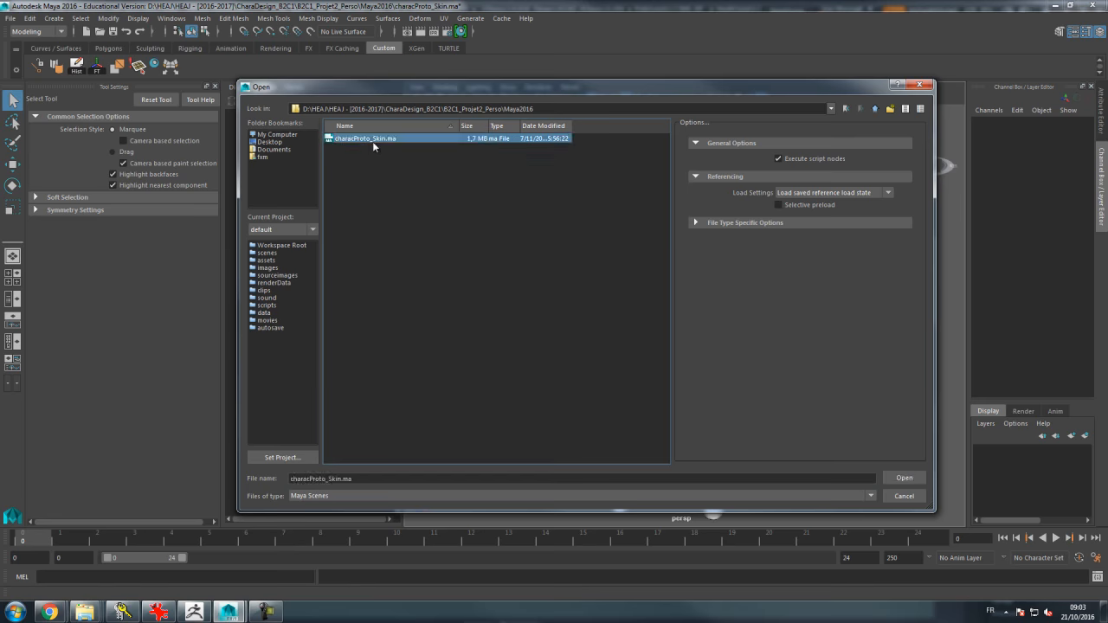
pyautogui.doubleClick(372, 141)
pyautogui.click(548, 311)
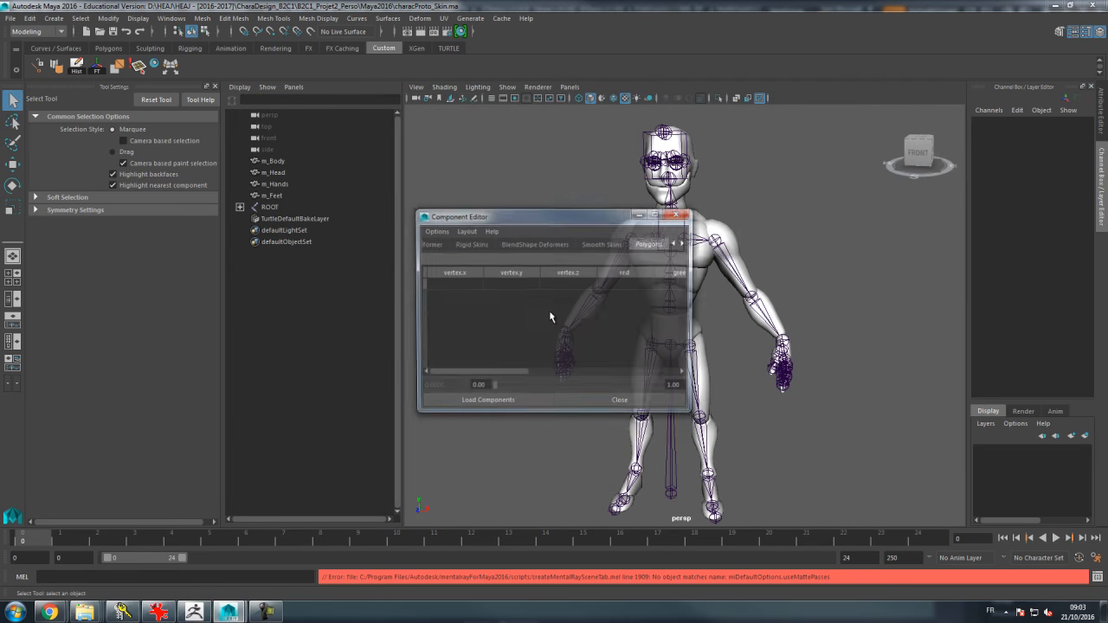
pyautogui.click(683, 215)
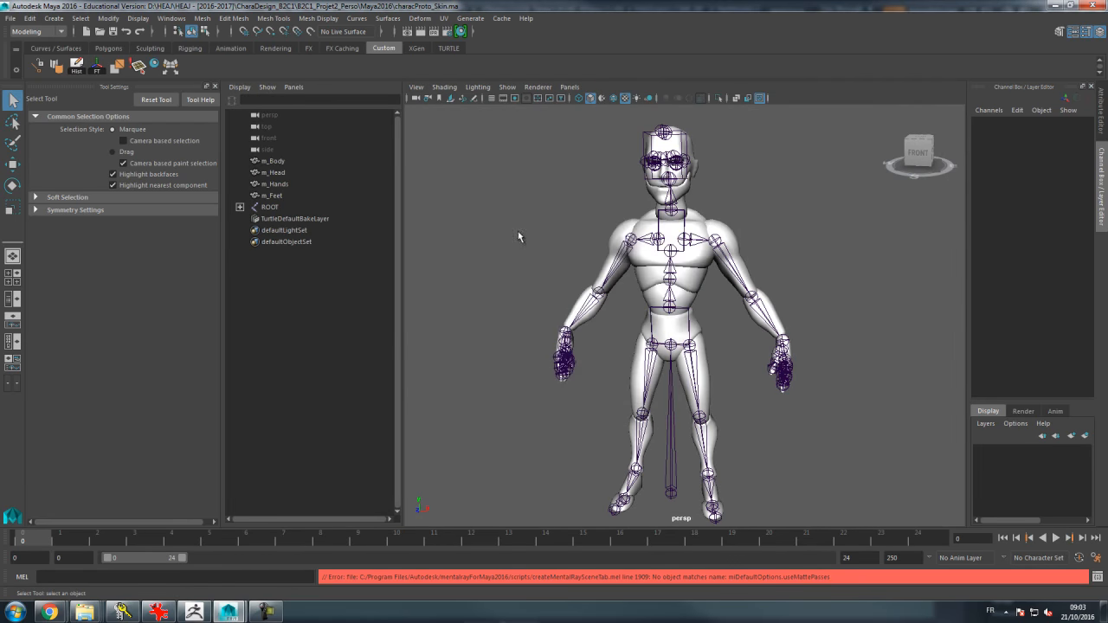
# Step: Import Test.obj from the project's OBJ folder into the rigged character scene
pyautogui.click(11, 19)
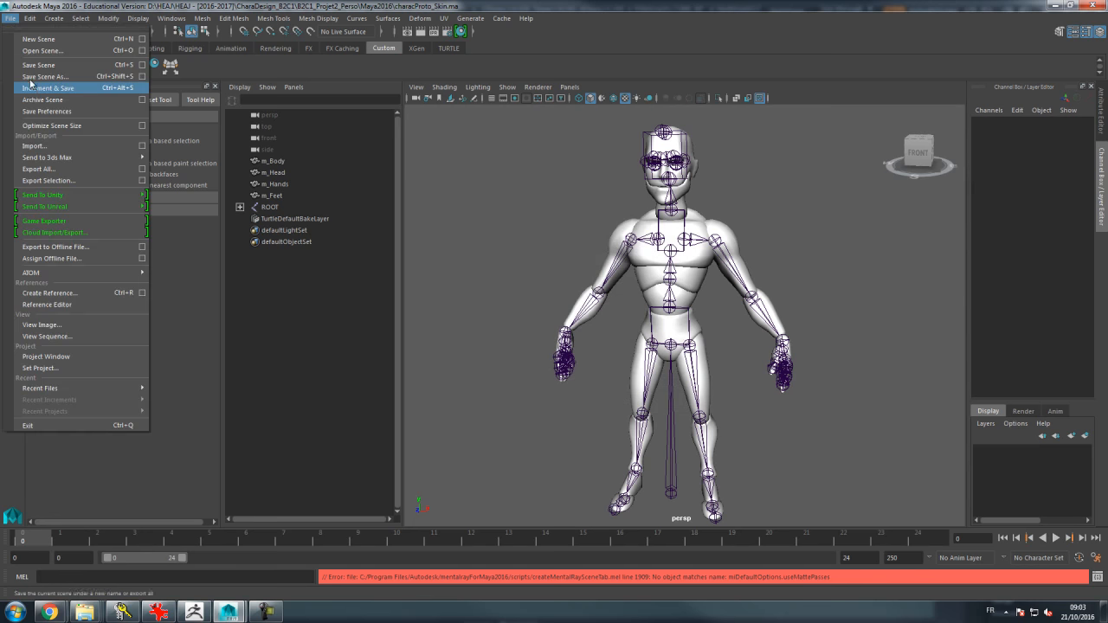
pyautogui.click(33, 145)
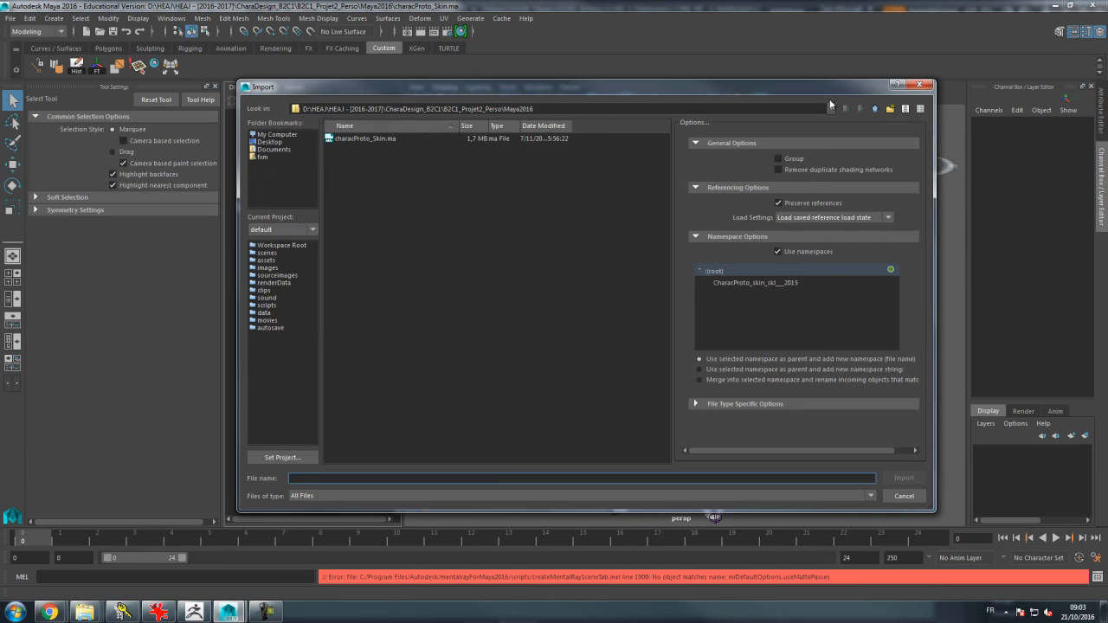
pyautogui.click(875, 108)
pyautogui.doubleClick(346, 148)
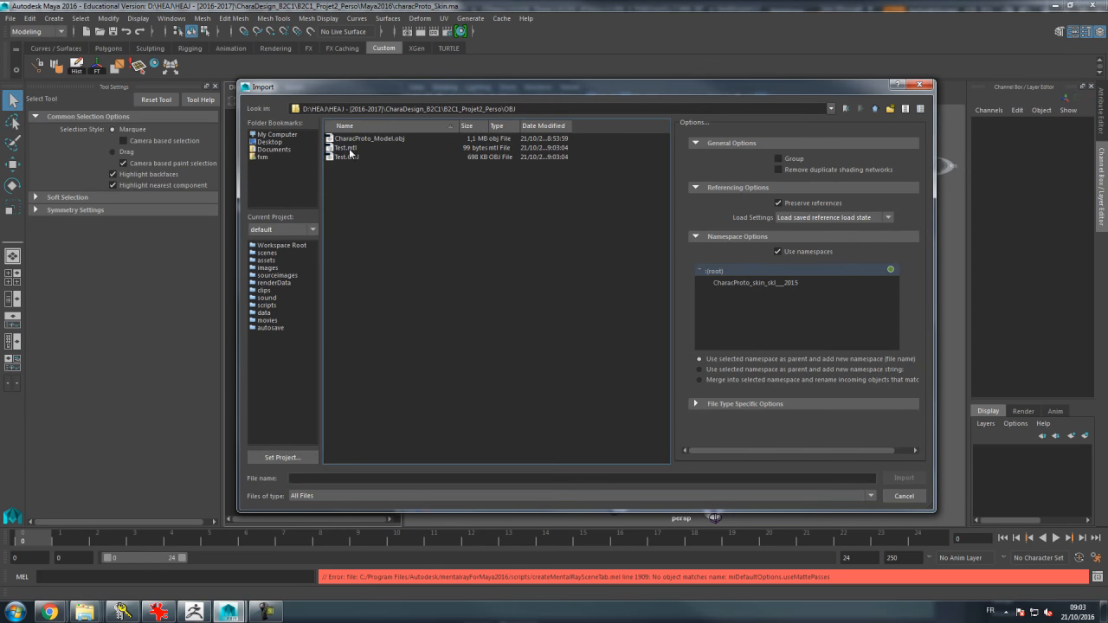
pyautogui.doubleClick(346, 157)
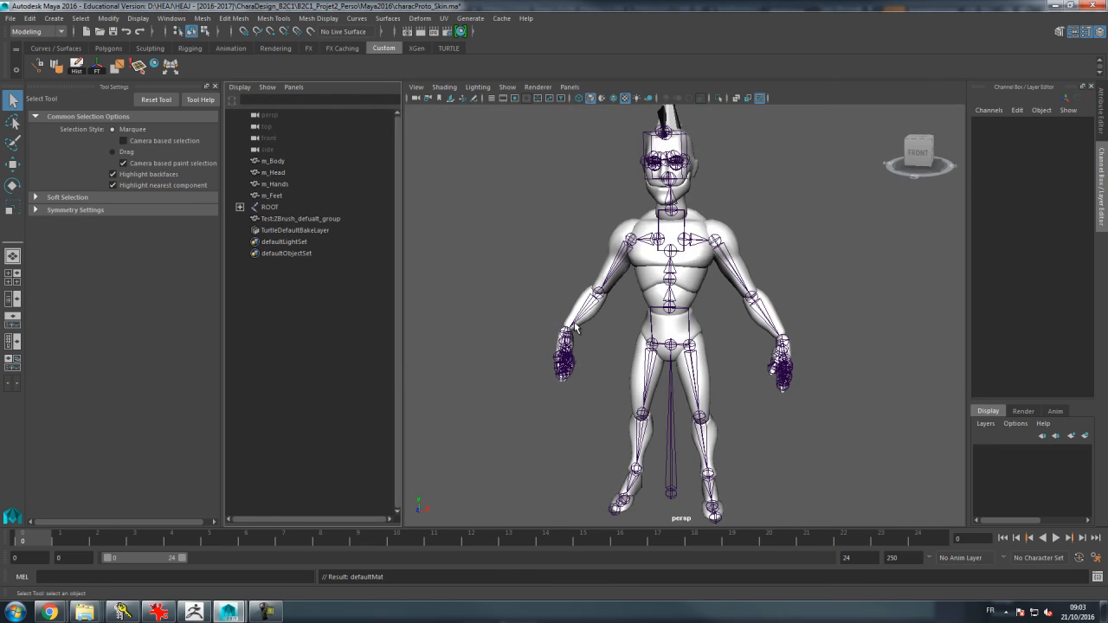
# Step: Examine the imported single mesh against the rig's separate m_Head, m_Hands and m_Feet meshes by selecting each one
pyautogui.keyDown('alt'); pyautogui.moveTo(822, 263); pyautogui.dragTo(776, 225); pyautogui.keyUp('alt')
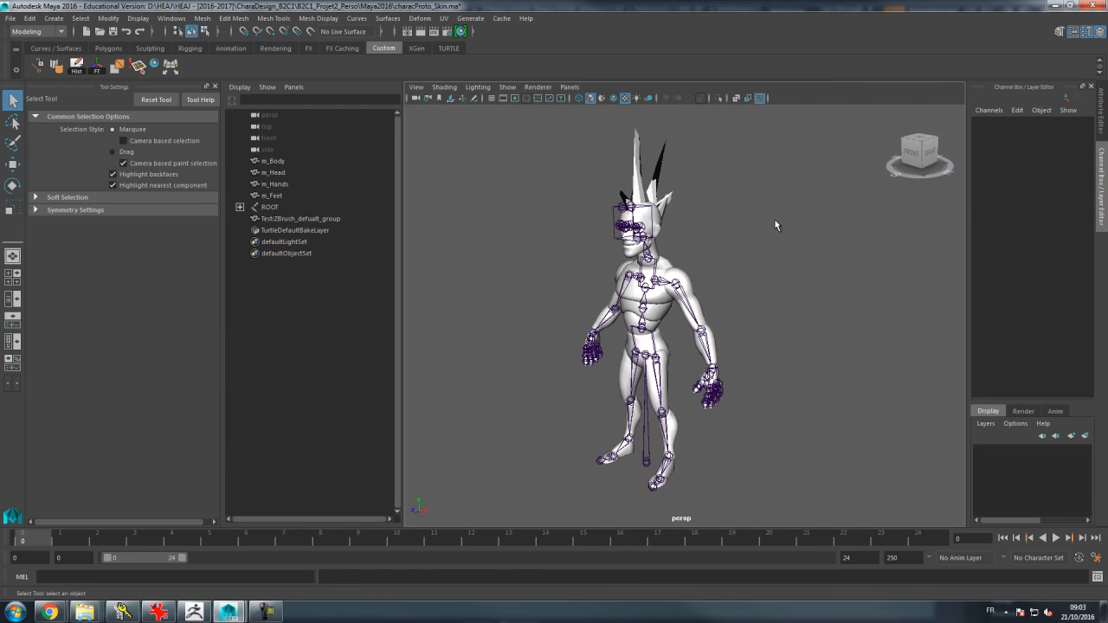
pyautogui.click(327, 220)
pyautogui.keyDown('alt'); pyautogui.moveTo(535, 256); pyautogui.dragTo(589, 254); pyautogui.keyUp('alt')
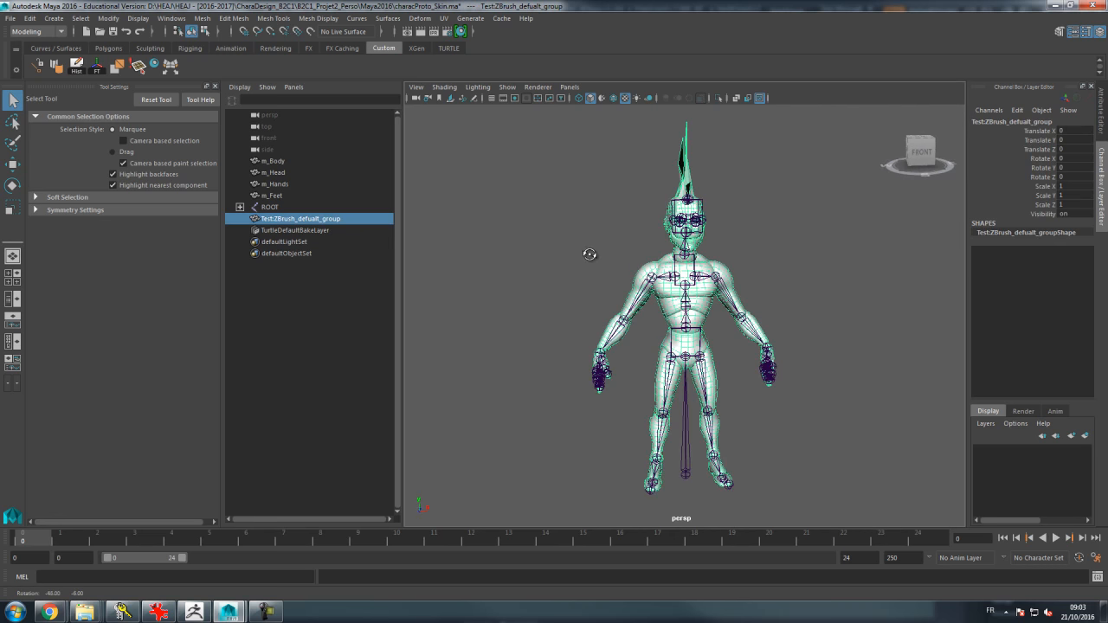
pyautogui.click(275, 172)
pyautogui.click(277, 184)
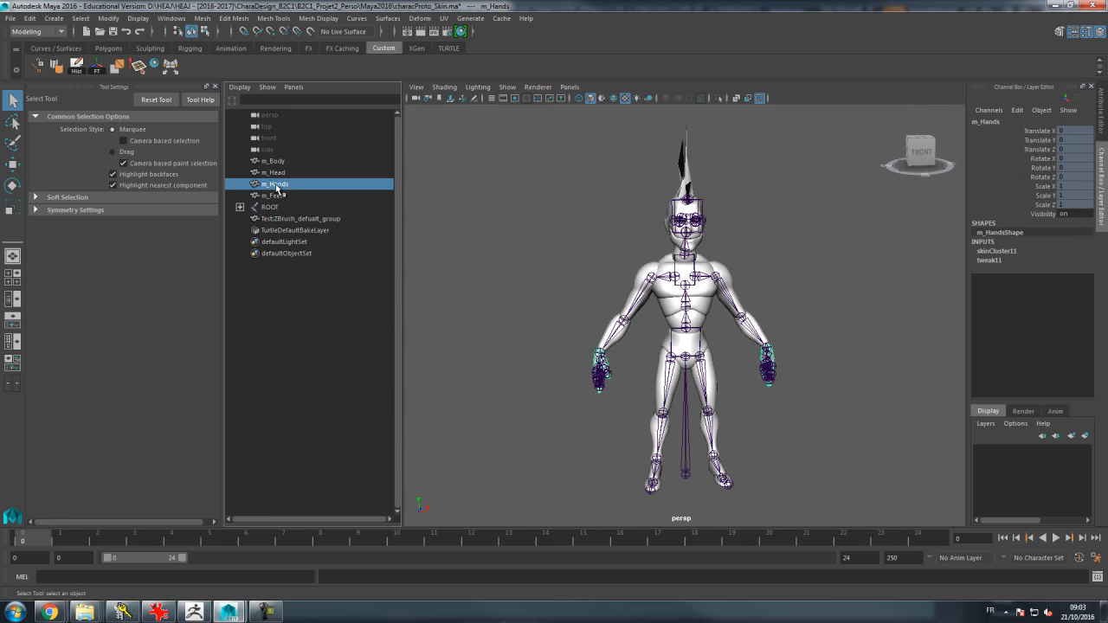
pyautogui.click(280, 196)
pyautogui.keyDown('alt'); pyautogui.moveTo(523, 250); pyautogui.dragTo(504, 231); pyautogui.keyUp('alt')
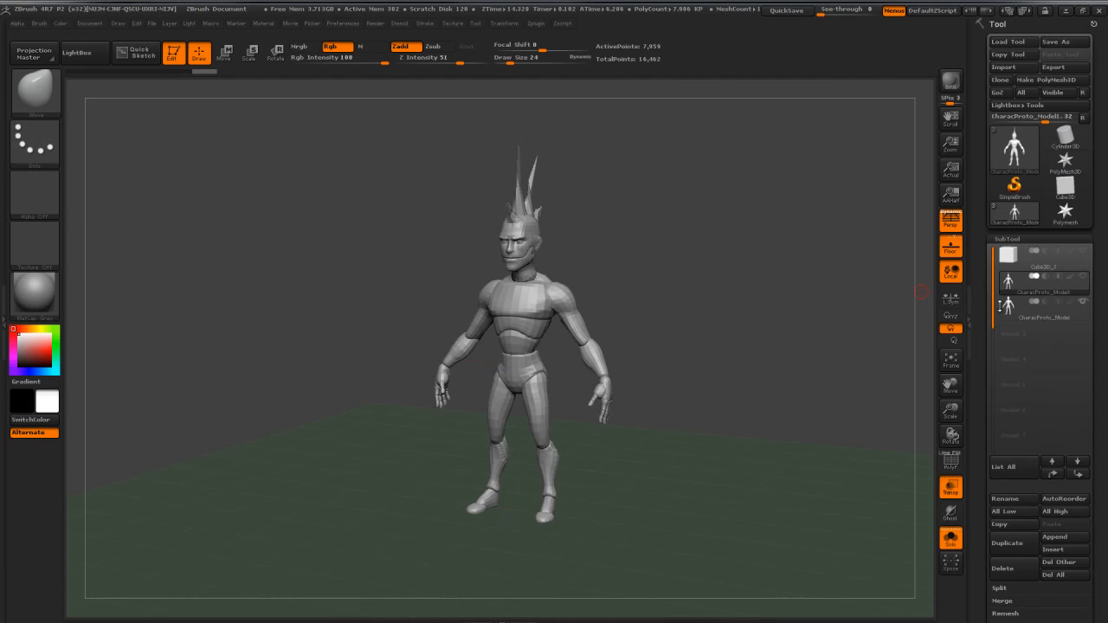
# Step: In ZBrush, permanently delete the spiked character subtool and display the polyframe on the remaining CharacProto_Model
pyautogui.click(1002, 568)
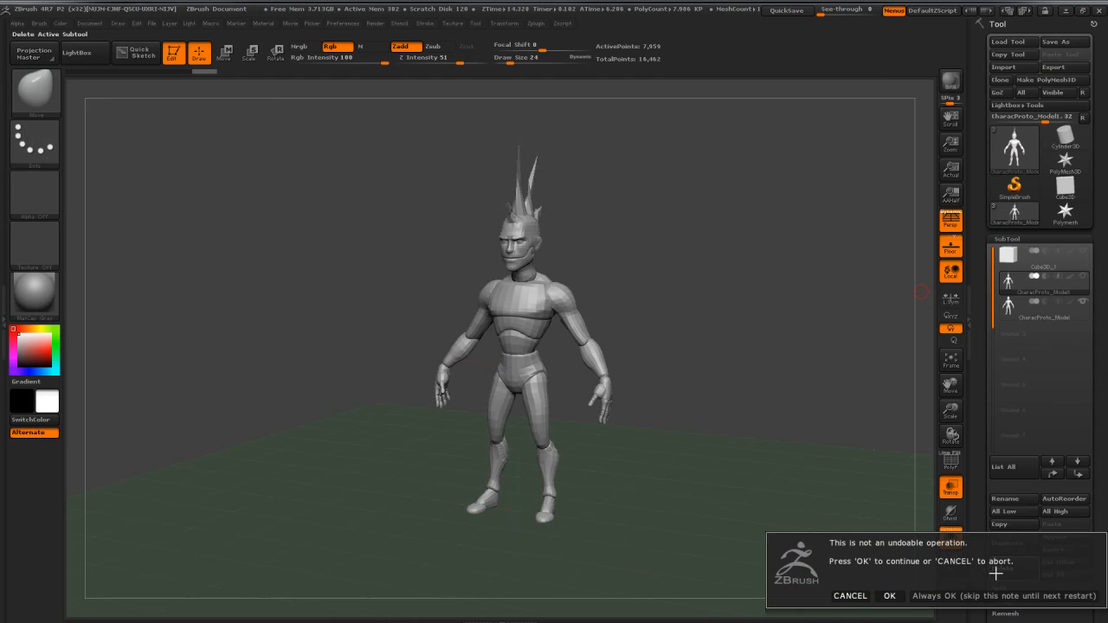
pyautogui.click(891, 593)
pyautogui.moveTo(720, 257); pyautogui.dragTo(764, 243)
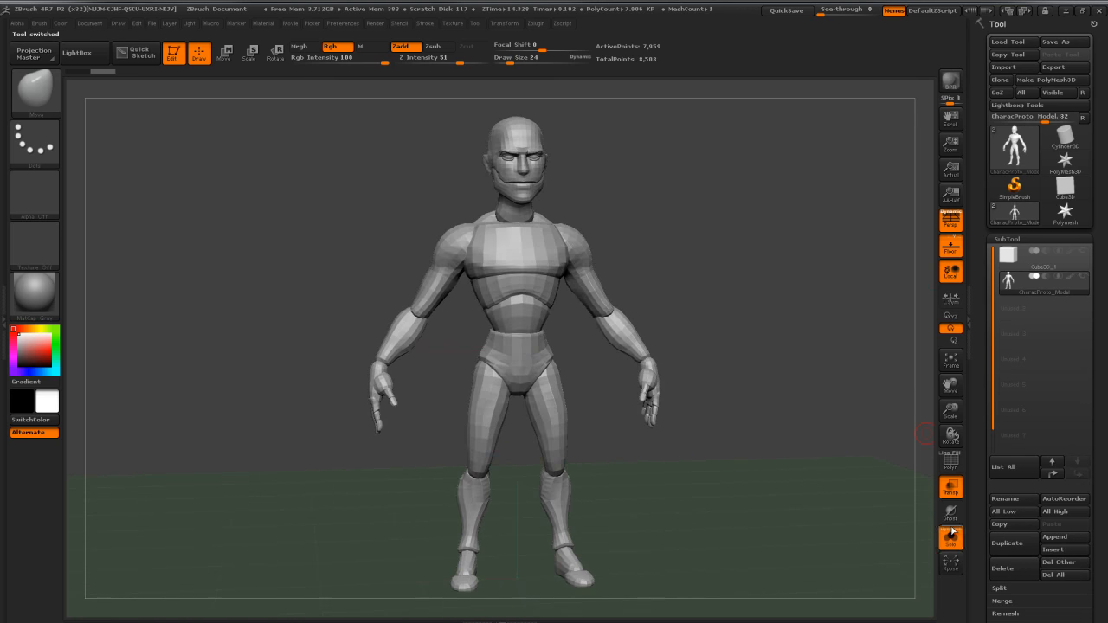
pyautogui.click(951, 462)
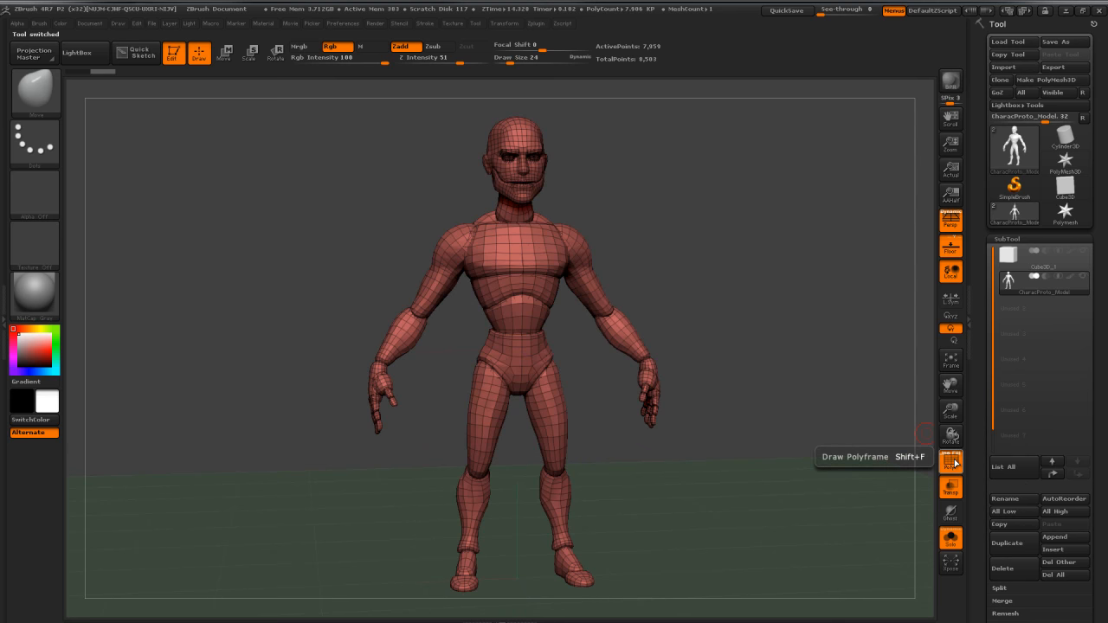
# Step: Turn off Solo mode and expand the tool's Polygroups section
pyautogui.click(951, 536)
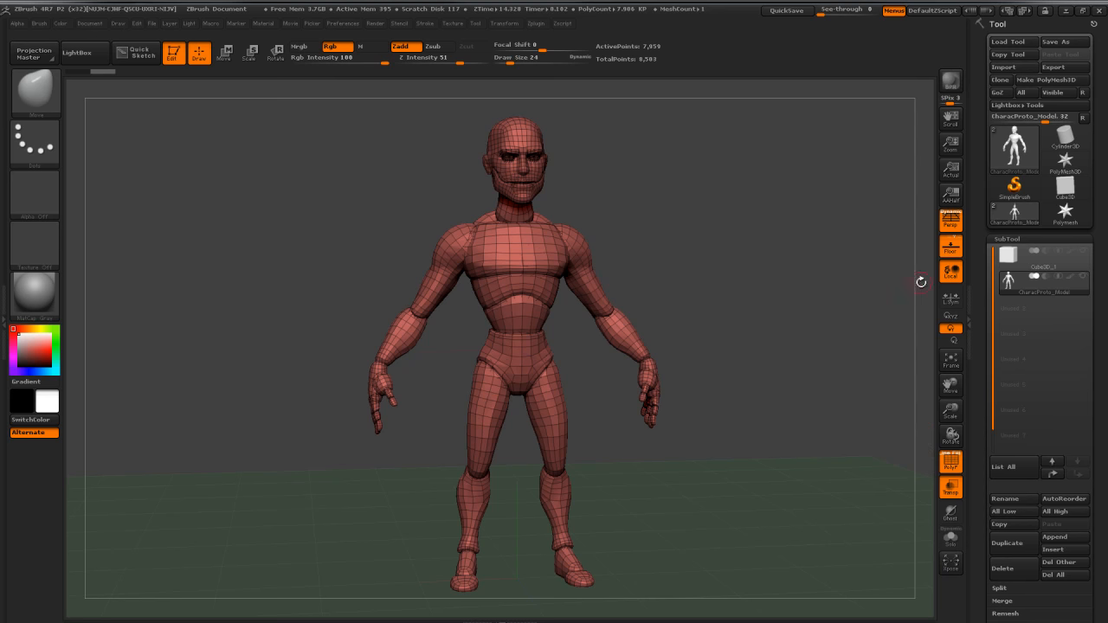
pyautogui.moveTo(670, 266); pyautogui.dragTo(747, 262)
pyautogui.moveTo(668, 263)
pyautogui.mouseDown()
pyautogui.moveTo(633, 259)
pyautogui.moveTo(680, 269)
pyautogui.moveTo(649, 270)
pyautogui.mouseUp()
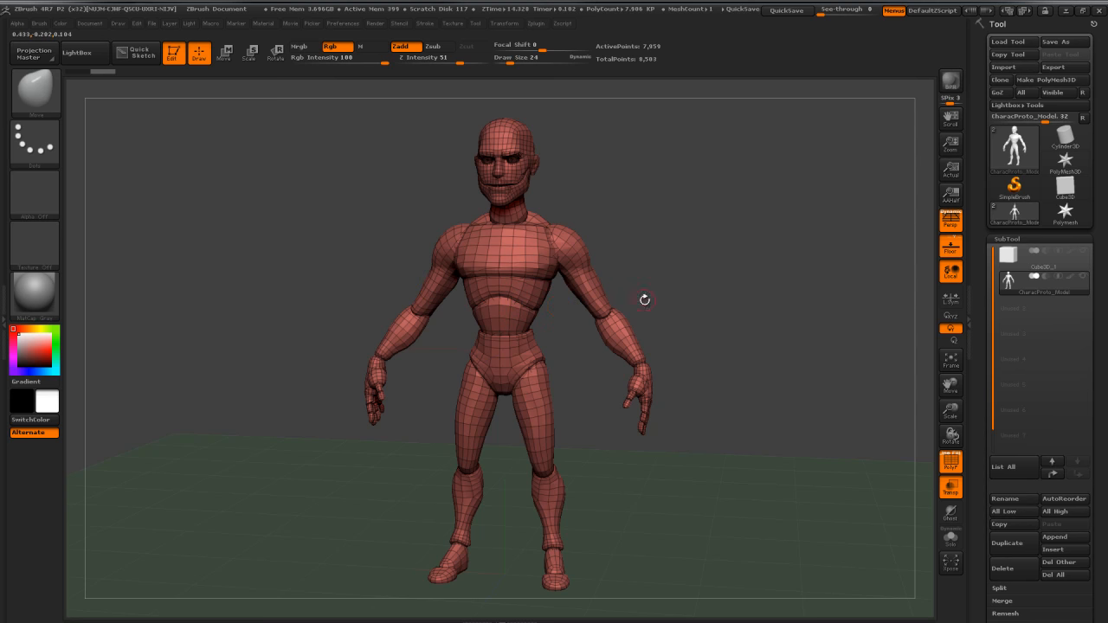
pyautogui.moveTo(970, 372); pyautogui.dragTo(982, 302)
pyautogui.click(1000, 262)
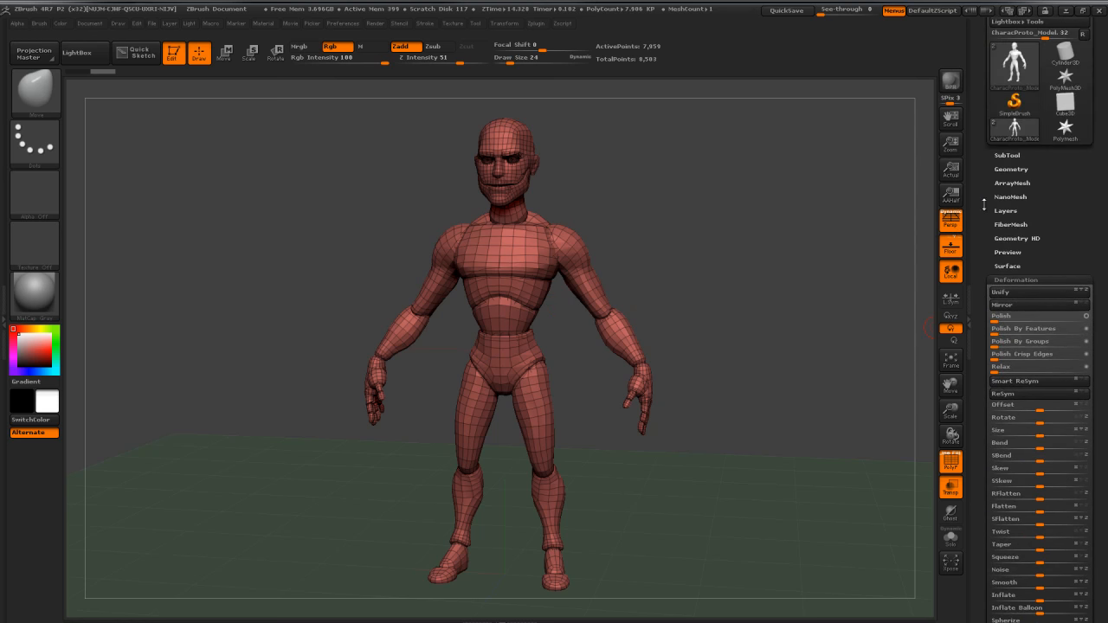
pyautogui.click(996, 154)
pyautogui.moveTo(984, 236); pyautogui.dragTo(978, 109)
pyautogui.click(1013, 265)
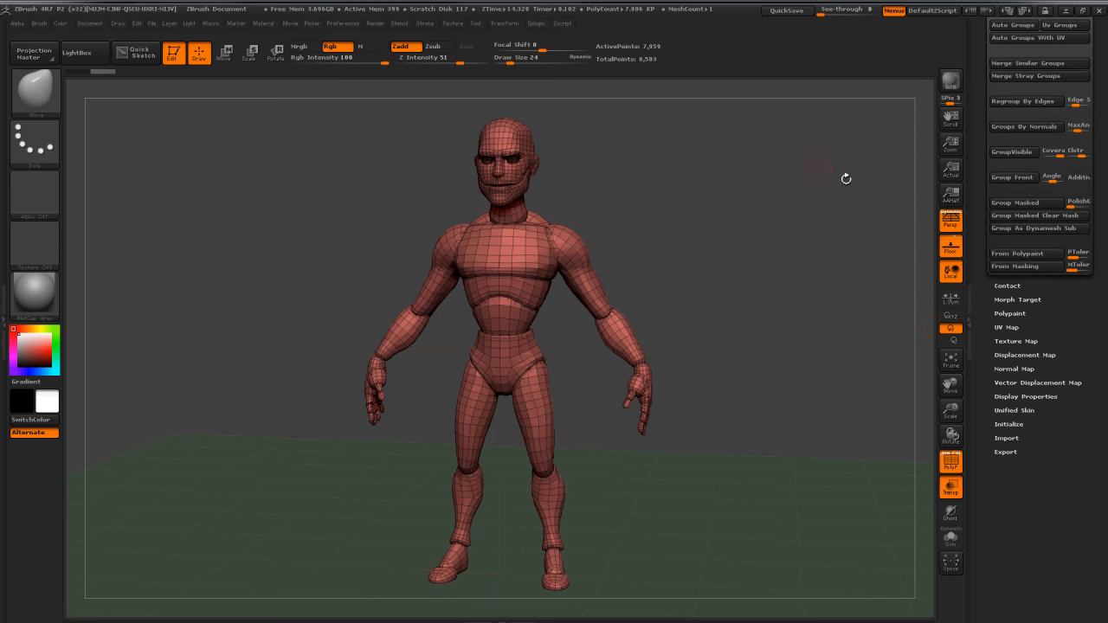
# Step: Turn off One Open SubPalette in the Interface palette preferences and store the configuration
pyautogui.click(354, 24)
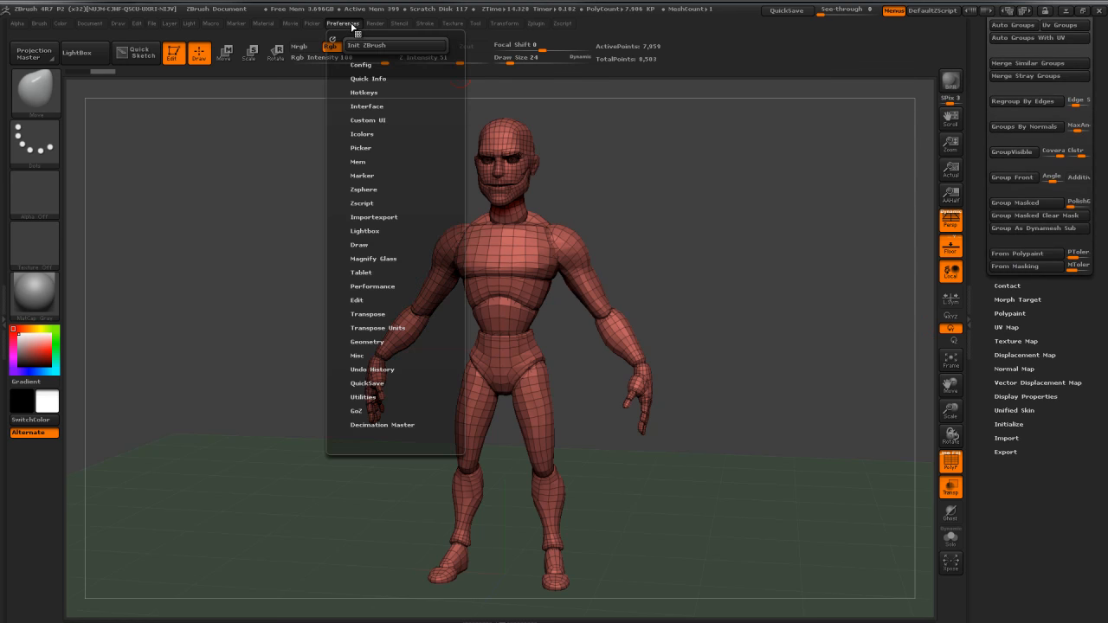
pyautogui.click(364, 106)
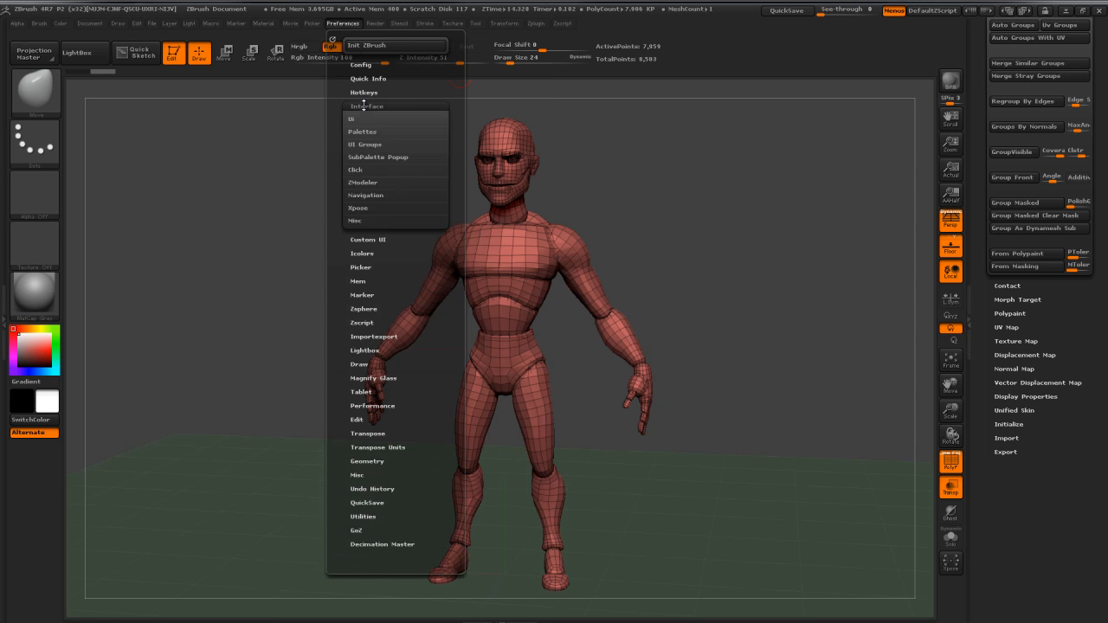
pyautogui.click(362, 132)
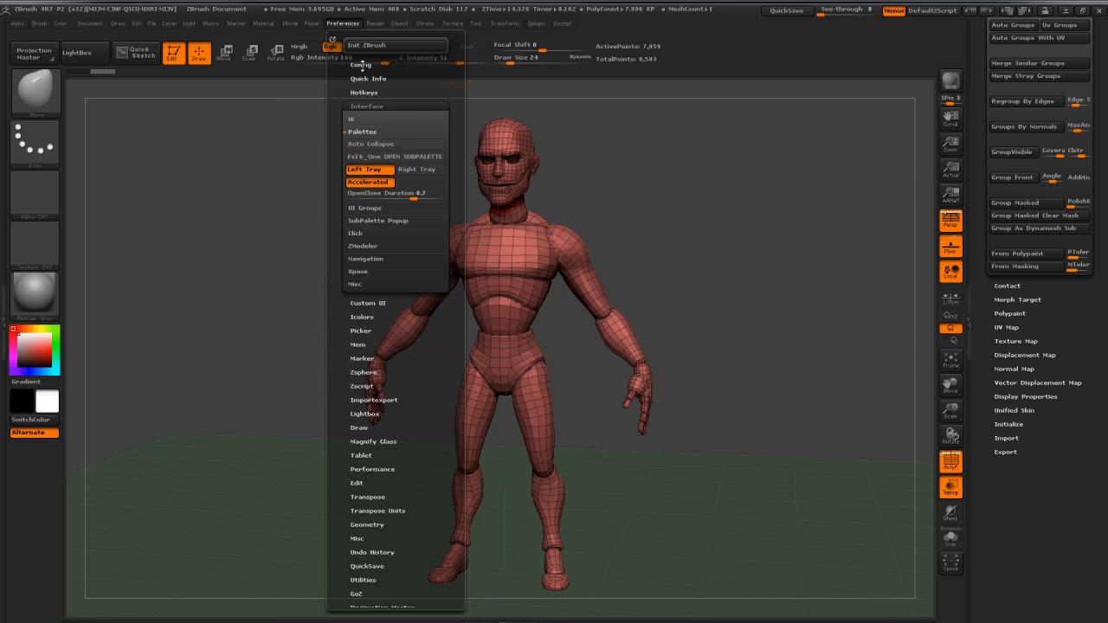
pyautogui.click(361, 64)
pyautogui.click(364, 104)
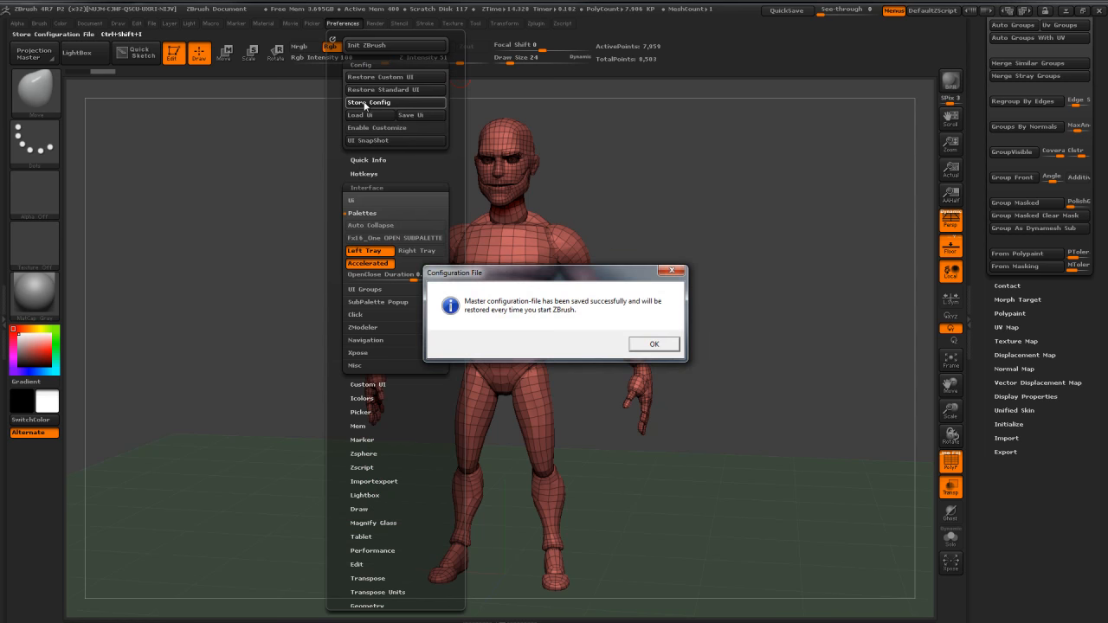
pyautogui.click(655, 345)
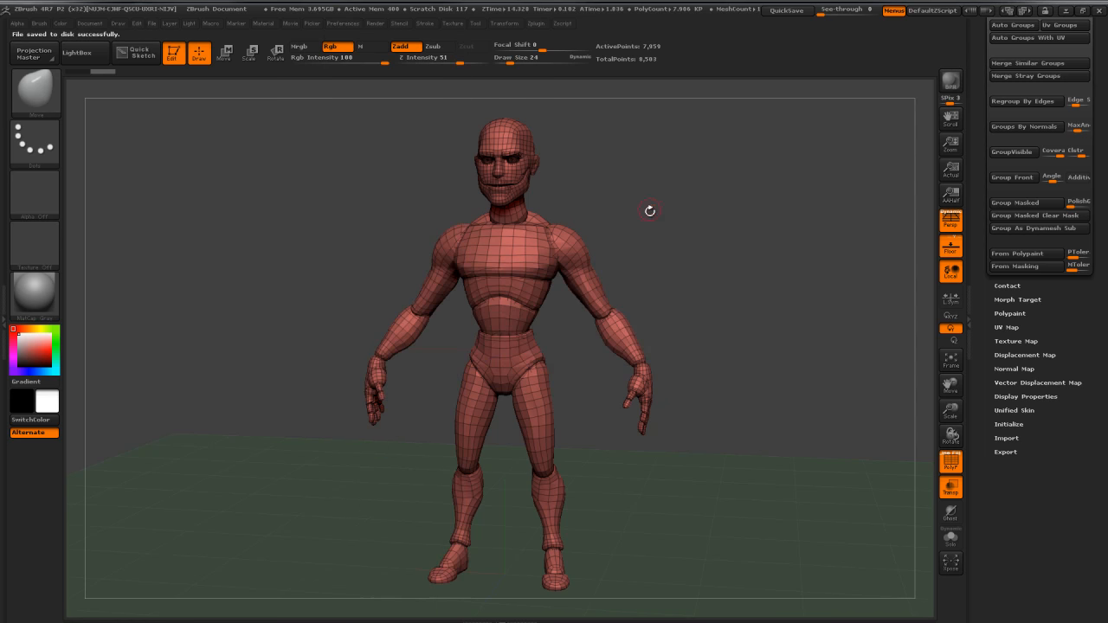
# Step: Expand the SubTool section while keeping Polygroups open in the tool settings
pyautogui.scroll(5, 989, 286)
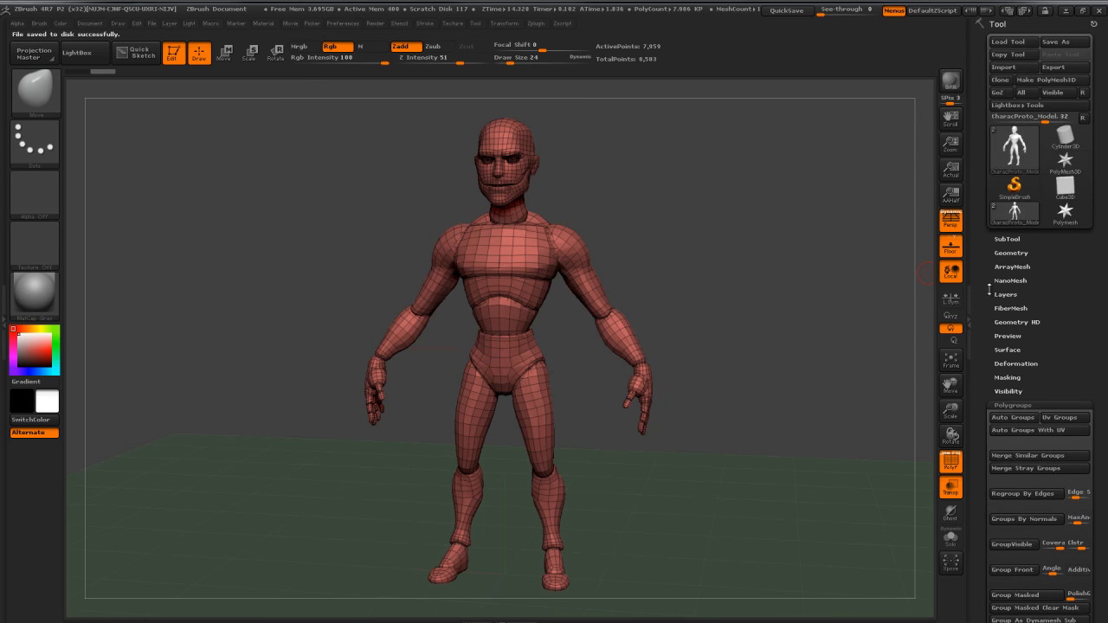
pyautogui.click(1004, 238)
pyautogui.scroll(-10, 981, 307)
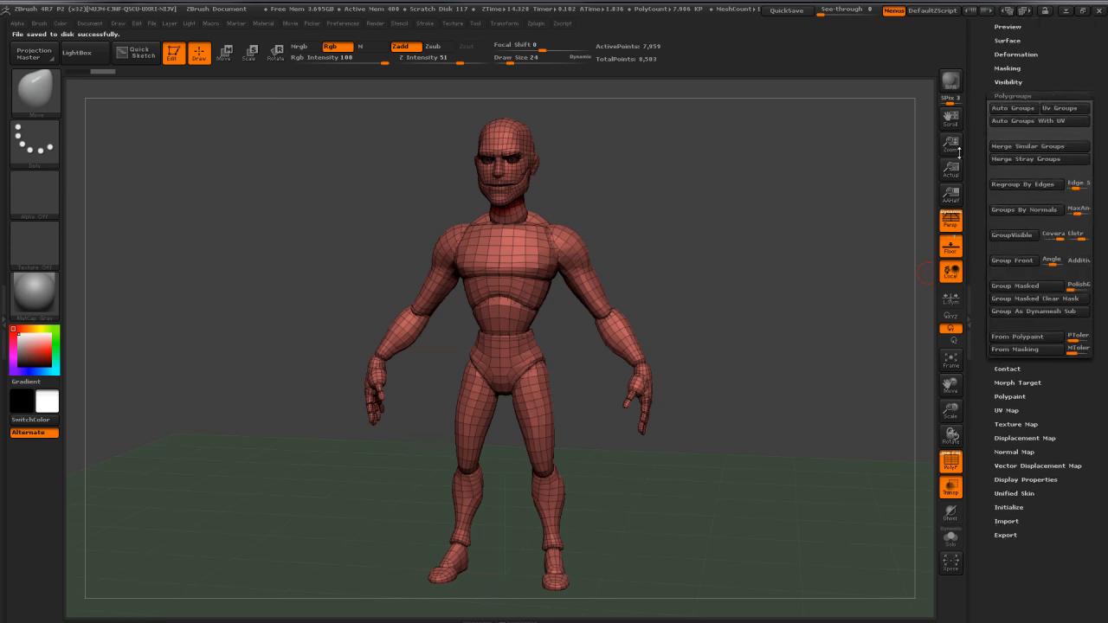
pyautogui.scroll(10, 985, 229)
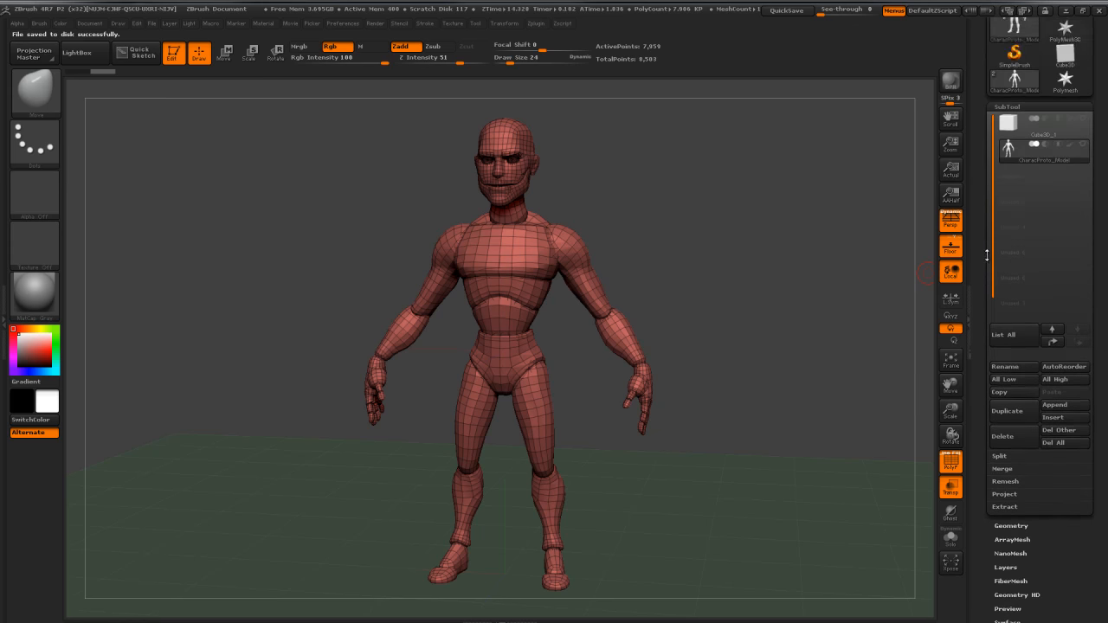
pyautogui.scroll(-4, 985, 229)
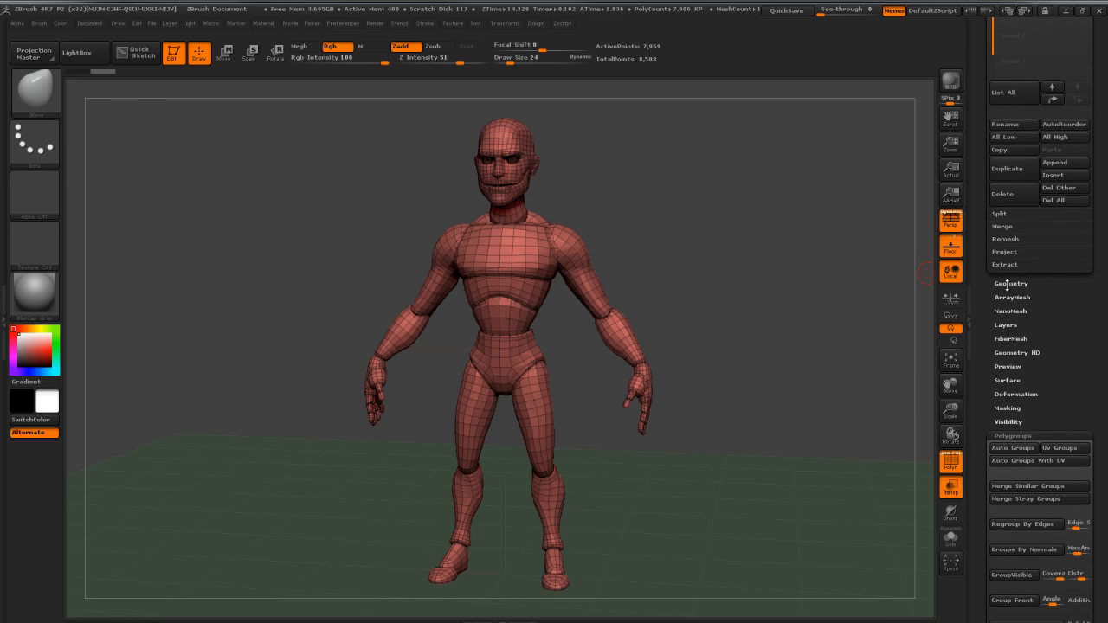
# Step: Expand the Geometry section alongside SubTool and Polygroups, browse the open sections, and collapse Geometry again
pyautogui.click(1008, 284)
pyautogui.scroll(5, 986, 257)
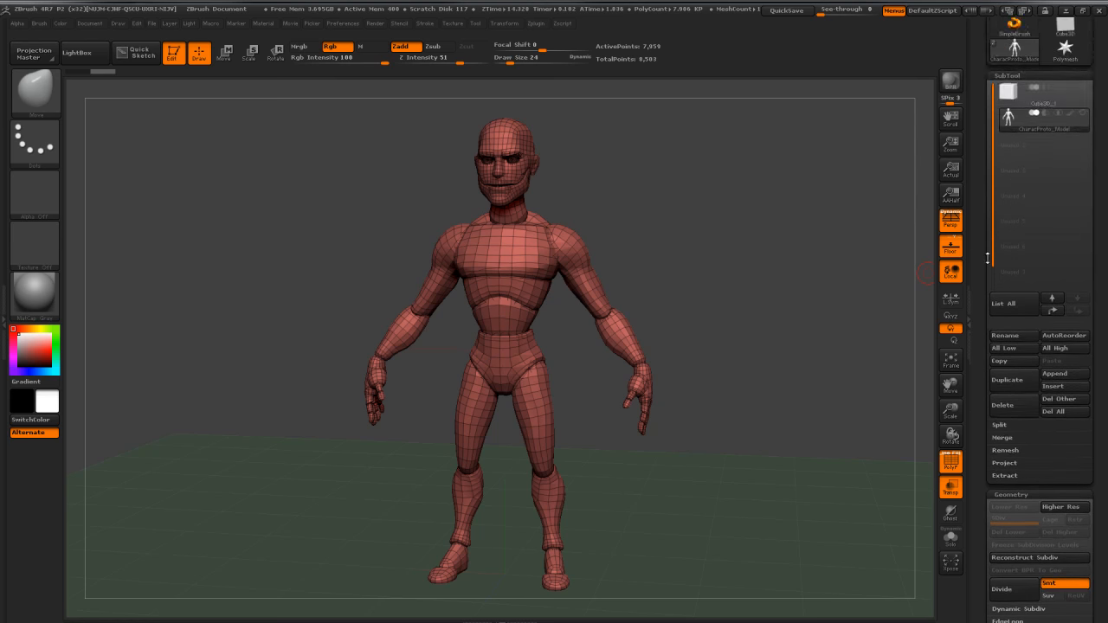
pyautogui.scroll(-2, 987, 257)
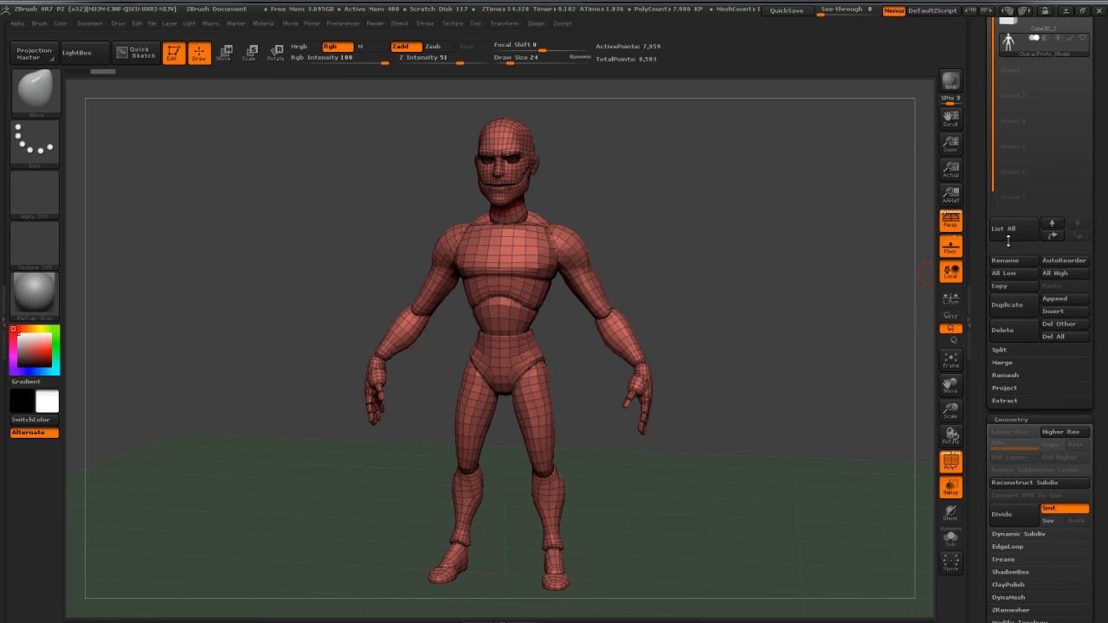
pyautogui.scroll(-5, 1007, 240)
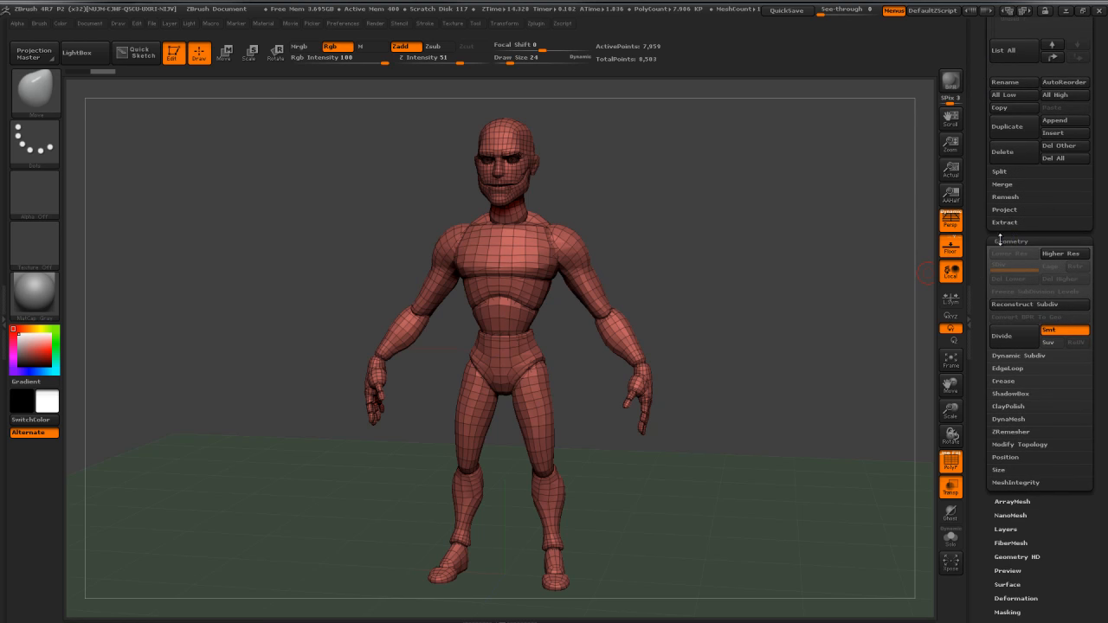
pyautogui.scroll(-12, 978, 232)
pyautogui.scroll(9, 982, 170)
pyautogui.scroll(2, 982, 170)
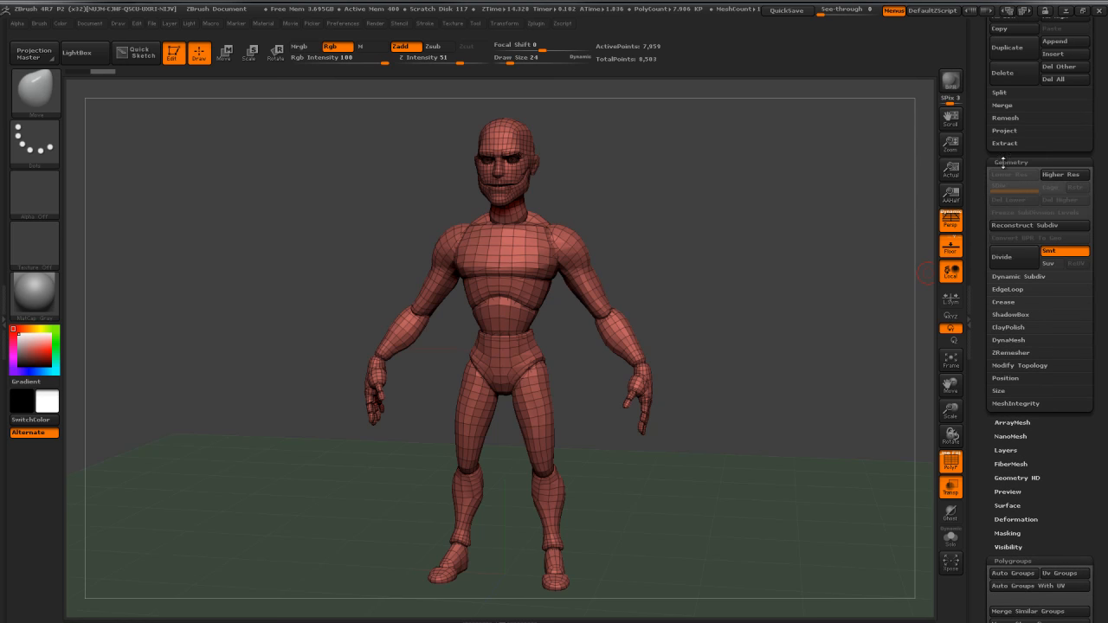
pyautogui.click(1004, 162)
# Step: Read the extended help descriptions for Auto Groups, BPR render, Perspective and Local Transformations
pyautogui.scroll(-5, 980, 164)
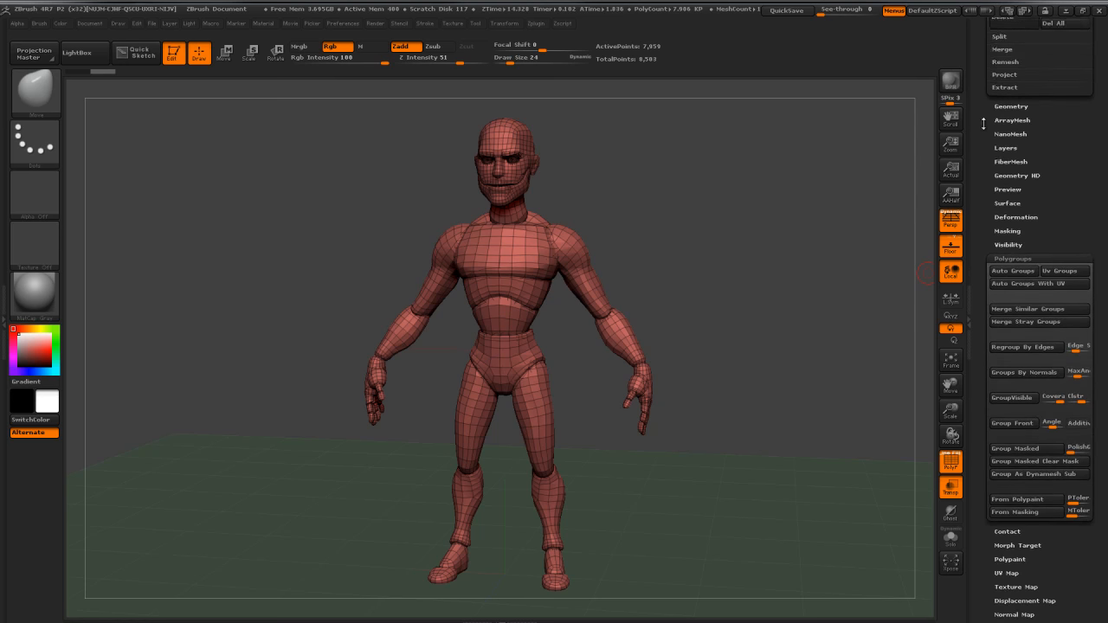
pyautogui.scroll(-1, 983, 83)
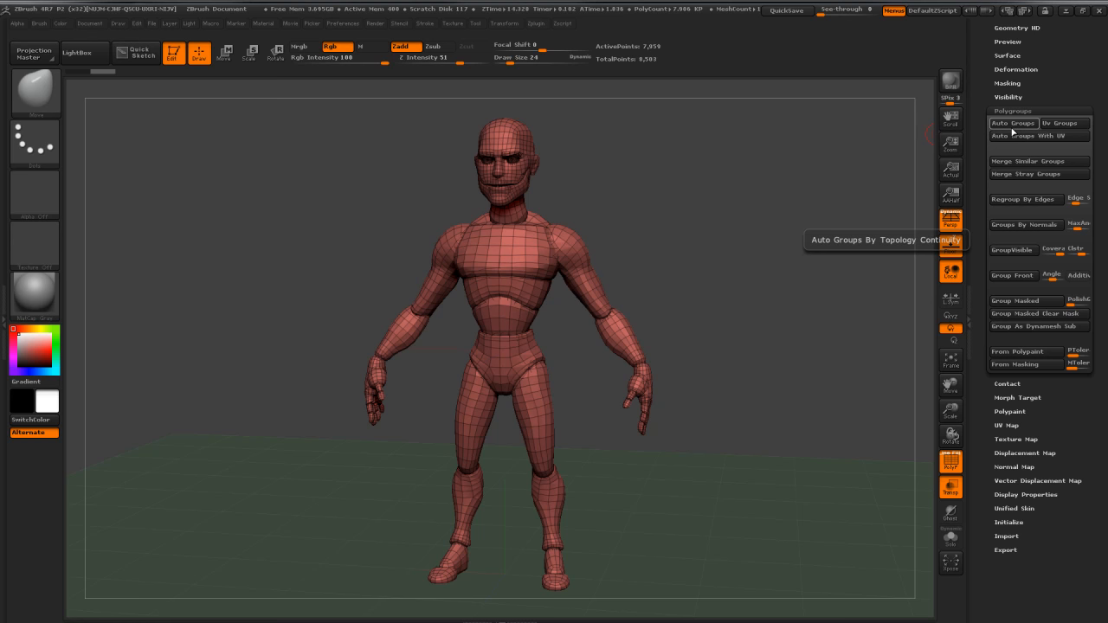
pyautogui.press('ctrl')
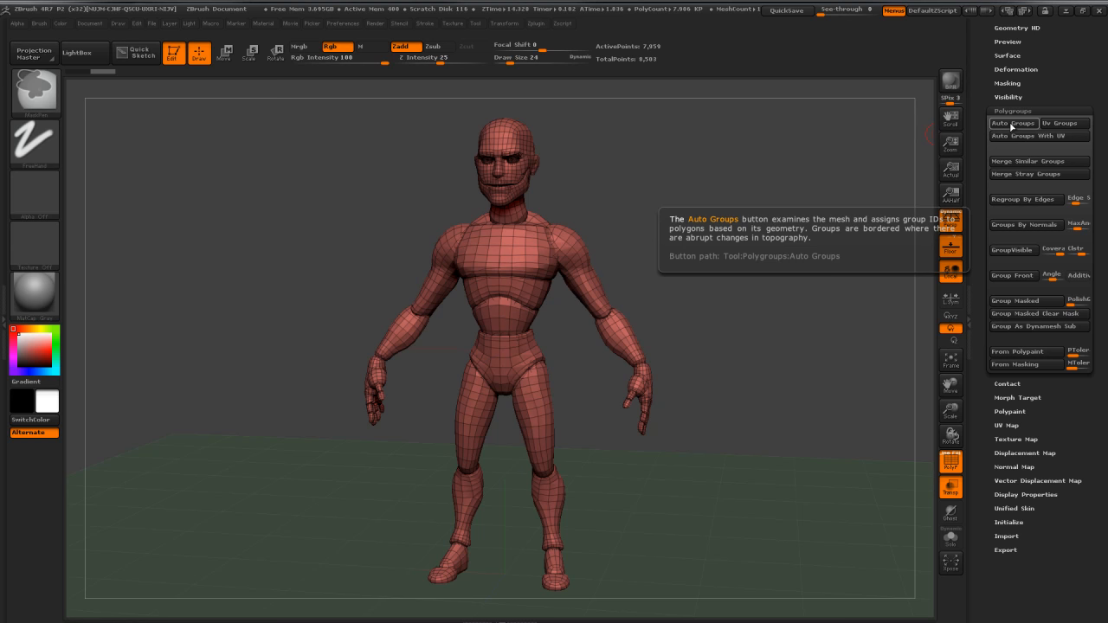
pyautogui.press('ctrl')
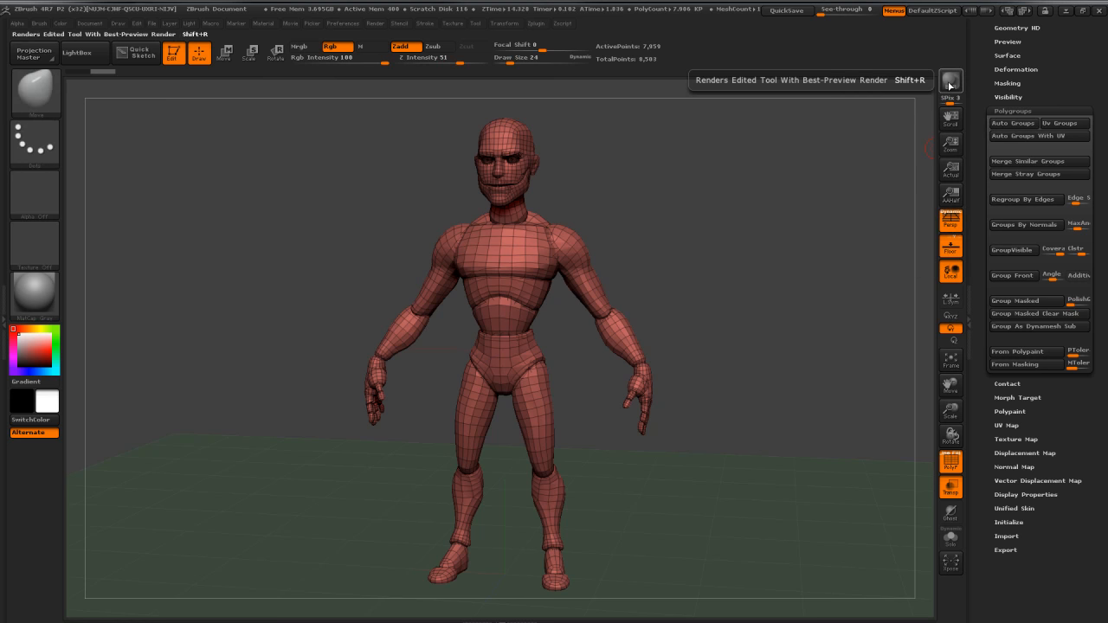
pyautogui.press('ctrl')
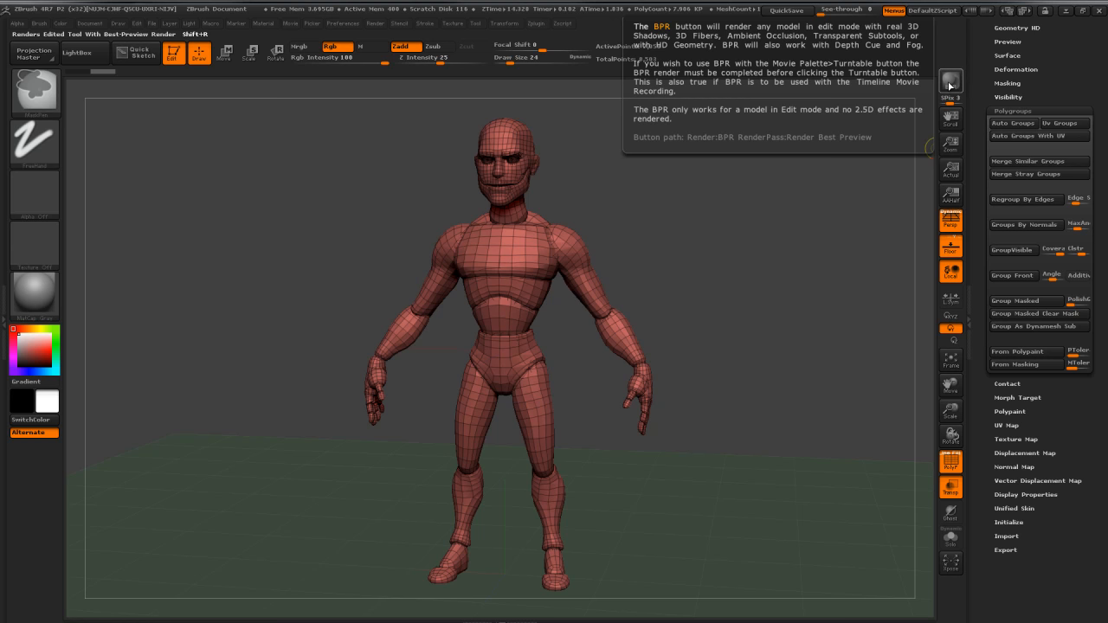
pyautogui.moveTo(951, 116)
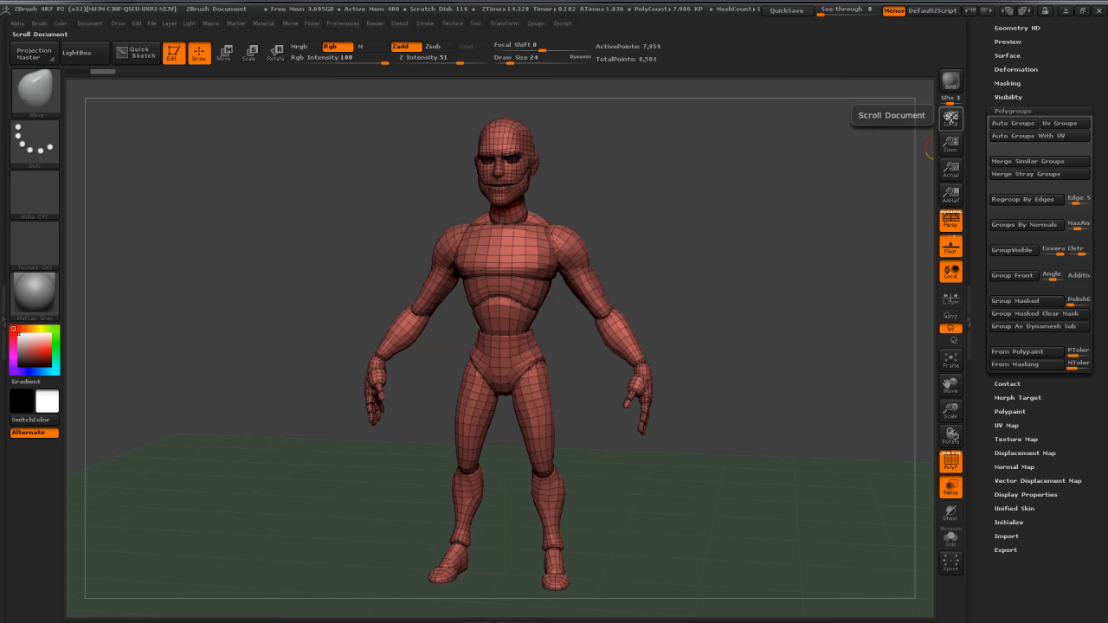
pyautogui.moveTo(950, 207)
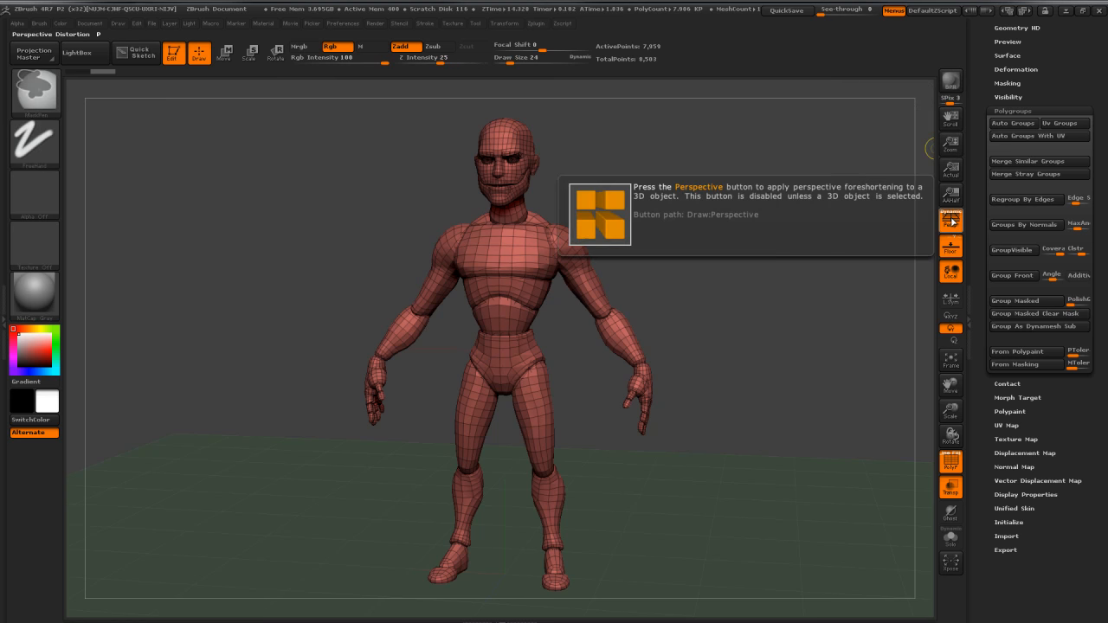
pyautogui.moveTo(952, 275)
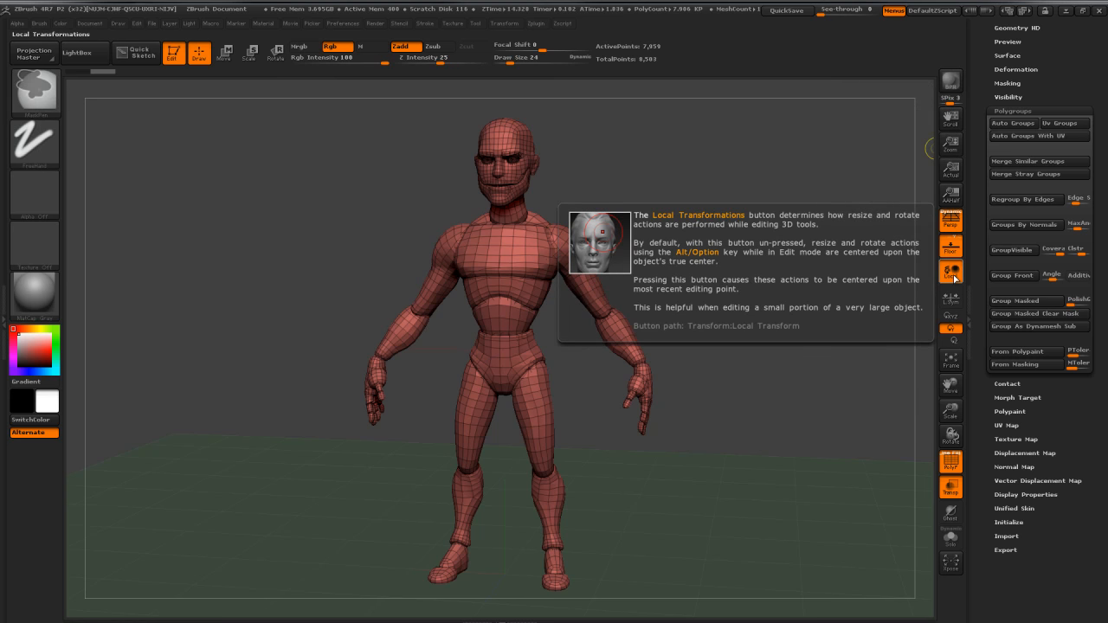
pyautogui.moveTo(1020, 128)
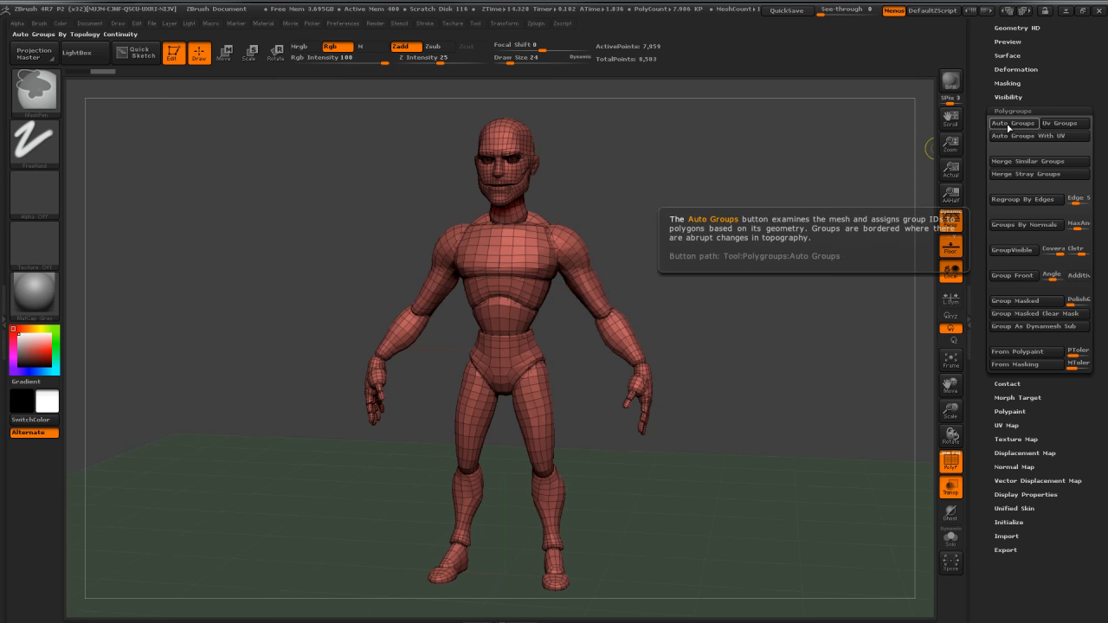
pyautogui.press('ctrl')
pyautogui.press('ctrl')
pyautogui.press('ctrl')
# Step: Assign polygroups to CharacProto_Model by topology continuity with Auto Groups
pyautogui.click(1016, 124)
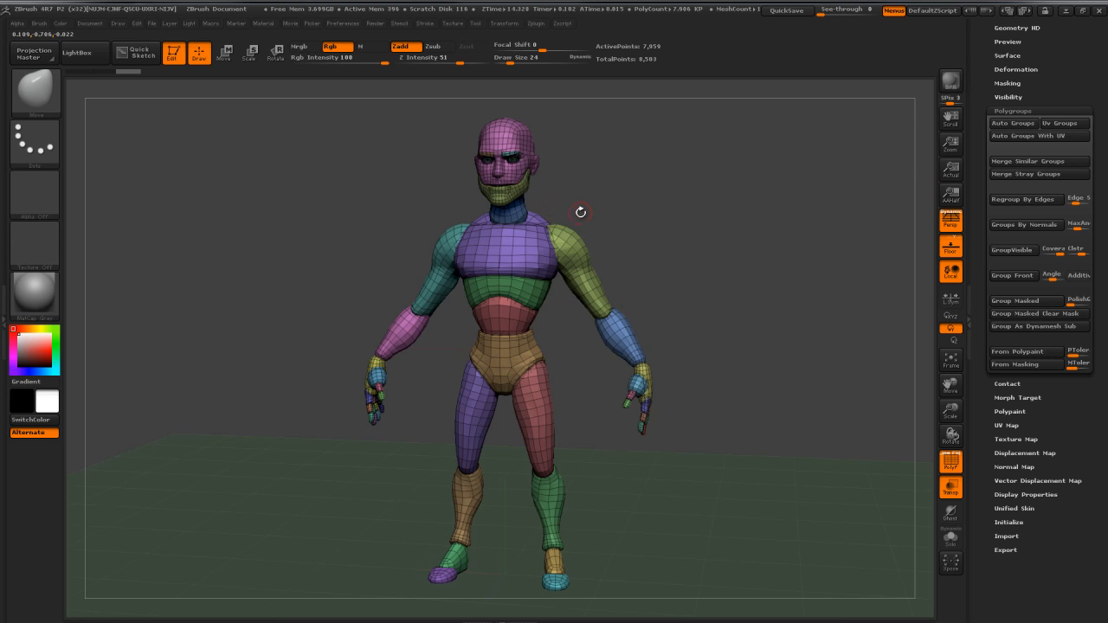
pyautogui.moveTo(662, 199); pyautogui.dragTo(851, 217)
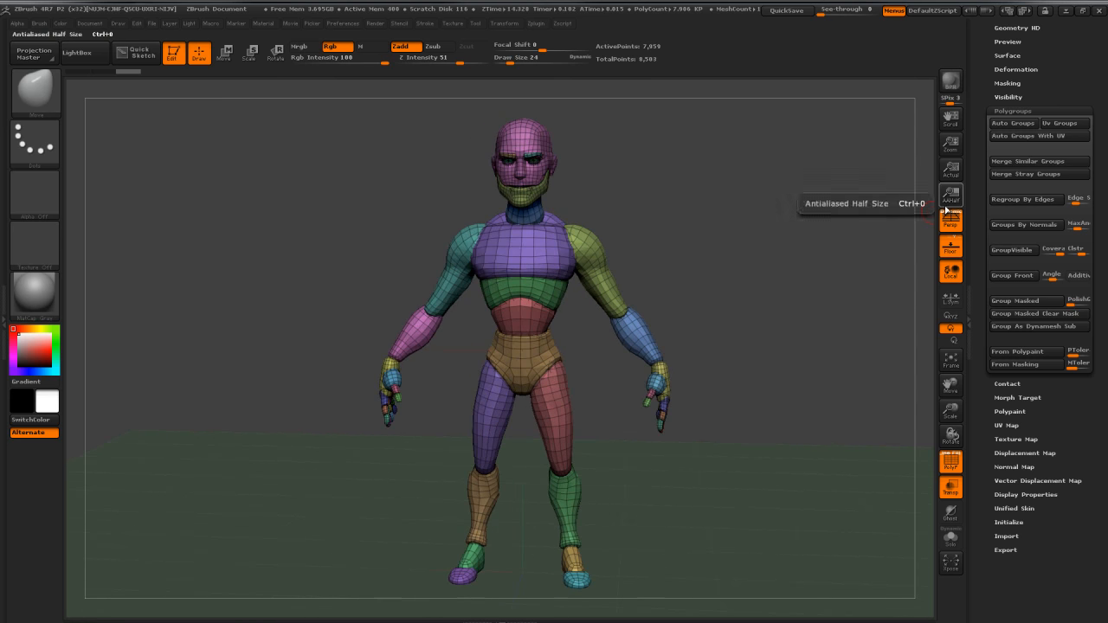
# Step: Try Merge Similar Groups on the character's polygroups, and regenerate separate groups with Auto Groups
pyautogui.click(1027, 163)
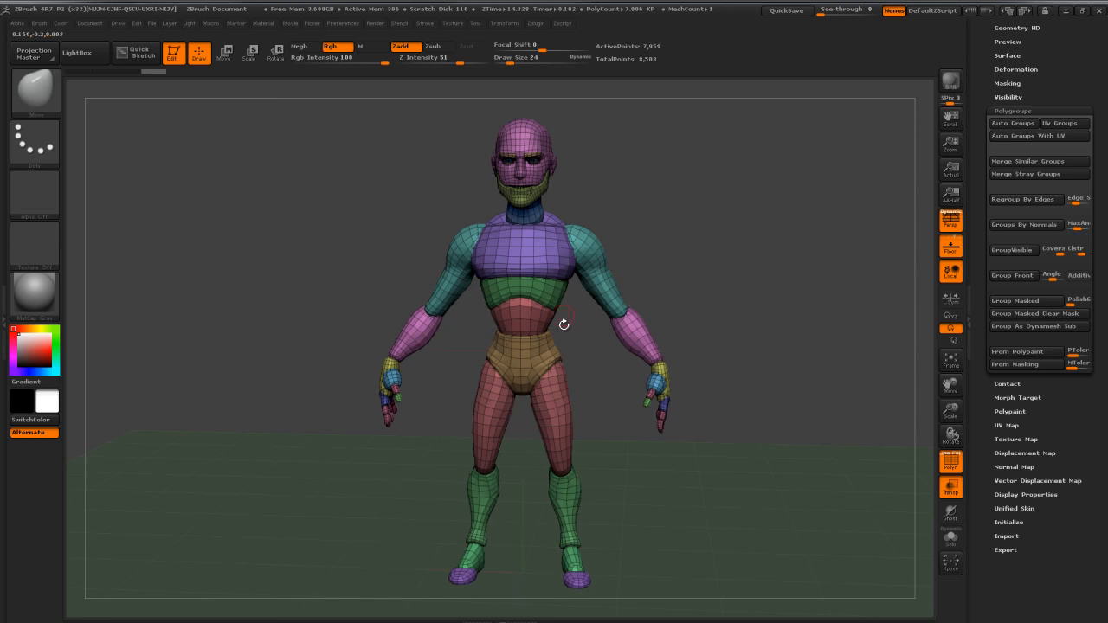
pyautogui.click(1021, 125)
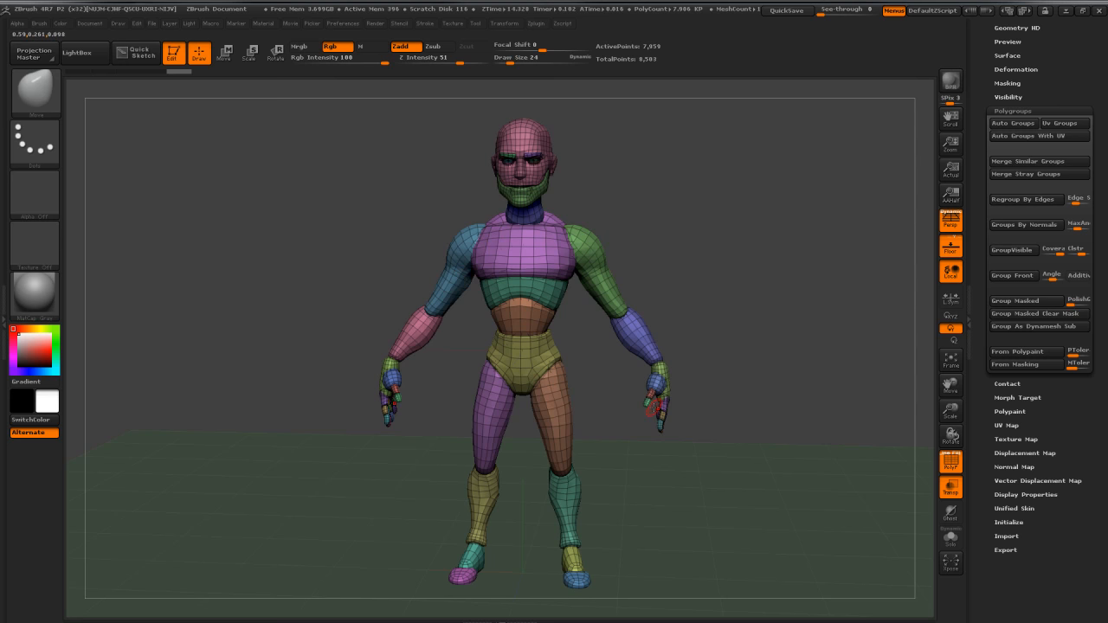
# Step: Isolate the chest polygroup and invert the visibility, hiding the green upper arm polygroup as well
pyautogui.moveTo(740, 293)
pyautogui.mouseDown()
pyautogui.moveTo(751, 312)
pyautogui.moveTo(727, 287)
pyautogui.moveTo(741, 287)
pyautogui.moveTo(726, 289)
pyautogui.mouseUp()
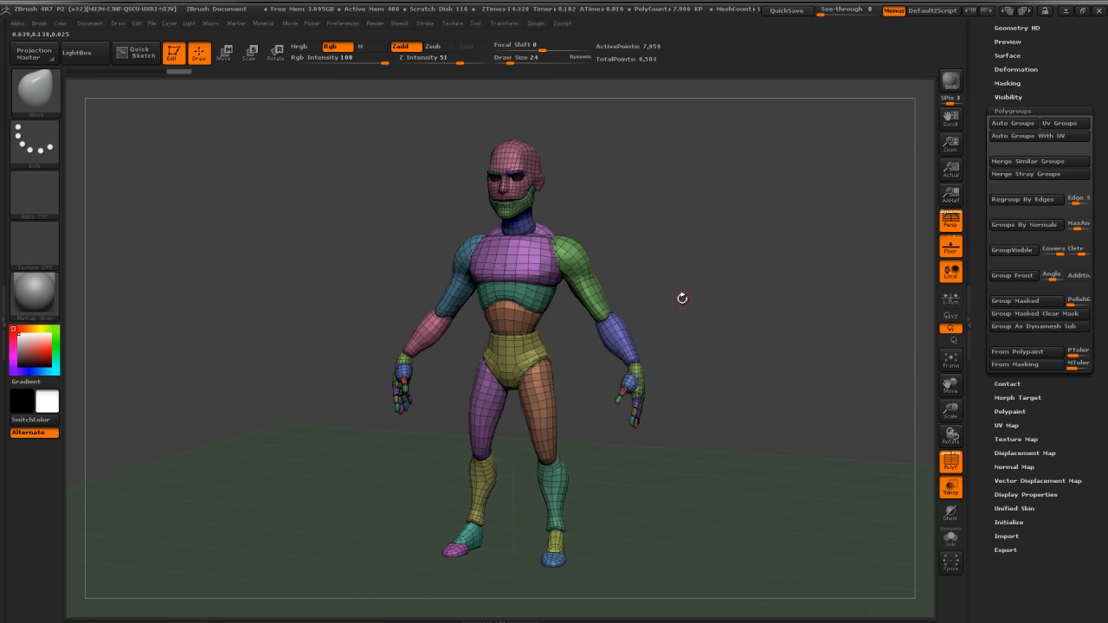
pyautogui.hotkey('ctrl', 'shift')
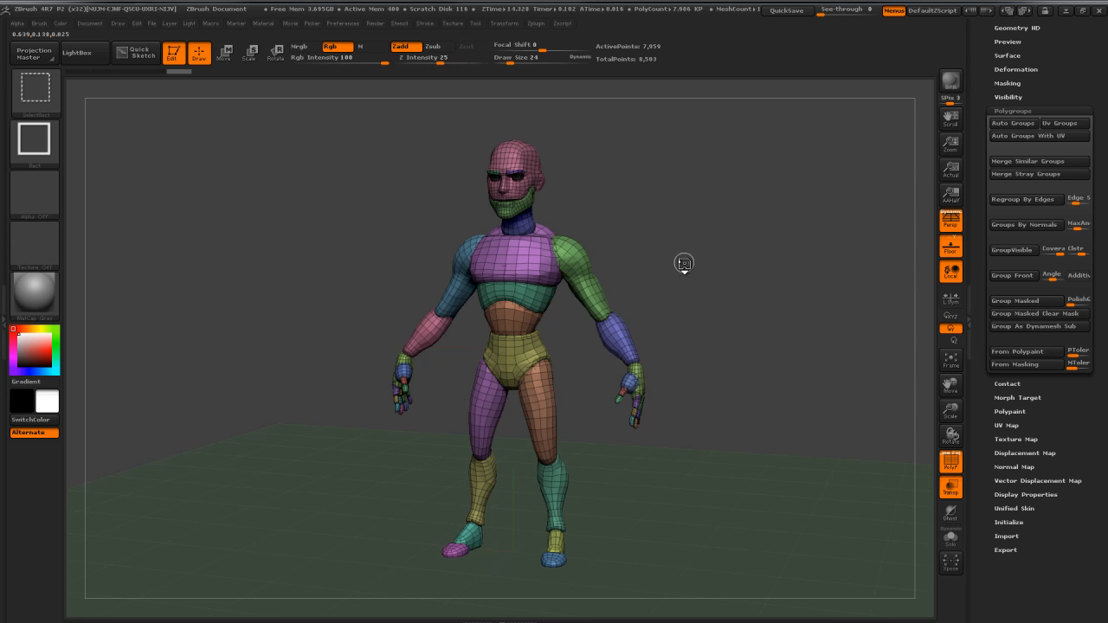
pyautogui.keyDown('ctrl'); pyautogui.keyDown('shift'); pyautogui.click(513, 261); pyautogui.keyUp('shift'); pyautogui.keyUp('ctrl')
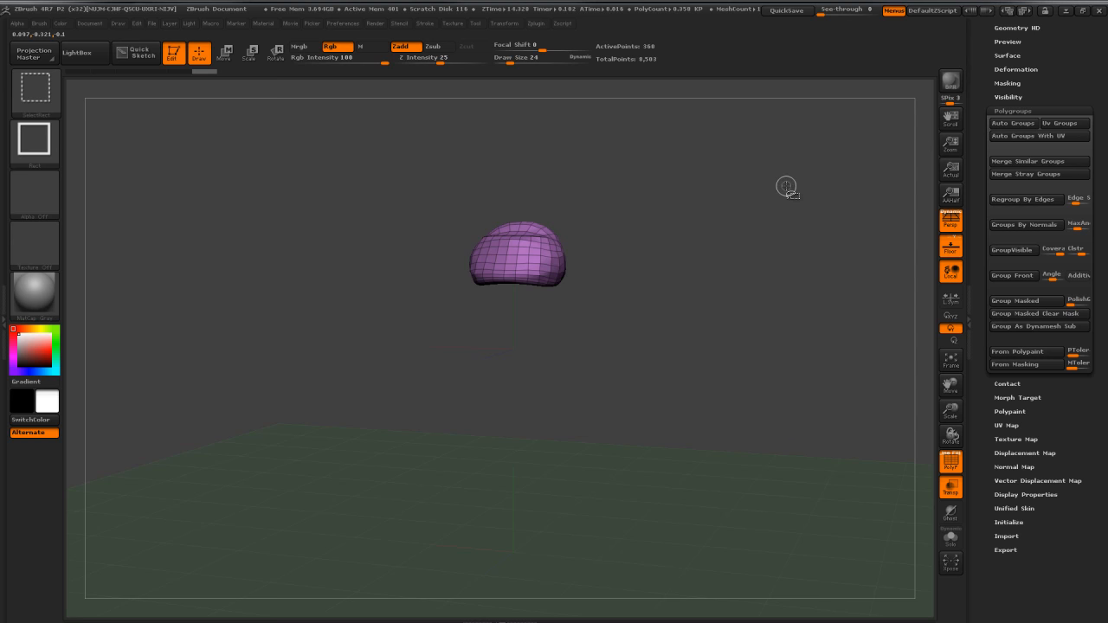
pyautogui.keyDown('ctrl'); pyautogui.keyDown('shift'); pyautogui.moveTo(785, 186); pyautogui.dragTo(725, 244); pyautogui.keyUp('shift'); pyautogui.keyUp('ctrl')
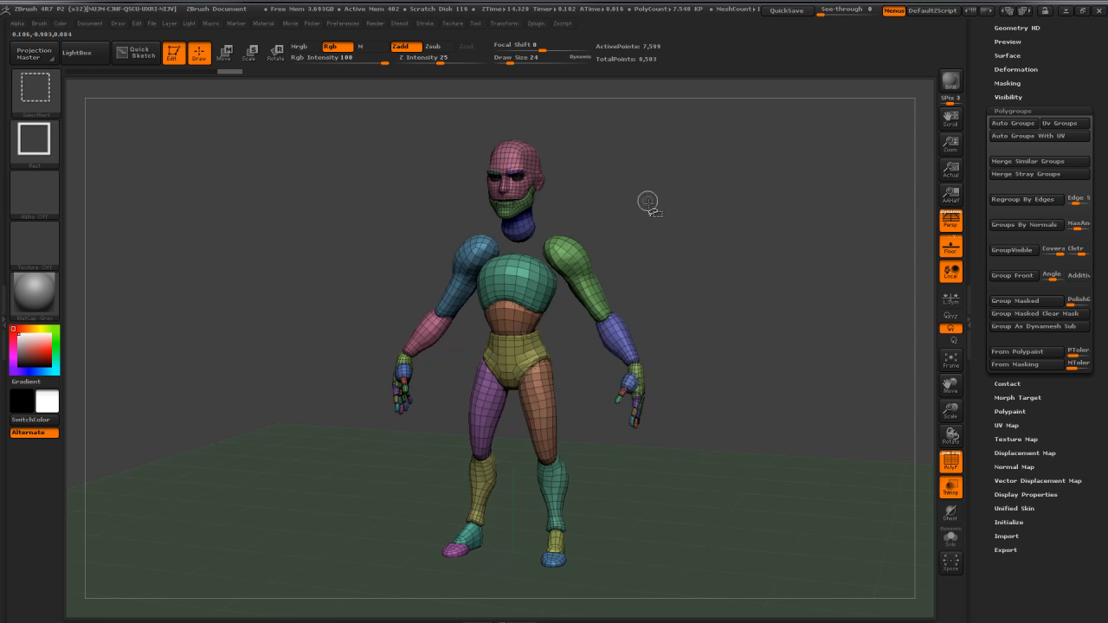
pyautogui.keyDown('ctrl'); pyautogui.keyDown('alt'); pyautogui.keyDown('shift'); pyautogui.click(581, 265); pyautogui.keyUp('shift'); pyautogui.keyUp('alt'); pyautogui.keyUp('ctrl')
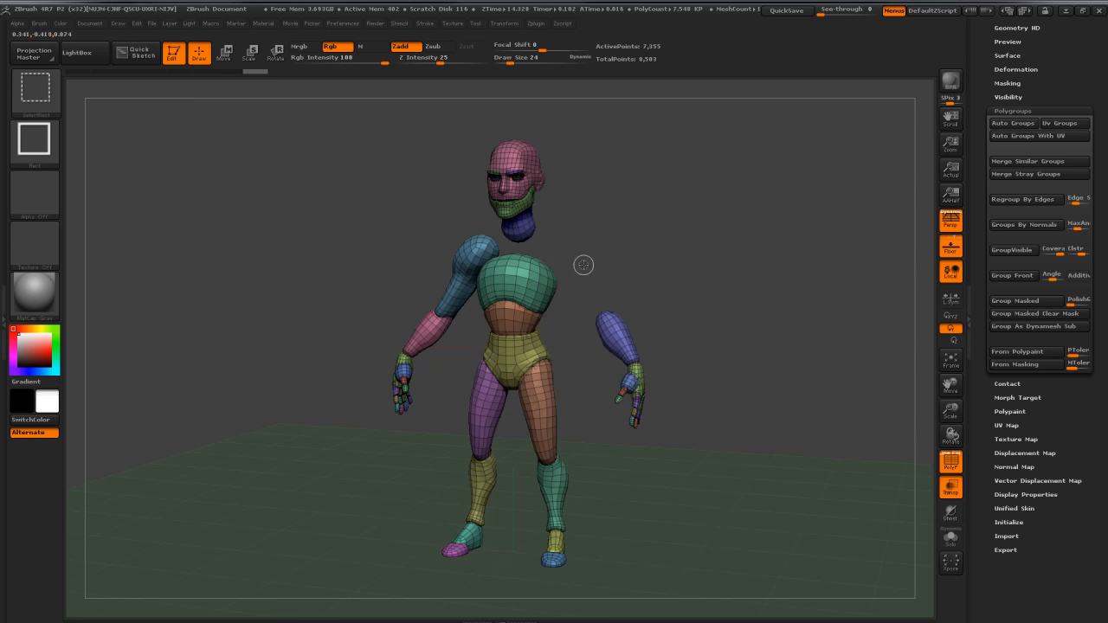
# Step: Hide both forearm, pelvis, thigh and shin polygroups plus one palm polygroup individually, and show the whole character again
pyautogui.keyDown('ctrl'); pyautogui.keyDown('alt'); pyautogui.keyDown('shift'); pyautogui.click(616, 331); pyautogui.keyUp('shift'); pyautogui.keyUp('alt'); pyautogui.keyUp('ctrl')
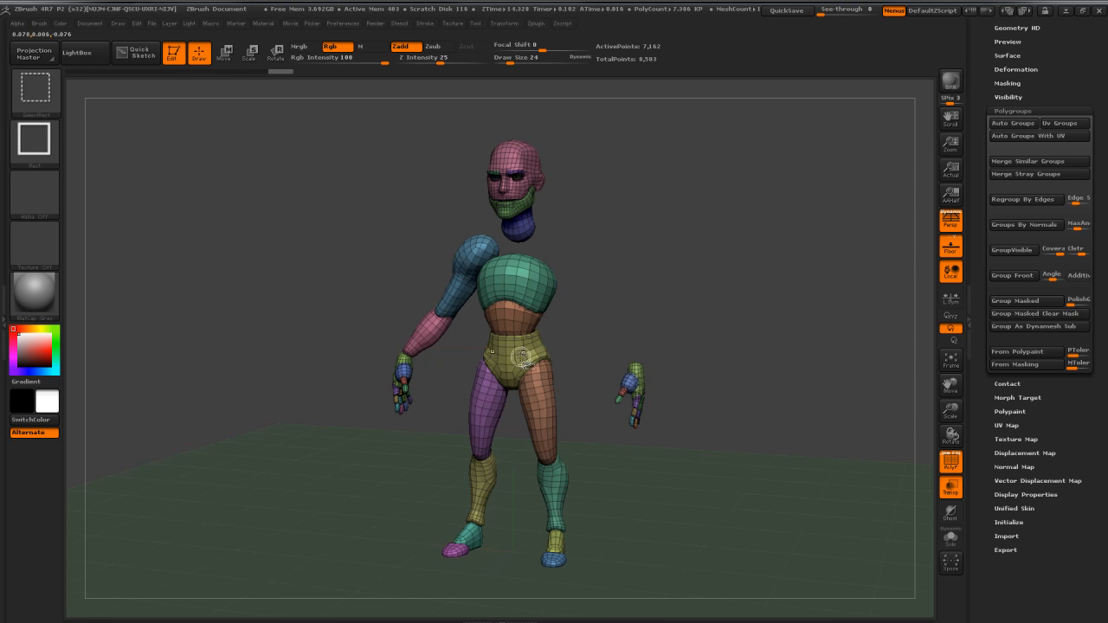
pyautogui.keyDown('ctrl'); pyautogui.keyDown('alt'); pyautogui.keyDown('shift'); pyautogui.click(520, 355); pyautogui.keyUp('shift'); pyautogui.keyUp('alt'); pyautogui.keyUp('ctrl')
pyautogui.keyDown('ctrl'); pyautogui.keyDown('alt'); pyautogui.keyDown('shift'); pyautogui.click(424, 345); pyautogui.keyUp('shift'); pyautogui.keyUp('alt'); pyautogui.keyUp('ctrl')
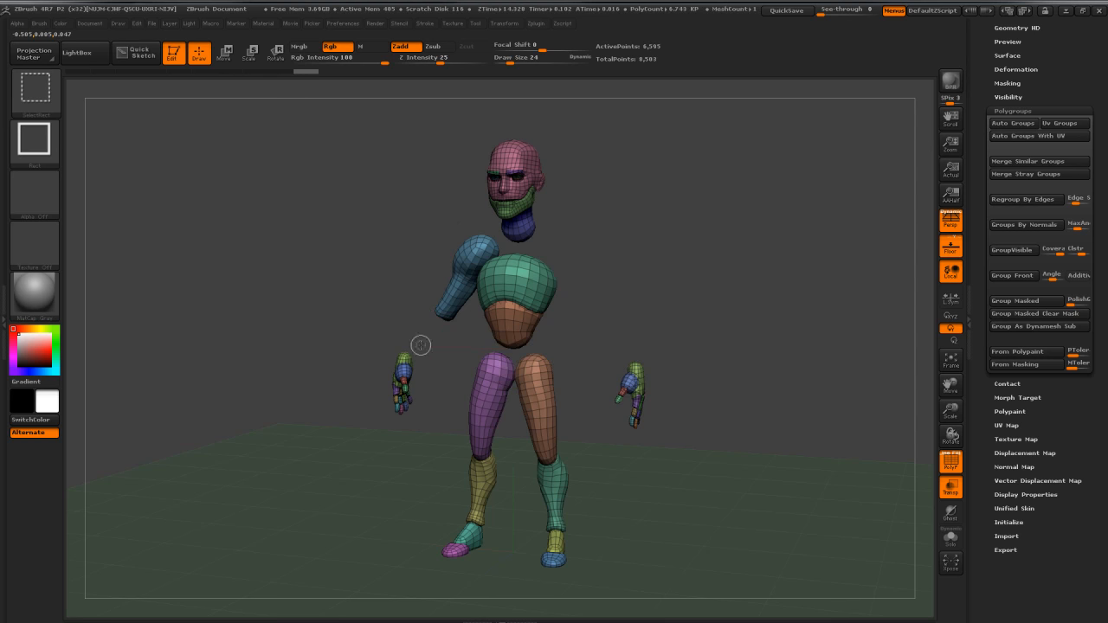
pyautogui.keyDown('ctrl'); pyautogui.keyDown('alt'); pyautogui.keyDown('shift'); pyautogui.click(479, 418); pyautogui.keyUp('shift'); pyautogui.keyUp('alt'); pyautogui.keyUp('ctrl')
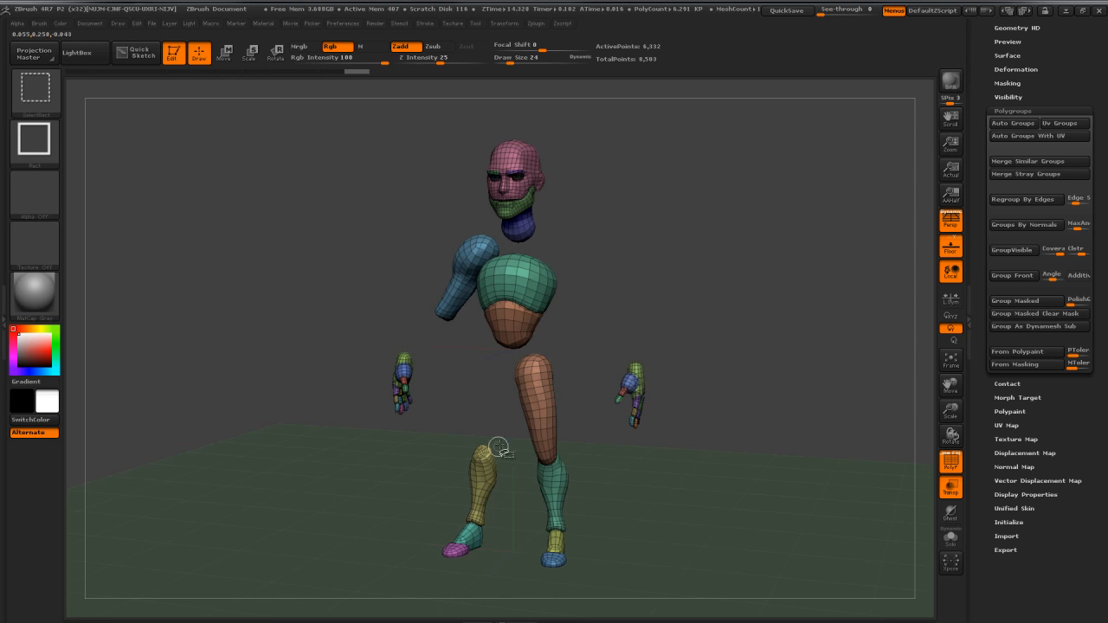
pyautogui.keyDown('ctrl'); pyautogui.keyDown('alt'); pyautogui.keyDown('shift'); pyautogui.click(479, 476); pyautogui.keyUp('shift'); pyautogui.keyUp('alt'); pyautogui.keyUp('ctrl')
pyautogui.keyDown('ctrl'); pyautogui.keyDown('alt'); pyautogui.keyDown('shift'); pyautogui.click(559, 489); pyautogui.keyUp('shift'); pyautogui.keyUp('alt'); pyautogui.keyUp('ctrl')
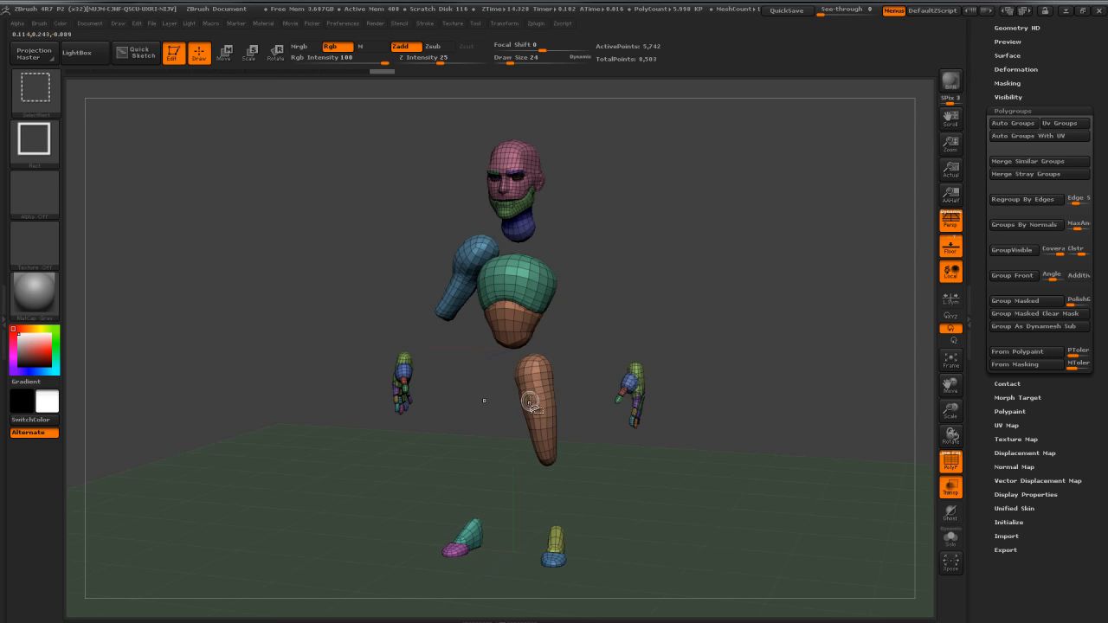
pyautogui.keyDown('ctrl'); pyautogui.keyDown('alt'); pyautogui.keyDown('shift'); pyautogui.click(530, 398); pyautogui.keyUp('shift'); pyautogui.keyUp('alt'); pyautogui.keyUp('ctrl')
pyautogui.keyDown('ctrl'); pyautogui.keyDown('alt'); pyautogui.keyDown('shift'); pyautogui.click(635, 370); pyautogui.keyUp('shift'); pyautogui.keyUp('alt'); pyautogui.keyUp('ctrl')
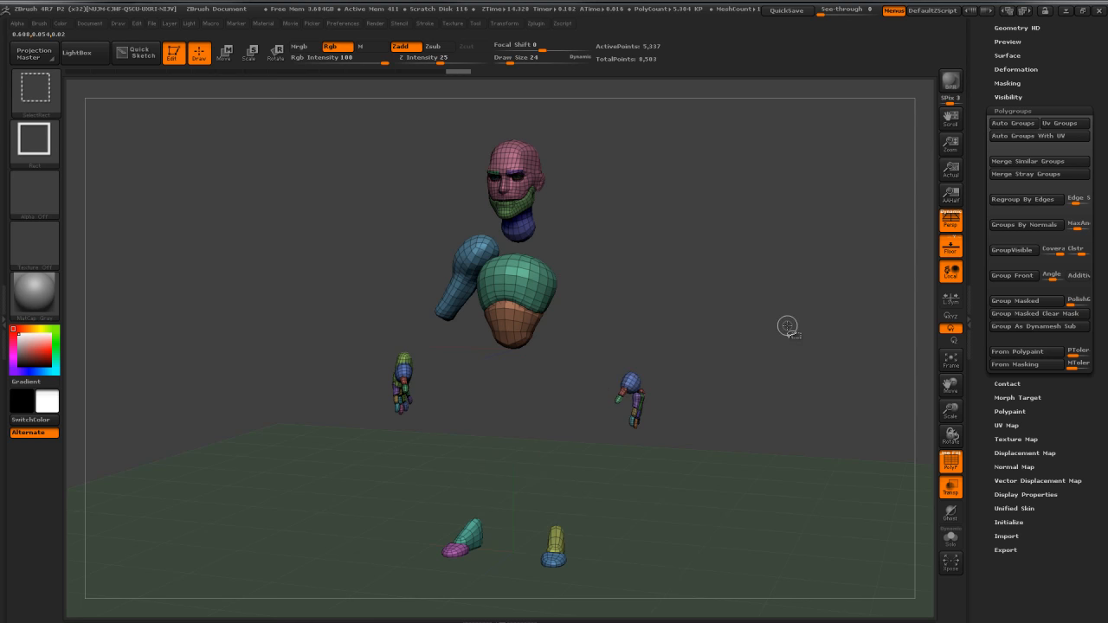
pyautogui.keyDown('ctrl'); pyautogui.keyDown('shift'); pyautogui.click(786, 325); pyautogui.keyUp('shift'); pyautogui.keyUp('ctrl')
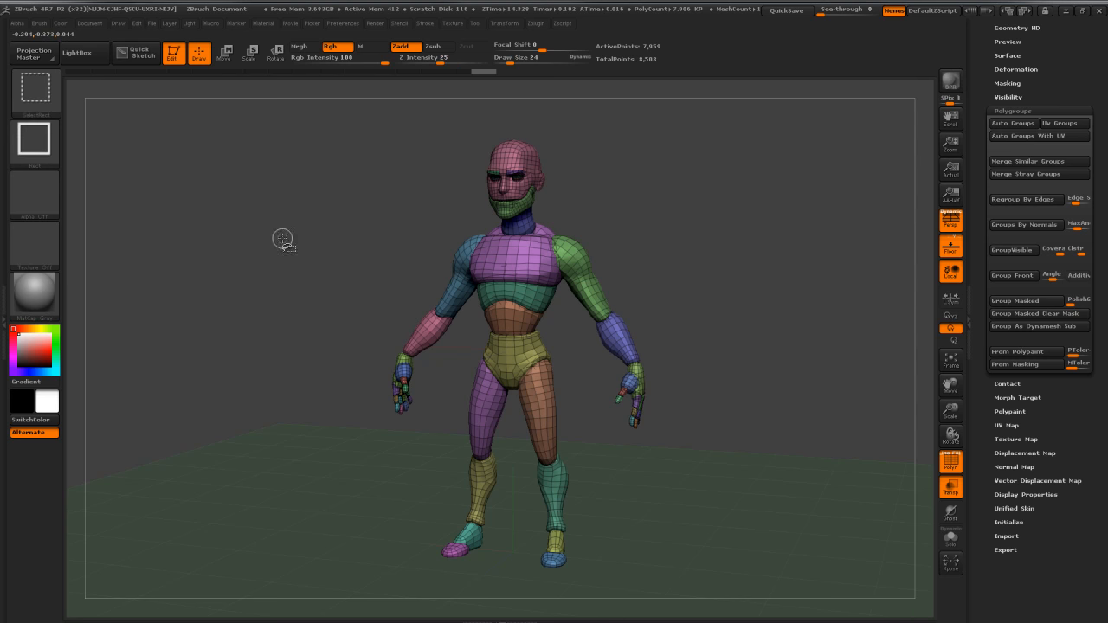
# Step: Isolate the pink head polygroup and restore the visibility of the full character
pyautogui.moveTo(31, 97)
pyautogui.keyDown('ctrl'); pyautogui.keyDown('shift'); pyautogui.click(509, 156); pyautogui.keyUp('shift'); pyautogui.keyUp('ctrl')
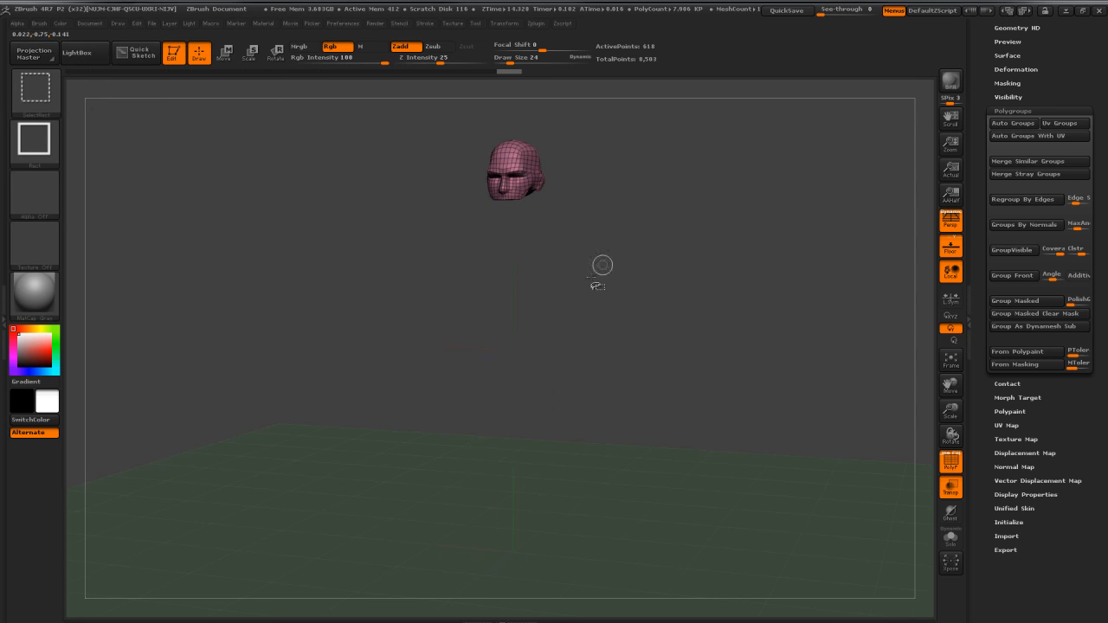
pyautogui.keyDown('ctrl'); pyautogui.keyDown('shift'); pyautogui.click(628, 236); pyautogui.keyUp('shift'); pyautogui.keyUp('ctrl')
# Step: Isolate rectangular regions of the head, shoulders and arm with SelectRect, showing the full character after each one
pyautogui.keyDown('ctrl'); pyautogui.keyDown('shift'); pyautogui.moveTo(661, 180); pyautogui.dragTo(528, 274); pyautogui.keyUp('shift'); pyautogui.keyUp('ctrl')
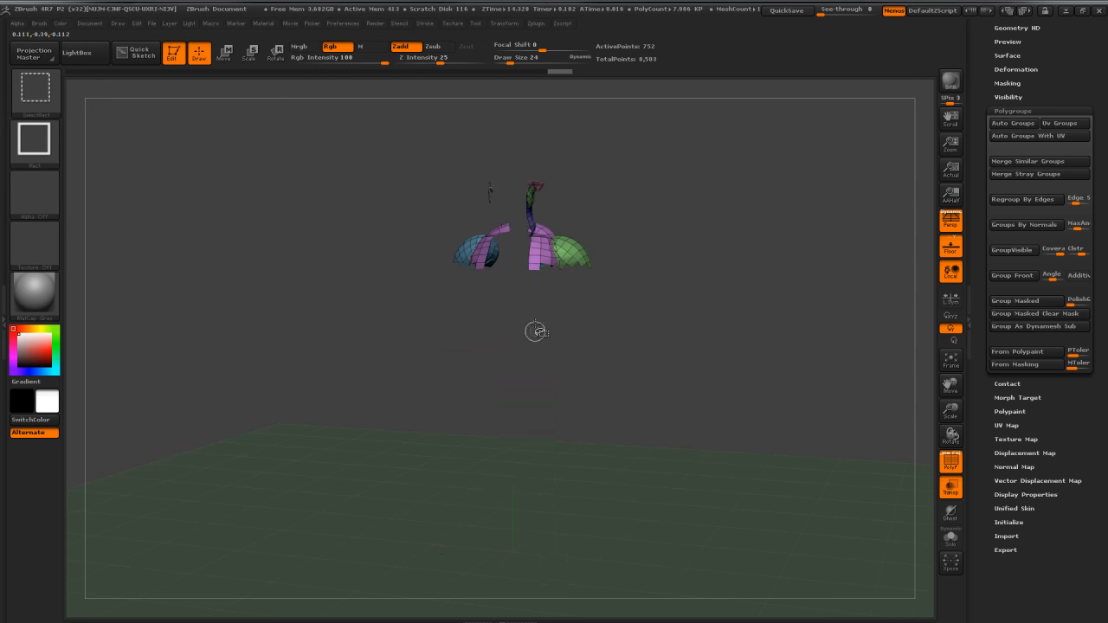
pyautogui.keyDown('ctrl'); pyautogui.keyDown('shift'); pyautogui.click(660, 279); pyautogui.keyUp('shift'); pyautogui.keyUp('ctrl')
pyautogui.keyDown('ctrl'); pyautogui.keyDown('shift'); pyautogui.moveTo(660, 159); pyautogui.dragTo(522, 271); pyautogui.keyUp('shift'); pyautogui.keyUp('ctrl')
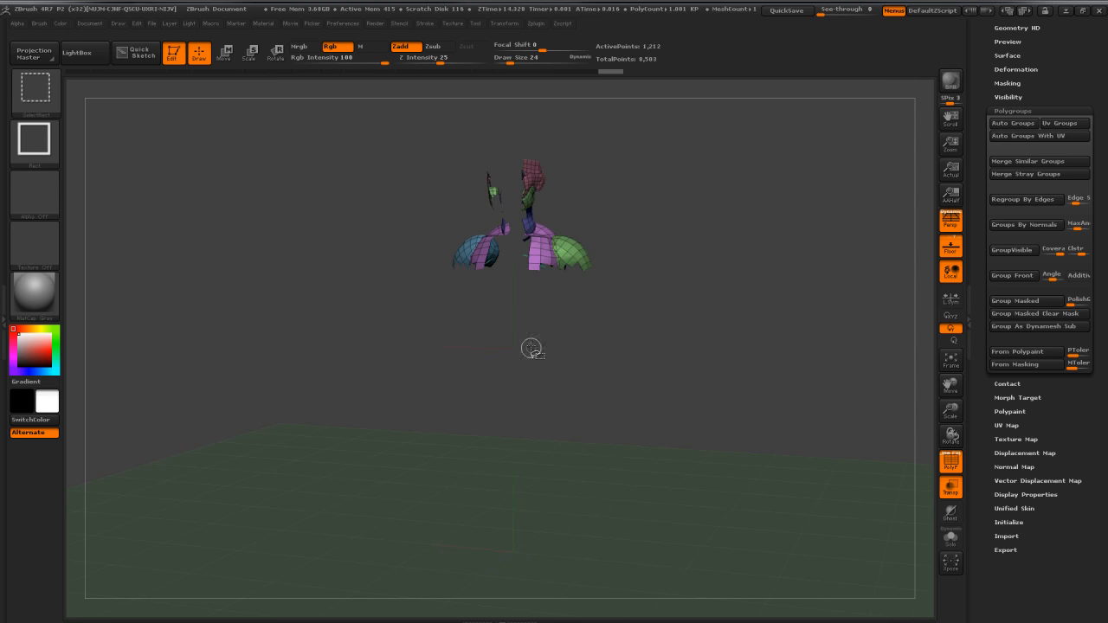
pyautogui.keyDown('ctrl'); pyautogui.keyDown('shift'); pyautogui.click(656, 262); pyautogui.keyUp('shift'); pyautogui.keyUp('ctrl')
pyautogui.keyDown('ctrl'); pyautogui.keyDown('shift'); pyautogui.moveTo(649, 265); pyautogui.dragTo(578, 328); pyautogui.keyUp('shift'); pyautogui.keyUp('ctrl')
pyautogui.keyDown('ctrl'); pyautogui.keyDown('shift'); pyautogui.click(702, 304); pyautogui.keyUp('shift'); pyautogui.keyUp('ctrl')
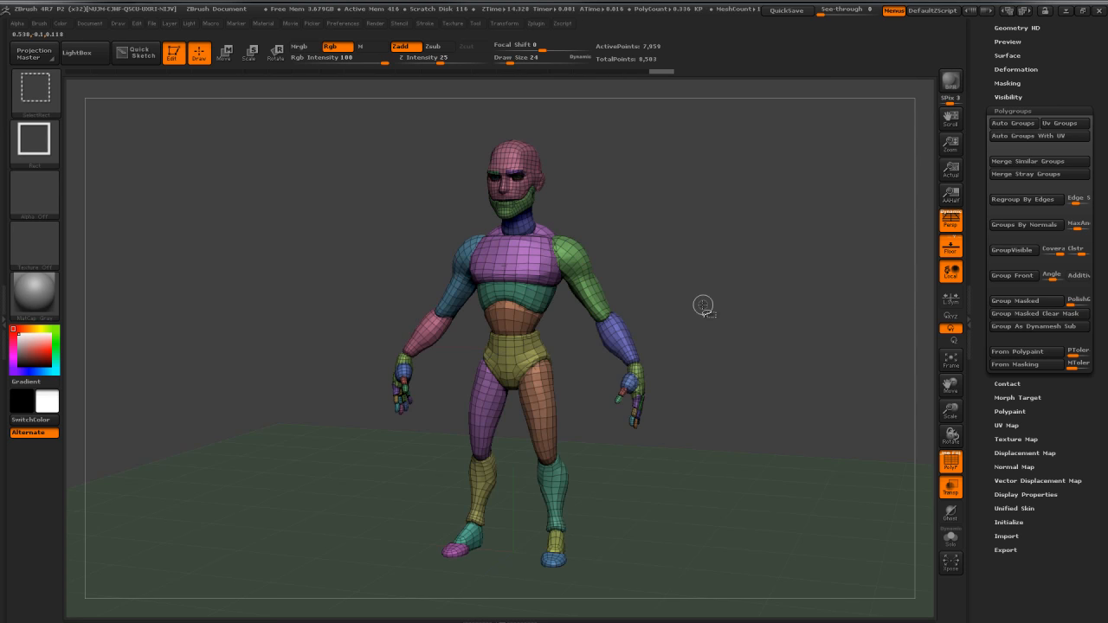
# Step: Choose SelectLasso as the selection brush, try freehand visibility selections around the arm, and show the full character
pyautogui.click(34, 86)
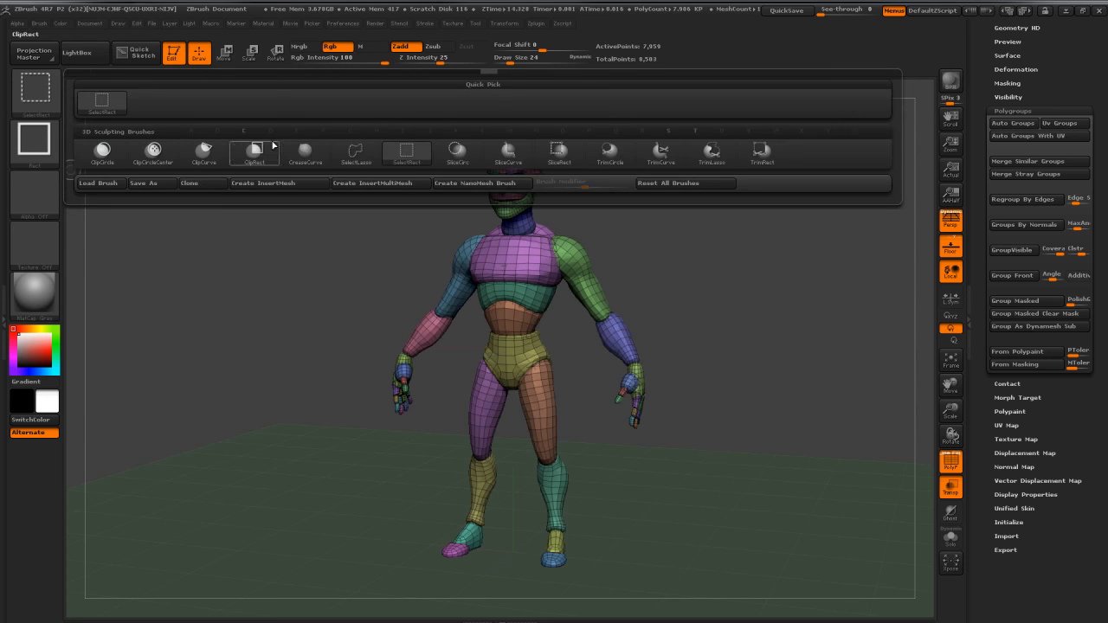
pyautogui.click(367, 150)
pyautogui.moveTo(777, 234)
pyautogui.keyDown('ctrl'); pyautogui.keyDown('shift'); pyautogui.mouseDown()
pyautogui.moveTo(626, 200)
pyautogui.moveTo(597, 229)
pyautogui.mouseUp(); pyautogui.keyUp('shift'); pyautogui.keyUp('ctrl')
pyautogui.keyDown('ctrl'); pyautogui.keyDown('shift'); pyautogui.click(689, 256); pyautogui.keyUp('shift'); pyautogui.keyUp('ctrl')
pyautogui.moveTo(673, 227)
pyautogui.keyDown('ctrl'); pyautogui.keyDown('shift'); pyautogui.mouseDown()
pyautogui.moveTo(556, 222)
pyautogui.moveTo(645, 316)
pyautogui.moveTo(683, 251)
pyautogui.mouseUp(); pyautogui.keyUp('shift'); pyautogui.keyUp('ctrl')
pyautogui.moveTo(677, 323)
pyautogui.keyDown('ctrl'); pyautogui.keyDown('shift'); pyautogui.mouseDown()
pyautogui.moveTo(593, 324)
pyautogui.moveTo(667, 364)
pyautogui.mouseUp(); pyautogui.keyUp('shift'); pyautogui.keyUp('ctrl')
pyautogui.keyDown('ctrl'); pyautogui.keyDown('shift'); pyautogui.click(741, 349); pyautogui.keyUp('shift'); pyautogui.keyUp('ctrl')
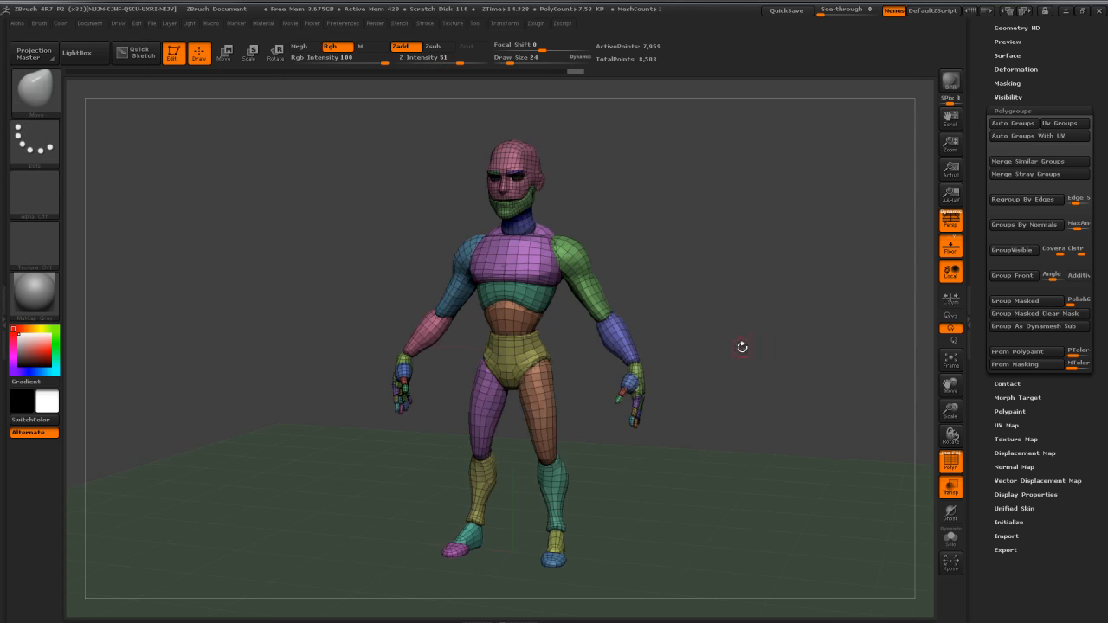
# Step: Hide several polygon loops around the middle of the forearms with SelectLasso, and show the full character again
pyautogui.moveTo(757, 280)
pyautogui.mouseDown()
pyautogui.moveTo(698, 275)
pyautogui.moveTo(664, 308)
pyautogui.moveTo(674, 346)
pyautogui.moveTo(636, 97)
pyautogui.moveTo(663, 139)
pyautogui.mouseUp()
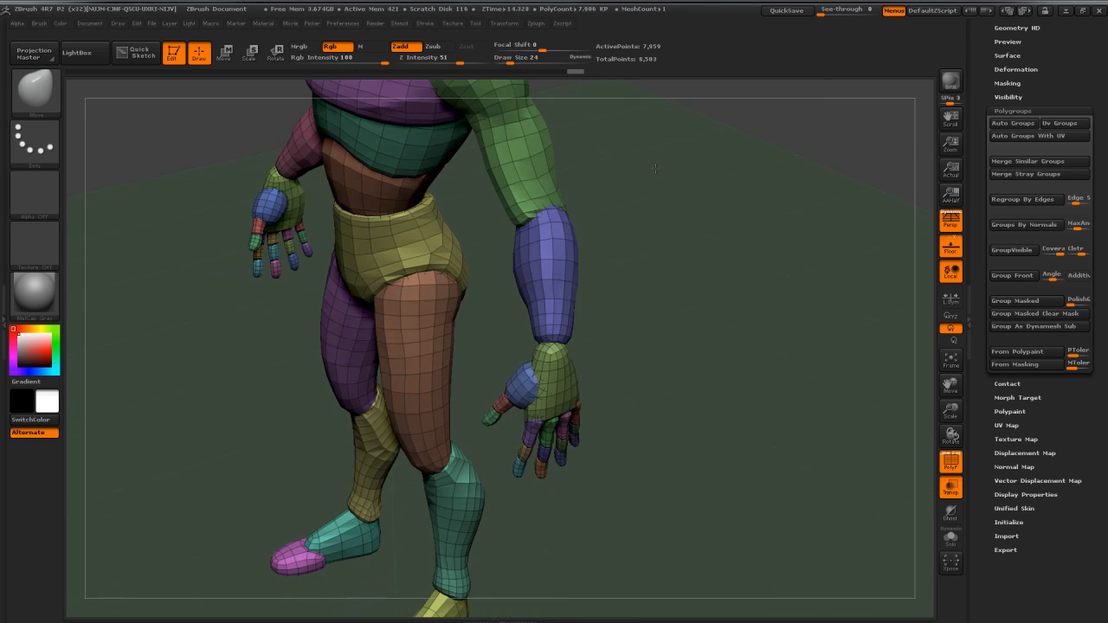
pyautogui.keyDown('ctrl'); pyautogui.keyDown('shift'); pyautogui.click(542, 252); pyautogui.keyUp('shift'); pyautogui.keyUp('ctrl')
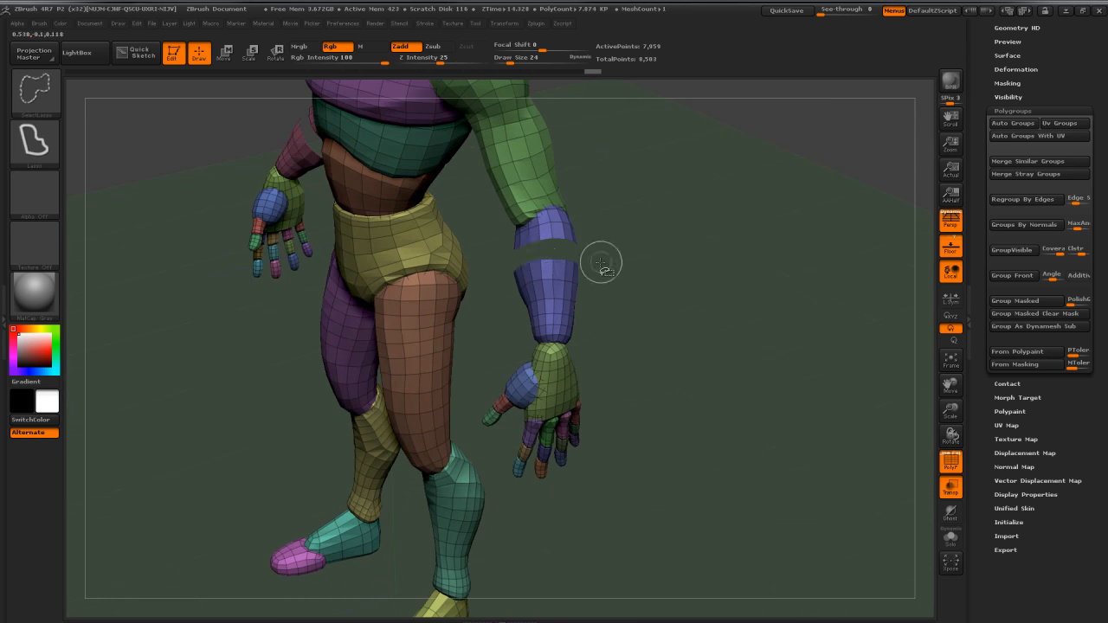
pyautogui.keyDown('ctrl'); pyautogui.keyDown('shift'); pyautogui.click(542, 268); pyautogui.keyUp('shift'); pyautogui.keyUp('ctrl')
pyautogui.keyDown('ctrl'); pyautogui.keyDown('shift'); pyautogui.click(542, 287); pyautogui.keyUp('shift'); pyautogui.keyUp('ctrl')
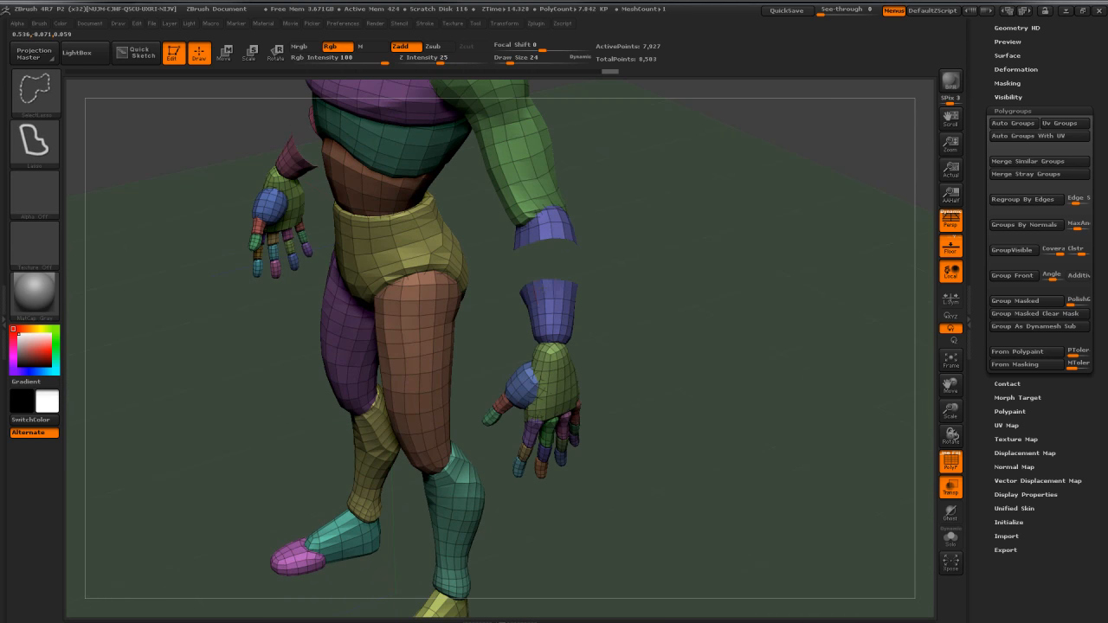
pyautogui.moveTo(746, 252)
pyautogui.mouseDown()
pyautogui.moveTo(792, 208)
pyautogui.moveTo(779, 199)
pyautogui.moveTo(755, 215)
pyautogui.mouseUp()
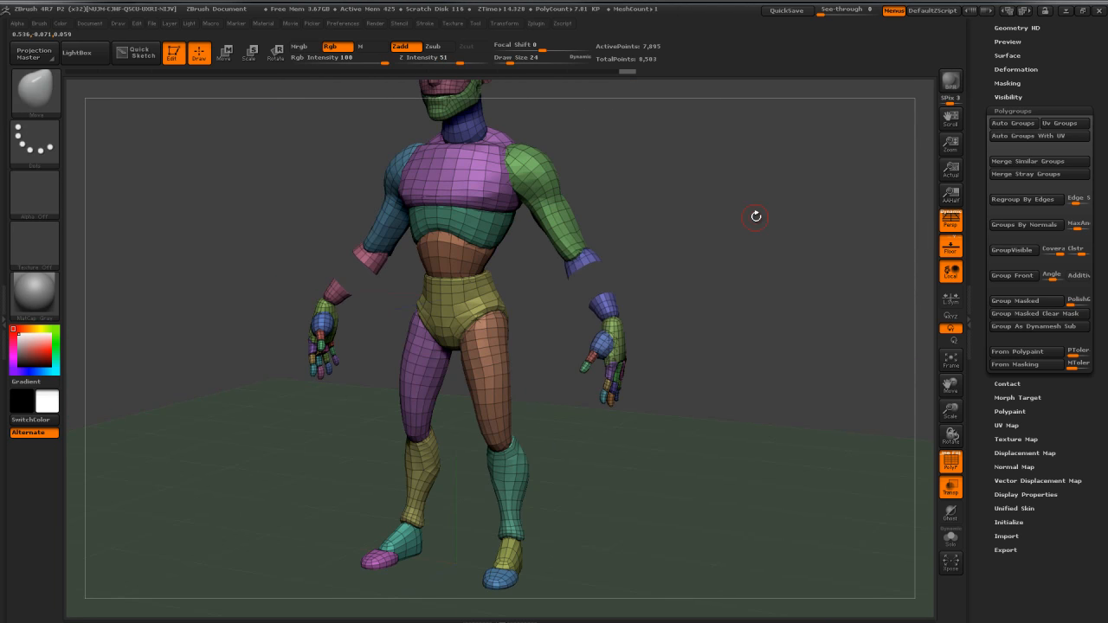
pyautogui.keyDown('ctrl'); pyautogui.keyDown('shift'); pyautogui.click(754, 217); pyautogui.keyUp('shift'); pyautogui.keyUp('ctrl')
# Step: Hide the pink head polygroup and lengthwise polygon loops on the upper arms, and restore the full character
pyautogui.keyDown('alt'); pyautogui.moveTo(753, 338); pyautogui.dragTo(771, 385); pyautogui.keyUp('alt')
pyautogui.keyDown('alt'); pyautogui.moveTo(786, 283); pyautogui.dragTo(808, 257); pyautogui.keyUp('alt')
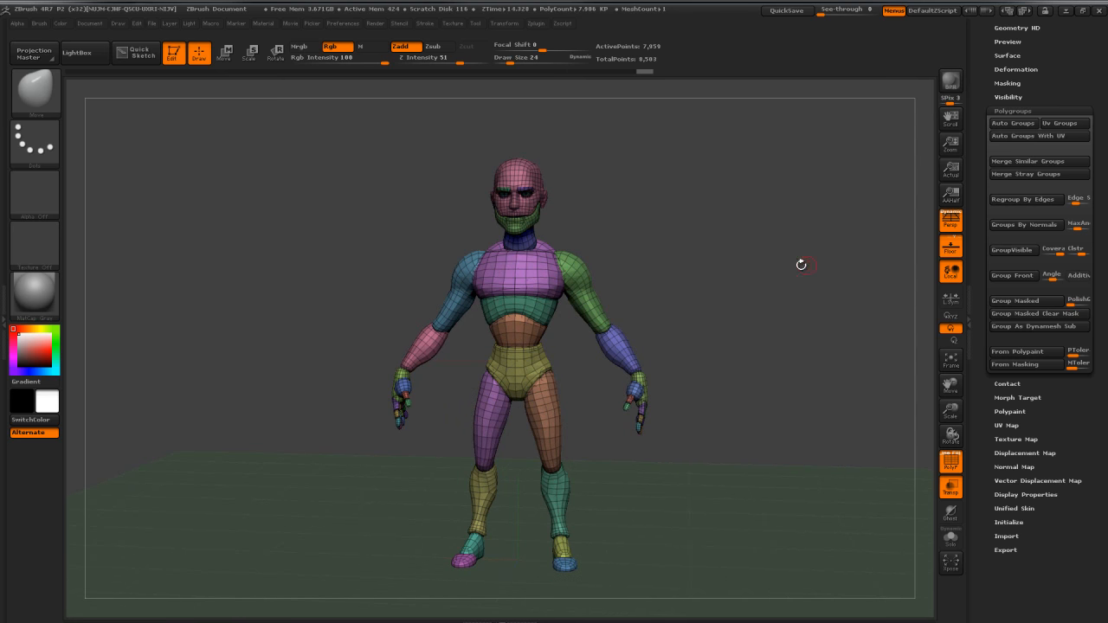
pyautogui.hotkey('ctrl', 'shift')
pyautogui.keyDown('ctrl'); pyautogui.keyDown('shift'); pyautogui.click(525, 176); pyautogui.keyUp('shift'); pyautogui.keyUp('ctrl')
pyautogui.keyDown('ctrl'); pyautogui.keyDown('shift'); pyautogui.moveTo(625, 218); pyautogui.dragTo(629, 215); pyautogui.keyUp('shift'); pyautogui.keyUp('ctrl')
pyautogui.keyDown('ctrl'); pyautogui.keyDown('shift'); pyautogui.click(586, 270); pyautogui.keyUp('shift'); pyautogui.keyUp('ctrl')
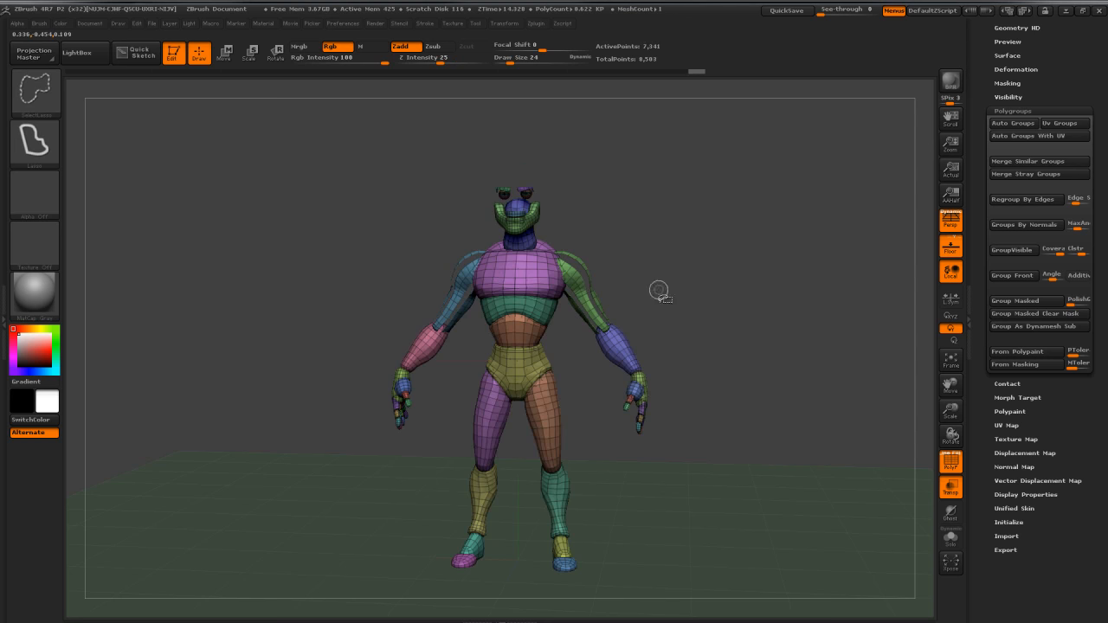
pyautogui.keyDown('ctrl'); pyautogui.keyDown('shift'); pyautogui.click(573, 264); pyautogui.keyUp('shift'); pyautogui.keyUp('ctrl')
pyautogui.keyDown('ctrl'); pyautogui.keyDown('shift'); pyautogui.click(658, 248); pyautogui.keyUp('shift'); pyautogui.keyUp('ctrl')
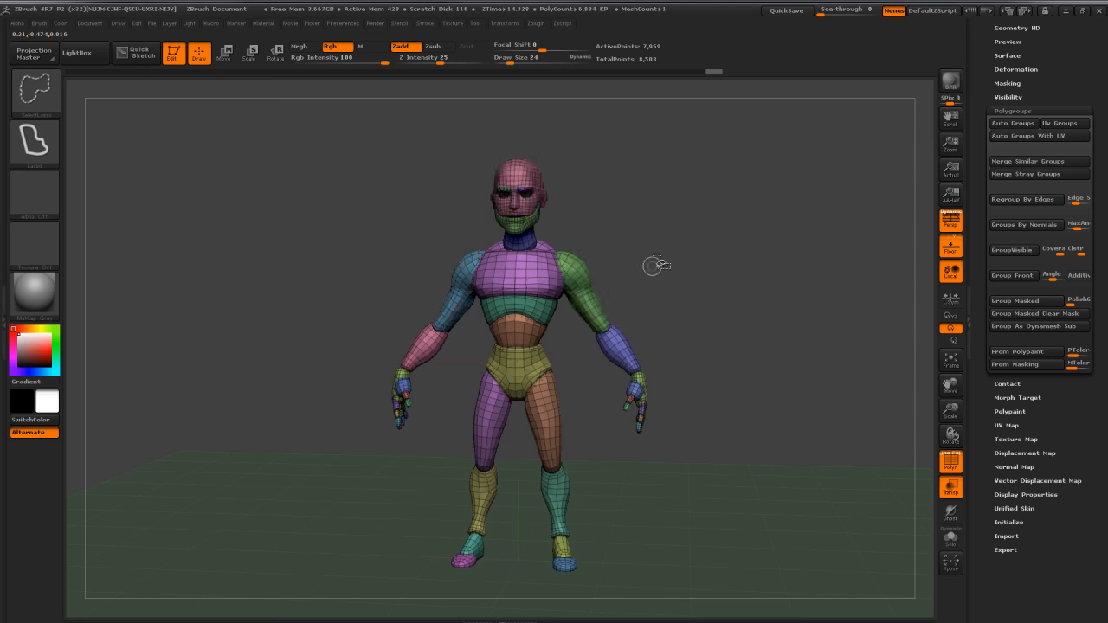
# Step: Try hiding single lengthwise polygon loops on the upper arms with SelectLasso, and unhide all parts
pyautogui.keyDown('ctrl'); pyautogui.keyDown('shift'); pyautogui.click(577, 267); pyautogui.keyUp('shift'); pyautogui.keyUp('ctrl')
pyautogui.keyDown('ctrl'); pyautogui.keyDown('shift'); pyautogui.click(580, 269); pyautogui.keyUp('shift'); pyautogui.keyUp('ctrl')
pyautogui.keyDown('ctrl'); pyautogui.keyDown('shift'); pyautogui.click(580, 270); pyautogui.keyUp('shift'); pyautogui.keyUp('ctrl')
pyautogui.keyDown('ctrl'); pyautogui.keyDown('shift'); pyautogui.click(582, 274); pyautogui.keyUp('shift'); pyautogui.keyUp('ctrl')
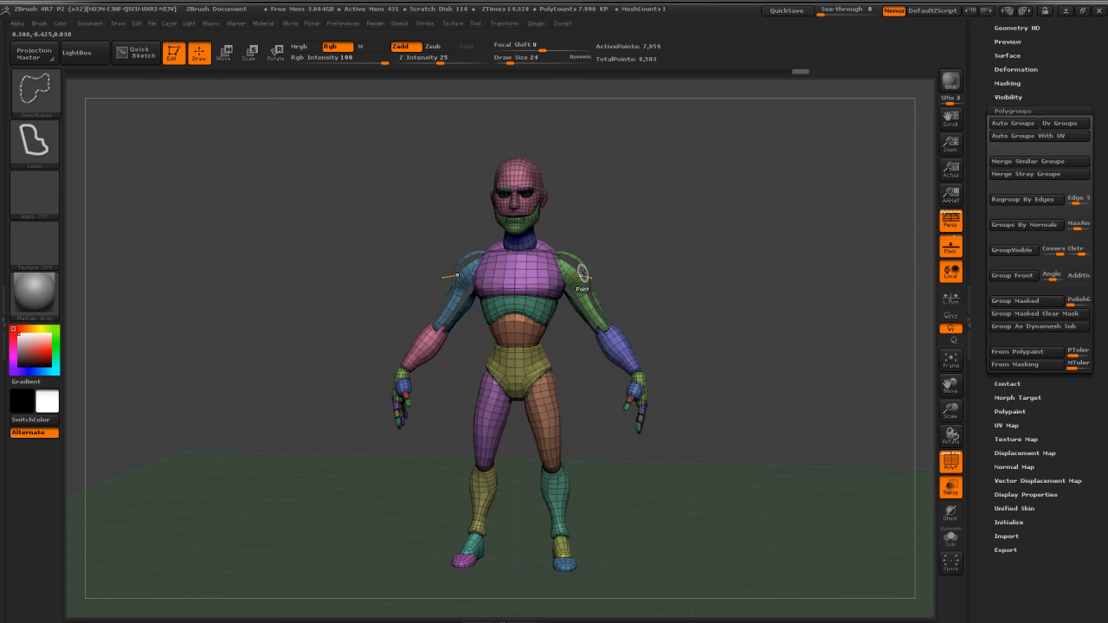
pyautogui.keyDown('ctrl'); pyautogui.keyDown('shift'); pyautogui.click(628, 274); pyautogui.keyUp('shift'); pyautogui.keyUp('ctrl')
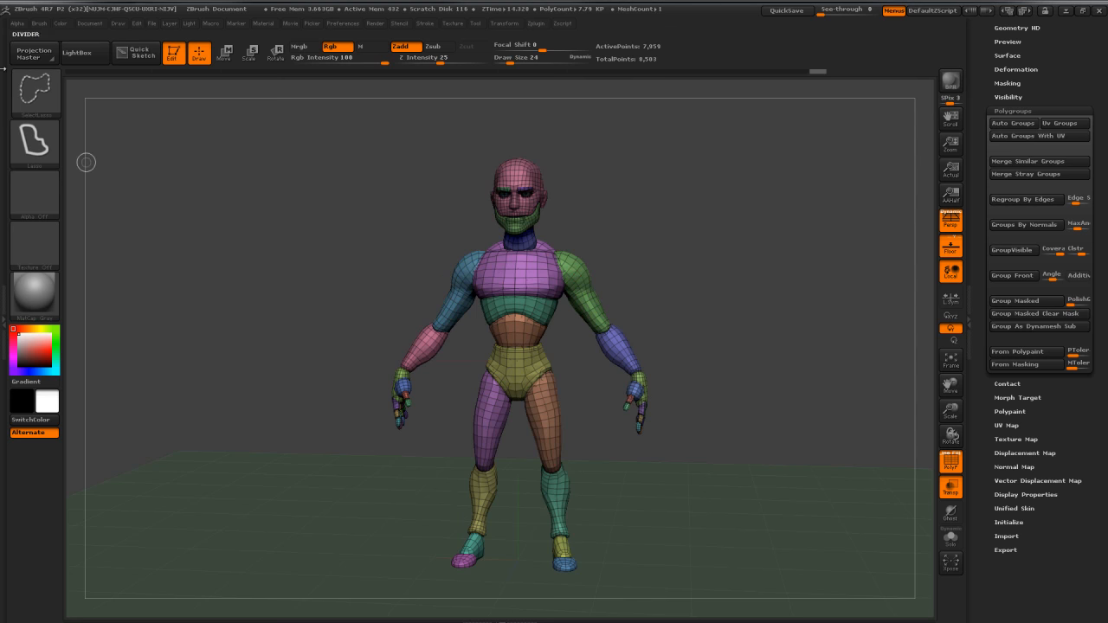
# Step: Set the selection brush back to SelectRect, isolate the green upper arm polygroup, and show the whole character
pyautogui.keyDown('ctrl'); pyautogui.keyDown('shift'); pyautogui.click(53, 89); pyautogui.keyUp('shift'); pyautogui.keyUp('ctrl')
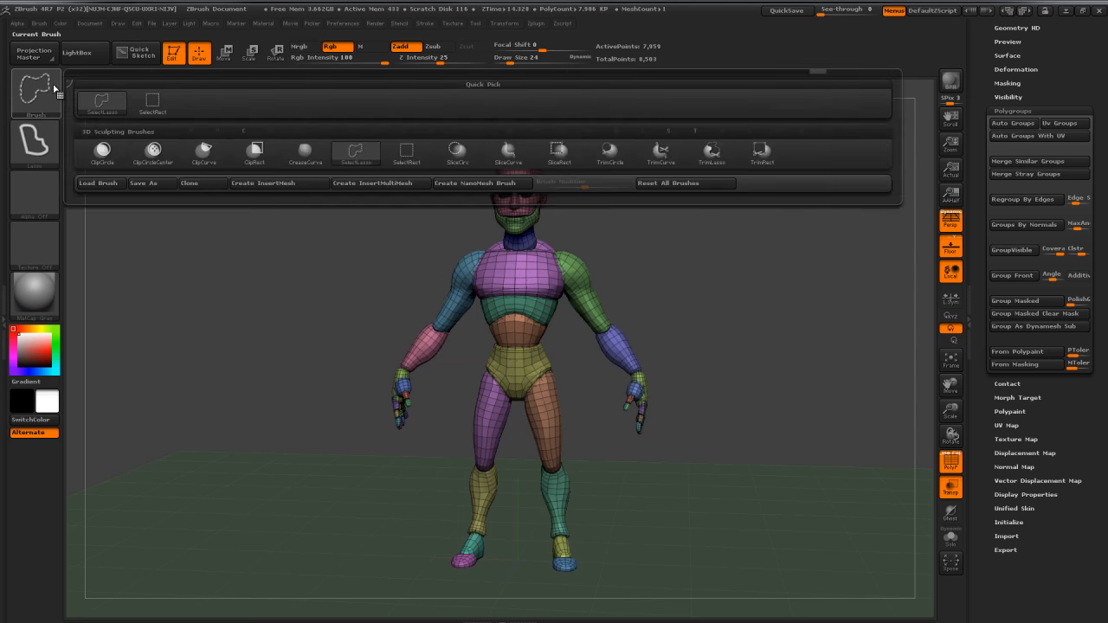
pyautogui.keyDown('ctrl'); pyautogui.keyDown('shift'); pyautogui.click(146, 105); pyautogui.keyUp('shift'); pyautogui.keyUp('ctrl')
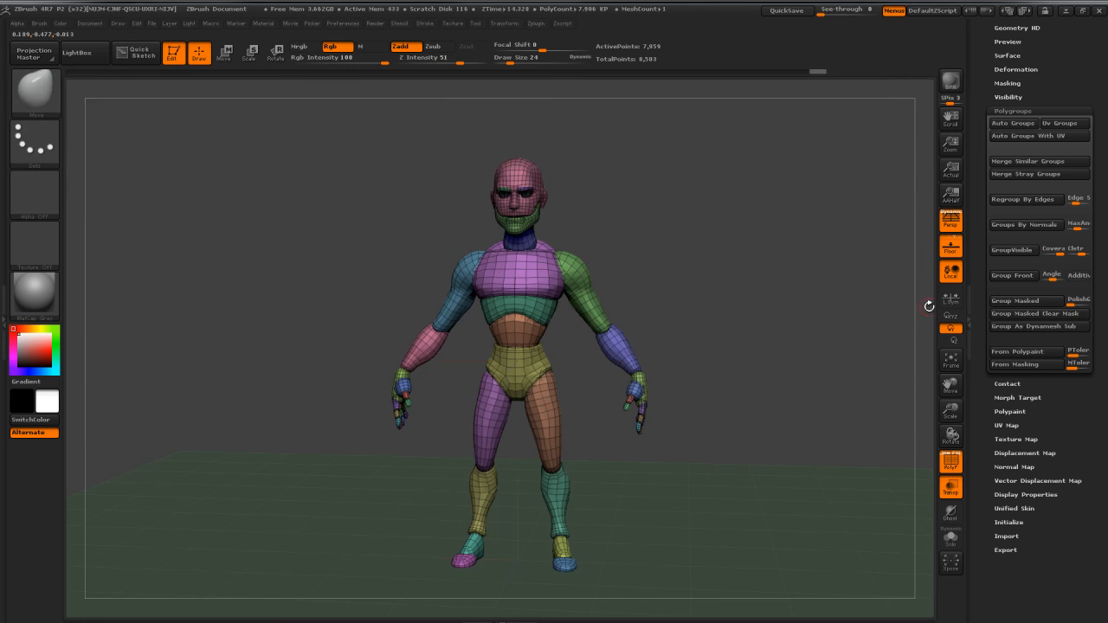
pyautogui.keyDown('ctrl'); pyautogui.keyDown('shift'); pyautogui.click(579, 282); pyautogui.keyUp('shift'); pyautogui.keyUp('ctrl')
pyautogui.keyDown('ctrl'); pyautogui.keyDown('shift'); pyautogui.click(684, 341); pyautogui.keyUp('shift'); pyautogui.keyUp('ctrl')
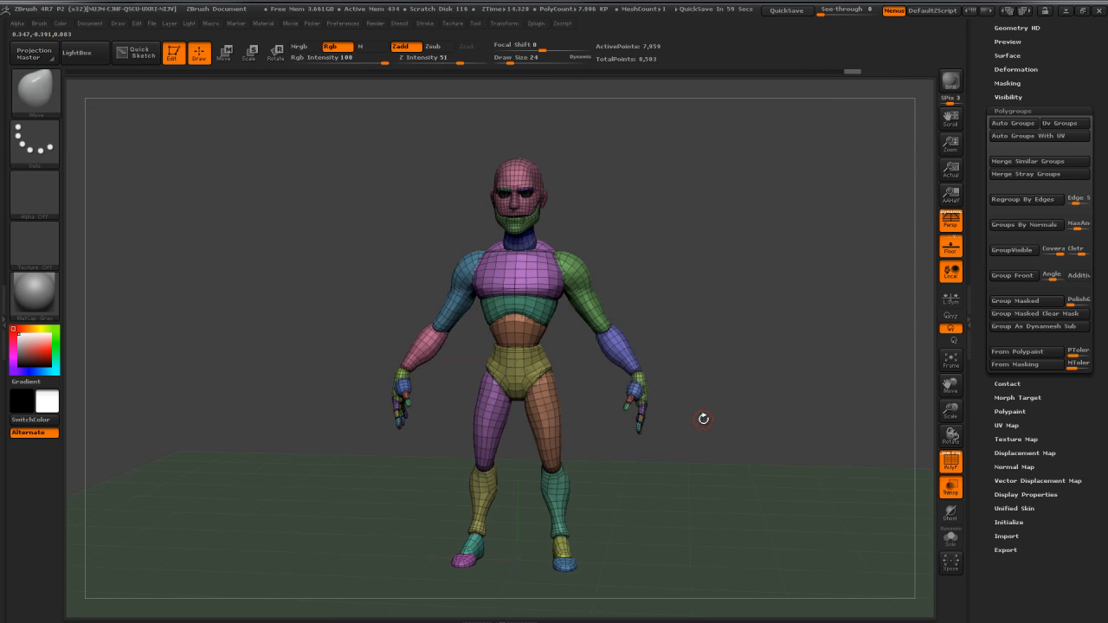
# Step: Switch to Photoshop and start opening an image, browsing up to the HEAJ - [2016-2017] folder
pyautogui.hotkey('alt', 'Tab')
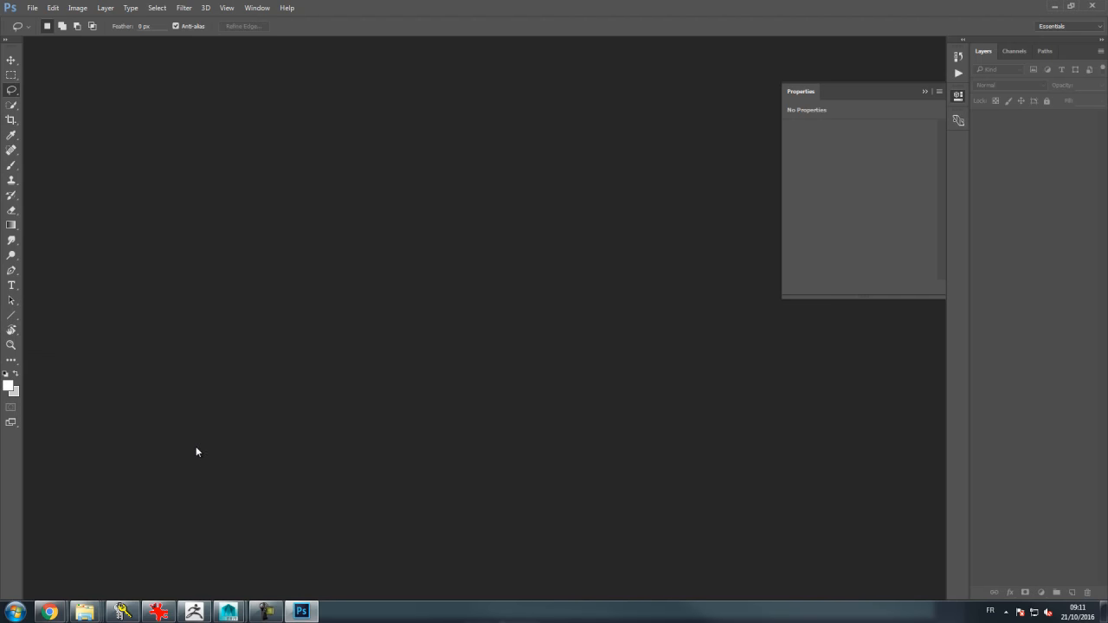
pyautogui.moveTo(84, 611)
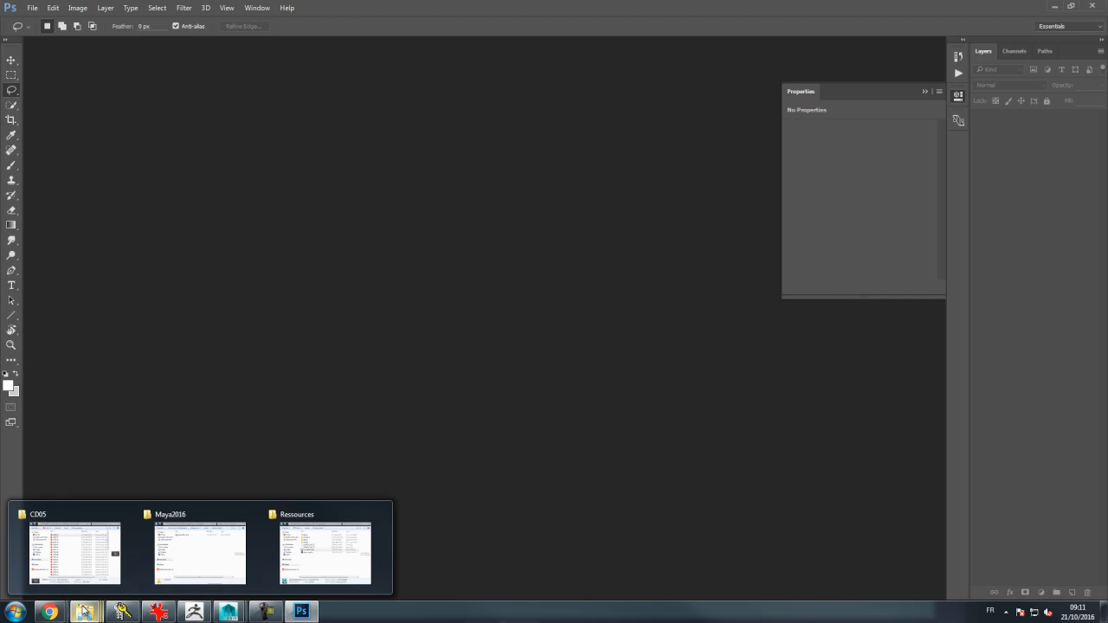
pyautogui.doubleClick(278, 261)
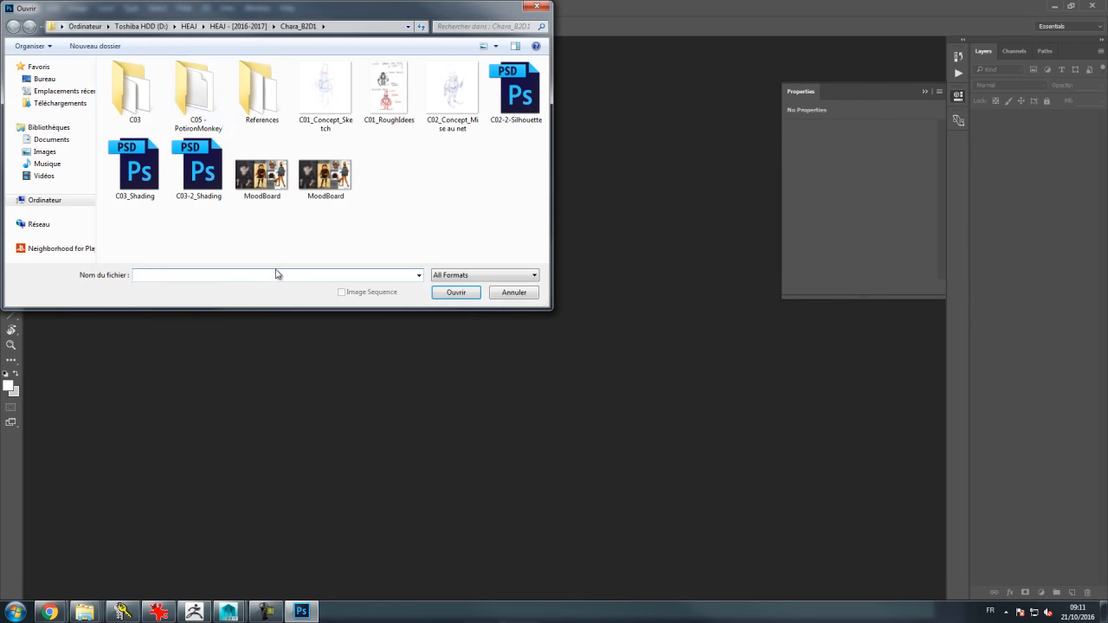
pyautogui.click(239, 27)
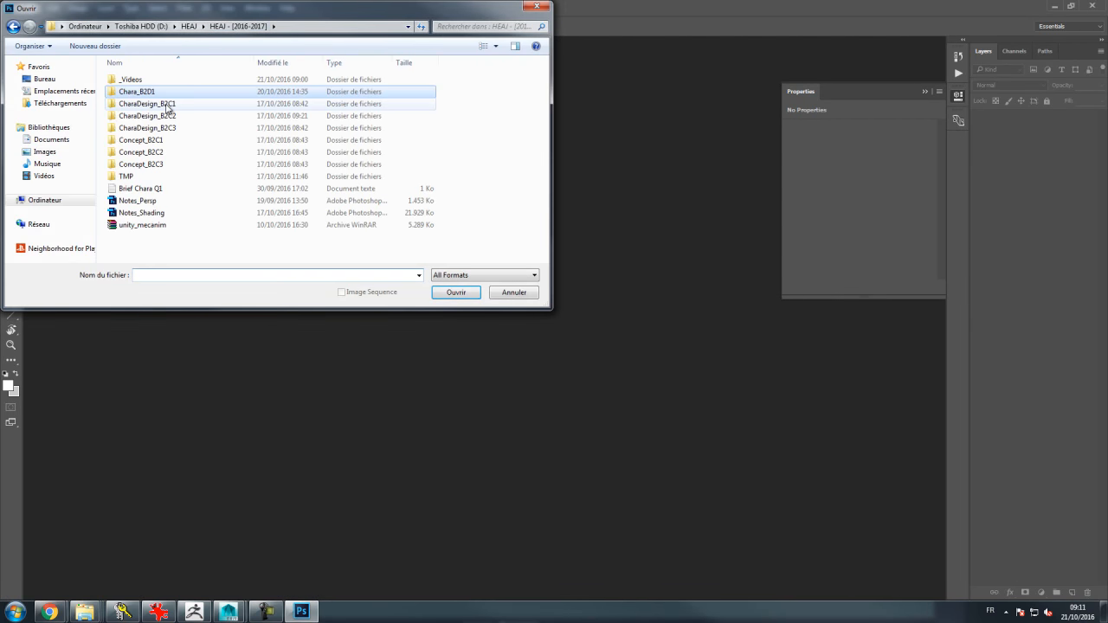
pyautogui.doubleClick(168, 106)
pyautogui.click(168, 93)
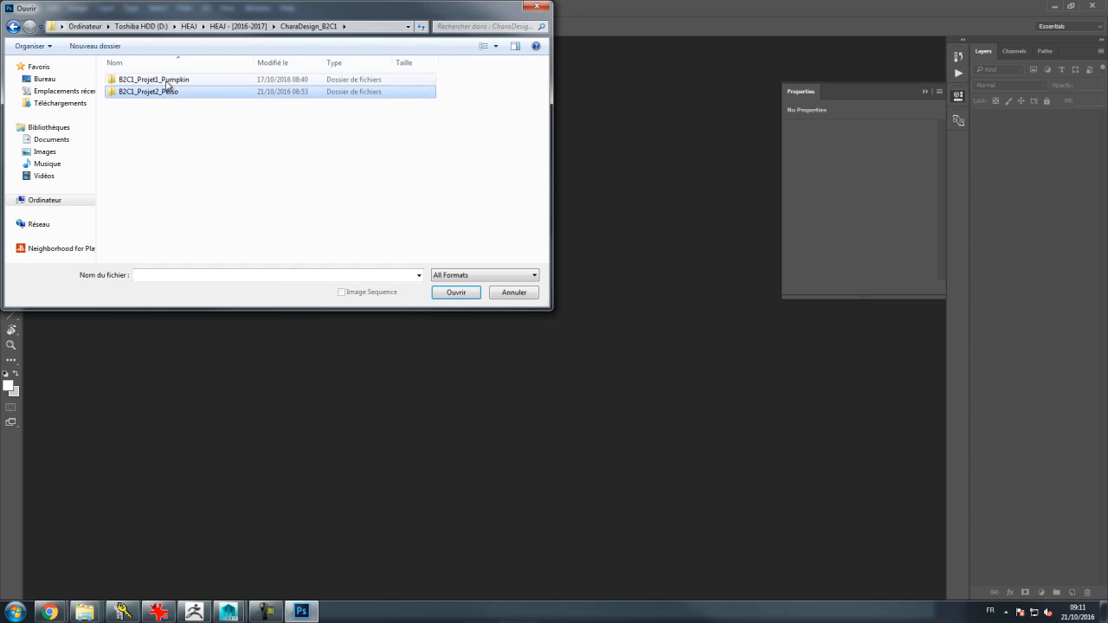
pyautogui.press('BackSpace')
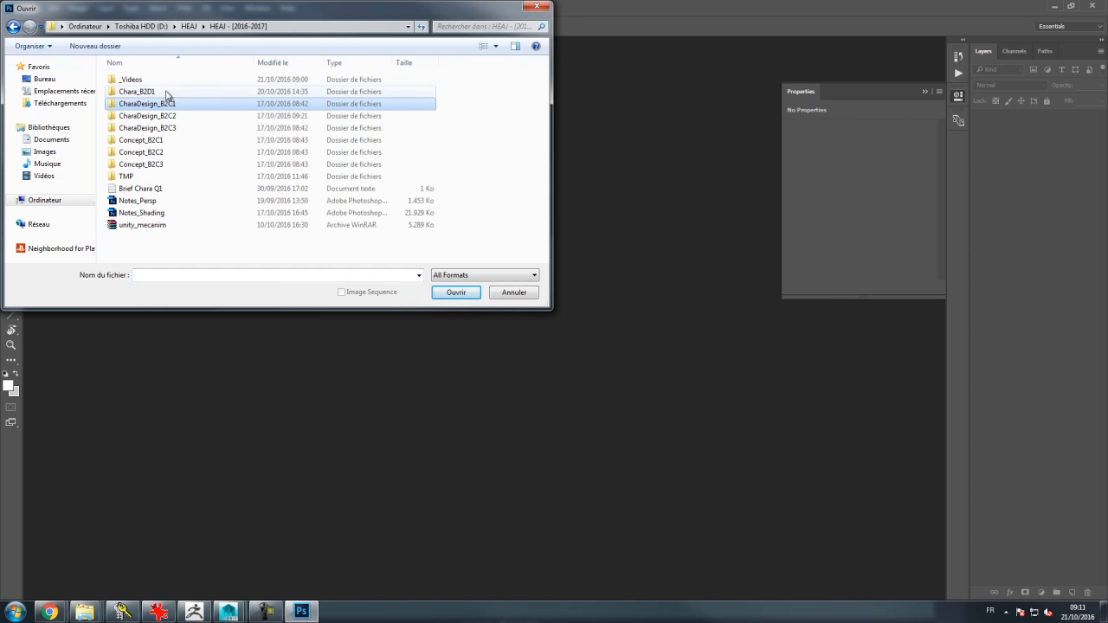
# Step: Open the Pilote01_Line image from the B2C1_Projet1_CharacterConcept folder inside Concept_B2C1
pyautogui.click(158, 144)
pyautogui.doubleClick(158, 144)
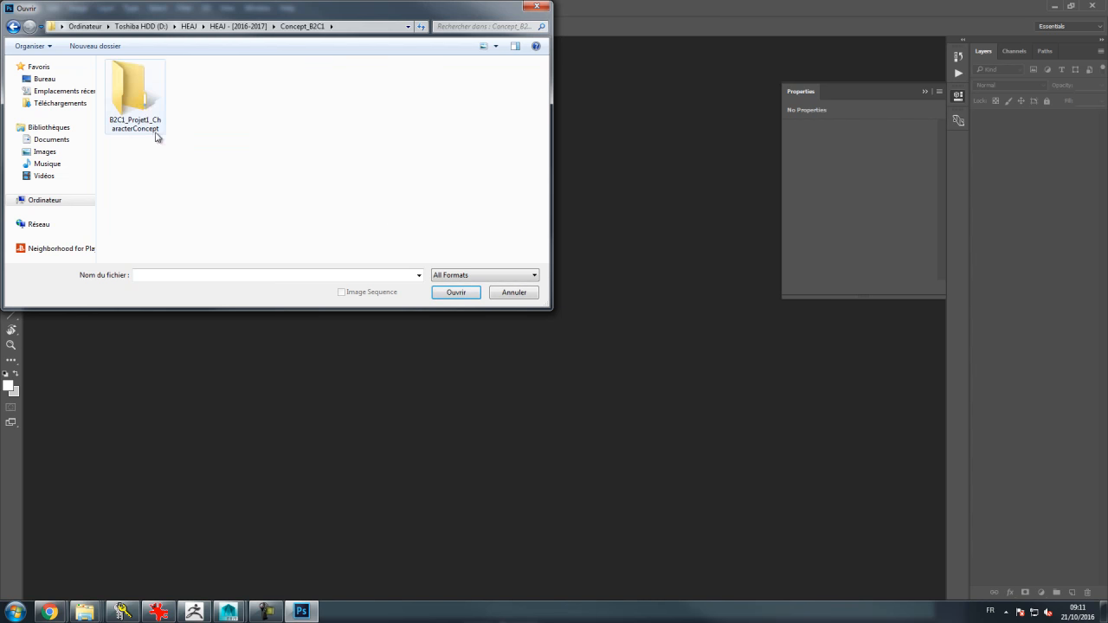
pyautogui.doubleClick(156, 136)
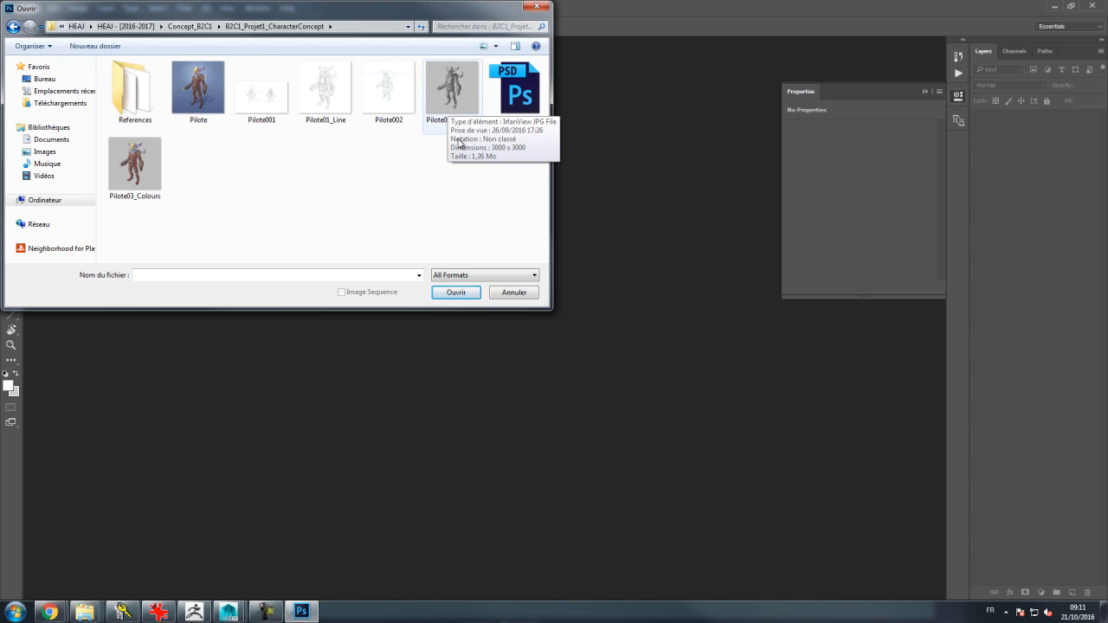
pyautogui.doubleClick(324, 91)
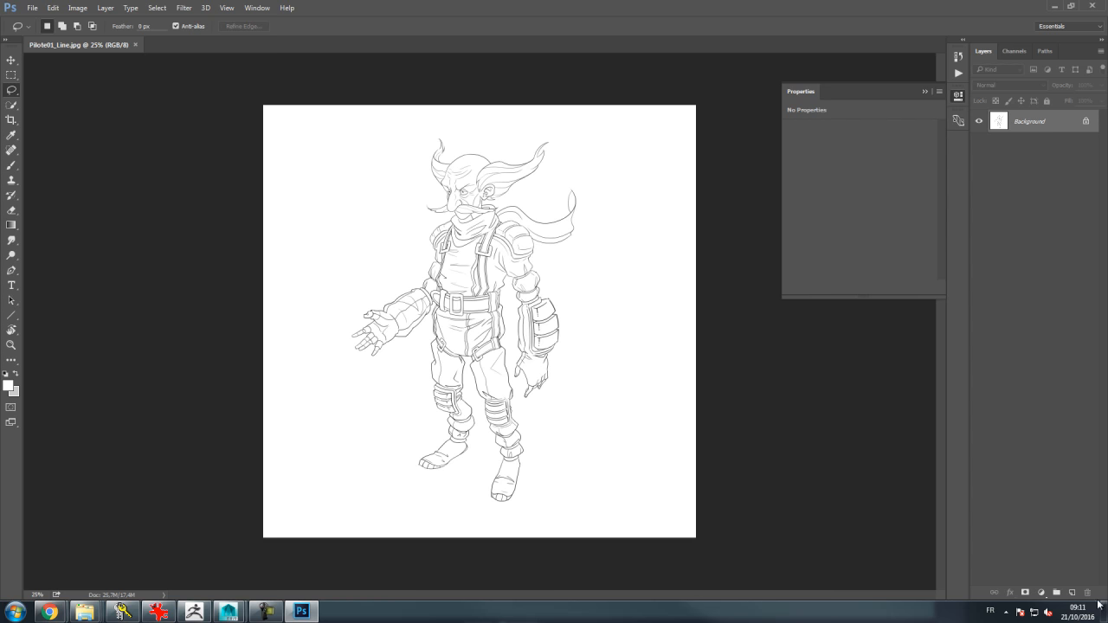
# Step: Add a new empty layer above the Background layer holding the pilot line drawing
pyautogui.click(1071, 592)
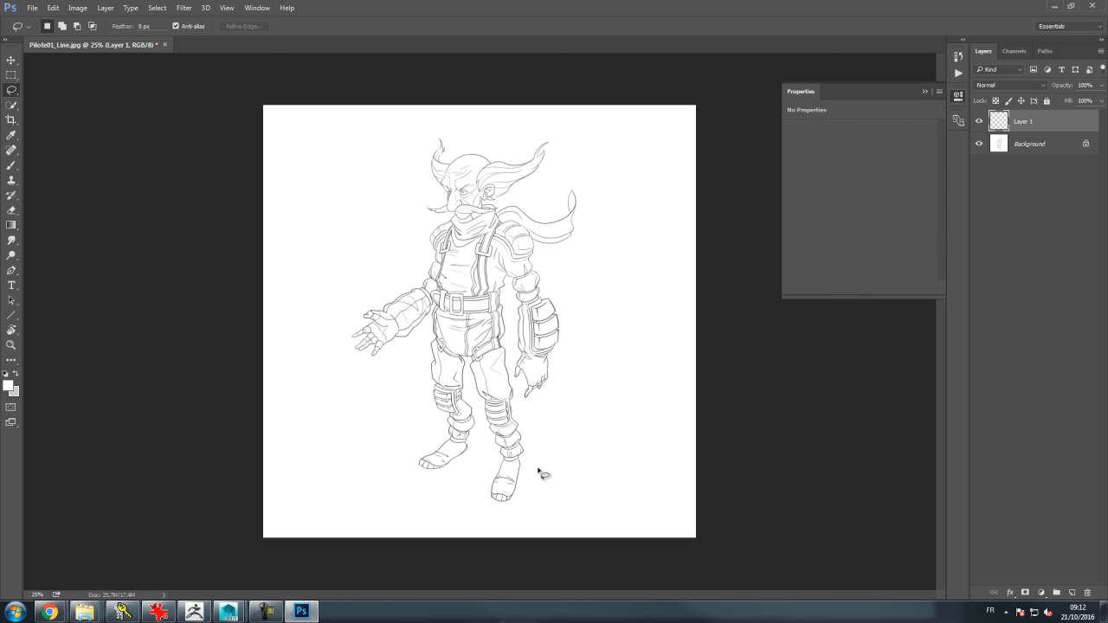
pyautogui.keyDown('alt'); pyautogui.scroll(1, 513, 411); pyautogui.keyUp('alt')
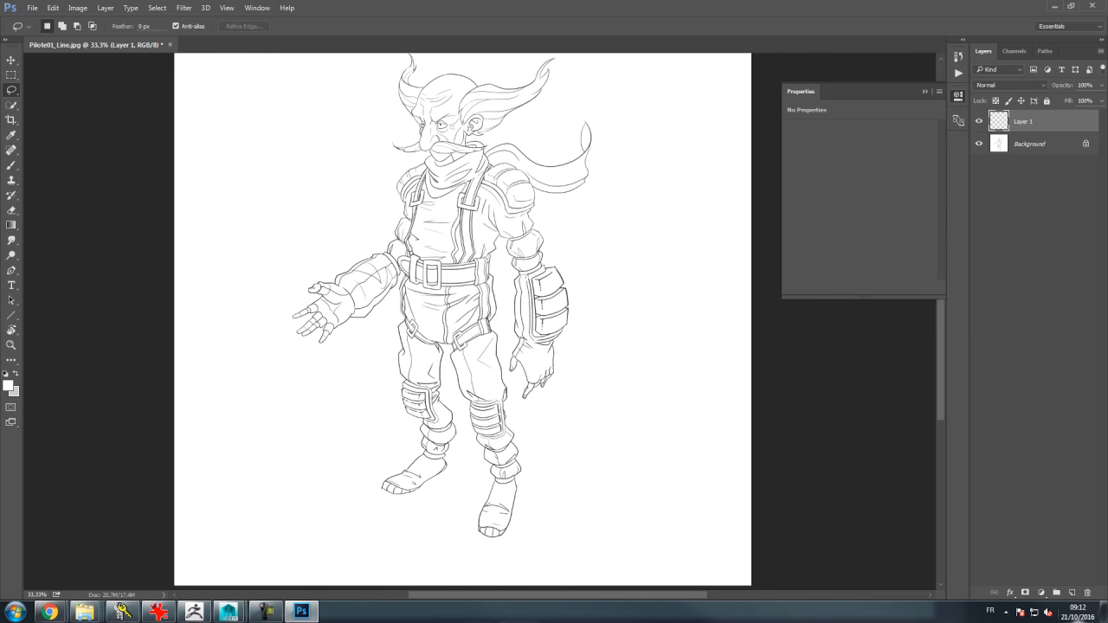
# Step: Create a layer group named Mult with Multiply blending and move Layer 1 into it
pyautogui.click(1056, 593)
pyautogui.doubleClick(1023, 117)
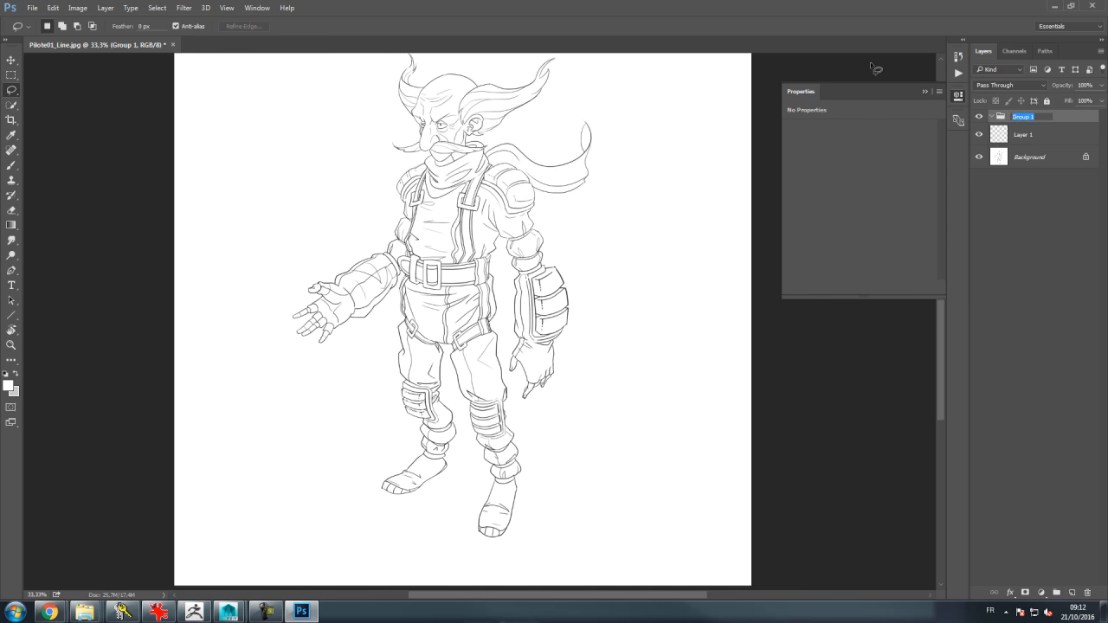
pyautogui.write('H')
pyautogui.press('Return')
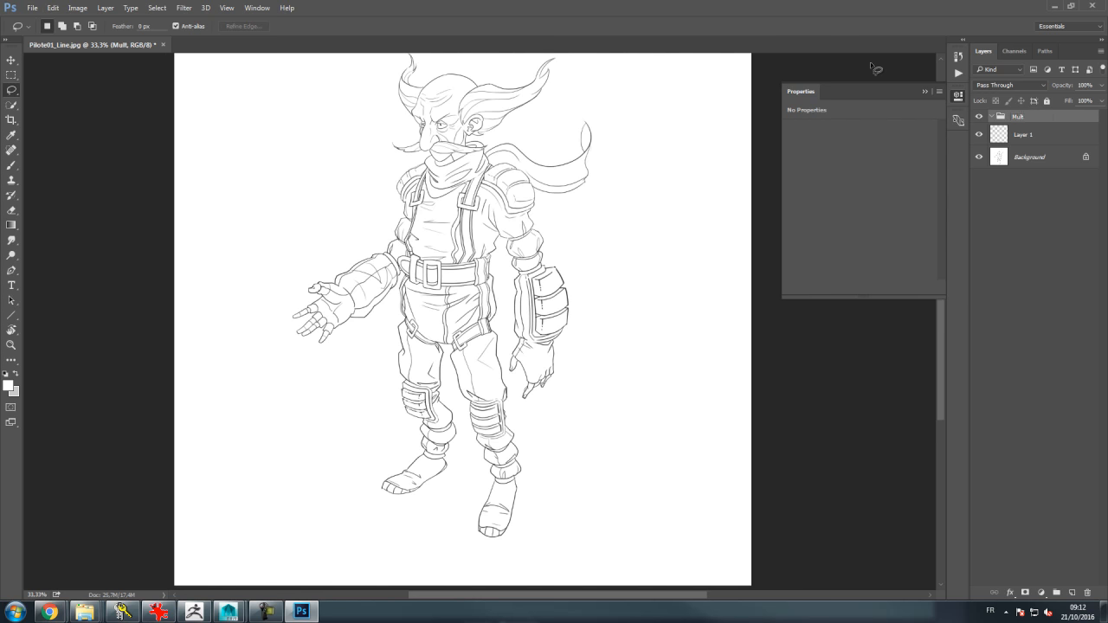
pyautogui.click(995, 83)
pyautogui.click(1024, 136)
pyautogui.moveTo(1024, 136); pyautogui.dragTo(1018, 119)
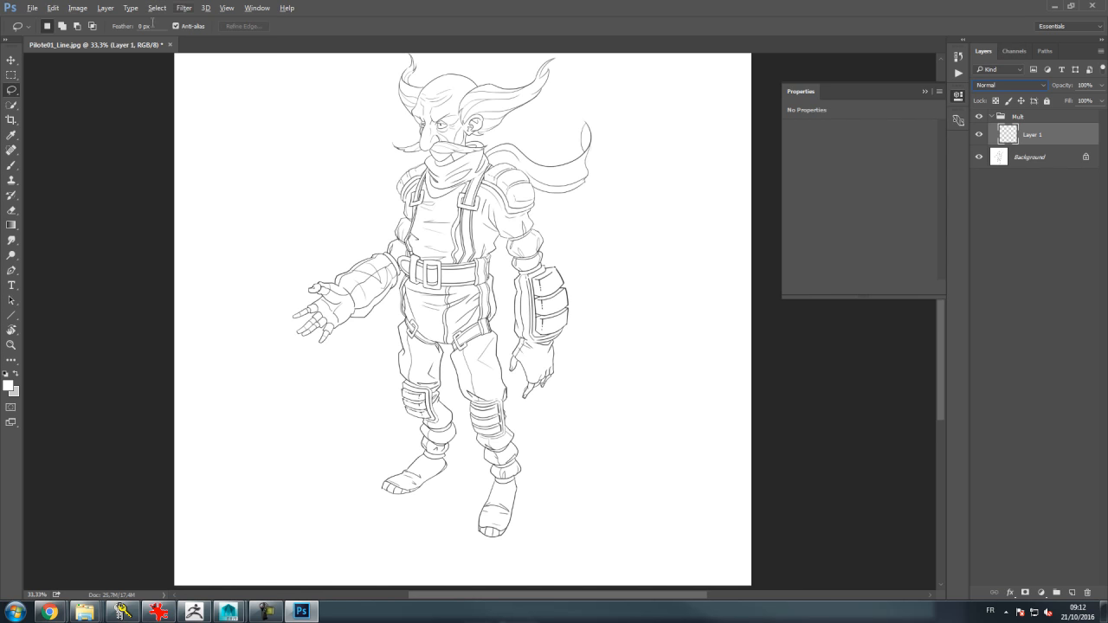
# Step: Show the colour swatches docked above the layers, collapse the floating Properties, and enlarge the swatch area to reveal all colours
pyautogui.click(253, 8)
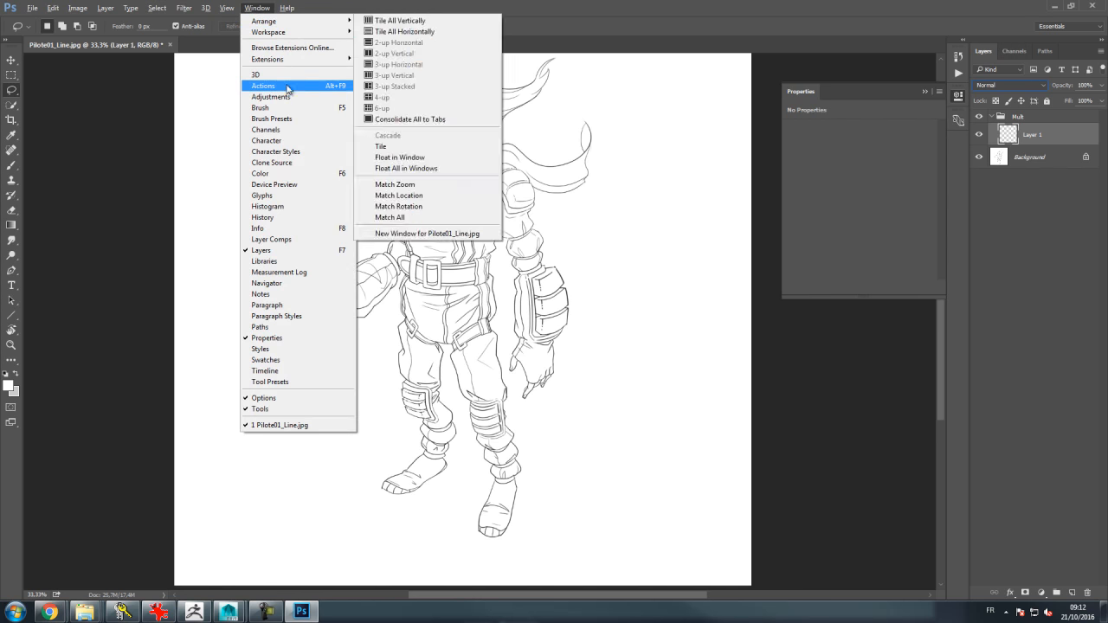
pyautogui.click(286, 360)
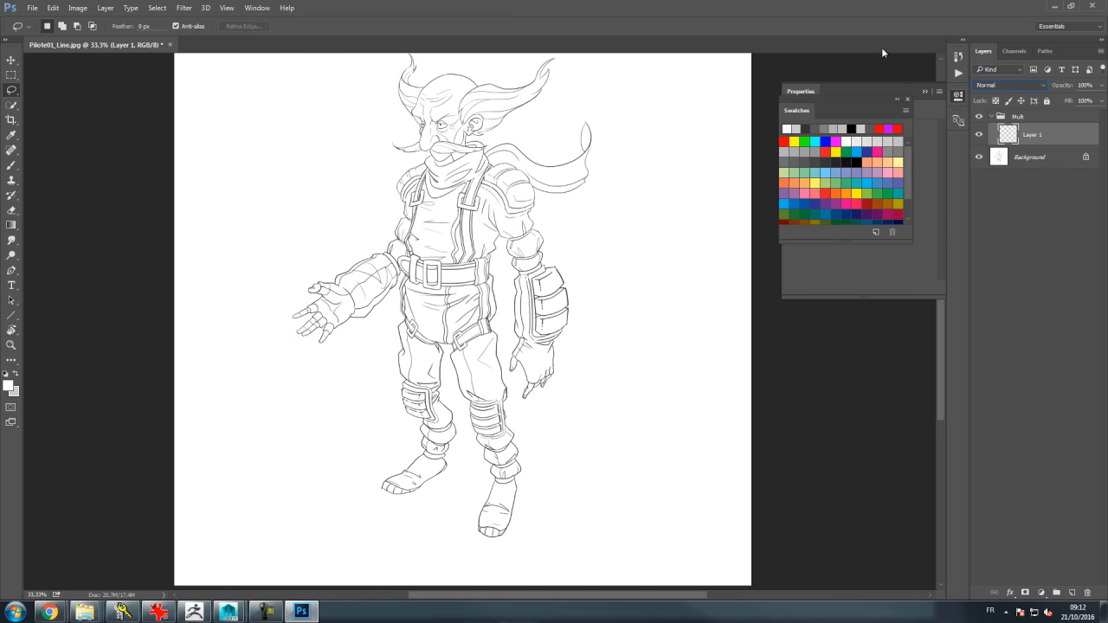
pyautogui.moveTo(803, 110); pyautogui.dragTo(1030, 40)
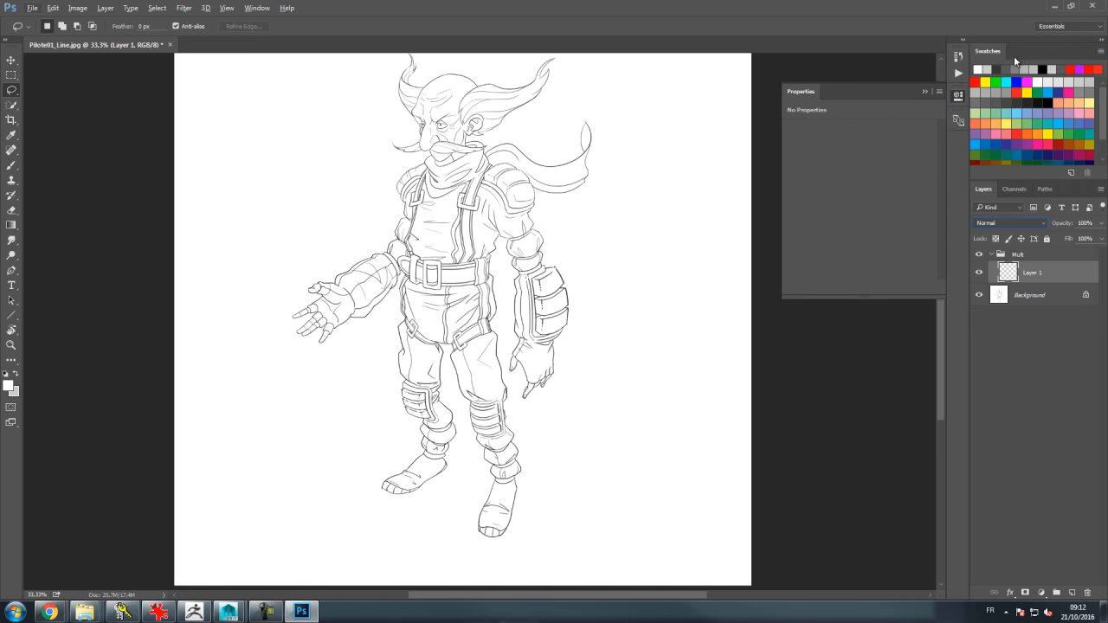
pyautogui.click(938, 85)
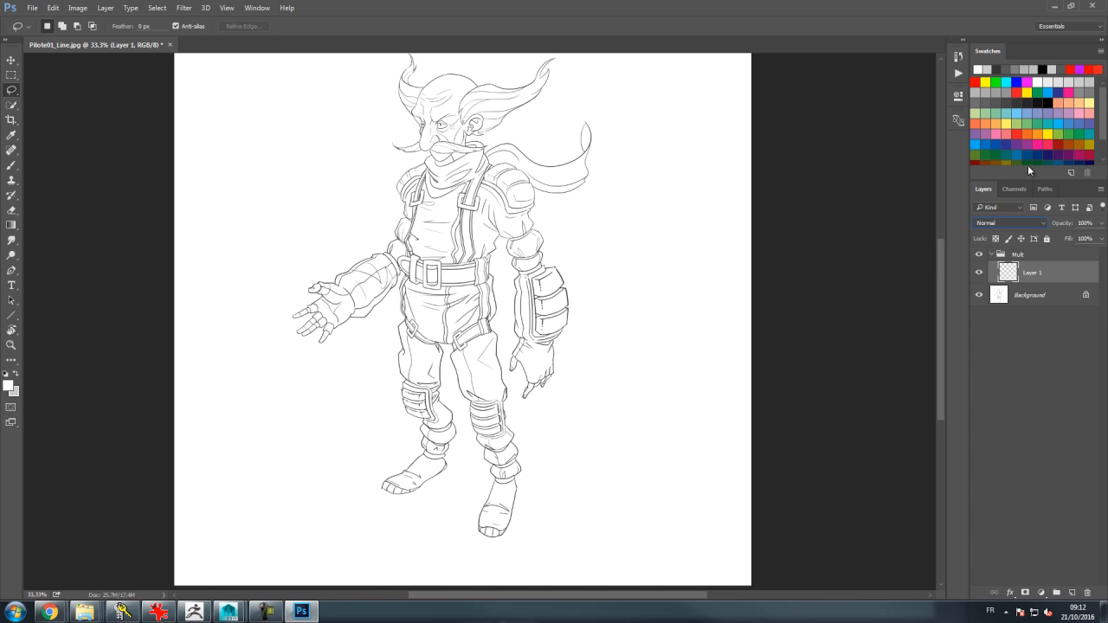
pyautogui.moveTo(1028, 181); pyautogui.dragTo(1028, 222)
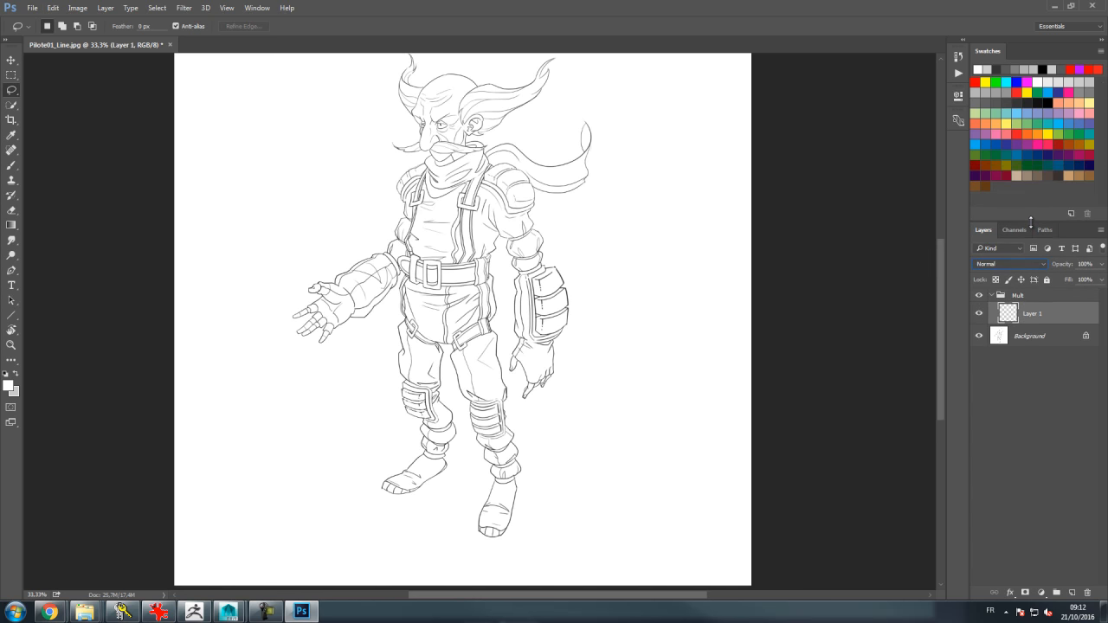
# Step: Lower the Mult group's opacity to 30% and make Layer 1 inside it active
pyautogui.click(1044, 297)
pyautogui.click(1101, 263)
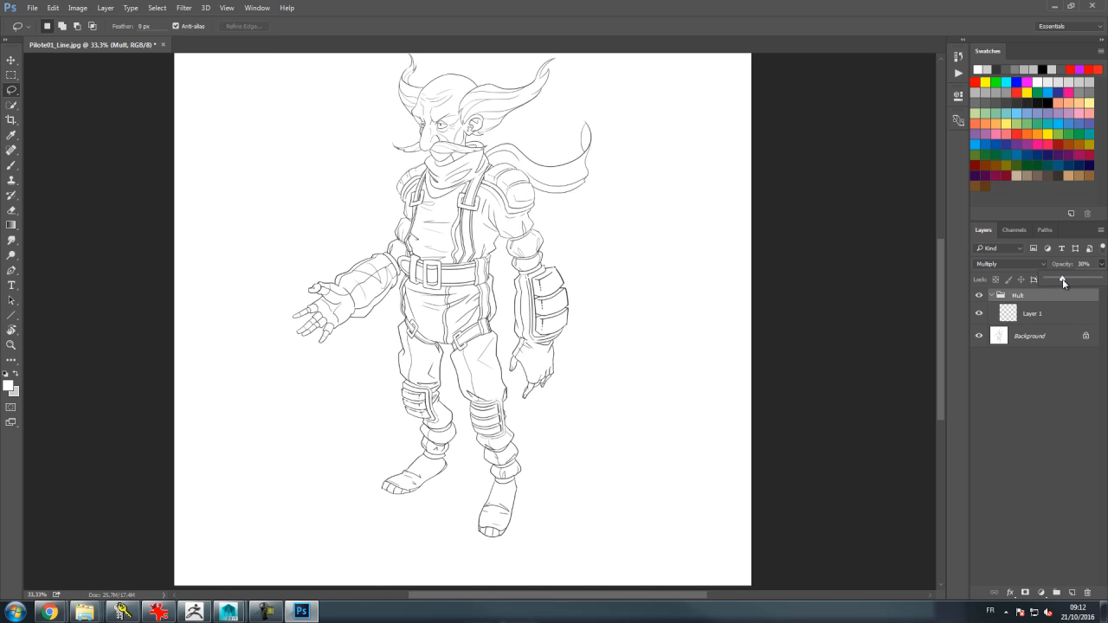
pyautogui.click(1026, 313)
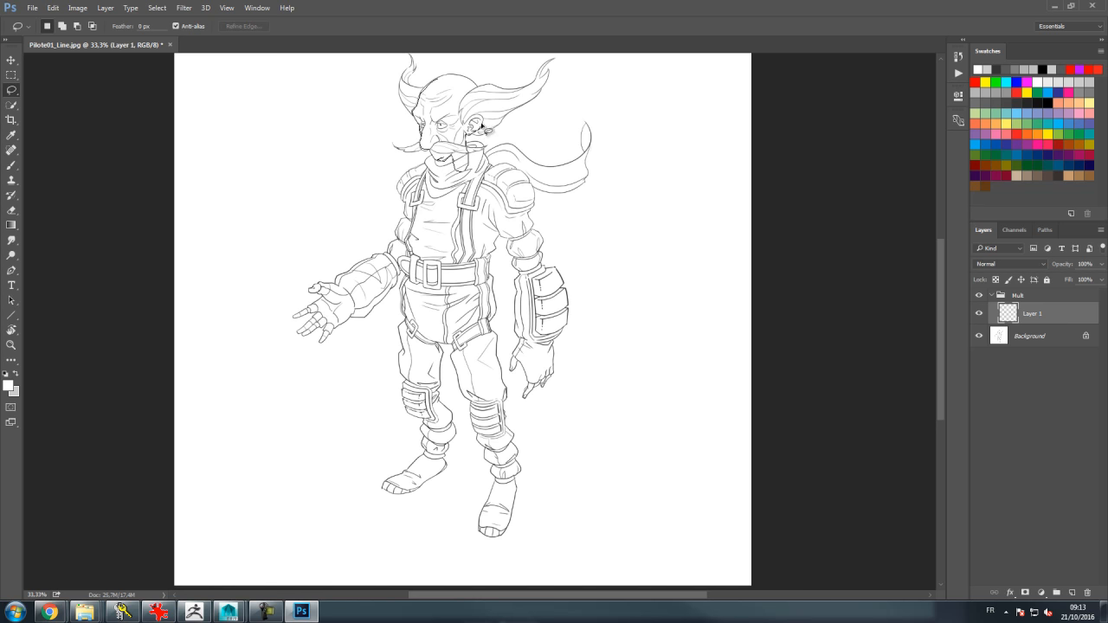
# Step: Lasso the pilot's head on Layer 1, fill it with blue, deselect, and touch up the face with a small brush
pyautogui.moveTo(468, 126)
pyautogui.mouseDown()
pyautogui.moveTo(481, 124)
pyautogui.moveTo(479, 87)
pyautogui.moveTo(440, 77)
pyautogui.moveTo(423, 94)
pyautogui.moveTo(418, 167)
pyautogui.mouseUp()
pyautogui.click(979, 145)
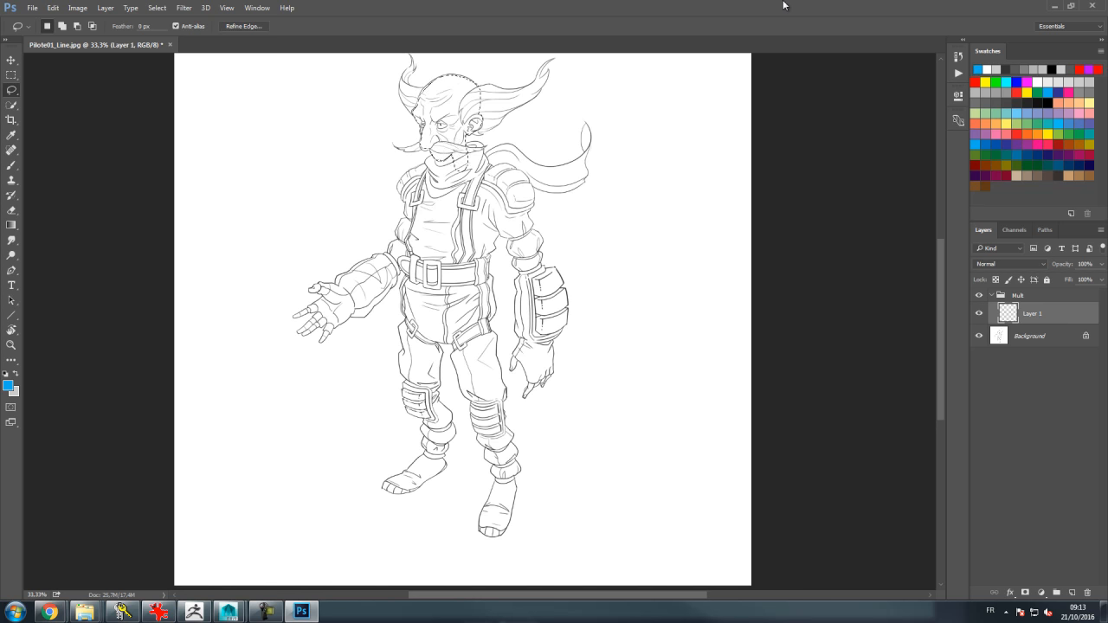
pyautogui.hotkey('alt', 'BackSpace')
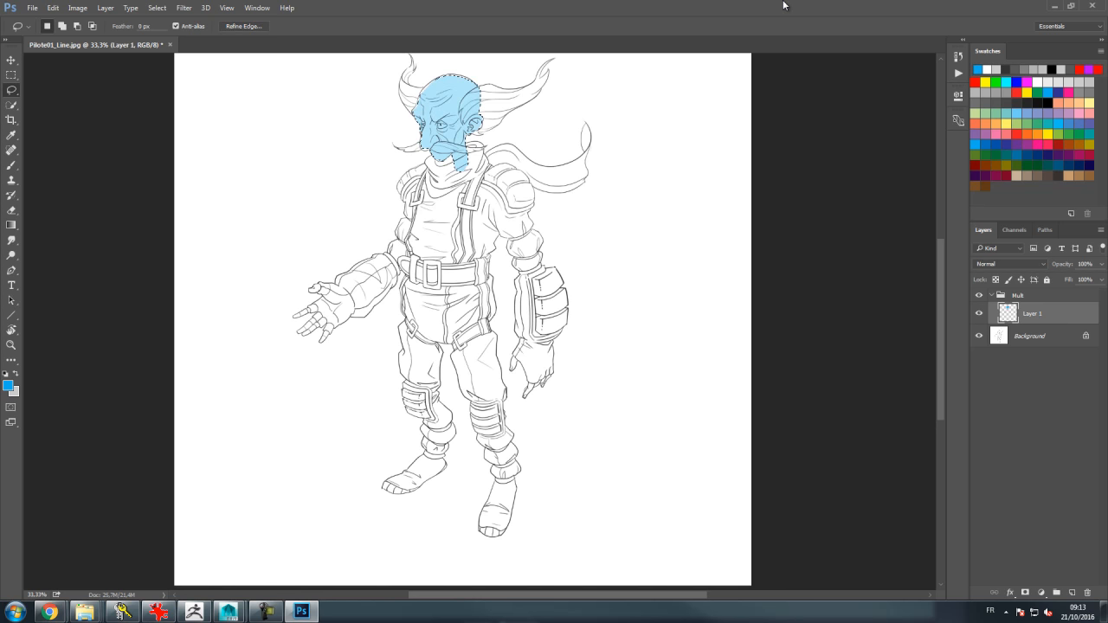
pyautogui.hotkey('ctrl', 'd')
pyautogui.press('b')
pyautogui.keyDown('alt'); pyautogui.moveTo(431, 141); pyautogui.dragTo(432, 144, button='right'); pyautogui.keyUp('alt')
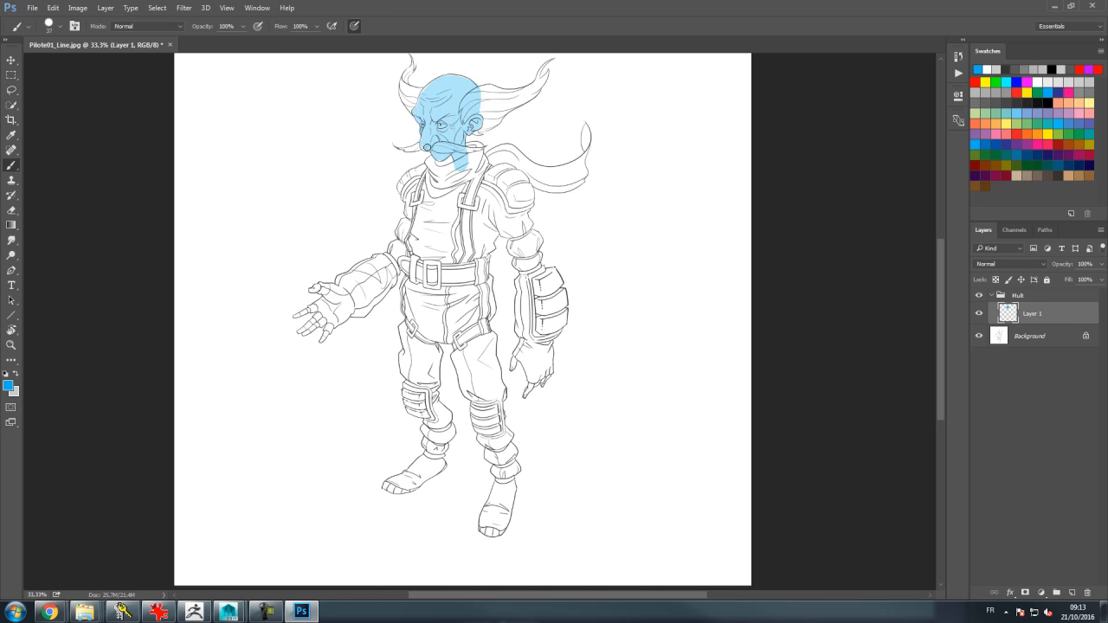
pyautogui.moveTo(457, 161)
pyautogui.mouseDown()
pyautogui.moveTo(460, 173)
pyautogui.moveTo(463, 151)
pyautogui.mouseUp()
# Step: Paint the scarf wrapped around the pilot's neck in pink with the Brush tool
pyautogui.click(1071, 91)
pyautogui.keyDown('alt'); pyautogui.scroll(1, 679, 170); pyautogui.keyUp('alt')
pyautogui.moveTo(433, 161); pyautogui.dragTo(428, 158)
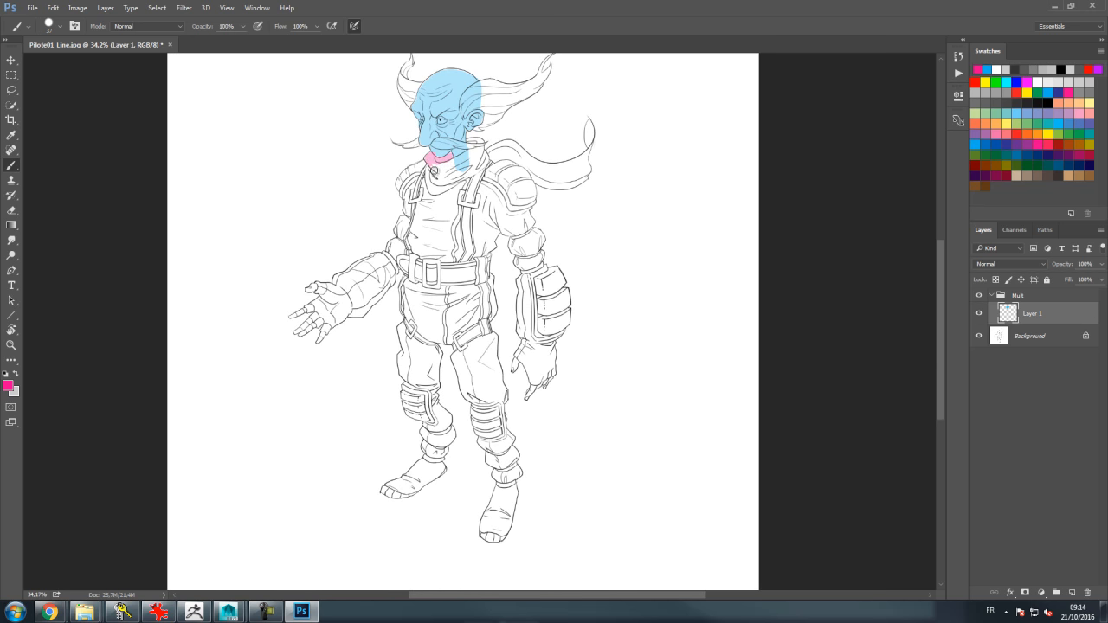
pyautogui.moveTo(437, 195); pyautogui.dragTo(457, 187)
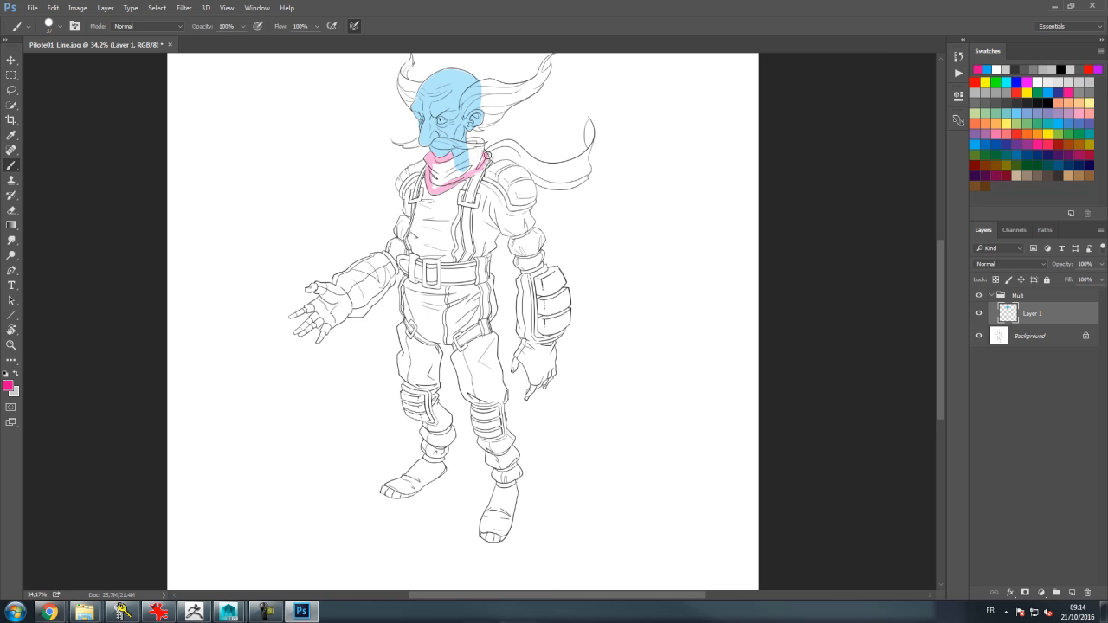
pyautogui.moveTo(474, 148); pyautogui.dragTo(480, 156)
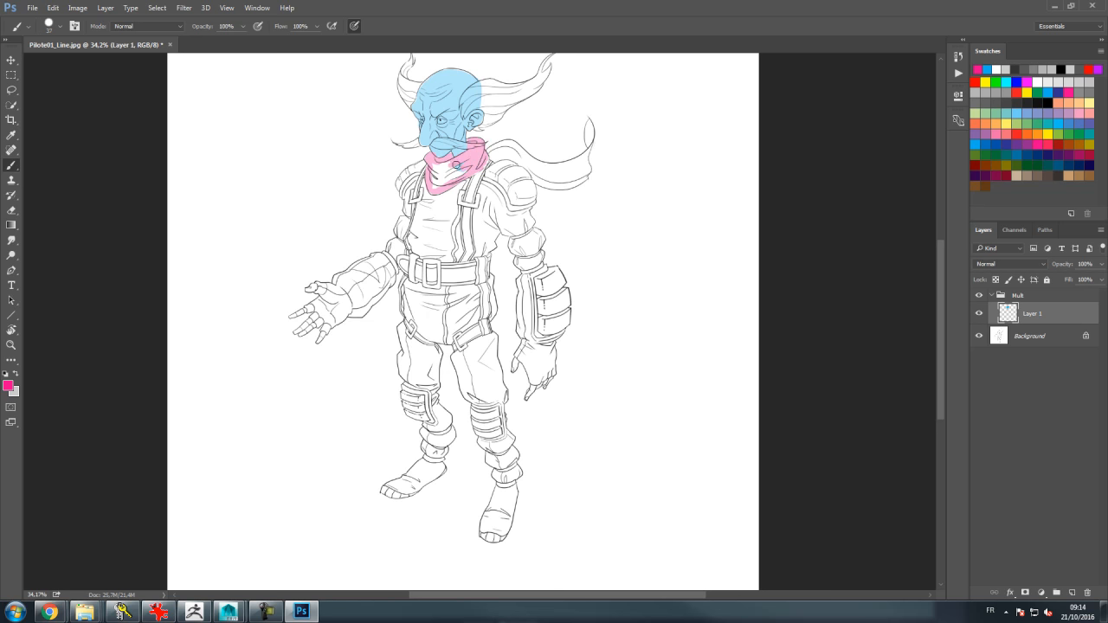
pyautogui.moveTo(452, 168)
pyautogui.mouseDown()
pyautogui.moveTo(442, 177)
pyautogui.moveTo(451, 186)
pyautogui.moveTo(479, 170)
pyautogui.mouseUp()
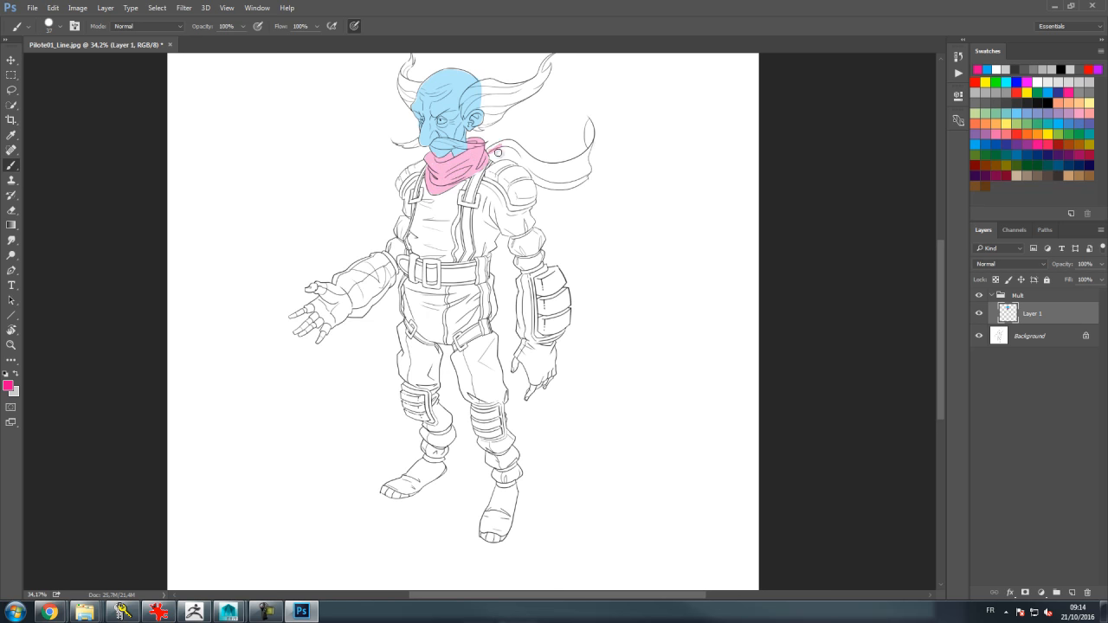
# Step: Paint the scarf's long trailing end pink, from behind the shoulder to its curled tip
pyautogui.moveTo(561, 169)
pyautogui.mouseDown()
pyautogui.moveTo(585, 161)
pyautogui.moveTo(591, 133)
pyautogui.moveTo(589, 144)
pyautogui.mouseUp()
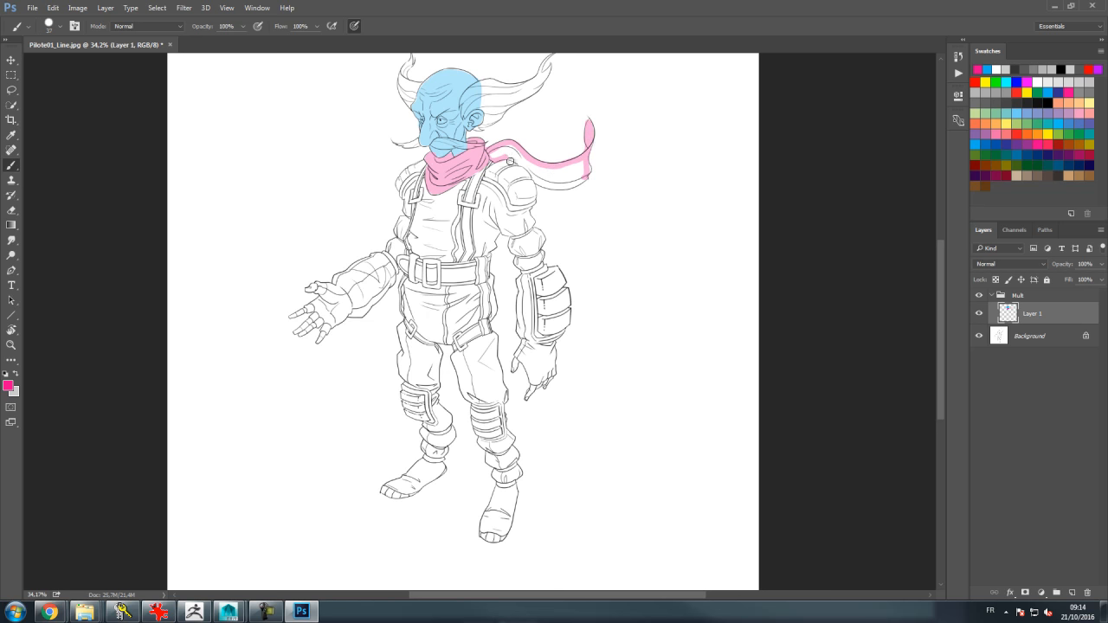
pyautogui.moveTo(525, 168)
pyautogui.mouseDown()
pyautogui.moveTo(568, 190)
pyautogui.moveTo(565, 167)
pyautogui.mouseUp()
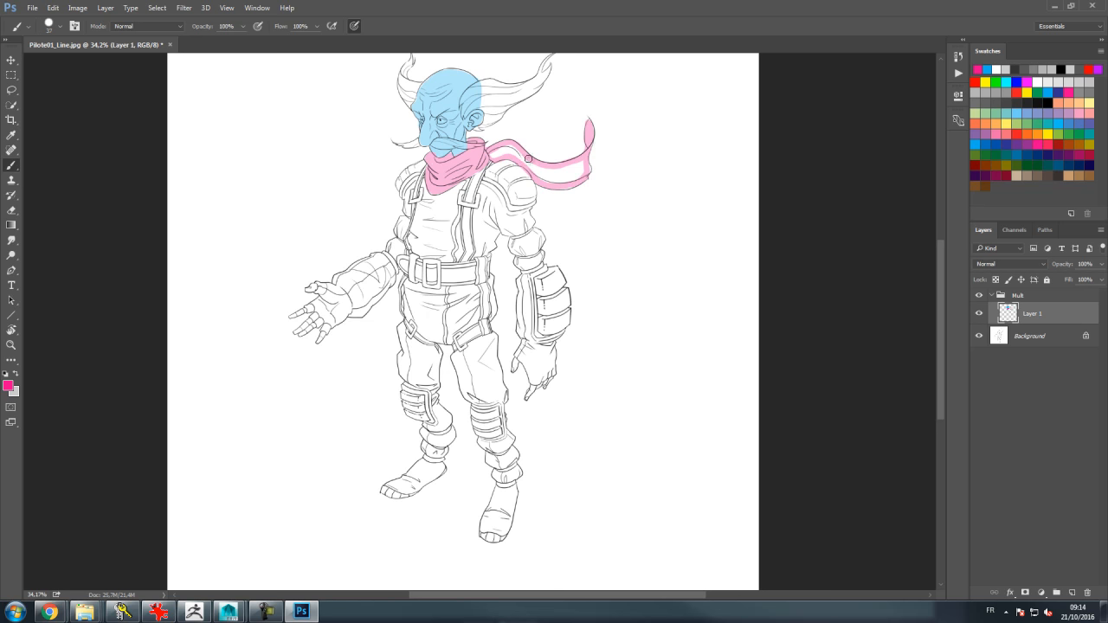
pyautogui.moveTo(499, 156)
pyautogui.mouseDown()
pyautogui.moveTo(513, 152)
pyautogui.moveTo(558, 179)
pyautogui.moveTo(589, 166)
pyautogui.moveTo(585, 187)
pyautogui.mouseUp()
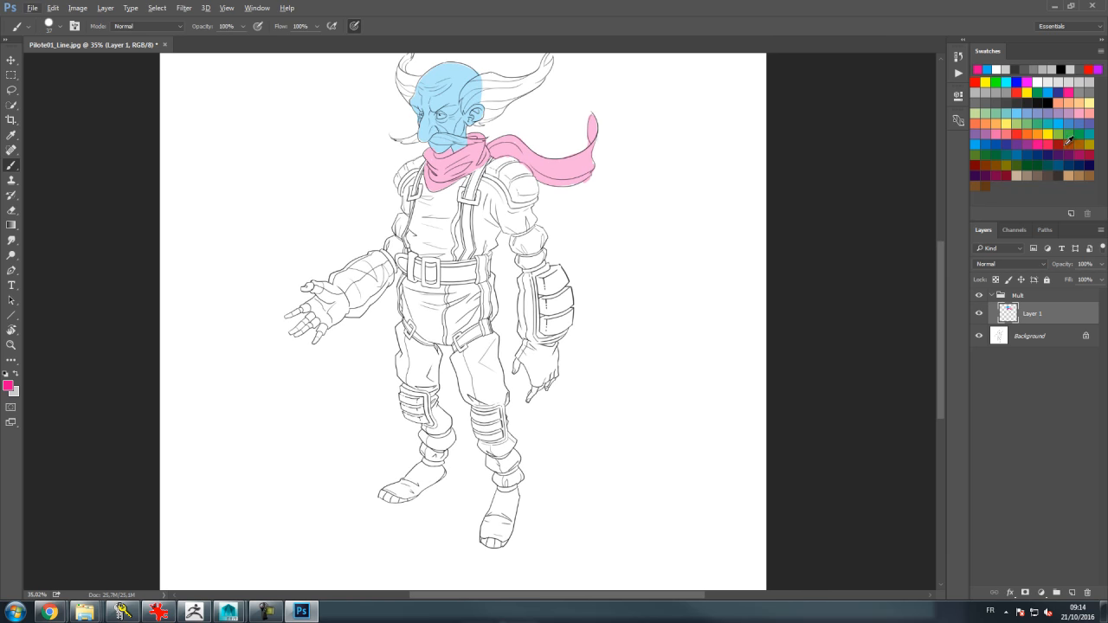
# Step: Paint the outstretched arm's sleeve up to the shoulder strap and the collar edge under the scarf in dark blue
pyautogui.keyDown('alt'); pyautogui.scroll(1, 1068, 145); pyautogui.keyUp('alt')
pyautogui.moveTo(665, 182); pyautogui.dragTo(662, 215)
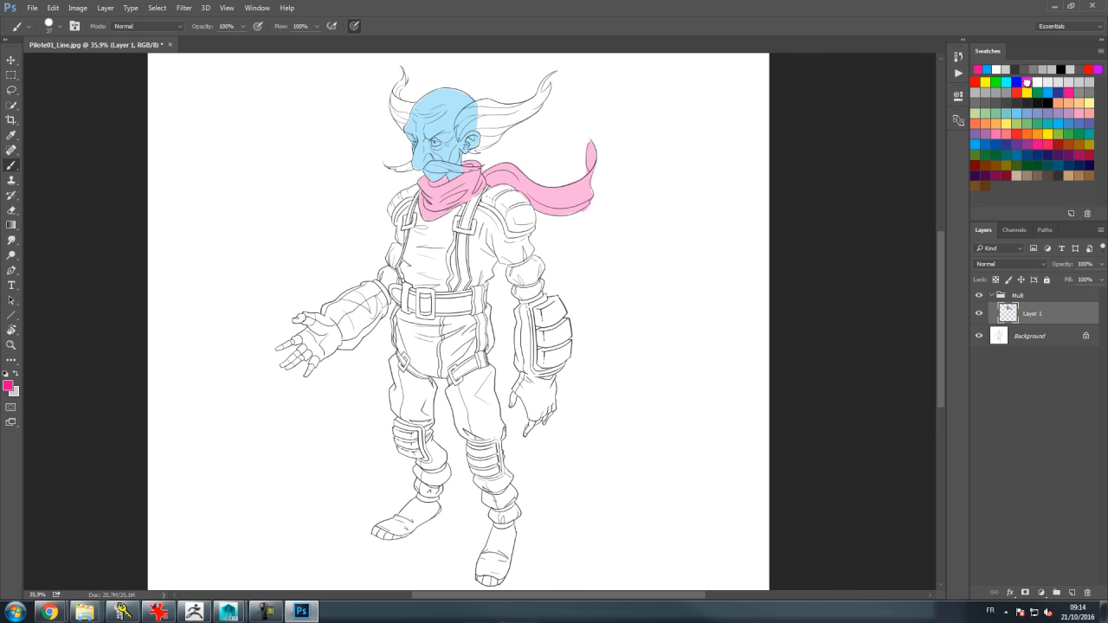
pyautogui.click(1026, 81)
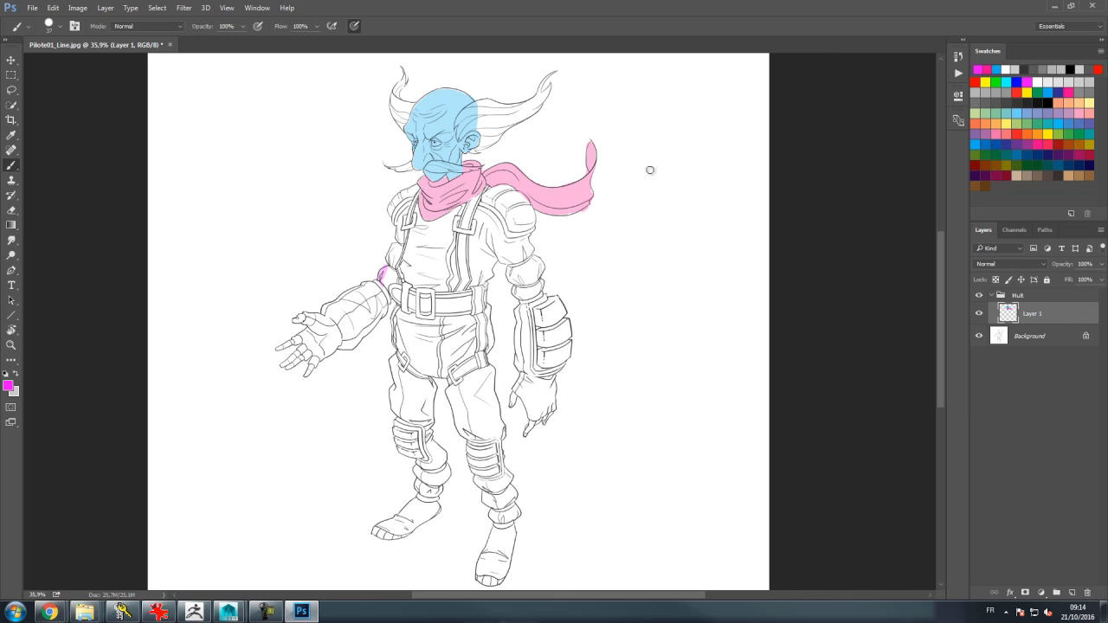
pyautogui.click(1046, 154)
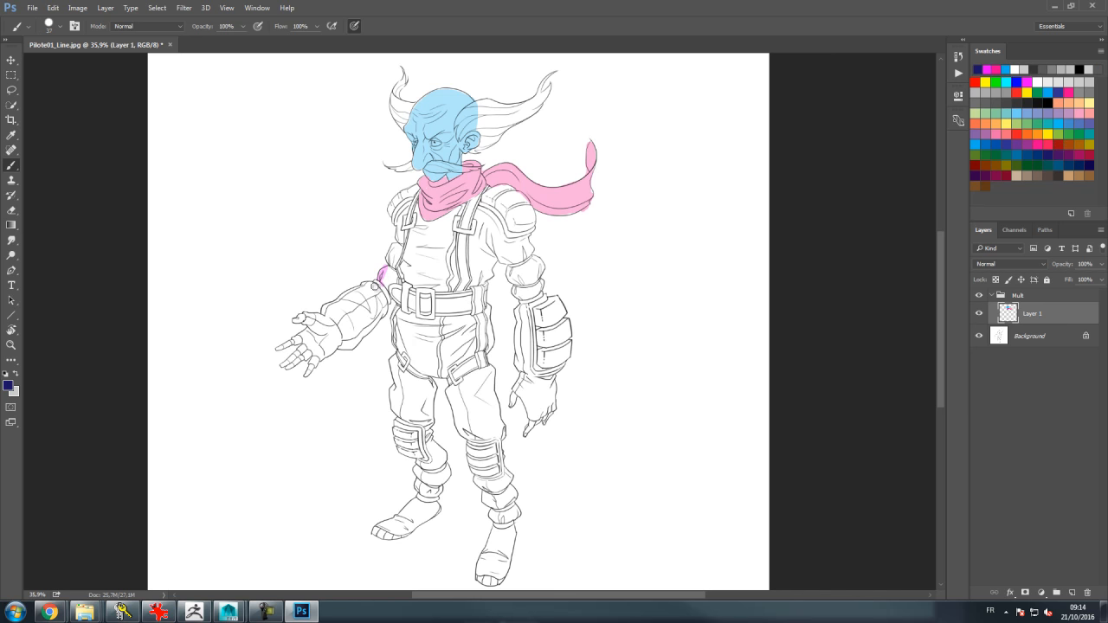
pyautogui.moveTo(381, 275)
pyautogui.mouseDown()
pyautogui.moveTo(381, 284)
pyautogui.moveTo(394, 249)
pyautogui.mouseUp()
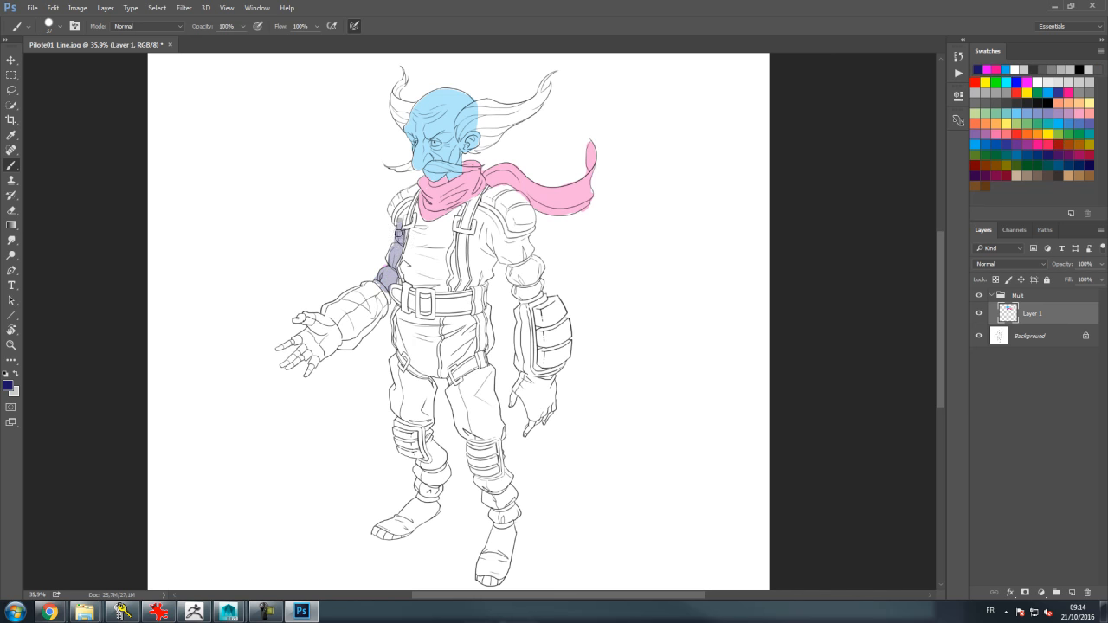
pyautogui.moveTo(410, 208); pyautogui.dragTo(408, 204)
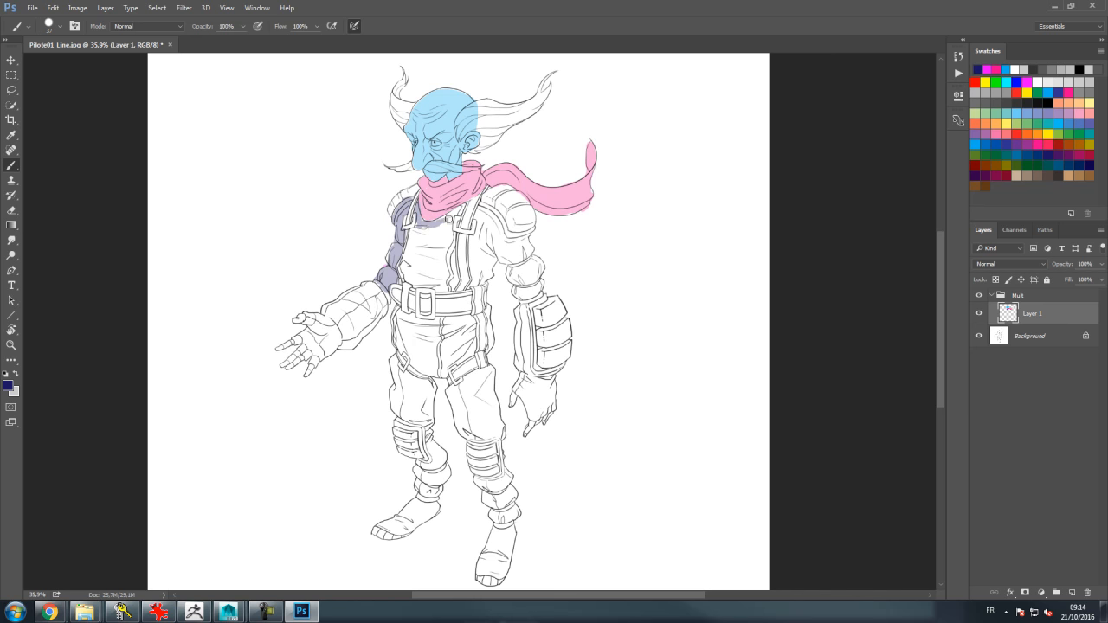
# Step: Lasso the torso, shoulder pads and hanging arm's sleeve and fill them with the same dark blue
pyautogui.press('l')
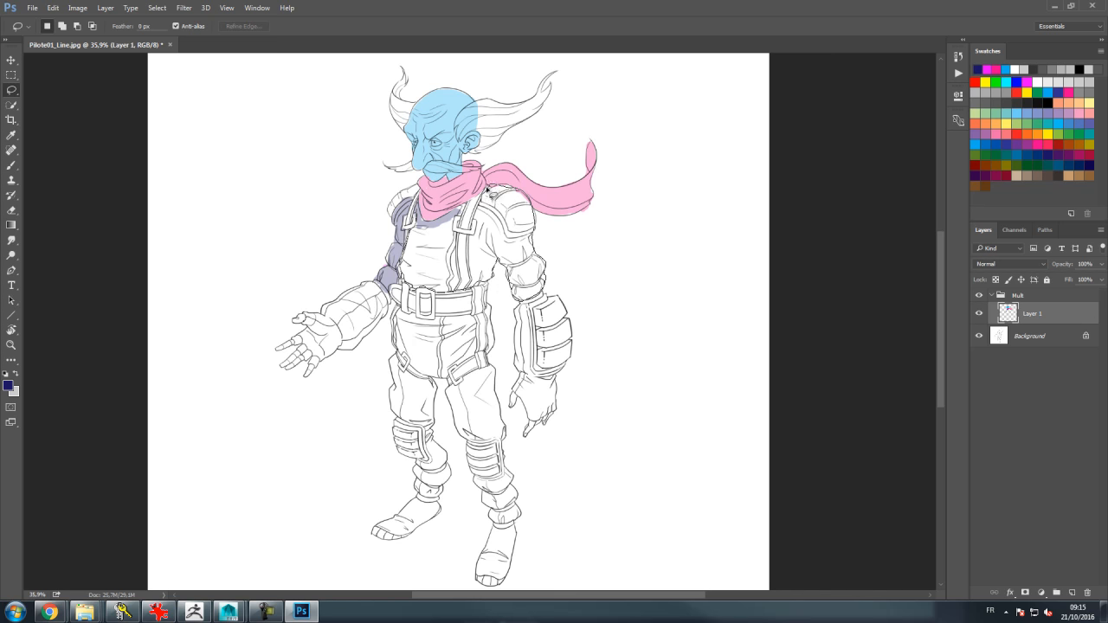
pyautogui.moveTo(421, 192)
pyautogui.mouseDown()
pyautogui.moveTo(400, 206)
pyautogui.moveTo(399, 229)
pyautogui.mouseUp()
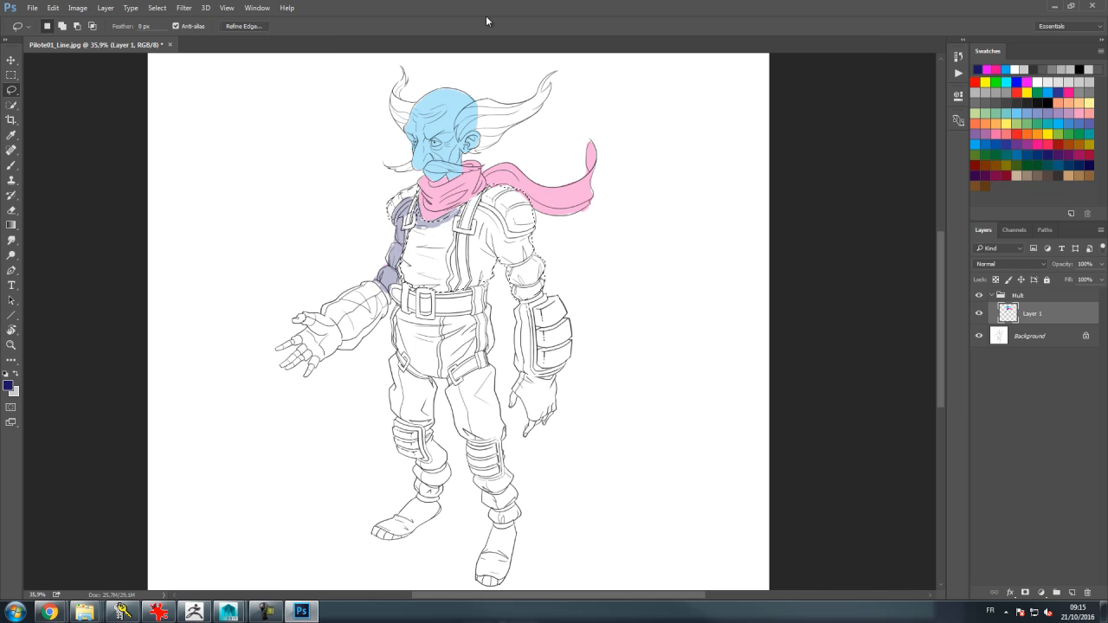
pyautogui.hotkey('alt', 'BackSpace')
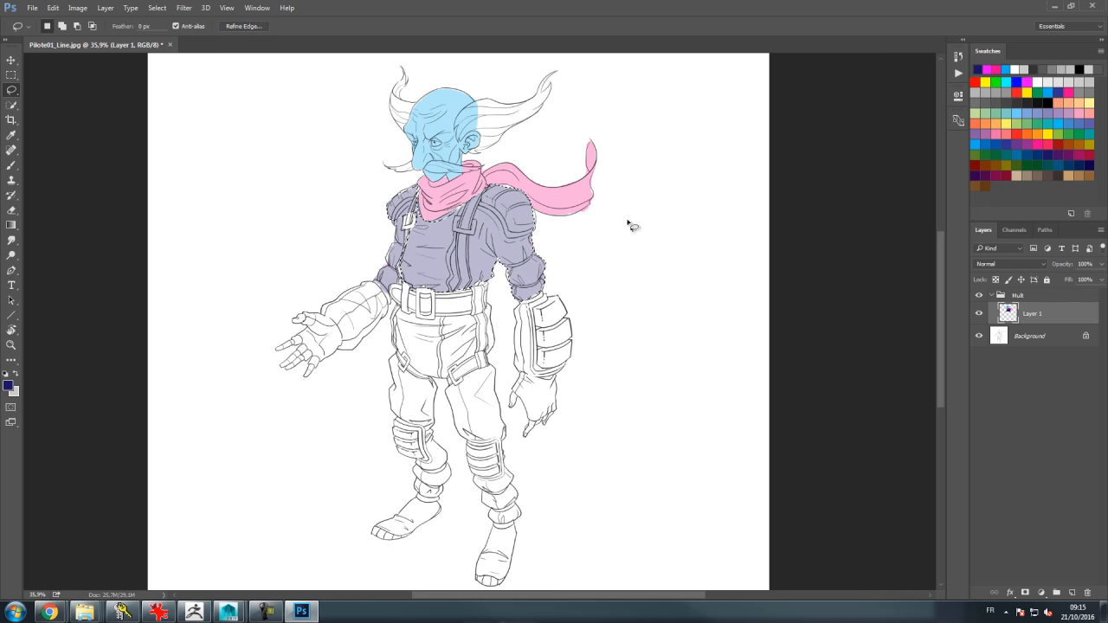
# Step: Add a new layer in the Mult group and fill both lassoed gauntlets, down to the gloved hands, with orange
pyautogui.keyDown('alt'); pyautogui.scroll(3, 1039, 123); pyautogui.keyUp('alt')
pyautogui.click(1034, 135)
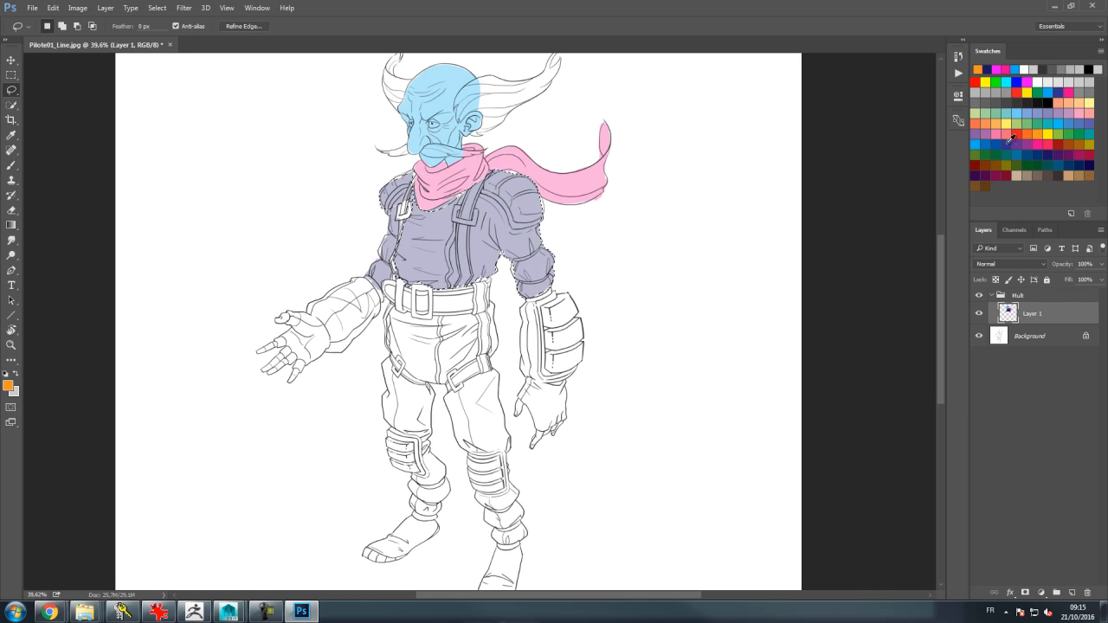
pyautogui.moveTo(381, 288); pyautogui.dragTo(370, 279)
pyautogui.click(1071, 593)
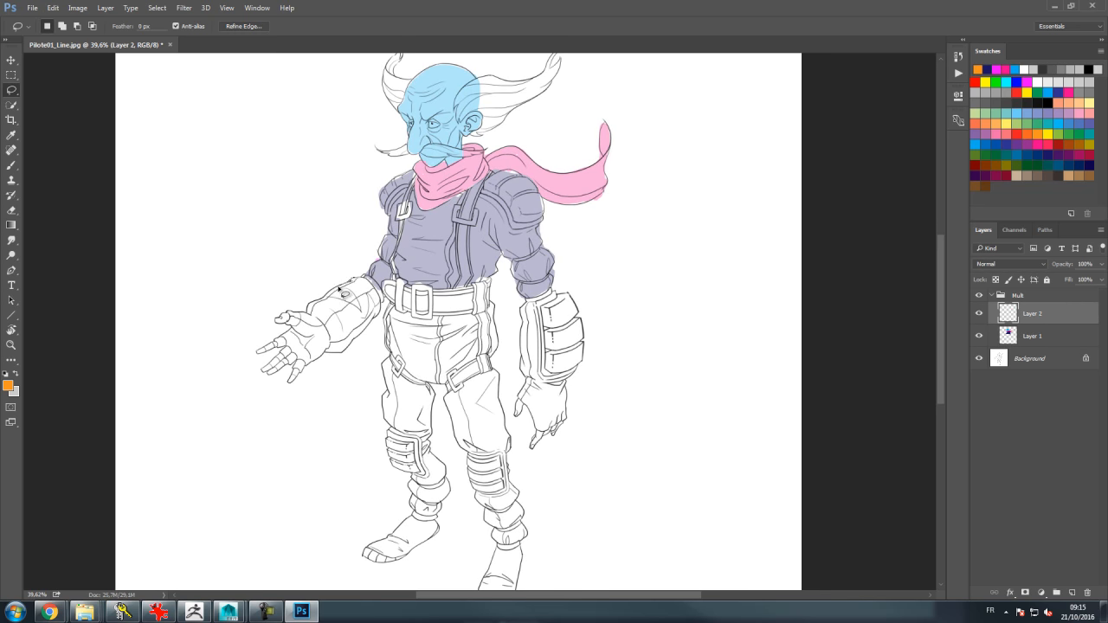
pyautogui.moveTo(318, 302)
pyautogui.mouseDown()
pyautogui.moveTo(290, 314)
pyautogui.moveTo(276, 343)
pyautogui.moveTo(313, 367)
pyautogui.moveTo(349, 349)
pyautogui.moveTo(387, 303)
pyautogui.moveTo(383, 252)
pyautogui.mouseUp()
pyautogui.hotkey('alt', 'BackSpace')
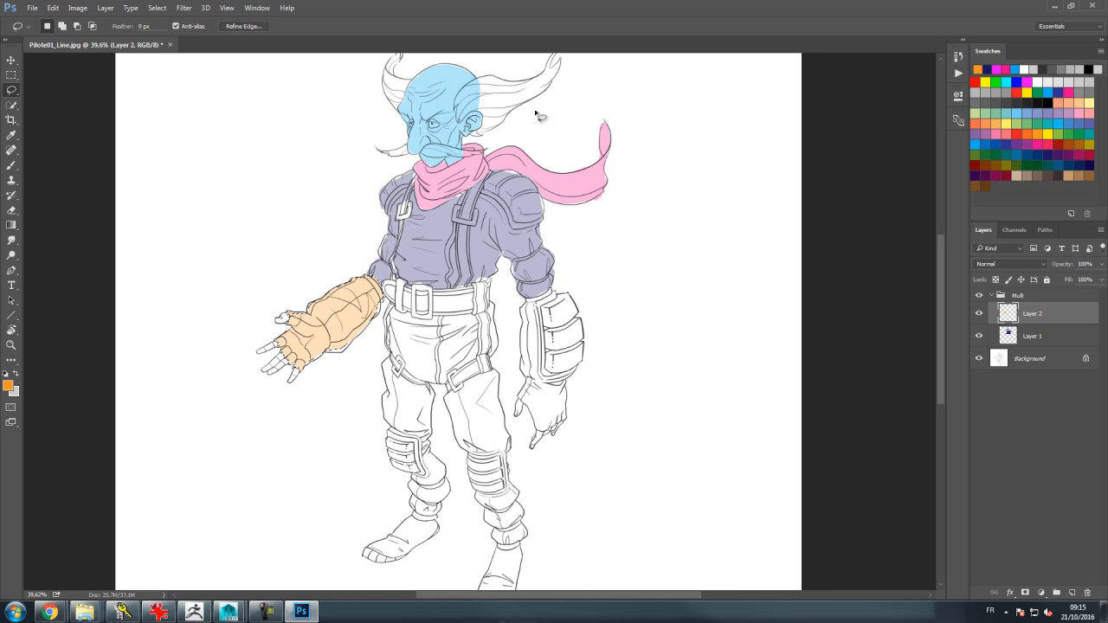
pyautogui.moveTo(532, 299)
pyautogui.mouseDown()
pyautogui.moveTo(525, 406)
pyautogui.moveTo(557, 438)
pyautogui.moveTo(572, 423)
pyautogui.moveTo(589, 343)
pyautogui.moveTo(573, 298)
pyautogui.moveTo(547, 286)
pyautogui.mouseUp()
pyautogui.hotkey('alt', 'BackSpace')
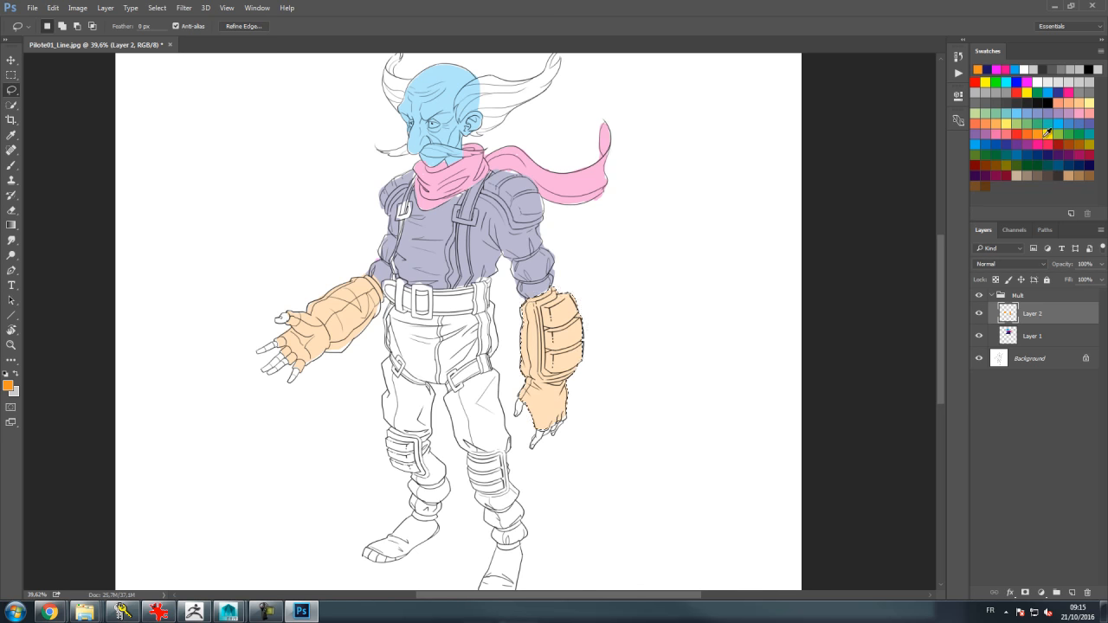
# Step: Lasso the belt and fill it with red on another new layer
pyautogui.click(1017, 133)
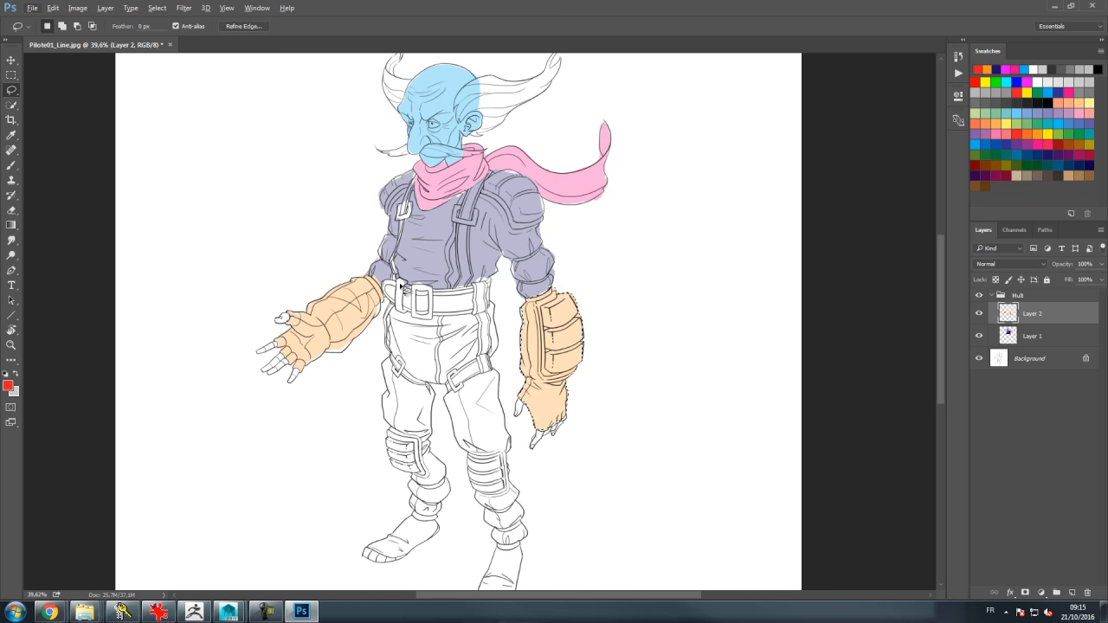
pyautogui.click(397, 281)
pyautogui.moveTo(395, 278)
pyautogui.mouseDown()
pyautogui.moveTo(383, 285)
pyautogui.moveTo(397, 308)
pyautogui.moveTo(493, 313)
pyautogui.moveTo(493, 284)
pyautogui.moveTo(454, 293)
pyautogui.moveTo(398, 281)
pyautogui.mouseUp()
pyautogui.click(1071, 593)
pyautogui.hotkey('alt', 'BackSpace')
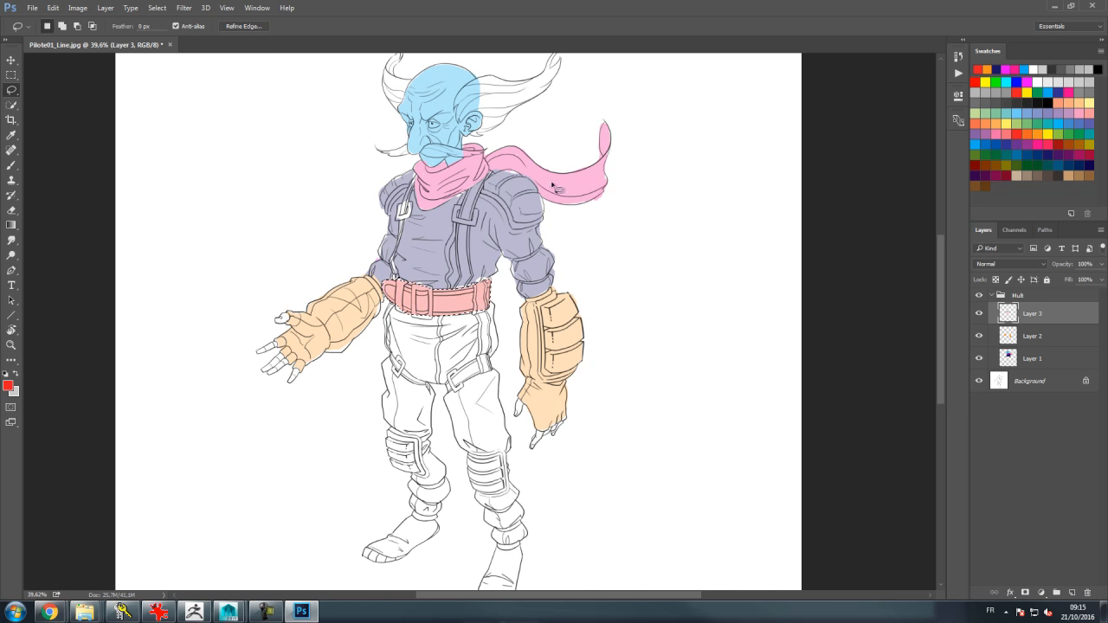
# Step: Lasso both trouser legs from the belt down to the ankle cuffs and fill them with green on Layer 3
pyautogui.click(1029, 165)
pyautogui.scroll(2, 1029, 165)
pyautogui.moveTo(431, 305); pyautogui.dragTo(420, 212)
pyautogui.hotkey('ctrl', 'd')
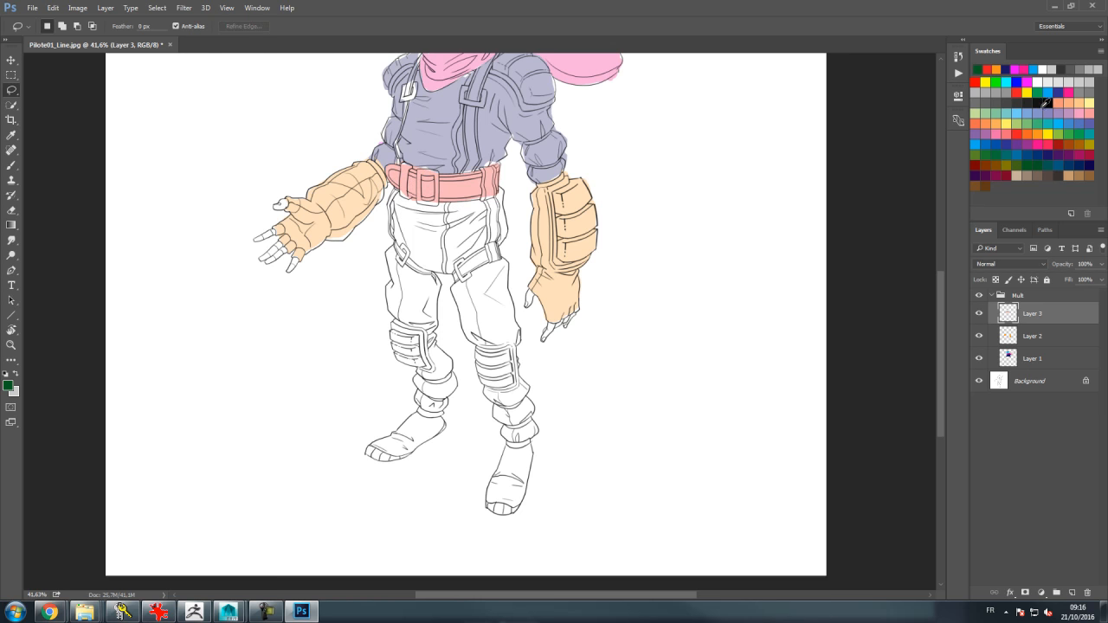
pyautogui.click(1073, 132)
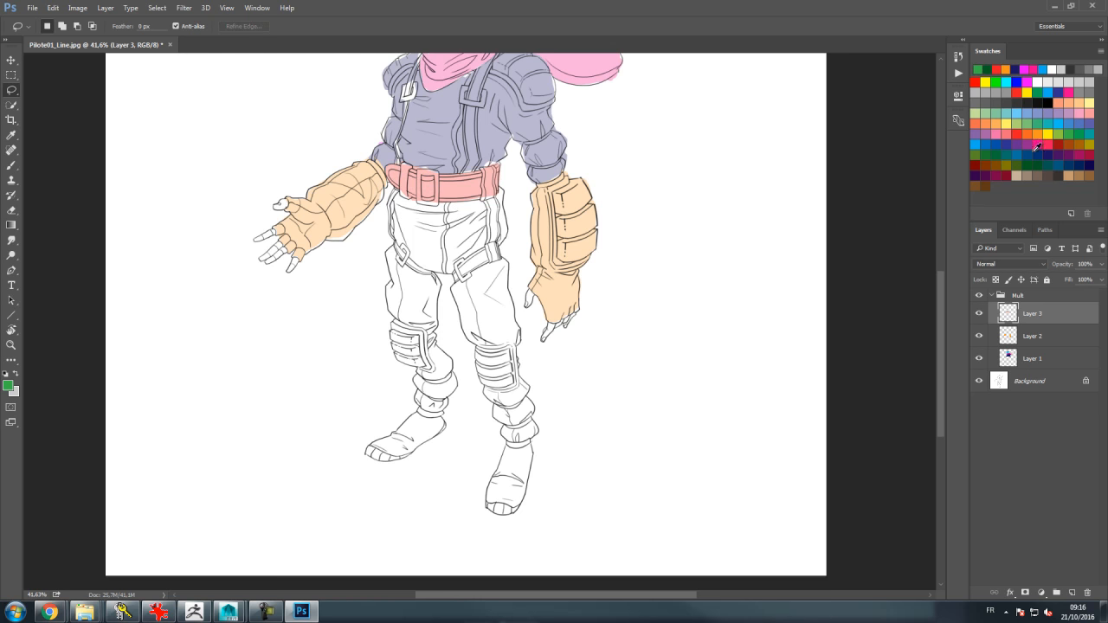
pyautogui.moveTo(387, 224)
pyautogui.mouseDown()
pyautogui.moveTo(397, 245)
pyautogui.moveTo(387, 293)
pyautogui.moveTo(414, 406)
pyautogui.moveTo(433, 431)
pyautogui.moveTo(455, 413)
pyautogui.moveTo(461, 389)
pyautogui.moveTo(441, 331)
pyautogui.moveTo(454, 275)
pyautogui.moveTo(505, 442)
pyautogui.moveTo(534, 445)
pyautogui.moveTo(502, 222)
pyautogui.moveTo(492, 202)
pyautogui.moveTo(398, 194)
pyautogui.mouseUp()
pyautogui.hotkey('alt', 'BackSpace')
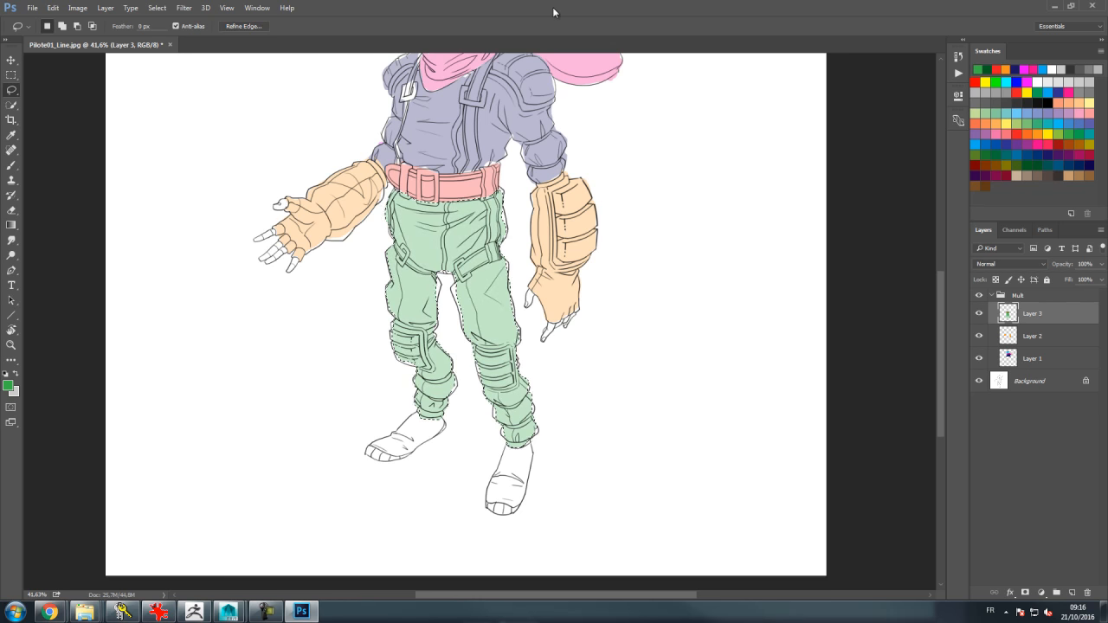
pyautogui.hotkey('ctrl', 'd')
# Step: Lasso each foot below the trouser cuffs and fill both with blue on the same layer
pyautogui.click(985, 144)
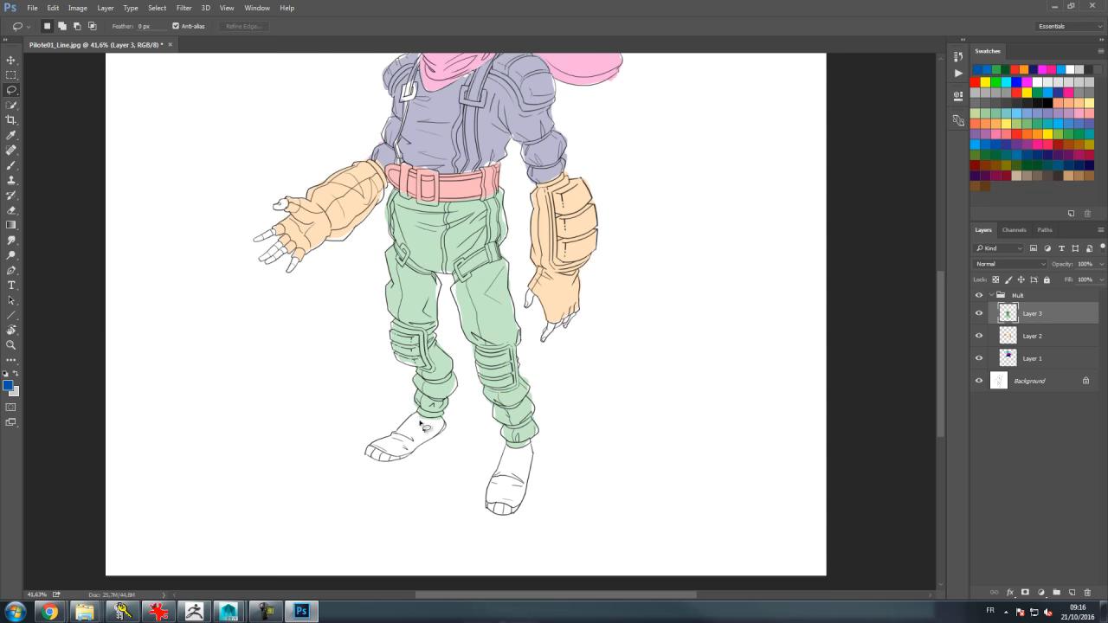
pyautogui.moveTo(396, 442)
pyautogui.mouseDown()
pyautogui.moveTo(368, 451)
pyautogui.moveTo(392, 466)
pyautogui.moveTo(427, 452)
pyautogui.moveTo(445, 420)
pyautogui.mouseUp()
pyautogui.hotkey('alt', 'BackSpace')
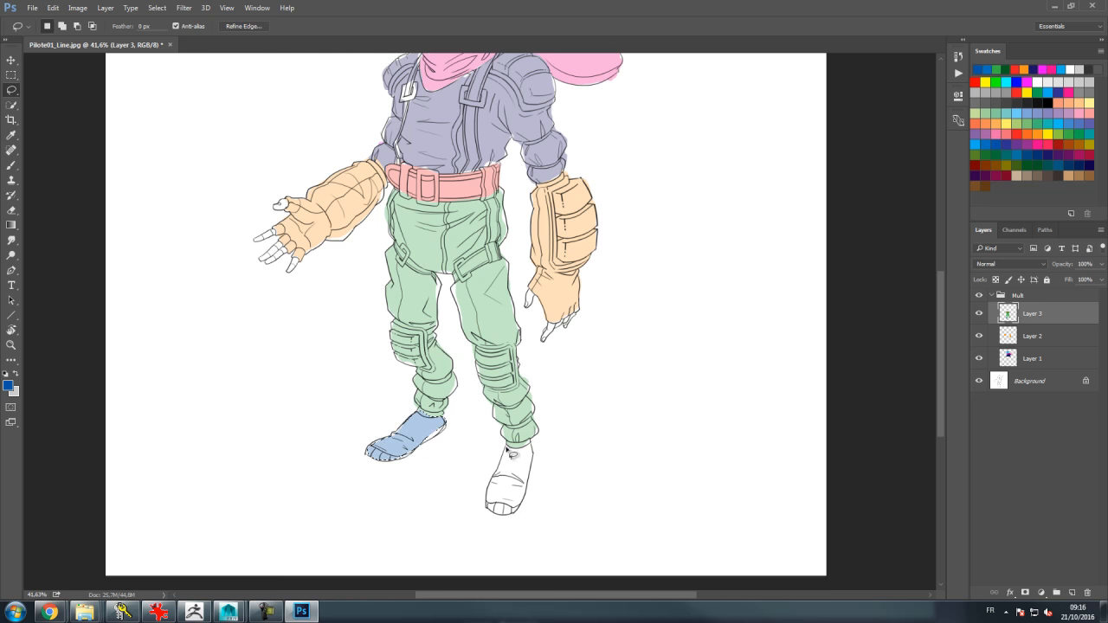
pyautogui.moveTo(488, 514)
pyautogui.mouseDown()
pyautogui.moveTo(516, 517)
pyautogui.moveTo(537, 471)
pyautogui.moveTo(524, 450)
pyautogui.moveTo(505, 445)
pyautogui.mouseUp()
pyautogui.hotkey('alt', 'BackSpace')
# Step: Add a new layer in the Mult group and fill the lassoed side hair tufts and moustache with yellow
pyautogui.moveTo(630, 249)
pyautogui.mouseDown()
pyautogui.moveTo(660, 286)
pyautogui.moveTo(659, 333)
pyautogui.mouseUp()
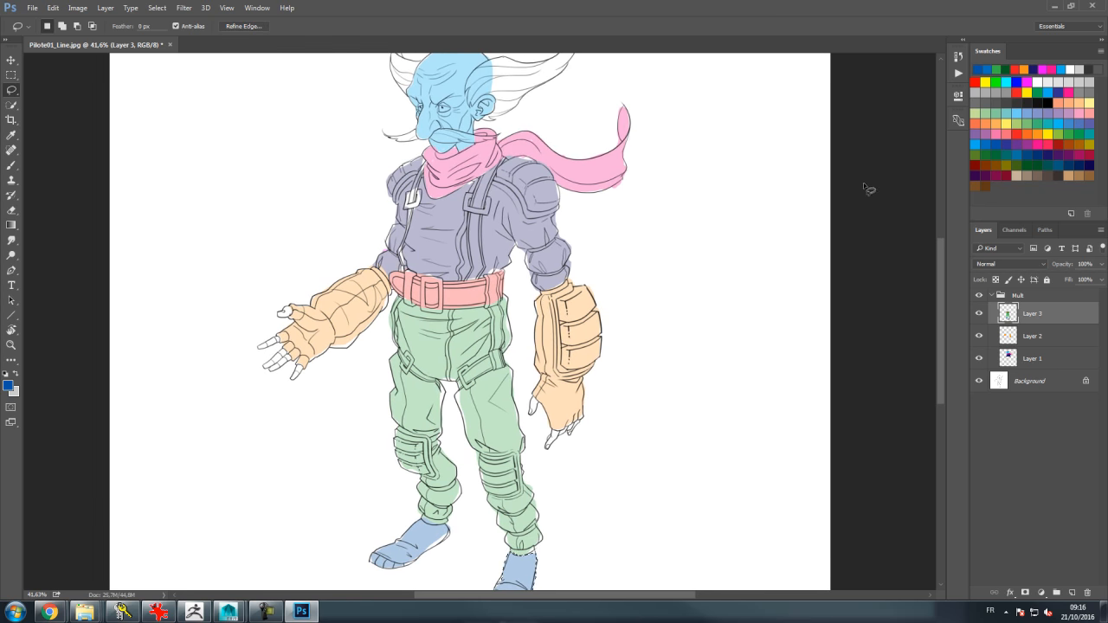
pyautogui.click(1047, 134)
pyautogui.moveTo(465, 120); pyautogui.dragTo(464, 183)
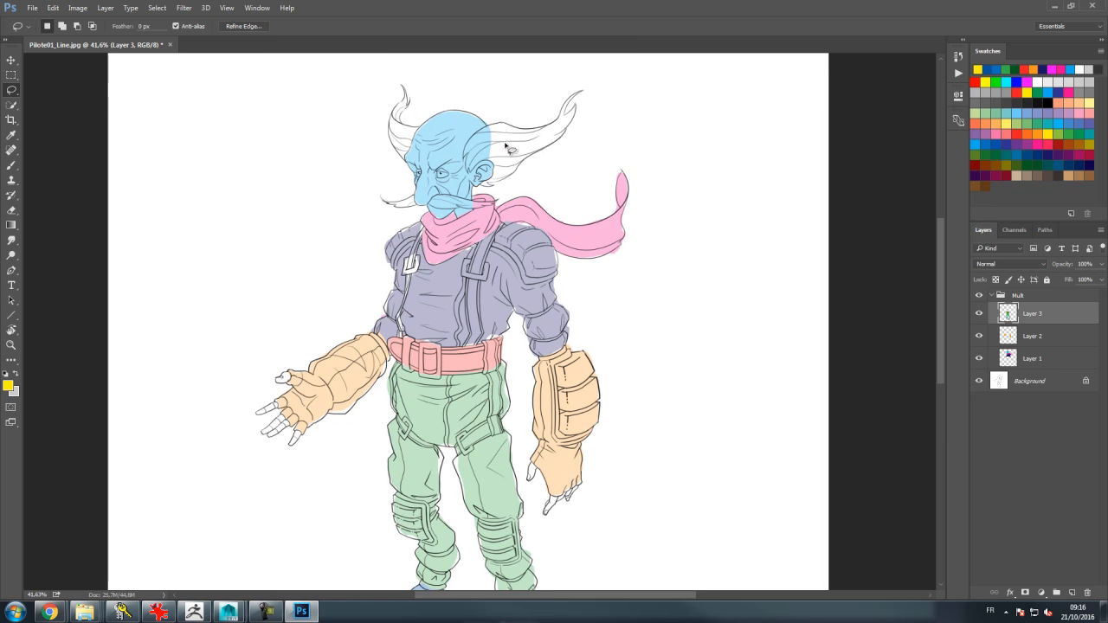
pyautogui.click(1071, 592)
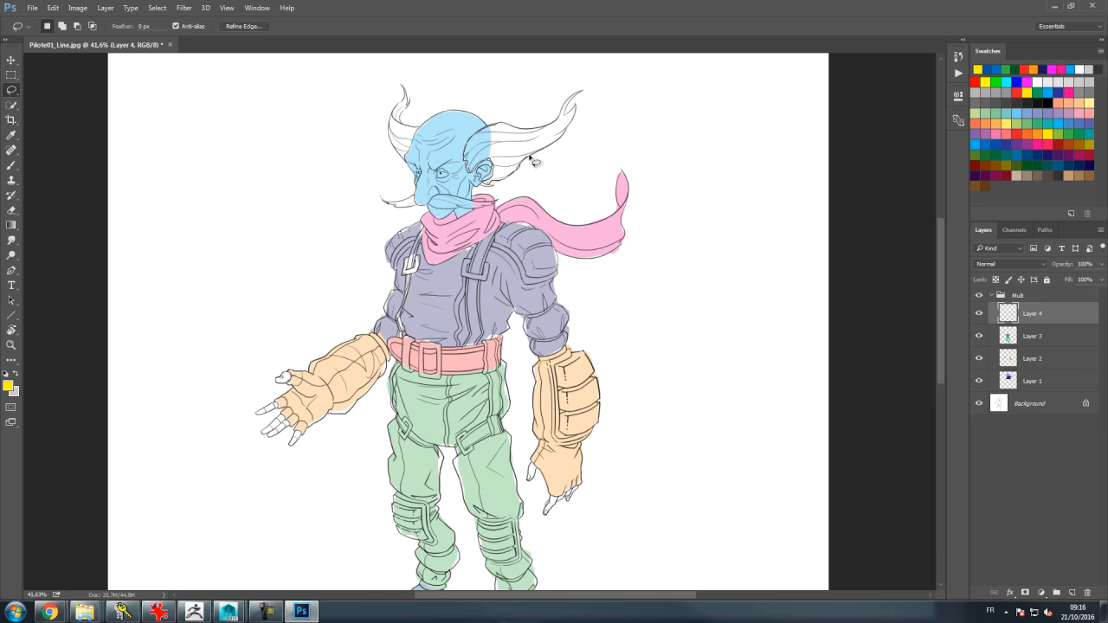
pyautogui.moveTo(576, 98)
pyautogui.mouseDown()
pyautogui.moveTo(538, 130)
pyautogui.moveTo(498, 132)
pyautogui.moveTo(467, 173)
pyautogui.mouseUp()
pyautogui.hotkey('alt', 'BackSpace')
pyautogui.hotkey('ctrl', 'd')
pyautogui.moveTo(419, 130)
pyautogui.mouseDown()
pyautogui.moveTo(413, 161)
pyautogui.moveTo(394, 143)
pyautogui.moveTo(405, 87)
pyautogui.mouseUp()
pyautogui.hotkey('alt', 'BackSpace')
pyautogui.hotkey('ctrl', 'd')
pyautogui.moveTo(409, 209)
pyautogui.mouseDown()
pyautogui.moveTo(391, 206)
pyautogui.moveTo(501, 207)
pyautogui.moveTo(440, 197)
pyautogui.mouseUp()
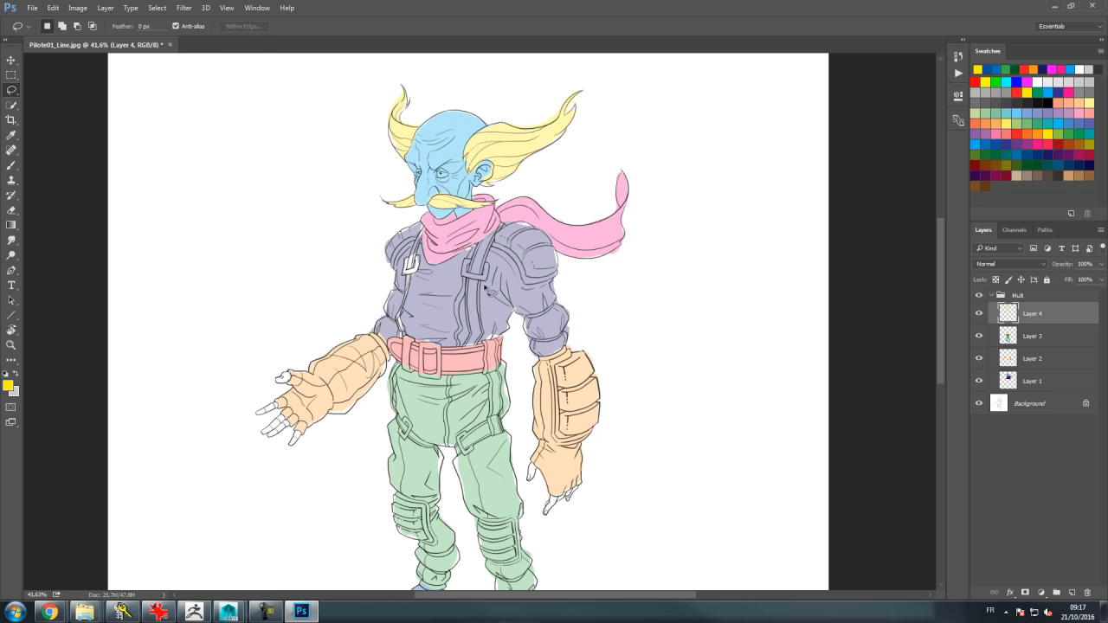
# Step: Paint the unfilled suspender buckle near the outstretched arm's shoulder purple on Layer 1
pyautogui.press('b')
pyautogui.keyDown('alt'); pyautogui.click(444, 286); pyautogui.keyUp('alt')
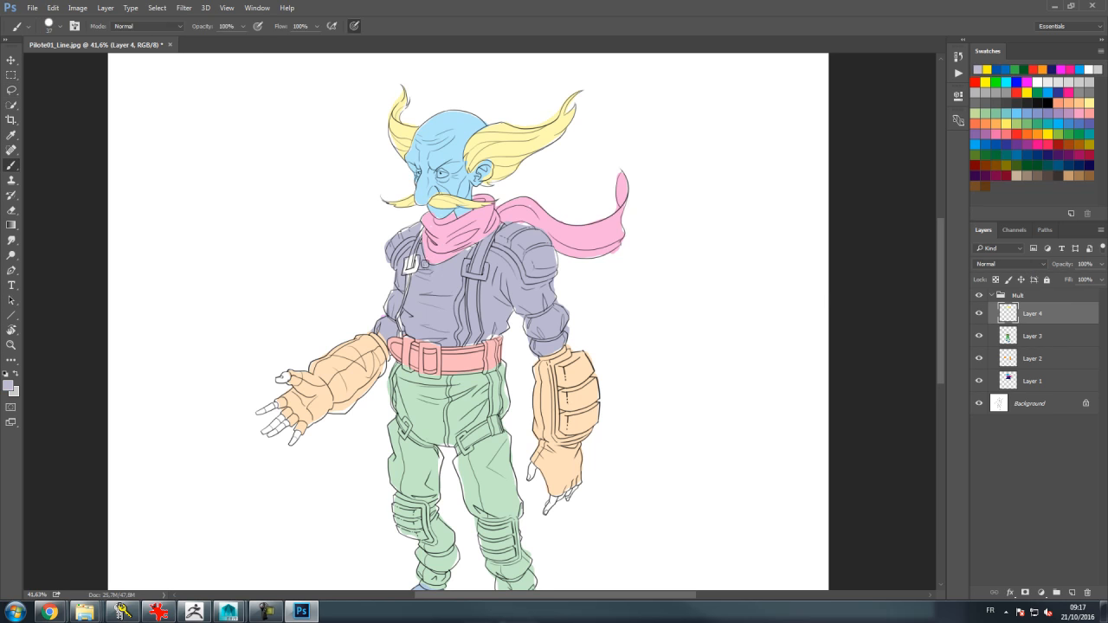
pyautogui.moveTo(416, 259); pyautogui.dragTo(414, 282)
pyautogui.click(1002, 381)
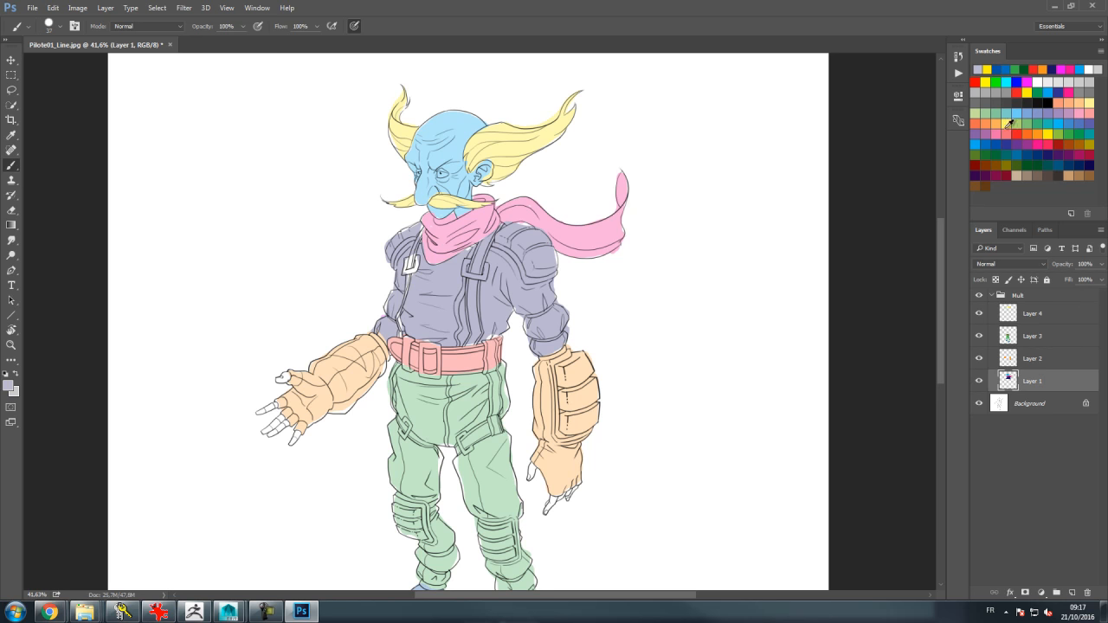
pyautogui.click(976, 135)
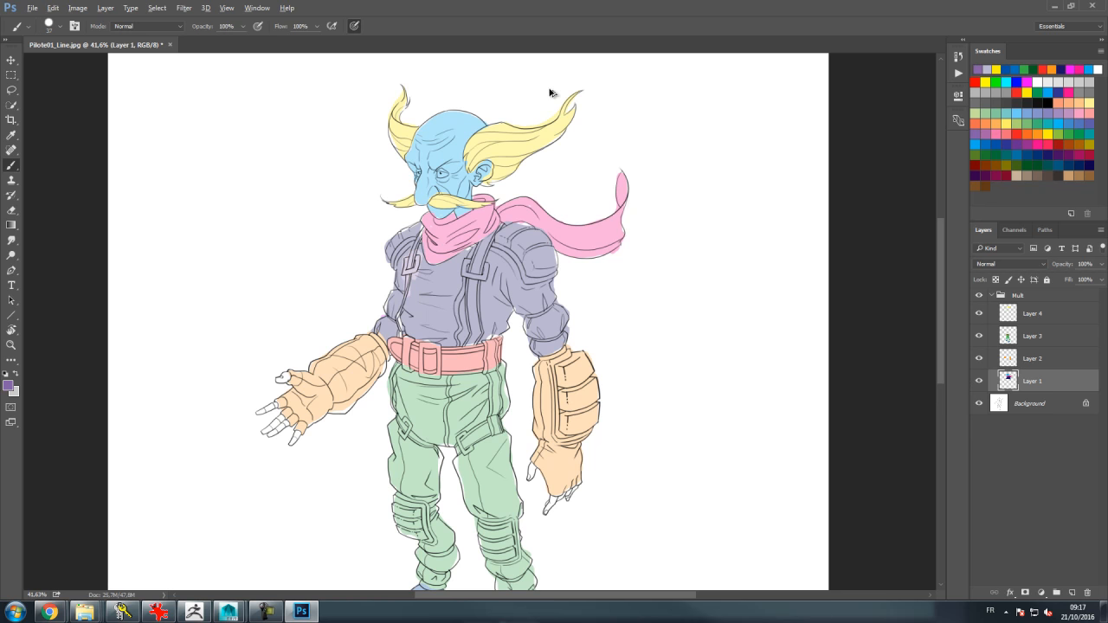
# Step: Add a new layer above Layer 4 and brush the bare fingertips of both hands pinkish red
pyautogui.keyDown('alt'); pyautogui.scroll(-1, 549, 92); pyautogui.keyUp('alt')
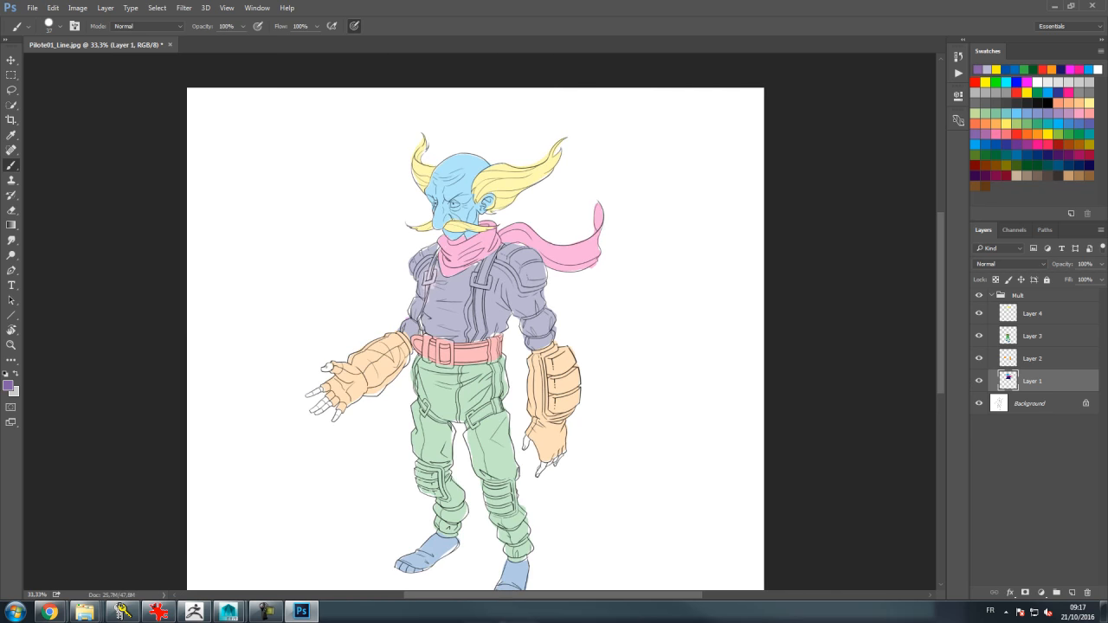
pyautogui.keyDown('alt'); pyautogui.click(1037, 147); pyautogui.keyUp('alt')
pyautogui.keyDown('alt'); pyautogui.scroll(2, 1038, 145); pyautogui.keyUp('alt')
pyautogui.click(1039, 143)
pyautogui.keyDown('alt'); pyautogui.scroll(1, 1038, 143); pyautogui.keyUp('alt')
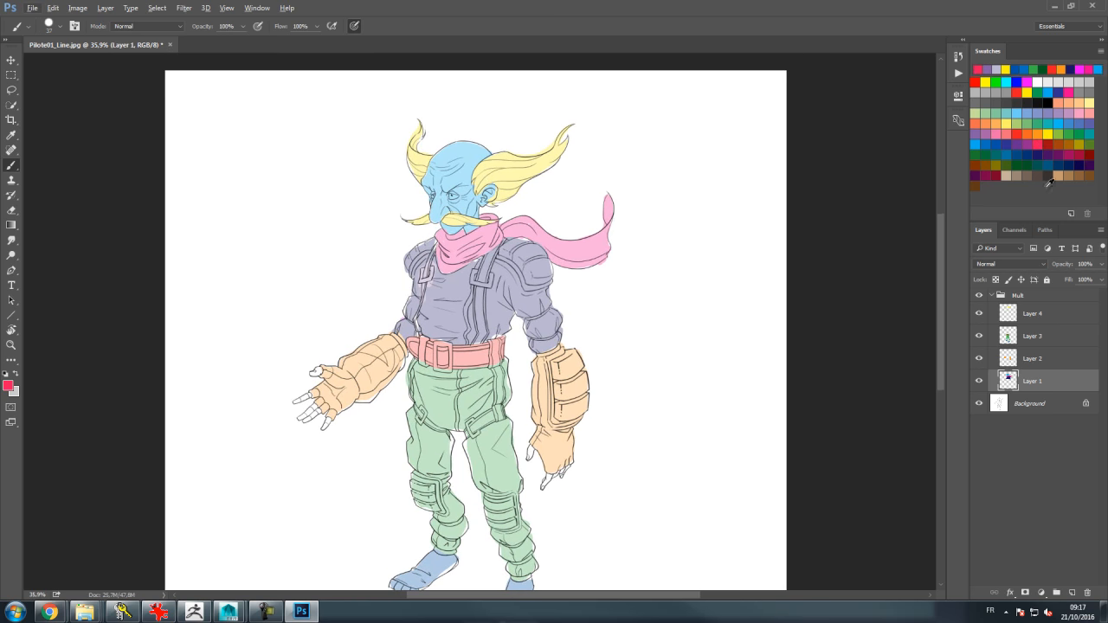
pyautogui.click(1052, 313)
pyautogui.click(1071, 591)
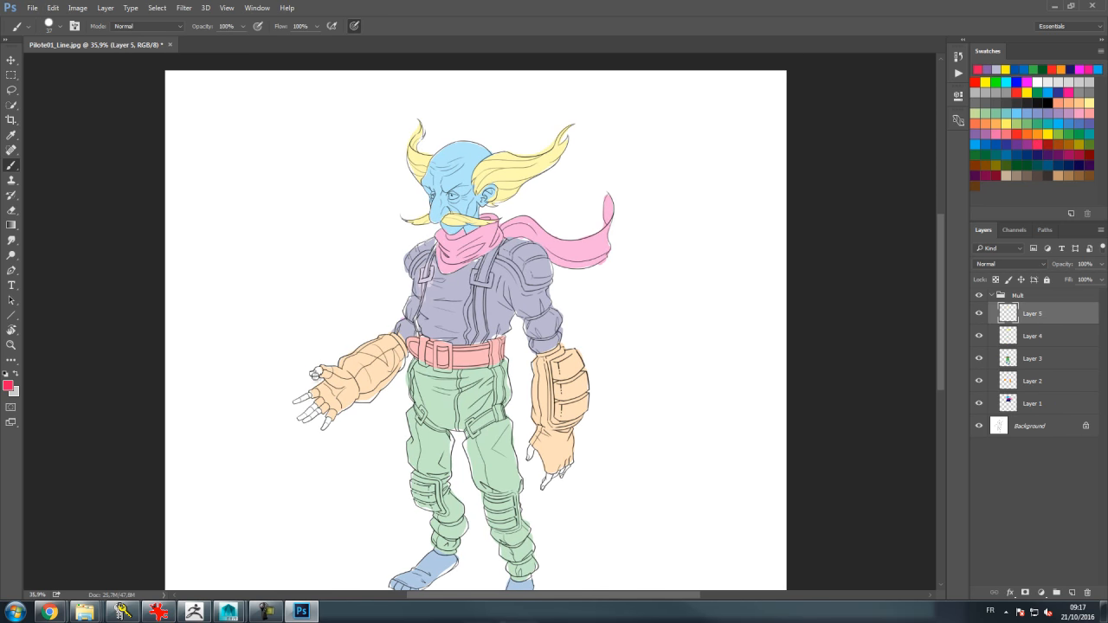
pyautogui.moveTo(314, 373)
pyautogui.mouseDown()
pyautogui.moveTo(310, 413)
pyautogui.moveTo(321, 411)
pyautogui.moveTo(304, 419)
pyautogui.moveTo(319, 411)
pyautogui.mouseUp()
pyautogui.moveTo(534, 450)
pyautogui.mouseDown()
pyautogui.moveTo(529, 458)
pyautogui.moveTo(531, 450)
pyautogui.mouseUp()
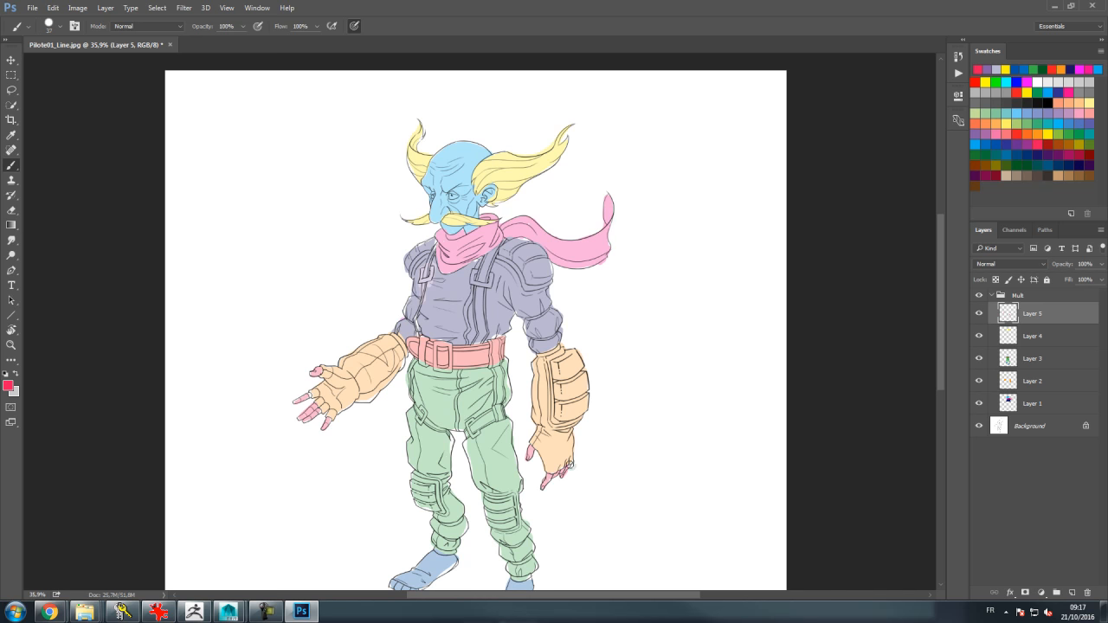
# Step: Create a group named Mult2 above the Mult group, change its blending mode and add a new layer inside it
pyautogui.click(1036, 297)
pyautogui.click(1057, 593)
pyautogui.doubleClick(1018, 296)
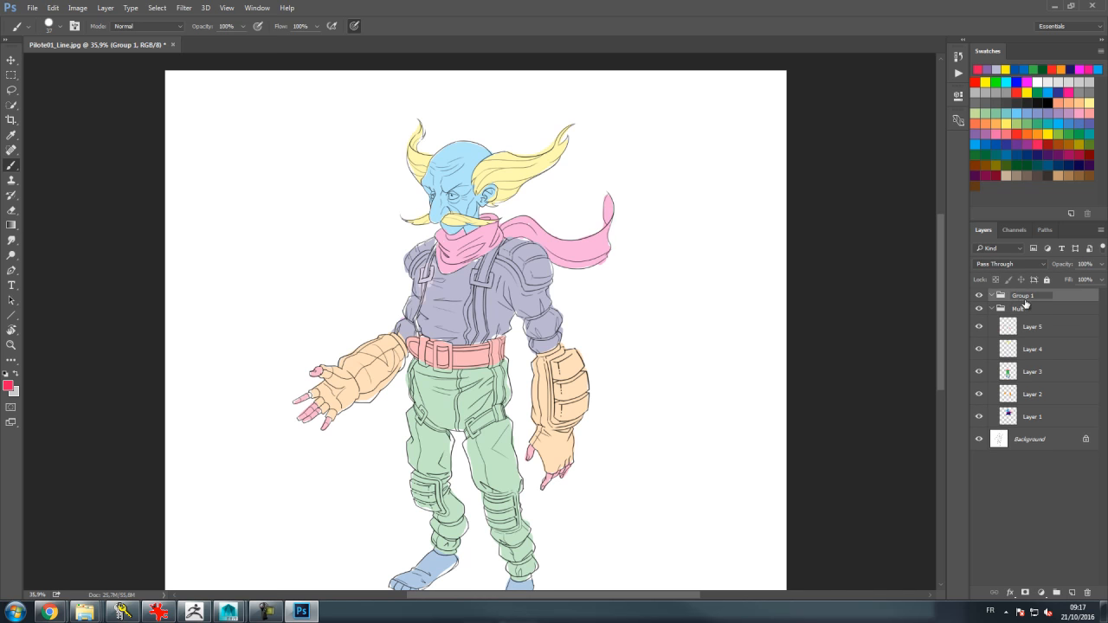
pyautogui.moveTo(1037, 295); pyautogui.dragTo(971, 283)
pyautogui.write('Mult2')
pyautogui.press('Return')
pyautogui.click(1008, 263)
pyautogui.click(995, 315)
pyautogui.click(1071, 591)
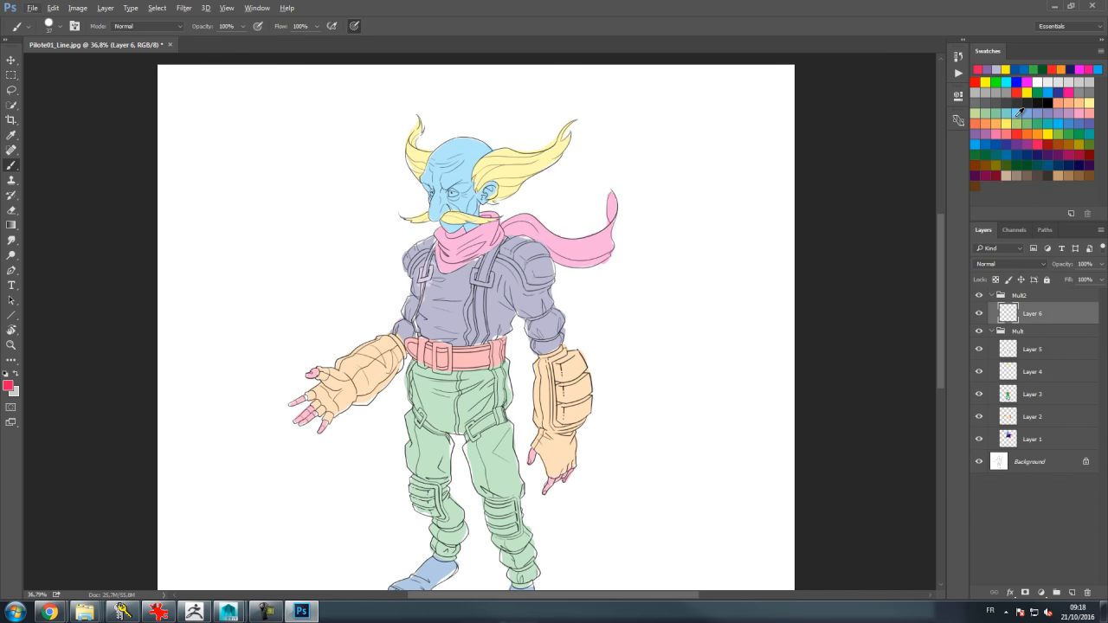
# Step: Paint both eyes magenta on Layer 6 and set that layer's opacity to 48%
pyautogui.click(1026, 81)
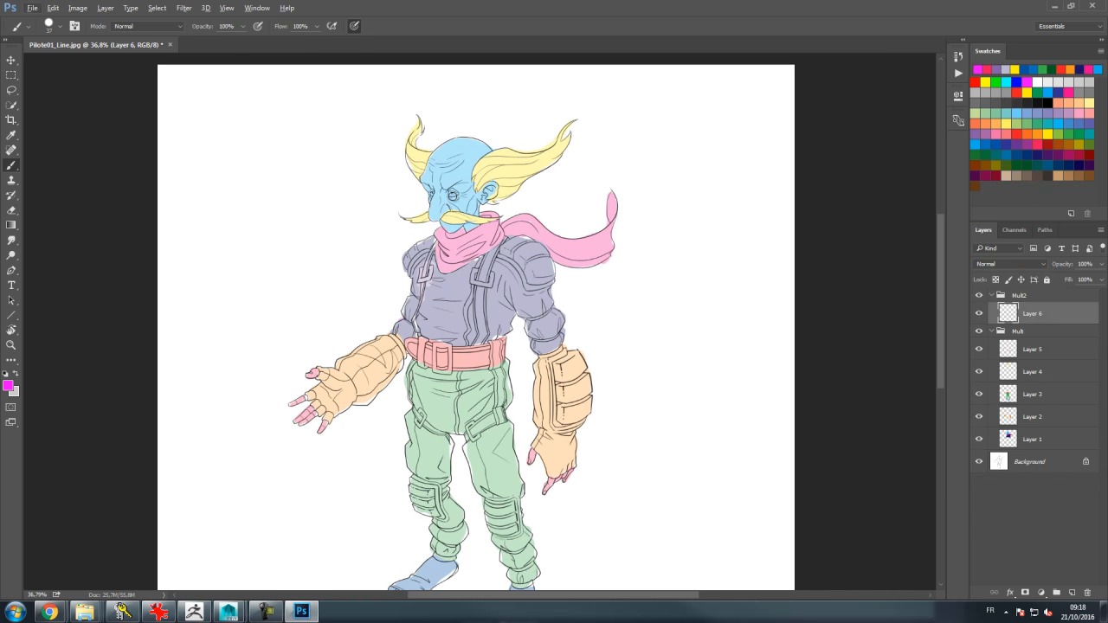
pyautogui.click(451, 192)
pyautogui.click(1102, 265)
pyautogui.moveTo(1096, 278); pyautogui.dragTo(1072, 278)
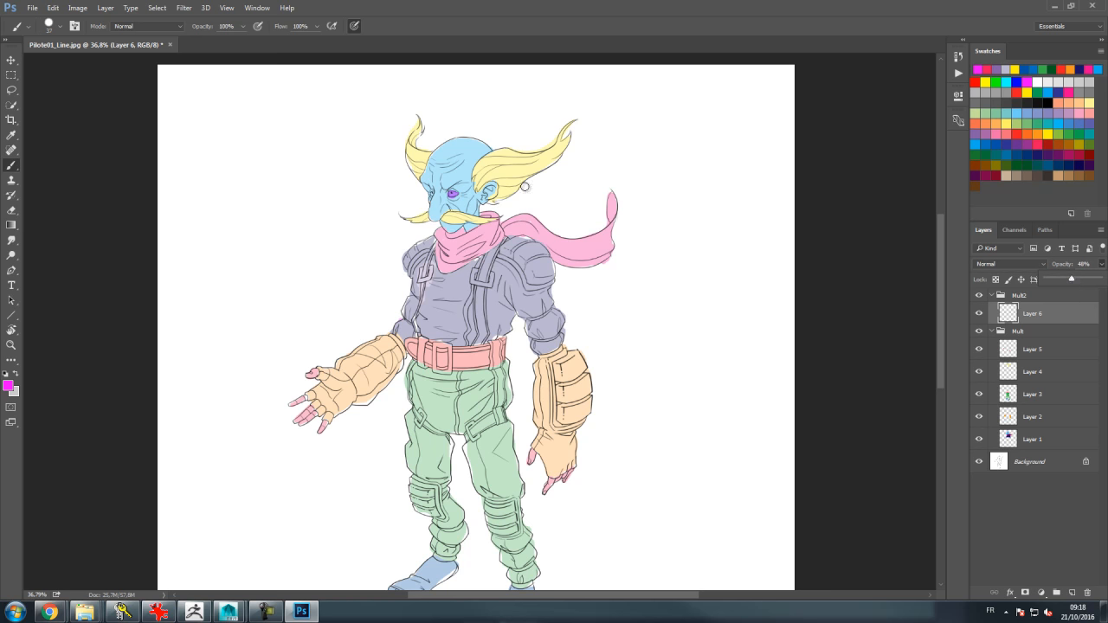
pyautogui.click(432, 193)
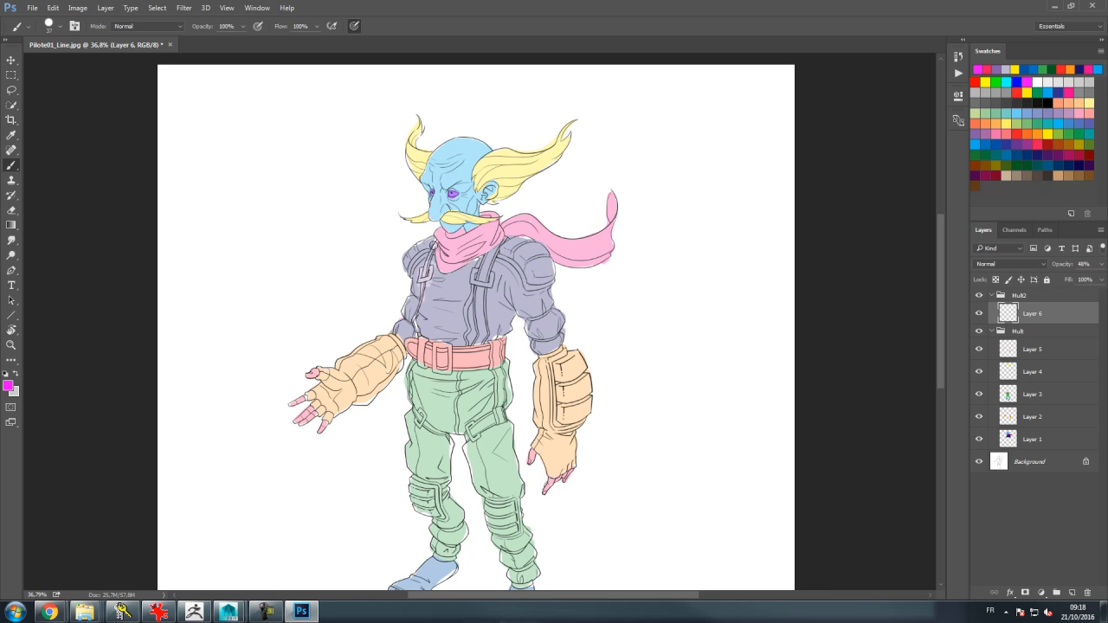
# Step: Paint both shoulder pads, the hanging arm's forearm plates and both knee pads magenta on Layer 6
pyautogui.moveTo(405, 265); pyautogui.dragTo(433, 242)
pyautogui.moveTo(521, 243)
pyautogui.mouseDown()
pyautogui.moveTo(505, 242)
pyautogui.moveTo(542, 284)
pyautogui.moveTo(554, 264)
pyautogui.moveTo(529, 241)
pyautogui.moveTo(510, 245)
pyautogui.moveTo(539, 272)
pyautogui.moveTo(552, 274)
pyautogui.moveTo(519, 244)
pyautogui.mouseUp()
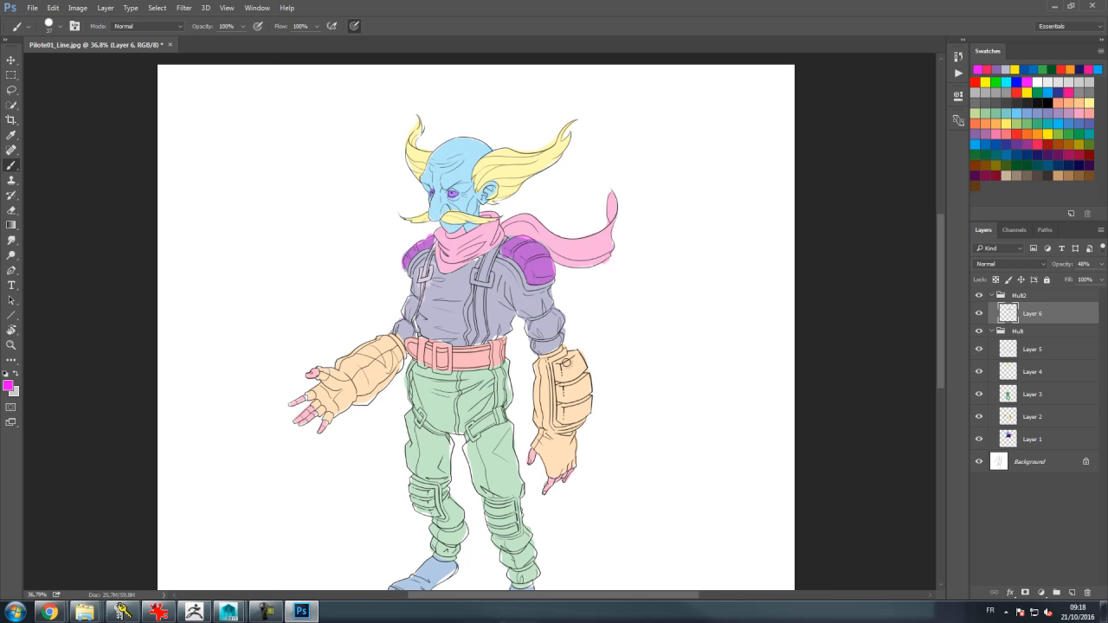
pyautogui.moveTo(558, 357)
pyautogui.mouseDown()
pyautogui.moveTo(558, 424)
pyautogui.moveTo(592, 419)
pyautogui.moveTo(585, 355)
pyautogui.moveTo(567, 372)
pyautogui.moveTo(568, 400)
pyautogui.moveTo(587, 410)
pyautogui.moveTo(564, 414)
pyautogui.moveTo(584, 365)
pyautogui.moveTo(563, 418)
pyautogui.mouseUp()
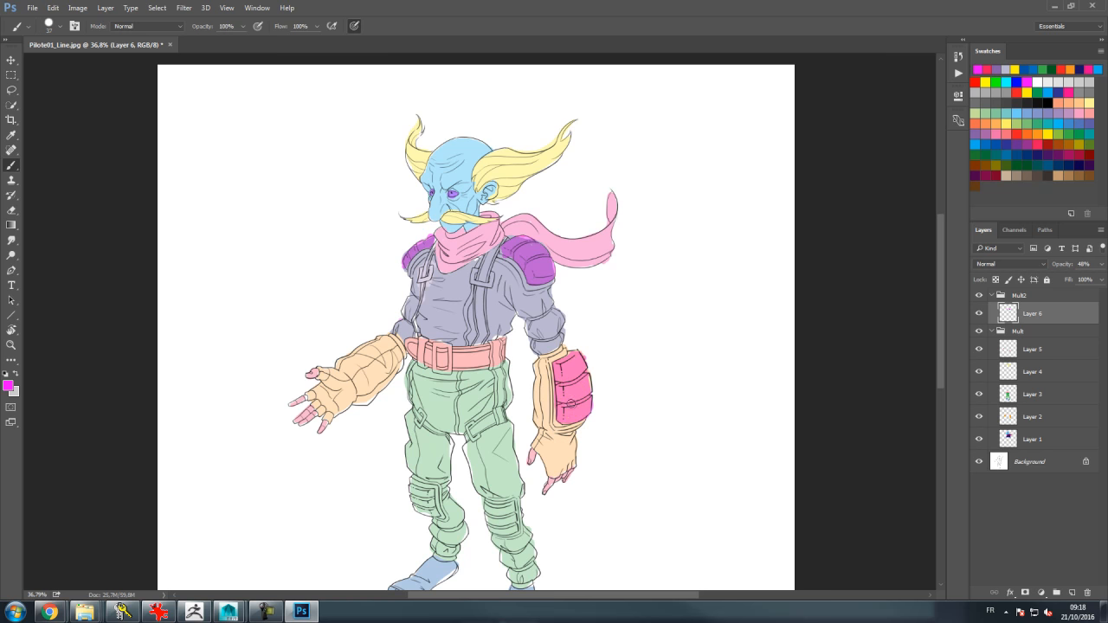
pyautogui.scroll(-3, 541, 496)
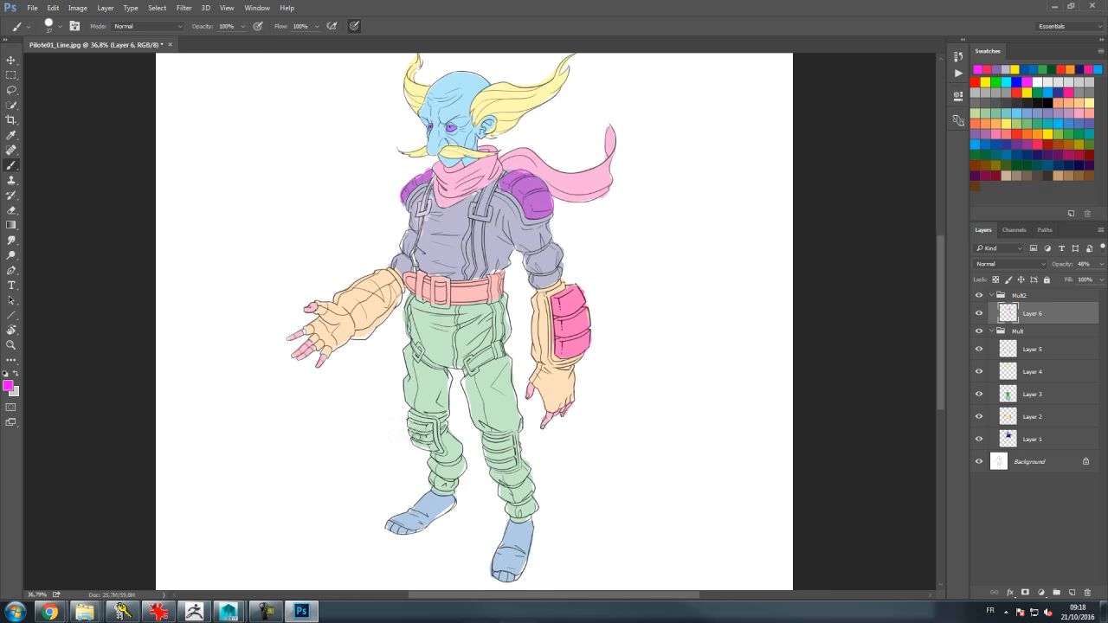
pyautogui.moveTo(410, 422)
pyautogui.mouseDown()
pyautogui.moveTo(413, 443)
pyautogui.moveTo(428, 433)
pyautogui.moveTo(490, 459)
pyautogui.moveTo(511, 452)
pyautogui.moveTo(488, 440)
pyautogui.moveTo(506, 465)
pyautogui.moveTo(499, 440)
pyautogui.mouseUp()
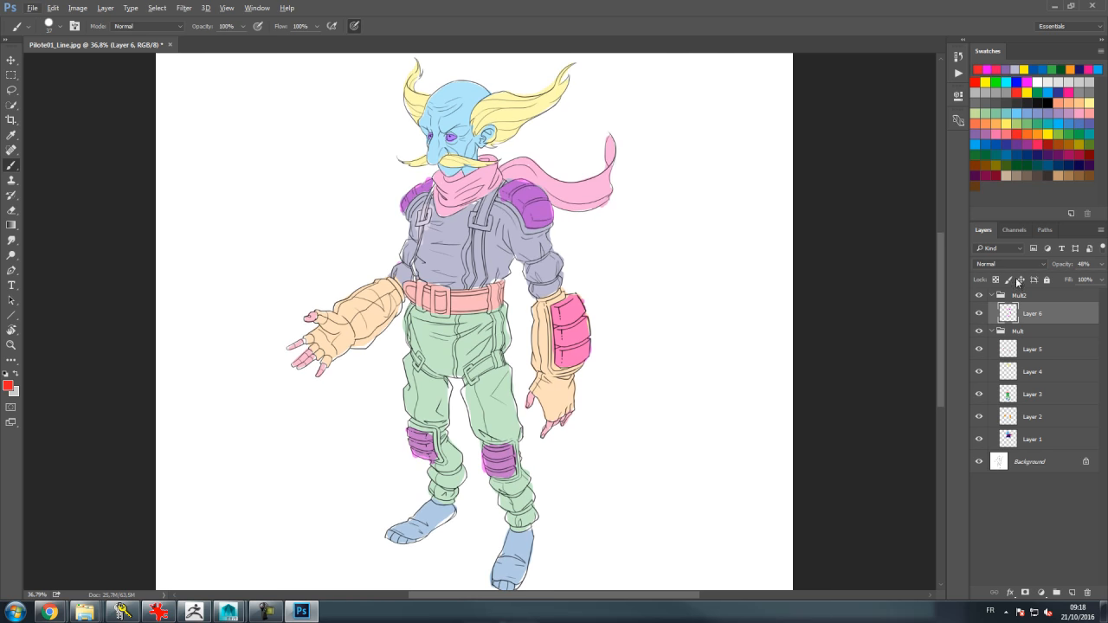
# Step: Paint the upper part of the narrow suspender red on a new Mult2 layer, adjust the group's opacity and set Layer 6 to 100%
pyautogui.click(1071, 593)
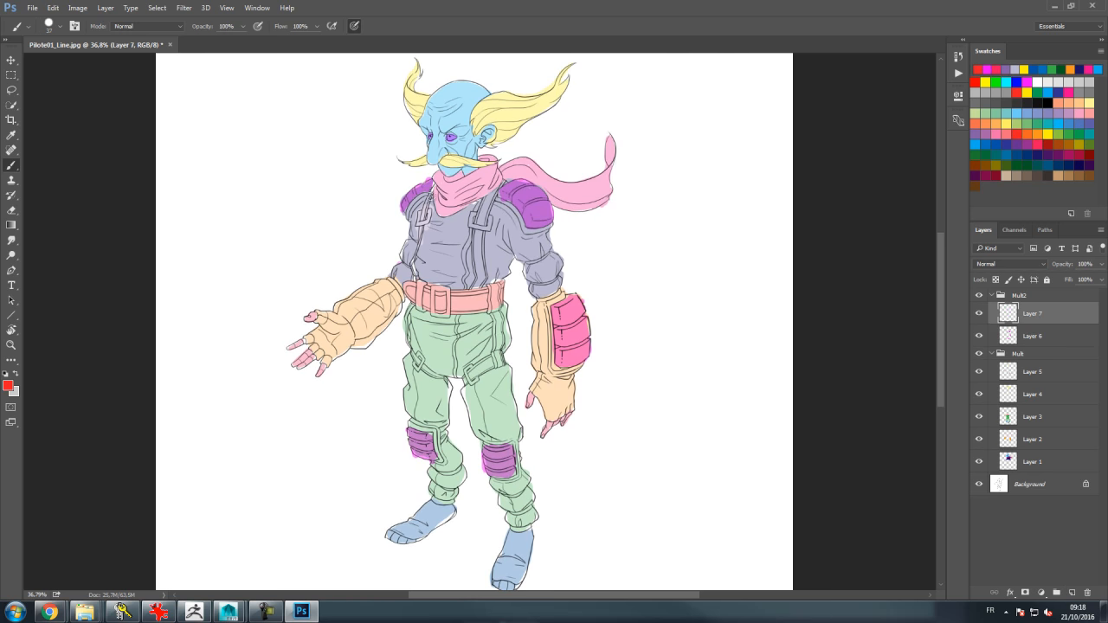
pyautogui.moveTo(430, 183); pyautogui.dragTo(420, 225)
pyautogui.click(1056, 295)
pyautogui.click(1101, 264)
pyautogui.moveTo(1081, 280); pyautogui.dragTo(1105, 287)
pyautogui.click(1041, 335)
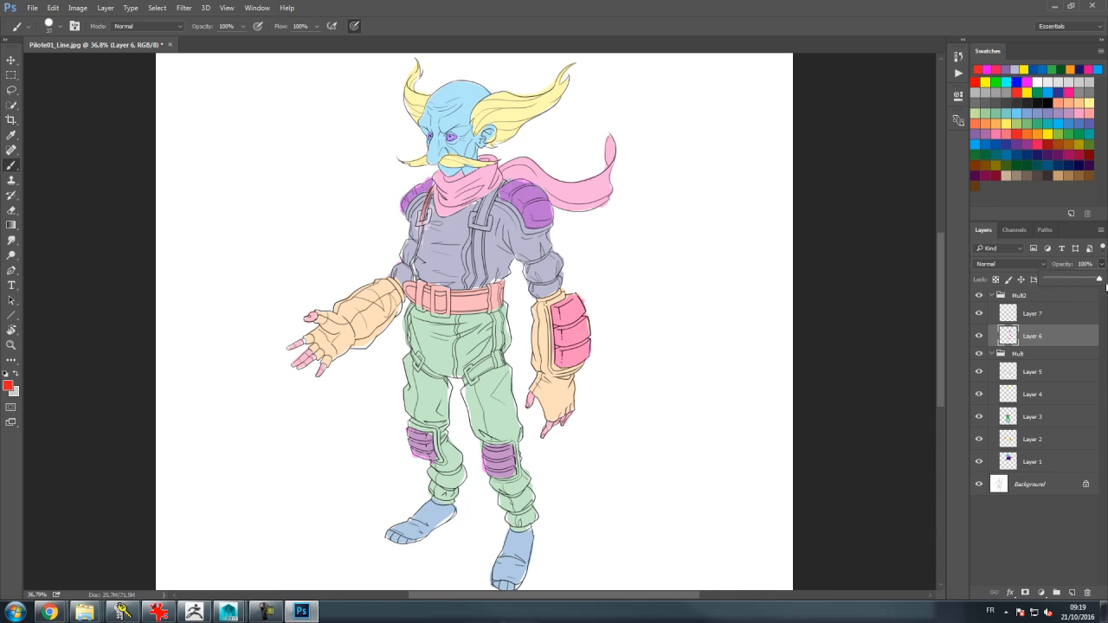
# Step: Paint the rest of the narrow suspender and the whole wide suspender with its buckle red on Layer 7
pyautogui.click(1030, 312)
pyautogui.moveTo(424, 223); pyautogui.dragTo(412, 263)
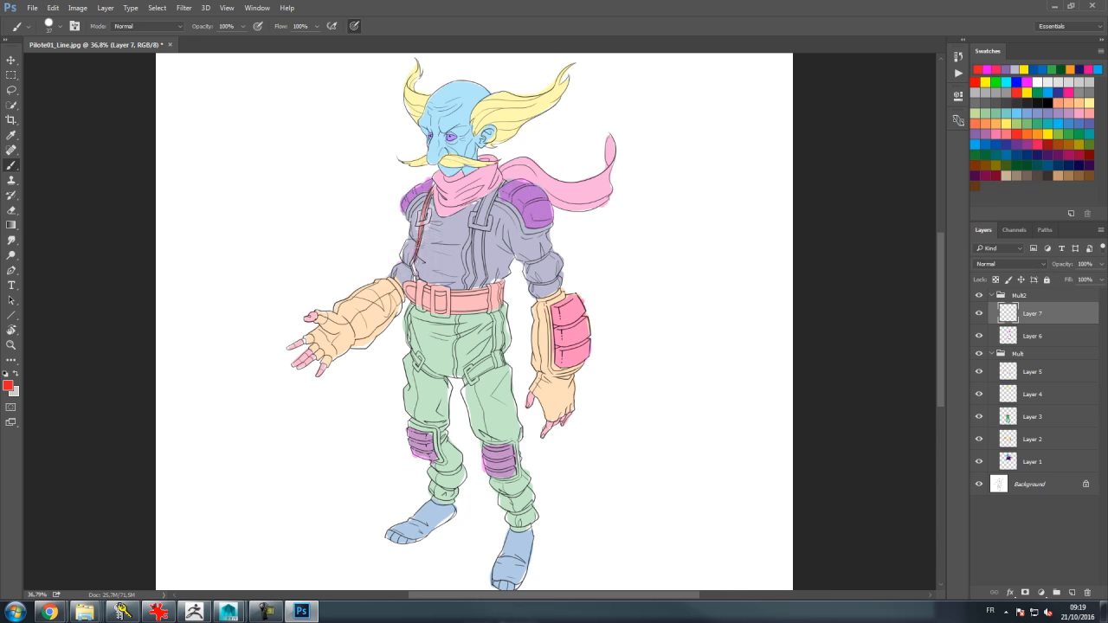
pyautogui.moveTo(487, 198); pyautogui.dragTo(480, 290)
pyautogui.moveTo(476, 212); pyautogui.dragTo(485, 226)
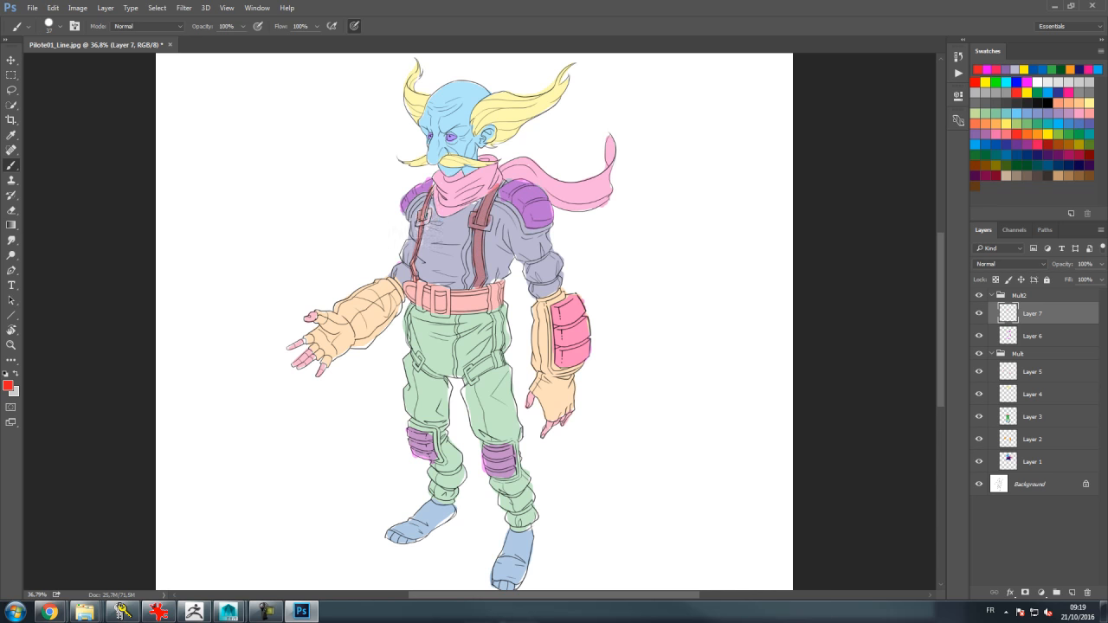
# Step: Paint the thigh straps, the belt buckle and the belt's side loop red on Layer 7
pyautogui.moveTo(416, 357)
pyautogui.mouseDown()
pyautogui.moveTo(438, 381)
pyautogui.moveTo(417, 367)
pyautogui.mouseUp()
pyautogui.moveTo(448, 290)
pyautogui.mouseDown()
pyautogui.moveTo(443, 312)
pyautogui.moveTo(432, 291)
pyautogui.moveTo(495, 312)
pyautogui.mouseUp()
pyautogui.moveTo(469, 376)
pyautogui.mouseDown()
pyautogui.moveTo(498, 355)
pyautogui.moveTo(473, 374)
pyautogui.mouseUp()
pyautogui.moveTo(497, 308); pyautogui.dragTo(496, 355)
pyautogui.moveTo(410, 308); pyautogui.dragTo(413, 347)
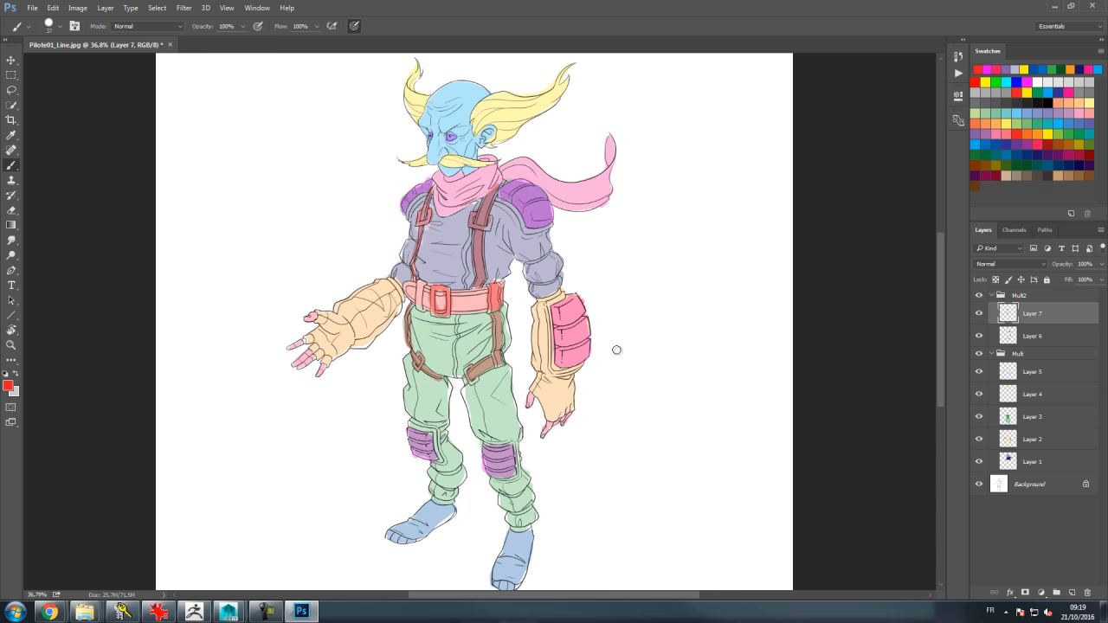
pyautogui.scroll(-2, 650, 425)
pyautogui.moveTo(391, 494)
pyautogui.mouseDown()
pyautogui.moveTo(404, 506)
pyautogui.moveTo(389, 493)
pyautogui.mouseUp()
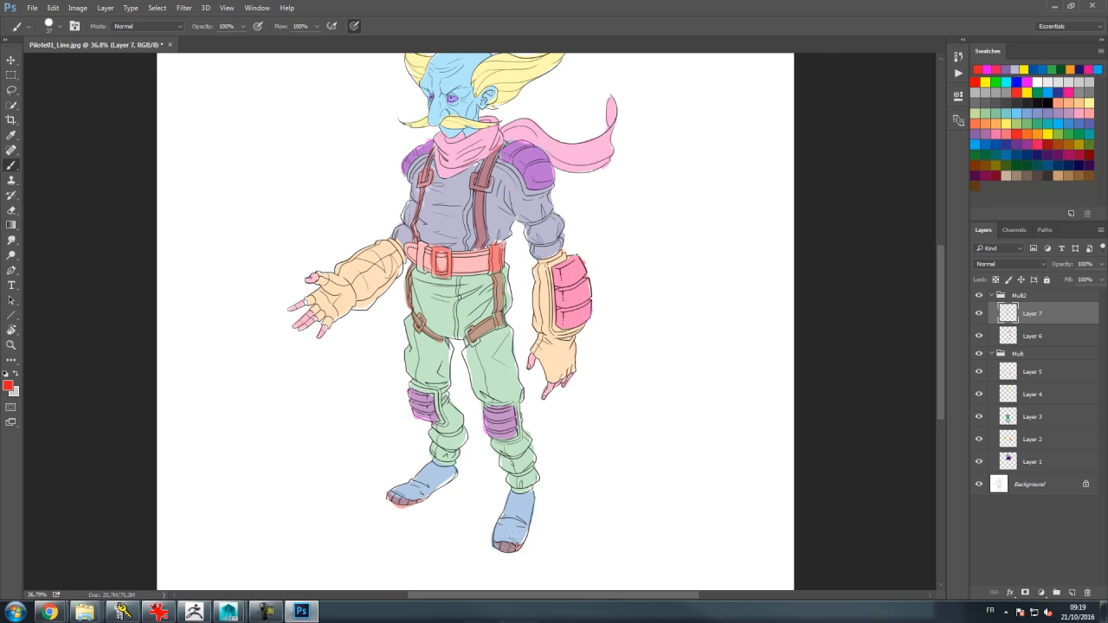
pyautogui.hotkey('ctrl', 'alt', 'z')
pyautogui.hotkey('ctrl', 'alt', 'z')
pyautogui.hotkey('ctrl', 'alt', 'z')
pyautogui.hotkey('ctrl', 'alt', 'z')
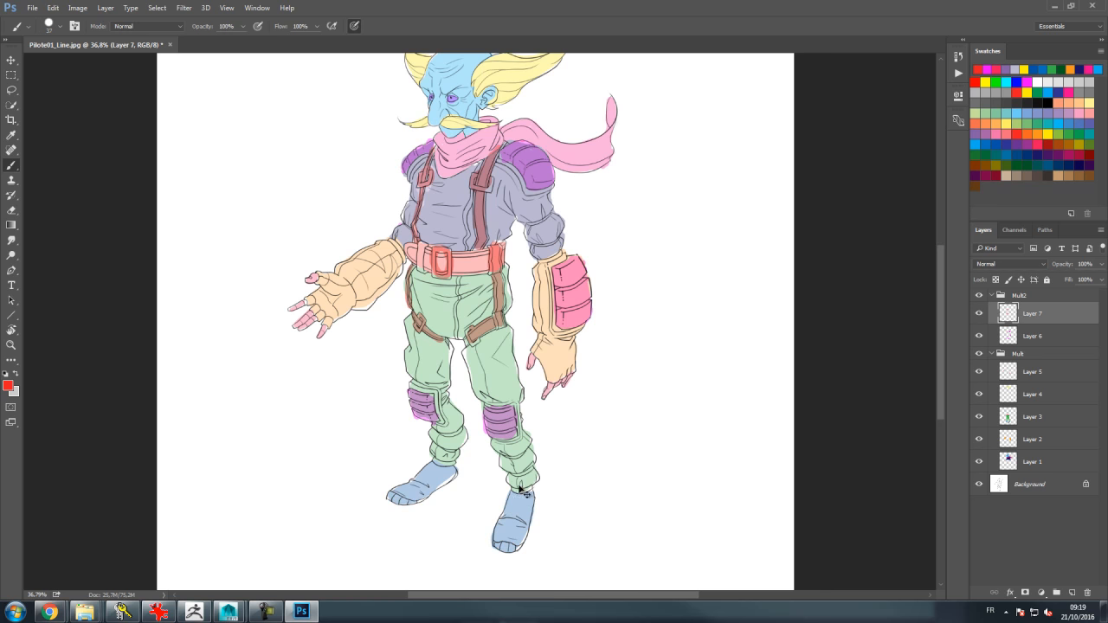
# Step: Start saving the coloured concept as a JPEG and browse to the B2C1_Projet2_Perso folder inside CharaDesign_B2C1
pyautogui.moveTo(722, 329); pyautogui.dragTo(692, 347)
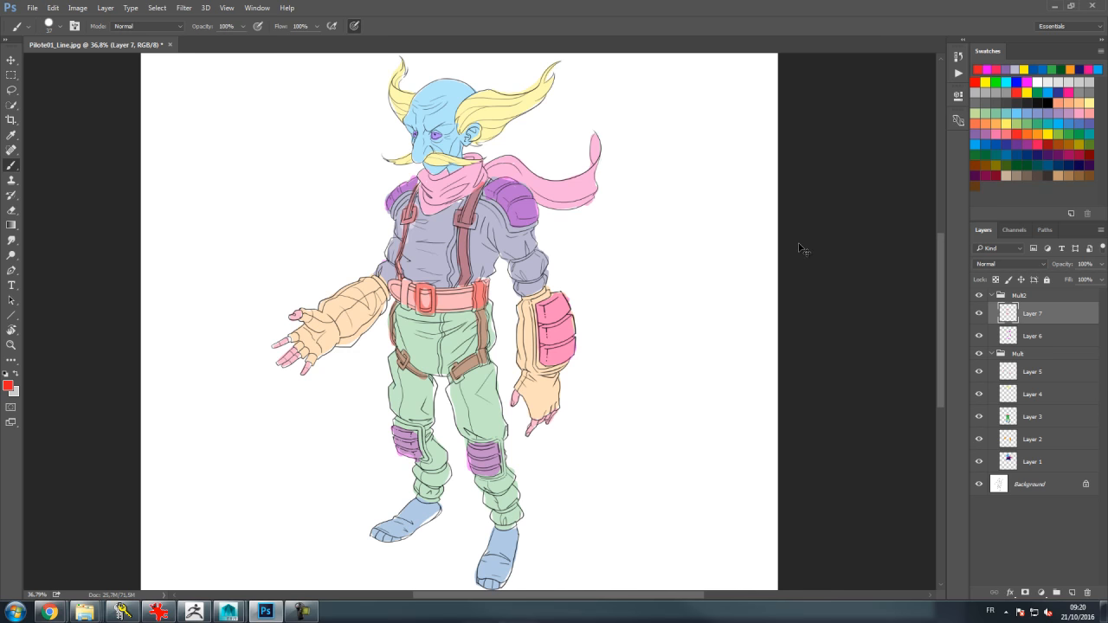
pyautogui.hotkey('ctrl', 'shift', 's')
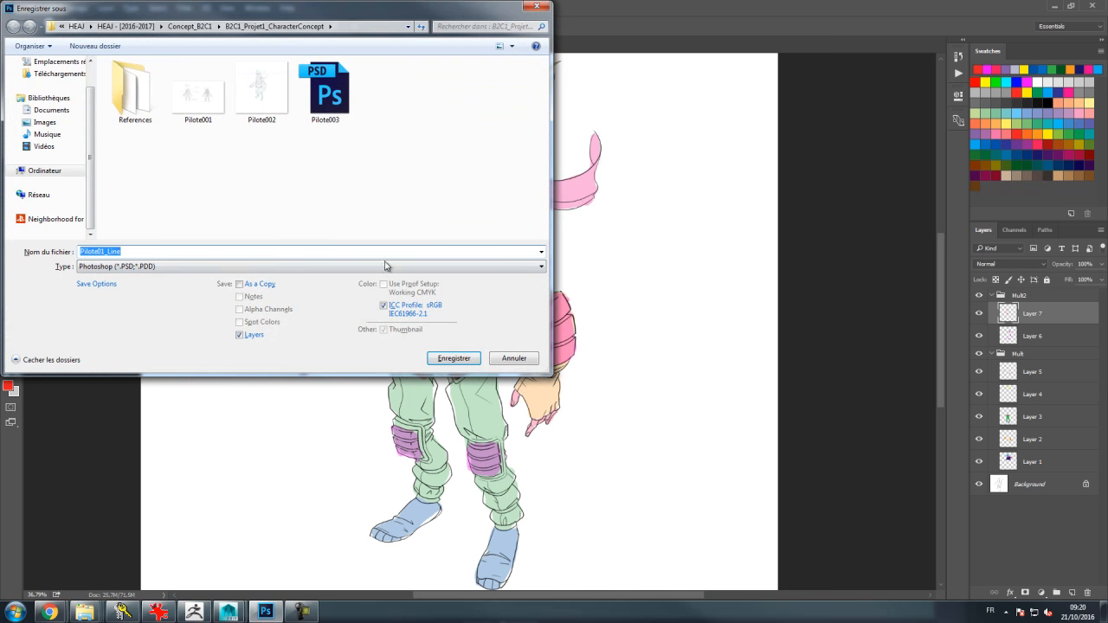
pyautogui.click(199, 266)
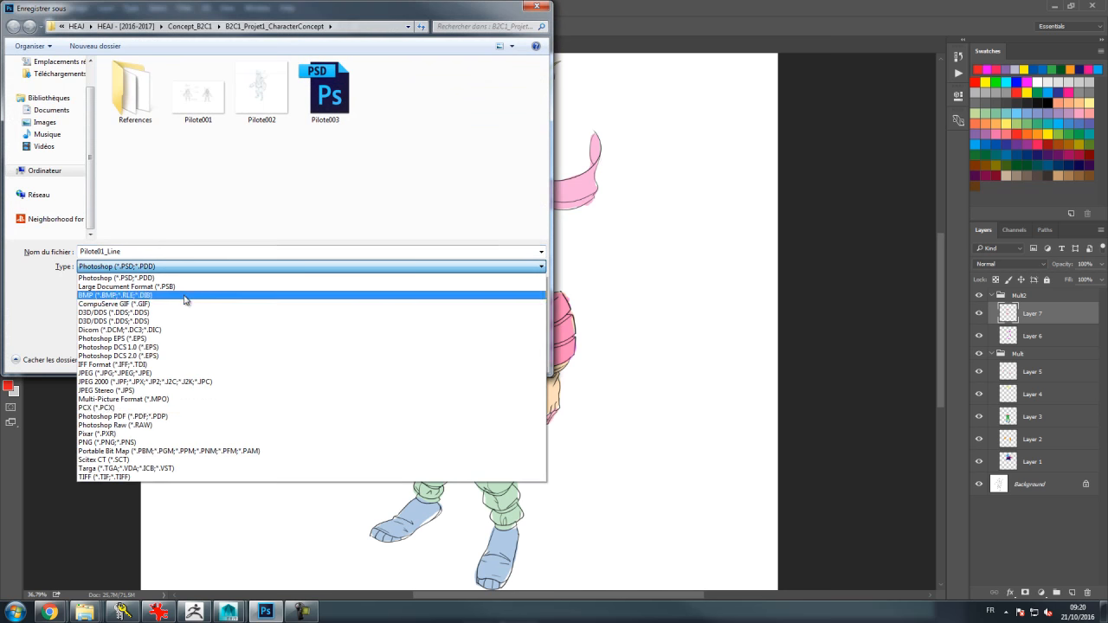
pyautogui.click(121, 374)
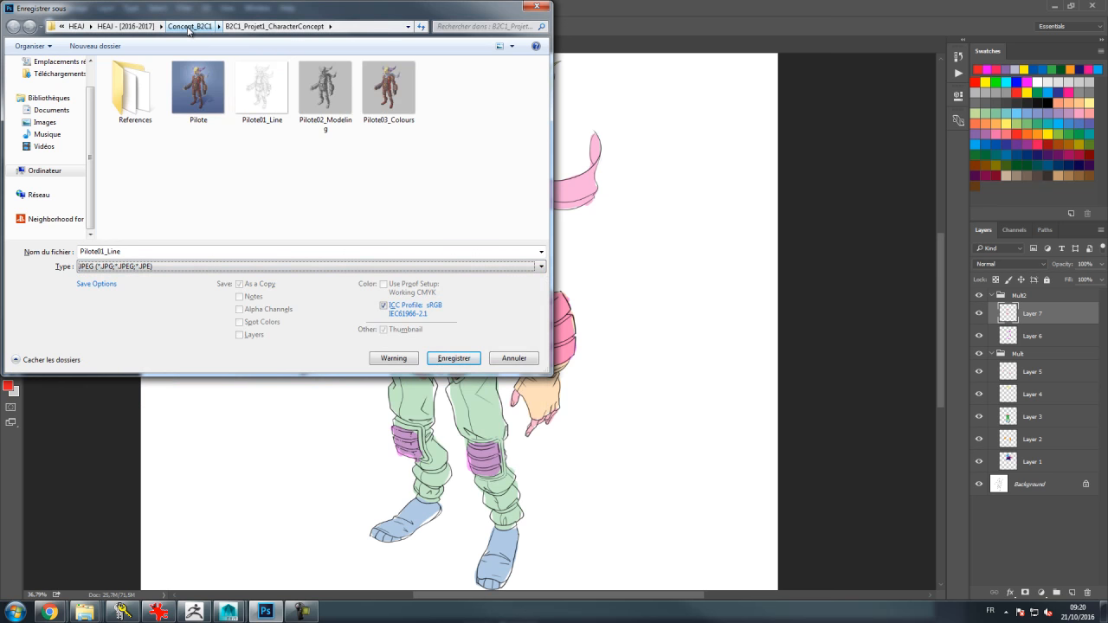
pyautogui.click(130, 26)
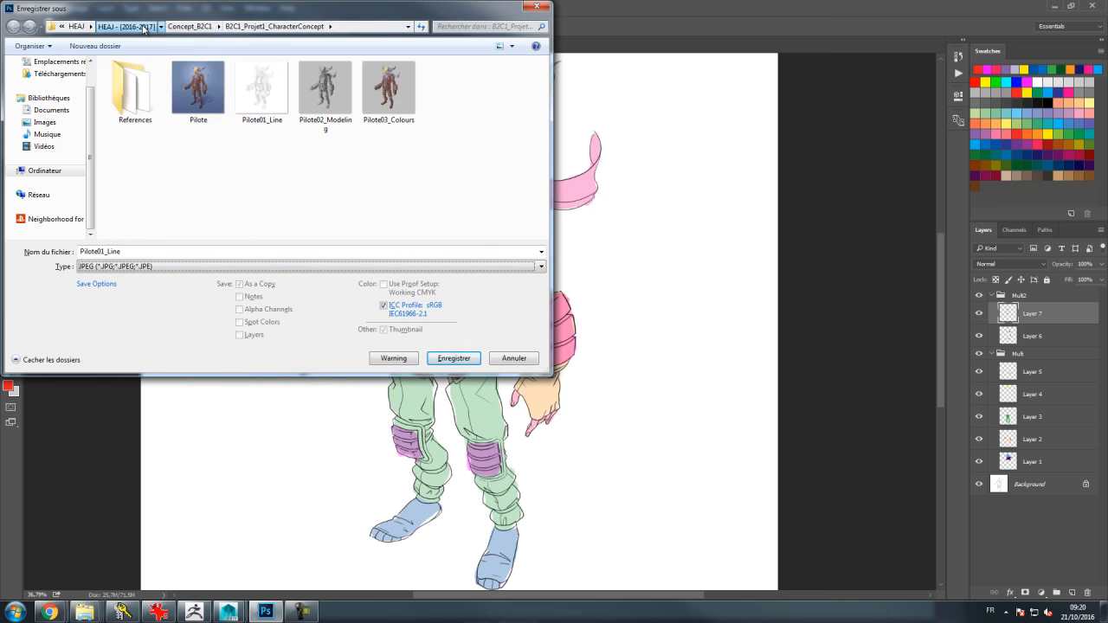
pyautogui.doubleClick(171, 105)
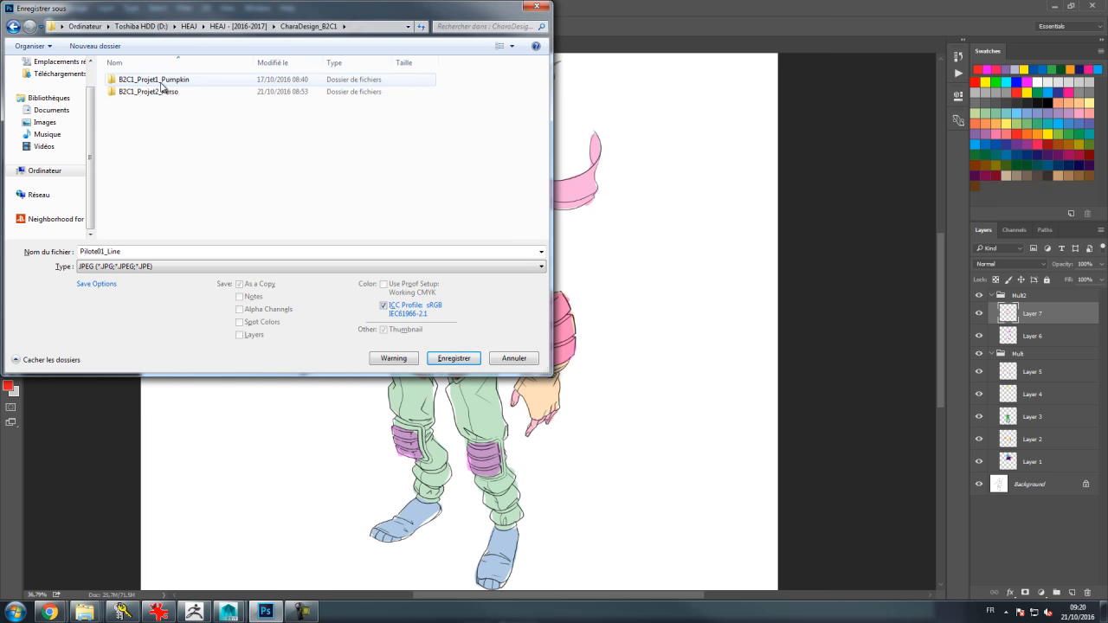
pyautogui.doubleClick(162, 93)
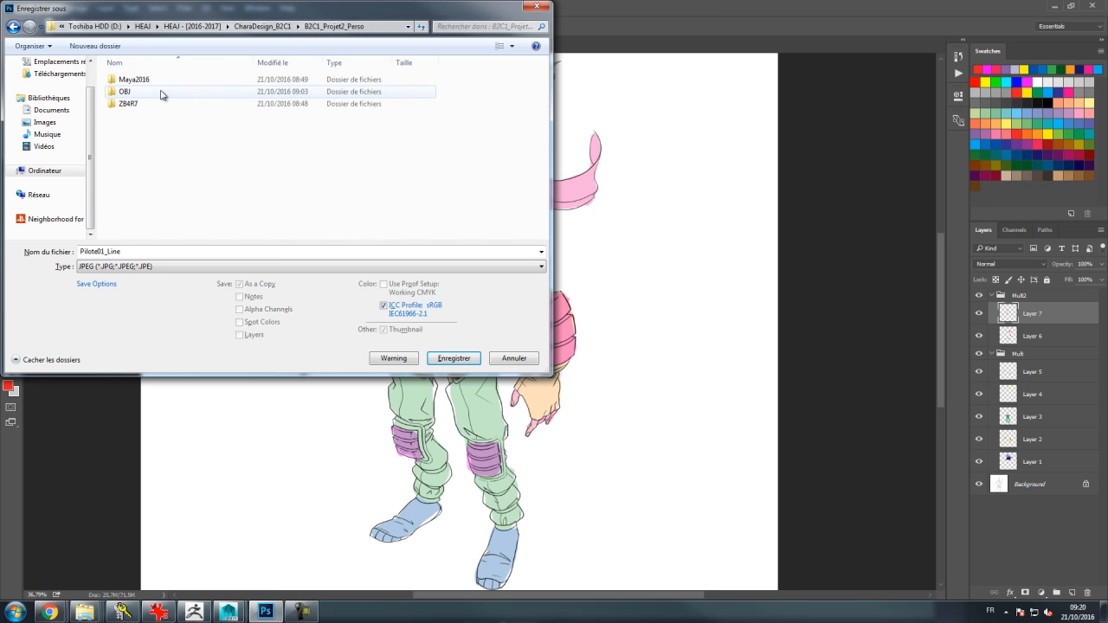
# Step: Create a new folder named Concept inside B2C1_Projet2_Perso and open it as the save location
pyautogui.rightClick(142, 139)
pyautogui.moveTo(198, 286)
pyautogui.click(300, 290)
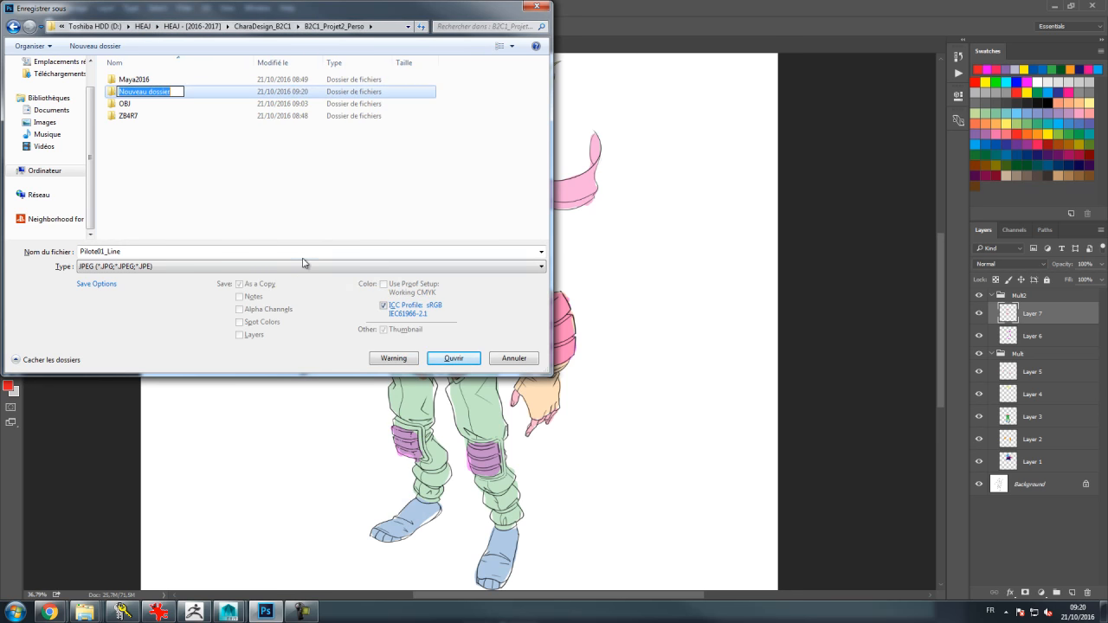
pyautogui.write('Concept')
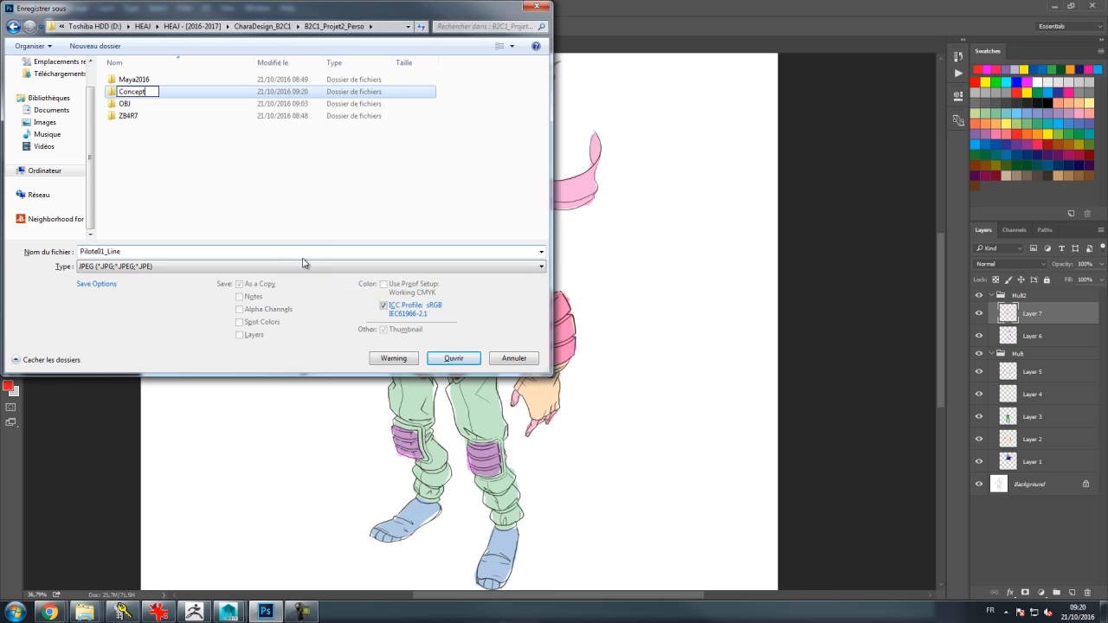
pyautogui.press('Return')
pyautogui.press('Return')
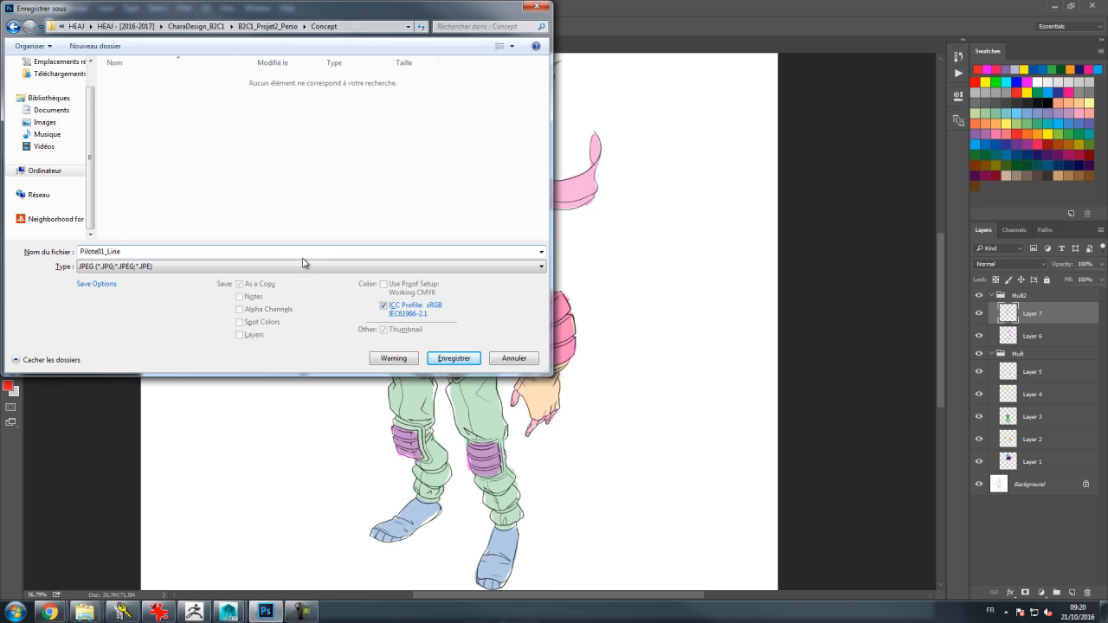
# Step: Name the file Pilote_Subtools and save it as a JPEG at Maximum quality 12 with Baseline ("Standard") format
pyautogui.doubleClick(105, 252)
pyautogui.moveTo(104, 252); pyautogui.dragTo(97, 252)
pyautogui.press('BackSpace')
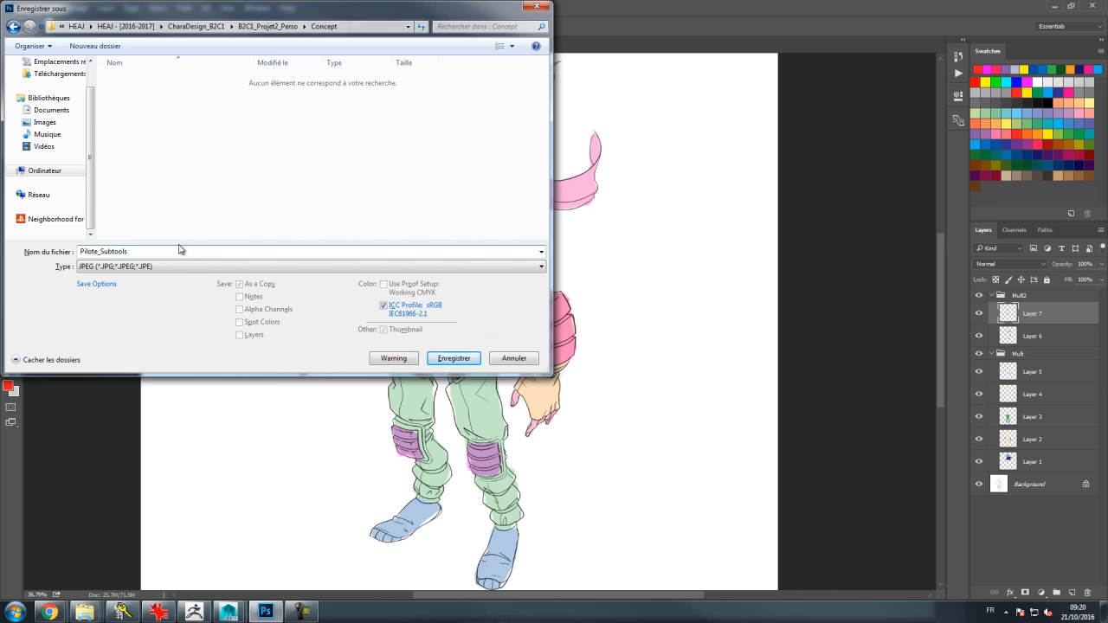
pyautogui.press('Return')
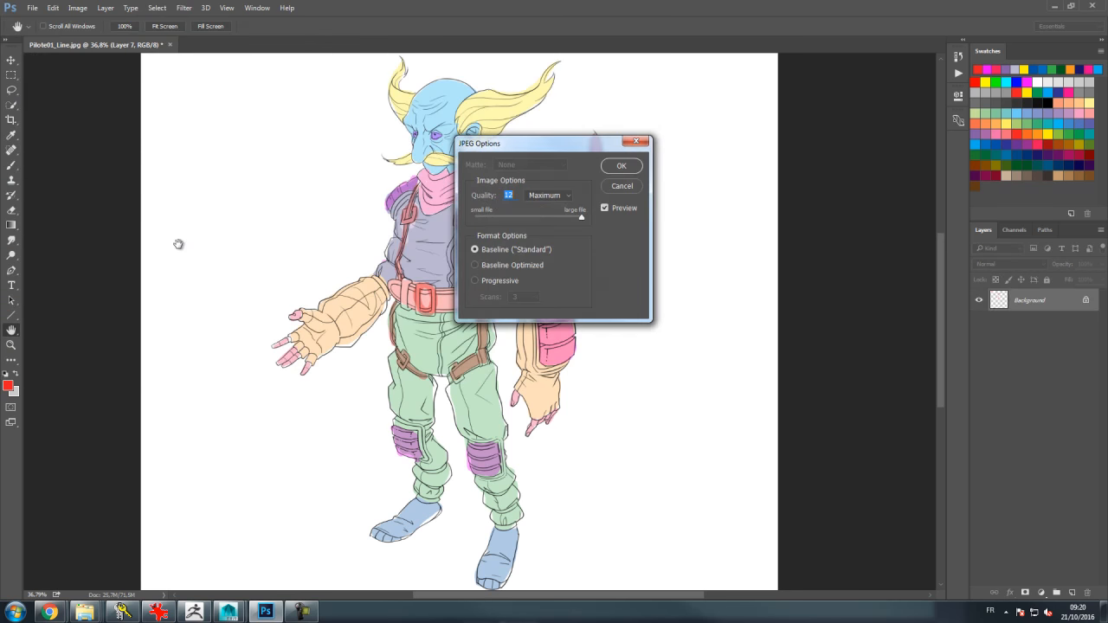
pyautogui.click(619, 166)
# Step: Leave Photoshop and open Pilote_Subtools from the project's Concept folder in the maximized IrfanView image viewer
pyautogui.click(1053, 6)
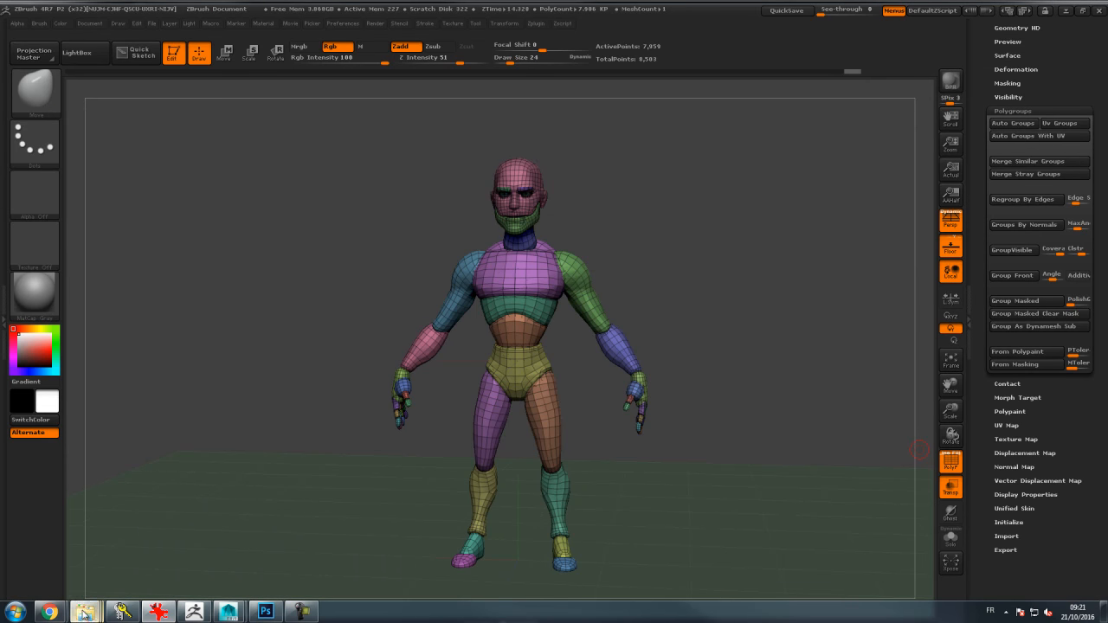
pyautogui.moveTo(85, 611)
pyautogui.click(197, 519)
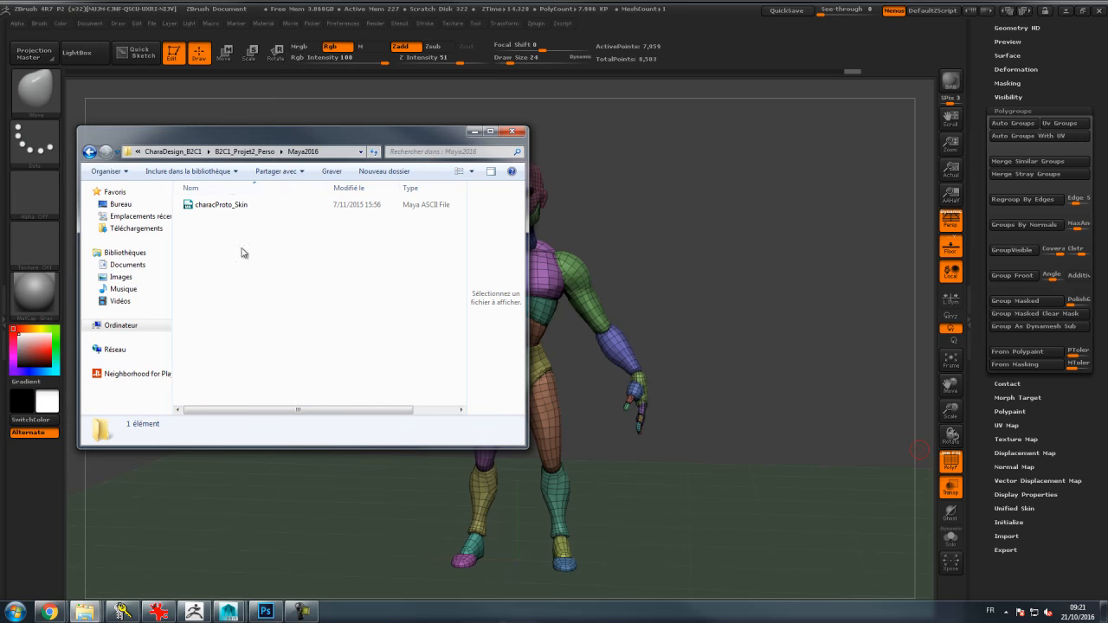
pyautogui.click(247, 151)
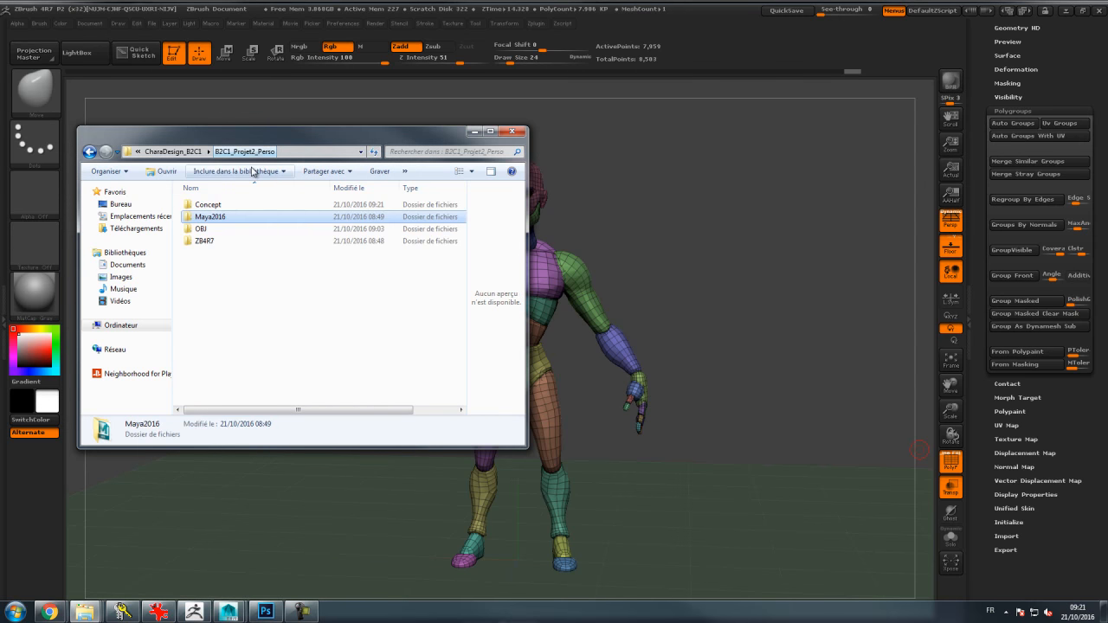
pyautogui.doubleClick(207, 205)
pyautogui.click(210, 215)
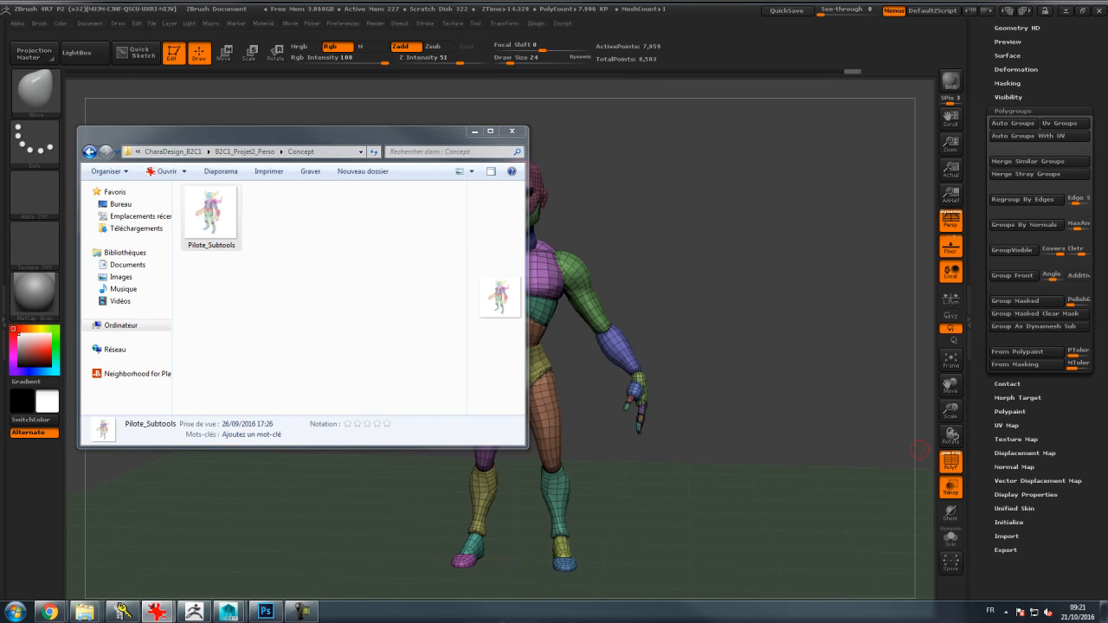
pyautogui.moveTo(1107, 88); pyautogui.dragTo(416, 52)
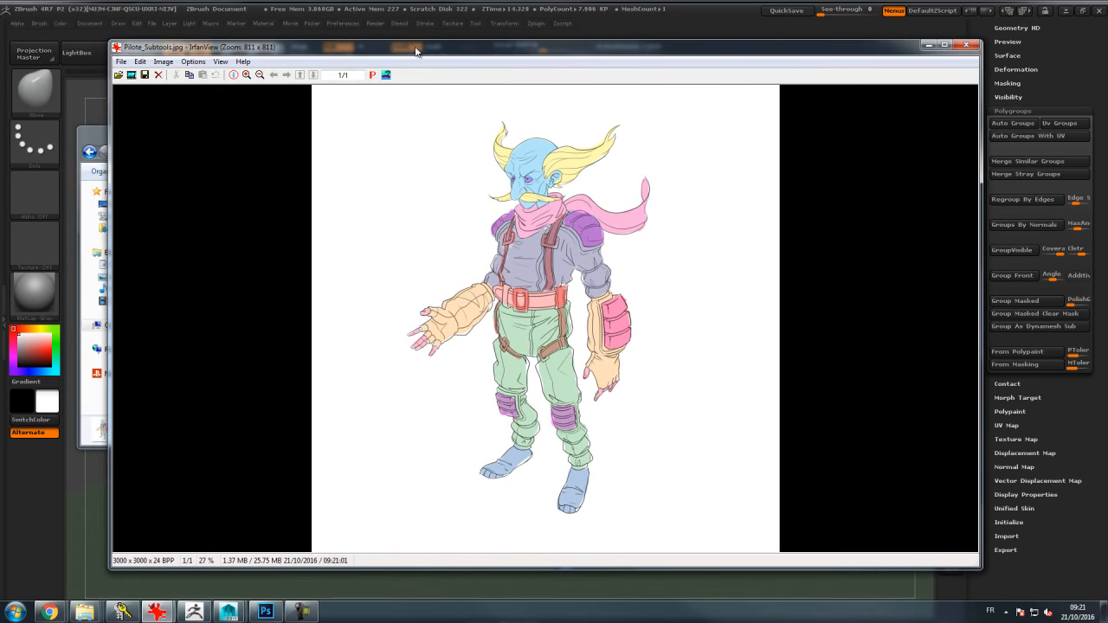
pyautogui.click(945, 45)
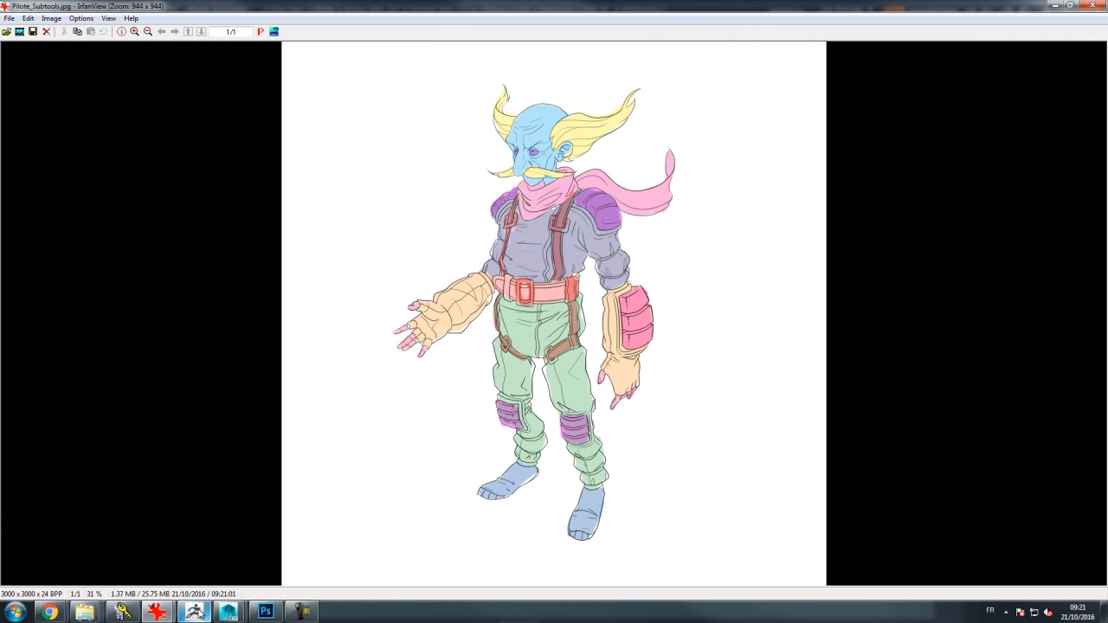
# Step: Switch to ZBrush, set See-through to 31 and place the character in three-quarter view beside the concept drawing
pyautogui.click(197, 612)
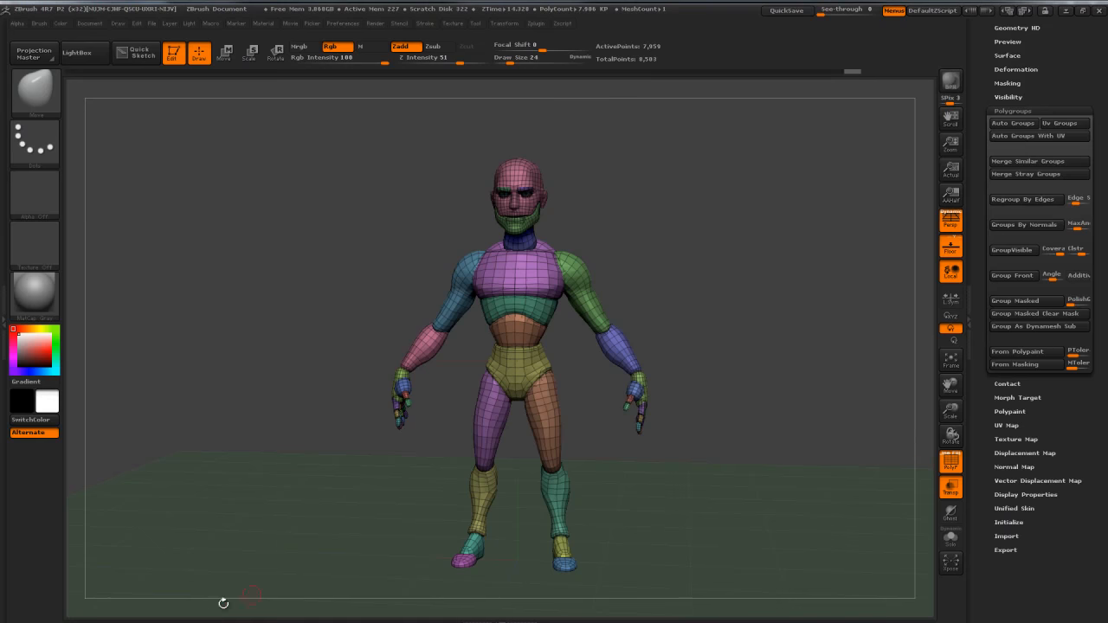
pyautogui.moveTo(823, 12)
pyautogui.mouseDown()
pyautogui.moveTo(838, 15)
pyautogui.moveTo(827, 27)
pyautogui.mouseUp()
pyautogui.moveTo(702, 234); pyautogui.dragTo(588, 186)
pyautogui.moveTo(683, 185); pyautogui.dragTo(640, 157)
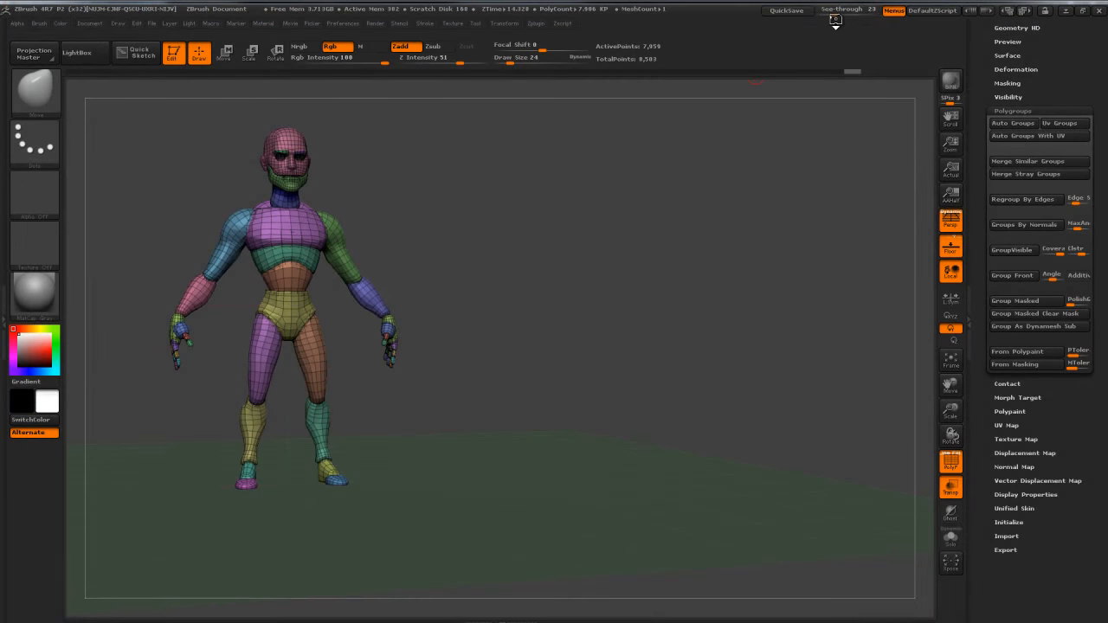
pyautogui.moveTo(834, 13); pyautogui.dragTo(836, 12)
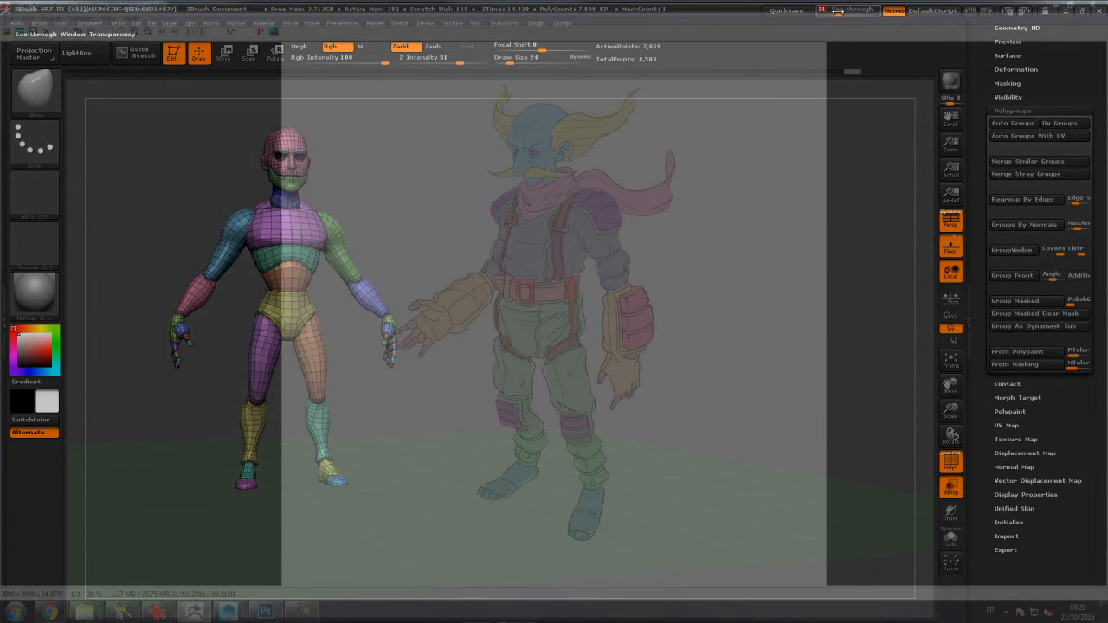
pyautogui.moveTo(626, 208); pyautogui.dragTo(602, 187)
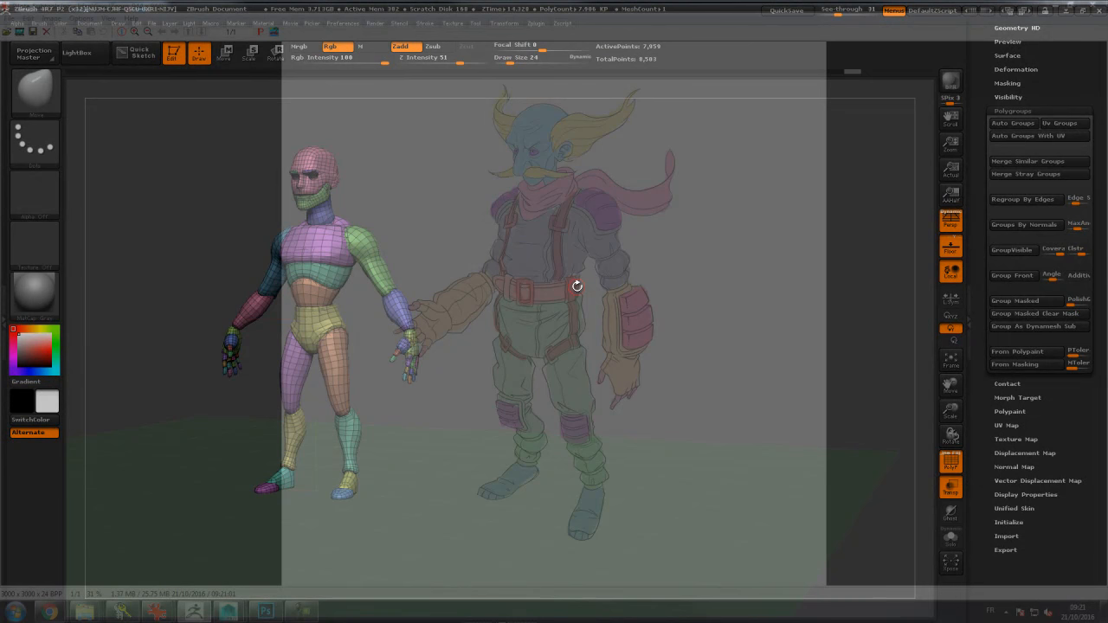
pyautogui.moveTo(576, 286); pyautogui.dragTo(560, 242)
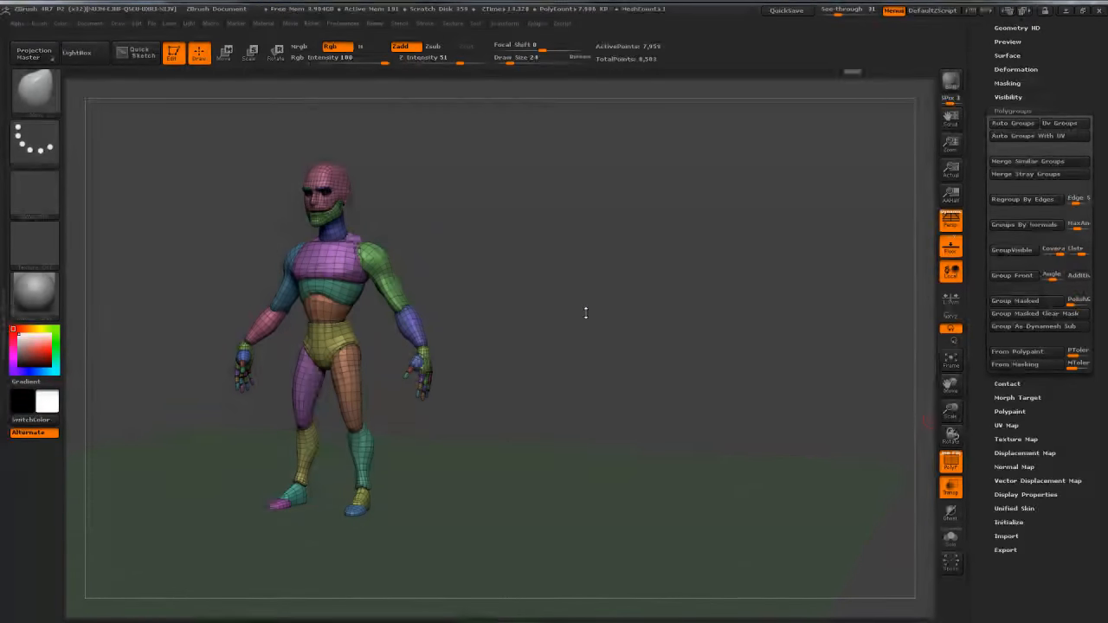
pyautogui.moveTo(979, 134); pyautogui.dragTo(985, 350)
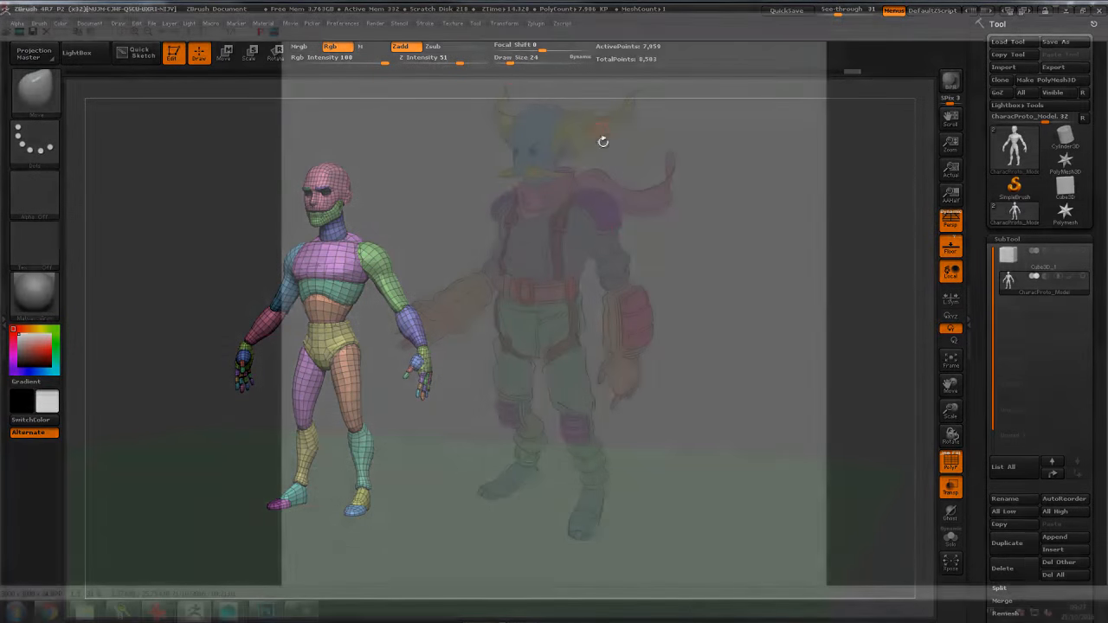
pyautogui.moveTo(724, 215); pyautogui.dragTo(706, 227)
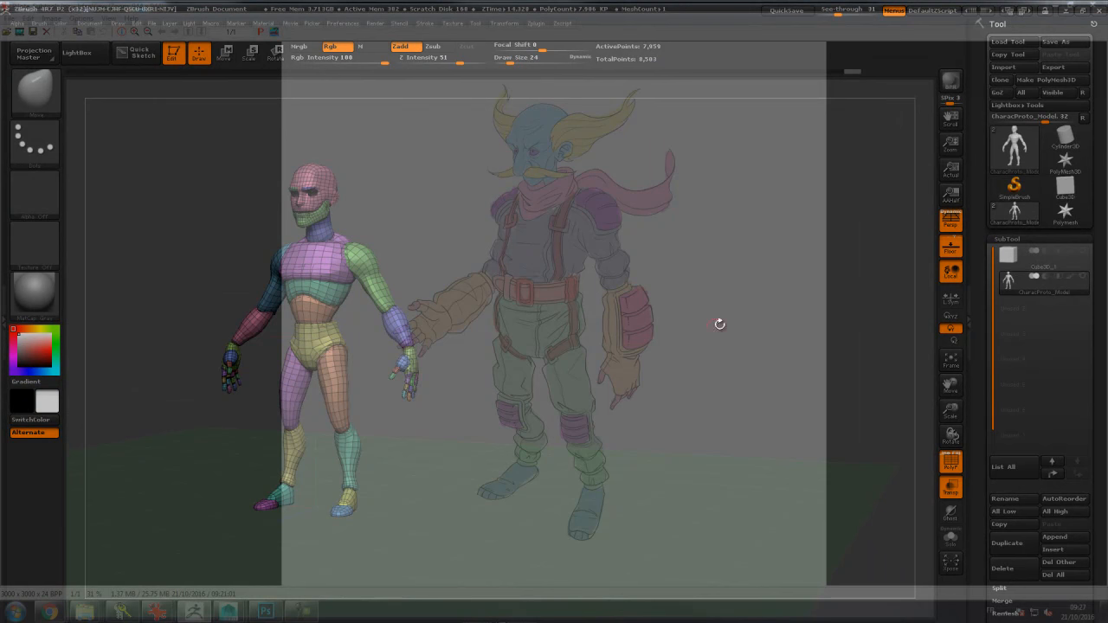
pyautogui.moveTo(419, 214); pyautogui.dragTo(355, 200)
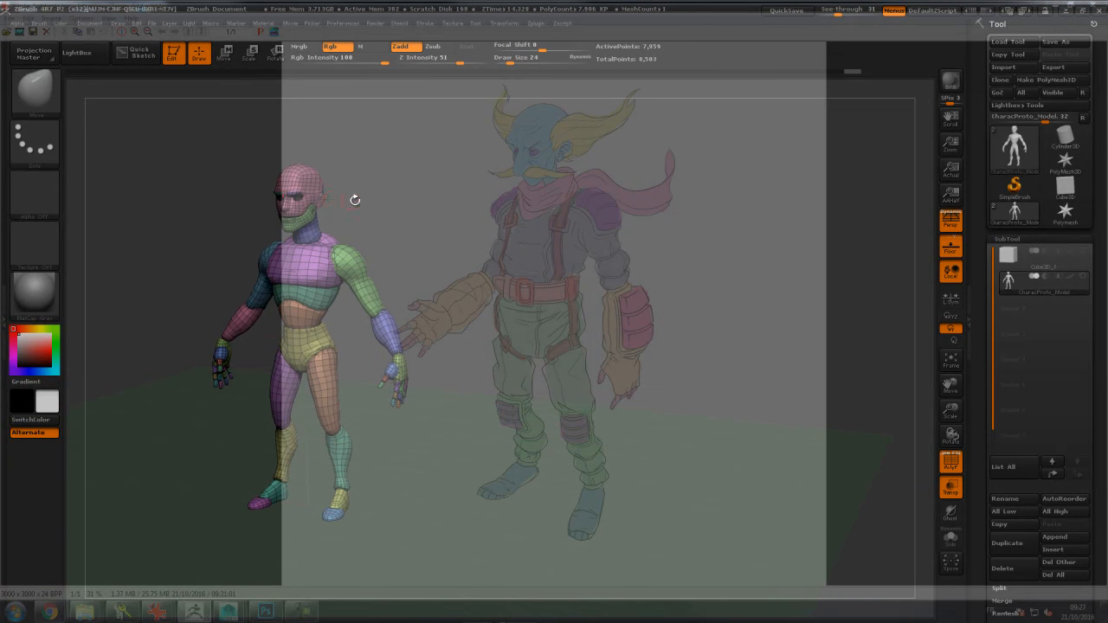
# Step: Hide the head, jaw and neck polygroups of the prototype character
pyautogui.hotkey('ctrl', 'shift')
pyautogui.keyDown('ctrl'); pyautogui.keyDown('shift'); pyautogui.click(307, 179); pyautogui.keyUp('shift'); pyautogui.keyUp('ctrl')
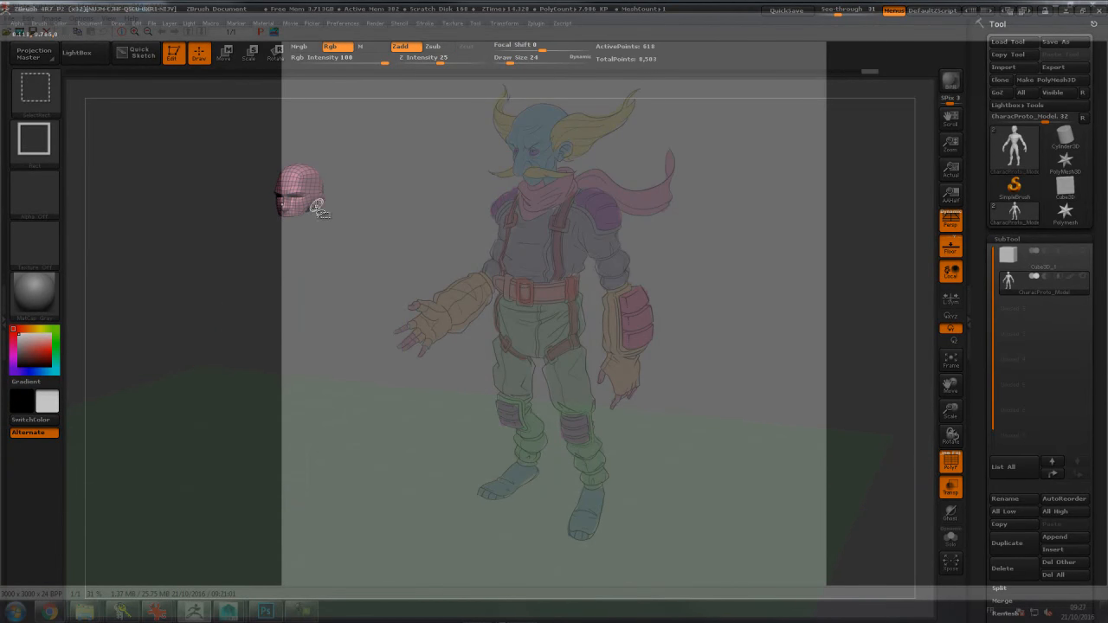
pyautogui.keyDown('ctrl'); pyautogui.keyDown('shift'); pyautogui.click(363, 173); pyautogui.keyUp('shift'); pyautogui.keyUp('ctrl')
pyautogui.keyDown('ctrl'); pyautogui.keyDown('shift'); pyautogui.click(311, 224); pyautogui.keyUp('shift'); pyautogui.keyUp('ctrl')
pyautogui.keyDown('ctrl'); pyautogui.keyDown('shift'); pyautogui.click(293, 220); pyautogui.keyUp('shift'); pyautogui.keyUp('ctrl')
pyautogui.keyDown('ctrl'); pyautogui.keyDown('shift'); pyautogui.click(302, 229); pyautogui.keyUp('shift'); pyautogui.keyUp('ctrl')
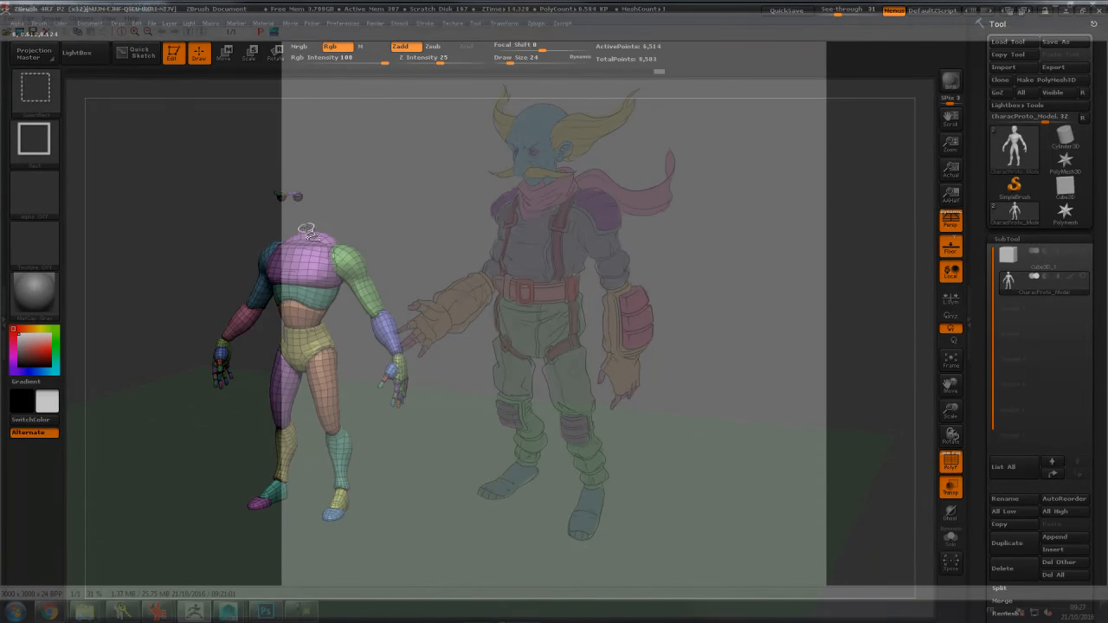
# Step: Hide the remaining small face polygroups around the eyes, keeping both eyeballs and the body visible
pyautogui.moveTo(327, 205)
pyautogui.keyDown('alt'); pyautogui.mouseDown()
pyautogui.moveTo(355, 229)
pyautogui.moveTo(368, 191)
pyautogui.moveTo(368, 258)
pyautogui.mouseUp(); pyautogui.keyUp('alt')
pyautogui.keyDown('ctrl'); pyautogui.keyDown('shift'); pyautogui.click(336, 180); pyautogui.keyUp('shift'); pyautogui.keyUp('ctrl')
pyautogui.keyDown('ctrl'); pyautogui.keyDown('shift'); pyautogui.click(284, 185); pyautogui.keyUp('shift'); pyautogui.keyUp('ctrl')
pyautogui.keyDown('ctrl'); pyautogui.keyDown('shift'); pyautogui.click(292, 199); pyautogui.keyUp('shift'); pyautogui.keyUp('ctrl')
pyautogui.keyDown('ctrl'); pyautogui.keyDown('shift'); pyautogui.click(336, 202); pyautogui.keyUp('shift'); pyautogui.keyUp('ctrl')
pyautogui.moveTo(424, 198)
pyautogui.mouseDown()
pyautogui.moveTo(415, 206)
pyautogui.moveTo(418, 171)
pyautogui.moveTo(407, 177)
pyautogui.mouseUp()
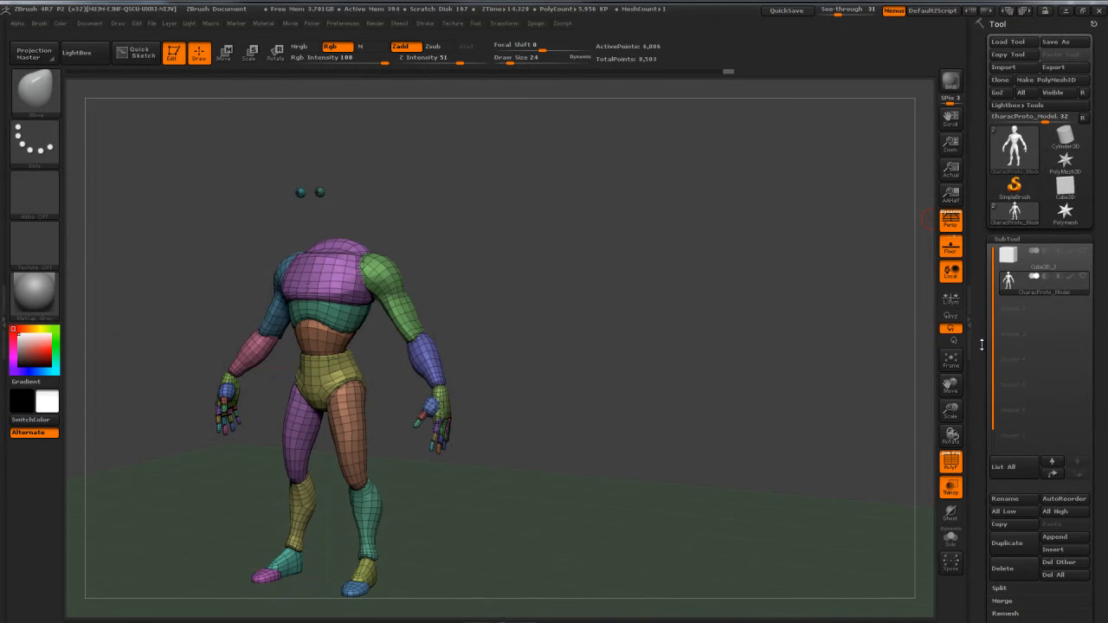
# Step: Split the hidden head parts into their own subtool with Split Hidden, compare it with the body and select the head subtool
pyautogui.moveTo(981, 351); pyautogui.dragTo(981, 317)
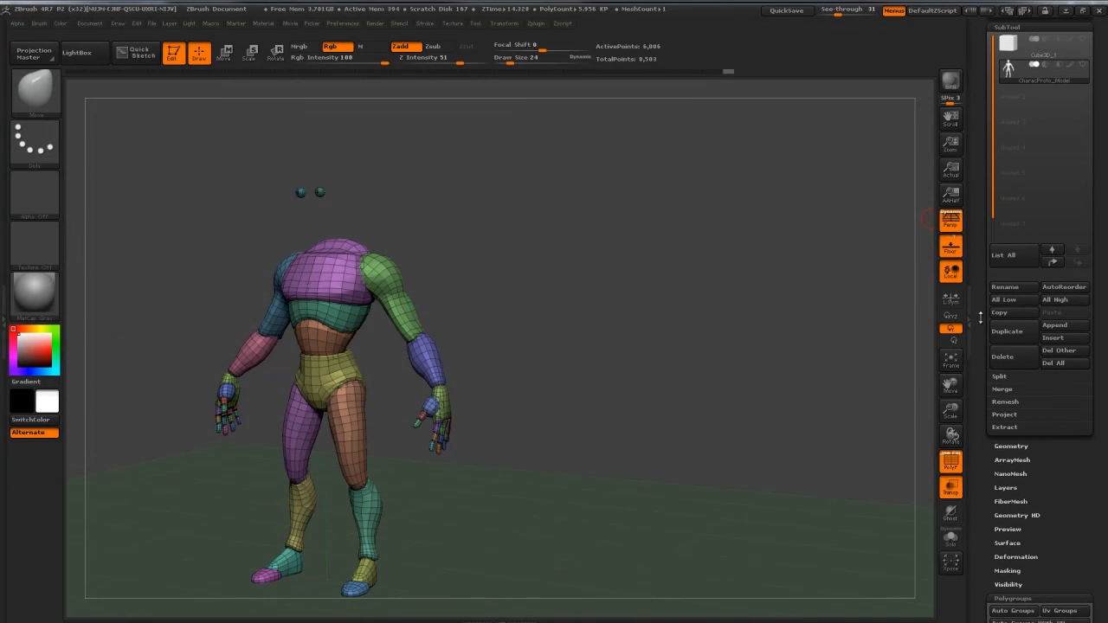
pyautogui.click(999, 376)
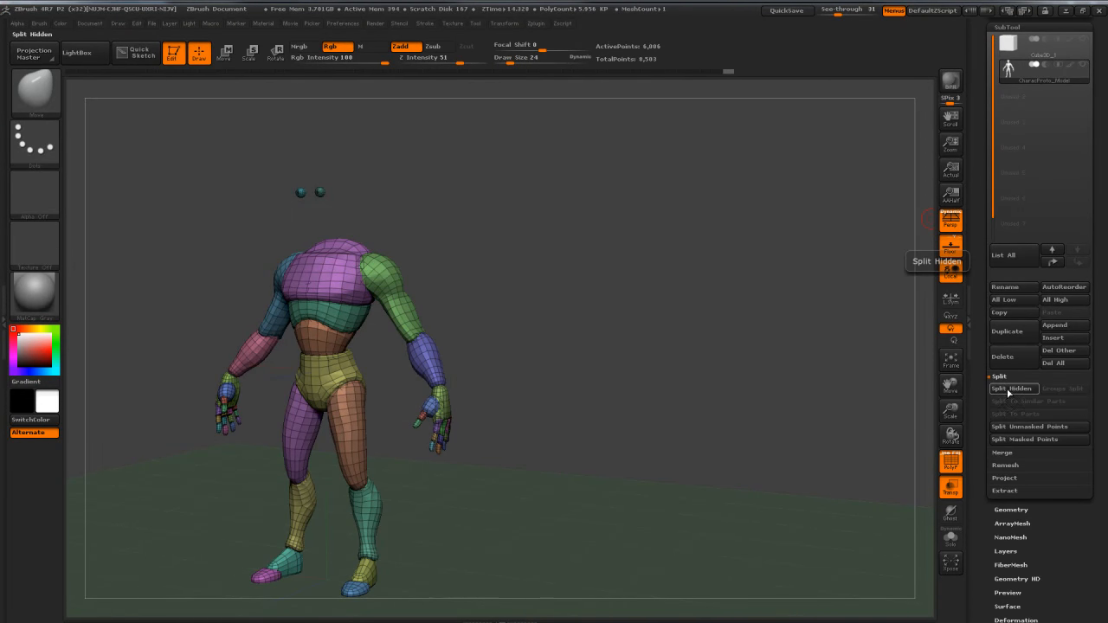
pyautogui.click(1010, 389)
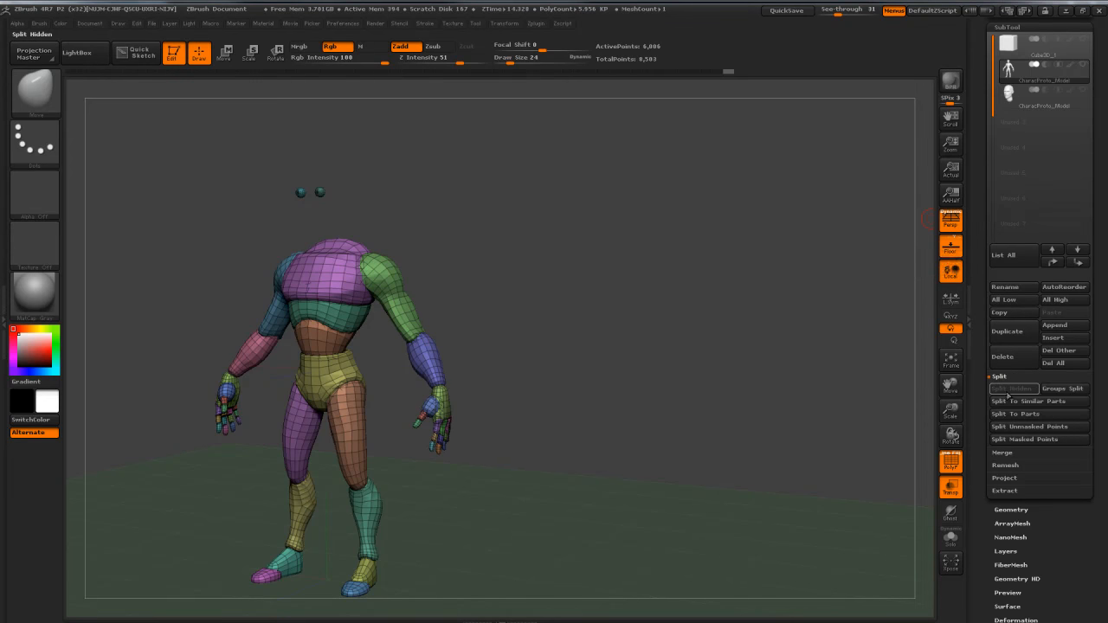
pyautogui.click(1004, 95)
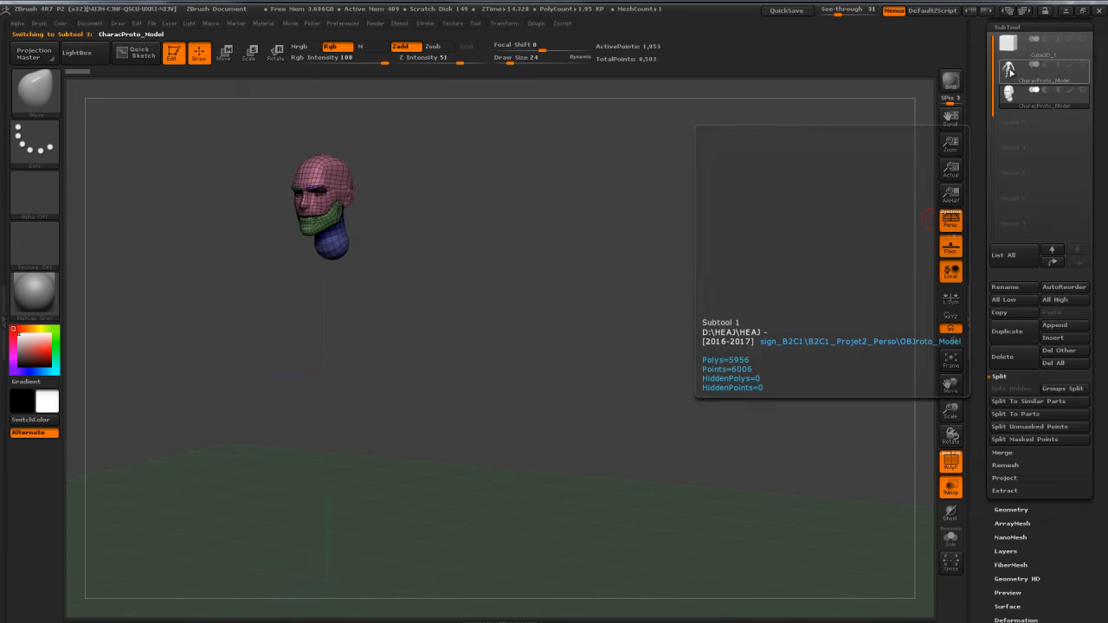
pyautogui.click(1007, 74)
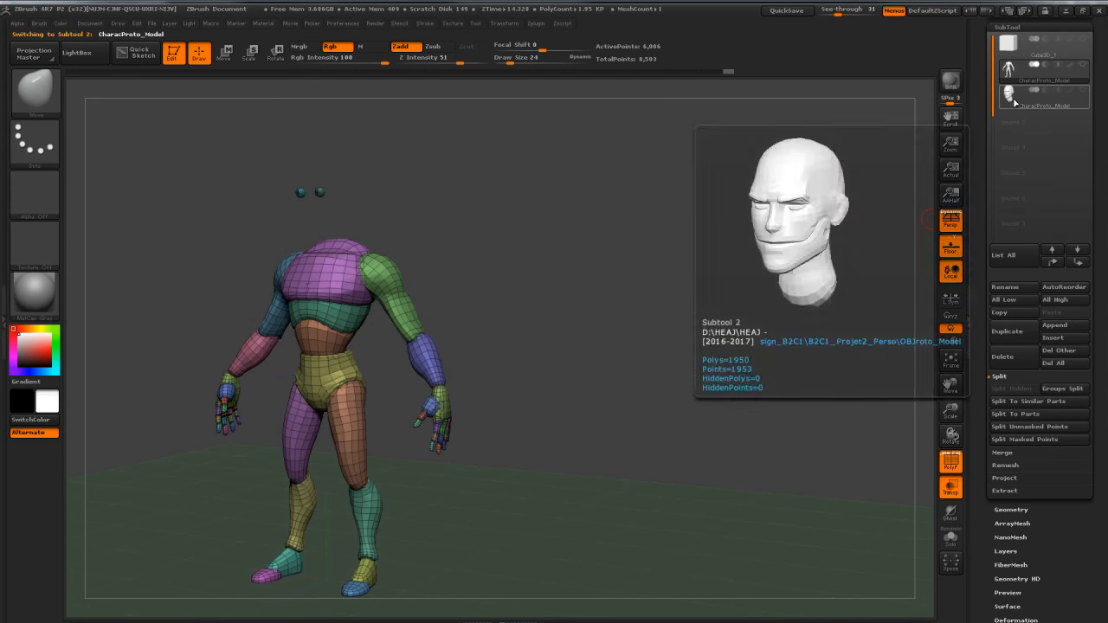
pyautogui.click(1003, 97)
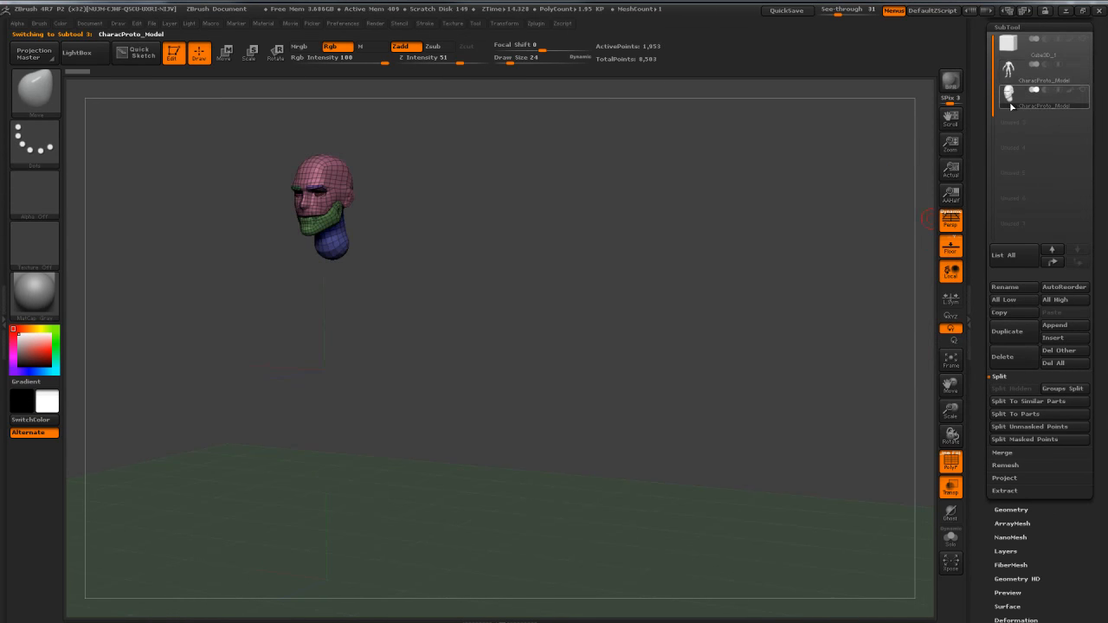
# Step: Isolate the two eyeballs in the body subtool and separate them from the body with Split Hidden
pyautogui.click(1006, 73)
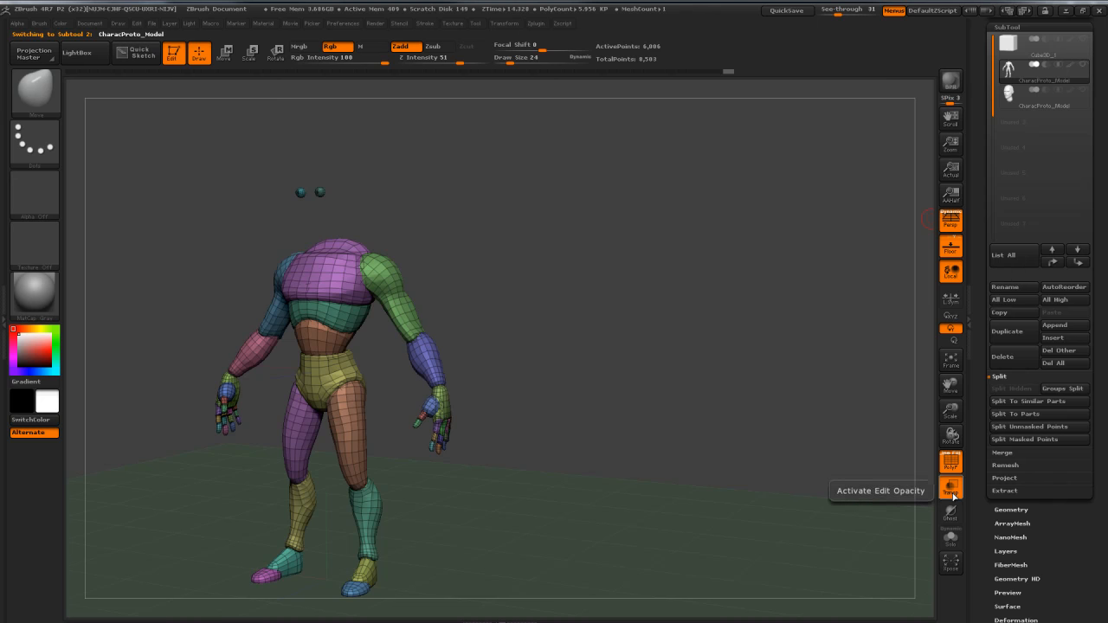
pyautogui.moveTo(1070, 105)
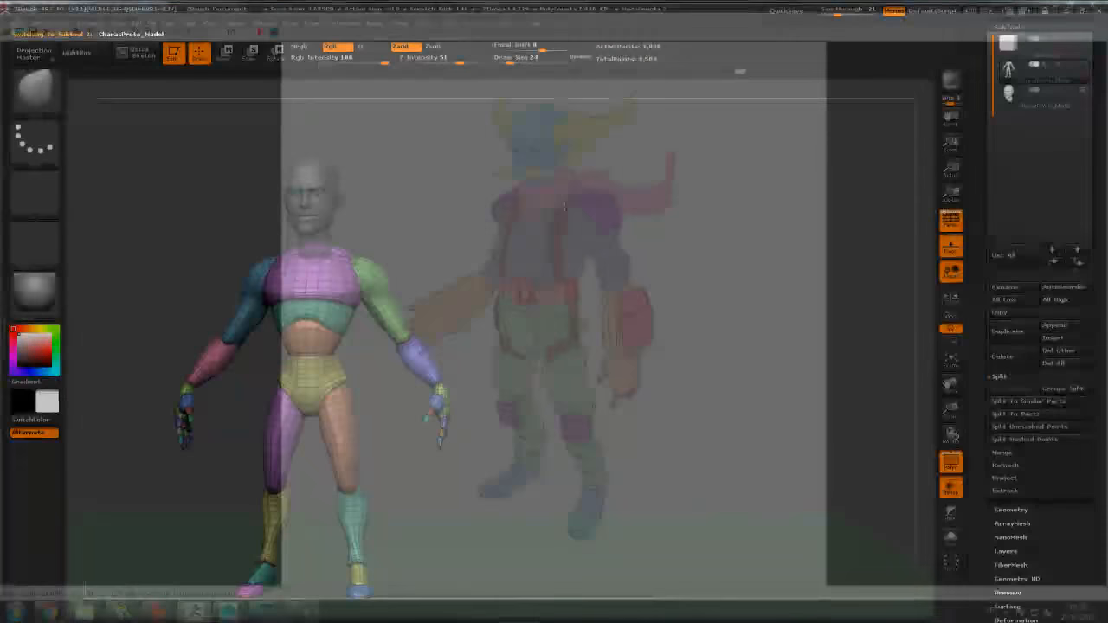
pyautogui.moveTo(565, 207); pyautogui.dragTo(279, 241)
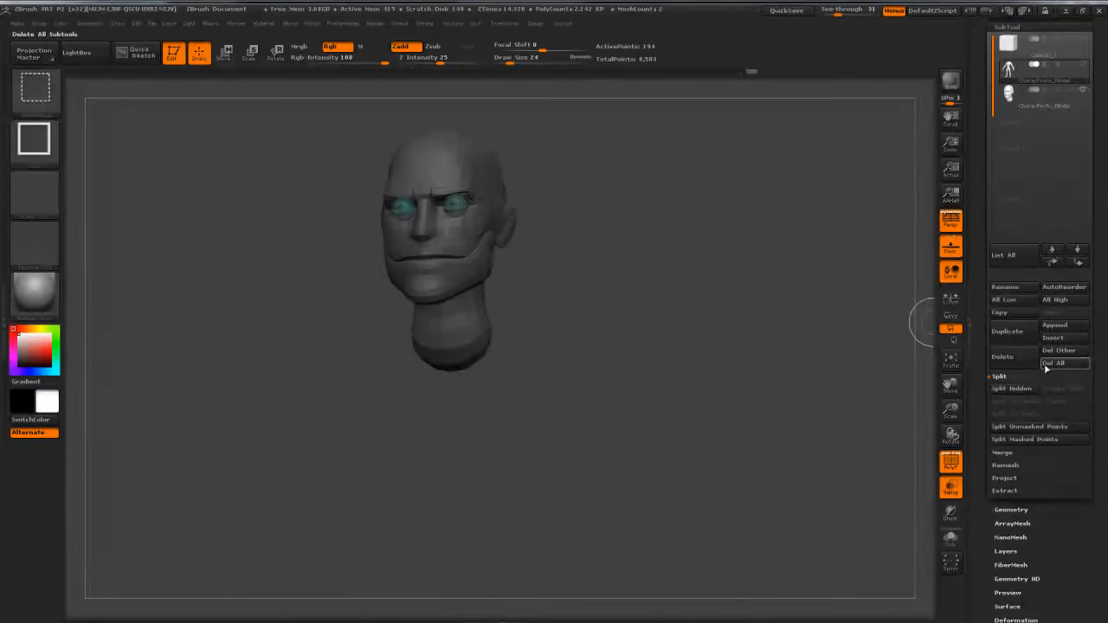
pyautogui.click(1012, 389)
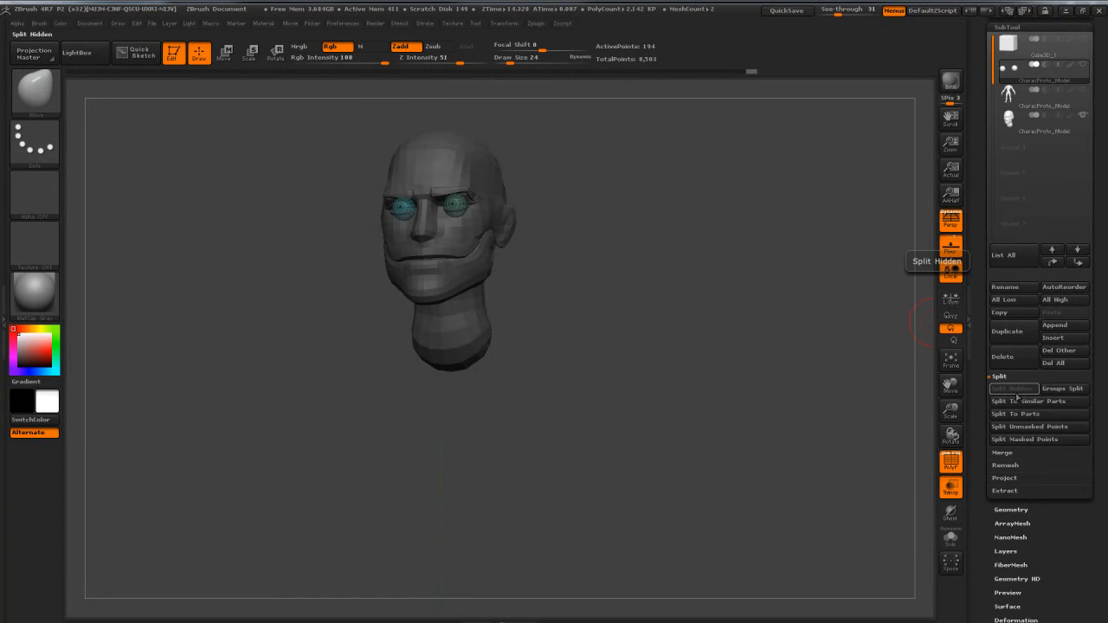
# Step: Reorder the subtools so the head comes first, followed by the eyeballs and the body
pyautogui.click(1030, 92)
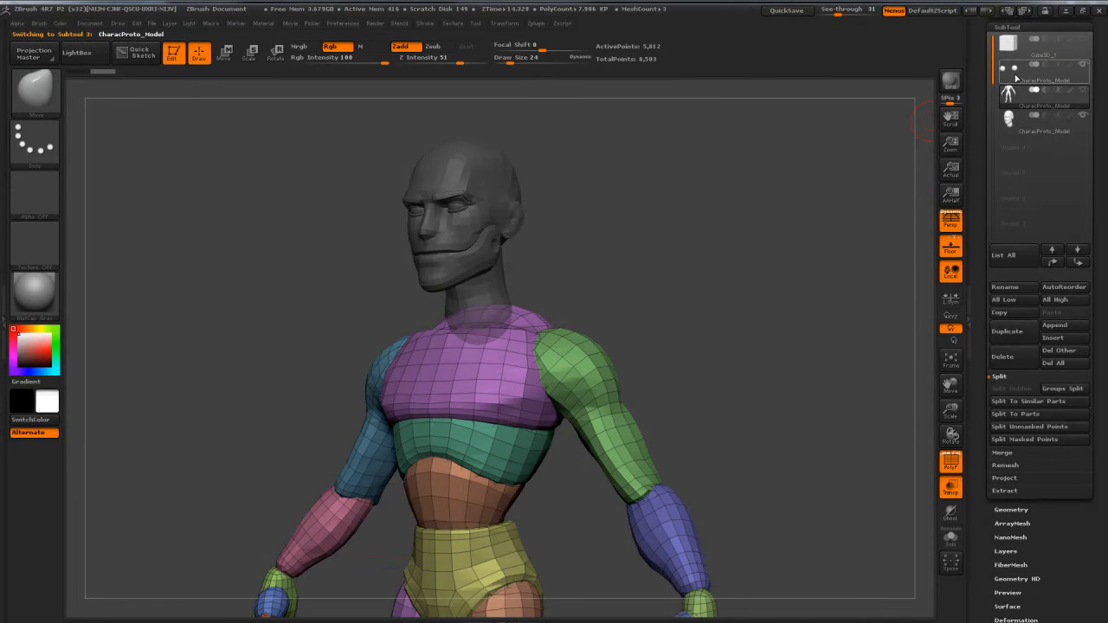
pyautogui.moveTo(1017, 65)
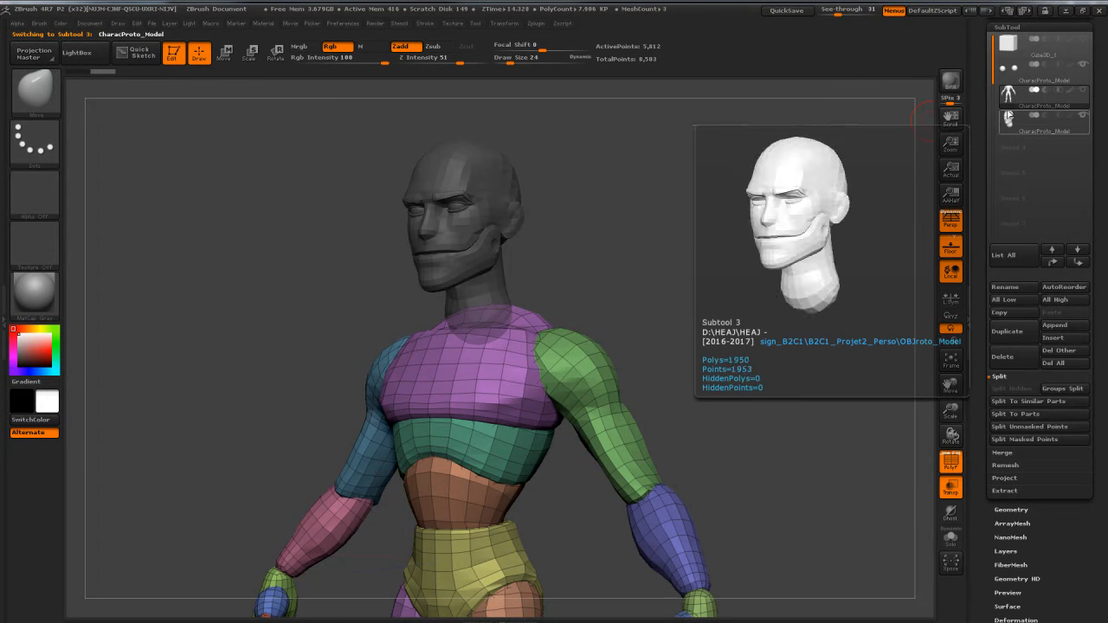
pyautogui.click(1074, 264)
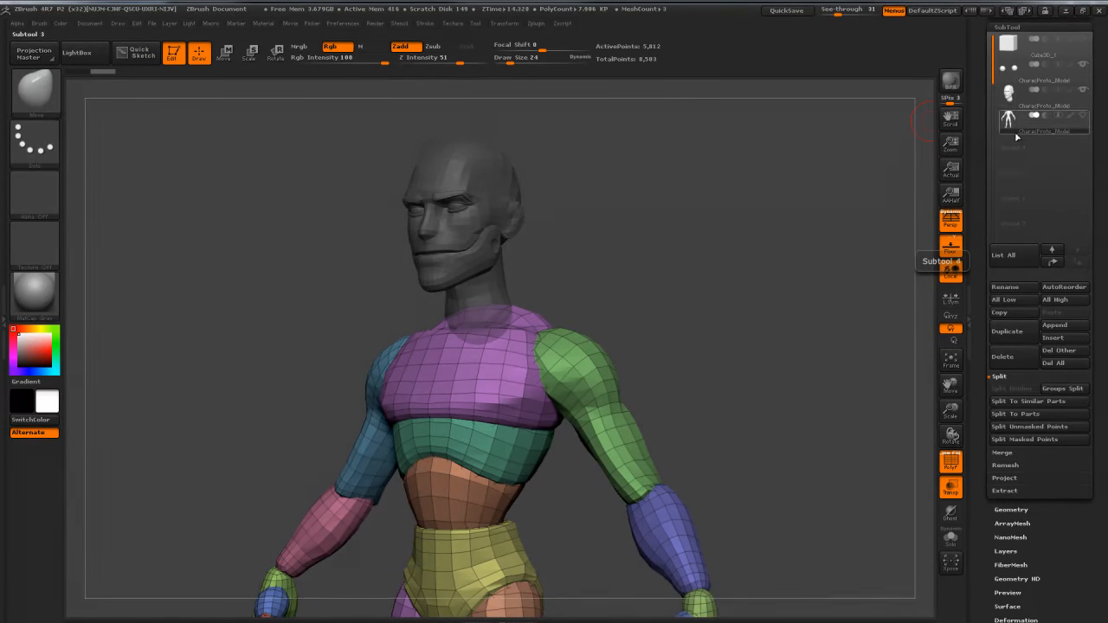
pyautogui.click(1052, 262)
pyautogui.click(1052, 263)
pyautogui.click(1078, 264)
pyautogui.click(1078, 264)
pyautogui.press('Up')
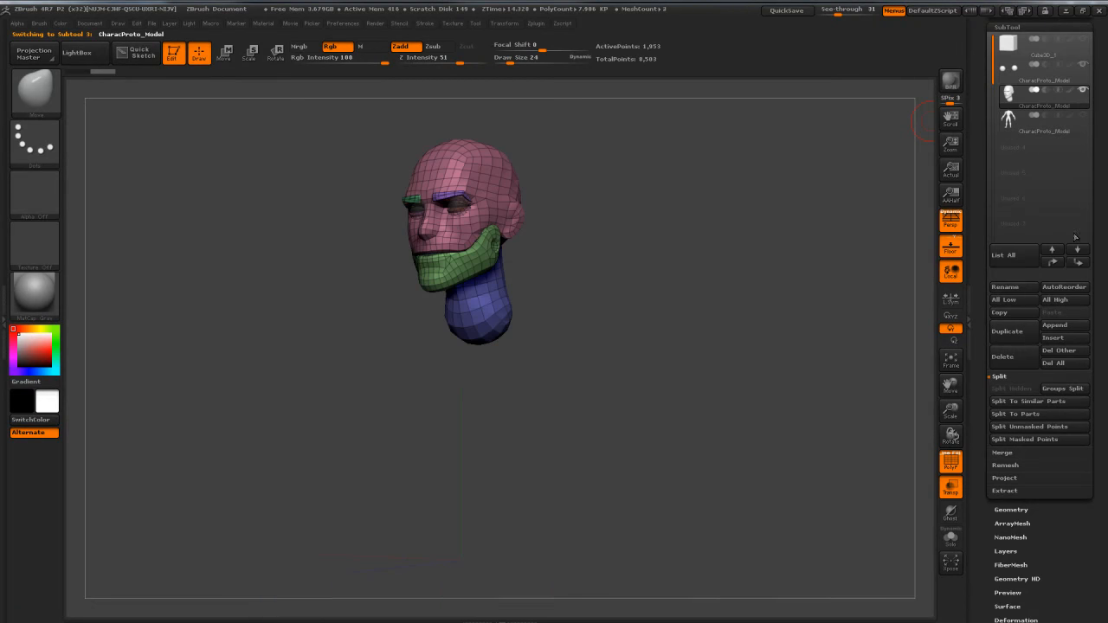
pyautogui.click(1052, 249)
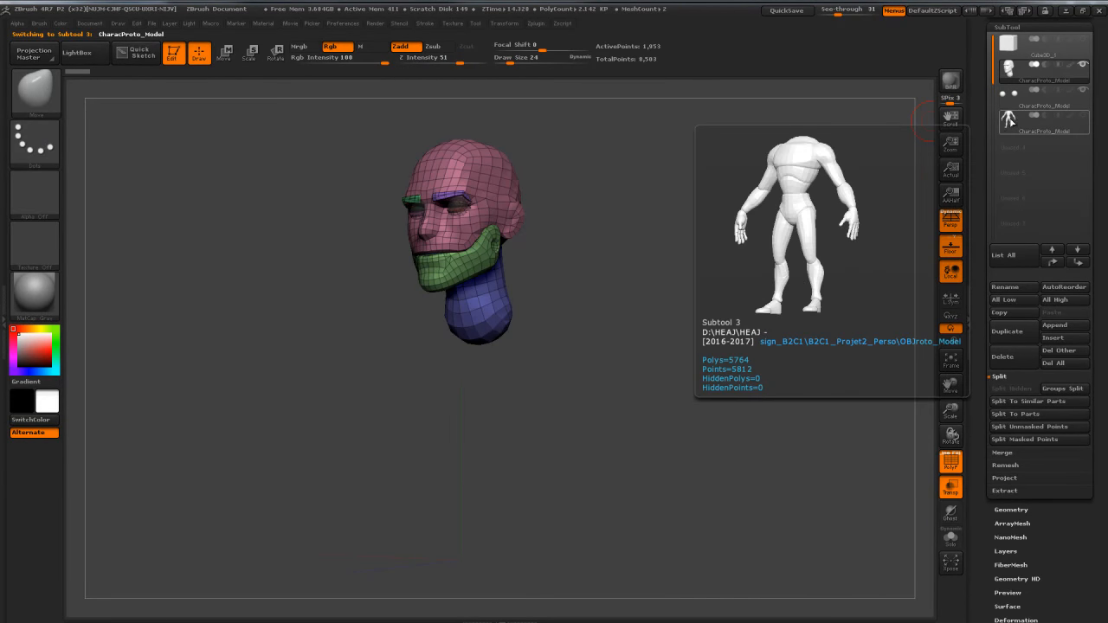
# Step: Select the body subtool, hide its abdomen, ribcage, chest and both upper-arm polygroups, and separate them with Split Hidden
pyautogui.click(1009, 121)
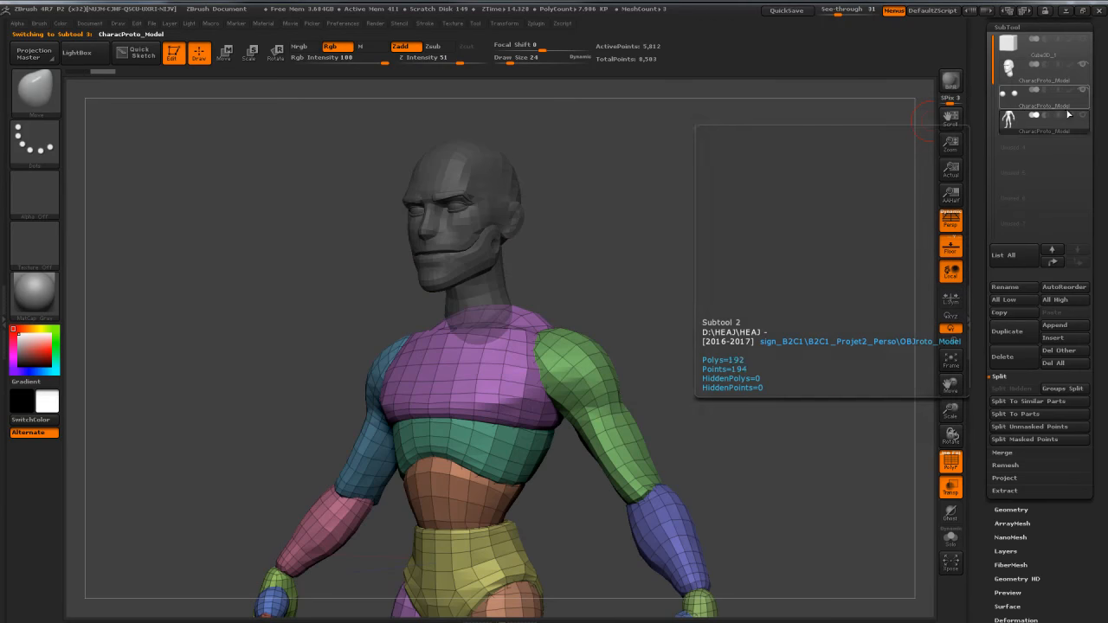
pyautogui.click(1024, 100)
pyautogui.click(1008, 120)
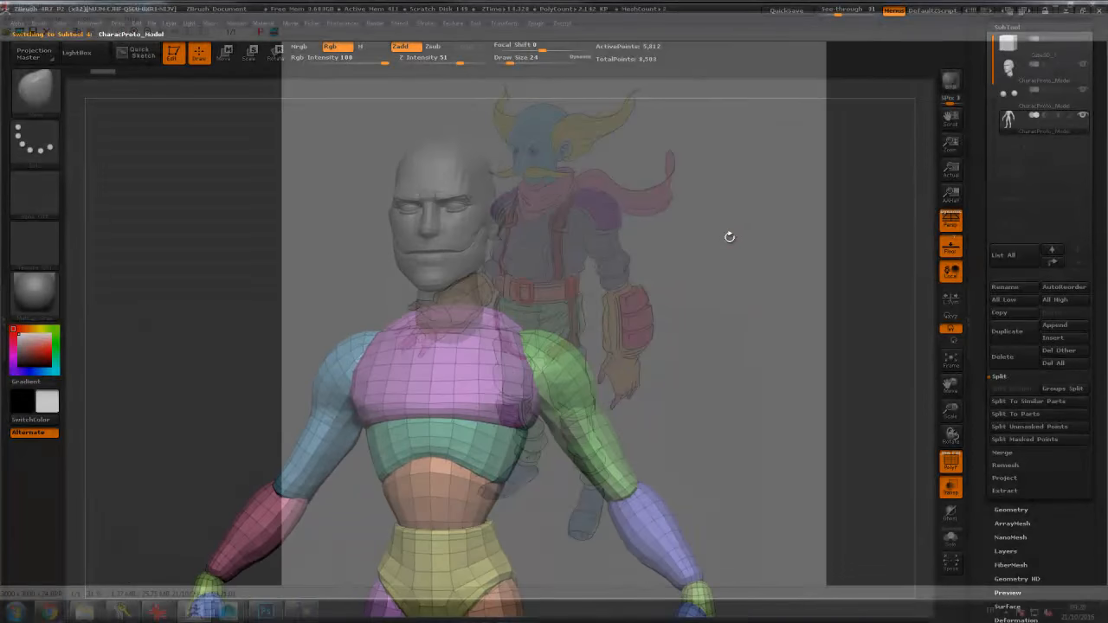
pyautogui.moveTo(727, 235); pyautogui.dragTo(583, 221)
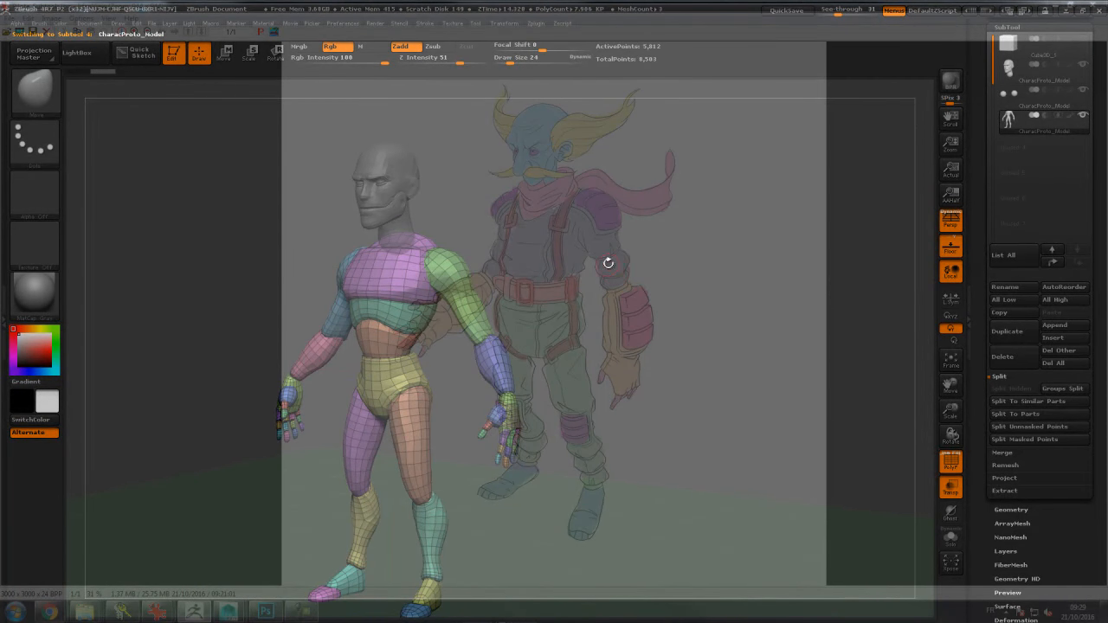
pyautogui.keyDown('ctrl'); pyautogui.keyDown('shift'); pyautogui.click(386, 336); pyautogui.keyUp('shift'); pyautogui.keyUp('ctrl')
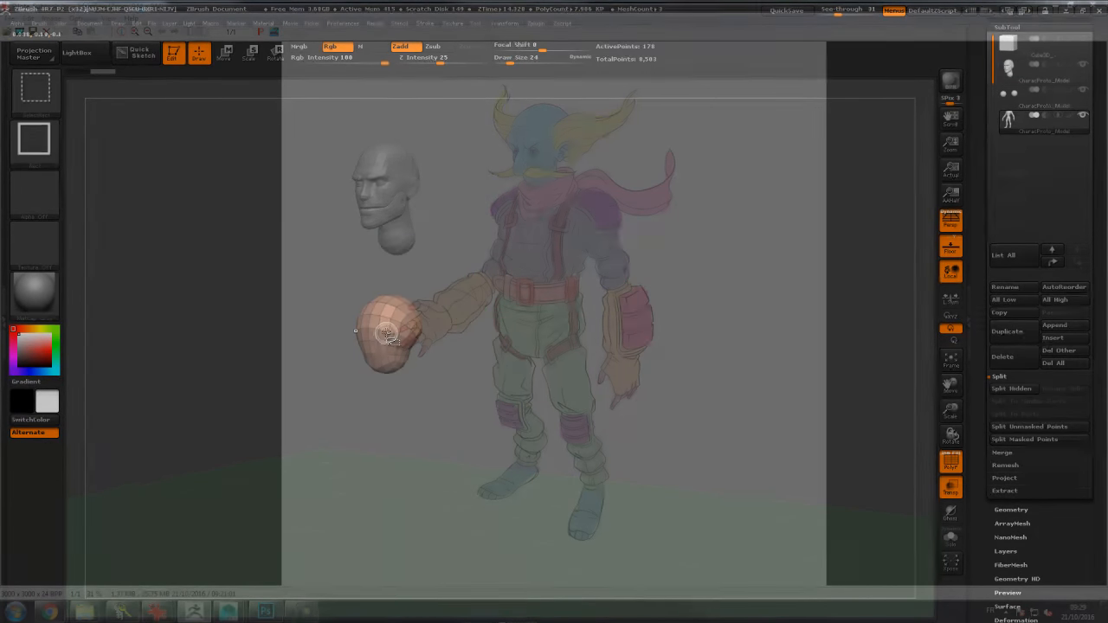
pyautogui.keyDown('ctrl'); pyautogui.keyDown('shift'); pyautogui.click(677, 237); pyautogui.keyUp('shift'); pyautogui.keyUp('ctrl')
pyautogui.keyDown('ctrl'); pyautogui.keyDown('alt'); pyautogui.keyDown('shift'); pyautogui.click(389, 318); pyautogui.keyUp('shift'); pyautogui.keyUp('alt'); pyautogui.keyUp('ctrl')
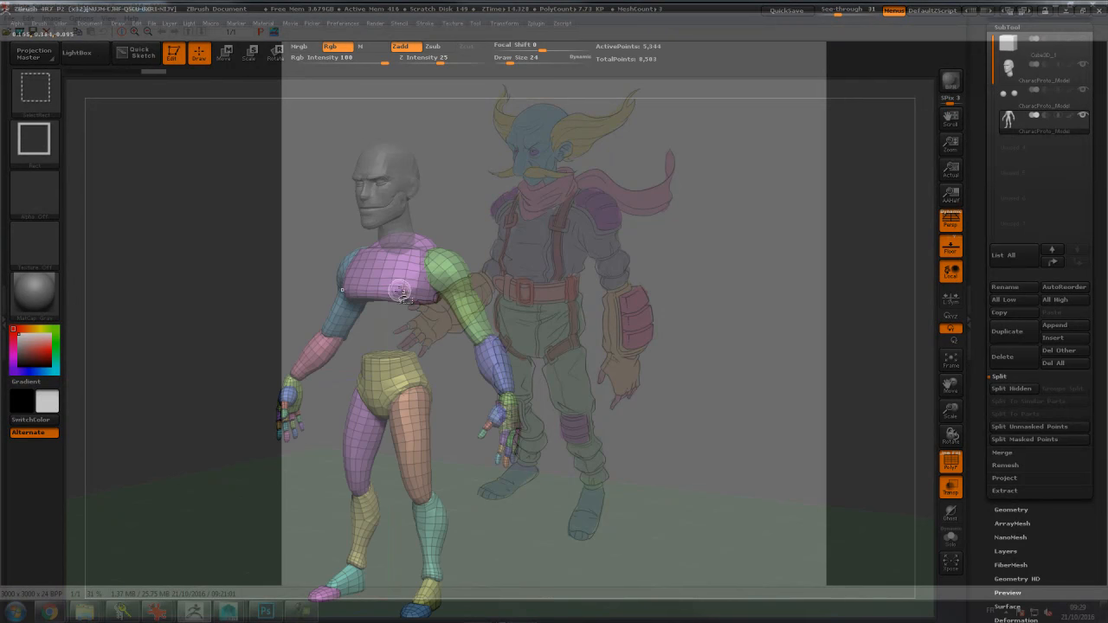
pyautogui.keyDown('ctrl'); pyautogui.keyDown('alt'); pyautogui.keyDown('shift'); pyautogui.click(400, 290); pyautogui.keyUp('shift'); pyautogui.keyUp('alt'); pyautogui.keyUp('ctrl')
pyautogui.keyDown('ctrl'); pyautogui.keyDown('alt'); pyautogui.keyDown('shift'); pyautogui.click(451, 273); pyautogui.keyUp('shift'); pyautogui.keyUp('alt'); pyautogui.keyUp('ctrl')
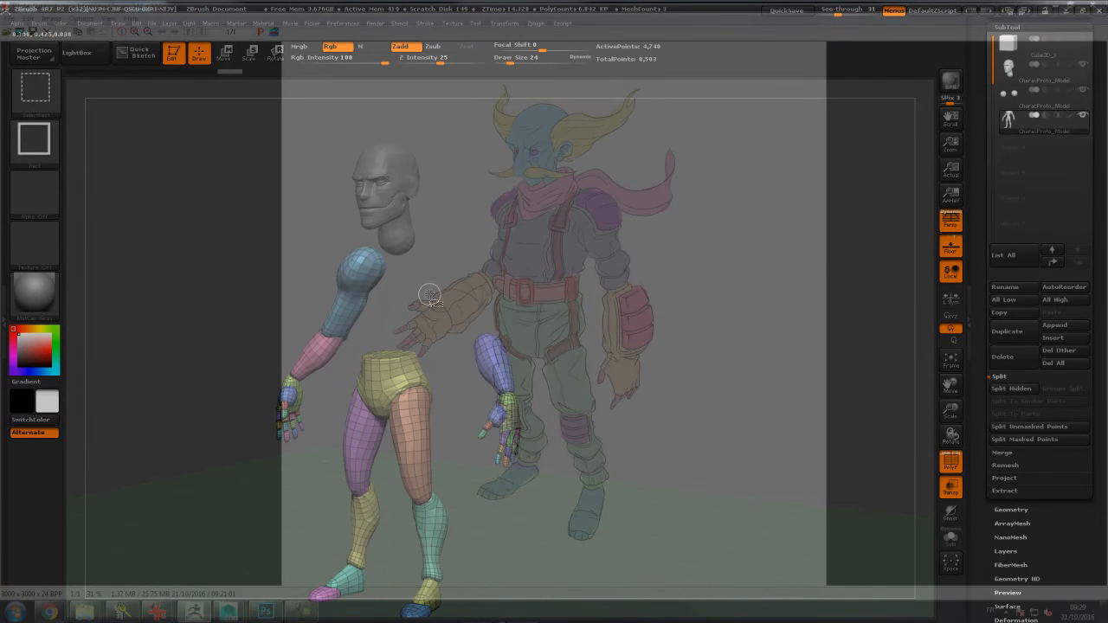
pyautogui.keyDown('ctrl'); pyautogui.keyDown('alt'); pyautogui.keyDown('shift'); pyautogui.click(346, 290); pyautogui.keyUp('shift'); pyautogui.keyUp('alt'); pyautogui.keyUp('ctrl')
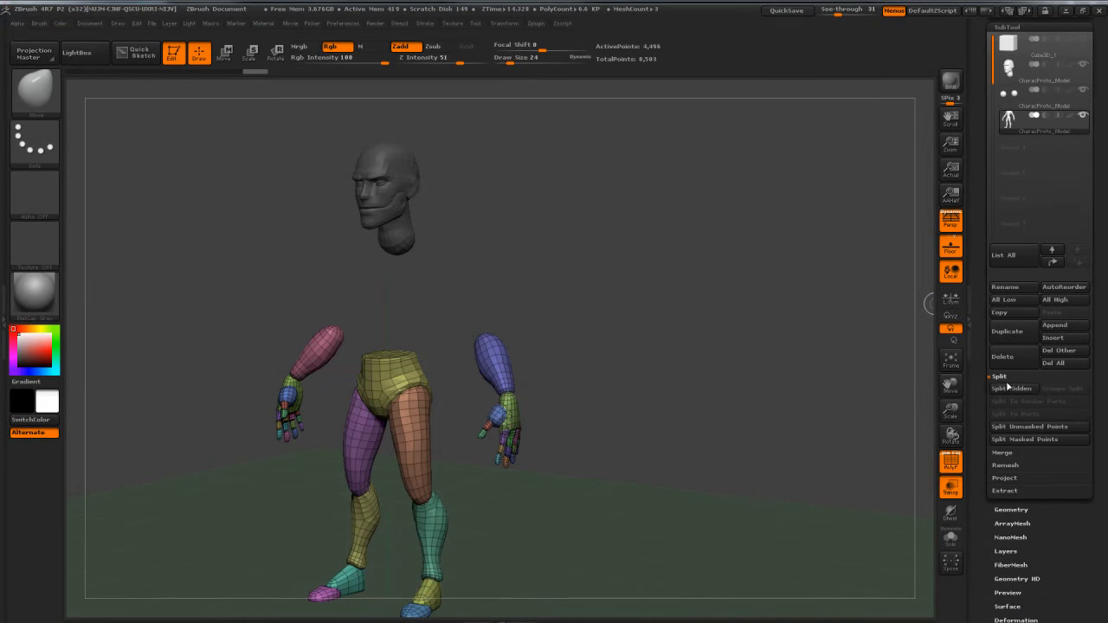
pyautogui.click(1011, 388)
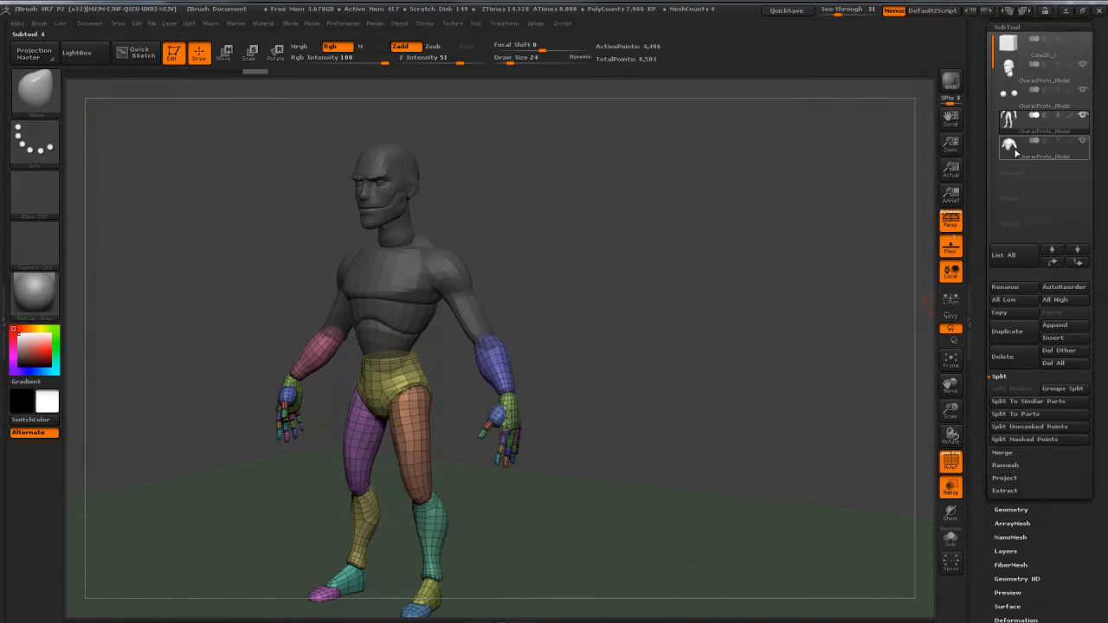
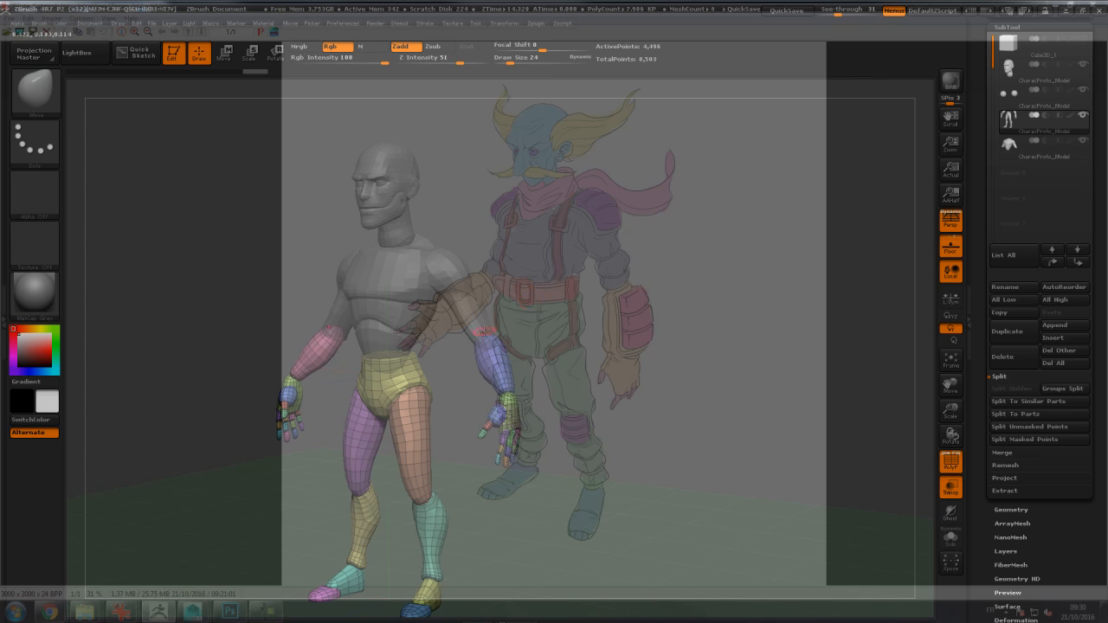
# Step: Hide the character's left forearm, palm and thumb-base polygroups and split them into a separate subtool with Split Hidden
pyautogui.moveTo(534, 320); pyautogui.dragTo(469, 389)
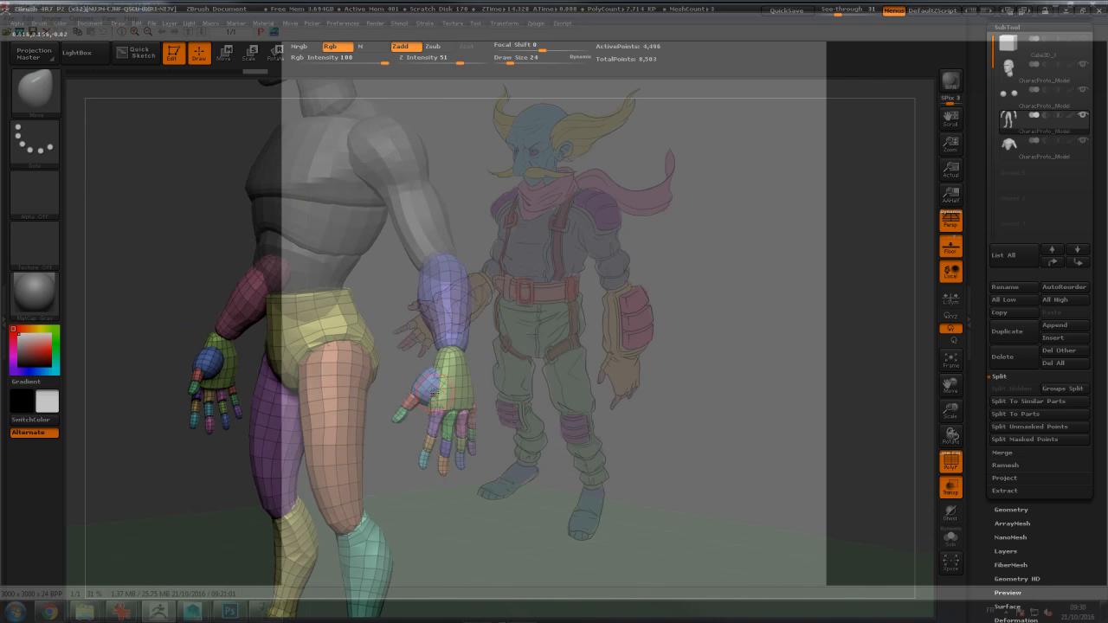
pyautogui.moveTo(528, 333); pyautogui.dragTo(514, 341)
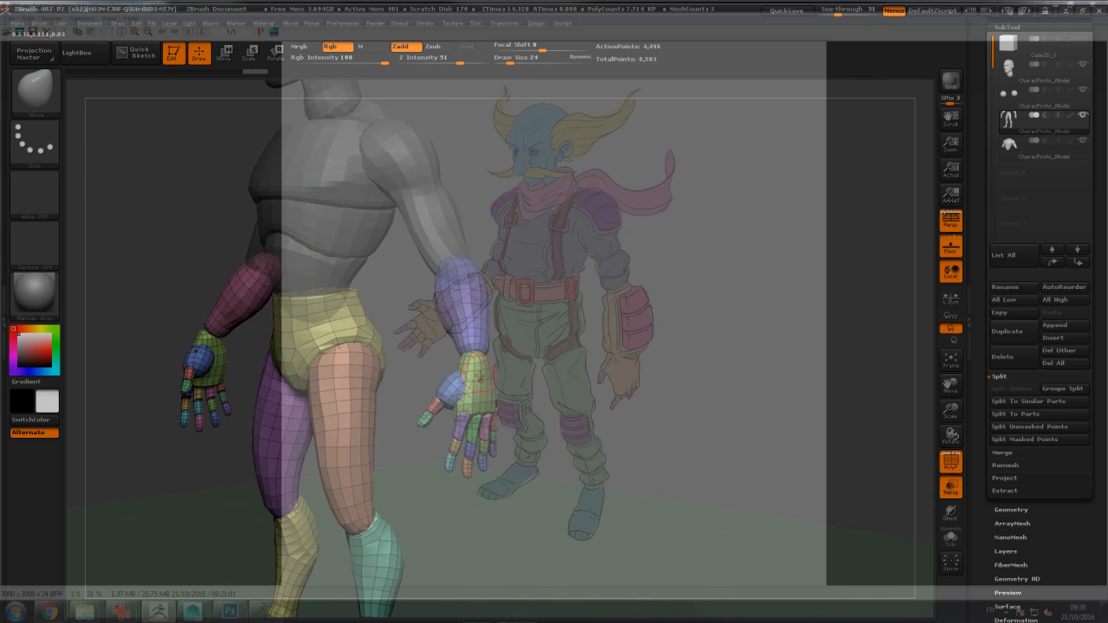
pyautogui.keyDown('ctrl'); pyautogui.keyDown('shift'); pyautogui.click(467, 342); pyautogui.keyUp('shift'); pyautogui.keyUp('ctrl')
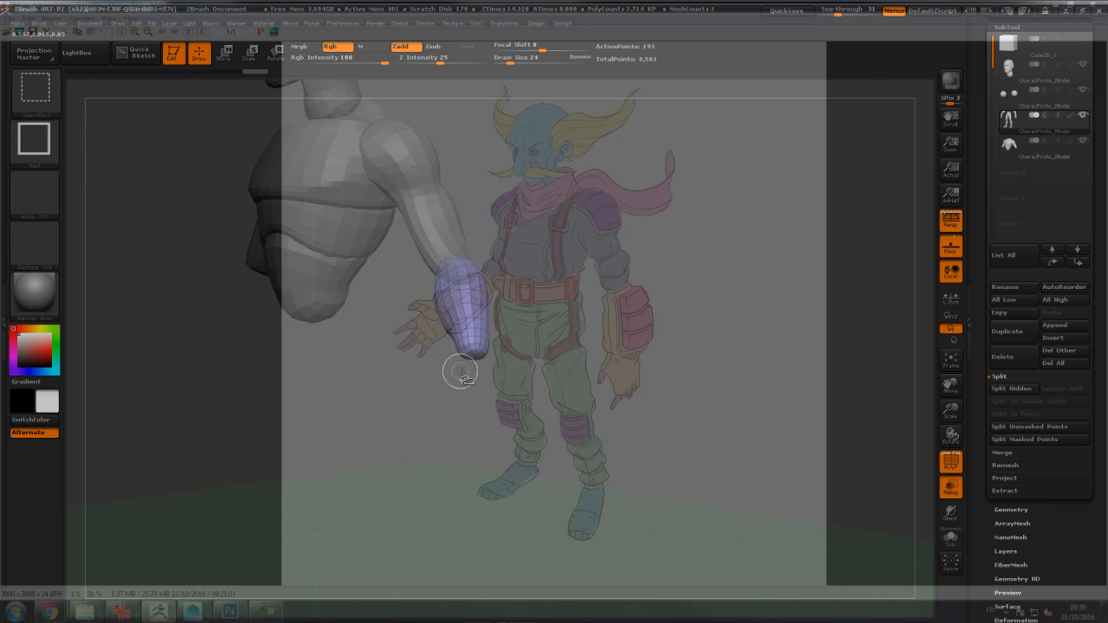
pyautogui.keyDown('ctrl'); pyautogui.keyDown('shift'); pyautogui.click(510, 343); pyautogui.keyUp('shift'); pyautogui.keyUp('ctrl')
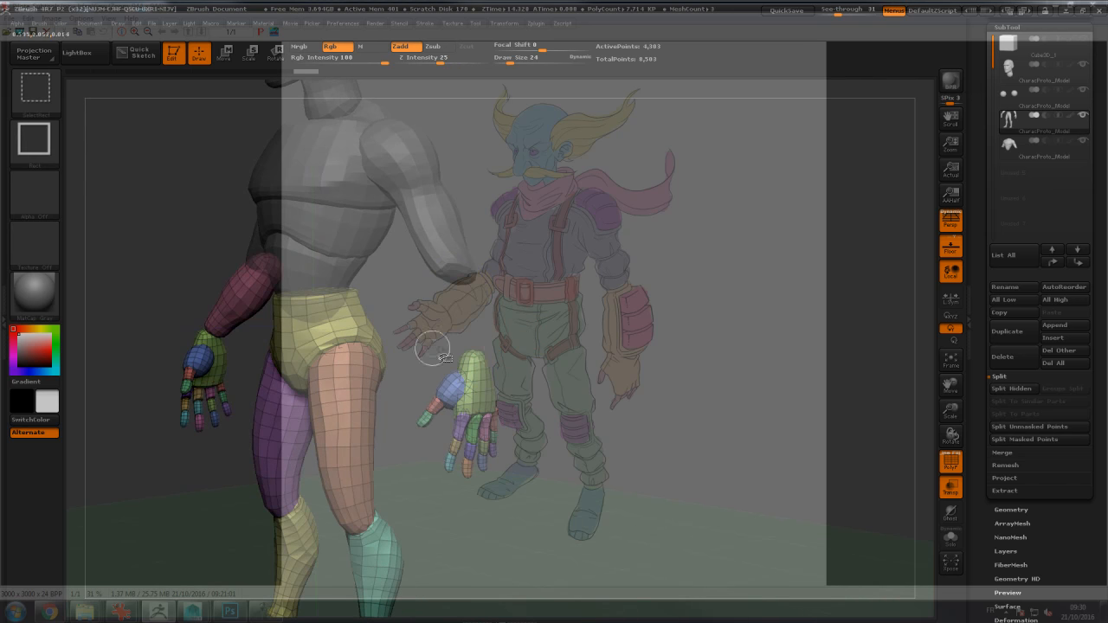
pyautogui.keyDown('ctrl'); pyautogui.keyDown('alt'); pyautogui.keyDown('shift'); pyautogui.click(469, 385); pyautogui.keyUp('shift'); pyautogui.keyUp('alt'); pyautogui.keyUp('ctrl')
pyautogui.moveTo(459, 488)
pyautogui.mouseDown()
pyautogui.moveTo(559, 331)
pyautogui.moveTo(525, 386)
pyautogui.mouseUp()
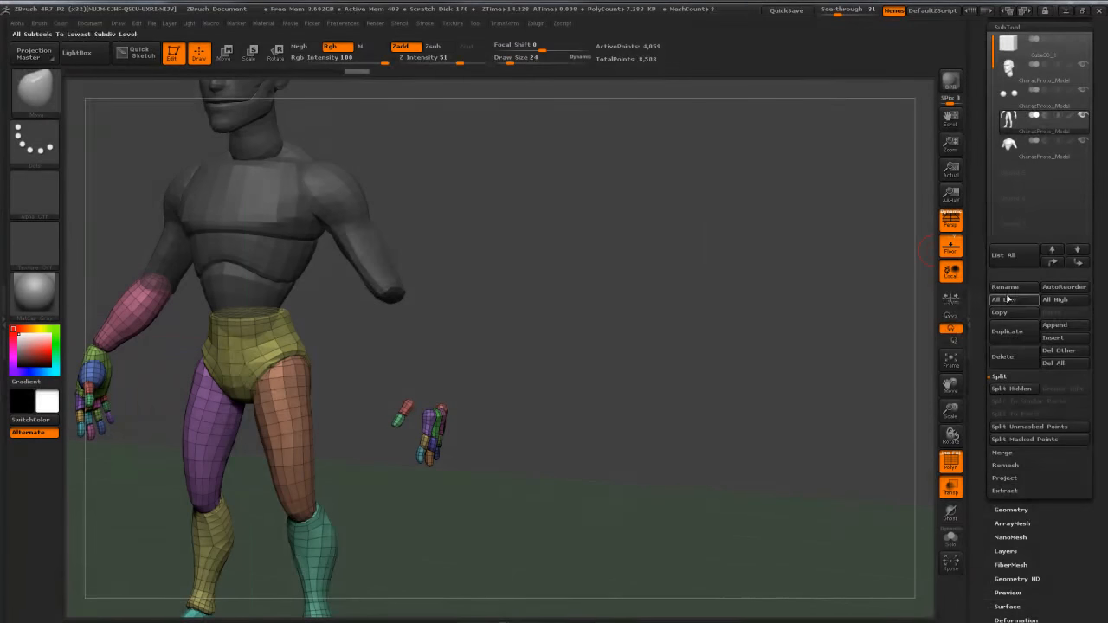
pyautogui.click(1011, 388)
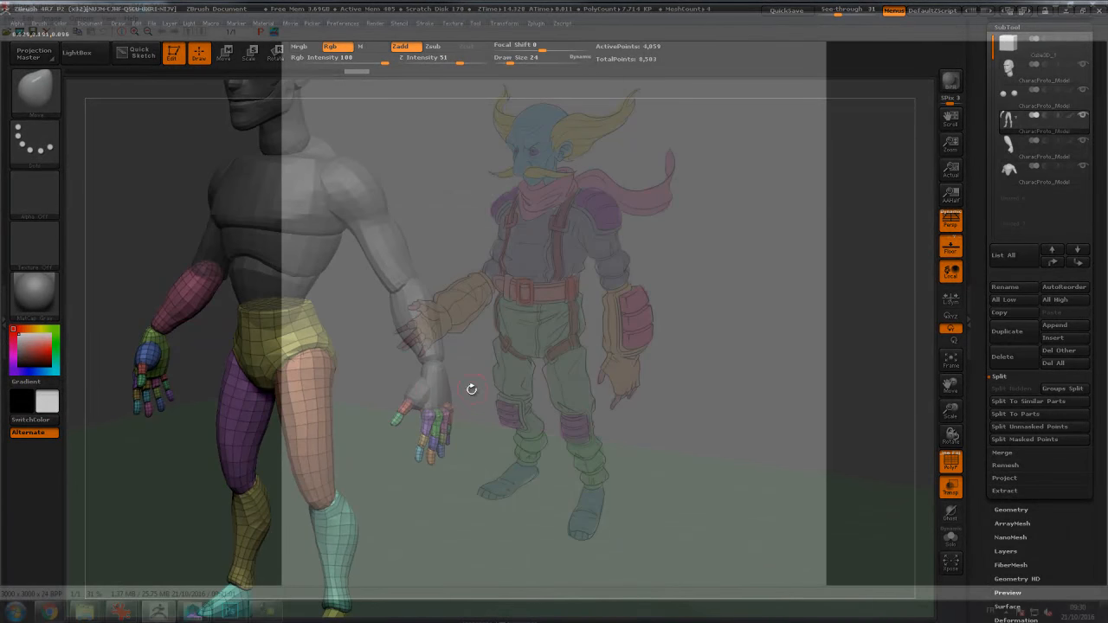
pyautogui.keyDown('ctrl'); pyautogui.keyDown('shift'); pyautogui.moveTo(496, 355); pyautogui.dragTo(370, 490); pyautogui.keyUp('shift'); pyautogui.keyUp('ctrl')
pyautogui.keyDown('ctrl'); pyautogui.keyDown('shift'); pyautogui.moveTo(697, 359); pyautogui.dragTo(649, 418); pyautogui.keyUp('shift'); pyautogui.keyUp('ctrl')
pyautogui.keyDown('ctrl'); pyautogui.keyDown('shift'); pyautogui.click(661, 424); pyautogui.keyUp('shift'); pyautogui.keyUp('ctrl')
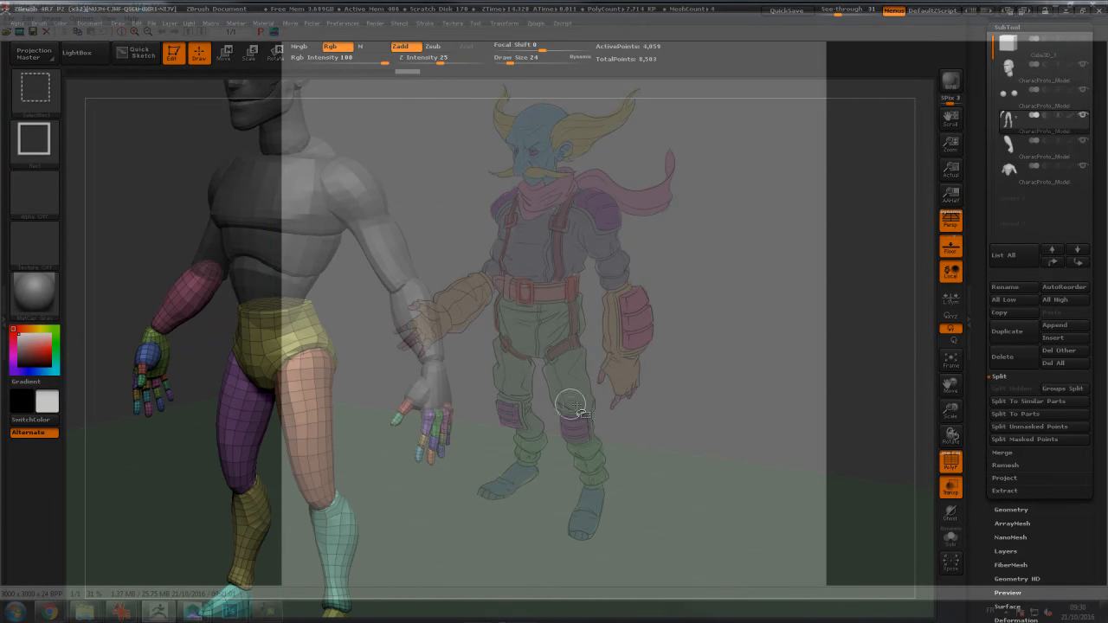
# Step: Isolate the character's left finger polygroups, invert the visibility and split the fingers into their own subtool with Split Hidden
pyautogui.moveTo(439, 357); pyautogui.dragTo(556, 346)
pyautogui.keyDown('ctrl'); pyautogui.keyDown('shift'); pyautogui.moveTo(495, 365); pyautogui.dragTo(380, 491); pyautogui.keyUp('shift'); pyautogui.keyUp('ctrl')
pyautogui.moveTo(522, 408)
pyautogui.keyDown('alt'); pyautogui.mouseDown()
pyautogui.moveTo(559, 321)
pyautogui.moveTo(616, 305)
pyautogui.moveTo(610, 313)
pyautogui.mouseUp(); pyautogui.keyUp('alt')
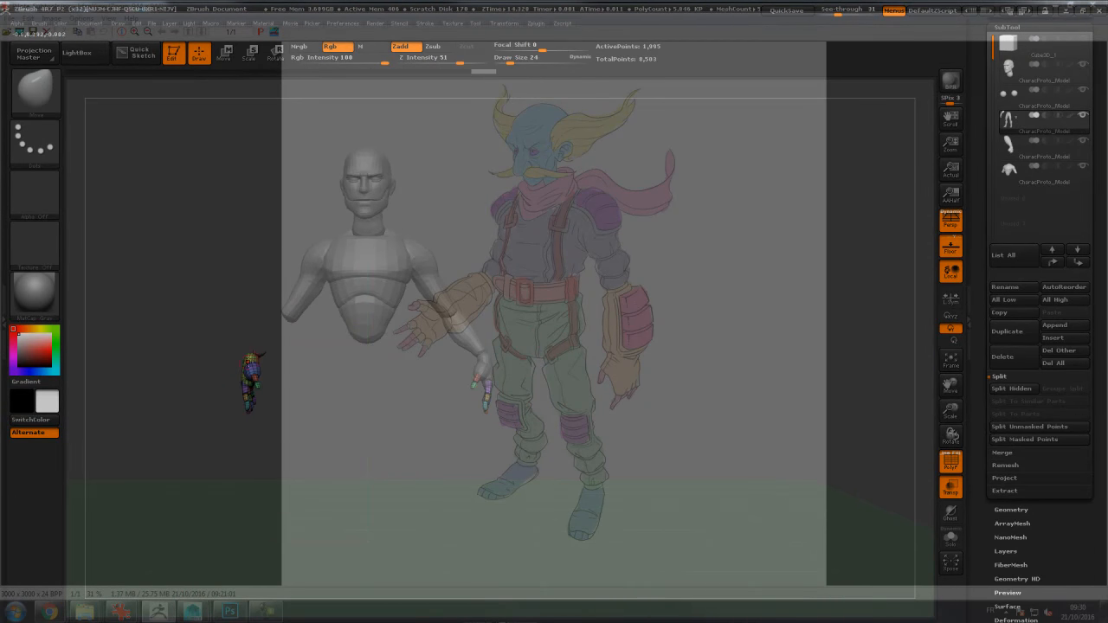
pyautogui.keyDown('ctrl'); pyautogui.keyDown('shift'); pyautogui.moveTo(212, 322); pyautogui.dragTo(271, 445); pyautogui.keyUp('shift'); pyautogui.keyUp('ctrl')
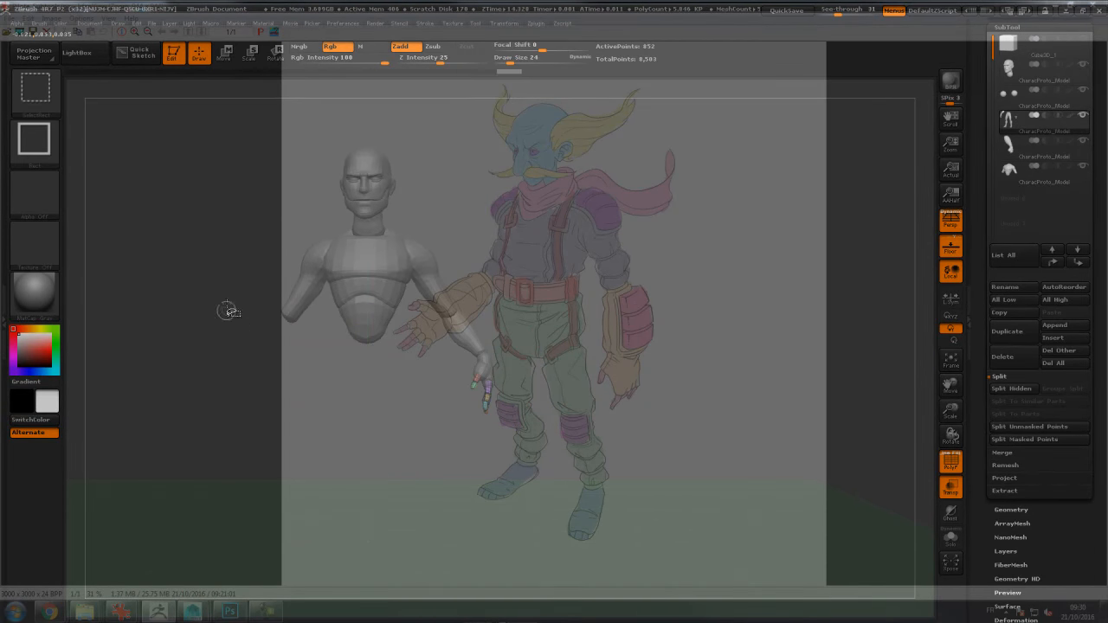
pyautogui.keyDown('ctrl'); pyautogui.keyDown('shift'); pyautogui.click(223, 306); pyautogui.keyUp('shift'); pyautogui.keyUp('ctrl')
pyautogui.moveTo(558, 286)
pyautogui.mouseDown()
pyautogui.moveTo(598, 276)
pyautogui.moveTo(623, 309)
pyautogui.moveTo(610, 299)
pyautogui.mouseUp()
pyautogui.click(1002, 396)
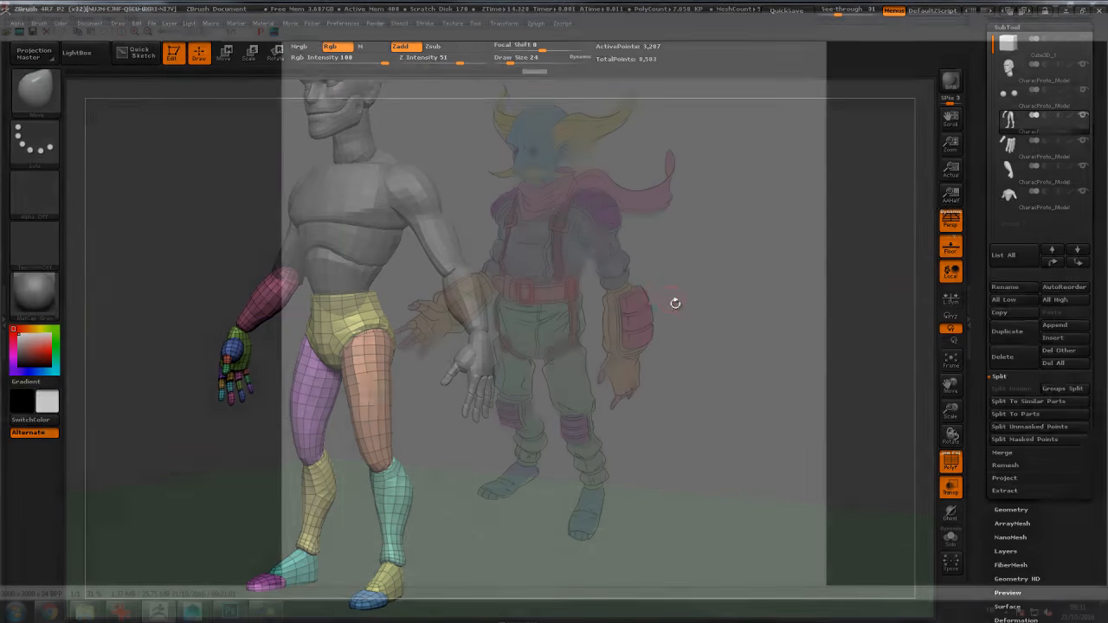
# Step: Hide the pelvis, thigh and lower-leg polygroups and split them into one trouser-area subtool, leaving the feet behind
pyautogui.moveTo(712, 304); pyautogui.dragTo(659, 244)
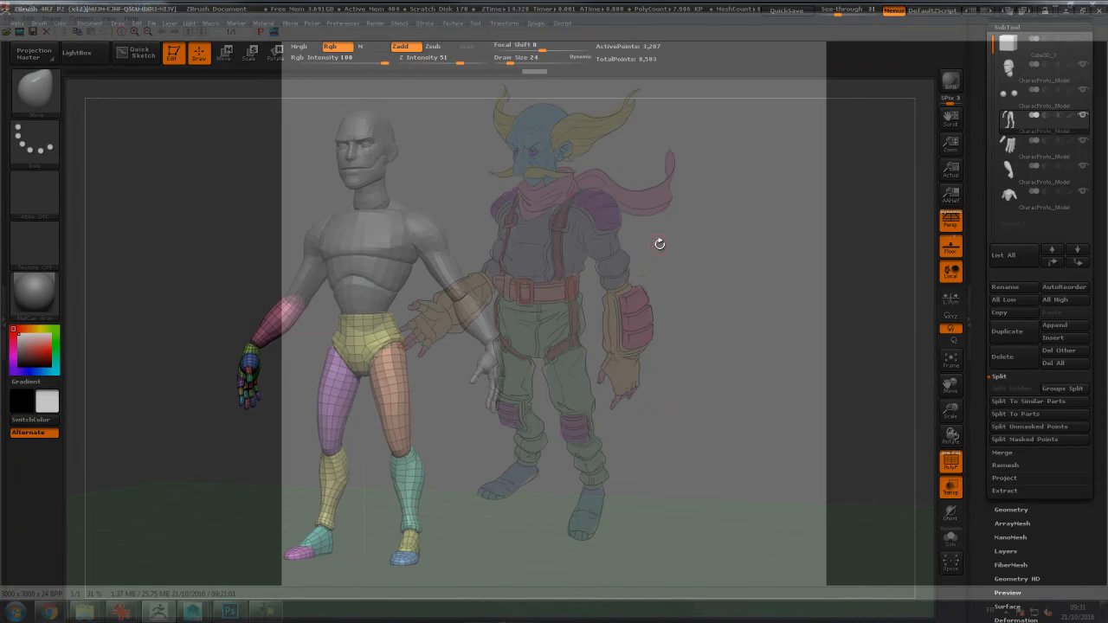
pyautogui.keyDown('ctrl'); pyautogui.keyDown('shift'); pyautogui.click(375, 340); pyautogui.keyUp('shift'); pyautogui.keyUp('ctrl')
pyautogui.keyDown('ctrl'); pyautogui.keyDown('shift'); pyautogui.click(385, 371); pyautogui.keyUp('shift'); pyautogui.keyUp('ctrl')
pyautogui.keyDown('ctrl'); pyautogui.keyDown('shift'); pyautogui.click(405, 433); pyautogui.keyUp('shift'); pyautogui.keyUp('ctrl')
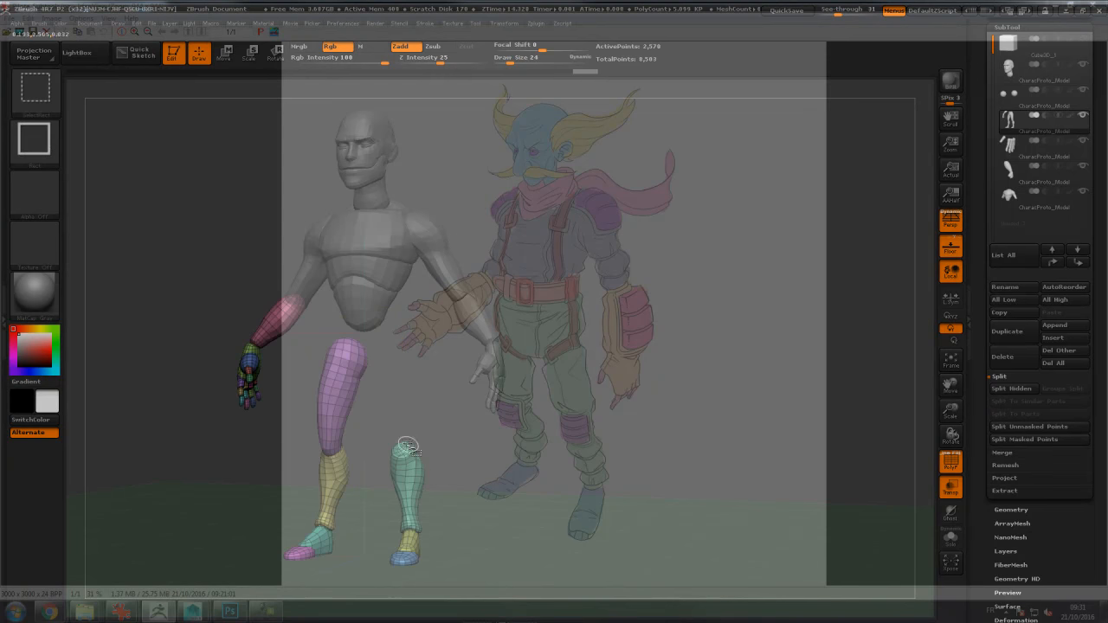
pyautogui.keyDown('ctrl'); pyautogui.keyDown('shift'); pyautogui.click(405, 437); pyautogui.keyUp('shift'); pyautogui.keyUp('ctrl')
pyautogui.keyDown('ctrl'); pyautogui.keyDown('shift'); pyautogui.click(331, 478); pyautogui.keyUp('shift'); pyautogui.keyUp('ctrl')
pyautogui.keyDown('ctrl'); pyautogui.keyDown('shift'); pyautogui.click(339, 443); pyautogui.keyUp('shift'); pyautogui.keyUp('ctrl')
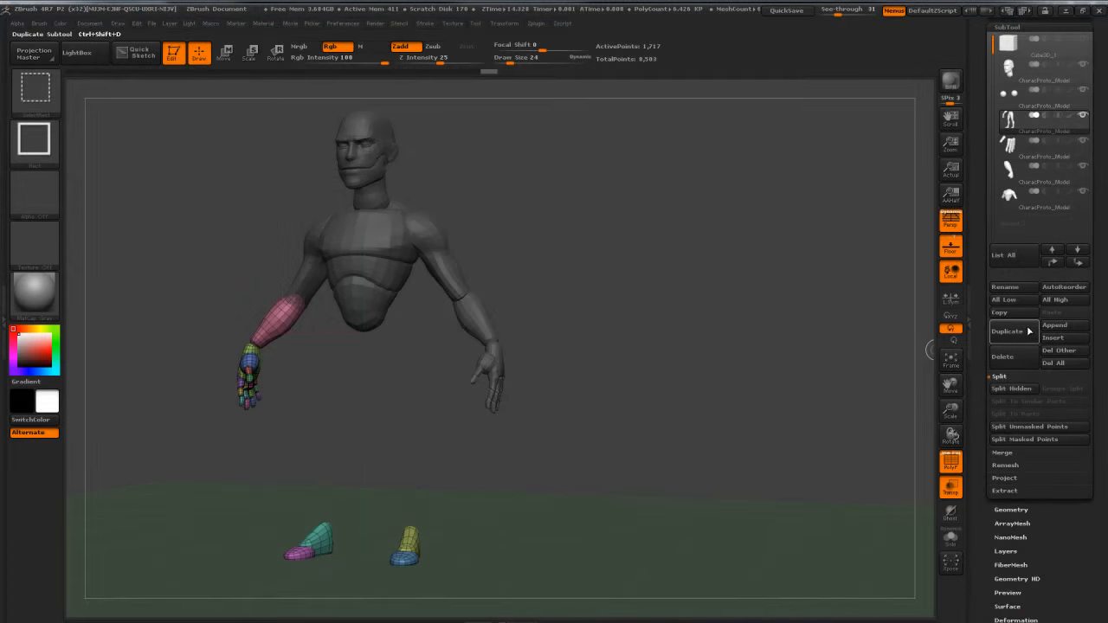
pyautogui.click(1010, 388)
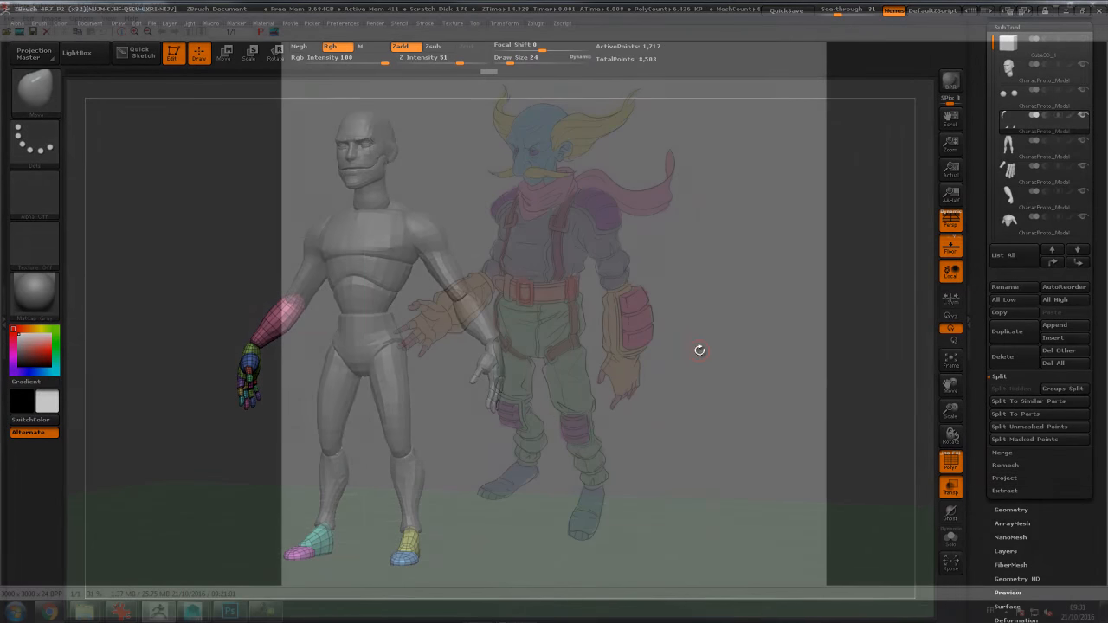
# Step: Isolate the character's left foot, invert the visibility and split the foot into its own subtool with Split Hidden
pyautogui.moveTo(693, 355); pyautogui.dragTo(398, 479)
pyautogui.moveTo(557, 472); pyautogui.dragTo(597, 417)
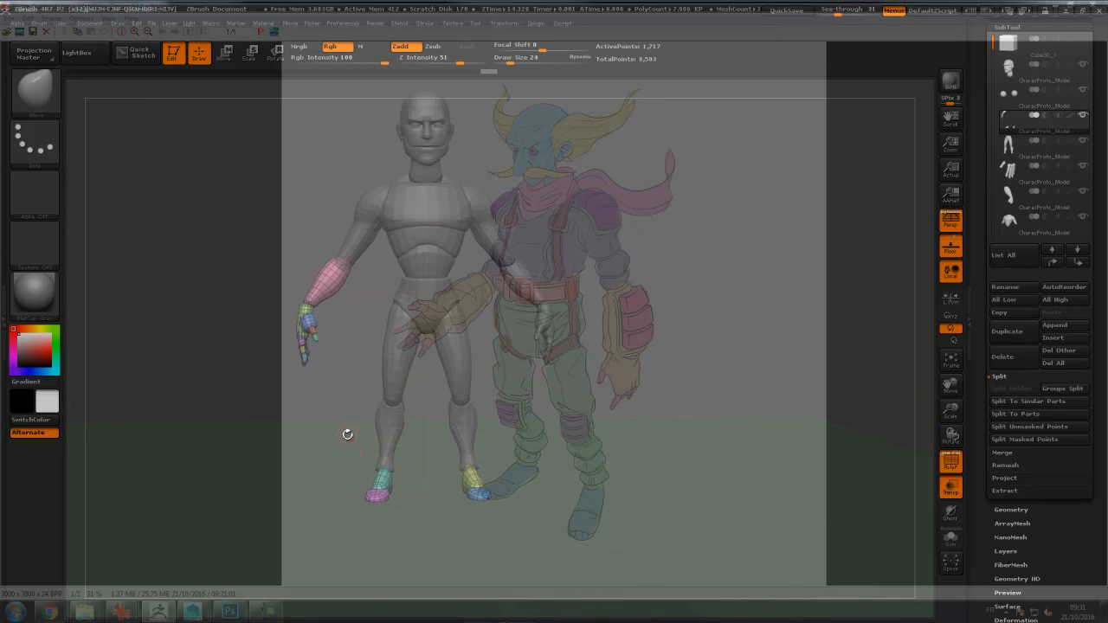
pyautogui.keyDown('ctrl'); pyautogui.keyDown('shift'); pyautogui.moveTo(435, 445); pyautogui.dragTo(541, 547); pyautogui.keyUp('shift'); pyautogui.keyUp('ctrl')
pyautogui.keyDown('ctrl'); pyautogui.keyDown('shift'); pyautogui.moveTo(755, 429); pyautogui.dragTo(725, 450); pyautogui.keyUp('shift'); pyautogui.keyUp('ctrl')
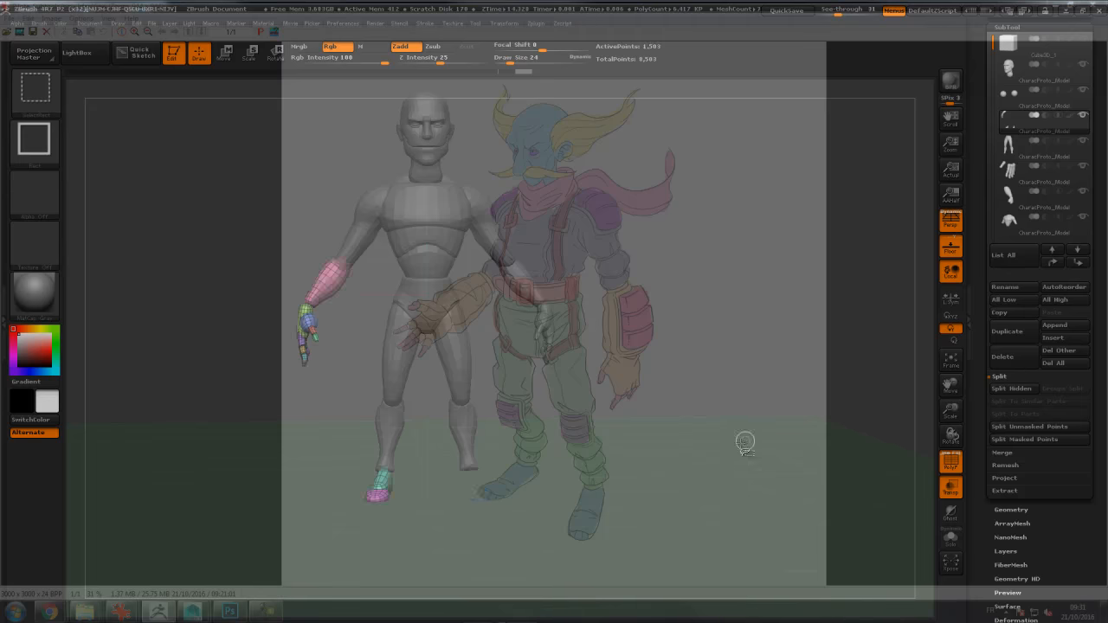
pyautogui.click(1012, 389)
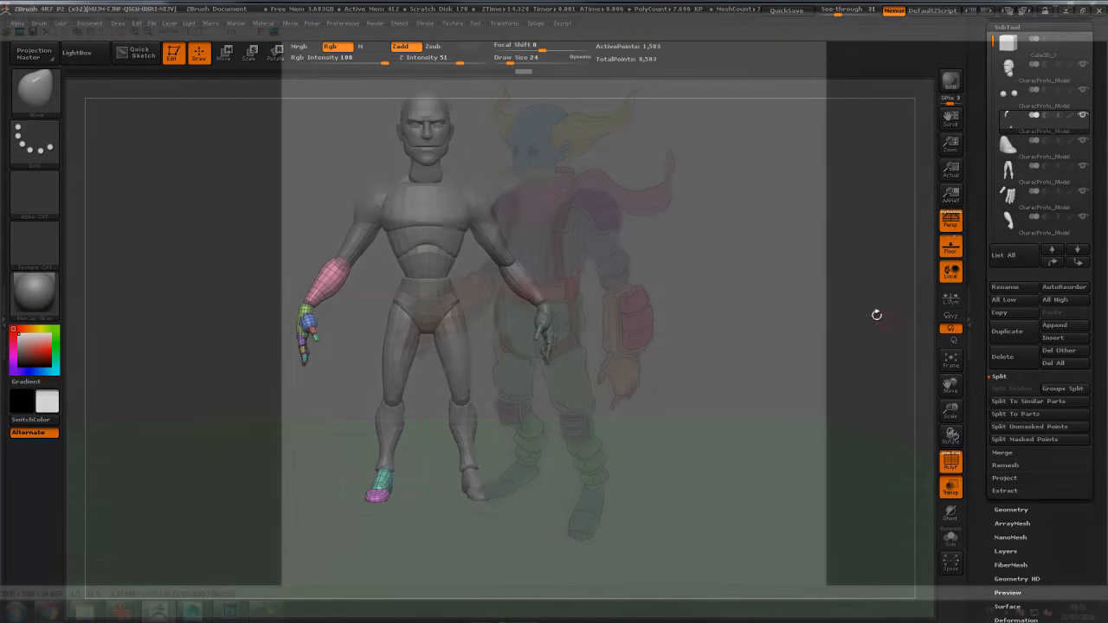
# Step: Delete the active subtool holding the leftover right forearm, hand and foot, and confirm the deletion
pyautogui.moveTo(735, 282); pyautogui.dragTo(705, 341)
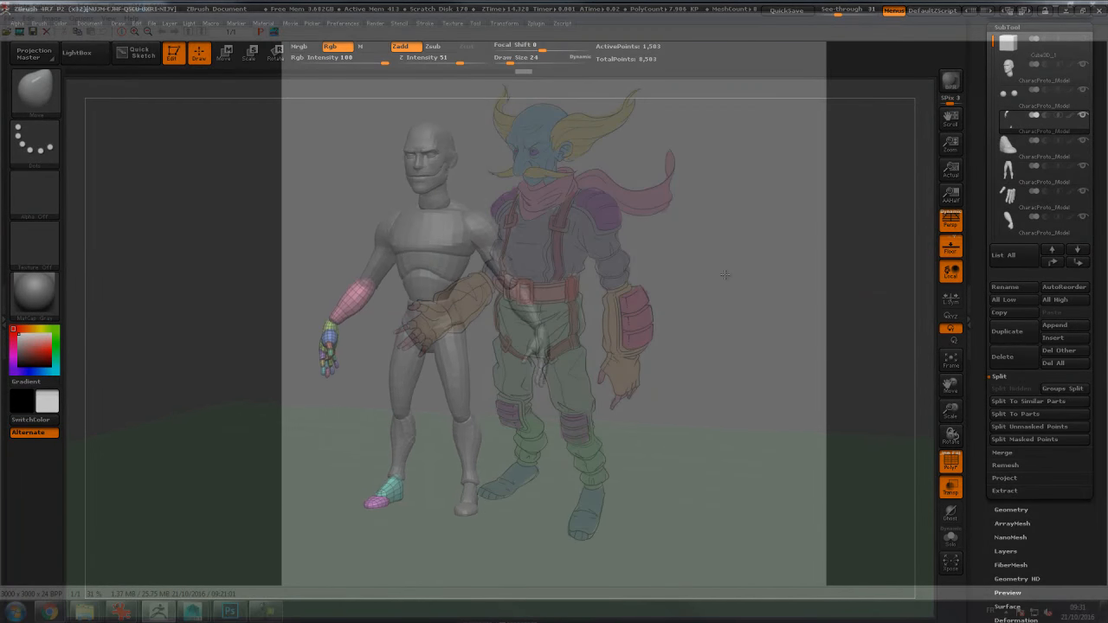
pyautogui.moveTo(584, 422)
pyautogui.mouseDown()
pyautogui.moveTo(596, 420)
pyautogui.moveTo(586, 420)
pyautogui.mouseUp()
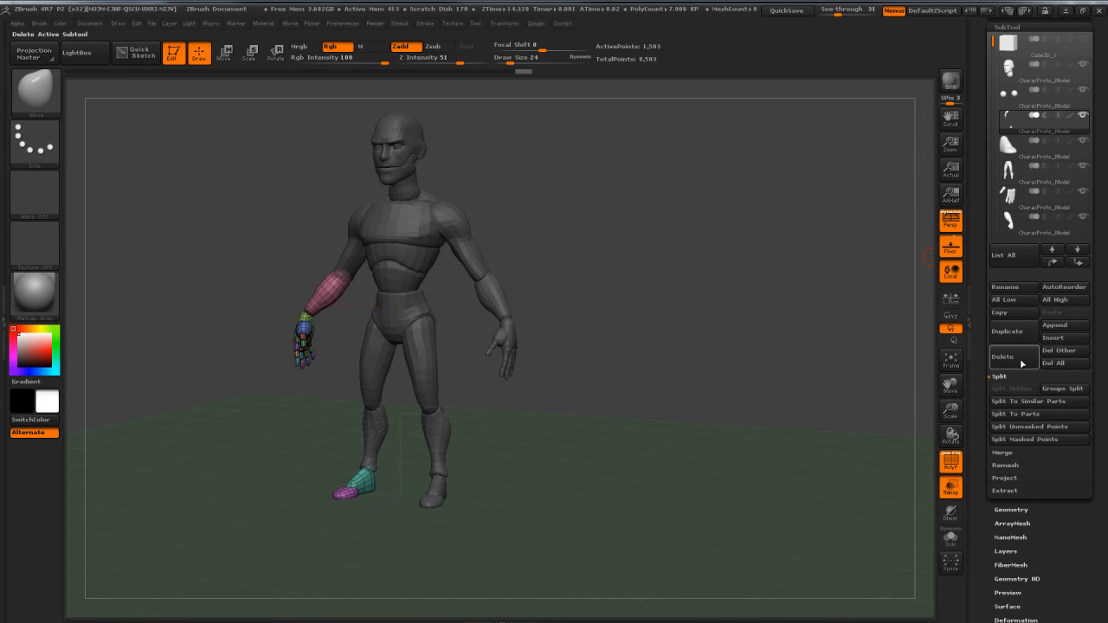
pyautogui.click(1009, 368)
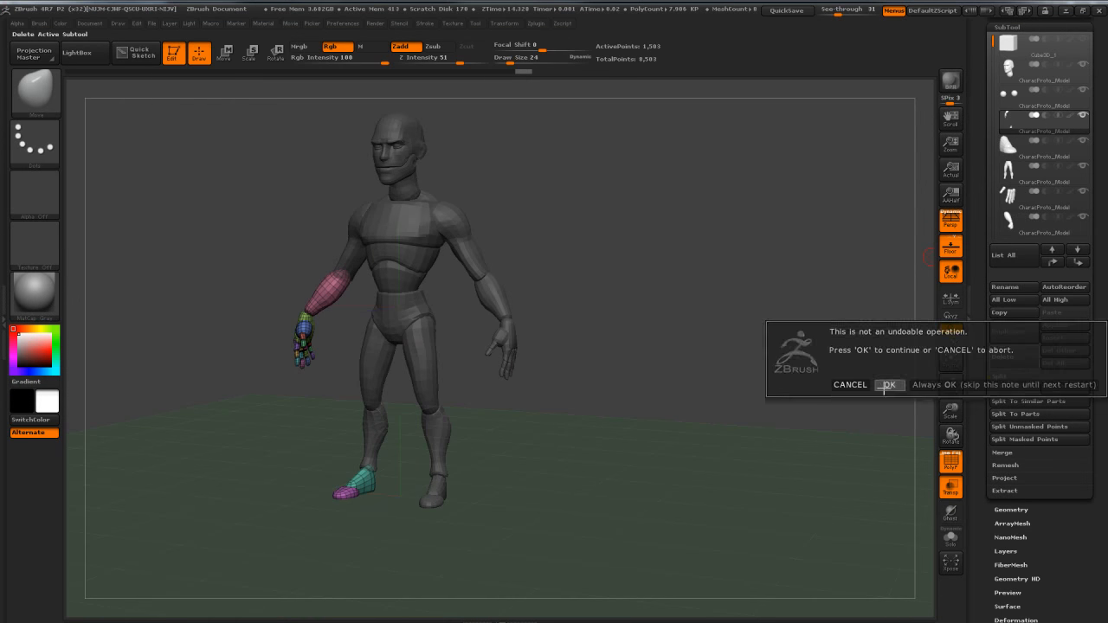
pyautogui.click(892, 384)
pyautogui.moveTo(729, 374); pyautogui.dragTo(731, 375)
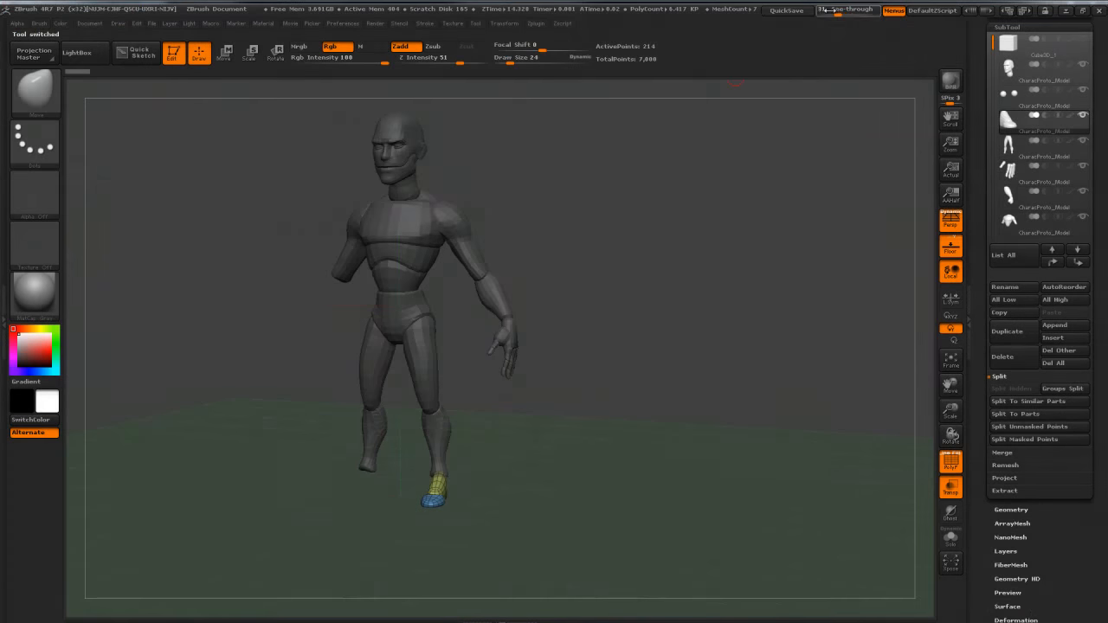
# Step: Review the split subtools one by one from the head to the torso with See-through set to 25
pyautogui.moveTo(835, 11); pyautogui.dragTo(811, 13)
pyautogui.keyDown('alt'); pyautogui.moveTo(665, 231); pyautogui.dragTo(751, 217); pyautogui.keyUp('alt')
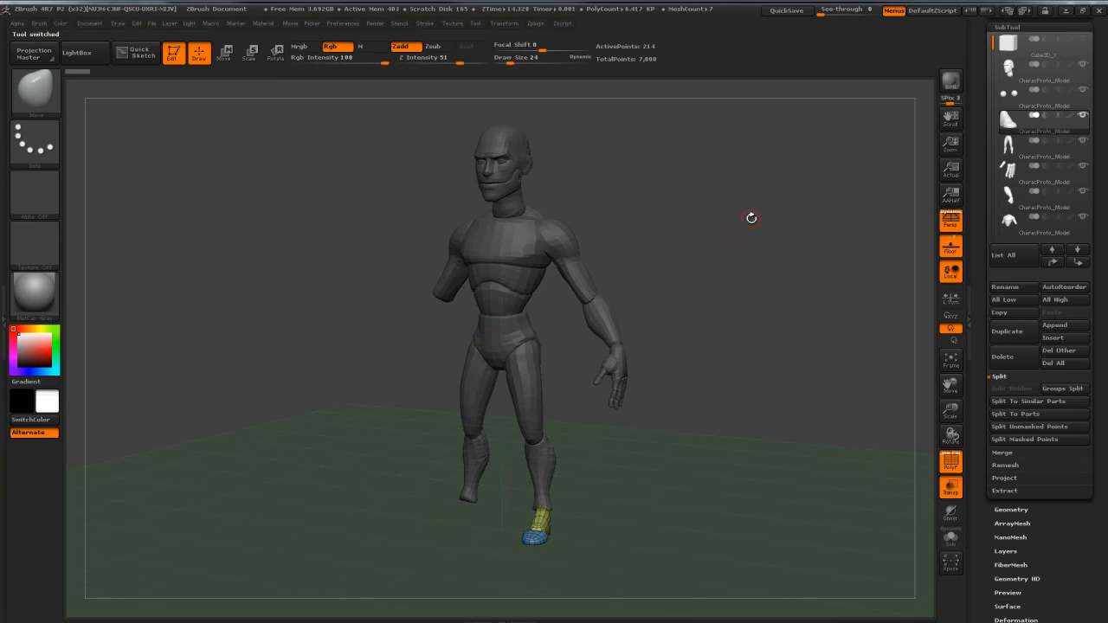
pyautogui.click(1011, 73)
pyautogui.moveTo(1003, 93)
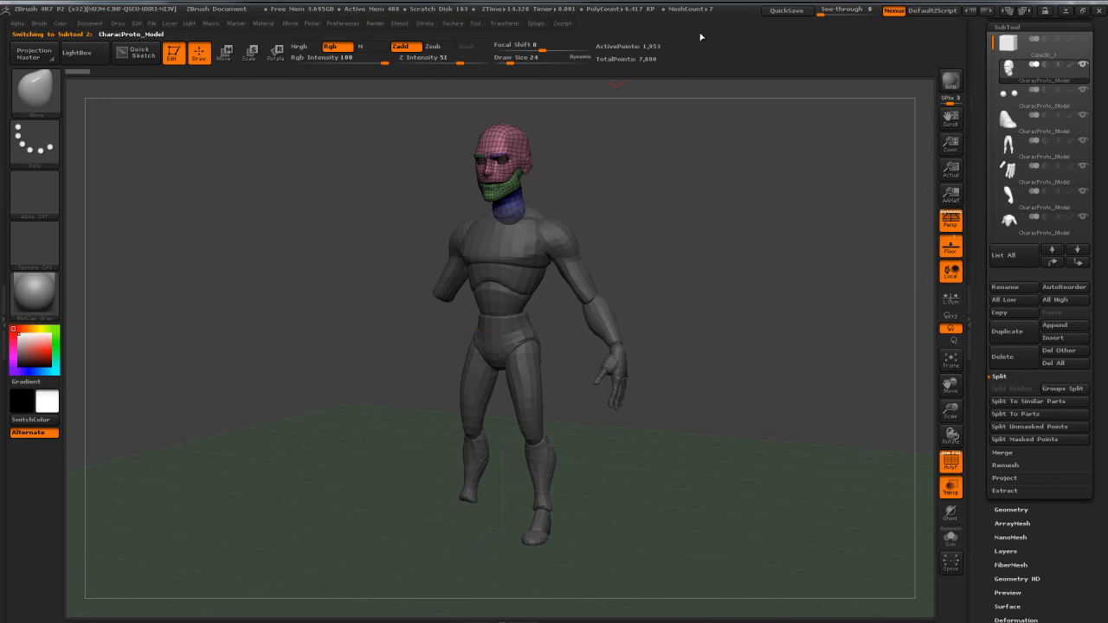
pyautogui.moveTo(820, 13); pyautogui.dragTo(835, 15)
pyautogui.keyDown('alt'); pyautogui.moveTo(864, 204); pyautogui.dragTo(731, 182); pyautogui.keyUp('alt')
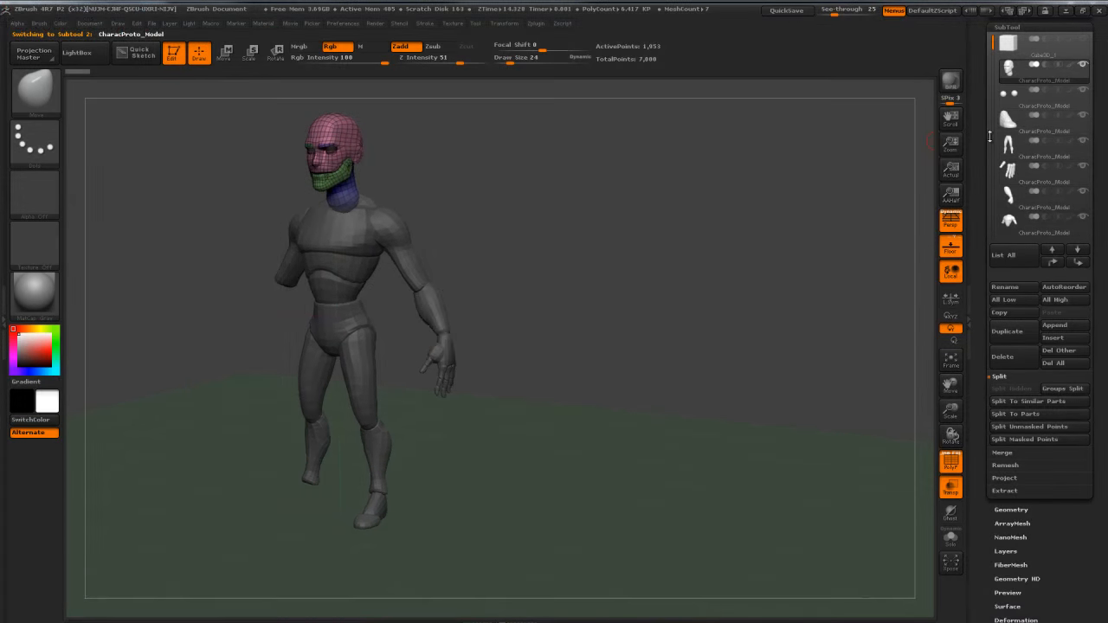
pyautogui.click(1014, 99)
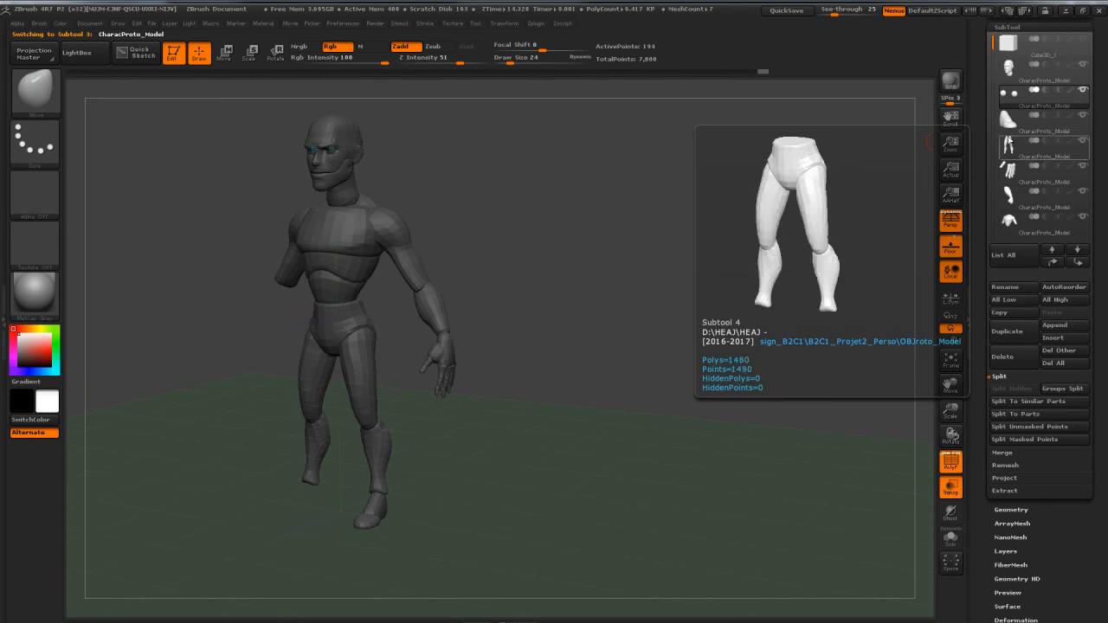
pyautogui.click(1011, 120)
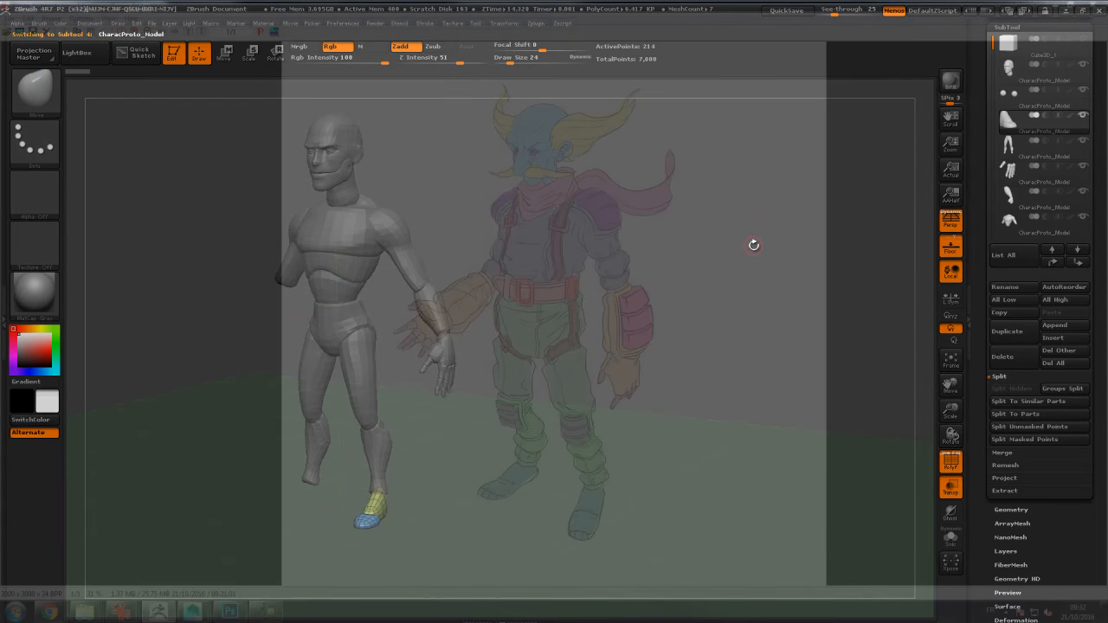
pyautogui.click(1008, 143)
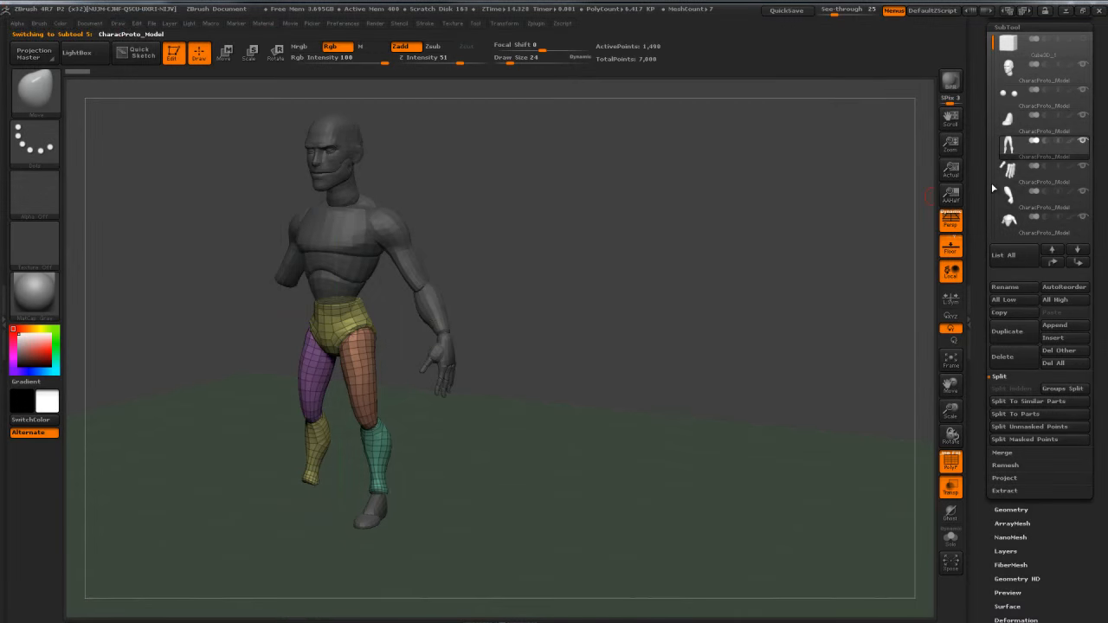
pyautogui.click(1007, 170)
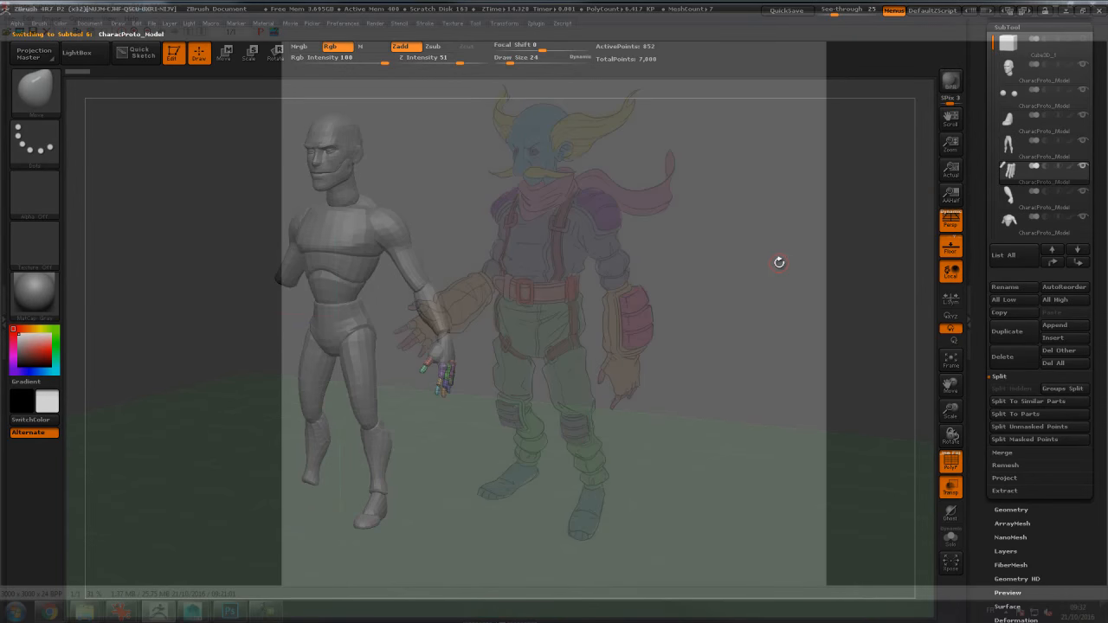
pyautogui.click(1009, 196)
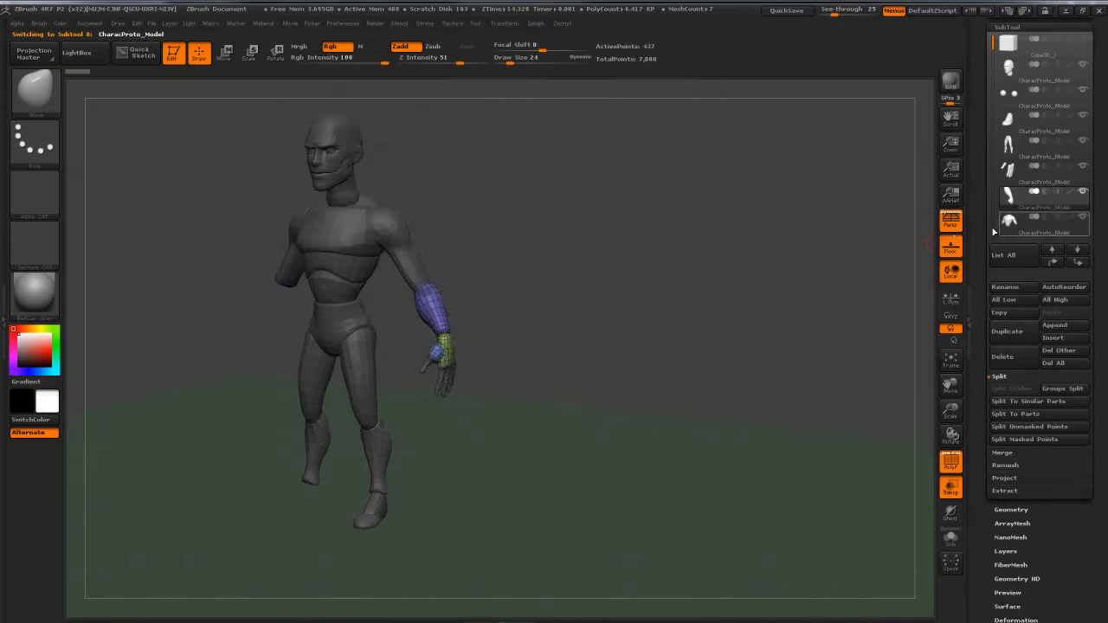
pyautogui.click(997, 228)
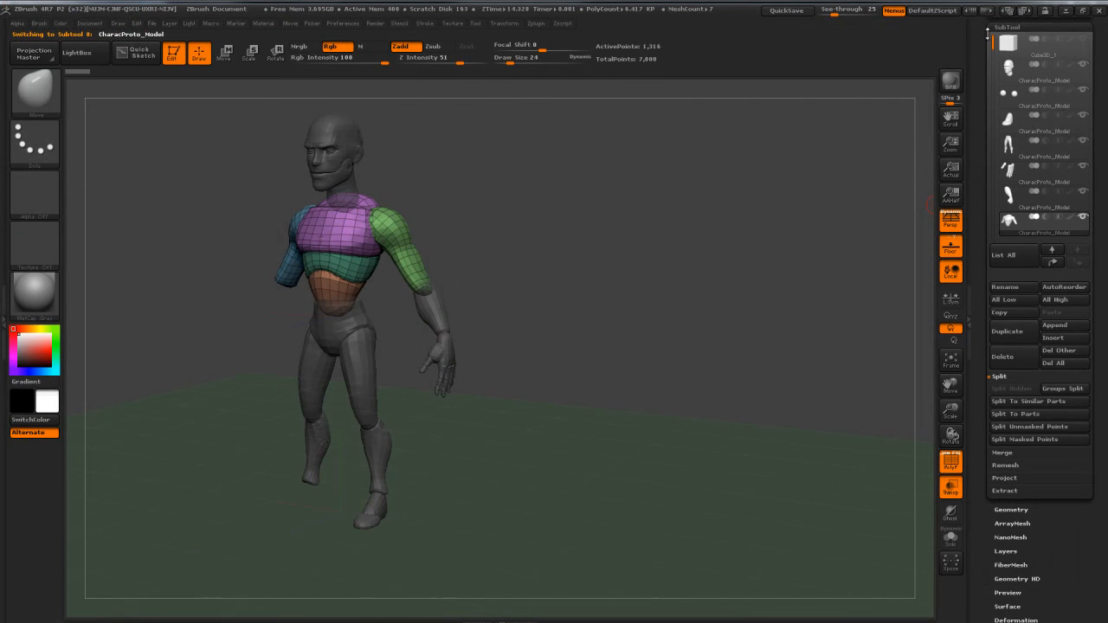
pyautogui.moveTo(980, 129); pyautogui.dragTo(974, 200)
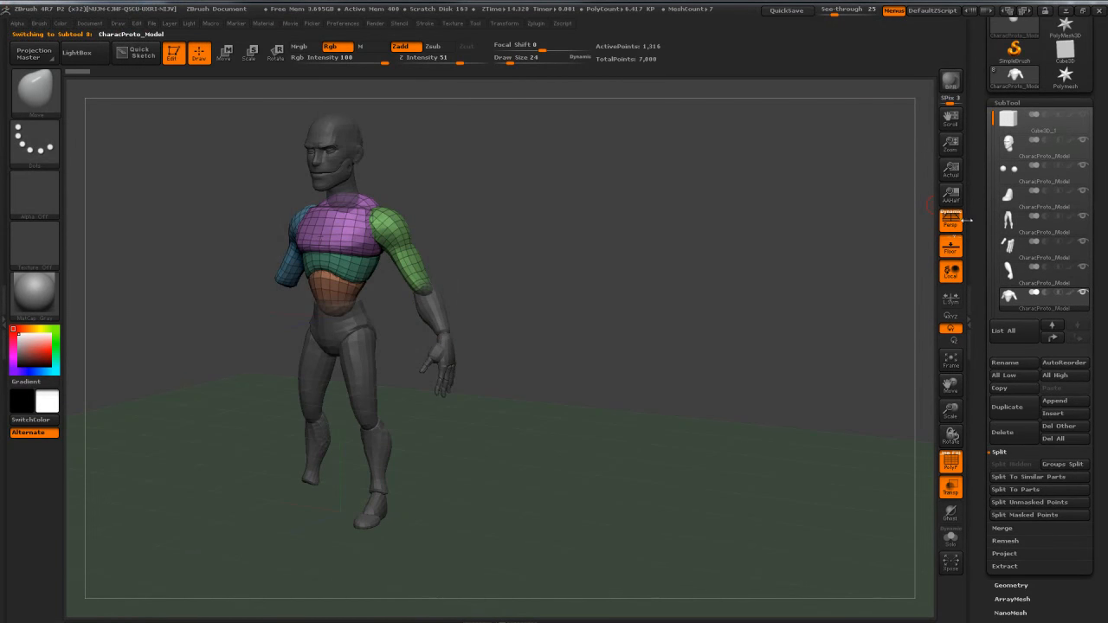
pyautogui.click(993, 314)
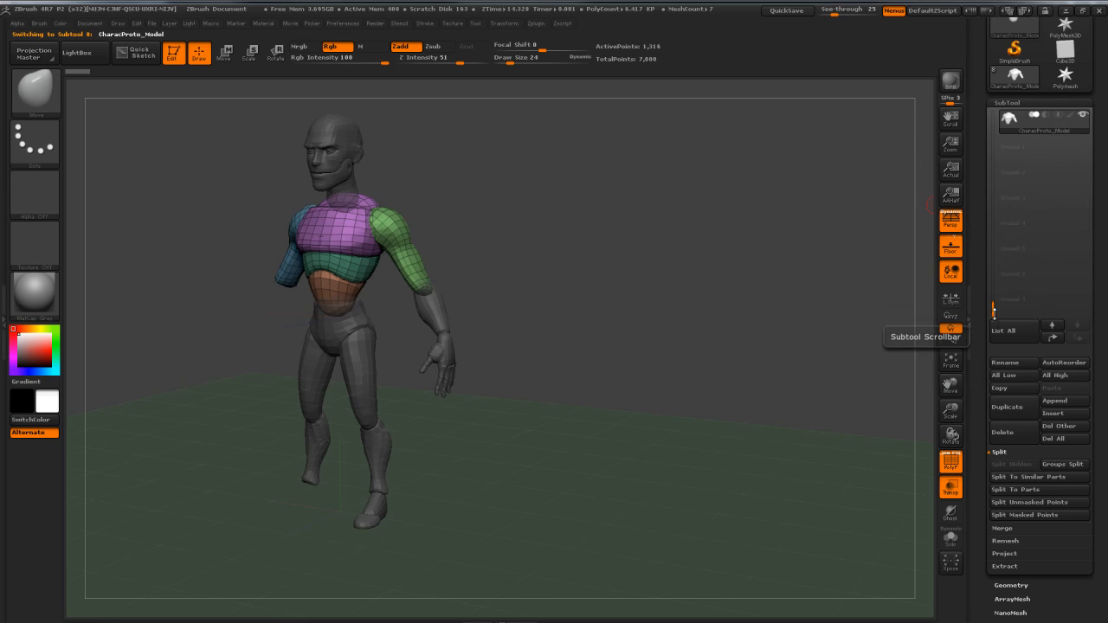
pyautogui.moveTo(993, 312); pyautogui.dragTo(974, 101)
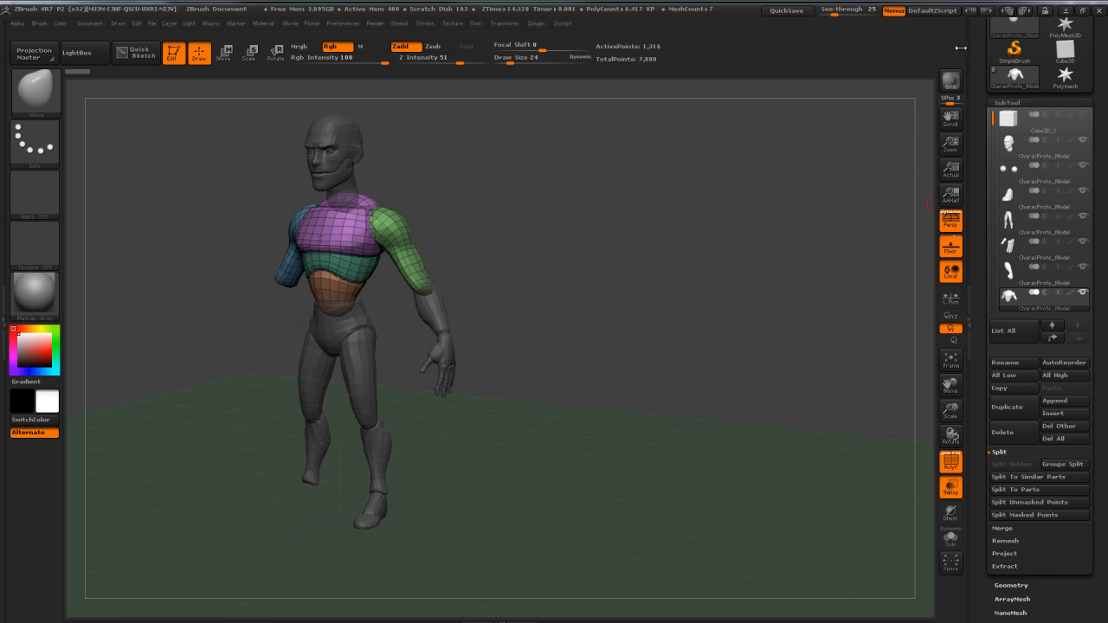
# Step: Save the ZTool as Pilote001 in the ZB4R7 folder of the B2C1_Projet2_Perso project
pyautogui.scroll(1, 976, 47)
pyautogui.click(1055, 41)
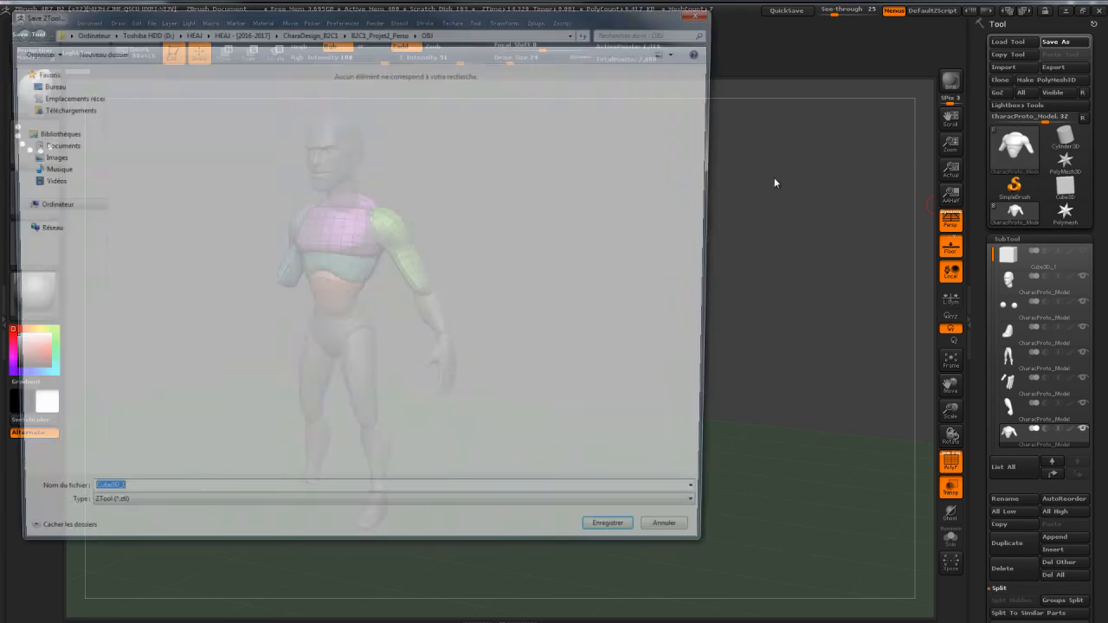
pyautogui.click(372, 31)
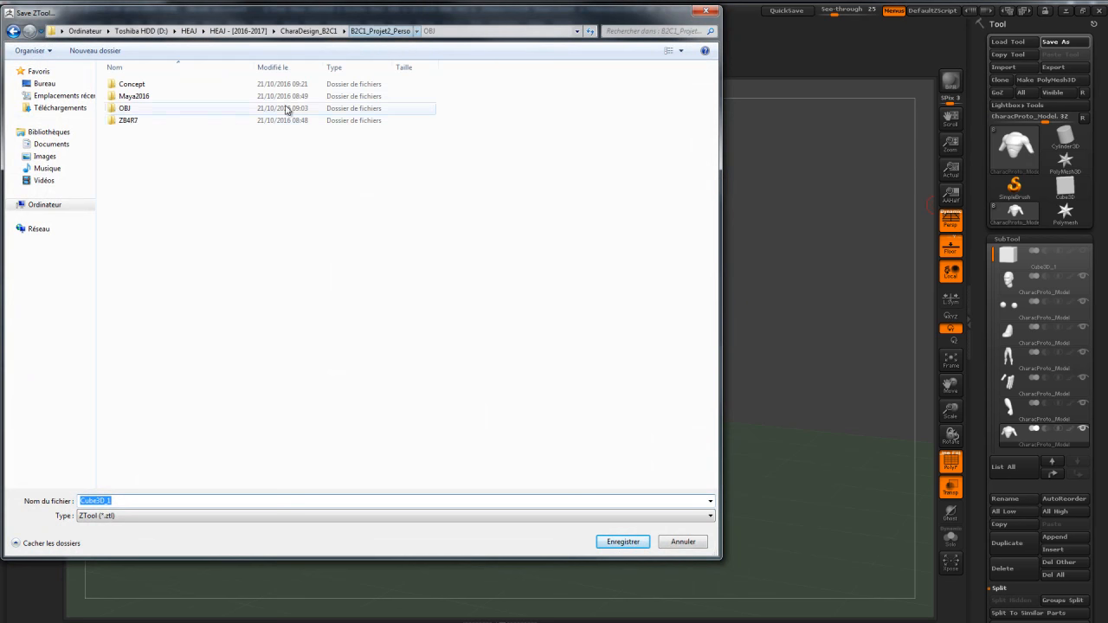
pyautogui.doubleClick(128, 499)
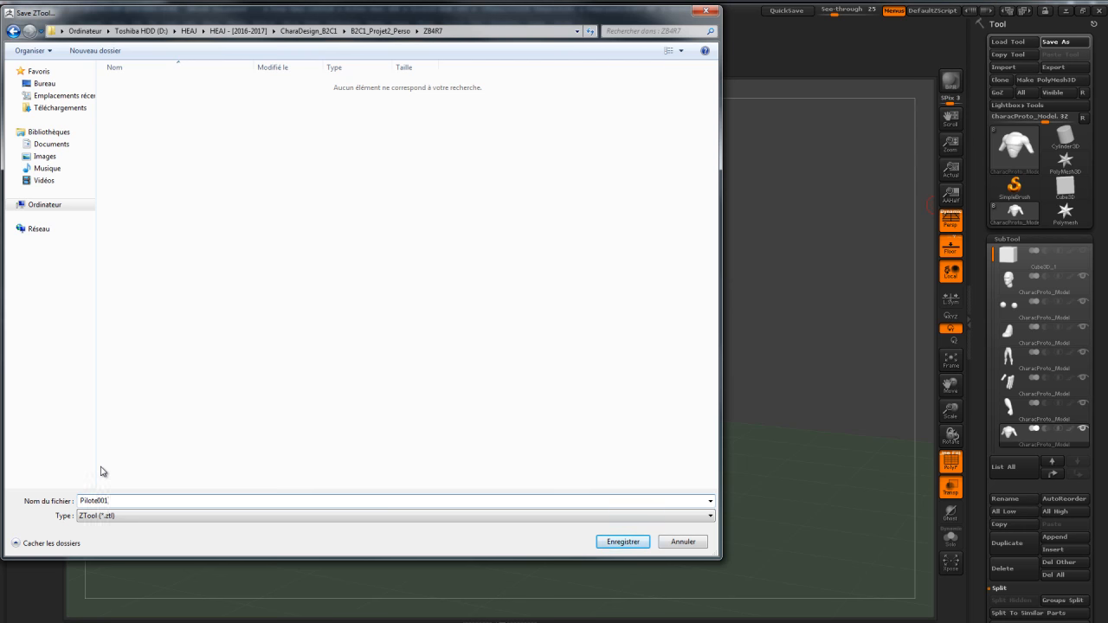
pyautogui.press('Return')
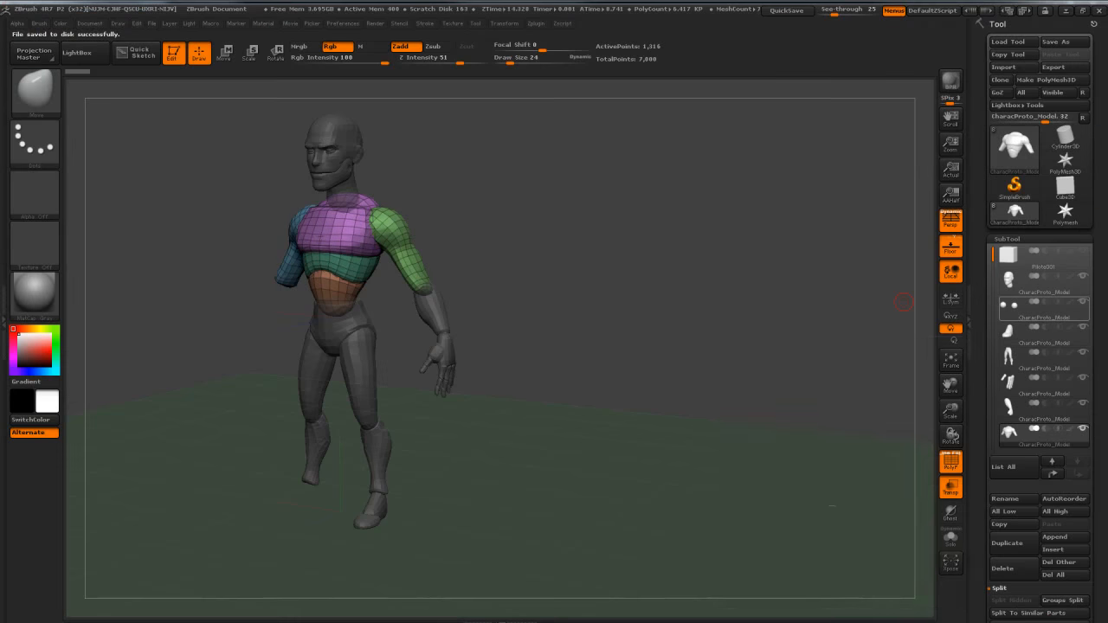
# Step: Set See-through to 0, isolate the torso's abdomen polygroup and separate it into its own subtool with Split Hidden
pyautogui.moveTo(903, 301); pyautogui.dragTo(928, 374)
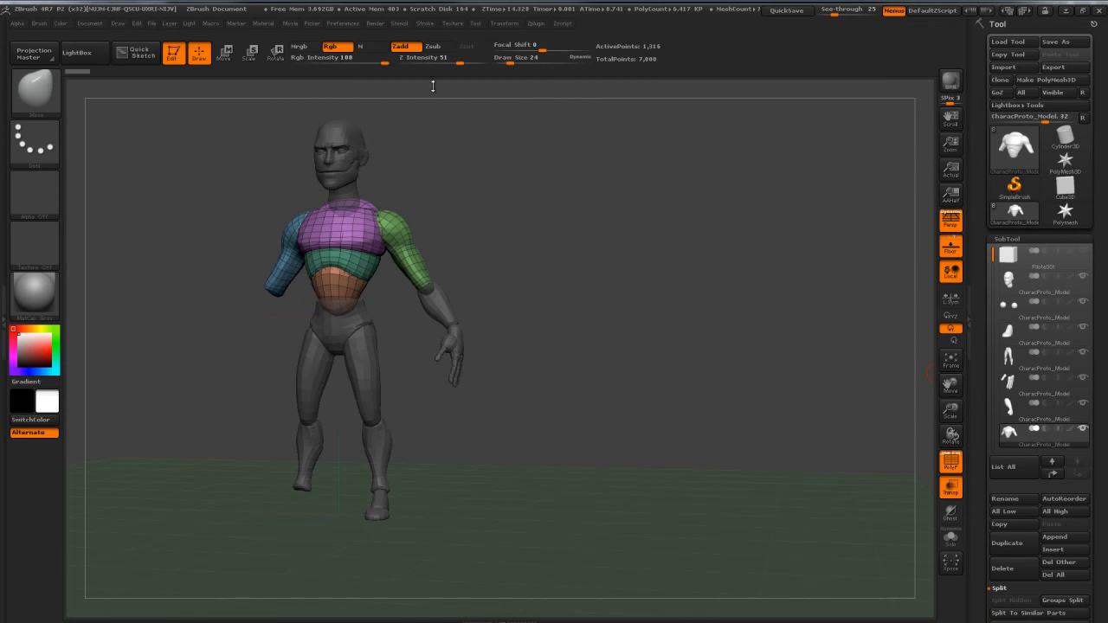
pyautogui.moveTo(568, 211); pyautogui.dragTo(623, 227)
pyautogui.moveTo(732, 217); pyautogui.dragTo(789, 171)
pyautogui.click(818, 9)
pyautogui.moveTo(729, 226); pyautogui.dragTo(680, 206)
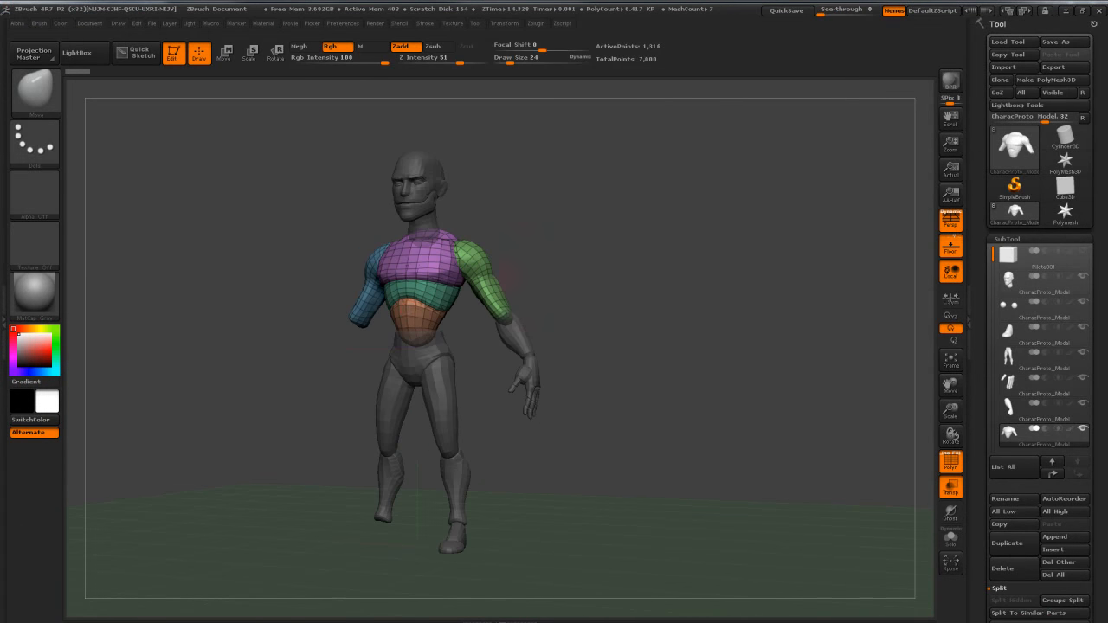
pyautogui.keyDown('ctrl'); pyautogui.keyDown('shift'); pyautogui.click(418, 312); pyautogui.keyUp('shift'); pyautogui.keyUp('ctrl')
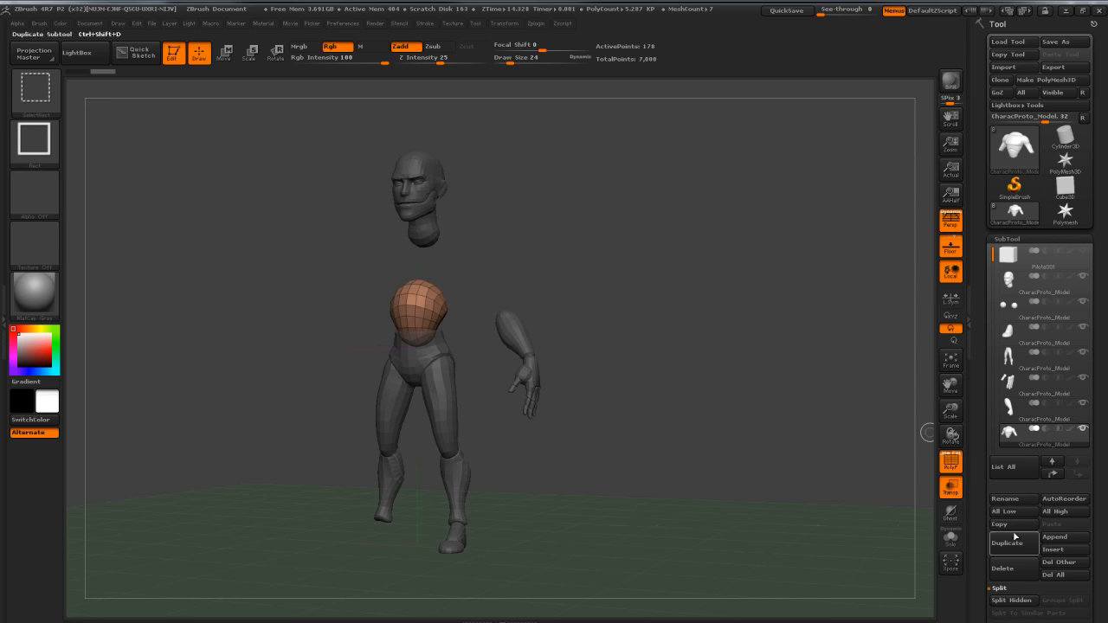
pyautogui.click(1011, 601)
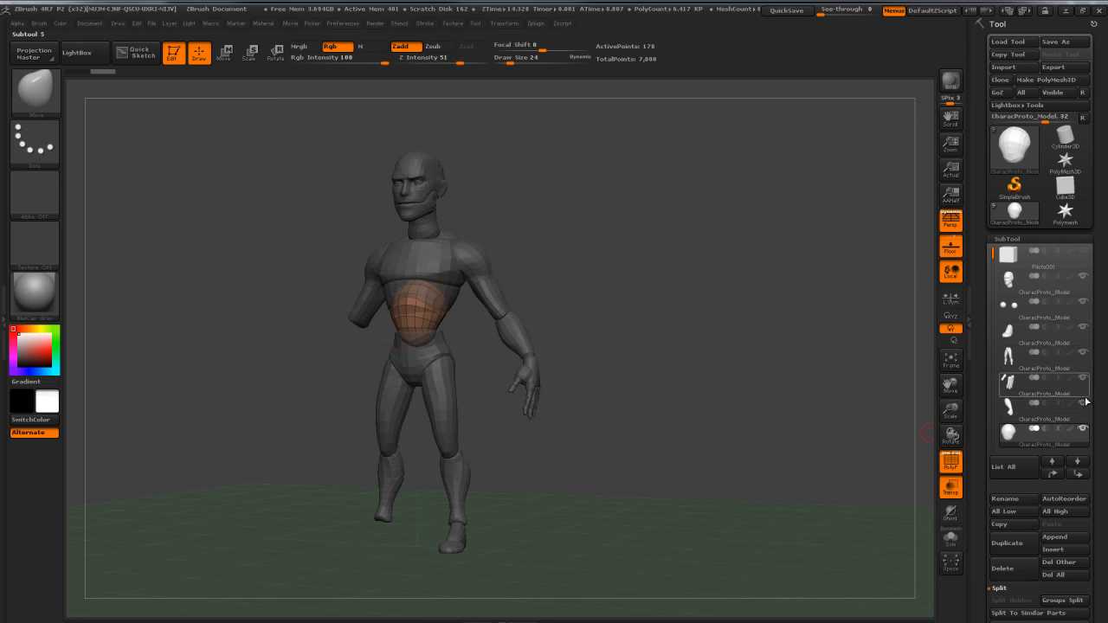
# Step: Hide every subtool except the abdomen and the chest-and-arms piece
pyautogui.moveTo(992, 253)
pyautogui.mouseDown()
pyautogui.moveTo(988, 273)
pyautogui.moveTo(992, 252)
pyautogui.mouseUp()
pyautogui.keyDown('shift'); pyautogui.click(1082, 404); pyautogui.keyUp('shift')
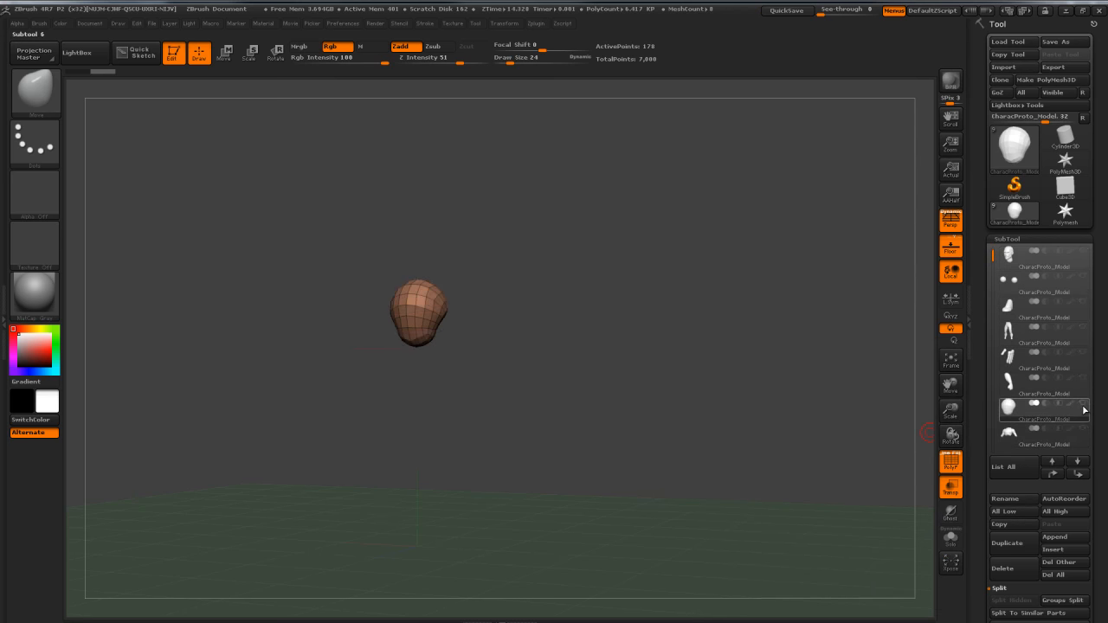
pyautogui.keyDown('shift'); pyautogui.click(1082, 404); pyautogui.keyUp('shift')
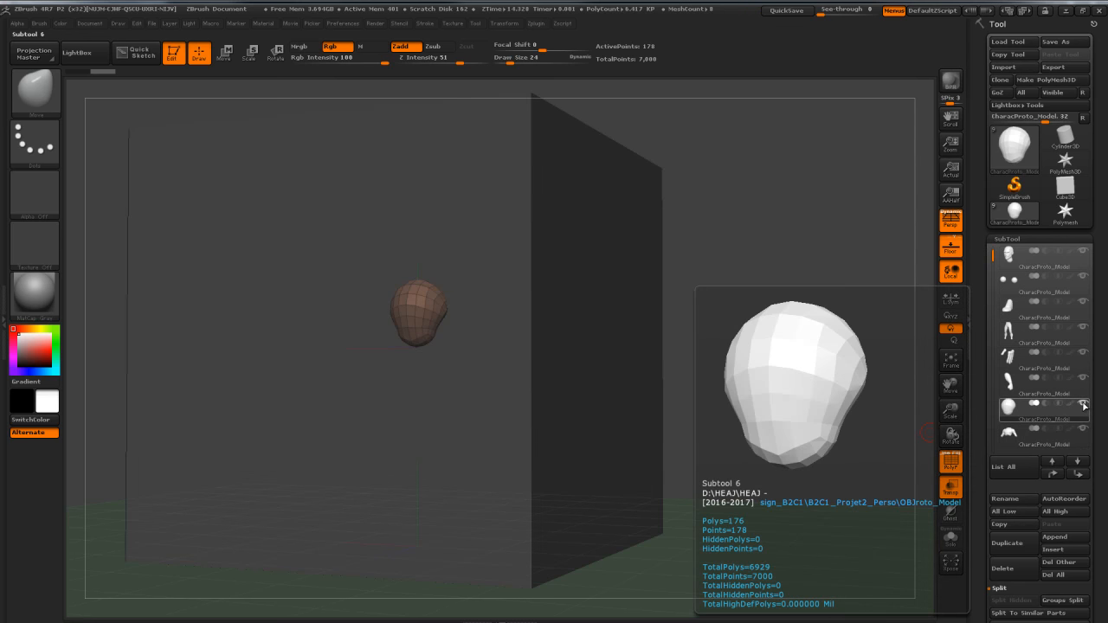
pyautogui.keyDown('shift'); pyautogui.click(1082, 404); pyautogui.keyUp('shift')
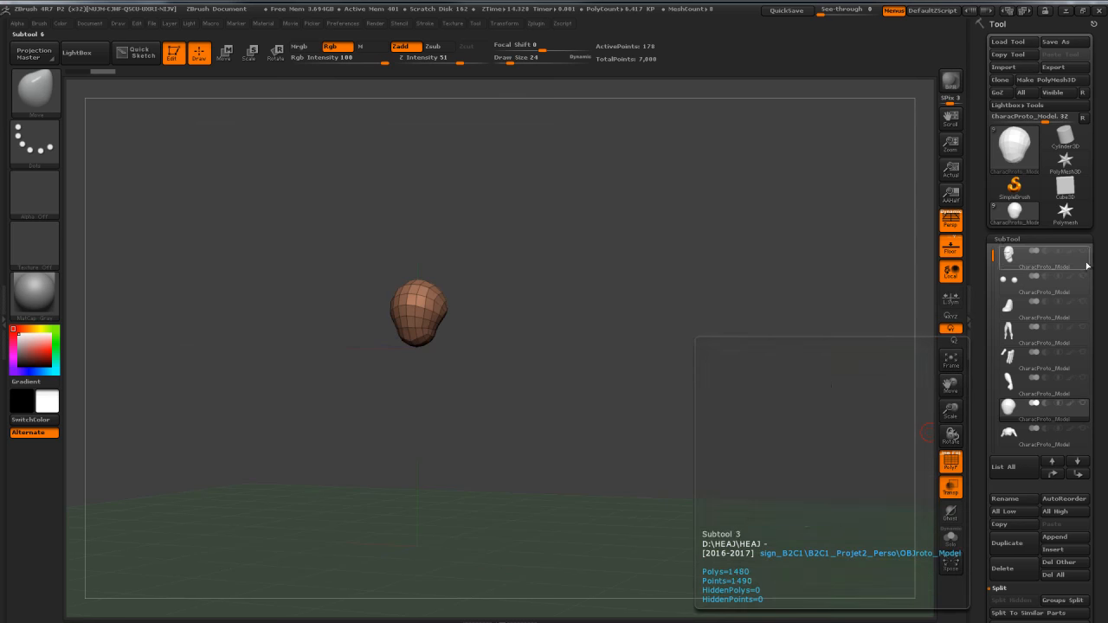
pyautogui.keyDown('shift'); pyautogui.click(1083, 404); pyautogui.keyUp('shift')
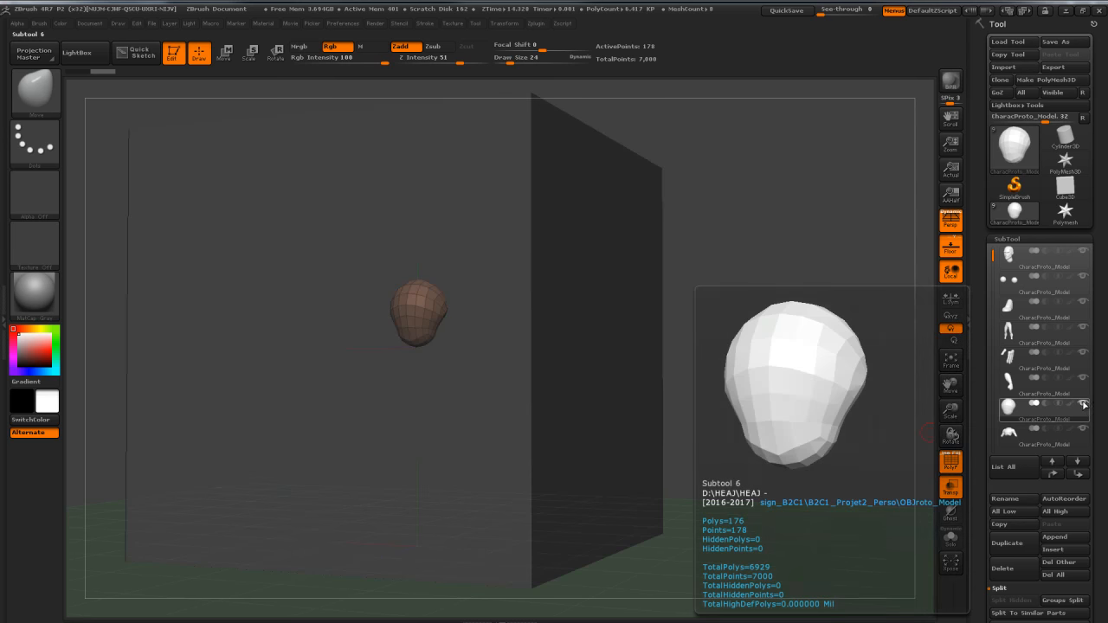
pyautogui.keyDown('shift'); pyautogui.click(1082, 404); pyautogui.keyUp('shift')
pyautogui.click(1083, 430)
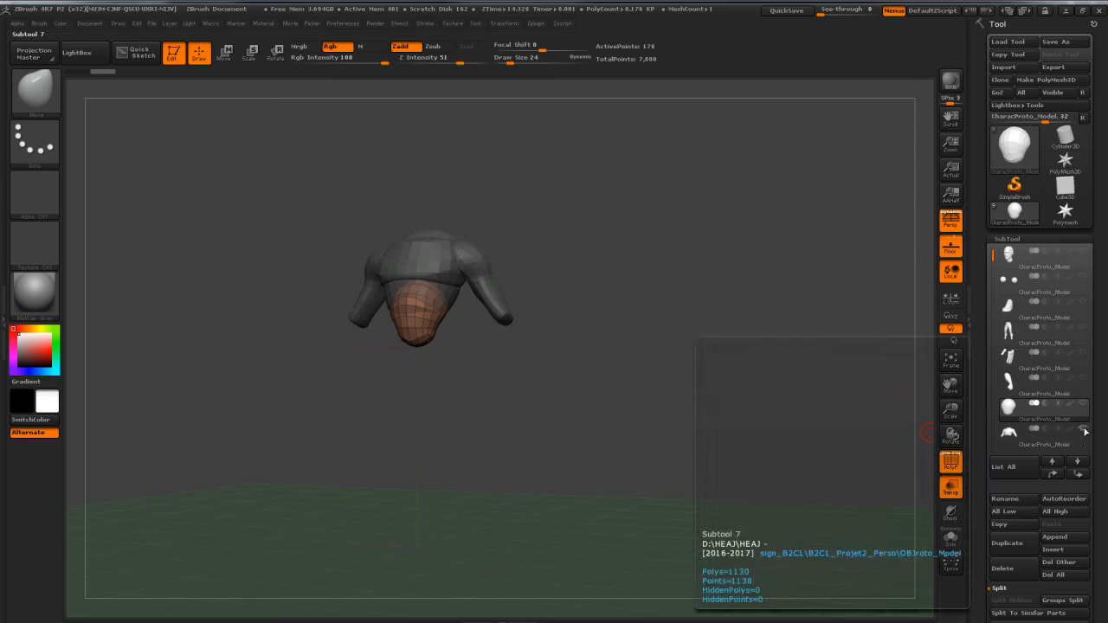
# Step: Merge the abdomen subtool with the chest-and-arms subtool below it using MergeDown, and confirm the operation
pyautogui.click(1009, 437)
pyautogui.moveTo(645, 241); pyautogui.dragTo(653, 272)
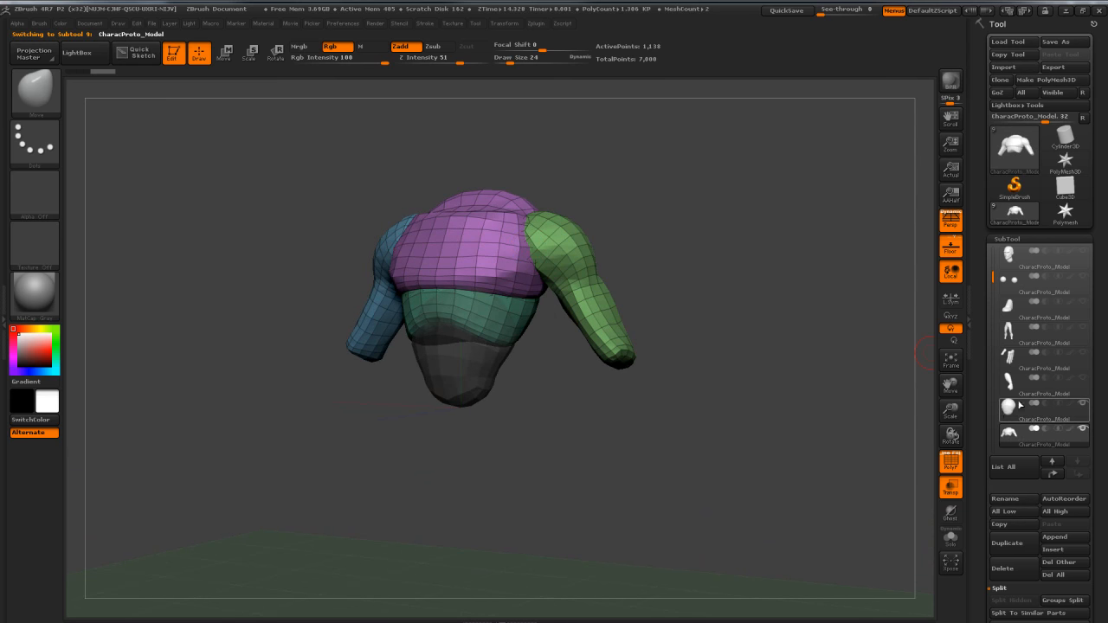
pyautogui.click(995, 416)
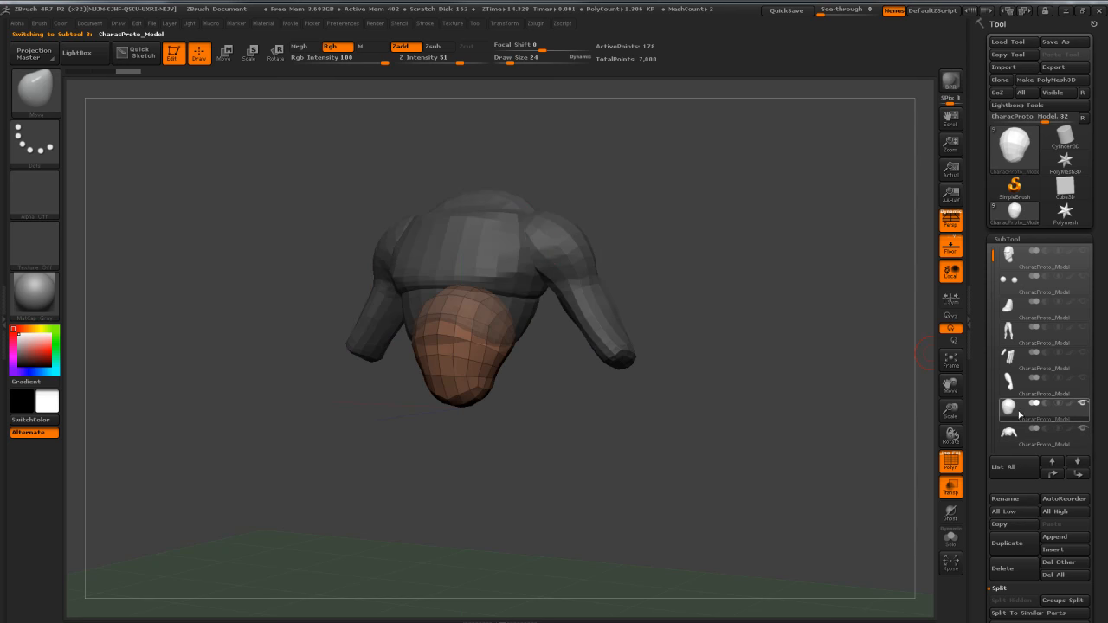
pyautogui.scroll(-5, 1017, 398)
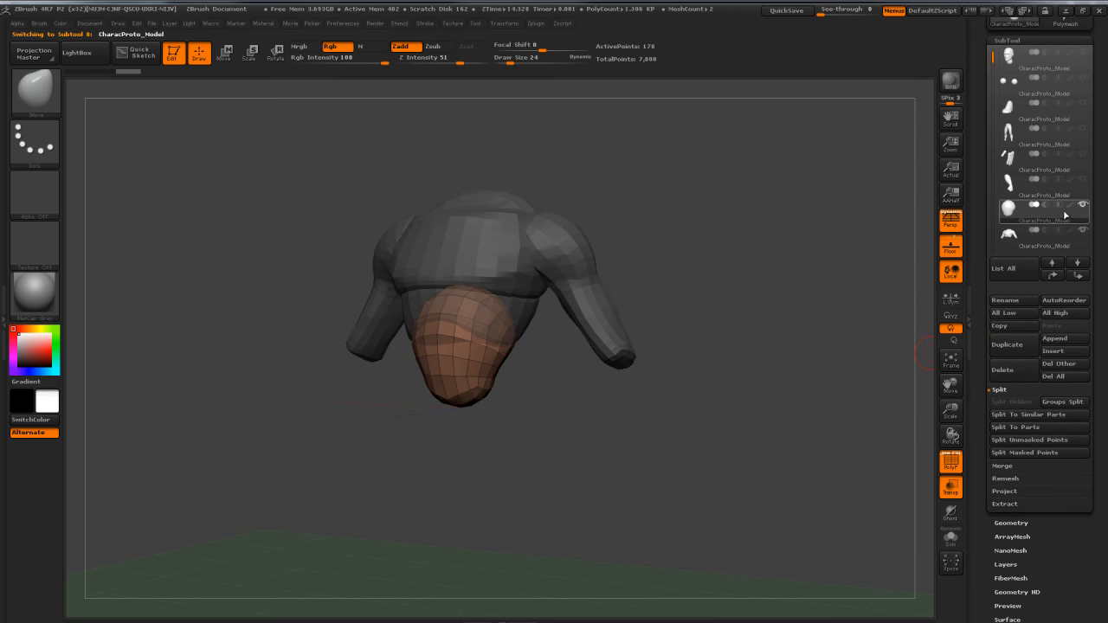
pyautogui.click(1052, 275)
pyautogui.click(1078, 275)
pyautogui.click(1004, 466)
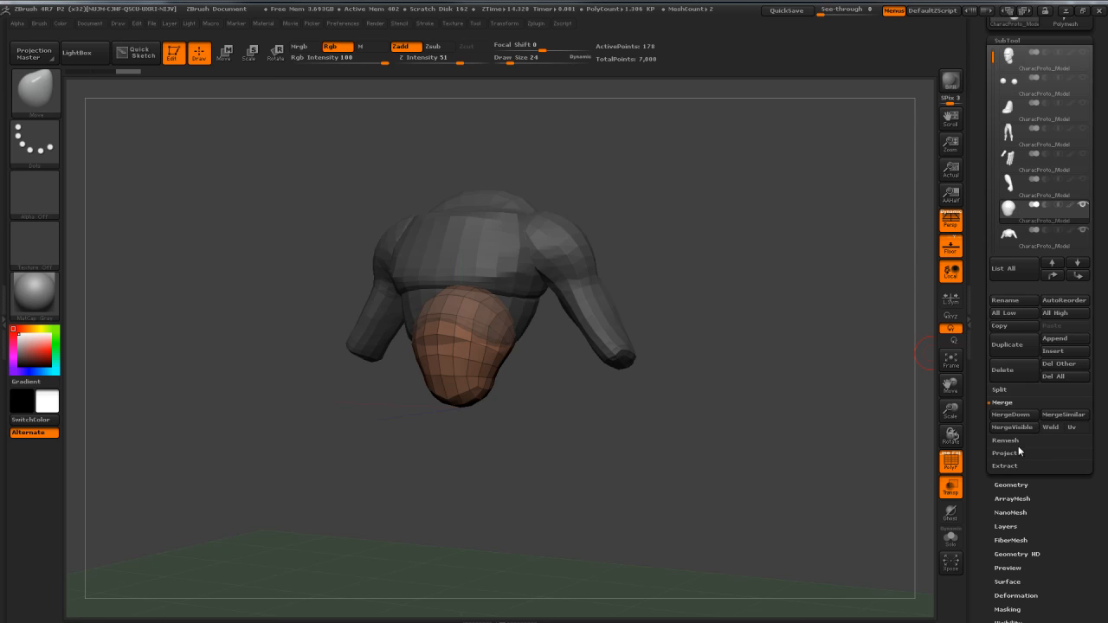
pyautogui.click(1009, 415)
pyautogui.click(890, 440)
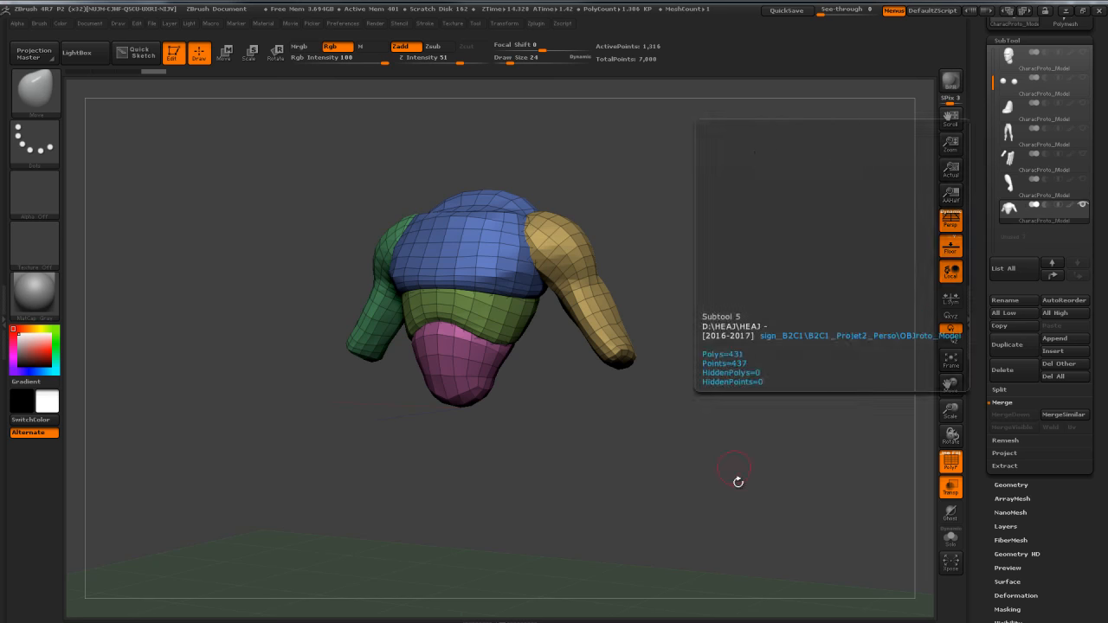
pyautogui.moveTo(740, 328); pyautogui.dragTo(761, 320)
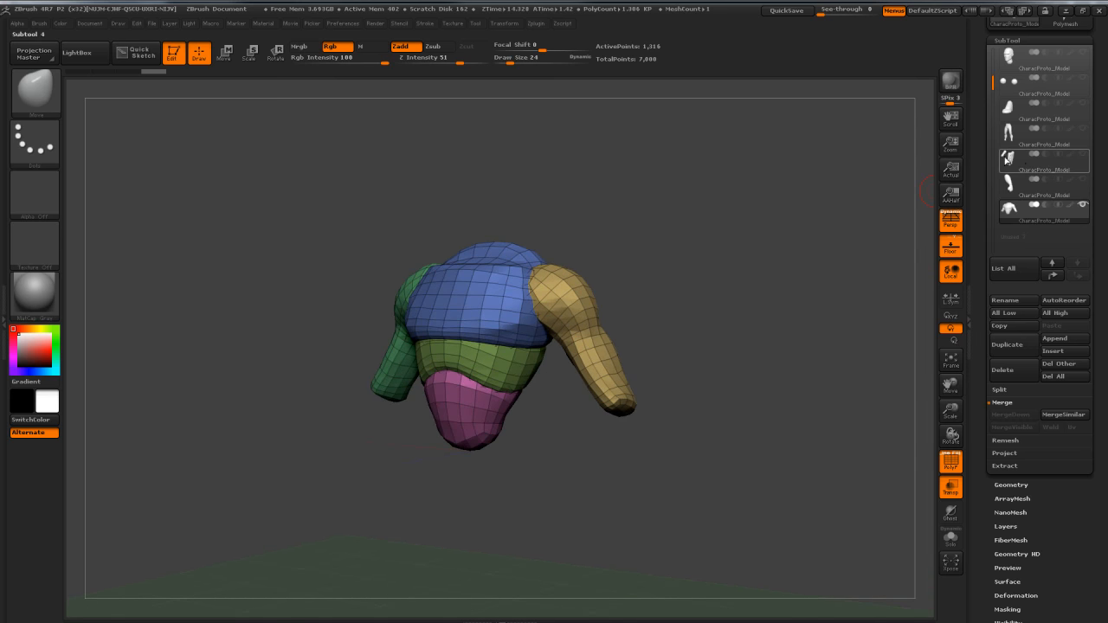
# Step: Select the subtool containing the forearm and hand and duplicate it
pyautogui.click(1017, 181)
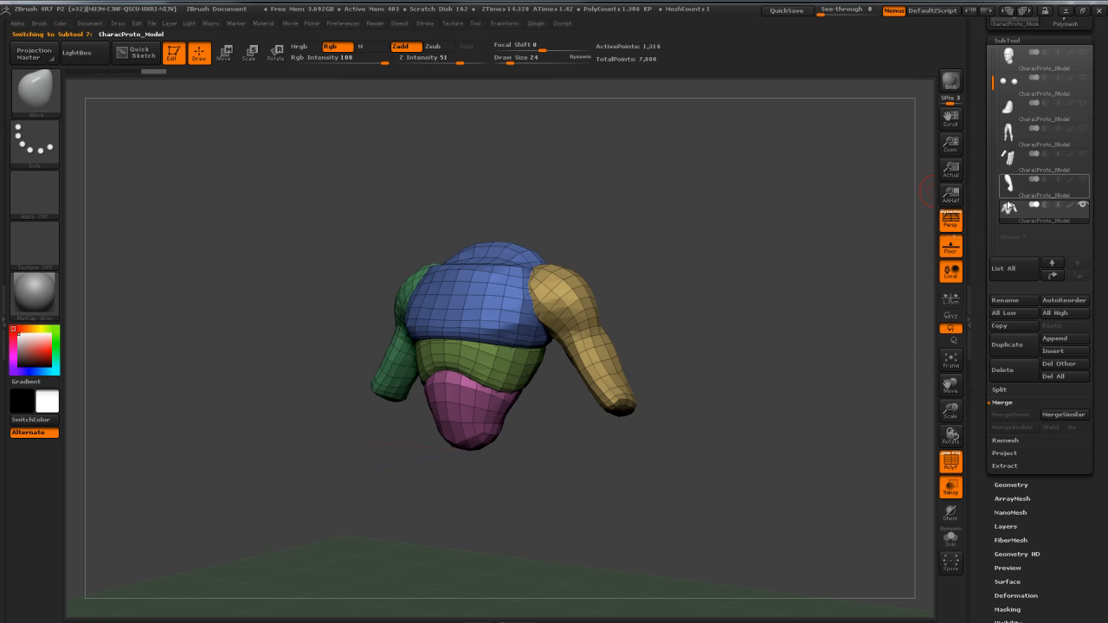
pyautogui.moveTo(816, 349); pyautogui.dragTo(759, 331)
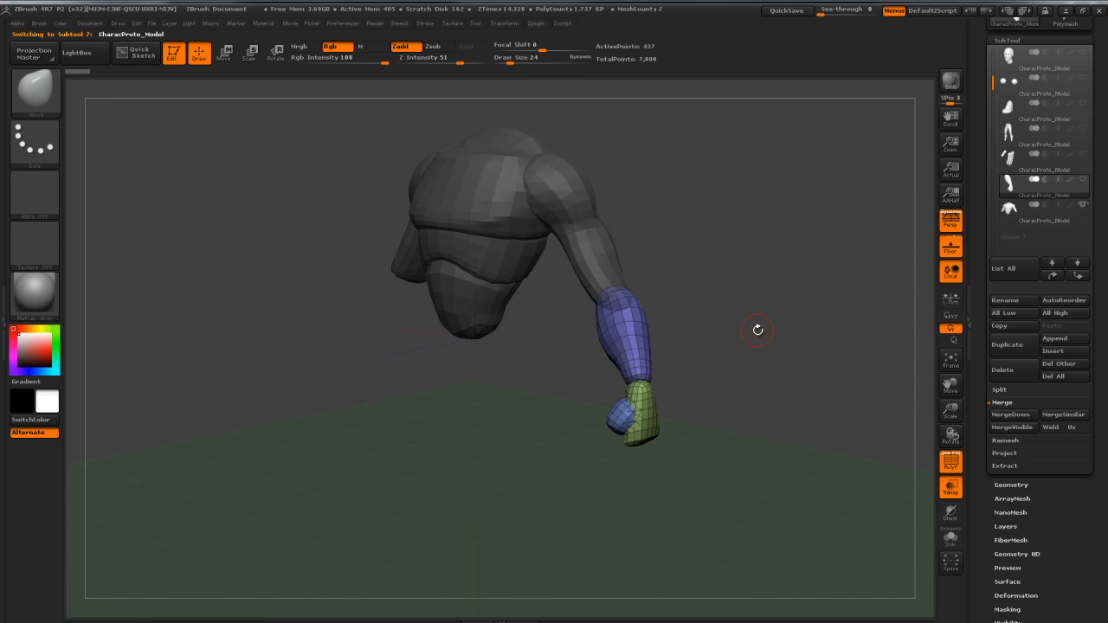
pyautogui.moveTo(771, 346); pyautogui.dragTo(840, 321)
pyautogui.click(1007, 344)
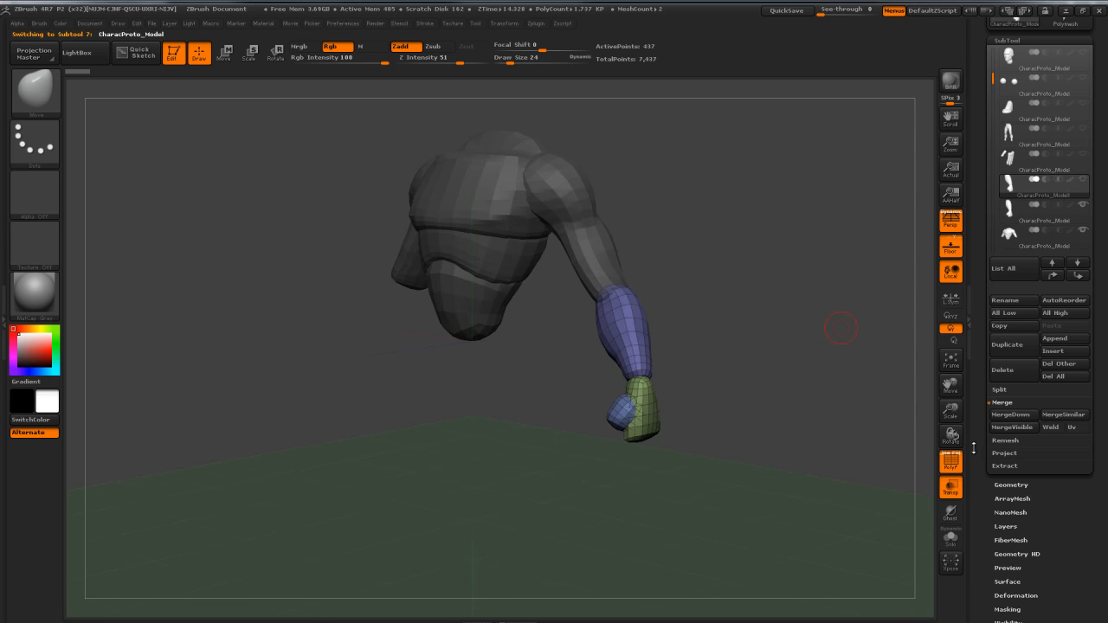
# Step: Show only the palm and thumb-base polygroups of the active forearm-and-hand copy and remove its forearm geometry with Del Hidden
pyautogui.moveTo(717, 382)
pyautogui.mouseDown()
pyautogui.moveTo(722, 403)
pyautogui.moveTo(700, 387)
pyautogui.mouseUp()
pyautogui.keyDown('ctrl'); pyautogui.keyDown('shift'); pyautogui.click(638, 342); pyautogui.keyUp('shift'); pyautogui.keyUp('ctrl')
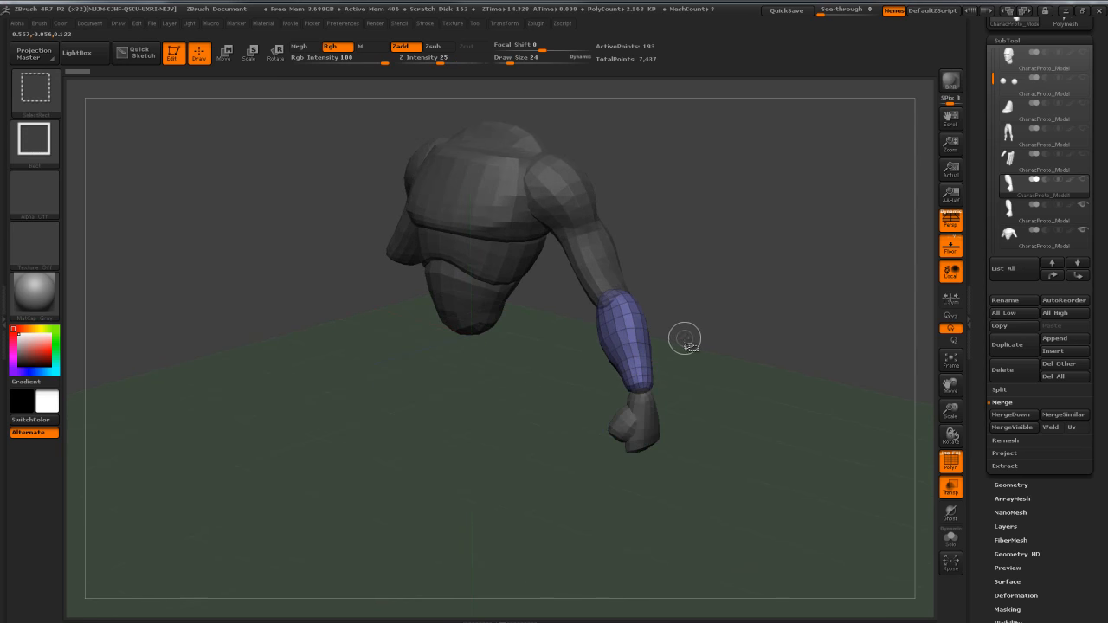
pyautogui.keyDown('ctrl'); pyautogui.keyDown('shift'); pyautogui.click(758, 389); pyautogui.keyUp('shift'); pyautogui.keyUp('ctrl')
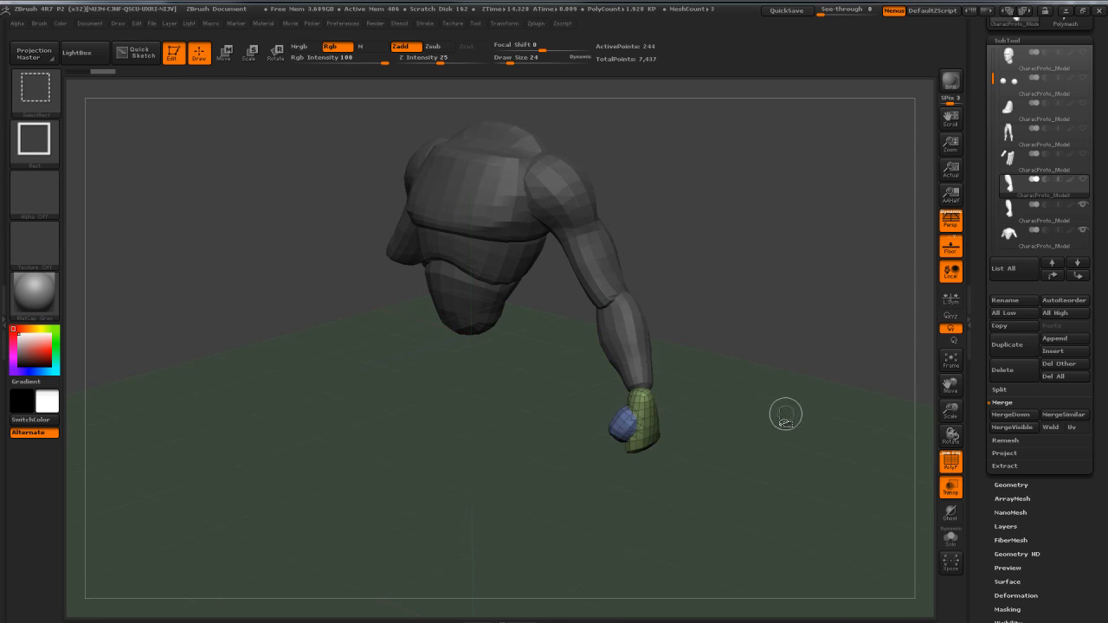
pyautogui.moveTo(751, 381); pyautogui.dragTo(733, 364)
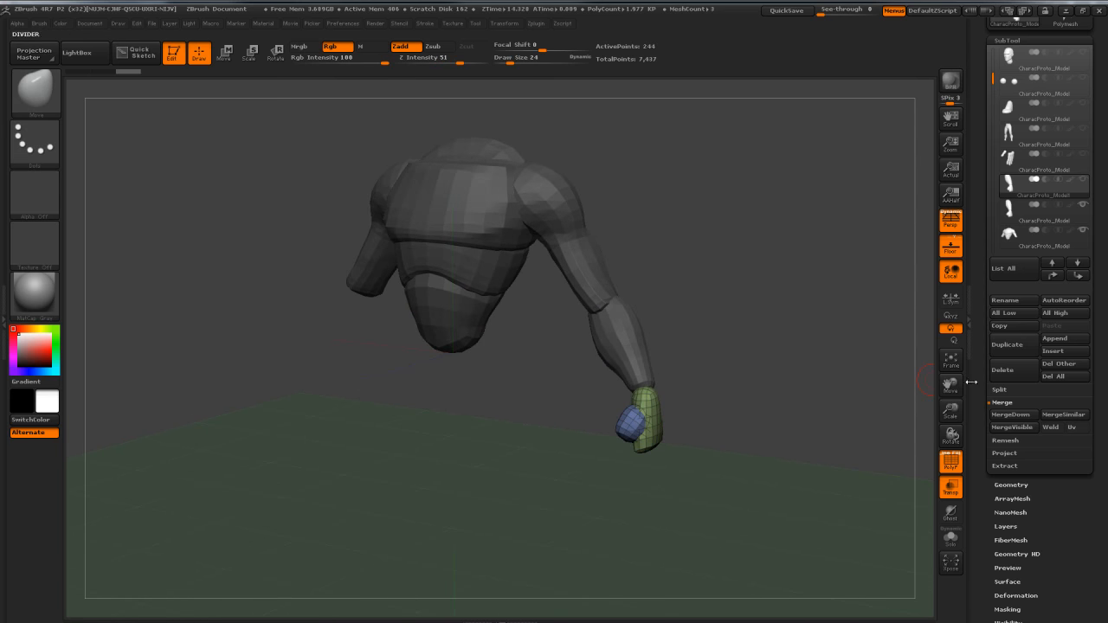
pyautogui.moveTo(986, 416); pyautogui.dragTo(986, 370)
pyautogui.click(1006, 397)
pyautogui.moveTo(988, 477); pyautogui.dragTo(988, 217)
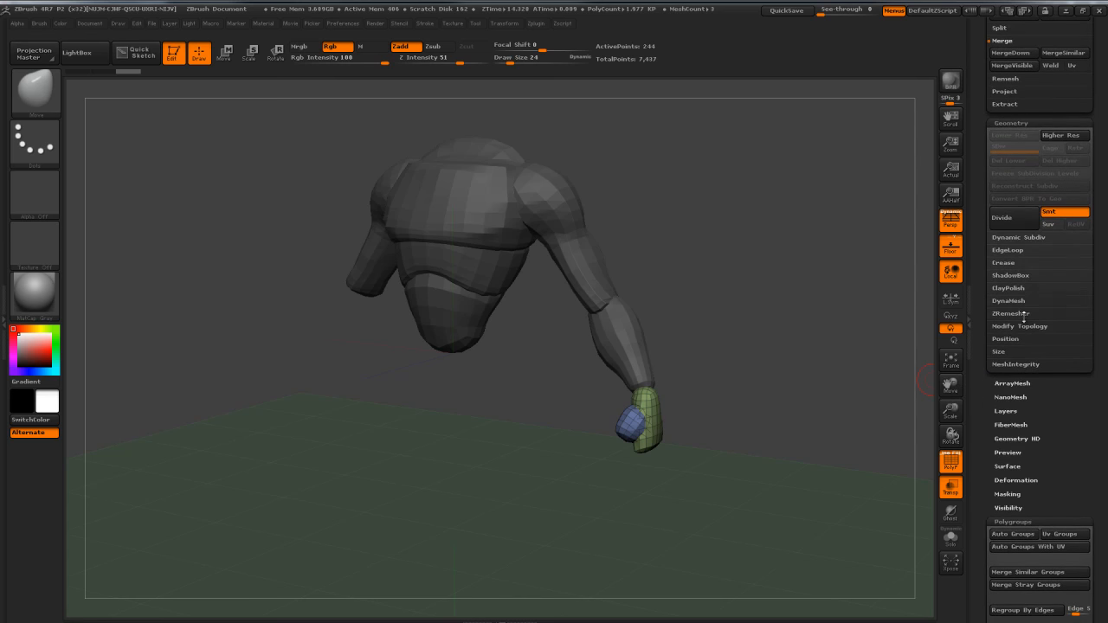
pyautogui.click(1024, 329)
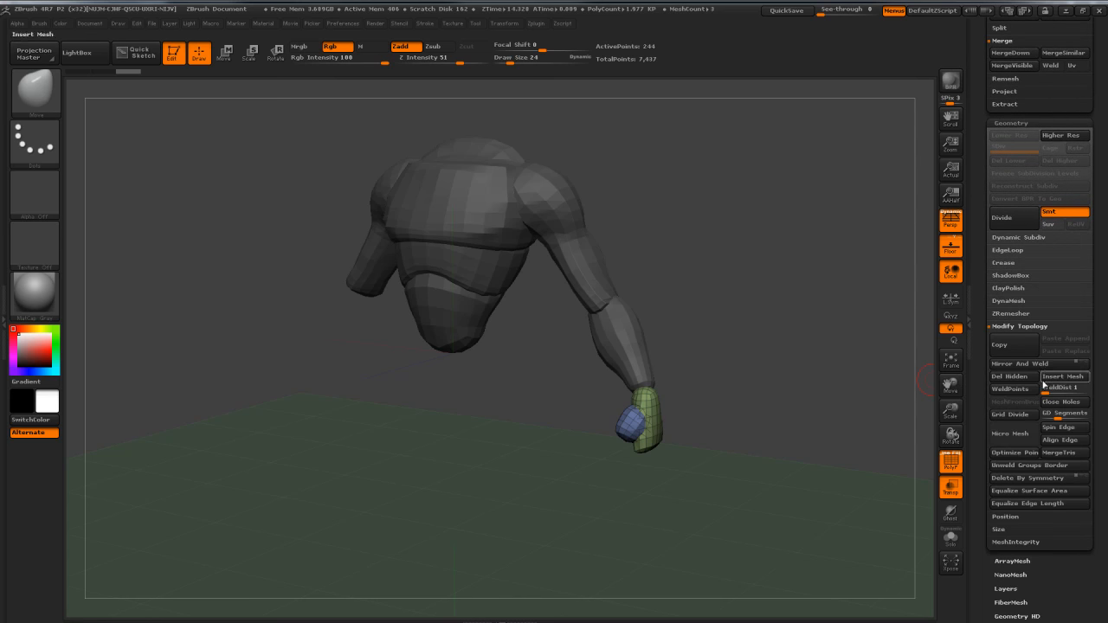
pyautogui.click(1042, 382)
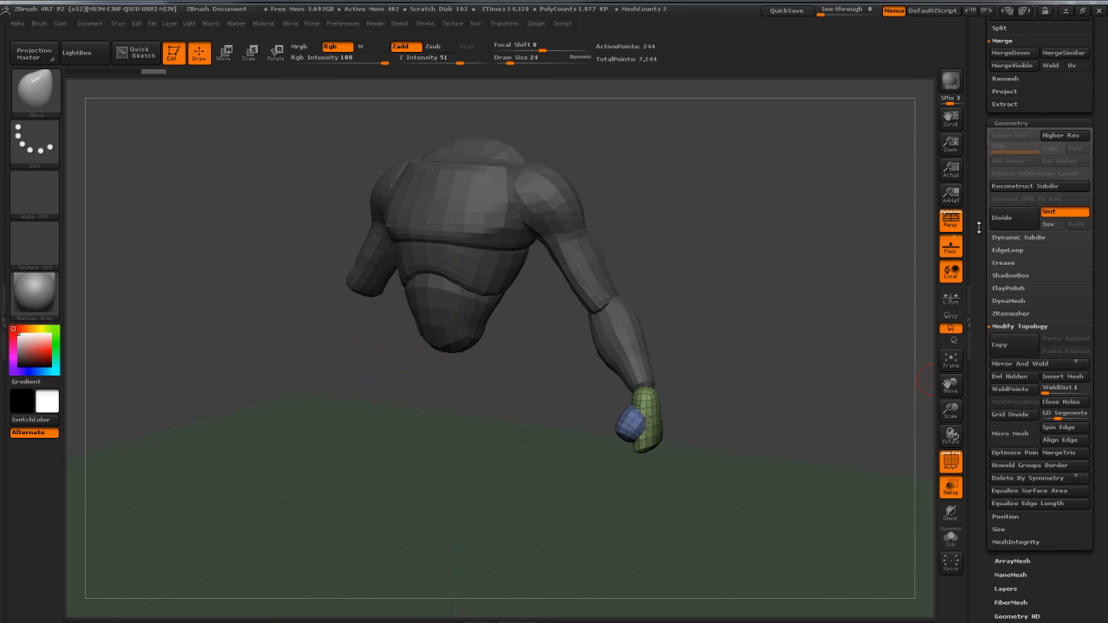
# Step: Merge the fingers subtool with the hand subtool below it using MergeDown, and confirm the operation
pyautogui.moveTo(975, 216); pyautogui.dragTo(985, 328)
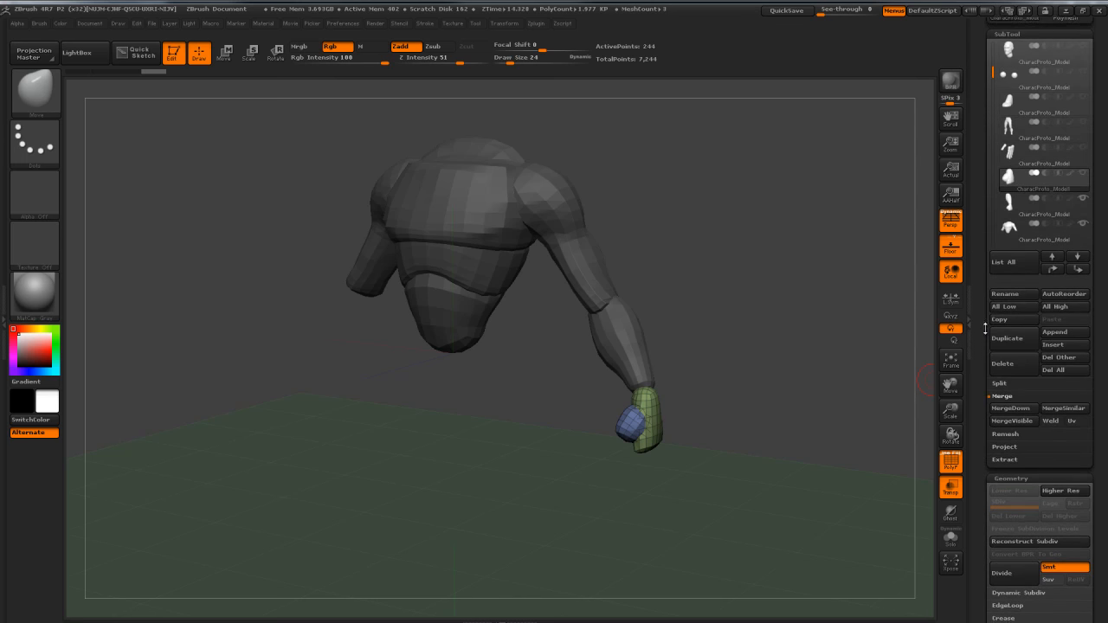
pyautogui.click(1011, 180)
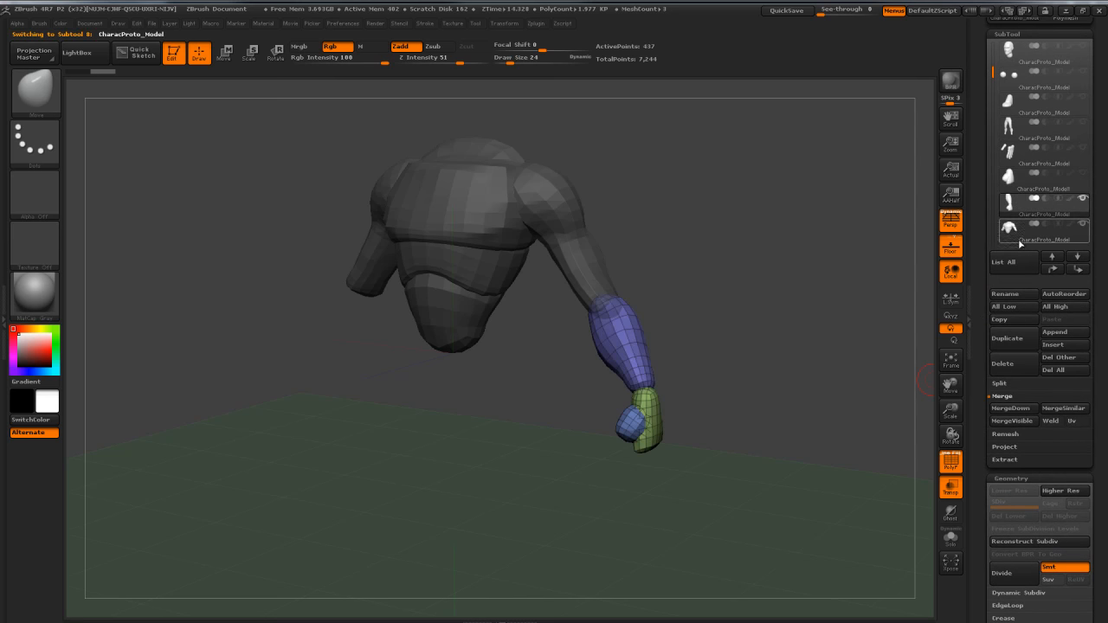
pyautogui.click(1013, 178)
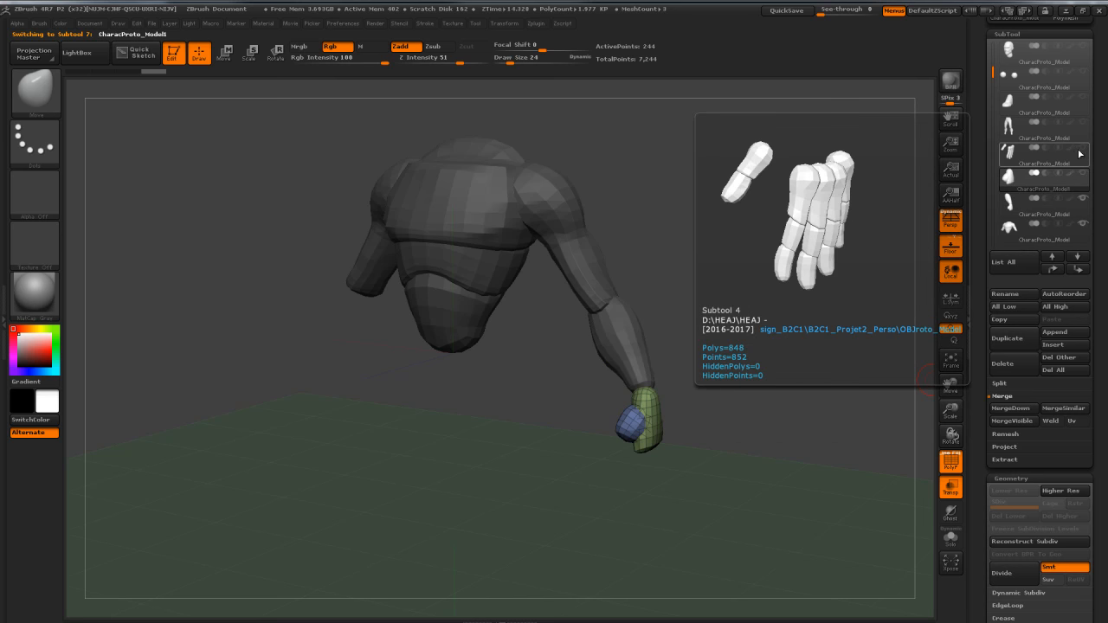
pyautogui.click(1018, 157)
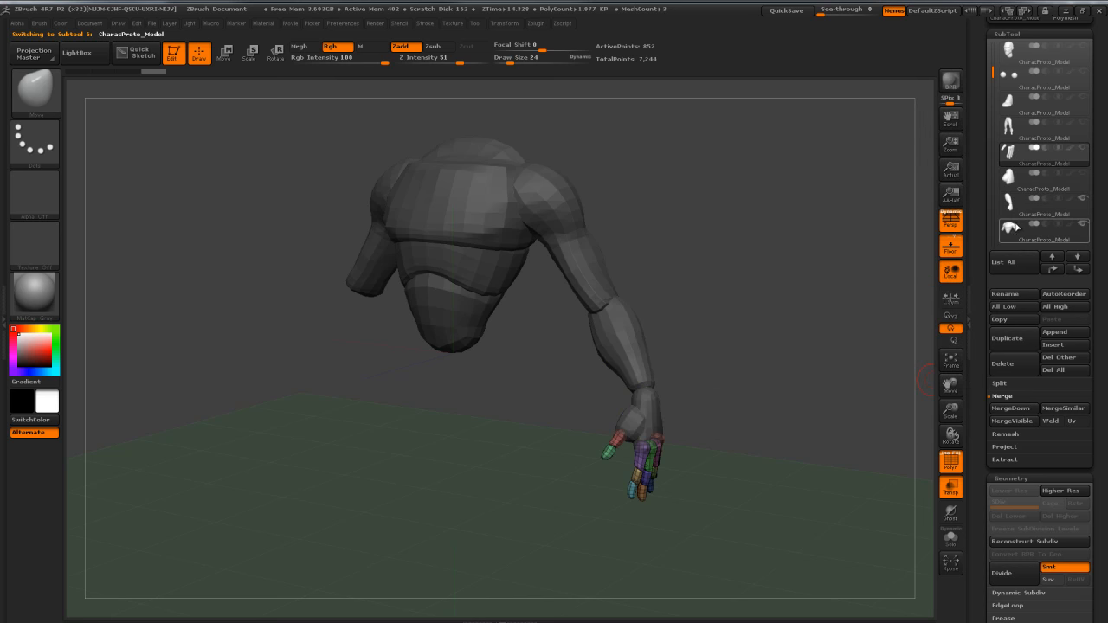
pyautogui.click(1010, 408)
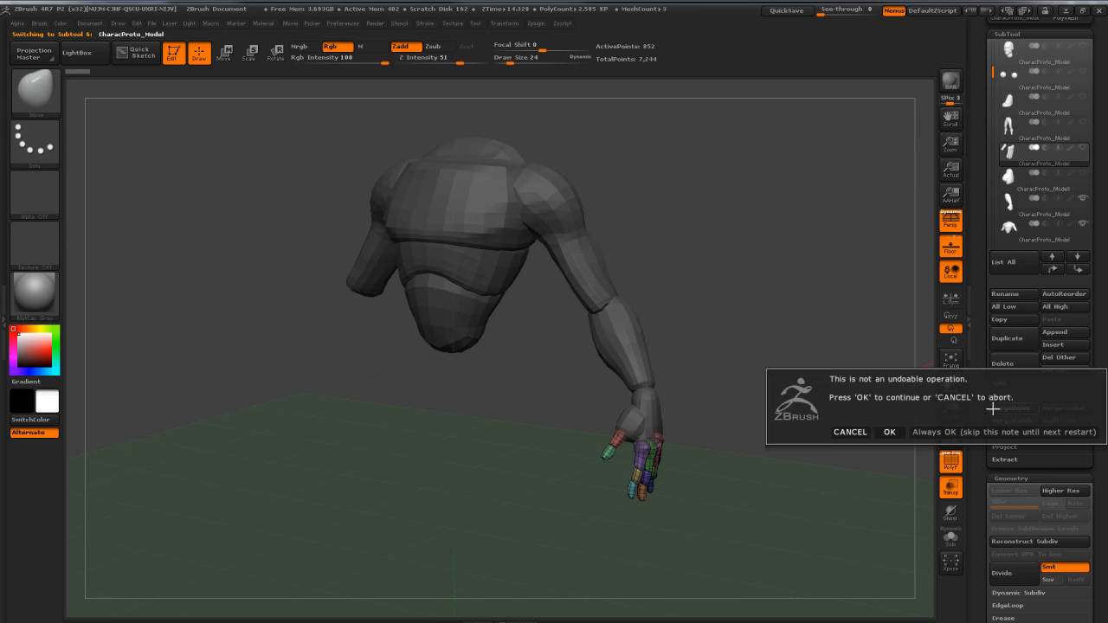
pyautogui.click(888, 433)
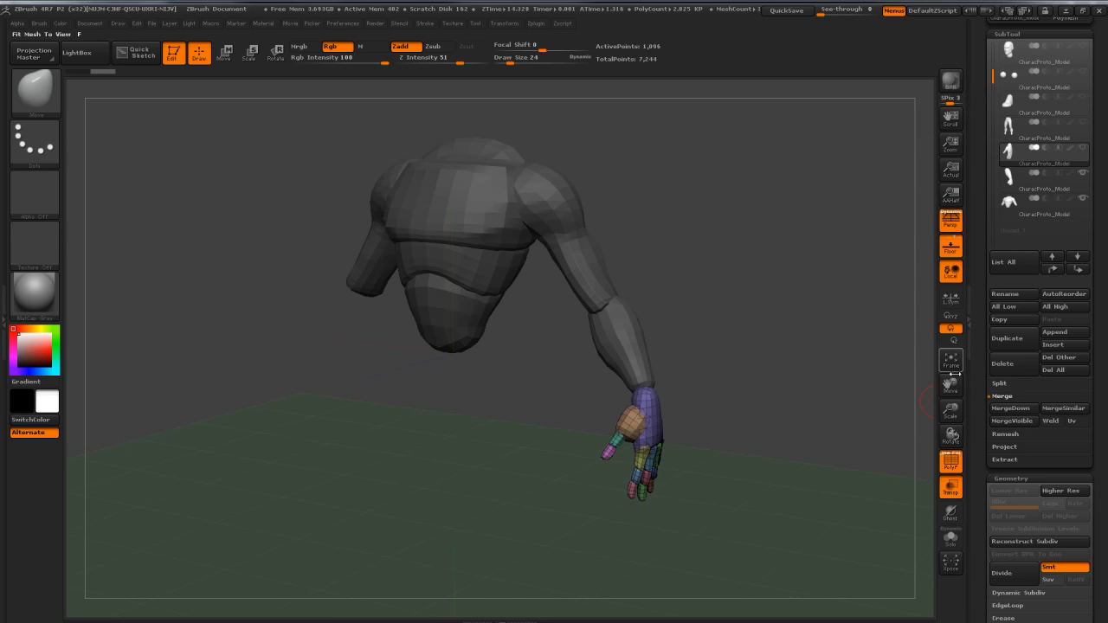
# Step: Select the forearm-and-palm subtool and look through its polygroup, deformation and topology options for a way to mirror it
pyautogui.click(1014, 179)
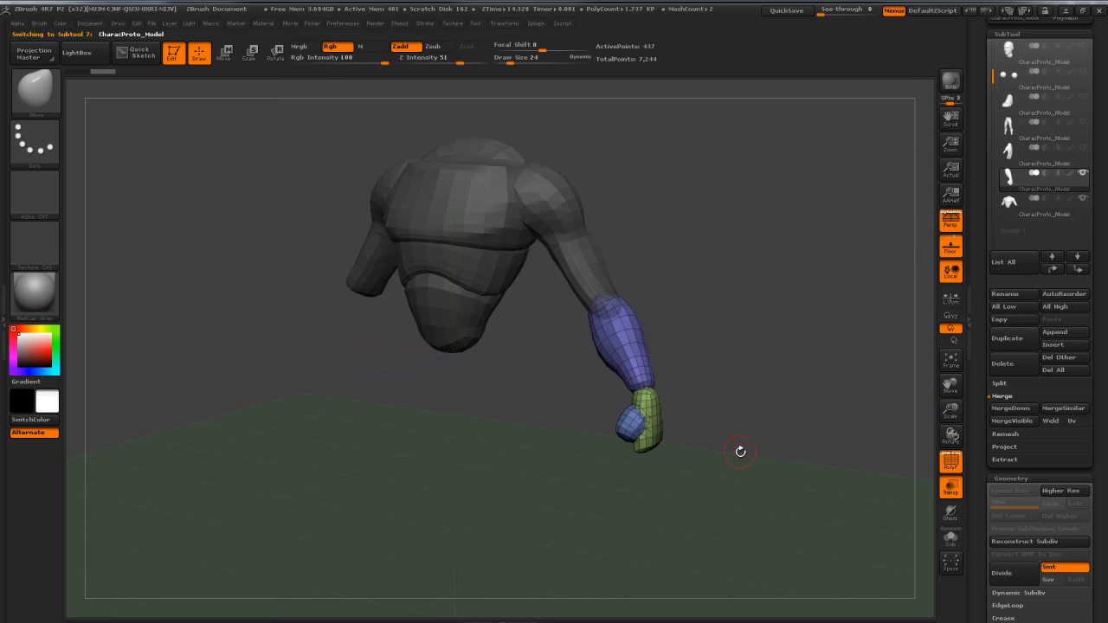
pyautogui.moveTo(753, 347); pyautogui.dragTo(762, 302)
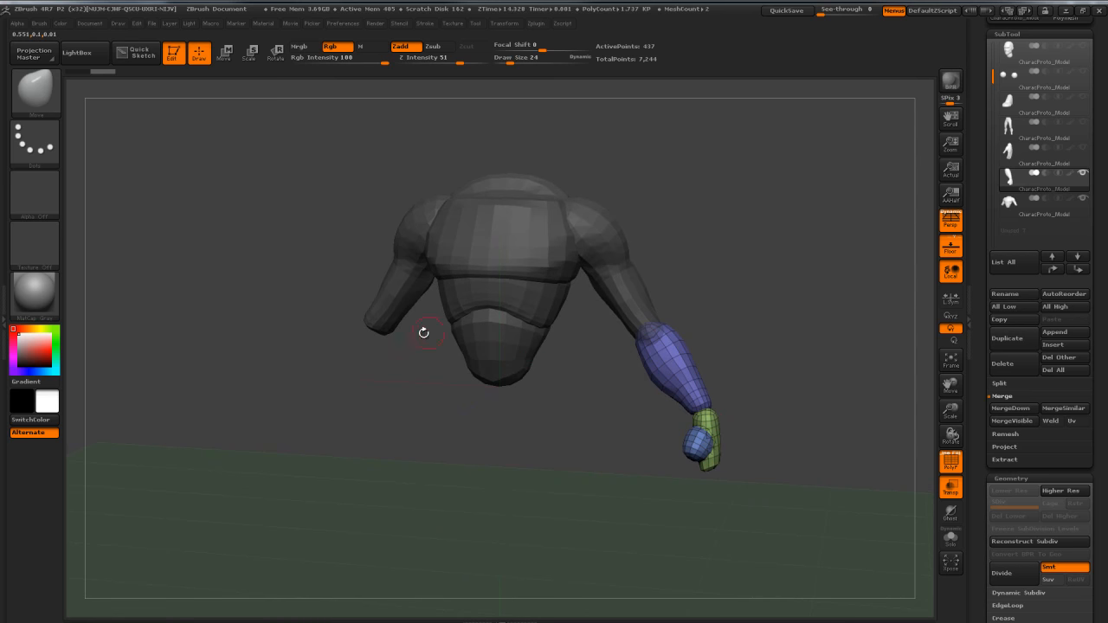
pyautogui.moveTo(814, 309); pyautogui.dragTo(810, 305)
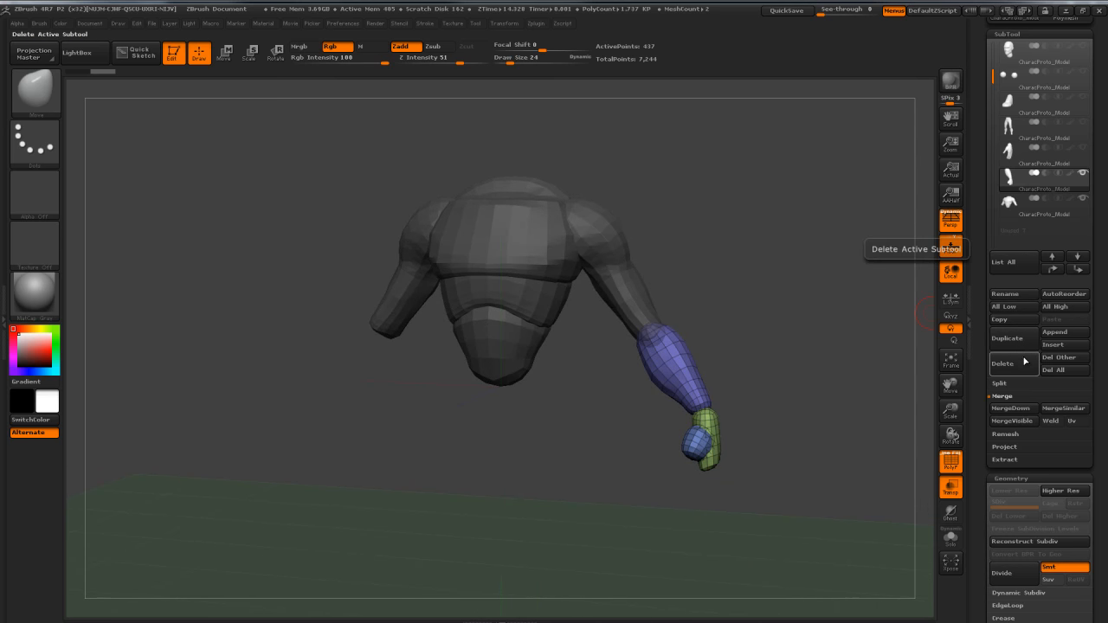
pyautogui.moveTo(978, 398); pyautogui.dragTo(992, 259)
pyautogui.moveTo(988, 385); pyautogui.dragTo(990, 289)
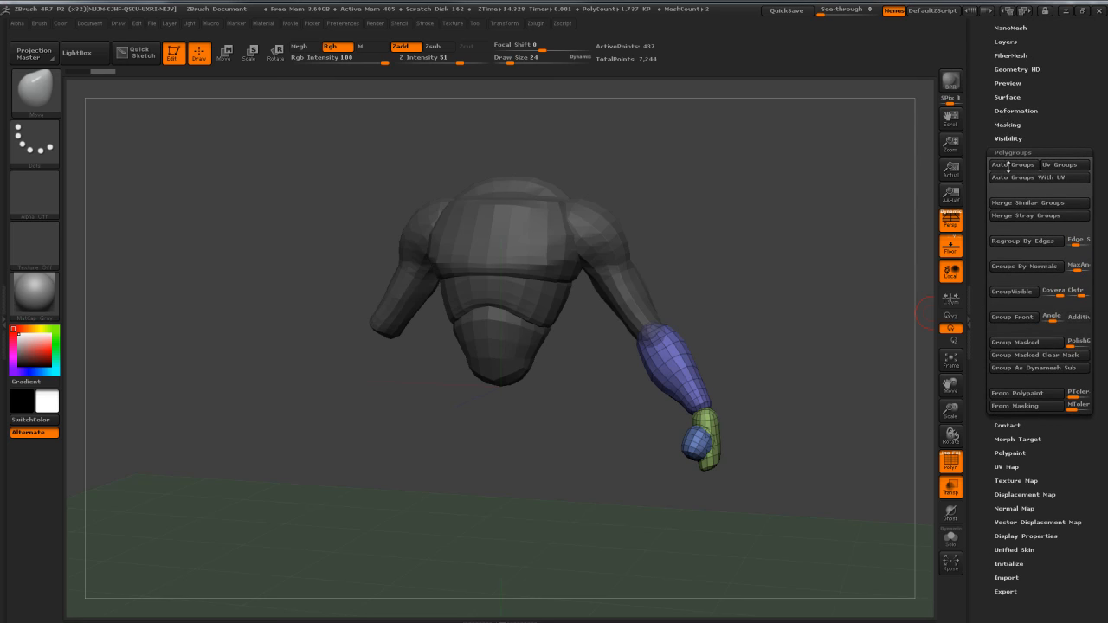
pyautogui.click(1009, 111)
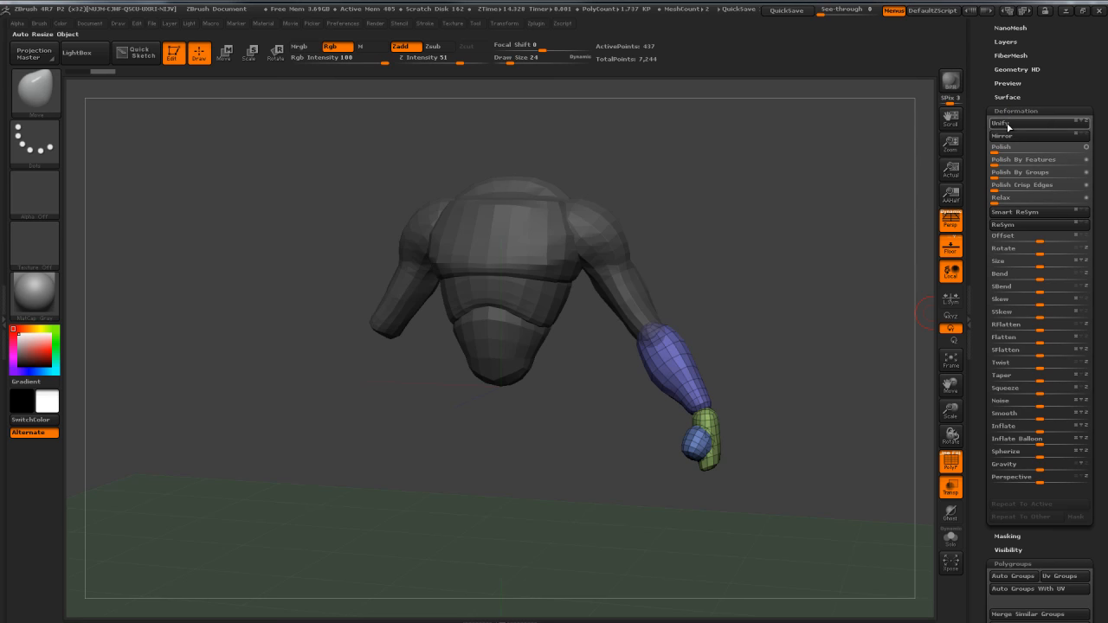
pyautogui.hotkey('ctrl', 'shift', 'z')
pyautogui.moveTo(979, 281); pyautogui.dragTo(990, 391)
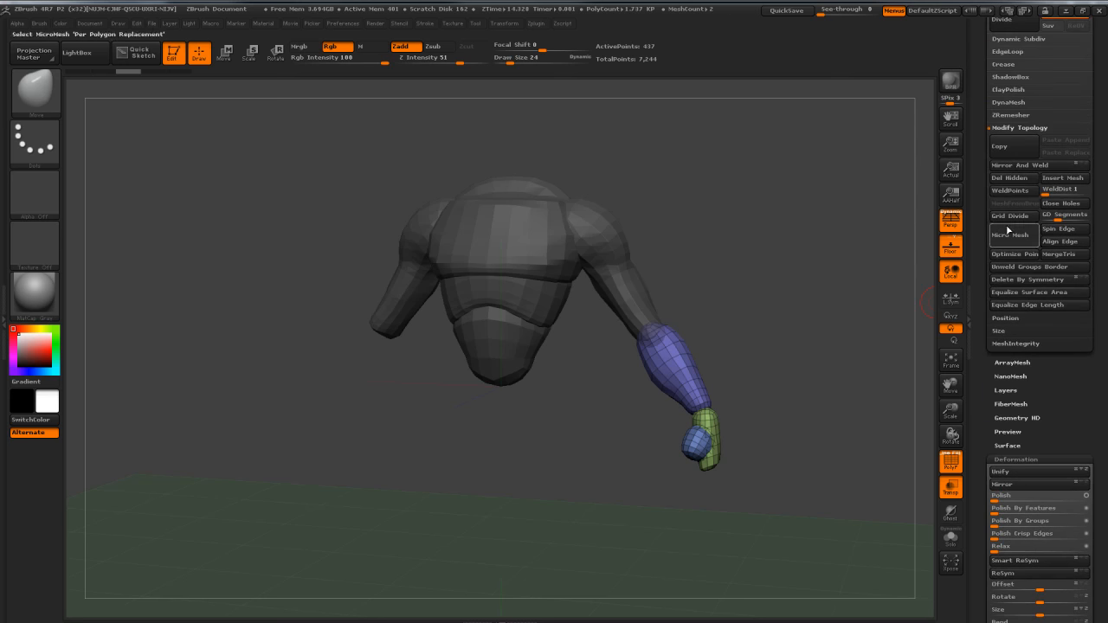
pyautogui.moveTo(982, 168); pyautogui.dragTo(980, 193)
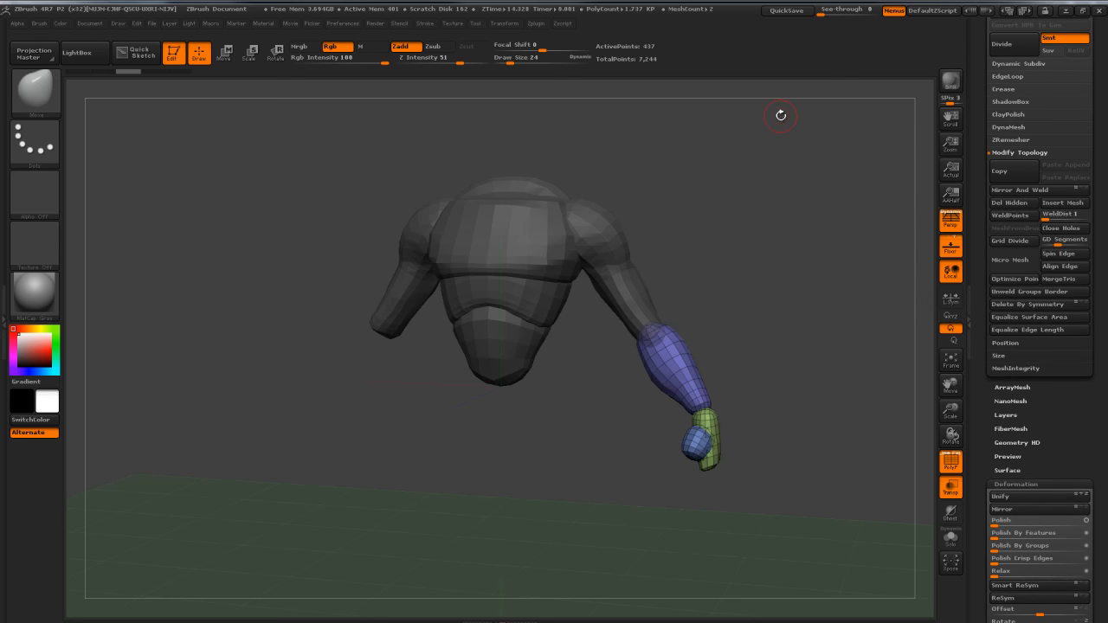
# Step: Try to mirror the forearm-and-palm subtool across the X axis with SubTool Master, using the Merge into one SubTool option
pyautogui.click(536, 25)
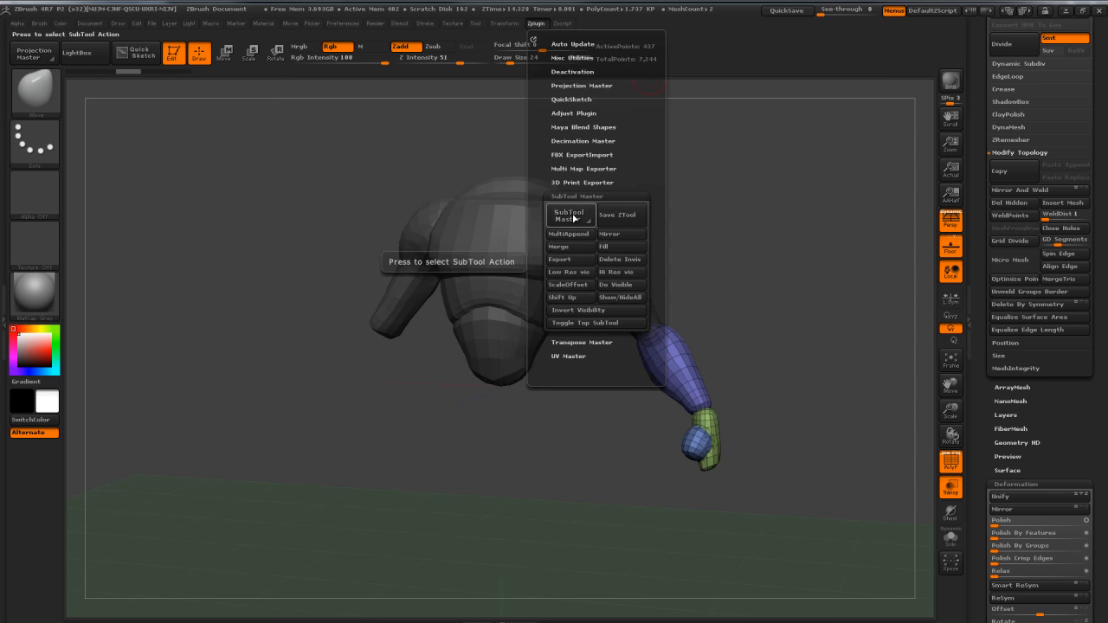
pyautogui.click(608, 234)
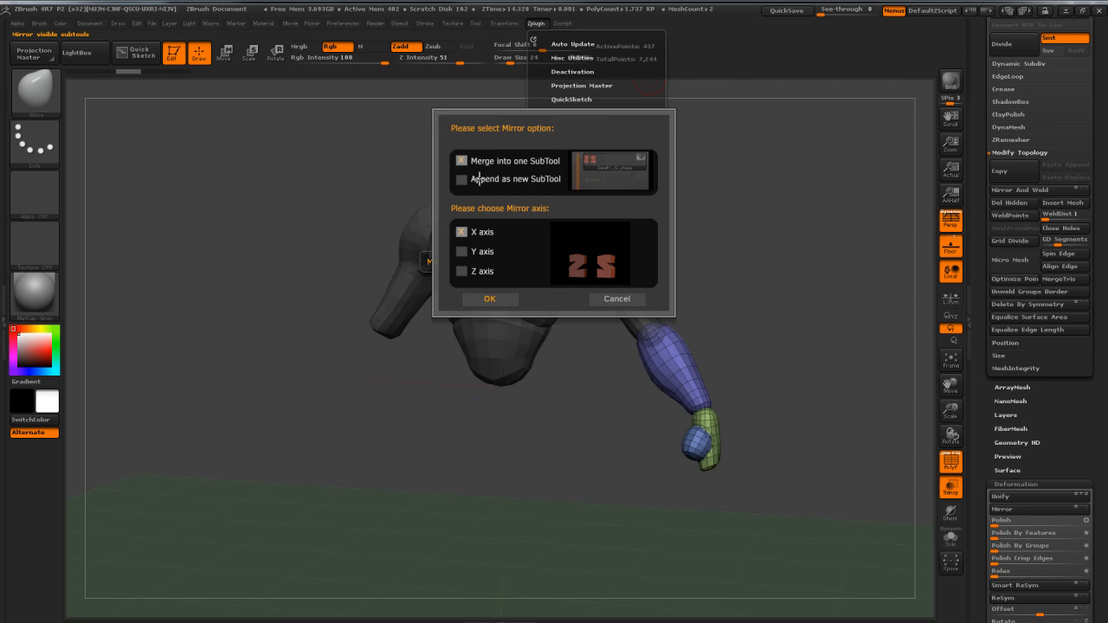
pyautogui.click(462, 180)
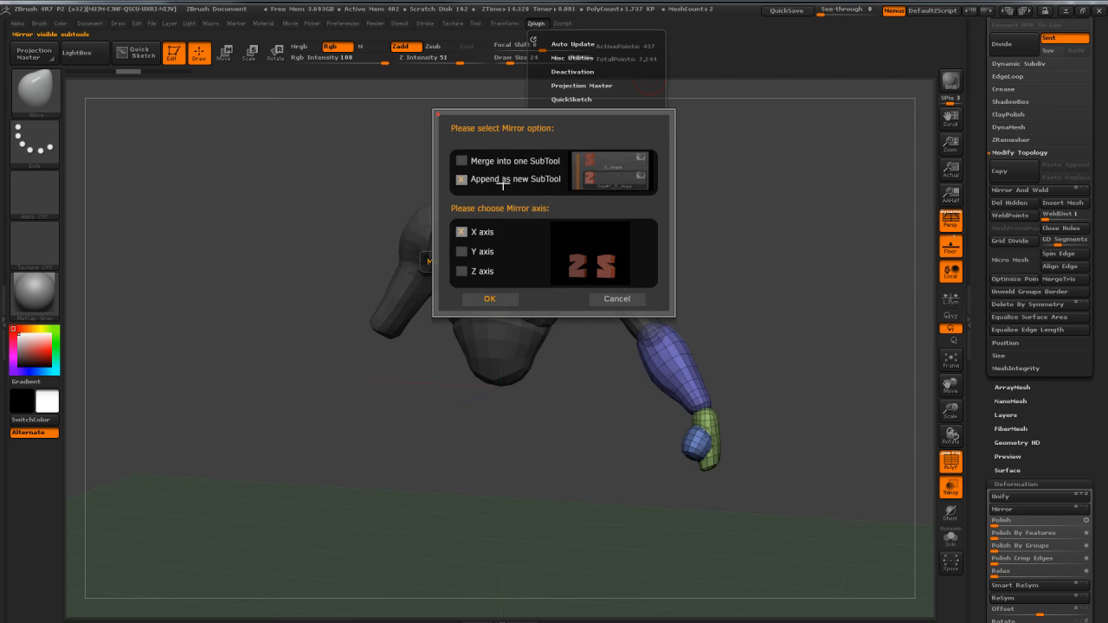
pyautogui.click(462, 161)
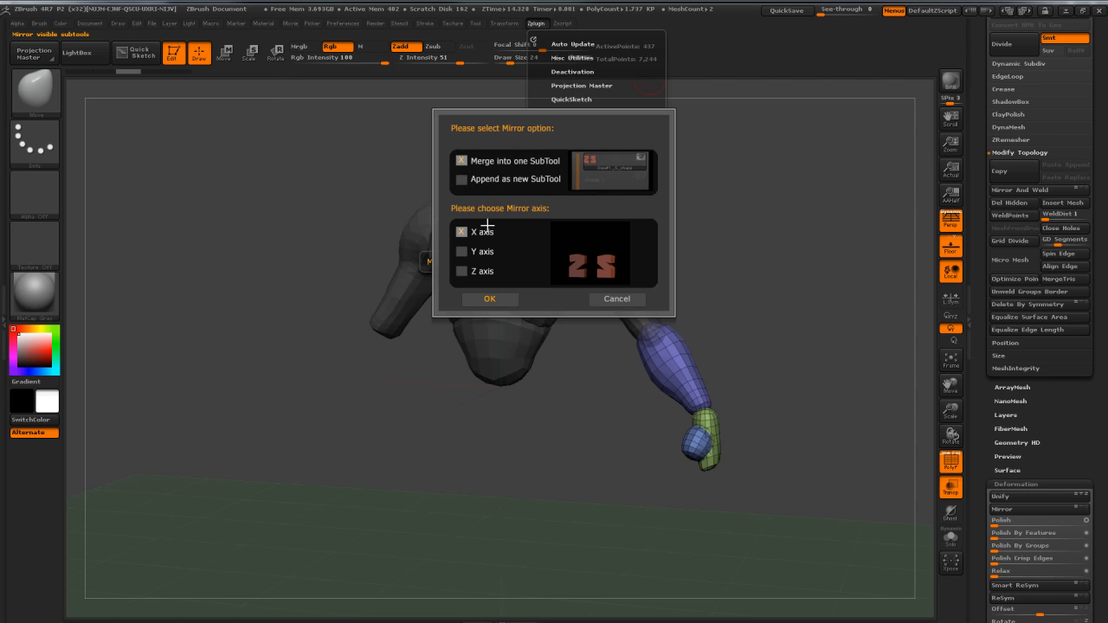
pyautogui.click(490, 298)
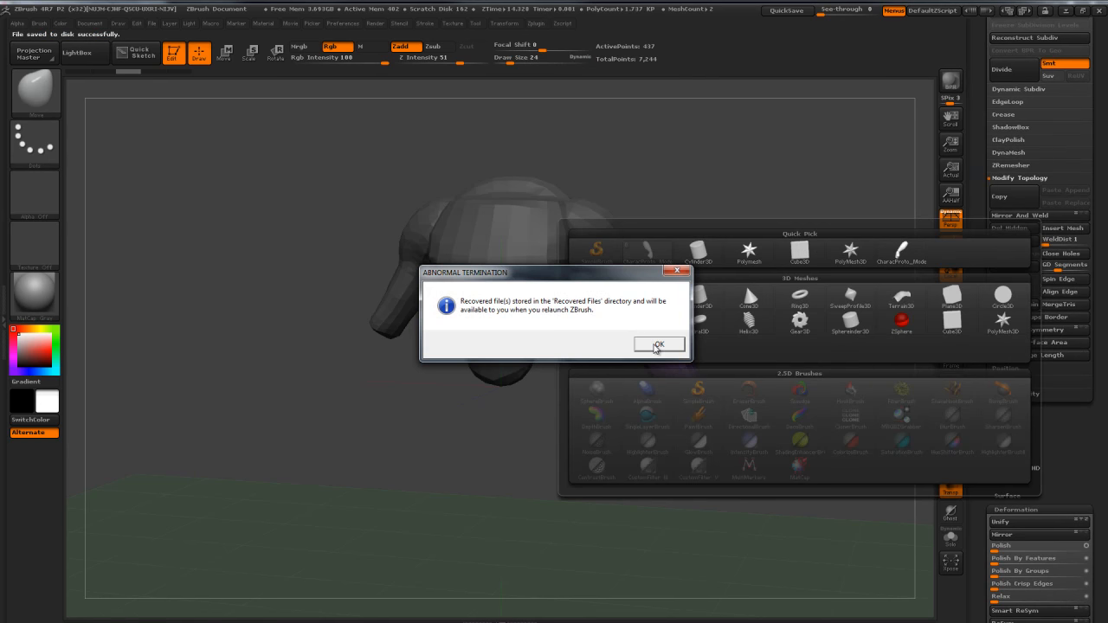
pyautogui.click(655, 345)
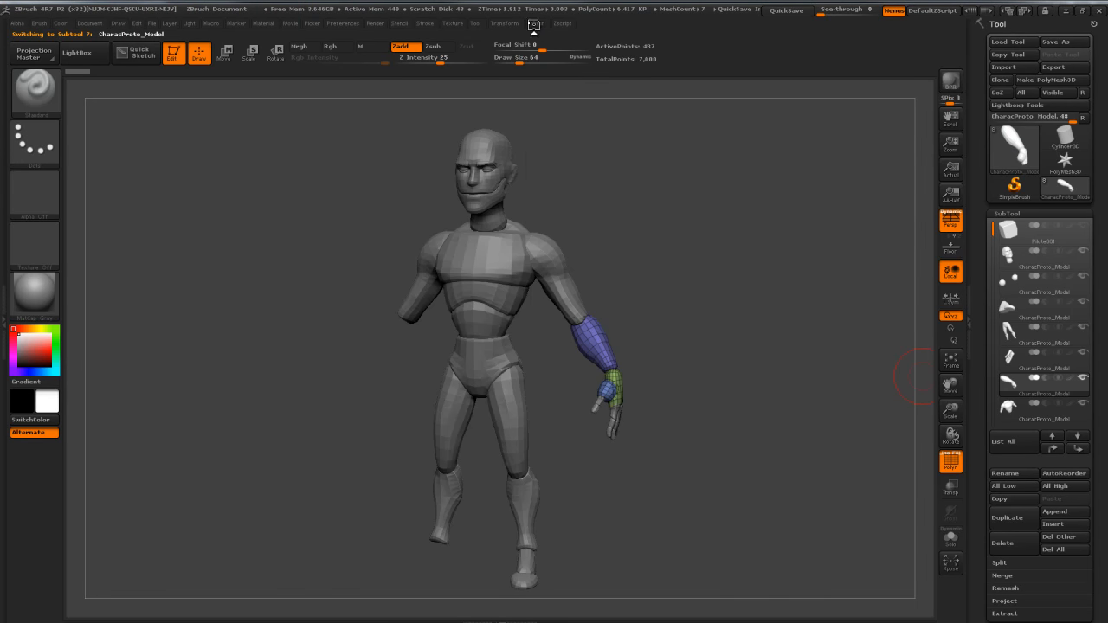
# Step: Mirror the forearm-and-palm subtool of the full character across the X axis with SubTool Master, merging into one subtool
pyautogui.click(535, 23)
pyautogui.click(577, 196)
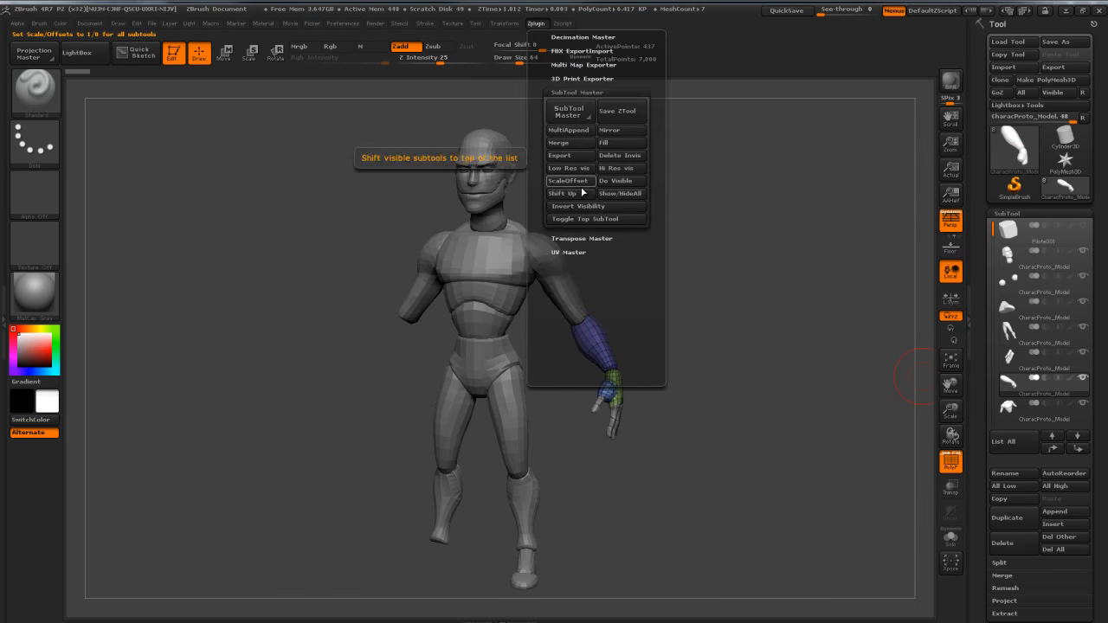
pyautogui.click(610, 130)
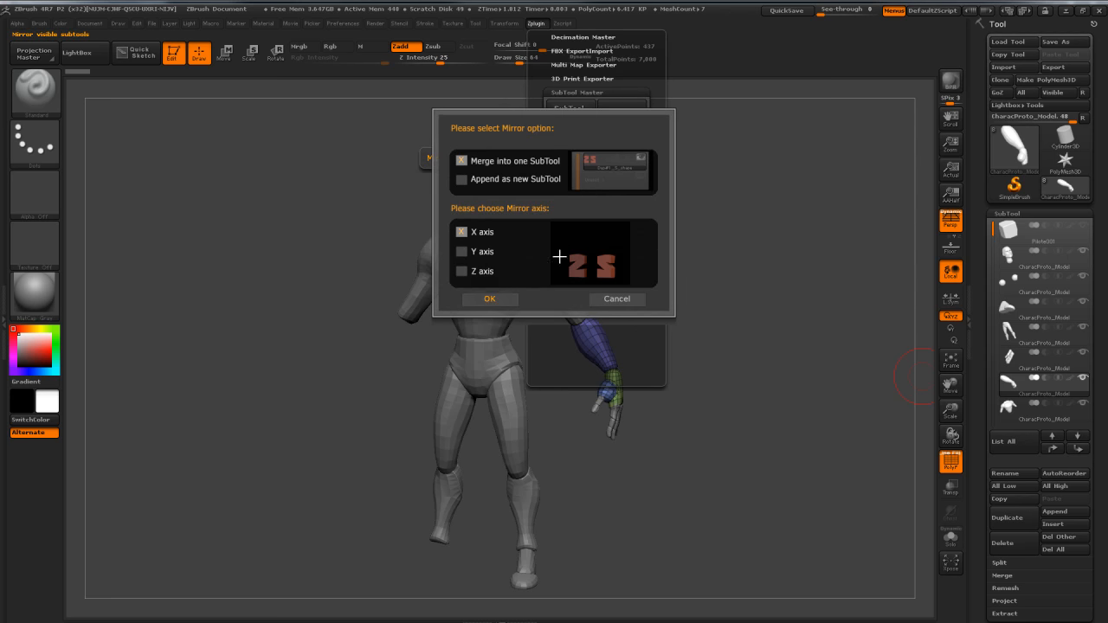
pyautogui.click(496, 300)
pyautogui.moveTo(688, 265); pyautogui.dragTo(699, 238)
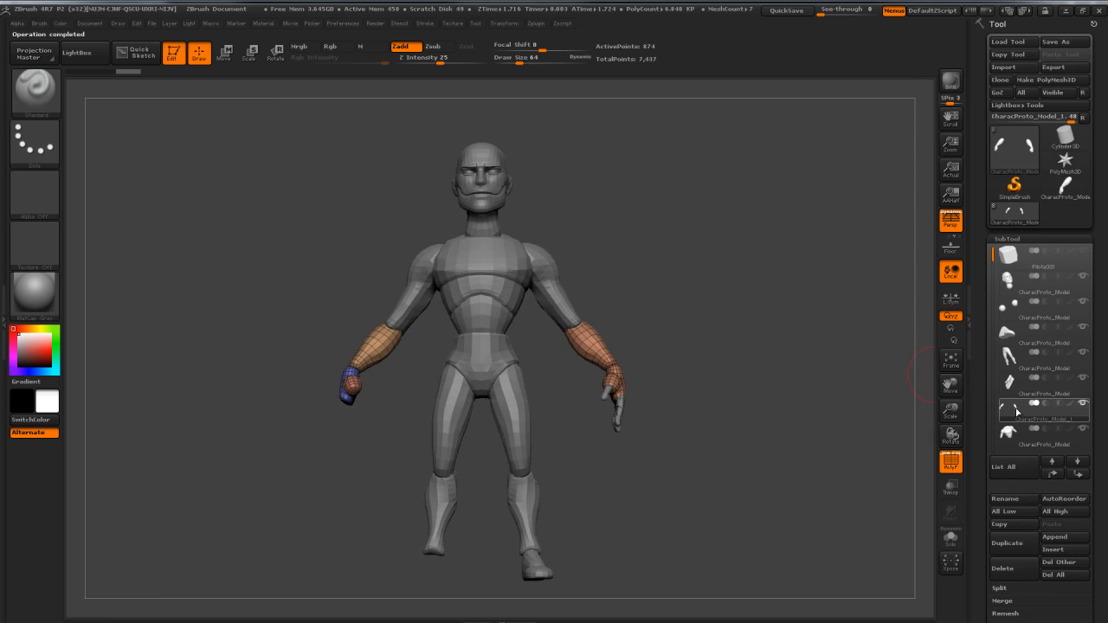
pyautogui.moveTo(678, 290); pyautogui.dragTo(685, 303)
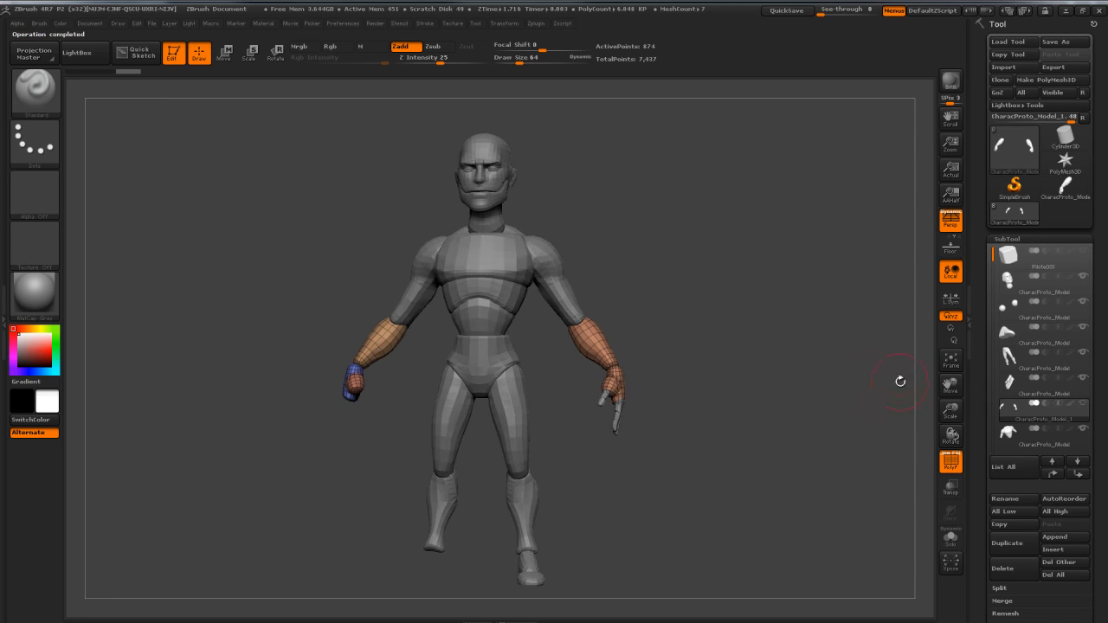
pyautogui.moveTo(993, 258)
pyautogui.mouseDown()
pyautogui.moveTo(993, 278)
pyautogui.moveTo(992, 242)
pyautogui.mouseUp()
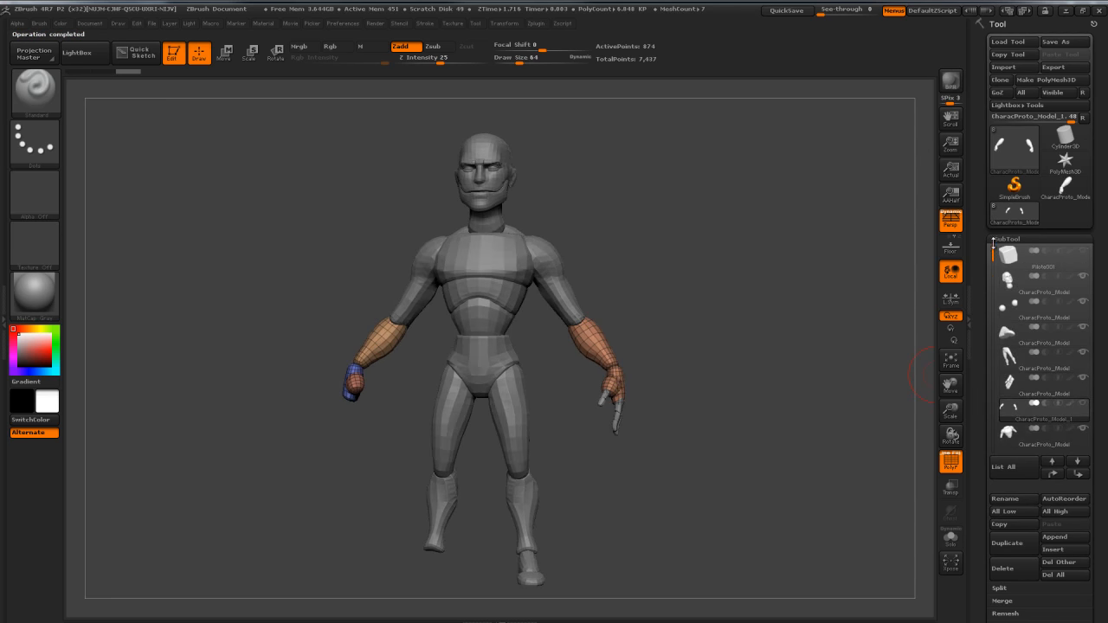
# Step: Select the fingers subtool and mirror it across the X axis with SubTool Master, merging into one subtool
pyautogui.click(1012, 331)
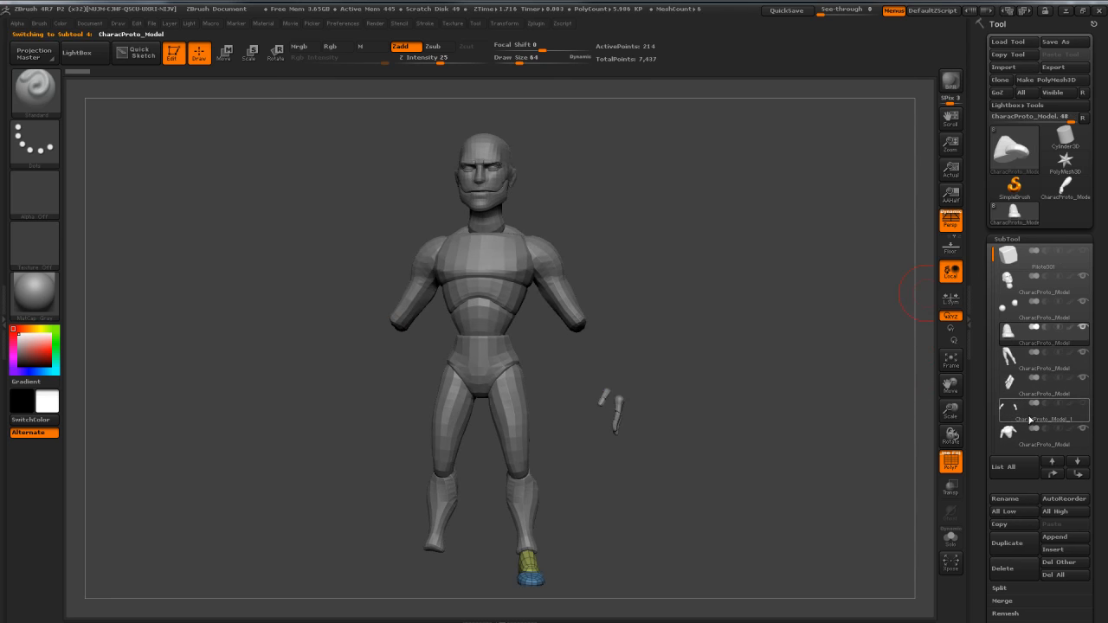
pyautogui.click(1018, 387)
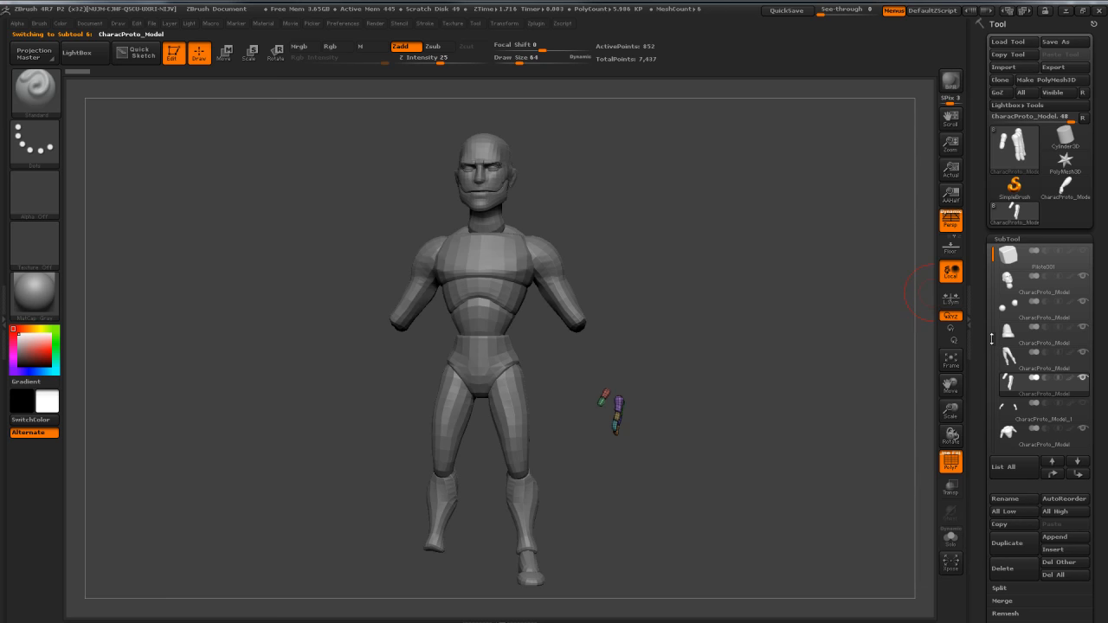
pyautogui.click(536, 23)
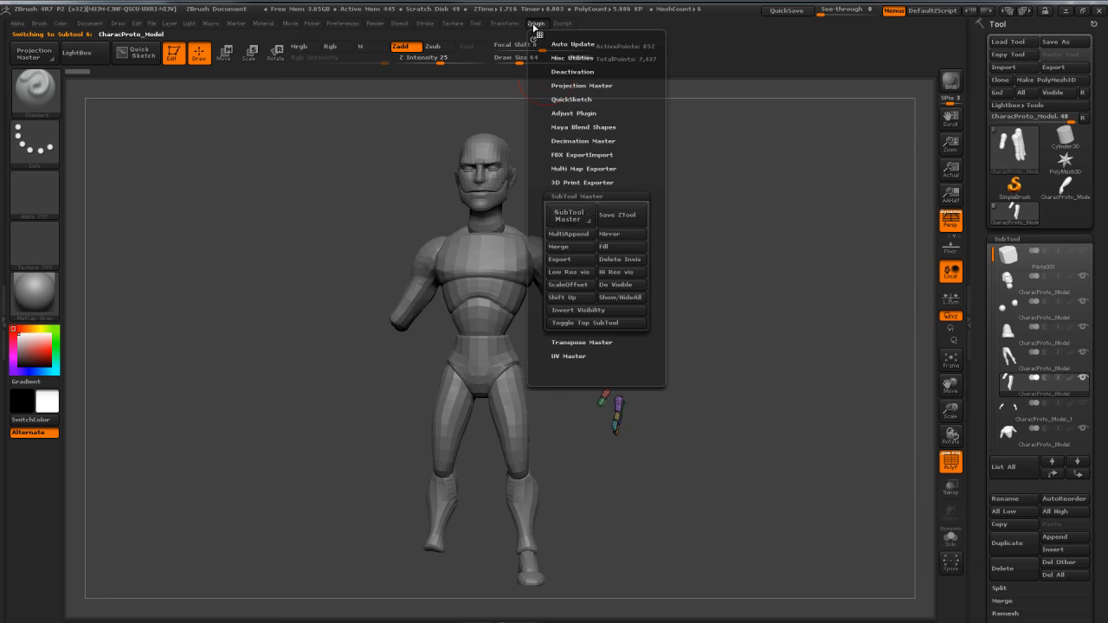
pyautogui.click(611, 235)
pyautogui.click(497, 299)
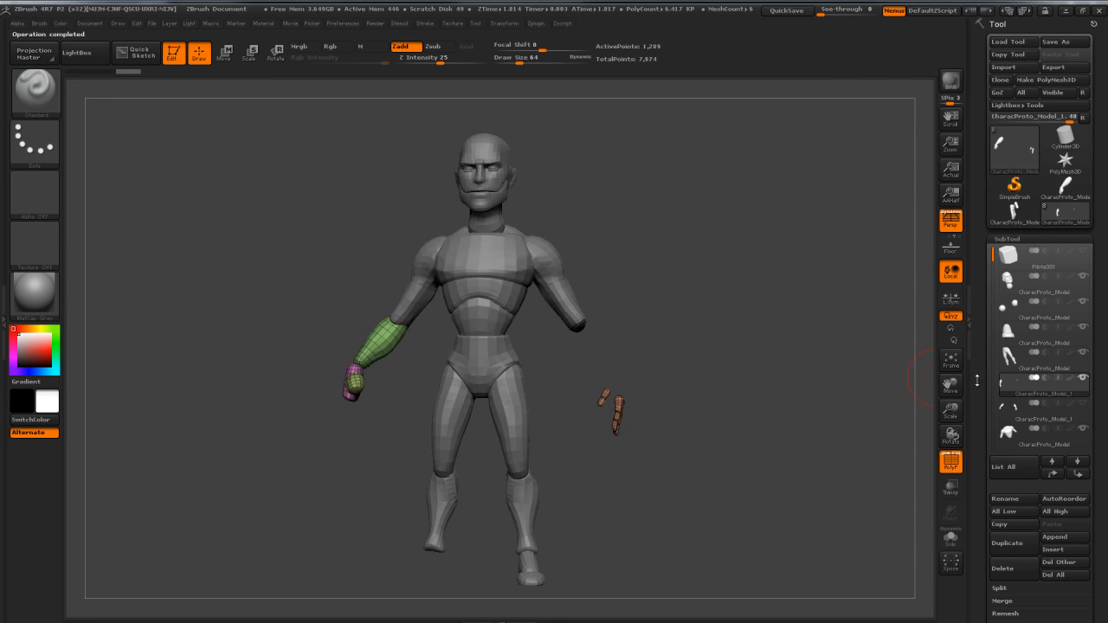
# Step: Create automatic polygroups on the mirrored forearms-and-palms subtool and merge its similar groups
pyautogui.click(1010, 410)
pyautogui.moveTo(1010, 386)
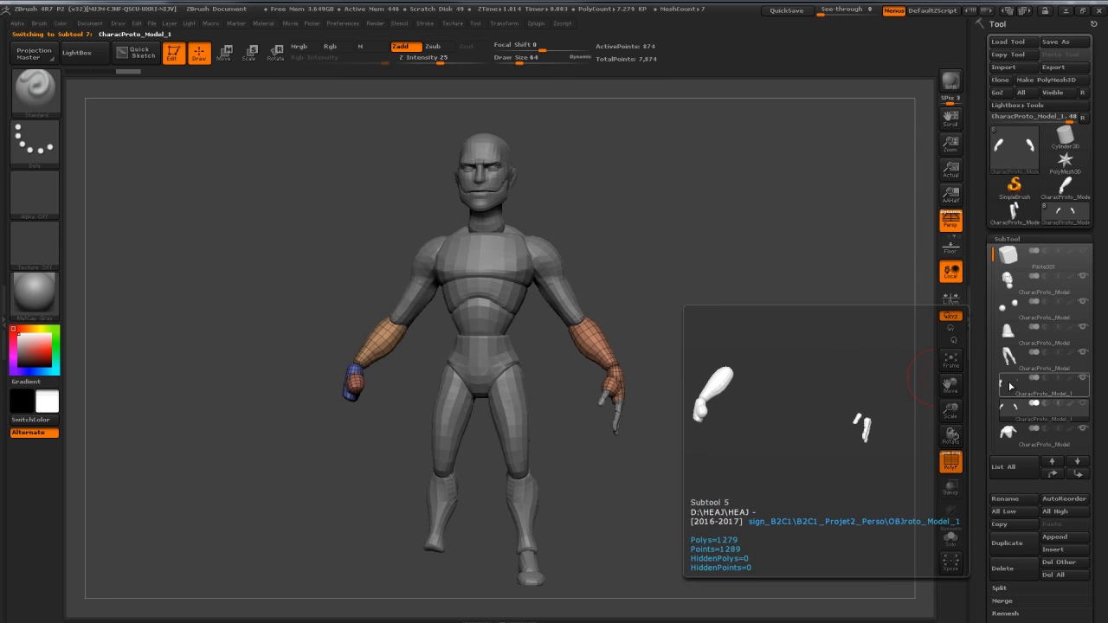
pyautogui.moveTo(750, 319)
pyautogui.mouseDown()
pyautogui.moveTo(730, 321)
pyautogui.moveTo(733, 311)
pyautogui.mouseUp()
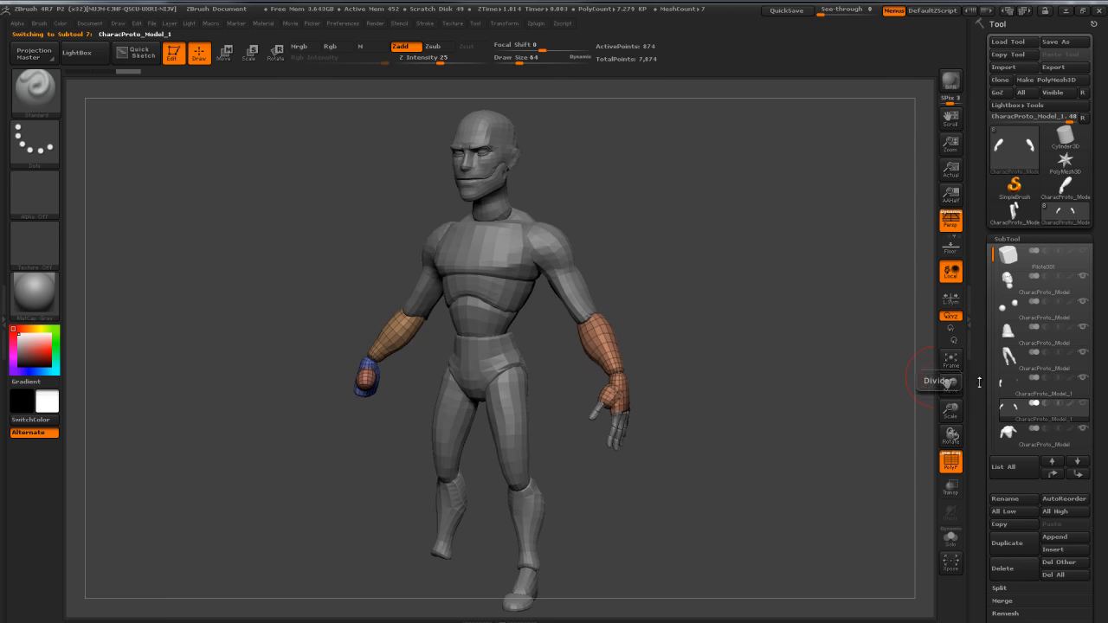
pyautogui.moveTo(1073, 297)
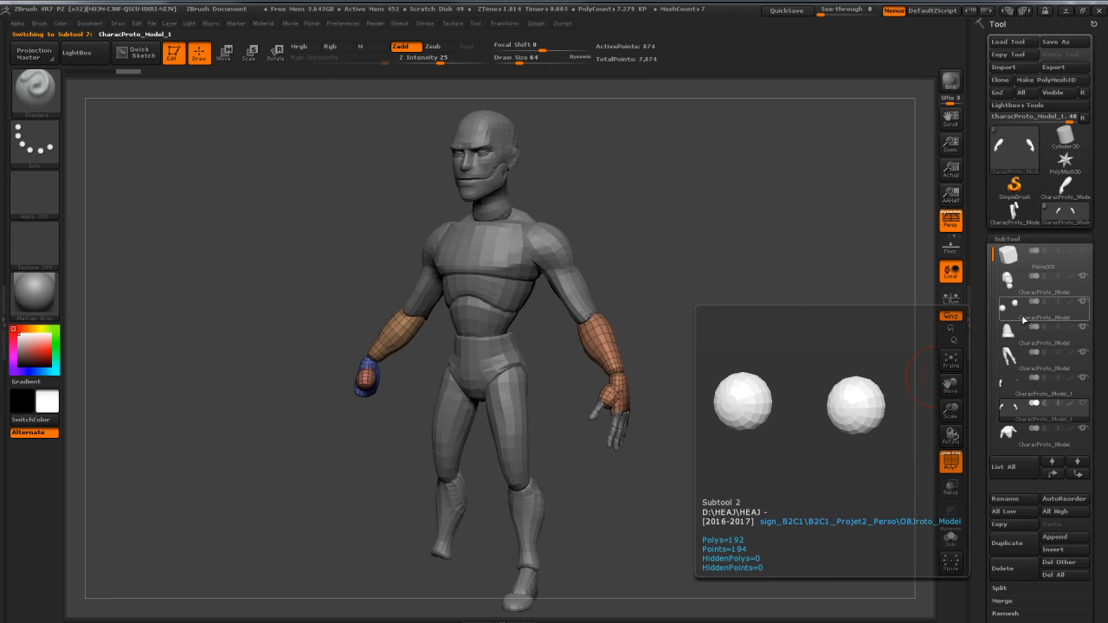
pyautogui.moveTo(1008, 329)
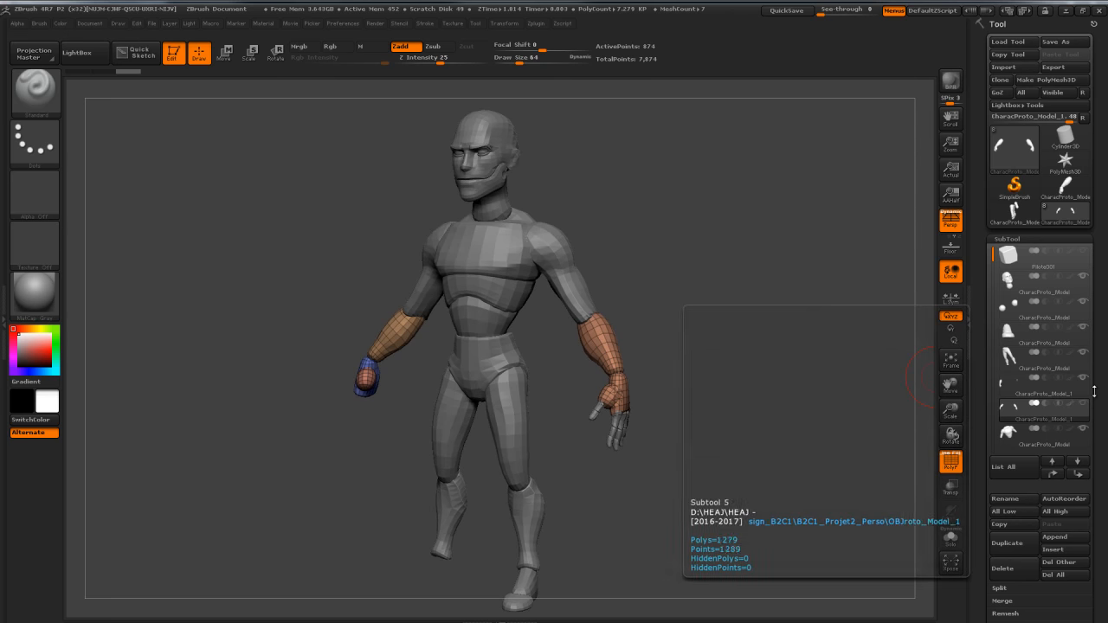
pyautogui.moveTo(781, 314); pyautogui.dragTo(790, 298)
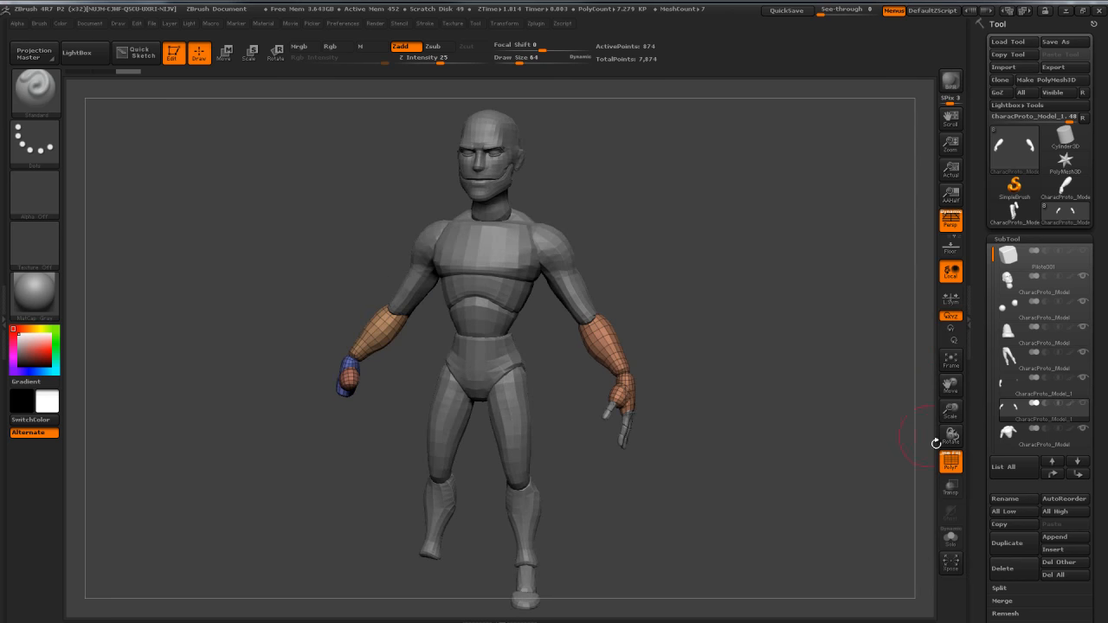
pyautogui.moveTo(979, 480); pyautogui.dragTo(984, 357)
pyautogui.click(1009, 392)
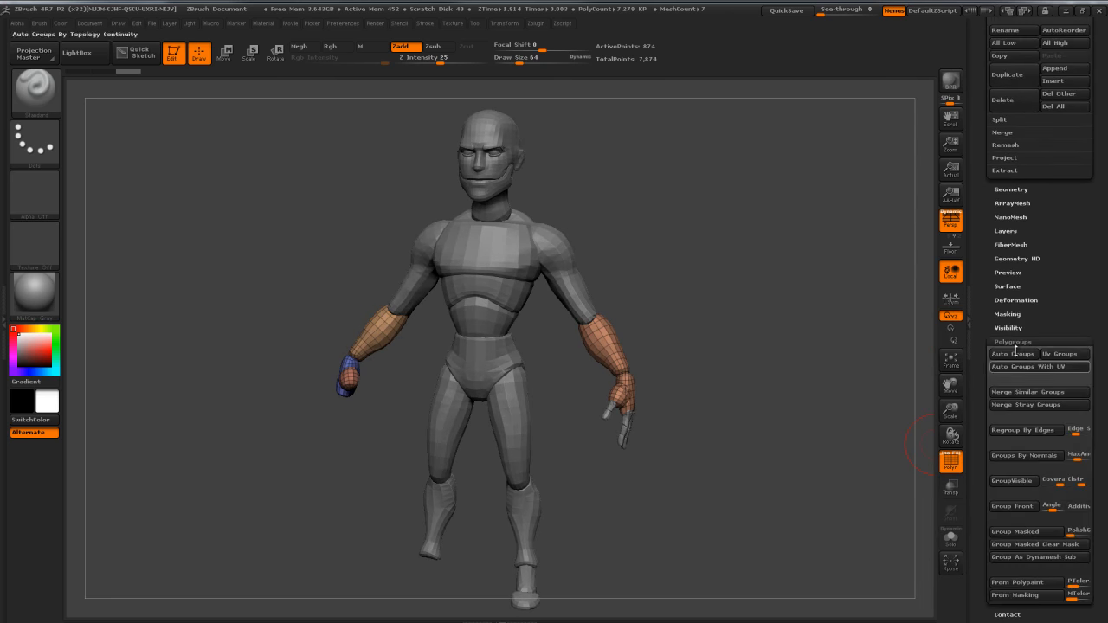
pyautogui.click(1012, 355)
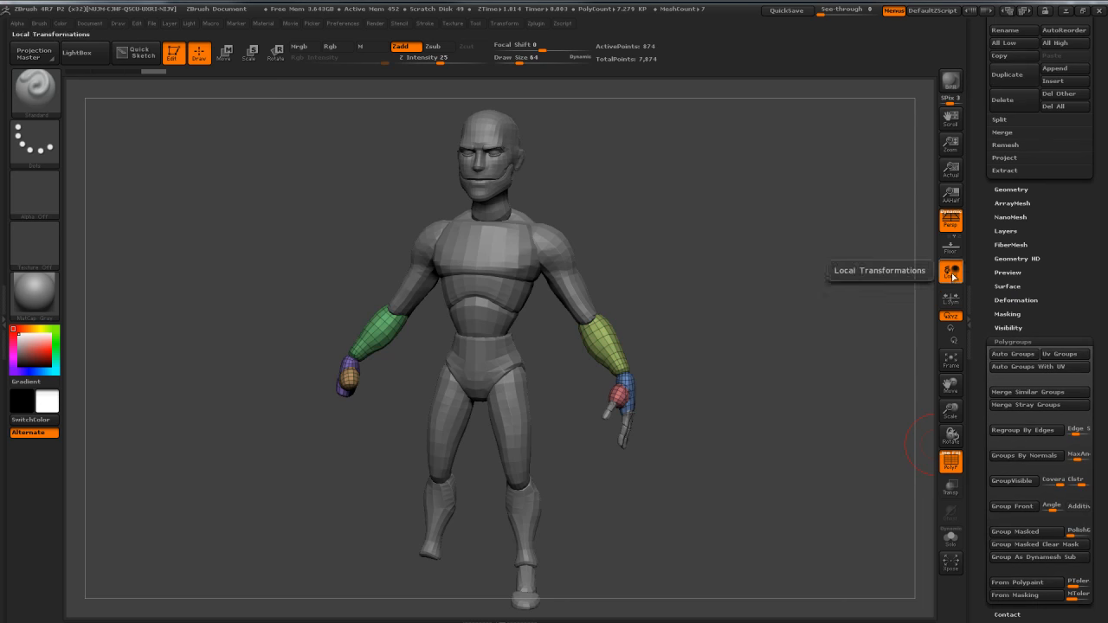
pyautogui.click(1027, 398)
# Step: Delete the Pilote001 cube subtool and confirm the deletion
pyautogui.scroll(10, 982, 308)
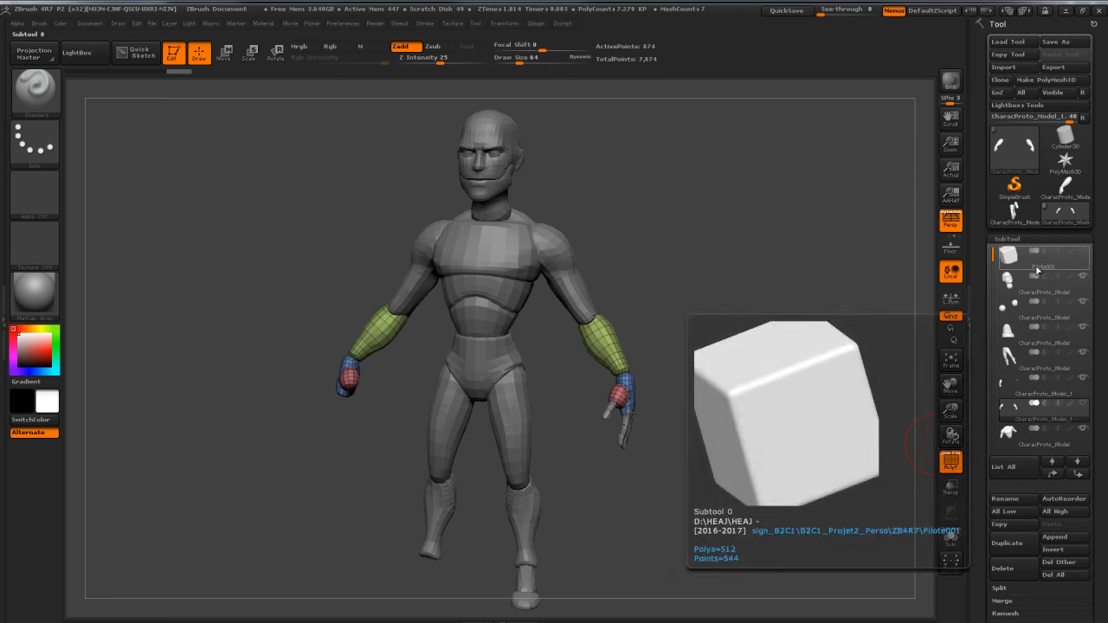
pyautogui.click(1037, 271)
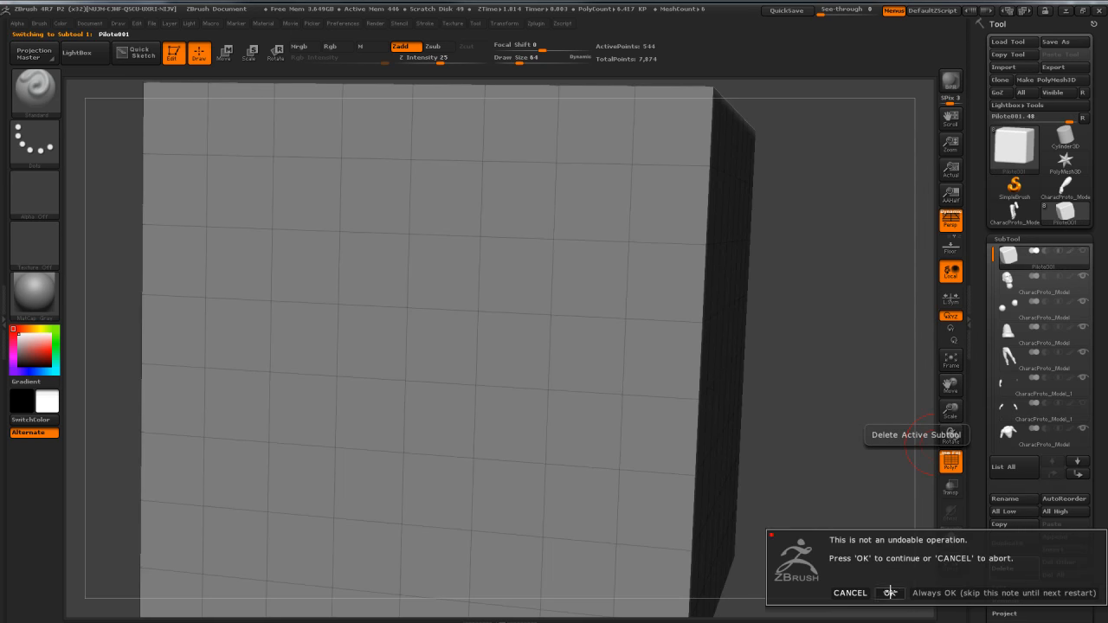
pyautogui.click(890, 592)
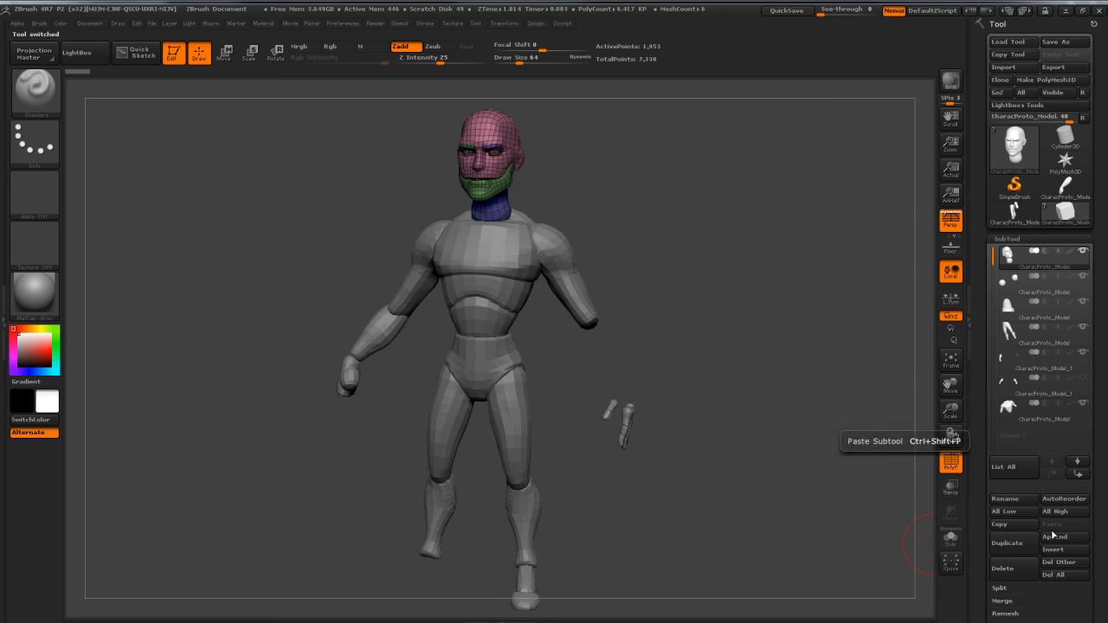
# Step: Rename the head subtool as Head
pyautogui.click(1012, 500)
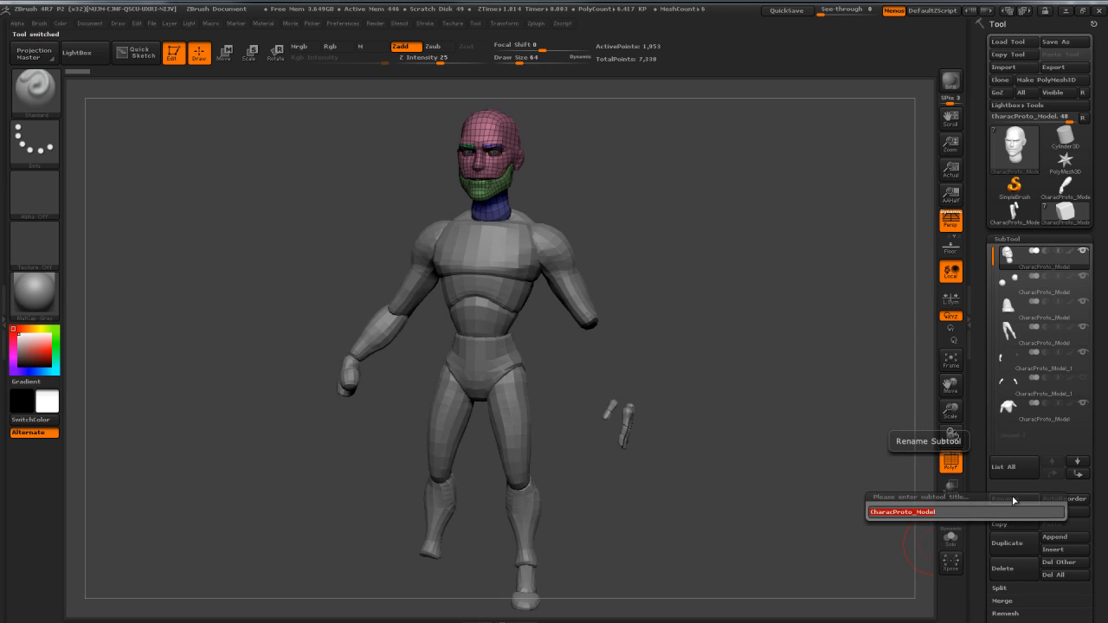
pyautogui.write('Head')
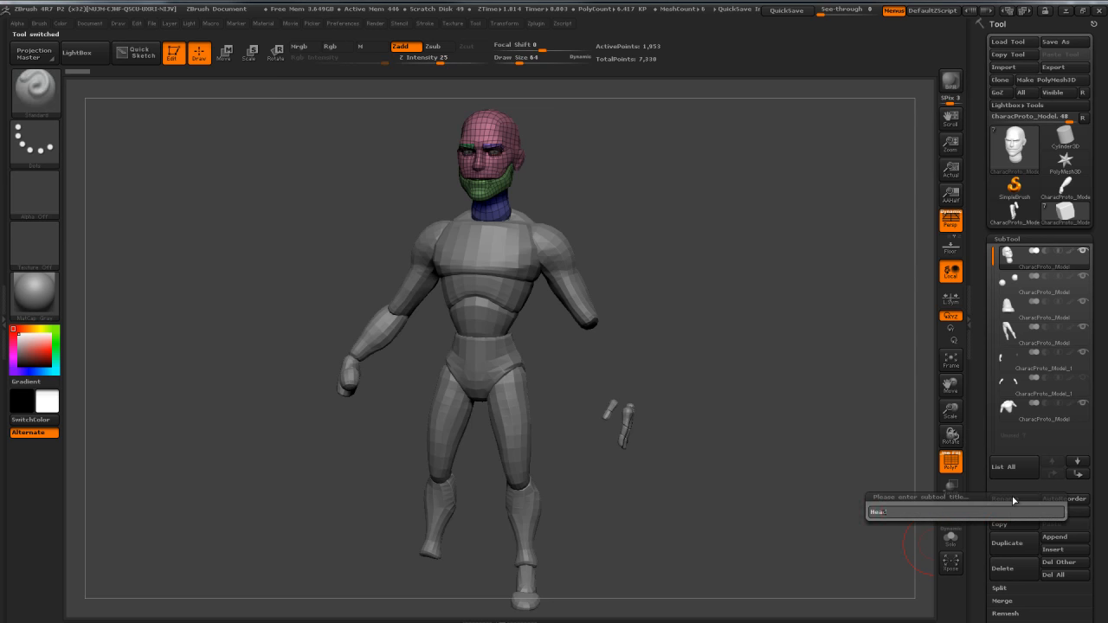
pyautogui.press('Return')
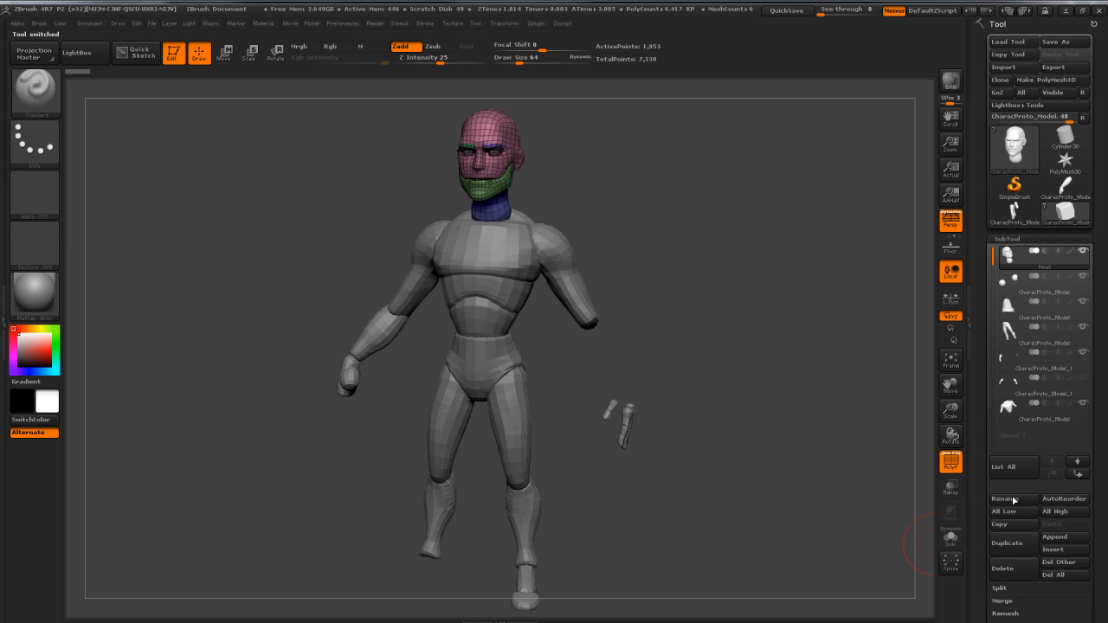
# Step: Select the eyes subtool and rename it as Eyes
pyautogui.press('Down')
pyautogui.click(1012, 499)
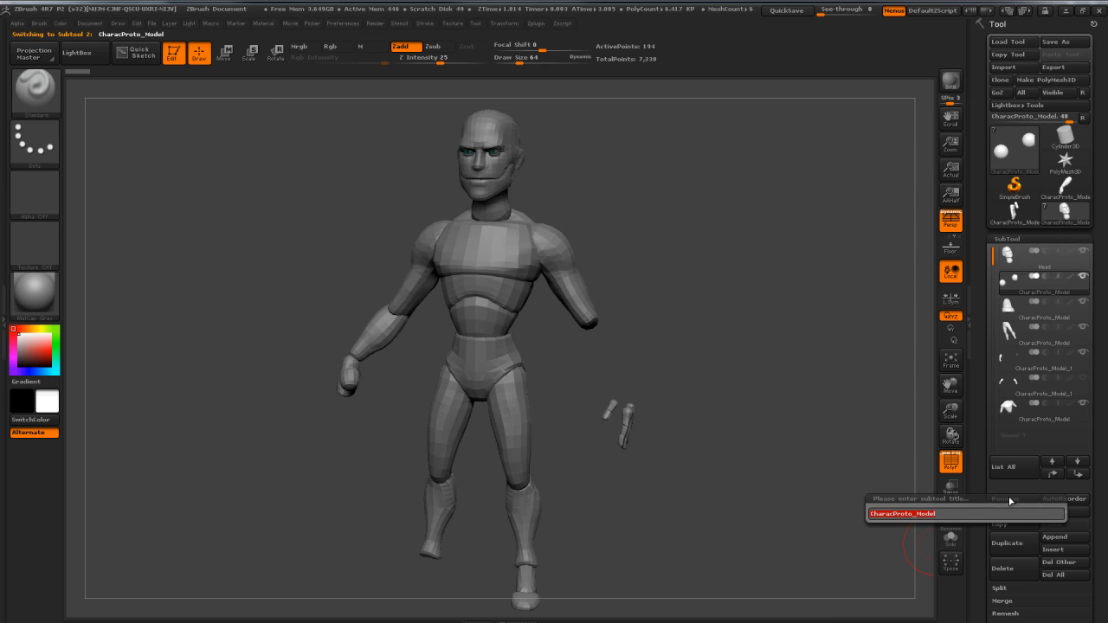
pyautogui.write('Eyes')
pyautogui.press('Return')
# Step: Select the foot and ankle subtool below the eyes and rename it as Shoes
pyautogui.press('Down')
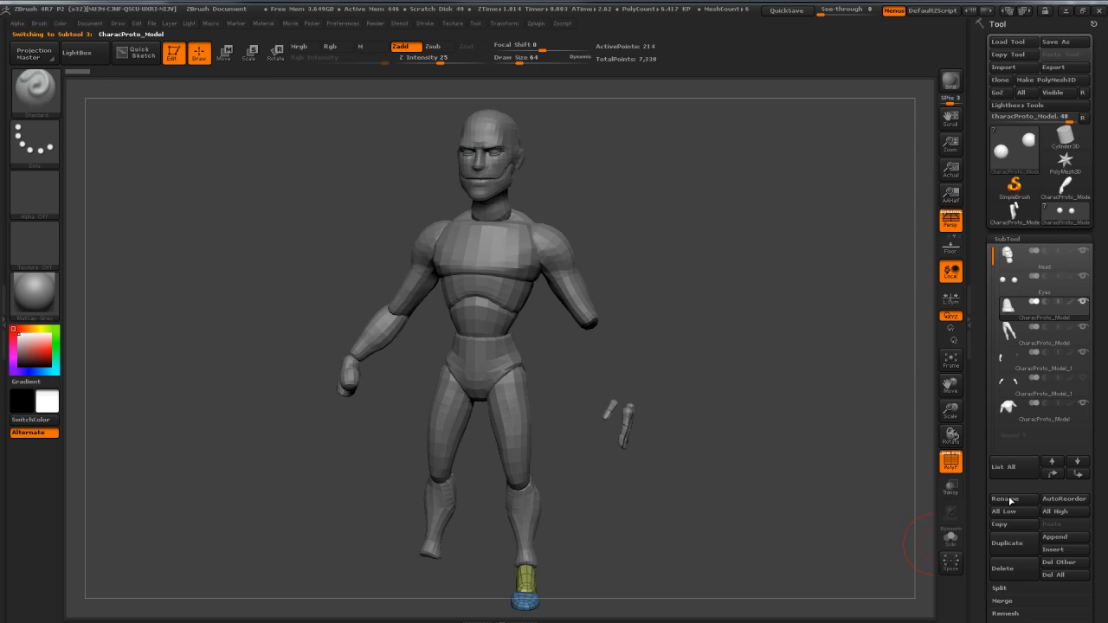
pyautogui.click(1009, 500)
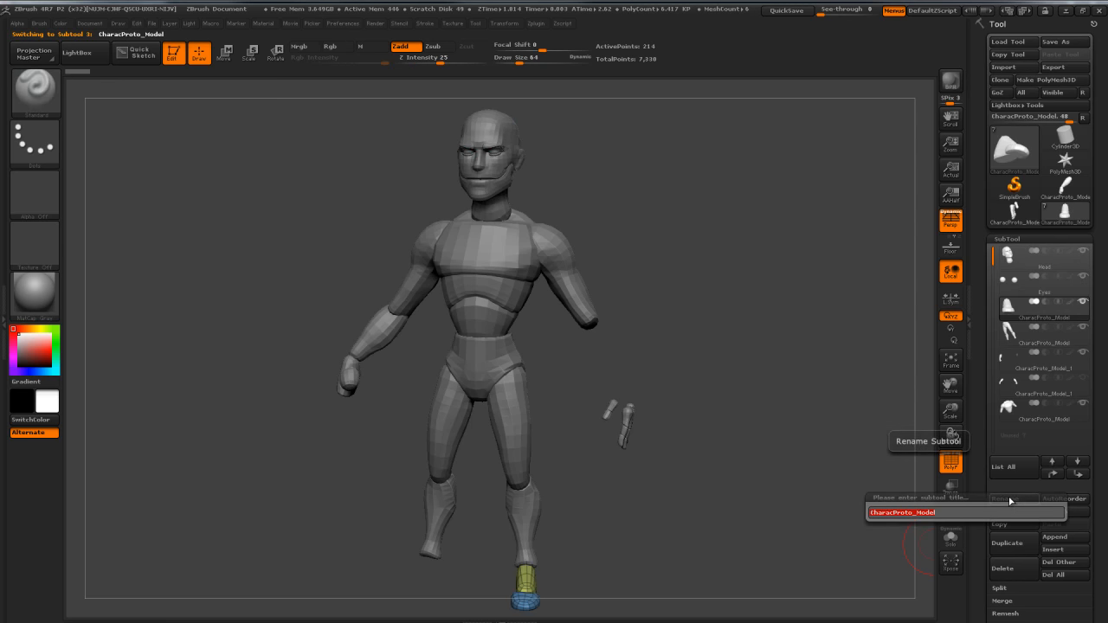
pyautogui.press('shift')
pyautogui.write('S')
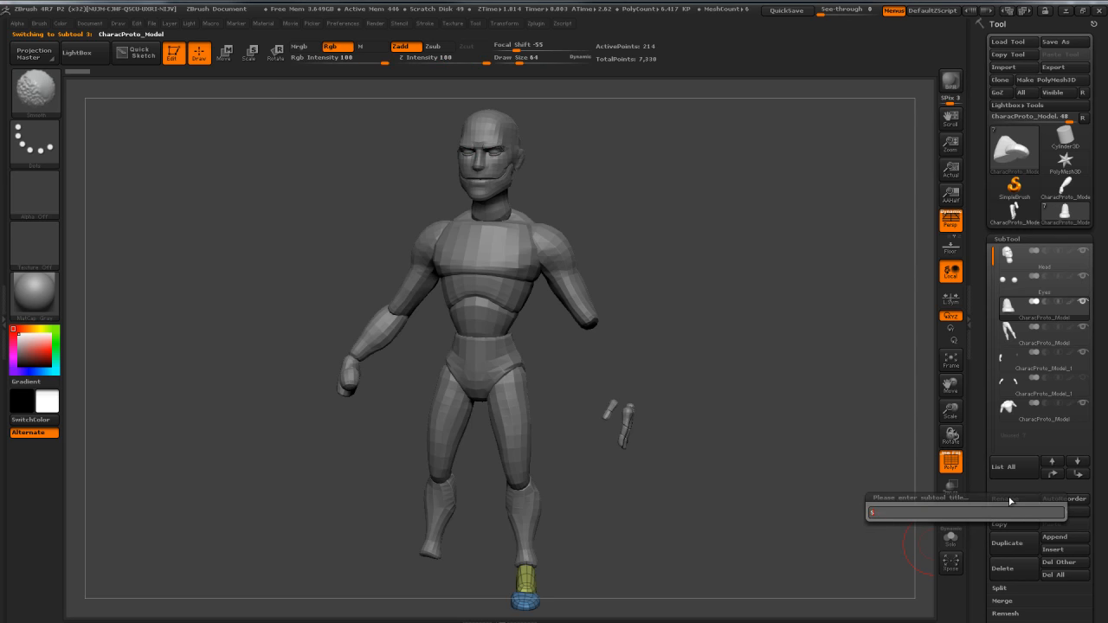
pyautogui.write('hoes')
pyautogui.press('Return')
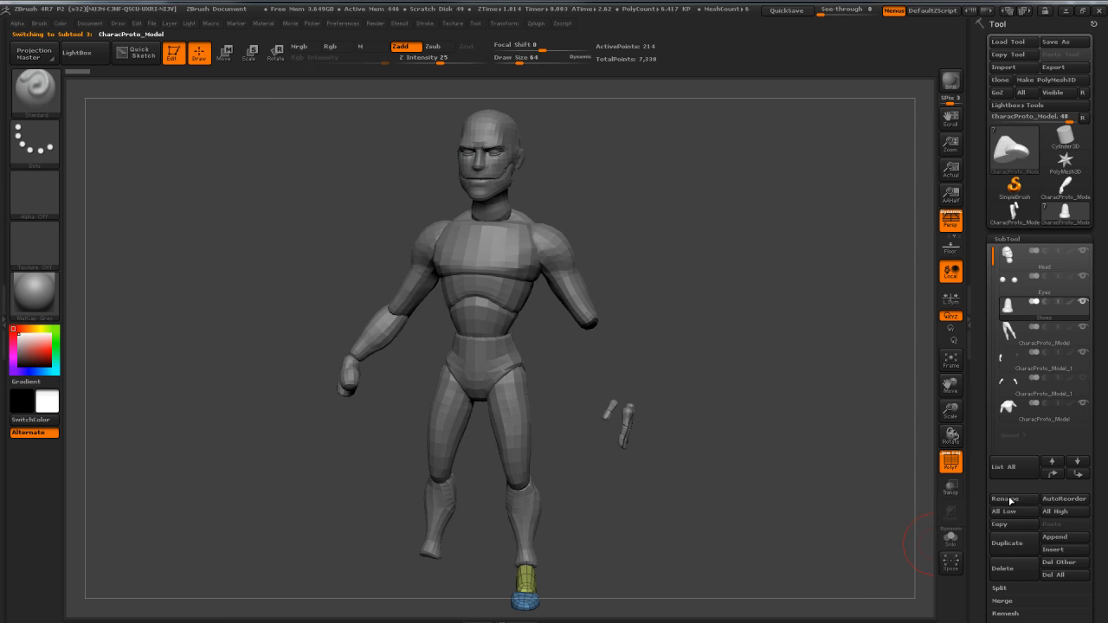
# Step: Select the hips-and-legs subtool and rename it as Pants
pyautogui.press('Down')
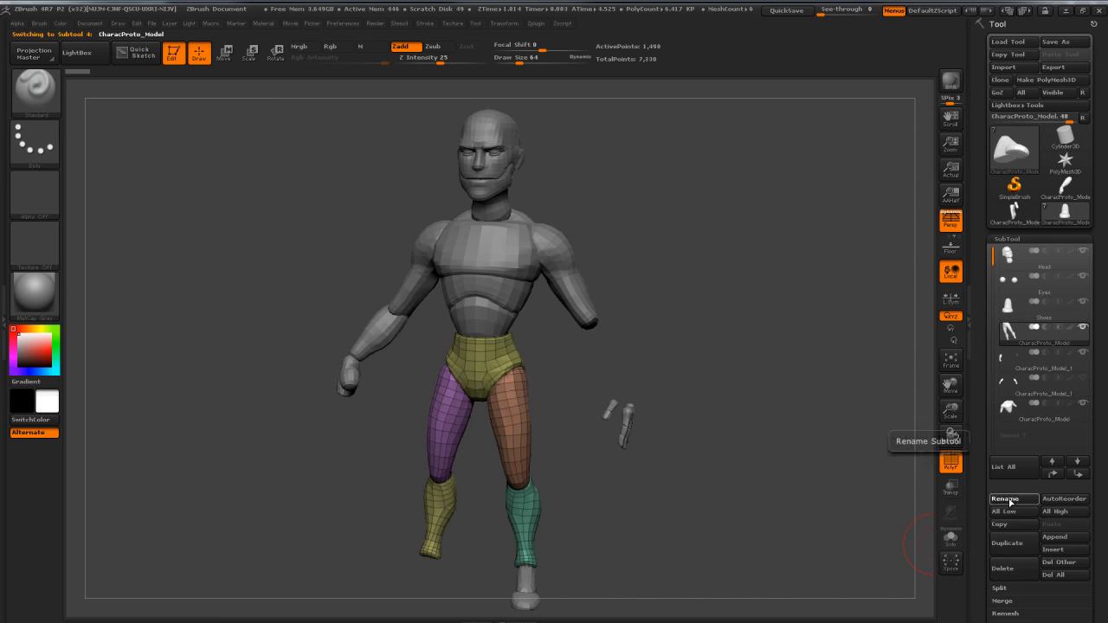
pyautogui.click(1009, 499)
pyautogui.write('Pant')
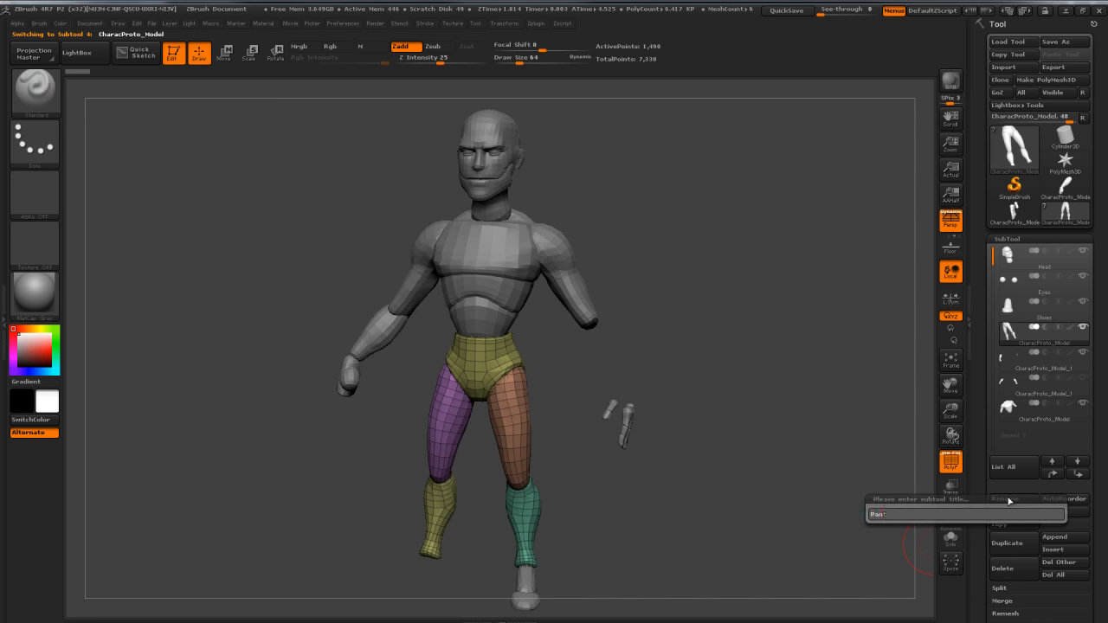
pyautogui.write('s')
pyautogui.press('Return')
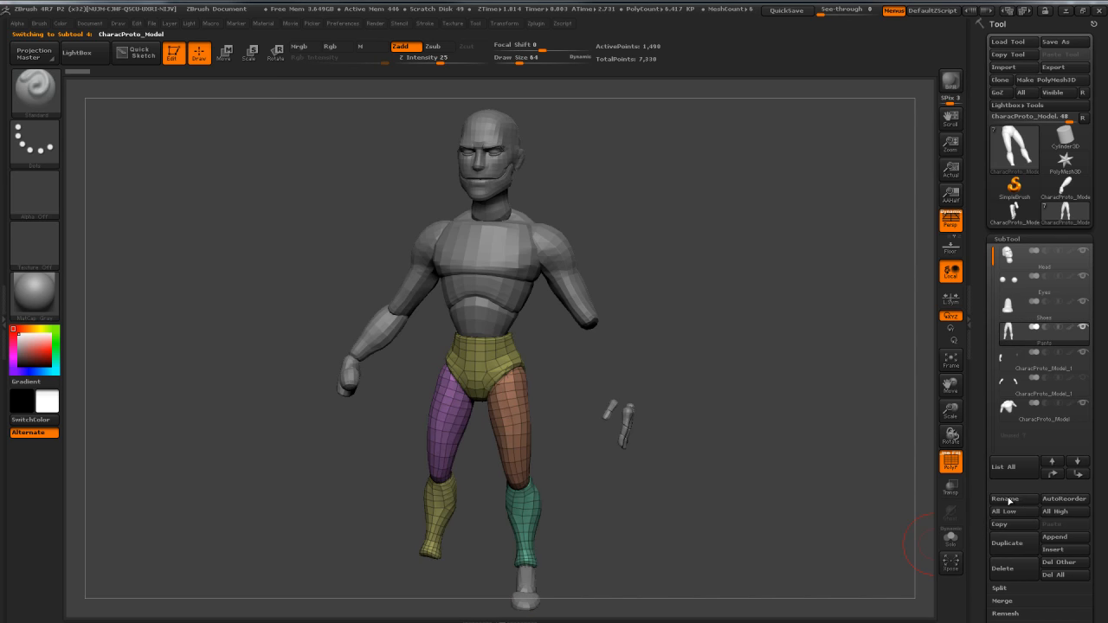
# Step: Select the subtool containing the detached fingers and rename it as Gloves
pyautogui.press('Down')
pyautogui.click(1007, 500)
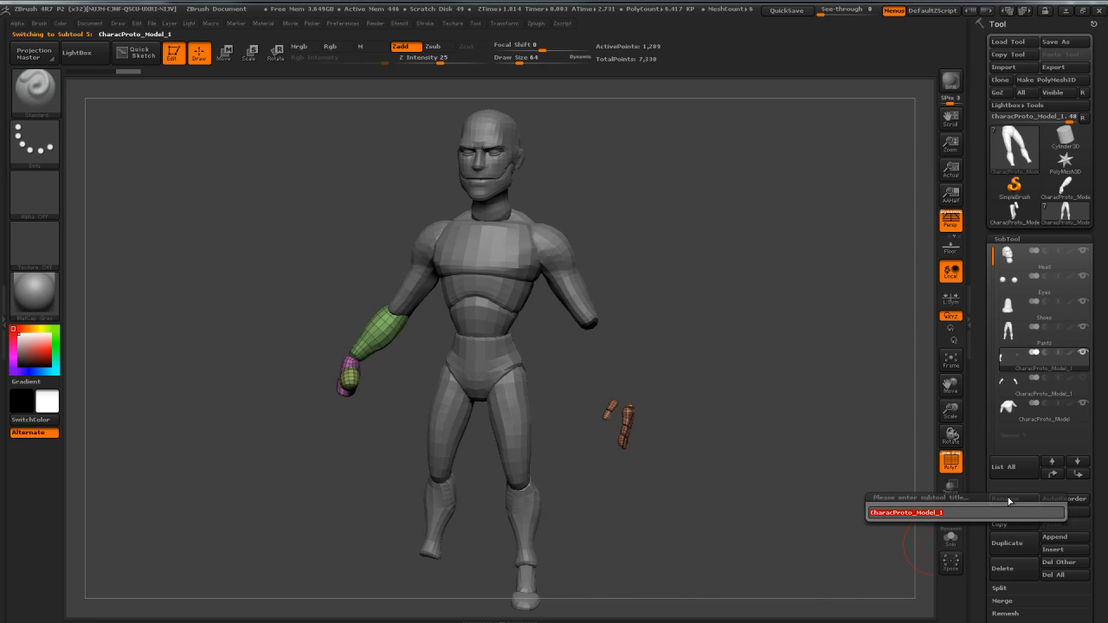
pyautogui.write('Gloves')
pyautogui.press('Return')
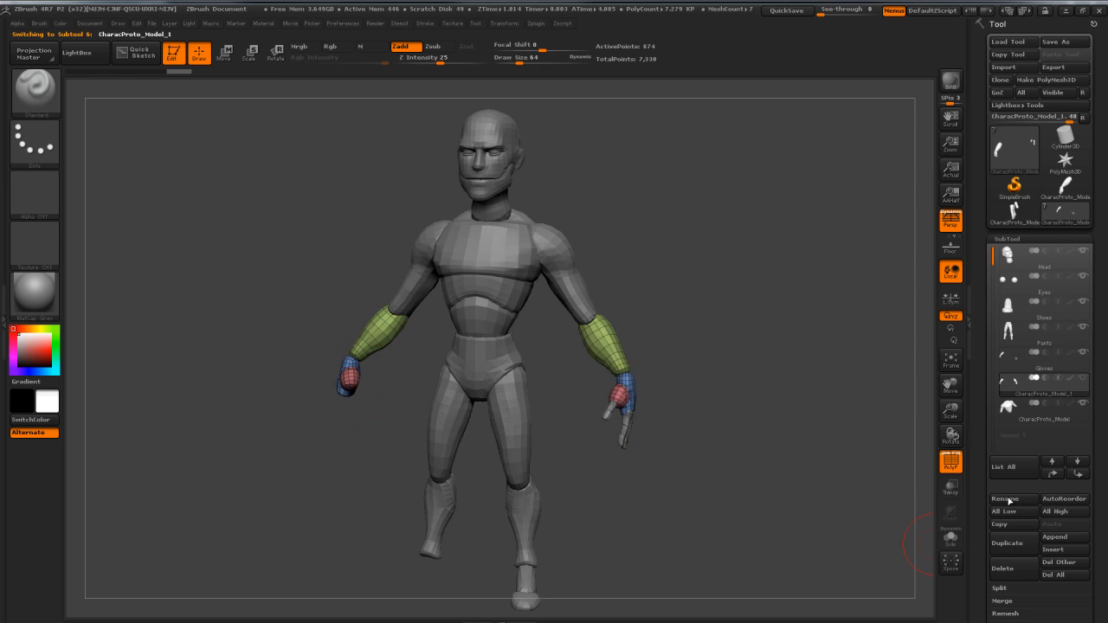
# Step: Select the mirrored forearms-and-palms subtool and give it the name Gloves as well
pyautogui.click(1008, 358)
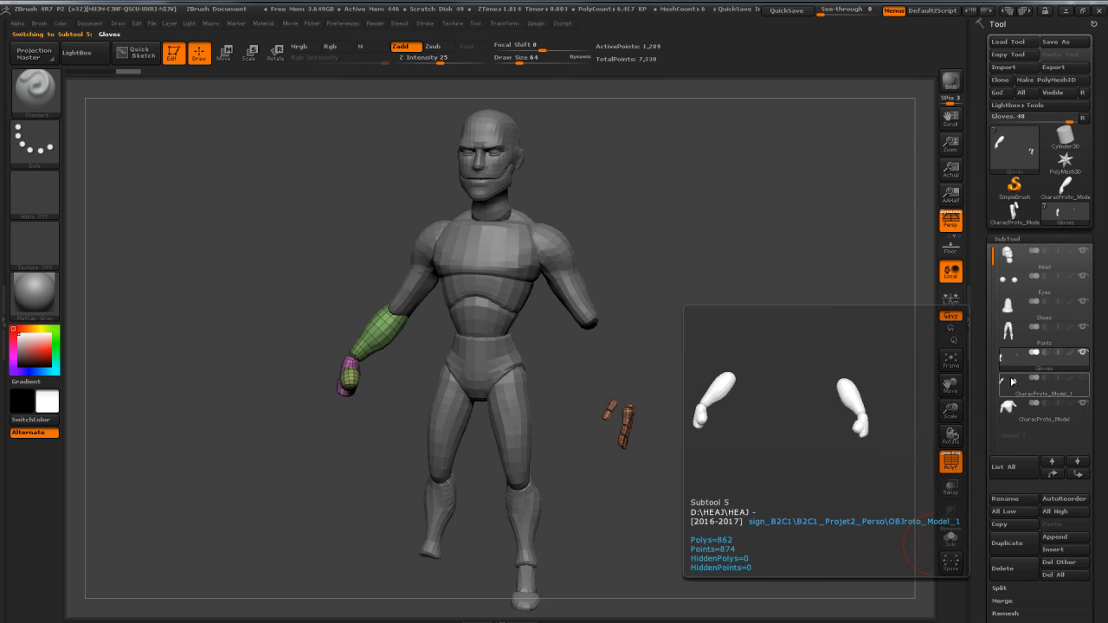
pyautogui.click(1013, 382)
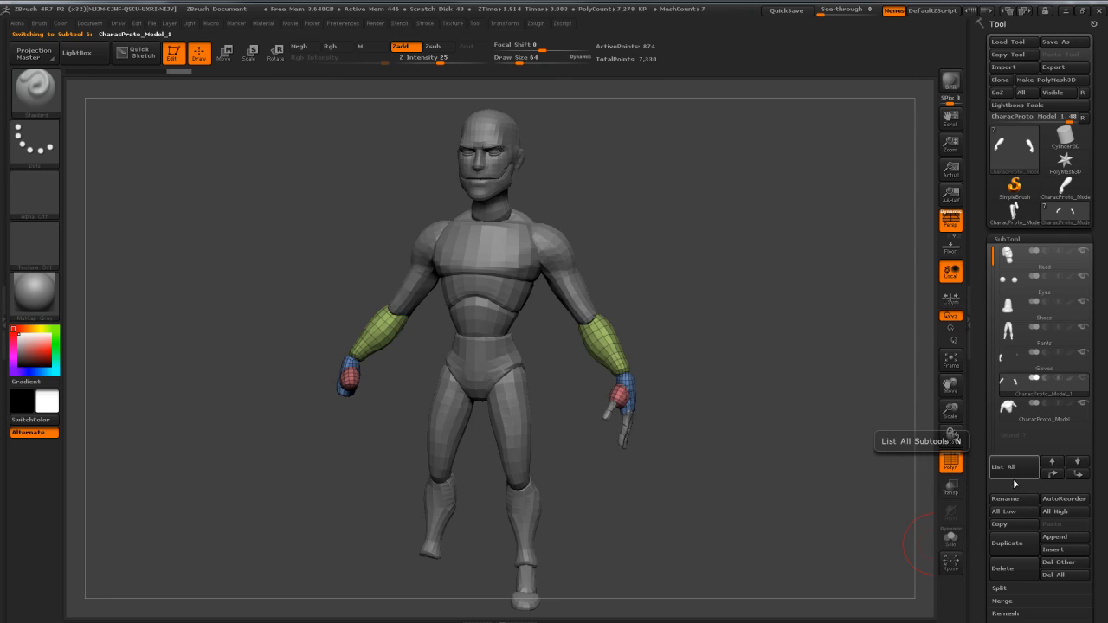
pyautogui.click(1018, 500)
pyautogui.write('Gm')
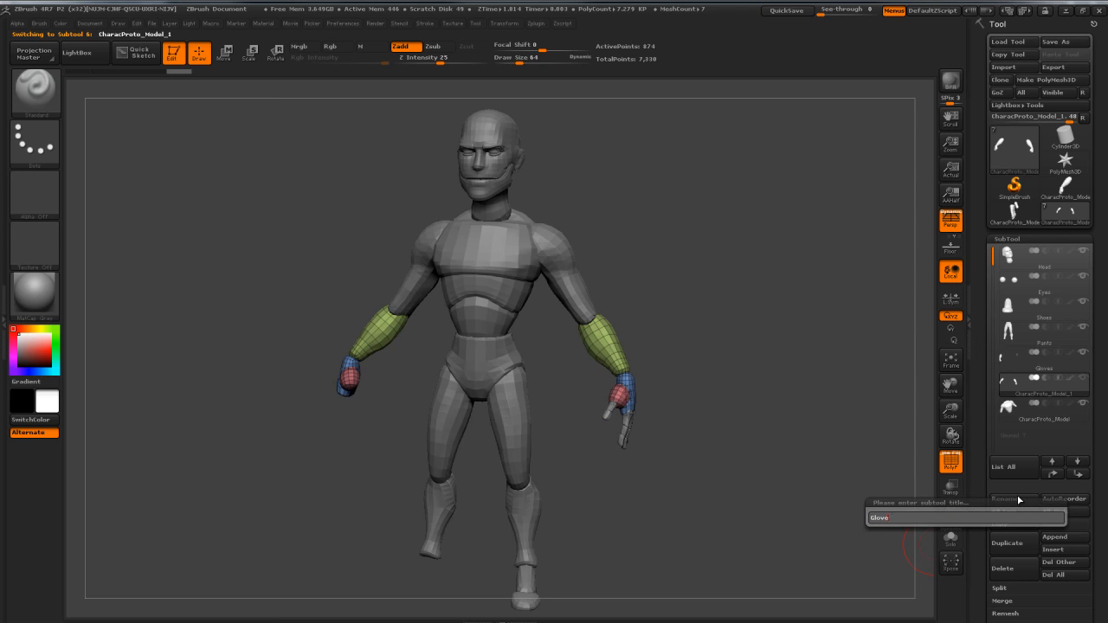
pyautogui.press('Return')
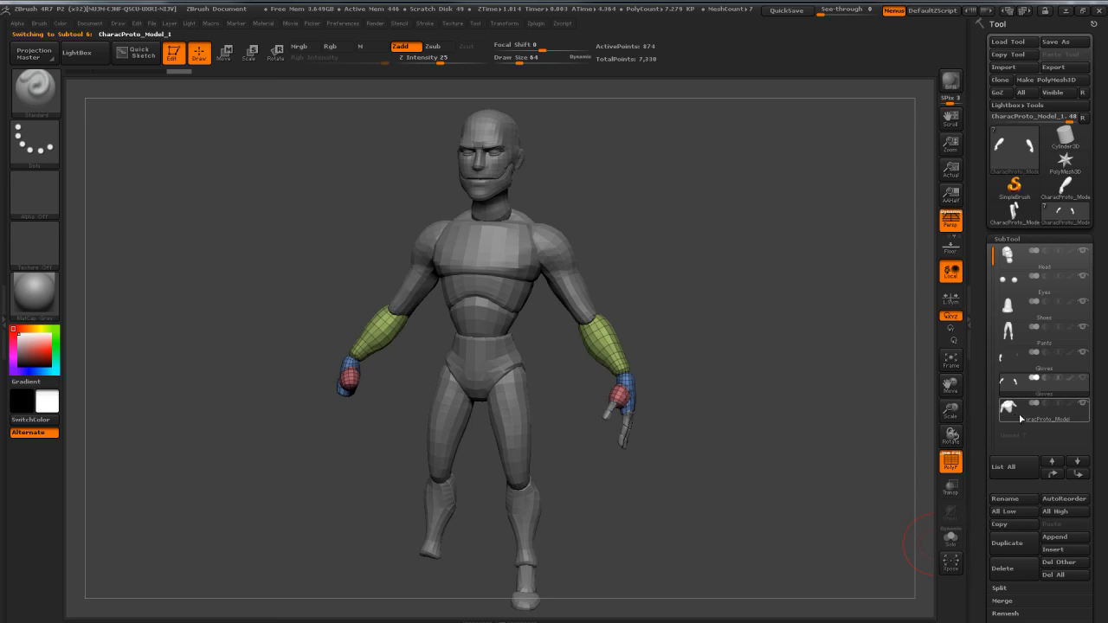
# Step: Select the chest and upper arms subtool and rename it as Torso
pyautogui.press('Down')
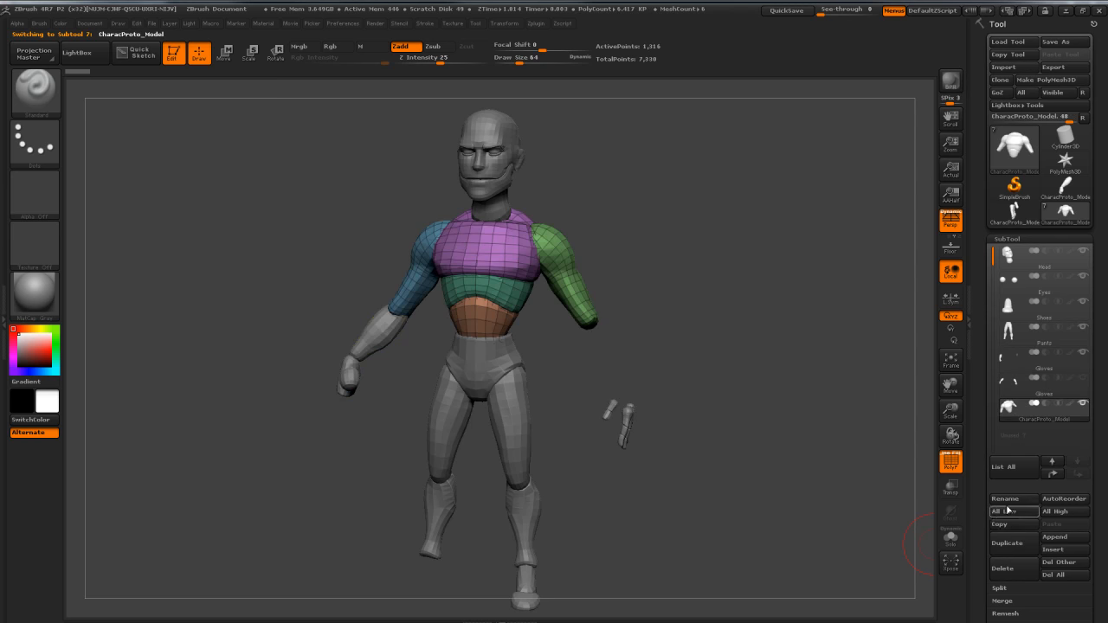
pyautogui.click(1012, 499)
pyautogui.press('shift')
pyautogui.write('Tor')
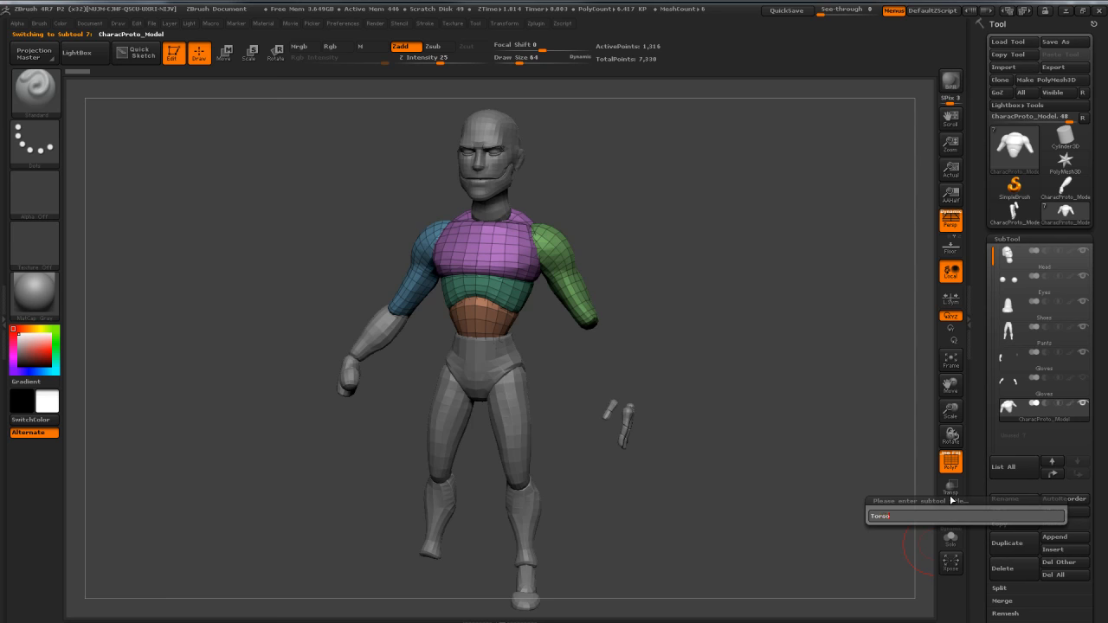
pyautogui.write('so')
pyautogui.press('Return')
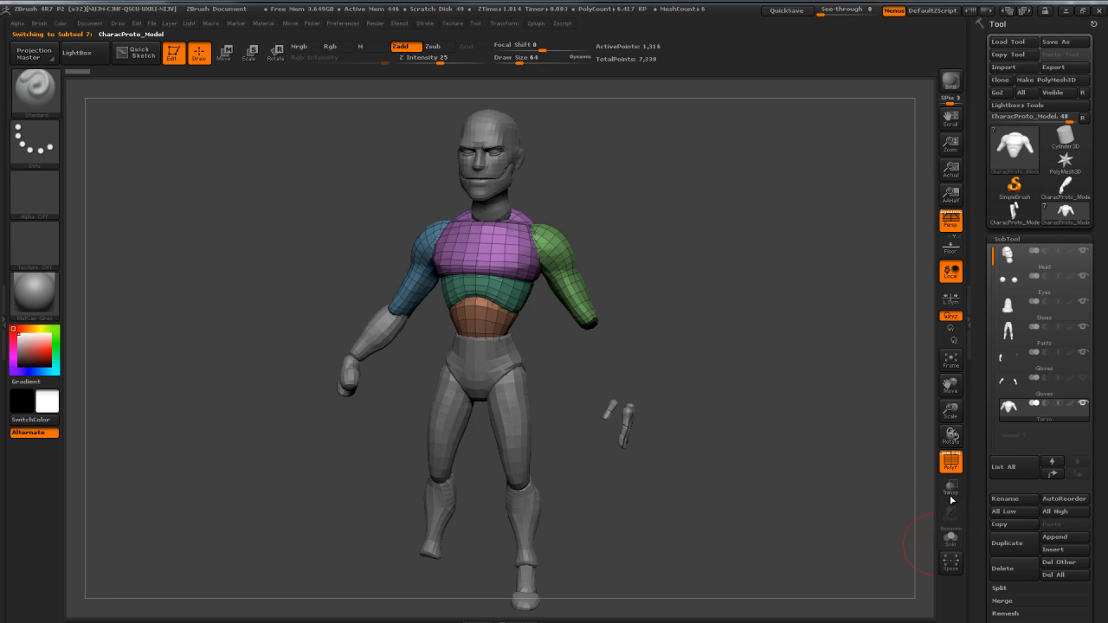
# Step: Isolate the detached fingers in the first Gloves subtool and delete its hidden forearm and hand geometry with Del Hidden
pyautogui.click(1010, 366)
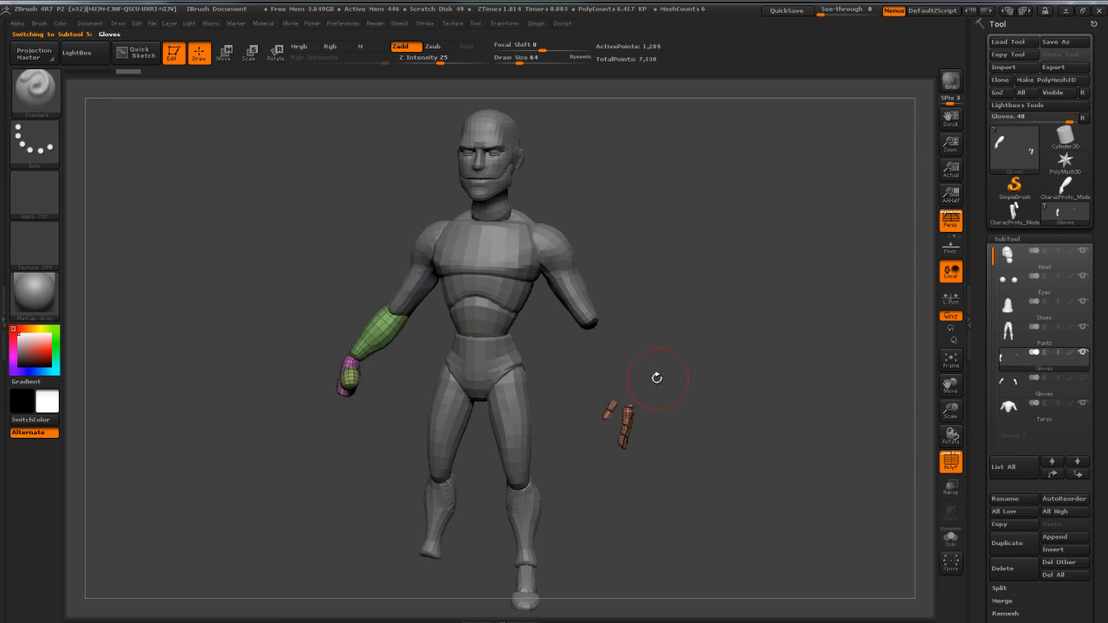
pyautogui.keyDown('ctrl'); pyautogui.keyDown('shift'); pyautogui.moveTo(682, 375); pyautogui.dragTo(589, 466); pyautogui.keyUp('shift'); pyautogui.keyUp('ctrl')
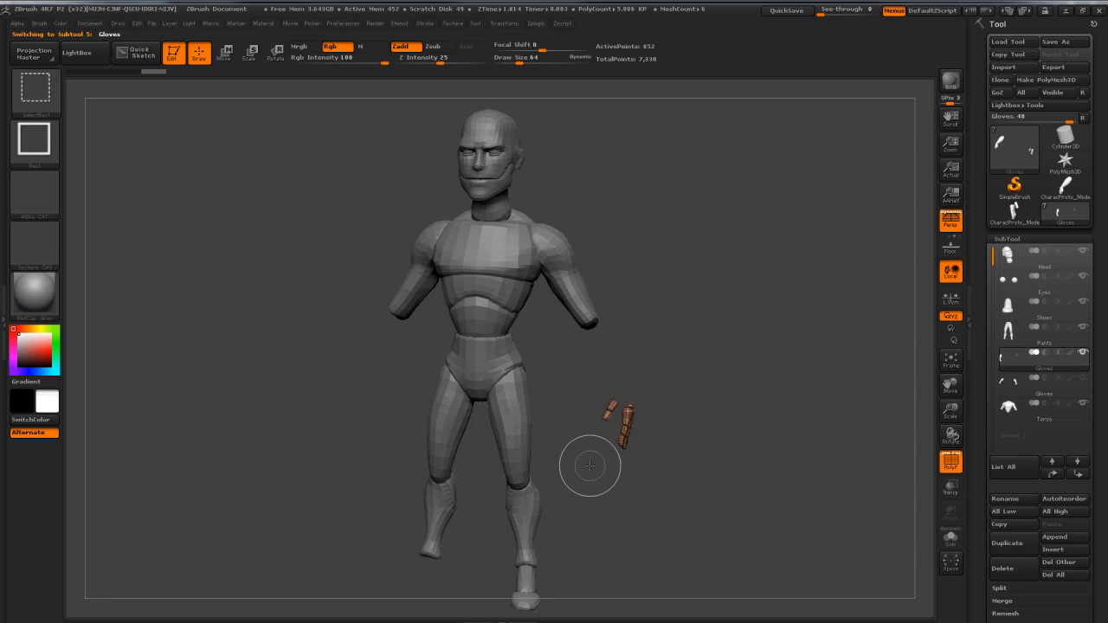
pyautogui.moveTo(973, 508); pyautogui.dragTo(966, 394)
pyautogui.click(1011, 302)
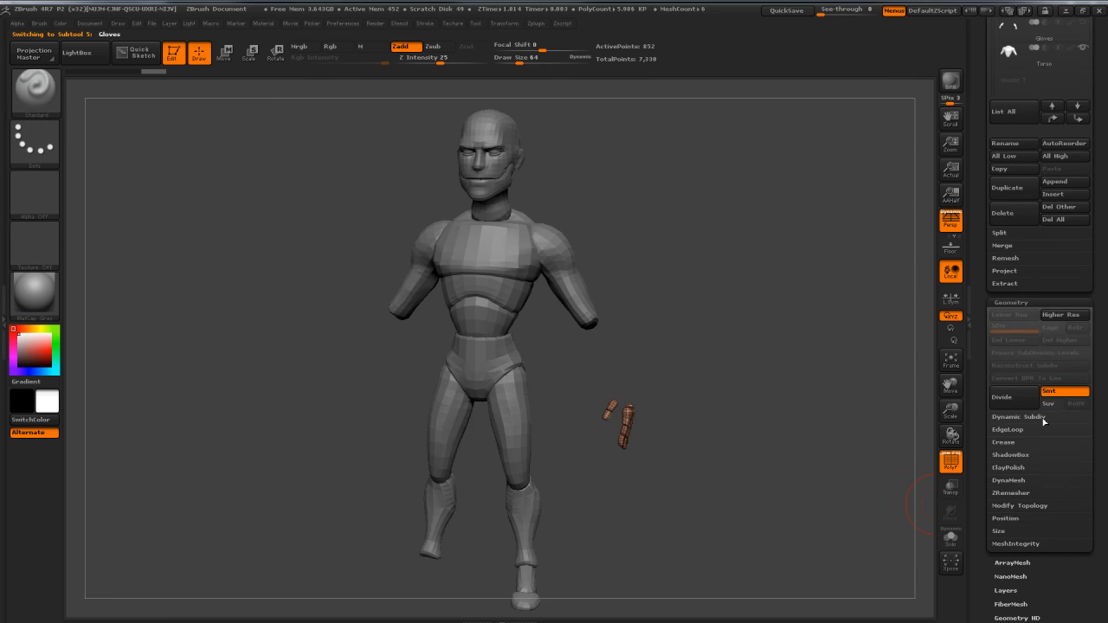
pyautogui.click(1015, 507)
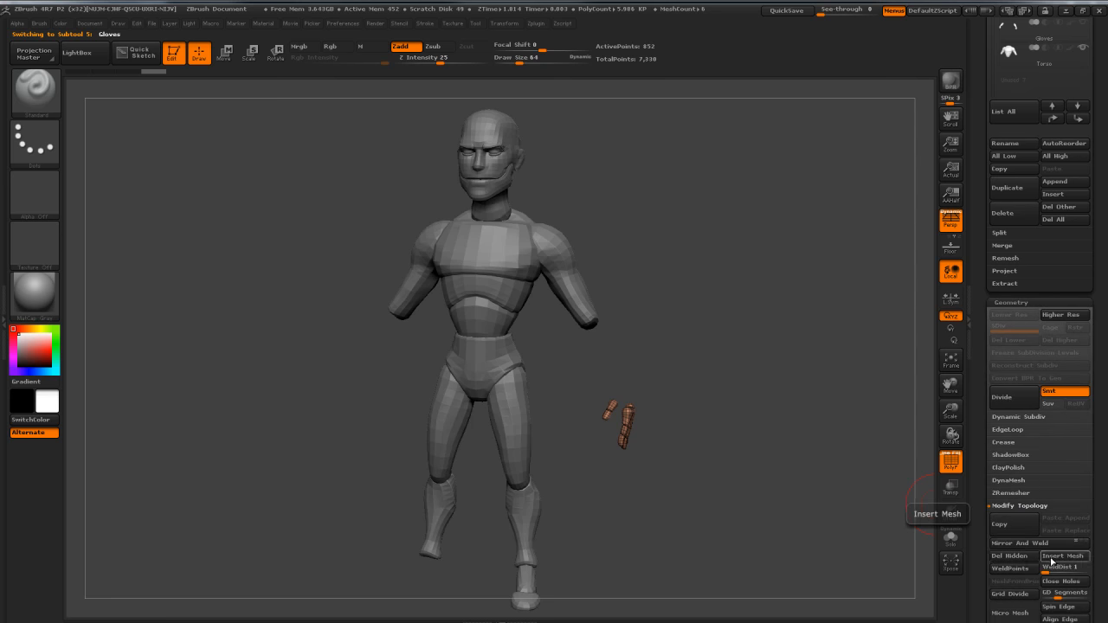
pyautogui.click(1010, 555)
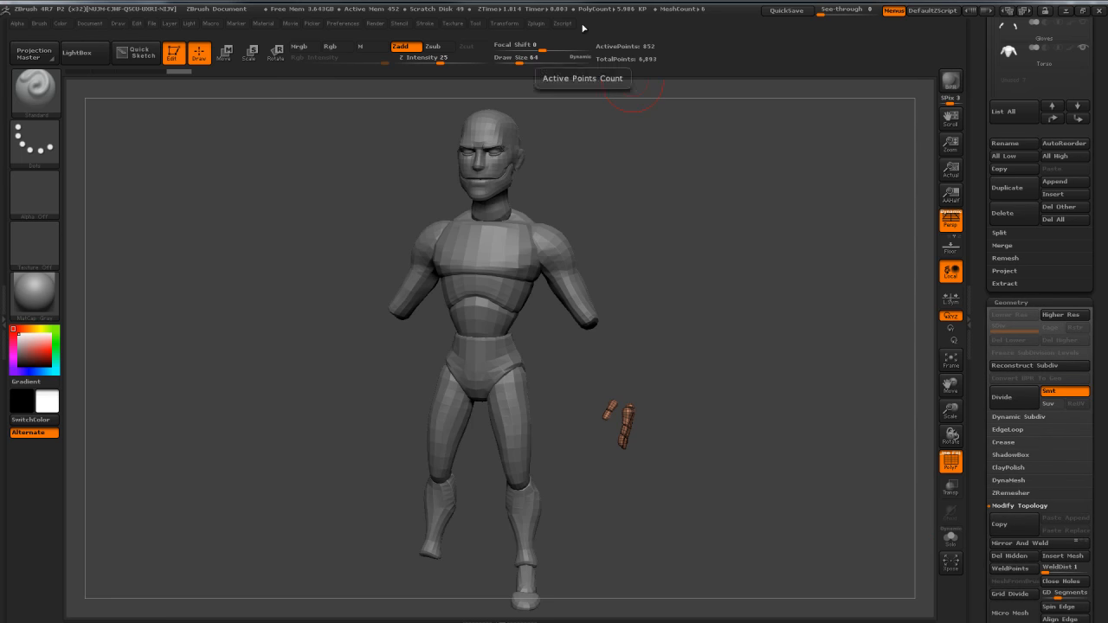
# Step: Mirror the fingers across the X axis with SubTool Master, merging into one subtool, and show the forearms-and-palms Gloves subtool
pyautogui.click(535, 23)
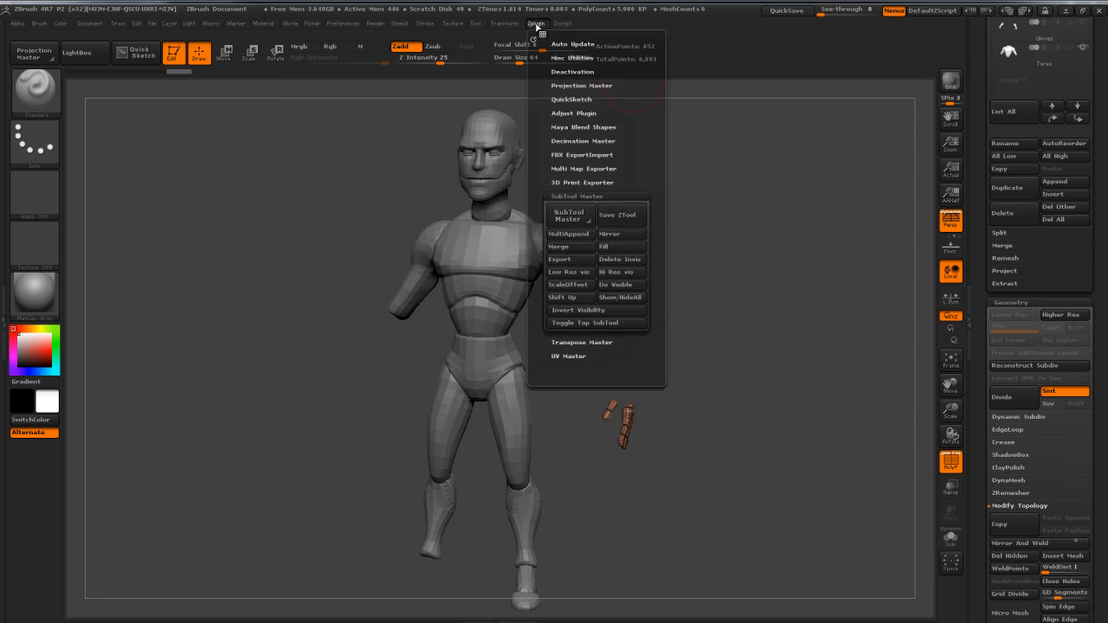
pyautogui.click(611, 234)
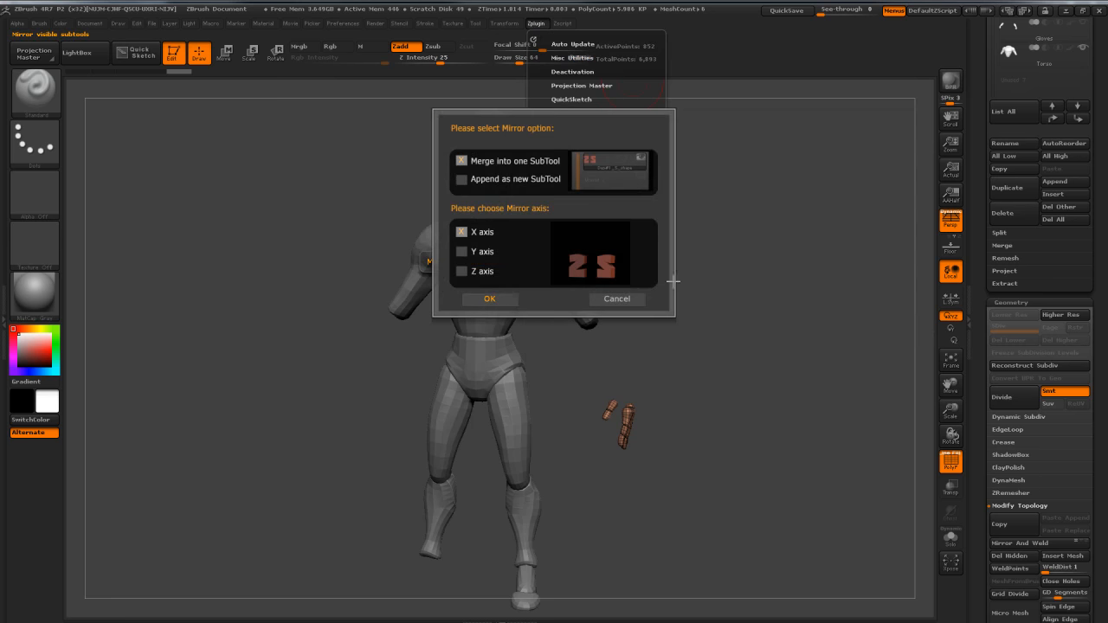
pyautogui.click(490, 298)
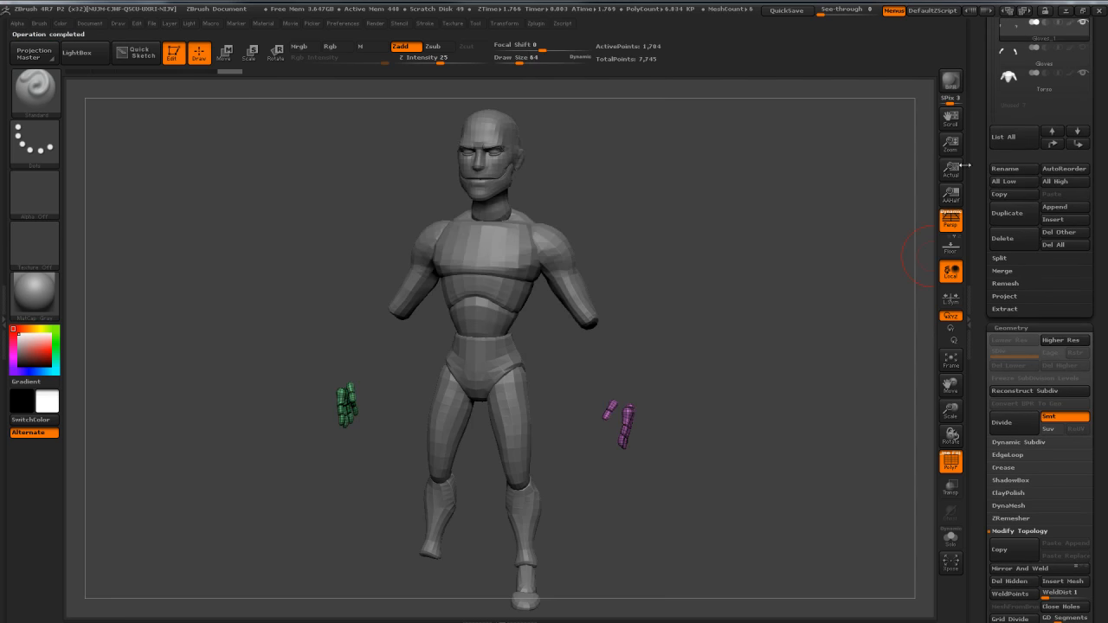
pyautogui.moveTo(979, 110); pyautogui.dragTo(981, 211)
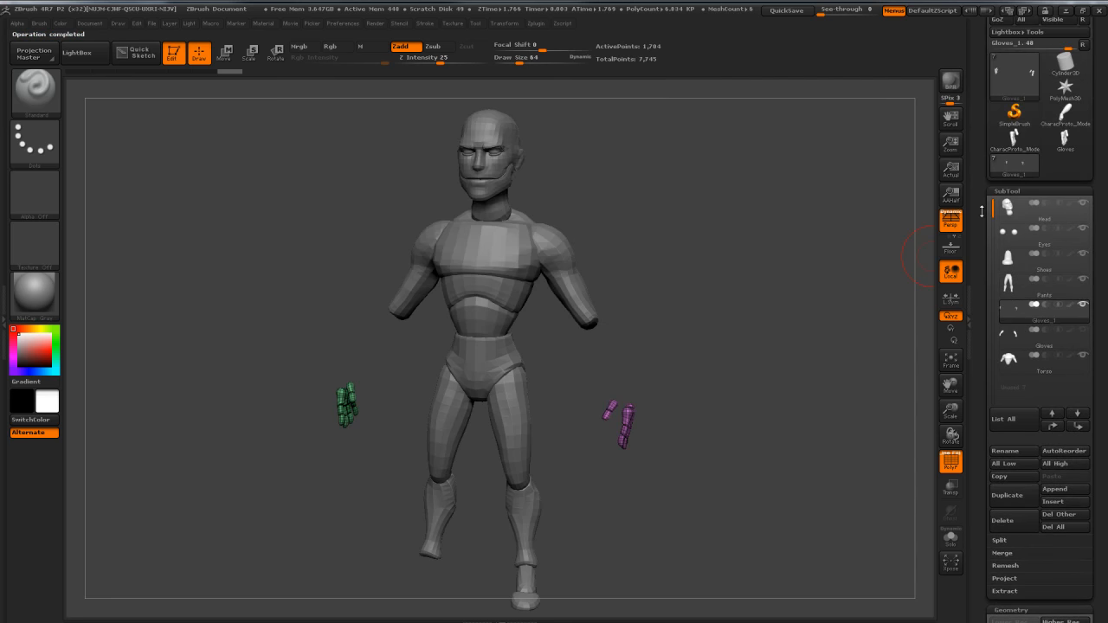
pyautogui.moveTo(726, 247); pyautogui.dragTo(734, 245)
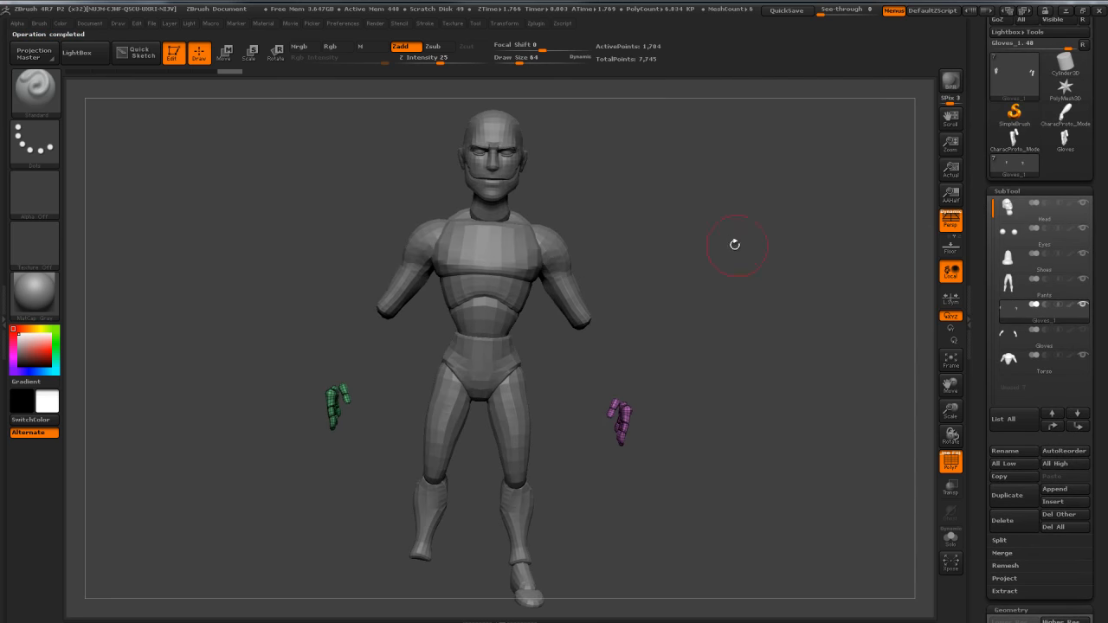
pyautogui.click(1083, 333)
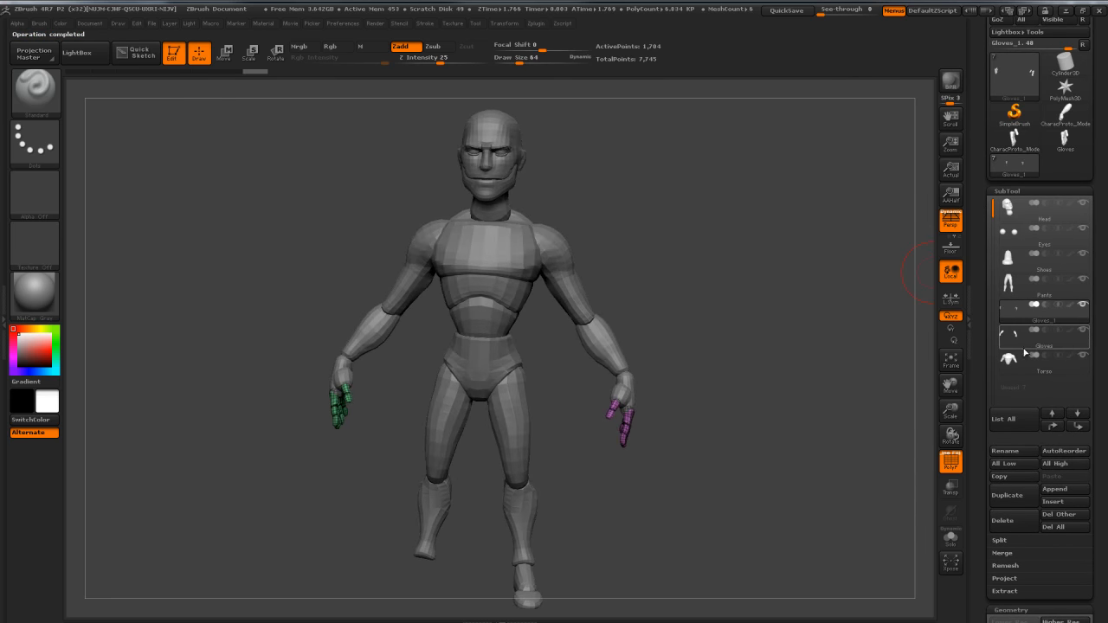
# Step: Select the Shoes subtool and mirror it across the X axis with SubTool Master, merging into one subtool
pyautogui.click(1007, 264)
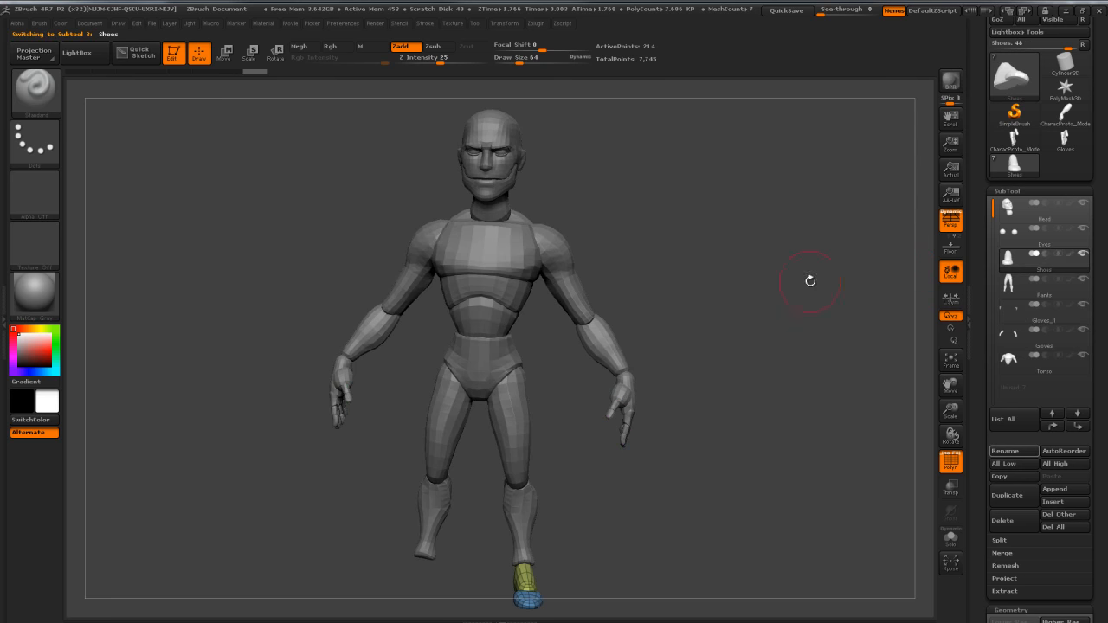
pyautogui.click(536, 23)
pyautogui.click(610, 234)
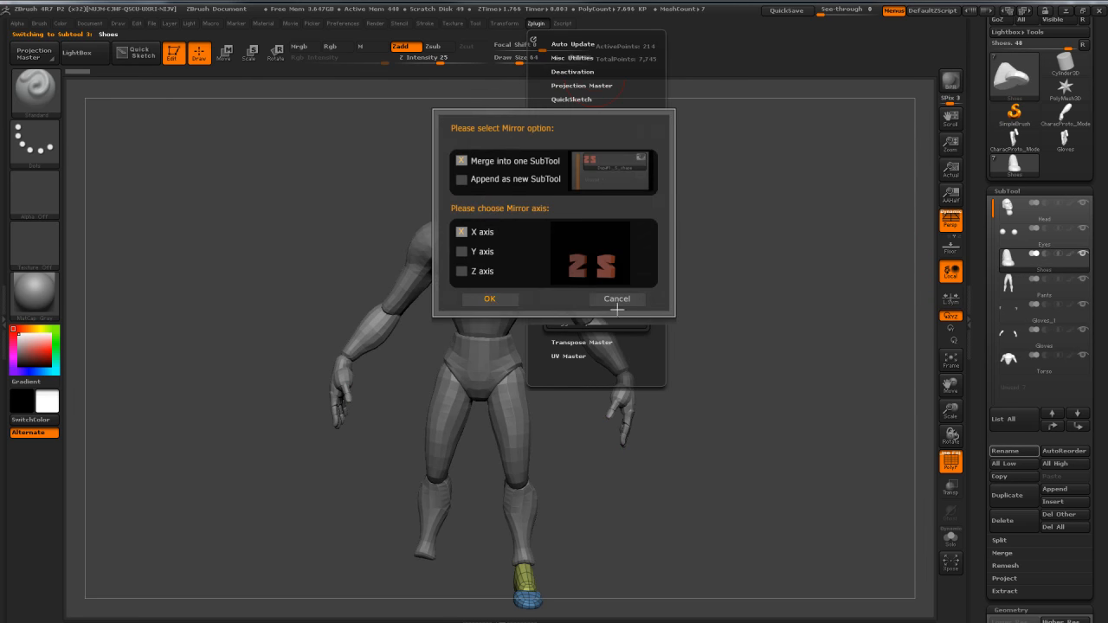
pyautogui.click(499, 298)
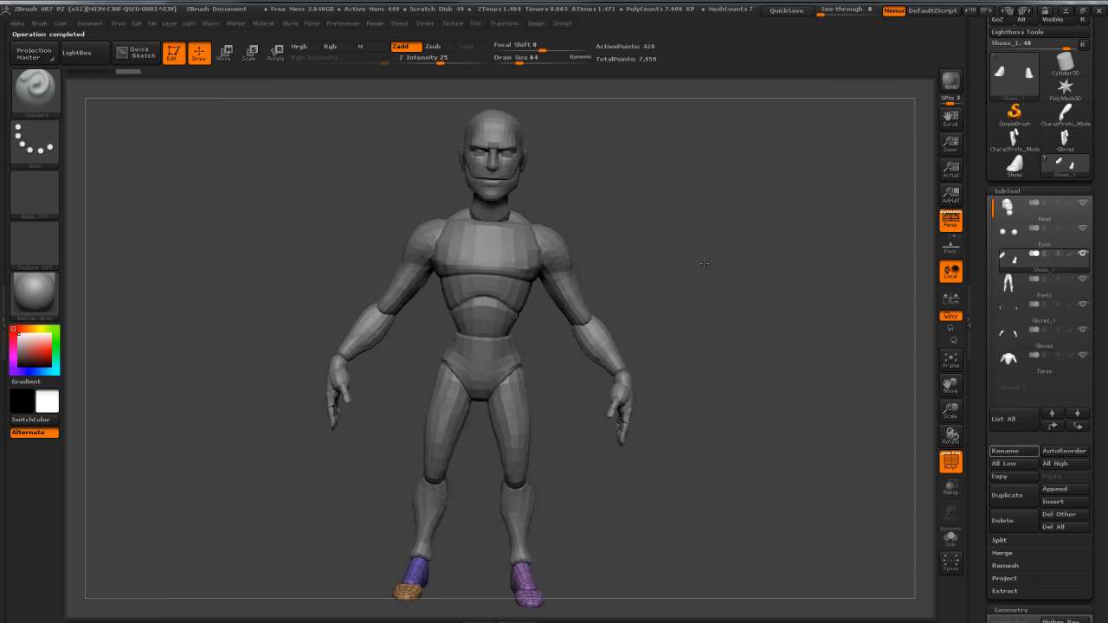
pyautogui.moveTo(737, 305); pyautogui.dragTo(922, 334)
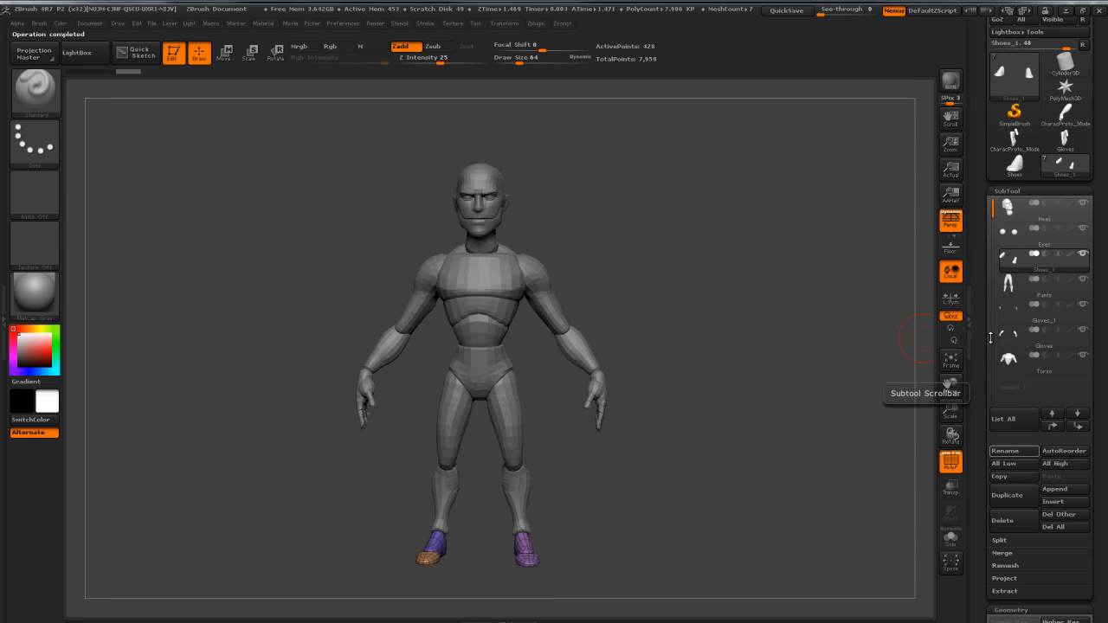
# Step: Select each subtool in turn from Head down to Torso to check the character's parts and polygroups
pyautogui.click(1008, 216)
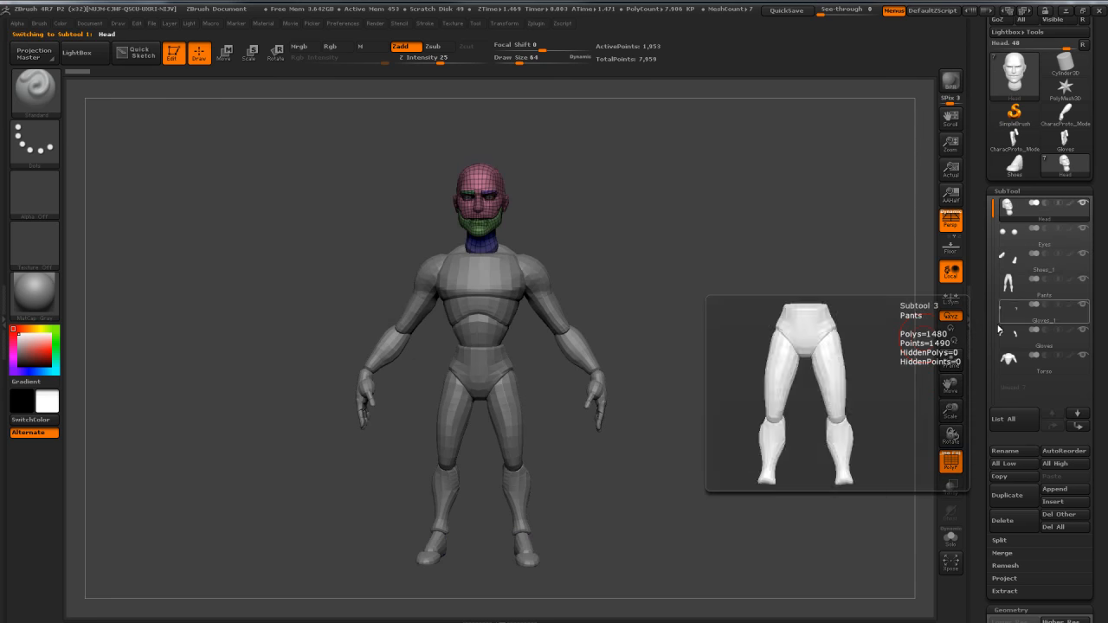
pyautogui.click(1015, 235)
pyautogui.click(1014, 270)
pyautogui.click(1014, 287)
pyautogui.click(1012, 322)
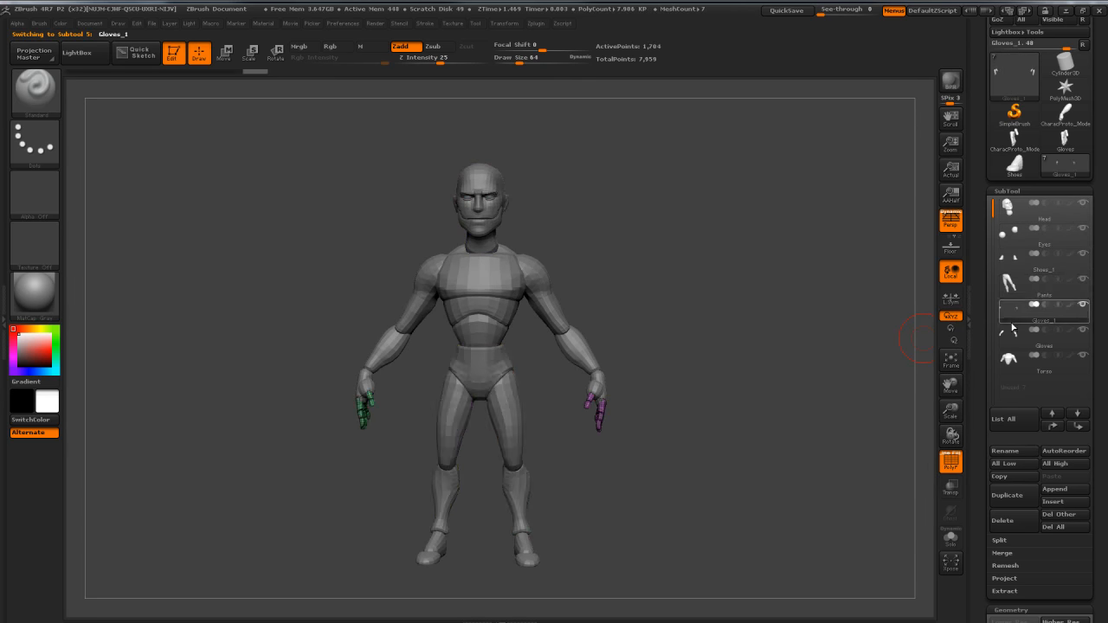
pyautogui.click(1011, 337)
pyautogui.click(1011, 360)
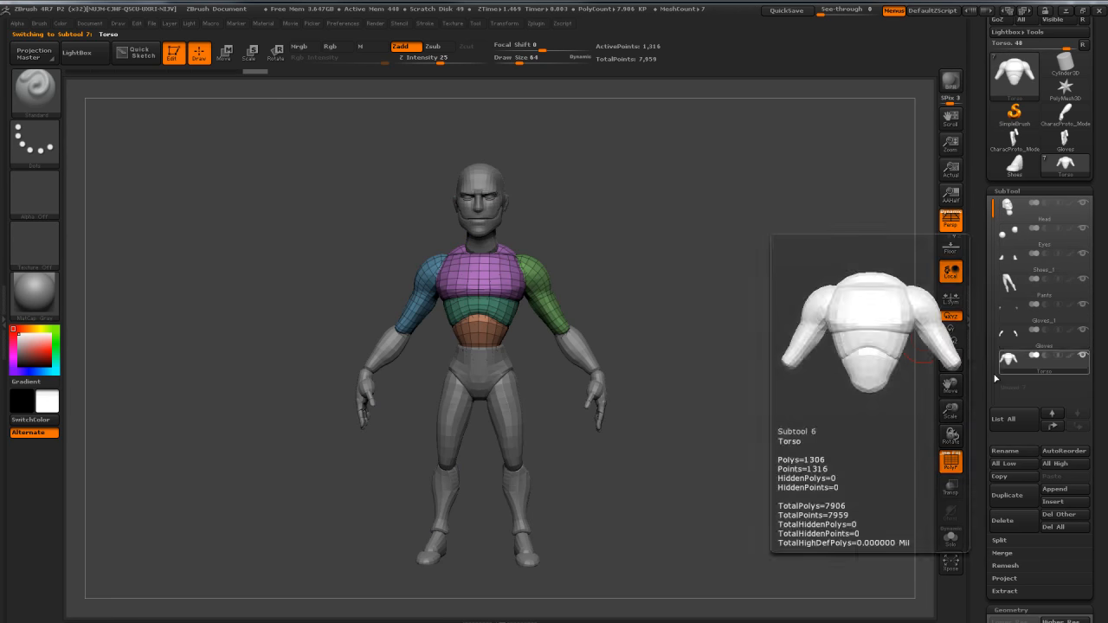
# Step: Merge the Torso subtool's similar polygroups so both arms share one group
pyautogui.scroll(-10, 983, 408)
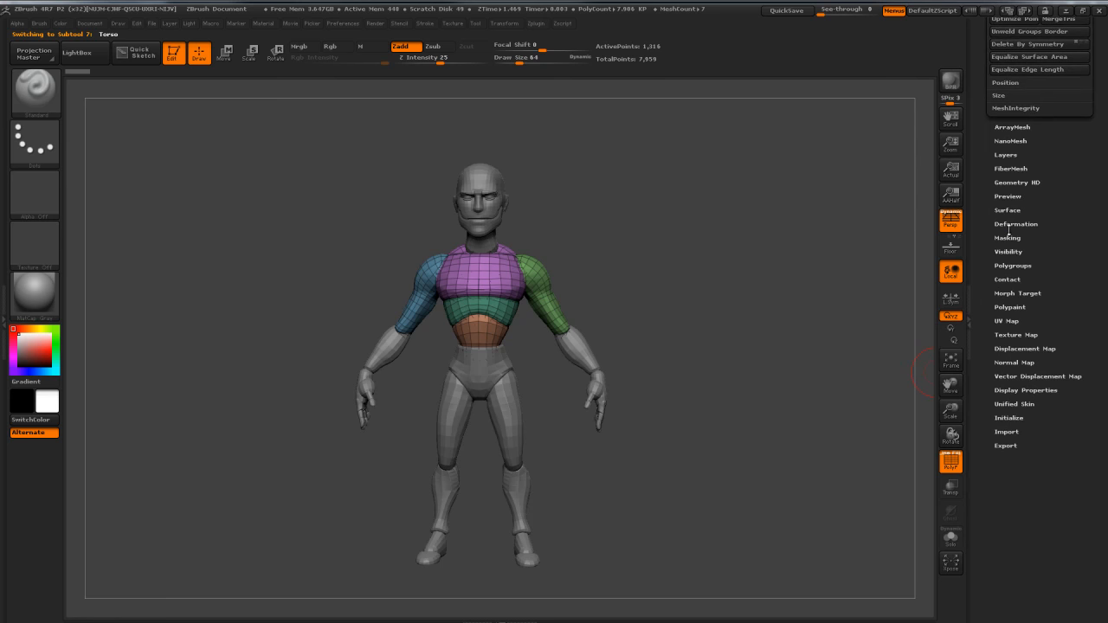
pyautogui.click(1010, 265)
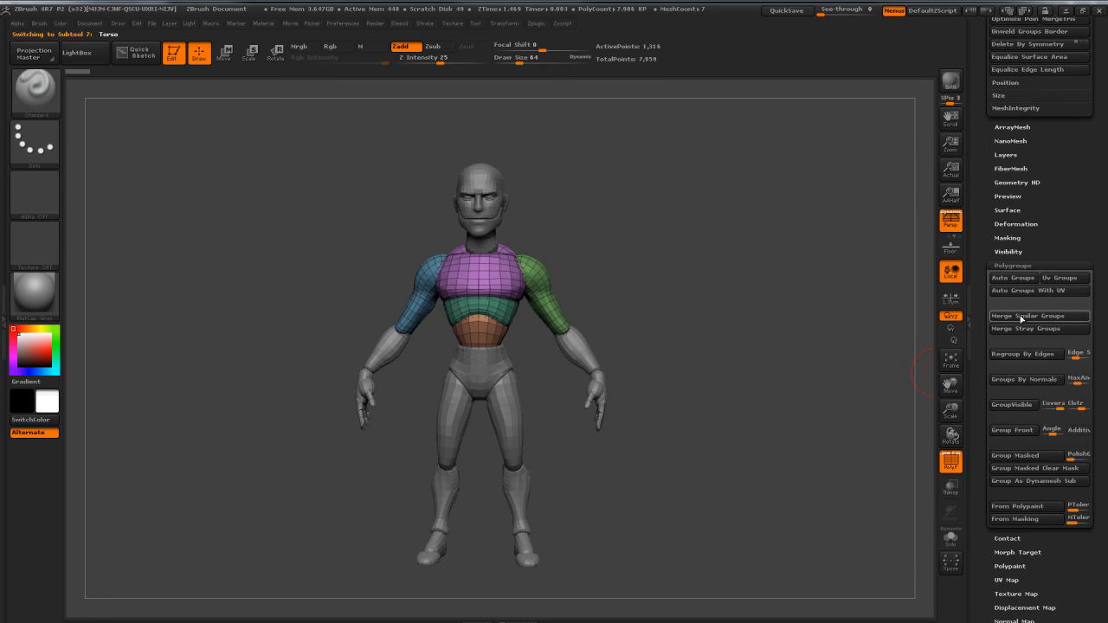
pyautogui.scroll(10, 984, 252)
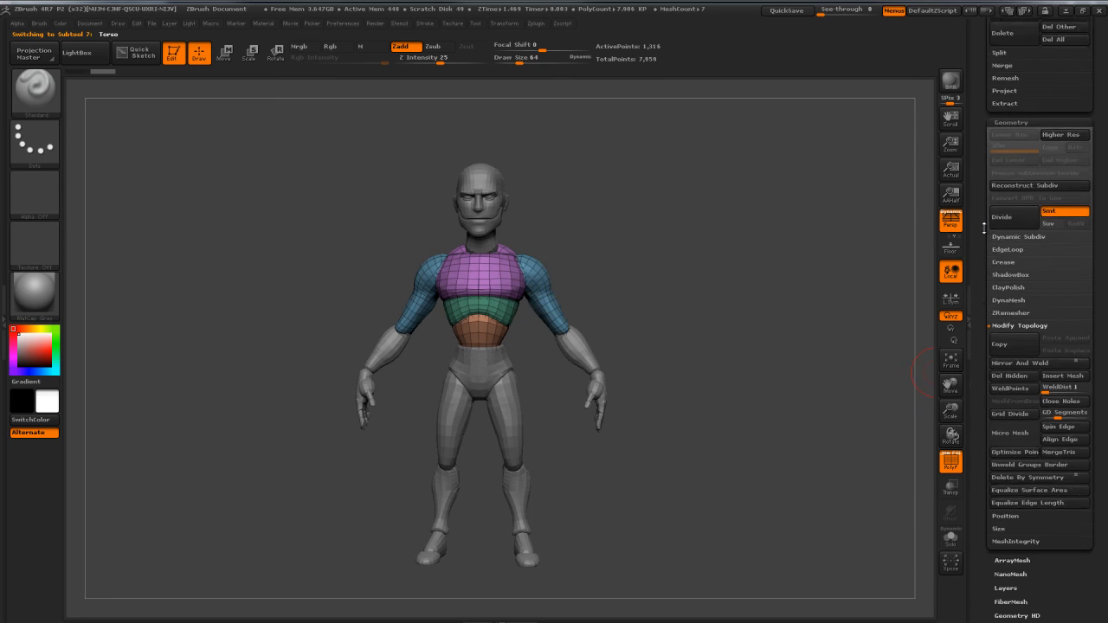
pyautogui.scroll(3, 985, 252)
# Step: Select the Pants subtool and merge its similar polygroups so both legs match
pyautogui.click(1008, 151)
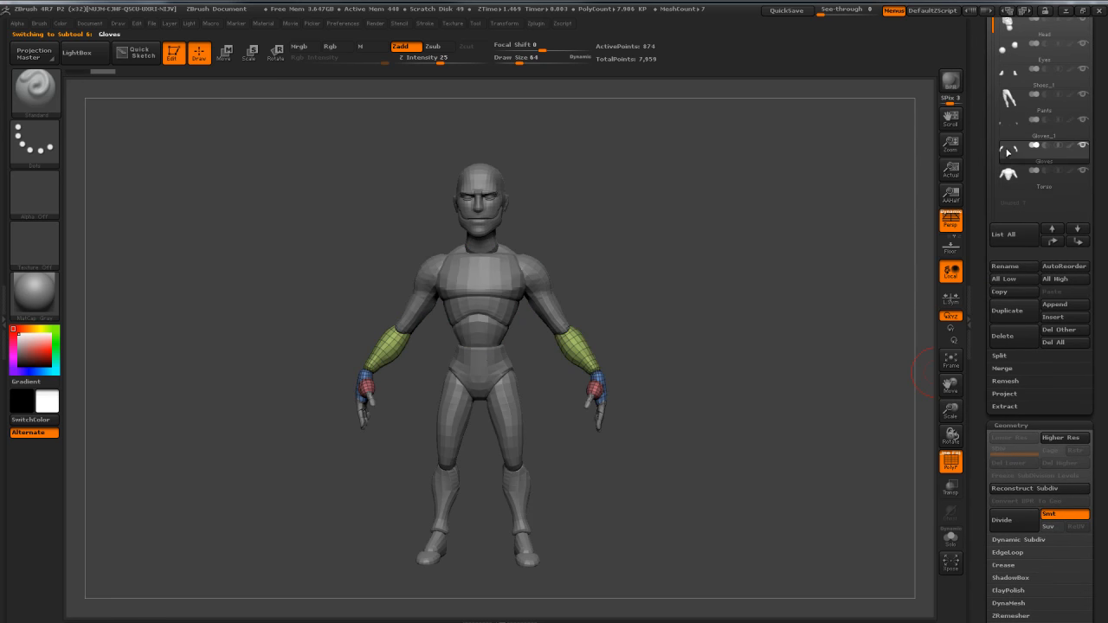
pyautogui.click(1021, 104)
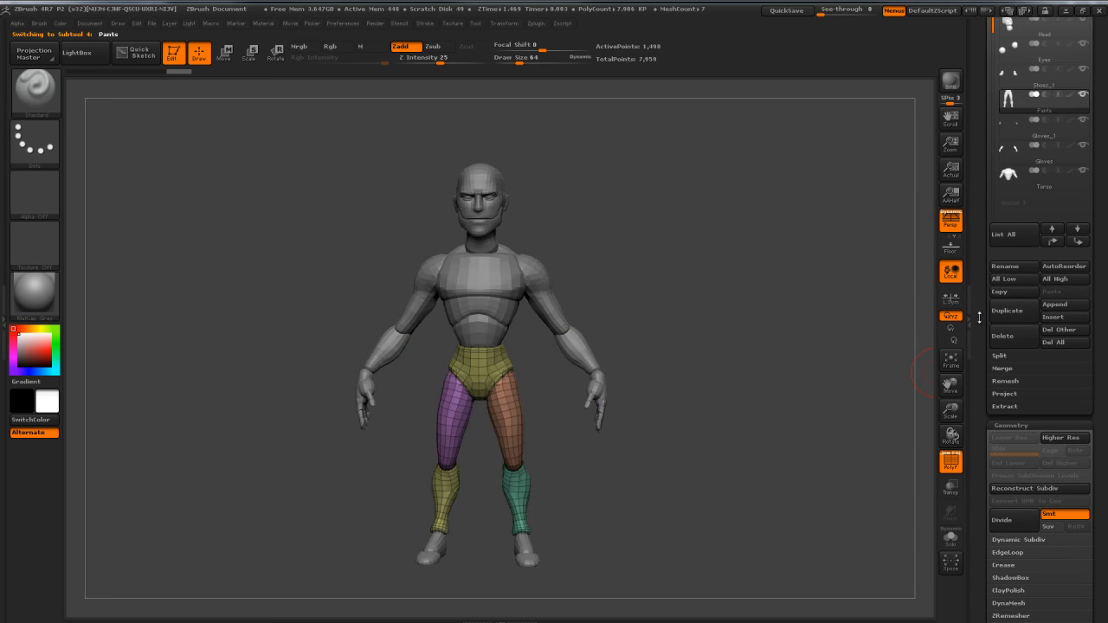
pyautogui.scroll(-3, 981, 236)
pyautogui.scroll(-6, 986, 236)
pyautogui.click(1024, 232)
pyautogui.scroll(6, 991, 260)
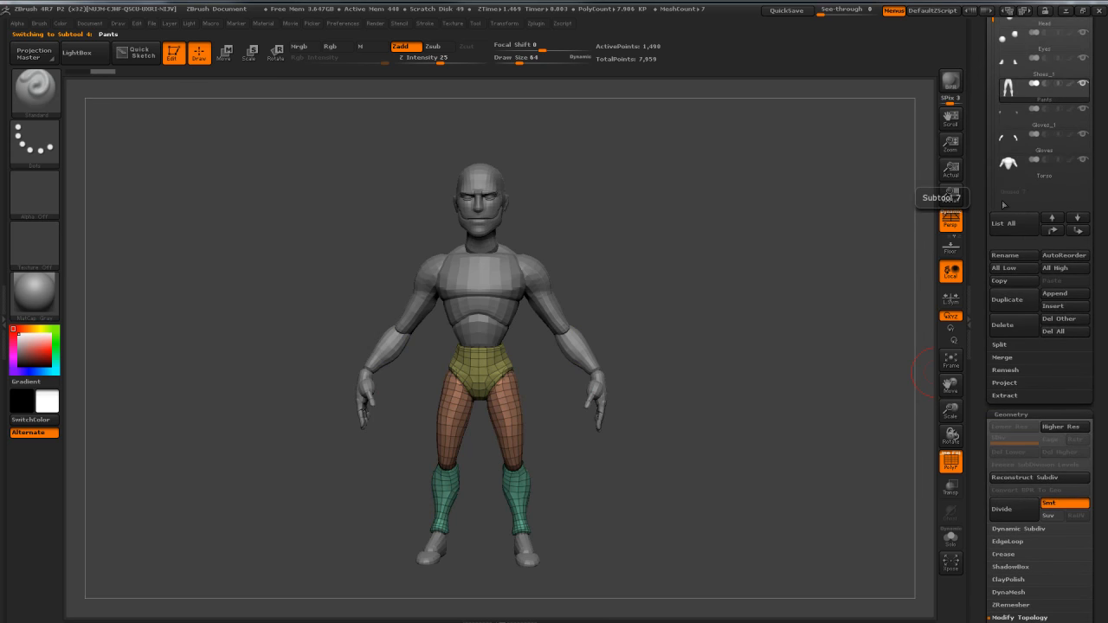
# Step: Select the Gloves_1 subtool with the fingers and merge its similar polygroups
pyautogui.press('Down')
pyautogui.moveTo(981, 314); pyautogui.dragTo(987, 180)
pyautogui.click(1017, 422)
# Step: Step through the subtools from Gloves to Torso and back up to Eyes and Shoes_1 to check their polygroups
pyautogui.press('Down')
pyautogui.press('Down')
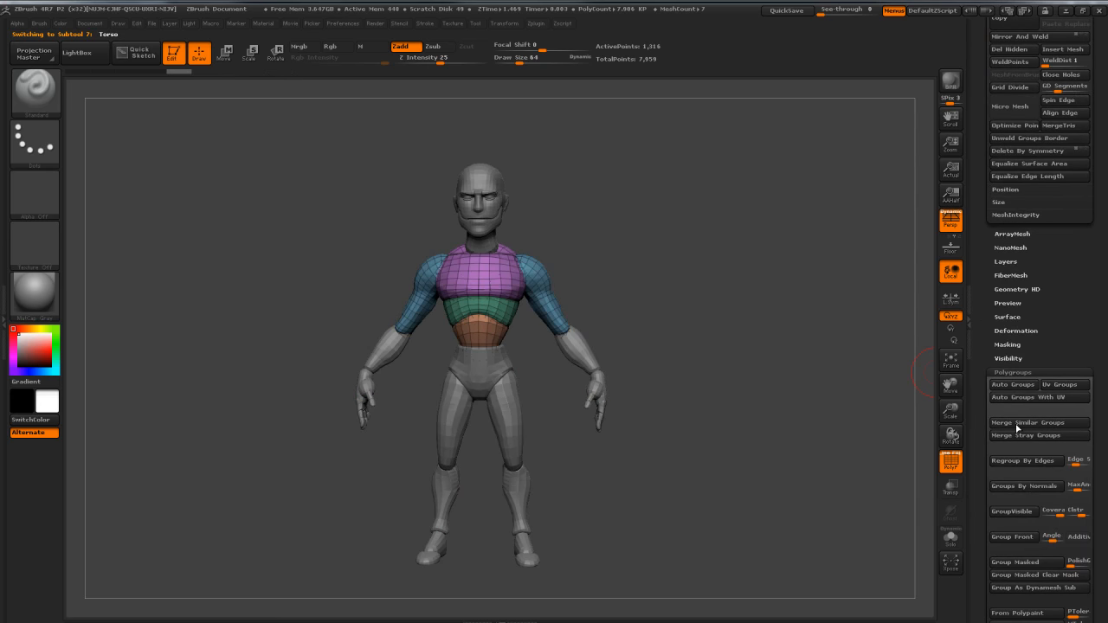
pyautogui.press('Up')
pyautogui.press('Up')
pyautogui.press('Up')
pyautogui.press('Up')
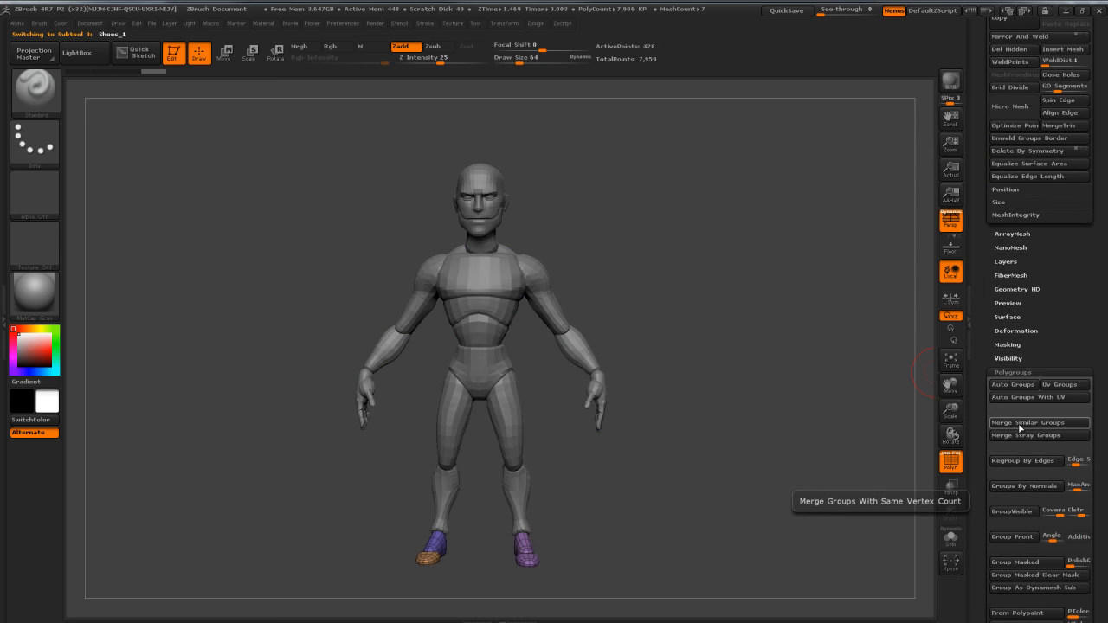
pyautogui.moveTo(720, 371)
pyautogui.mouseDown()
pyautogui.moveTo(697, 370)
pyautogui.moveTo(730, 370)
pyautogui.mouseUp()
pyautogui.press('Up')
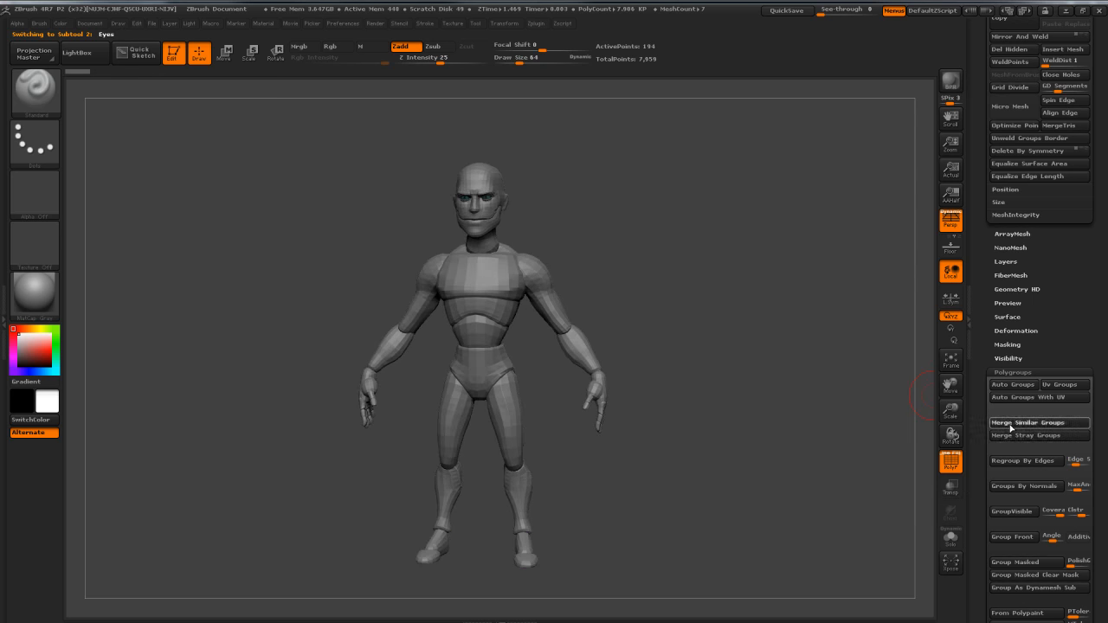
pyautogui.press('Down')
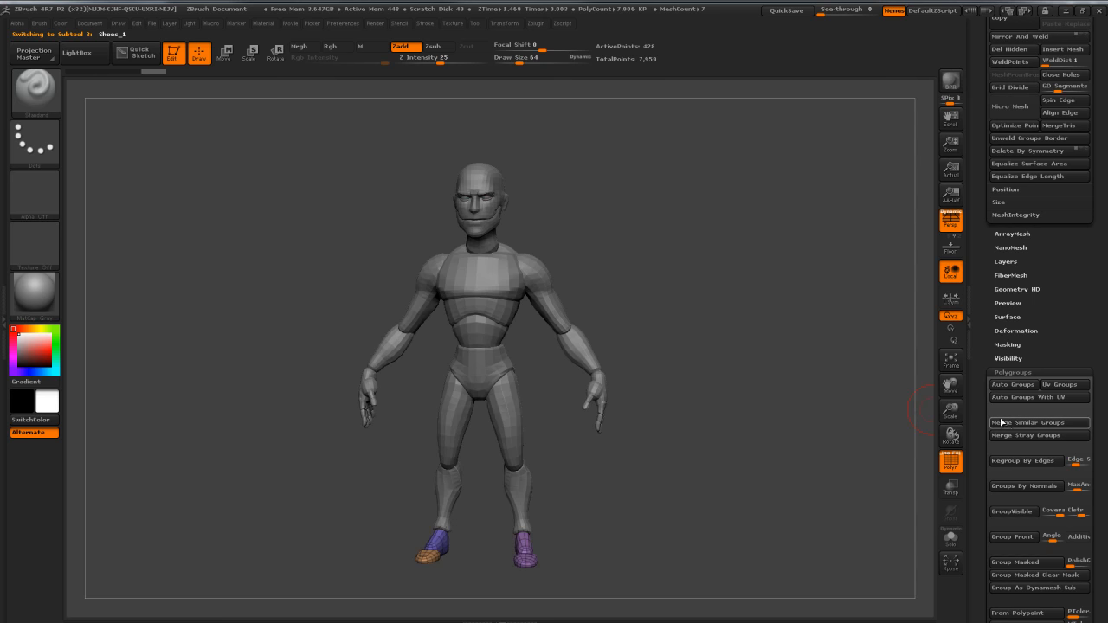
pyautogui.moveTo(656, 352); pyautogui.dragTo(702, 309)
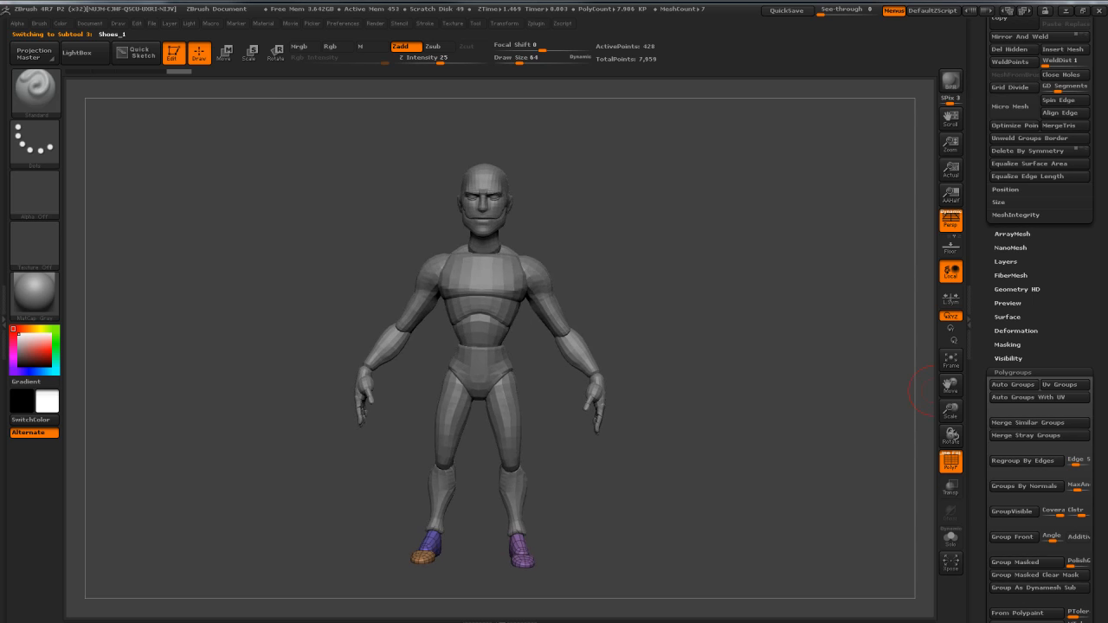
pyautogui.moveTo(709, 274); pyautogui.dragTo(709, 265)
# Step: Select the Gloves subtool with the forearms and palms and show it solo
pyautogui.moveTo(979, 155); pyautogui.dragTo(985, 372)
pyautogui.click(1013, 297)
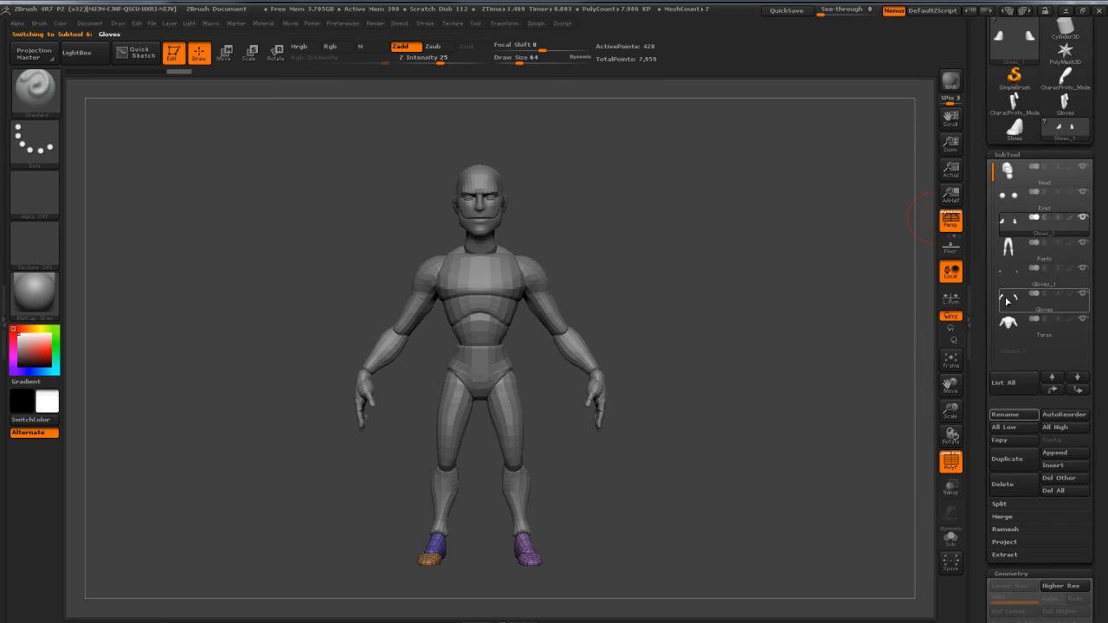
pyautogui.moveTo(700, 280); pyautogui.dragTo(731, 299)
pyautogui.click(951, 534)
pyautogui.moveTo(767, 346)
pyautogui.mouseDown()
pyautogui.moveTo(706, 259)
pyautogui.moveTo(718, 262)
pyautogui.mouseUp()
# Step: Hide the rounded elbow ends of both forearms with the SelectLasso brush
pyautogui.moveTo(618, 252)
pyautogui.keyDown('ctrl'); pyautogui.keyDown('shift'); pyautogui.mouseDown()
pyautogui.moveTo(663, 267)
pyautogui.moveTo(667, 295)
pyautogui.mouseUp(); pyautogui.keyUp('shift'); pyautogui.keyUp('ctrl')
pyautogui.keyDown('ctrl'); pyautogui.keyDown('shift'); pyautogui.click(433, 255); pyautogui.keyUp('shift'); pyautogui.keyUp('ctrl')
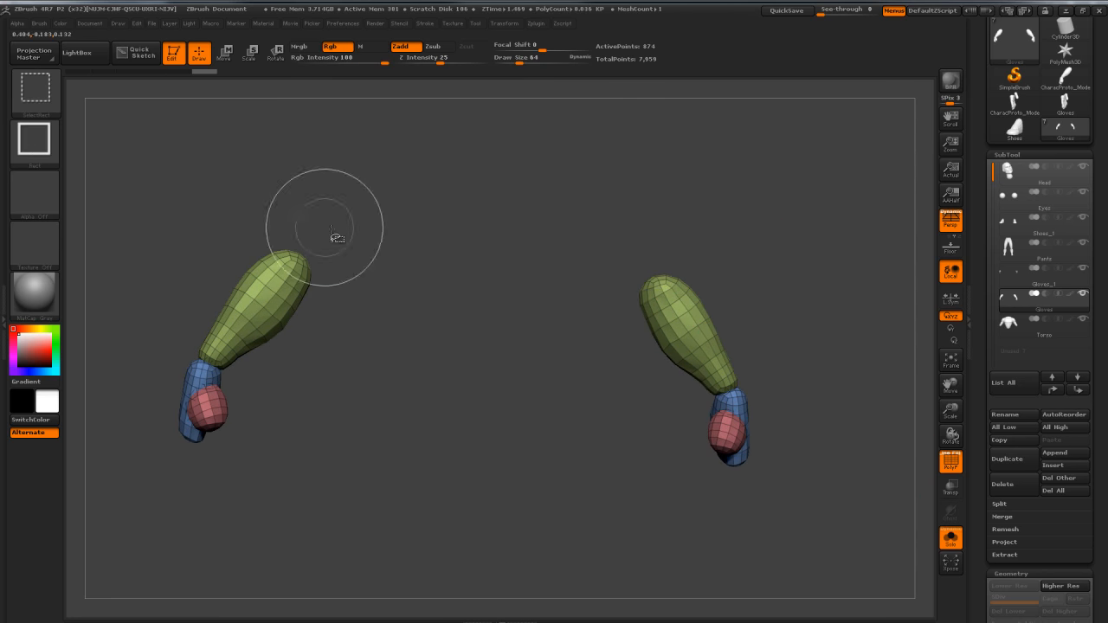
pyautogui.click(35, 87)
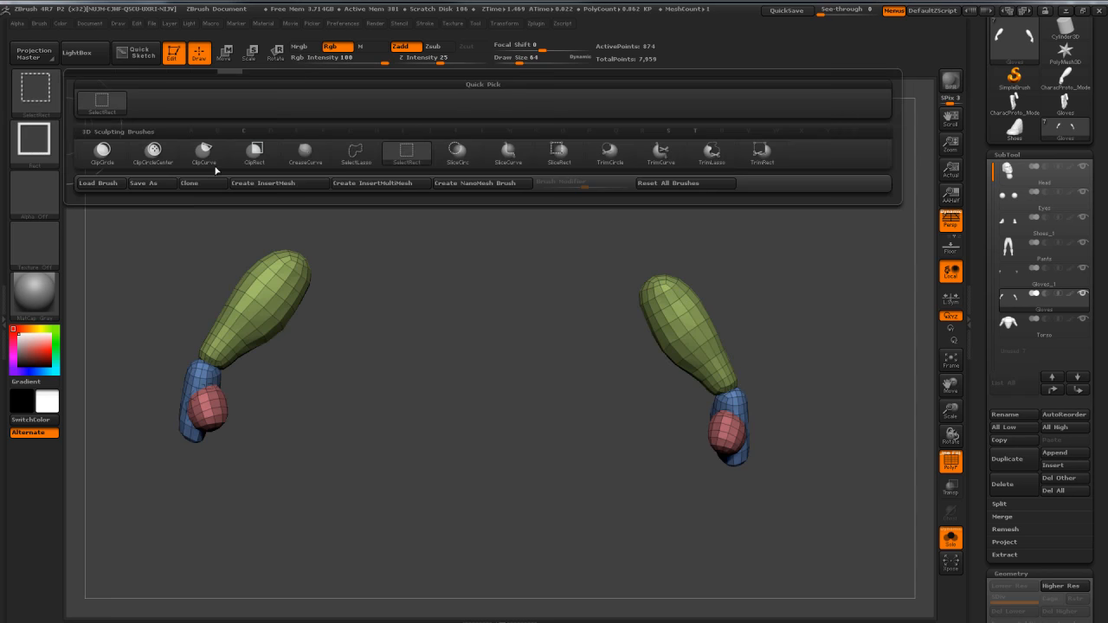
pyautogui.click(356, 154)
pyautogui.moveTo(765, 275); pyautogui.dragTo(746, 266)
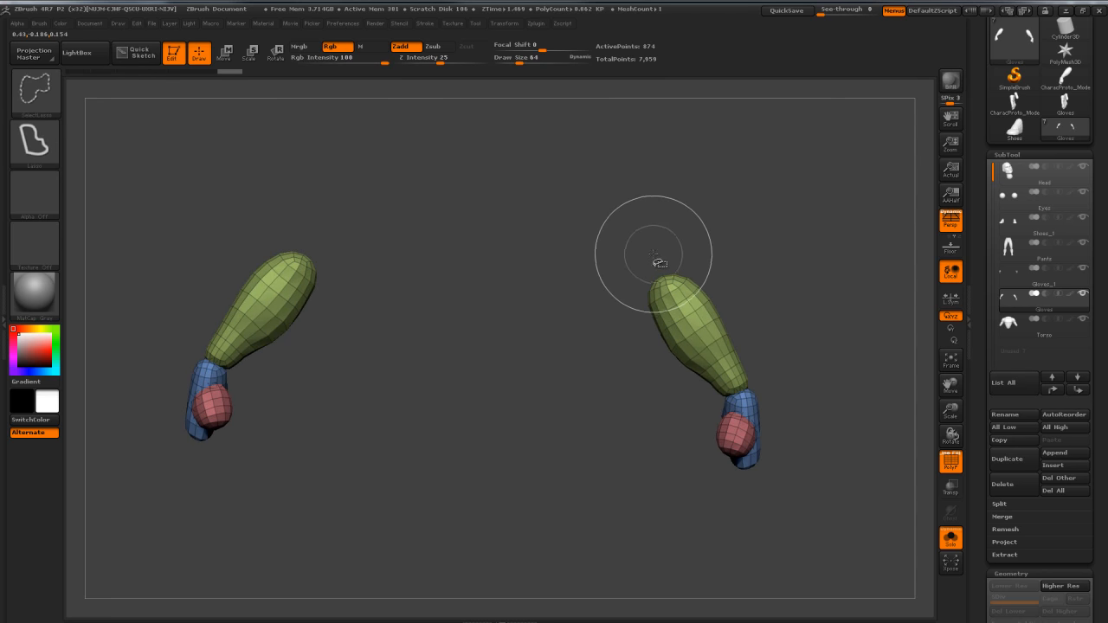
pyautogui.keyDown('ctrl'); pyautogui.keyDown('alt'); pyautogui.keyDown('shift'); pyautogui.moveTo(651, 250); pyautogui.dragTo(630, 310); pyautogui.keyUp('shift'); pyautogui.keyUp('alt'); pyautogui.keyUp('ctrl')
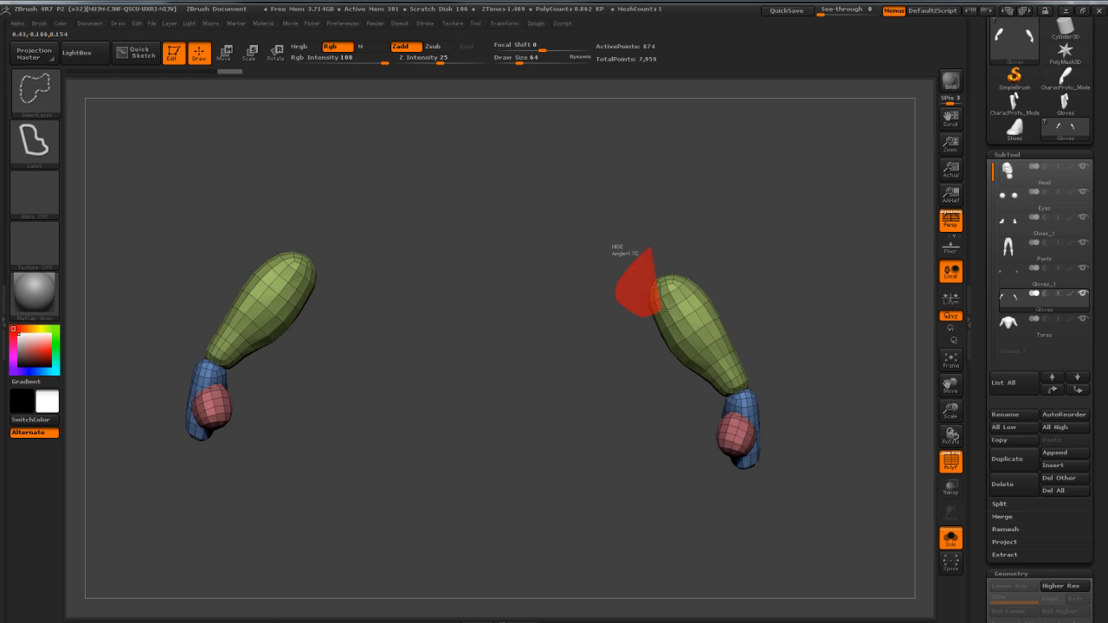
pyautogui.moveTo(707, 275)
pyautogui.keyDown('ctrl'); pyautogui.keyDown('alt'); pyautogui.keyDown('shift'); pyautogui.mouseDown()
pyautogui.moveTo(723, 252)
pyautogui.moveTo(796, 260)
pyautogui.moveTo(836, 282)
pyautogui.moveTo(775, 317)
pyautogui.moveTo(765, 298)
pyautogui.moveTo(827, 288)
pyautogui.moveTo(887, 312)
pyautogui.mouseUp(); pyautogui.keyUp('shift'); pyautogui.keyUp('alt'); pyautogui.keyUp('ctrl')
pyautogui.moveTo(806, 332); pyautogui.dragTo(933, 391)
# Step: Split the hidden elbow ends into their own subtool, leave solo view and select that new piece
pyautogui.click(1002, 503)
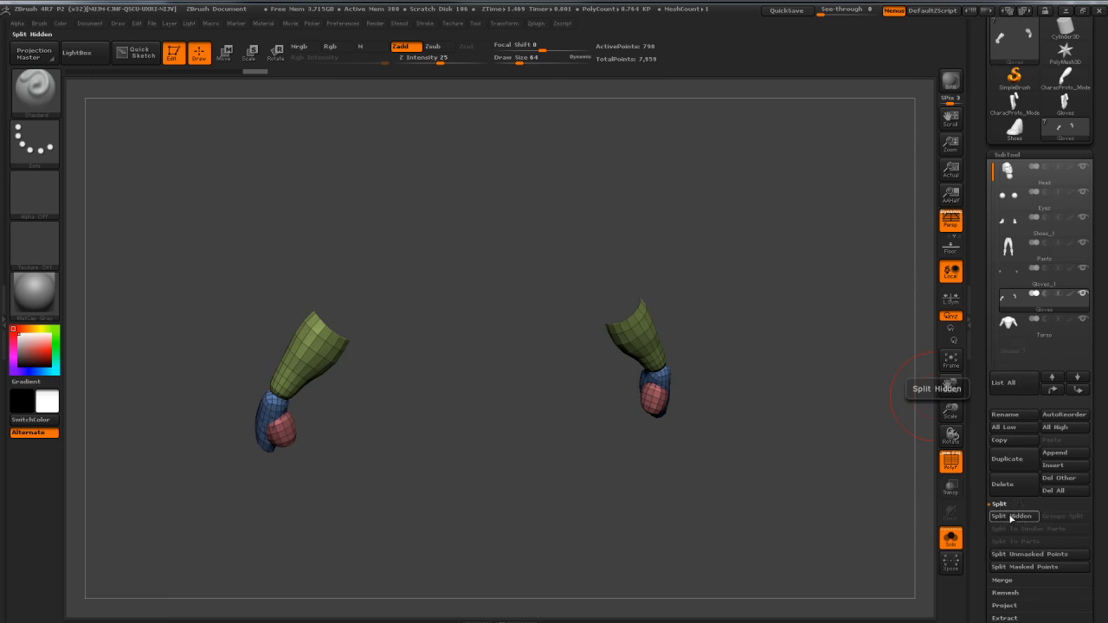
pyautogui.click(1010, 517)
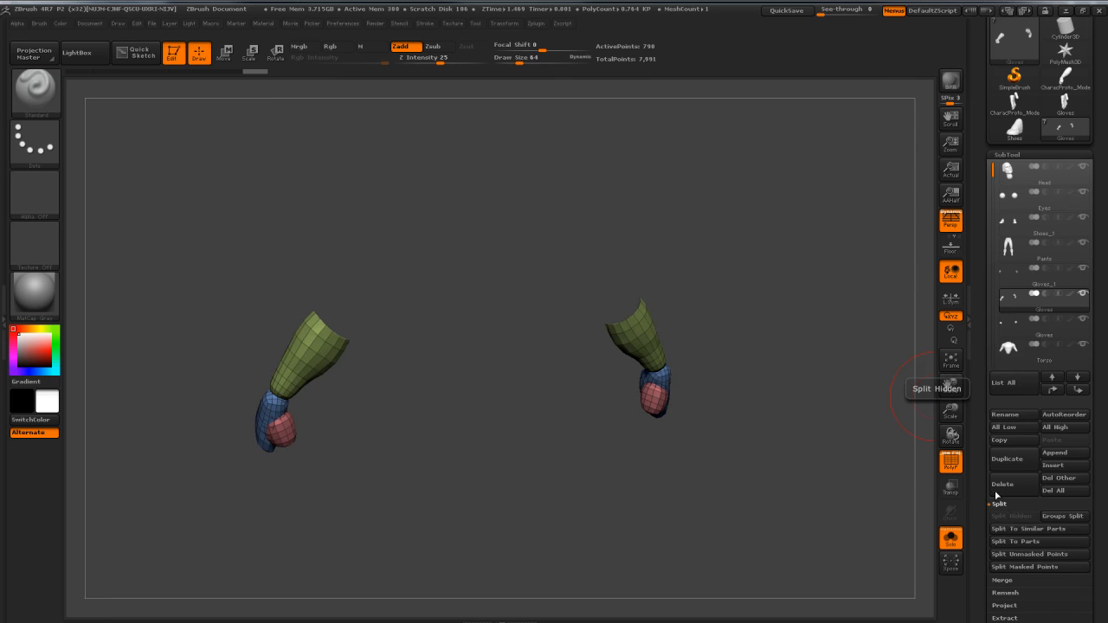
pyautogui.click(950, 538)
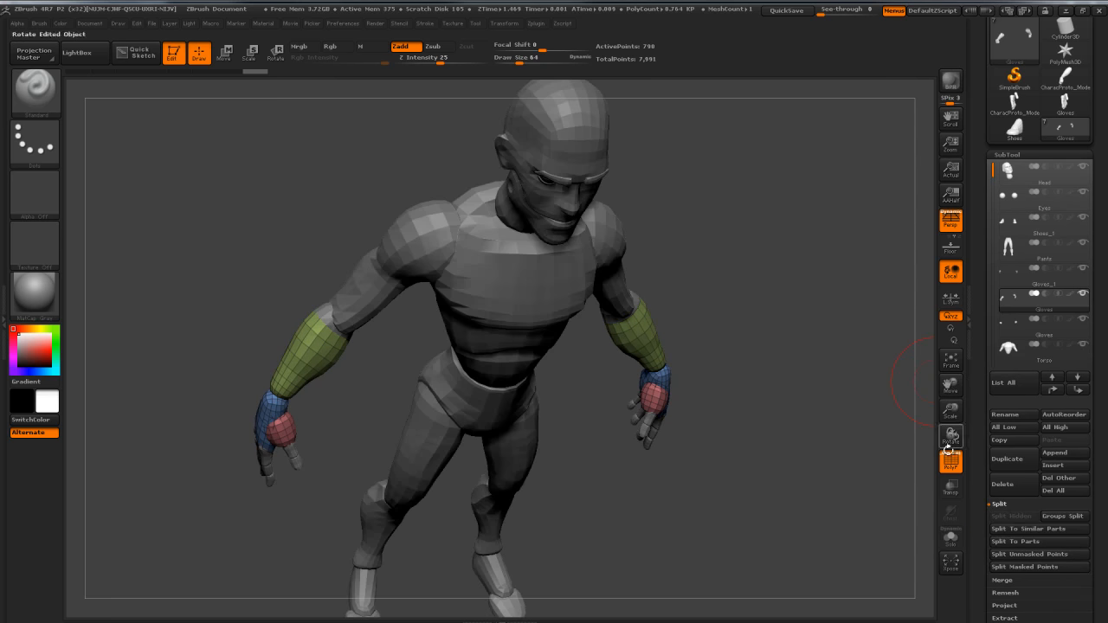
pyautogui.click(1004, 325)
pyautogui.moveTo(873, 416); pyautogui.dragTo(816, 356)
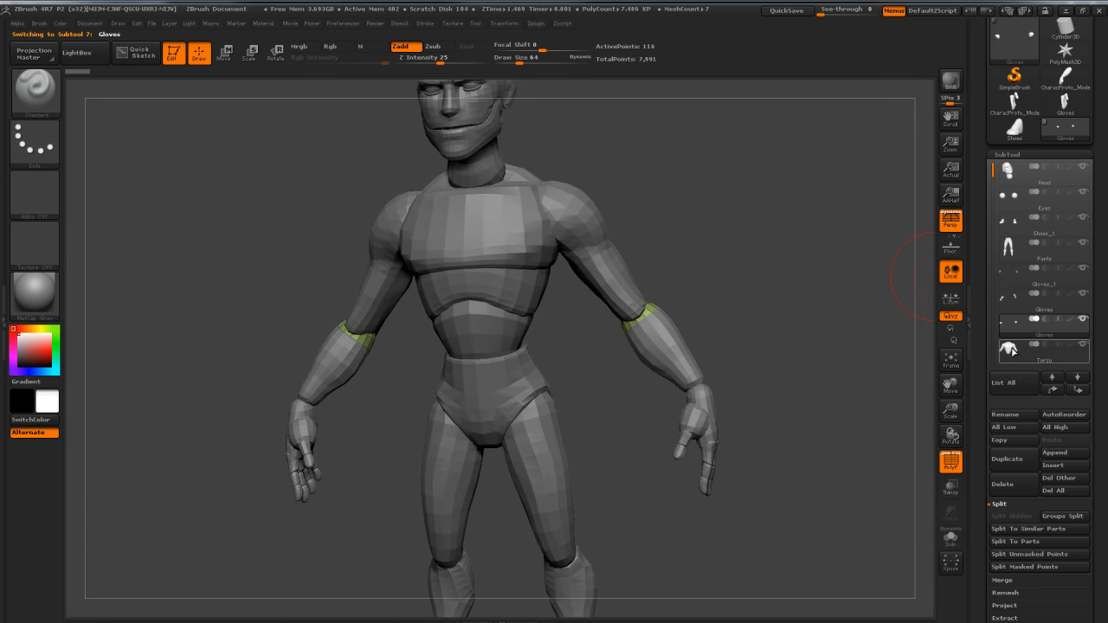
# Step: Move the Torso subtool above the split-off elbow ends and merge it down with them
pyautogui.click(1008, 347)
pyautogui.click(1008, 324)
pyautogui.click(1009, 348)
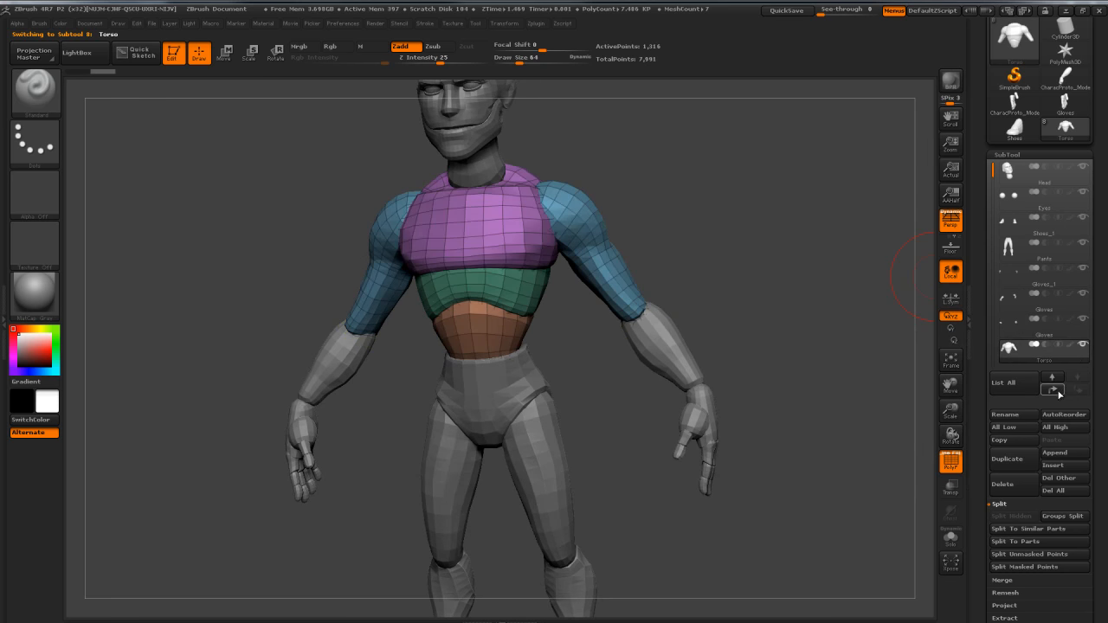
pyautogui.click(1001, 580)
pyautogui.click(1009, 530)
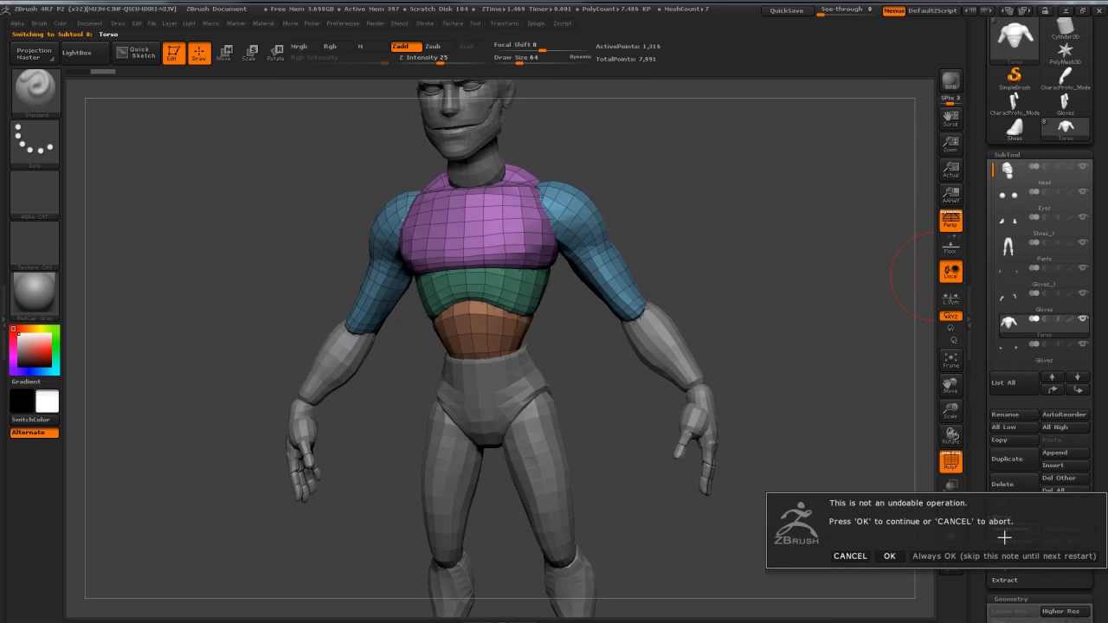
pyautogui.click(890, 556)
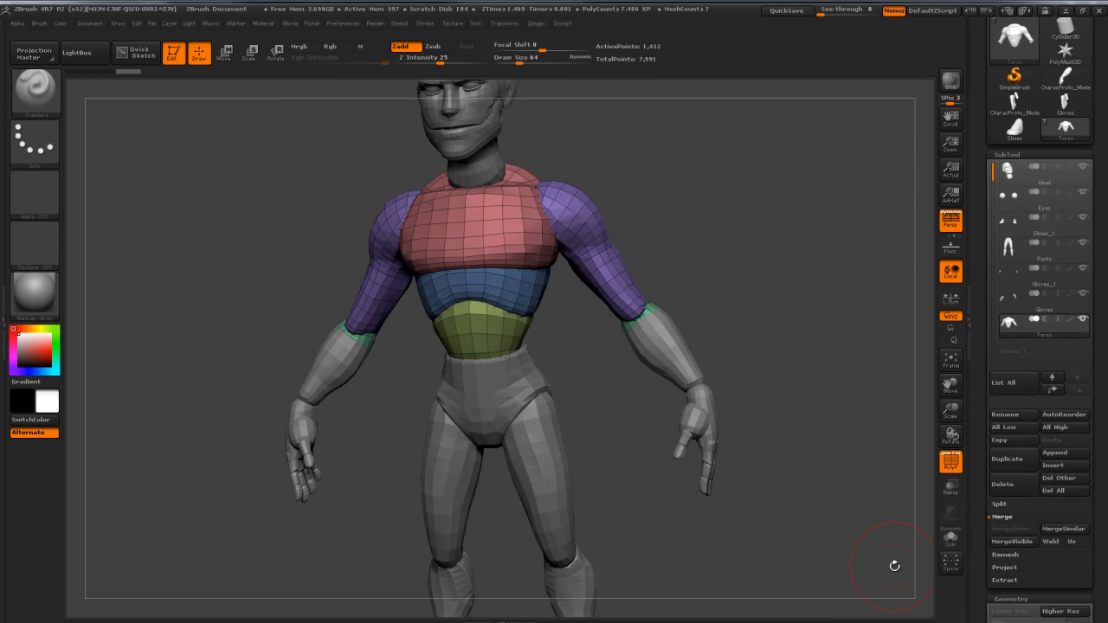
# Step: Show the forearms-and-palms Gloves subtool solo and cap its open elbow ends with Close Holes
pyautogui.click(951, 537)
pyautogui.moveTo(878, 479); pyautogui.dragTo(885, 362)
pyautogui.click(1038, 295)
pyautogui.moveTo(845, 414)
pyautogui.mouseDown()
pyautogui.moveTo(857, 478)
pyautogui.moveTo(805, 400)
pyautogui.moveTo(834, 450)
pyautogui.moveTo(814, 415)
pyautogui.moveTo(813, 425)
pyautogui.moveTo(719, 339)
pyautogui.moveTo(851, 396)
pyautogui.mouseUp()
pyautogui.moveTo(981, 411); pyautogui.dragTo(976, 280)
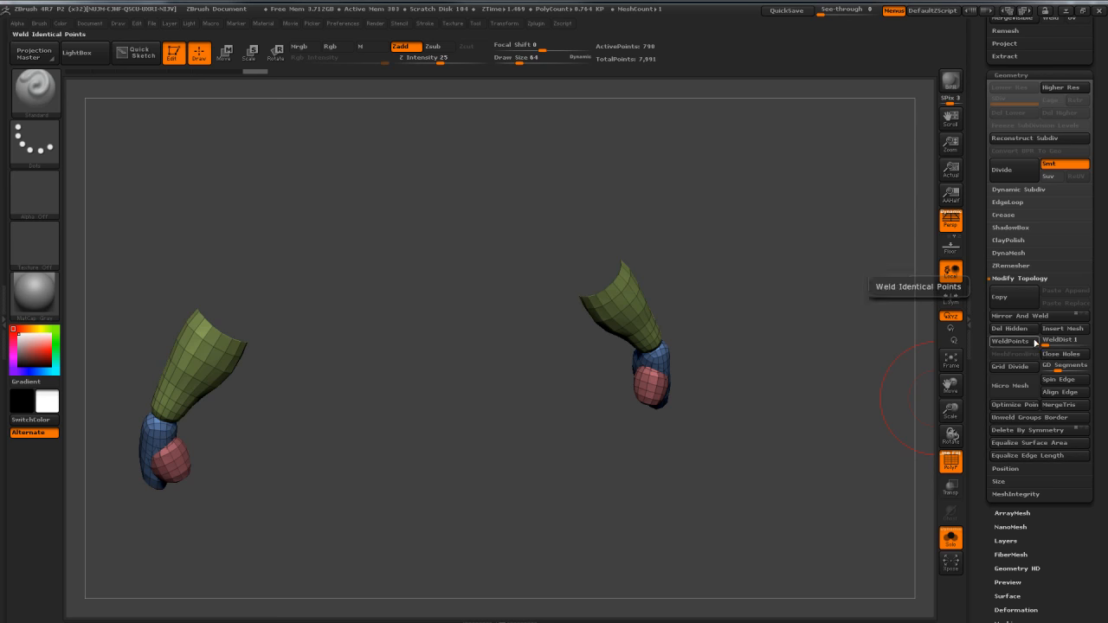
pyautogui.click(1055, 360)
pyautogui.moveTo(885, 416); pyautogui.dragTo(874, 333)
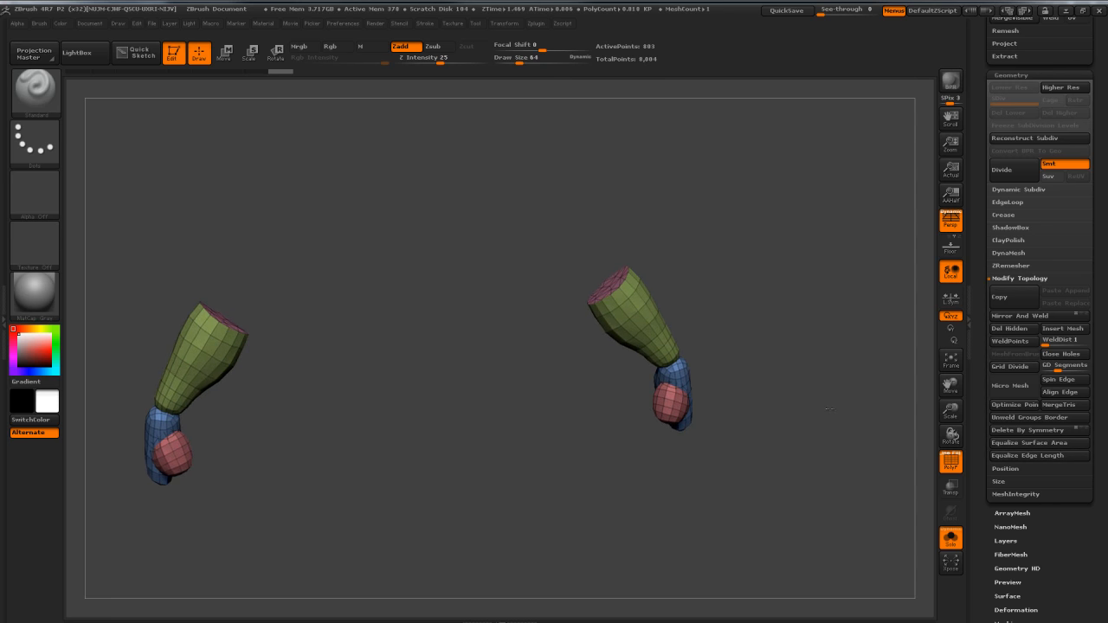
# Step: Select the Torso subtool, isolate its upper-arm polygroup to inspect it, and show the whole torso again
pyautogui.moveTo(977, 155); pyautogui.dragTo(971, 298)
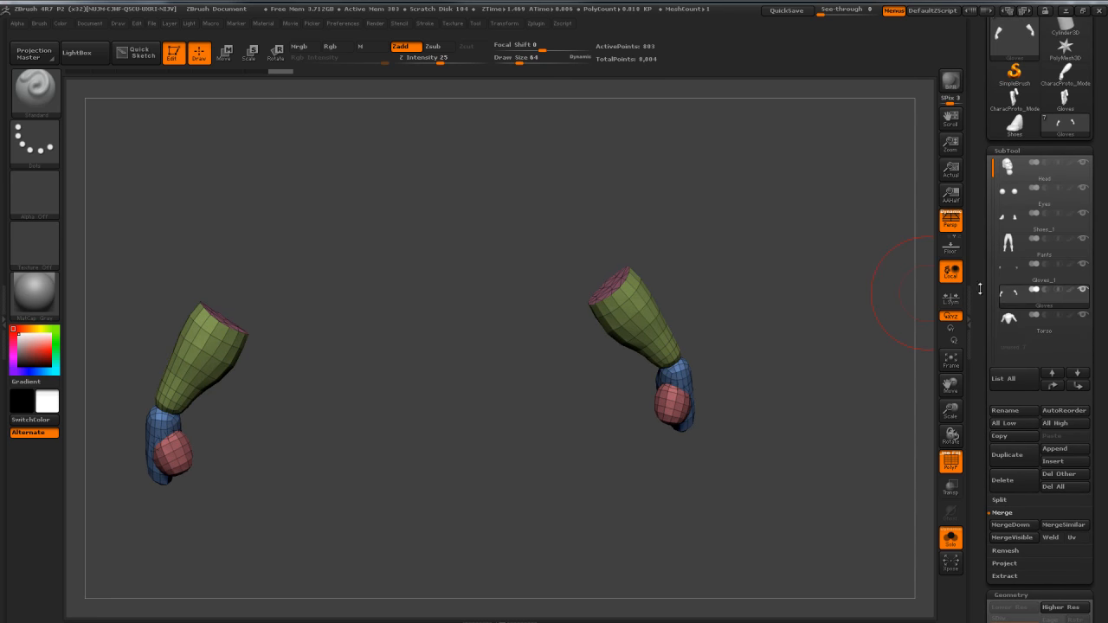
pyautogui.click(1014, 320)
pyautogui.moveTo(821, 333); pyautogui.dragTo(757, 302)
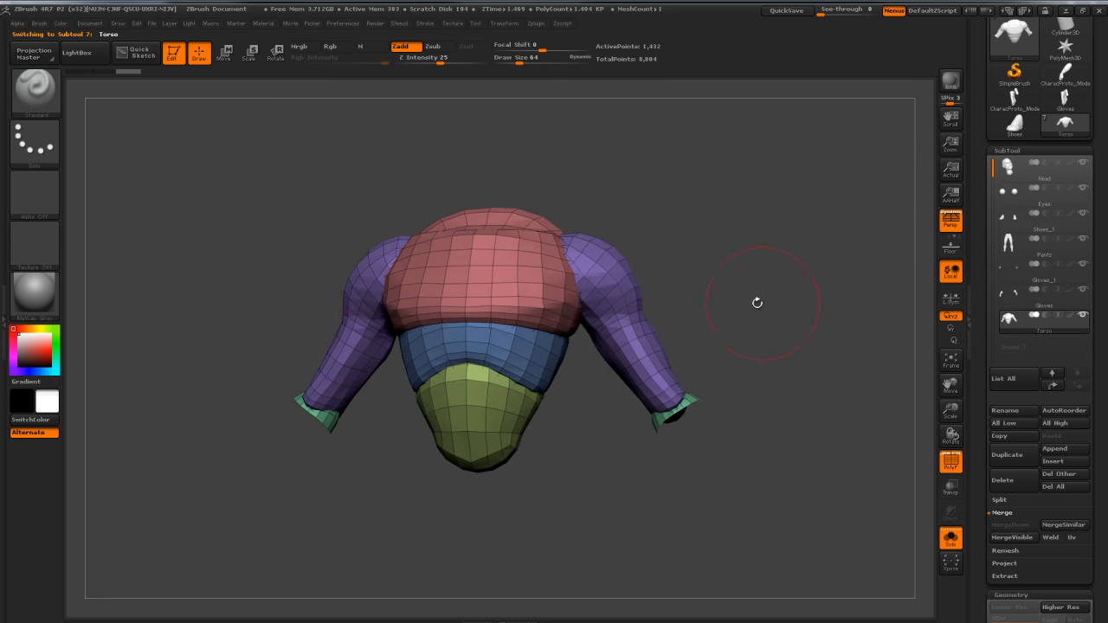
pyautogui.keyDown('ctrl'); pyautogui.keyDown('shift'); pyautogui.click(622, 317); pyautogui.keyUp('shift'); pyautogui.keyUp('ctrl')
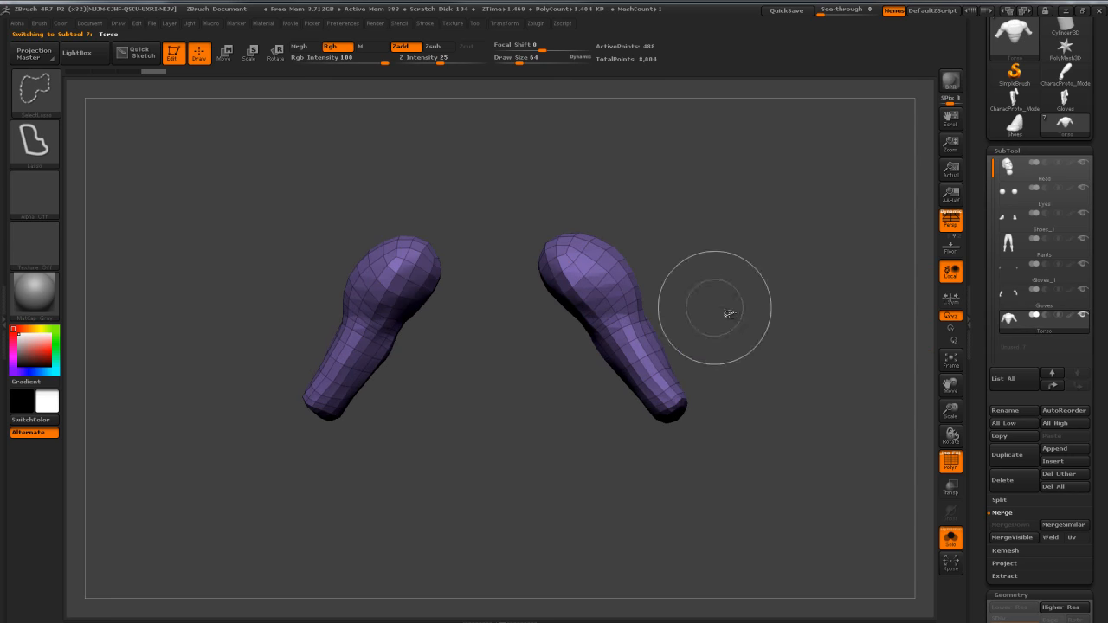
pyautogui.keyDown('ctrl'); pyautogui.keyDown('shift'); pyautogui.click(789, 299); pyautogui.keyUp('shift'); pyautogui.keyUp('ctrl')
pyautogui.moveTo(790, 281); pyautogui.dragTo(786, 290)
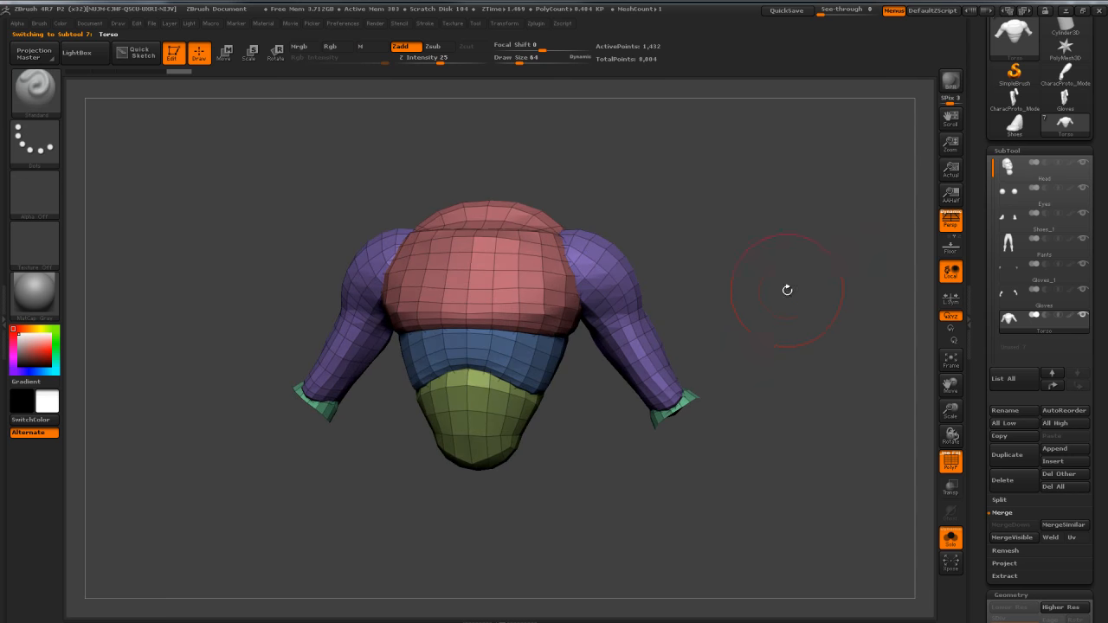
# Step: Turn off the polyframe display and subdivide the Torso mesh twice
pyautogui.click(950, 461)
pyautogui.moveTo(825, 412)
pyautogui.mouseDown()
pyautogui.moveTo(825, 386)
pyautogui.moveTo(790, 375)
pyautogui.moveTo(797, 362)
pyautogui.mouseUp()
pyautogui.hotkey('ctrl', 'd')
pyautogui.hotkey('ctrl', 'd')
# Step: Try DynaMesh on the torso at resolution 64 without freezing the subdivision levels, and undo it
pyautogui.moveTo(980, 405); pyautogui.dragTo(987, 279)
pyautogui.click(1008, 295)
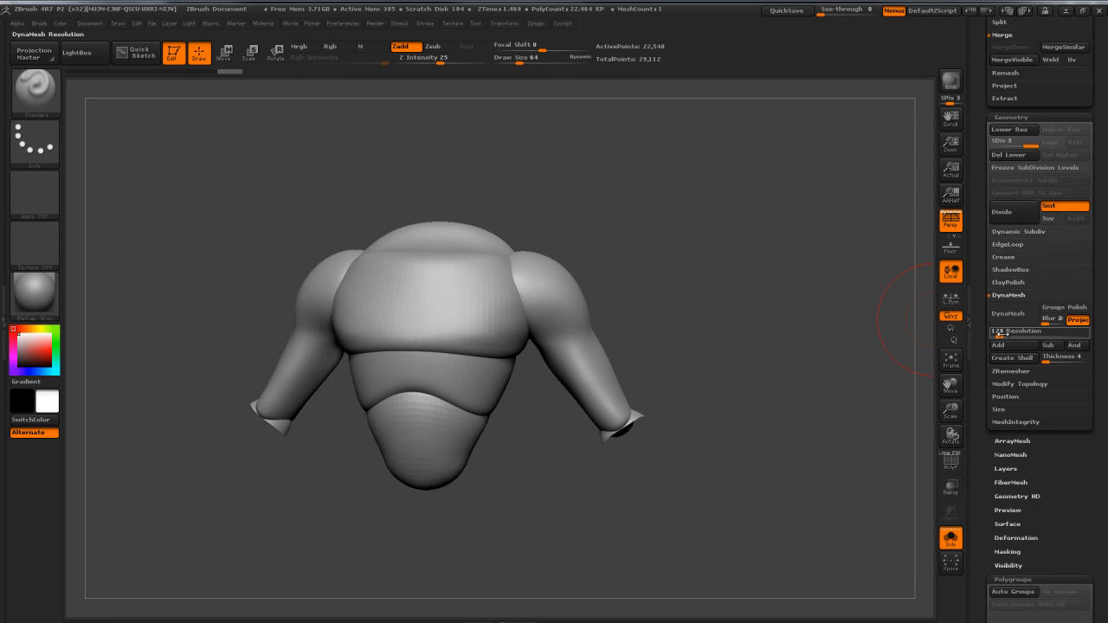
pyautogui.click(1001, 334)
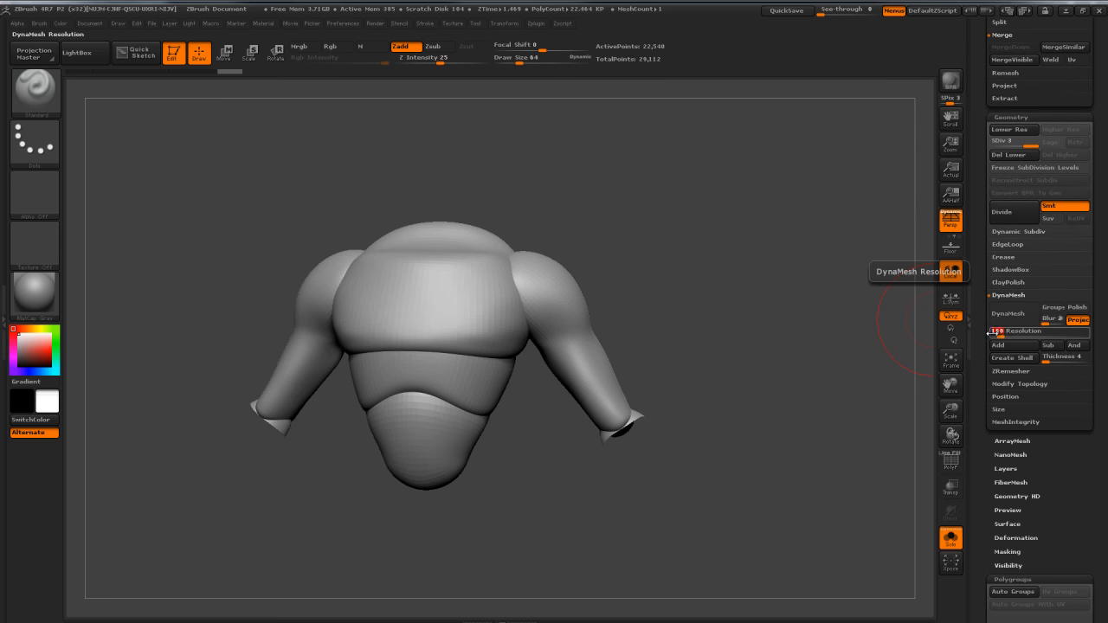
pyautogui.click(1005, 315)
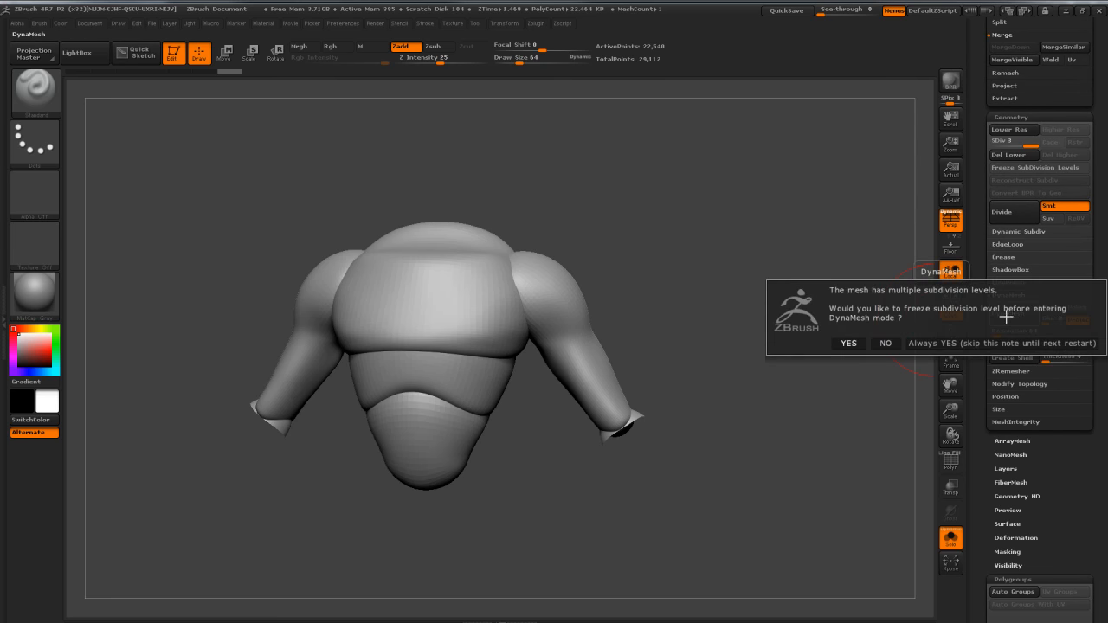
pyautogui.click(886, 343)
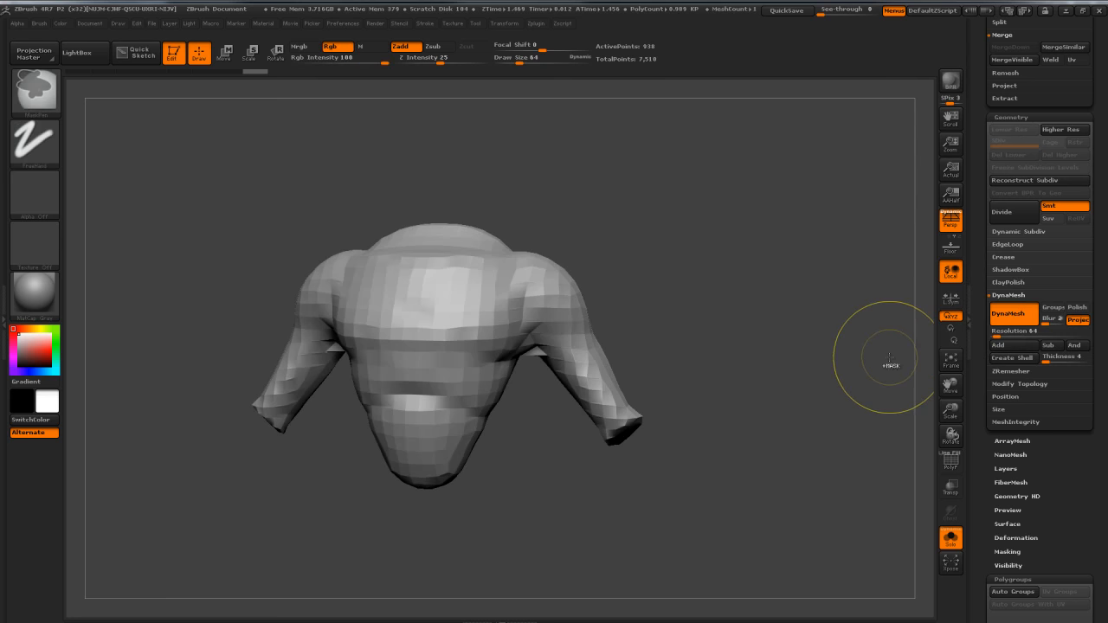
pyautogui.hotkey('ctrl', 'z')
# Step: DynaMesh the torso at resolution 200 without freezing the subdivision levels
pyautogui.click(1004, 333)
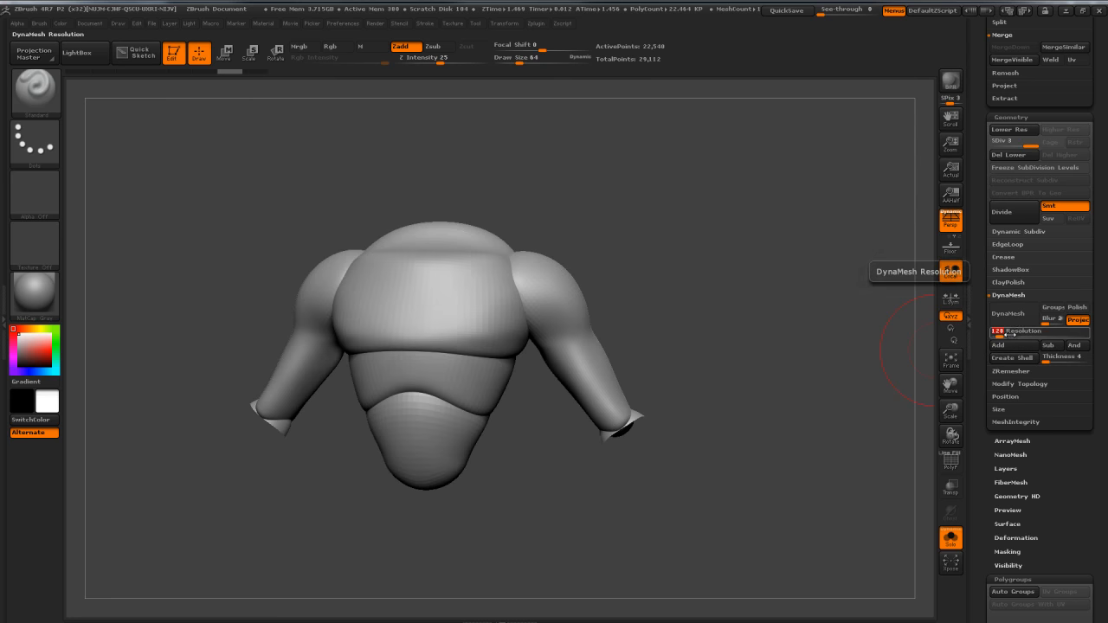
pyautogui.write('200')
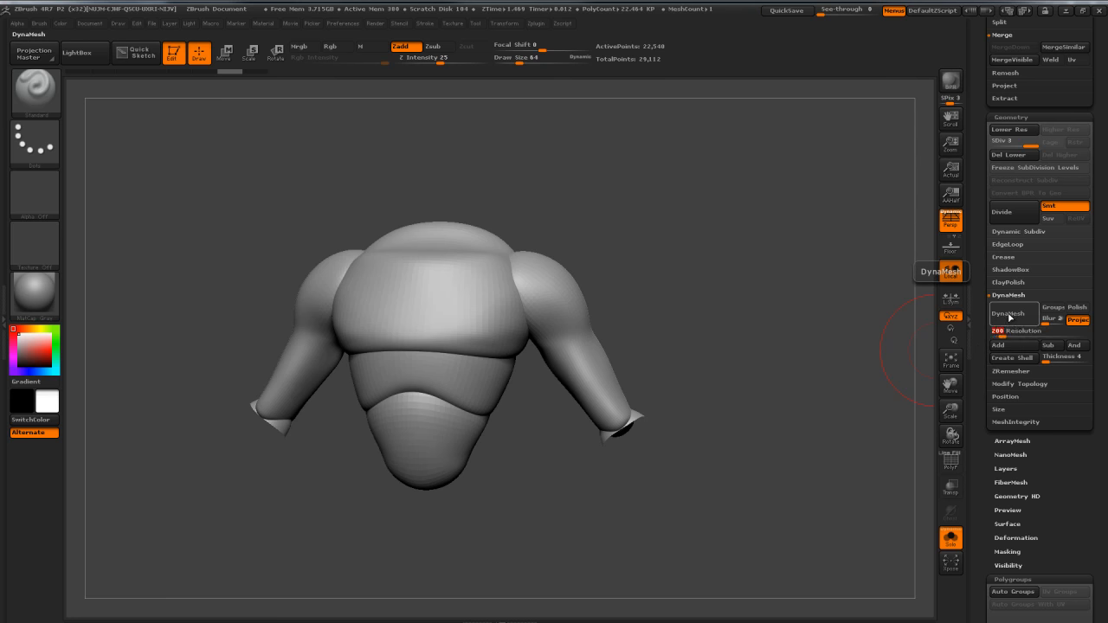
pyautogui.click(1008, 317)
pyautogui.click(885, 338)
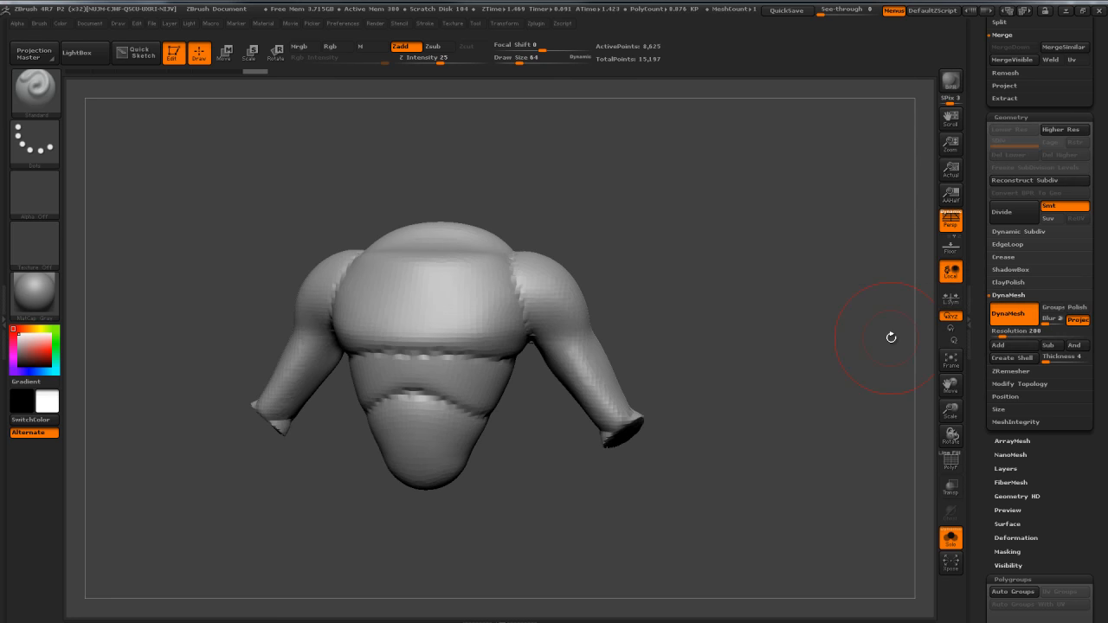
# Step: Compare the torso's surface and elbow ends before and after the DynaMesh by stepping through the undo history
pyautogui.moveTo(756, 331)
pyautogui.mouseDown()
pyautogui.moveTo(764, 322)
pyautogui.moveTo(746, 305)
pyautogui.moveTo(775, 290)
pyautogui.moveTo(749, 267)
pyautogui.moveTo(617, 416)
pyautogui.mouseUp()
pyautogui.hotkey('ctrl', 'z')
pyautogui.hotkey('ctrl', 'z')
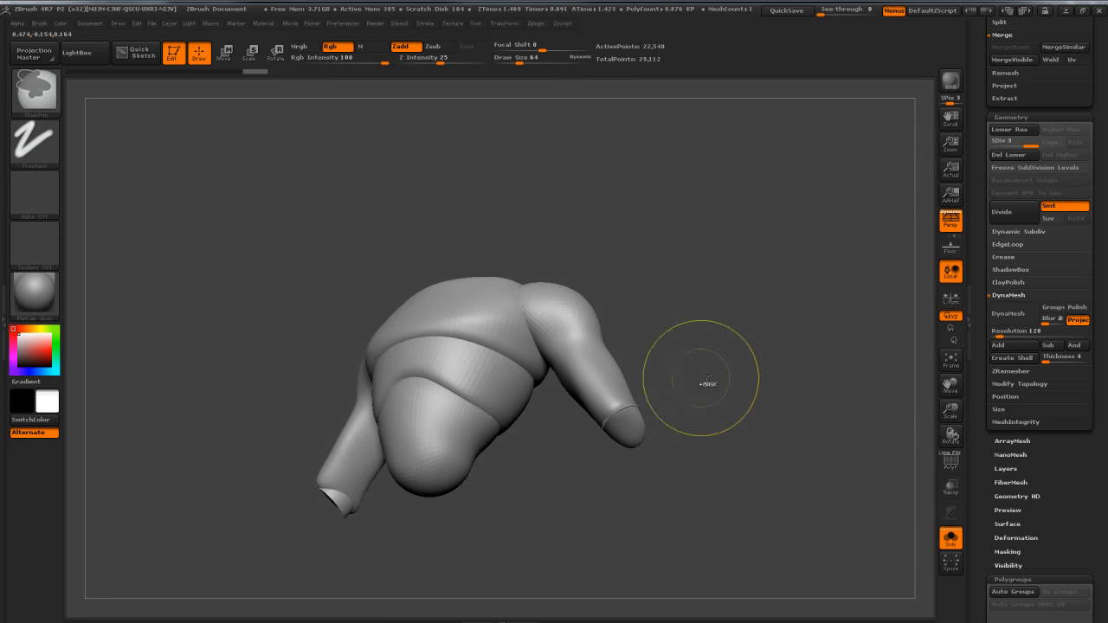
pyautogui.moveTo(230, 70); pyautogui.dragTo(254, 71)
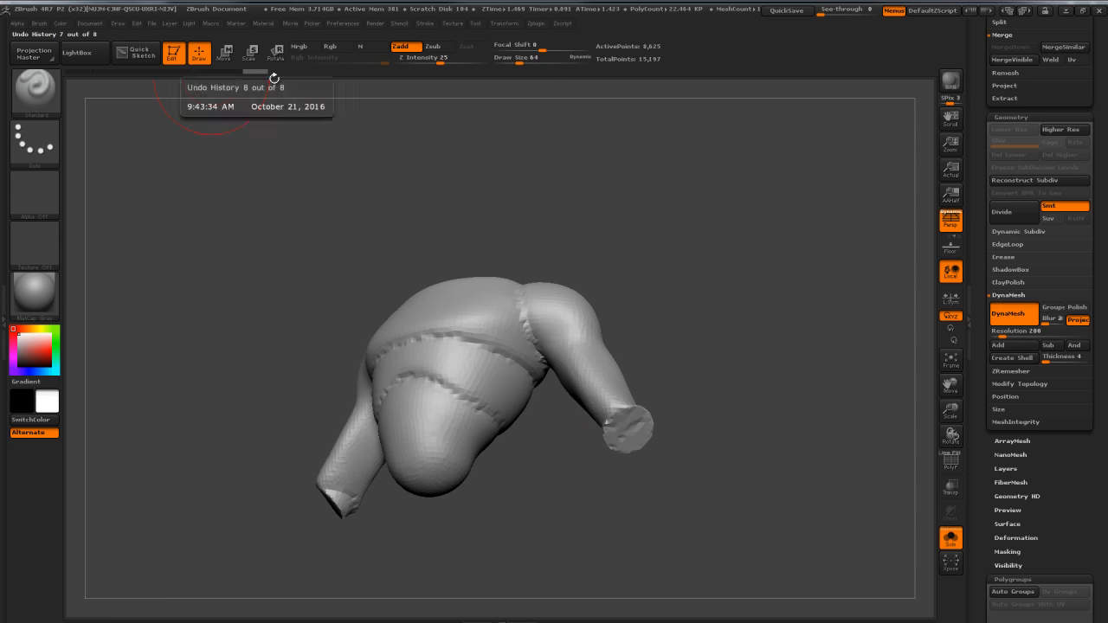
pyautogui.moveTo(736, 302)
pyautogui.mouseDown()
pyautogui.moveTo(747, 344)
pyautogui.moveTo(754, 336)
pyautogui.mouseUp()
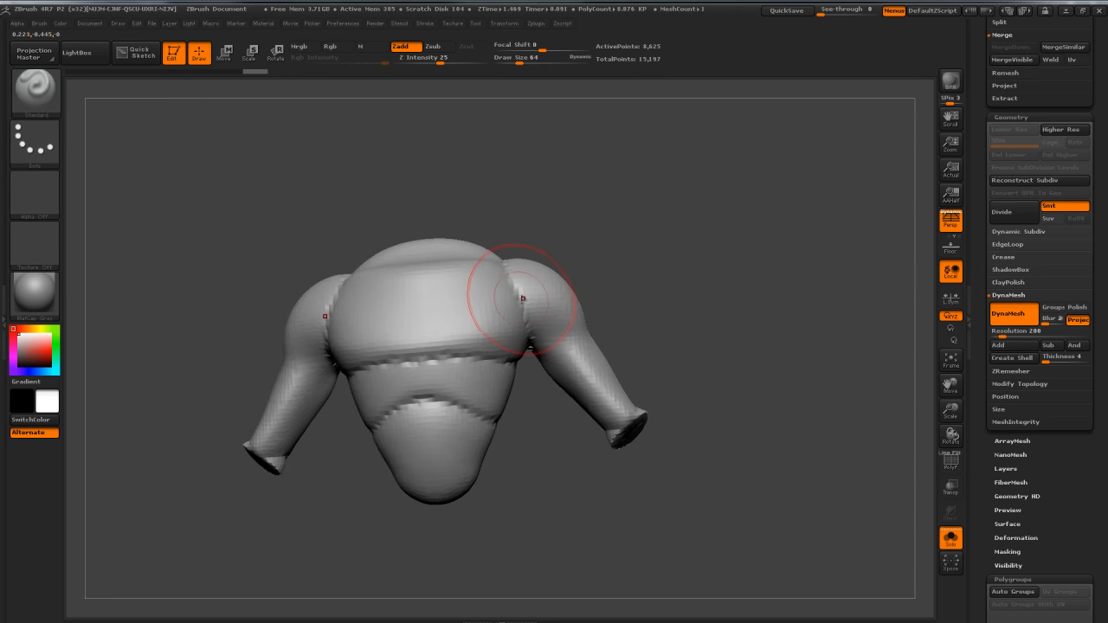
# Step: Set the draw size to 24 and smooth the jagged seams at the shoulders, chest and front of the abdomen
pyautogui.press('s')
pyautogui.moveTo(551, 298); pyautogui.dragTo(541, 299)
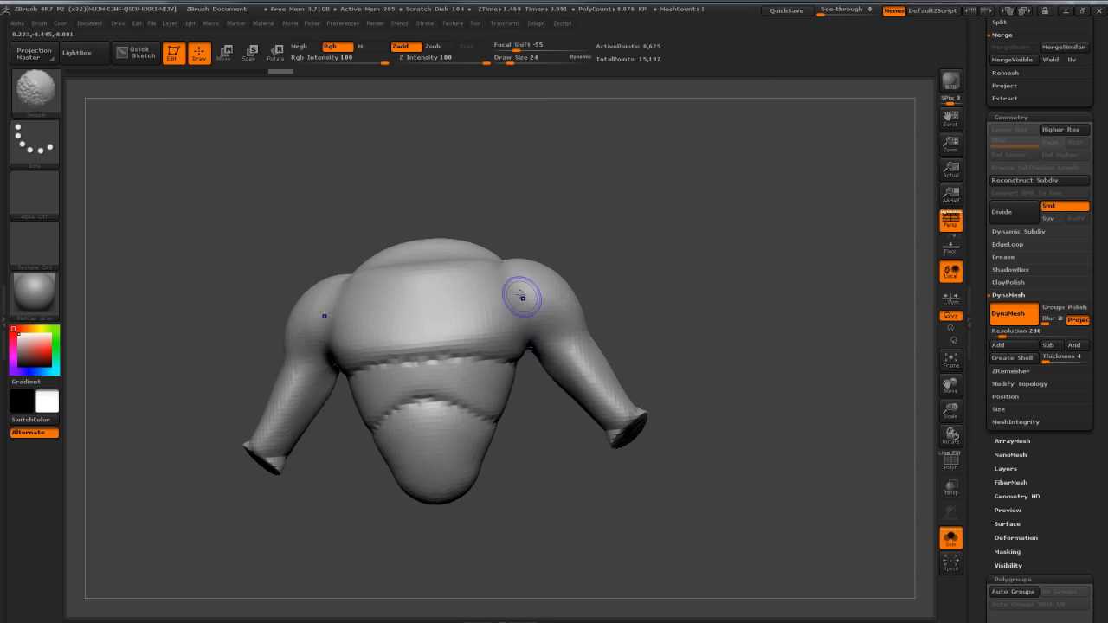
pyautogui.moveTo(613, 275); pyautogui.dragTo(457, 321)
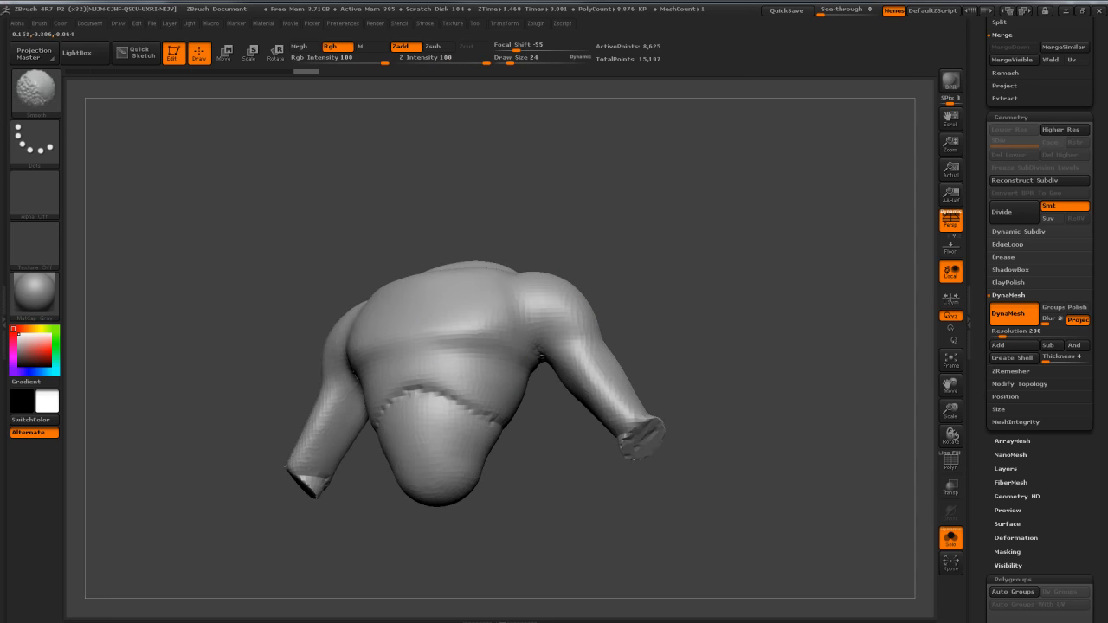
pyautogui.keyDown('shift'); pyautogui.moveTo(530, 381); pyautogui.dragTo(525, 386); pyautogui.keyUp('shift')
pyautogui.moveTo(601, 477); pyautogui.dragTo(478, 411)
pyautogui.keyDown('shift'); pyautogui.moveTo(491, 348); pyautogui.dragTo(549, 267); pyautogui.keyUp('shift')
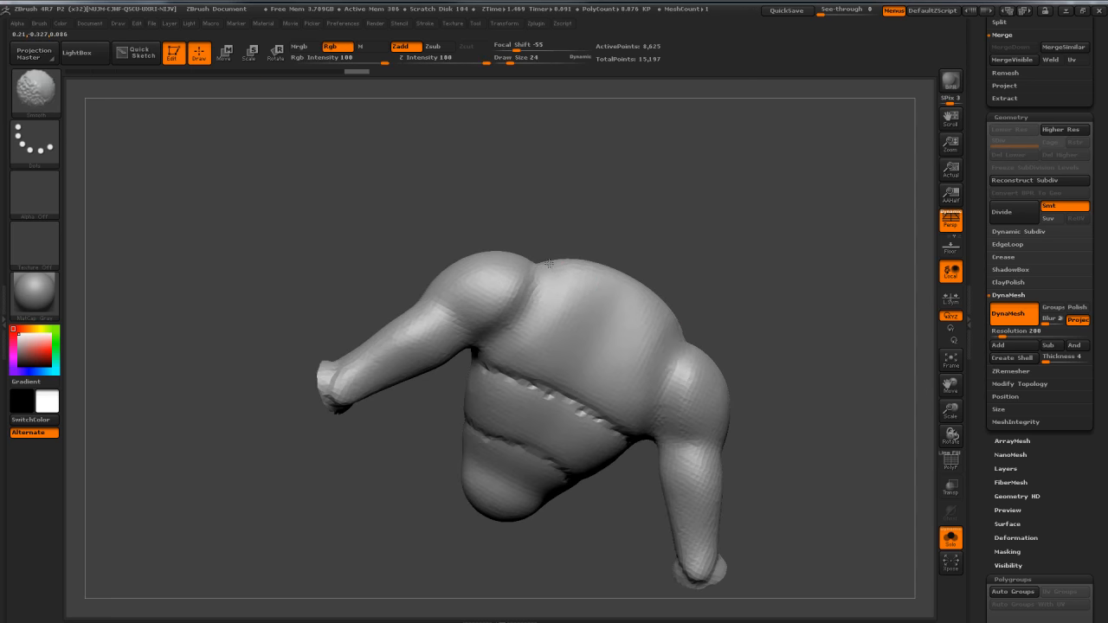
# Step: Smooth the remaining jagged seams across the torso's back, flanks and lower abdomen
pyautogui.keyDown('shift'); pyautogui.moveTo(484, 367); pyautogui.dragTo(611, 428); pyautogui.keyUp('shift')
pyautogui.moveTo(581, 495); pyautogui.dragTo(674, 352)
pyautogui.keyDown('shift'); pyautogui.moveTo(353, 405); pyautogui.dragTo(443, 426); pyautogui.keyUp('shift')
pyautogui.moveTo(504, 449); pyautogui.dragTo(649, 432)
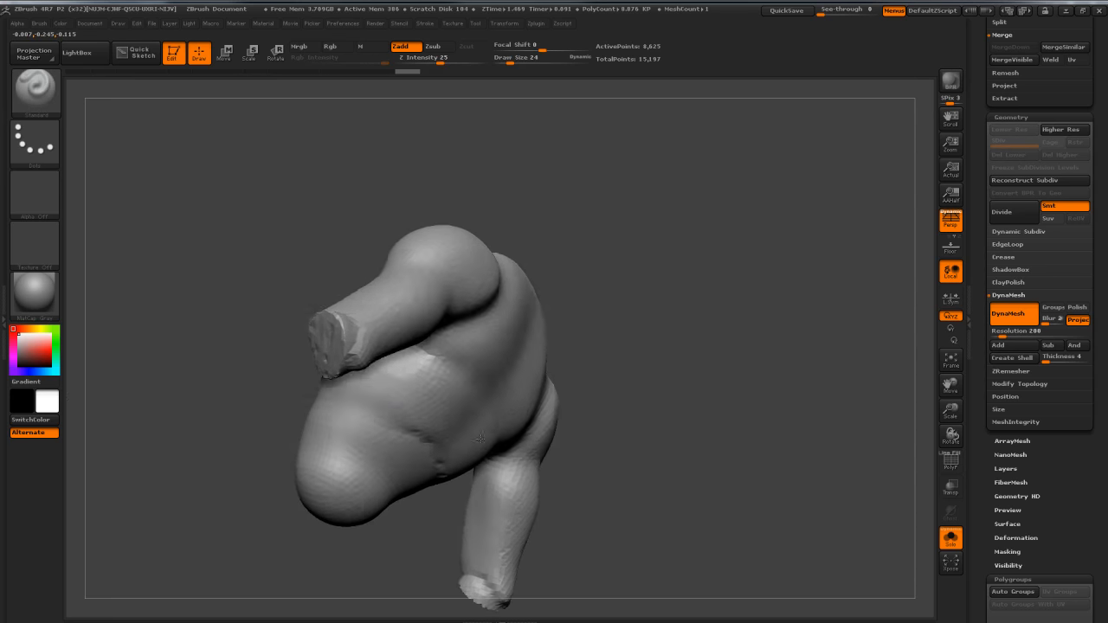
pyautogui.keyDown('shift'); pyautogui.moveTo(383, 425); pyautogui.dragTo(408, 430); pyautogui.keyUp('shift')
pyautogui.moveTo(650, 368)
pyautogui.mouseDown()
pyautogui.moveTo(606, 374)
pyautogui.moveTo(688, 376)
pyautogui.mouseUp()
pyautogui.moveTo(553, 390)
pyautogui.keyDown('shift'); pyautogui.mouseDown()
pyautogui.moveTo(581, 398)
pyautogui.moveTo(759, 363)
pyautogui.moveTo(717, 319)
pyautogui.moveTo(761, 317)
pyautogui.moveTo(804, 344)
pyautogui.mouseUp(); pyautogui.keyUp('shift')
pyautogui.moveTo(922, 429); pyautogui.dragTo(714, 285)
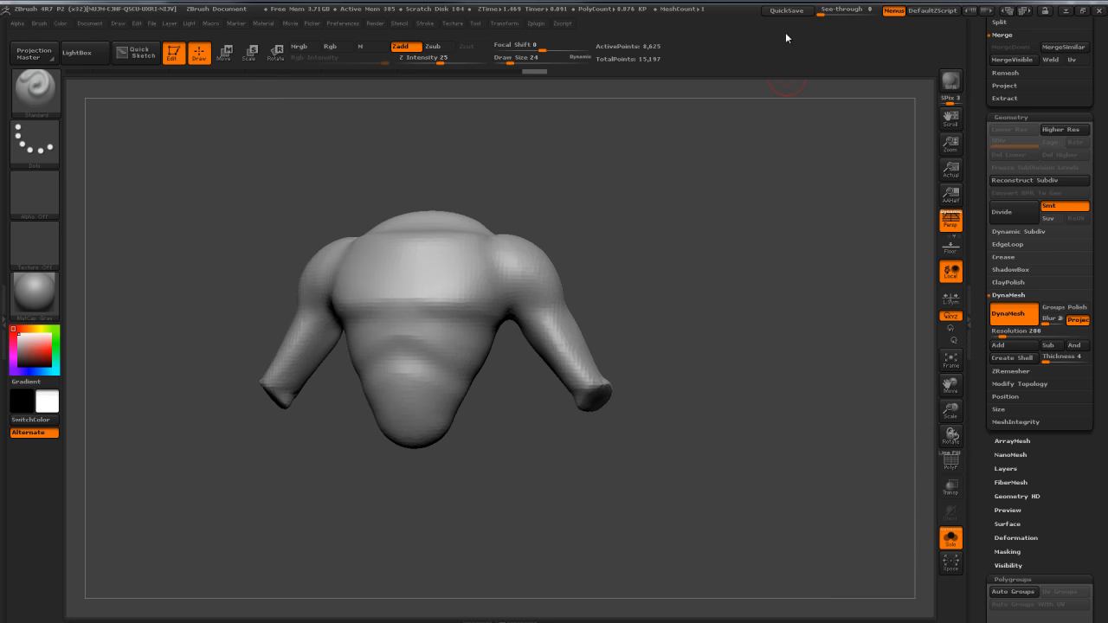
# Step: Set See-through to 37 and turn off solo display to show the whole character
pyautogui.moveTo(822, 10); pyautogui.dragTo(841, 11)
pyautogui.moveTo(853, 245)
pyautogui.mouseDown()
pyautogui.moveTo(811, 235)
pyautogui.moveTo(805, 214)
pyautogui.mouseUp()
pyautogui.click(950, 538)
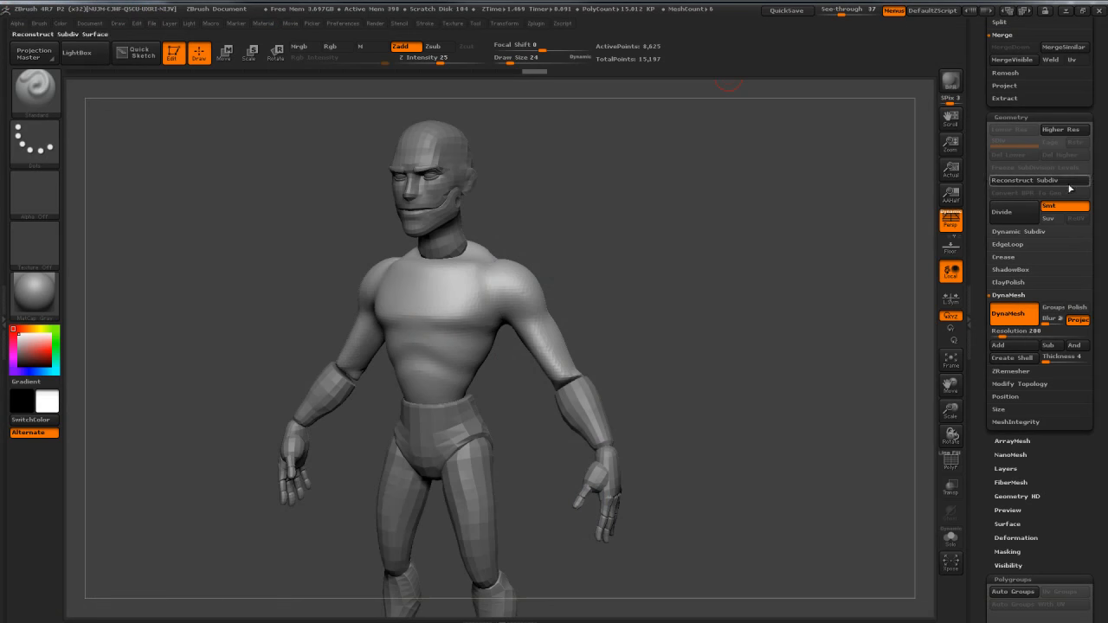
# Step: Switch to the Pilote_Subtools.jpg reference in IrfanView and resize its window into a tall, narrow frame beside the model
pyautogui.press('super')
pyautogui.click(129, 612)
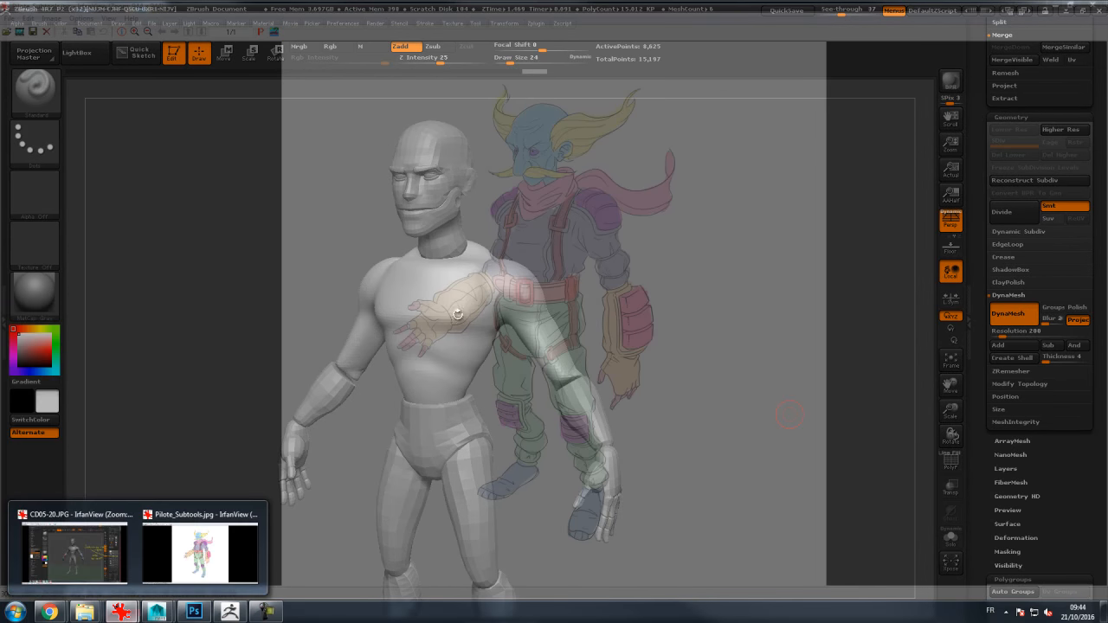
pyautogui.click(212, 536)
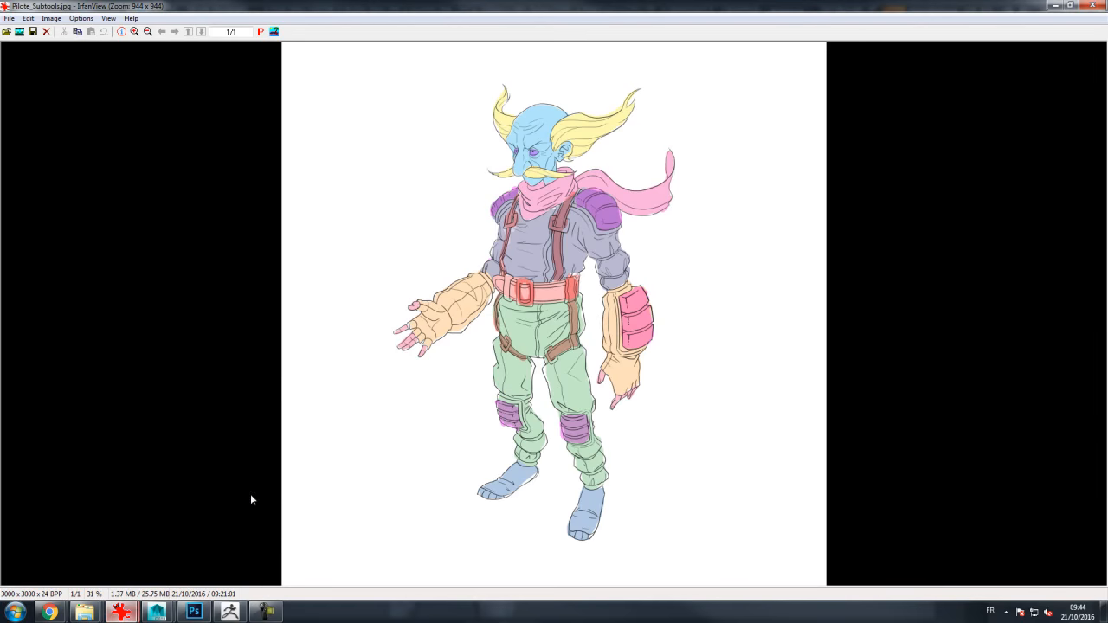
pyautogui.doubleClick(557, 12)
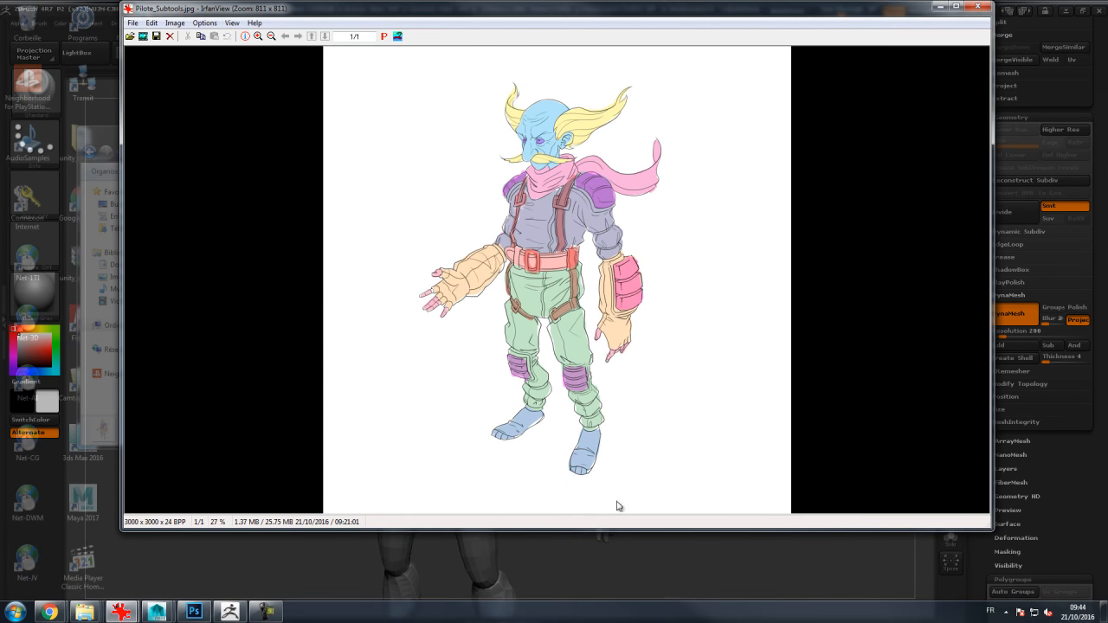
pyautogui.moveTo(597, 527); pyautogui.dragTo(606, 597)
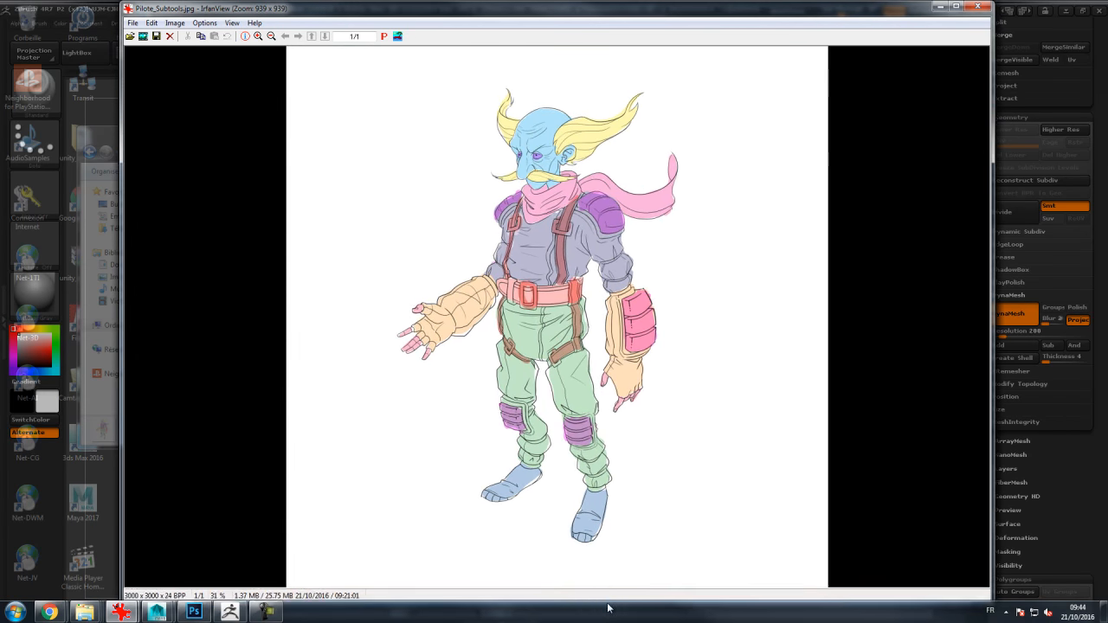
pyautogui.moveTo(122, 236); pyautogui.dragTo(413, 247)
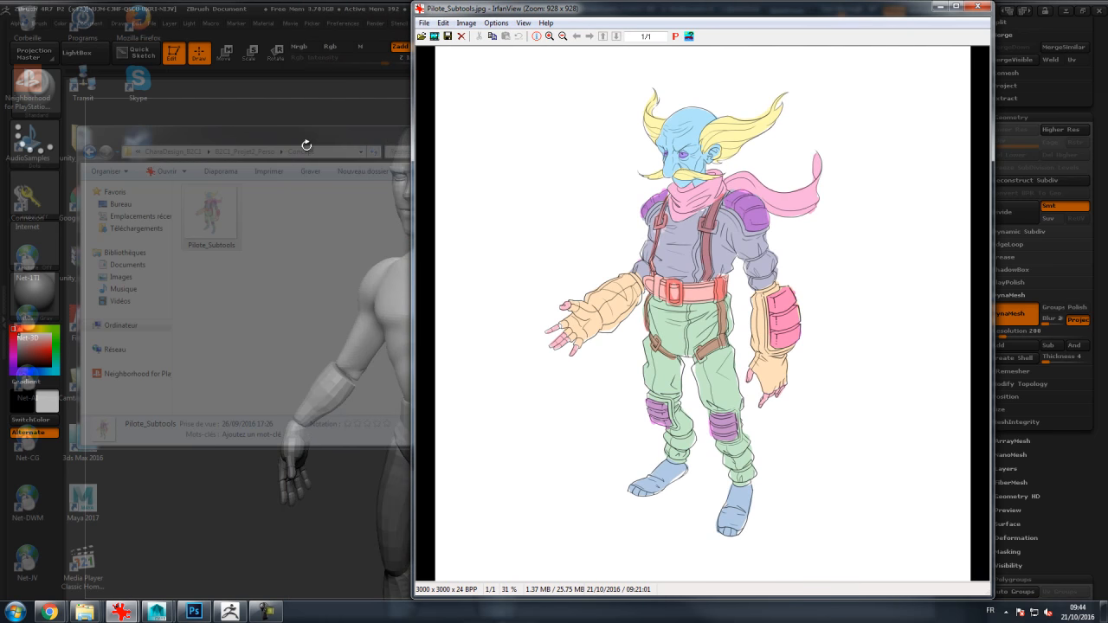
# Step: Move the Ressources and Concept folder windows off this screen and return to ZBrush
pyautogui.moveTo(87, 610)
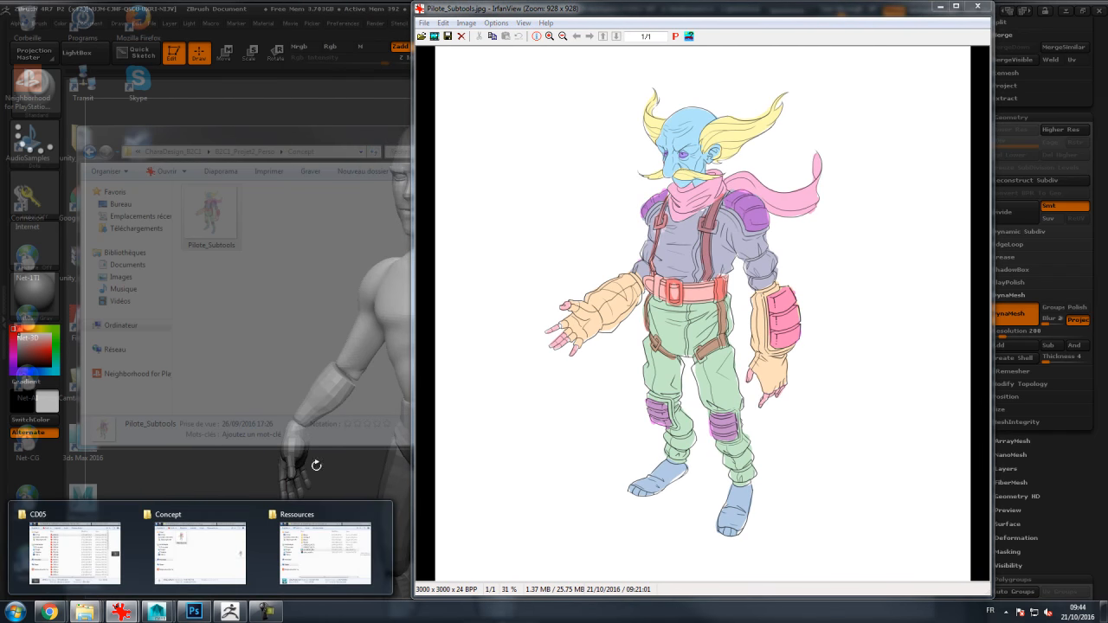
pyautogui.click(310, 519)
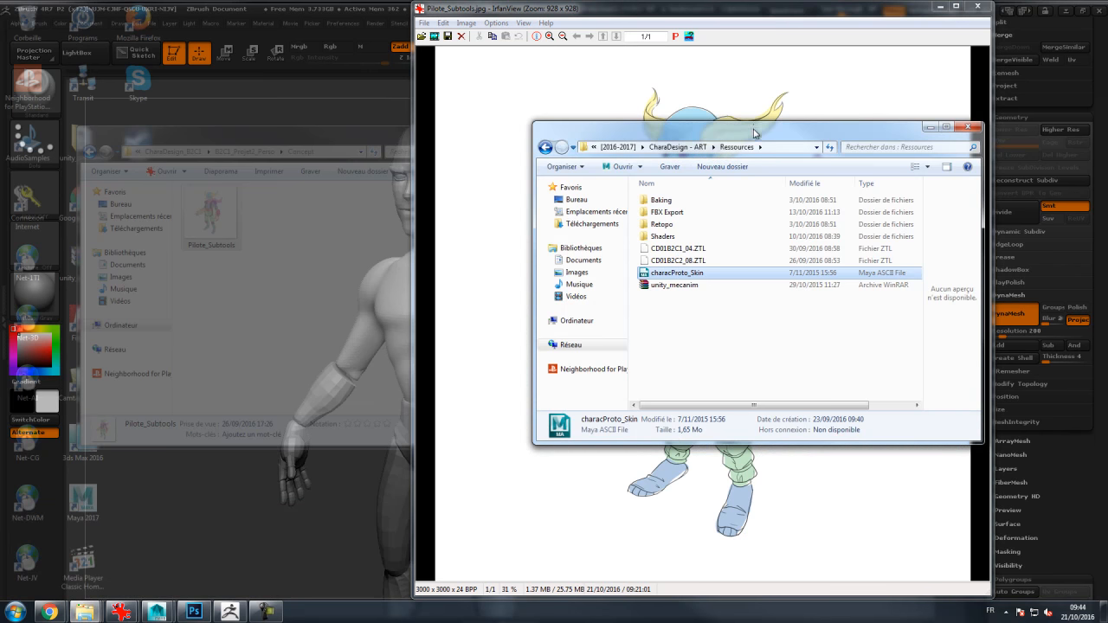
pyautogui.moveTo(755, 133); pyautogui.dragTo(1106, 166)
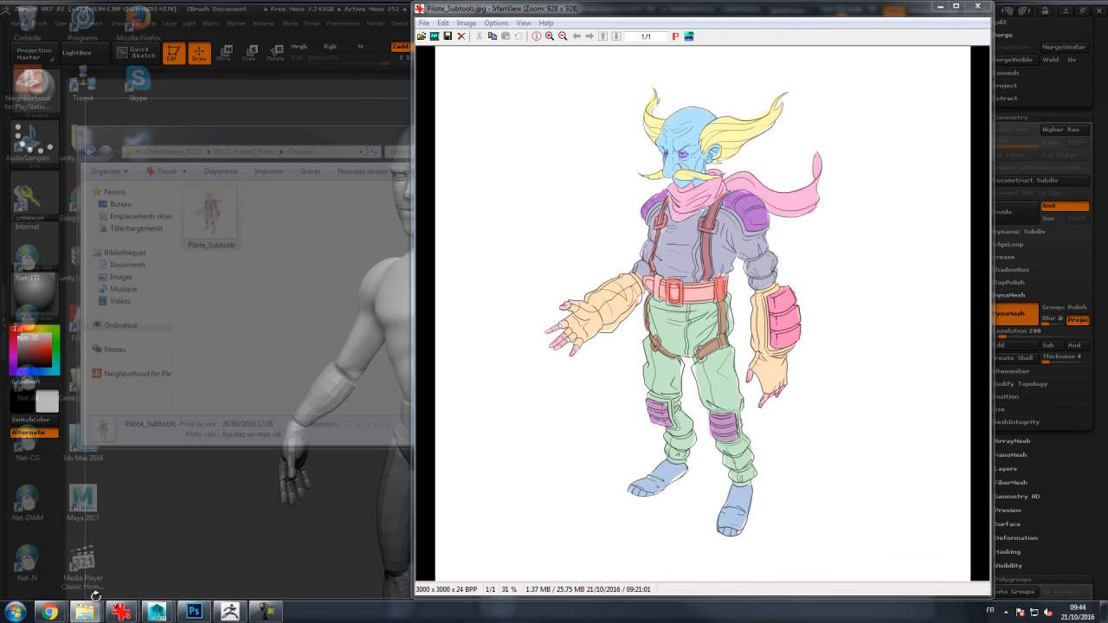
pyautogui.moveTo(85, 611)
pyautogui.click(189, 558)
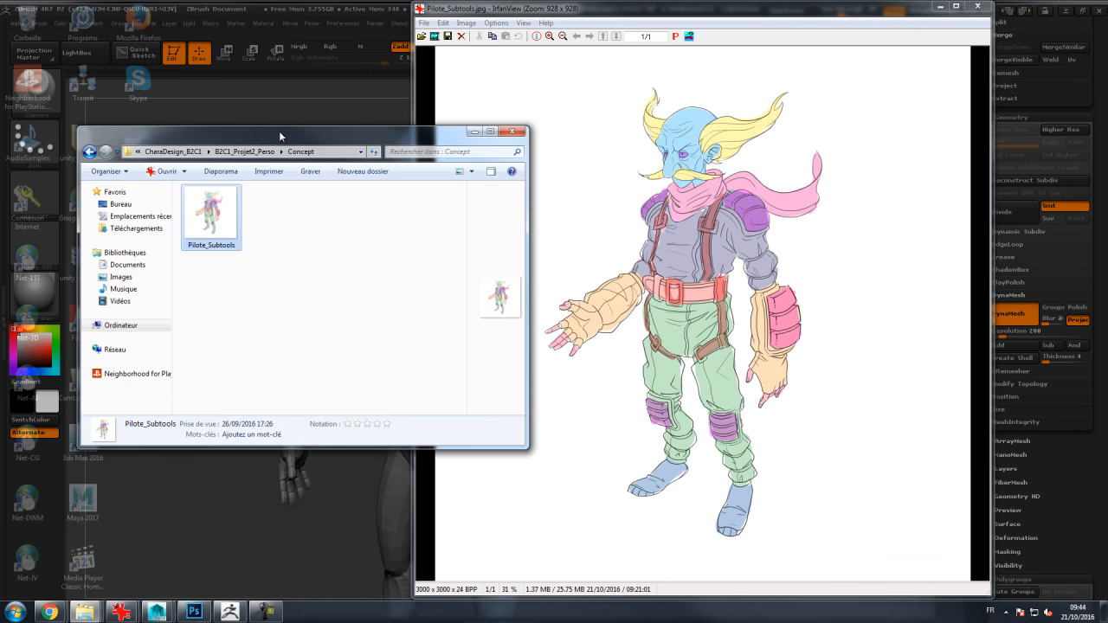
pyautogui.moveTo(279, 130); pyautogui.dragTo(1107, 139)
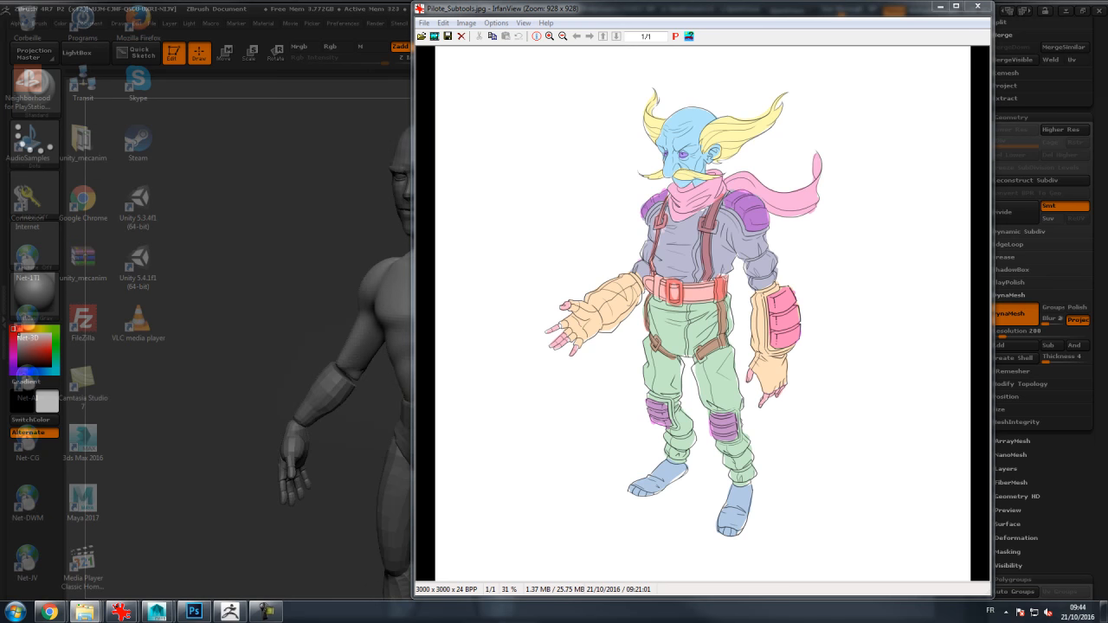
pyautogui.click(351, 168)
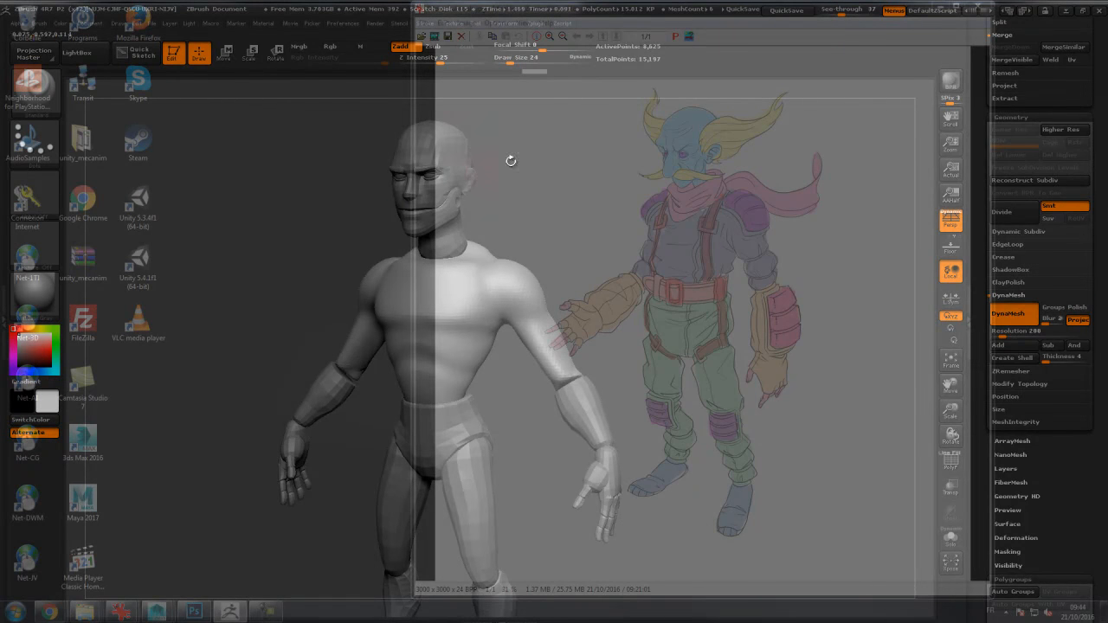
# Step: Place the full figure beside the reference and build up a band of volume around the torso's waist with ClayTubes
pyautogui.moveTo(300, 223); pyautogui.dragTo(281, 200)
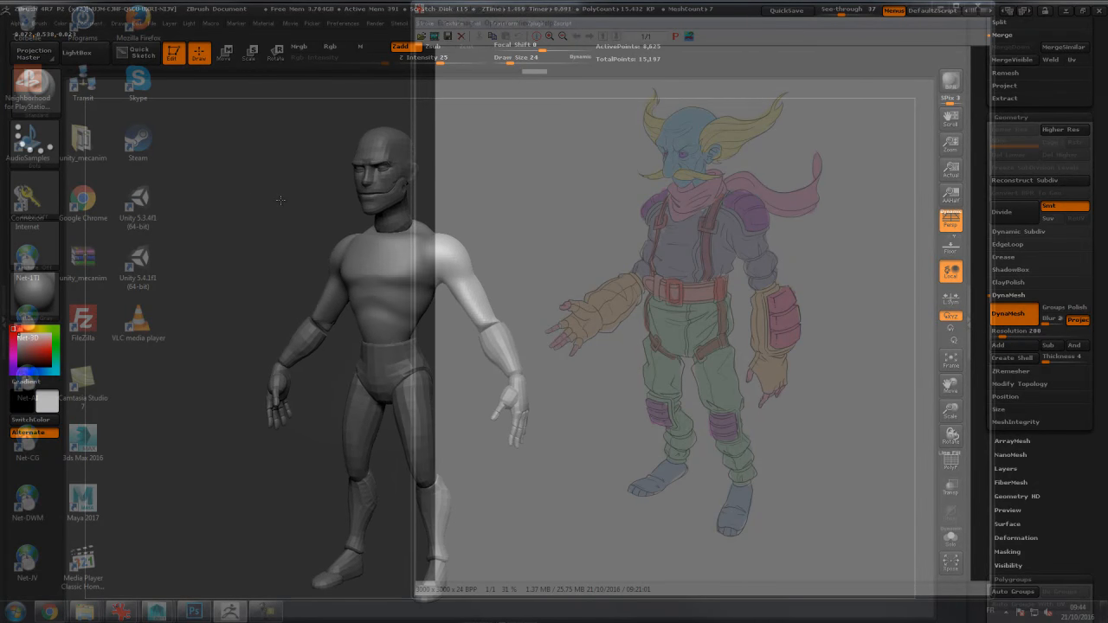
pyautogui.moveTo(337, 217); pyautogui.dragTo(270, 221)
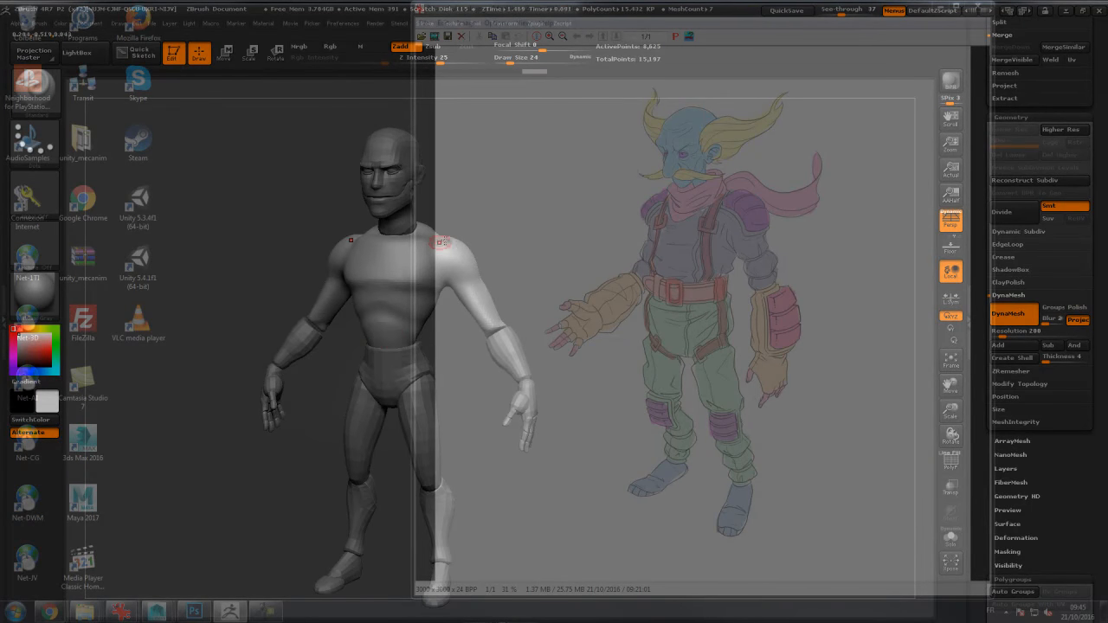
pyautogui.moveTo(260, 244)
pyautogui.mouseDown()
pyautogui.moveTo(281, 232)
pyautogui.moveTo(261, 259)
pyautogui.mouseUp()
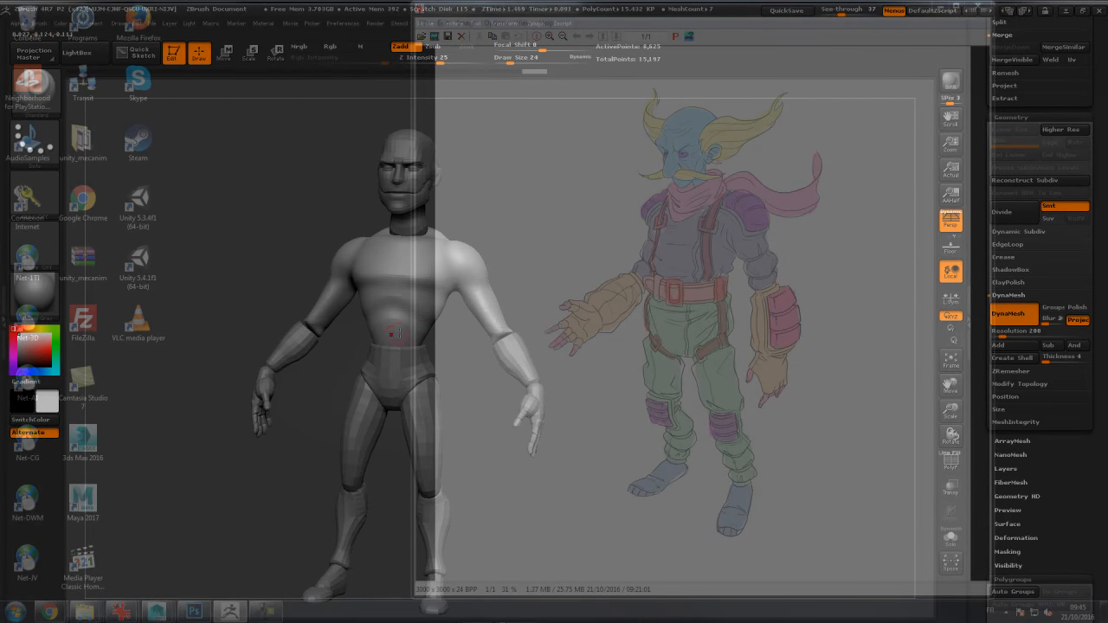
pyautogui.press('b')
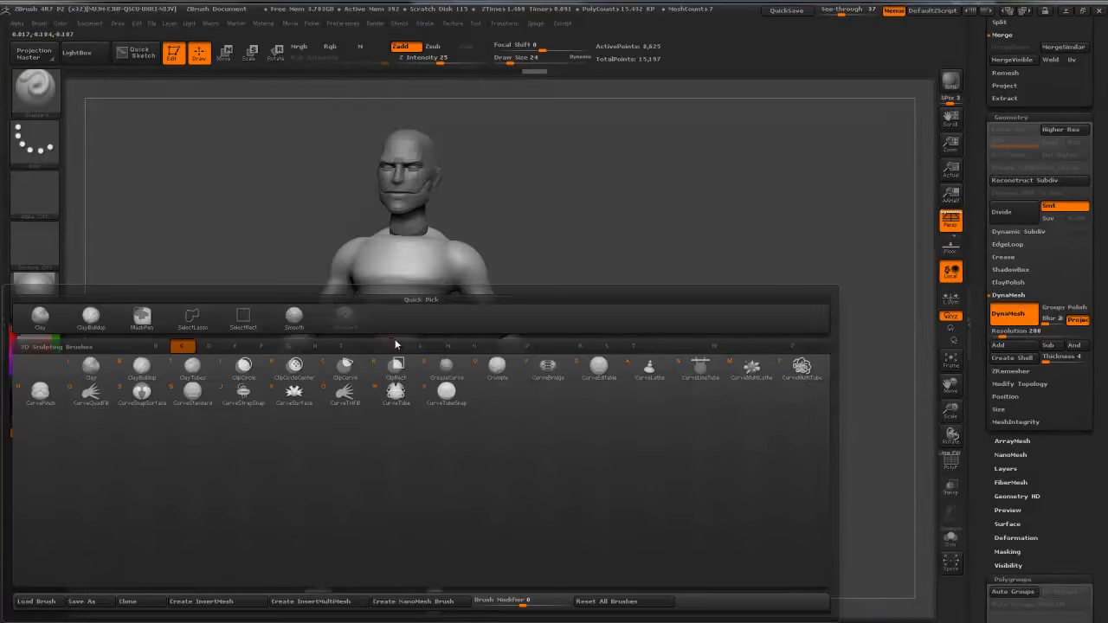
pyautogui.press('c')
pyautogui.press('t')
pyautogui.moveTo(278, 251); pyautogui.dragTo(227, 238)
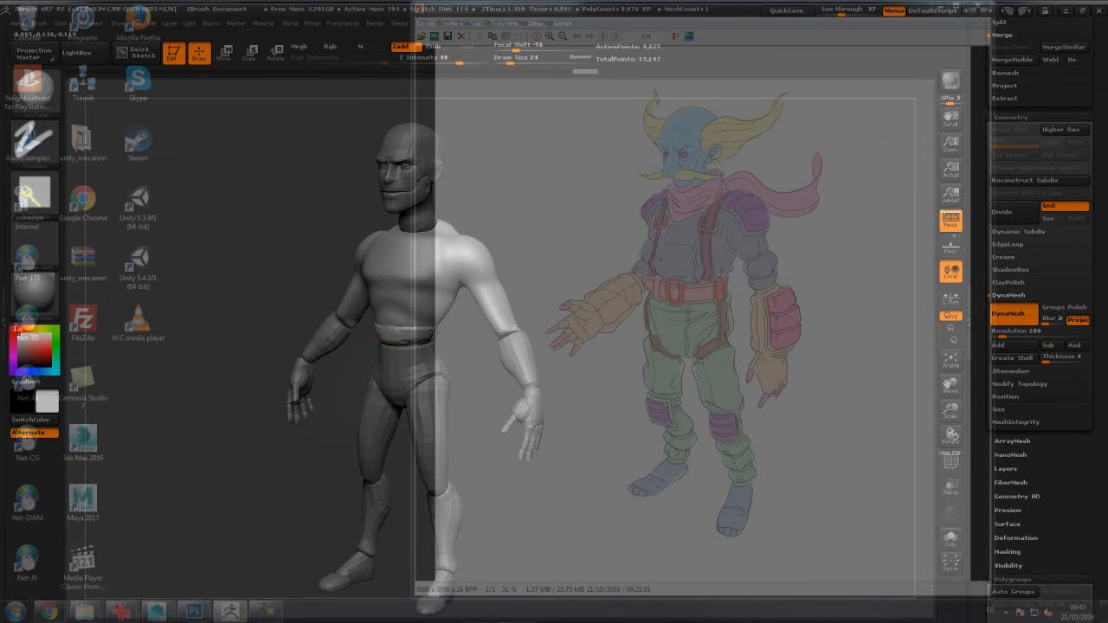
pyautogui.moveTo(432, 333); pyautogui.dragTo(396, 334)
pyautogui.moveTo(474, 295)
pyautogui.mouseDown()
pyautogui.moveTo(391, 328)
pyautogui.moveTo(408, 324)
pyautogui.mouseUp()
# Step: Enlarge the brush and extend the built-up band around the flanks and back of the waist, smoothing it
pyautogui.press('shift')
pyautogui.press('s')
pyautogui.press('s')
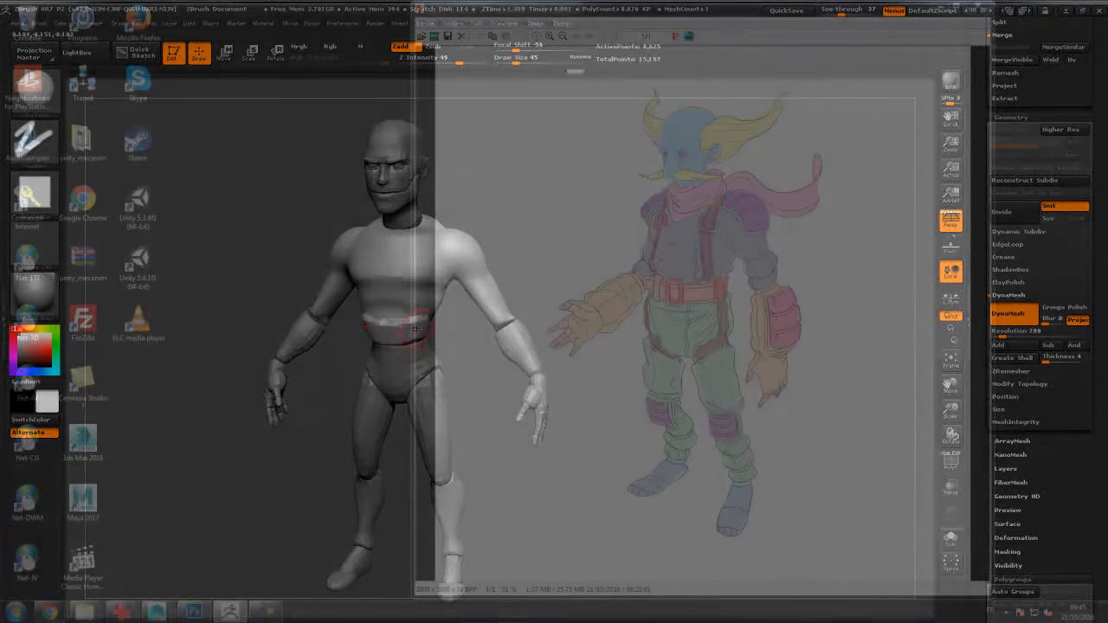
pyautogui.moveTo(419, 308)
pyautogui.keyDown('shift'); pyautogui.mouseDown()
pyautogui.moveTo(406, 308)
pyautogui.moveTo(412, 326)
pyautogui.mouseUp(); pyautogui.keyUp('shift')
pyautogui.moveTo(570, 209); pyautogui.dragTo(489, 227)
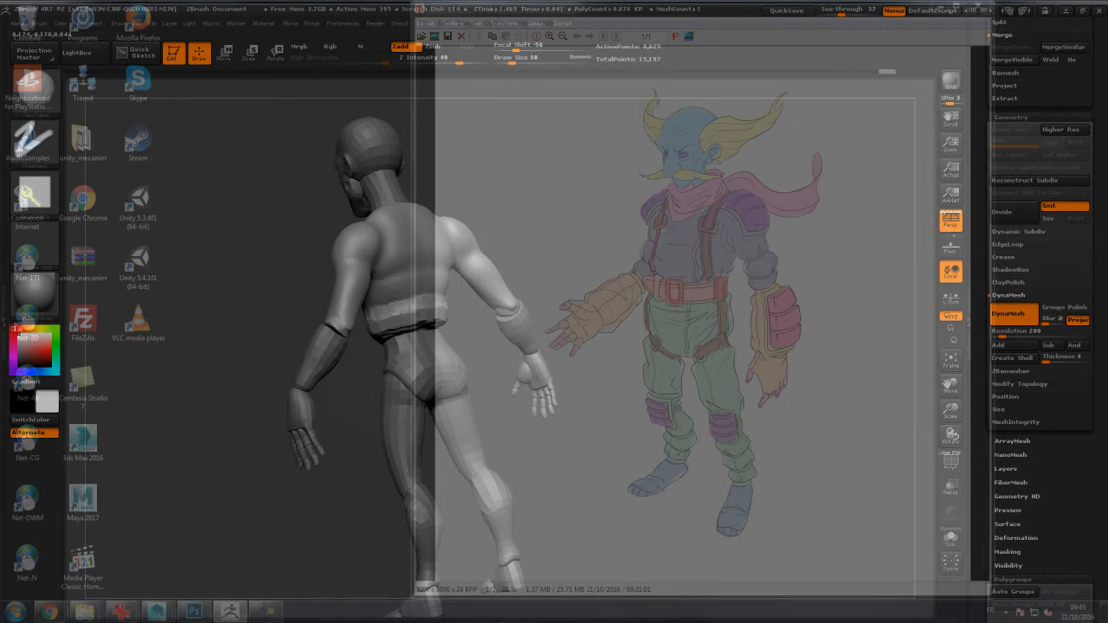
pyautogui.moveTo(374, 307)
pyautogui.mouseDown()
pyautogui.moveTo(408, 291)
pyautogui.moveTo(374, 314)
pyautogui.mouseUp()
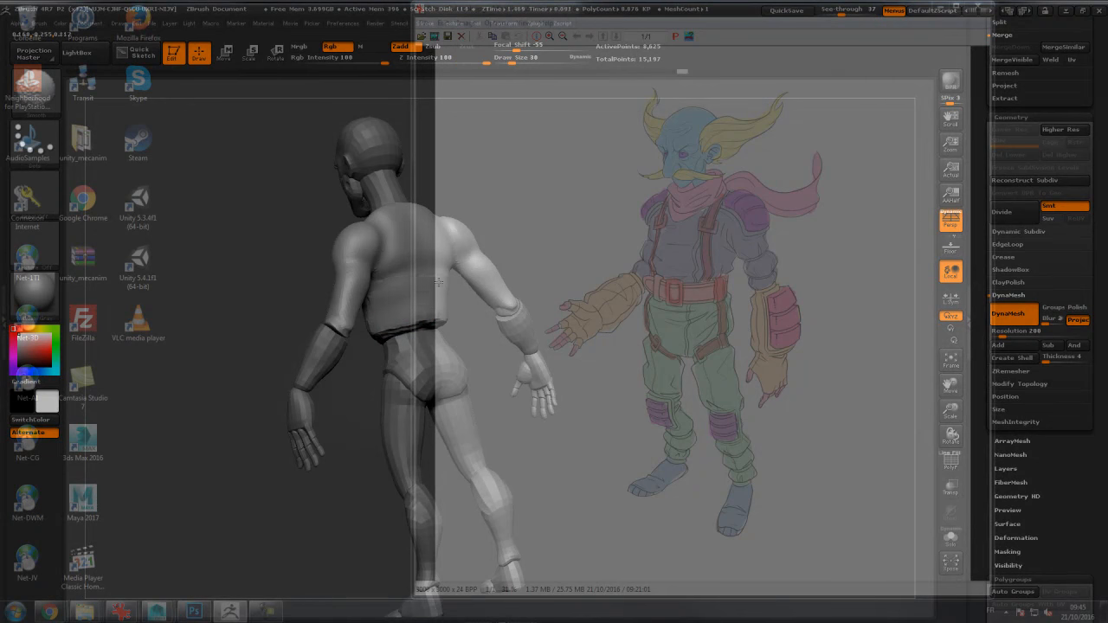
# Step: Smooth the back and blend the added waist volume into the lower torso
pyautogui.keyDown('shift'); pyautogui.moveTo(413, 243); pyautogui.dragTo(388, 243); pyautogui.keyUp('shift')
pyautogui.moveTo(518, 200)
pyautogui.mouseDown()
pyautogui.moveTo(640, 181)
pyautogui.moveTo(530, 216)
pyautogui.mouseUp()
pyautogui.moveTo(437, 263); pyautogui.dragTo(401, 328)
pyautogui.moveTo(345, 342)
pyautogui.mouseDown()
pyautogui.moveTo(322, 343)
pyautogui.moveTo(397, 341)
pyautogui.moveTo(356, 327)
pyautogui.moveTo(378, 329)
pyautogui.mouseUp()
pyautogui.moveTo(585, 248); pyautogui.dragTo(533, 246)
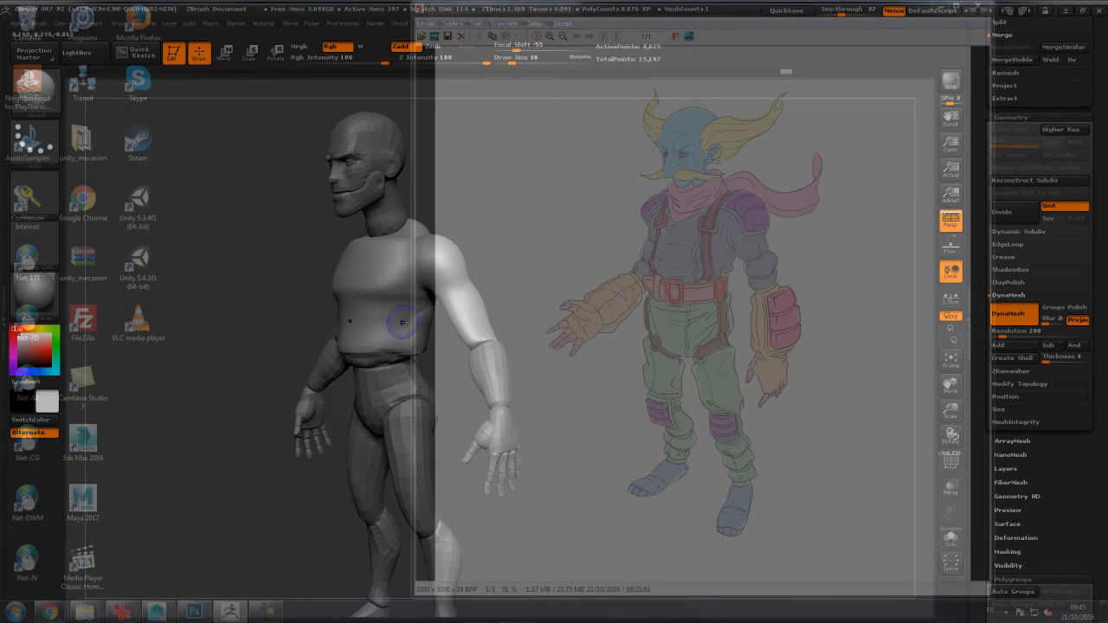
# Step: Add and smooth more volume around the lower torso so it overhangs the pelvis like a loose shirt
pyautogui.keyDown('shift'); pyautogui.moveTo(414, 319); pyautogui.dragTo(417, 323); pyautogui.keyUp('shift')
pyautogui.moveTo(675, 440); pyautogui.dragTo(587, 441)
pyautogui.moveTo(474, 320)
pyautogui.mouseDown()
pyautogui.moveTo(436, 335)
pyautogui.moveTo(461, 348)
pyautogui.moveTo(426, 354)
pyautogui.moveTo(485, 329)
pyautogui.moveTo(466, 318)
pyautogui.moveTo(419, 328)
pyautogui.mouseUp()
pyautogui.moveTo(268, 381); pyautogui.dragTo(363, 380)
pyautogui.moveTo(448, 337)
pyautogui.mouseDown()
pyautogui.moveTo(428, 335)
pyautogui.moveTo(446, 327)
pyautogui.mouseUp()
pyautogui.moveTo(597, 244)
pyautogui.mouseDown()
pyautogui.moveTo(618, 230)
pyautogui.moveTo(600, 232)
pyautogui.moveTo(611, 243)
pyautogui.mouseUp()
pyautogui.moveTo(611, 243); pyautogui.dragTo(627, 243)
pyautogui.moveTo(563, 289); pyautogui.dragTo(534, 283)
pyautogui.moveTo(488, 277); pyautogui.dragTo(440, 303)
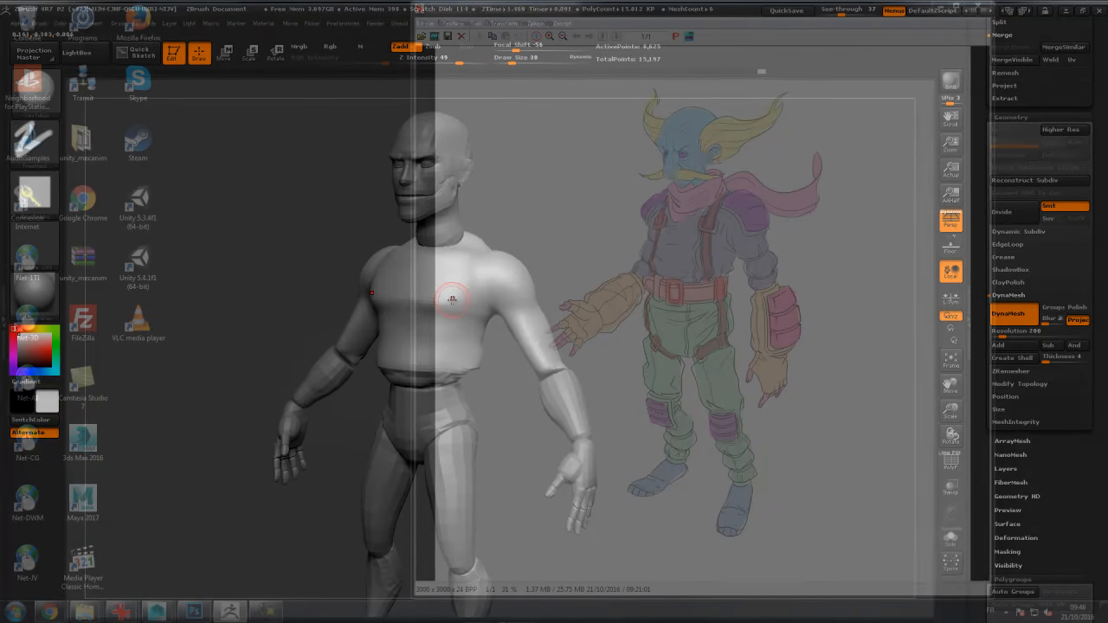
# Step: Switch to an inflating brush at draw size 89 and puff up the sleeves, undoing the stroke across the upper back
pyautogui.press('b')
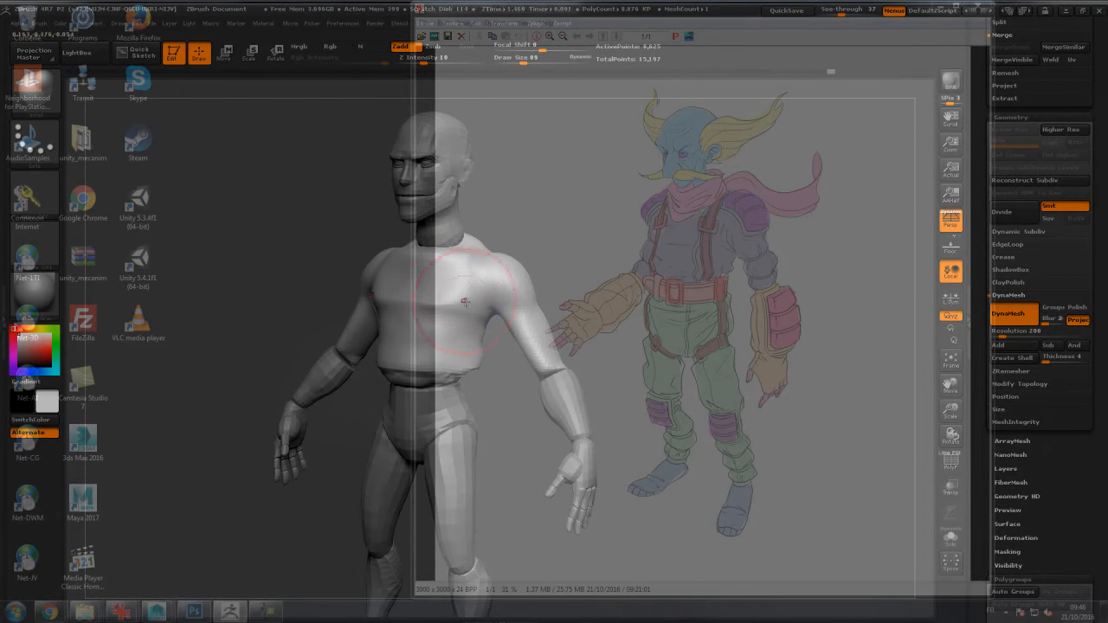
pyautogui.keyDown('shift'); pyautogui.moveTo(512, 265); pyautogui.dragTo(514, 271); pyautogui.keyUp('shift')
pyautogui.moveTo(636, 256); pyautogui.dragTo(517, 268)
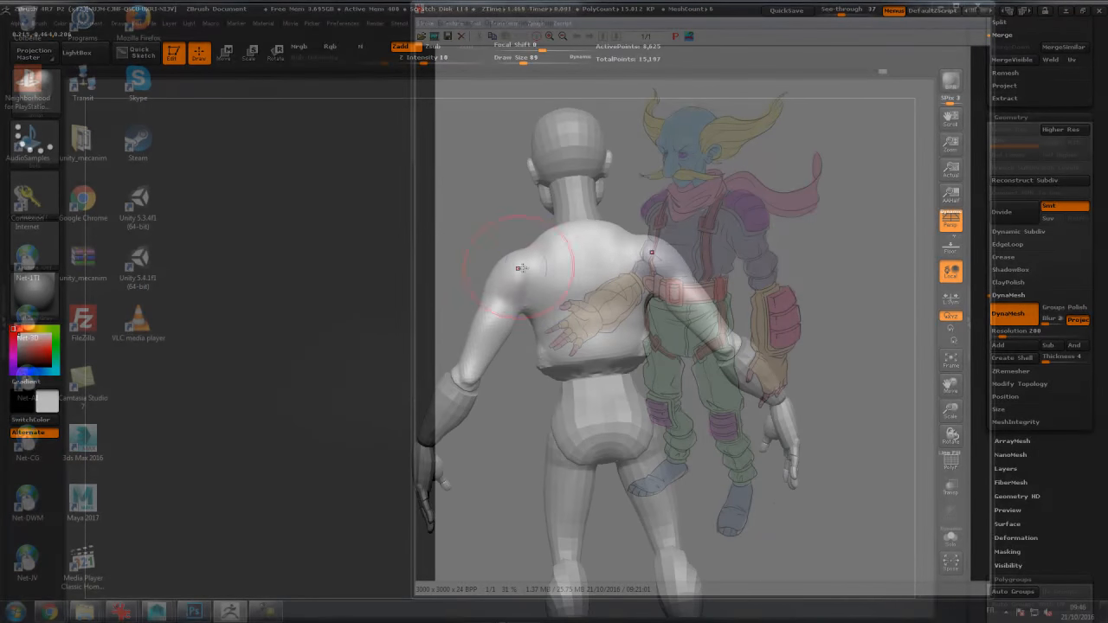
pyautogui.moveTo(576, 231); pyautogui.dragTo(549, 236)
pyautogui.hotkey('ctrl', 'z')
pyautogui.moveTo(658, 232); pyautogui.dragTo(773, 227)
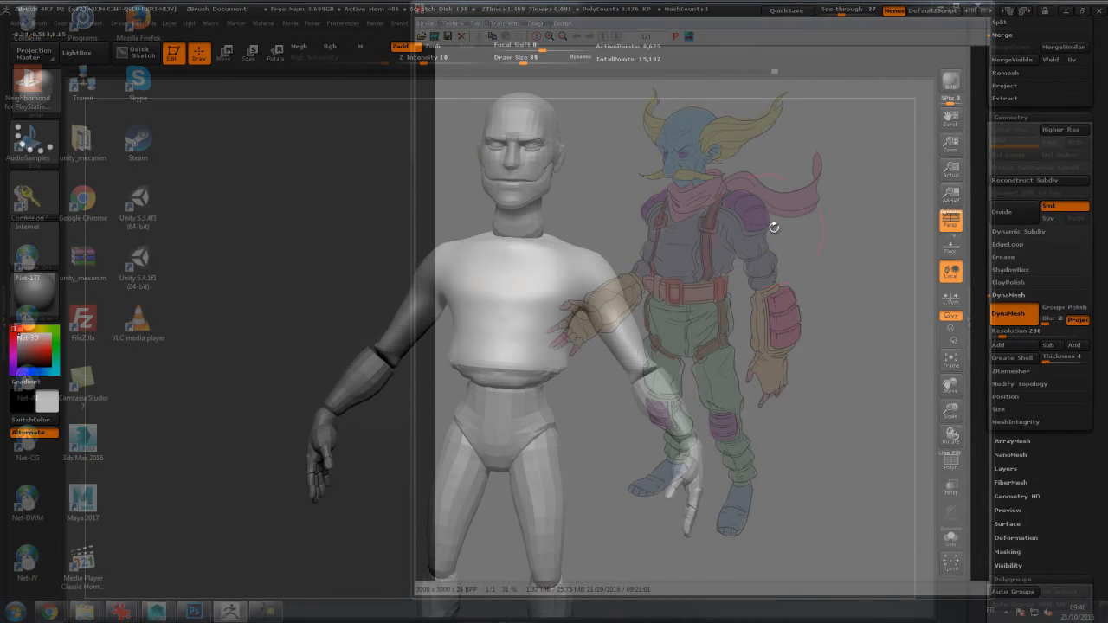
pyautogui.moveTo(615, 323)
pyautogui.mouseDown()
pyautogui.moveTo(635, 320)
pyautogui.moveTo(618, 332)
pyautogui.mouseUp()
# Step: Switch back to ClayTubes at draw size 39 and build up the upper arm of the shirt
pyautogui.press('b')
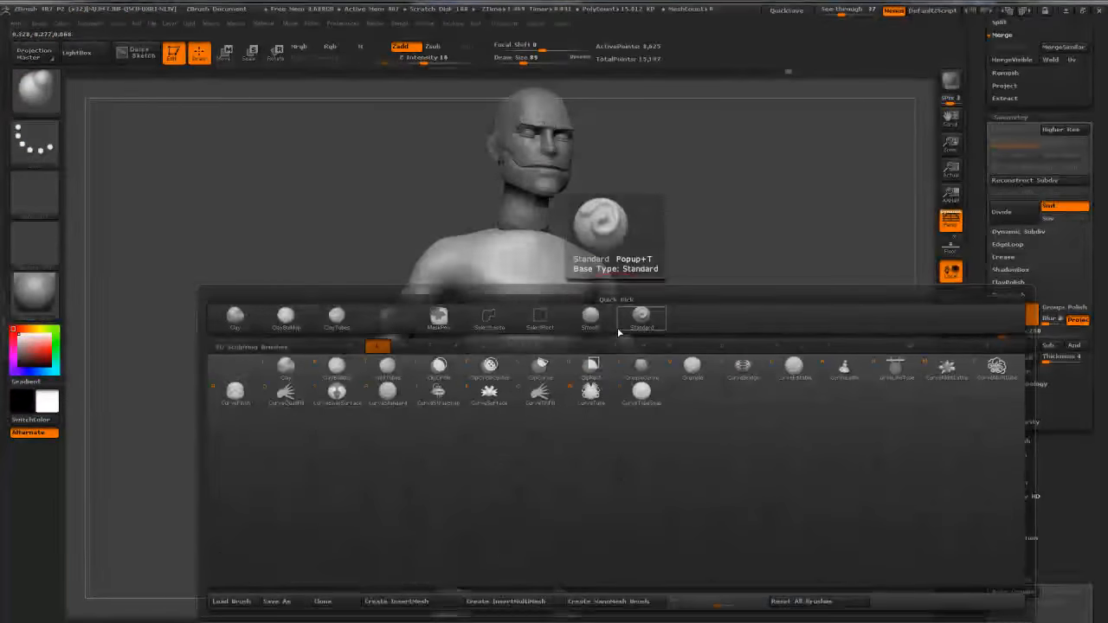
pyautogui.press('c')
pyautogui.press('b')
pyautogui.press('s')
pyautogui.click(618, 327)
pyautogui.moveTo(601, 321); pyautogui.dragTo(622, 364)
pyautogui.moveTo(652, 287); pyautogui.dragTo(611, 251)
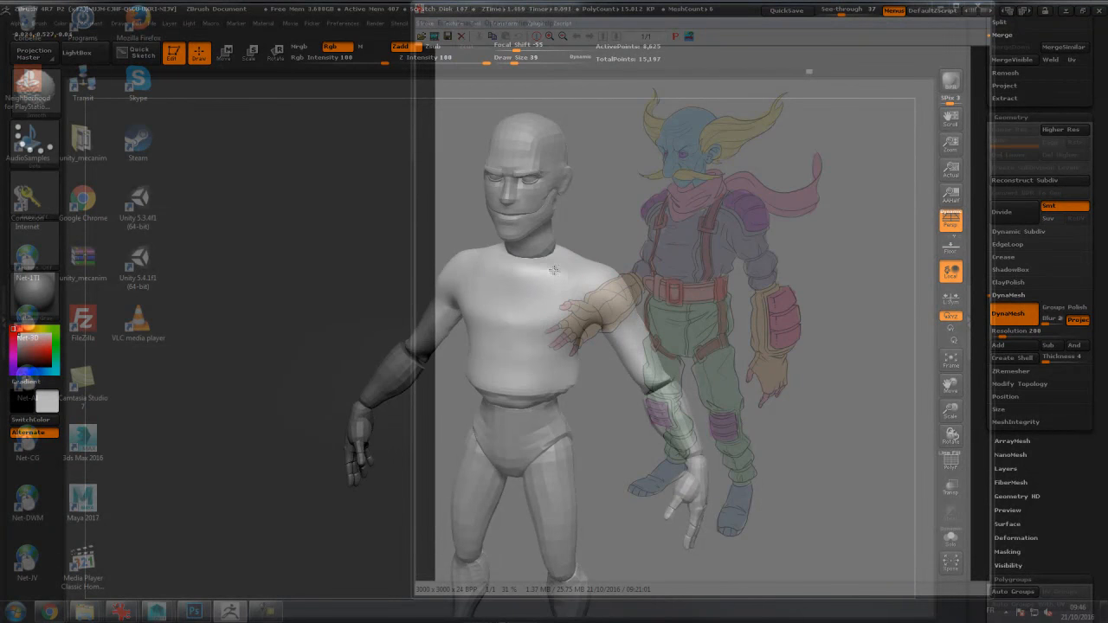
# Step: Smooth the shirt's upper chest, shoulders and upper arms, working around from the front to the back
pyautogui.moveTo(629, 242); pyautogui.dragTo(588, 254)
pyautogui.keyDown('shift'); pyautogui.moveTo(540, 282); pyautogui.dragTo(655, 234); pyautogui.keyUp('shift')
pyautogui.moveTo(630, 278); pyautogui.dragTo(592, 285)
pyautogui.moveTo(582, 311)
pyautogui.mouseDown()
pyautogui.moveTo(558, 354)
pyautogui.moveTo(505, 365)
pyautogui.mouseUp()
pyautogui.moveTo(739, 277)
pyautogui.mouseDown()
pyautogui.moveTo(770, 282)
pyautogui.moveTo(567, 298)
pyautogui.mouseUp()
pyautogui.moveTo(509, 337)
pyautogui.keyDown('shift'); pyautogui.mouseDown()
pyautogui.moveTo(505, 352)
pyautogui.moveTo(509, 291)
pyautogui.moveTo(565, 266)
pyautogui.mouseUp(); pyautogui.keyUp('shift')
pyautogui.keyDown('shift'); pyautogui.moveTo(500, 293); pyautogui.dragTo(521, 277); pyautogui.keyUp('shift')
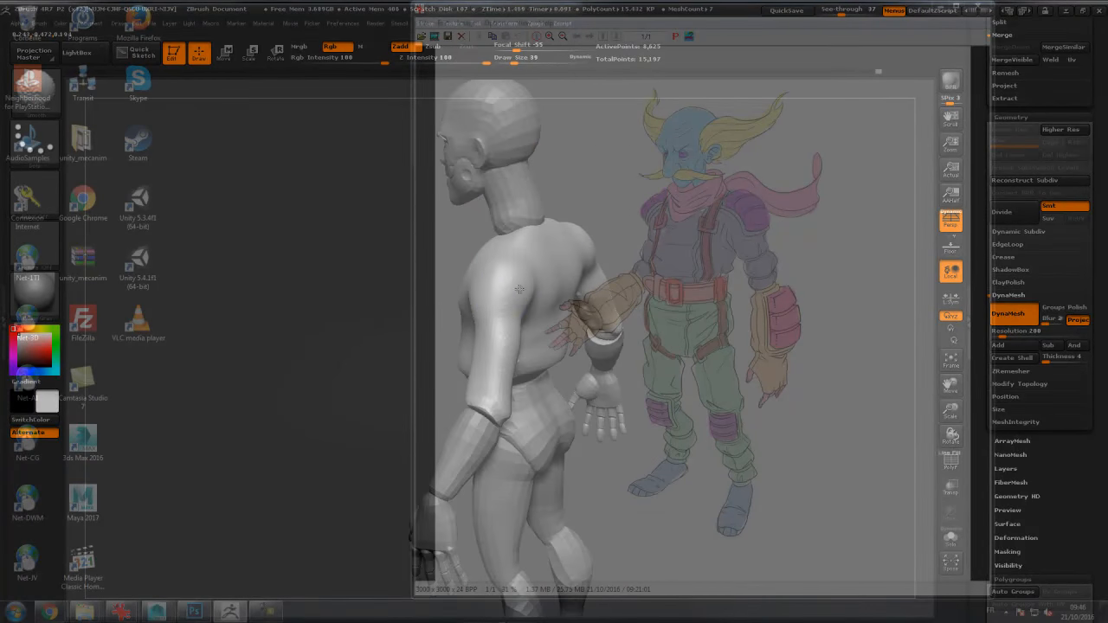
pyautogui.moveTo(656, 248)
pyautogui.mouseDown()
pyautogui.moveTo(559, 303)
pyautogui.moveTo(586, 264)
pyautogui.mouseUp()
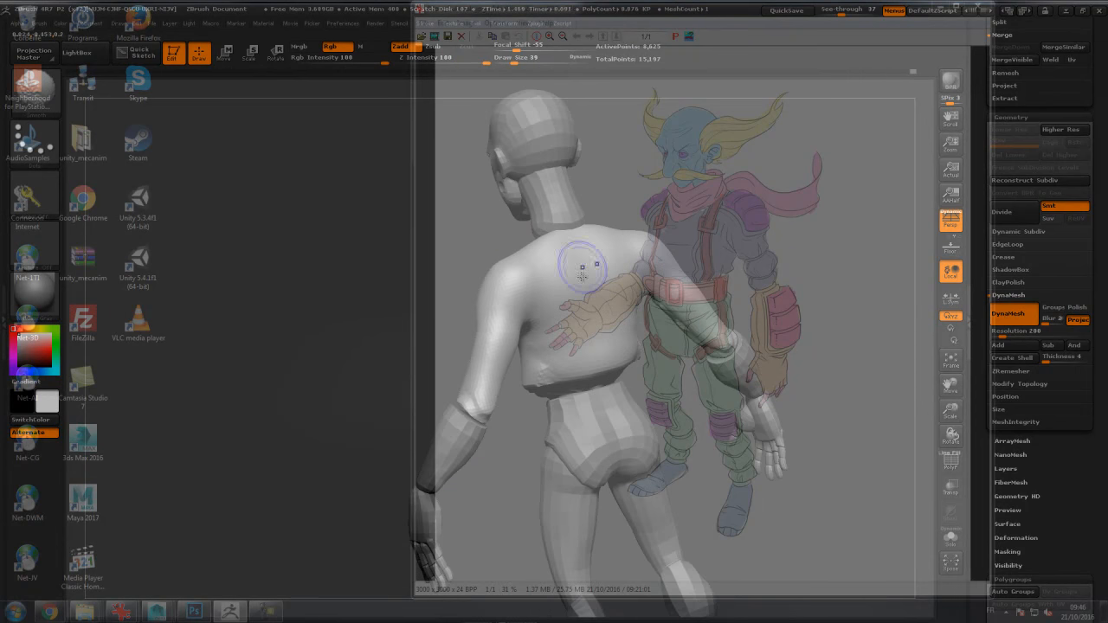
# Step: Smooth the back and refine the shirt's lower edge around the flanks
pyautogui.moveTo(662, 270); pyautogui.dragTo(713, 276)
pyautogui.keyDown('shift'); pyautogui.moveTo(564, 357); pyautogui.dragTo(573, 360); pyautogui.keyUp('shift')
pyautogui.moveTo(739, 239)
pyautogui.mouseDown()
pyautogui.moveTo(742, 271)
pyautogui.moveTo(821, 247)
pyautogui.mouseUp()
pyautogui.moveTo(613, 384); pyautogui.dragTo(732, 239)
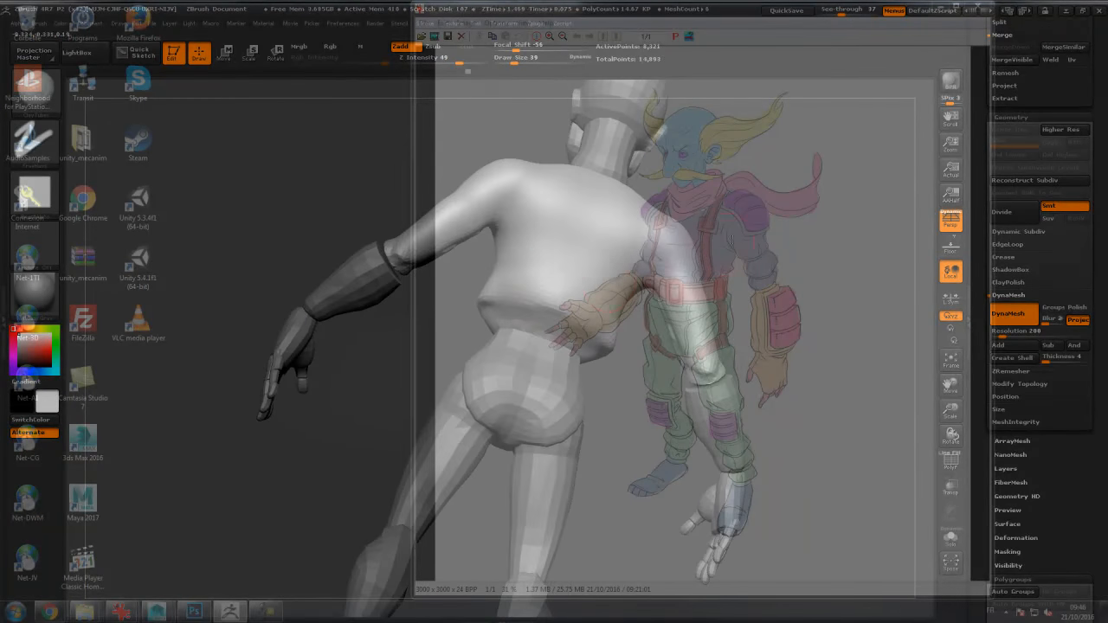
pyautogui.moveTo(661, 254); pyautogui.dragTo(718, 242)
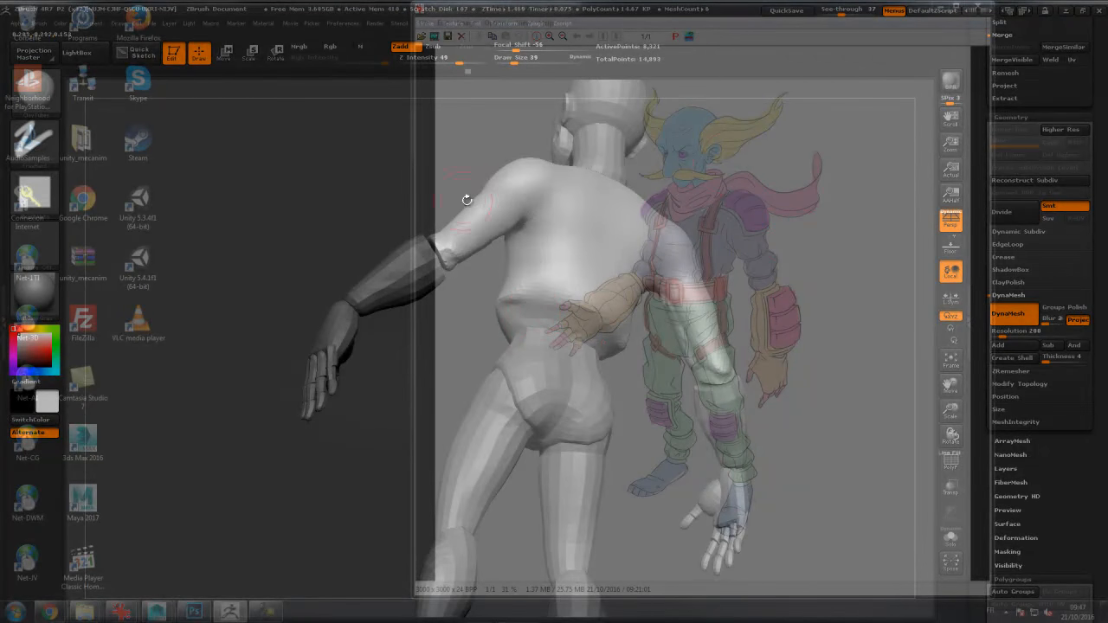
pyautogui.keyDown('alt'); pyautogui.moveTo(703, 178); pyautogui.dragTo(493, 197); pyautogui.keyUp('alt')
# Step: Hide the reference by setting See-through to 0 and inspect the shirt's overhang from the front and back
pyautogui.click(848, 13)
pyautogui.moveTo(853, 12); pyautogui.dragTo(820, 12)
pyautogui.moveTo(636, 215)
pyautogui.mouseDown()
pyautogui.moveTo(833, 227)
pyautogui.moveTo(562, 303)
pyautogui.moveTo(367, 291)
pyautogui.mouseUp()
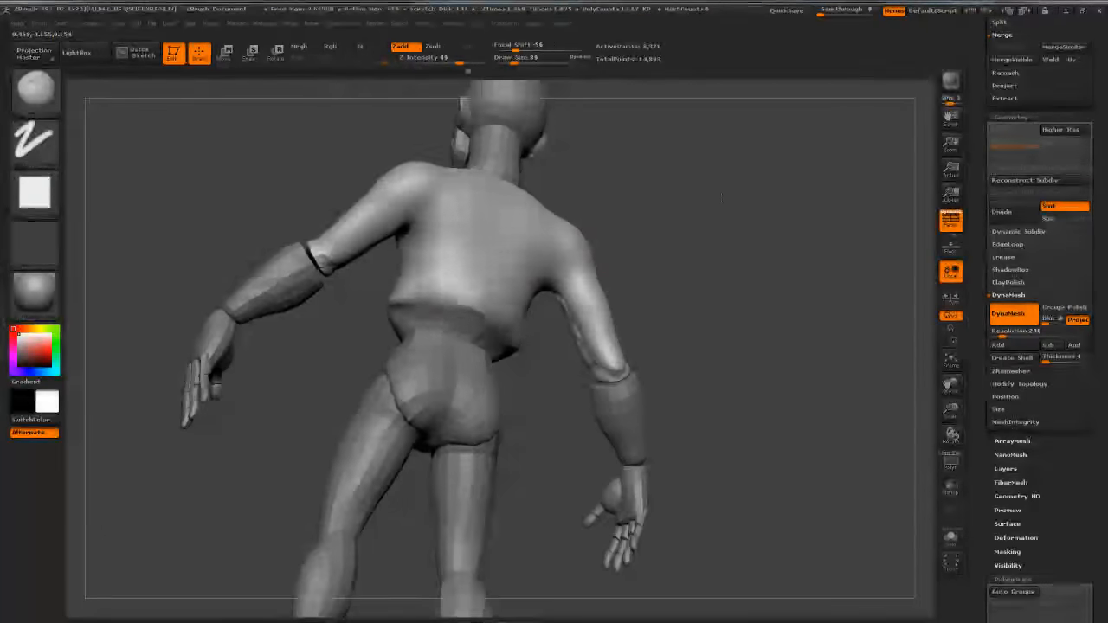
pyautogui.moveTo(738, 213); pyautogui.dragTo(837, 237)
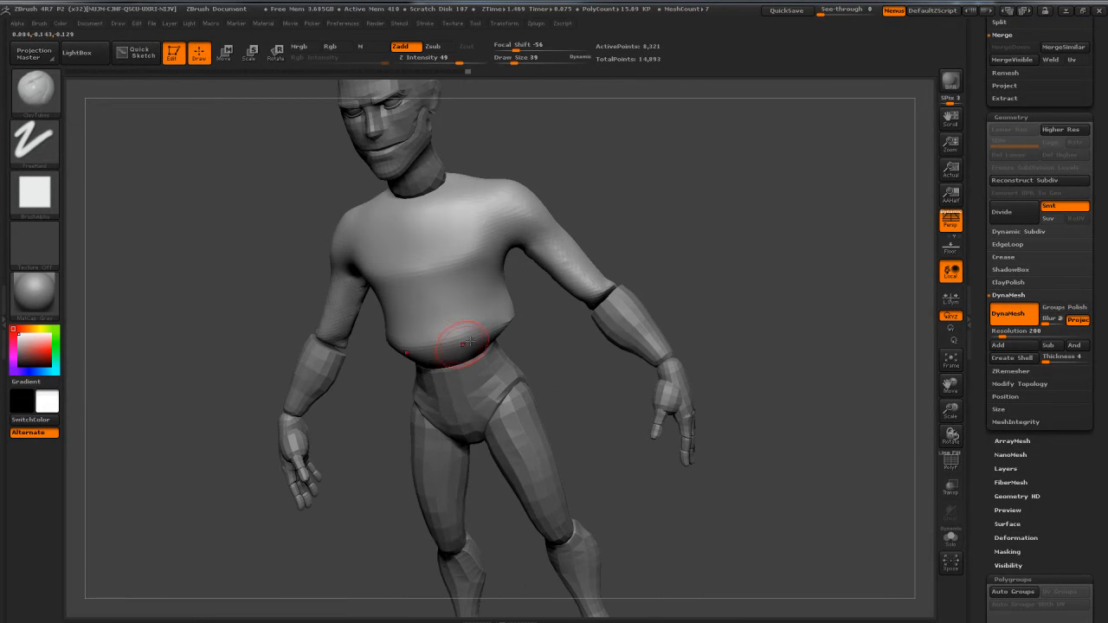
pyautogui.moveTo(645, 252); pyautogui.dragTo(615, 236)
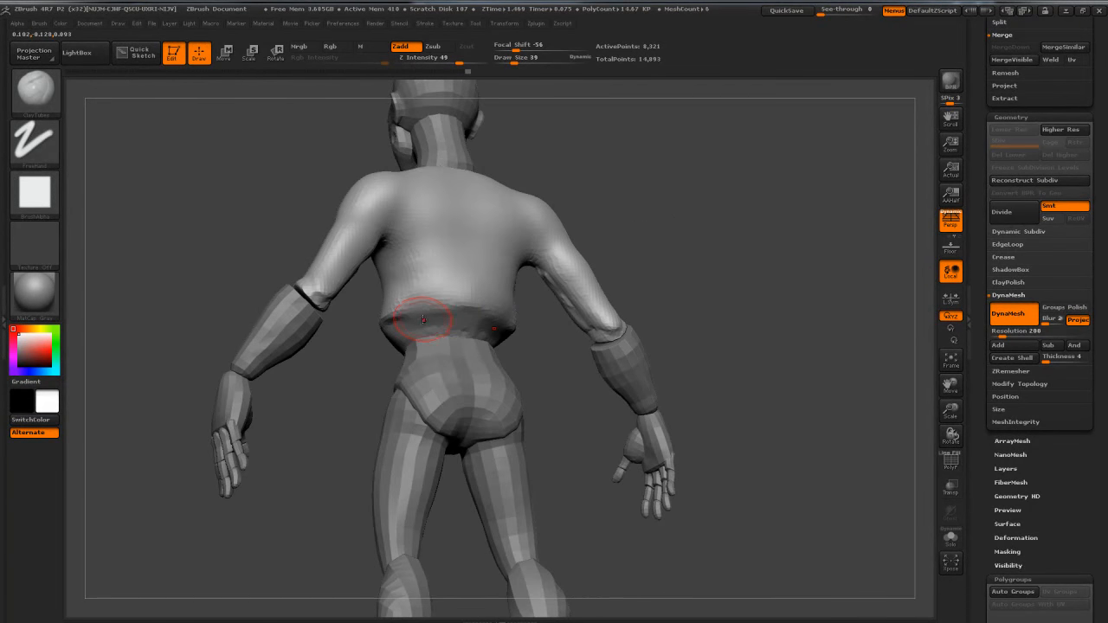
# Step: Reduce the brush to draw size 17, then build up and smooth the shirt's hem across the lower back
pyautogui.press('s')
pyautogui.moveTo(438, 320); pyautogui.dragTo(406, 325)
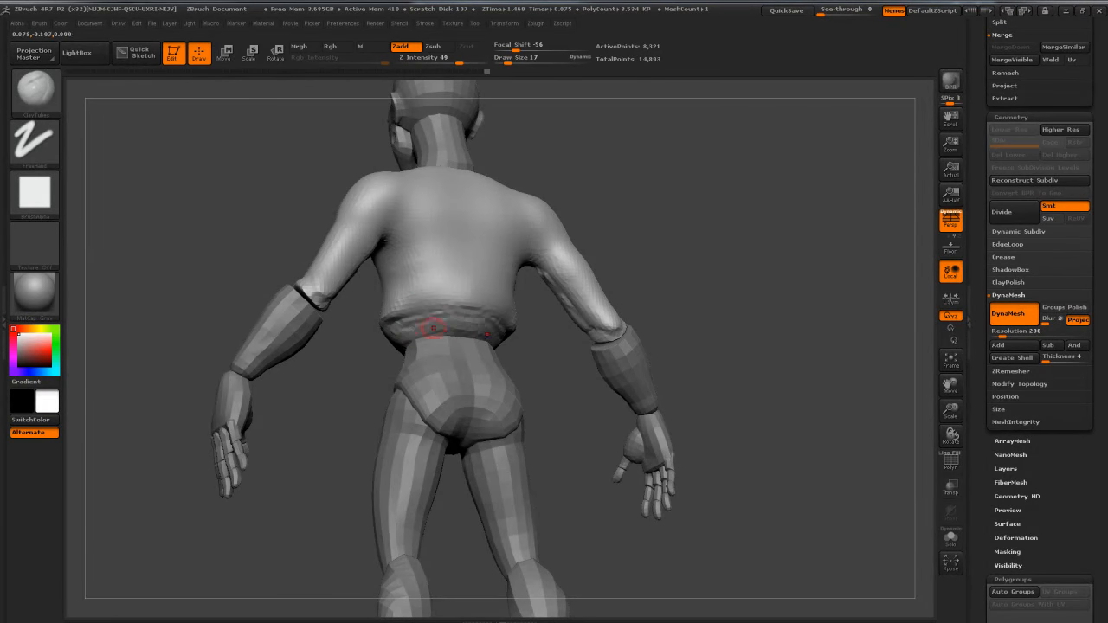
pyautogui.press('shift')
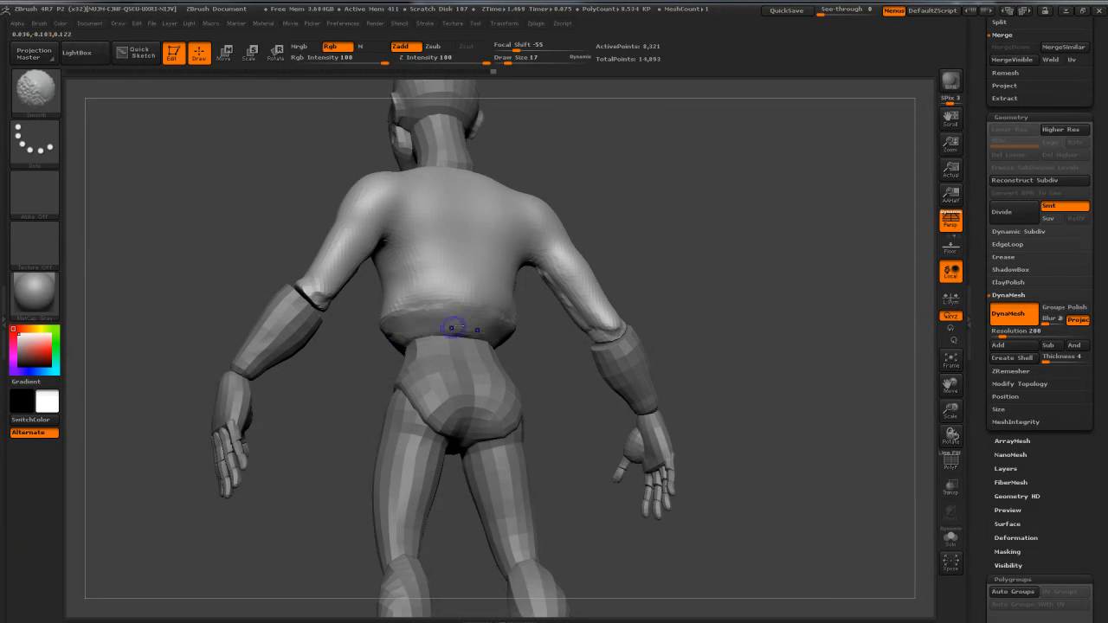
pyautogui.moveTo(695, 202)
pyautogui.mouseDown()
pyautogui.moveTo(666, 184)
pyautogui.moveTo(695, 216)
pyautogui.moveTo(643, 230)
pyautogui.moveTo(707, 230)
pyautogui.moveTo(673, 220)
pyautogui.moveTo(697, 223)
pyautogui.moveTo(679, 226)
pyautogui.moveTo(700, 239)
pyautogui.mouseUp()
pyautogui.press('shift')
pyautogui.press('shift')
pyautogui.moveTo(592, 269); pyautogui.dragTo(570, 273)
# Step: Smooth the shirt's flank and hem, then the sleeve end near the elbow
pyautogui.keyDown('shift'); pyautogui.moveTo(550, 313); pyautogui.dragTo(564, 334); pyautogui.keyUp('shift')
pyautogui.moveTo(630, 275); pyautogui.dragTo(573, 282)
pyautogui.moveTo(592, 333)
pyautogui.mouseDown()
pyautogui.moveTo(532, 303)
pyautogui.moveTo(574, 339)
pyautogui.mouseUp()
pyautogui.moveTo(496, 326); pyautogui.dragTo(600, 314)
pyautogui.press('shift')
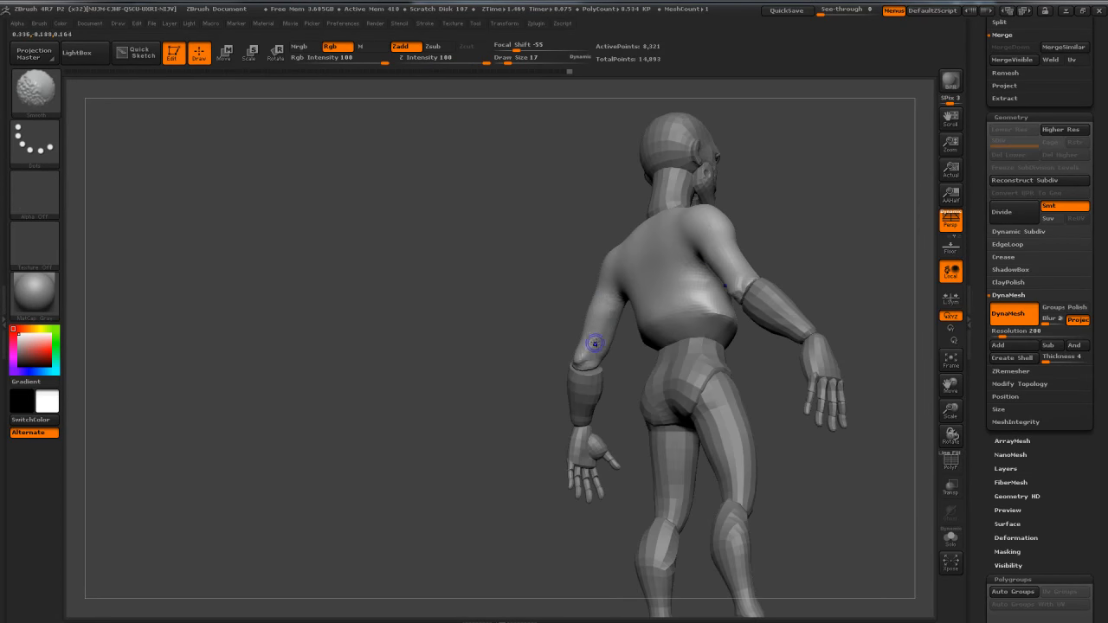
pyautogui.moveTo(532, 300)
pyautogui.mouseDown()
pyautogui.moveTo(617, 282)
pyautogui.moveTo(689, 233)
pyautogui.mouseUp()
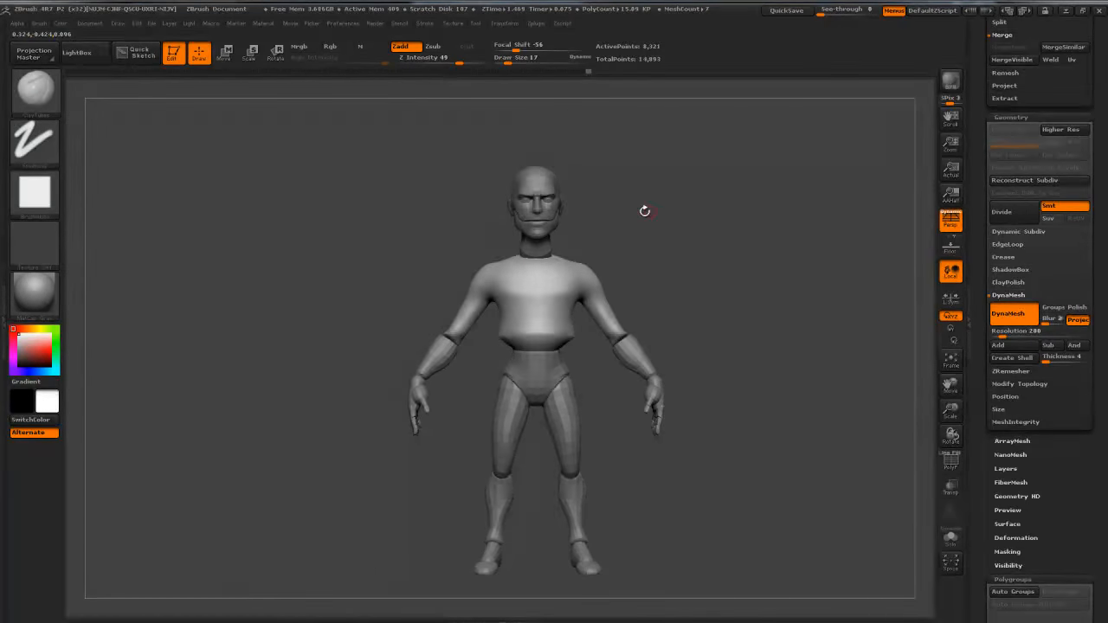
# Step: Select the Pants subtool, subdivide it to level 3, and DynaMesh it at resolution 200
pyautogui.moveTo(684, 247); pyautogui.dragTo(615, 271)
pyautogui.moveTo(690, 268); pyautogui.dragTo(680, 231)
pyautogui.moveTo(774, 215); pyautogui.dragTo(650, 285)
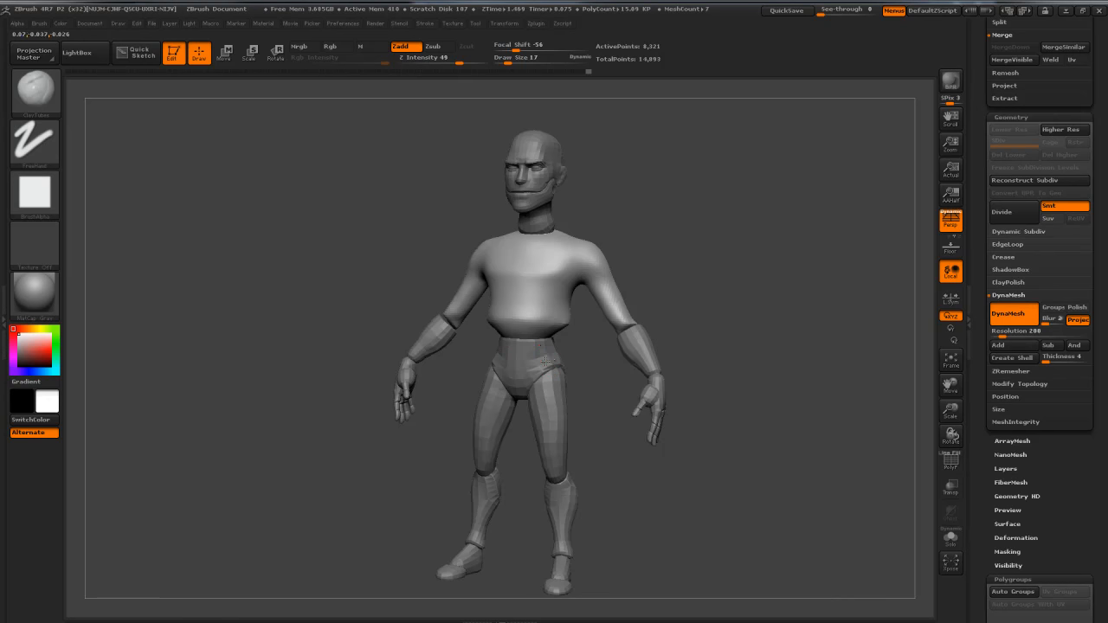
pyautogui.keyDown('alt'); pyautogui.click(546, 373); pyautogui.keyUp('alt')
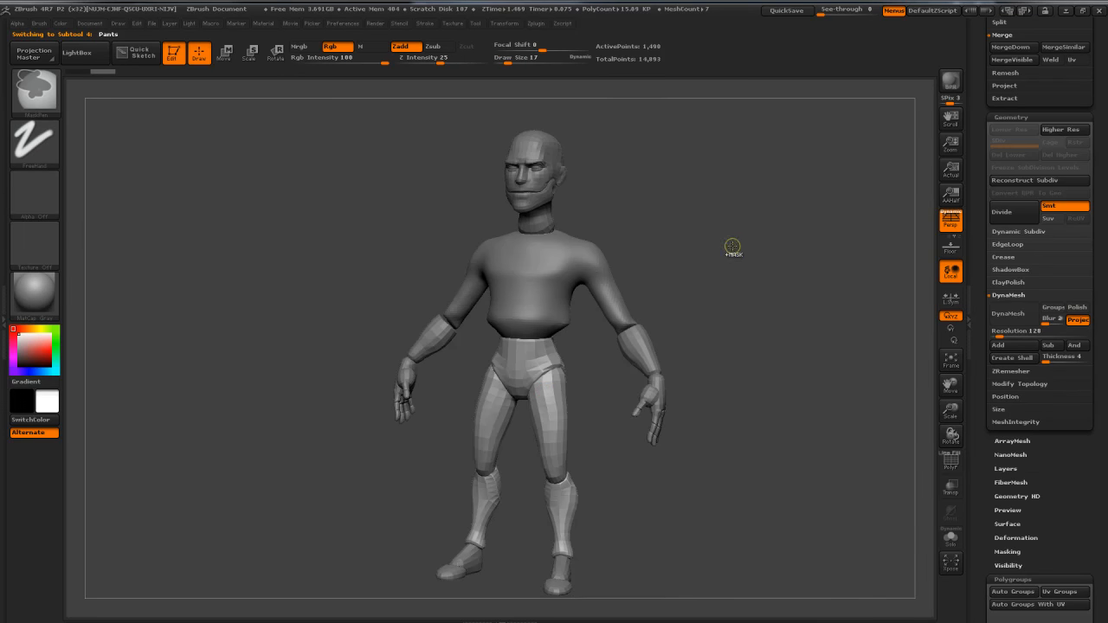
pyautogui.hotkey('ctrl', 'd')
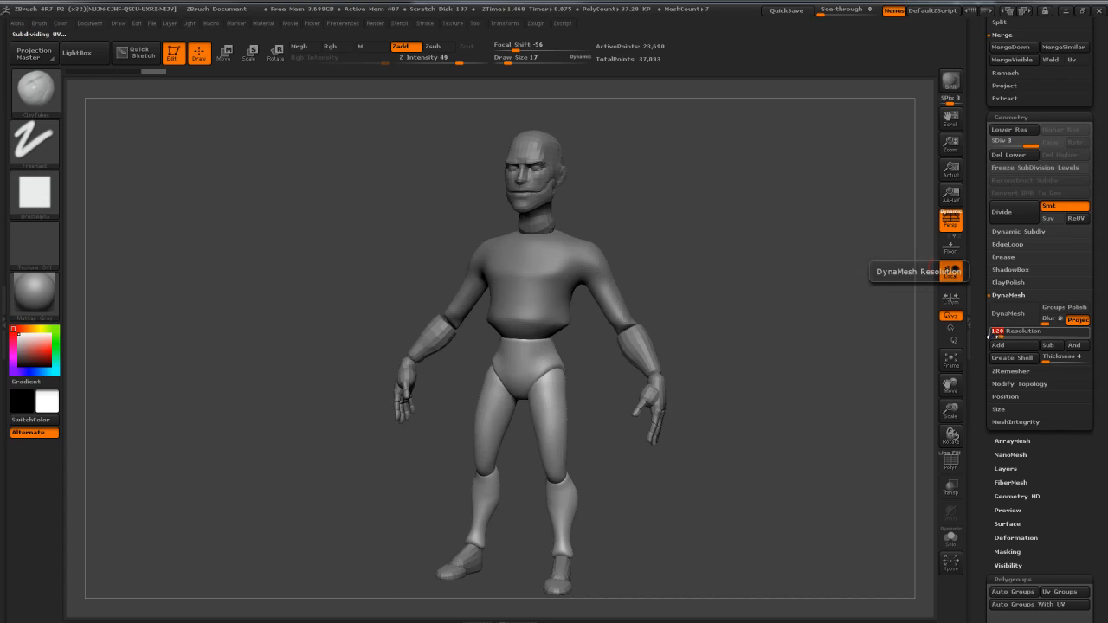
pyautogui.moveTo(993, 337); pyautogui.dragTo(1005, 337)
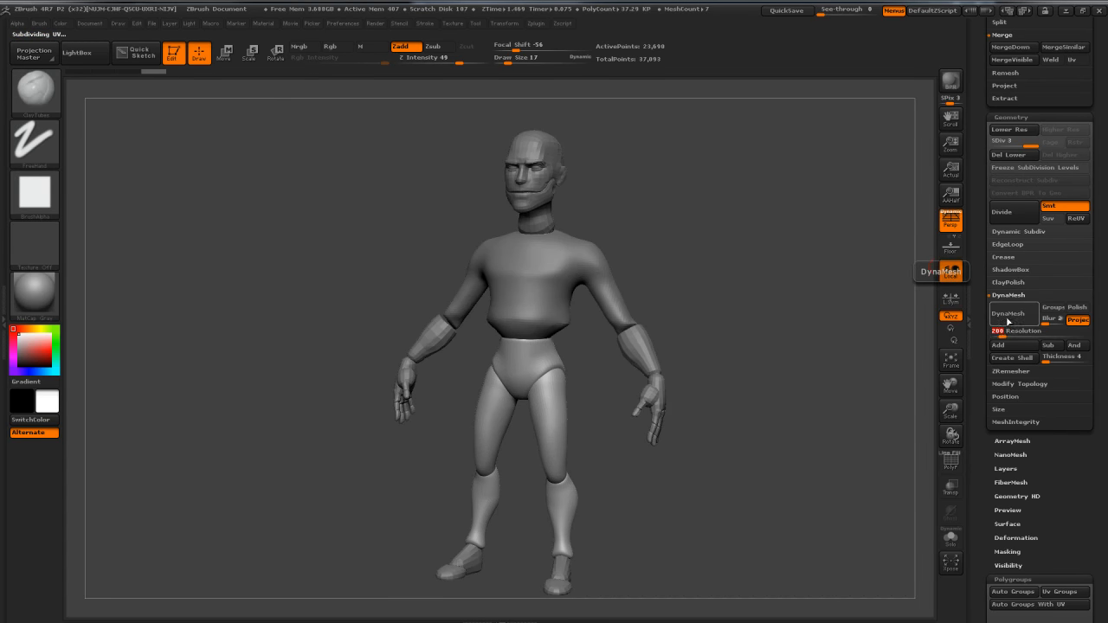
pyautogui.click(1007, 321)
pyautogui.click(886, 339)
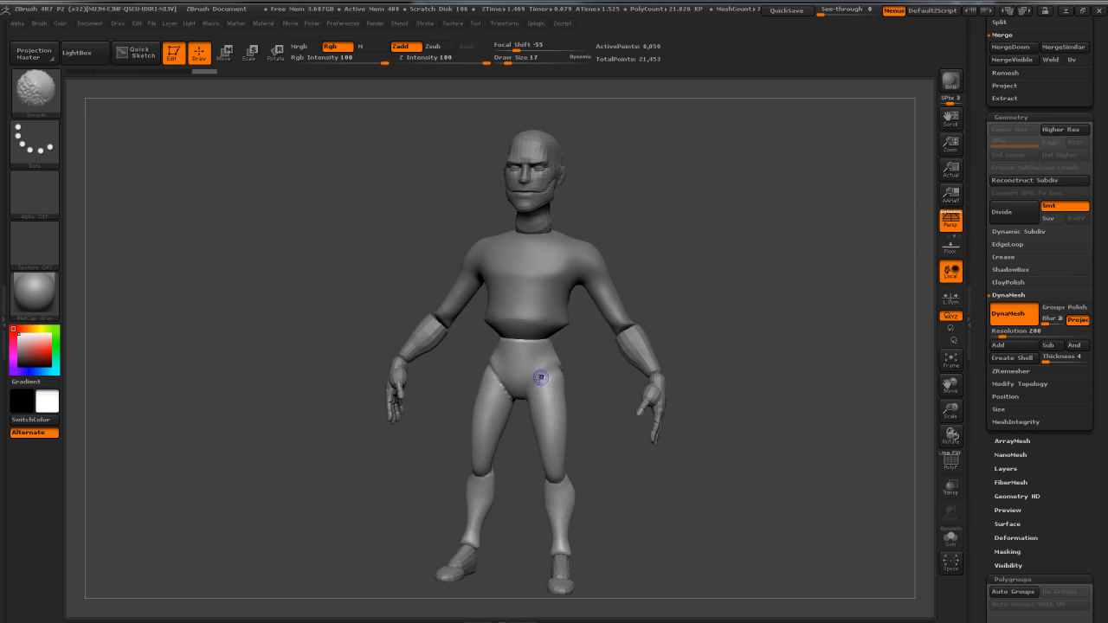
# Step: Smooth away the seams between the pants' pelvis and thighs, at the knees and ankles, front and back
pyautogui.press('ctrl')
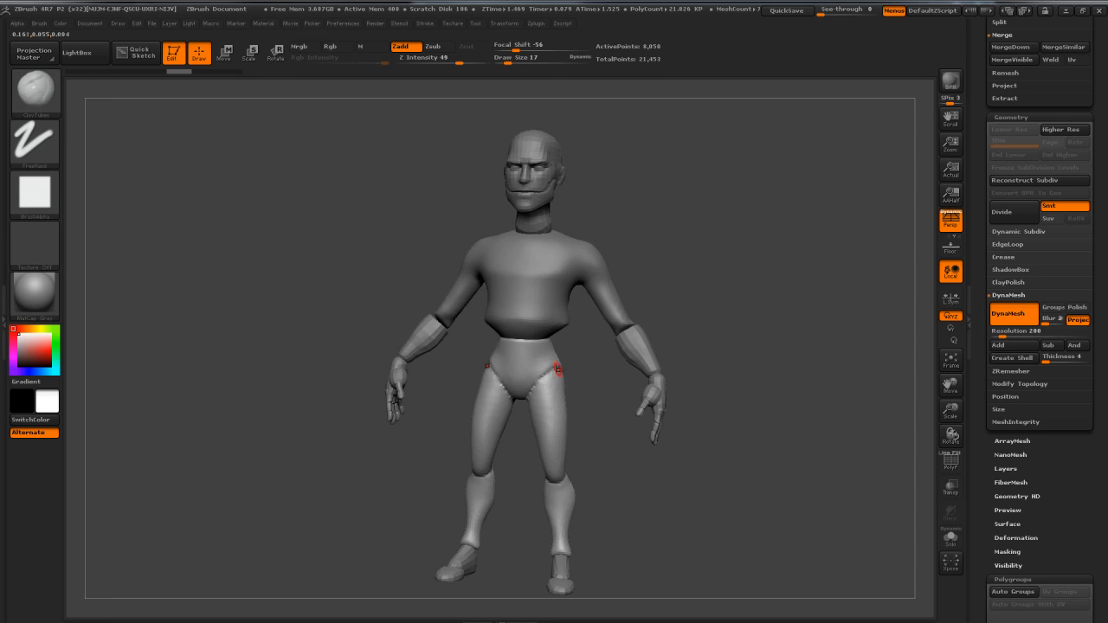
pyautogui.moveTo(710, 306)
pyautogui.mouseDown()
pyautogui.moveTo(640, 300)
pyautogui.moveTo(554, 370)
pyautogui.mouseUp()
pyautogui.press('shift')
pyautogui.moveTo(747, 314); pyautogui.dragTo(816, 302)
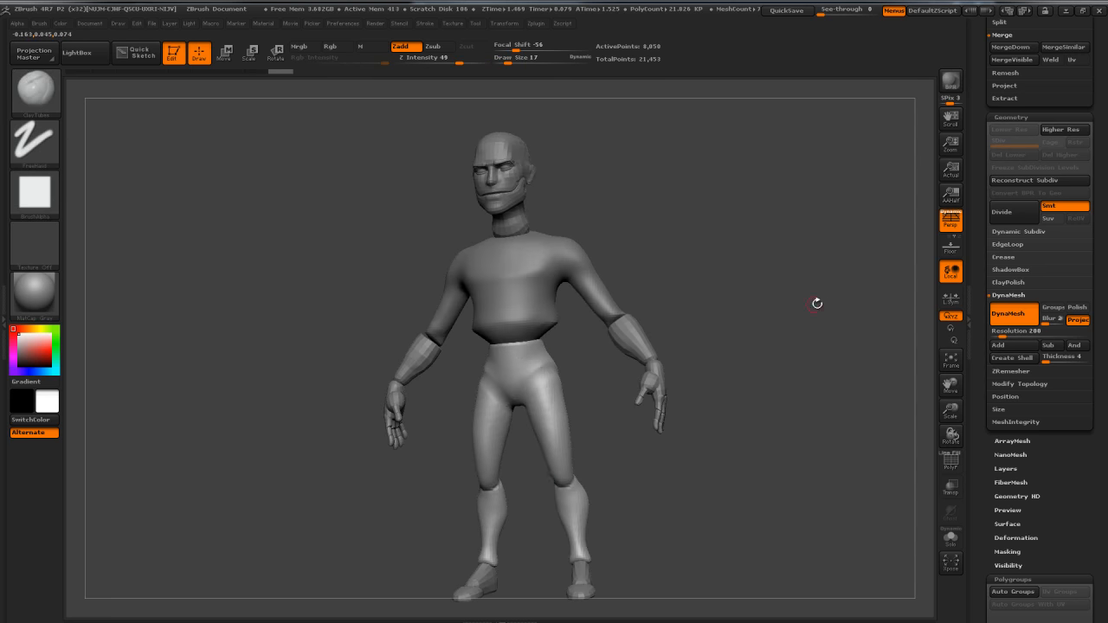
pyautogui.moveTo(573, 482)
pyautogui.mouseDown()
pyautogui.moveTo(779, 462)
pyautogui.moveTo(594, 549)
pyautogui.mouseUp()
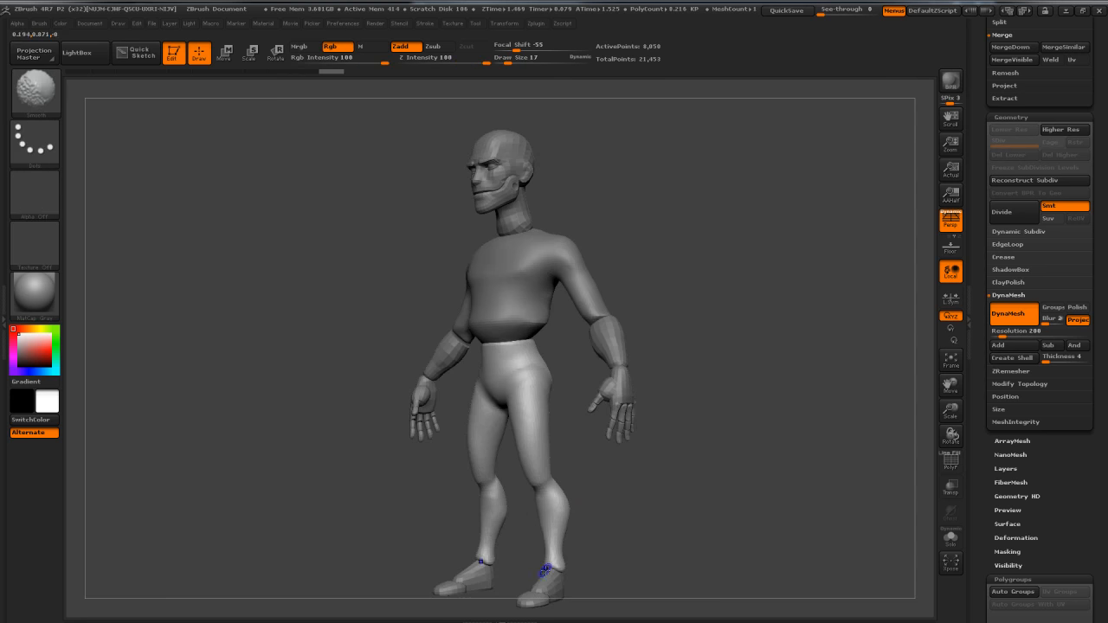
pyautogui.moveTo(658, 536); pyautogui.dragTo(563, 567)
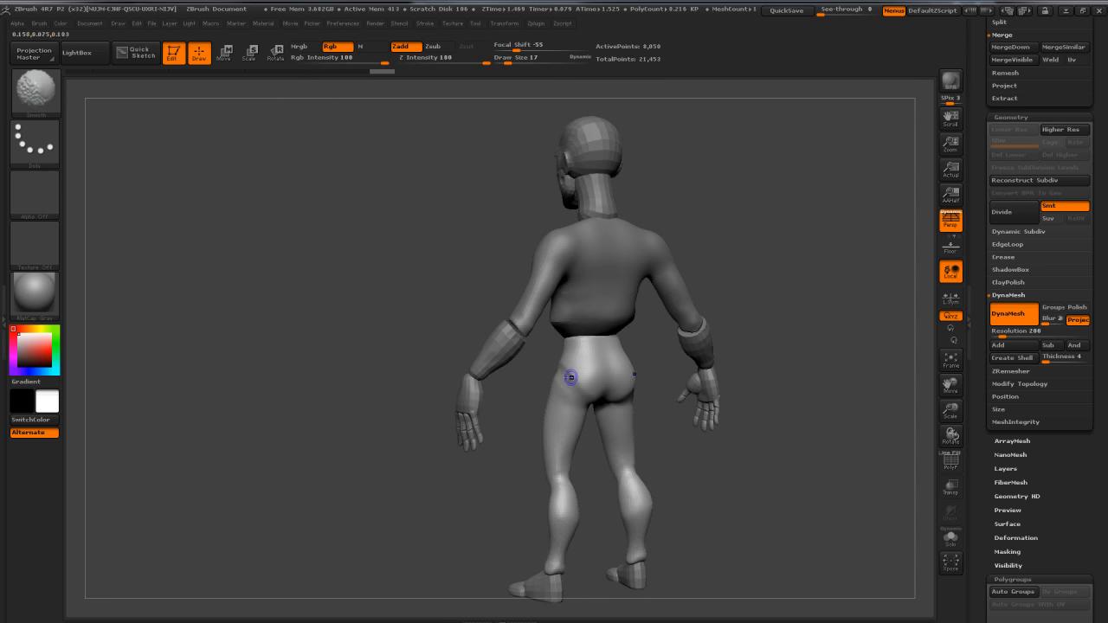
pyautogui.moveTo(501, 402); pyautogui.dragTo(679, 346)
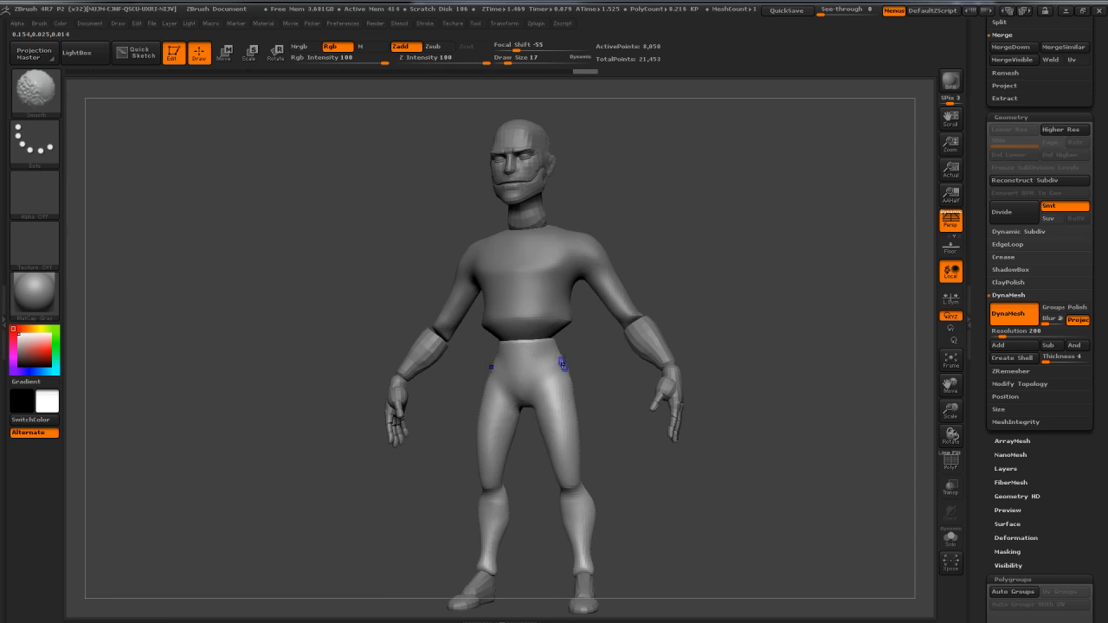
pyautogui.keyDown('shift'); pyautogui.moveTo(763, 227); pyautogui.dragTo(763, 241); pyautogui.keyUp('shift')
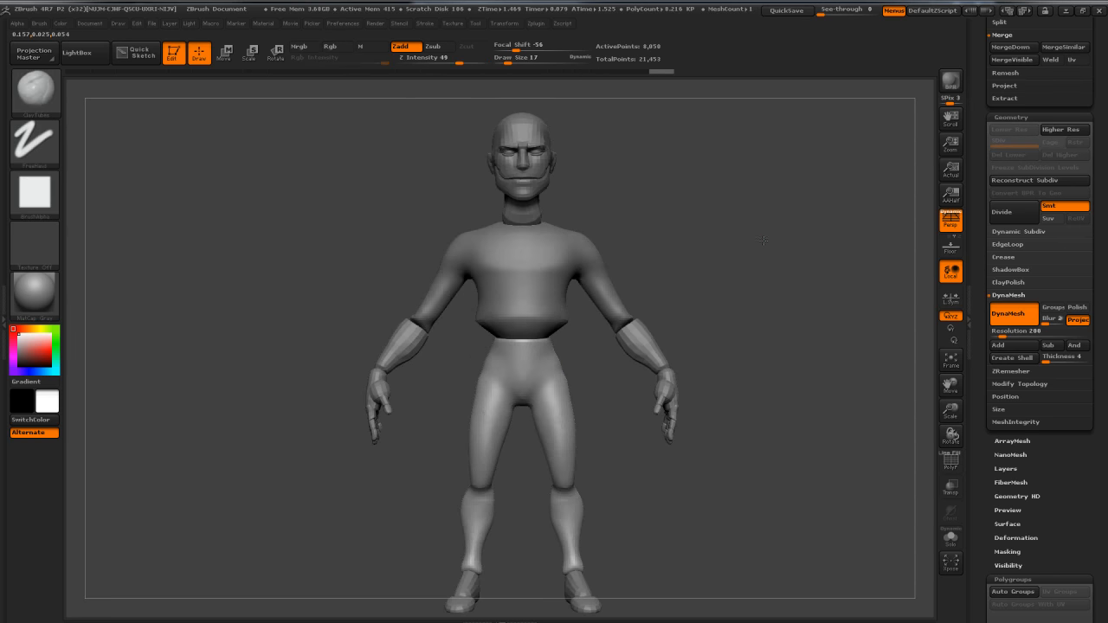
# Step: With See-through at 26, mask the pants' pelvis area using MaskLasso and invert the mask to protect the legs
pyautogui.click(834, 12)
pyautogui.moveTo(767, 271); pyautogui.dragTo(723, 247)
pyautogui.press('ctrl')
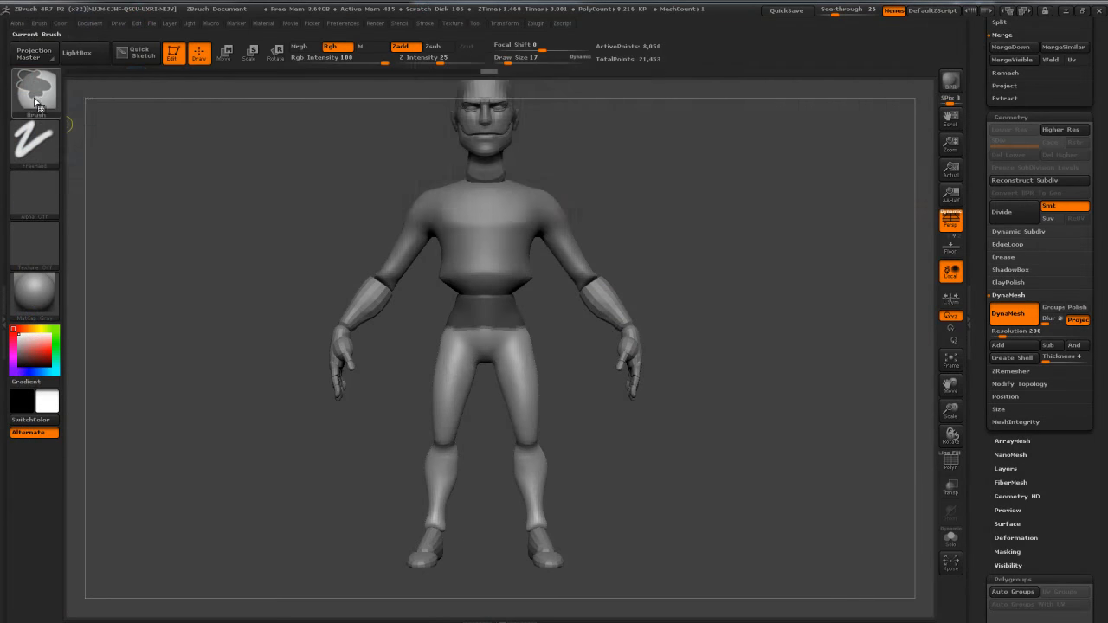
pyautogui.keyDown('ctrl'); pyautogui.click(35, 86); pyautogui.keyUp('ctrl')
pyautogui.click(256, 156)
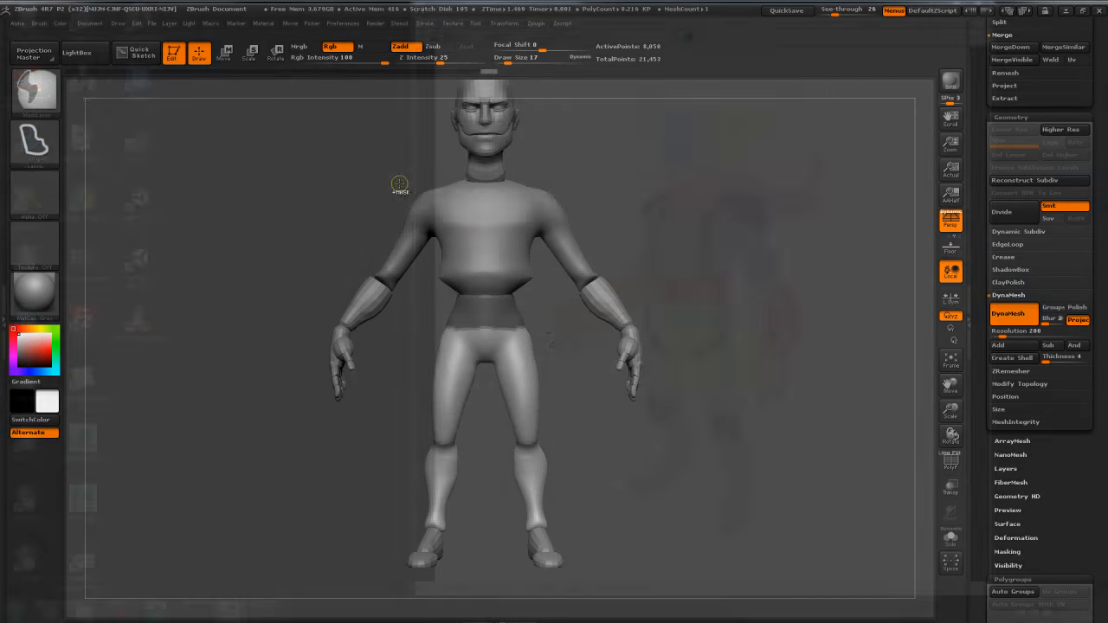
pyautogui.moveTo(534, 297)
pyautogui.keyDown('ctrl'); pyautogui.mouseDown()
pyautogui.moveTo(475, 314)
pyautogui.moveTo(486, 369)
pyautogui.moveTo(542, 337)
pyautogui.moveTo(497, 372)
pyautogui.moveTo(512, 367)
pyautogui.mouseUp(); pyautogui.keyUp('ctrl')
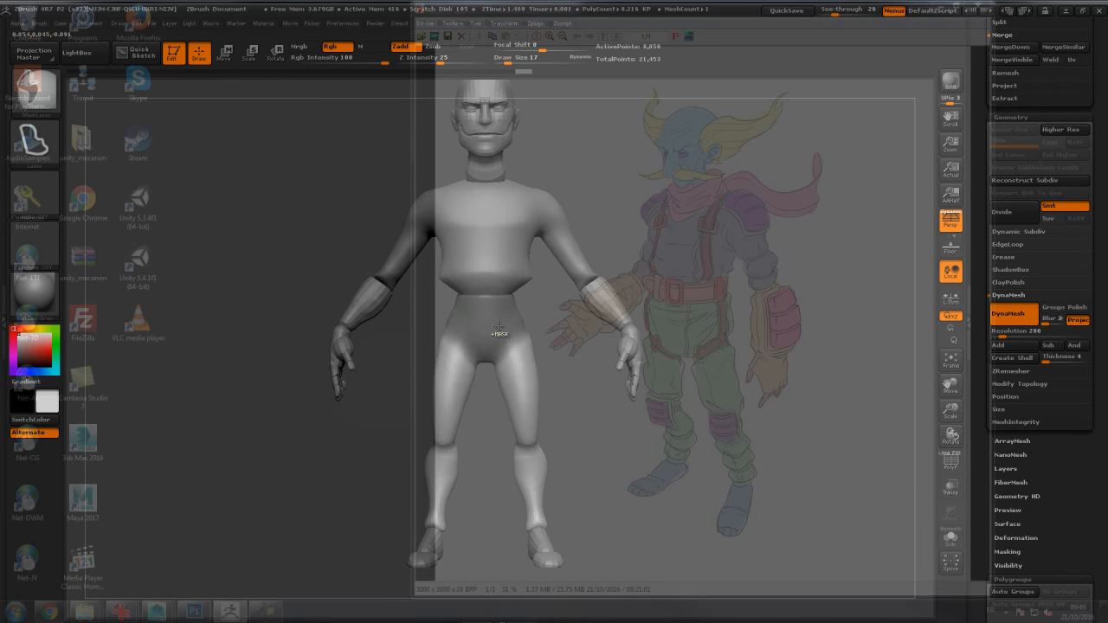
pyautogui.keyDown('ctrl'); pyautogui.click(564, 364); pyautogui.keyUp('ctrl')
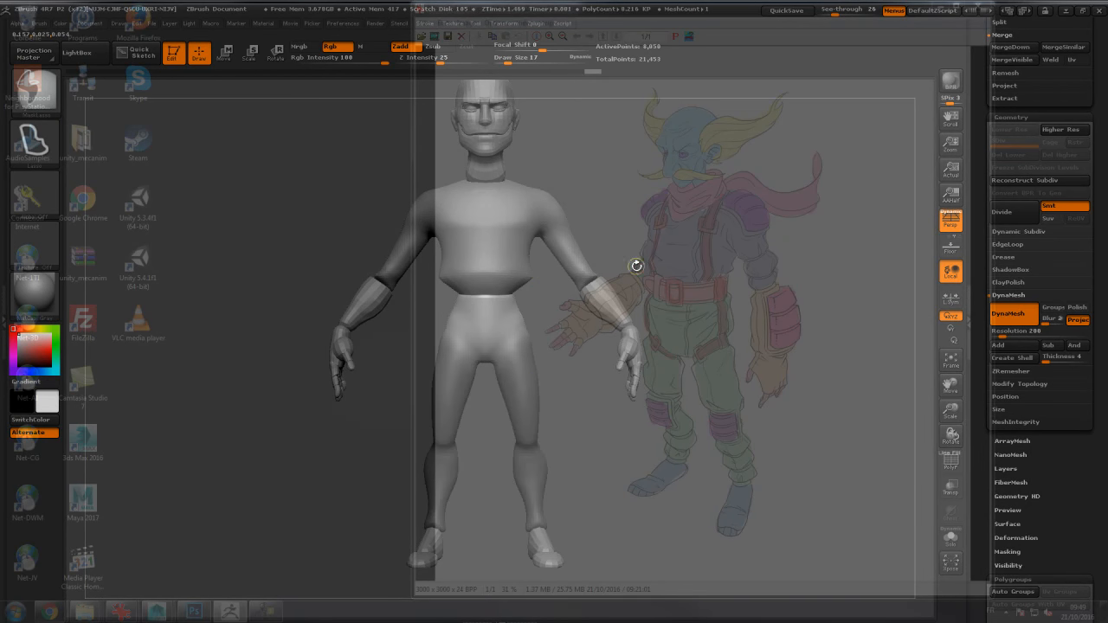
# Step: Switch to the Inflate brush at draw size 175 and widen the pants' waist around the front and back
pyautogui.moveTo(566, 240)
pyautogui.mouseDown()
pyautogui.moveTo(693, 233)
pyautogui.moveTo(665, 249)
pyautogui.mouseUp()
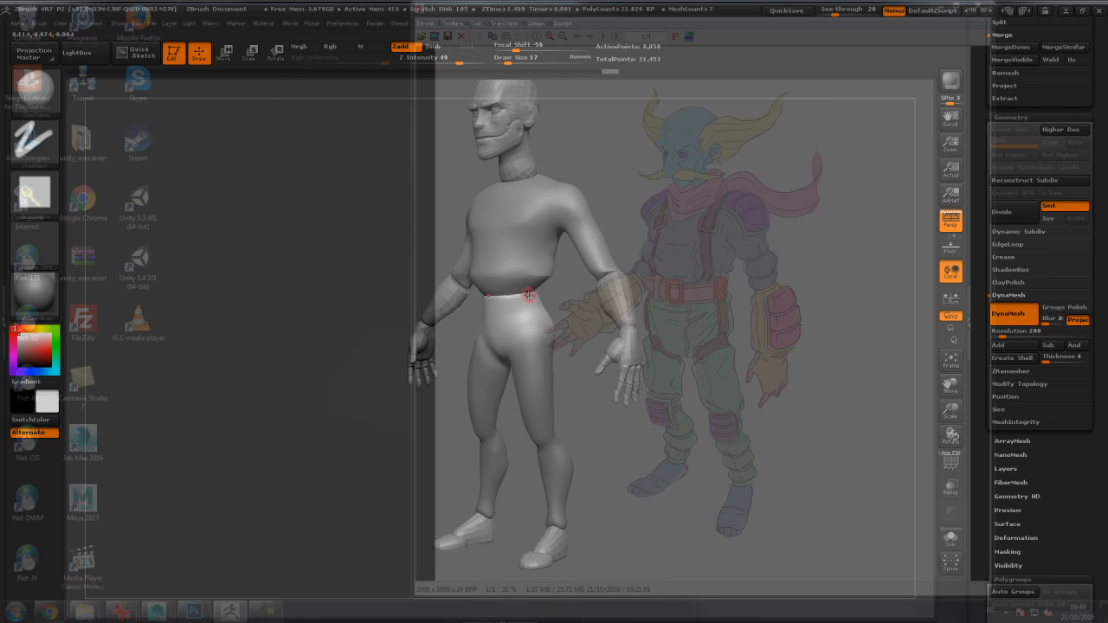
pyautogui.press('b')
pyautogui.press('i')
pyautogui.press('n')
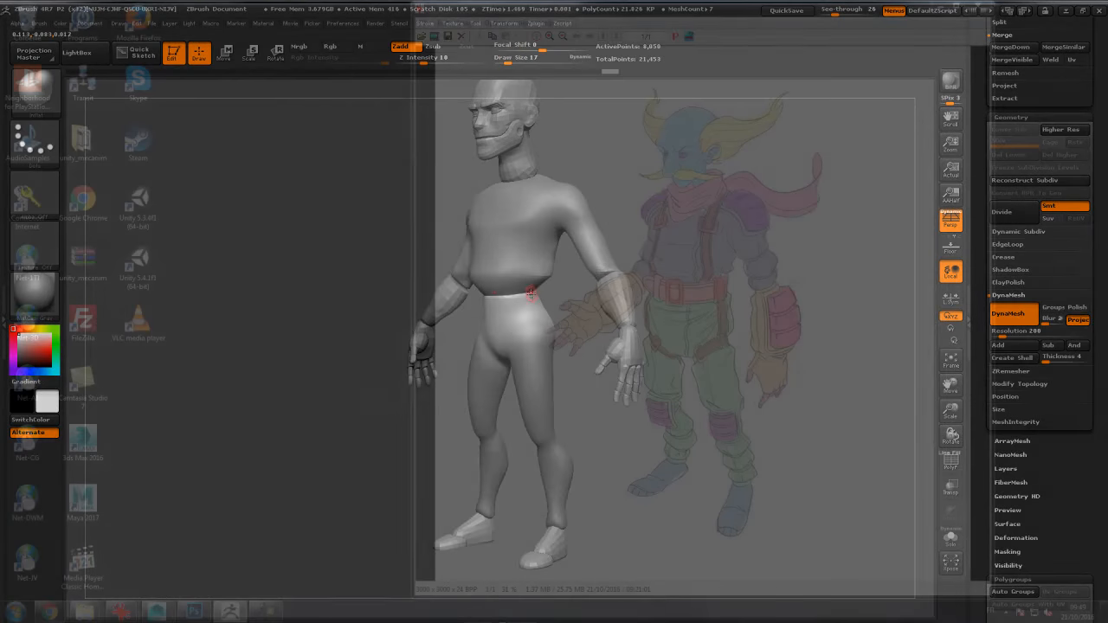
pyautogui.press('s')
pyautogui.moveTo(508, 289)
pyautogui.mouseDown()
pyautogui.moveTo(534, 291)
pyautogui.moveTo(504, 310)
pyautogui.mouseUp()
pyautogui.moveTo(573, 279); pyautogui.dragTo(640, 240)
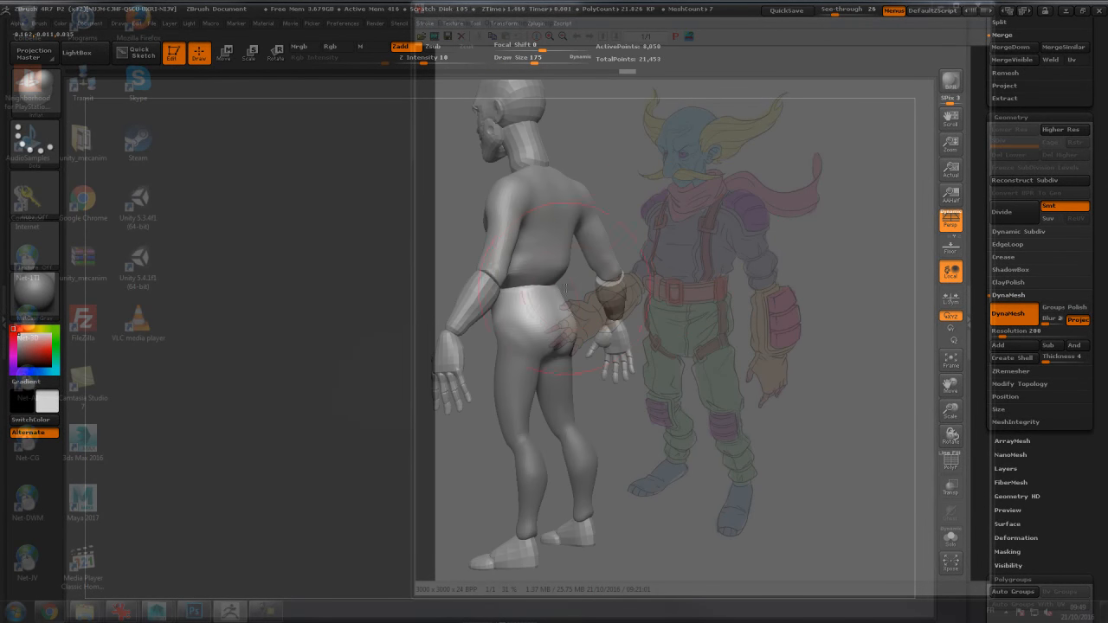
pyautogui.moveTo(744, 232)
pyautogui.mouseDown()
pyautogui.moveTo(801, 227)
pyautogui.moveTo(594, 292)
pyautogui.mouseUp()
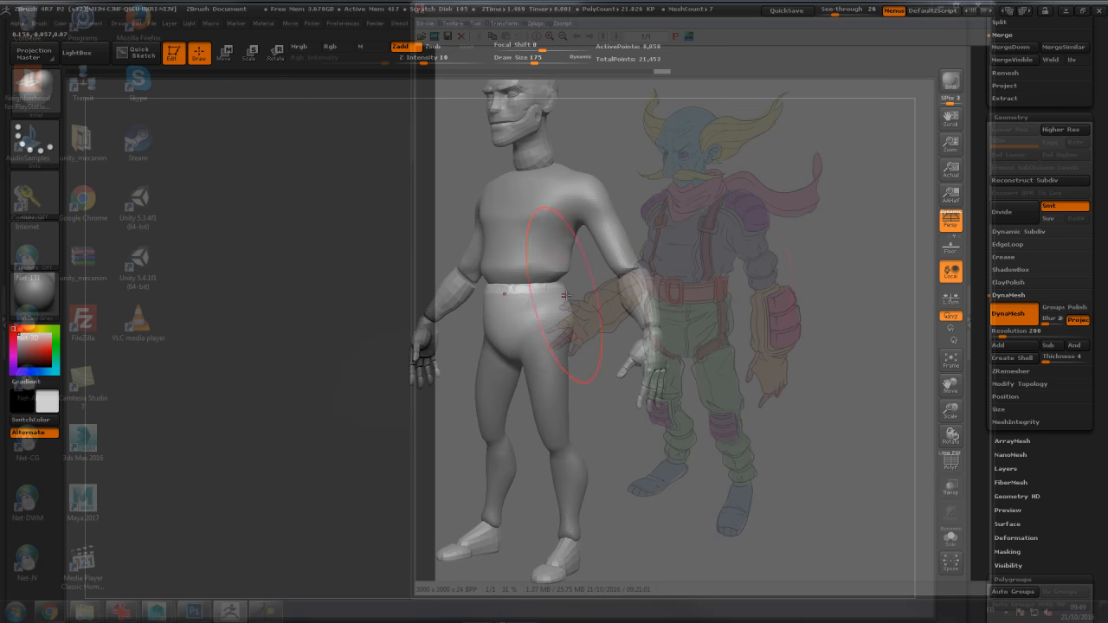
# Step: Switch to the Move brush and pull the pants' waistline up and outward to meet the shirt's lower edge
pyautogui.moveTo(710, 284); pyautogui.dragTo(703, 298)
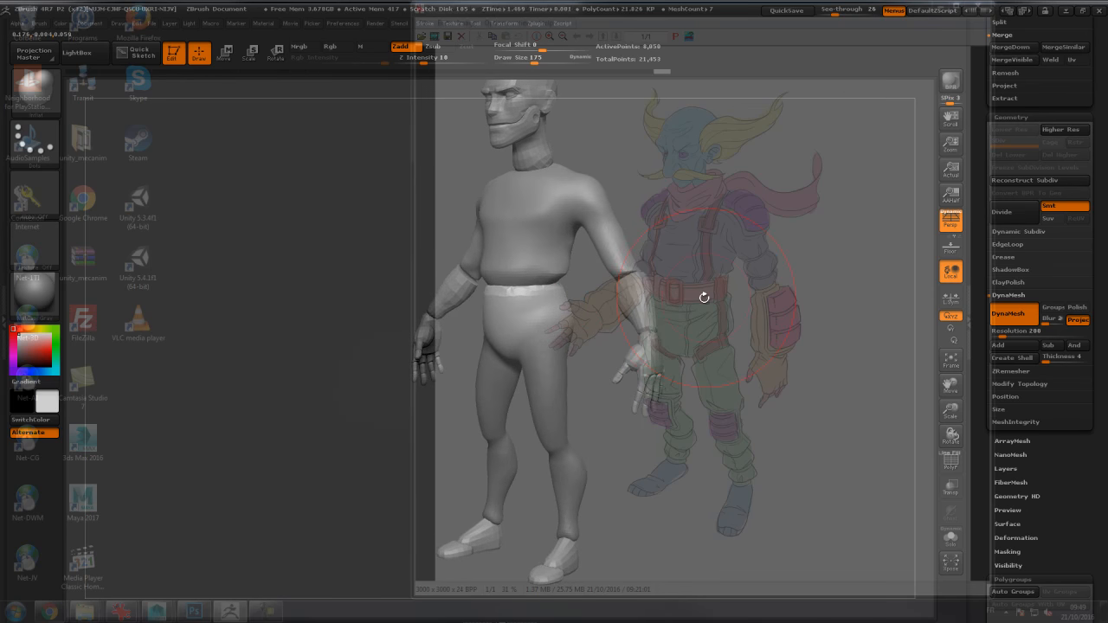
pyautogui.moveTo(711, 323); pyautogui.dragTo(556, 297)
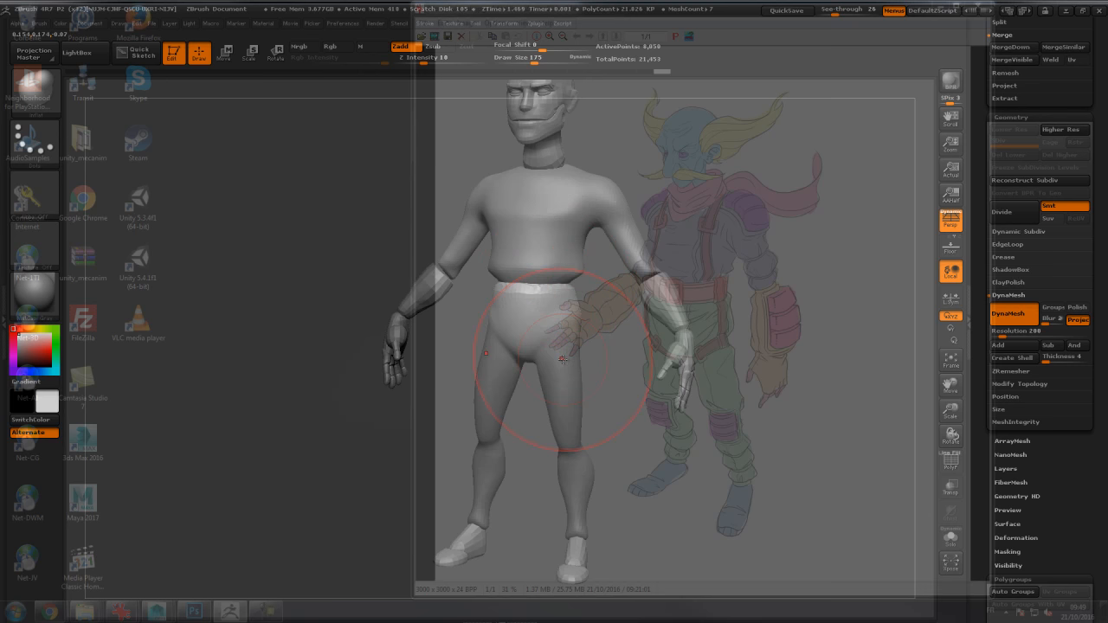
pyautogui.press('b')
pyautogui.press('m')
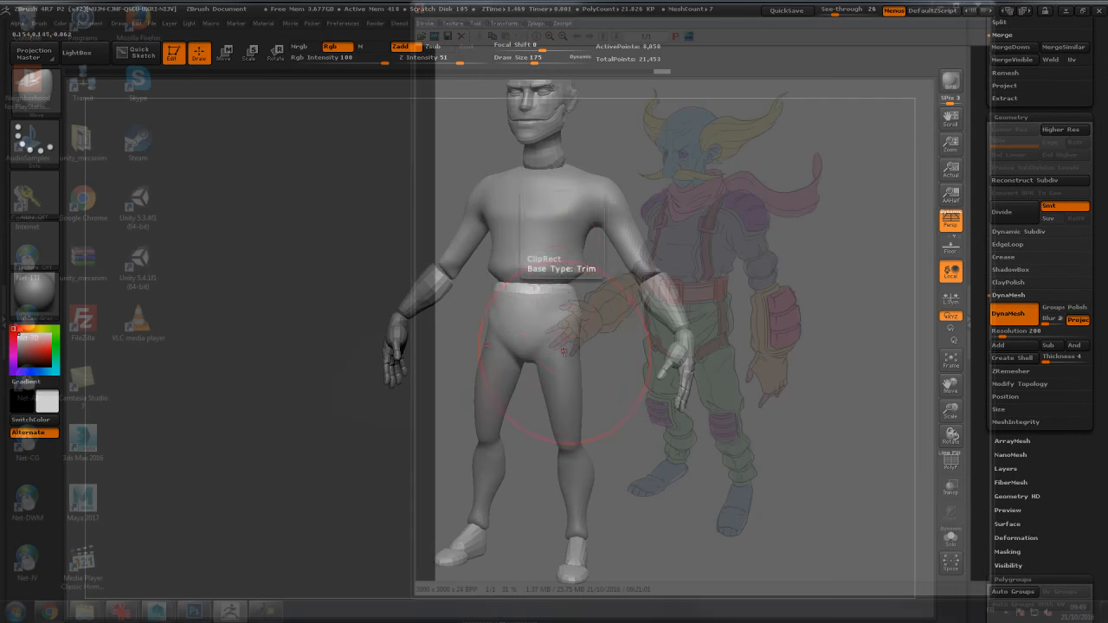
pyautogui.moveTo(567, 292)
pyautogui.mouseDown()
pyautogui.moveTo(578, 282)
pyautogui.moveTo(562, 288)
pyautogui.mouseUp()
pyautogui.press('s')
pyautogui.moveTo(732, 250); pyautogui.dragTo(601, 267)
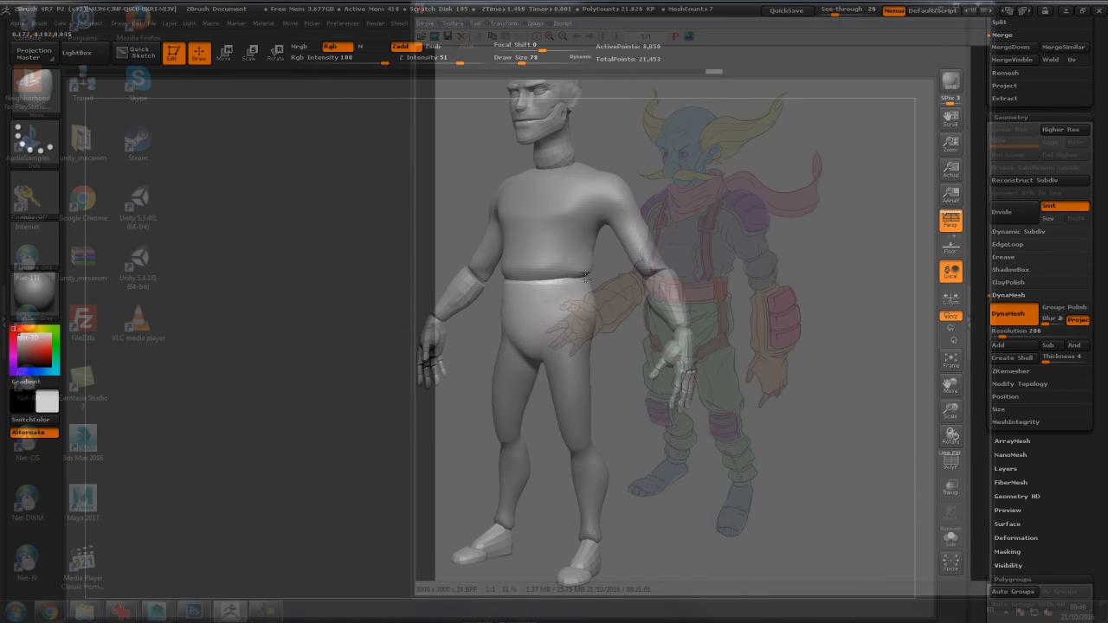
pyautogui.moveTo(764, 238)
pyautogui.mouseDown()
pyautogui.moveTo(789, 242)
pyautogui.moveTo(643, 244)
pyautogui.moveTo(755, 245)
pyautogui.mouseUp()
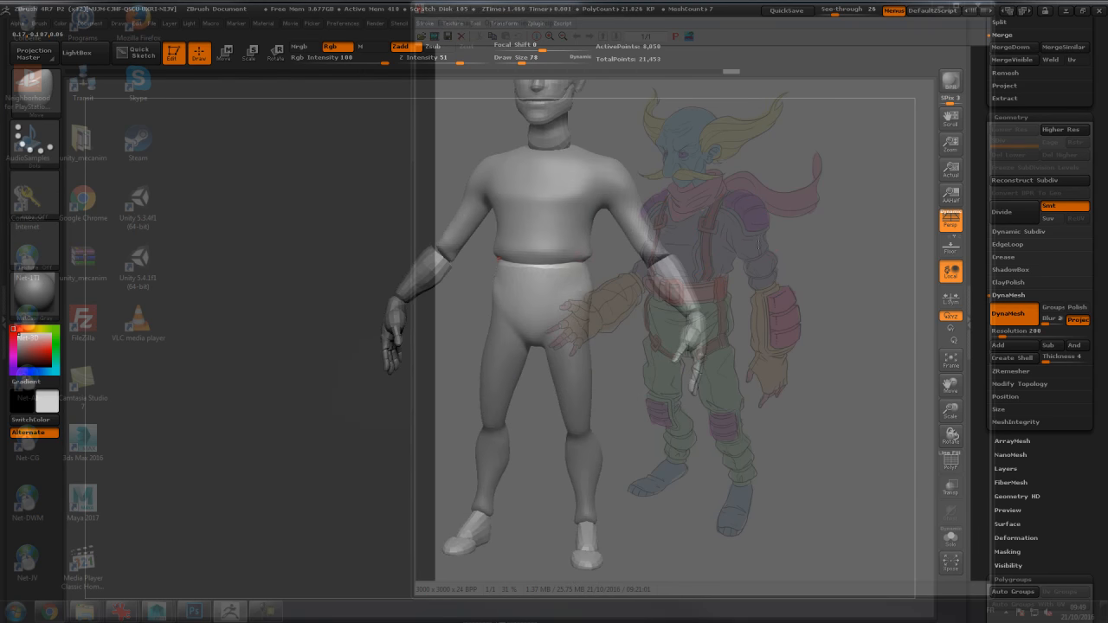
# Step: Clear the mask, re-DynaMesh the pants, and smooth the front of the waist
pyautogui.moveTo(602, 262)
pyautogui.keyDown('ctrl'); pyautogui.mouseDown()
pyautogui.moveTo(612, 273)
pyautogui.moveTo(604, 280)
pyautogui.mouseUp(); pyautogui.keyUp('ctrl')
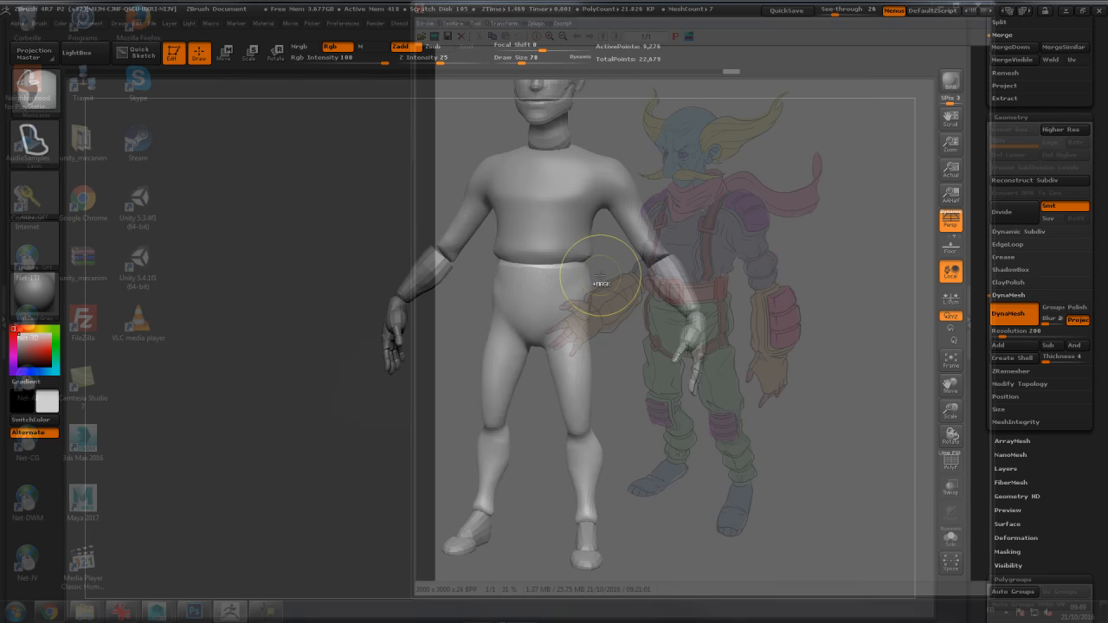
pyautogui.keyDown('shift'); pyautogui.moveTo(530, 266); pyautogui.dragTo(547, 267); pyautogui.keyUp('shift')
pyautogui.moveTo(629, 249); pyautogui.dragTo(658, 232)
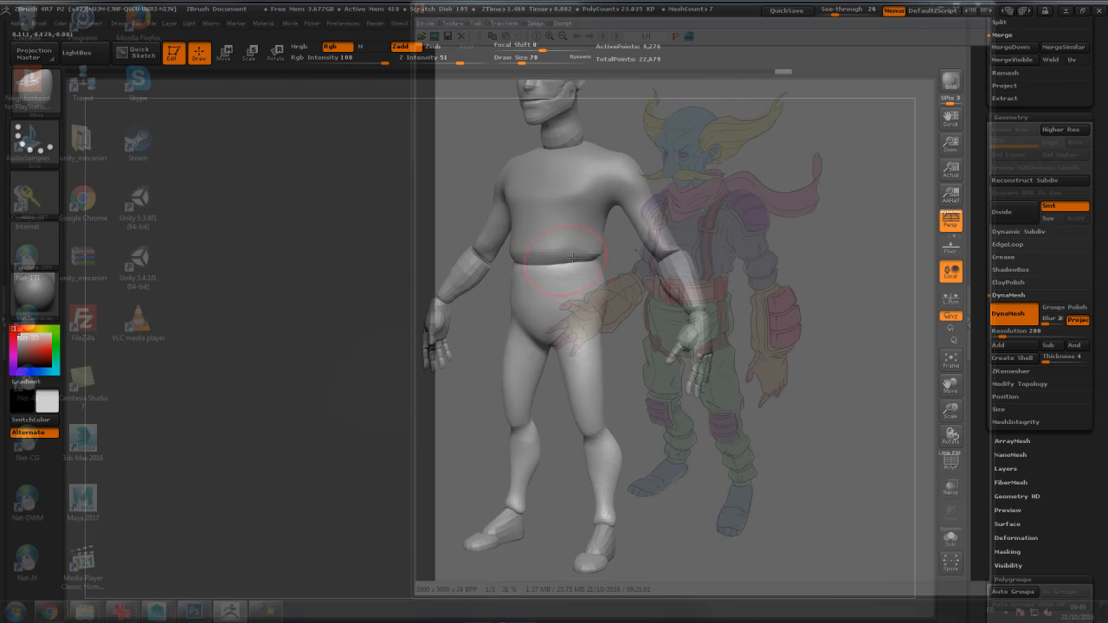
# Step: Reshape the pants' waist and hips at the sides and back with the Move brush
pyautogui.moveTo(747, 212); pyautogui.dragTo(543, 266)
pyautogui.moveTo(725, 242)
pyautogui.mouseDown()
pyautogui.moveTo(576, 251)
pyautogui.moveTo(663, 220)
pyautogui.moveTo(571, 260)
pyautogui.mouseUp()
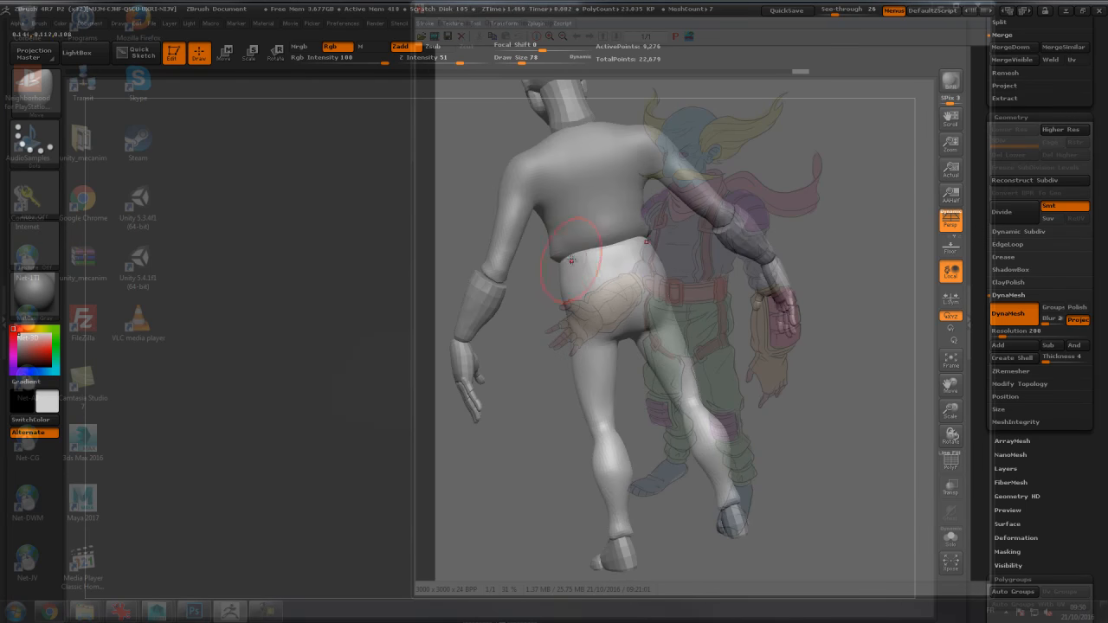
pyautogui.moveTo(767, 168); pyautogui.dragTo(784, 154)
pyautogui.moveTo(658, 227); pyautogui.dragTo(619, 258)
pyautogui.moveTo(816, 241); pyautogui.dragTo(655, 302)
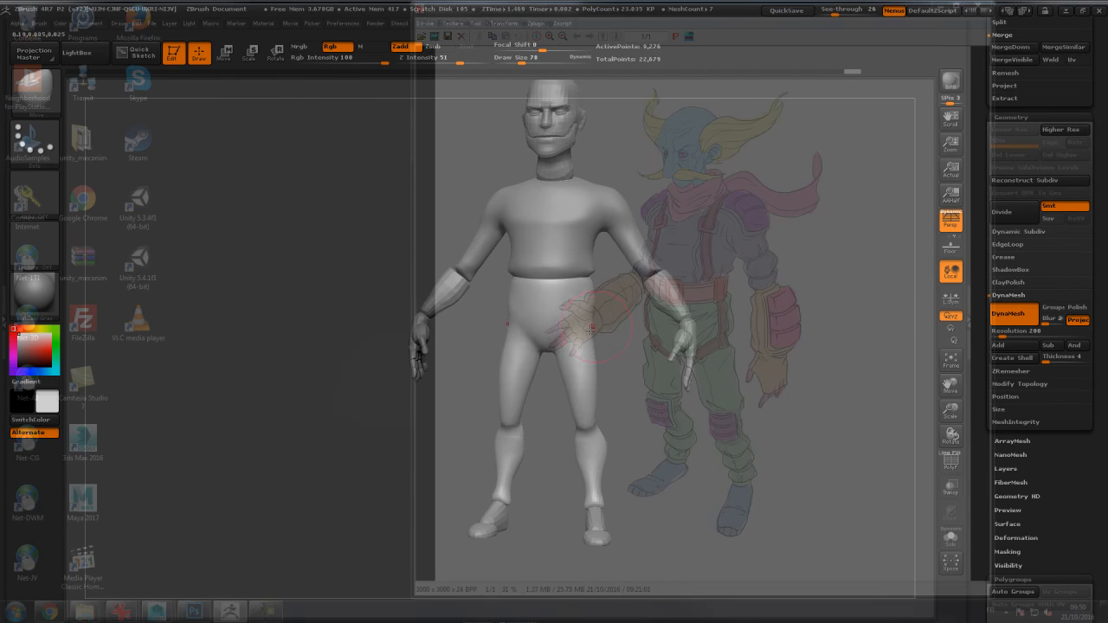
# Step: Mask the thighs with MaskLasso and invert the mask to protect the pelvis and lower legs
pyautogui.moveTo(628, 402); pyautogui.dragTo(618, 391)
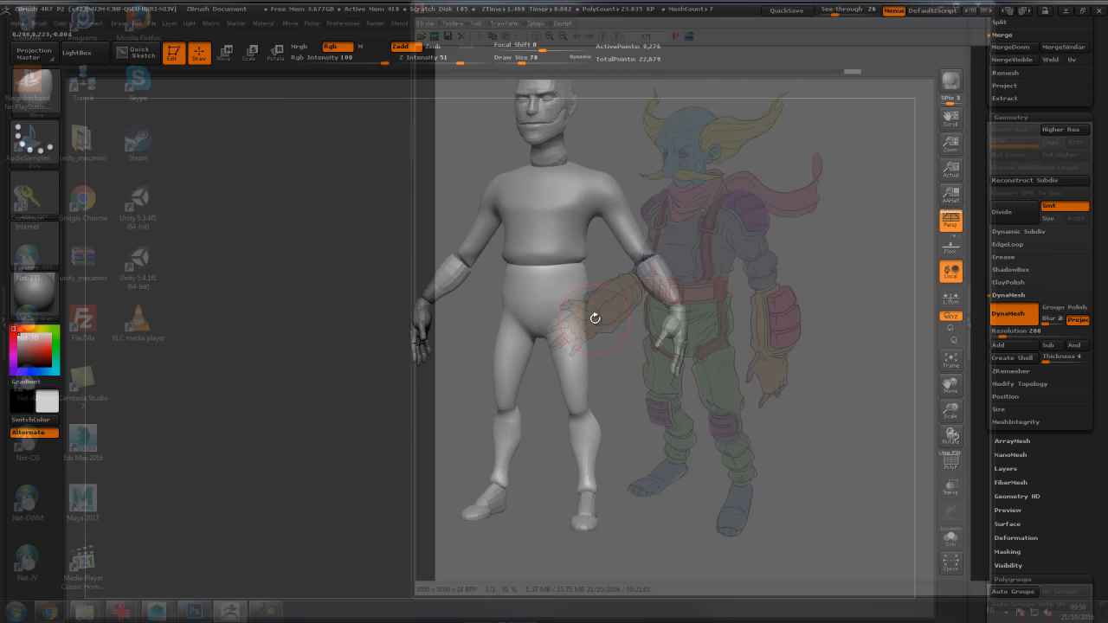
pyautogui.press('ctrl')
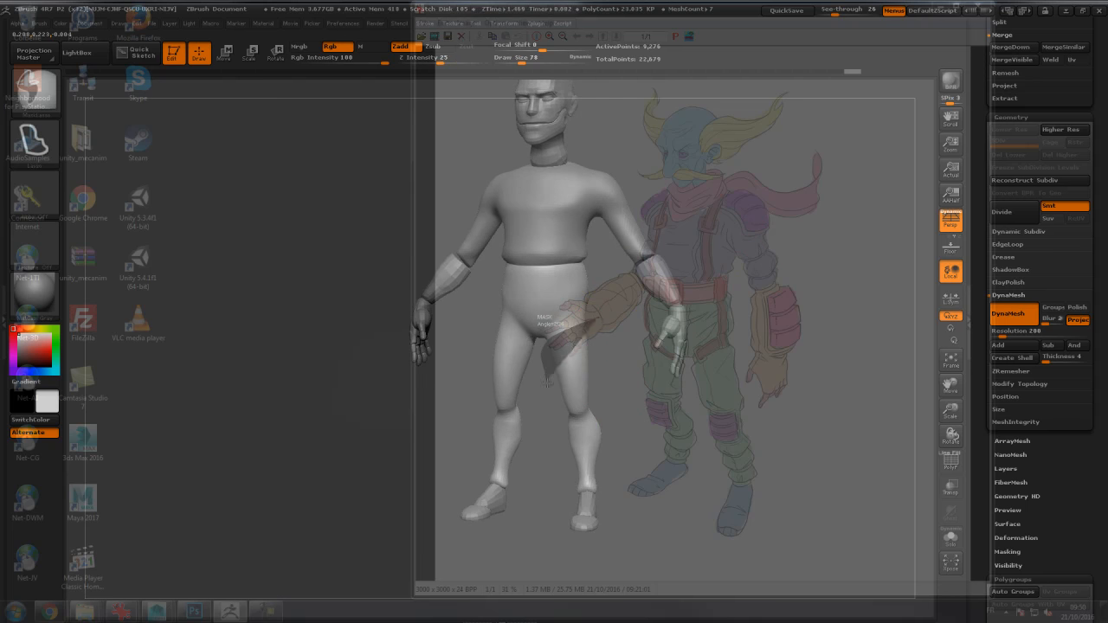
pyautogui.keyDown('ctrl'); pyautogui.moveTo(565, 411); pyautogui.dragTo(625, 366); pyautogui.keyUp('ctrl')
pyautogui.keyDown('ctrl'); pyautogui.click(585, 383); pyautogui.keyUp('ctrl')
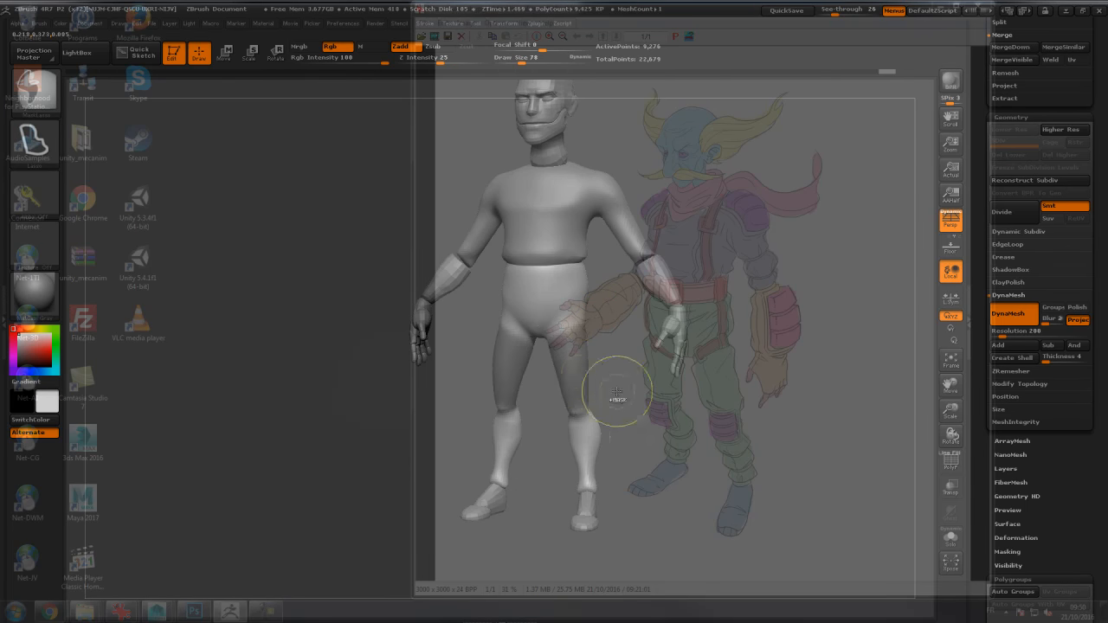
pyautogui.keyDown('ctrl'); pyautogui.click(617, 392); pyautogui.keyUp('ctrl')
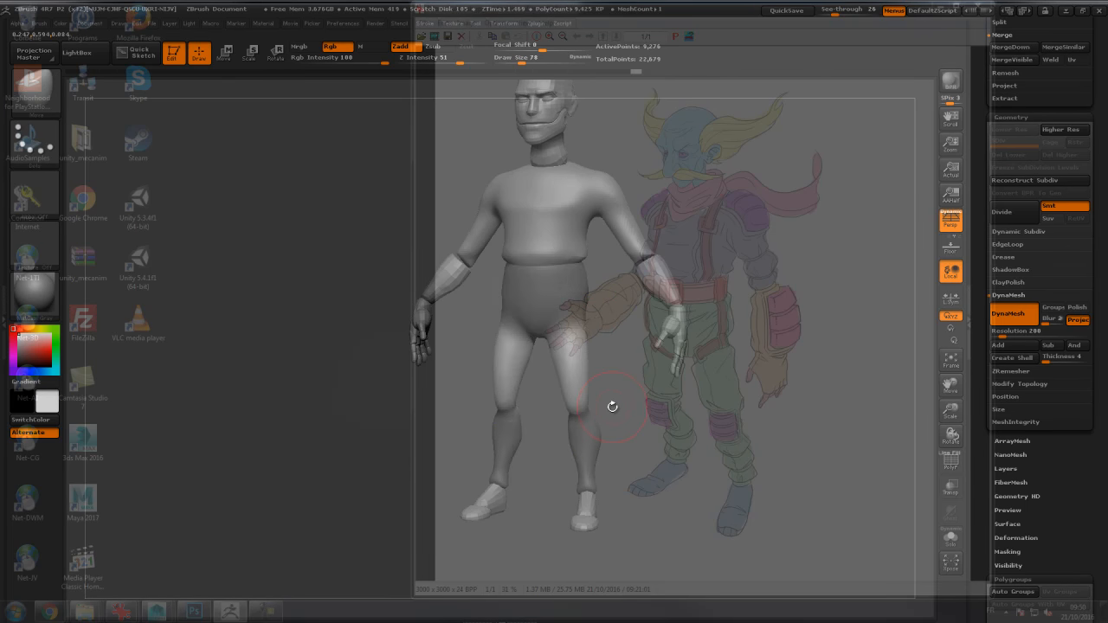
# Step: Thicken both thighs around the front, sides and back using the Inflate brush, reducing the draw size from 311 to 186
pyautogui.press('b')
pyautogui.press('i')
pyautogui.press('n')
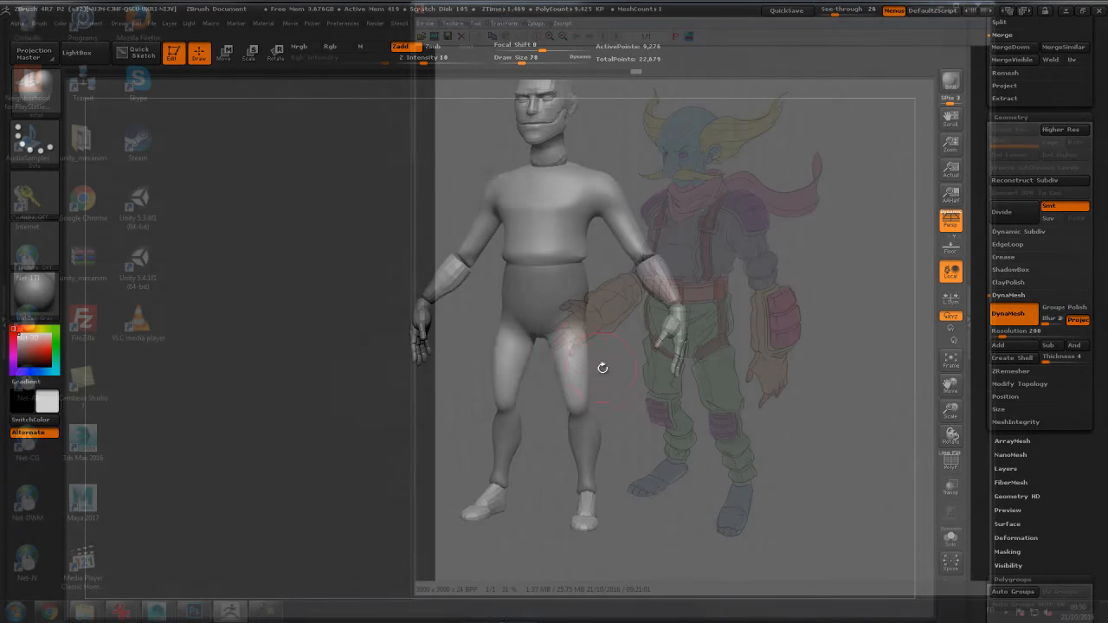
pyautogui.press('s')
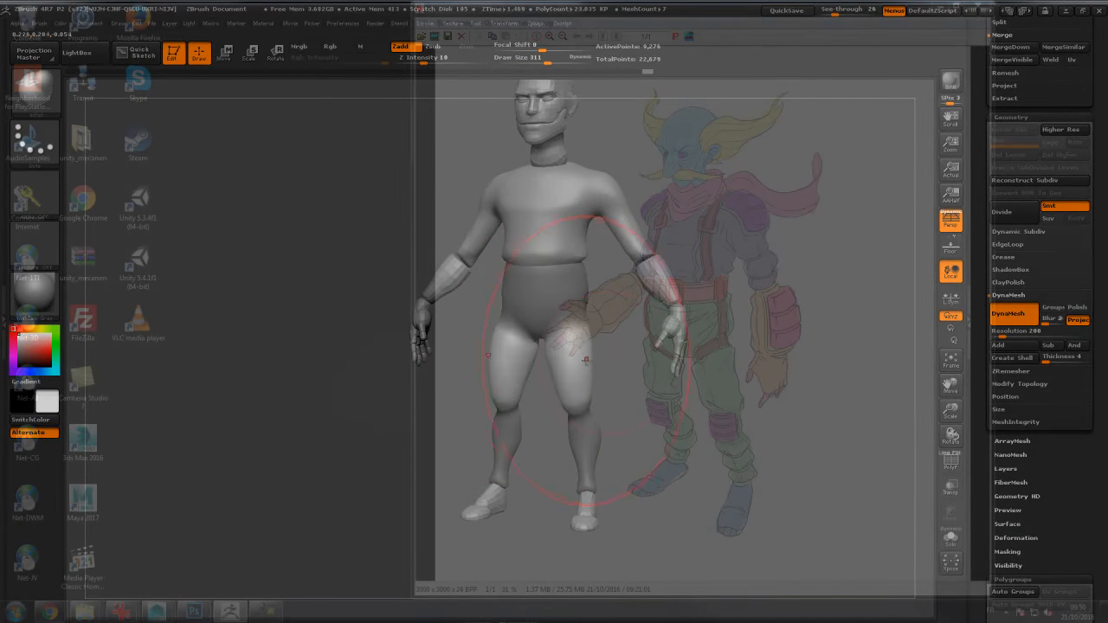
pyautogui.moveTo(630, 367)
pyautogui.mouseDown()
pyautogui.moveTo(530, 383)
pyautogui.moveTo(848, 329)
pyautogui.mouseUp()
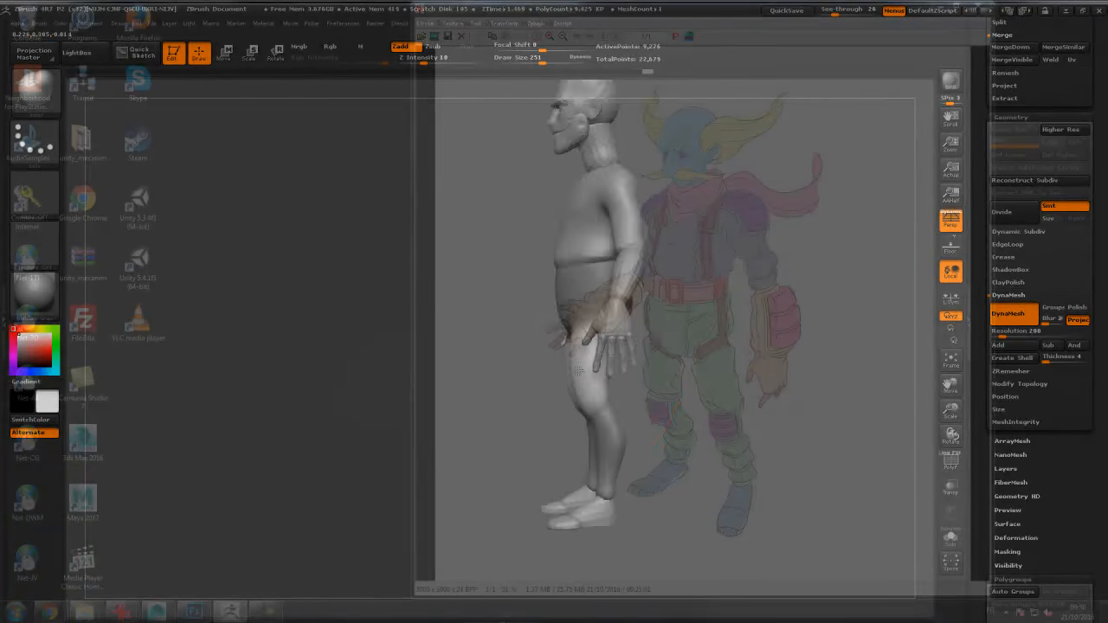
pyautogui.moveTo(578, 370); pyautogui.dragTo(598, 366)
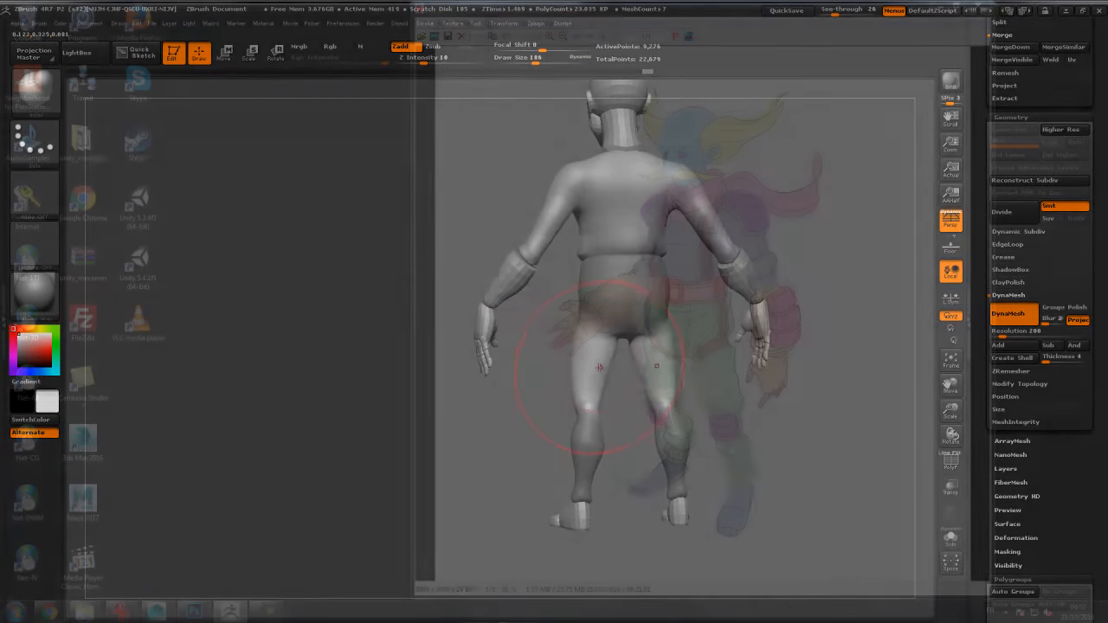
pyautogui.moveTo(534, 389); pyautogui.dragTo(622, 399)
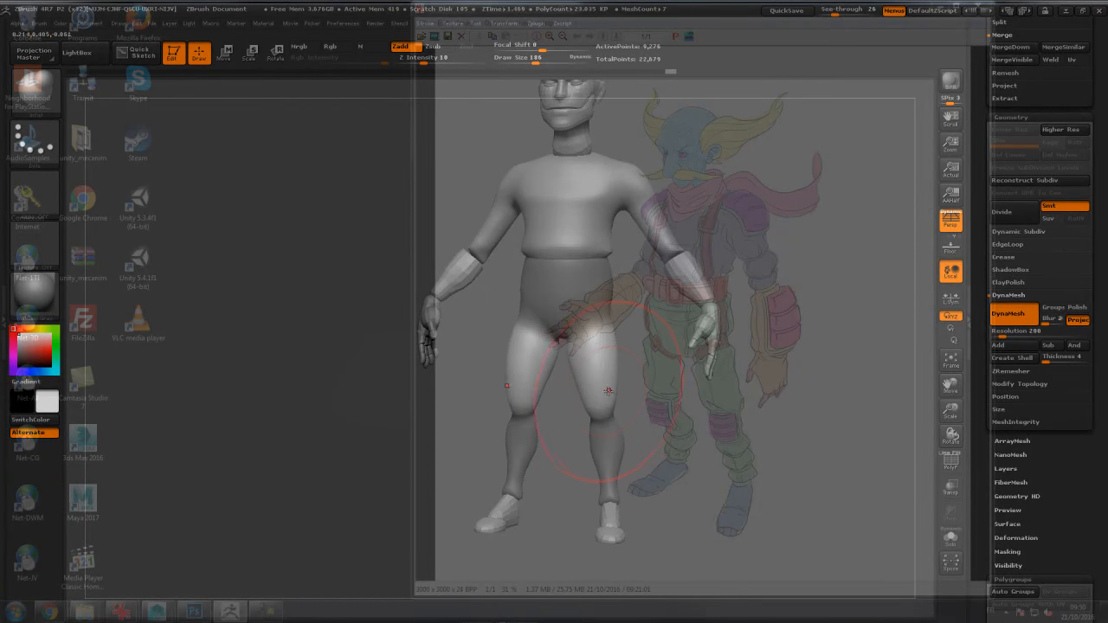
# Step: Flatten the inner thighs below the crotch with the TrimDynamic brush at draw size 72 and Z Intensity 4
pyautogui.press('b')
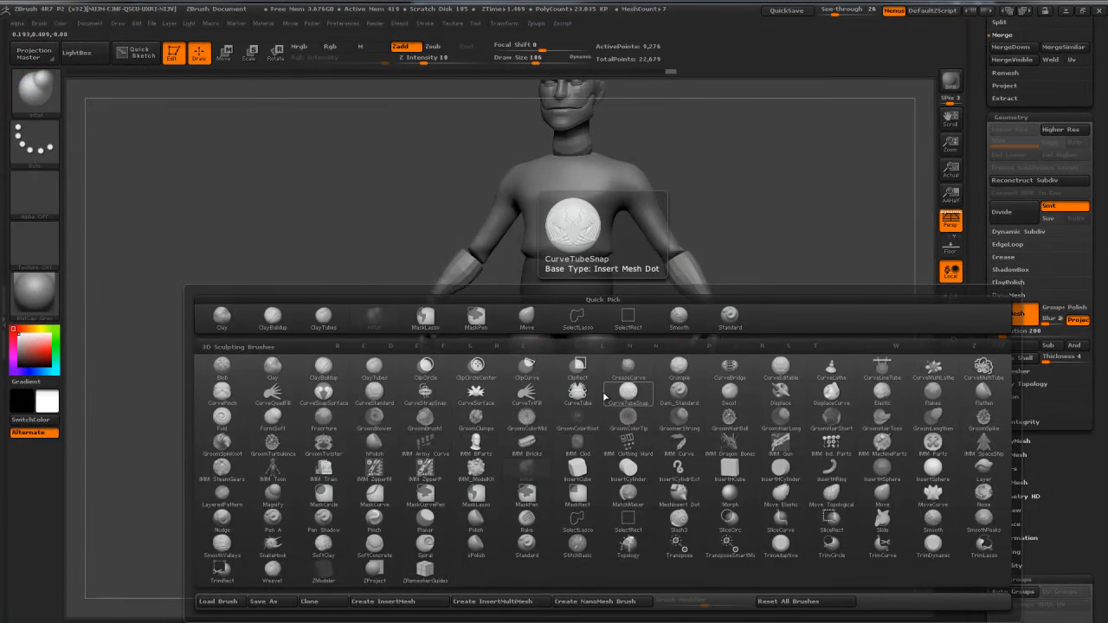
pyautogui.press('d')
pyautogui.press('s')
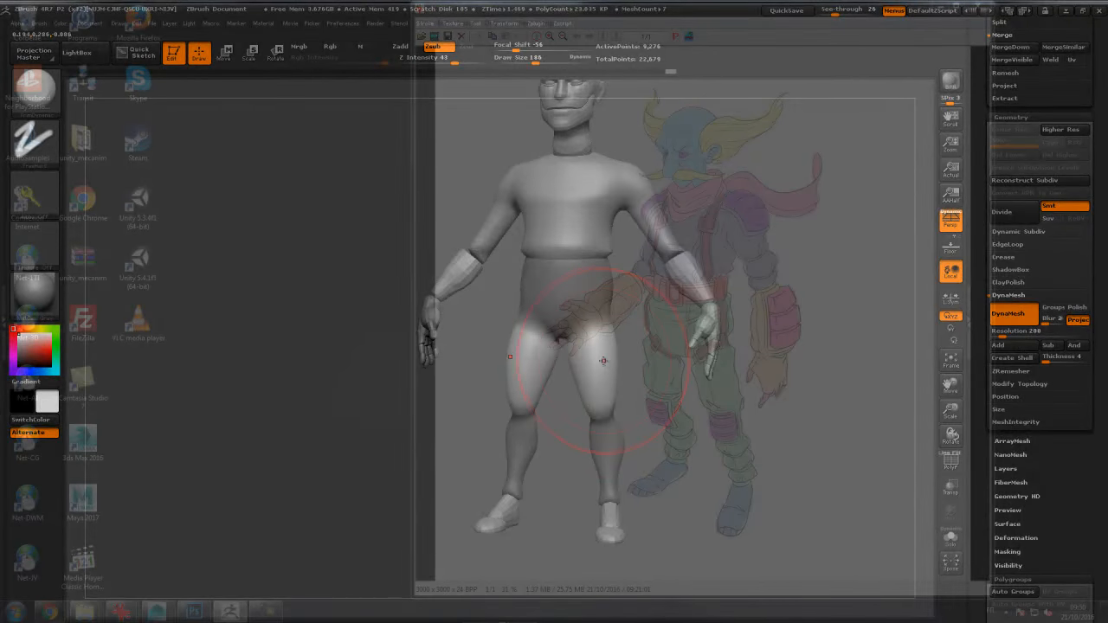
pyautogui.press('s')
pyautogui.moveTo(616, 367); pyautogui.dragTo(591, 350)
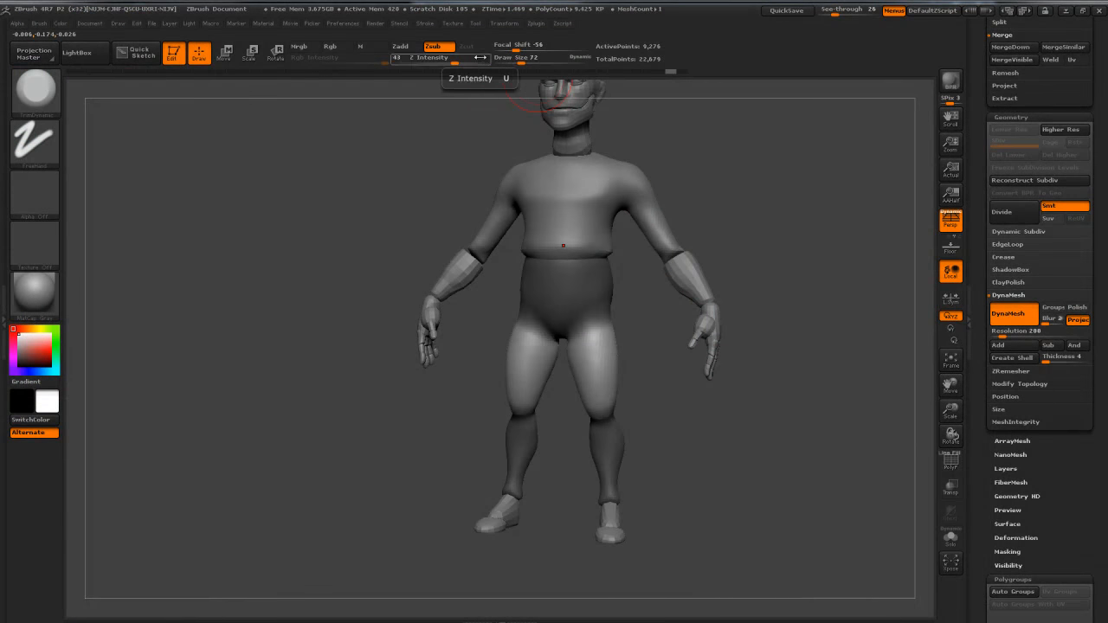
pyautogui.moveTo(479, 57); pyautogui.dragTo(412, 60)
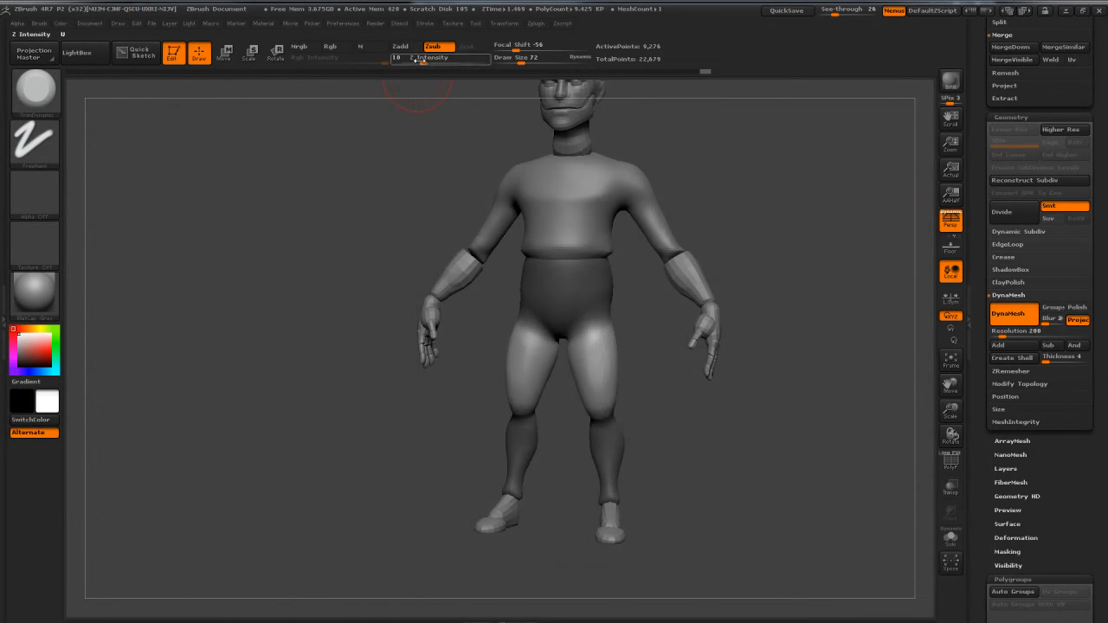
pyautogui.moveTo(421, 60); pyautogui.dragTo(412, 60)
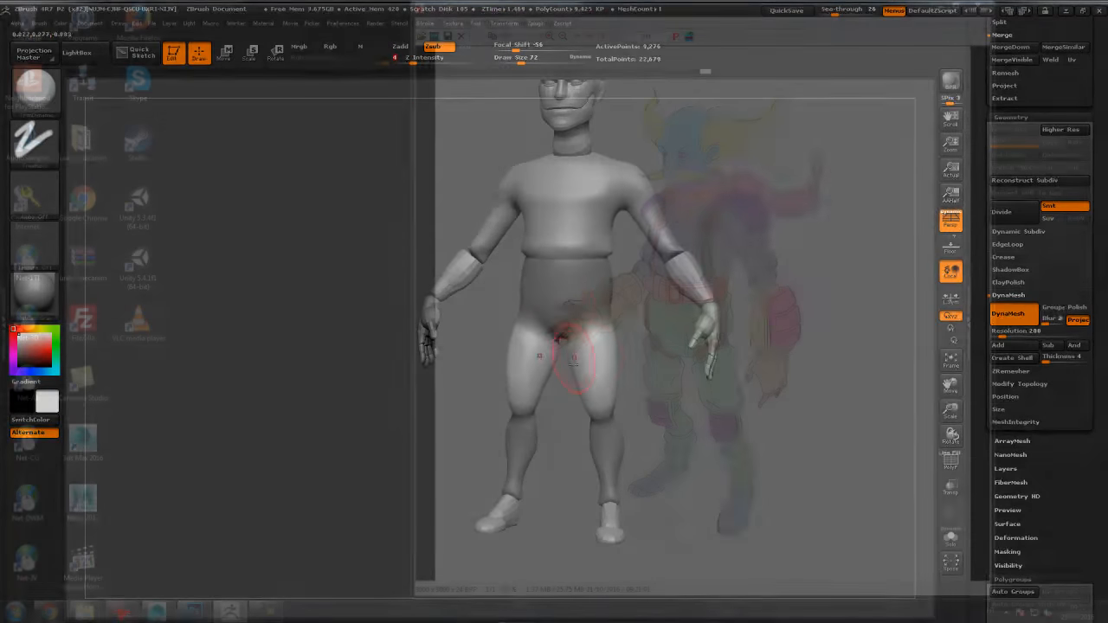
pyautogui.moveTo(594, 346)
pyautogui.mouseDown()
pyautogui.moveTo(613, 348)
pyautogui.moveTo(578, 362)
pyautogui.mouseUp()
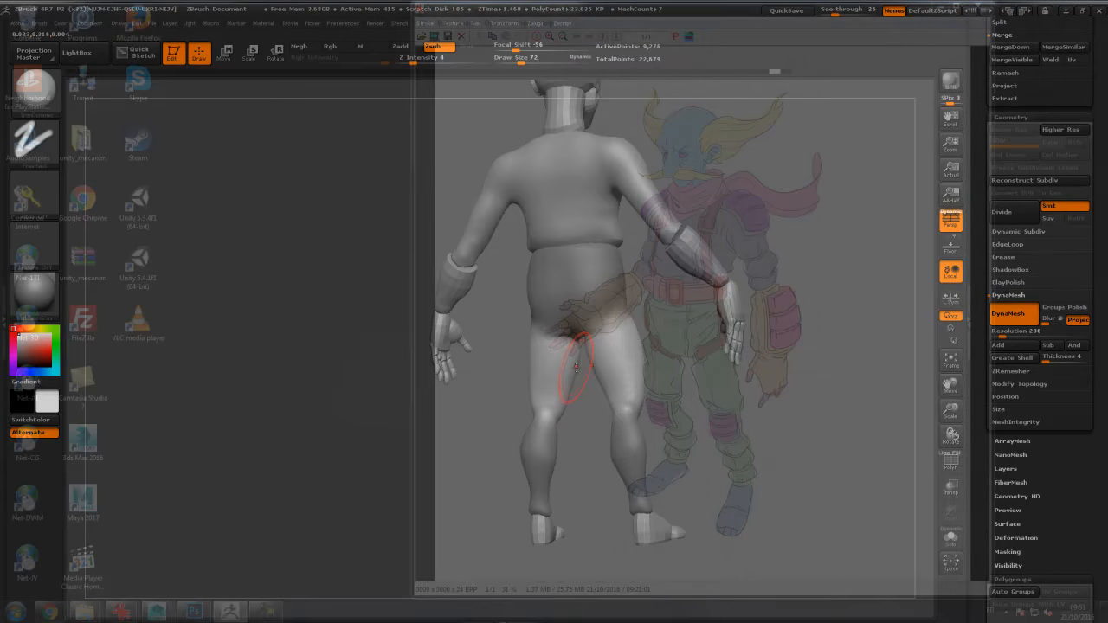
# Step: Set TrimDynamic's Z Intensity to 9 and draw size to 62, then trim and smooth the upper inner thighs front and back
pyautogui.press('s')
pyautogui.moveTo(575, 369); pyautogui.dragTo(571, 369)
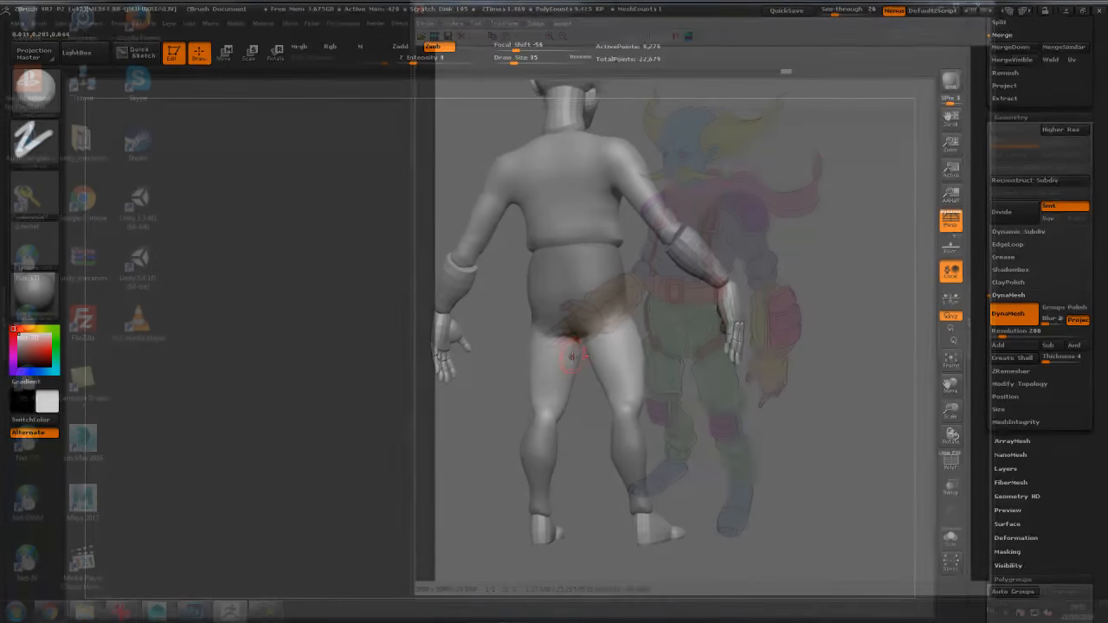
pyautogui.click(421, 60)
pyautogui.moveTo(723, 375); pyautogui.dragTo(622, 365)
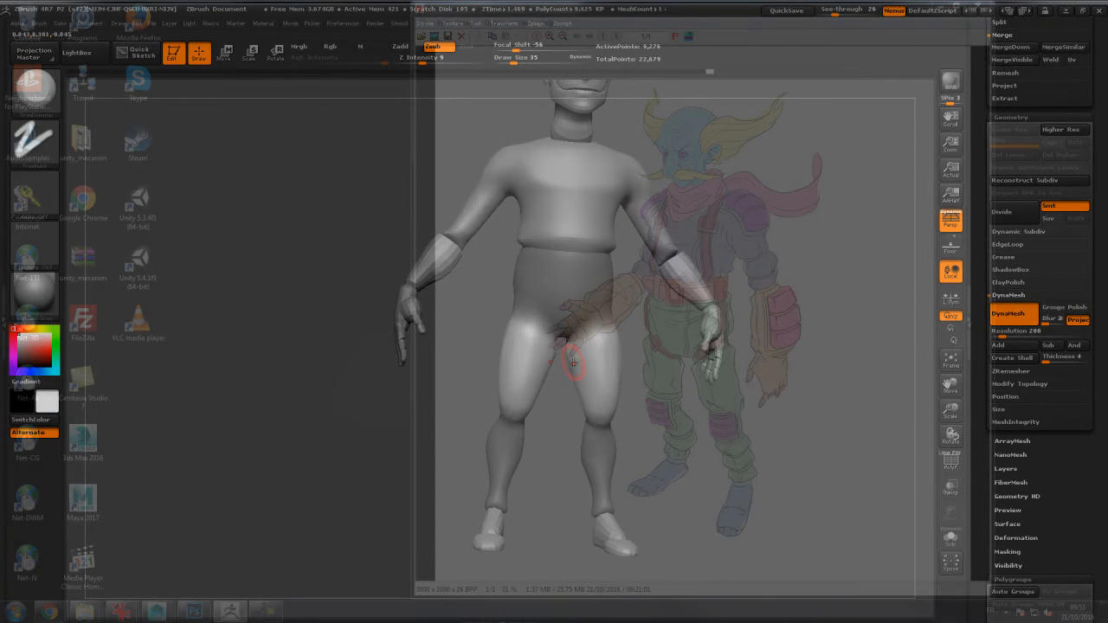
pyautogui.press('s')
pyautogui.moveTo(573, 363); pyautogui.dragTo(570, 357)
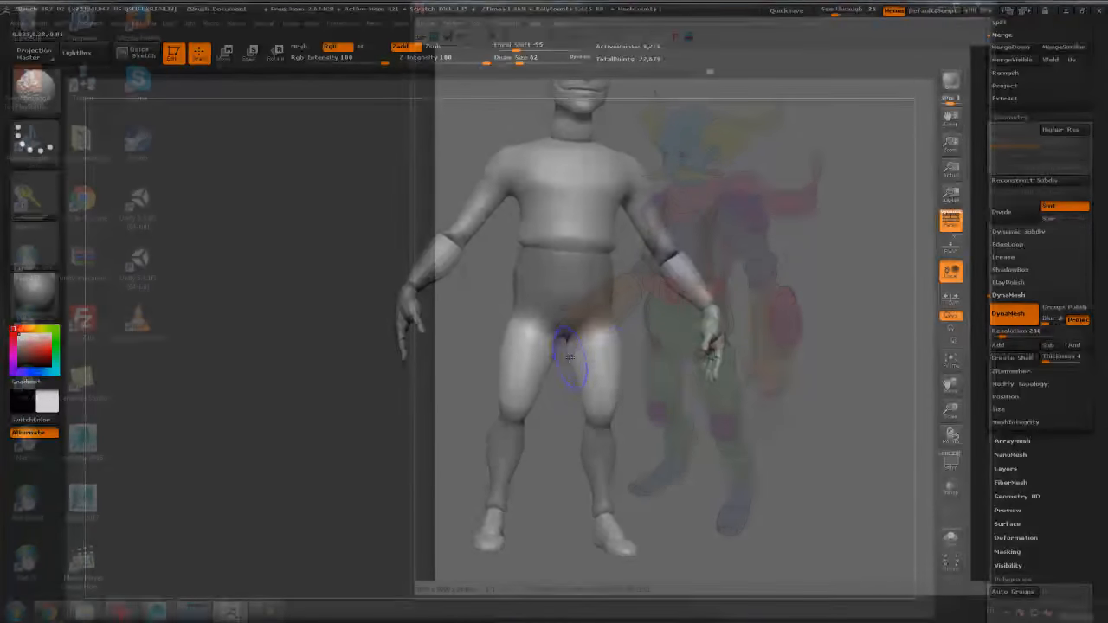
pyautogui.moveTo(660, 351)
pyautogui.mouseDown()
pyautogui.moveTo(679, 366)
pyautogui.moveTo(722, 366)
pyautogui.moveTo(597, 364)
pyautogui.moveTo(562, 386)
pyautogui.mouseUp()
pyautogui.moveTo(609, 351)
pyautogui.keyDown('alt'); pyautogui.mouseDown()
pyautogui.moveTo(642, 333)
pyautogui.moveTo(609, 336)
pyautogui.moveTo(614, 329)
pyautogui.moveTo(659, 366)
pyautogui.mouseUp(); pyautogui.keyUp('alt')
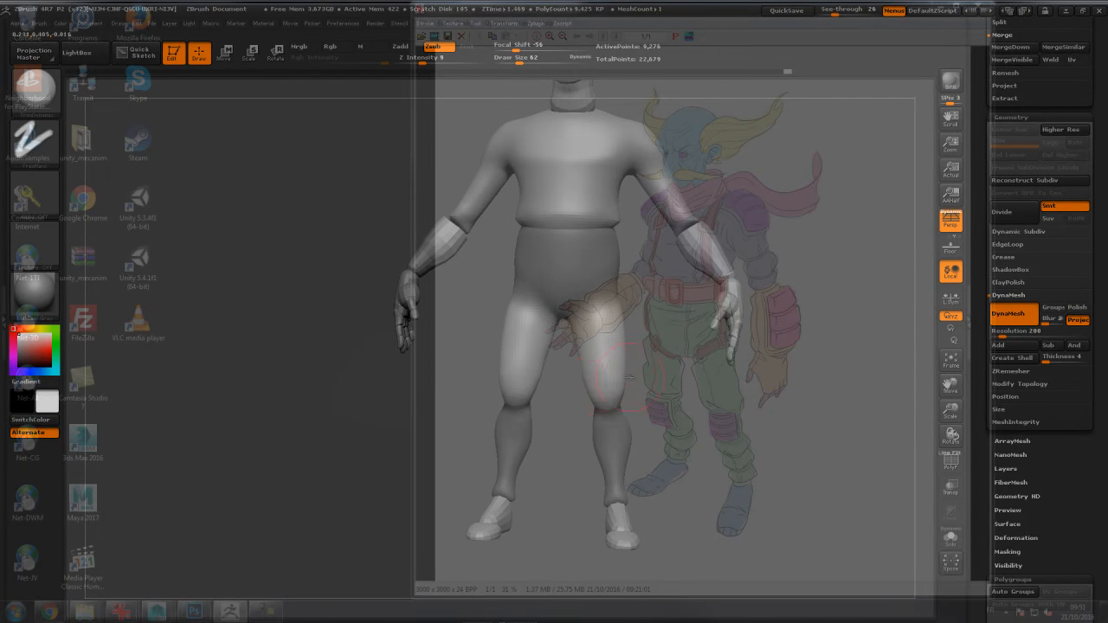
# Step: With ClayTubes at draw size 26, build up a raised fabric edge around the front of both thighs above the knees
pyautogui.press('b')
pyautogui.press('c')
pyautogui.press('t')
pyautogui.press('s')
pyautogui.moveTo(609, 382); pyautogui.dragTo(601, 383)
pyautogui.moveTo(600, 385)
pyautogui.mouseDown(button='right')
pyautogui.moveTo(625, 387)
pyautogui.moveTo(588, 396)
pyautogui.moveTo(603, 390)
pyautogui.mouseUp(button='right')
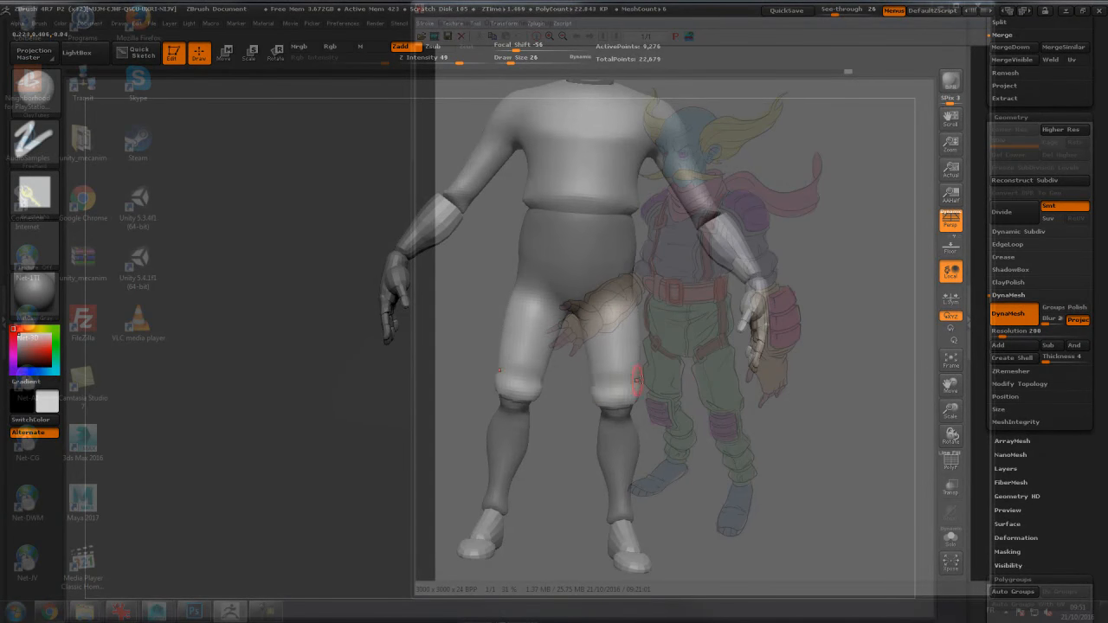
# Step: Continue the raised thigh edges around the sides and back of the knees and smooth them into the thighs
pyautogui.moveTo(682, 371)
pyautogui.mouseDown(button='right')
pyautogui.moveTo(619, 377)
pyautogui.moveTo(700, 364)
pyautogui.moveTo(636, 386)
pyautogui.mouseUp(button='right')
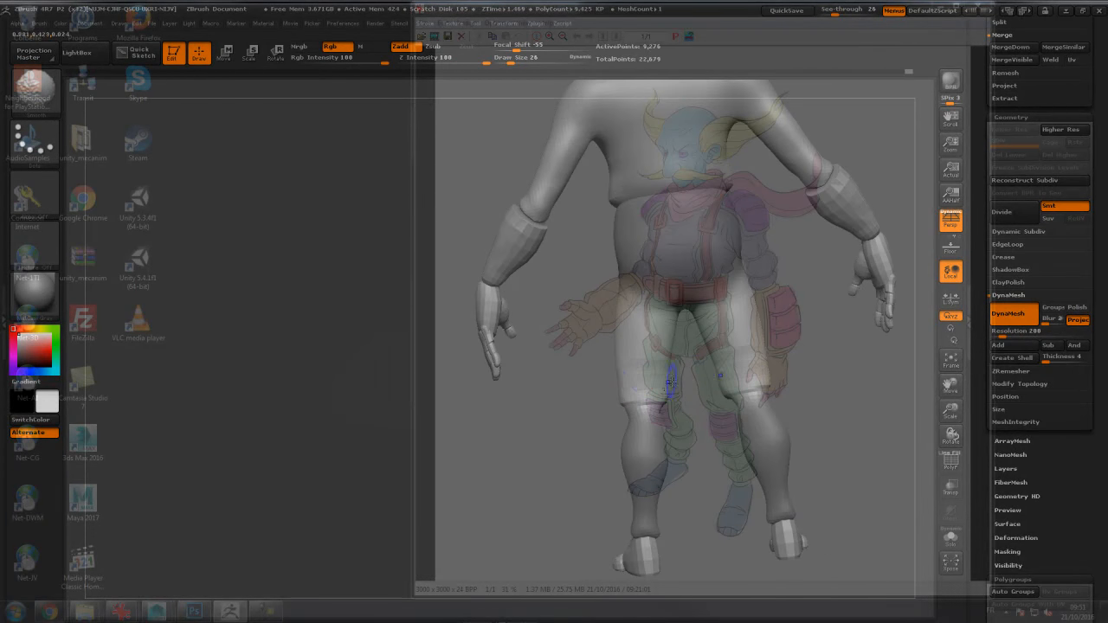
pyautogui.moveTo(645, 375)
pyautogui.mouseDown(button='right')
pyautogui.moveTo(576, 381)
pyautogui.moveTo(650, 387)
pyautogui.mouseUp(button='right')
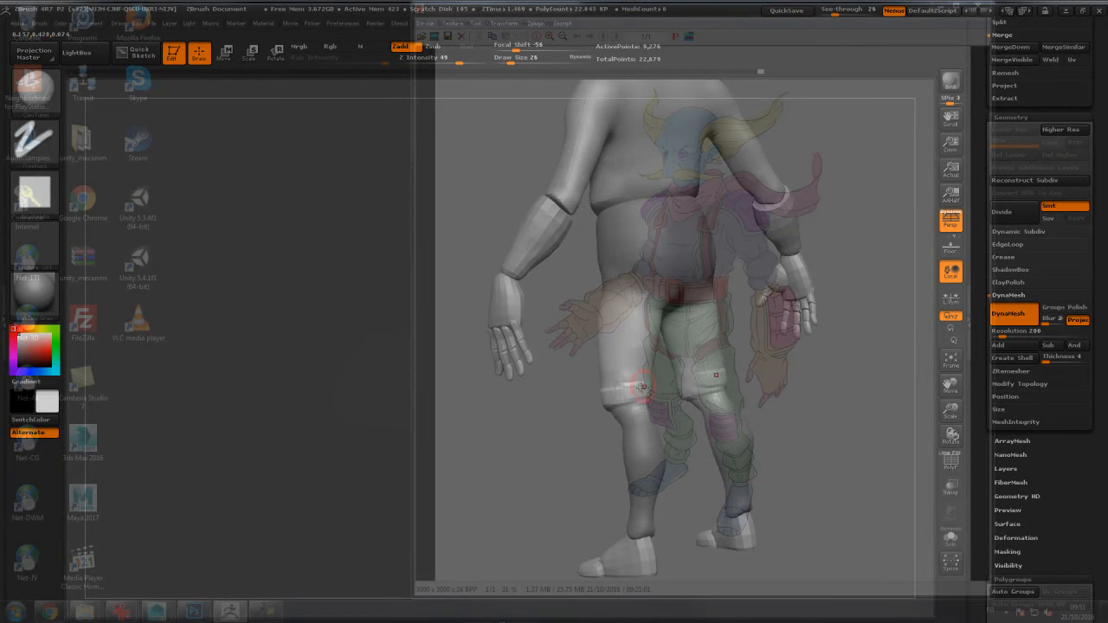
pyautogui.moveTo(624, 385)
pyautogui.mouseDown(button='right')
pyautogui.moveTo(571, 381)
pyautogui.moveTo(649, 368)
pyautogui.mouseUp(button='right')
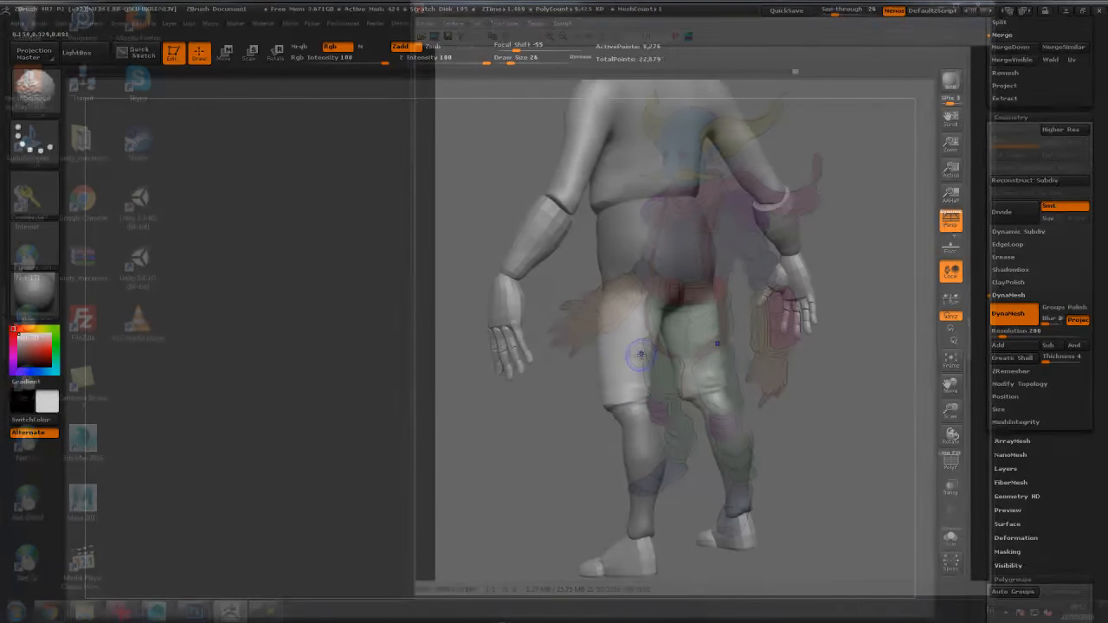
pyautogui.moveTo(767, 366); pyautogui.dragTo(740, 398, button='right')
pyautogui.press('shift')
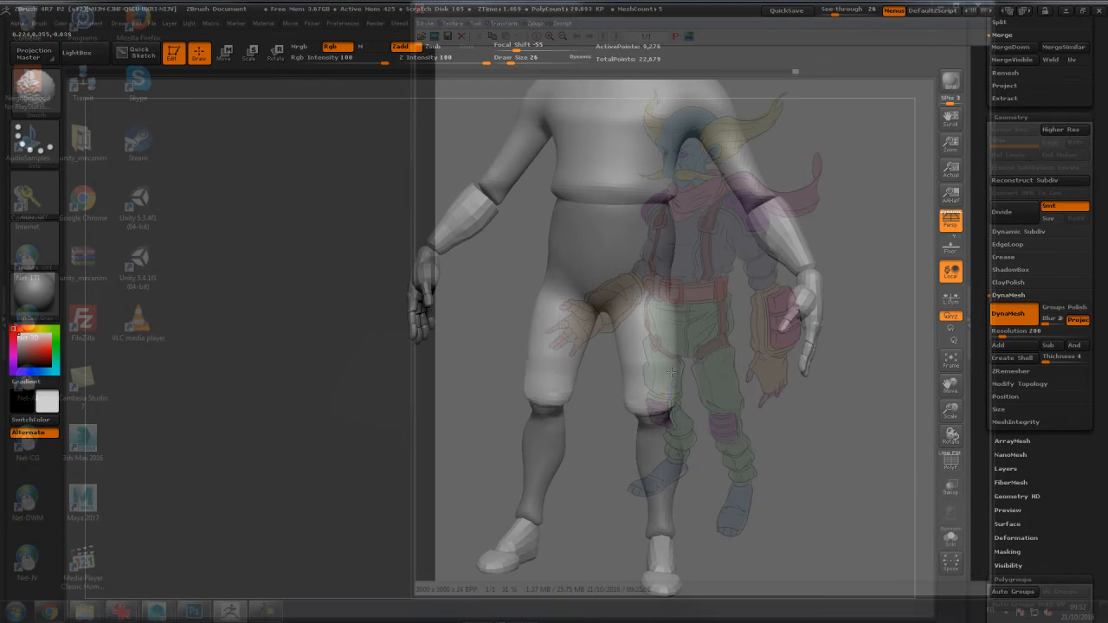
# Step: Refine and smooth the fabric on the thighs above the knees, and lower the ClayTubes Z Intensity to 24
pyautogui.moveTo(722, 384)
pyautogui.mouseDown(button='right')
pyautogui.moveTo(705, 317)
pyautogui.moveTo(701, 355)
pyautogui.moveTo(715, 362)
pyautogui.moveTo(613, 390)
pyautogui.mouseUp(button='right')
pyautogui.moveTo(582, 395)
pyautogui.mouseDown()
pyautogui.moveTo(611, 392)
pyautogui.moveTo(612, 376)
pyautogui.moveTo(611, 404)
pyautogui.moveTo(609, 395)
pyautogui.mouseUp()
pyautogui.moveTo(580, 399); pyautogui.dragTo(633, 390, button='right')
pyautogui.moveTo(601, 384)
pyautogui.mouseDown()
pyautogui.moveTo(666, 391)
pyautogui.moveTo(641, 378)
pyautogui.mouseUp()
pyautogui.press('shift')
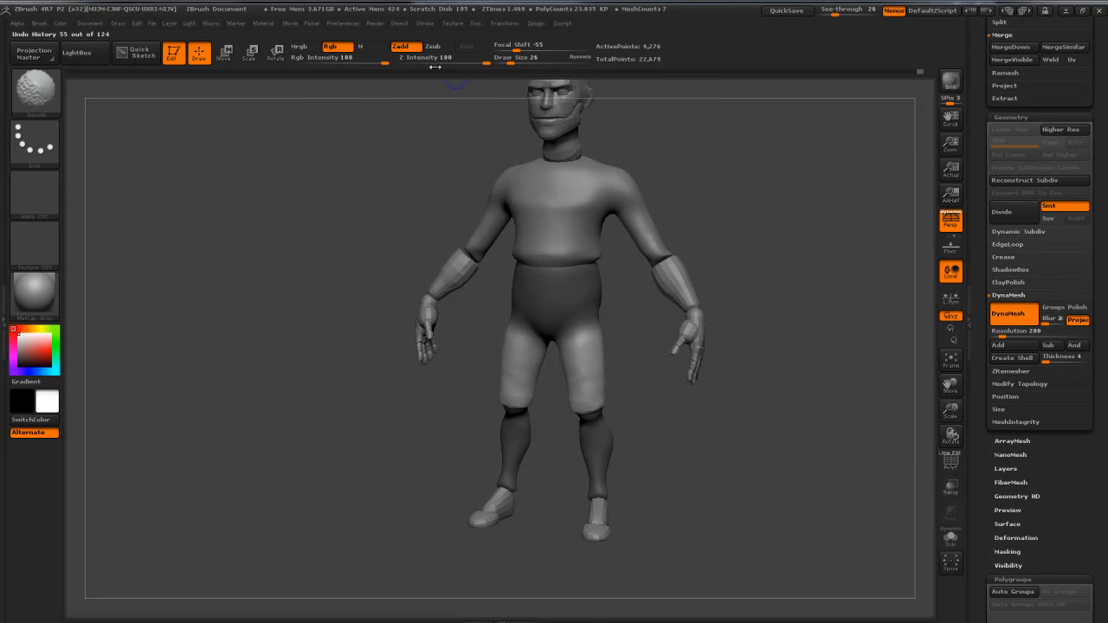
pyautogui.moveTo(442, 66); pyautogui.dragTo(467, 62)
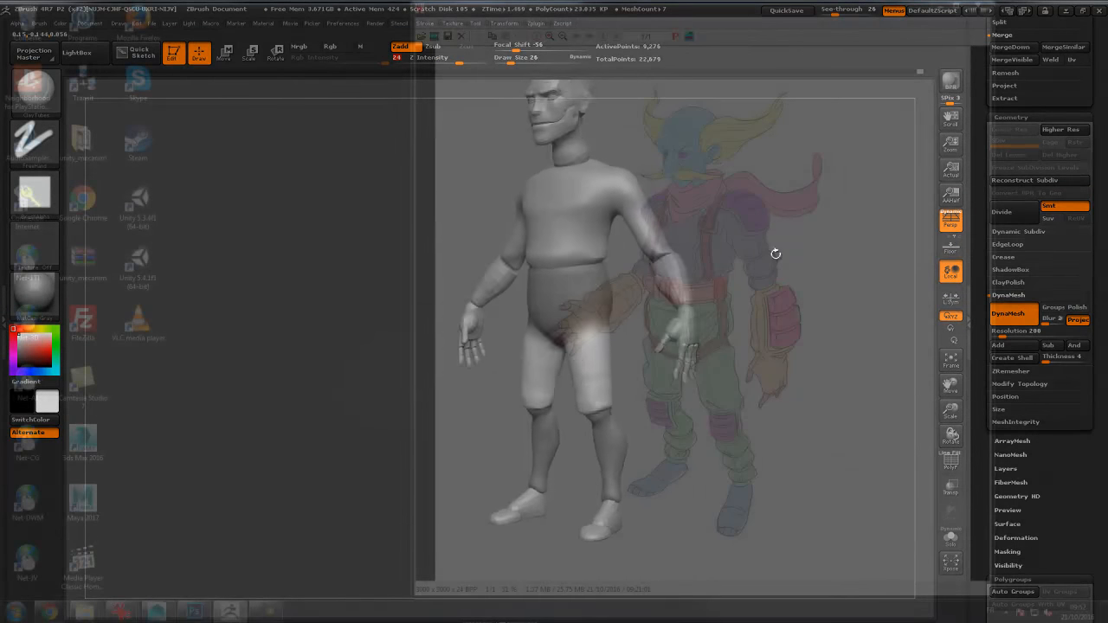
# Step: Shape and smooth the lower thighs of the pants from the front and sides, just above the knees
pyautogui.moveTo(593, 366)
pyautogui.keyDown('shift'); pyautogui.mouseDown()
pyautogui.moveTo(599, 388)
pyautogui.moveTo(680, 389)
pyautogui.mouseUp(); pyautogui.keyUp('shift')
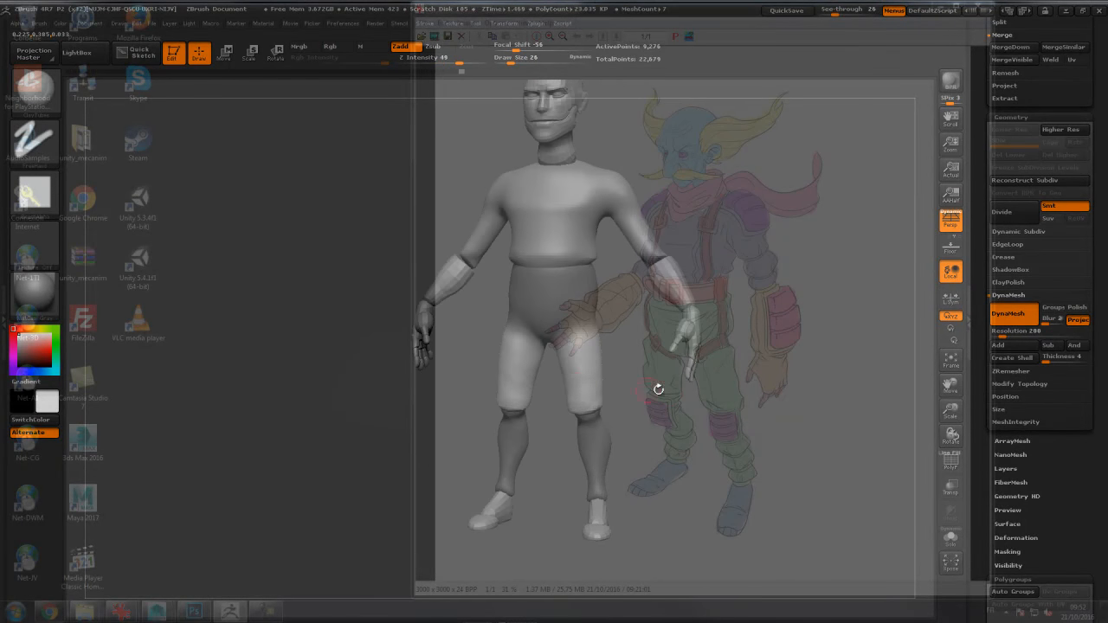
pyautogui.moveTo(578, 386)
pyautogui.mouseDown()
pyautogui.moveTo(576, 370)
pyautogui.moveTo(579, 384)
pyautogui.moveTo(609, 380)
pyautogui.moveTo(599, 381)
pyautogui.mouseUp()
pyautogui.moveTo(591, 372)
pyautogui.mouseDown()
pyautogui.moveTo(597, 390)
pyautogui.moveTo(635, 382)
pyautogui.mouseUp()
pyautogui.moveTo(566, 378); pyautogui.dragTo(568, 394)
pyautogui.keyDown('shift'); pyautogui.moveTo(569, 395); pyautogui.dragTo(564, 385); pyautogui.keyUp('shift')
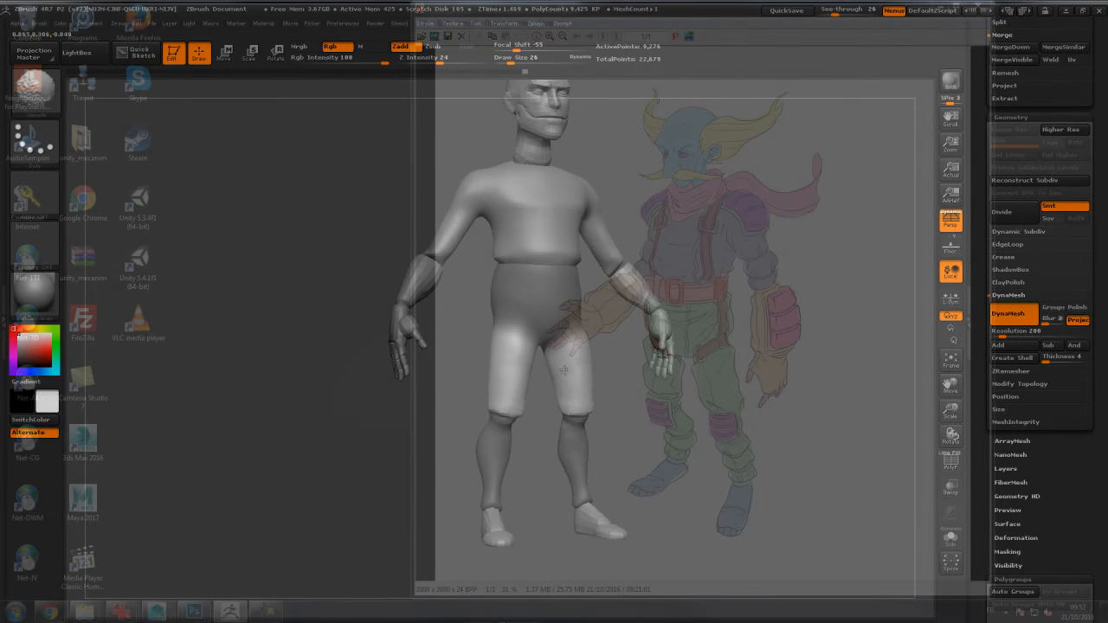
pyautogui.moveTo(663, 416)
pyautogui.mouseDown()
pyautogui.moveTo(595, 422)
pyautogui.moveTo(643, 407)
pyautogui.moveTo(631, 403)
pyautogui.mouseUp()
pyautogui.press('shift')
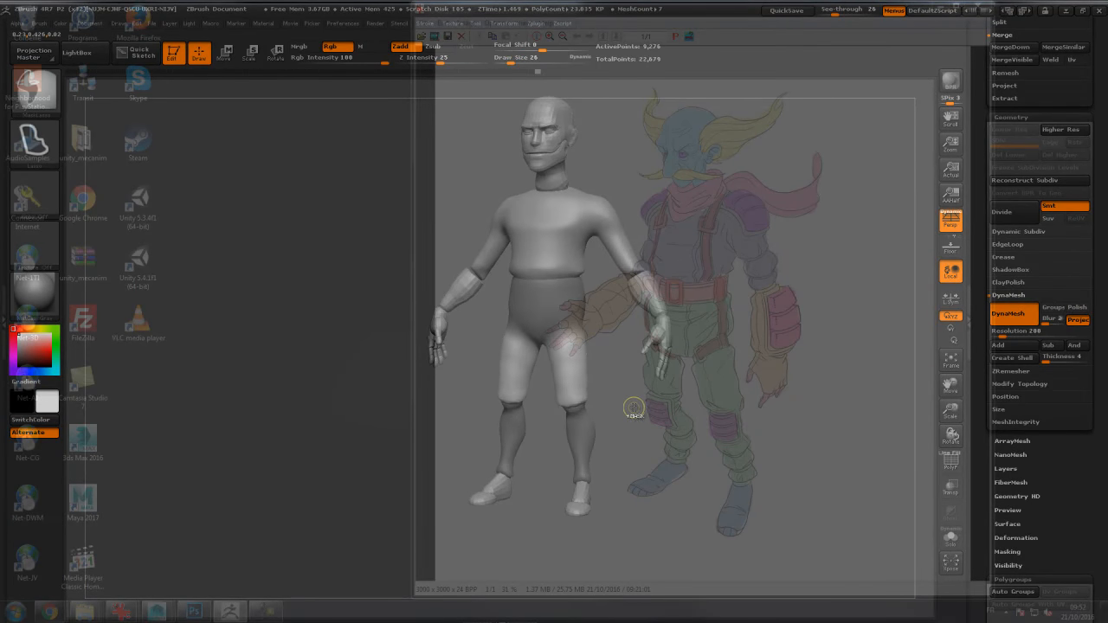
# Step: Clear the mask from the pants and rebuild their mesh with DynaMesh at resolution 200
pyautogui.keyDown('ctrl'); pyautogui.click(633, 408); pyautogui.keyUp('ctrl')
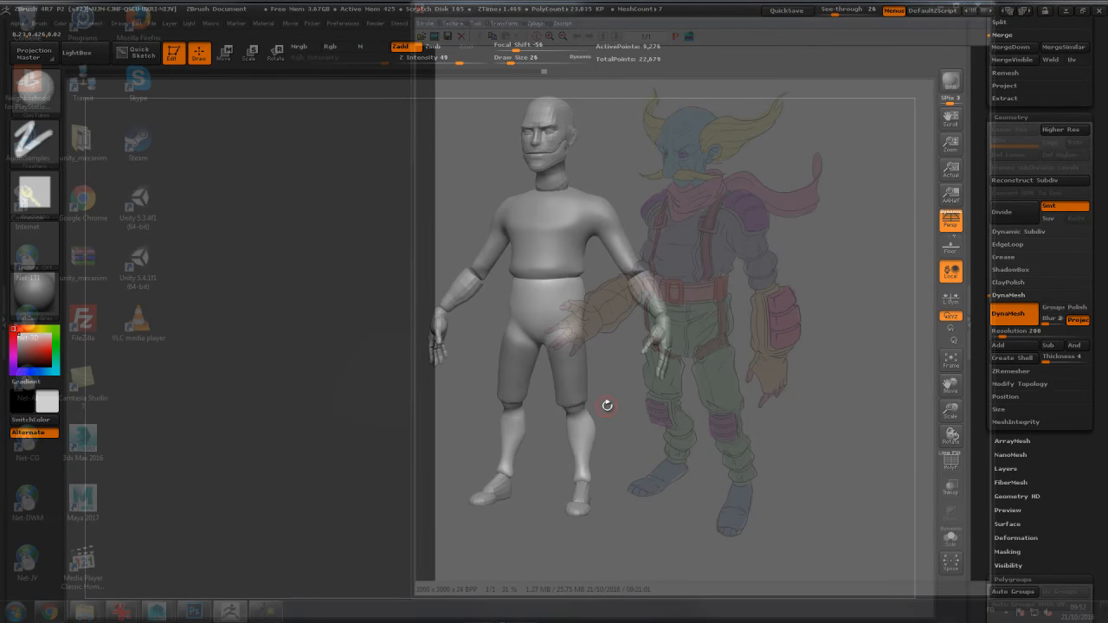
pyautogui.keyDown('ctrl'); pyautogui.click(605, 405); pyautogui.keyUp('ctrl')
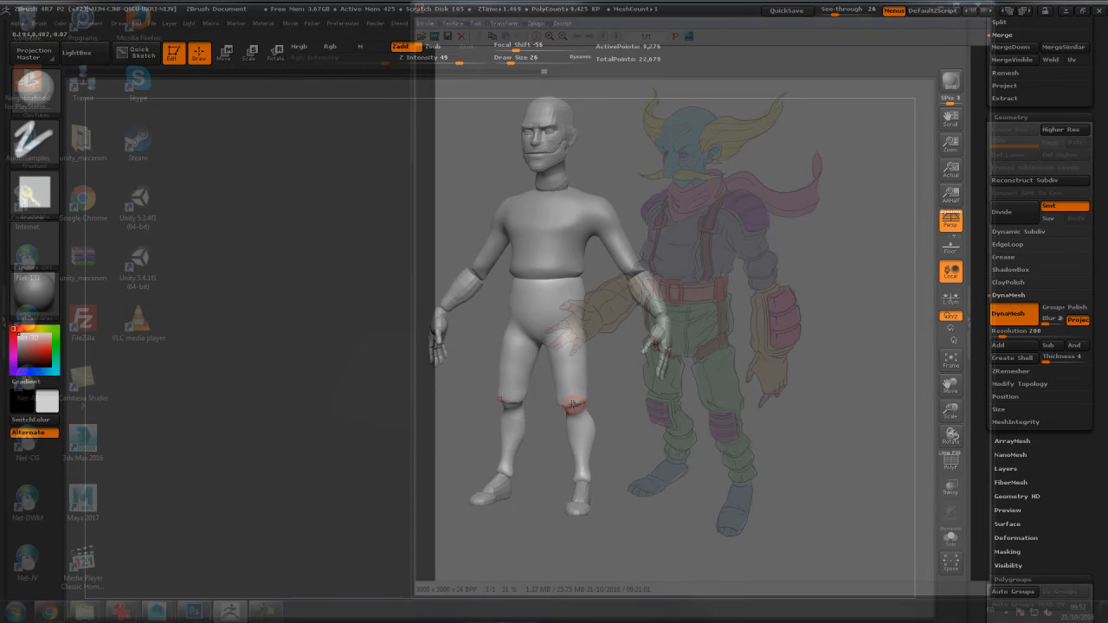
pyautogui.moveTo(620, 396)
pyautogui.keyDown('ctrl'); pyautogui.mouseDown()
pyautogui.moveTo(573, 406)
pyautogui.moveTo(626, 396)
pyautogui.moveTo(584, 394)
pyautogui.mouseUp(); pyautogui.keyUp('ctrl')
pyautogui.press('ctrl')
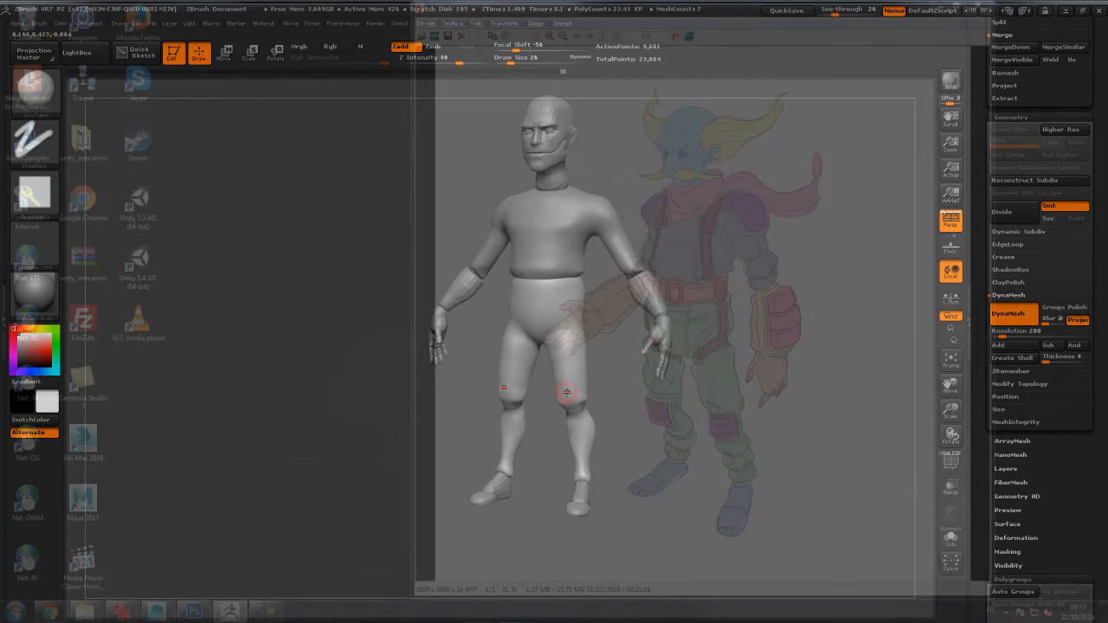
# Step: Build up and smooth the fabric around the knees so the thigh edges blend into the lower legs
pyautogui.moveTo(560, 393)
pyautogui.mouseDown()
pyautogui.moveTo(584, 391)
pyautogui.moveTo(552, 394)
pyautogui.moveTo(577, 385)
pyautogui.moveTo(574, 398)
pyautogui.moveTo(552, 386)
pyautogui.moveTo(560, 401)
pyautogui.moveTo(578, 409)
pyautogui.moveTo(593, 398)
pyautogui.moveTo(560, 401)
pyautogui.moveTo(597, 411)
pyautogui.moveTo(563, 417)
pyautogui.mouseUp()
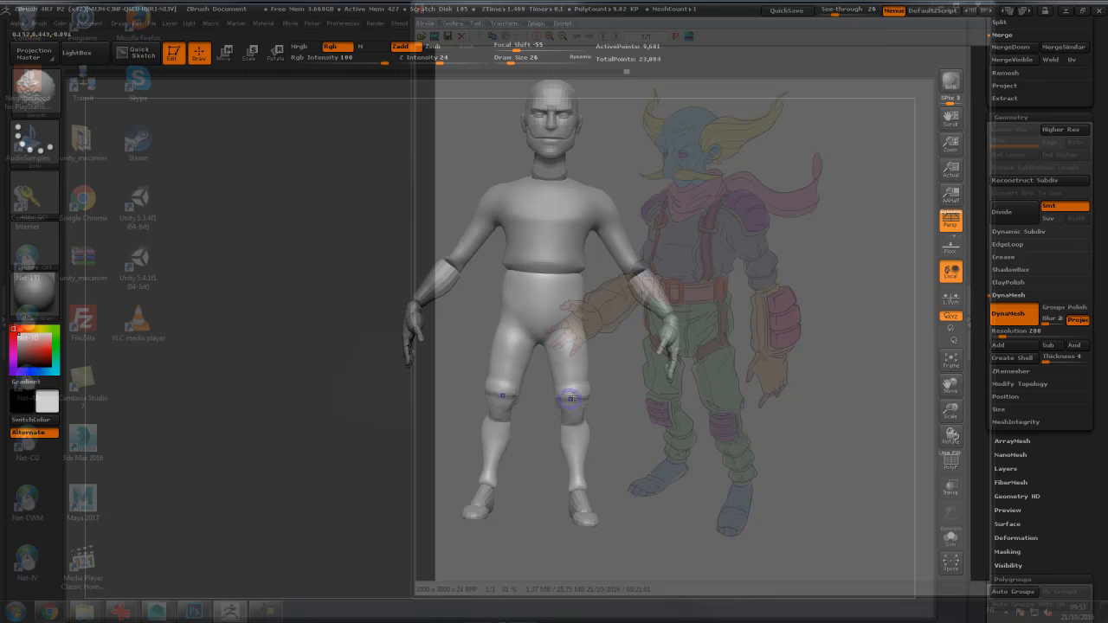
pyautogui.moveTo(593, 409); pyautogui.dragTo(554, 411)
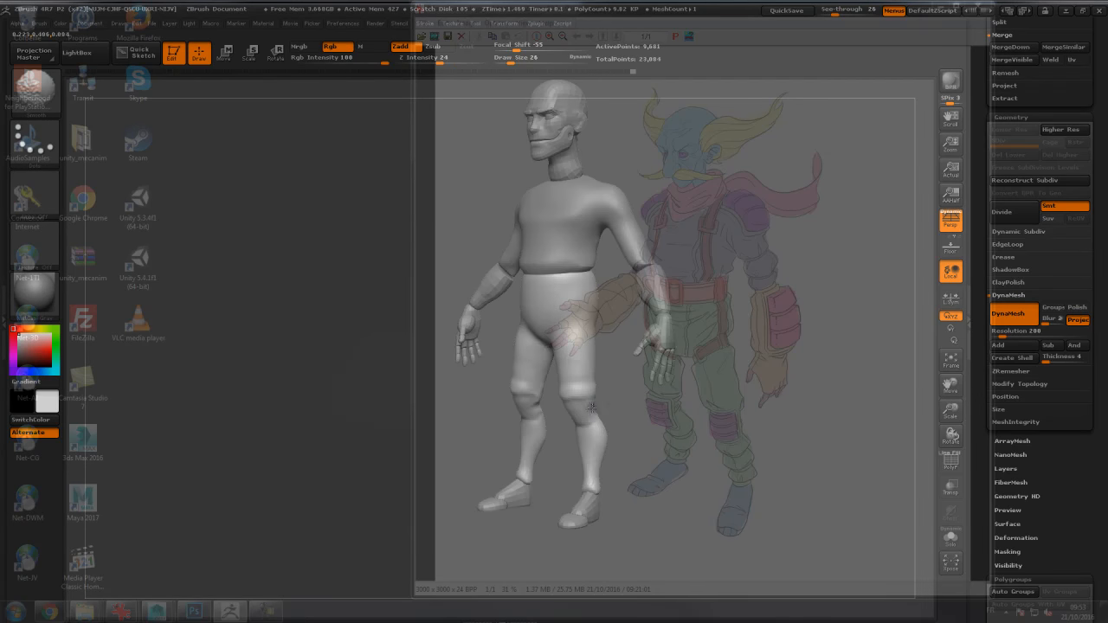
pyautogui.press('ctrl')
# Step: With ClayTubes, build up baggy fabric around the ankles and calves on both lower legs
pyautogui.moveTo(636, 408); pyautogui.dragTo(615, 476)
pyautogui.moveTo(634, 471); pyautogui.dragTo(653, 468)
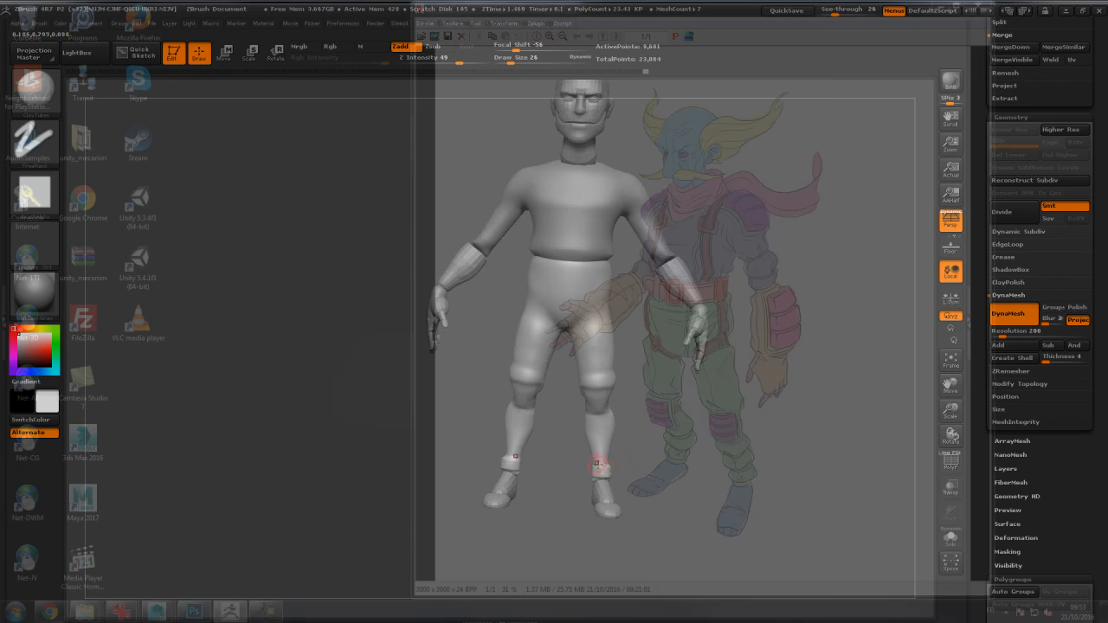
pyautogui.moveTo(591, 451)
pyautogui.mouseDown()
pyautogui.moveTo(611, 442)
pyautogui.moveTo(593, 426)
pyautogui.moveTo(610, 421)
pyautogui.mouseUp()
pyautogui.moveTo(655, 449)
pyautogui.mouseDown()
pyautogui.moveTo(577, 465)
pyautogui.moveTo(593, 430)
pyautogui.mouseUp()
pyautogui.moveTo(550, 461); pyautogui.dragTo(508, 468)
pyautogui.moveTo(610, 474)
pyautogui.mouseDown()
pyautogui.moveTo(585, 468)
pyautogui.moveTo(603, 435)
pyautogui.moveTo(601, 459)
pyautogui.mouseUp()
pyautogui.moveTo(564, 456)
pyautogui.mouseDown()
pyautogui.moveTo(644, 439)
pyautogui.moveTo(629, 454)
pyautogui.moveTo(634, 476)
pyautogui.mouseUp()
# Step: Smooth the added calf fabric and re-DynaMesh the pants
pyautogui.moveTo(690, 447)
pyautogui.keyDown('shift'); pyautogui.mouseDown()
pyautogui.moveTo(652, 448)
pyautogui.moveTo(639, 475)
pyautogui.moveTo(642, 465)
pyautogui.mouseUp(); pyautogui.keyUp('shift')
pyautogui.moveTo(704, 425)
pyautogui.keyDown('ctrl'); pyautogui.mouseDown()
pyautogui.moveTo(692, 443)
pyautogui.moveTo(635, 424)
pyautogui.mouseUp(); pyautogui.keyUp('ctrl')
pyautogui.press('shift')
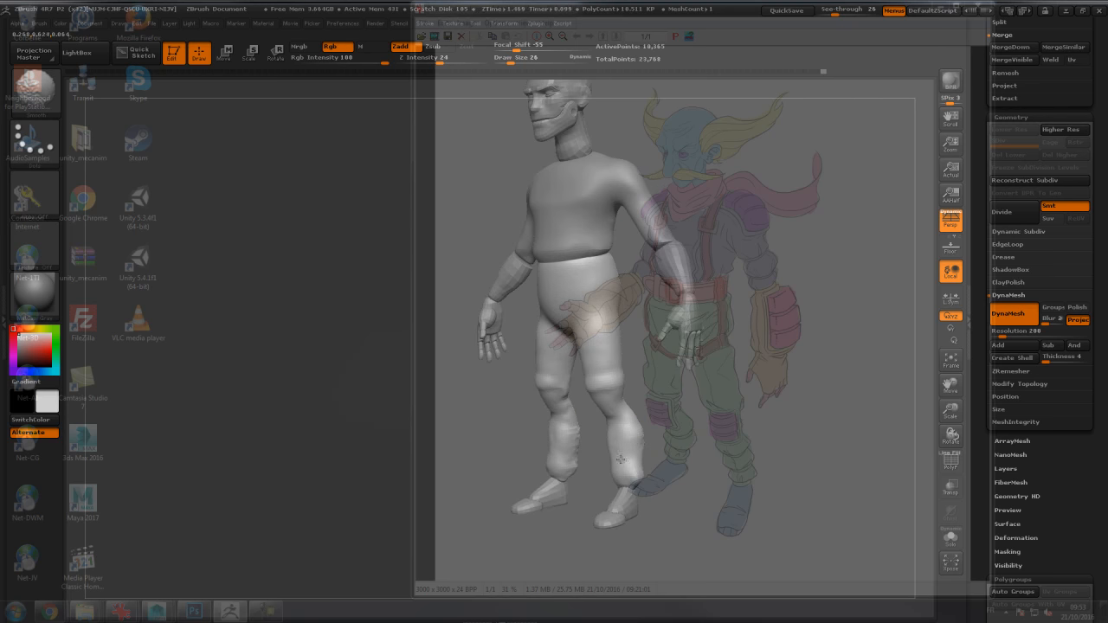
# Step: Smooth the lower pant legs at the back of the calves and around the area below the knees
pyautogui.moveTo(650, 460)
pyautogui.mouseDown()
pyautogui.moveTo(621, 475)
pyautogui.moveTo(666, 454)
pyautogui.moveTo(647, 467)
pyautogui.mouseUp()
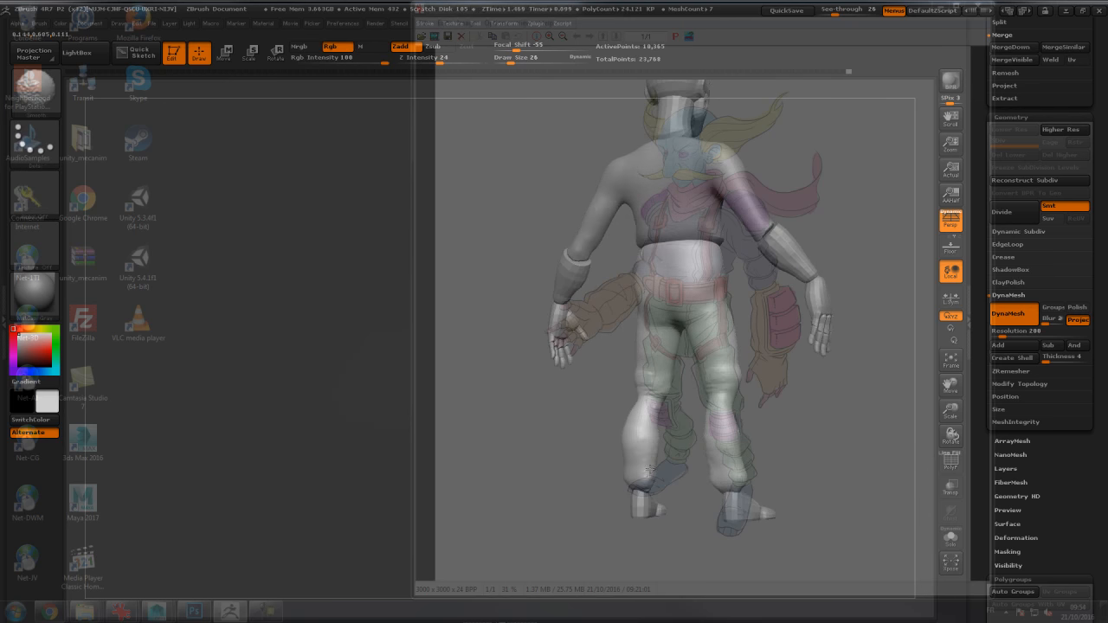
pyautogui.moveTo(528, 492)
pyautogui.mouseDown()
pyautogui.moveTo(707, 464)
pyautogui.moveTo(715, 423)
pyautogui.moveTo(719, 453)
pyautogui.moveTo(742, 437)
pyautogui.moveTo(732, 425)
pyautogui.moveTo(713, 436)
pyautogui.moveTo(712, 455)
pyautogui.moveTo(683, 423)
pyautogui.moveTo(710, 453)
pyautogui.mouseUp()
pyautogui.press('f')
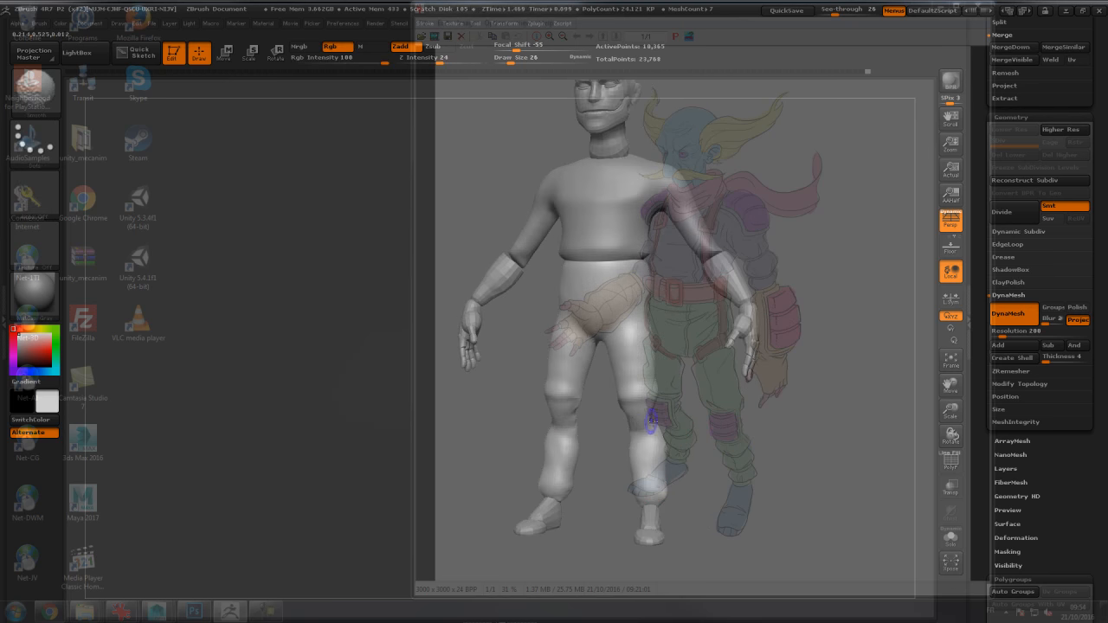
pyautogui.moveTo(675, 416); pyautogui.dragTo(702, 419)
pyautogui.moveTo(618, 425)
pyautogui.keyDown('shift'); pyautogui.mouseDown()
pyautogui.moveTo(654, 412)
pyautogui.moveTo(619, 415)
pyautogui.moveTo(622, 405)
pyautogui.moveTo(651, 421)
pyautogui.moveTo(641, 429)
pyautogui.moveTo(631, 420)
pyautogui.moveTo(641, 404)
pyautogui.moveTo(611, 419)
pyautogui.mouseUp(); pyautogui.keyUp('shift')
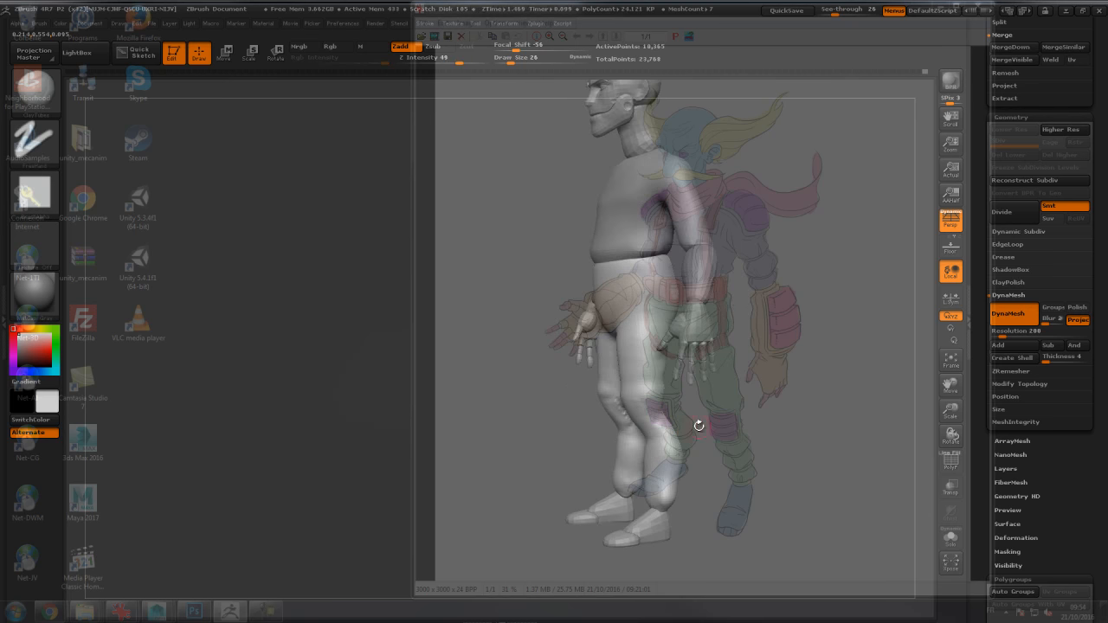
# Step: Position the model beside the reference, then build up the front of the knees with ClayTubes and smooth them
pyautogui.keyDown('alt'); pyautogui.moveTo(812, 268); pyautogui.dragTo(652, 272); pyautogui.keyUp('alt')
pyautogui.moveTo(492, 389)
pyautogui.keyDown('alt'); pyautogui.mouseDown()
pyautogui.moveTo(322, 400)
pyautogui.moveTo(467, 398)
pyautogui.mouseUp(); pyautogui.keyUp('alt')
pyautogui.moveTo(355, 397)
pyautogui.mouseDown()
pyautogui.moveTo(325, 400)
pyautogui.moveTo(334, 413)
pyautogui.moveTo(324, 416)
pyautogui.moveTo(317, 401)
pyautogui.mouseUp()
pyautogui.moveTo(350, 412)
pyautogui.mouseDown()
pyautogui.moveTo(424, 401)
pyautogui.moveTo(353, 395)
pyautogui.mouseUp()
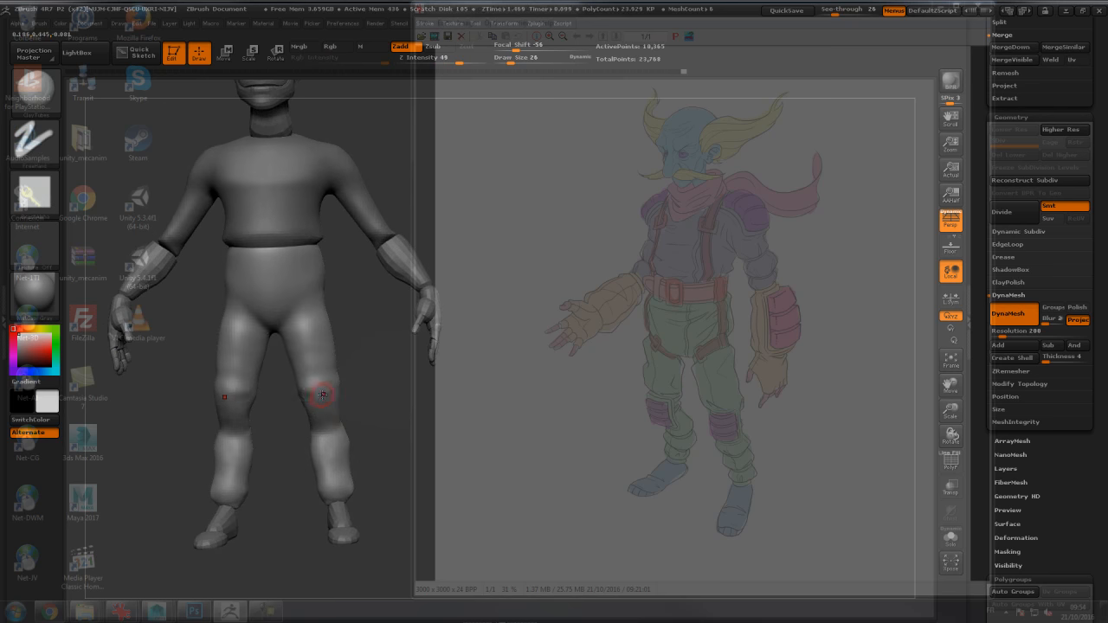
pyautogui.moveTo(305, 396); pyautogui.dragTo(336, 396)
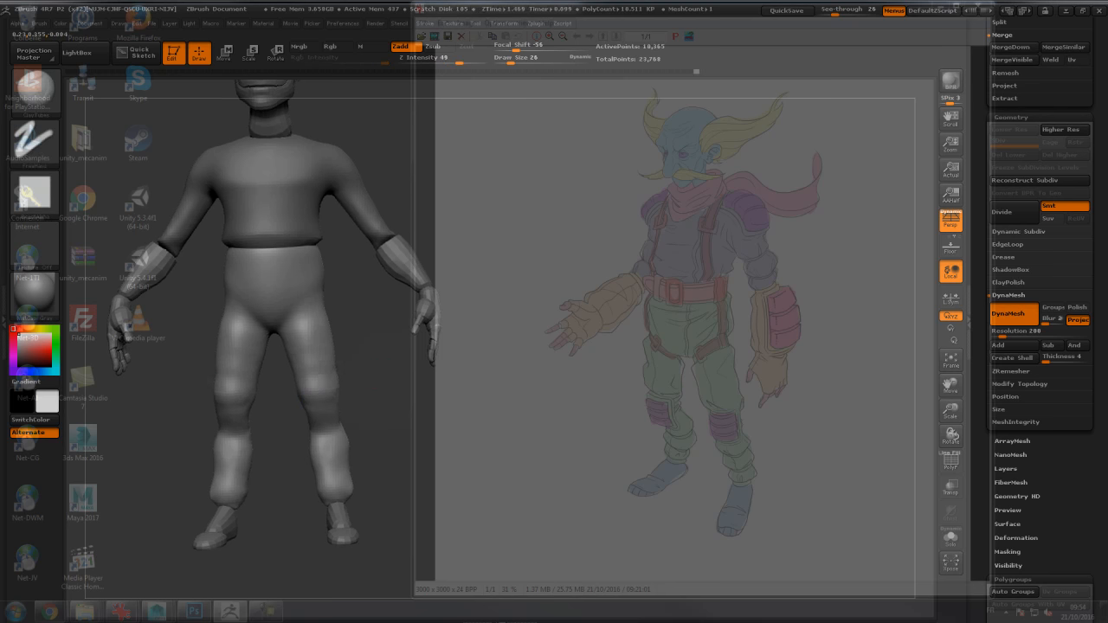
pyautogui.keyDown('alt'); pyautogui.moveTo(385, 372); pyautogui.dragTo(388, 390); pyautogui.keyUp('alt')
pyautogui.moveTo(315, 388); pyautogui.dragTo(343, 392)
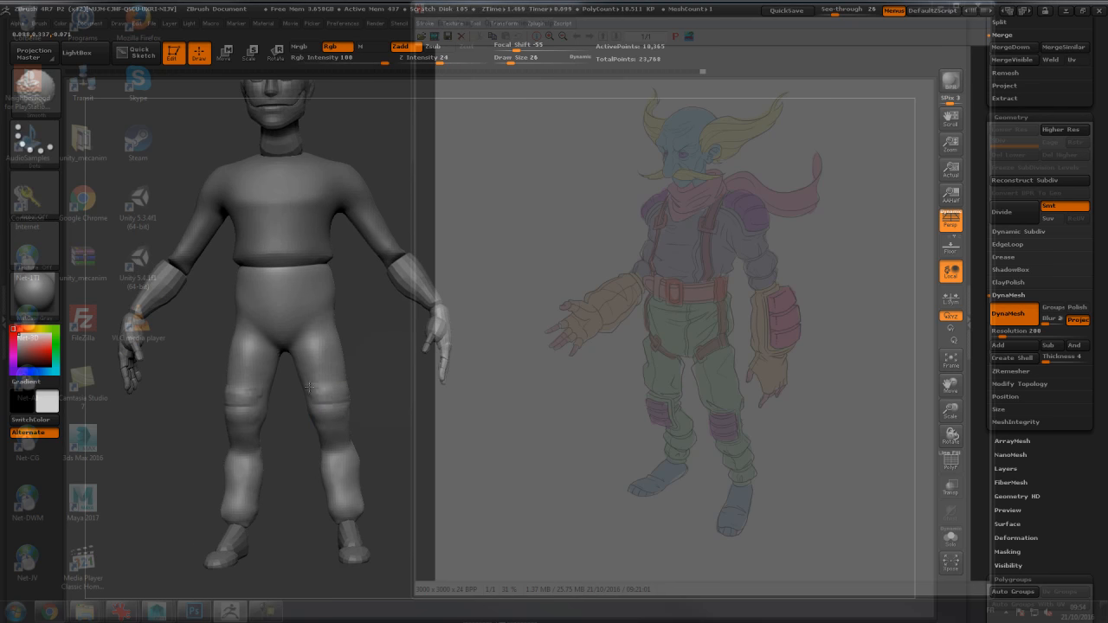
pyautogui.moveTo(385, 376); pyautogui.dragTo(339, 384)
pyautogui.moveTo(406, 398)
pyautogui.mouseDown()
pyautogui.moveTo(441, 396)
pyautogui.moveTo(385, 408)
pyautogui.mouseUp()
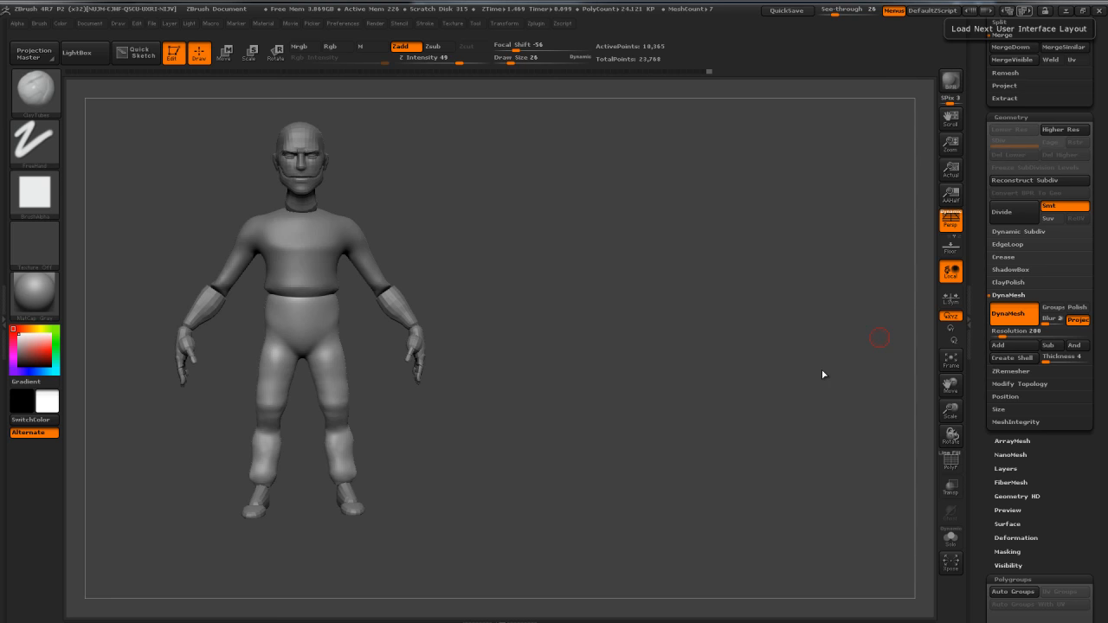
# Step: Save the tool as Pilote002 in the ZB4R7 project folder
pyautogui.moveTo(978, 137); pyautogui.dragTo(975, 283)
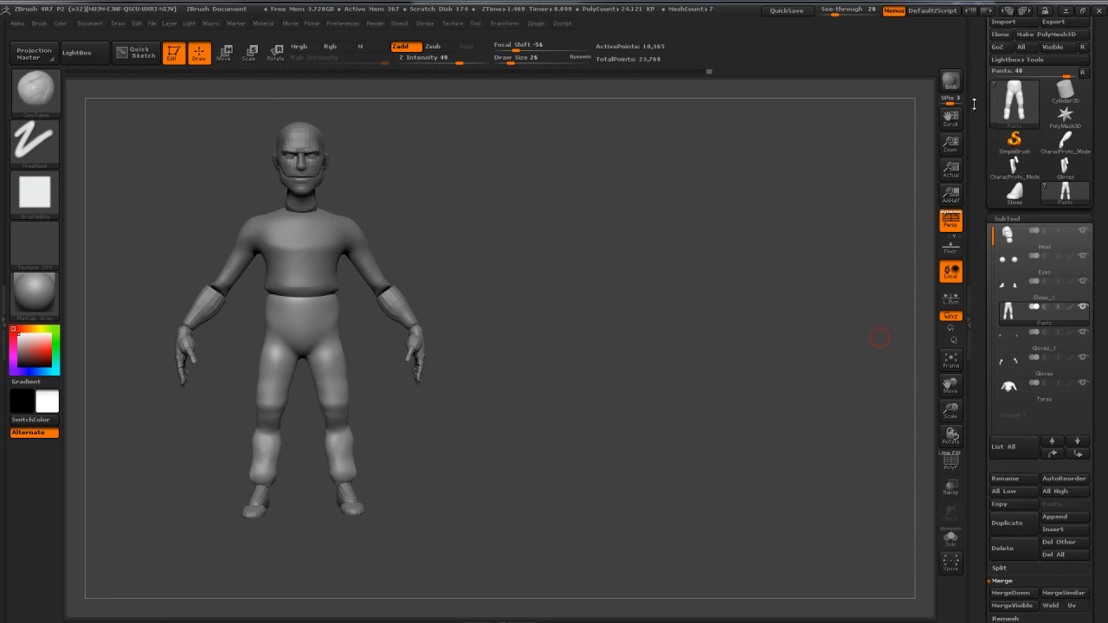
pyautogui.moveTo(974, 104); pyautogui.dragTo(974, 151)
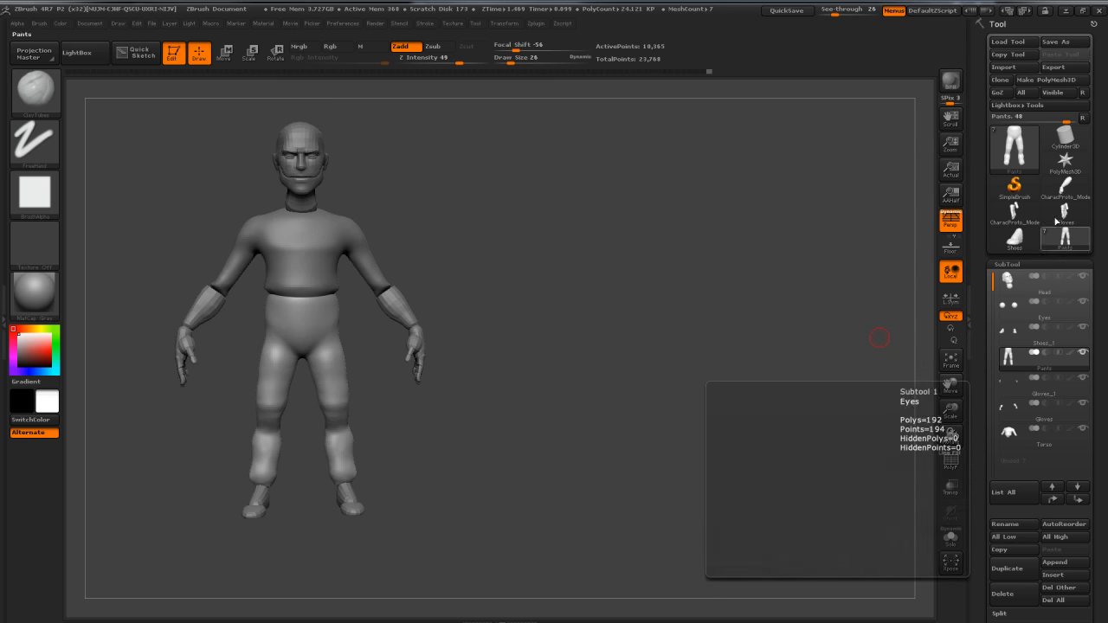
pyautogui.click(1055, 42)
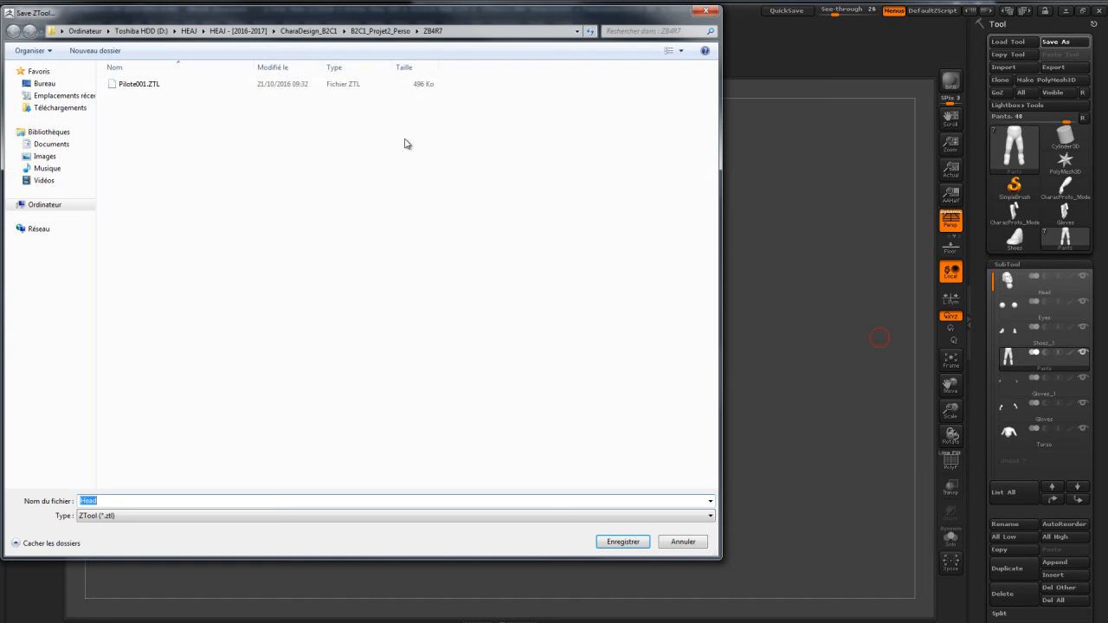
pyautogui.click(174, 84)
pyautogui.doubleClick(109, 501)
pyautogui.moveTo(104, 501); pyautogui.dragTo(187, 495)
pyautogui.write('2')
pyautogui.press('Return')
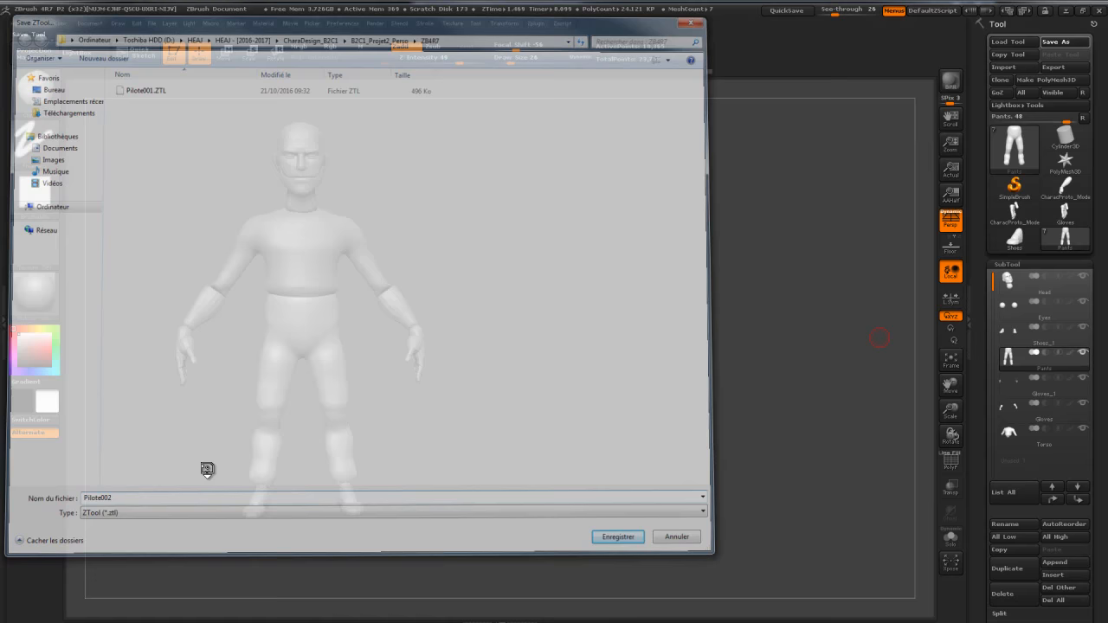
pyautogui.click(657, 84)
# Step: Set See-through to 20 and smooth the front of the upper thighs near the crotch
pyautogui.moveTo(843, 10)
pyautogui.mouseDown()
pyautogui.moveTo(820, 10)
pyautogui.moveTo(831, 12)
pyautogui.mouseUp()
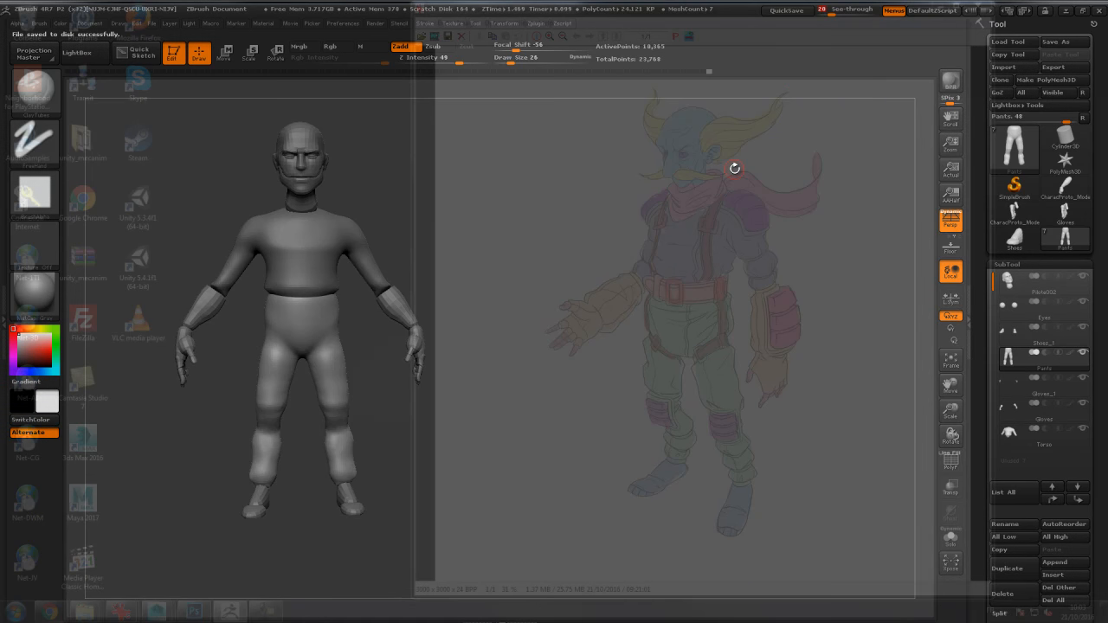
pyautogui.moveTo(472, 194)
pyautogui.mouseDown()
pyautogui.moveTo(511, 235)
pyautogui.moveTo(461, 309)
pyautogui.mouseUp()
pyautogui.moveTo(448, 349); pyautogui.dragTo(449, 366)
pyautogui.press('shift')
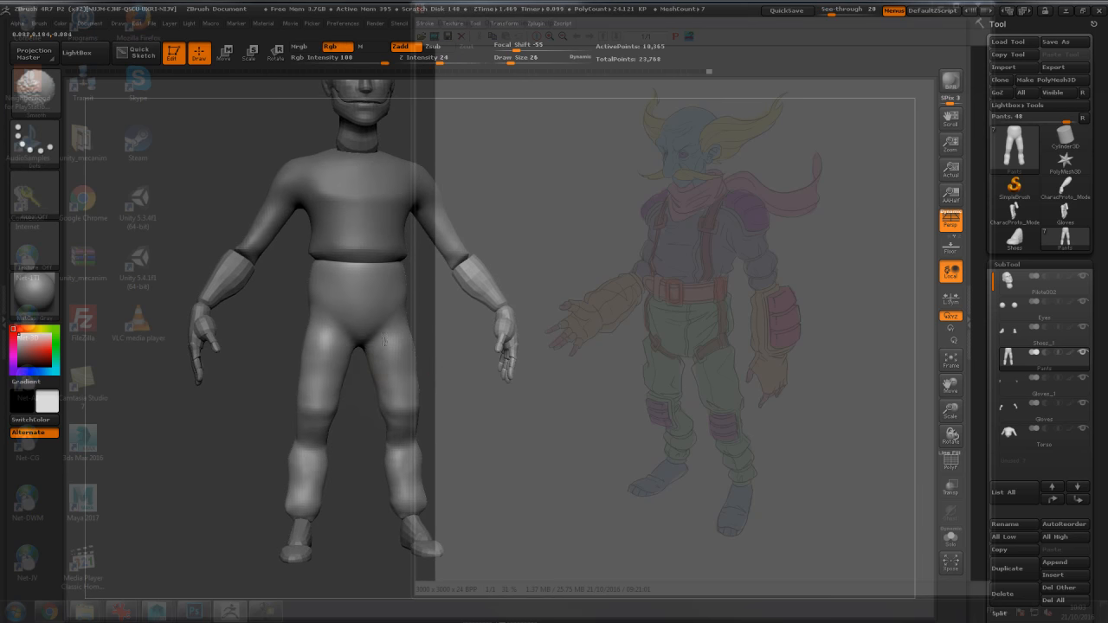
pyautogui.moveTo(467, 365); pyautogui.dragTo(440, 360)
pyautogui.press('shift')
# Step: Set TrimDynamic's Z Intensity to 20 and draw size to 39, then trim and smooth the front of the thighs and knees
pyautogui.press('b')
pyautogui.press('t')
pyautogui.press('d')
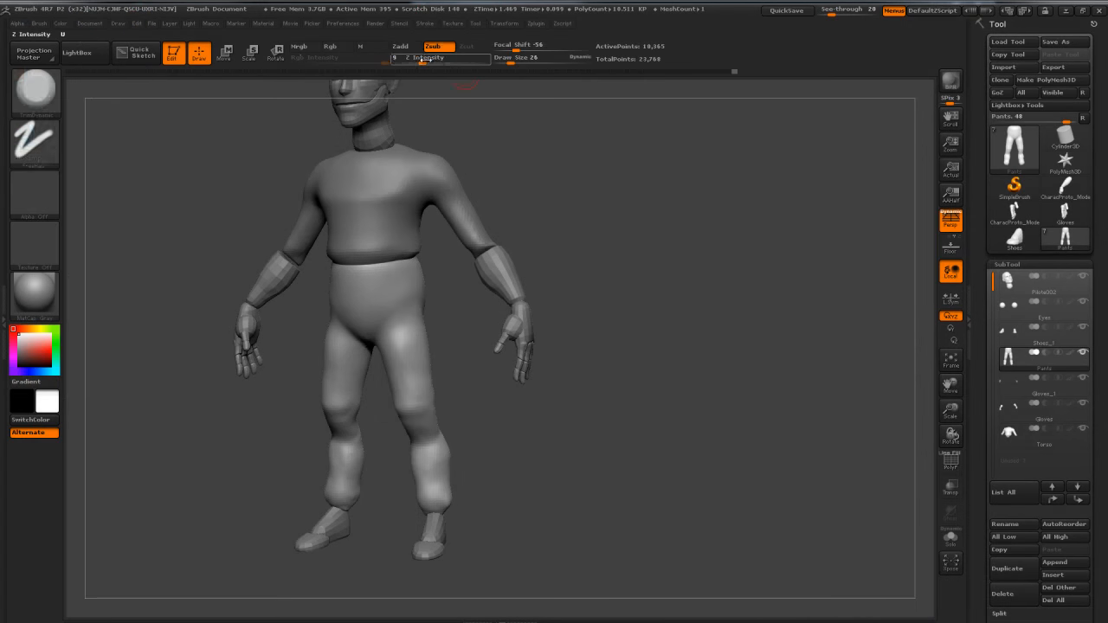
pyautogui.keyDown('shift'); pyautogui.click(430, 61); pyautogui.keyUp('shift')
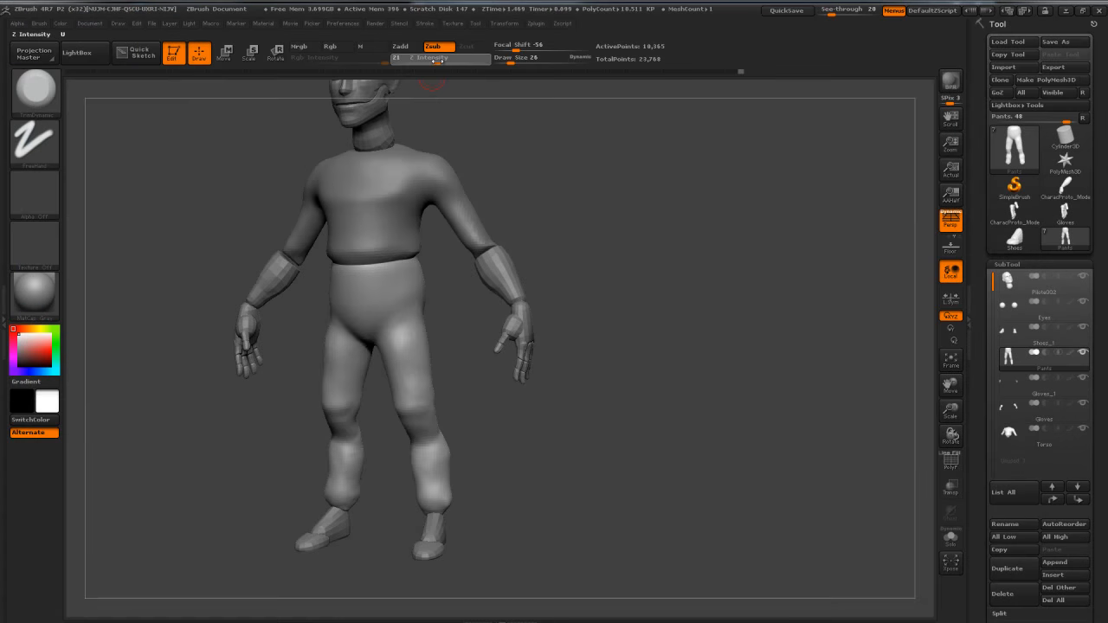
pyautogui.click(434, 61)
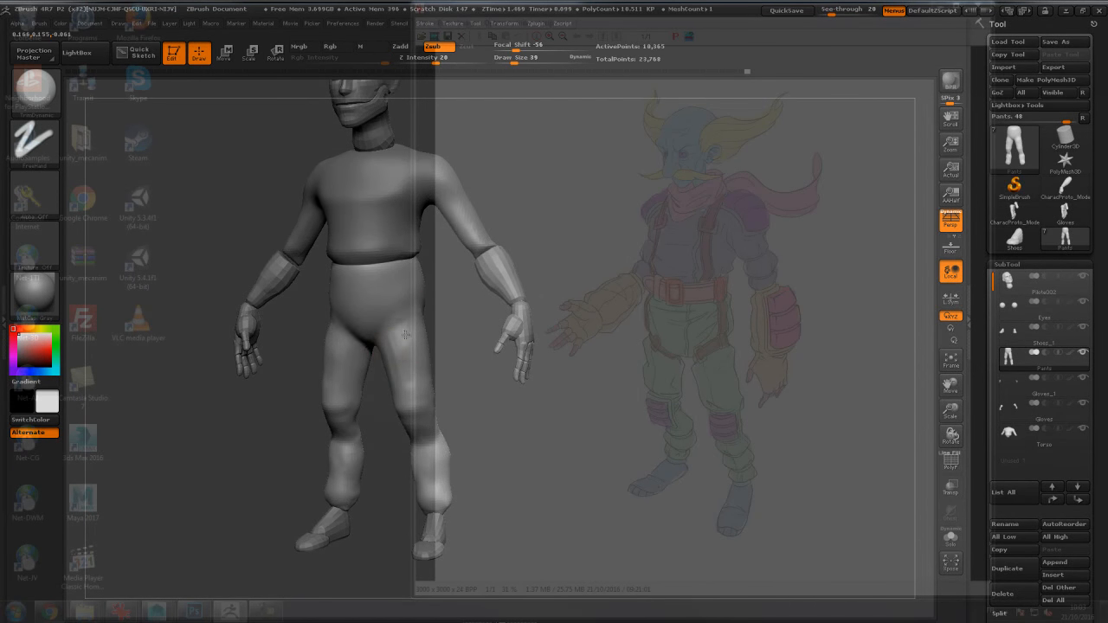
pyautogui.press('shift')
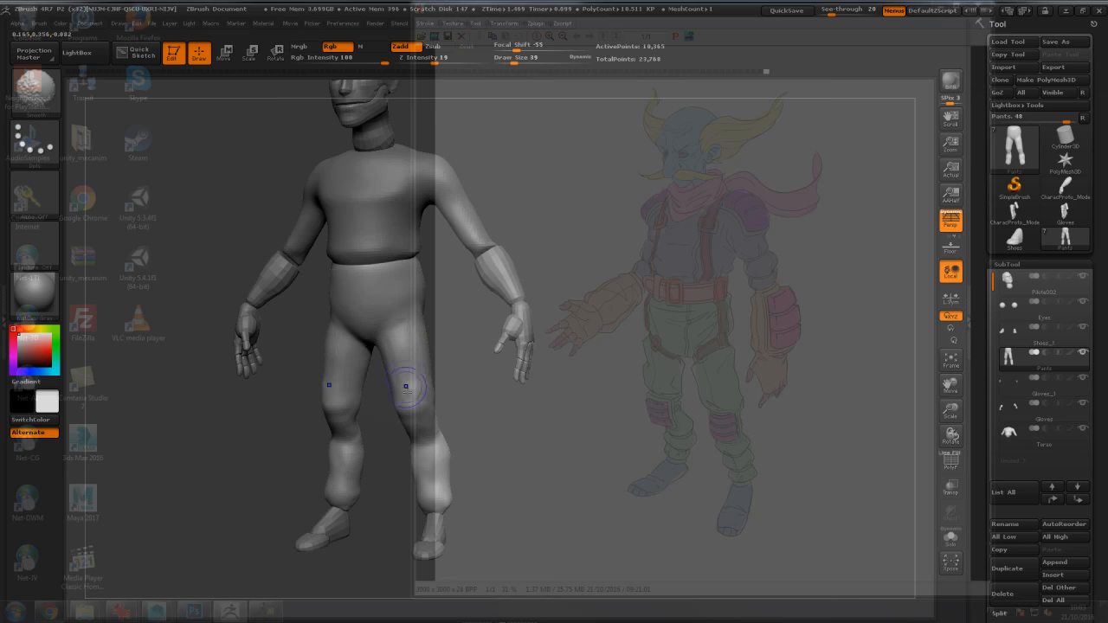
pyautogui.press('alt')
pyautogui.keyDown('shift'); pyautogui.moveTo(399, 349); pyautogui.dragTo(411, 341); pyautogui.keyUp('shift')
pyautogui.moveTo(414, 347)
pyautogui.mouseDown(button='right')
pyautogui.moveTo(450, 399)
pyautogui.moveTo(403, 426)
pyautogui.mouseUp(button='right')
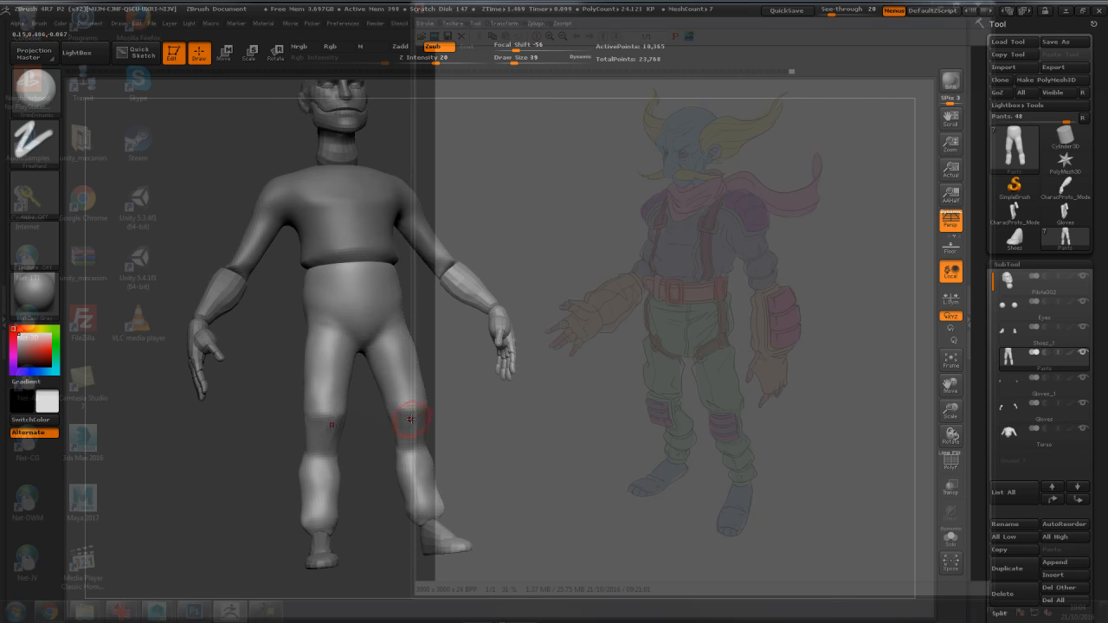
pyautogui.moveTo(440, 421); pyautogui.dragTo(394, 424, button='right')
pyautogui.keyDown('shift'); pyautogui.moveTo(395, 425); pyautogui.dragTo(410, 400); pyautogui.keyUp('shift')
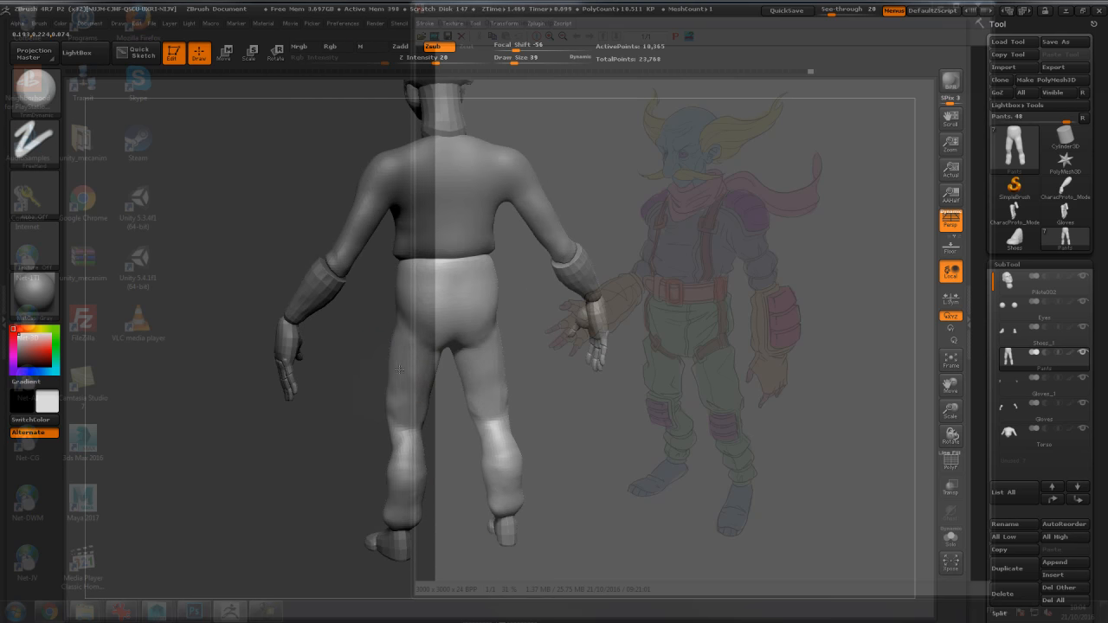
# Step: Trim and smooth the back and outer sides of the thighs down to the knees
pyautogui.moveTo(449, 427); pyautogui.dragTo(417, 416, button='right')
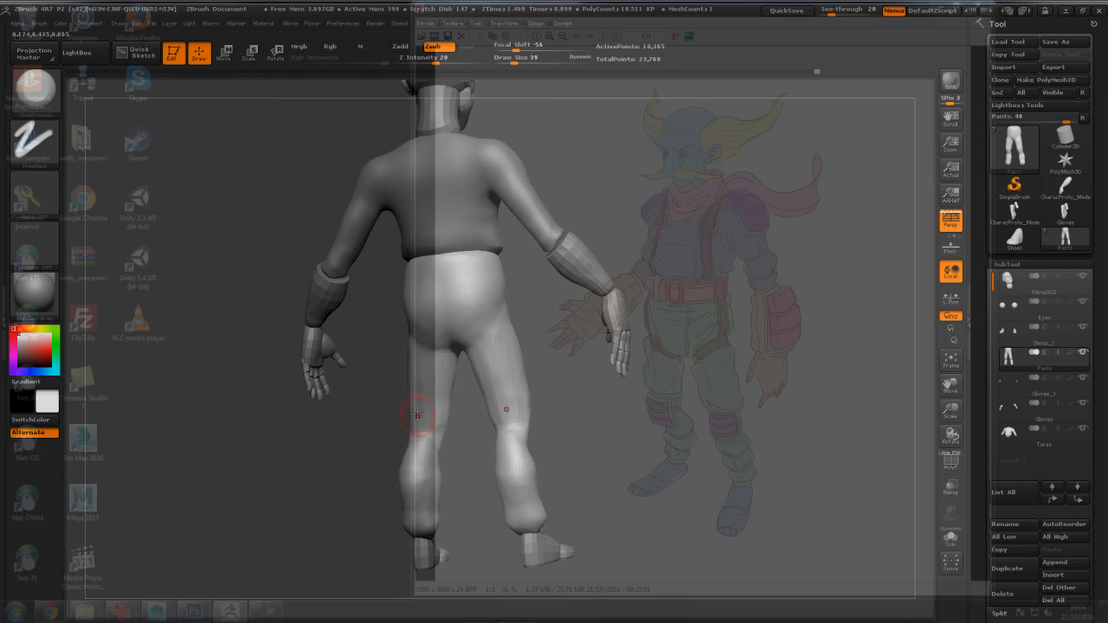
pyautogui.press('shift')
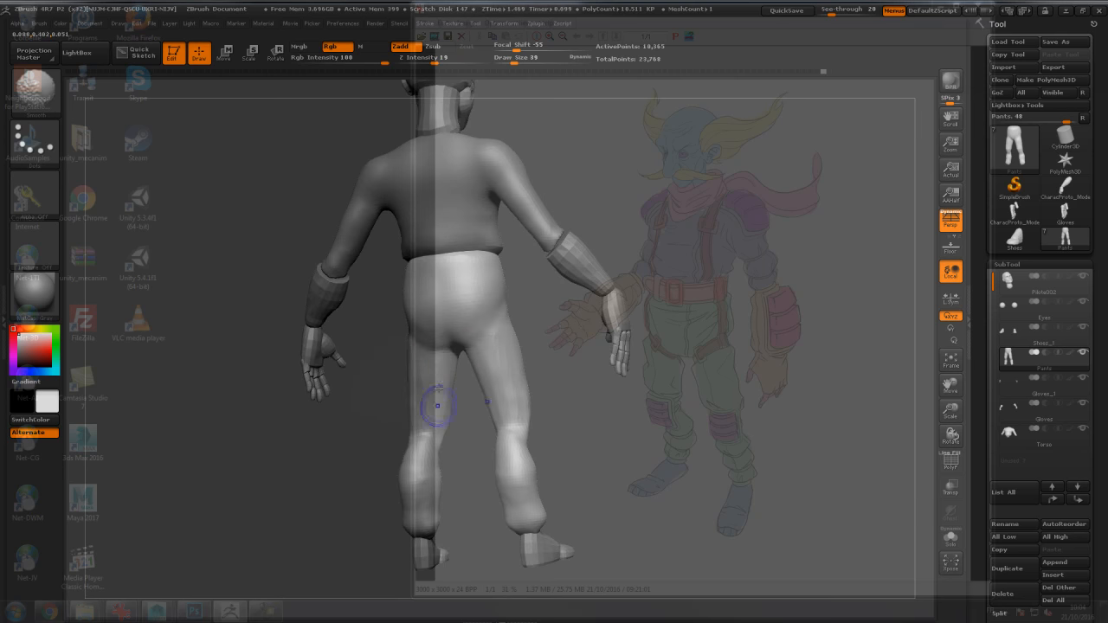
pyautogui.moveTo(430, 412); pyautogui.dragTo(513, 405, button='right')
pyautogui.moveTo(482, 357); pyautogui.dragTo(527, 398, button='right')
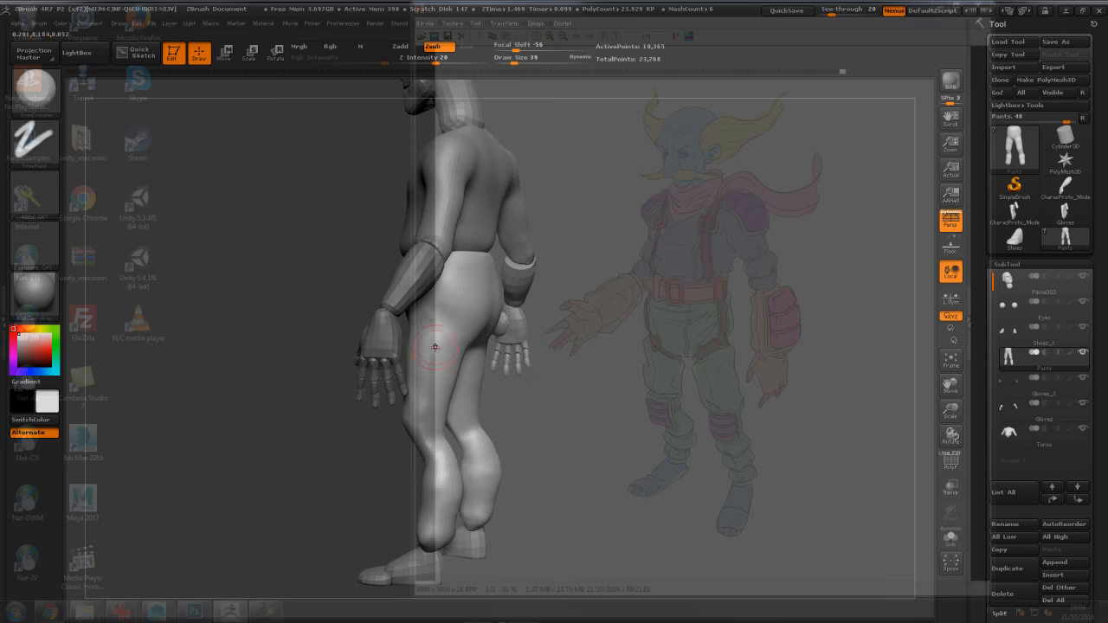
pyautogui.press('shift')
pyautogui.moveTo(539, 400); pyautogui.dragTo(567, 411, button='right')
pyautogui.press('shift')
pyautogui.moveTo(475, 400)
pyautogui.mouseDown(button='right')
pyautogui.moveTo(501, 405)
pyautogui.moveTo(409, 434)
pyautogui.mouseUp(button='right')
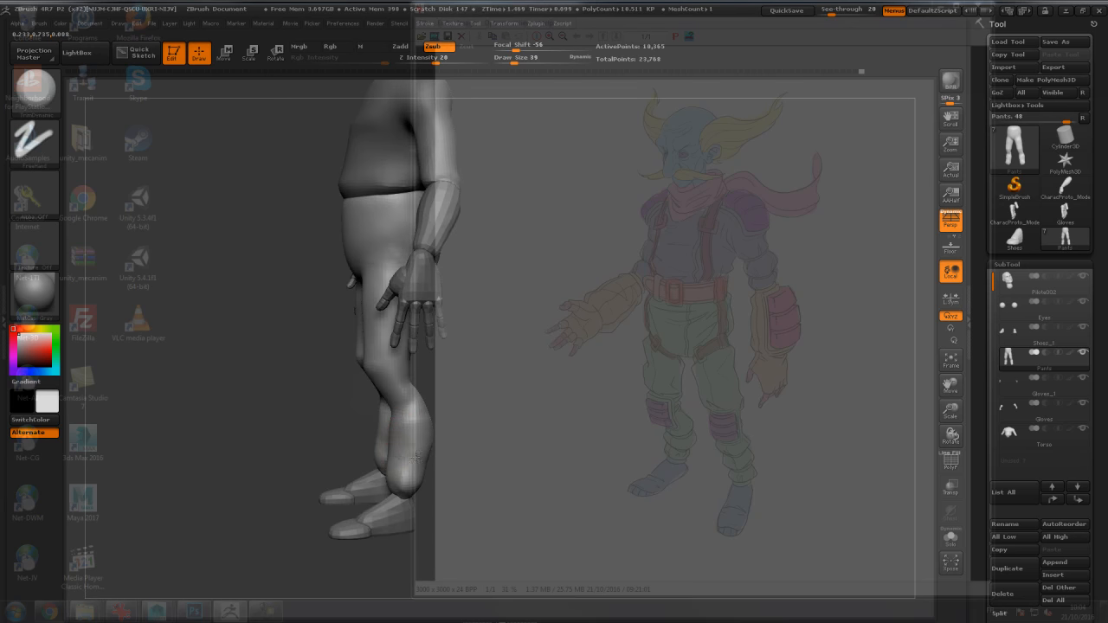
# Step: Trim and smooth the calves and lower legs of the pants from all sides down to the cuffs
pyautogui.moveTo(412, 418)
pyautogui.mouseDown(button='right')
pyautogui.moveTo(407, 433)
pyautogui.moveTo(429, 449)
pyautogui.mouseUp(button='right')
pyautogui.press('shift')
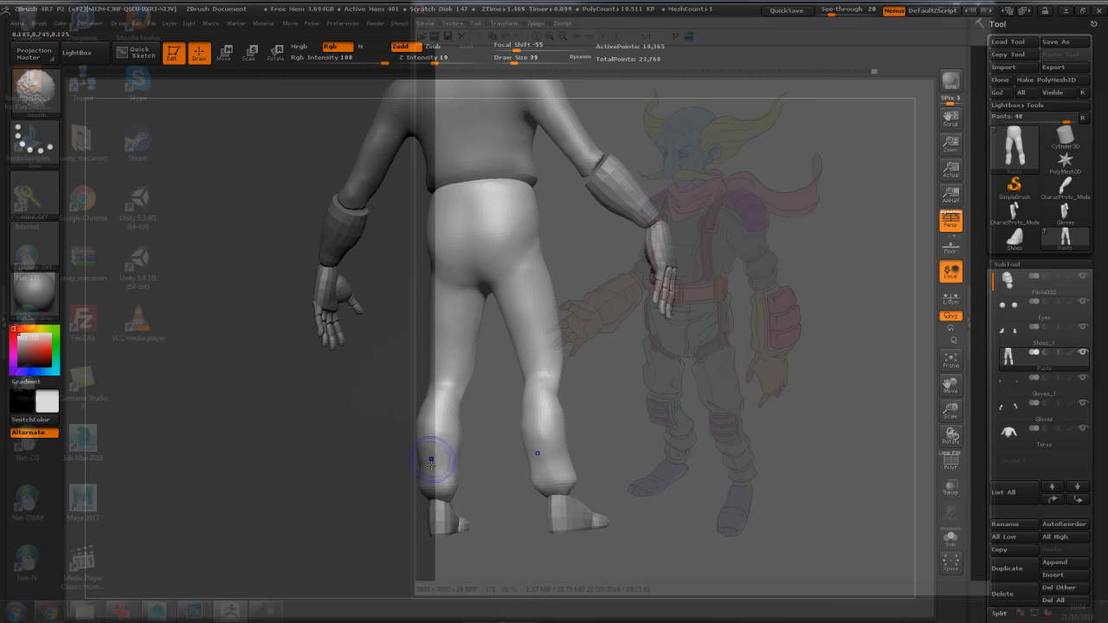
pyautogui.moveTo(445, 438); pyautogui.dragTo(412, 437)
pyautogui.press('shift')
pyautogui.moveTo(419, 460); pyautogui.dragTo(336, 468, button='right')
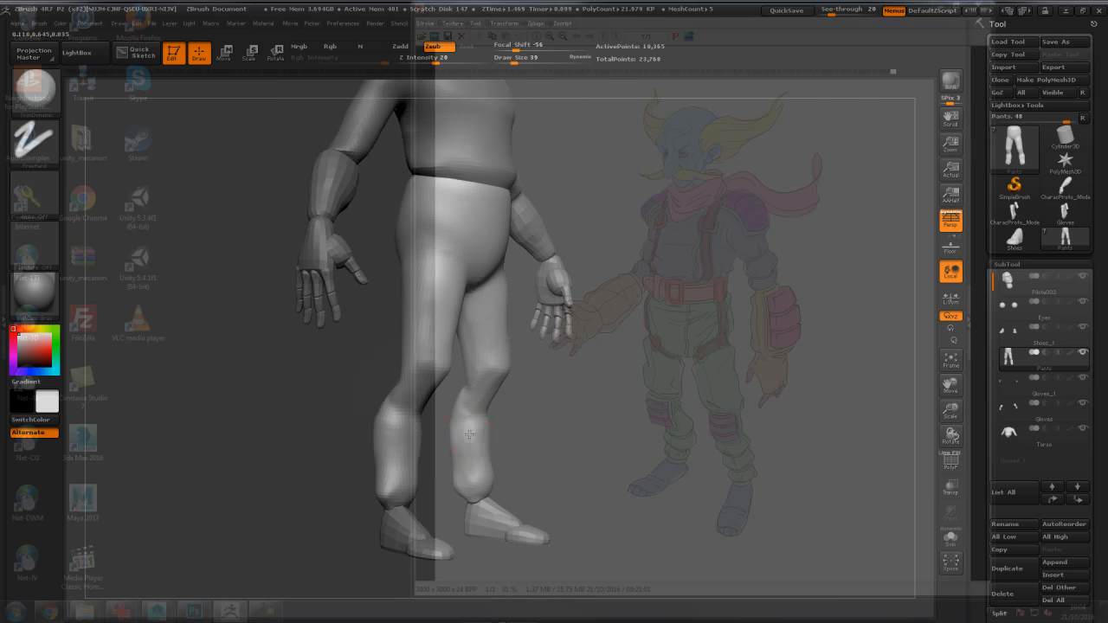
pyautogui.press('shift')
pyautogui.keyDown('shift'); pyautogui.moveTo(485, 459); pyautogui.dragTo(572, 432, button='right'); pyautogui.keyUp('shift')
pyautogui.moveTo(572, 432)
pyautogui.mouseDown(button='right')
pyautogui.moveTo(559, 438)
pyautogui.moveTo(577, 429)
pyautogui.moveTo(567, 428)
pyautogui.mouseUp(button='right')
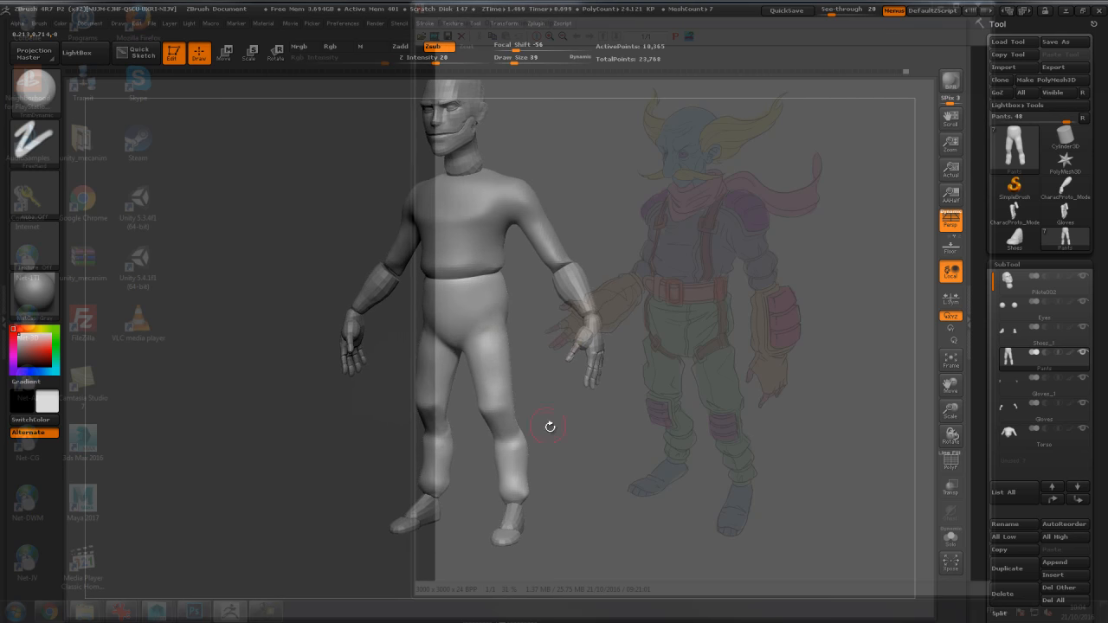
pyautogui.keyDown('shift'); pyautogui.moveTo(487, 341); pyautogui.dragTo(489, 395); pyautogui.keyUp('shift')
pyautogui.moveTo(573, 428); pyautogui.dragTo(552, 406)
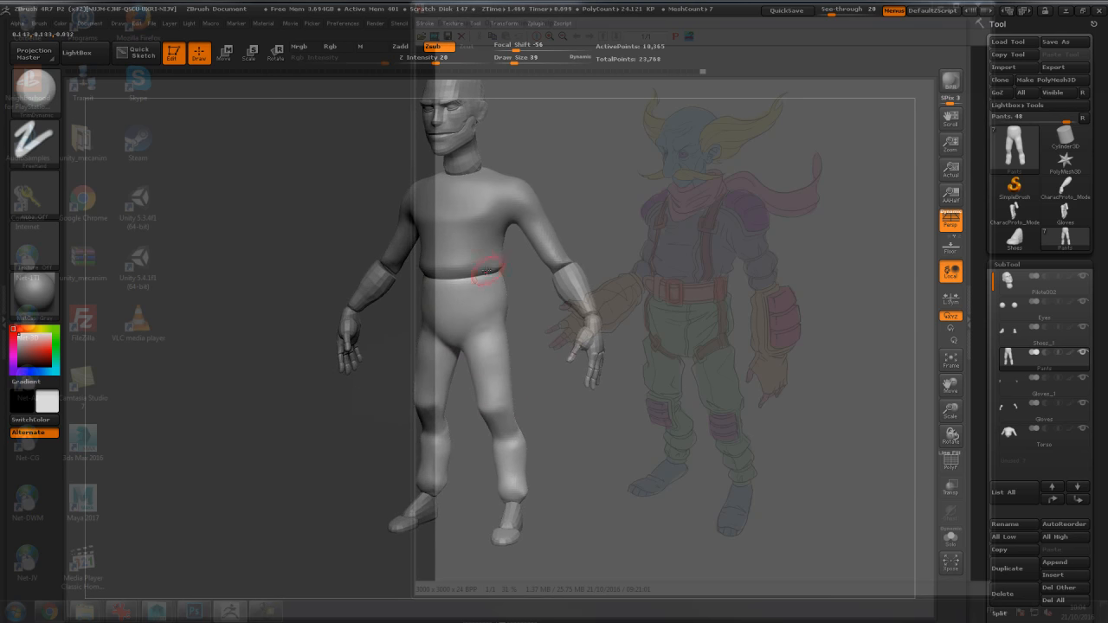
pyautogui.moveTo(559, 500)
pyautogui.mouseDown()
pyautogui.moveTo(537, 495)
pyautogui.moveTo(571, 482)
pyautogui.mouseUp()
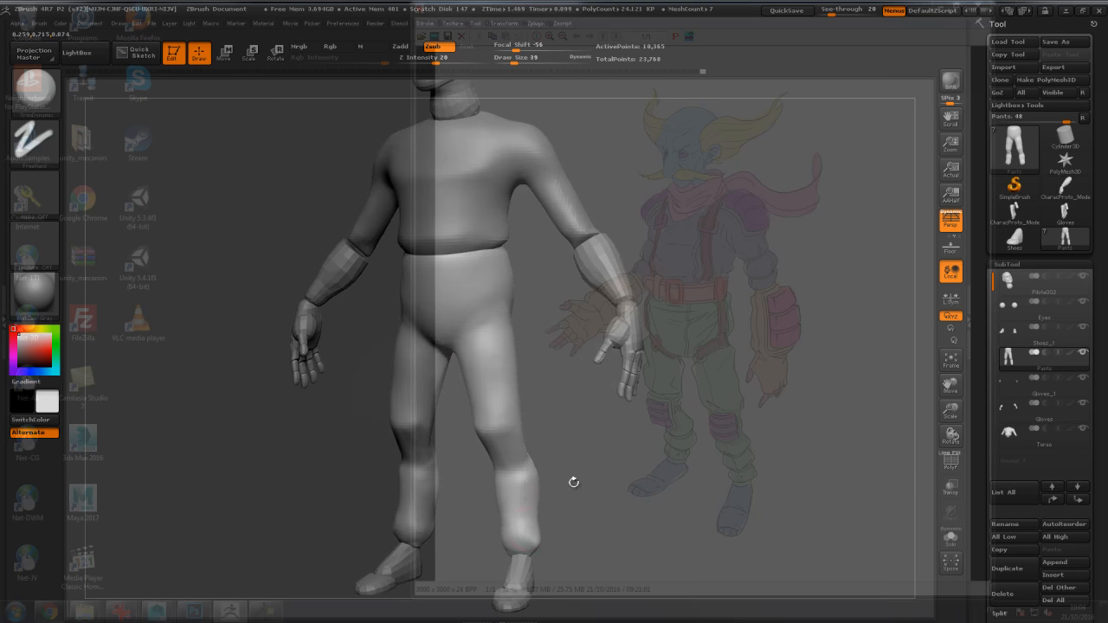
# Step: Carve a crease around the bottom cuffs of the pants with the Dam_Standard brush at Z Intensity 17
pyautogui.press('b')
pyautogui.press('d')
pyautogui.press('s')
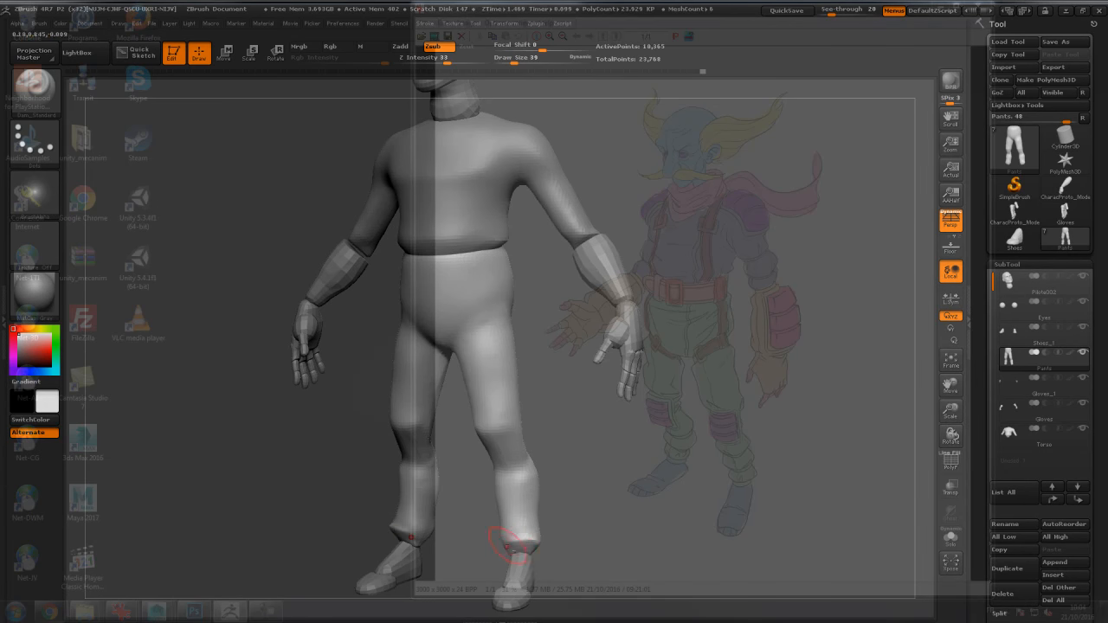
pyautogui.hotkey('ctrl', 'z')
pyautogui.moveTo(445, 61); pyautogui.dragTo(431, 60)
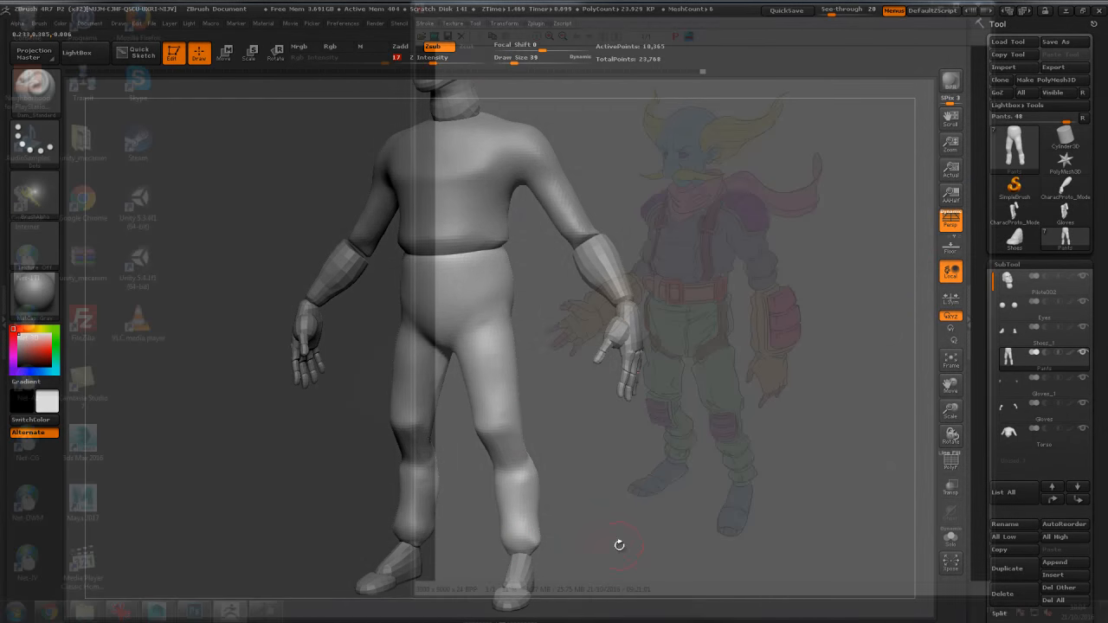
pyautogui.keyDown('alt'); pyautogui.moveTo(615, 539); pyautogui.dragTo(613, 425); pyautogui.keyUp('alt')
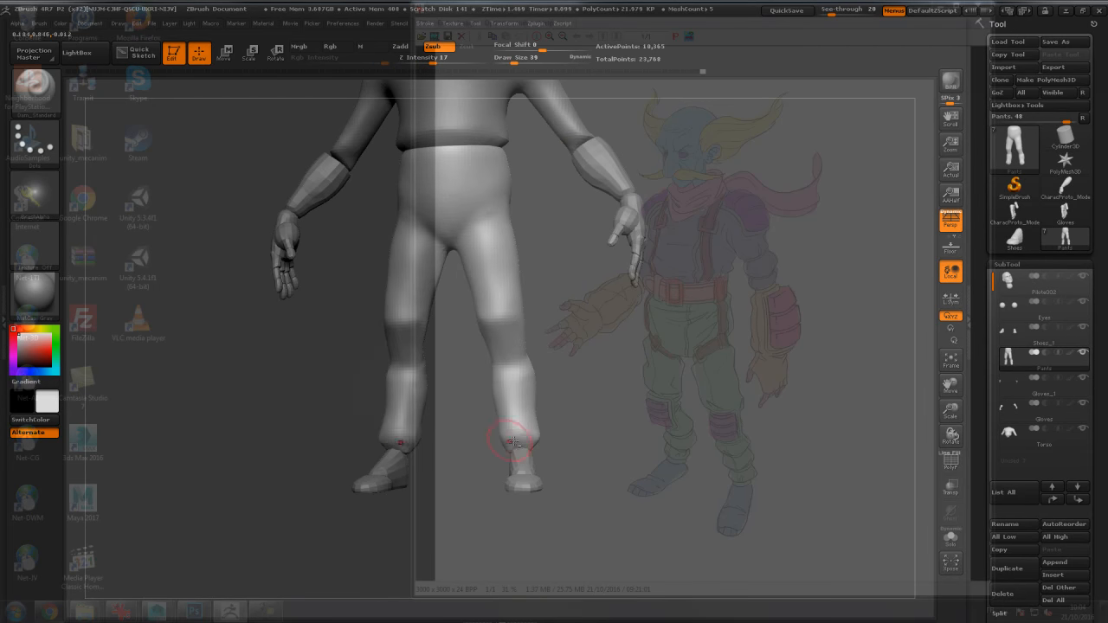
pyautogui.moveTo(588, 430); pyautogui.dragTo(526, 441)
pyautogui.press('s')
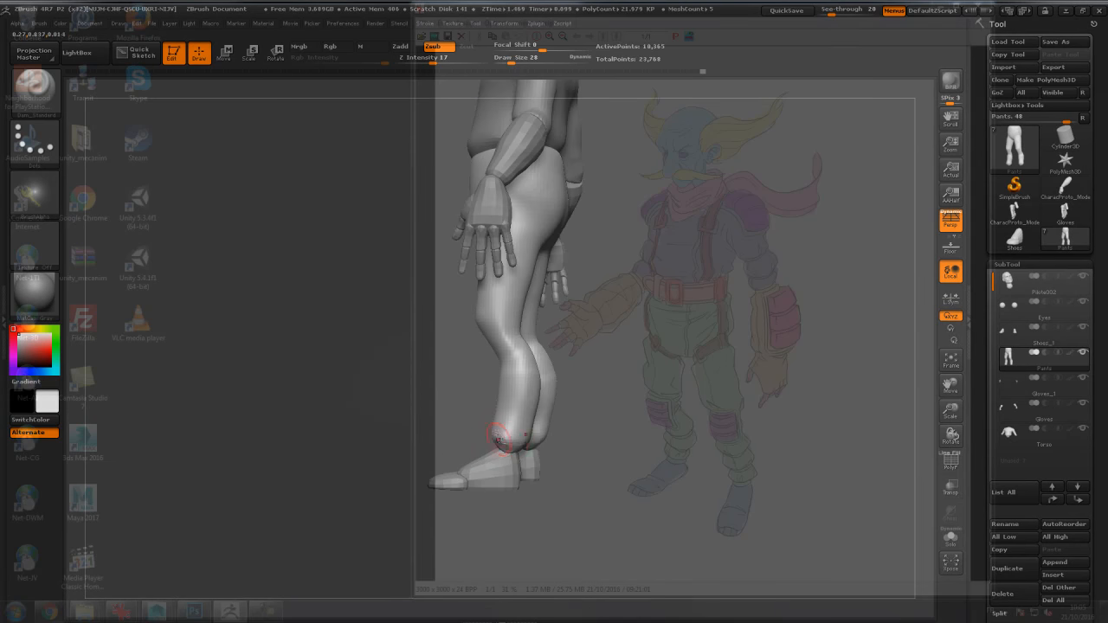
pyautogui.moveTo(625, 434)
pyautogui.mouseDown()
pyautogui.moveTo(471, 442)
pyautogui.moveTo(553, 427)
pyautogui.moveTo(444, 448)
pyautogui.moveTo(615, 399)
pyautogui.mouseUp()
pyautogui.keyDown('alt'); pyautogui.moveTo(760, 377); pyautogui.dragTo(706, 386); pyautogui.keyUp('alt')
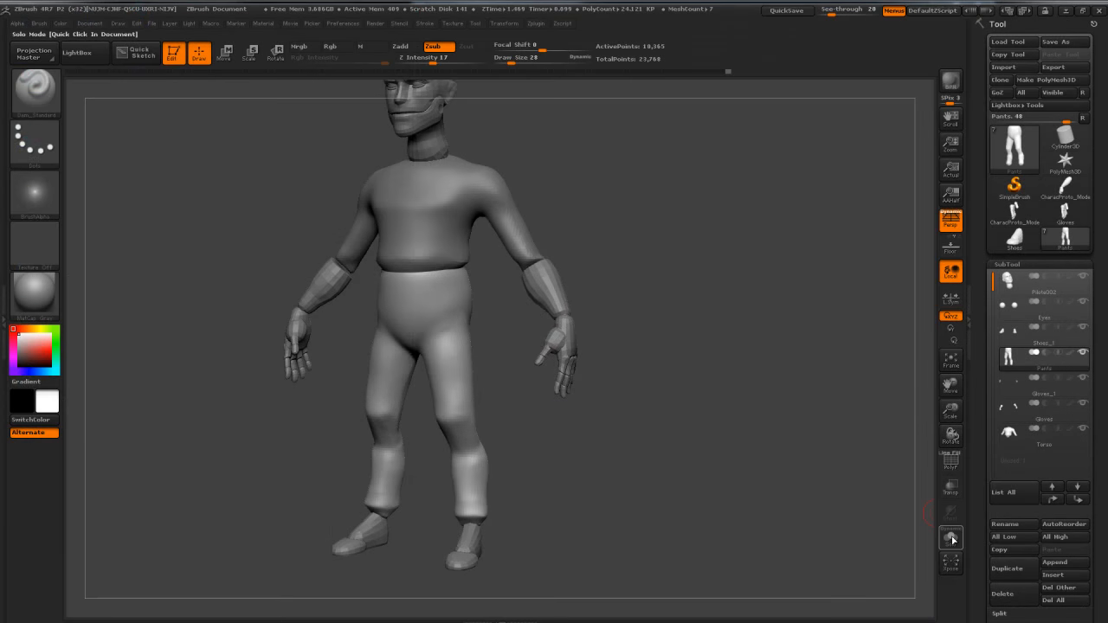
# Step: Isolate the Pants subtool in Solo mode
pyautogui.click(951, 539)
pyautogui.click(951, 538)
pyautogui.click(951, 538)
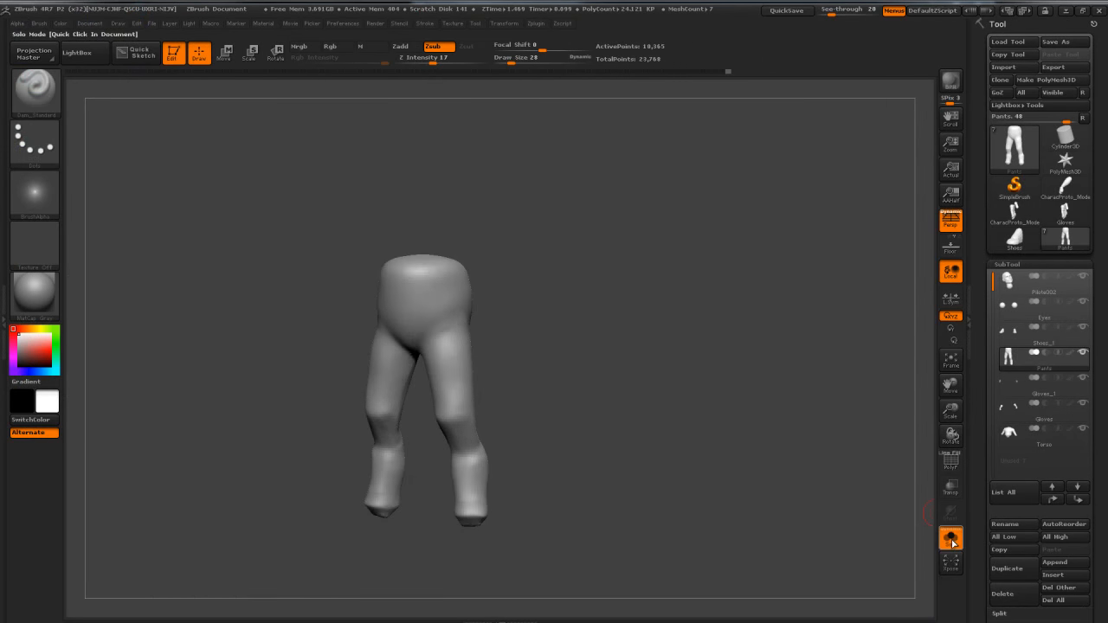
pyautogui.click(951, 539)
pyautogui.click(951, 538)
pyautogui.click(951, 538)
pyautogui.moveTo(636, 460)
pyautogui.mouseDown()
pyautogui.moveTo(633, 425)
pyautogui.moveTo(610, 417)
pyautogui.moveTo(580, 472)
pyautogui.moveTo(617, 410)
pyautogui.mouseUp()
pyautogui.click(951, 539)
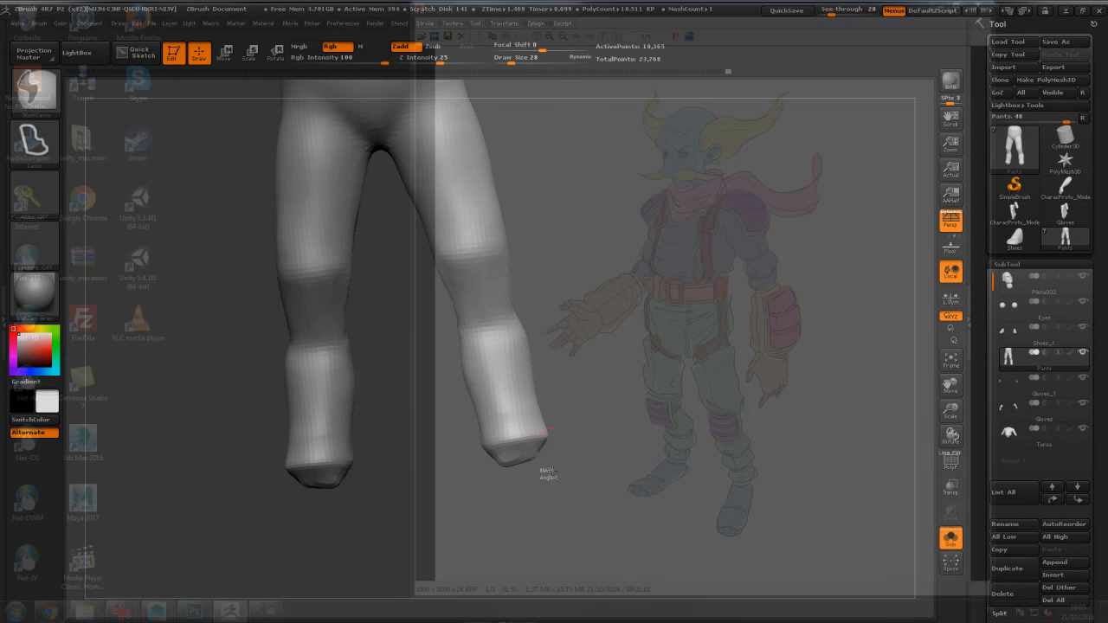
# Step: Reshape the closed bottom ends of the pant legs with the Move brush at draw size 70
pyautogui.moveTo(598, 457)
pyautogui.mouseDown()
pyautogui.moveTo(623, 351)
pyautogui.moveTo(649, 347)
pyautogui.moveTo(644, 412)
pyautogui.mouseUp()
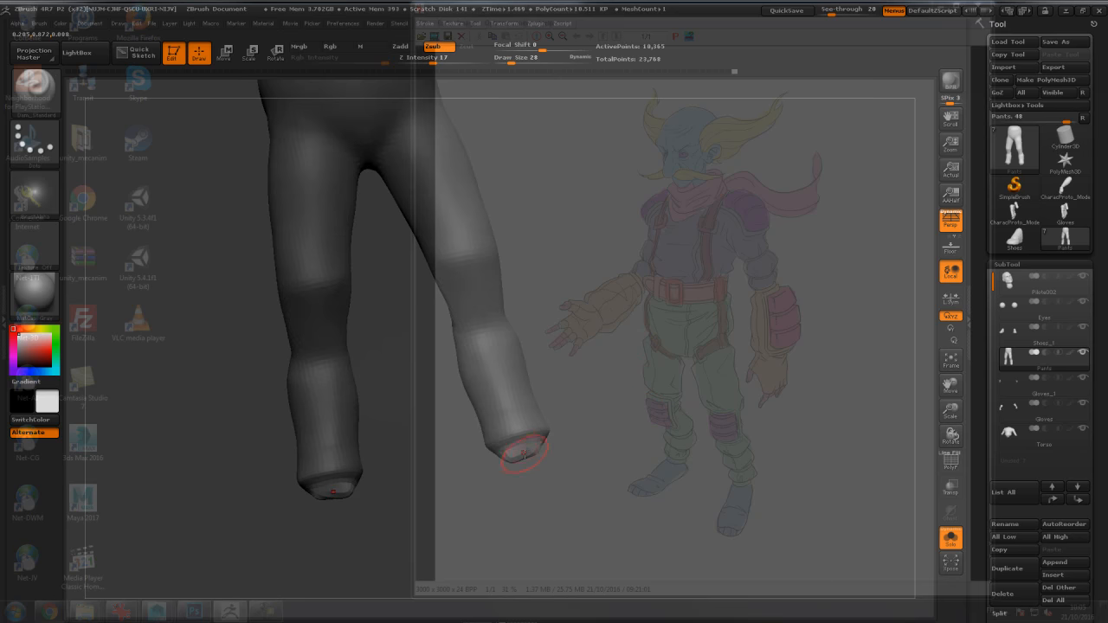
pyautogui.press('b')
pyautogui.press('m')
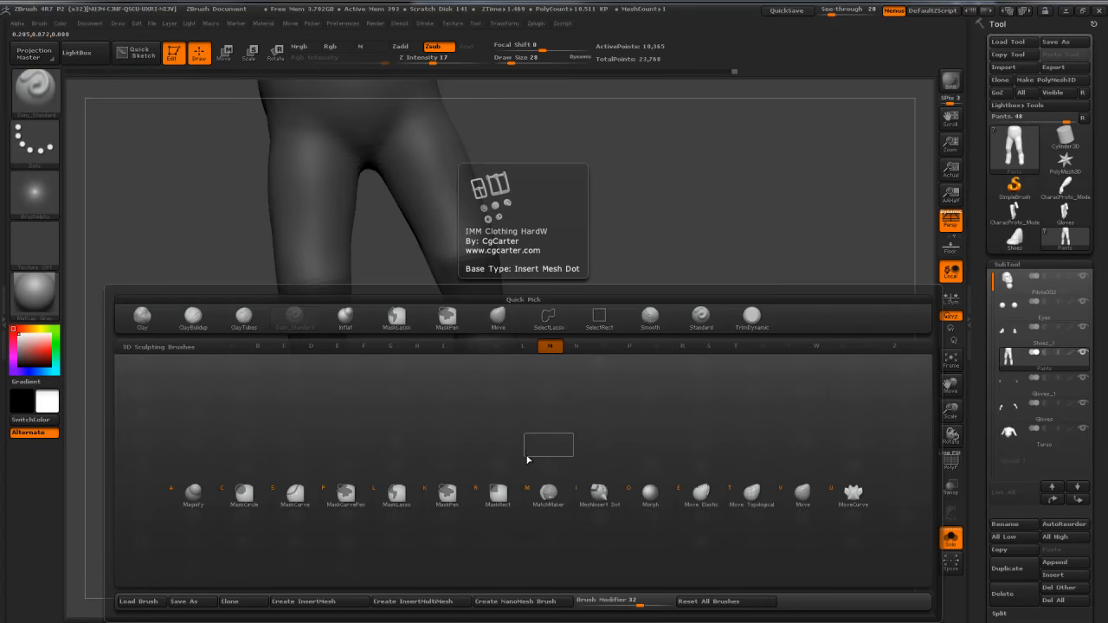
pyautogui.press('v')
pyautogui.press('s')
pyautogui.moveTo(527, 451); pyautogui.dragTo(723, 476)
pyautogui.moveTo(536, 450)
pyautogui.keyDown('shift'); pyautogui.mouseDown()
pyautogui.moveTo(489, 472)
pyautogui.moveTo(547, 455)
pyautogui.moveTo(663, 475)
pyautogui.mouseUp(); pyautogui.keyUp('shift')
# Step: Compare the isolated pants with the full character and the reference drawing
pyautogui.click(950, 540)
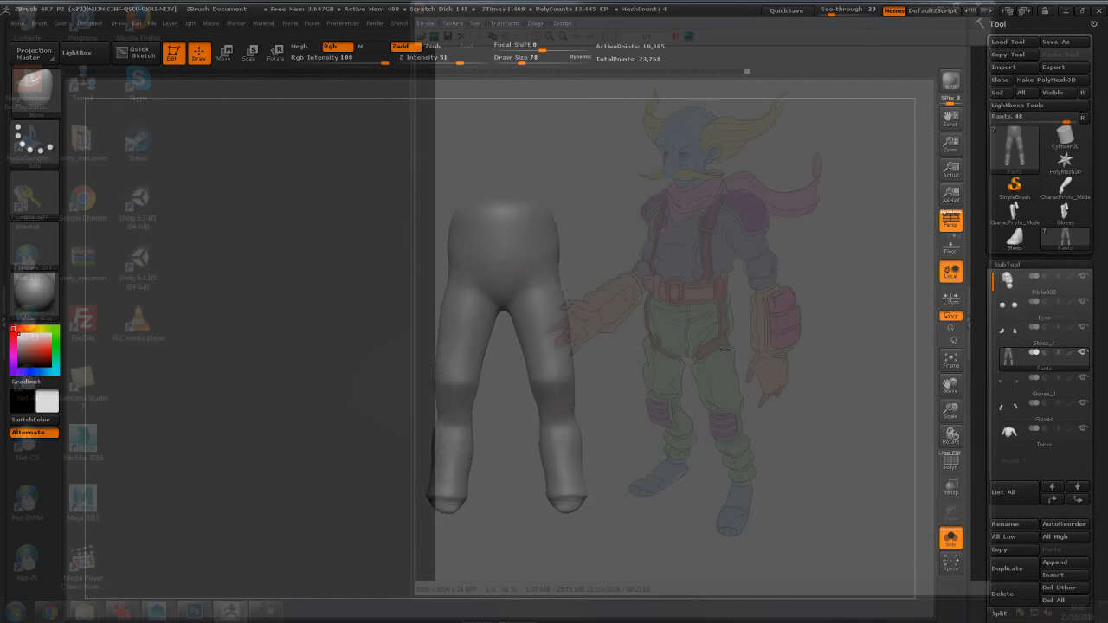
pyautogui.moveTo(657, 372); pyautogui.dragTo(736, 372)
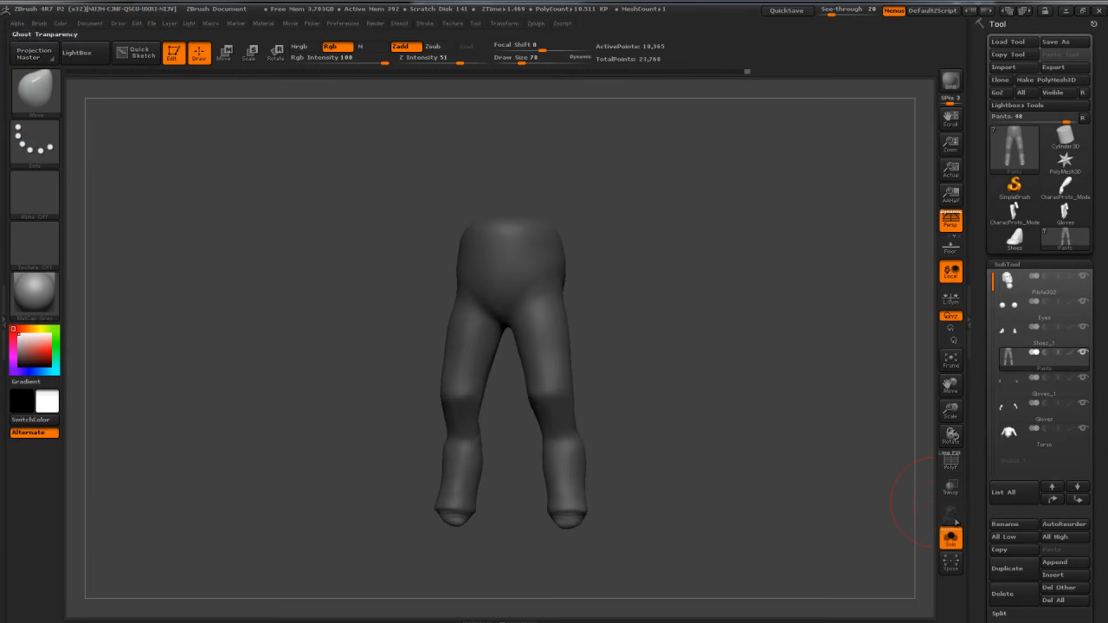
pyautogui.click(950, 539)
pyautogui.moveTo(777, 340)
pyautogui.mouseDown()
pyautogui.moveTo(766, 321)
pyautogui.moveTo(757, 366)
pyautogui.moveTo(757, 333)
pyautogui.moveTo(762, 341)
pyautogui.mouseUp()
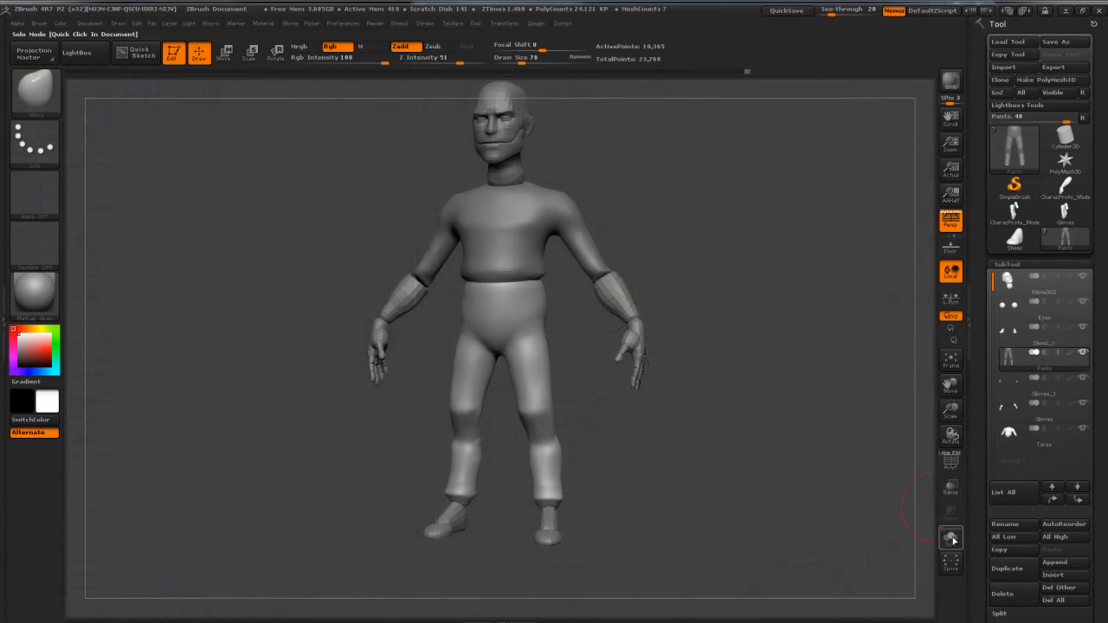
pyautogui.click(950, 538)
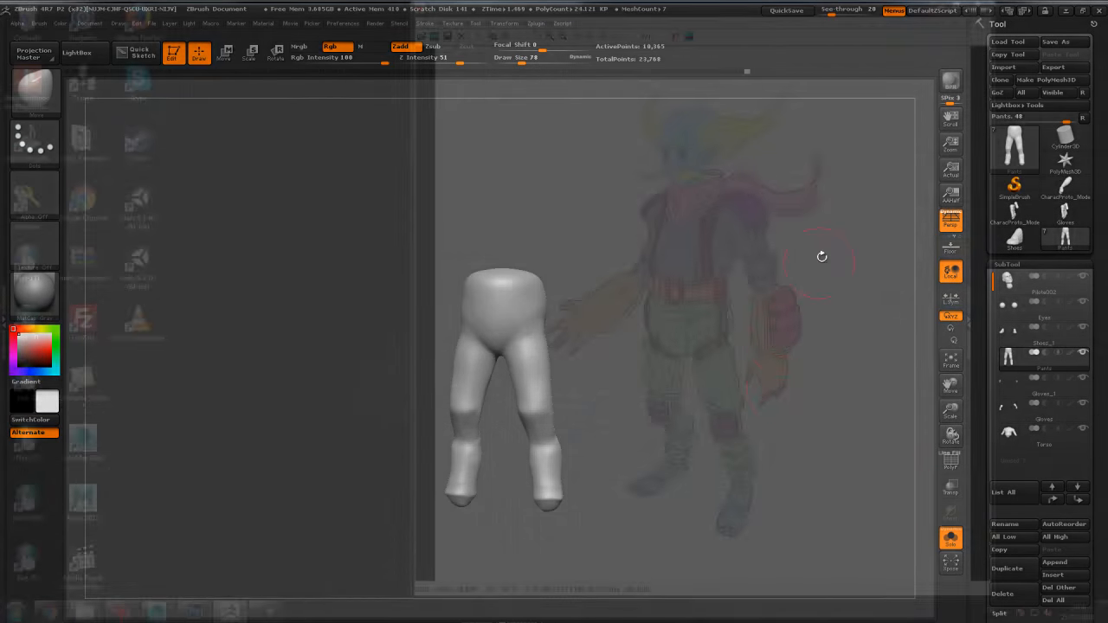
# Step: View the pants from the side and choose ClipCurve as the clipping brush
pyautogui.moveTo(663, 193); pyautogui.dragTo(631, 206)
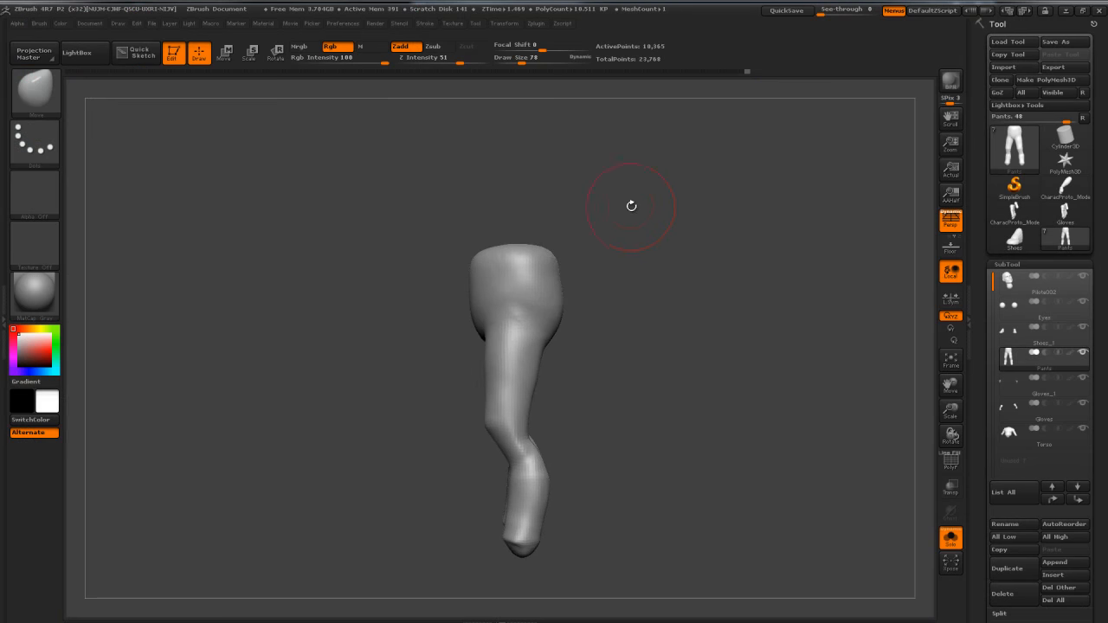
pyautogui.hotkey('ctrl', 'shift')
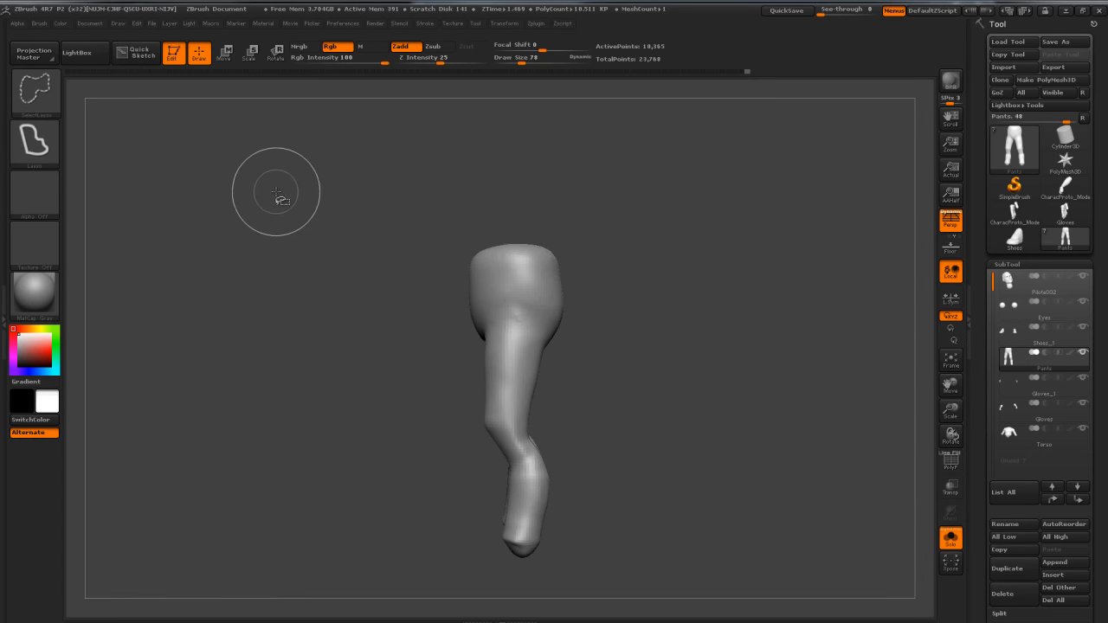
pyautogui.keyDown('ctrl'); pyautogui.keyDown('shift'); pyautogui.click(33, 95); pyautogui.keyUp('shift'); pyautogui.keyUp('ctrl')
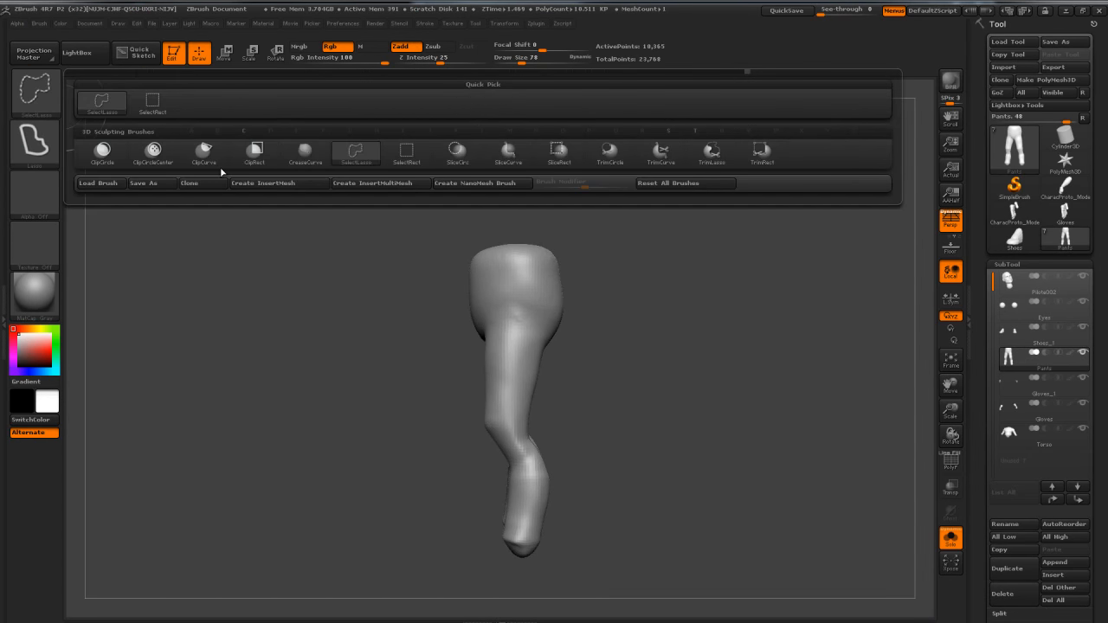
pyautogui.keyDown('ctrl'); pyautogui.keyDown('shift'); pyautogui.click(212, 157); pyautogui.keyUp('shift'); pyautogui.keyUp('ctrl')
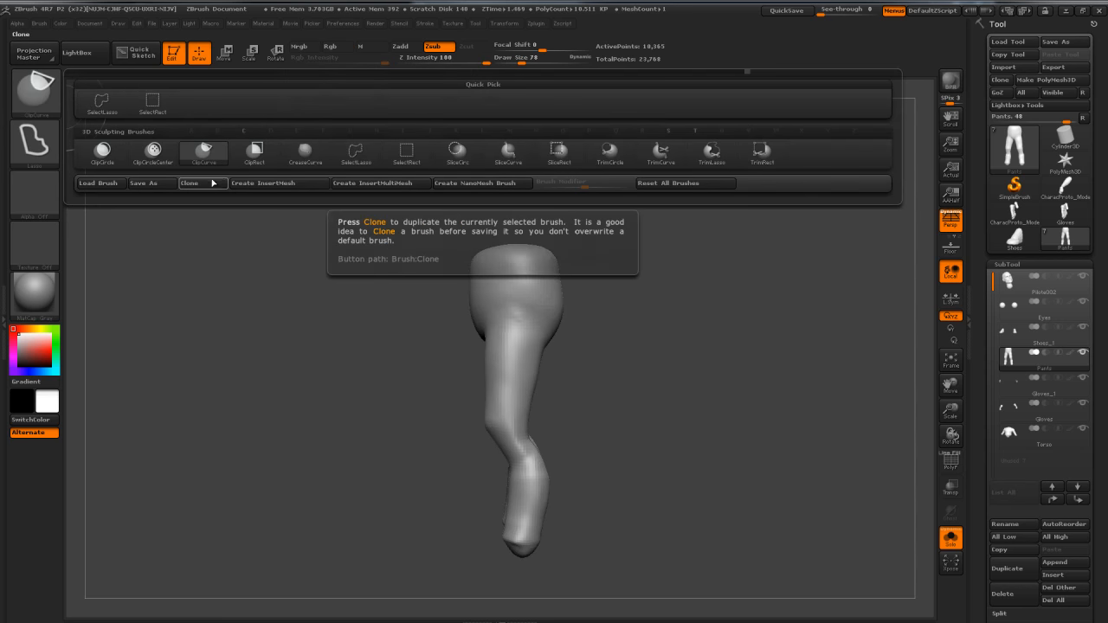
# Step: Show the pants' polygroups and regroup the mesh into one polygroup with Auto Groups
pyautogui.click(958, 466)
pyautogui.moveTo(861, 424)
pyautogui.mouseDown()
pyautogui.moveTo(813, 343)
pyautogui.moveTo(887, 388)
pyautogui.mouseUp()
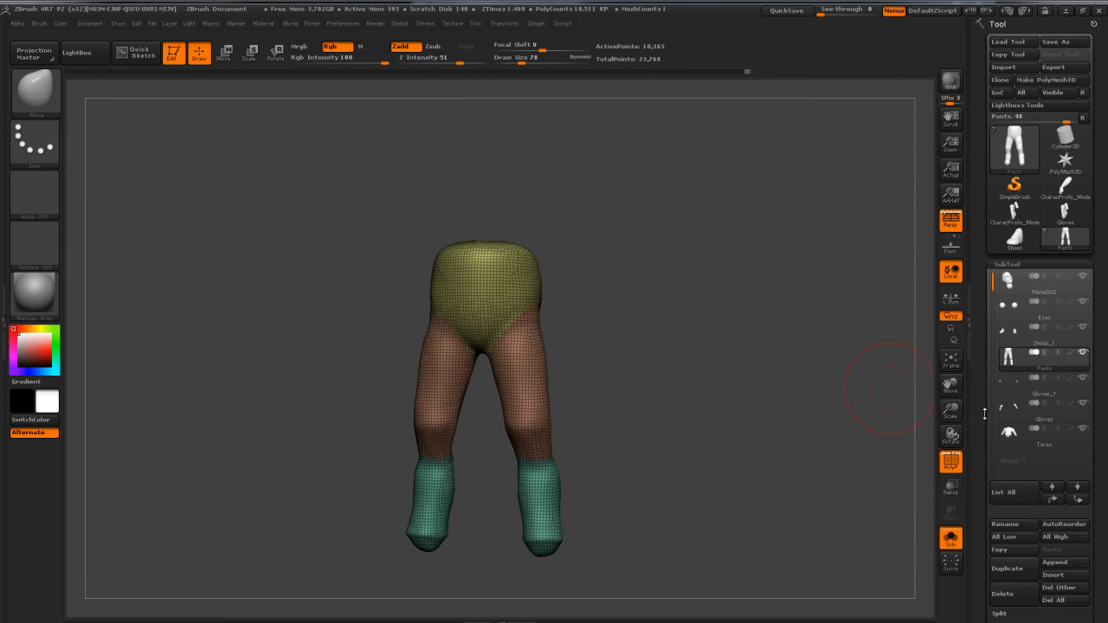
pyautogui.scroll(-10, 979, 439)
pyautogui.click(1009, 275)
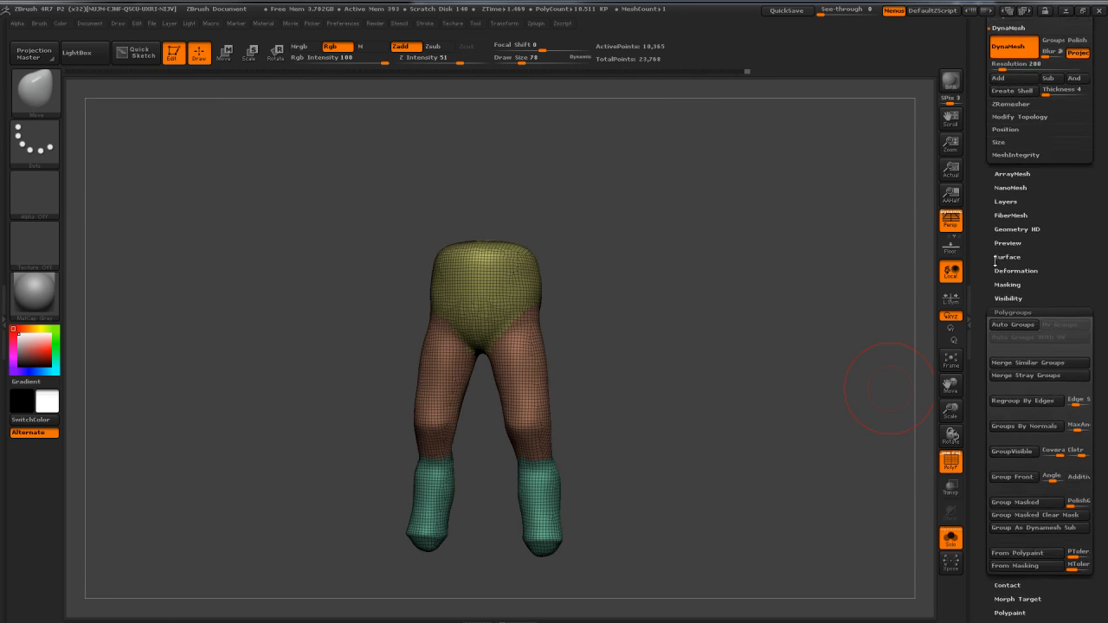
pyautogui.click(999, 286)
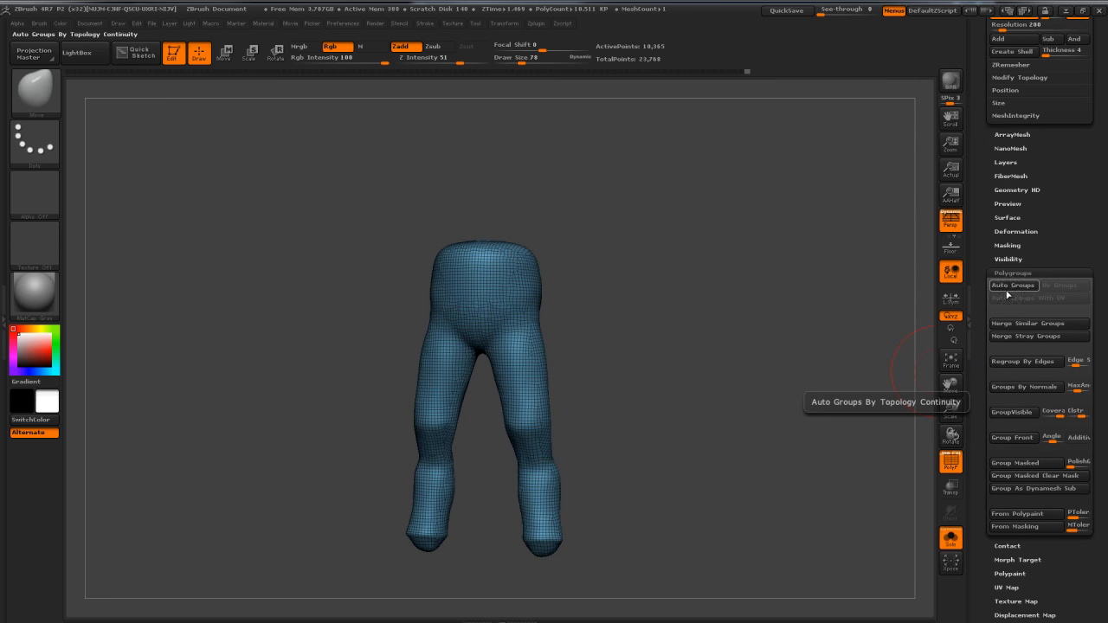
pyautogui.scroll(10, 1006, 295)
pyautogui.moveTo(649, 276); pyautogui.dragTo(786, 340)
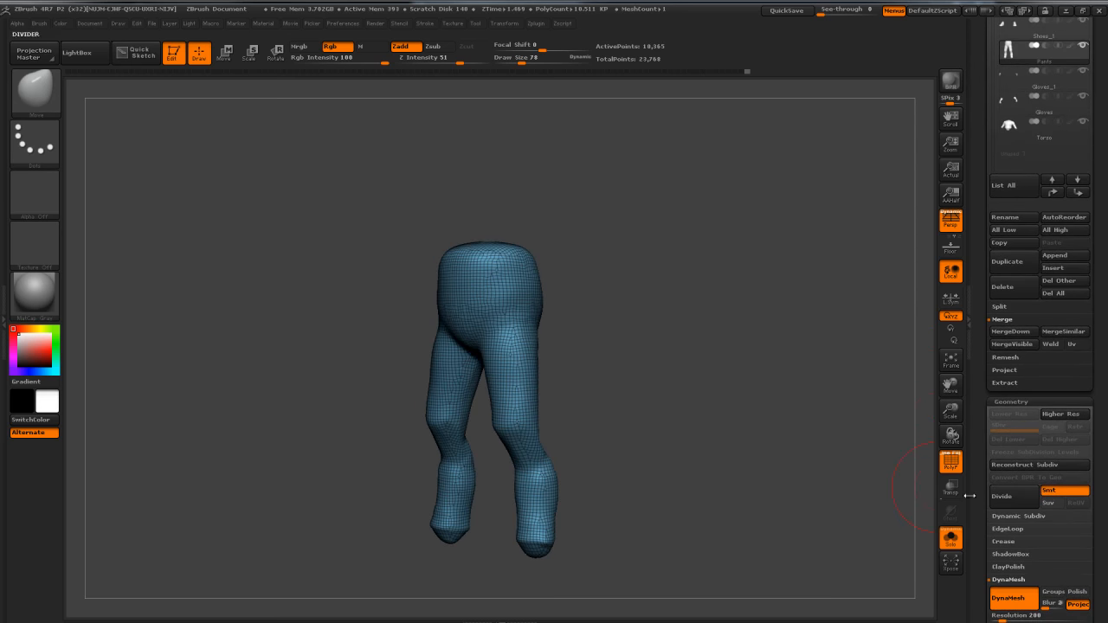
# Step: Hide the polyframe and turn off perspective with the pants seen from the side
pyautogui.click(950, 461)
pyautogui.moveTo(707, 277); pyautogui.dragTo(681, 228)
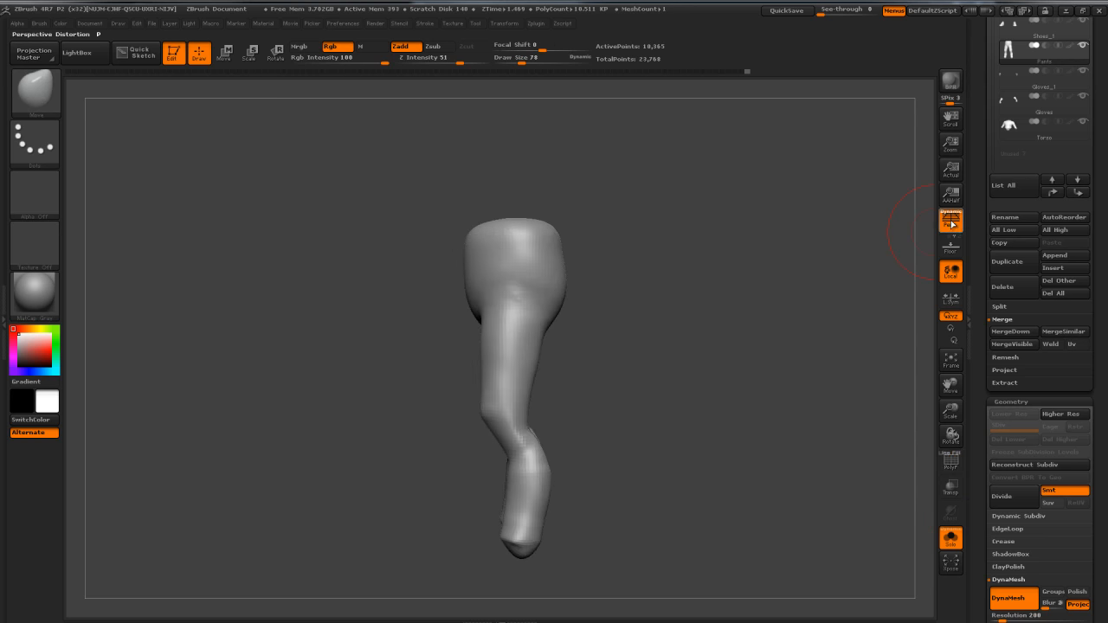
pyautogui.press('p')
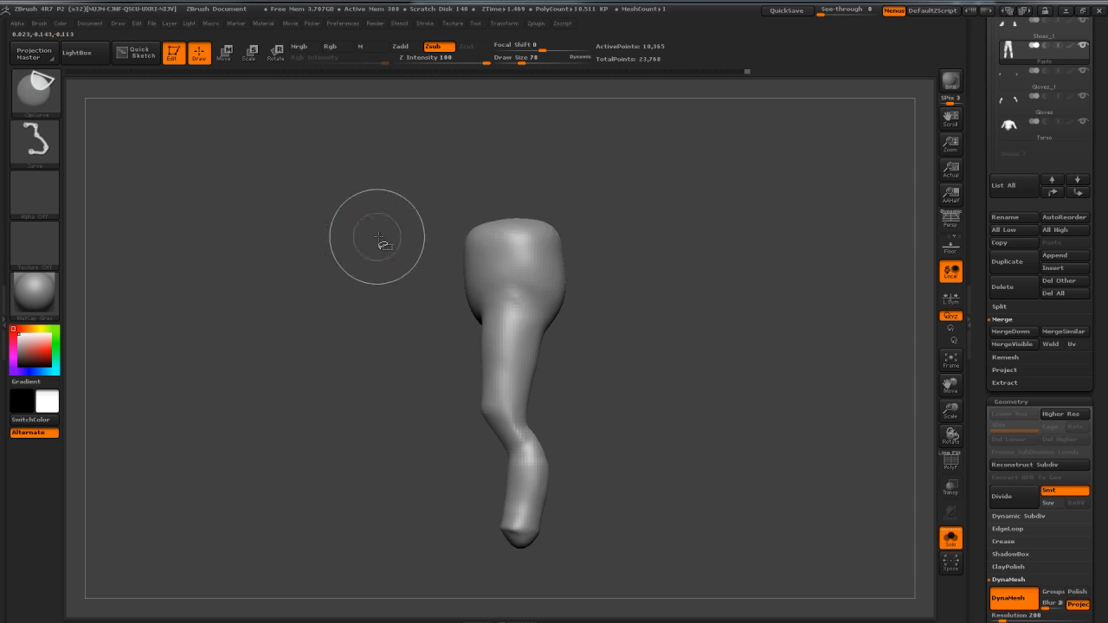
pyautogui.moveTo(300, 218)
pyautogui.keyDown('ctrl'); pyautogui.keyDown('shift'); pyautogui.mouseDown()
pyautogui.moveTo(544, 168)
pyautogui.moveTo(384, 184)
pyautogui.moveTo(593, 177)
pyautogui.moveTo(547, 181)
pyautogui.moveTo(586, 211)
pyautogui.moveTo(652, 232)
pyautogui.mouseUp(); pyautogui.keyUp('shift'); pyautogui.keyUp('ctrl')
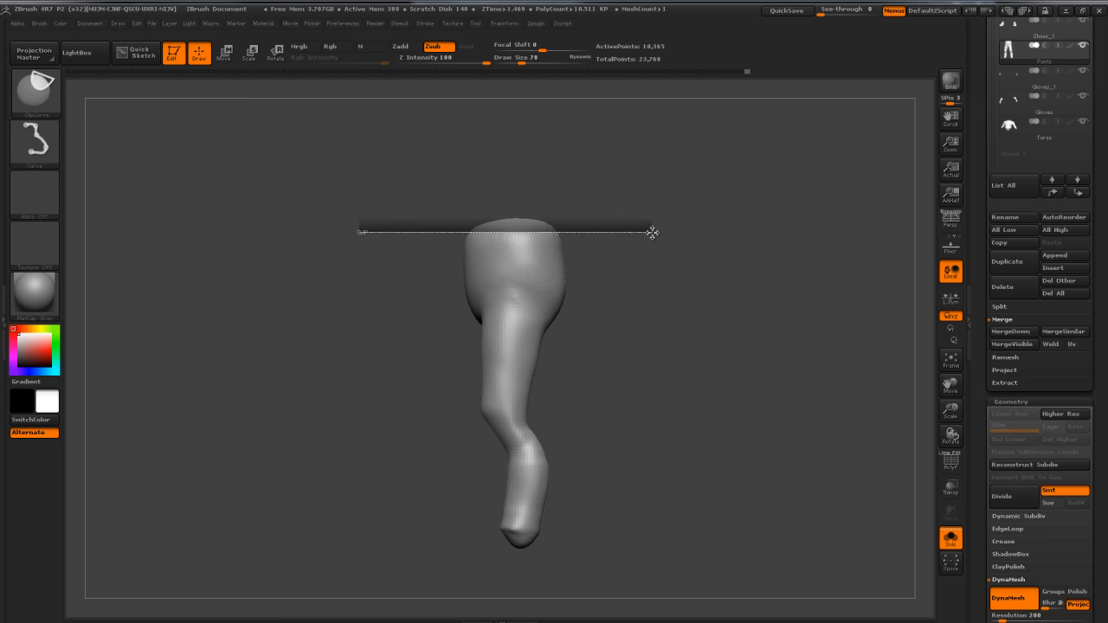
pyautogui.moveTo(652, 232)
pyautogui.keyDown('ctrl'); pyautogui.keyDown('shift'); pyautogui.mouseDown()
pyautogui.moveTo(653, 221)
pyautogui.moveTo(653, 232)
pyautogui.mouseUp(); pyautogui.keyUp('shift'); pyautogui.keyUp('ctrl')
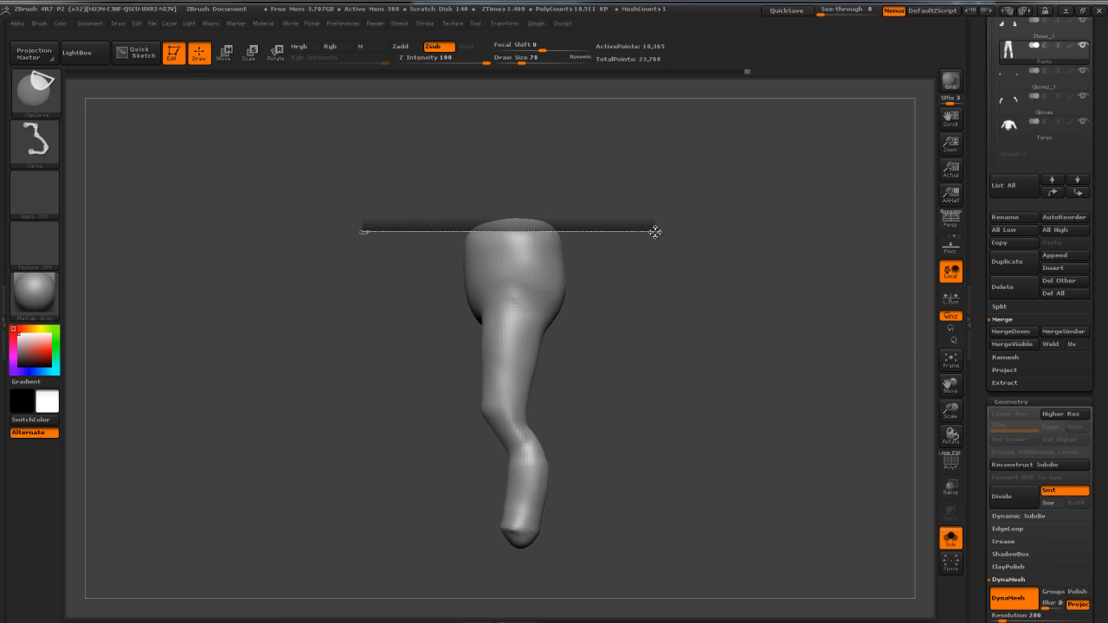
pyautogui.moveTo(657, 231)
pyautogui.keyDown('ctrl'); pyautogui.keyDown('shift'); pyautogui.mouseDown()
pyautogui.moveTo(646, 240)
pyautogui.moveTo(657, 301)
pyautogui.moveTo(712, 234)
pyautogui.moveTo(626, 228)
pyautogui.mouseUp(); pyautogui.keyUp('shift'); pyautogui.keyUp('ctrl')
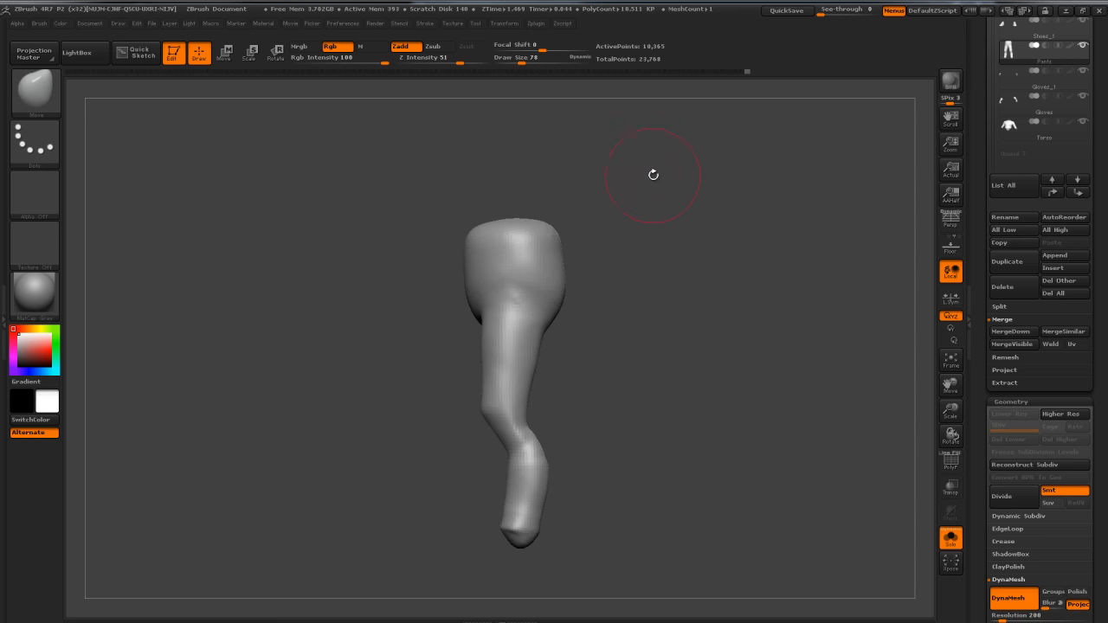
# Step: Clip the rounded top off the pants' waist with a slightly curved ClipCurve line
pyautogui.hotkey('ctrl', 'shift')
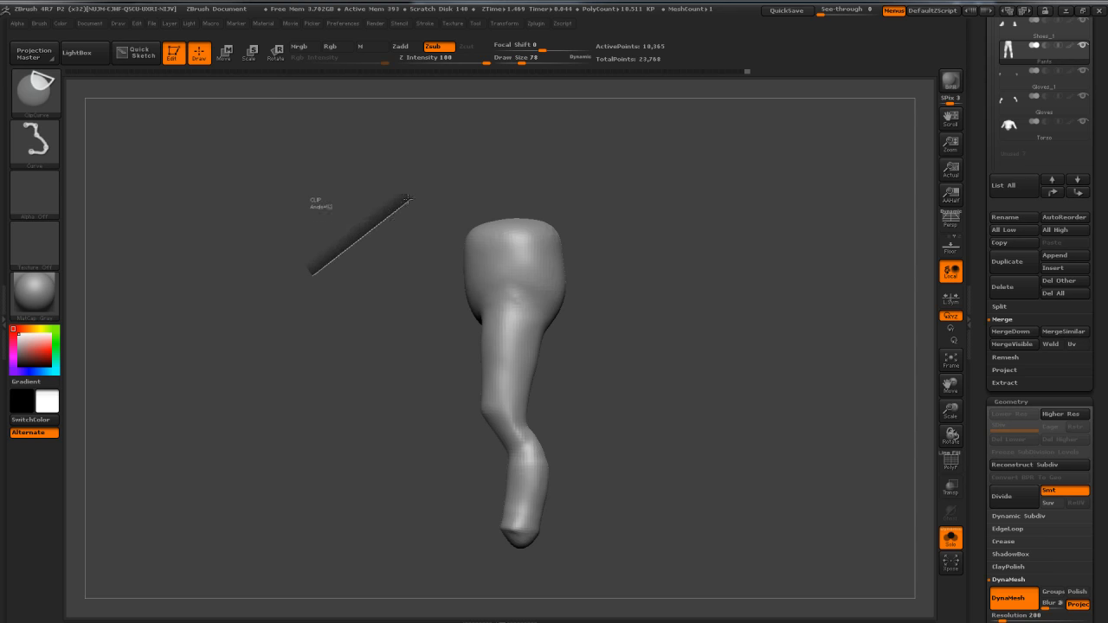
pyautogui.keyDown('ctrl'); pyautogui.keyDown('shift'); pyautogui.moveTo(378, 217); pyautogui.dragTo(389, 230); pyautogui.keyUp('shift'); pyautogui.keyUp('ctrl')
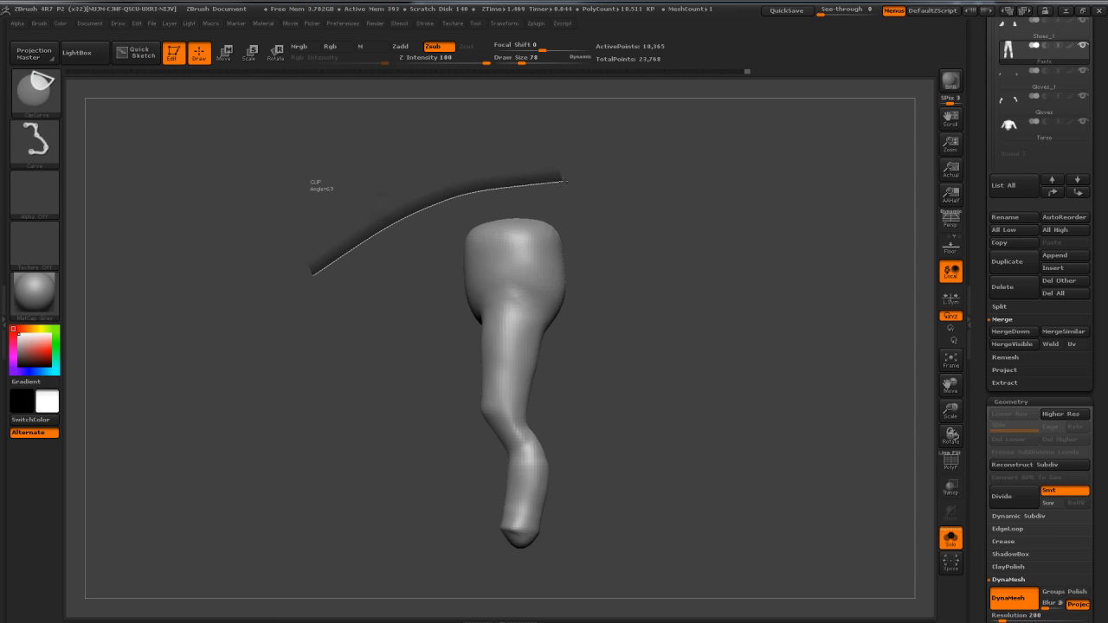
pyautogui.moveTo(556, 179)
pyautogui.keyDown('ctrl'); pyautogui.keyDown('shift'); pyautogui.mouseDown()
pyautogui.moveTo(634, 175)
pyautogui.moveTo(650, 202)
pyautogui.moveTo(632, 225)
pyautogui.moveTo(605, 229)
pyautogui.mouseUp(); pyautogui.keyUp('shift'); pyautogui.keyUp('ctrl')
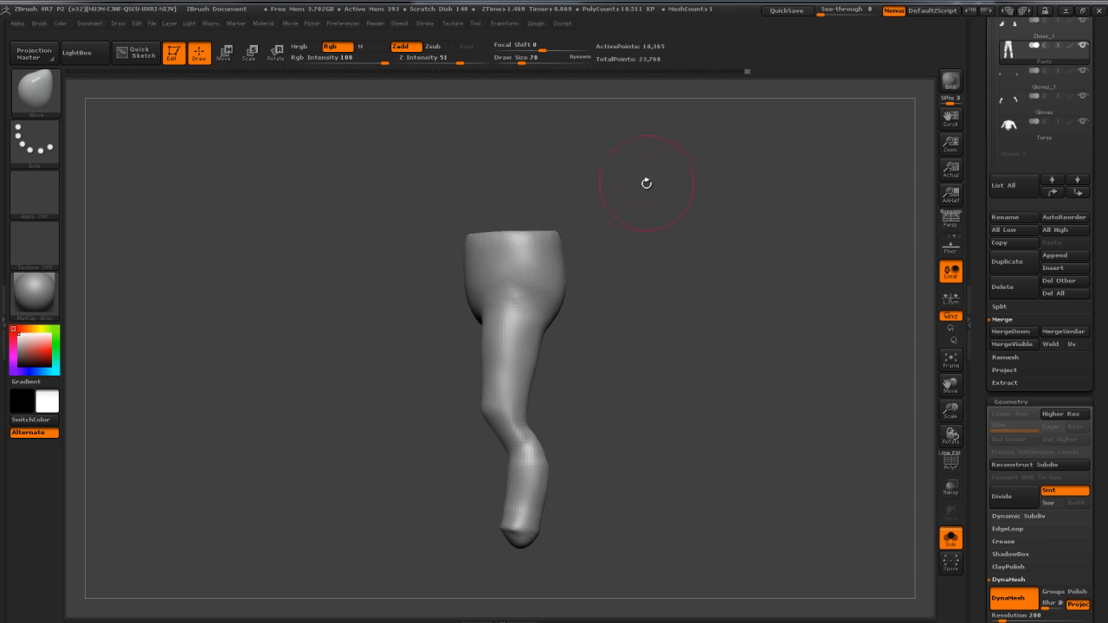
pyautogui.keyDown('ctrl'); pyautogui.keyDown('shift'); pyautogui.click(645, 182); pyautogui.keyUp('shift'); pyautogui.keyUp('ctrl')
# Step: Display the polyframe and examine the clipped waist and the leg ends of the pants from several angles
pyautogui.moveTo(743, 187); pyautogui.dragTo(692, 199)
pyautogui.moveTo(704, 263); pyautogui.dragTo(777, 352)
pyautogui.click(950, 463)
pyautogui.moveTo(690, 269); pyautogui.dragTo(720, 208)
pyautogui.moveTo(730, 326)
pyautogui.mouseDown()
pyautogui.moveTo(722, 274)
pyautogui.moveTo(717, 312)
pyautogui.mouseUp()
pyautogui.press('f')
pyautogui.moveTo(738, 428); pyautogui.dragTo(658, 489)
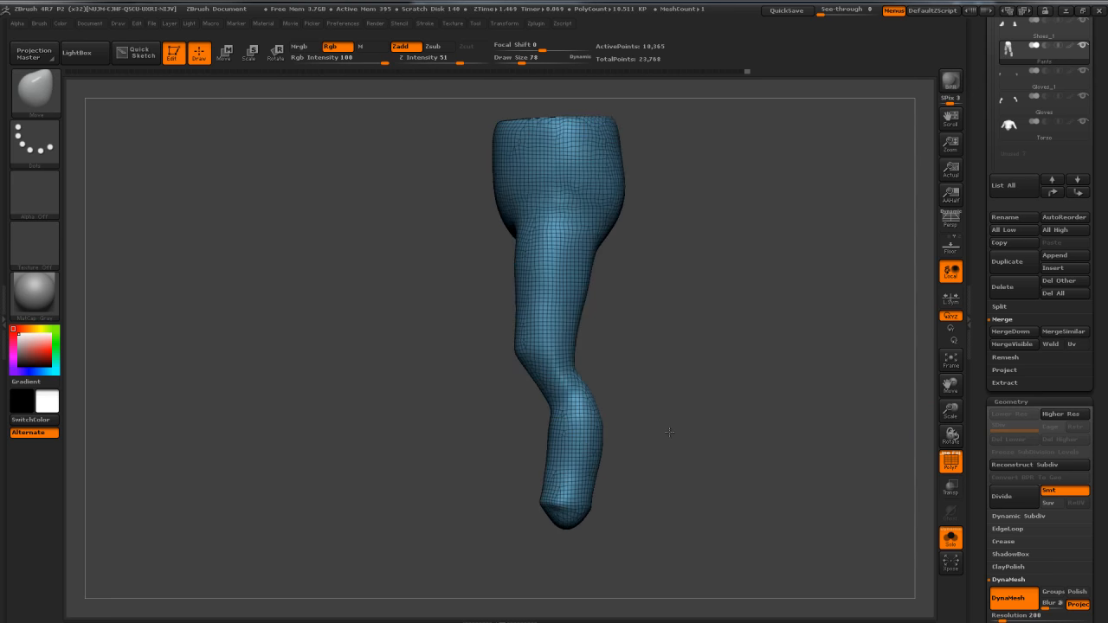
# Step: Try clipping the rounded end off the pants' leg from the side with a ClipCurve line, and undo it
pyautogui.hotkey('ctrl', 'shift')
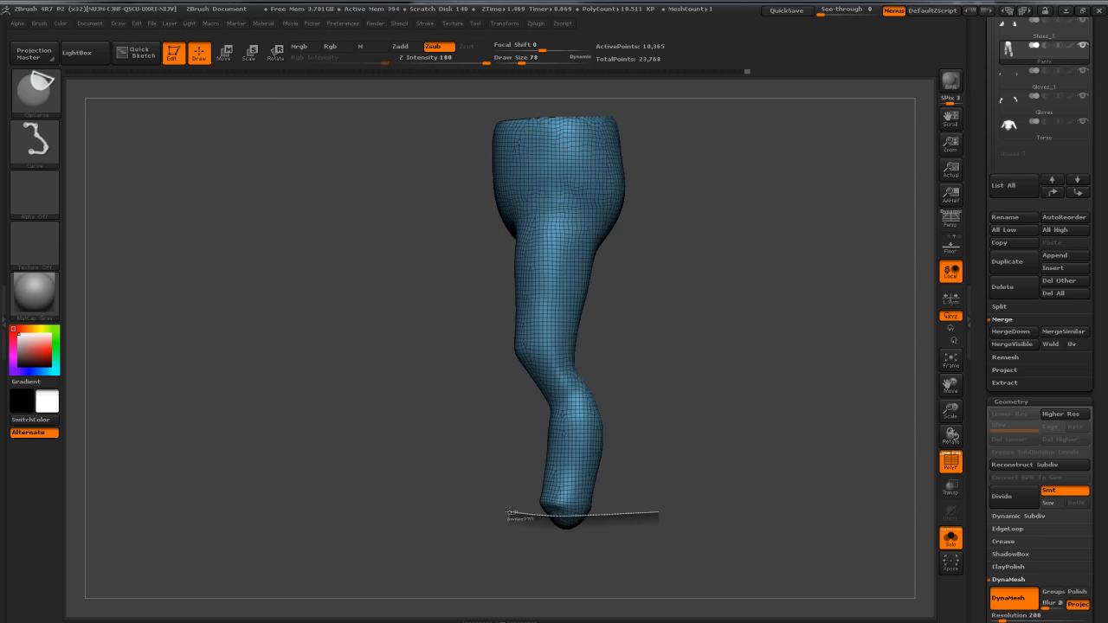
pyautogui.keyDown('ctrl'); pyautogui.keyDown('shift'); pyautogui.moveTo(582, 535); pyautogui.dragTo(441, 529); pyautogui.keyUp('shift'); pyautogui.keyUp('ctrl')
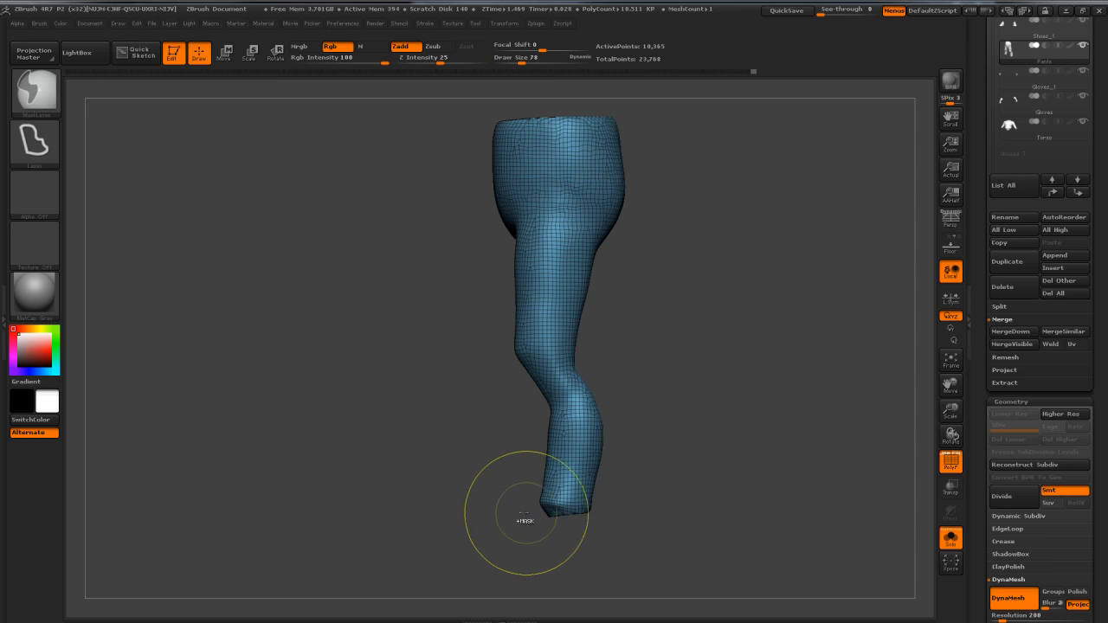
pyautogui.hotkey('ctrl', 'z')
# Step: Clip the rounded ends off the pants' legs flat with a ClipCurve line drawn from the side
pyautogui.hotkey('ctrl', 'shift')
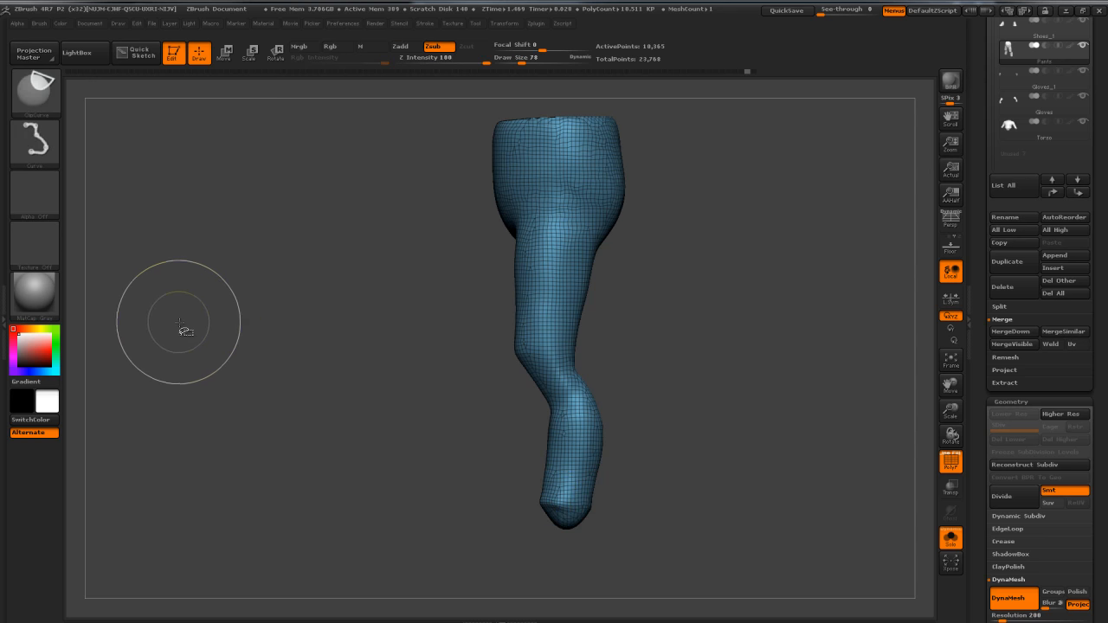
pyautogui.keyDown('ctrl'); pyautogui.keyDown('shift'); pyautogui.moveTo(180, 321); pyautogui.dragTo(333, 265); pyautogui.keyUp('shift'); pyautogui.keyUp('ctrl')
pyautogui.keyDown('ctrl'); pyautogui.keyDown('shift'); pyautogui.moveTo(824, 350); pyautogui.dragTo(493, 509); pyautogui.keyUp('shift'); pyautogui.keyUp('ctrl')
pyautogui.moveTo(689, 490); pyautogui.dragTo(731, 433)
pyautogui.moveTo(740, 328)
pyautogui.mouseDown()
pyautogui.moveTo(722, 321)
pyautogui.moveTo(705, 333)
pyautogui.mouseUp()
# Step: Try a horizontal ClipCurve line across both thighs from the front, and undo the clip
pyautogui.hotkey('ctrl', 'shift')
pyautogui.keyDown('ctrl'); pyautogui.keyDown('shift'); pyautogui.moveTo(768, 346); pyautogui.dragTo(420, 347); pyautogui.keyUp('shift'); pyautogui.keyUp('ctrl')
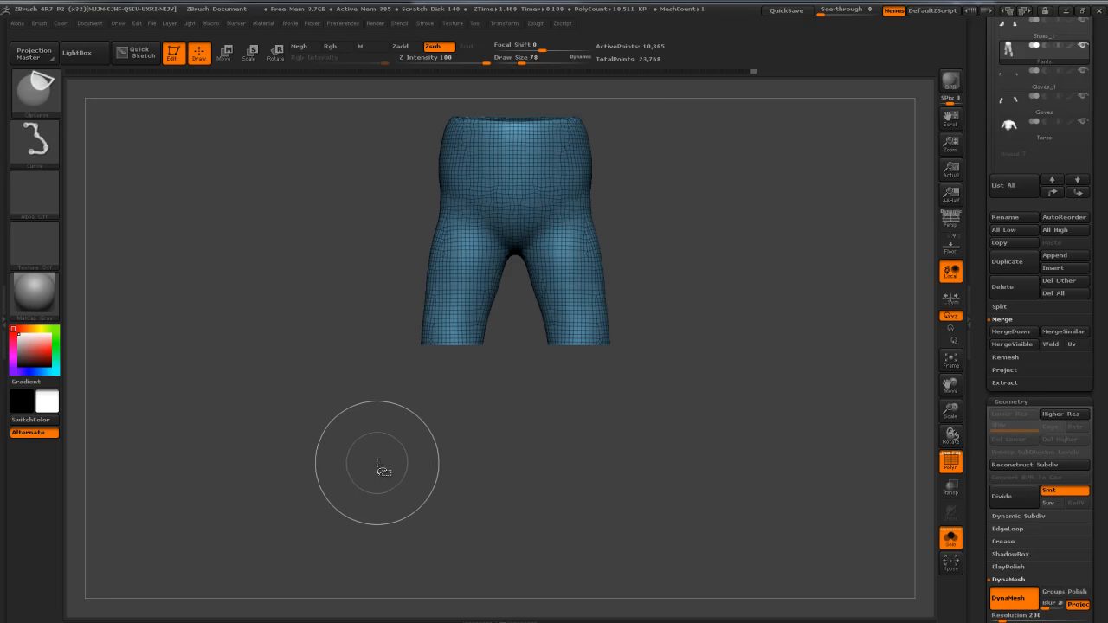
pyautogui.moveTo(777, 401); pyautogui.dragTo(760, 416)
# Step: Clip the top edge of the pants' waist from the front with a slightly sagging ClipCurve line
pyautogui.keyDown('alt'); pyautogui.moveTo(767, 363); pyautogui.dragTo(750, 371); pyautogui.keyUp('alt')
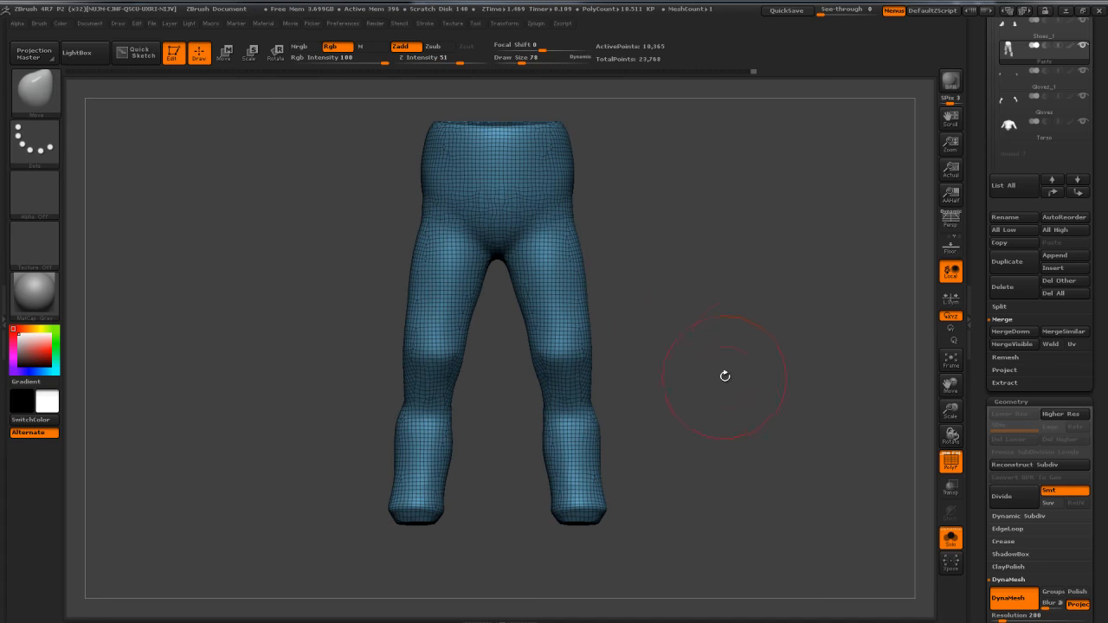
pyautogui.keyDown('alt'); pyautogui.moveTo(696, 317); pyautogui.dragTo(702, 299); pyautogui.keyUp('alt')
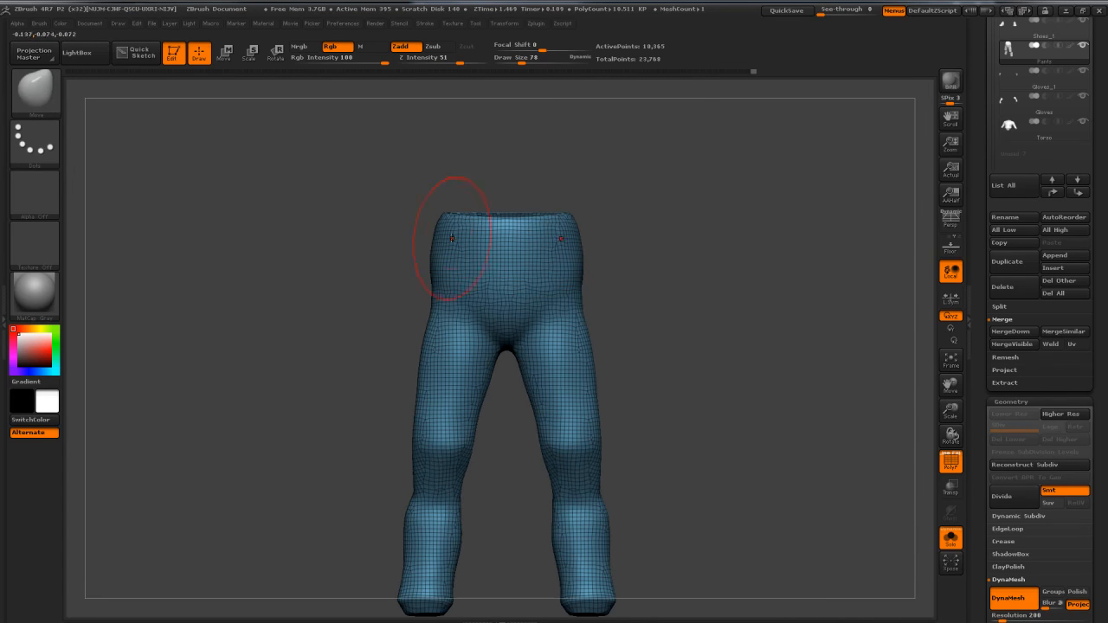
pyautogui.moveTo(408, 211)
pyautogui.keyDown('ctrl'); pyautogui.keyDown('shift'); pyautogui.mouseDown()
pyautogui.moveTo(655, 235)
pyautogui.moveTo(532, 227)
pyautogui.mouseUp(); pyautogui.keyUp('shift'); pyautogui.keyUp('ctrl')
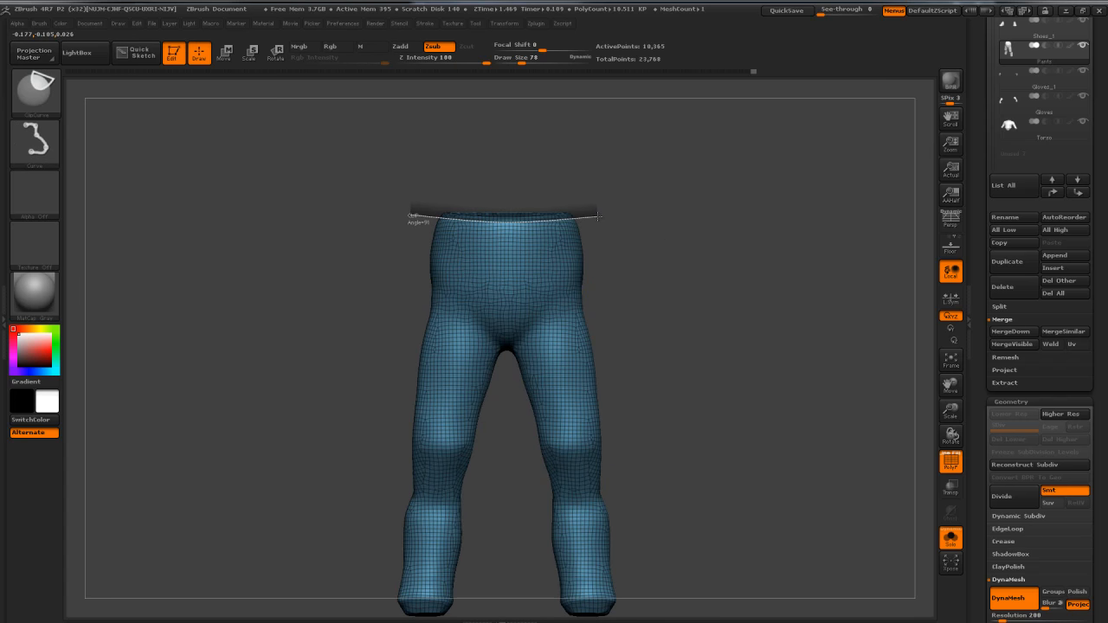
pyautogui.keyDown('ctrl'); pyautogui.keyDown('shift'); pyautogui.moveTo(598, 216); pyautogui.dragTo(599, 215); pyautogui.keyUp('shift'); pyautogui.keyUp('ctrl')
pyautogui.moveTo(684, 251)
pyautogui.mouseDown()
pyautogui.moveTo(705, 282)
pyautogui.moveTo(509, 277)
pyautogui.moveTo(571, 277)
pyautogui.moveTo(678, 201)
pyautogui.mouseUp()
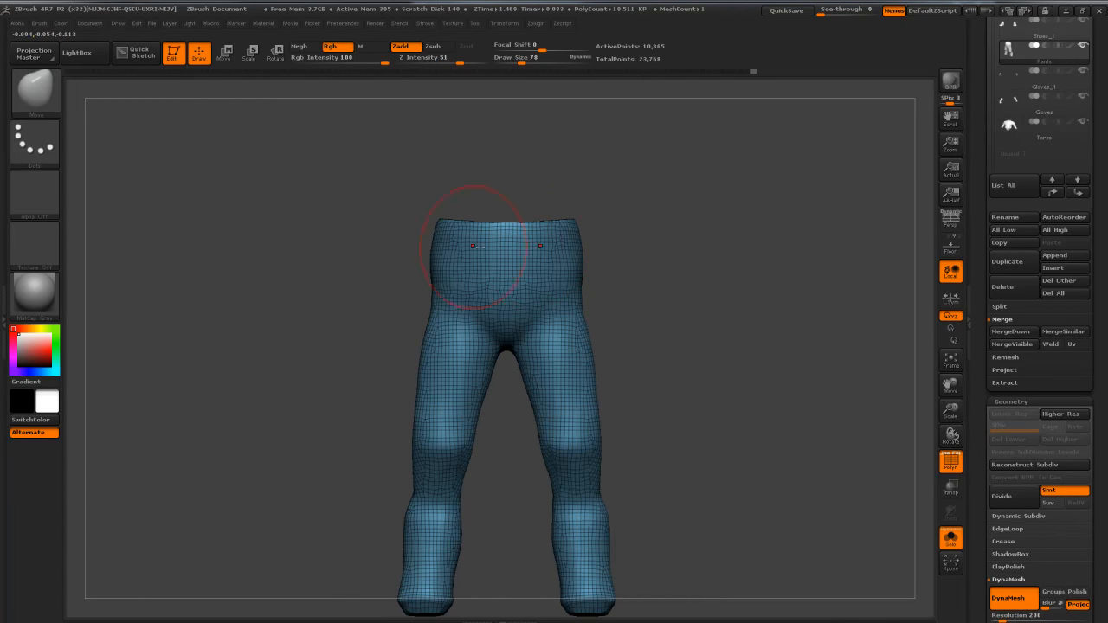
# Step: Try a ClipCurve line across the hips of the pants, and undo the clip
pyautogui.hotkey('ctrl', 'shift')
pyautogui.moveTo(394, 308)
pyautogui.keyDown('ctrl'); pyautogui.keyDown('shift'); pyautogui.mouseDown()
pyautogui.moveTo(722, 307)
pyautogui.moveTo(722, 337)
pyautogui.moveTo(780, 302)
pyautogui.moveTo(656, 256)
pyautogui.mouseUp(); pyautogui.keyUp('shift'); pyautogui.keyUp('ctrl')
pyautogui.moveTo(571, 293)
pyautogui.mouseDown()
pyautogui.moveTo(700, 381)
pyautogui.moveTo(667, 420)
pyautogui.moveTo(671, 372)
pyautogui.moveTo(657, 366)
pyautogui.mouseUp()
pyautogui.press('ctrl')
pyautogui.hotkey('ctrl', 'z')
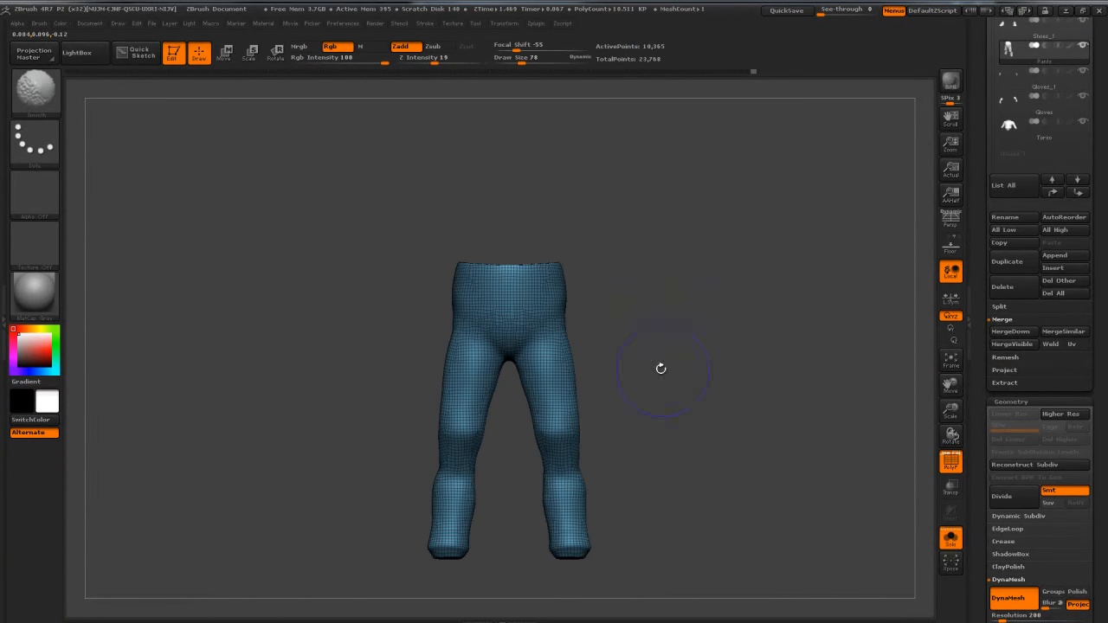
# Step: Try ClipCurve lines across the legs of the pants, and undo the distorting clips
pyautogui.hotkey('ctrl', 'shift')
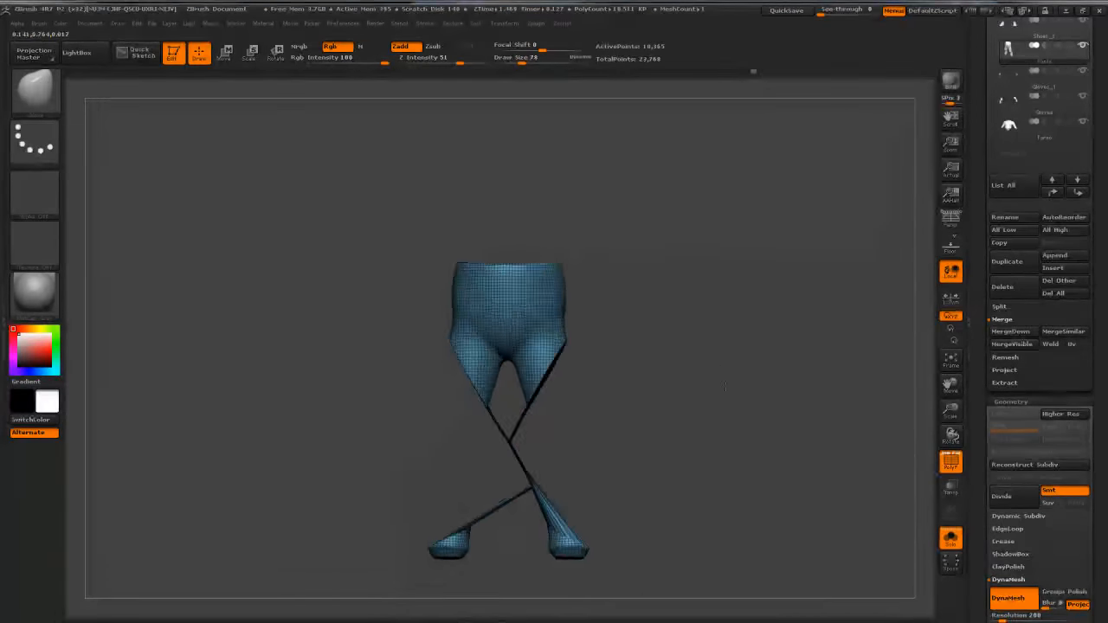
pyautogui.hotkey('ctrl', 'z')
pyautogui.keyDown('ctrl'); pyautogui.keyDown('shift'); pyautogui.moveTo(650, 383); pyautogui.dragTo(528, 389); pyautogui.keyUp('shift'); pyautogui.keyUp('ctrl')
pyautogui.moveTo(606, 411)
pyautogui.mouseDown()
pyautogui.moveTo(691, 318)
pyautogui.moveTo(735, 394)
pyautogui.moveTo(683, 364)
pyautogui.moveTo(695, 374)
pyautogui.moveTo(651, 386)
pyautogui.moveTo(730, 382)
pyautogui.moveTo(932, 446)
pyautogui.mouseUp()
pyautogui.hotkey('ctrl', 'z')
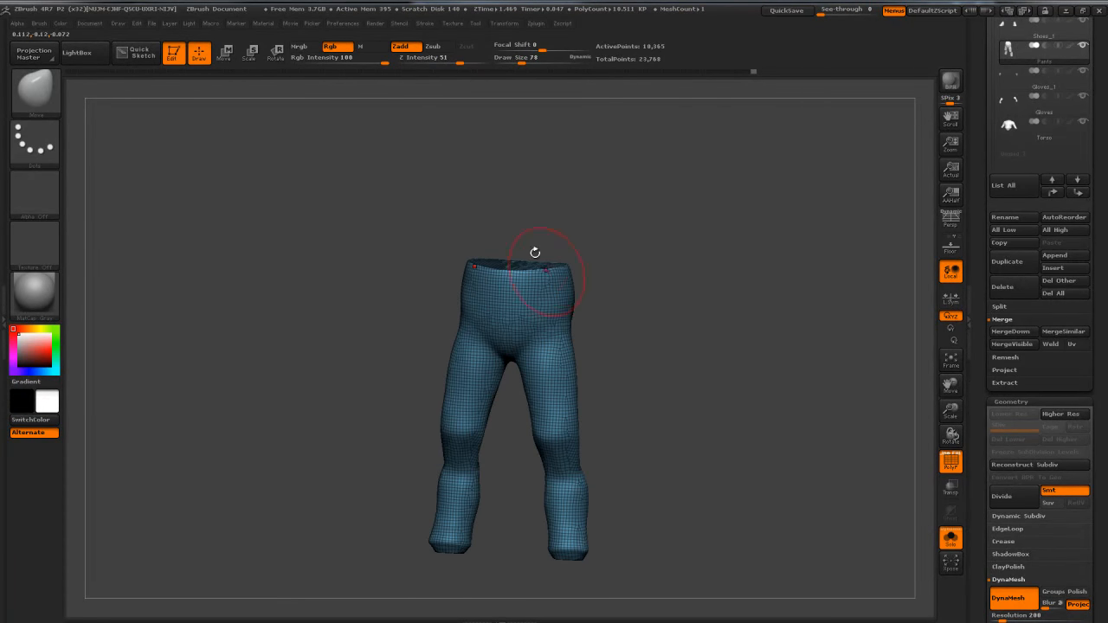
# Step: Update the DynaMesh of the clipped pants, hide the polyframe and check the smooth shape from the front
pyautogui.moveTo(751, 355)
pyautogui.mouseDown()
pyautogui.moveTo(851, 375)
pyautogui.moveTo(813, 380)
pyautogui.moveTo(759, 366)
pyautogui.mouseUp()
pyautogui.click(949, 468)
pyautogui.moveTo(745, 426)
pyautogui.mouseDown()
pyautogui.moveTo(749, 405)
pyautogui.moveTo(748, 421)
pyautogui.mouseUp()
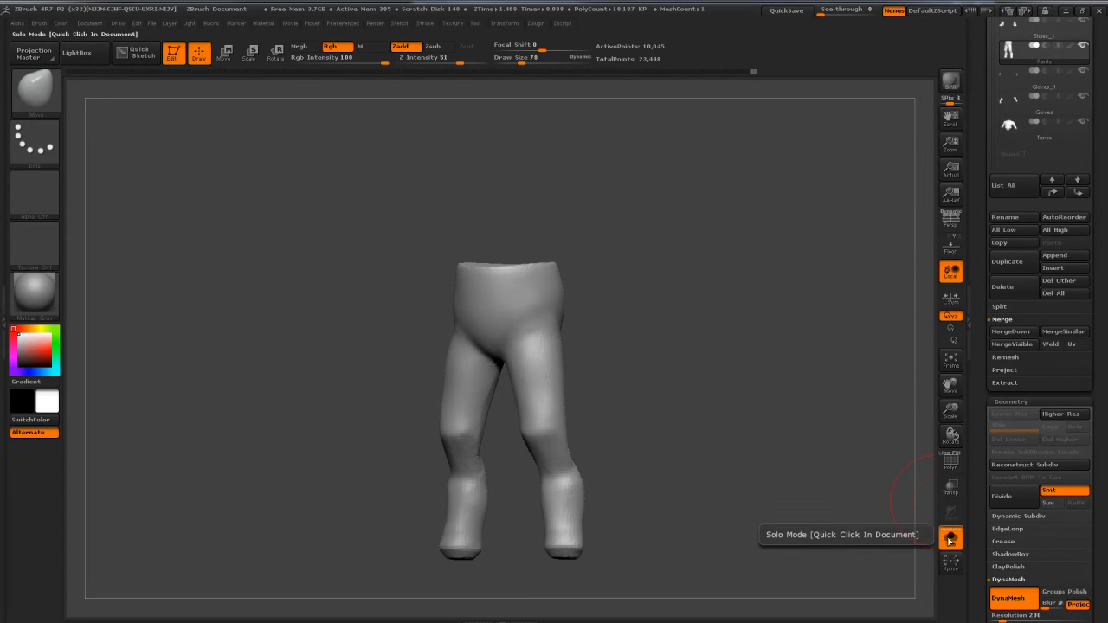
pyautogui.moveTo(782, 413); pyautogui.dragTo(681, 340)
pyautogui.moveTo(675, 267)
pyautogui.mouseDown()
pyautogui.moveTo(636, 266)
pyautogui.moveTo(676, 267)
pyautogui.mouseUp()
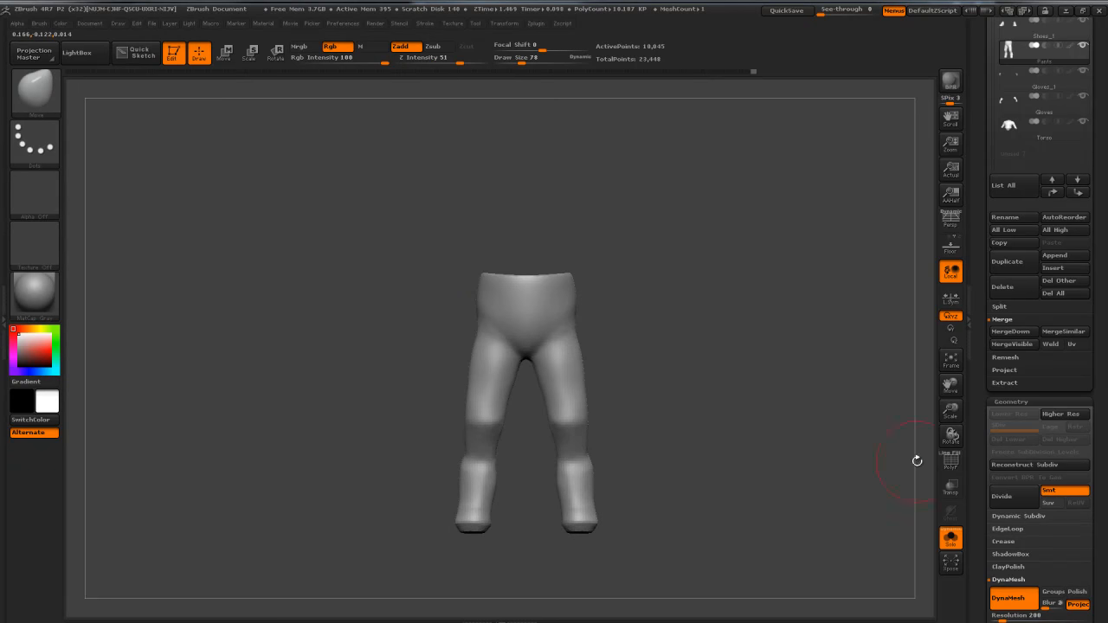
# Step: Leave Solo mode to show the whole character and turn perspective back on
pyautogui.click(952, 537)
pyautogui.moveTo(872, 499); pyautogui.dragTo(768, 377)
pyautogui.click(951, 221)
pyautogui.moveTo(732, 321); pyautogui.dragTo(751, 331)
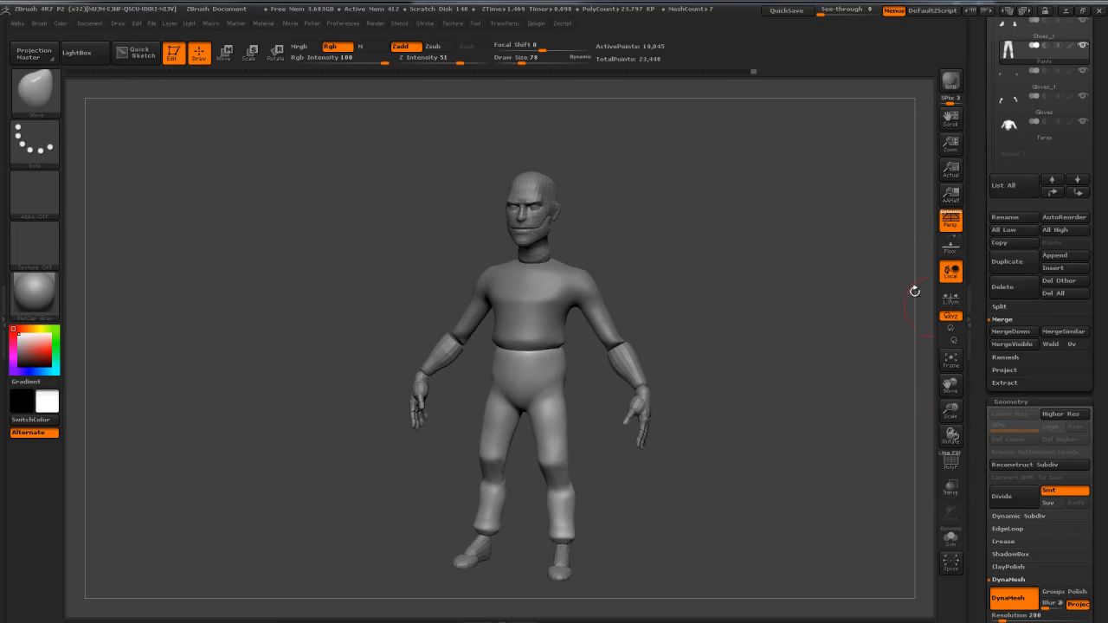
# Step: Make the window see-through to compare the character with the reference drawing, and restore full opacity
pyautogui.moveTo(829, 11); pyautogui.dragTo(833, 11)
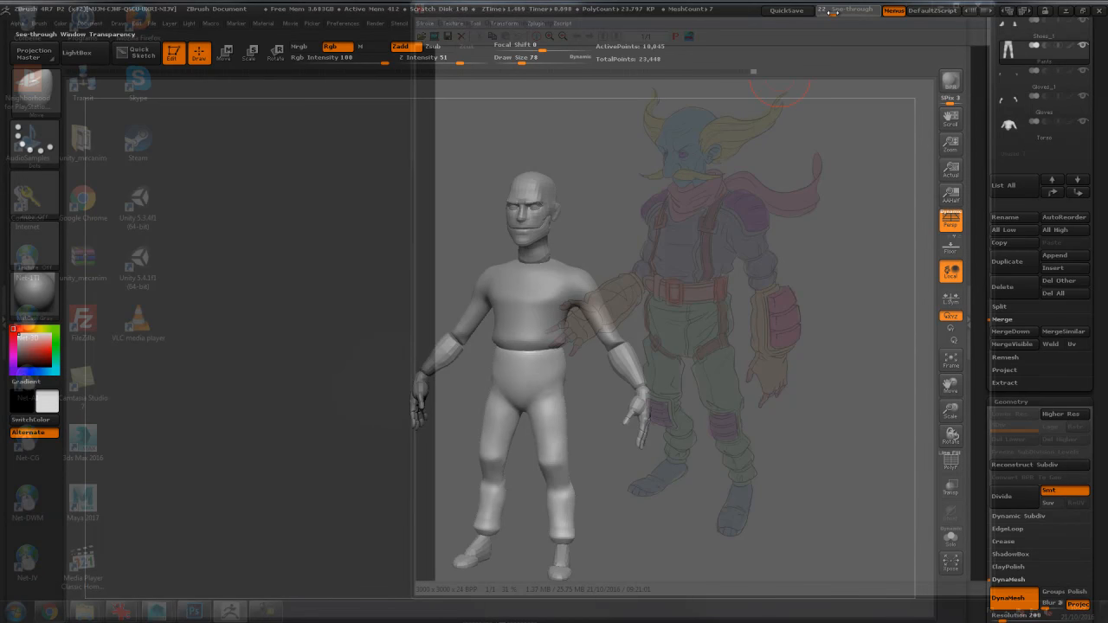
pyautogui.moveTo(830, 11); pyautogui.dragTo(817, 11)
pyautogui.moveTo(716, 275); pyautogui.dragTo(725, 319)
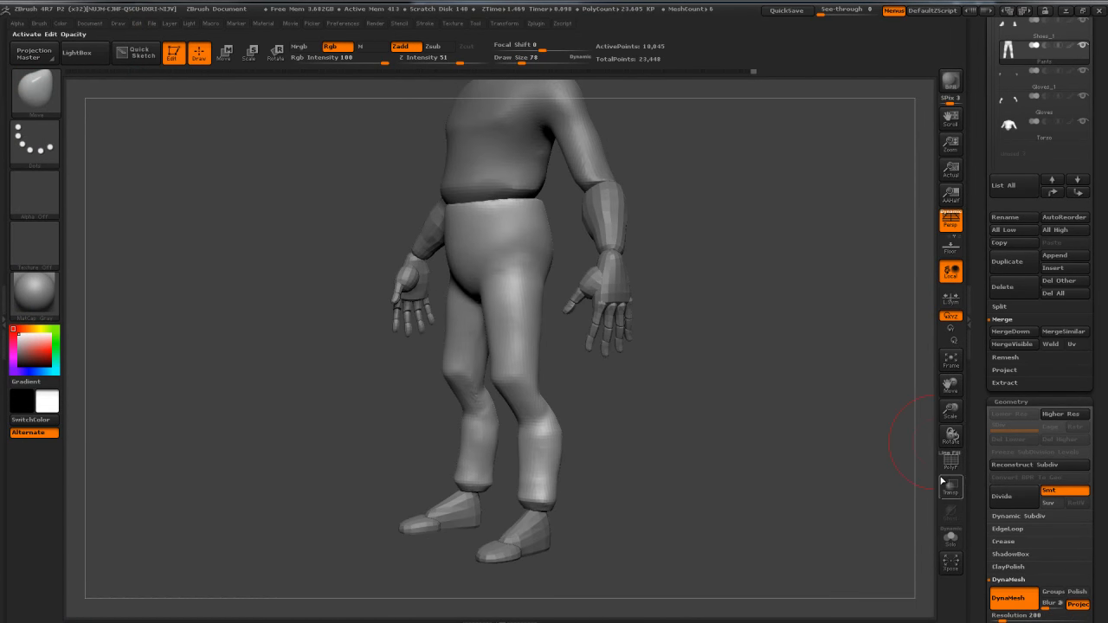
# Step: Show the polyframe and isolate the pants with the legs framed from the front
pyautogui.click(950, 463)
pyautogui.click(951, 538)
pyautogui.keyDown('alt'); pyautogui.moveTo(658, 191); pyautogui.dragTo(684, 238); pyautogui.keyUp('alt')
pyautogui.moveTo(668, 334); pyautogui.dragTo(698, 346)
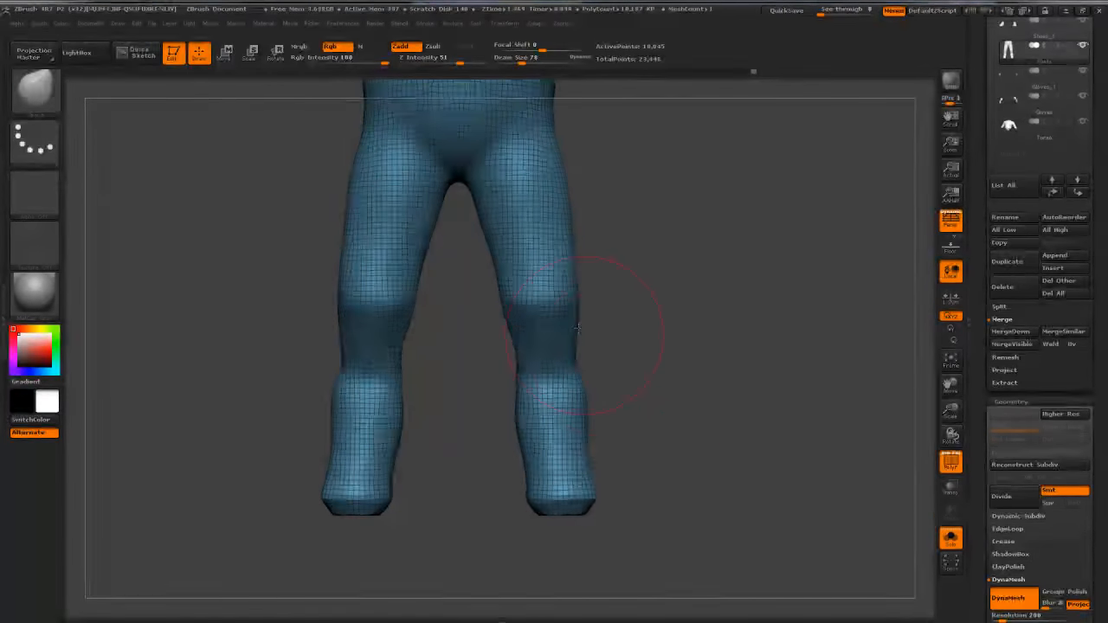
# Step: Try slicing the lower legs of the pants into a separate polygroup with a SliceCurve line, and undo it
pyautogui.click(38, 97)
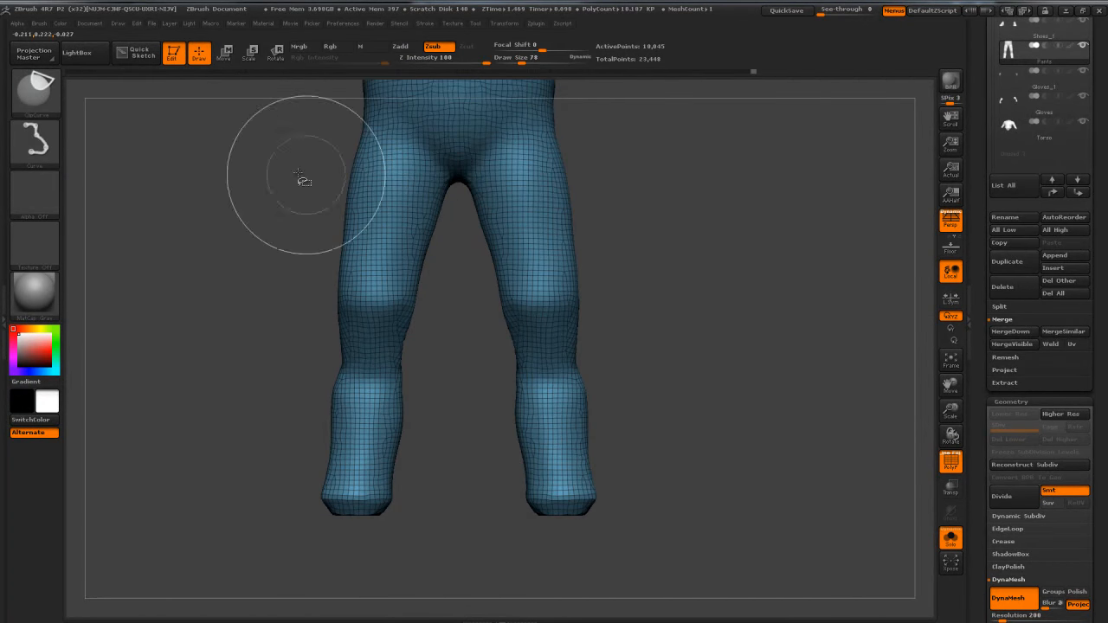
pyautogui.click(38, 94)
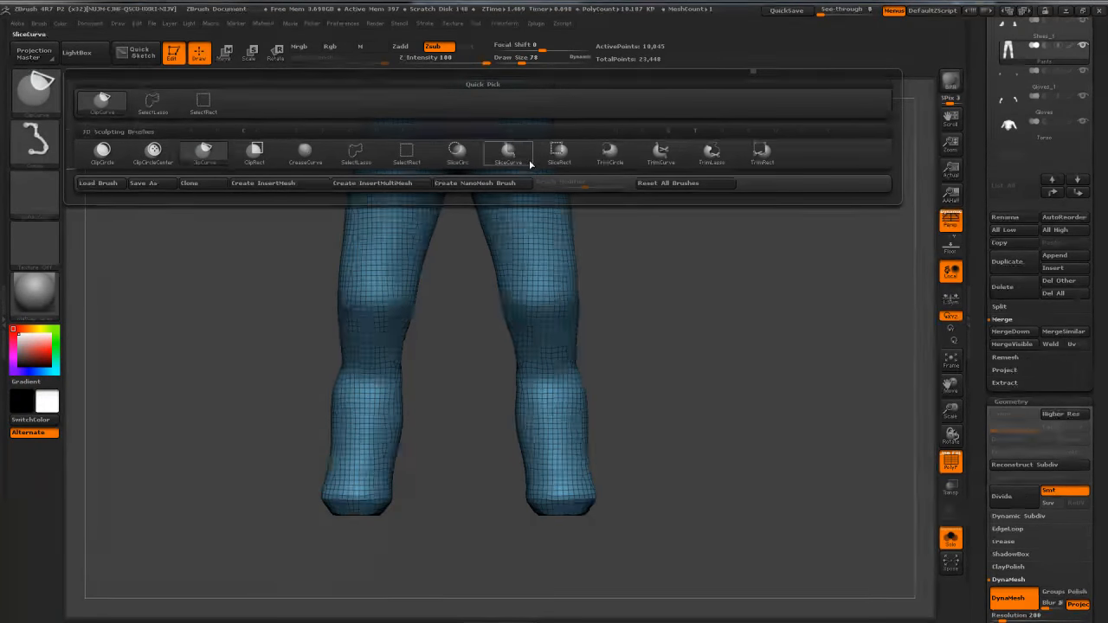
pyautogui.click(662, 184)
pyautogui.keyDown('ctrl'); pyautogui.keyDown('shift'); pyautogui.moveTo(598, 421); pyautogui.dragTo(637, 396); pyautogui.keyUp('shift'); pyautogui.keyUp('ctrl')
pyautogui.keyDown('ctrl'); pyautogui.keyDown('shift'); pyautogui.moveTo(510, 443); pyautogui.dragTo(509, 445); pyautogui.keyUp('shift'); pyautogui.keyUp('ctrl')
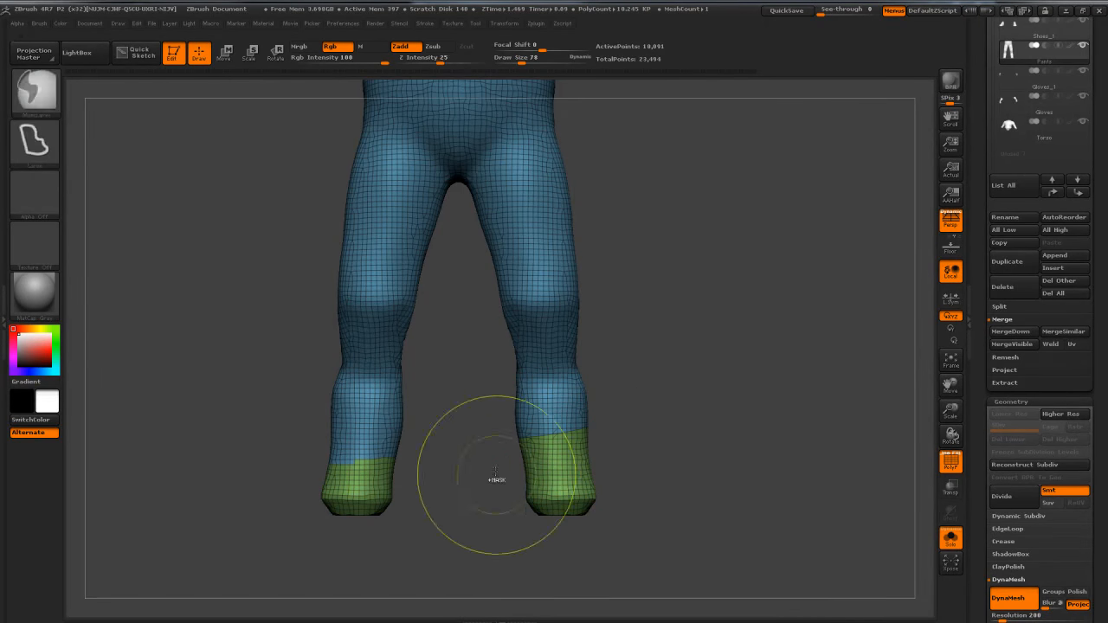
pyautogui.moveTo(742, 413)
pyautogui.mouseDown()
pyautogui.moveTo(723, 450)
pyautogui.moveTo(723, 392)
pyautogui.moveTo(728, 399)
pyautogui.mouseUp()
pyautogui.moveTo(728, 399); pyautogui.dragTo(613, 383)
pyautogui.hotkey('ctrl', 'w')
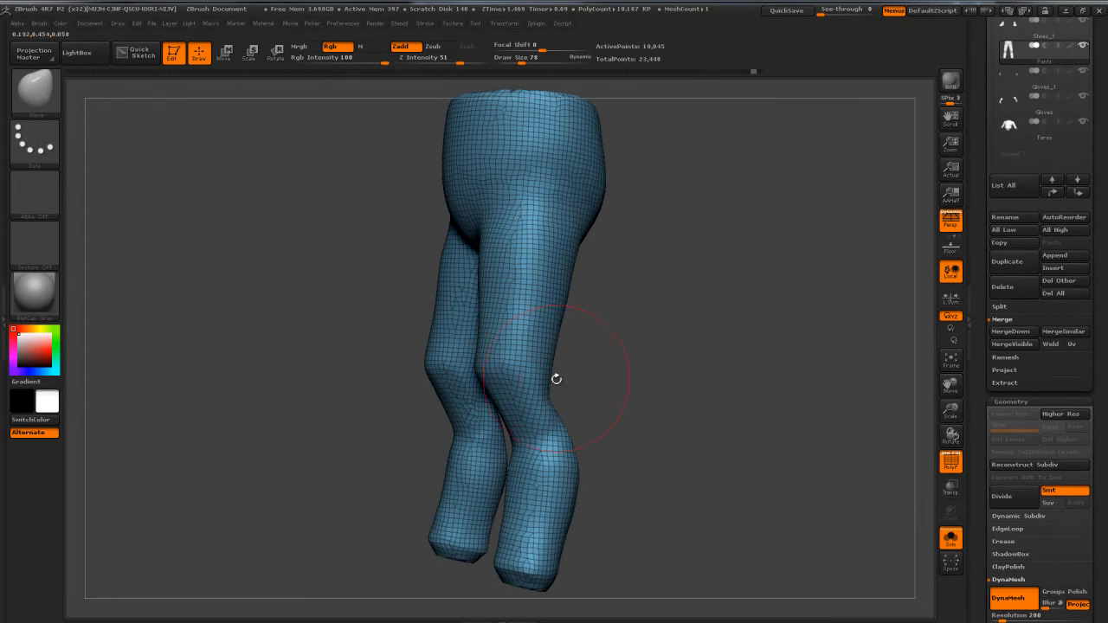
# Step: Try trimming the top of the pants' waist with a slanted TrimCurve line from the side, and undo the cut
pyautogui.keyDown('alt'); pyautogui.moveTo(722, 286); pyautogui.dragTo(715, 319); pyautogui.keyUp('alt')
pyautogui.keyDown('ctrl'); pyautogui.keyDown('shift'); pyautogui.moveTo(710, 268); pyautogui.dragTo(549, 227); pyautogui.keyUp('shift'); pyautogui.keyUp('ctrl')
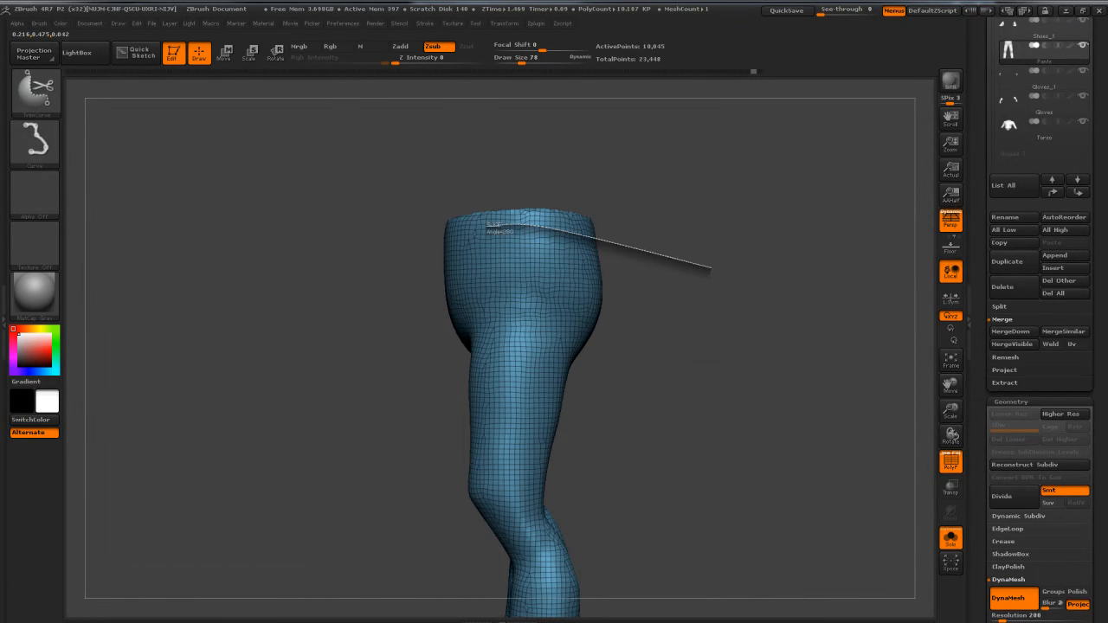
pyautogui.moveTo(409, 232)
pyautogui.keyDown('ctrl'); pyautogui.keyDown('shift'); pyautogui.mouseDown()
pyautogui.moveTo(391, 247)
pyautogui.moveTo(466, 242)
pyautogui.mouseUp(); pyautogui.keyUp('shift'); pyautogui.keyUp('ctrl')
pyautogui.moveTo(545, 232)
pyautogui.keyDown('ctrl'); pyautogui.keyDown('shift'); pyautogui.mouseDown()
pyautogui.moveTo(643, 222)
pyautogui.moveTo(726, 251)
pyautogui.moveTo(794, 251)
pyautogui.moveTo(768, 282)
pyautogui.moveTo(747, 275)
pyautogui.mouseUp(); pyautogui.keyUp('shift'); pyautogui.keyUp('ctrl')
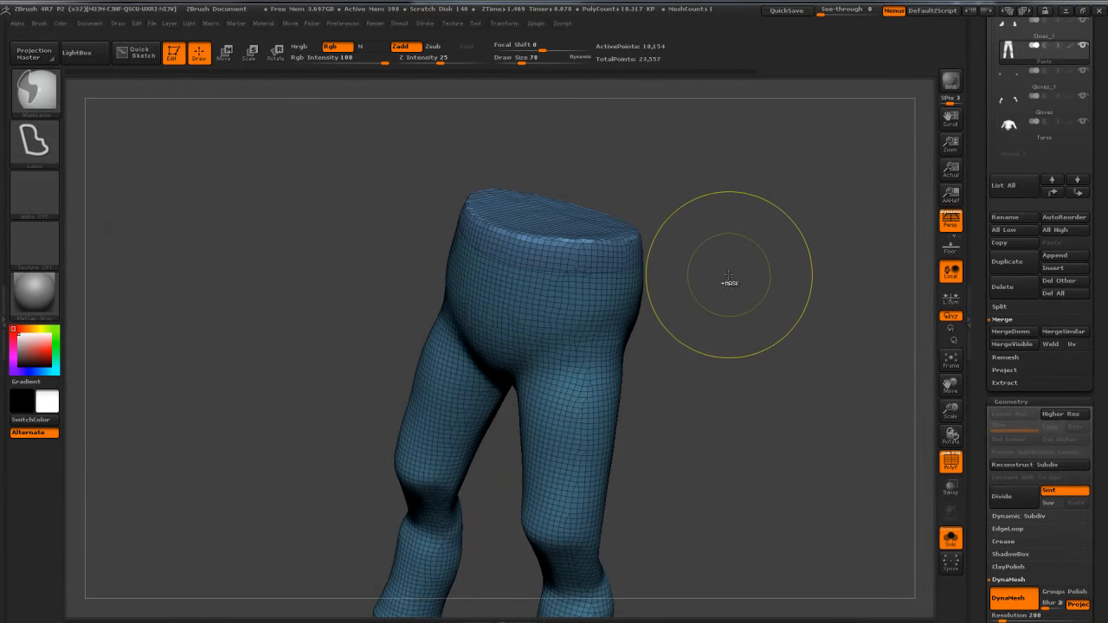
pyautogui.hotkey('ctrl', 'shift')
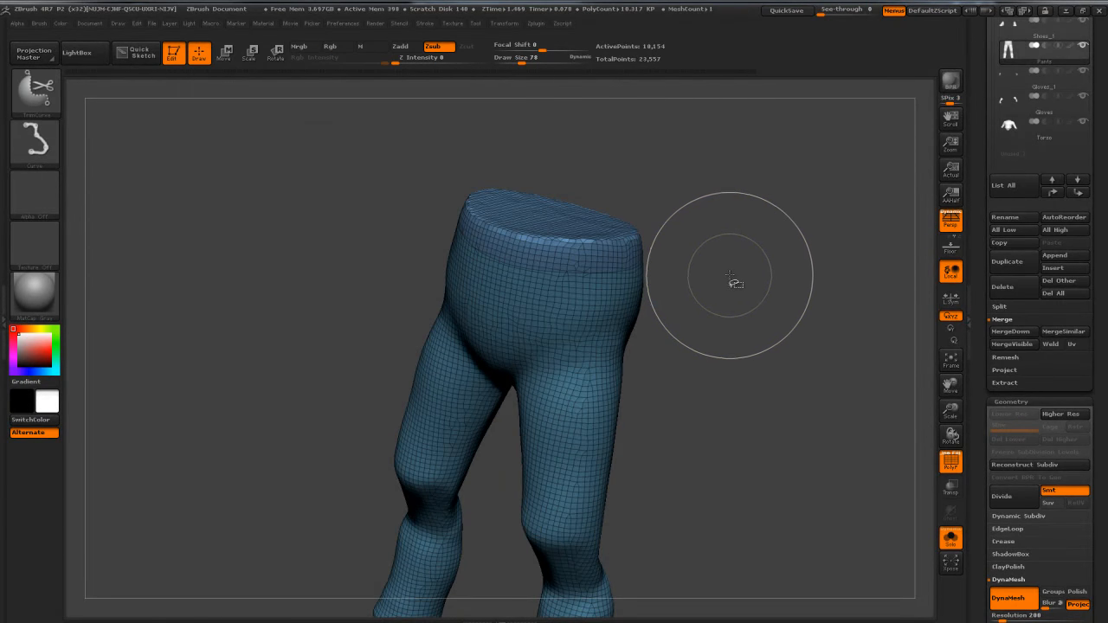
pyautogui.hotkey('ctrl', 'shift', 'z')
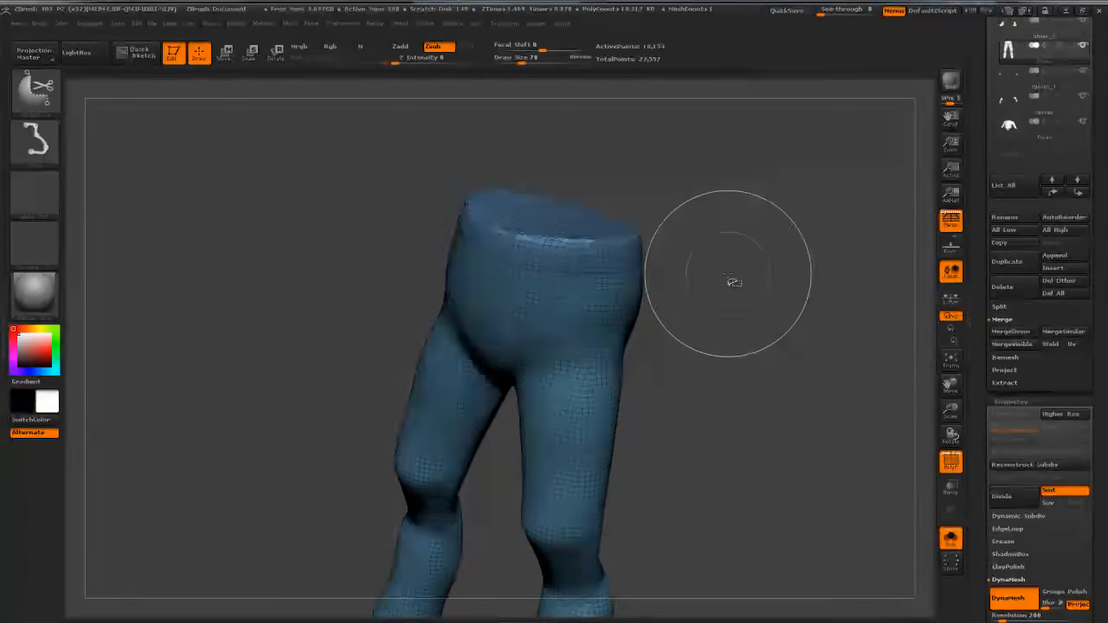
pyautogui.moveTo(765, 273)
pyautogui.mouseDown()
pyautogui.moveTo(683, 299)
pyautogui.moveTo(696, 224)
pyautogui.mouseUp()
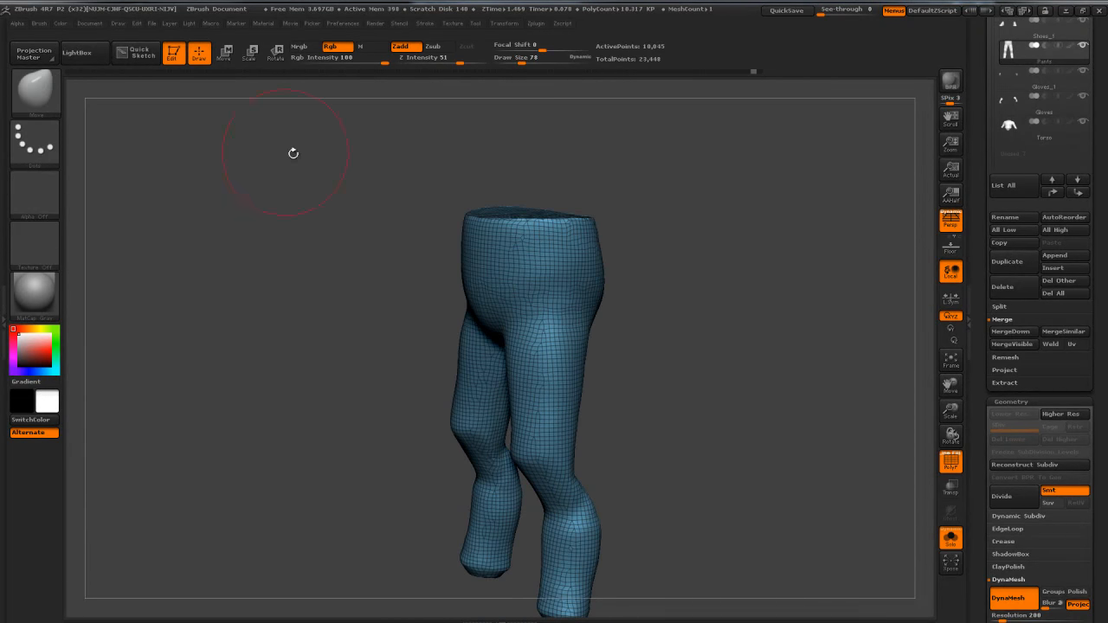
# Step: Choose the SliceCurve brush and slice the lower ends of both pants legs into a new polygroup
pyautogui.keyDown('ctrl'); pyautogui.keyDown('shift'); pyautogui.click(42, 93); pyautogui.keyUp('shift'); pyautogui.keyUp('ctrl')
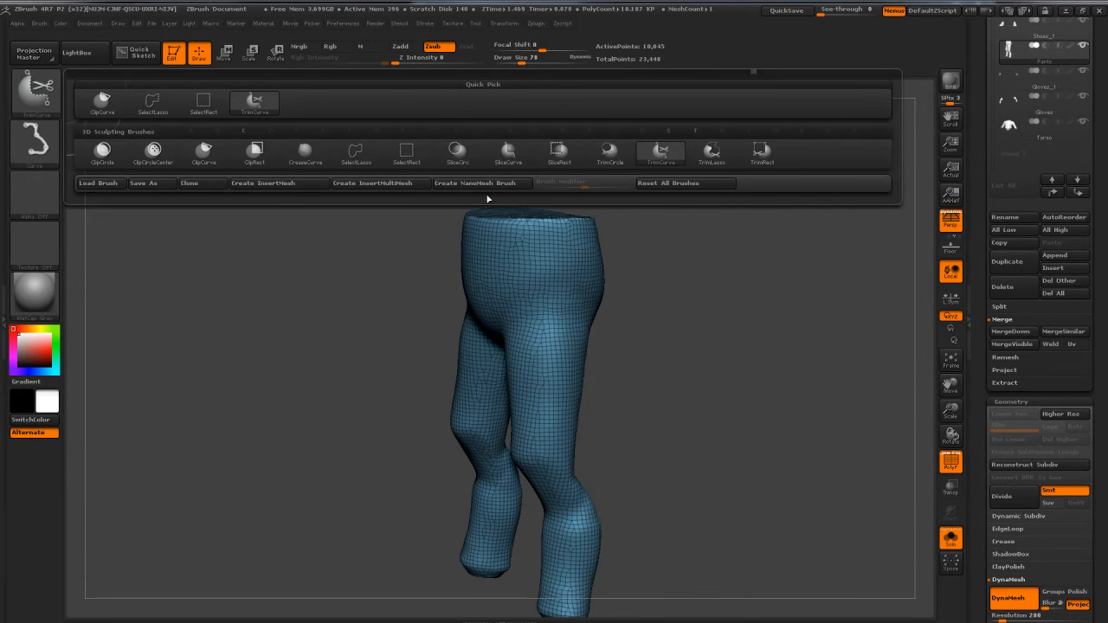
pyautogui.keyDown('ctrl'); pyautogui.keyDown('shift'); pyautogui.click(510, 155); pyautogui.keyUp('shift'); pyautogui.keyUp('ctrl')
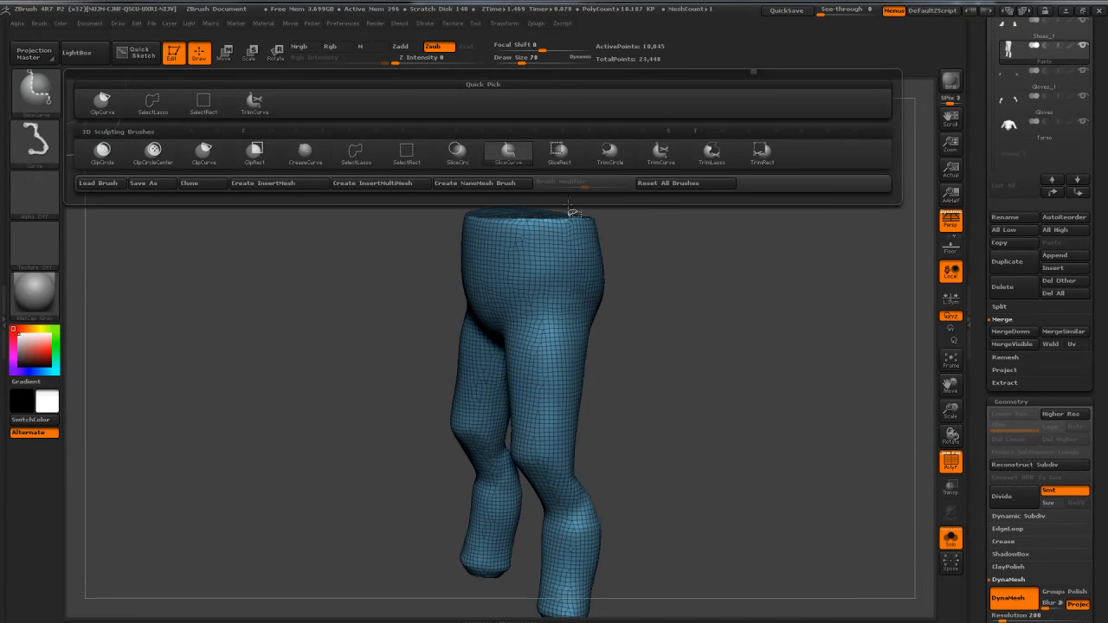
pyautogui.moveTo(706, 400)
pyautogui.mouseDown()
pyautogui.moveTo(716, 451)
pyautogui.moveTo(715, 419)
pyautogui.moveTo(709, 436)
pyautogui.mouseUp()
pyautogui.keyDown('ctrl'); pyautogui.keyDown('shift'); pyautogui.moveTo(701, 395); pyautogui.dragTo(554, 424); pyautogui.keyUp('shift'); pyautogui.keyUp('ctrl')
pyautogui.moveTo(773, 409); pyautogui.dragTo(647, 387)
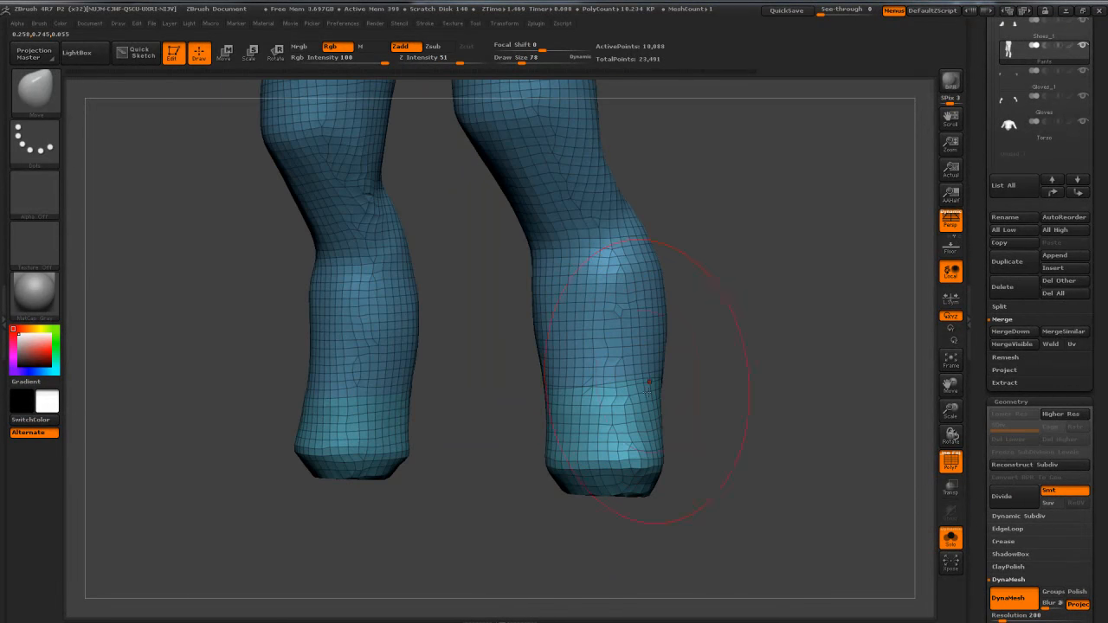
pyautogui.keyDown('alt'); pyautogui.moveTo(722, 376); pyautogui.dragTo(732, 407); pyautogui.keyUp('alt')
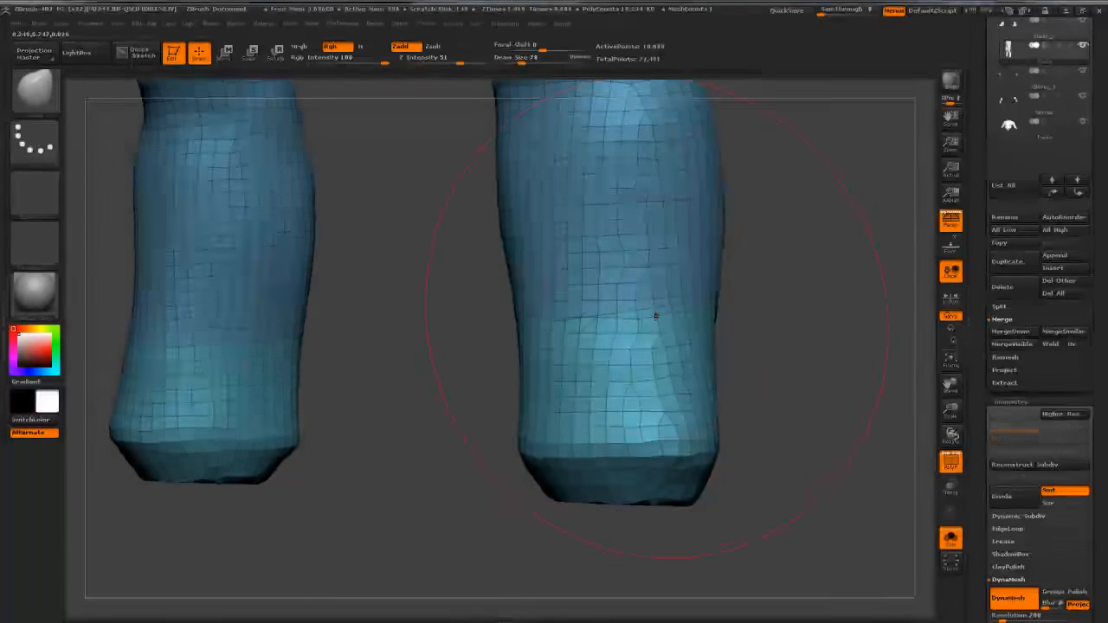
# Step: Replace the cut with a diagonal SliceCurve line across only one lower leg, examine it and undo the slice
pyautogui.moveTo(761, 295); pyautogui.dragTo(481, 400)
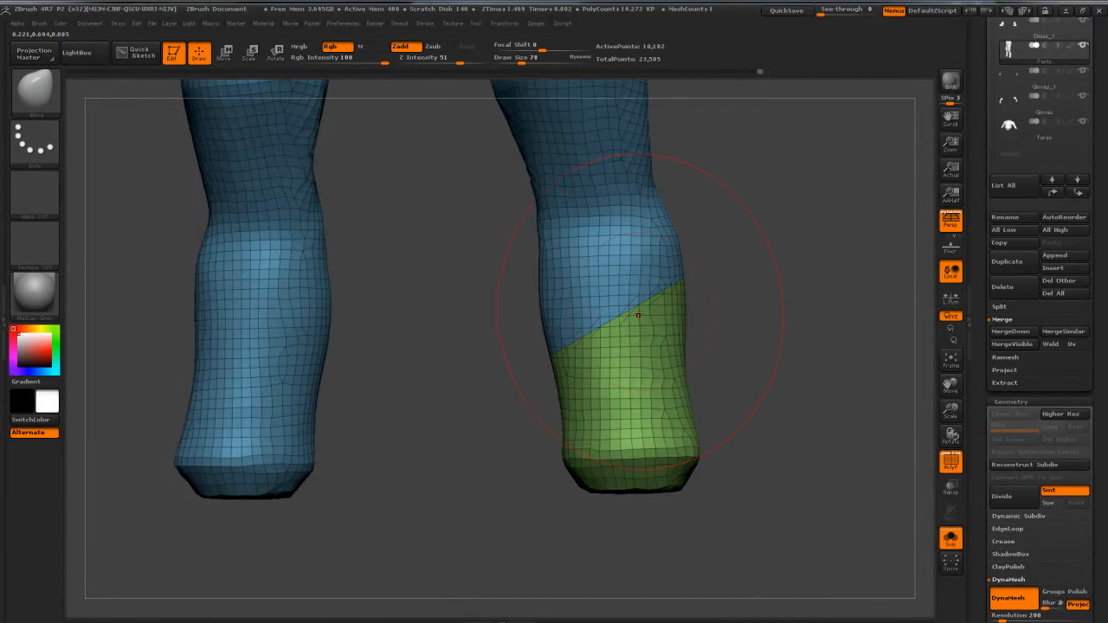
pyautogui.moveTo(774, 292); pyautogui.dragTo(654, 265)
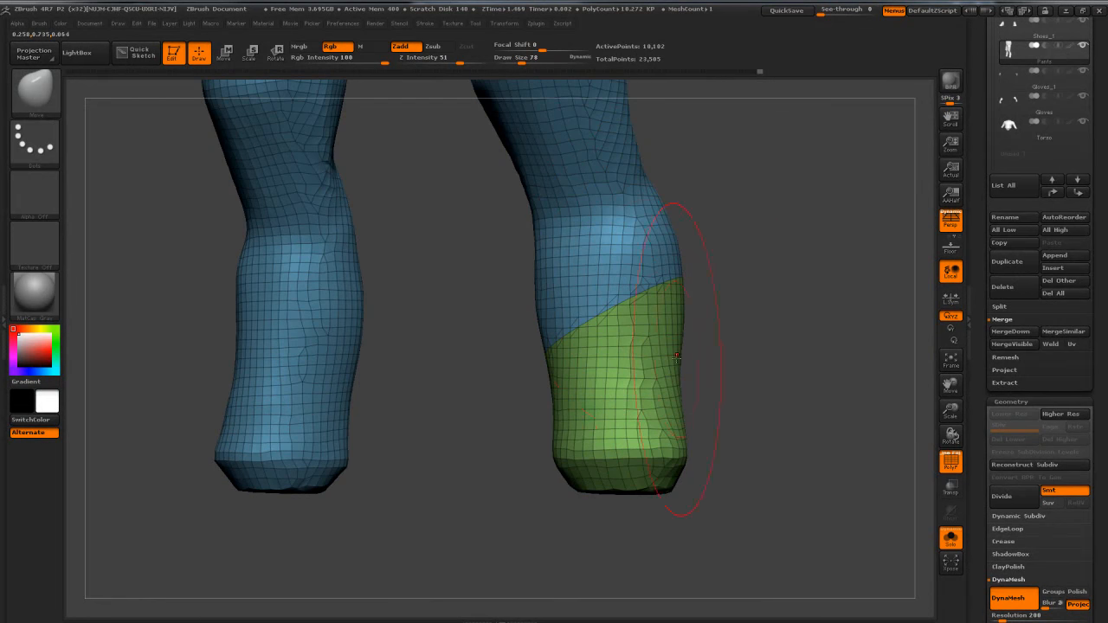
pyautogui.keyDown('alt'); pyautogui.moveTo(784, 347); pyautogui.dragTo(738, 295); pyautogui.keyUp('alt')
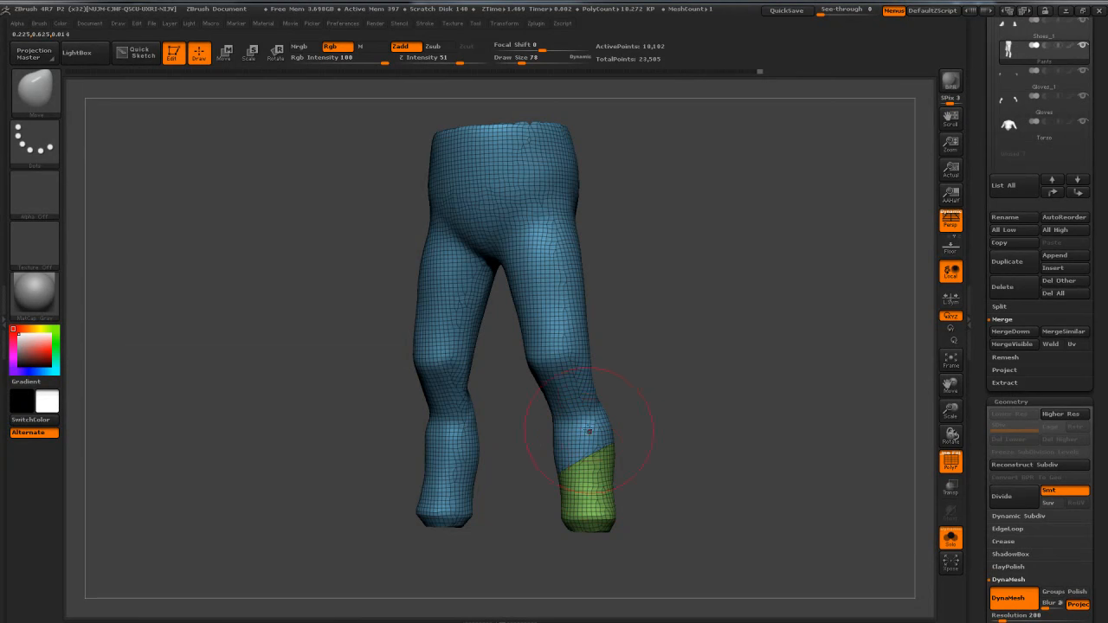
pyautogui.moveTo(732, 330)
pyautogui.mouseDown()
pyautogui.moveTo(719, 351)
pyautogui.moveTo(732, 366)
pyautogui.moveTo(716, 373)
pyautogui.mouseUp()
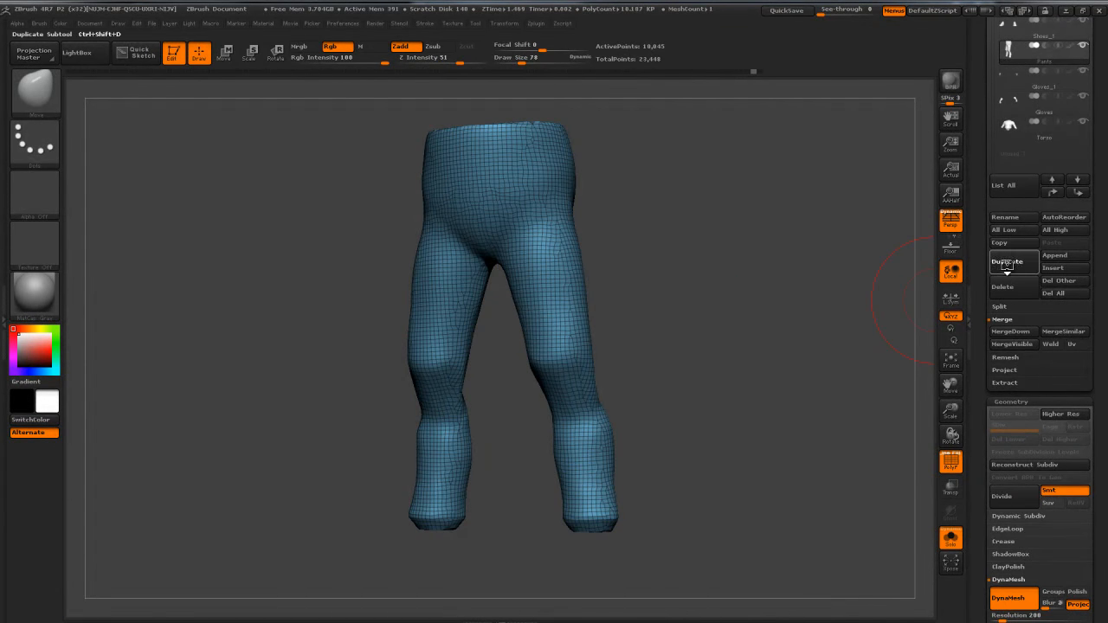
# Step: Duplicate the pants subtool and select the lower of the two pants subtools
pyautogui.click(1007, 260)
pyautogui.click(1014, 79)
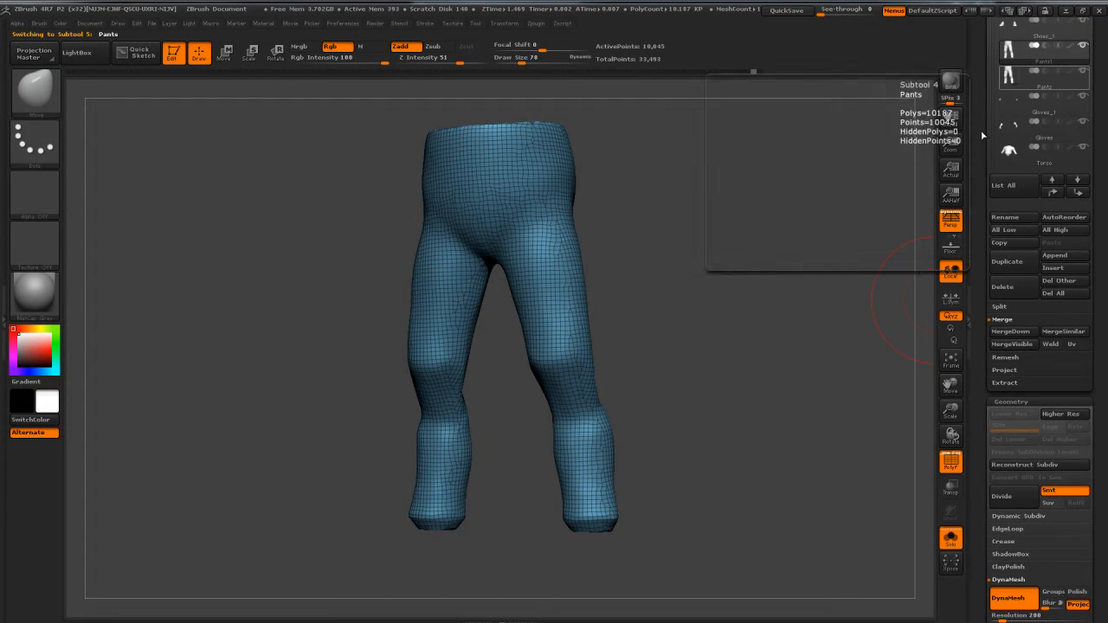
# Step: Slice the lower end of one pants leg diagonally with SliceCurve, and hide the sliced-off polygroup with SelectRect
pyautogui.hotkey('ctrl', 'z')
pyautogui.moveTo(692, 432)
pyautogui.mouseDown()
pyautogui.moveTo(700, 443)
pyautogui.moveTo(681, 438)
pyautogui.mouseUp()
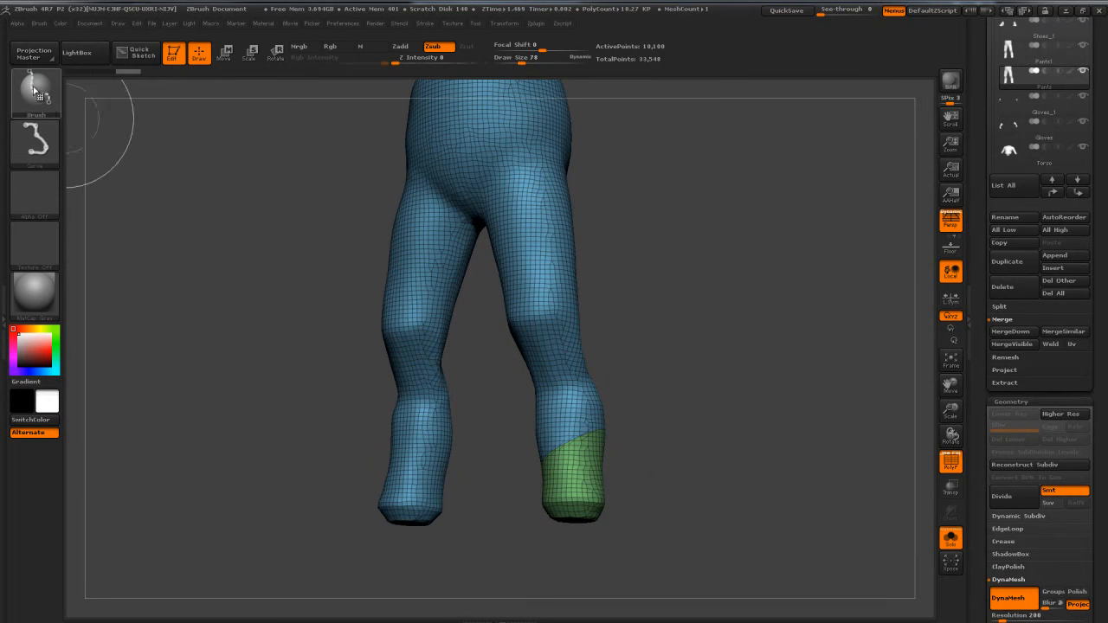
pyautogui.keyDown('ctrl'); pyautogui.keyDown('shift'); pyautogui.click(35, 93); pyautogui.keyUp('shift'); pyautogui.keyUp('ctrl')
pyautogui.keyDown('ctrl'); pyautogui.keyDown('shift'); pyautogui.click(206, 108); pyautogui.keyUp('shift'); pyautogui.keyUp('ctrl')
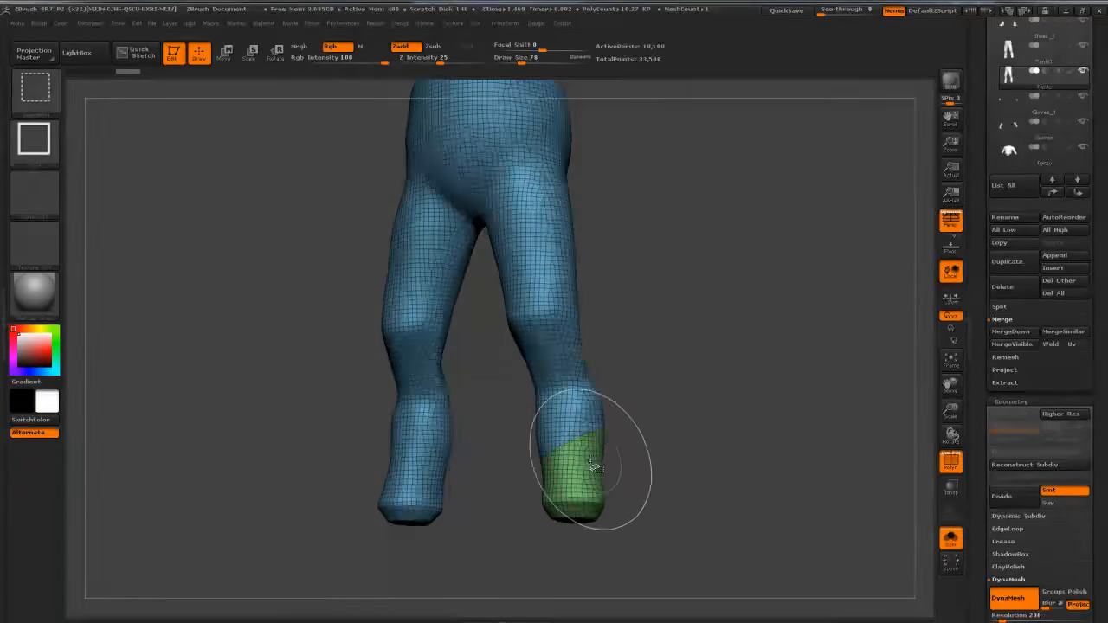
pyautogui.keyDown('ctrl'); pyautogui.keyDown('shift'); pyautogui.click(575, 472); pyautogui.keyUp('shift'); pyautogui.keyUp('ctrl')
pyautogui.keyDown('ctrl'); pyautogui.keyDown('shift'); pyautogui.click(695, 452); pyautogui.keyUp('shift'); pyautogui.keyUp('ctrl')
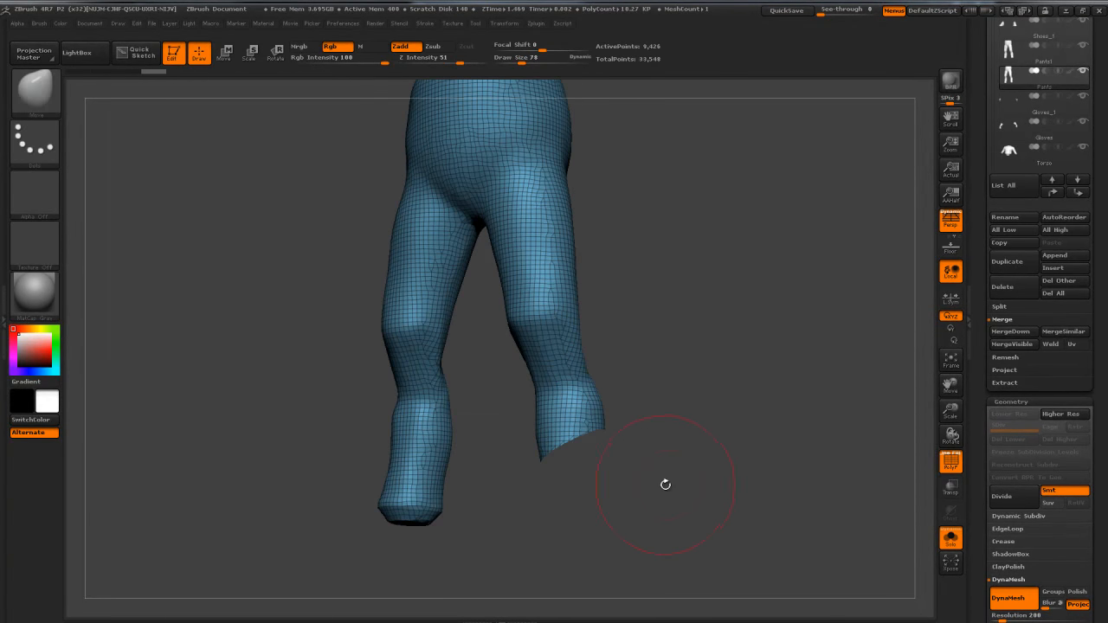
# Step: Delete the hidden leg end from the duplicated pants and close the open hole in the mesh
pyautogui.moveTo(977, 408); pyautogui.dragTo(996, 249)
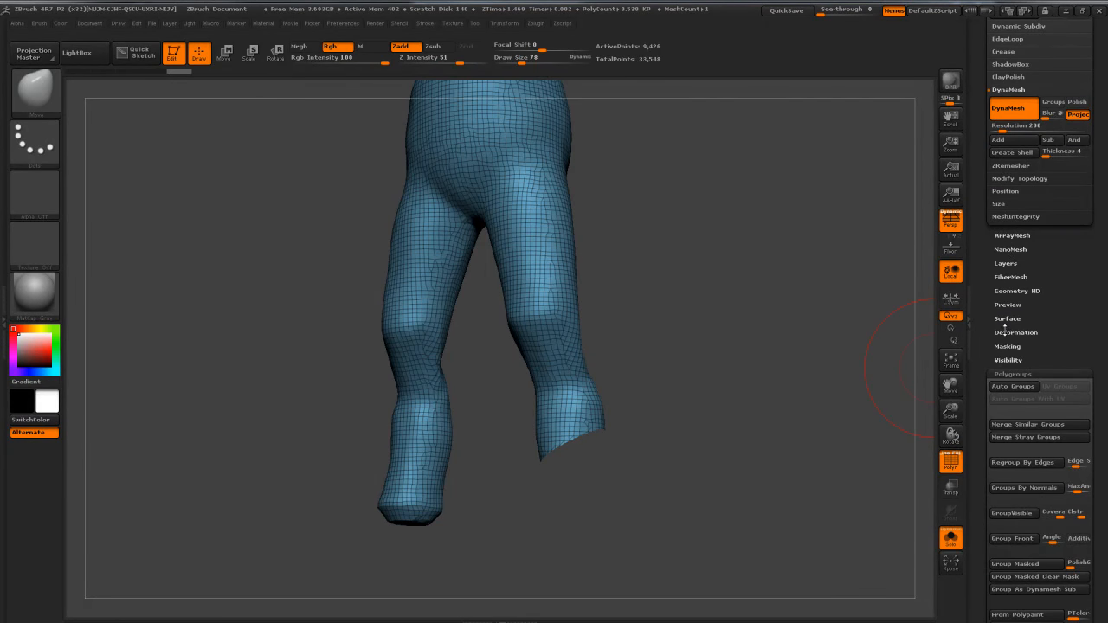
pyautogui.moveTo(984, 248); pyautogui.dragTo(984, 290)
pyautogui.click(1012, 220)
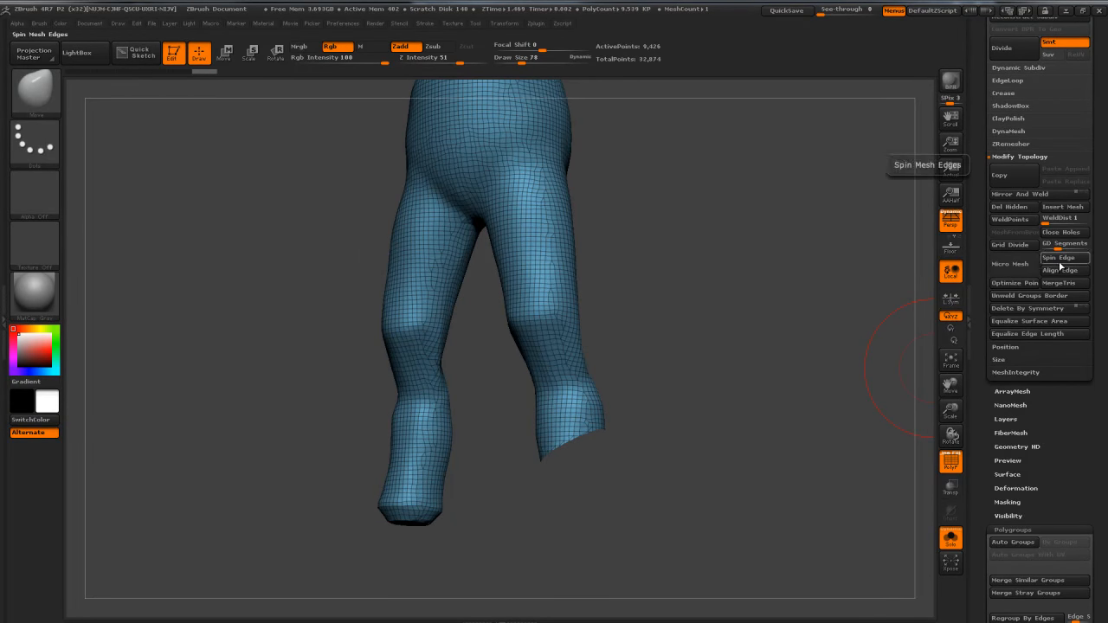
pyautogui.click(1061, 232)
pyautogui.moveTo(802, 384); pyautogui.dragTo(906, 441)
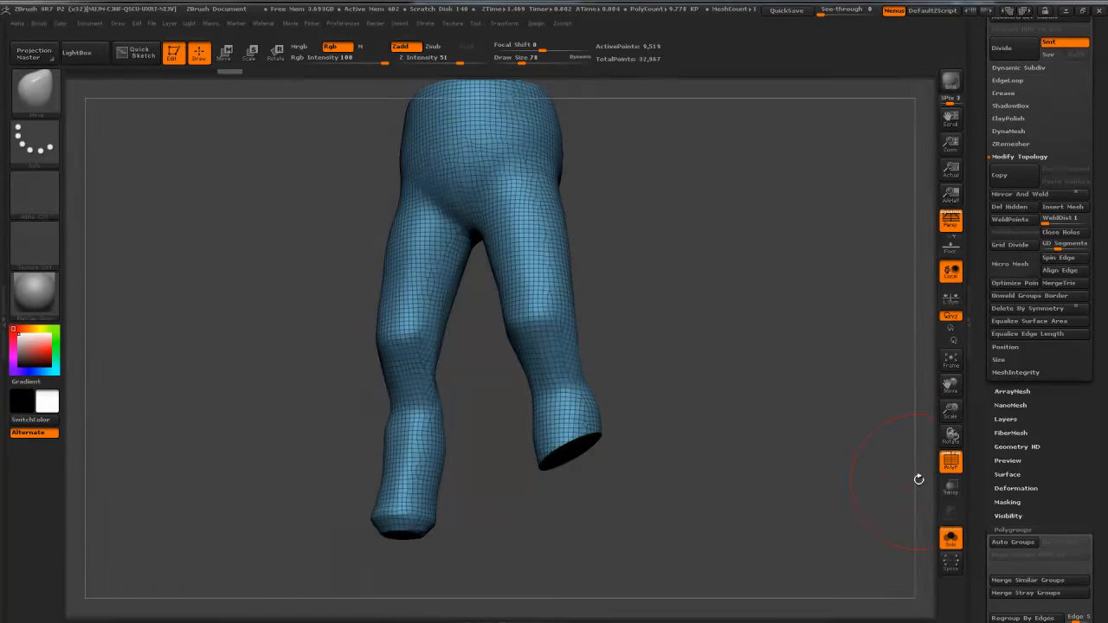
# Step: Delete the duplicated pants subtool and leave Solo mode to show the whole character
pyautogui.scroll(10, 1009, 372)
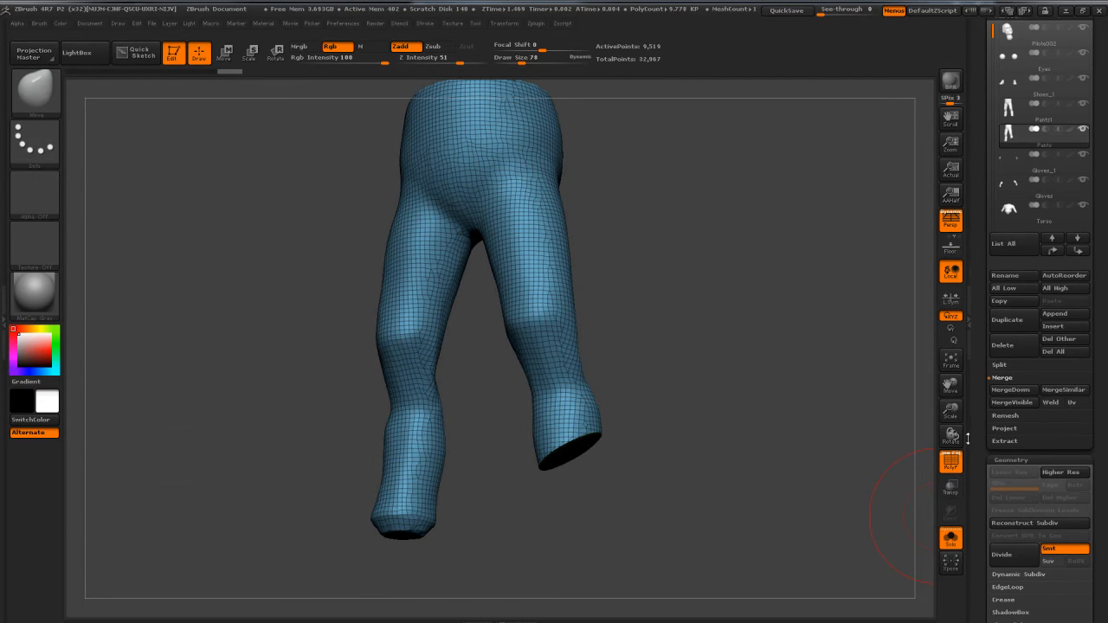
pyautogui.click(1007, 354)
pyautogui.click(890, 379)
pyautogui.click(950, 539)
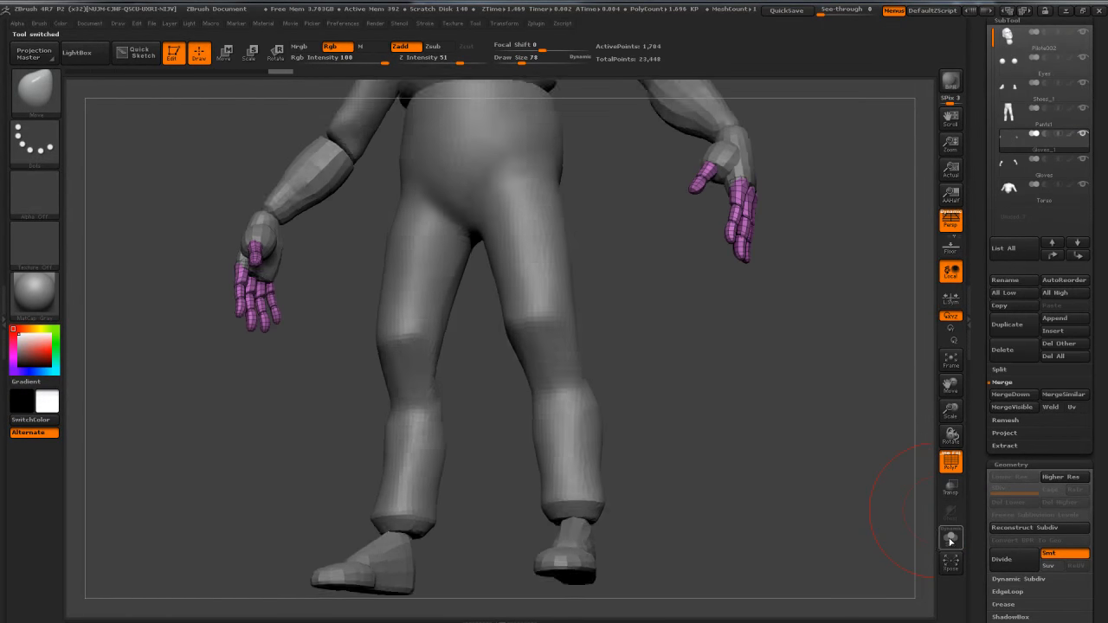
pyautogui.moveTo(806, 382); pyautogui.dragTo(812, 307)
pyautogui.moveTo(804, 195); pyautogui.dragTo(763, 236)
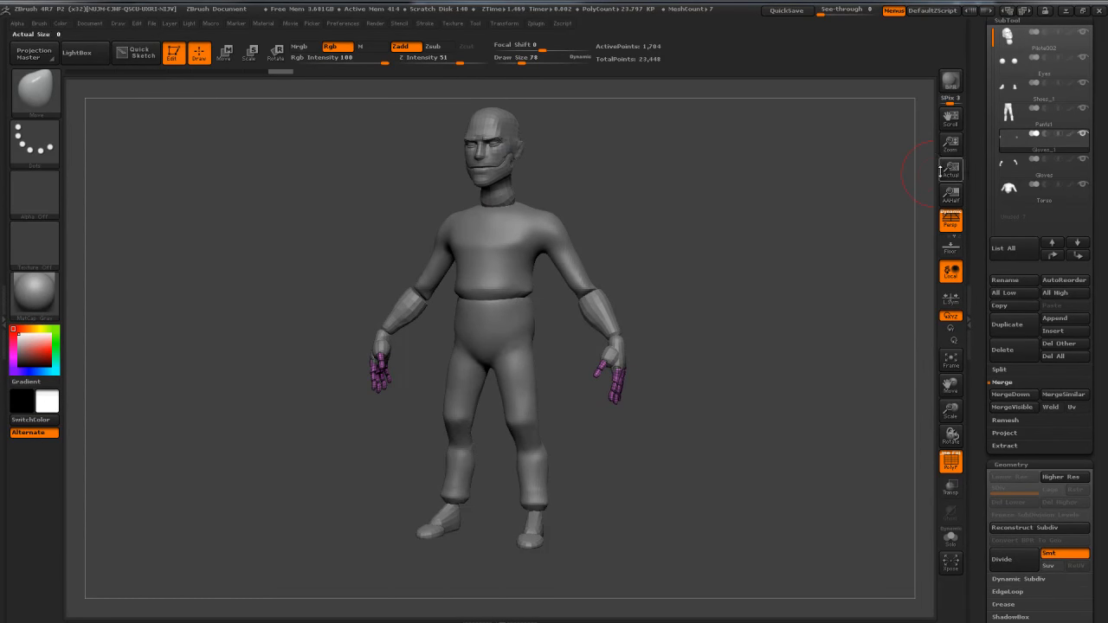
pyautogui.moveTo(786, 217); pyautogui.dragTo(617, 250)
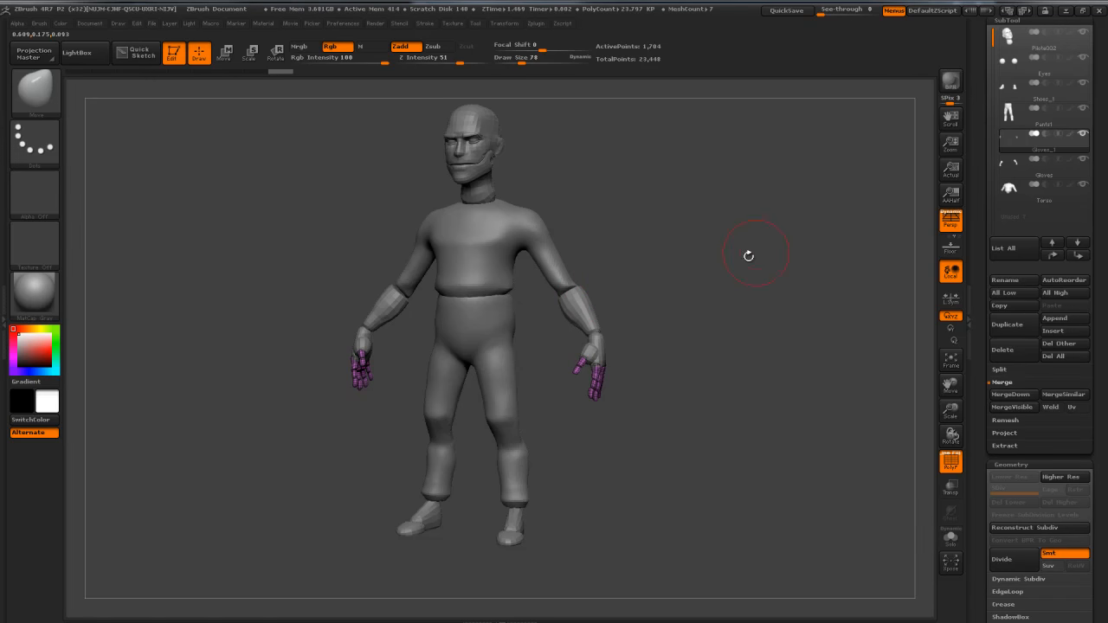
pyautogui.moveTo(1026, 150)
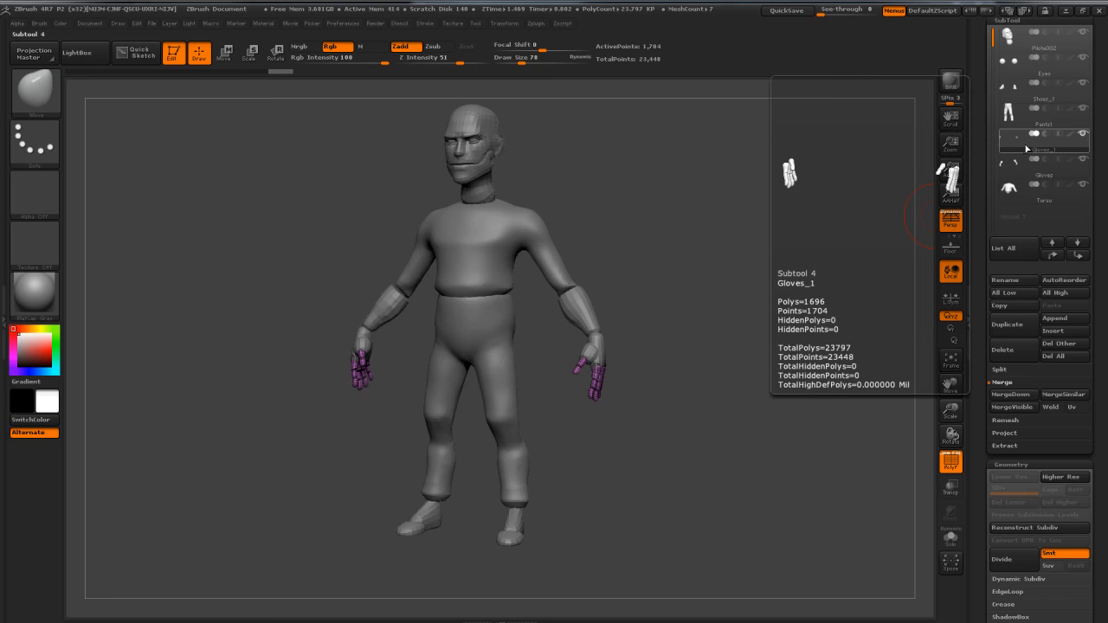
# Step: Select the remaining pants subtool, choose the Move brush with a larger draw size and examine the waist from the side and back
pyautogui.click(1021, 120)
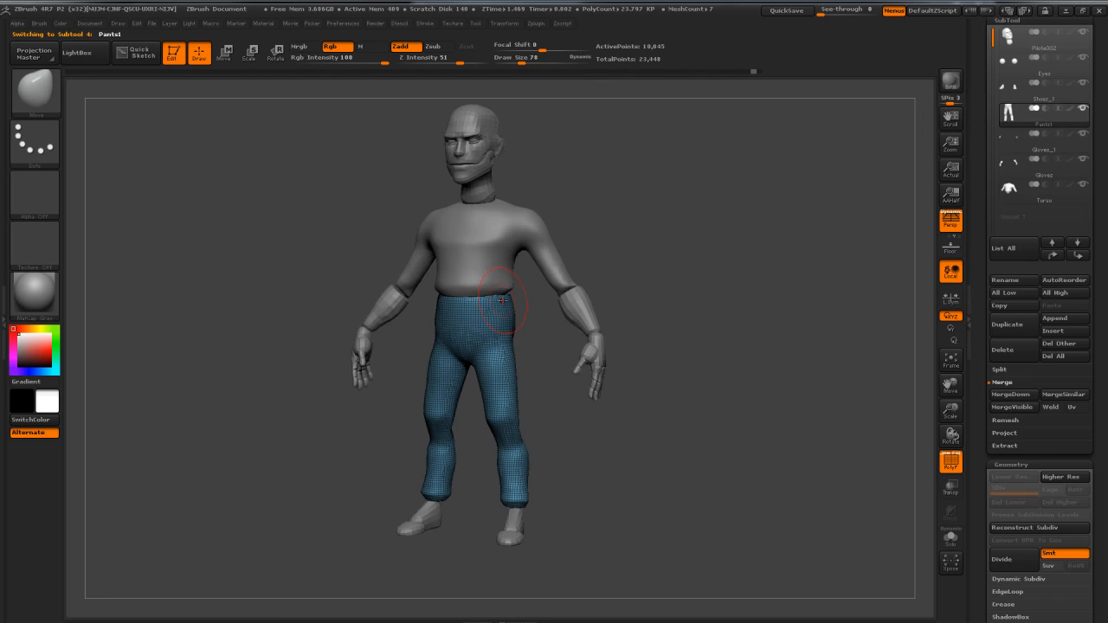
pyautogui.press('b')
pyautogui.press('m')
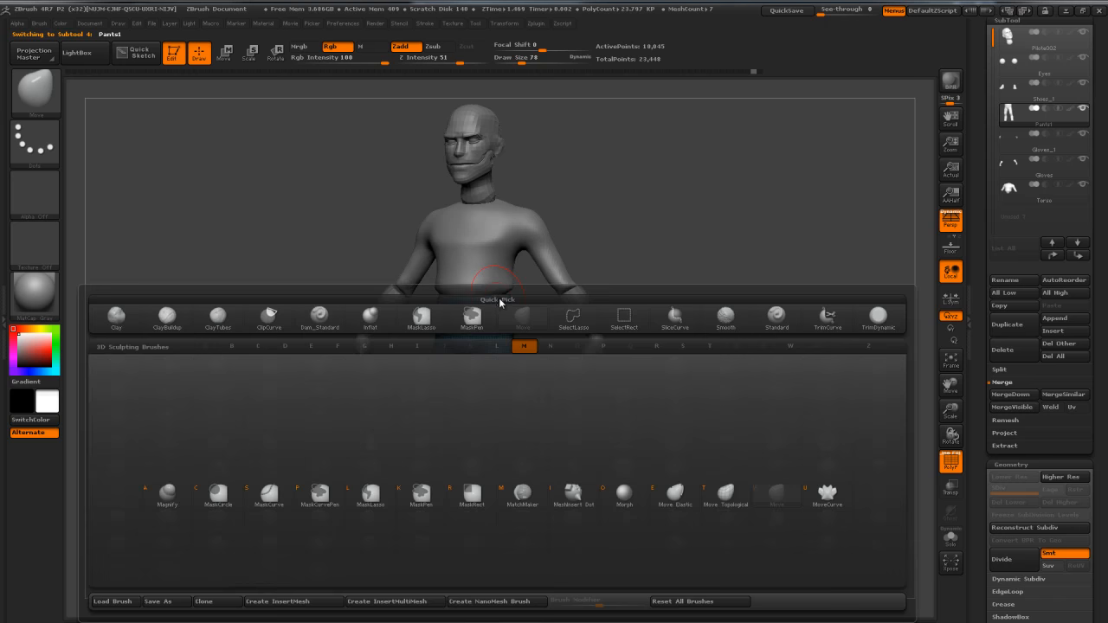
pyautogui.press('v')
pyautogui.press('s')
pyautogui.moveTo(495, 297); pyautogui.dragTo(505, 297)
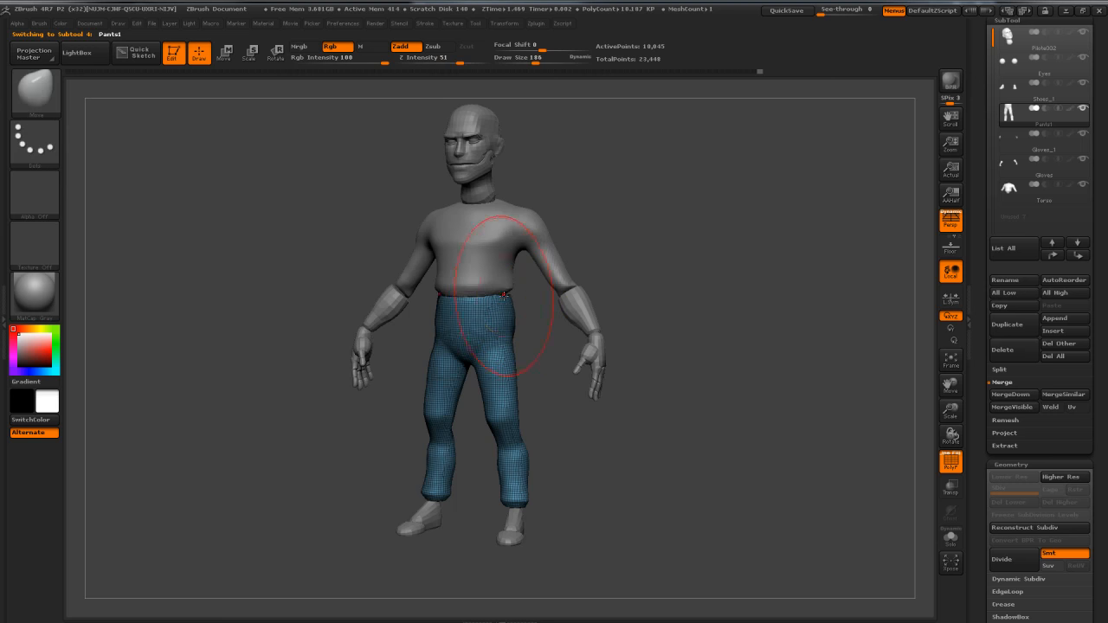
pyautogui.moveTo(611, 253); pyautogui.dragTo(437, 251)
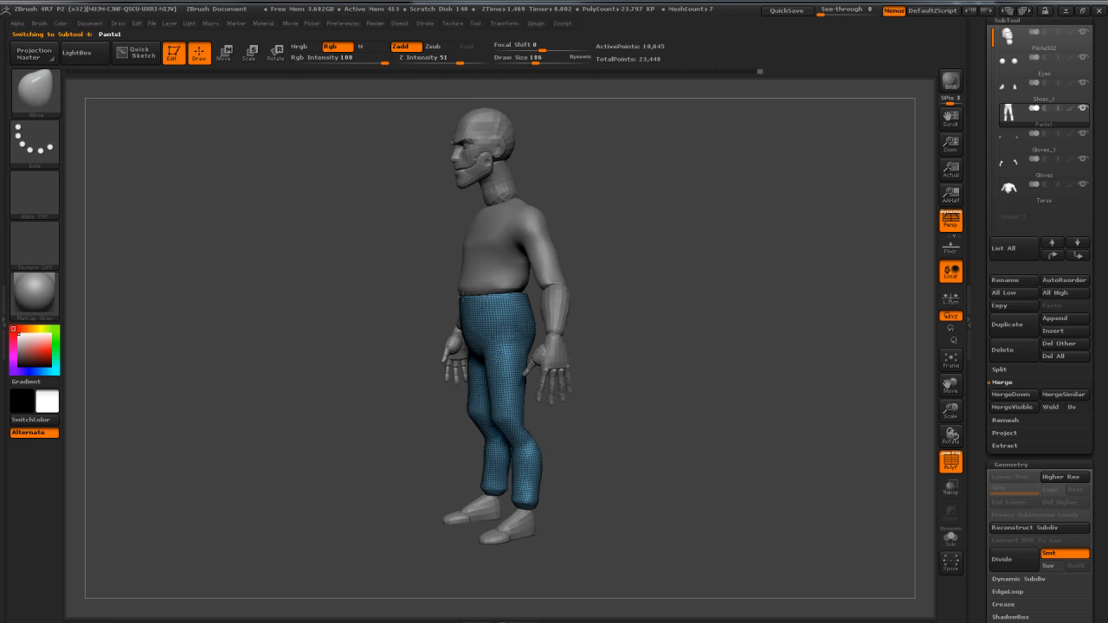
pyautogui.moveTo(565, 332); pyautogui.dragTo(487, 316)
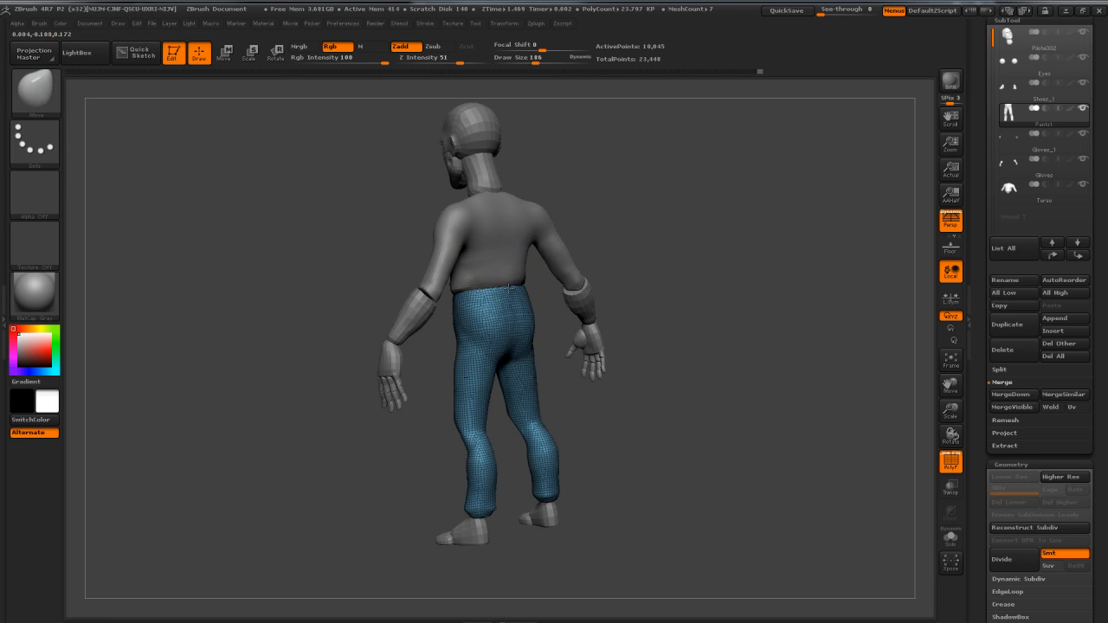
# Step: Select the shoes subtool, subdivide it to level 3 and convert it to a DynaMesh at resolution 200
pyautogui.moveTo(698, 227); pyautogui.dragTo(739, 276)
pyautogui.keyDown('alt'); pyautogui.click(536, 236); pyautogui.keyUp('alt')
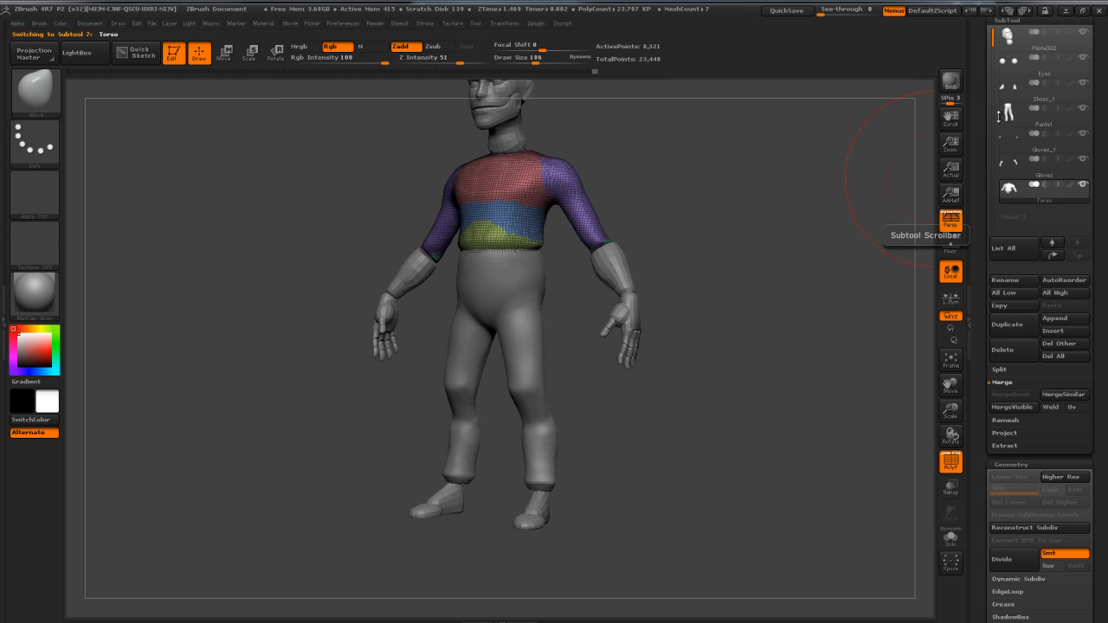
pyautogui.click(1020, 93)
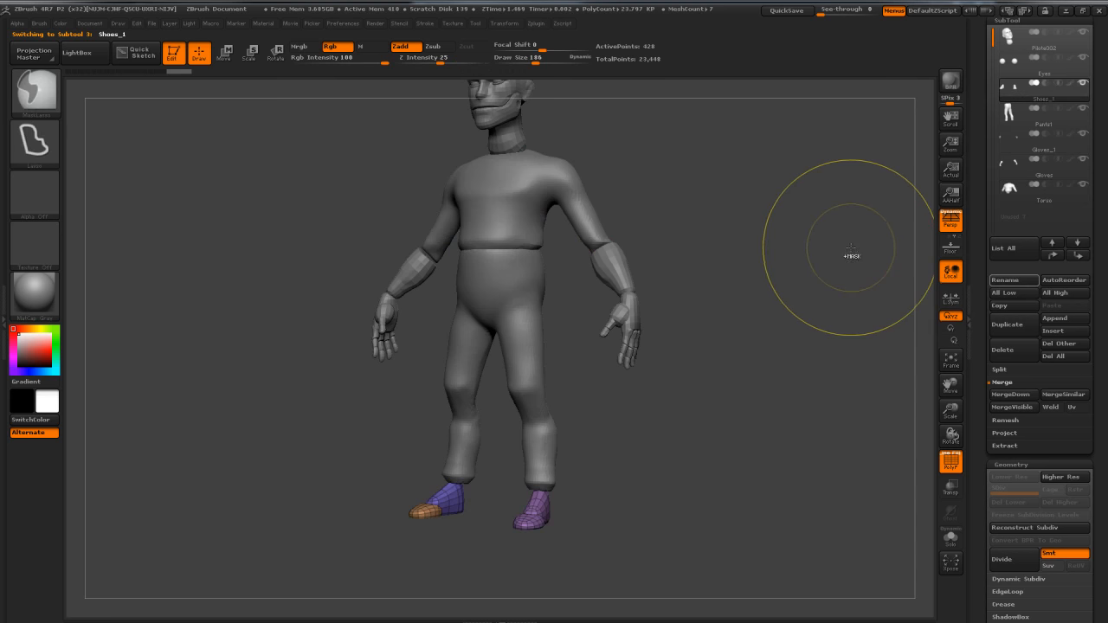
pyautogui.hotkey('ctrl', 'd')
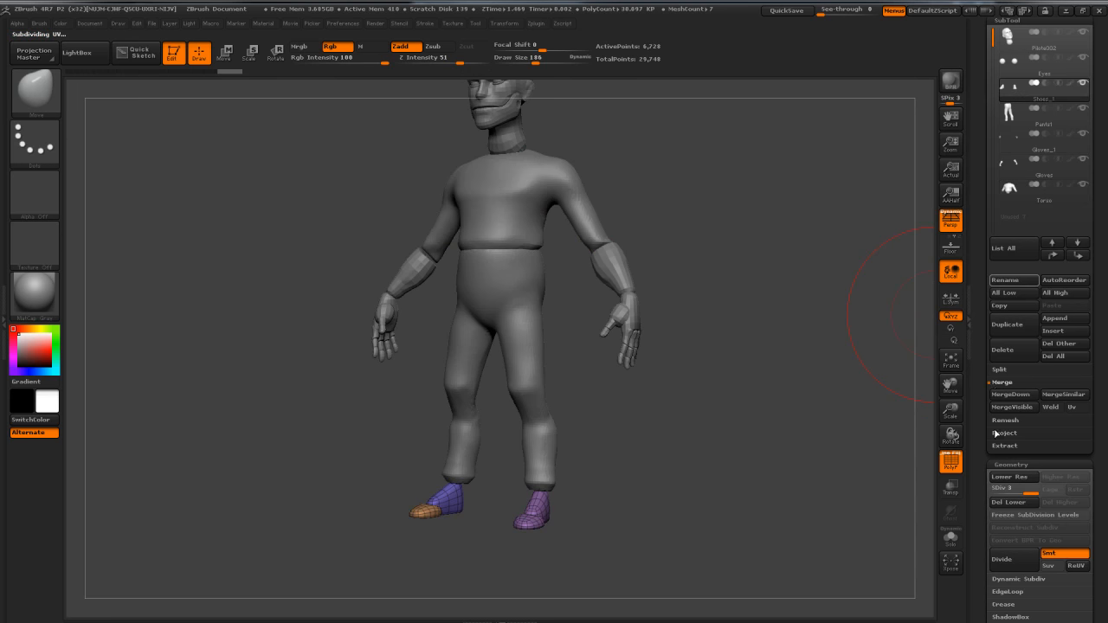
pyautogui.moveTo(976, 505); pyautogui.dragTo(977, 396)
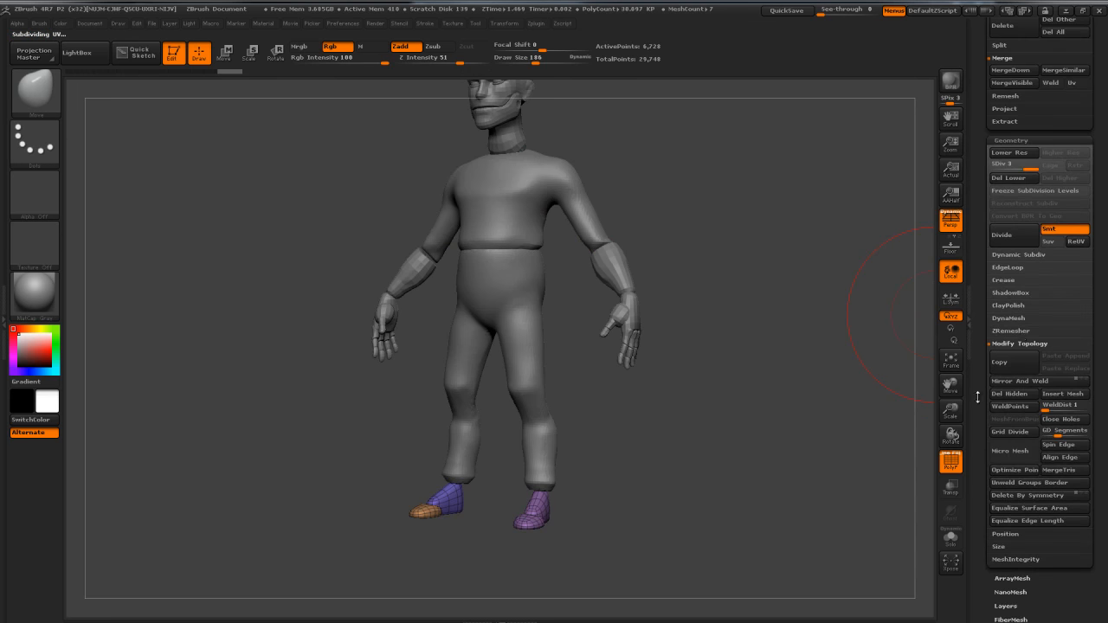
pyautogui.click(1008, 319)
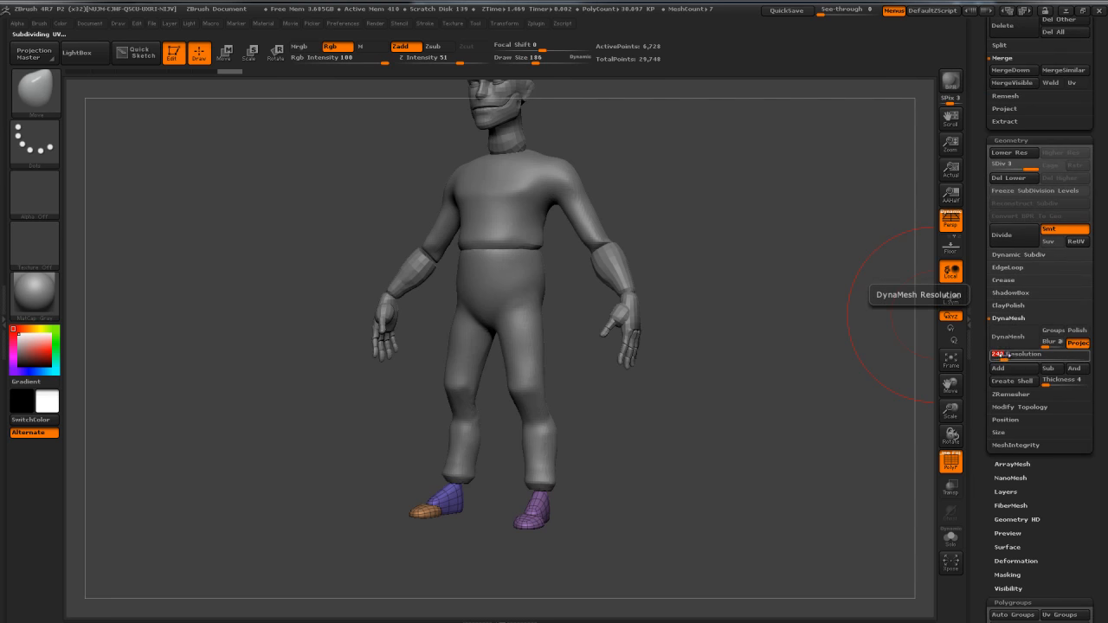
pyautogui.click(1013, 337)
pyautogui.click(883, 366)
# Step: Shape and smooth the remeshed shoes using the Move brush with the draw size reduced to 35
pyautogui.moveTo(667, 390)
pyautogui.mouseDown()
pyautogui.moveTo(699, 411)
pyautogui.moveTo(703, 439)
pyautogui.moveTo(597, 443)
pyautogui.mouseUp()
pyautogui.press('s')
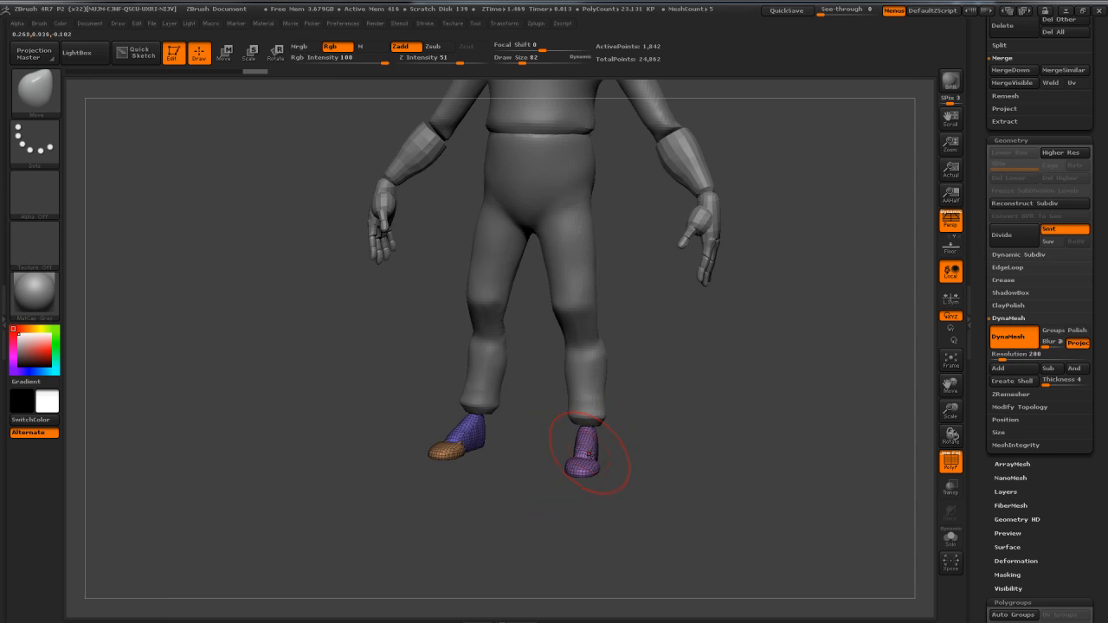
pyautogui.press('shift')
pyautogui.moveTo(645, 446); pyautogui.dragTo(779, 448)
pyautogui.keyDown('shift'); pyautogui.moveTo(621, 459); pyautogui.dragTo(625, 452); pyautogui.keyUp('shift')
pyautogui.moveTo(761, 446)
pyautogui.mouseDown()
pyautogui.moveTo(618, 442)
pyautogui.moveTo(563, 459)
pyautogui.mouseUp()
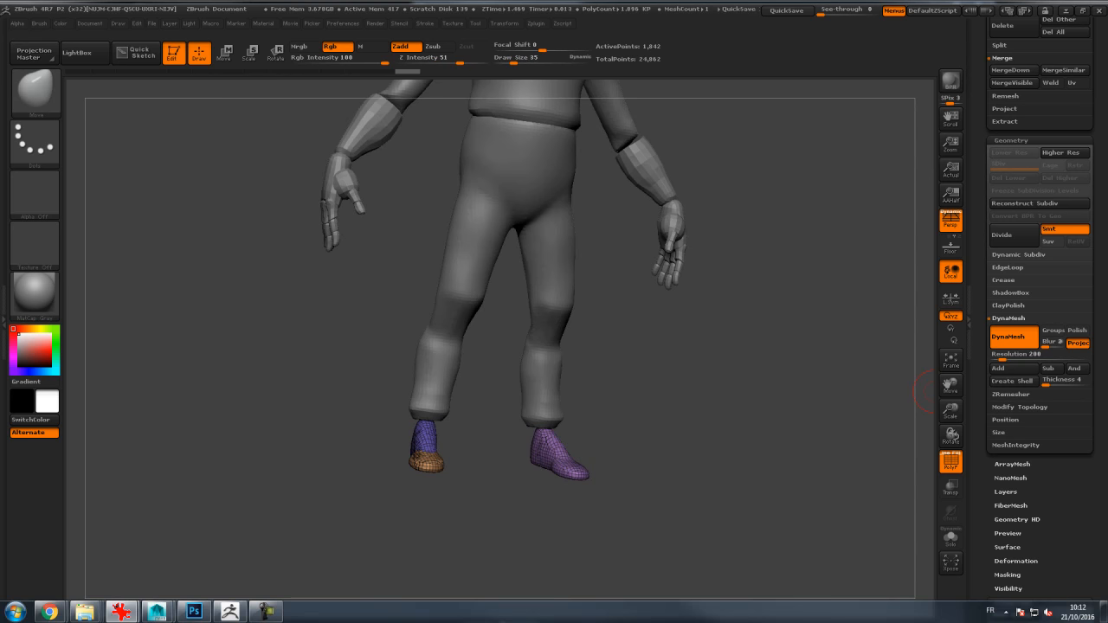
# Step: Set the draw size to 14, select the torso subtool and replace its polygroups using Auto Groups
pyautogui.press('f')
pyautogui.moveTo(790, 200); pyautogui.dragTo(821, 197)
pyautogui.moveTo(826, 191); pyautogui.dragTo(811, 195)
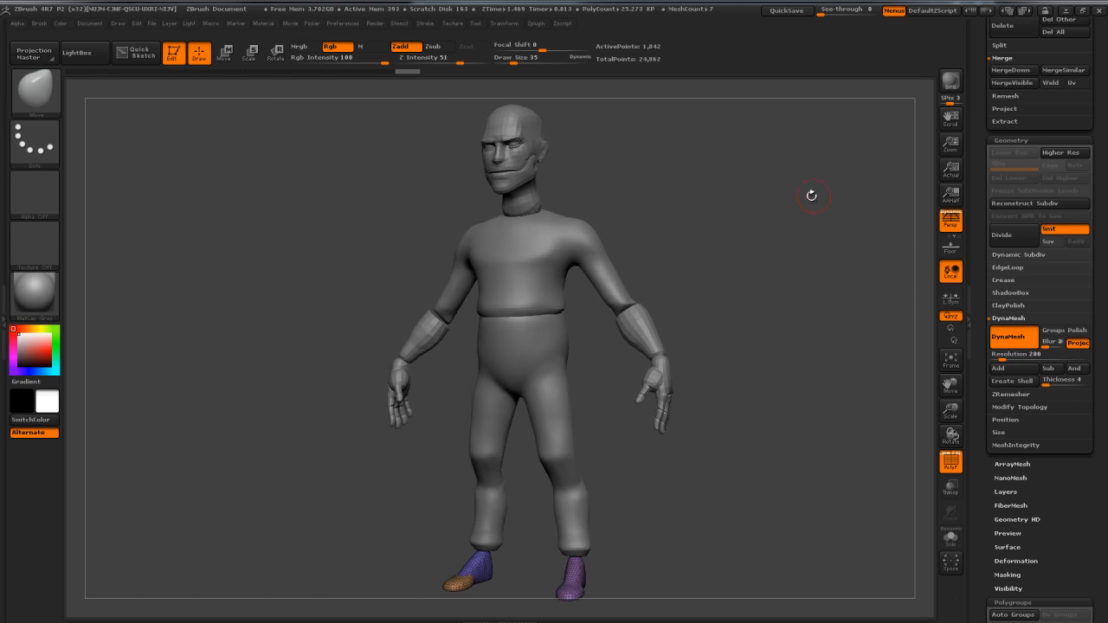
pyautogui.moveTo(688, 181); pyautogui.dragTo(636, 312)
pyautogui.press('s')
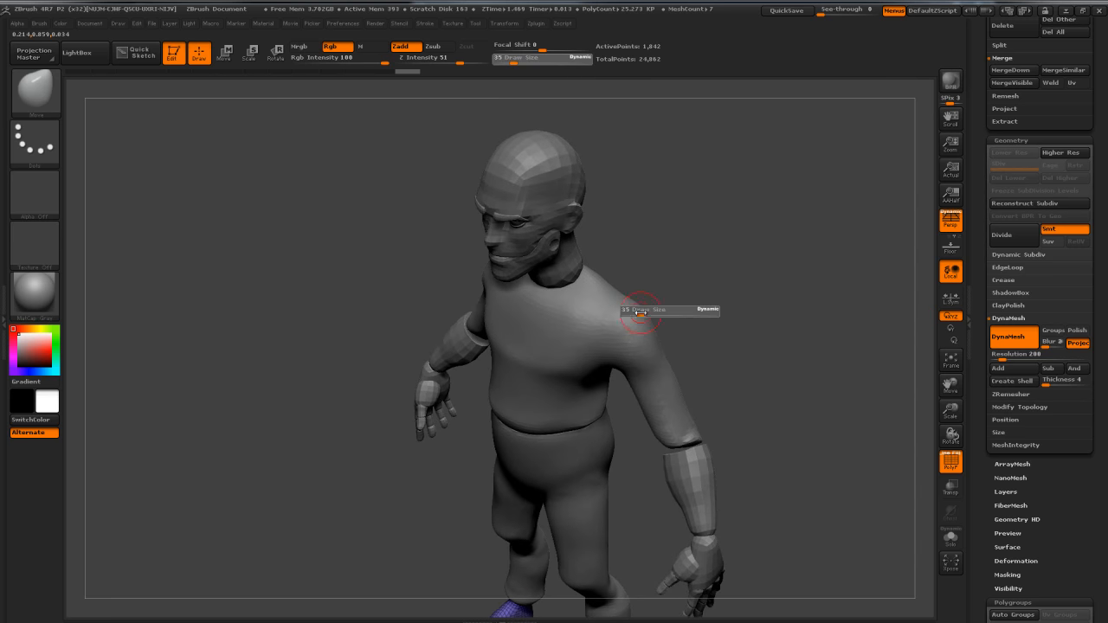
pyautogui.keyDown('alt'); pyautogui.click(634, 315); pyautogui.keyUp('alt')
pyautogui.moveTo(762, 260)
pyautogui.mouseDown()
pyautogui.moveTo(714, 228)
pyautogui.moveTo(736, 230)
pyautogui.moveTo(695, 252)
pyautogui.mouseUp()
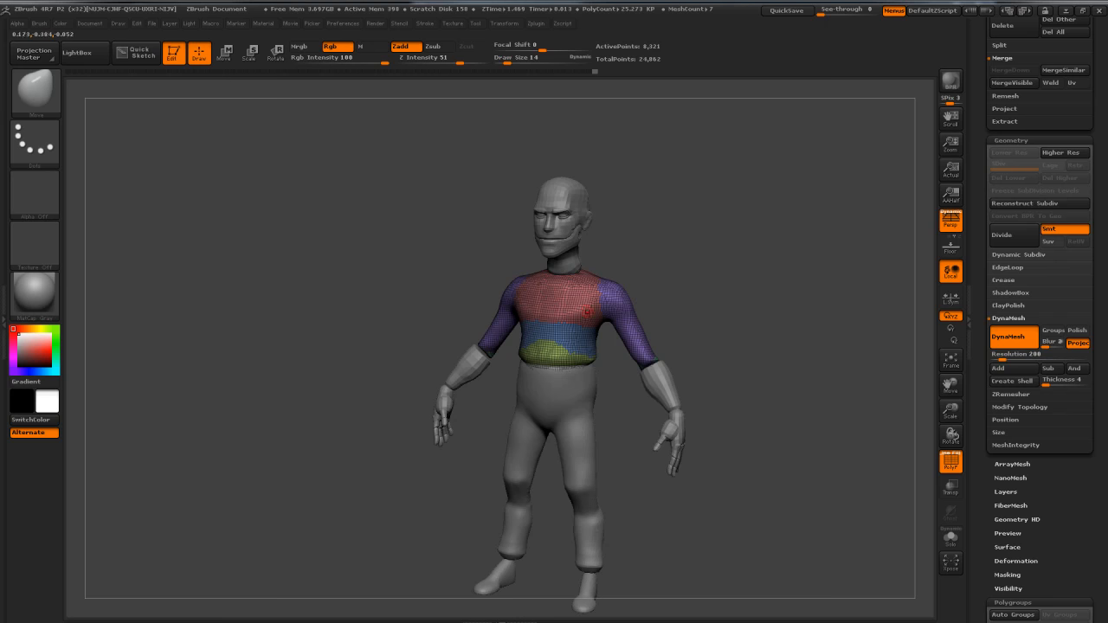
pyautogui.moveTo(695, 244); pyautogui.dragTo(800, 284)
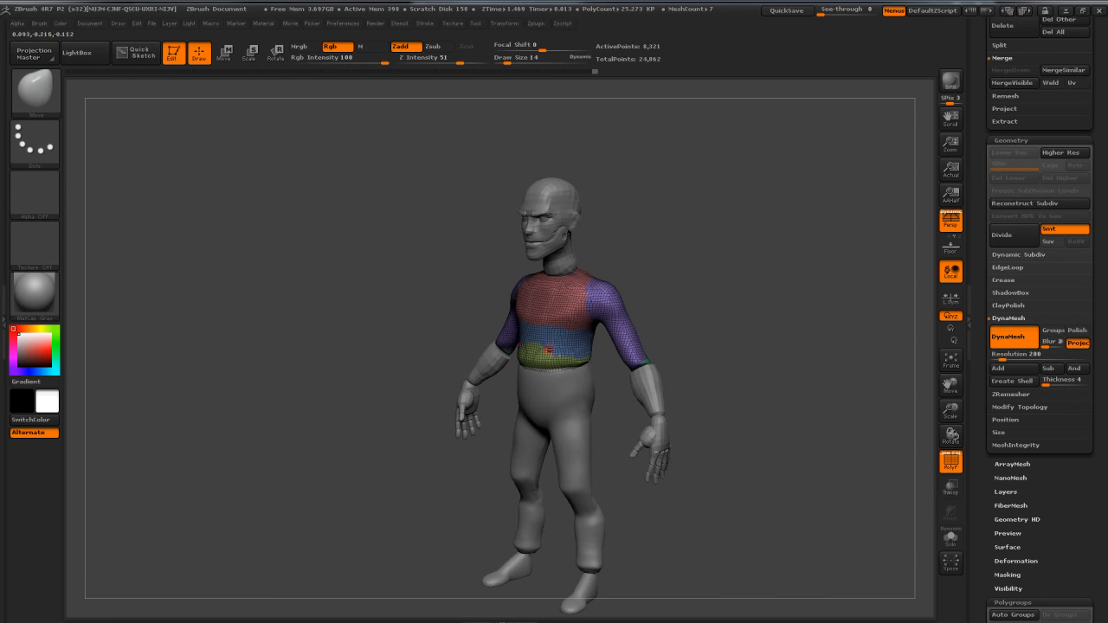
pyautogui.scroll(-5, 1003, 373)
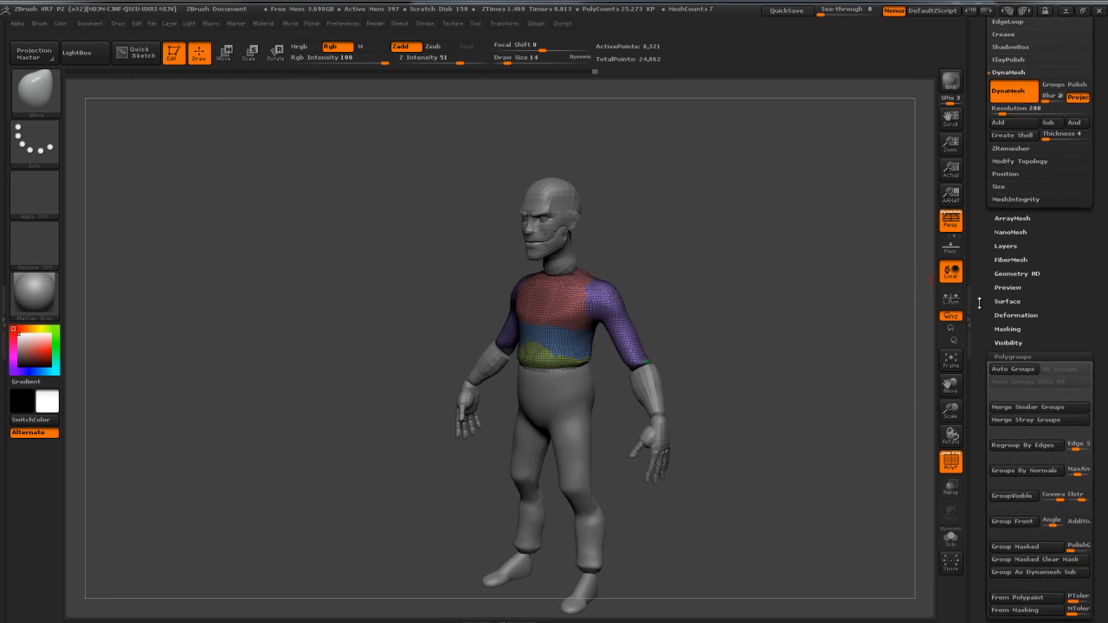
pyautogui.click(1004, 372)
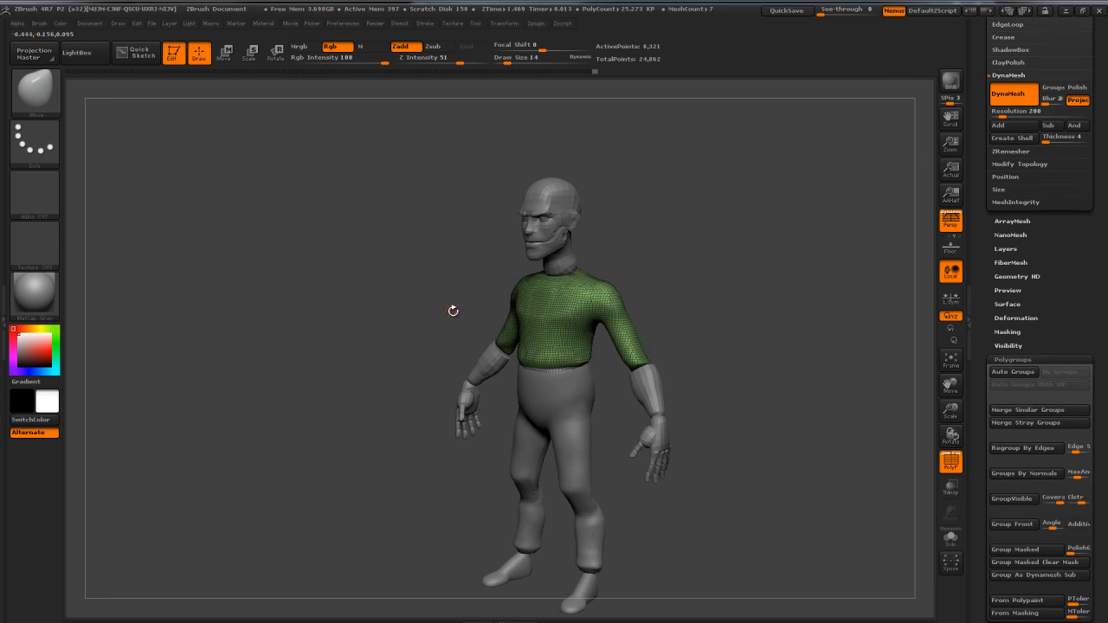
# Step: Switch the masking brush to MaskPen and paint filled mask patches over the shirt's shoulders
pyautogui.moveTo(485, 327); pyautogui.dragTo(756, 276)
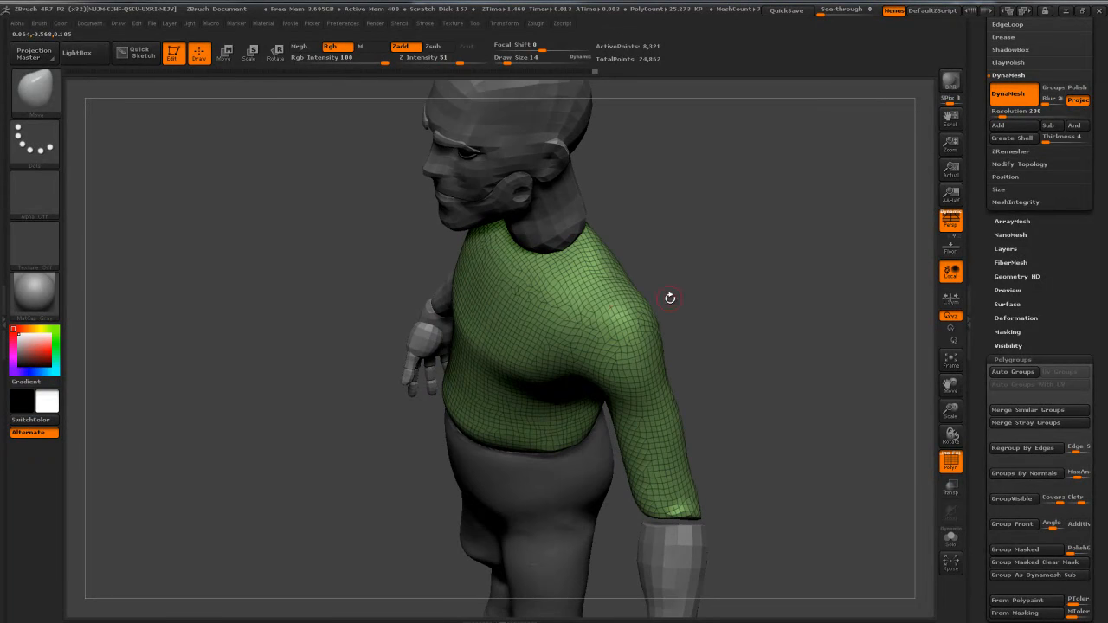
pyautogui.press('ctrl')
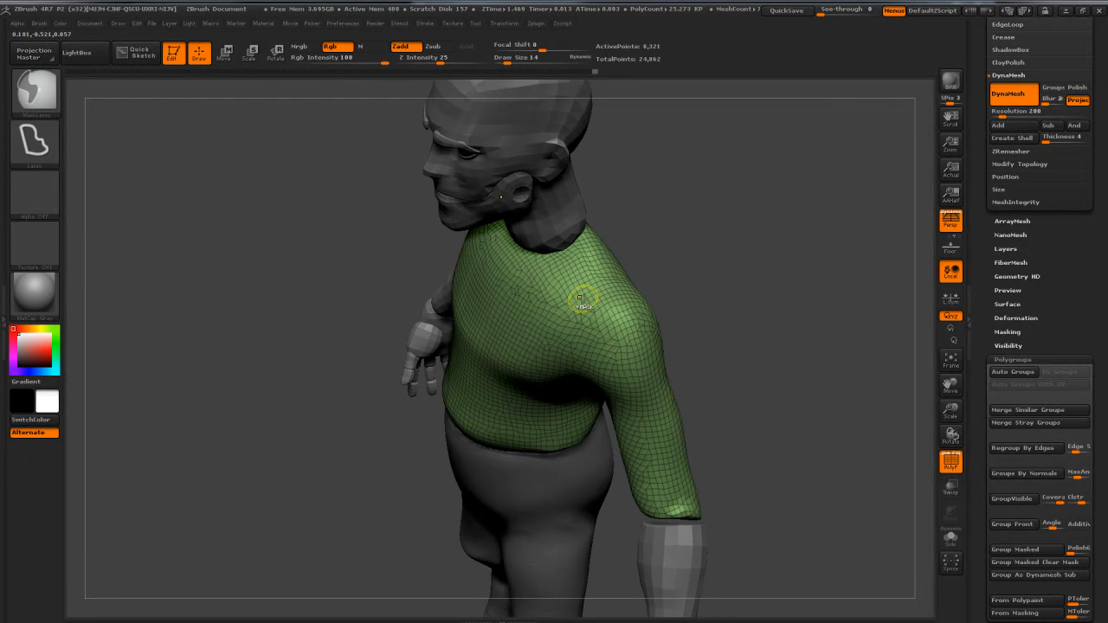
pyautogui.keyDown('ctrl'); pyautogui.moveTo(599, 306); pyautogui.dragTo(644, 305); pyautogui.keyUp('ctrl')
pyautogui.keyDown('ctrl'); pyautogui.moveTo(695, 252); pyautogui.dragTo(687, 249); pyautogui.keyUp('ctrl')
pyautogui.click(50, 97)
pyautogui.click(150, 115)
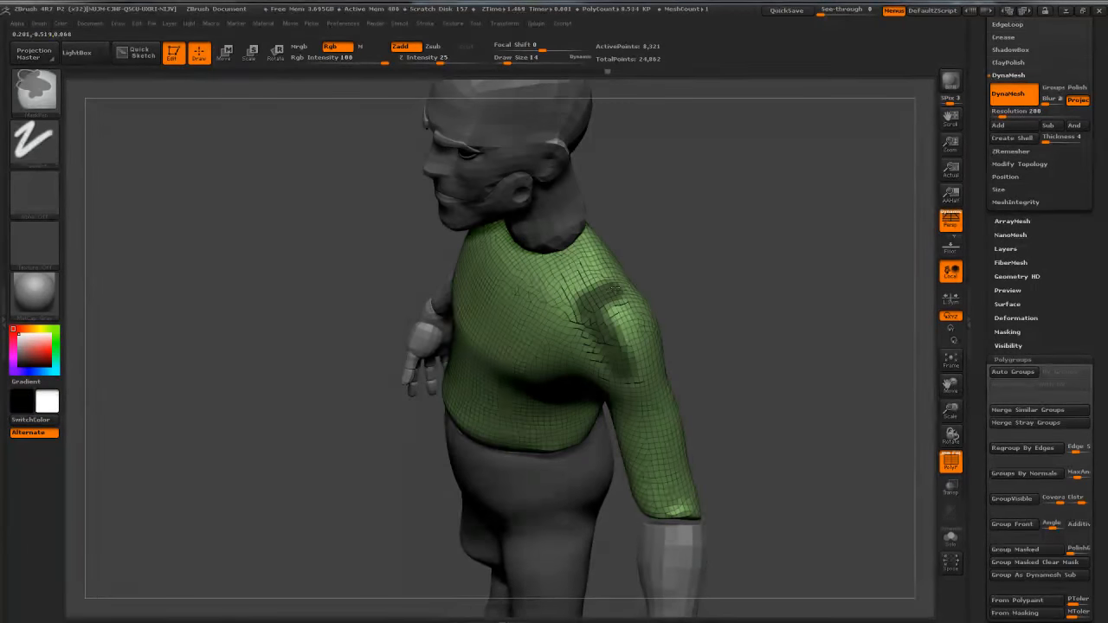
pyautogui.moveTo(695, 280); pyautogui.dragTo(633, 297)
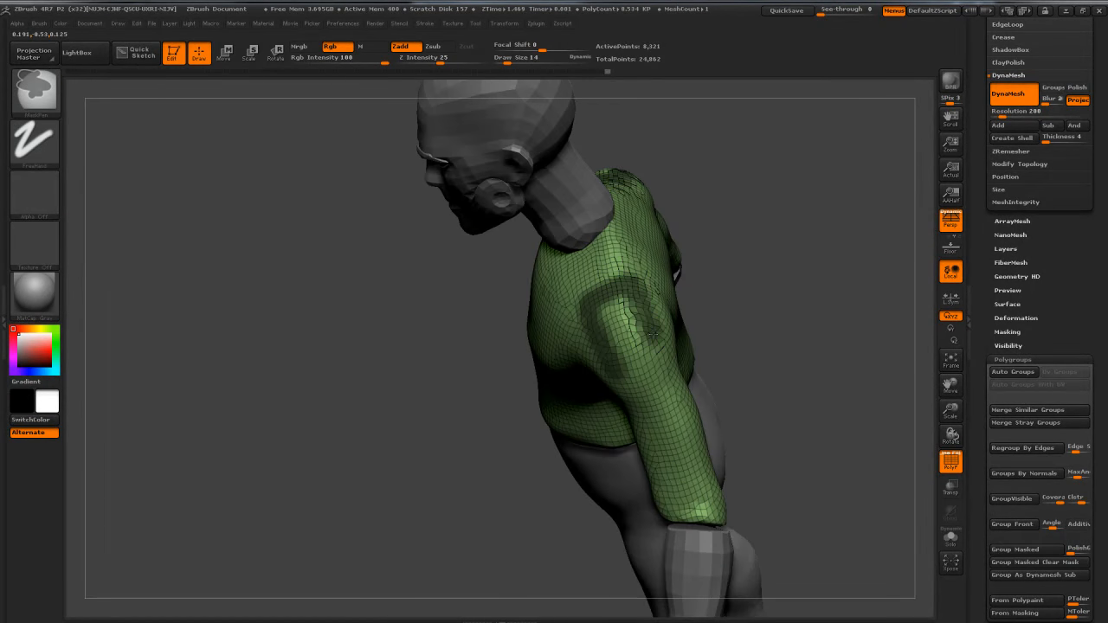
pyautogui.keyDown('ctrl'); pyautogui.moveTo(630, 336); pyautogui.dragTo(645, 339); pyautogui.keyUp('ctrl')
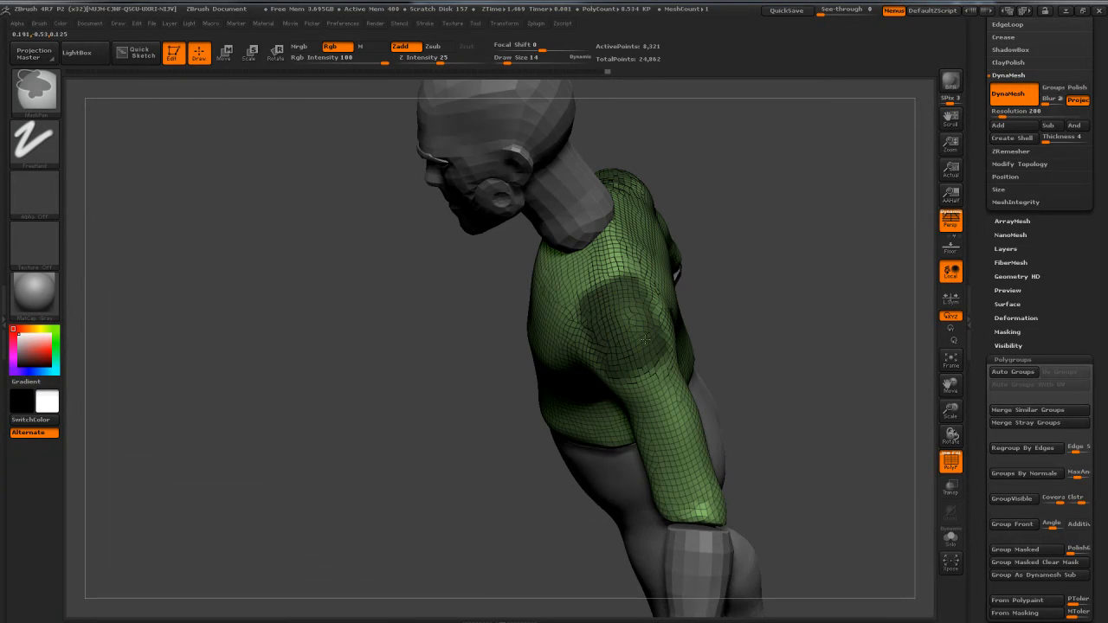
pyautogui.moveTo(666, 296); pyautogui.dragTo(604, 307)
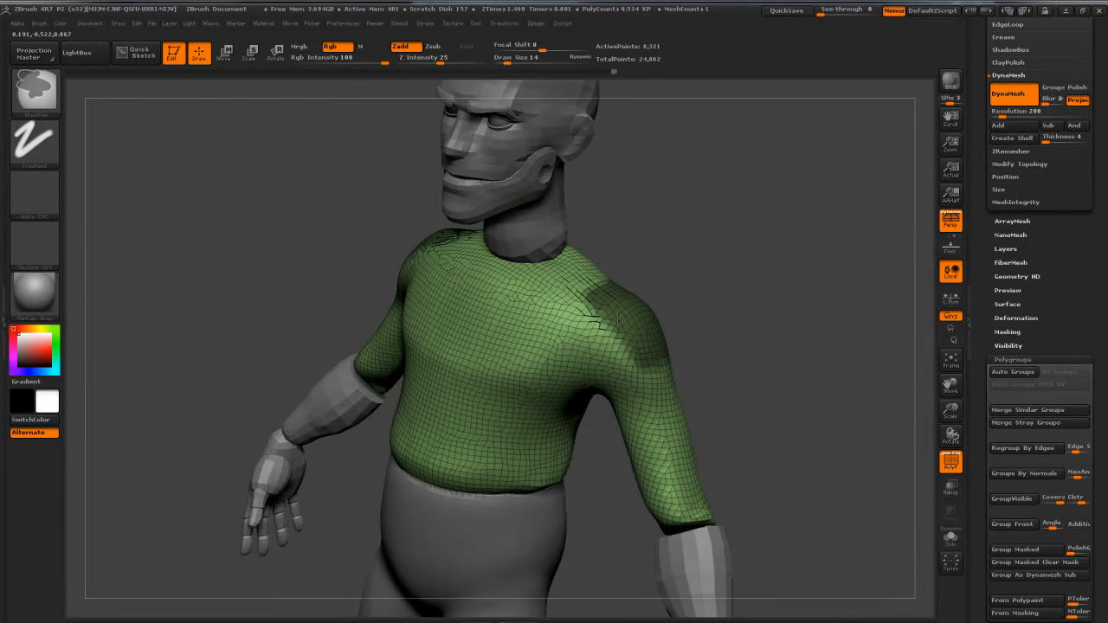
# Step: Raise See-through to 29 to compare with the reference art, and extend the mask over the shirt's outer shoulder
pyautogui.moveTo(689, 348); pyautogui.dragTo(612, 285)
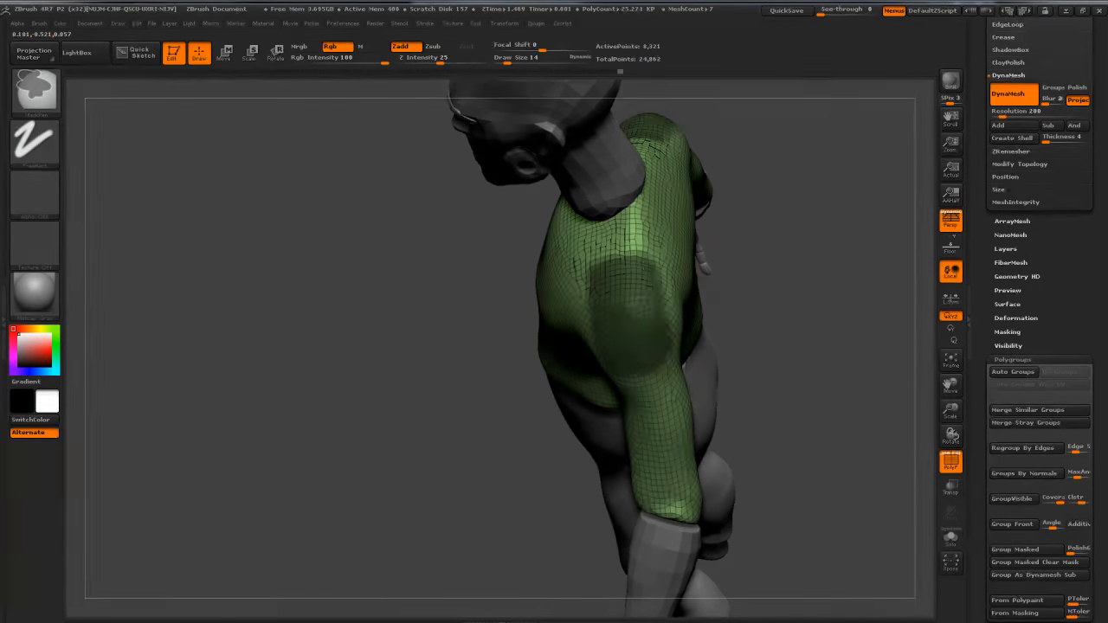
pyautogui.moveTo(822, 12); pyautogui.dragTo(837, 12)
pyautogui.moveTo(807, 130); pyautogui.dragTo(714, 254)
pyautogui.keyDown('ctrl'); pyautogui.moveTo(605, 299); pyautogui.dragTo(668, 341); pyautogui.keyUp('ctrl')
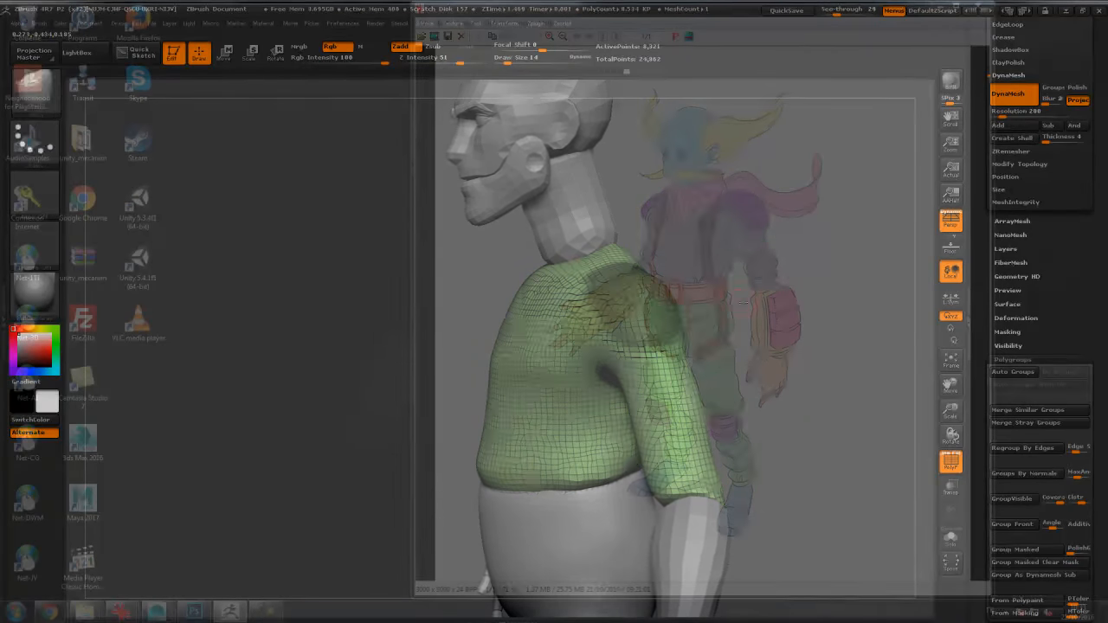
pyautogui.moveTo(783, 329); pyautogui.dragTo(675, 335)
pyautogui.moveTo(482, 352); pyautogui.dragTo(475, 343)
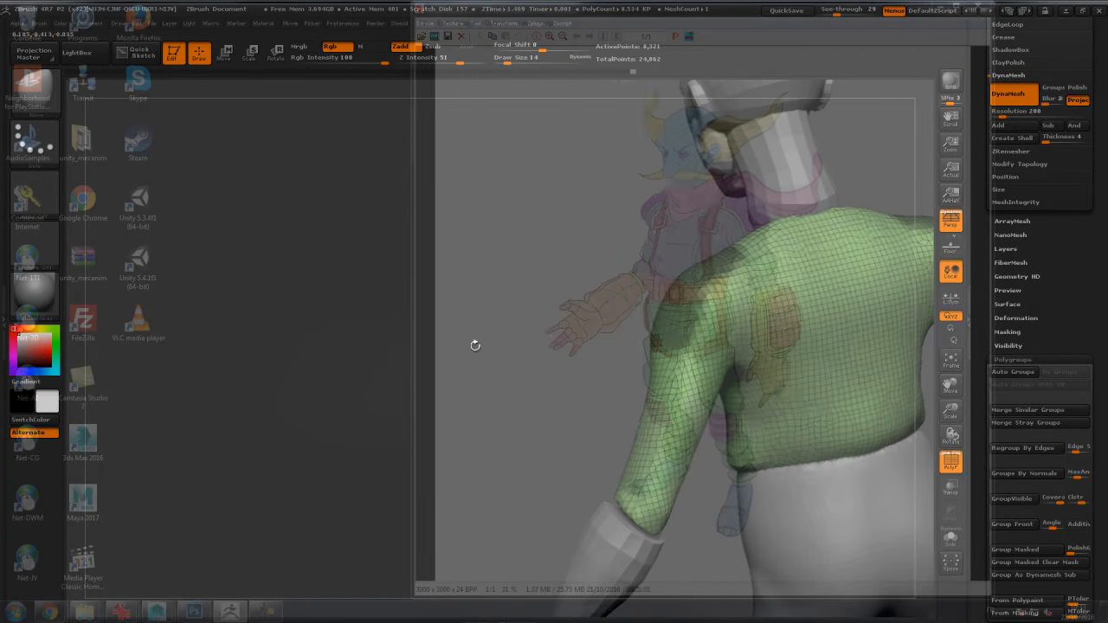
# Step: Fill out the shoulder mask across the back and up towards the base of the neck
pyautogui.keyDown('ctrl'); pyautogui.moveTo(690, 313); pyautogui.dragTo(732, 271); pyautogui.keyUp('ctrl')
pyautogui.moveTo(519, 322); pyautogui.dragTo(721, 247)
pyautogui.moveTo(653, 215)
pyautogui.keyDown('ctrl'); pyautogui.mouseDown()
pyautogui.moveTo(639, 218)
pyautogui.moveTo(673, 210)
pyautogui.mouseUp(); pyautogui.keyUp('ctrl')
pyautogui.moveTo(805, 238); pyautogui.dragTo(645, 223)
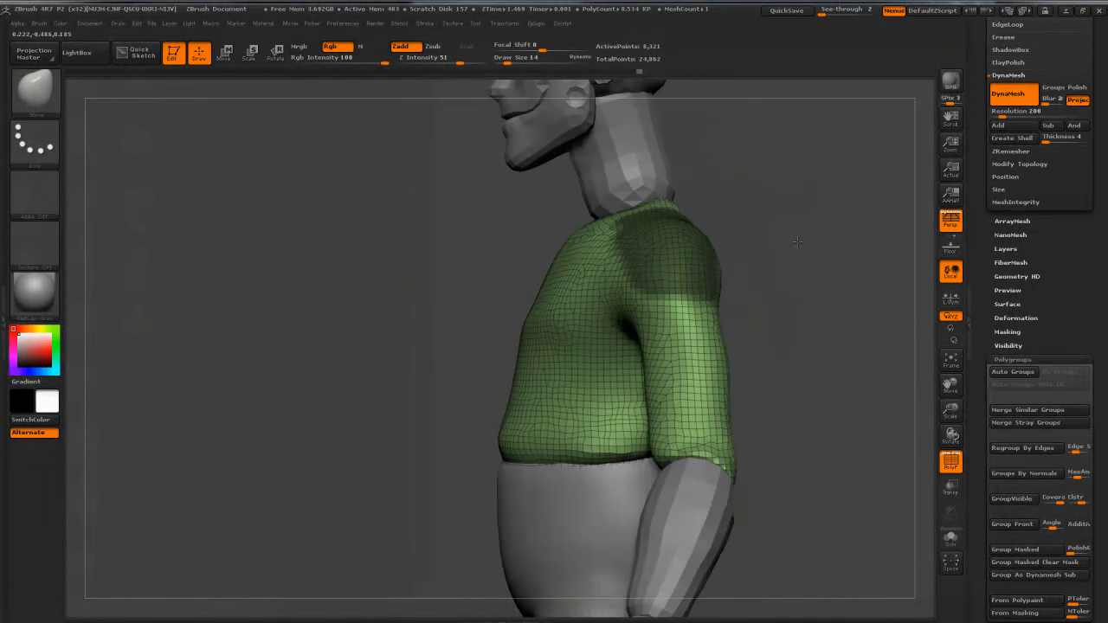
pyautogui.moveTo(697, 244); pyautogui.dragTo(834, 231)
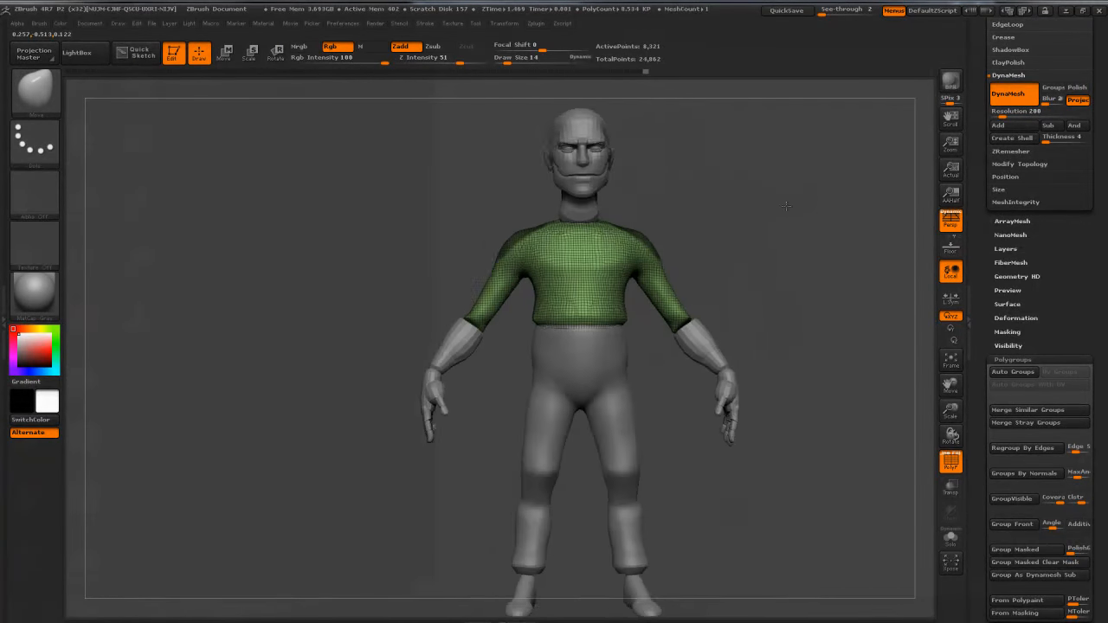
pyautogui.moveTo(786, 205); pyautogui.dragTo(715, 216)
# Step: Preview an extraction of the masked shoulder areas at 0.02 thickness
pyautogui.moveTo(977, 114); pyautogui.dragTo(983, 186)
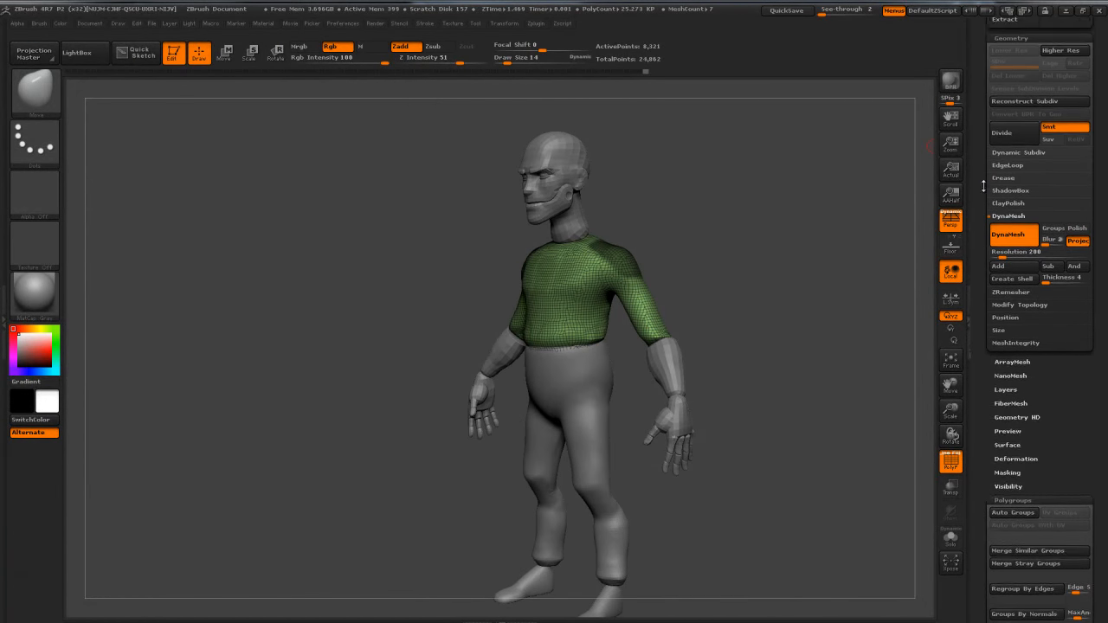
pyautogui.scroll(6, 983, 186)
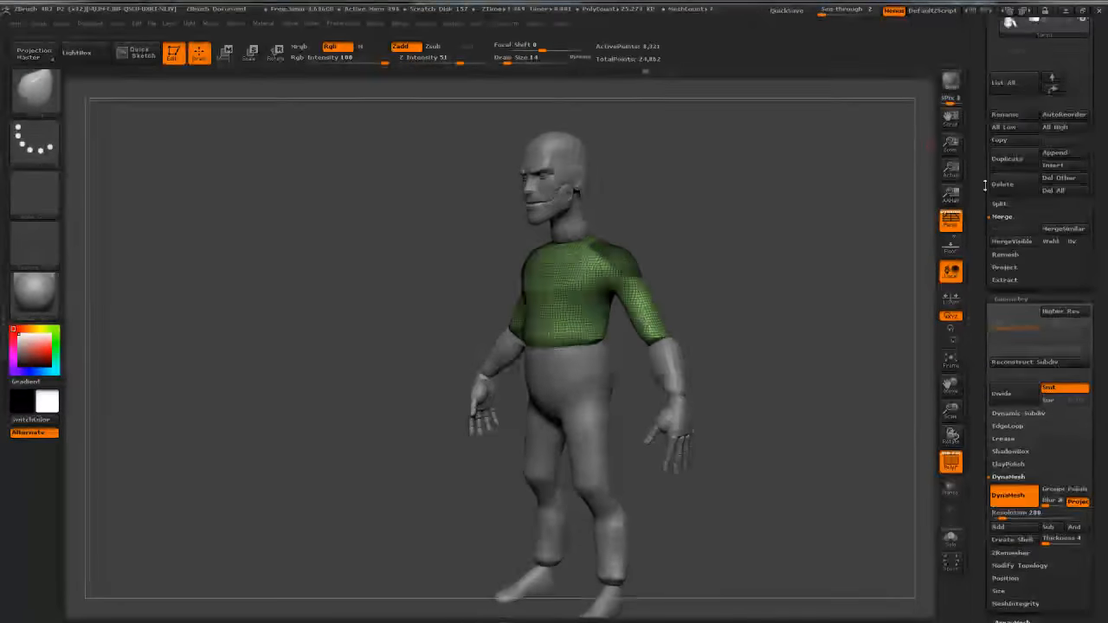
pyautogui.click(1002, 284)
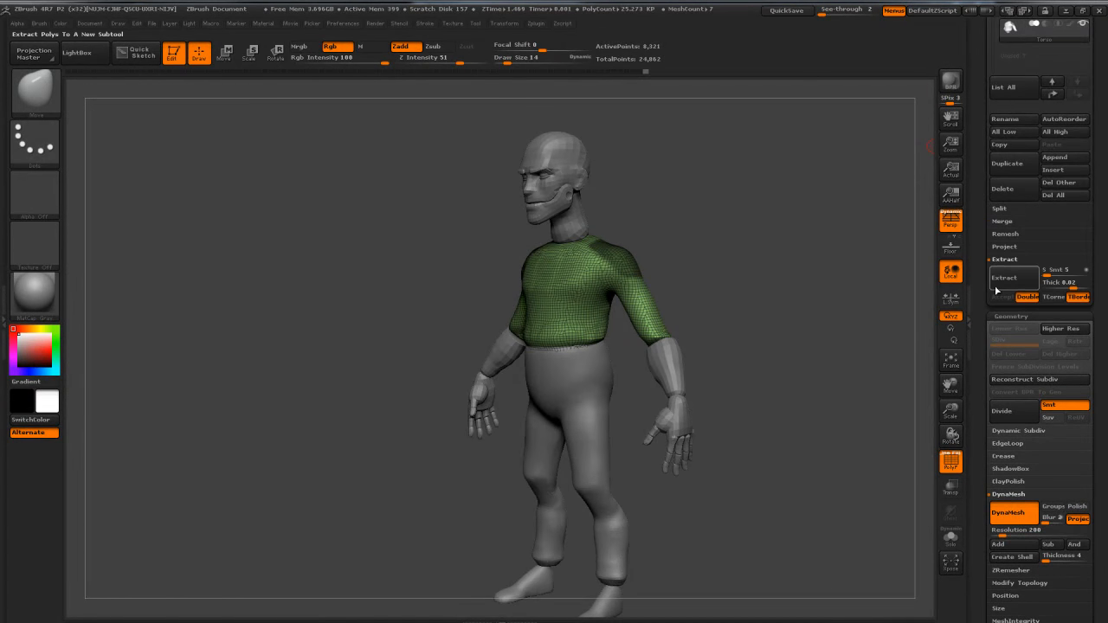
pyautogui.moveTo(786, 236); pyautogui.dragTo(778, 263)
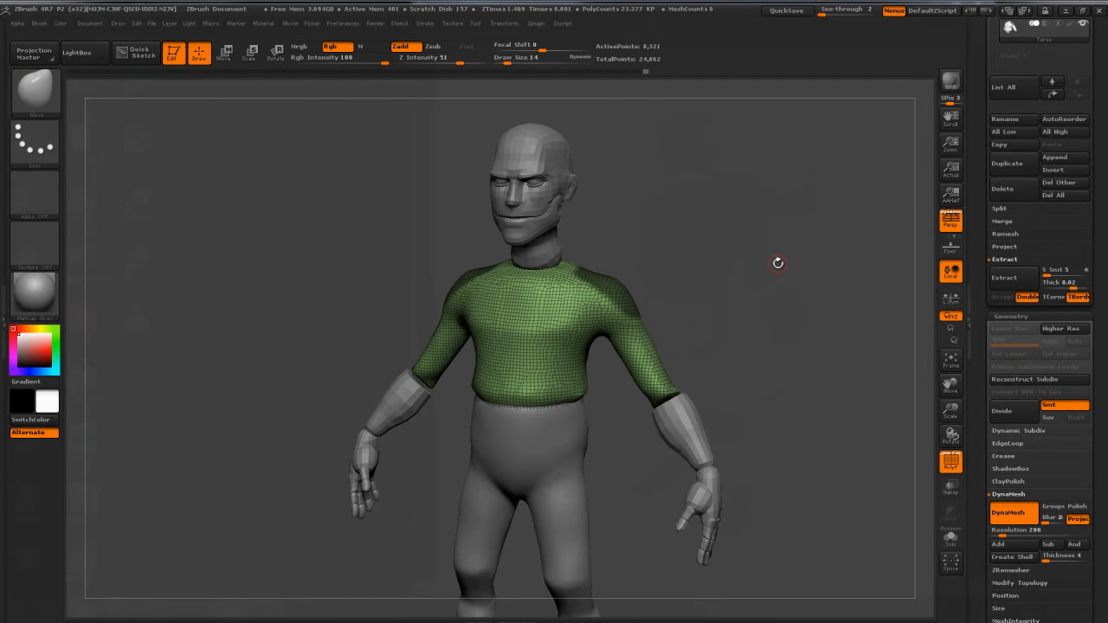
pyautogui.click(1010, 280)
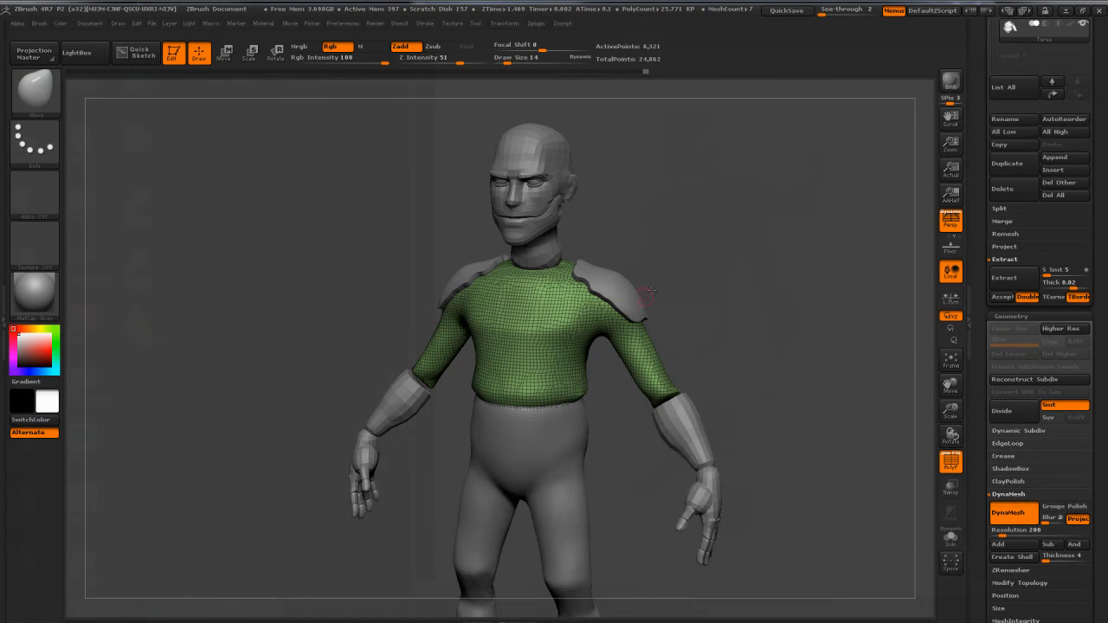
# Step: Try extracting the masked shoulder areas with a different thickness
pyautogui.moveTo(772, 293); pyautogui.dragTo(806, 308)
pyautogui.click(1050, 285)
pyautogui.write('0')
pyautogui.press('Return')
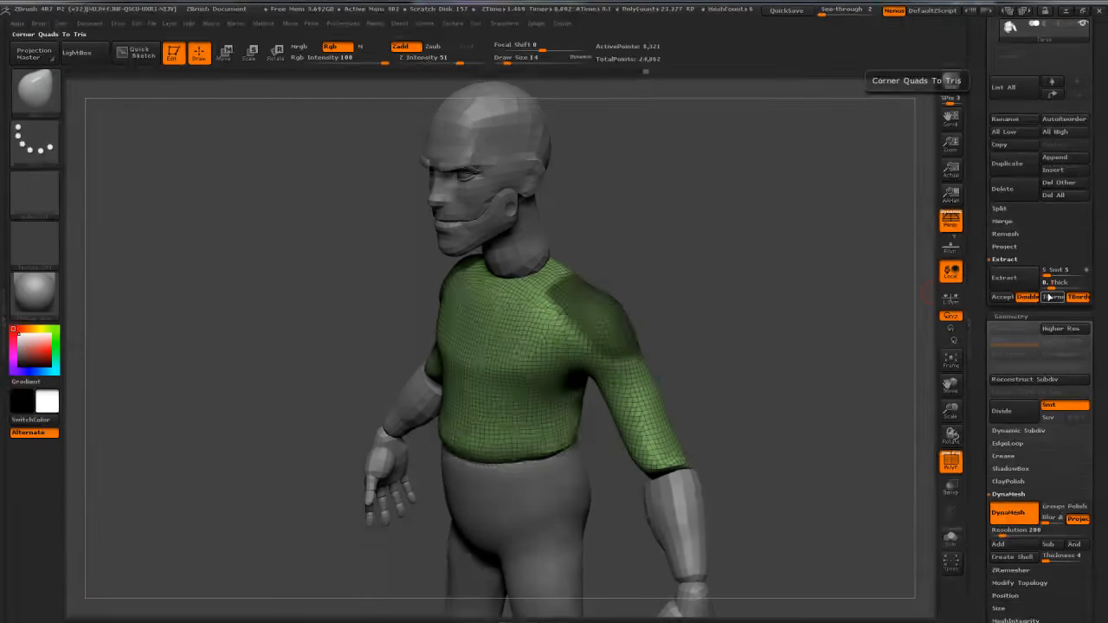
pyautogui.click(1004, 283)
# Step: Set the extraction thickness to 0.02, extract the masked shoulders and accept the pads as a new subtool
pyautogui.click(1041, 282)
pyautogui.click(1053, 285)
pyautogui.write('0.')
pyautogui.press('Return')
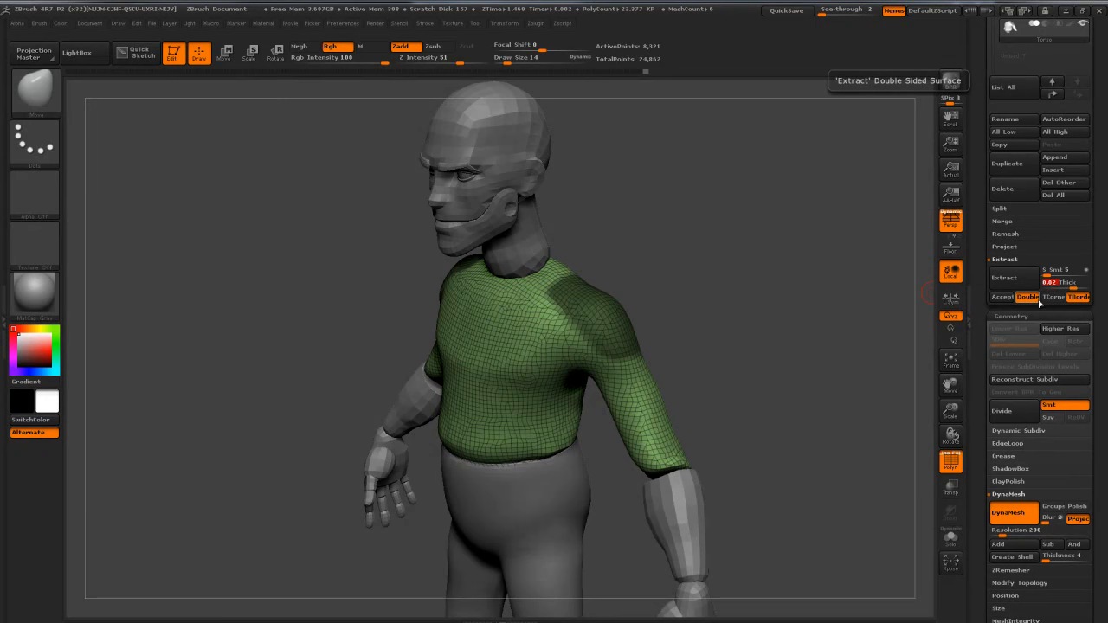
pyautogui.click(1003, 284)
pyautogui.click(1000, 297)
pyautogui.scroll(5, 1006, 269)
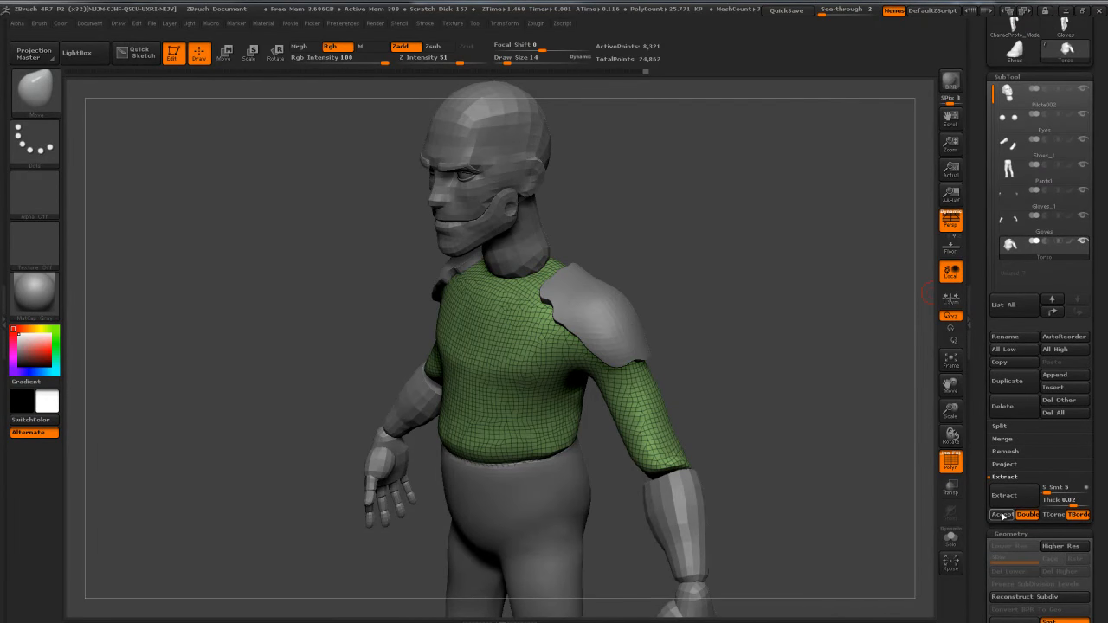
pyautogui.click(1001, 514)
# Step: Isolate the extracted shoulder pads with Solo and examine their rims and inner faces
pyautogui.moveTo(778, 421); pyautogui.dragTo(730, 273)
pyautogui.click(954, 543)
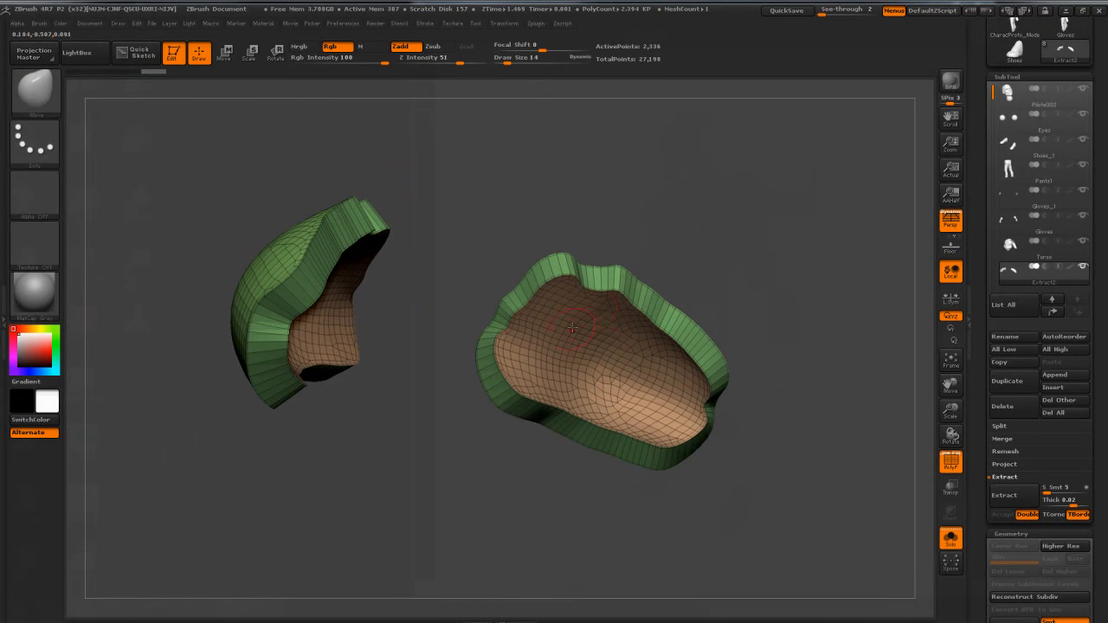
pyautogui.moveTo(742, 225); pyautogui.dragTo(670, 297)
pyautogui.moveTo(753, 233); pyautogui.dragTo(741, 155)
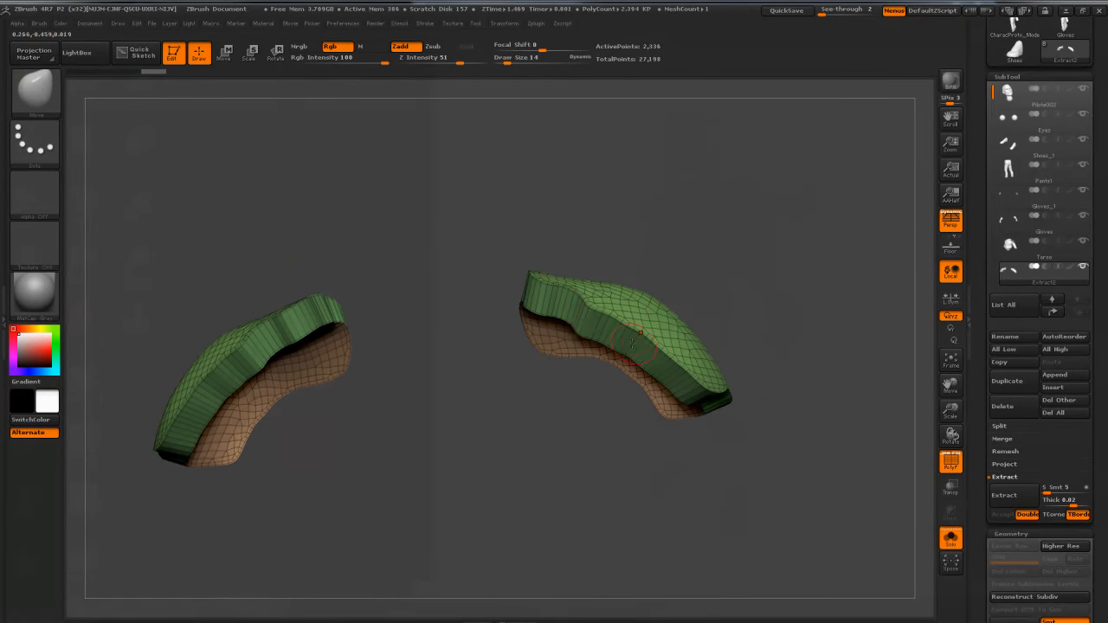
pyautogui.moveTo(774, 229); pyautogui.dragTo(670, 251)
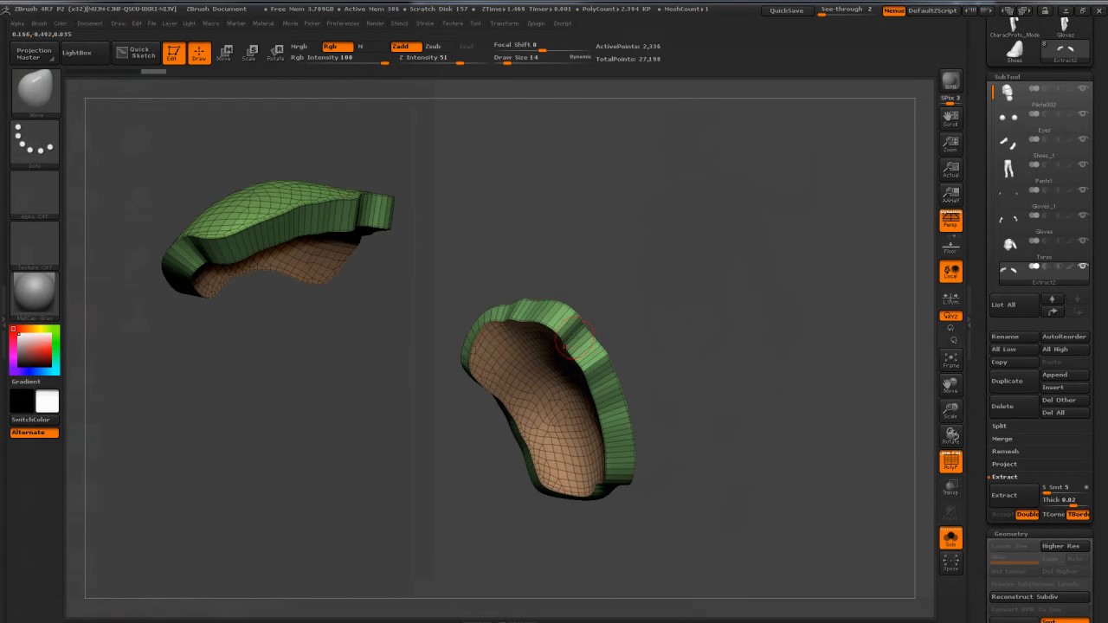
# Step: Smooth the shoulder pads' jagged outline with Polish By Groups
pyautogui.moveTo(618, 452); pyautogui.dragTo(887, 277)
pyautogui.scroll(-15, 988, 259)
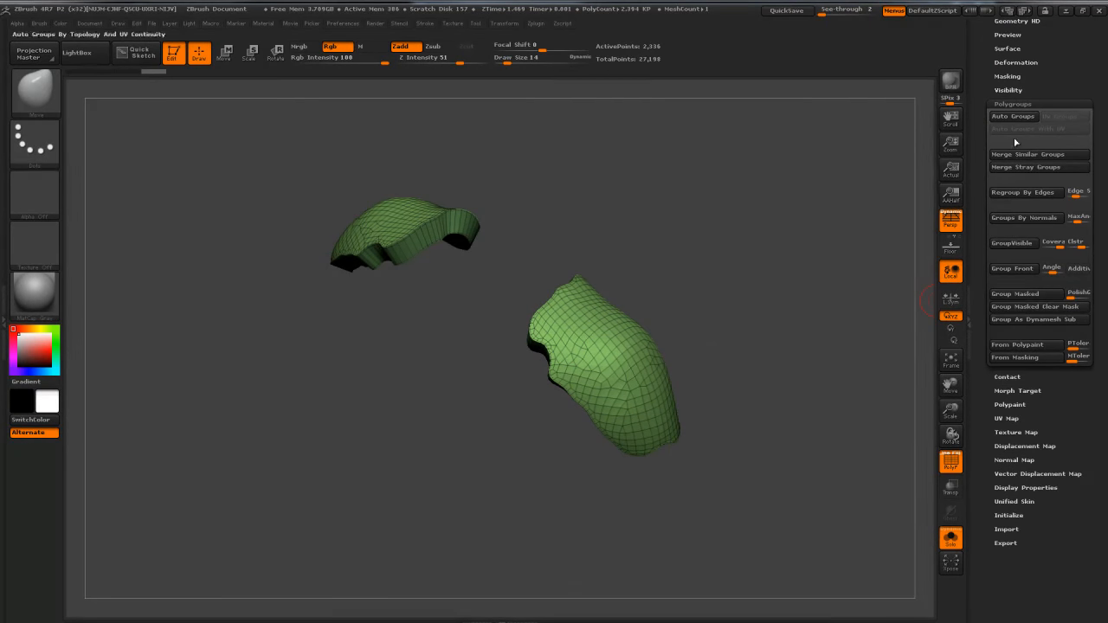
pyautogui.moveTo(988, 69); pyautogui.dragTo(990, 96)
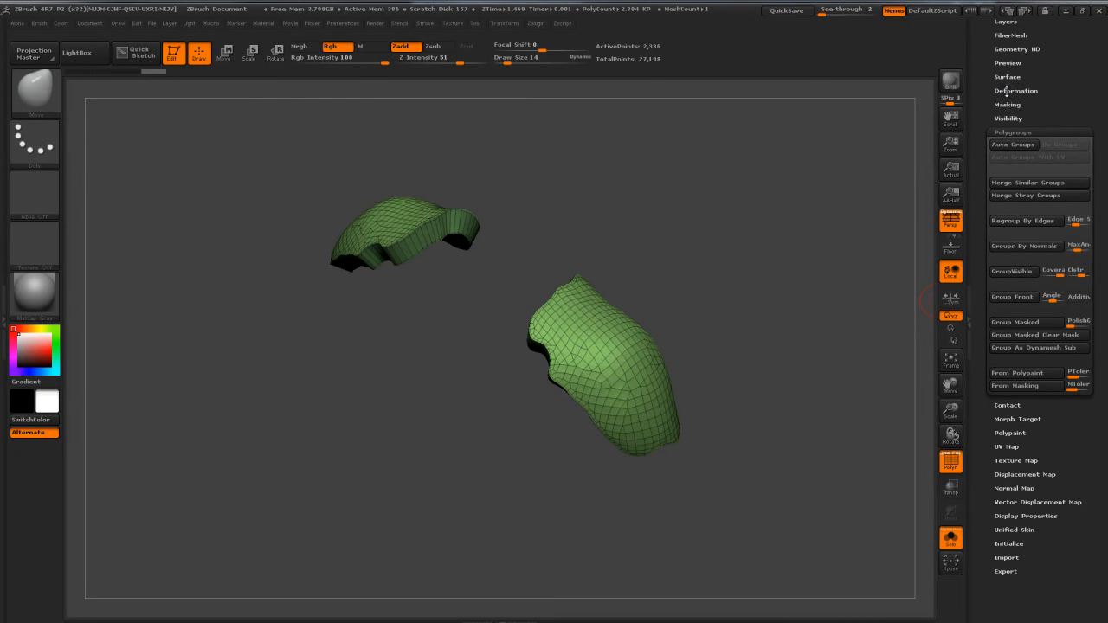
pyautogui.click(1006, 91)
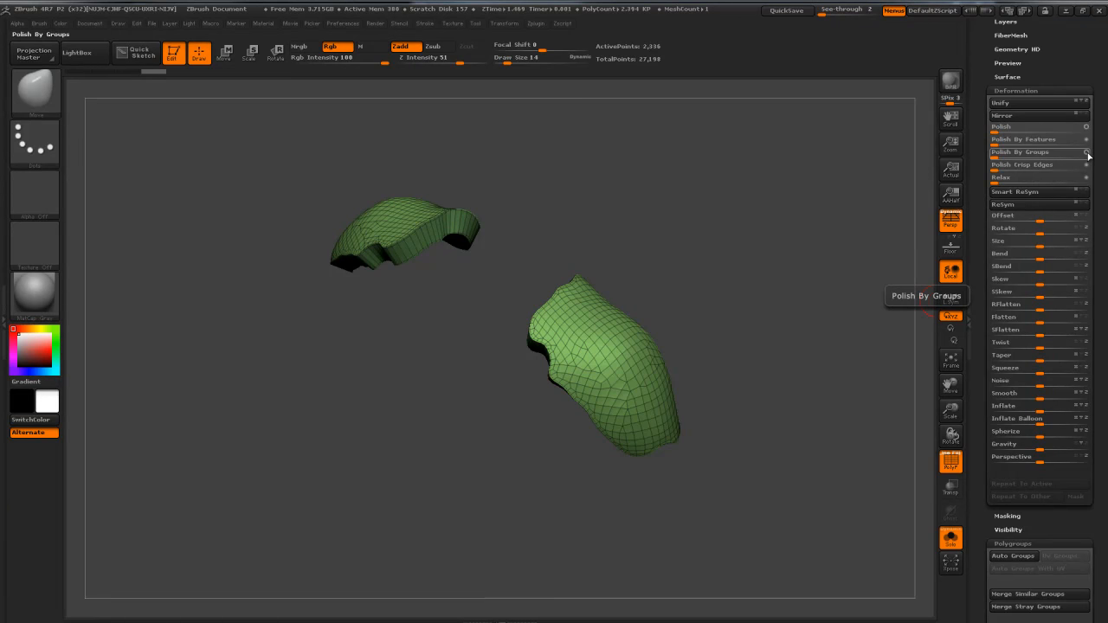
pyautogui.click(997, 152)
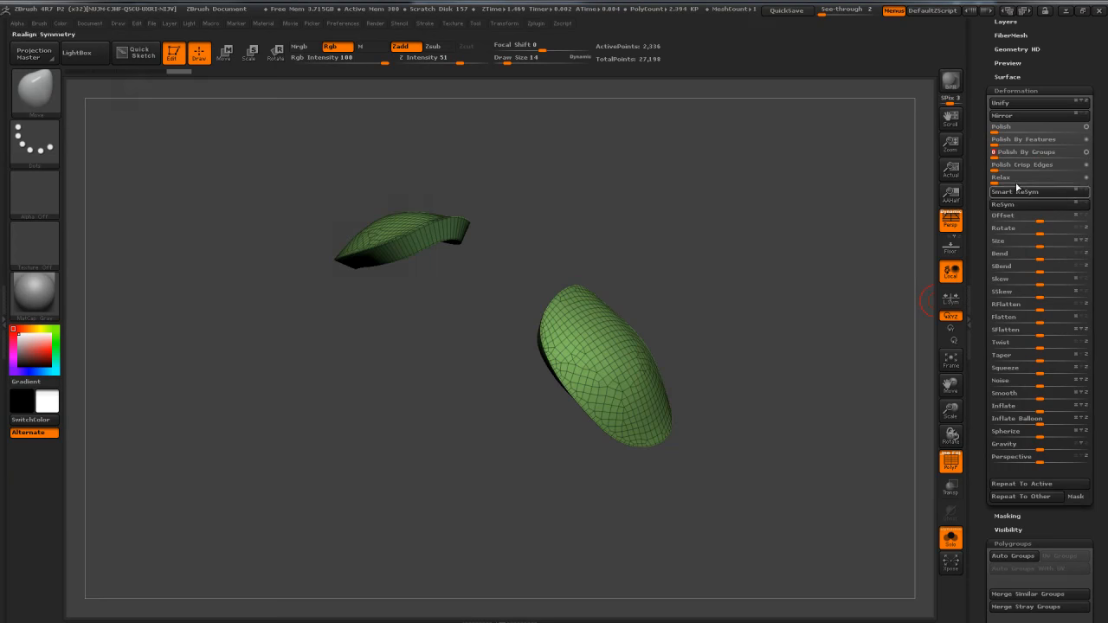
pyautogui.moveTo(787, 268)
pyautogui.mouseDown()
pyautogui.moveTo(739, 413)
pyautogui.moveTo(787, 241)
pyautogui.moveTo(762, 281)
pyautogui.moveTo(769, 267)
pyautogui.moveTo(720, 214)
pyautogui.mouseUp()
# Step: Inspect the rounded pads and undo the Polish By Groups smoothing
pyautogui.press('ctrl')
pyautogui.press('ctrl')
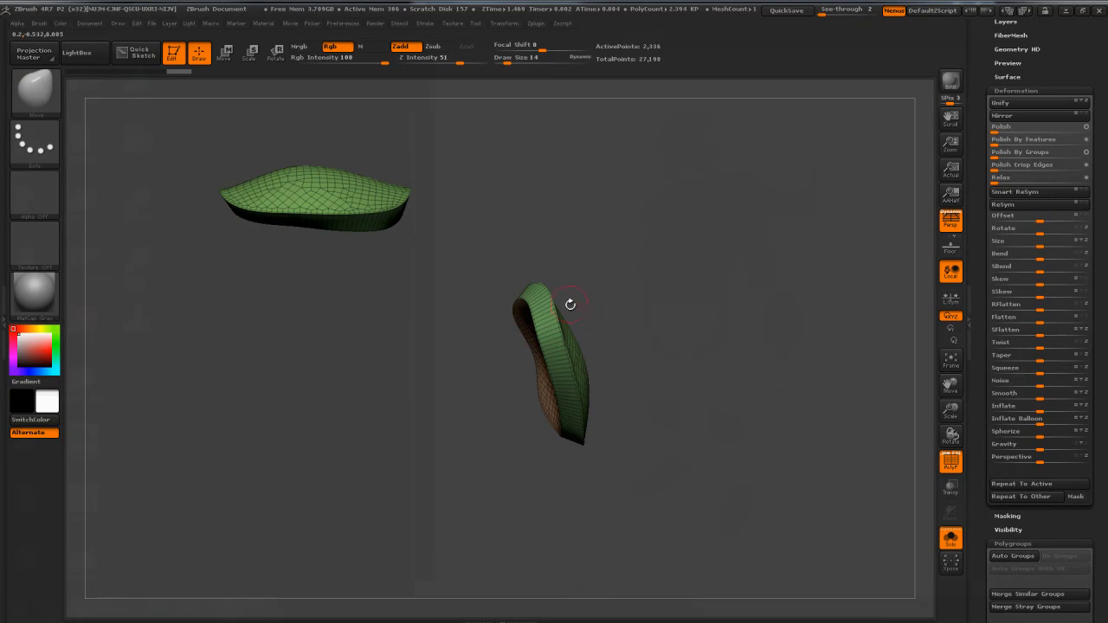
pyautogui.moveTo(572, 373); pyautogui.dragTo(554, 295)
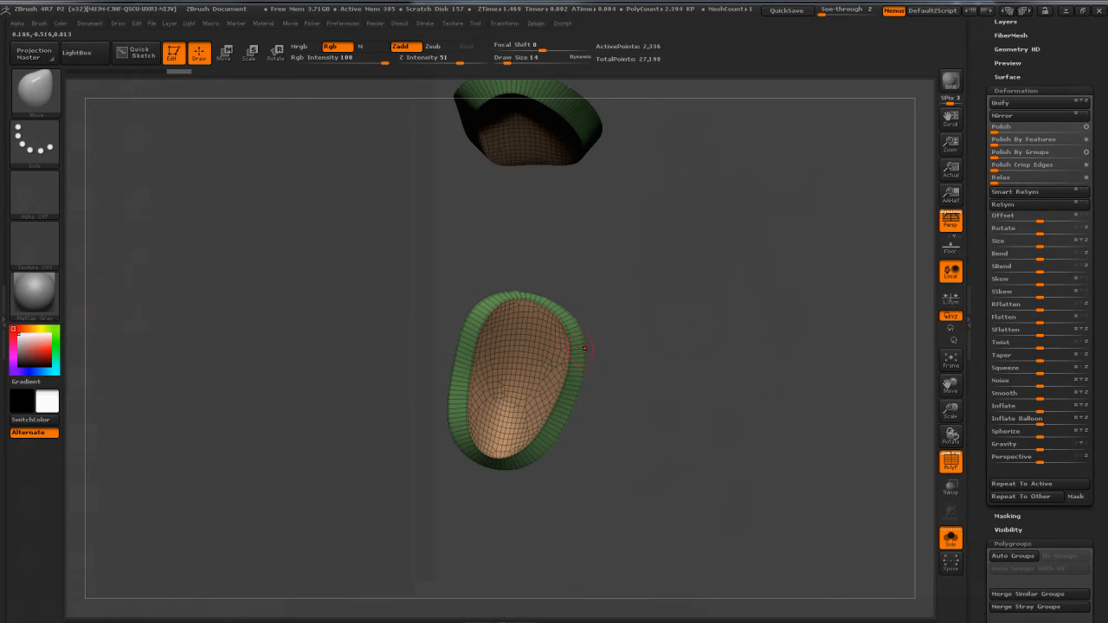
pyautogui.moveTo(685, 257); pyautogui.dragTo(651, 270)
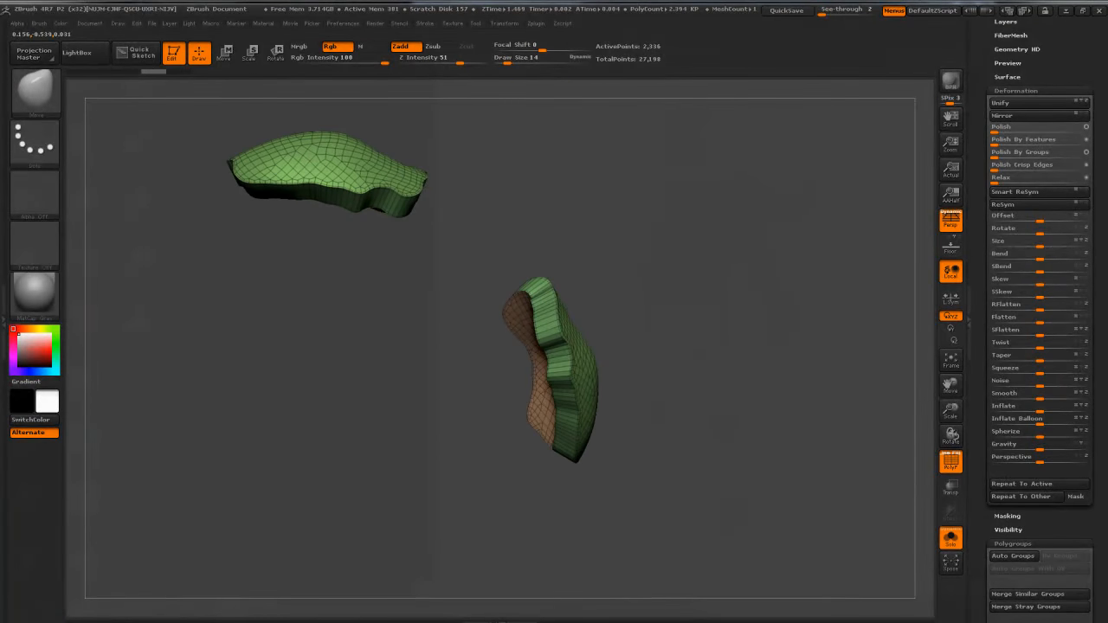
# Step: Isolate the pads' rim polygroup and keep only its neck-end segment visible using the SelectLasso brush
pyautogui.moveTo(661, 205); pyautogui.dragTo(622, 248)
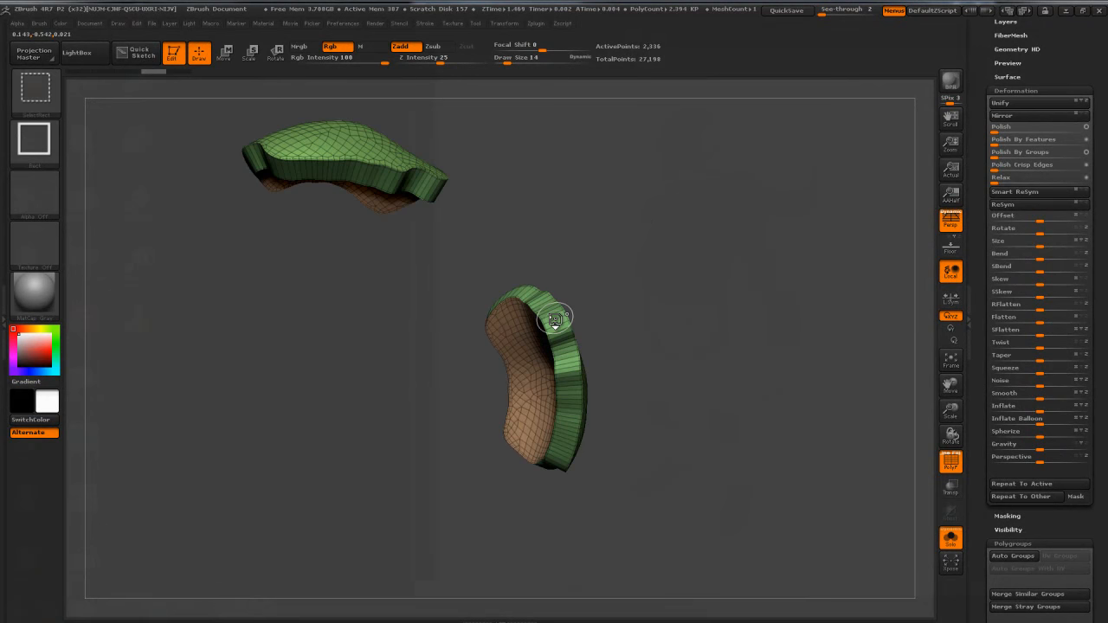
pyautogui.moveTo(551, 315); pyautogui.dragTo(664, 265)
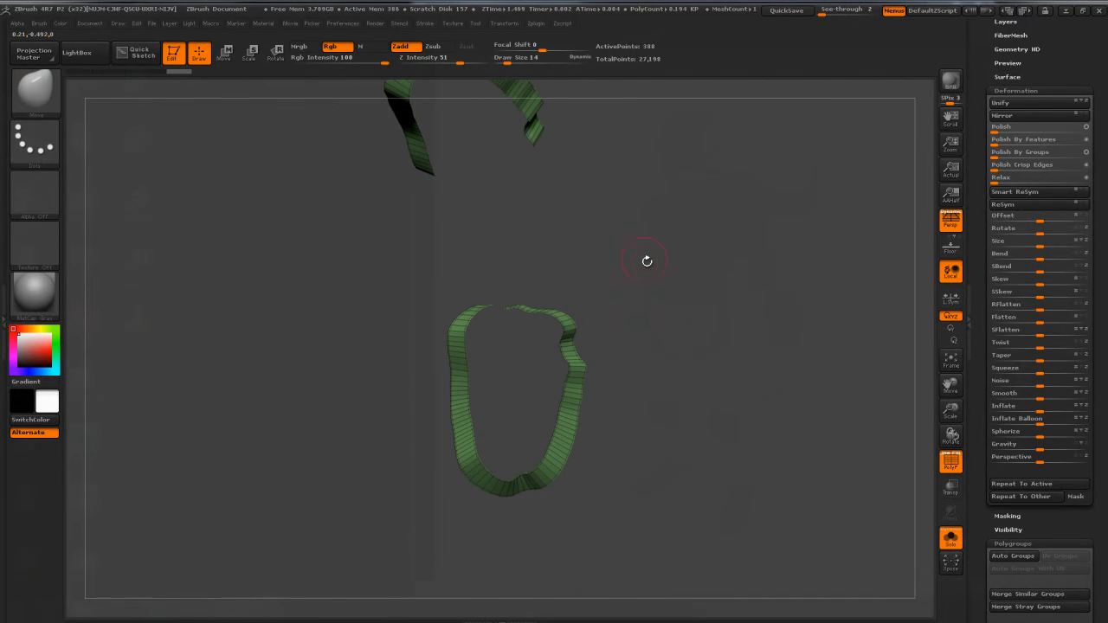
pyautogui.hotkey('ctrl', 'shift')
pyautogui.click(34, 102)
pyautogui.click(149, 111)
pyautogui.moveTo(530, 274)
pyautogui.keyDown('ctrl'); pyautogui.keyDown('shift'); pyautogui.mouseDown()
pyautogui.moveTo(438, 273)
pyautogui.moveTo(435, 317)
pyautogui.moveTo(571, 327)
pyautogui.moveTo(582, 285)
pyautogui.mouseUp(); pyautogui.keyUp('shift'); pyautogui.keyUp('ctrl')
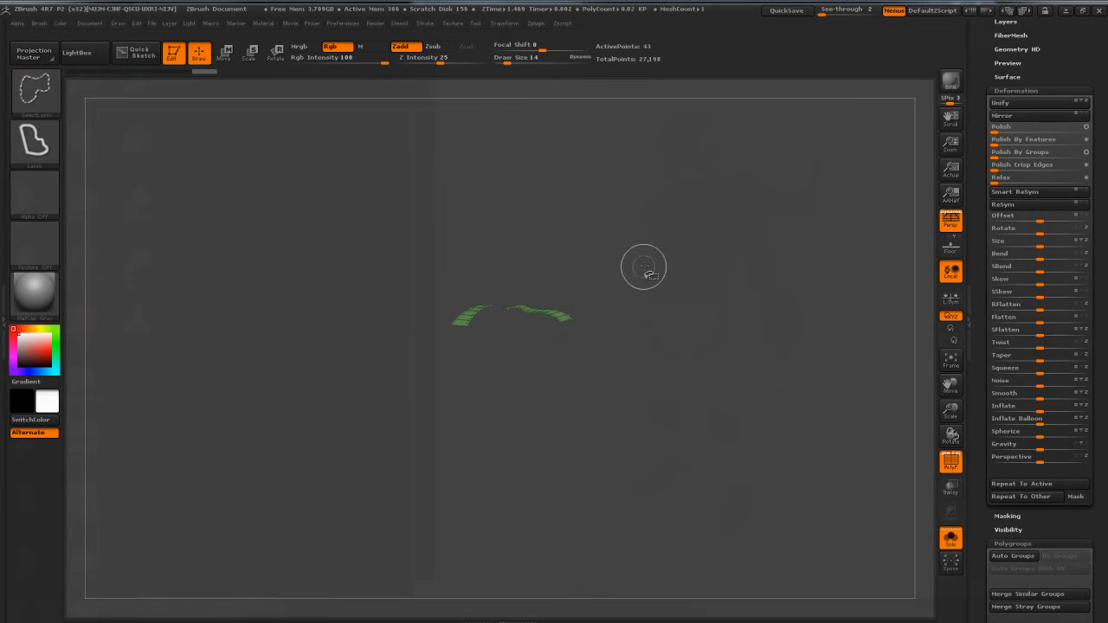
# Step: Assign the visible neck-end rim segment its own polygroup with GroupVisible and unhide the rest of the pads
pyautogui.moveTo(660, 288); pyautogui.dragTo(656, 343)
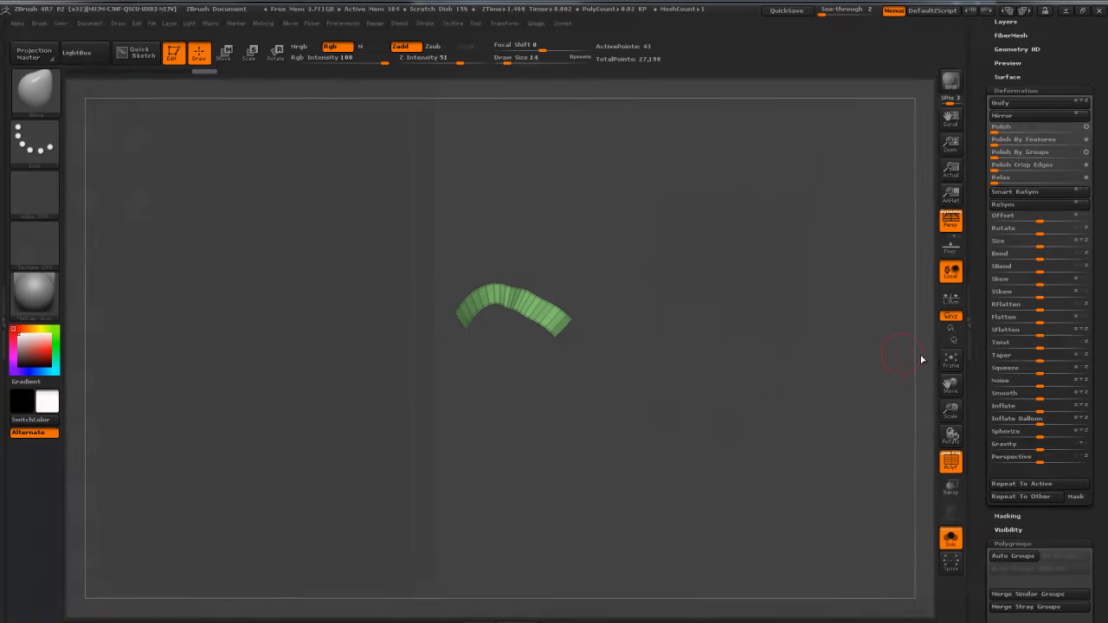
pyautogui.scroll(-5, 978, 394)
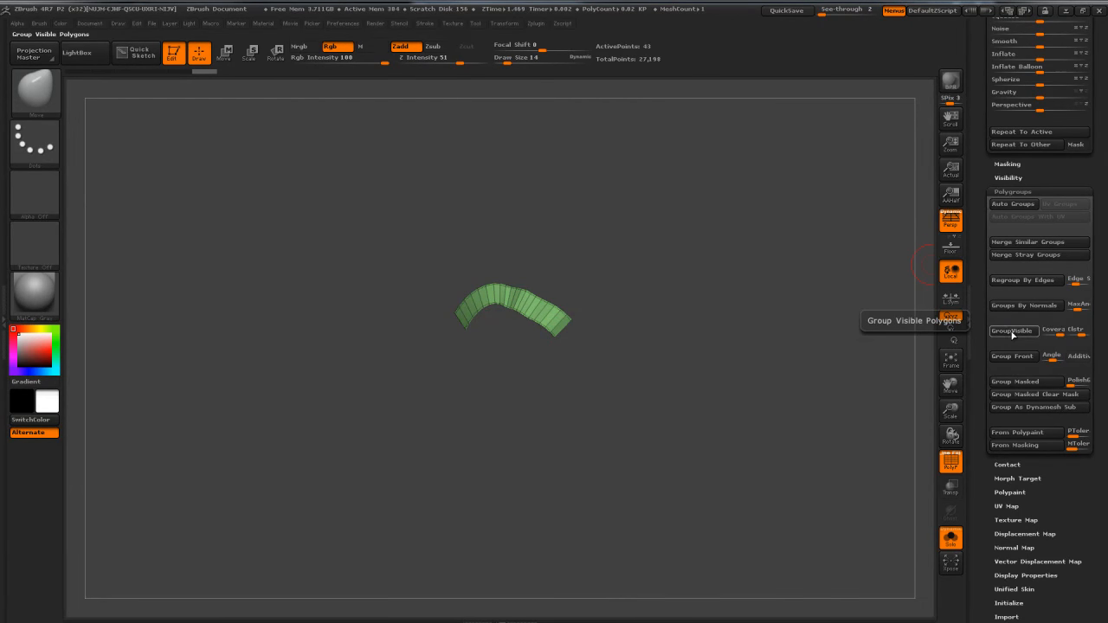
pyautogui.click(1011, 334)
pyautogui.keyDown('ctrl'); pyautogui.keyDown('shift'); pyautogui.click(779, 390); pyautogui.keyUp('shift'); pyautogui.keyUp('ctrl')
pyautogui.moveTo(779, 390); pyautogui.dragTo(641, 412)
# Step: Isolate the rim's sleeve-end segment, make it a separate polygroup and show the full pads again
pyautogui.keyDown('ctrl'); pyautogui.keyDown('shift'); pyautogui.click(562, 447); pyautogui.keyUp('shift'); pyautogui.keyUp('ctrl')
pyautogui.keyDown('ctrl'); pyautogui.keyDown('shift'); pyautogui.click(641, 412); pyautogui.keyUp('shift'); pyautogui.keyUp('ctrl')
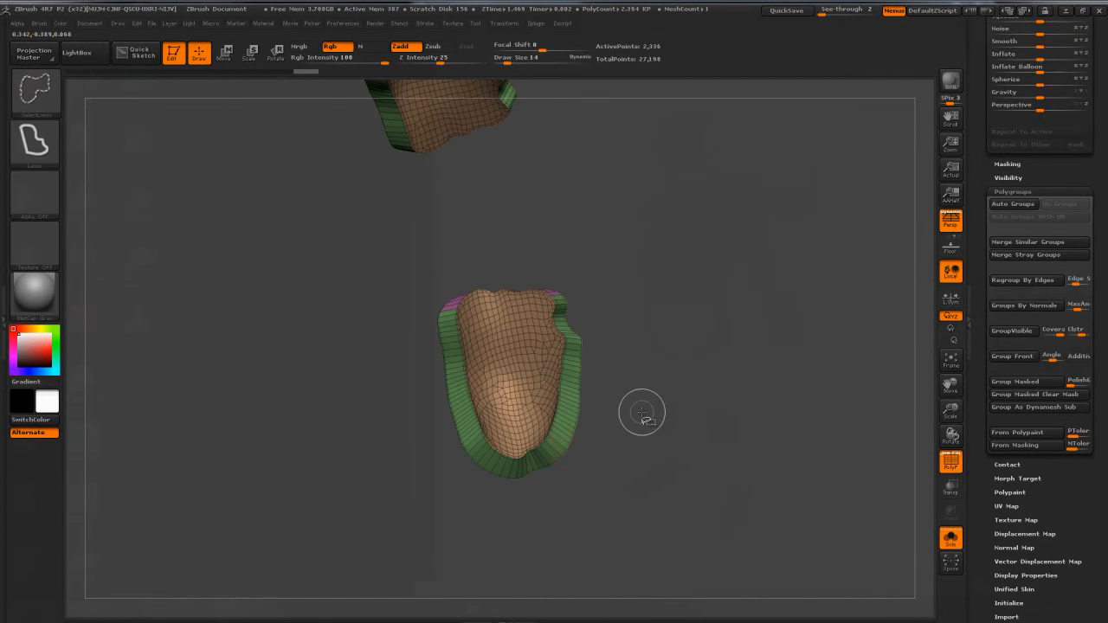
pyautogui.keyDown('ctrl'); pyautogui.keyDown('shift'); pyautogui.click(570, 440); pyautogui.keyUp('shift'); pyautogui.keyUp('ctrl')
pyautogui.moveTo(589, 443)
pyautogui.mouseDown()
pyautogui.moveTo(588, 475)
pyautogui.moveTo(559, 439)
pyautogui.moveTo(472, 446)
pyautogui.moveTo(563, 515)
pyautogui.moveTo(593, 502)
pyautogui.mouseUp()
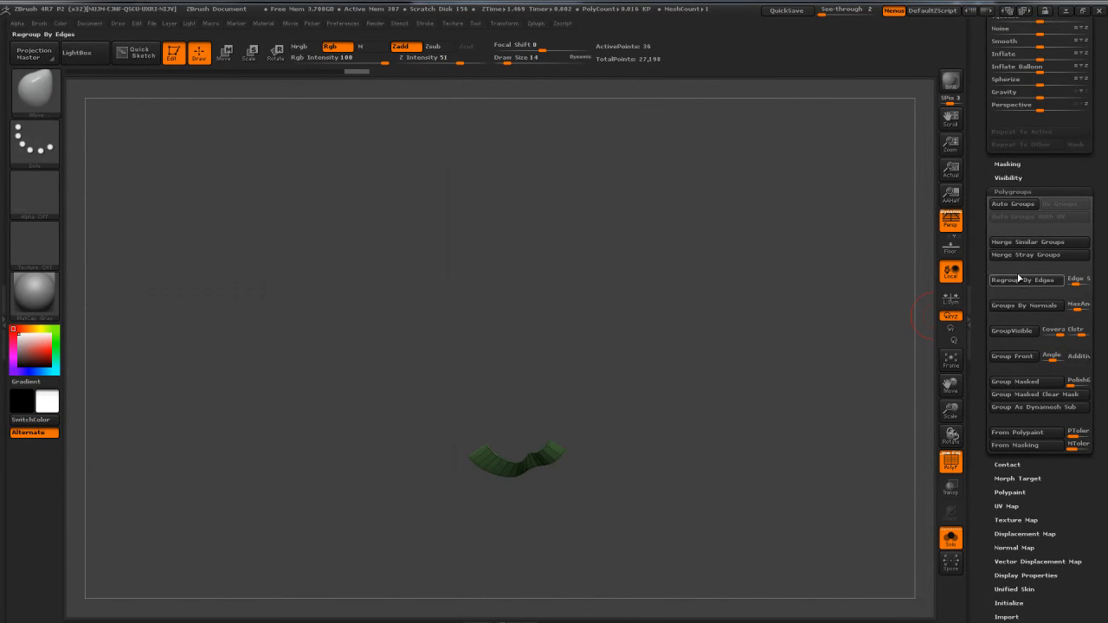
pyautogui.keyDown('ctrl'); pyautogui.keyDown('shift'); pyautogui.click(764, 413); pyautogui.keyUp('shift'); pyautogui.keyUp('ctrl')
# Step: Apply Polish By Groups to the regrouped shoulder pads to smooth their edges while keeping the end corners
pyautogui.moveTo(813, 391); pyautogui.dragTo(757, 369)
pyautogui.moveTo(979, 330); pyautogui.dragTo(979, 437)
pyautogui.click(999, 164)
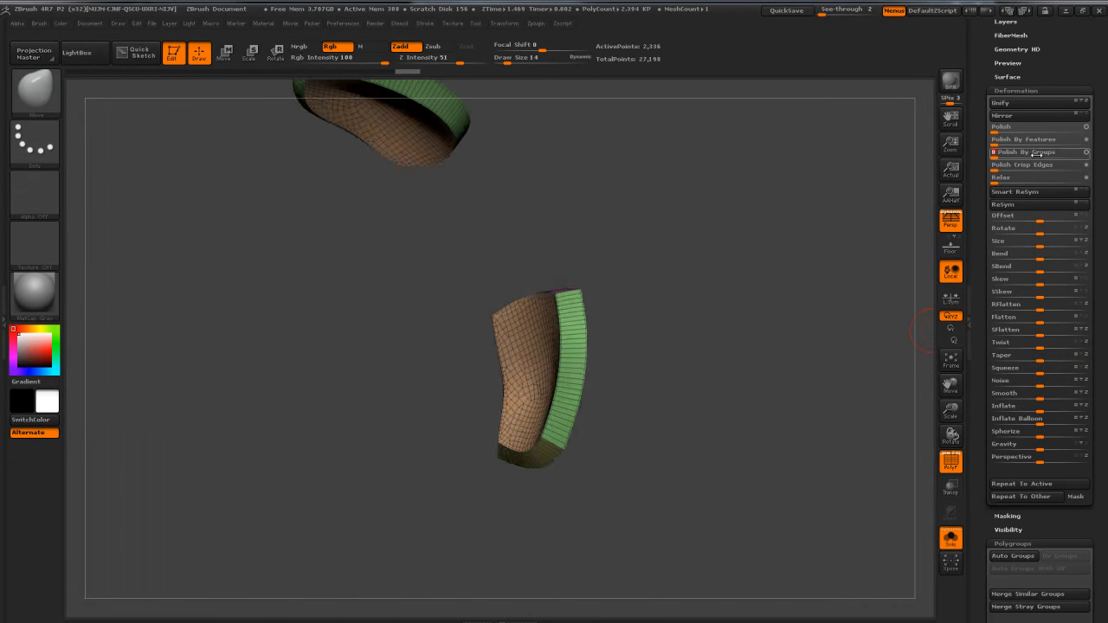
pyautogui.moveTo(693, 320); pyautogui.dragTo(733, 313)
pyautogui.moveTo(769, 307); pyautogui.dragTo(796, 385)
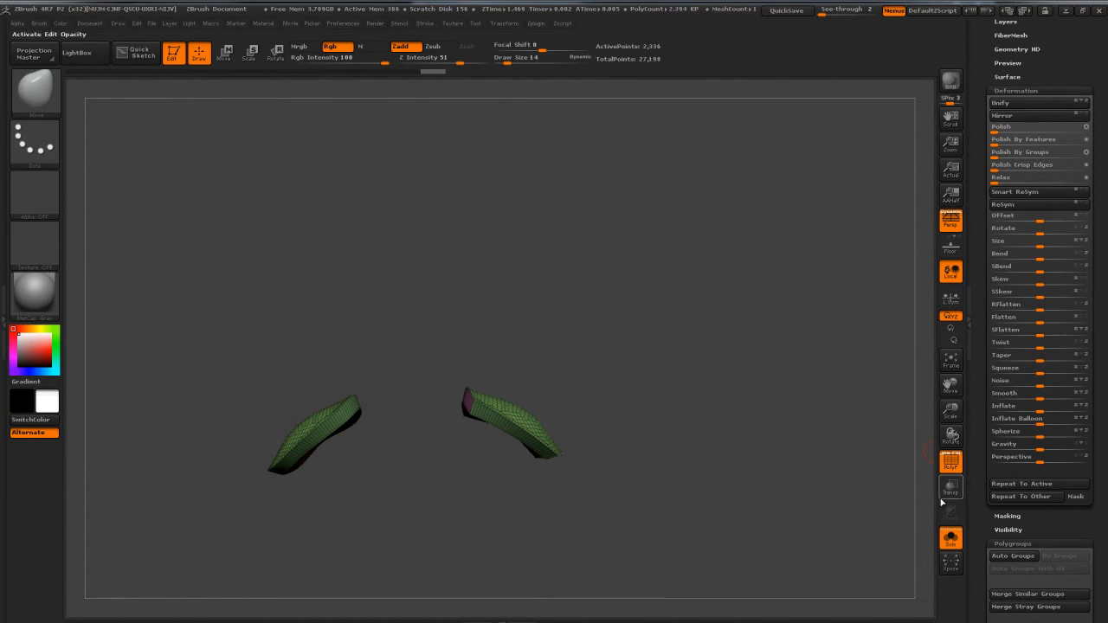
# Step: Turn off Solo and check the shoulder pads' fit against the full character
pyautogui.click(951, 538)
pyautogui.moveTo(677, 303); pyautogui.dragTo(552, 394)
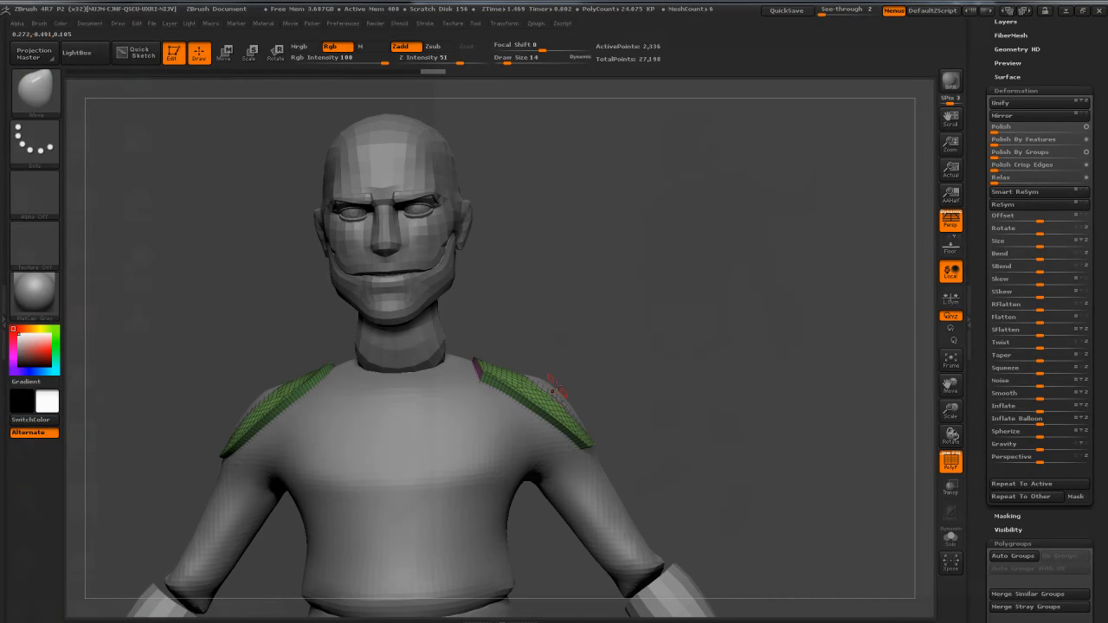
pyautogui.moveTo(610, 359); pyautogui.dragTo(604, 358)
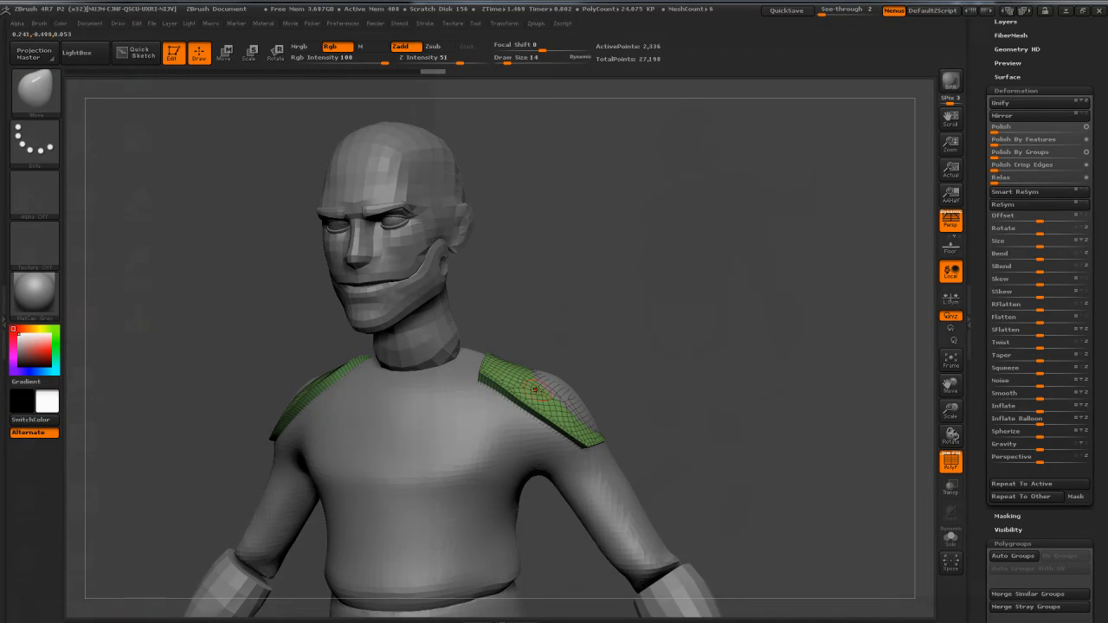
pyautogui.moveTo(629, 344); pyautogui.dragTo(579, 373)
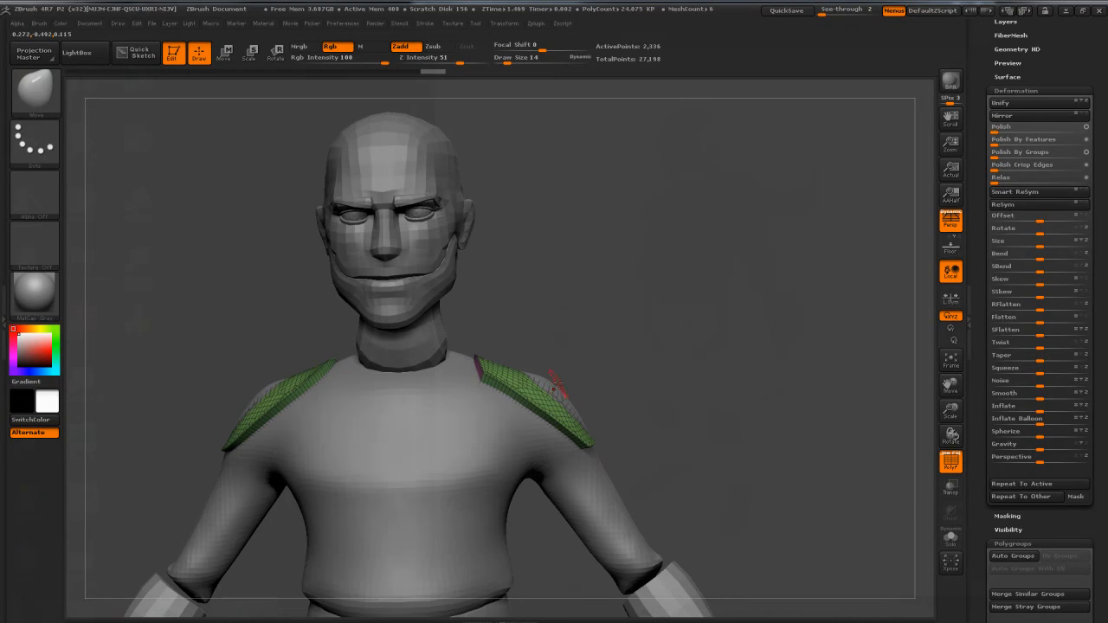
# Step: Reshape the shoulder pads from the front with the Move brush so they cover the shirt poking through at the shoulders
pyautogui.press('b')
pyautogui.press('m')
pyautogui.press('v')
pyautogui.press('s')
pyautogui.moveTo(560, 375)
pyautogui.mouseDown()
pyautogui.moveTo(574, 373)
pyautogui.moveTo(550, 386)
pyautogui.moveTo(557, 378)
pyautogui.mouseUp()
pyautogui.moveTo(623, 346); pyautogui.dragTo(584, 357)
pyautogui.moveTo(515, 363)
pyautogui.mouseDown()
pyautogui.moveTo(514, 348)
pyautogui.moveTo(590, 332)
pyautogui.mouseUp()
pyautogui.moveTo(590, 427); pyautogui.dragTo(585, 424)
pyautogui.moveTo(710, 364); pyautogui.dragTo(563, 372)
pyautogui.moveTo(642, 379); pyautogui.dragTo(644, 381)
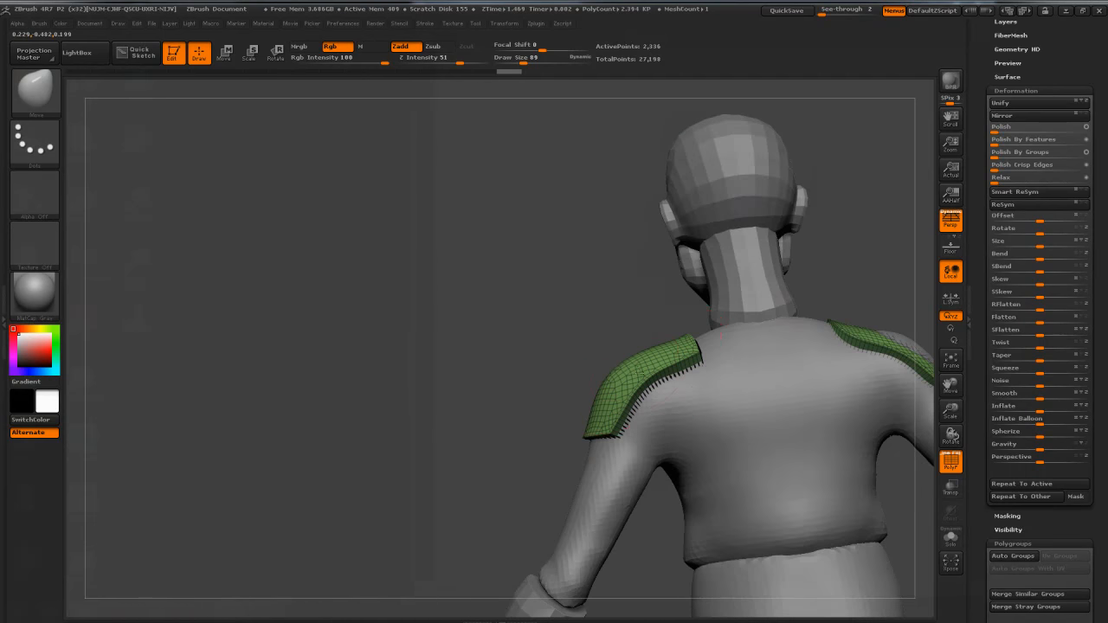
# Step: Adjust the back and side contours of the shoulder pads with the Move brush to follow the shoulders
pyautogui.moveTo(602, 329); pyautogui.dragTo(702, 306)
pyautogui.moveTo(709, 391); pyautogui.dragTo(702, 394)
pyautogui.moveTo(666, 333)
pyautogui.mouseDown()
pyautogui.moveTo(711, 347)
pyautogui.moveTo(706, 339)
pyautogui.moveTo(766, 296)
pyautogui.moveTo(761, 277)
pyautogui.moveTo(692, 272)
pyautogui.moveTo(704, 272)
pyautogui.moveTo(703, 318)
pyautogui.mouseUp()
pyautogui.moveTo(647, 407); pyautogui.dragTo(654, 404)
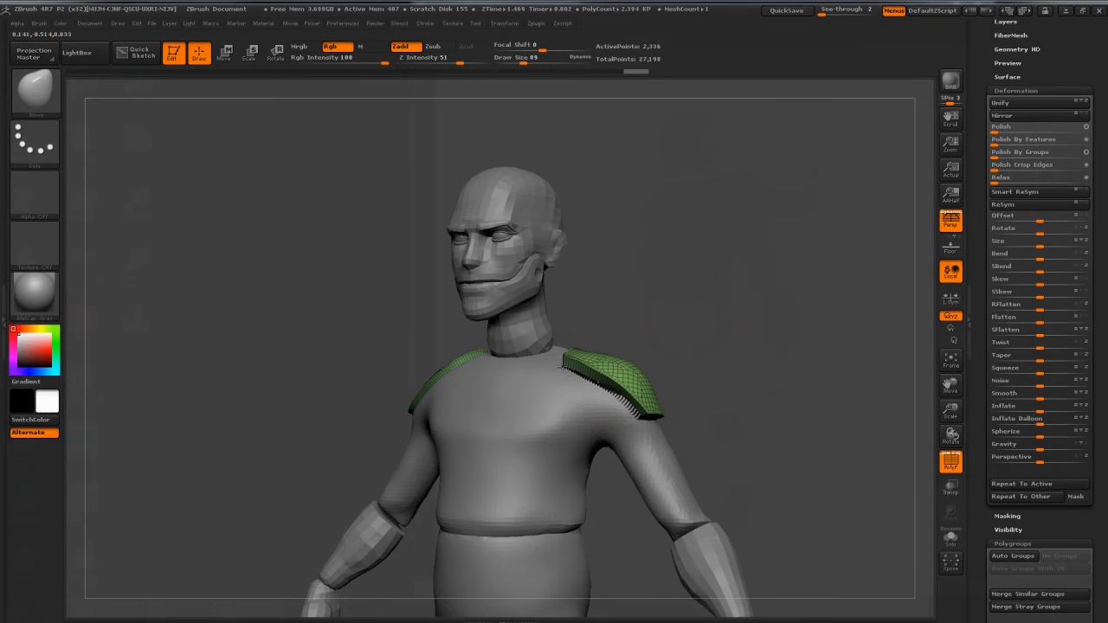
# Step: Hide the wireframe and examine the shoulder pads' shape in isolation and against the full character
pyautogui.click(949, 463)
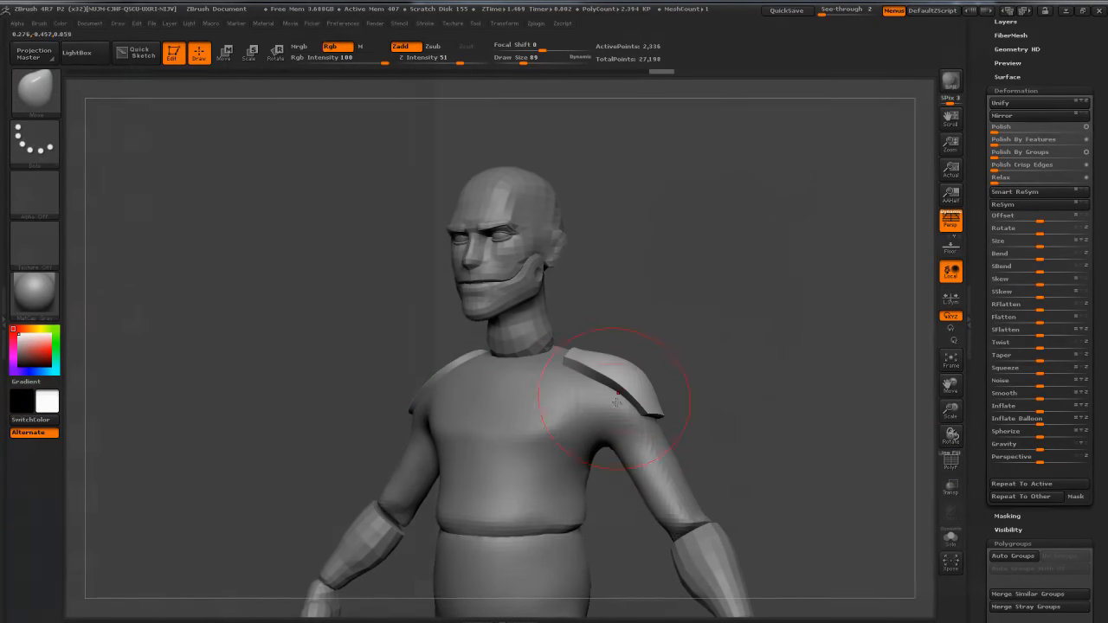
pyautogui.moveTo(730, 353); pyautogui.dragTo(693, 325)
pyautogui.moveTo(706, 273); pyautogui.dragTo(721, 296)
pyautogui.click(950, 538)
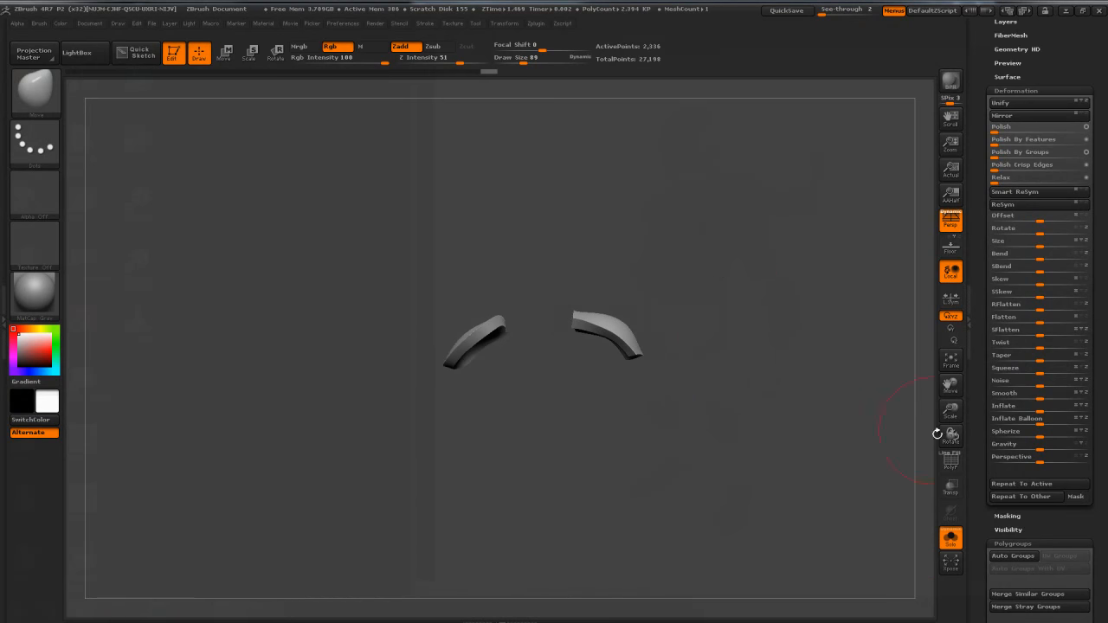
pyautogui.click(955, 539)
pyautogui.moveTo(731, 259); pyautogui.dragTo(767, 263)
pyautogui.moveTo(684, 283); pyautogui.dragTo(570, 323)
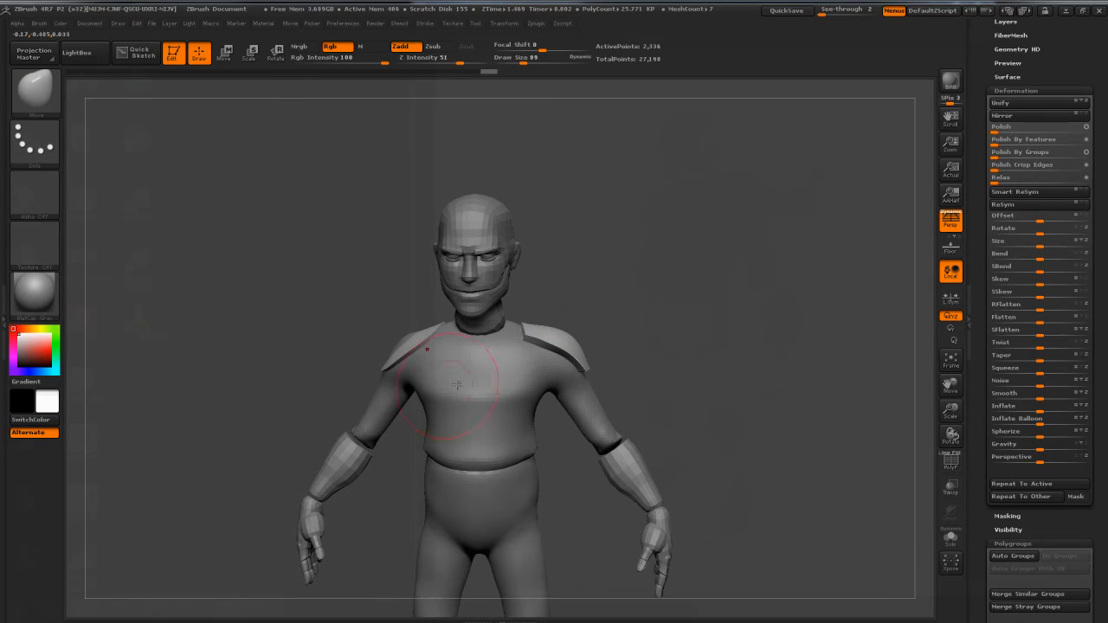
pyautogui.moveTo(711, 302); pyautogui.dragTo(831, 224)
# Step: Try Mirror And Weld on the shoulder pads and undo it
pyautogui.moveTo(972, 89); pyautogui.dragTo(973, 202)
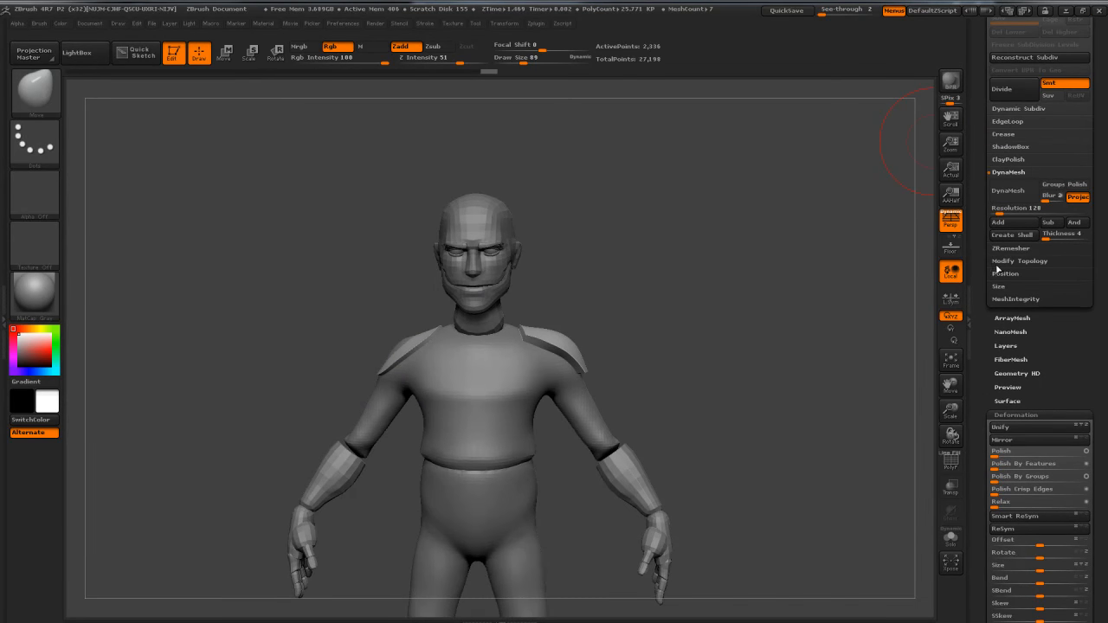
pyautogui.moveTo(1001, 313); pyautogui.dragTo(1013, 270)
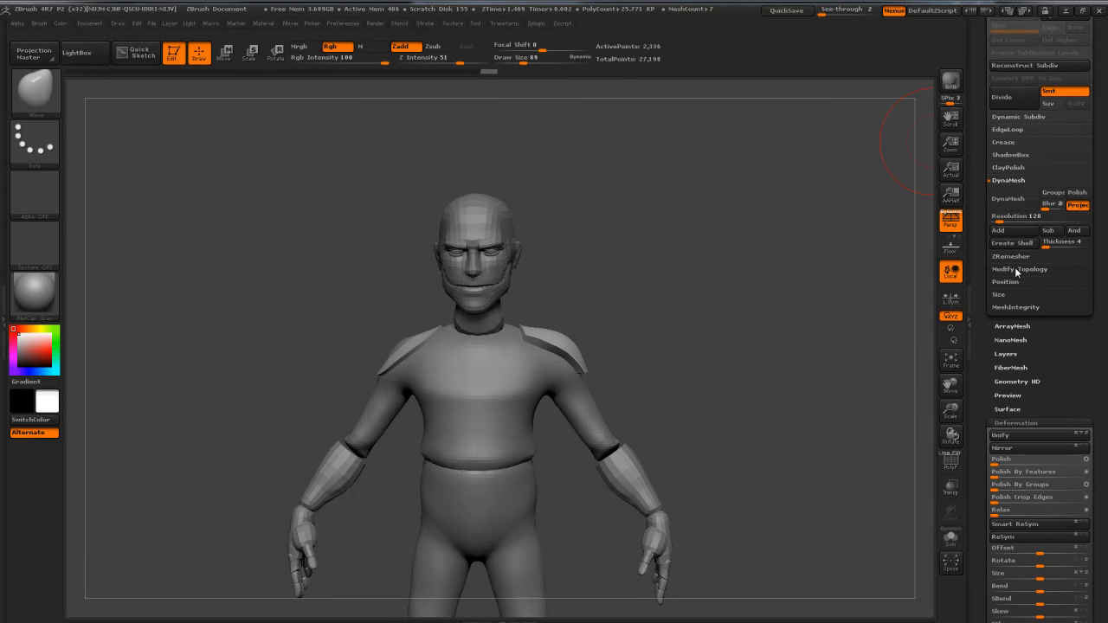
pyautogui.click(1017, 271)
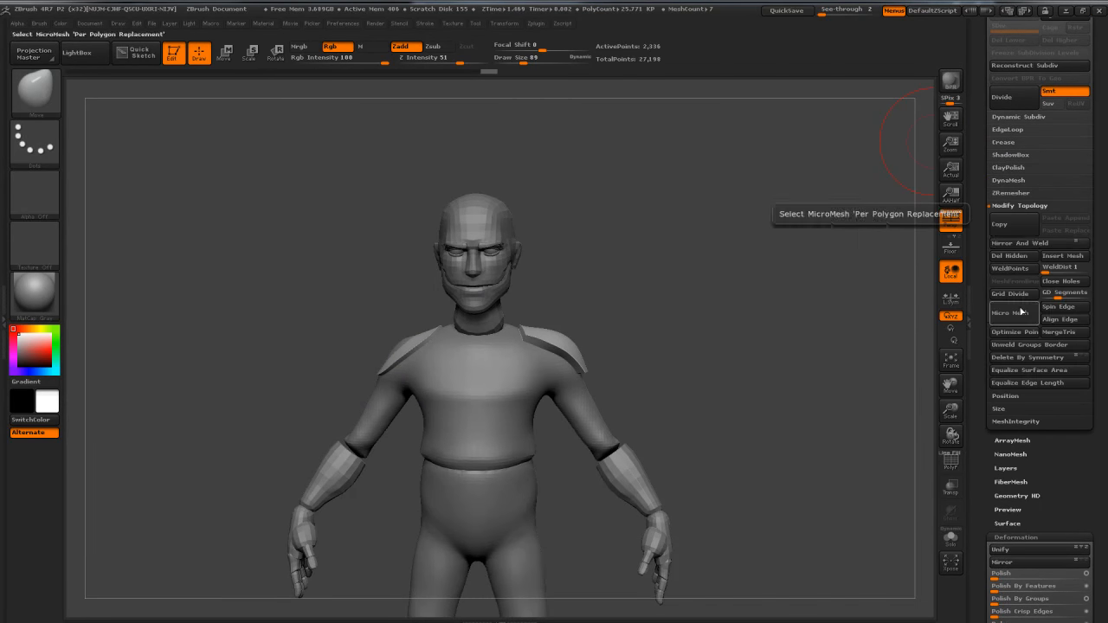
pyautogui.click(1018, 245)
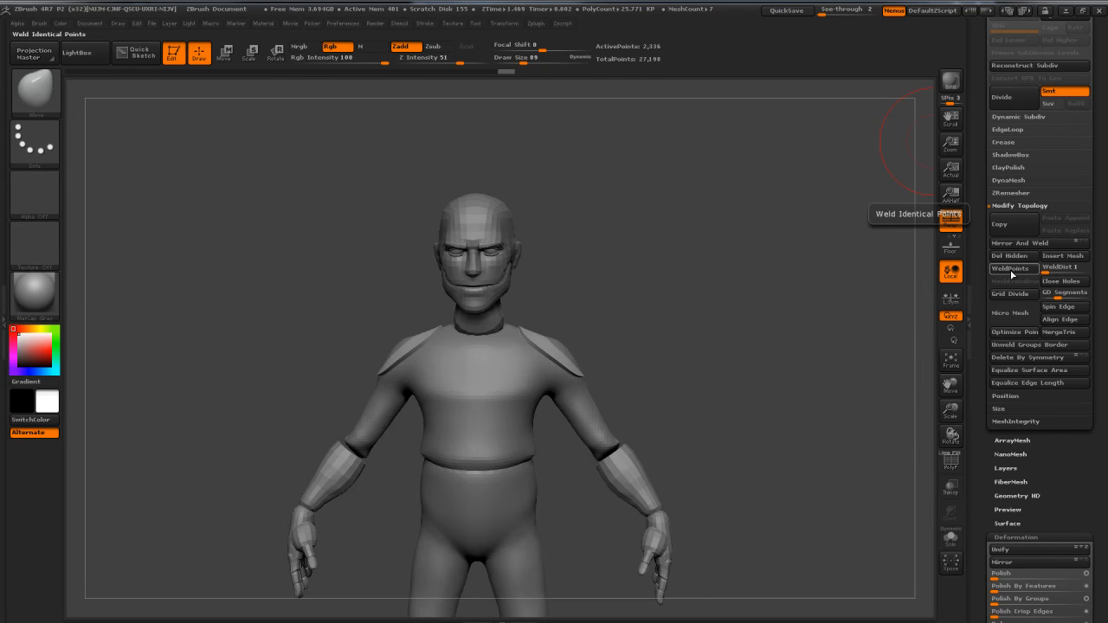
pyautogui.hotkey('ctrl', 'z')
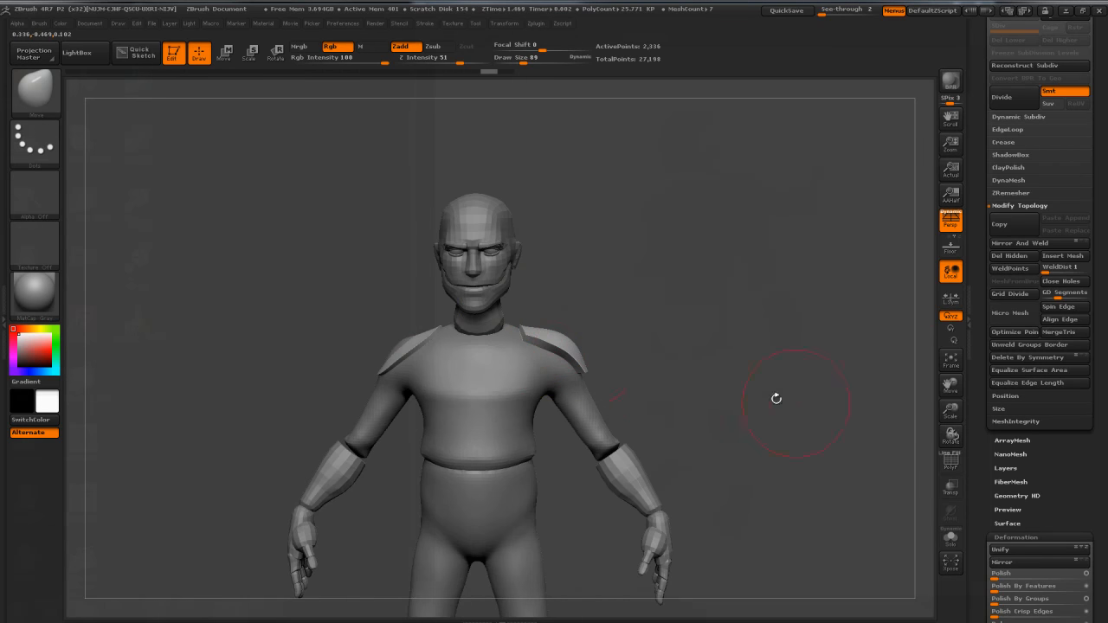
# Step: Flip the shoulder pads with the Mirror deformation and apply Mirror And Weld to make both sides match
pyautogui.scroll(-3, 974, 497)
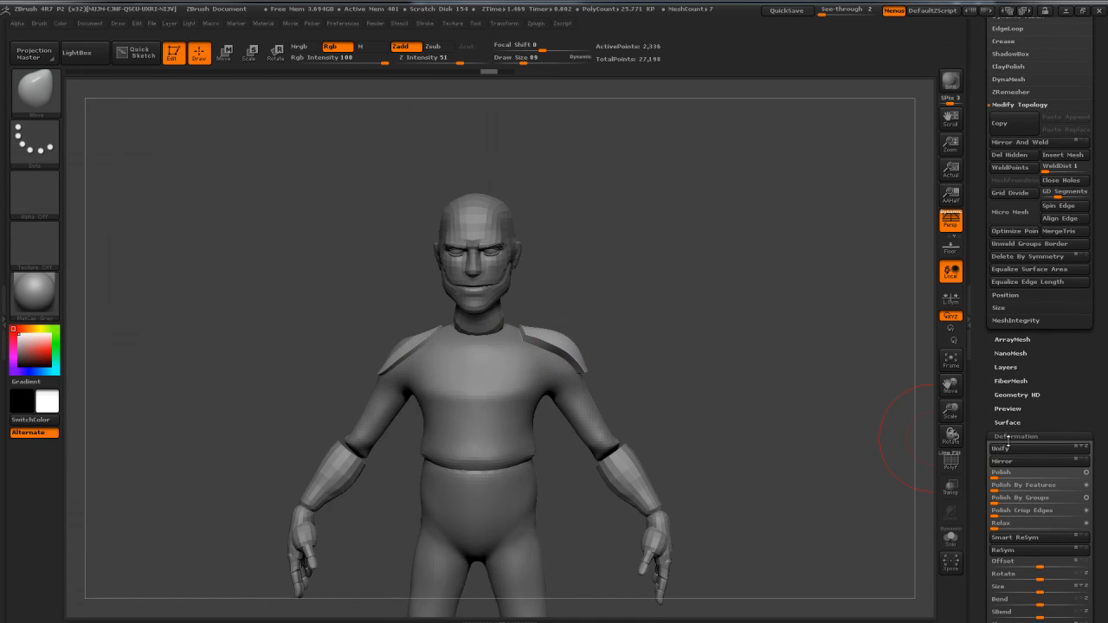
pyautogui.click(1034, 462)
pyautogui.click(1030, 145)
pyautogui.moveTo(696, 269)
pyautogui.mouseDown()
pyautogui.moveTo(721, 261)
pyautogui.moveTo(735, 329)
pyautogui.moveTo(684, 380)
pyautogui.moveTo(711, 352)
pyautogui.moveTo(739, 282)
pyautogui.moveTo(761, 286)
pyautogui.moveTo(722, 286)
pyautogui.moveTo(750, 329)
pyautogui.mouseUp()
# Step: Preview the shoulder pads subdivided, return to the undivided mesh and display their polygroup wireframe
pyautogui.press('ctrl')
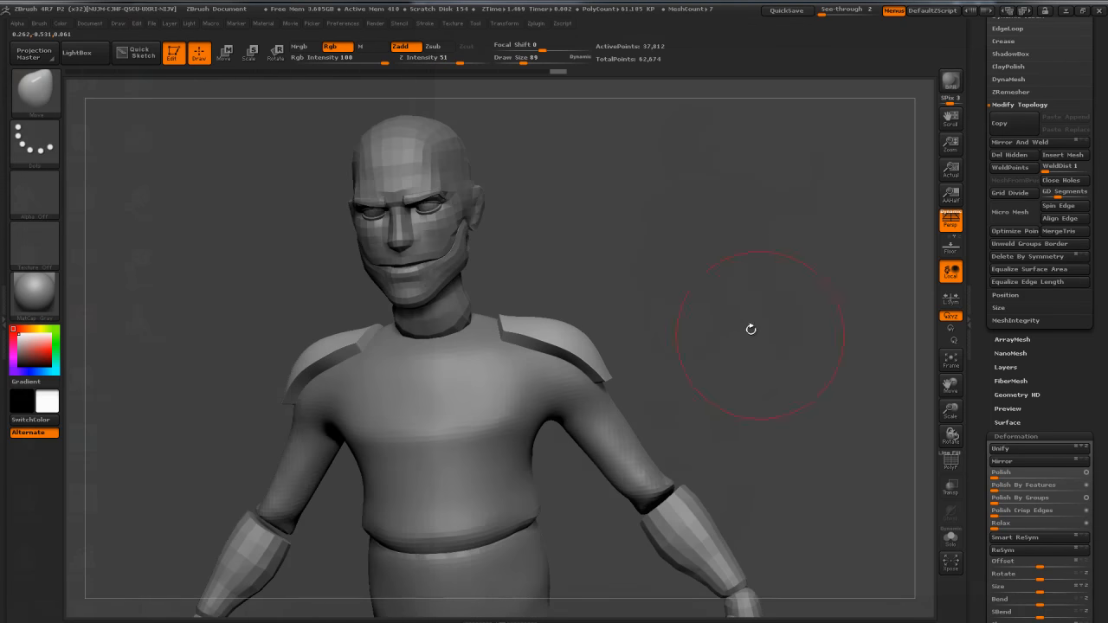
pyautogui.click(949, 466)
pyautogui.moveTo(781, 364)
pyautogui.mouseDown()
pyautogui.moveTo(775, 325)
pyautogui.moveTo(784, 361)
pyautogui.mouseUp()
pyautogui.press('ctrl')
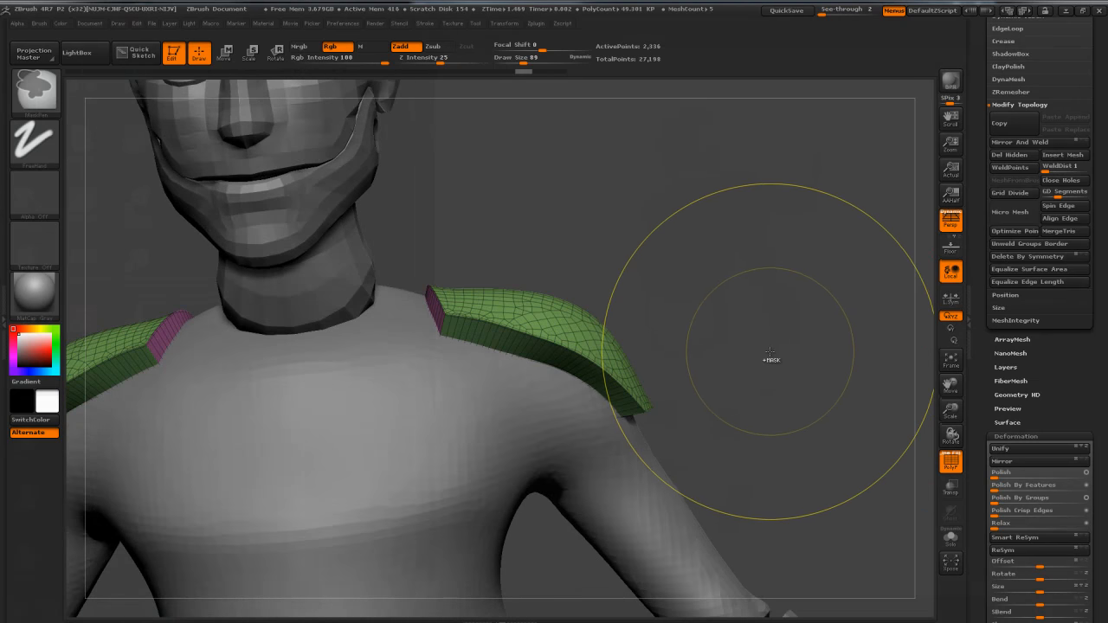
# Step: Step back and forth through the shoulder pad's last edit, and isolate the pad with its polygroup wireframe shown
pyautogui.hotkey('ctrl', 'z')
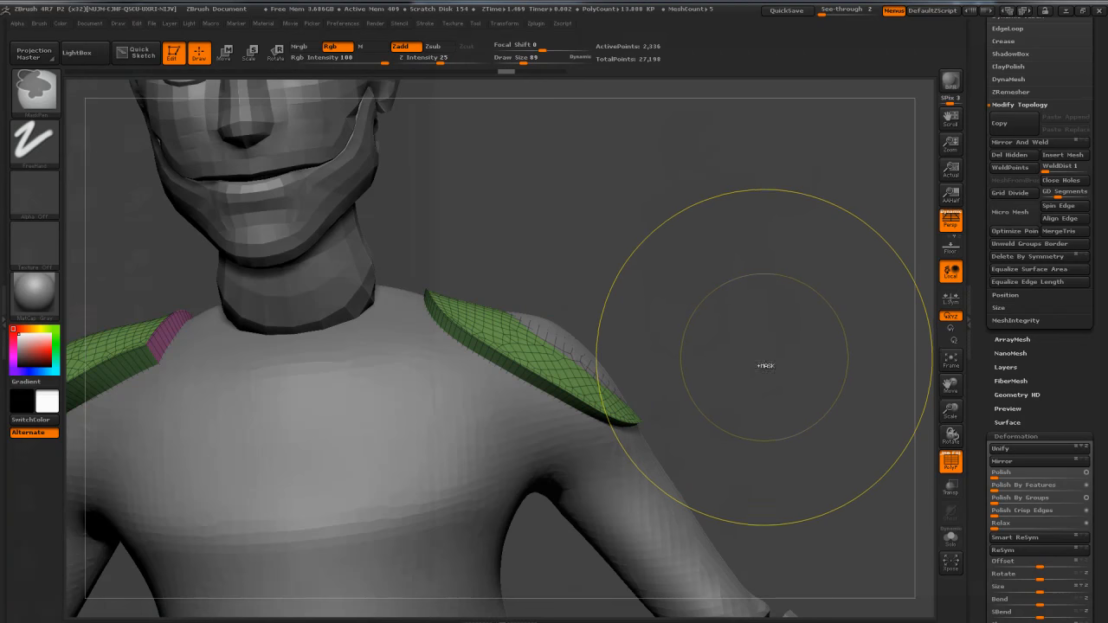
pyautogui.hotkey('ctrl', 'z')
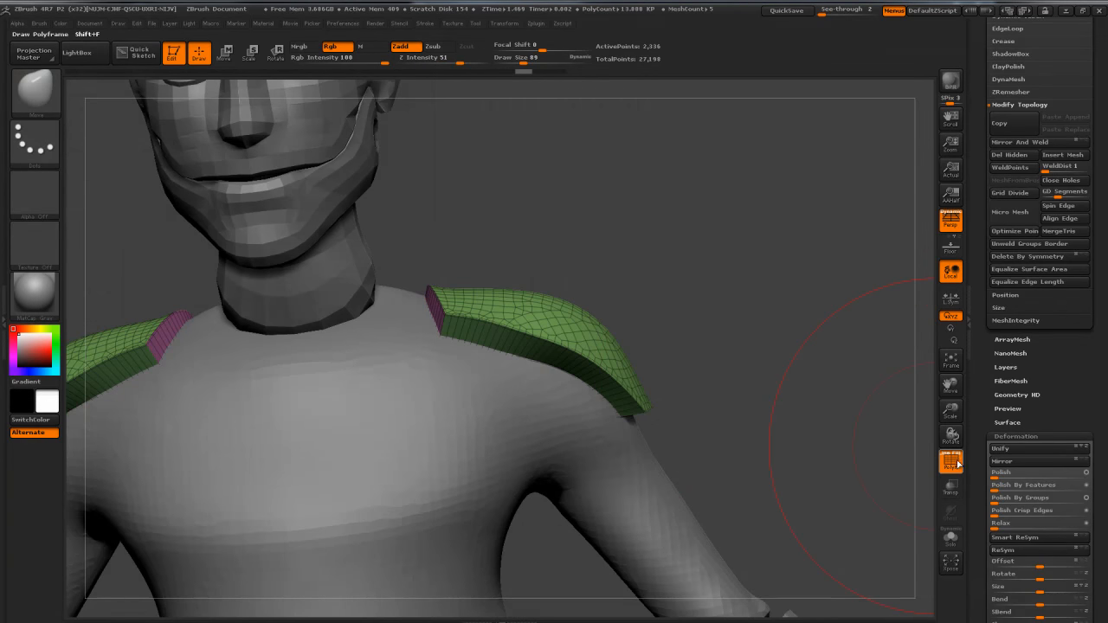
pyautogui.click(955, 464)
pyautogui.click(944, 459)
pyautogui.moveTo(810, 398); pyautogui.dragTo(751, 410)
pyautogui.click(951, 538)
pyautogui.moveTo(841, 408); pyautogui.dragTo(758, 305)
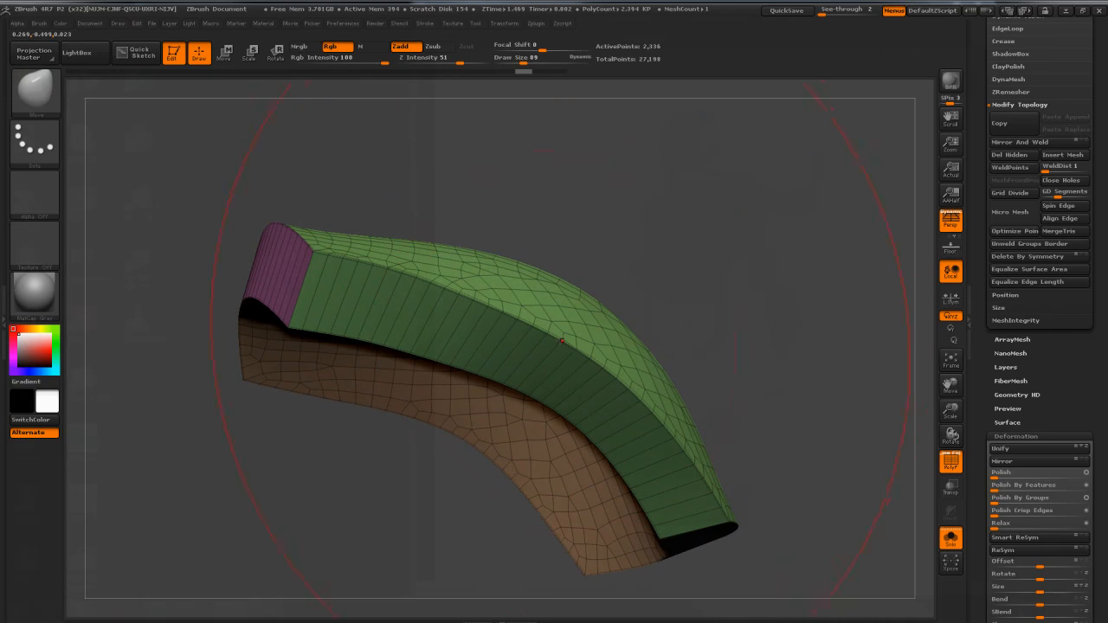
# Step: Inspect the isolated shoulder pad's outer and inner faces and set the brush draw size to 24
pyautogui.moveTo(691, 270)
pyautogui.mouseDown()
pyautogui.moveTo(766, 259)
pyautogui.moveTo(783, 177)
pyautogui.mouseUp()
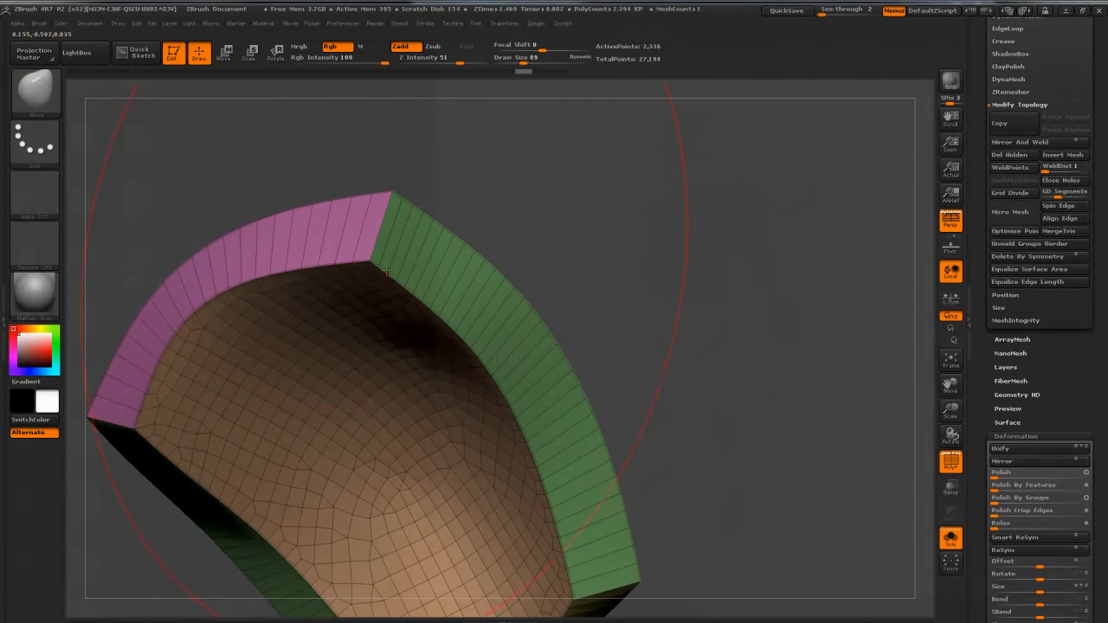
pyautogui.moveTo(700, 238)
pyautogui.mouseDown()
pyautogui.moveTo(801, 227)
pyautogui.moveTo(727, 232)
pyautogui.moveTo(663, 264)
pyautogui.moveTo(691, 240)
pyautogui.moveTo(696, 259)
pyautogui.mouseUp()
pyautogui.press('s')
pyautogui.moveTo(698, 259)
pyautogui.mouseDown()
pyautogui.moveTo(744, 225)
pyautogui.moveTo(722, 298)
pyautogui.mouseUp()
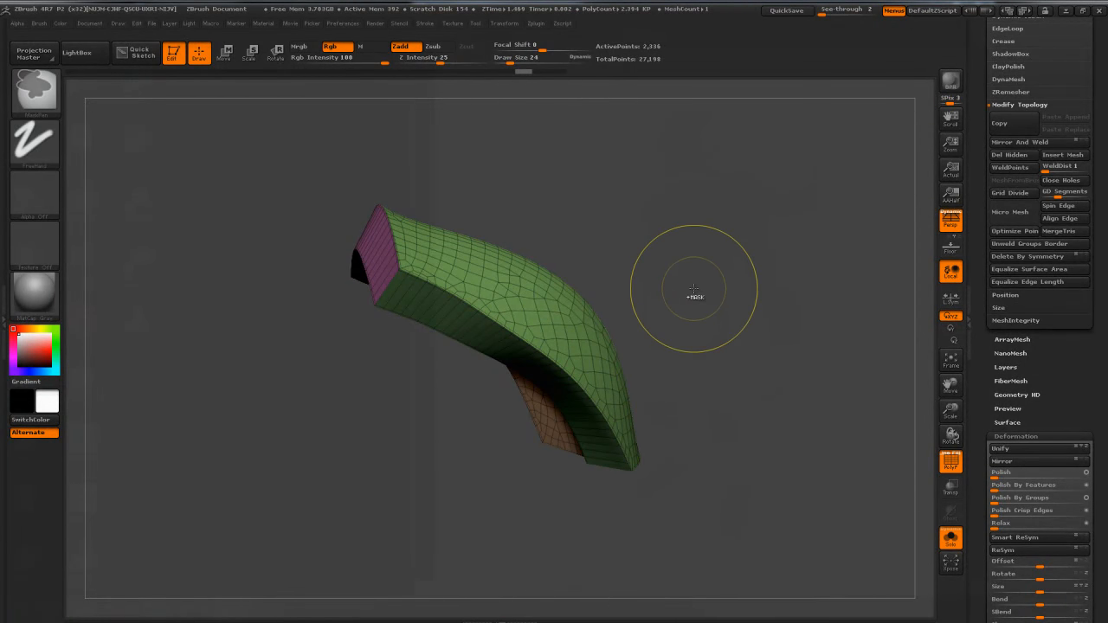
# Step: Try subdividing the shoulder pad twice and hide the wireframe to check its edges
pyautogui.hotkey('ctrl', 'd')
pyautogui.hotkey('ctrl', 'd')
pyautogui.moveTo(690, 287)
pyautogui.mouseDown()
pyautogui.moveTo(723, 290)
pyautogui.moveTo(645, 322)
pyautogui.mouseUp()
pyautogui.moveTo(721, 236); pyautogui.dragTo(891, 398)
pyautogui.click(949, 461)
pyautogui.moveTo(705, 274); pyautogui.dragTo(410, 233)
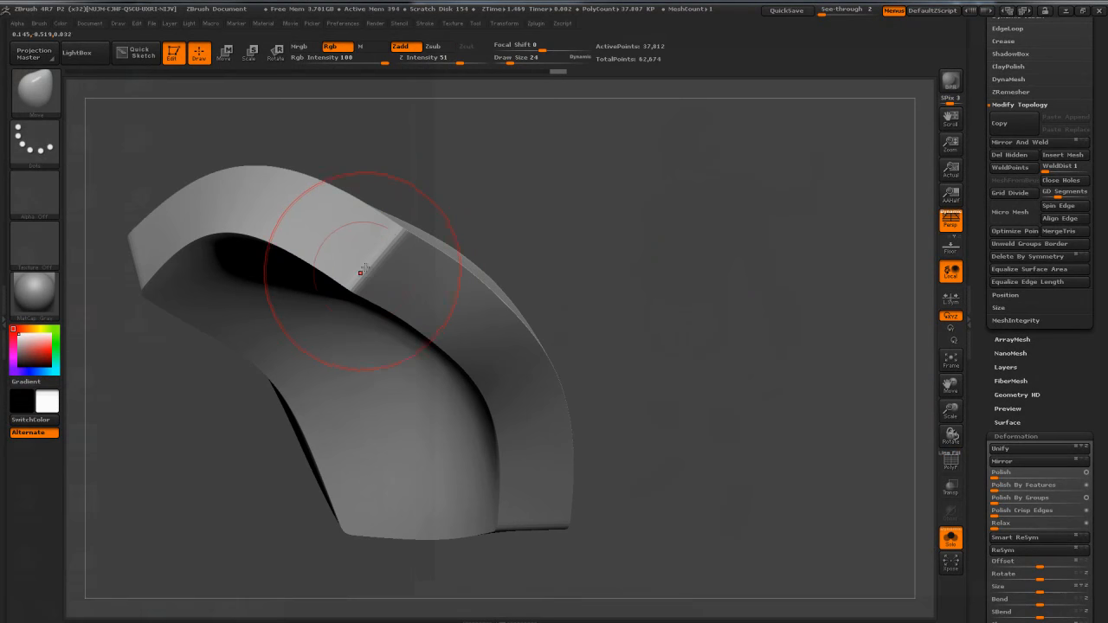
# Step: Undo and redo the two subdivisions to compare the shoulder pad's edges, ending with the subdivisions undone
pyautogui.hotkey('ctrl', 'z')
pyautogui.hotkey('ctrl', 'z')
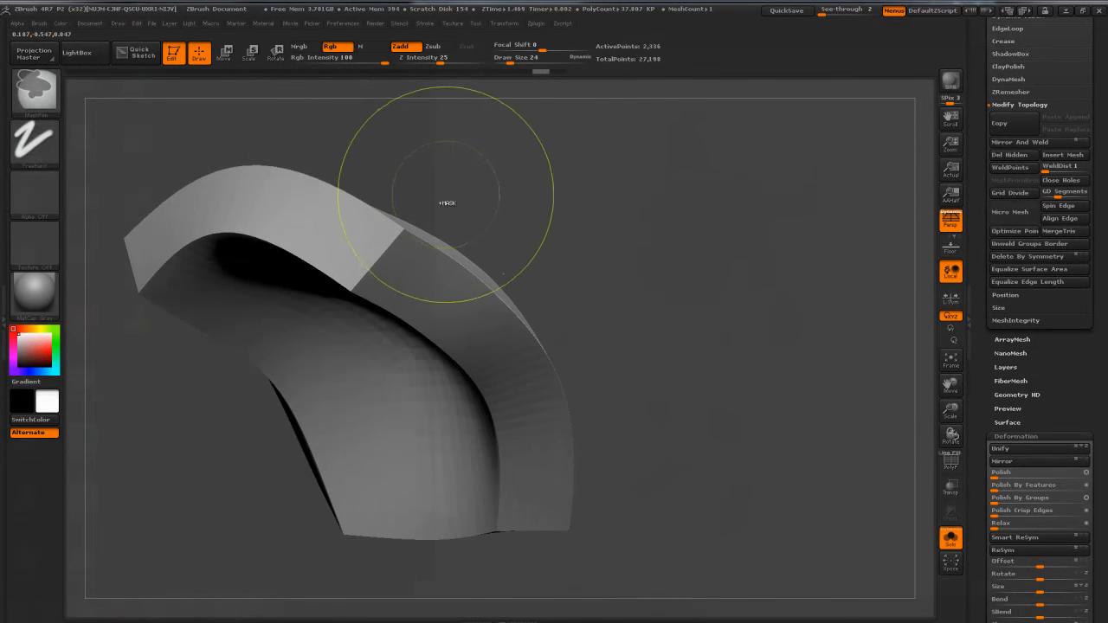
pyautogui.moveTo(664, 246); pyautogui.dragTo(502, 285)
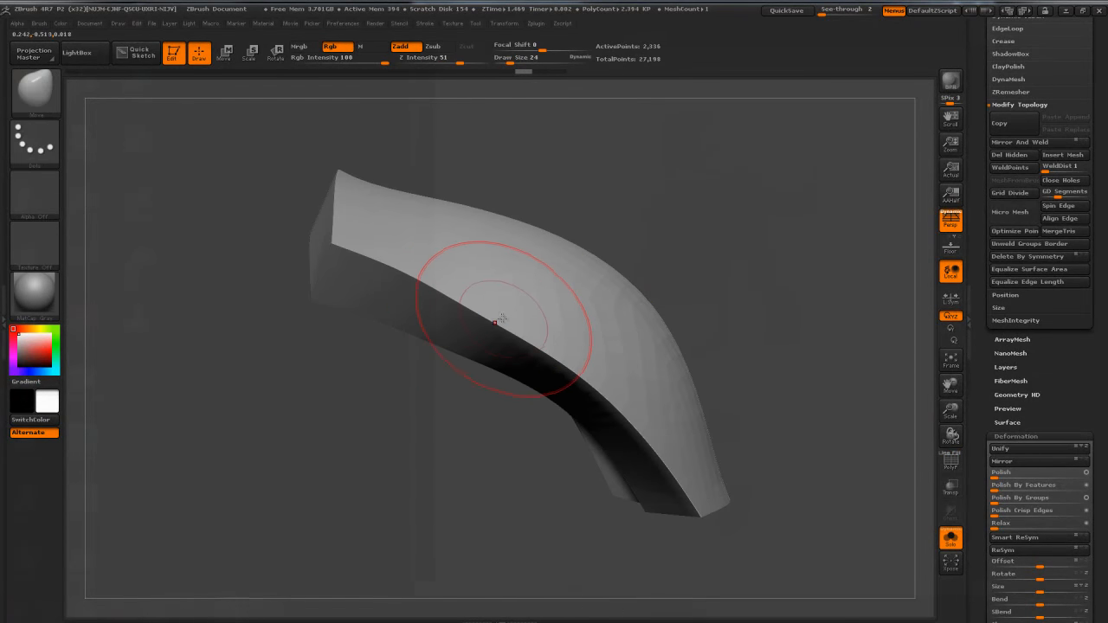
pyautogui.hotkey('ctrl', 'shift', 'z')
pyautogui.hotkey('ctrl', 'shift', 'z')
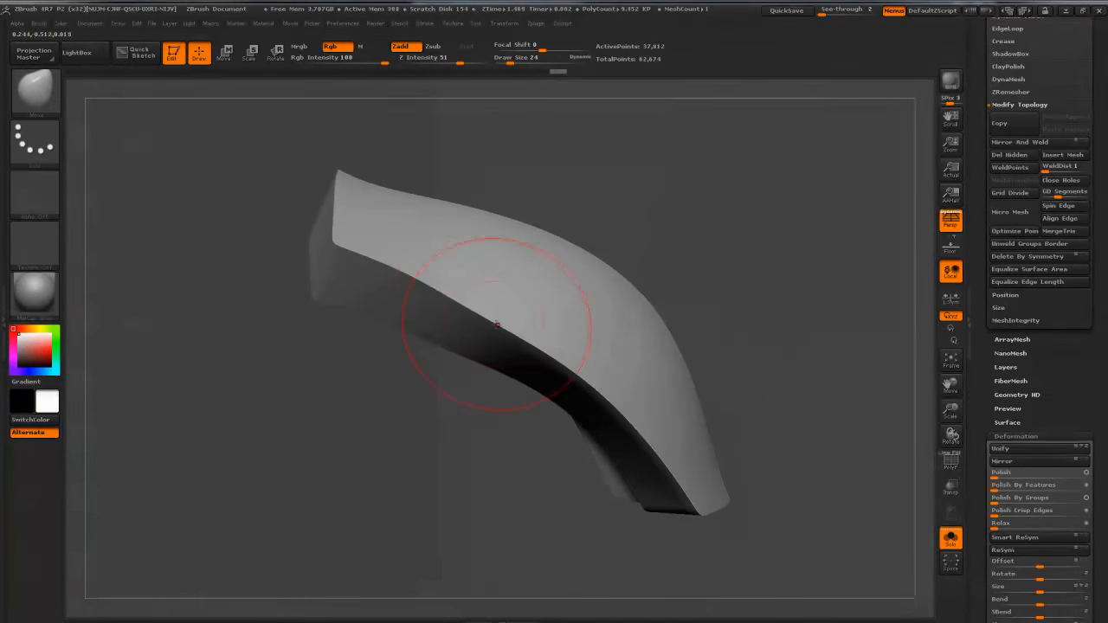
pyautogui.press('ctrl')
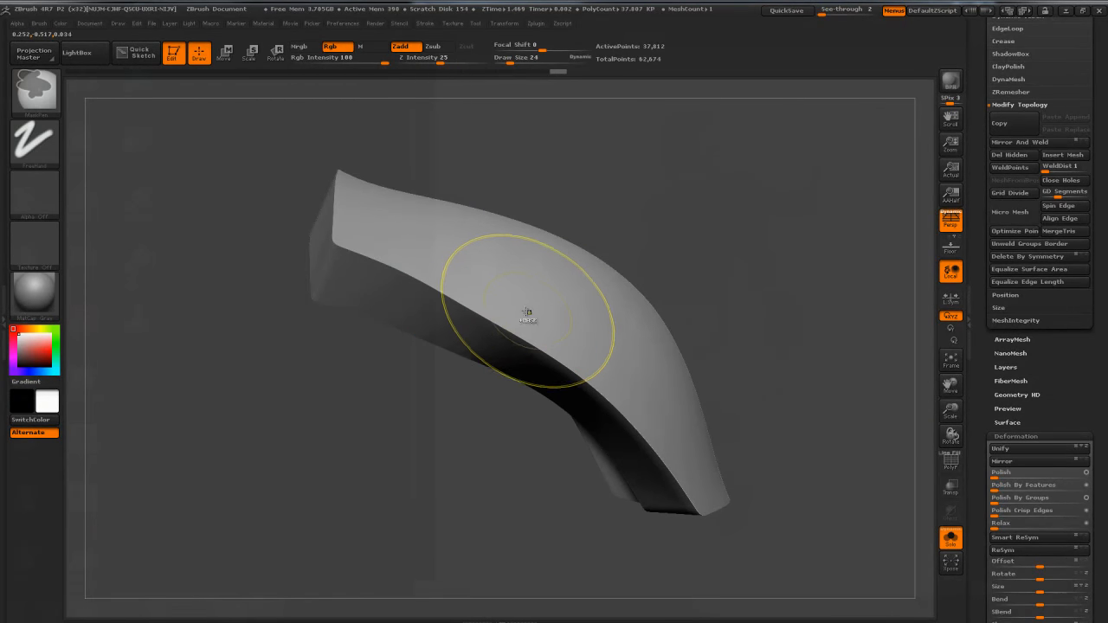
pyautogui.hotkey('ctrl', 'z')
pyautogui.hotkey('ctrl', 'z')
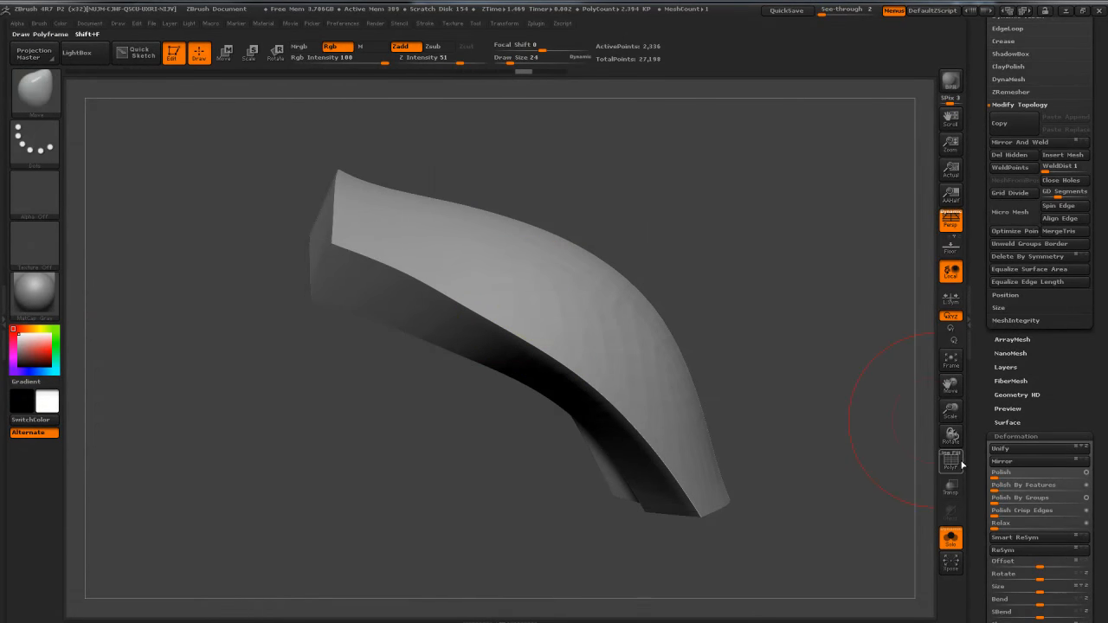
# Step: Show the shoulder pad's wireframe and remove all creases from its edges
pyautogui.click(960, 458)
pyautogui.moveTo(892, 415); pyautogui.dragTo(865, 251)
pyautogui.moveTo(982, 182); pyautogui.dragTo(985, 262)
pyautogui.click(1000, 256)
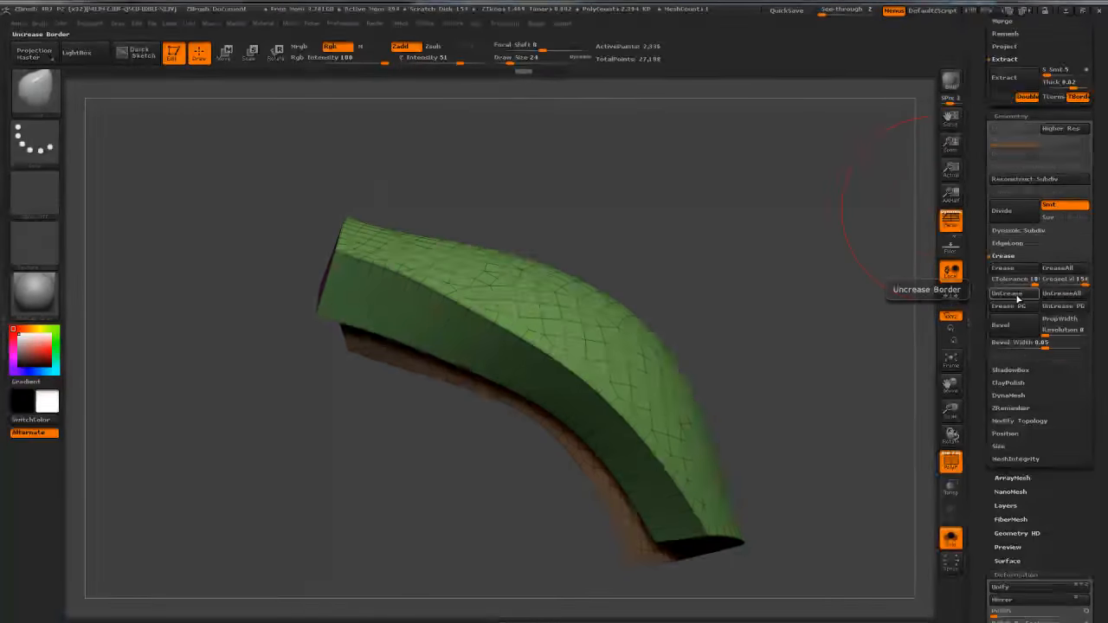
pyautogui.click(1054, 296)
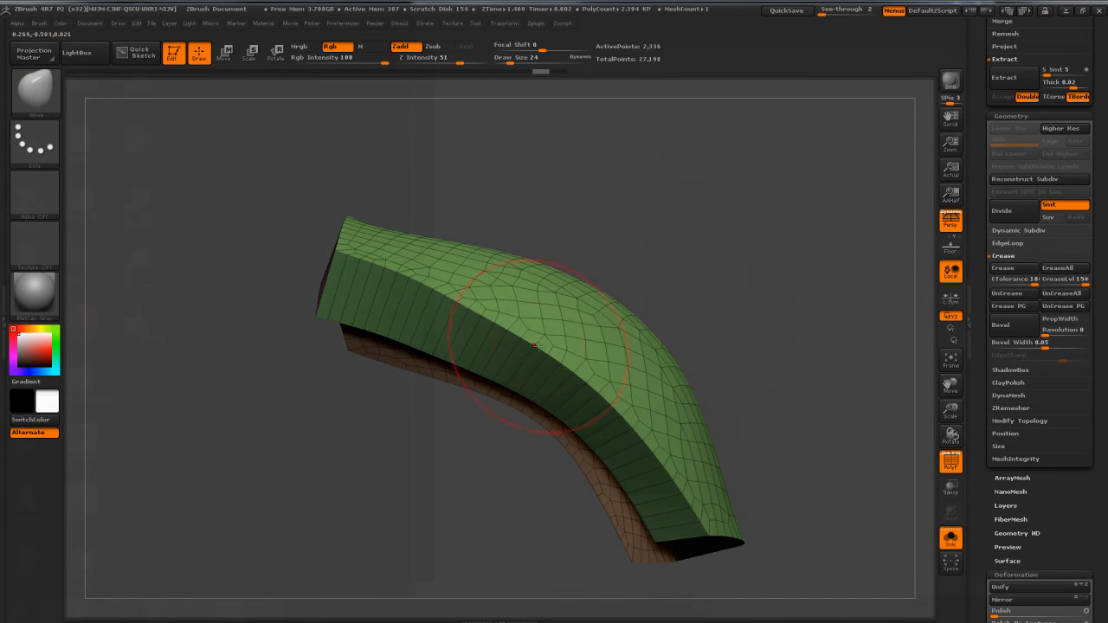
# Step: Subdivide the uncreased shoulder pad up to level 5 and inspect its edges with the wireframe hidden
pyautogui.hotkey('ctrl', 'd')
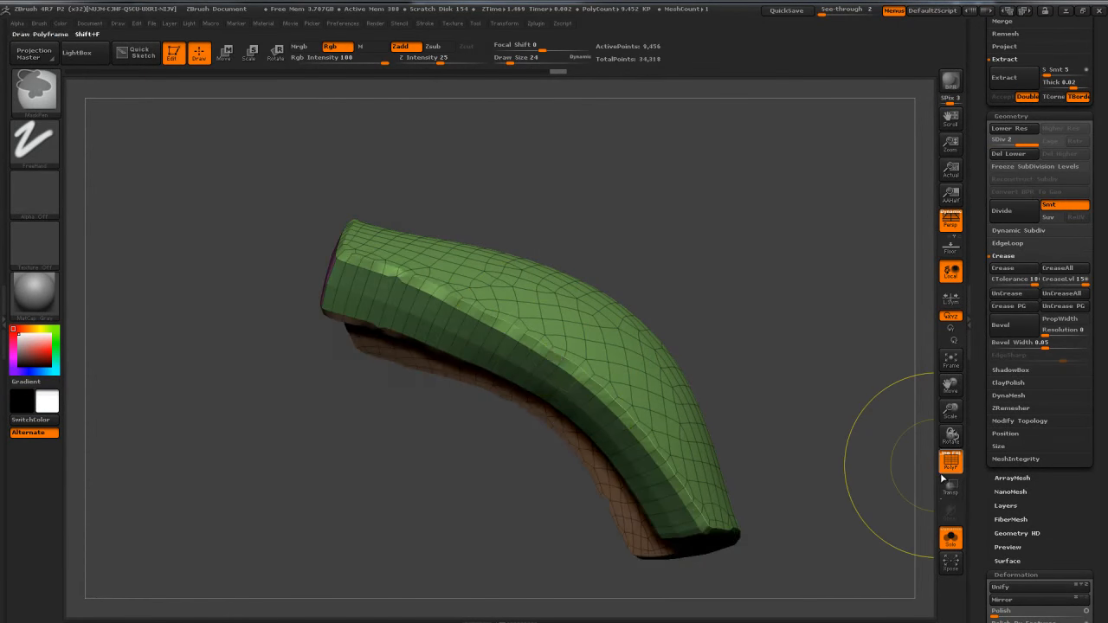
pyautogui.hotkey('ctrl', 'd')
pyautogui.moveTo(865, 440); pyautogui.dragTo(901, 488)
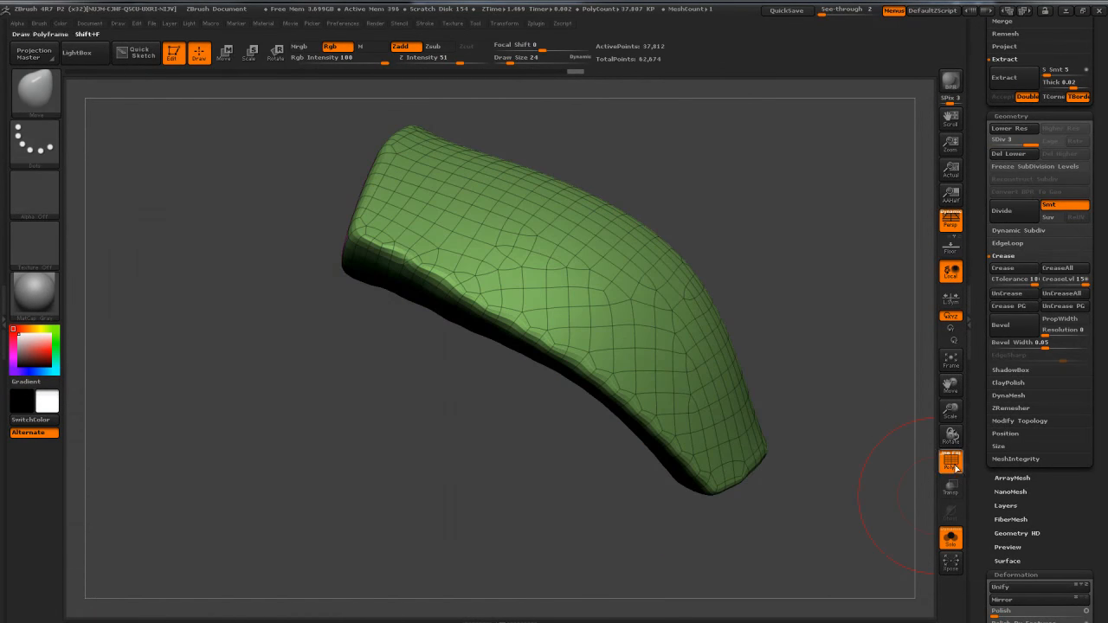
pyautogui.click(952, 464)
pyautogui.moveTo(839, 334)
pyautogui.mouseDown()
pyautogui.moveTo(764, 279)
pyautogui.moveTo(752, 283)
pyautogui.mouseUp()
pyautogui.hotkey('ctrl', 'd')
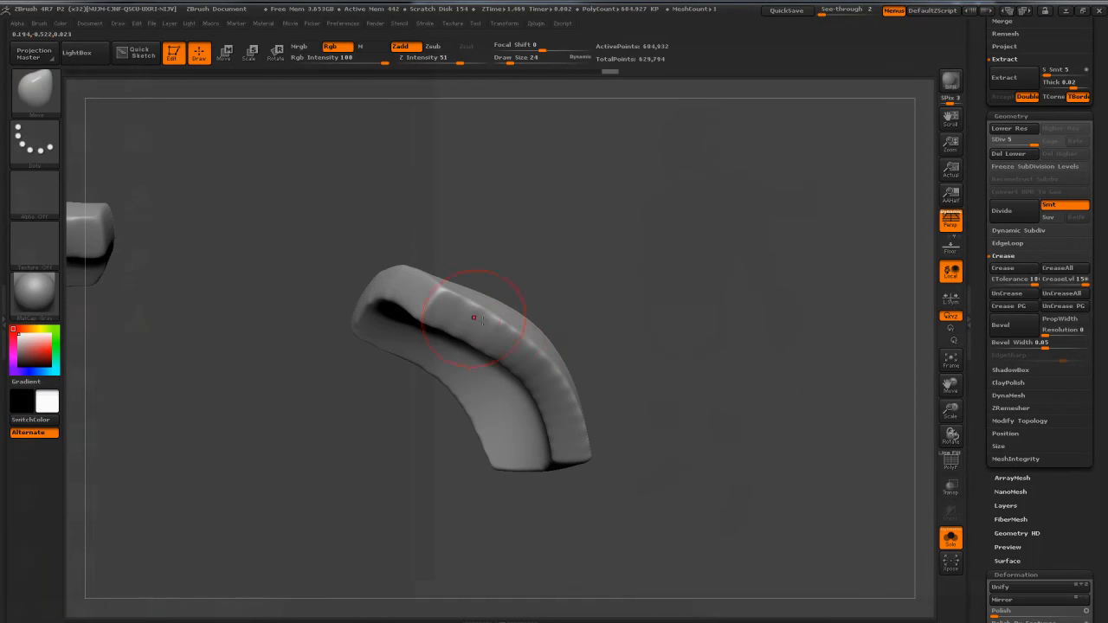
pyautogui.moveTo(658, 339); pyautogui.dragTo(718, 334)
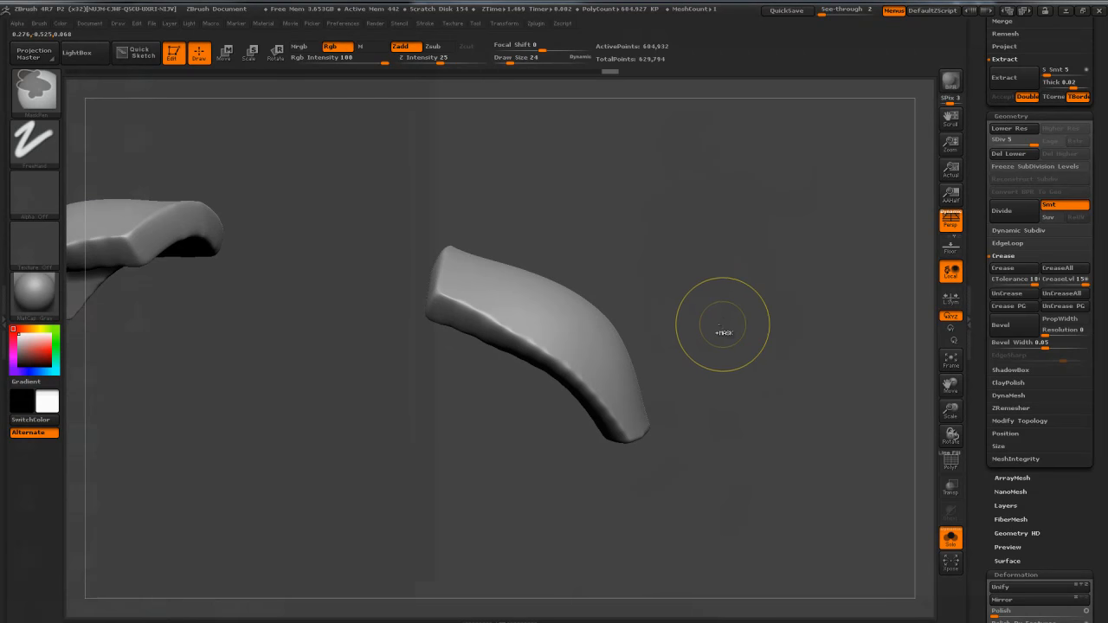
# Step: Revert the shoulder pad to its unsubdivided state with creased edges
pyautogui.hotkey('shift', 'd')
pyautogui.hotkey('shift', 'd')
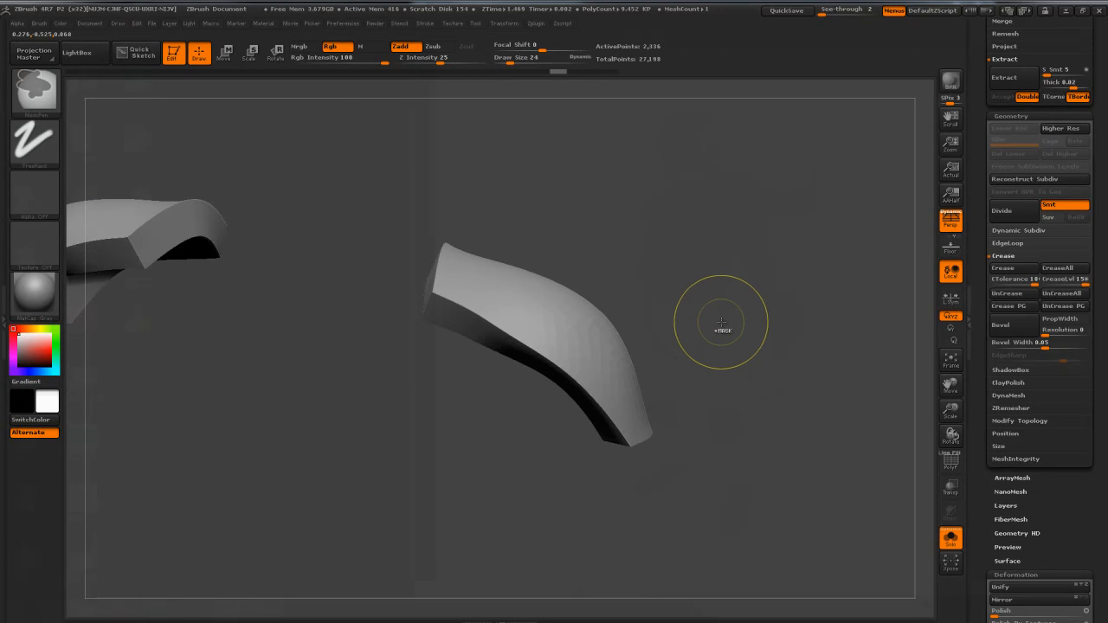
pyautogui.press('ctrl')
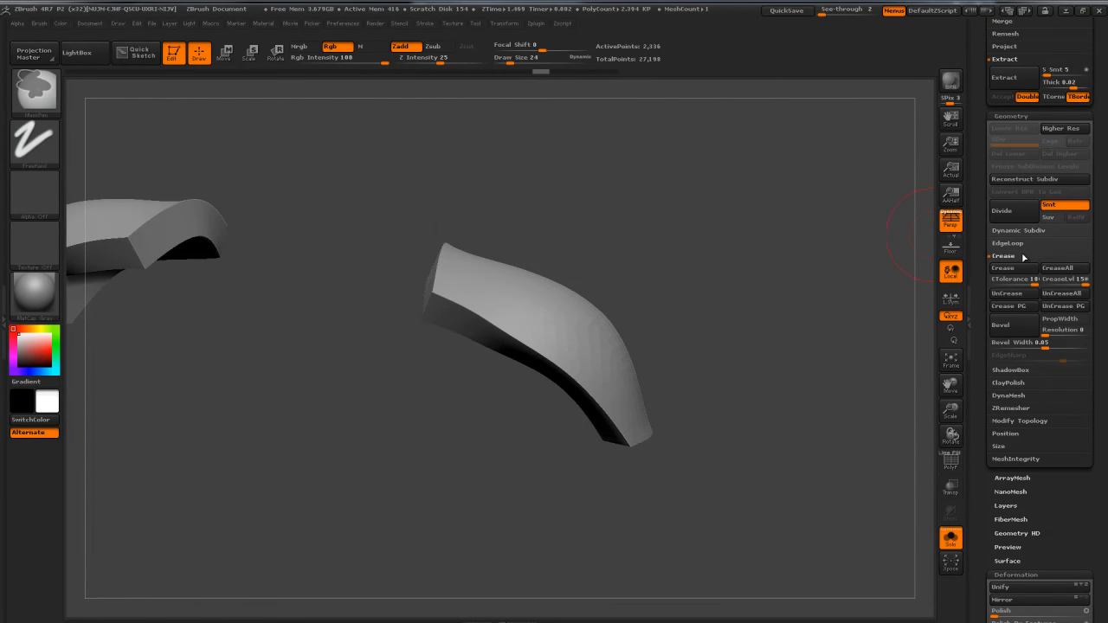
# Step: Subdivide the creased shoulder pads up to level 5 and check the edges with the wireframe hidden
pyautogui.hotkey('shift', 'f')
pyautogui.moveTo(890, 240); pyautogui.dragTo(798, 311)
pyautogui.hotkey('ctrl', 'd')
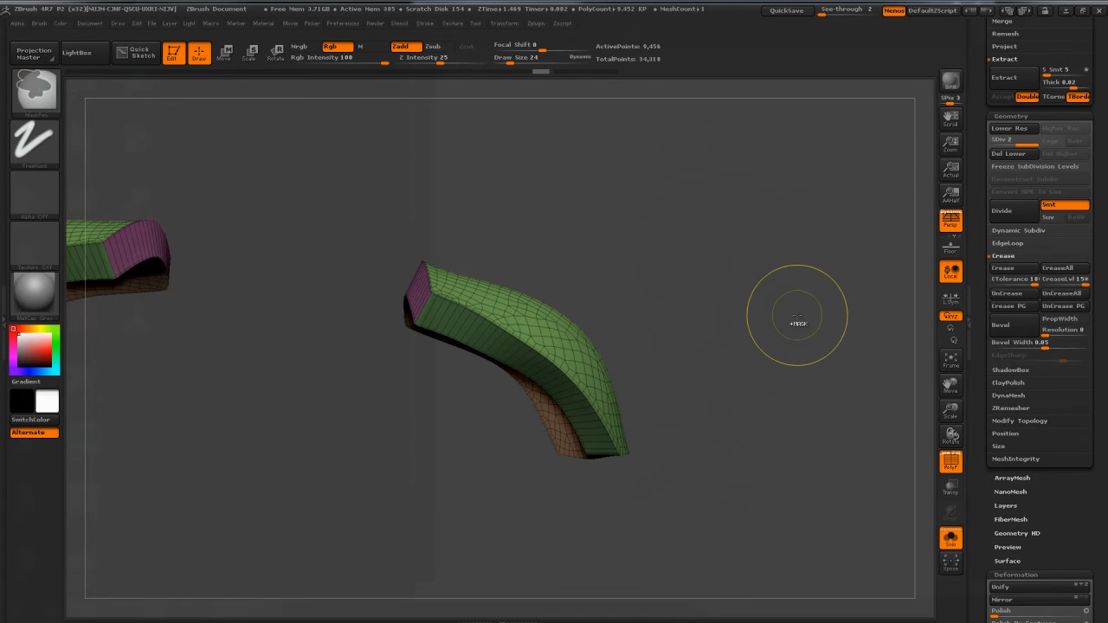
pyautogui.hotkey('ctrl', 'd')
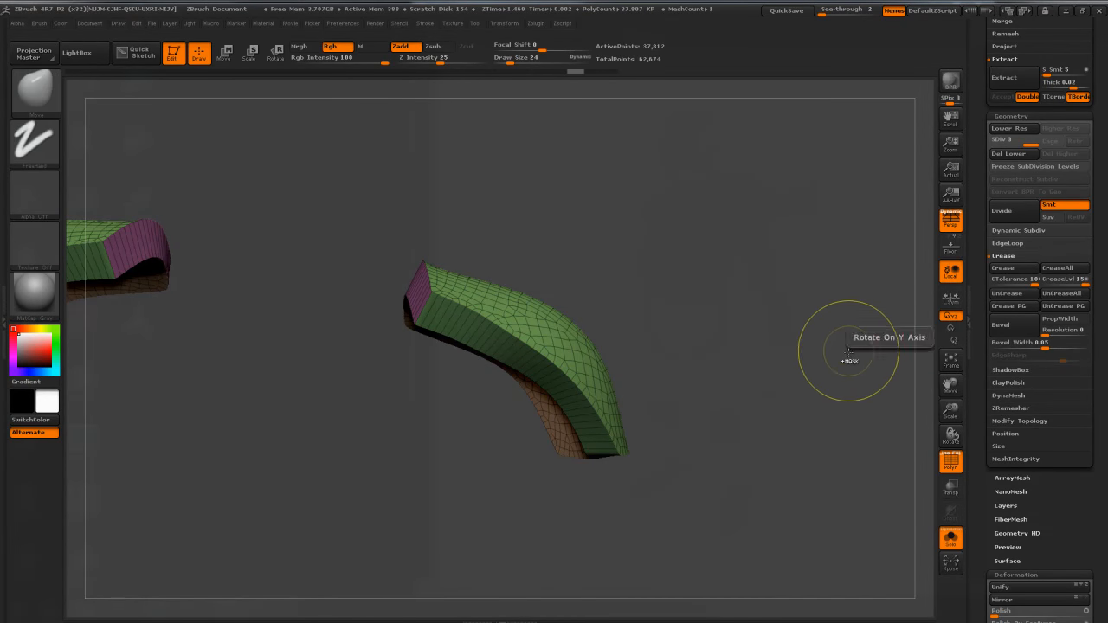
pyautogui.hotkey('ctrl', 'd')
pyautogui.hotkey('ctrl', 'd')
pyautogui.click(950, 461)
pyautogui.moveTo(865, 378); pyautogui.dragTo(765, 276)
pyautogui.moveTo(787, 308); pyautogui.dragTo(739, 321)
pyautogui.moveTo(876, 381)
pyautogui.mouseDown()
pyautogui.moveTo(871, 417)
pyautogui.moveTo(853, 372)
pyautogui.moveTo(870, 389)
pyautogui.mouseUp()
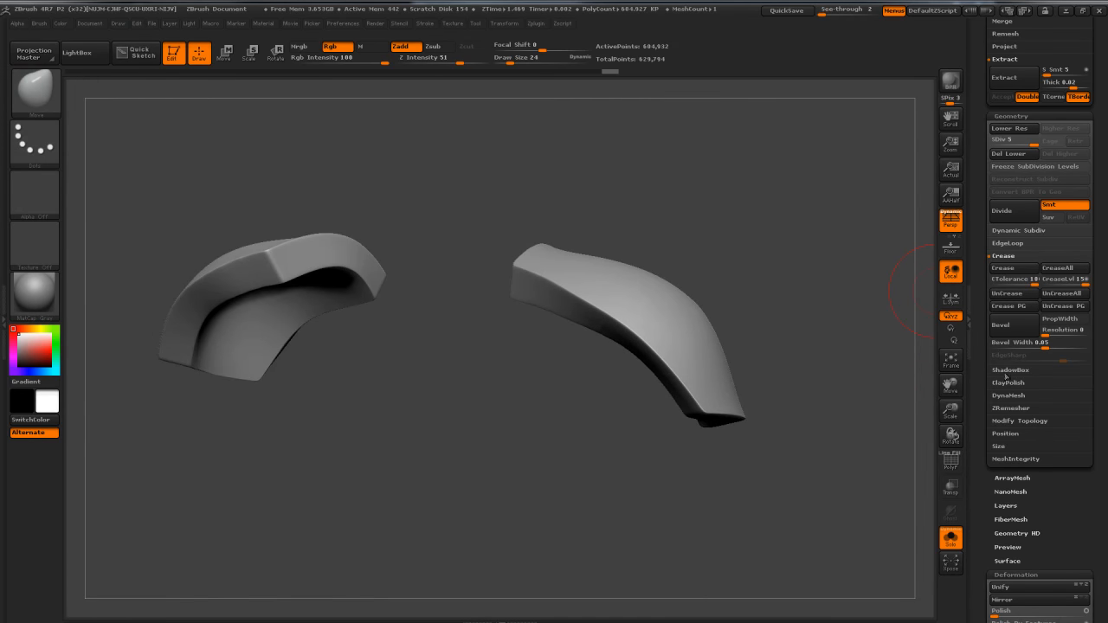
# Step: Try converting the shoulder pads to a DynaMesh at resolution 304 with the wireframe shown
pyautogui.click(1004, 395)
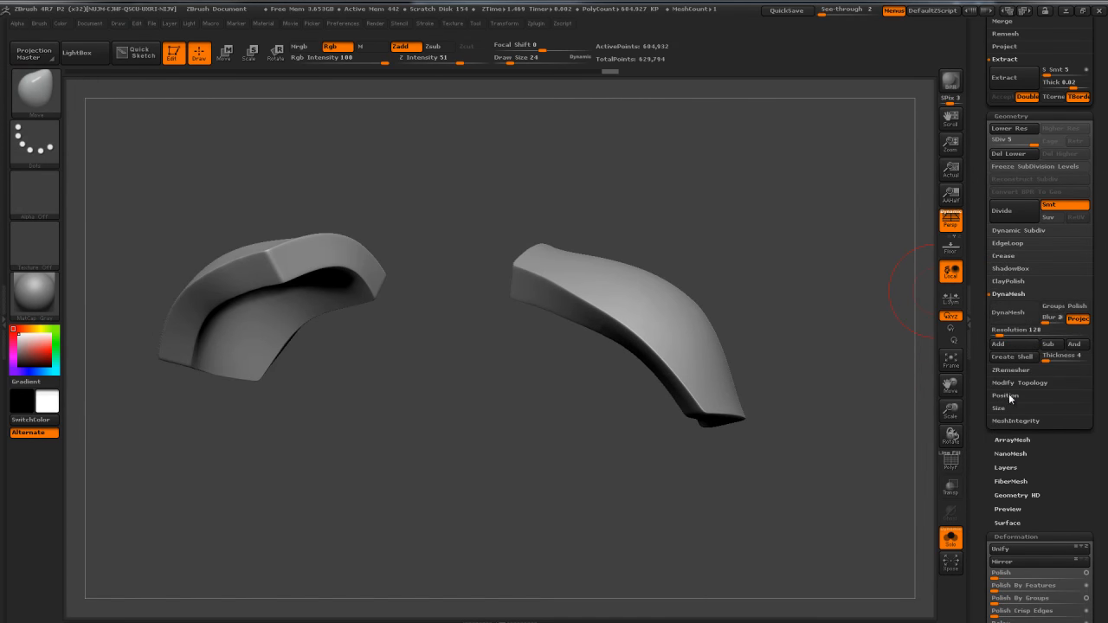
pyautogui.click(1000, 334)
pyautogui.write('152')
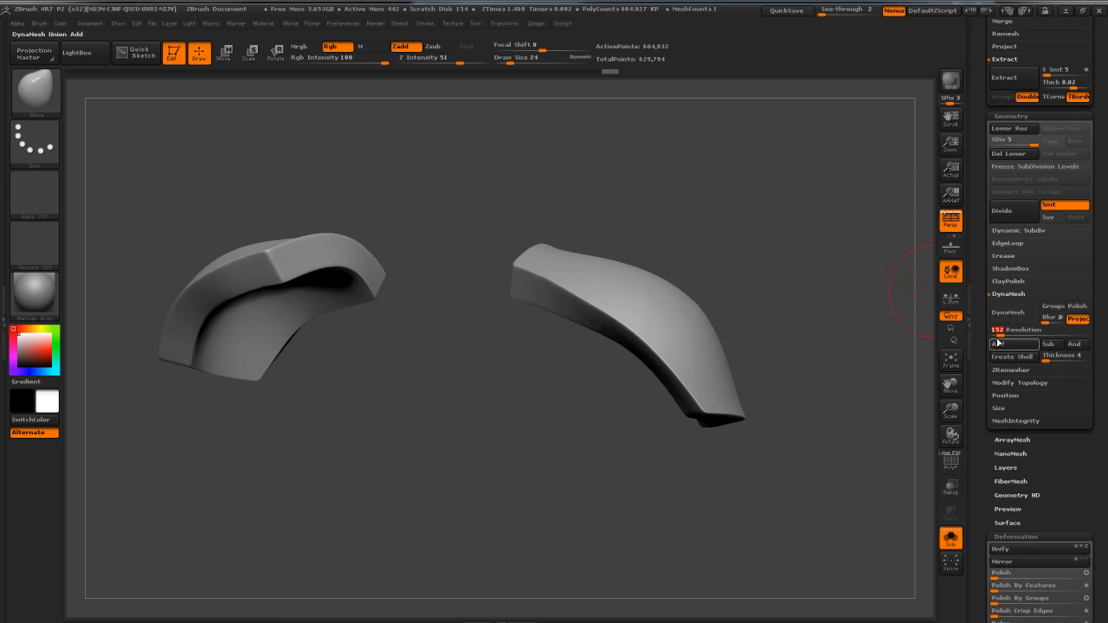
pyautogui.click(1002, 334)
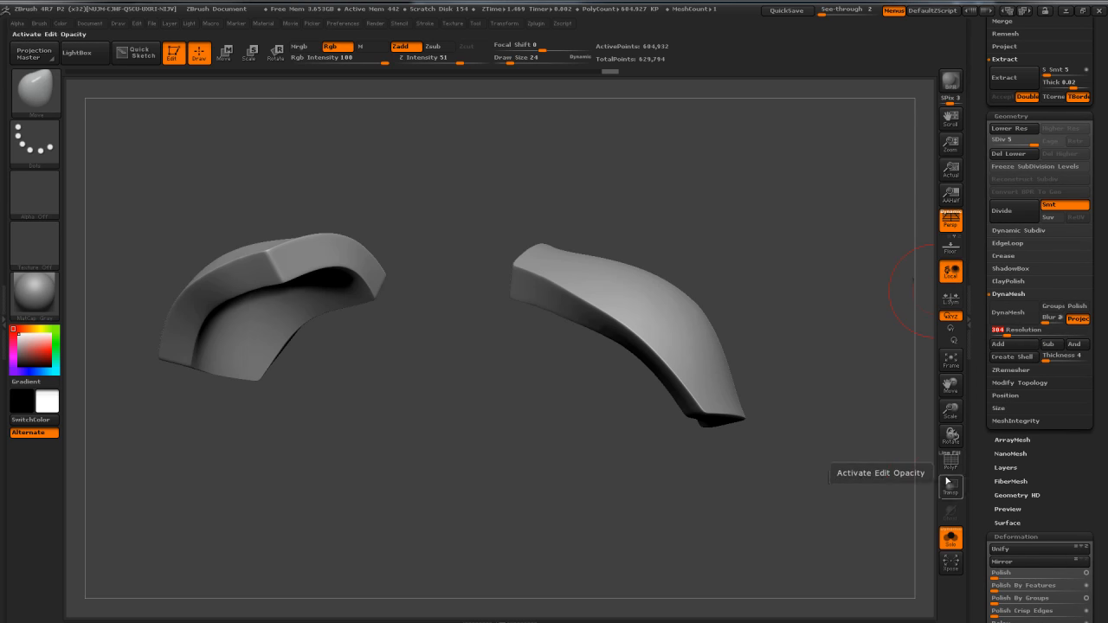
pyautogui.click(950, 461)
pyautogui.click(1009, 312)
pyautogui.click(884, 339)
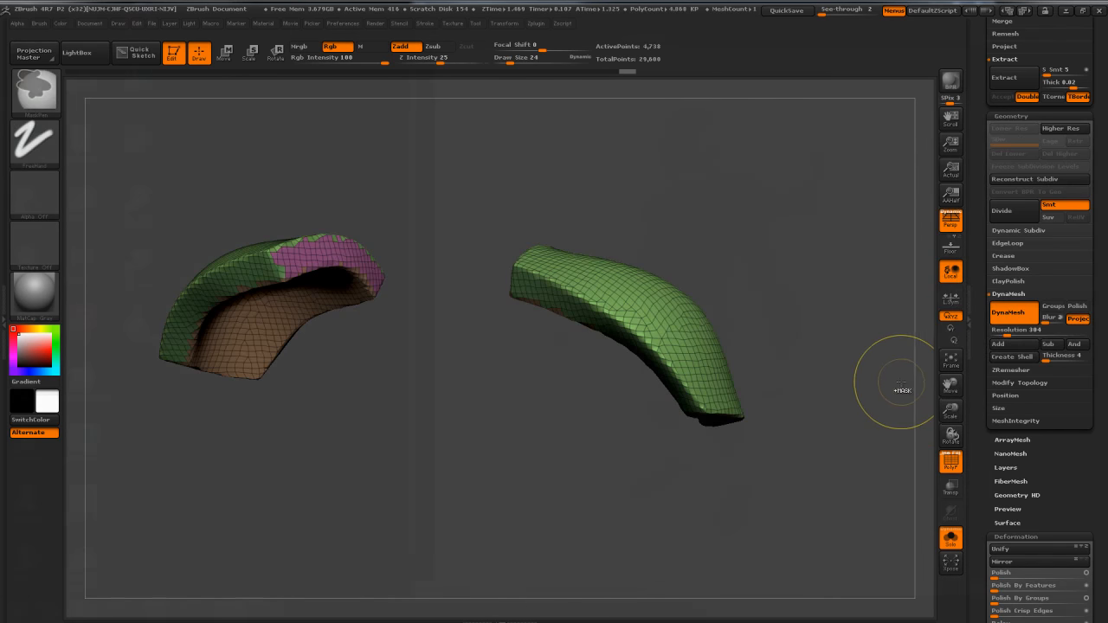
# Step: Undo the last DynaMesh and remesh the shoulder pads with DynaMesh at resolution 424
pyautogui.hotkey('ctrl', 'd')
pyautogui.hotkey('ctrl', 'd')
pyautogui.hotkey('ctrl', 'd')
pyautogui.hotkey('ctrl', 'd')
pyautogui.moveTo(1001, 333); pyautogui.dragTo(1009, 332)
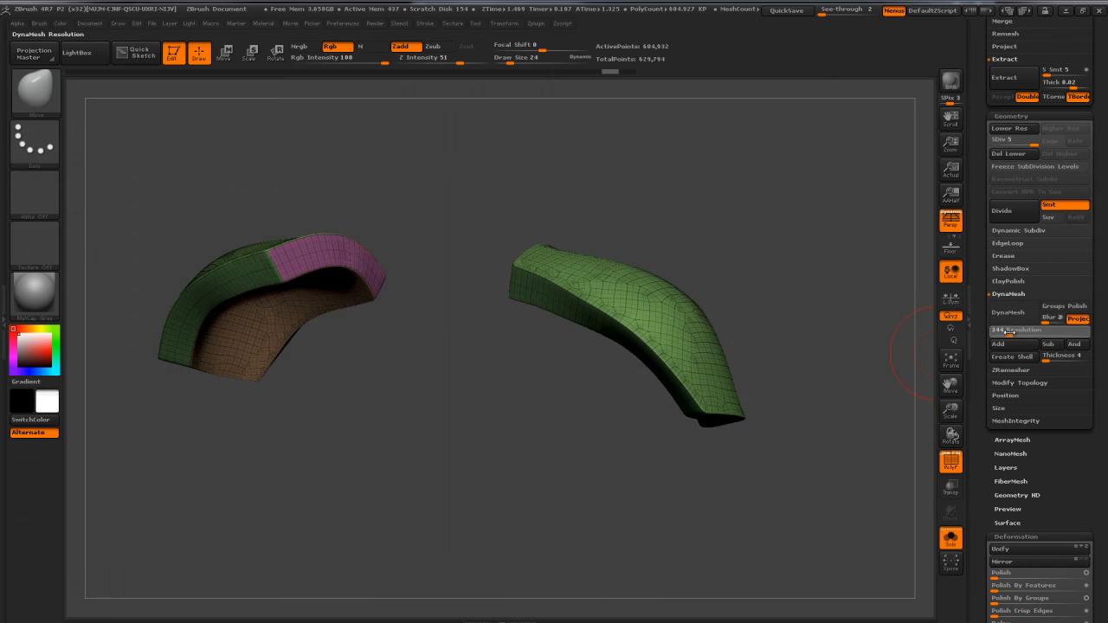
pyautogui.click(1004, 317)
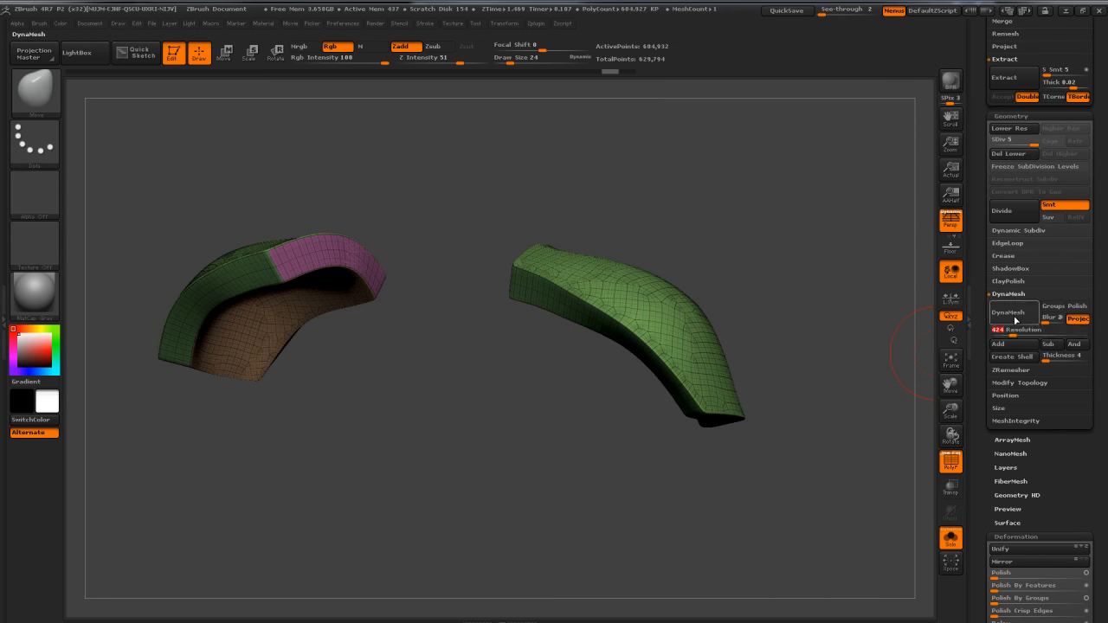
pyautogui.click(884, 337)
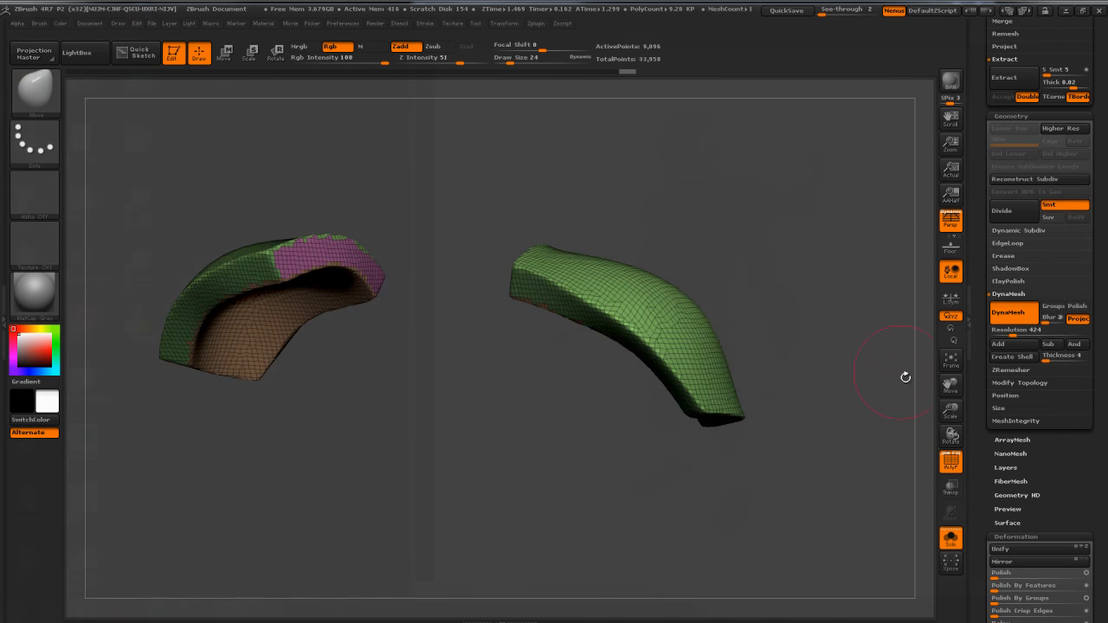
# Step: Hide the wireframe, subdivide the remeshed shoulder pads once to level 2, and inspect their edges
pyautogui.click(959, 468)
pyautogui.hotkey('ctrl', 'd')
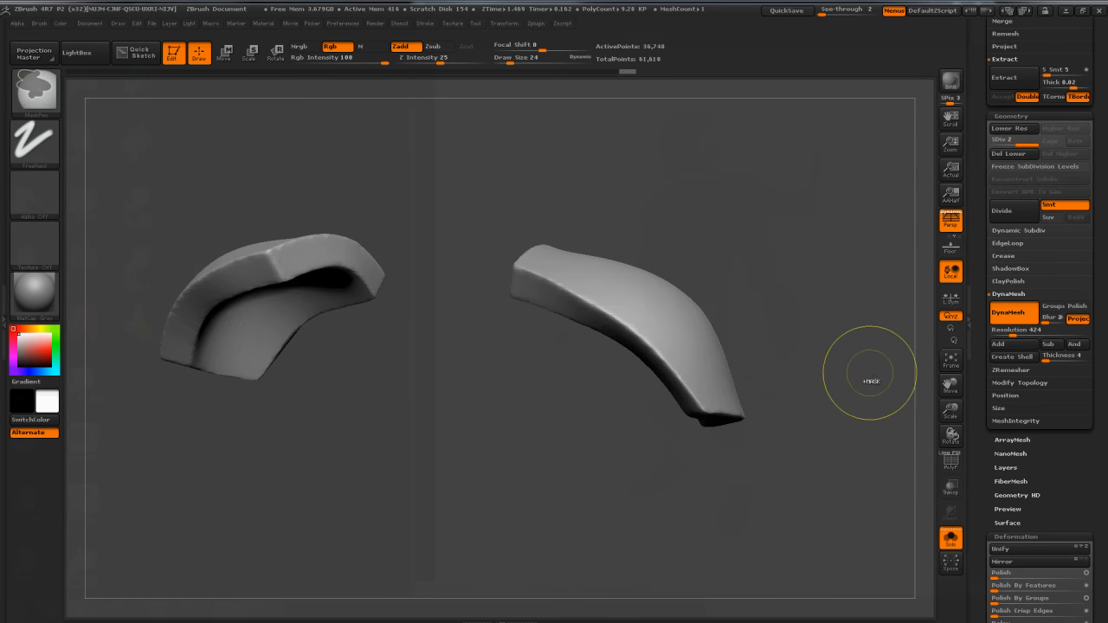
pyautogui.moveTo(858, 345)
pyautogui.mouseDown()
pyautogui.moveTo(817, 298)
pyautogui.moveTo(814, 273)
pyautogui.moveTo(809, 347)
pyautogui.moveTo(789, 296)
pyautogui.moveTo(865, 321)
pyautogui.mouseUp()
pyautogui.moveTo(695, 326); pyautogui.dragTo(679, 299)
pyautogui.moveTo(604, 332)
pyautogui.keyDown('shift'); pyautogui.mouseDown()
pyautogui.moveTo(639, 370)
pyautogui.moveTo(616, 344)
pyautogui.mouseUp(); pyautogui.keyUp('shift')
pyautogui.moveTo(883, 359); pyautogui.dragTo(896, 416)
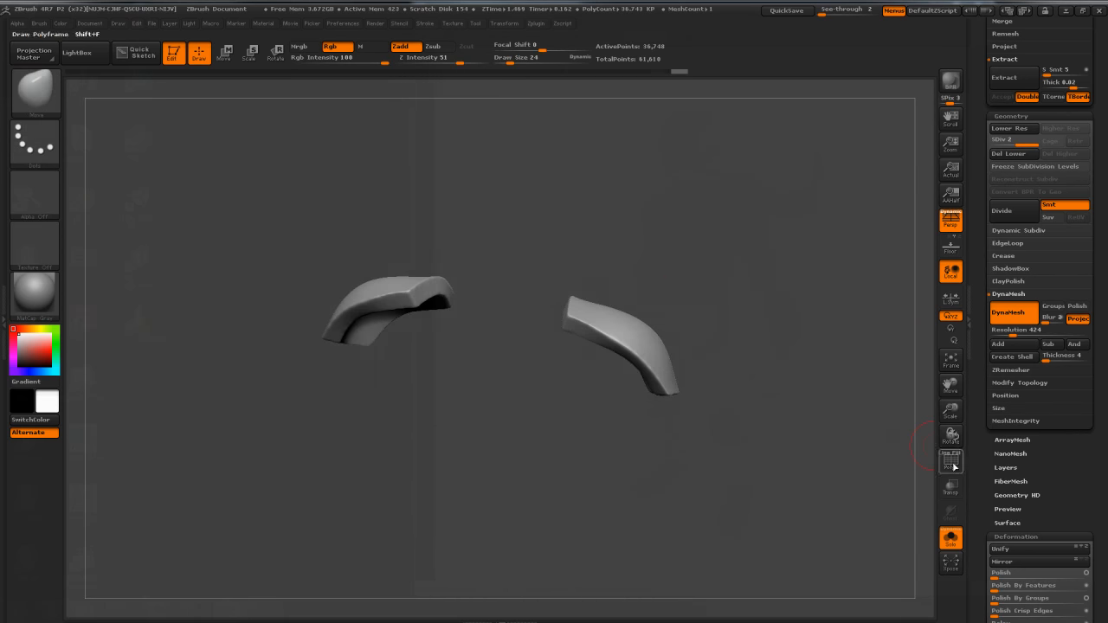
# Step: Show the whole figure to review the shoulder pads, and isolate the Torso subtool in solo mode
pyautogui.click(950, 539)
pyautogui.moveTo(837, 378); pyautogui.dragTo(762, 304)
pyautogui.moveTo(861, 316); pyautogui.dragTo(778, 325)
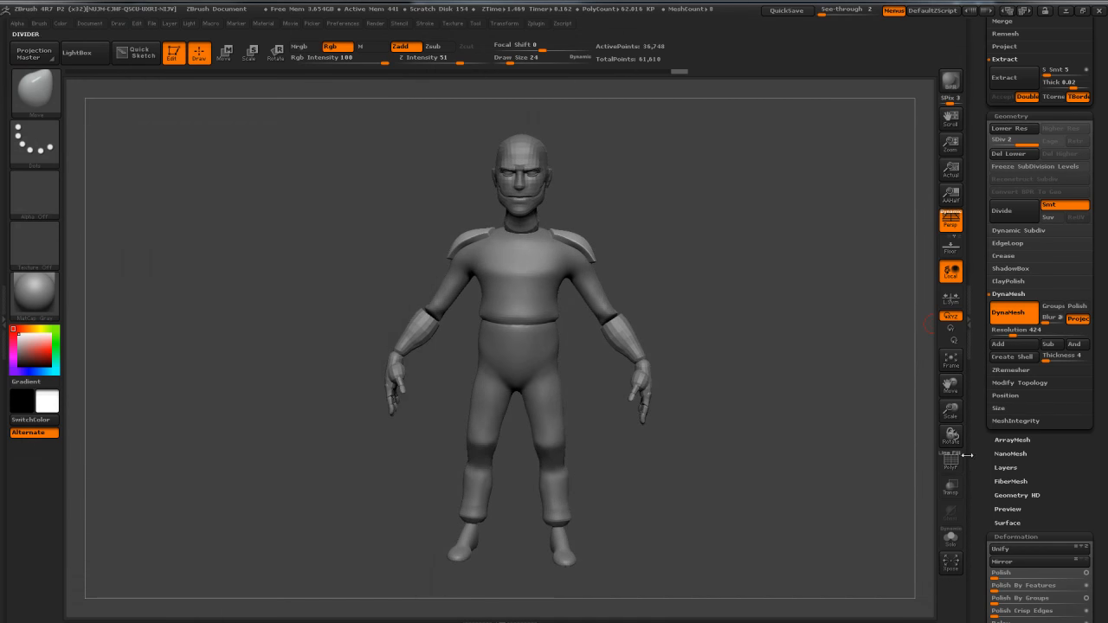
pyautogui.click(952, 539)
pyautogui.click(952, 540)
pyautogui.press('Up')
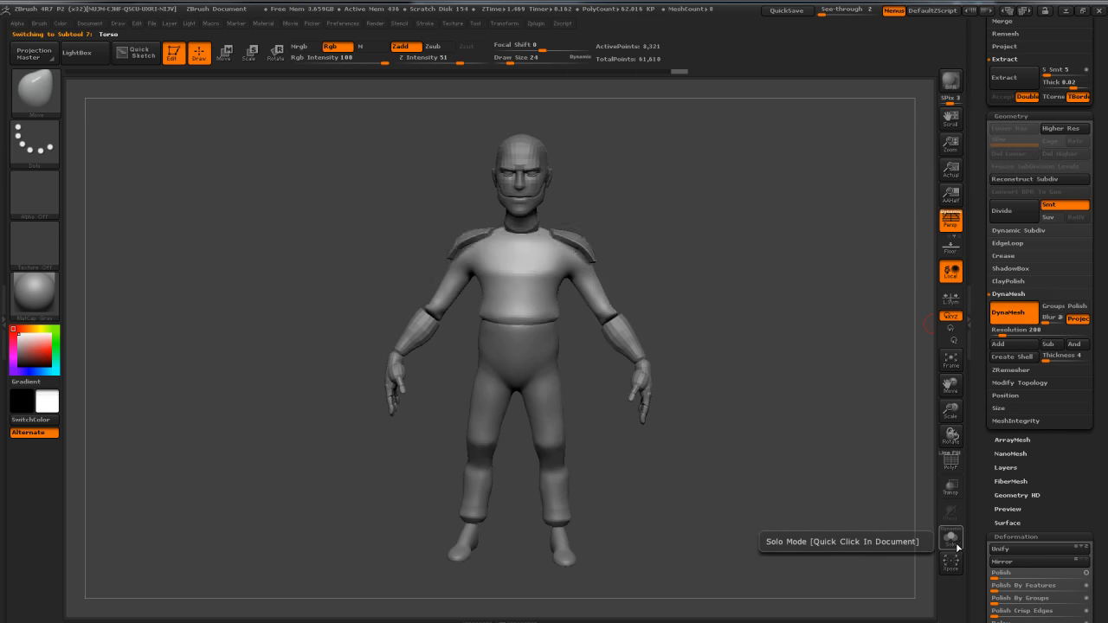
pyautogui.click(954, 543)
# Step: Switch the masking brush to MaskLasso and clear the rectangular mask from the torso
pyautogui.moveTo(663, 227)
pyautogui.mouseDown()
pyautogui.moveTo(611, 200)
pyautogui.moveTo(470, 300)
pyautogui.mouseUp()
pyautogui.press('ctrl')
pyautogui.click(35, 89)
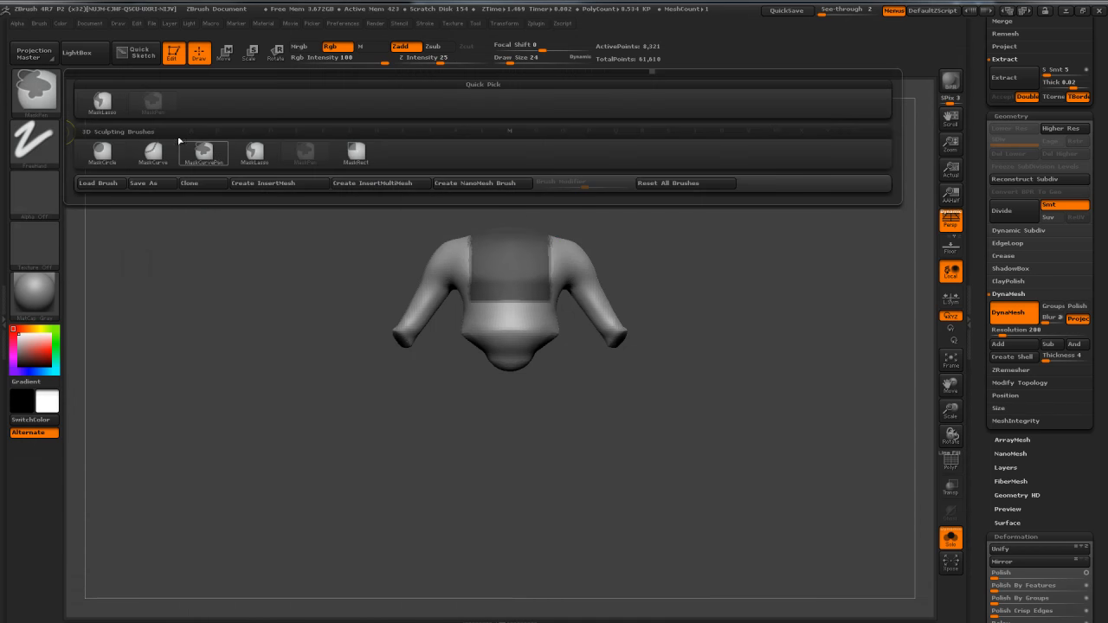
pyautogui.click(102, 101)
pyautogui.keyDown('ctrl'); pyautogui.moveTo(589, 221); pyautogui.dragTo(551, 225); pyautogui.keyUp('ctrl')
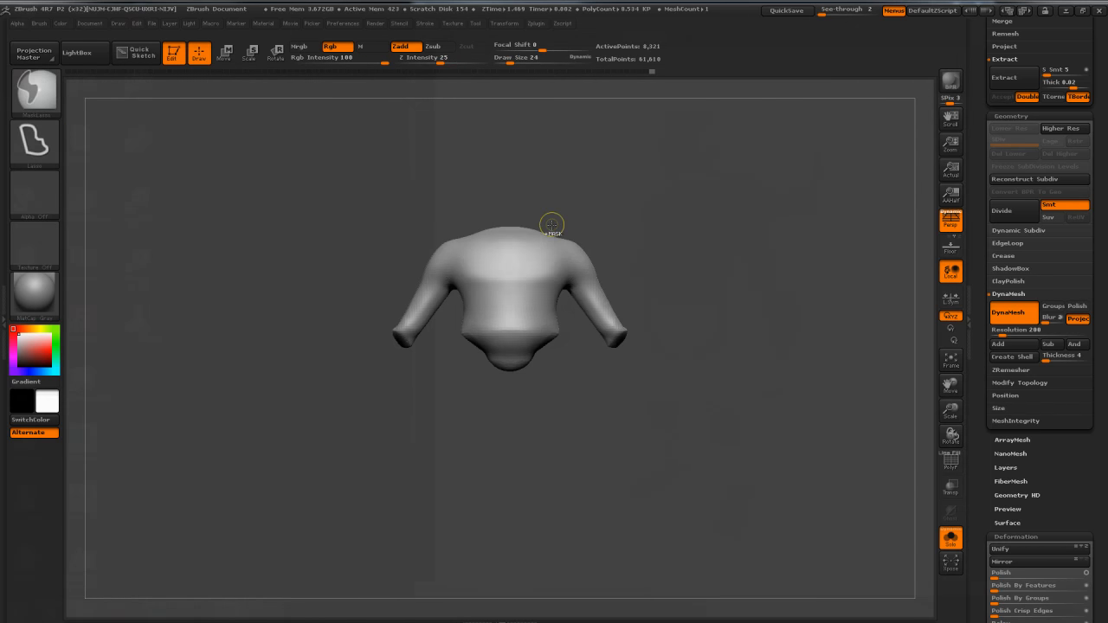
# Step: Try masking the torso's chest and back with lasso selections, leaving the arms, waist and V-shaped neck opening unmasked
pyautogui.moveTo(514, 303)
pyautogui.keyDown('ctrl'); pyautogui.mouseDown()
pyautogui.moveTo(558, 312)
pyautogui.moveTo(555, 223)
pyautogui.mouseUp(); pyautogui.keyUp('ctrl')
pyautogui.moveTo(679, 232)
pyautogui.mouseDown()
pyautogui.moveTo(606, 247)
pyautogui.moveTo(560, 288)
pyautogui.moveTo(706, 298)
pyautogui.moveTo(694, 198)
pyautogui.moveTo(720, 208)
pyautogui.moveTo(700, 230)
pyautogui.mouseUp()
pyautogui.press('ctrl')
pyautogui.press('ctrl')
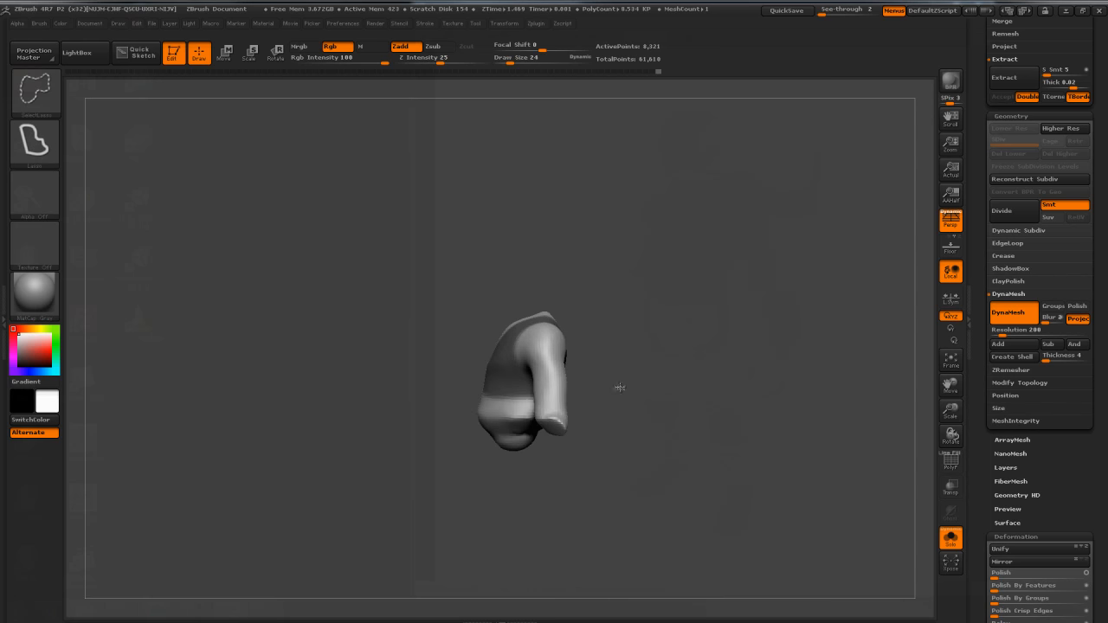
pyautogui.keyDown('ctrl'); pyautogui.keyDown('shift'); pyautogui.moveTo(437, 409); pyautogui.dragTo(381, 595); pyautogui.keyUp('shift'); pyautogui.keyUp('ctrl')
pyautogui.hotkey('ctrl', 'shift')
pyautogui.moveTo(586, 408)
pyautogui.keyDown('ctrl'); pyautogui.keyDown('alt'); pyautogui.mouseDown()
pyautogui.moveTo(419, 396)
pyautogui.moveTo(582, 495)
pyautogui.mouseUp(); pyautogui.keyUp('alt'); pyautogui.keyUp('ctrl')
pyautogui.moveTo(645, 403)
pyautogui.mouseDown()
pyautogui.moveTo(725, 394)
pyautogui.moveTo(711, 400)
pyautogui.moveTo(669, 296)
pyautogui.mouseUp()
pyautogui.press('ctrl')
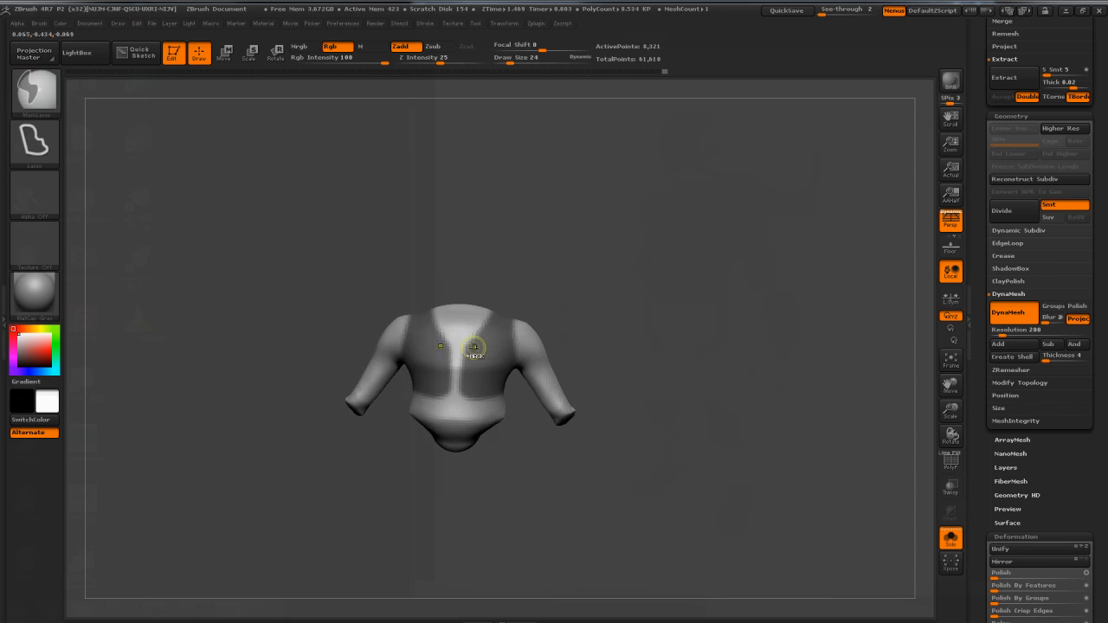
# Step: Switch the masking brush to MaskPen, try filling the gap along the centre of the back, and clear the mask
pyautogui.click(52, 99)
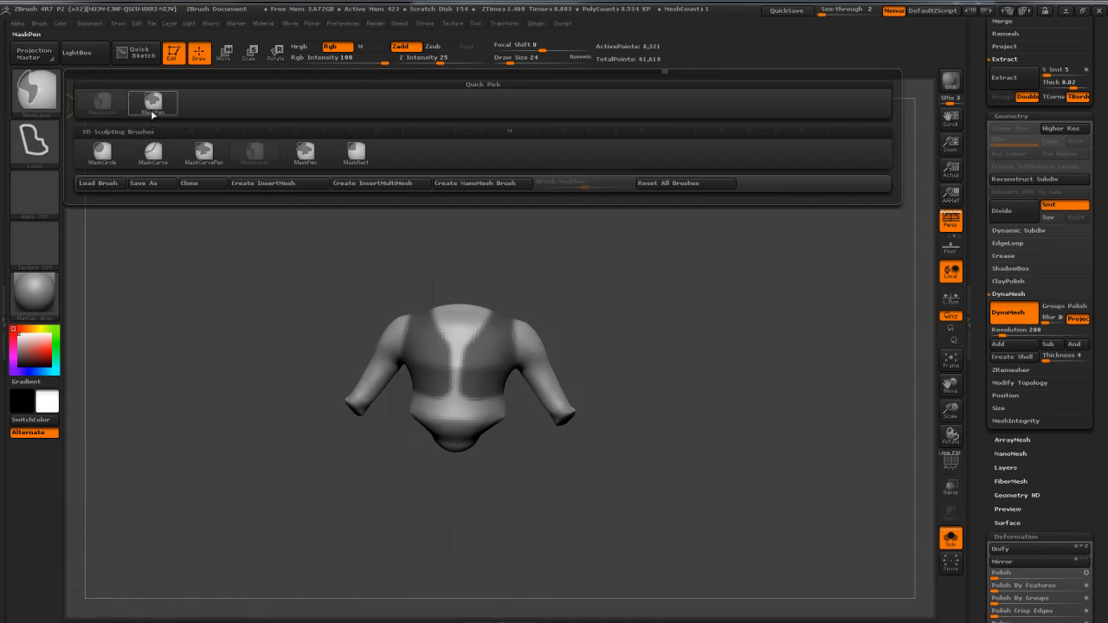
pyautogui.click(153, 111)
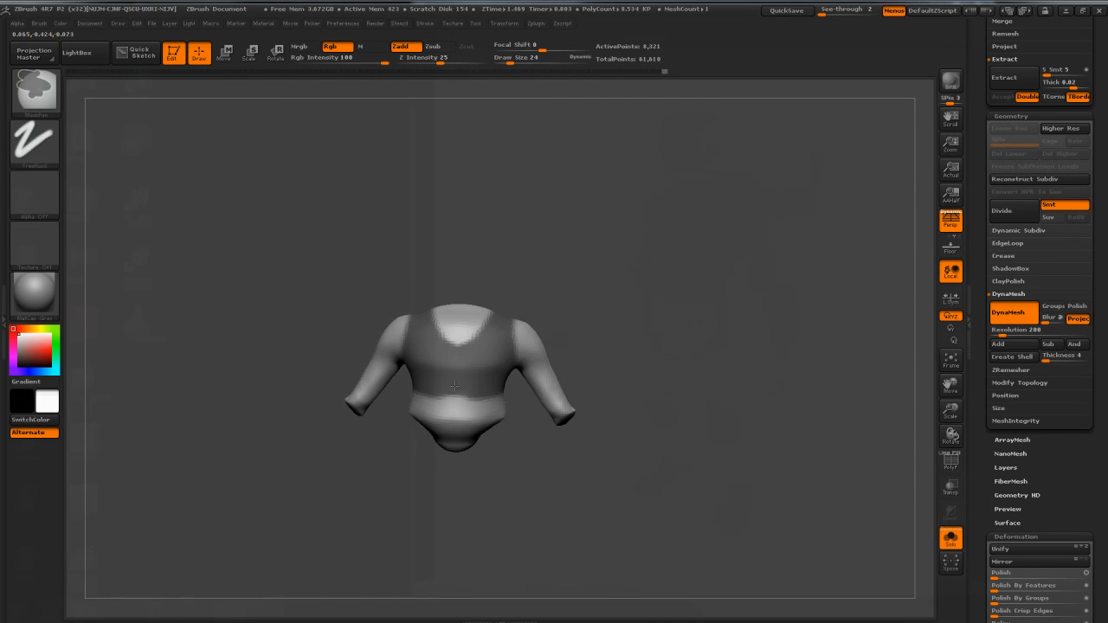
pyautogui.moveTo(709, 321); pyautogui.dragTo(617, 299)
pyautogui.moveTo(564, 389)
pyautogui.mouseDown()
pyautogui.moveTo(687, 253)
pyautogui.moveTo(732, 247)
pyautogui.moveTo(730, 259)
pyautogui.mouseUp()
pyautogui.moveTo(856, 358); pyautogui.dragTo(794, 353)
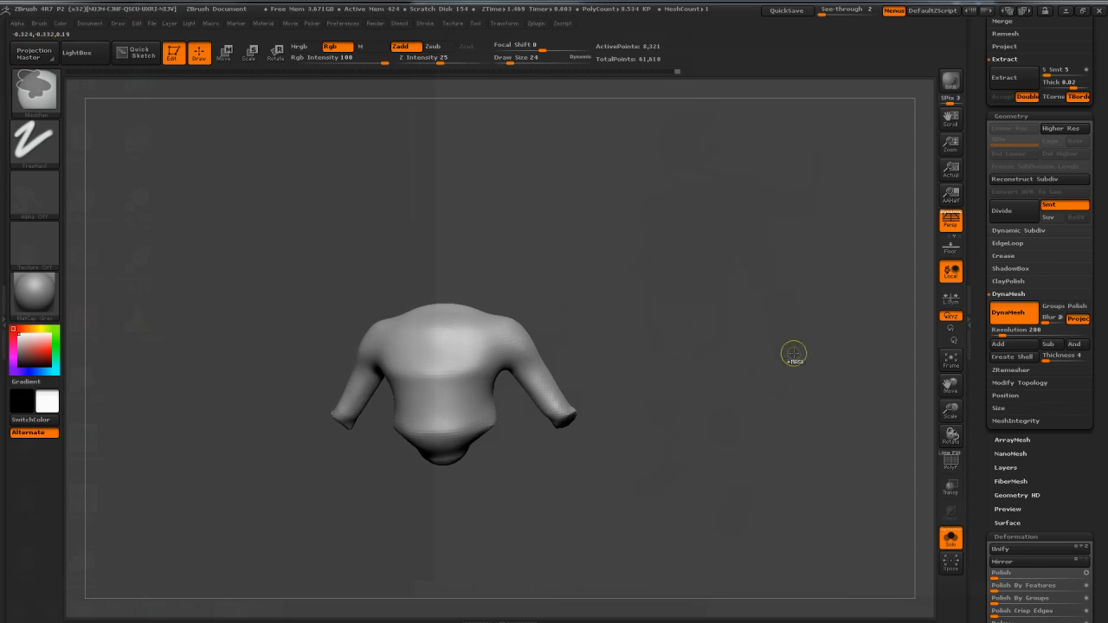
# Step: Check the torso's wireframe and subdivide the mesh once to level 2
pyautogui.click(950, 462)
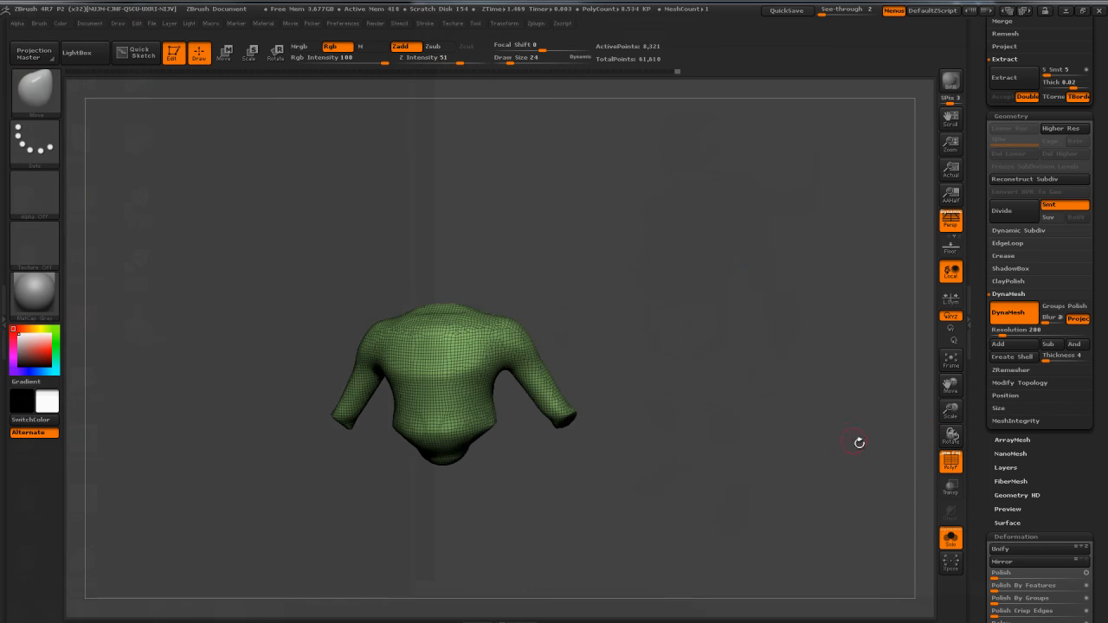
pyautogui.press('ctrl')
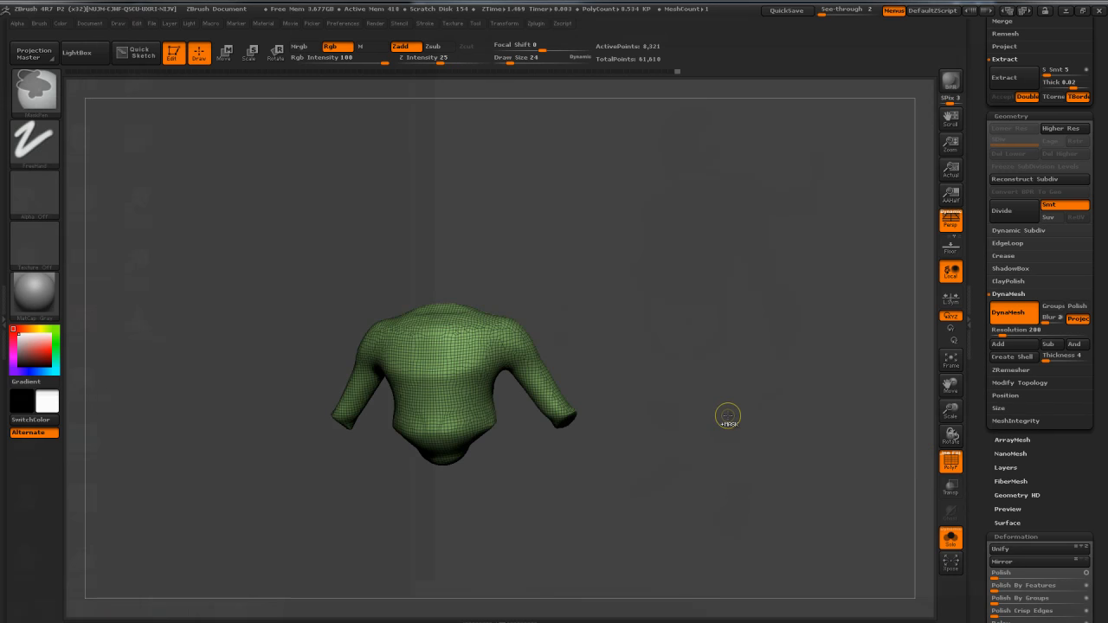
pyautogui.hotkey('ctrl', 'd')
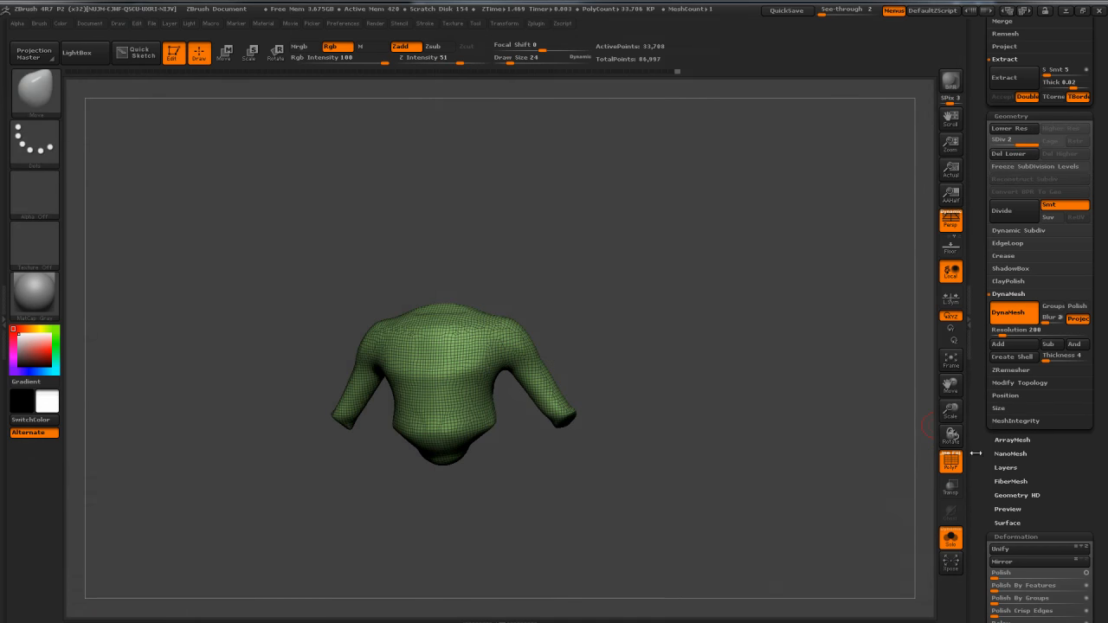
pyautogui.click(950, 461)
# Step: Paint a mask over the torso's chest and back, leaving the arms and waist unmasked
pyautogui.moveTo(475, 325)
pyautogui.keyDown('ctrl'); pyautogui.mouseDown()
pyautogui.moveTo(435, 392)
pyautogui.moveTo(455, 388)
pyautogui.moveTo(469, 356)
pyautogui.moveTo(479, 383)
pyautogui.mouseUp(); pyautogui.keyUp('ctrl')
pyautogui.moveTo(684, 299); pyautogui.dragTo(592, 298)
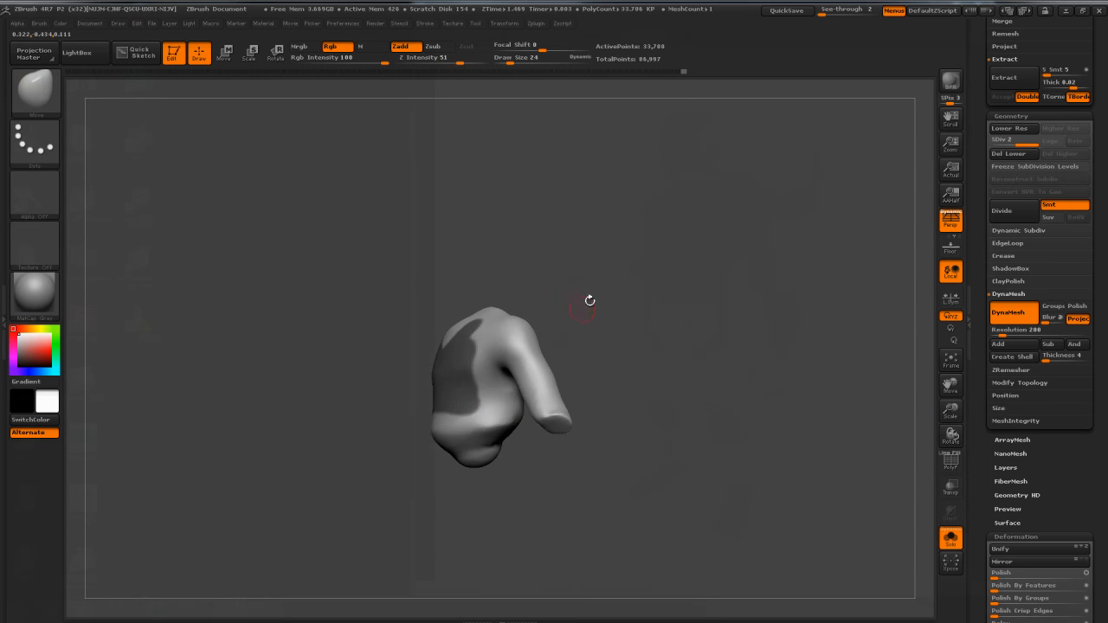
pyautogui.keyDown('ctrl'); pyautogui.moveTo(455, 400); pyautogui.dragTo(470, 402); pyautogui.keyUp('ctrl')
pyautogui.moveTo(645, 374)
pyautogui.mouseDown()
pyautogui.moveTo(532, 385)
pyautogui.moveTo(541, 357)
pyautogui.mouseUp()
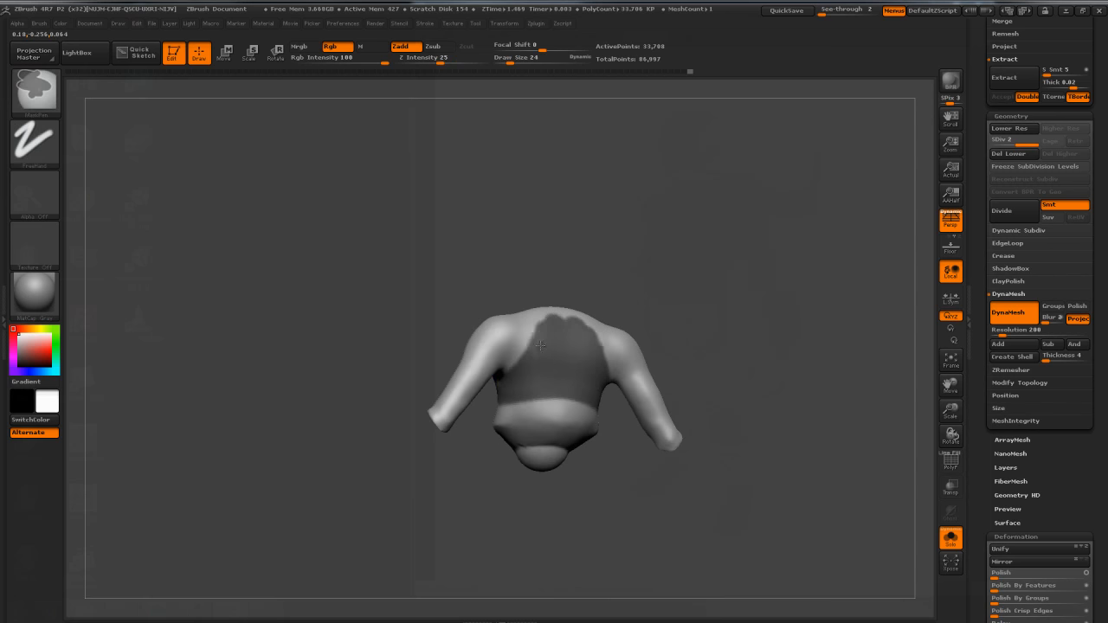
pyautogui.moveTo(613, 293); pyautogui.dragTo(719, 296)
pyautogui.moveTo(659, 337); pyautogui.dragTo(596, 344)
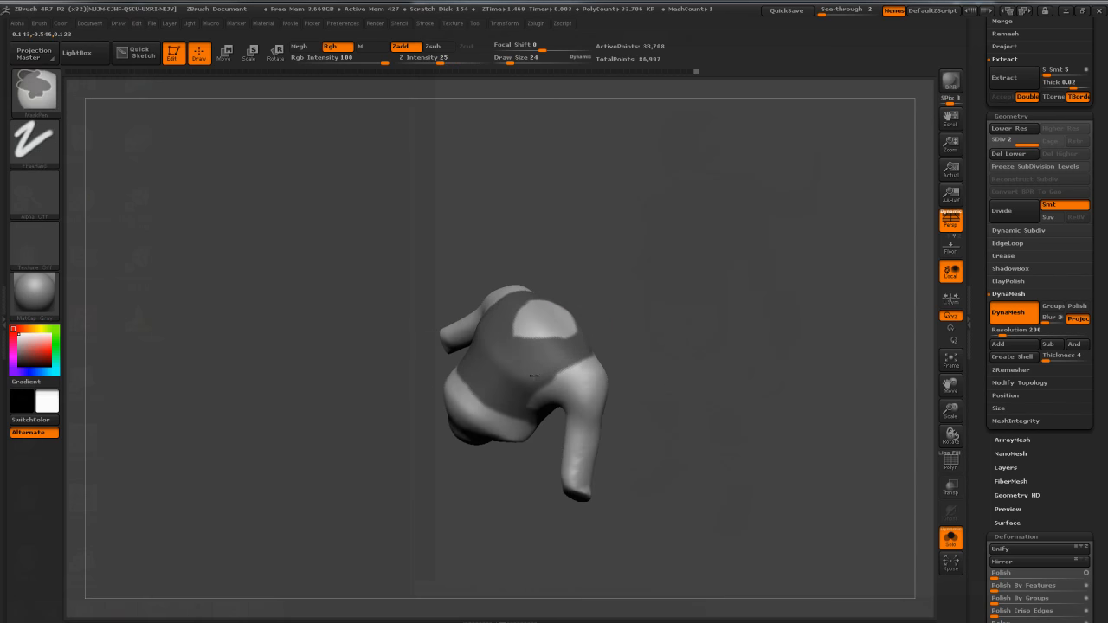
# Step: Extend the painted mask around the sides below the armpits and clean up its lower edge above the waist
pyautogui.keyDown('ctrl'); pyautogui.moveTo(522, 399); pyautogui.dragTo(530, 404); pyautogui.keyUp('ctrl')
pyautogui.moveTo(548, 443); pyautogui.dragTo(563, 389)
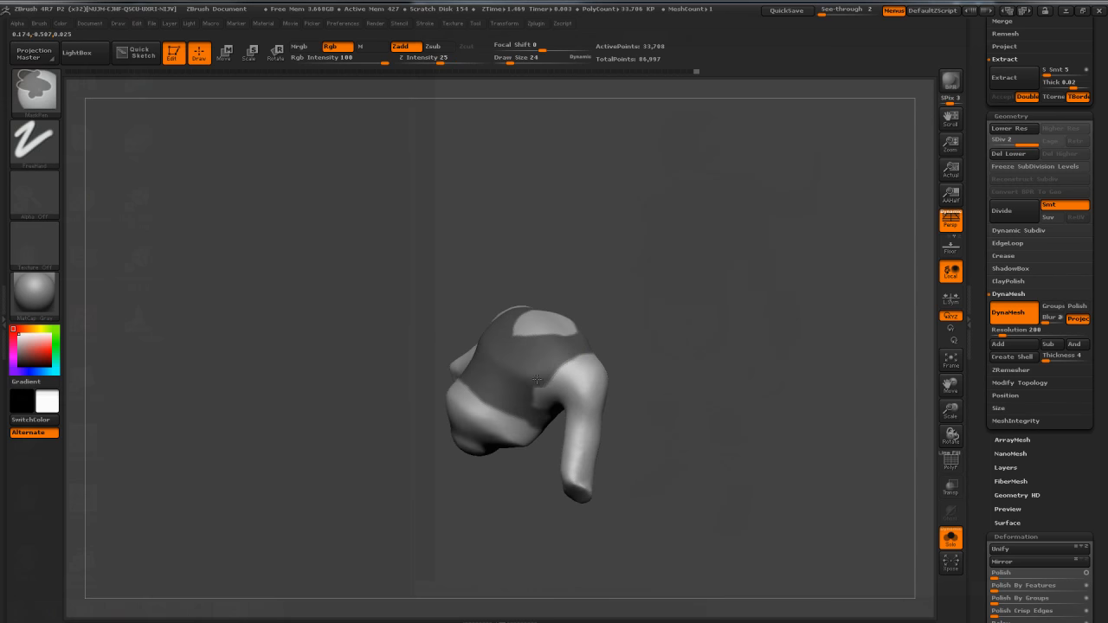
pyautogui.moveTo(630, 424); pyautogui.dragTo(519, 406)
pyautogui.moveTo(563, 302); pyautogui.dragTo(653, 333)
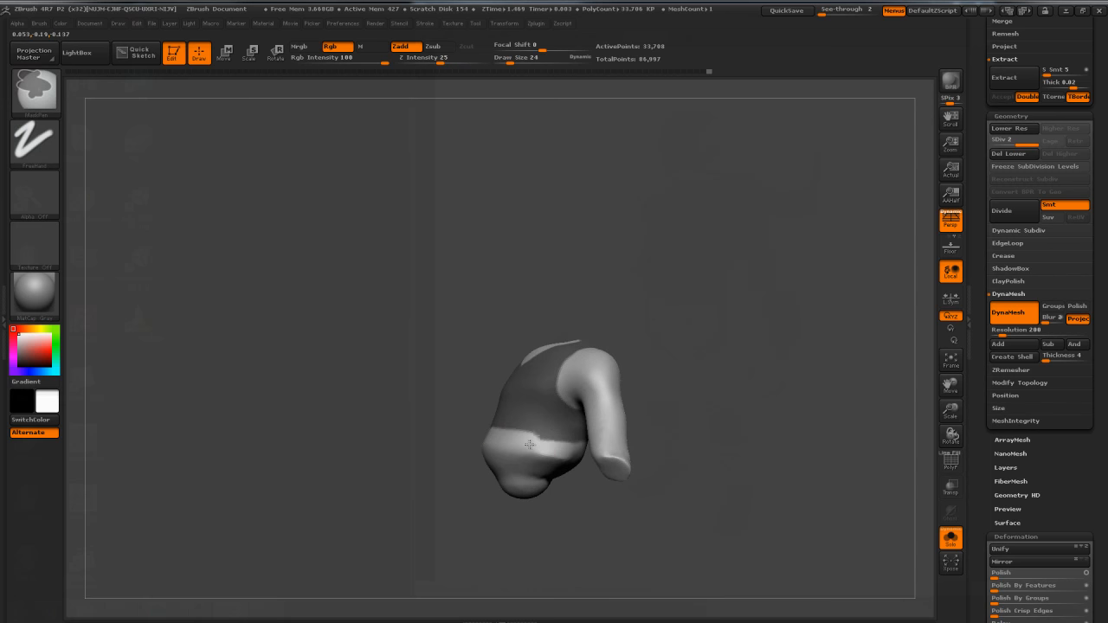
pyautogui.moveTo(669, 307); pyautogui.dragTo(675, 352)
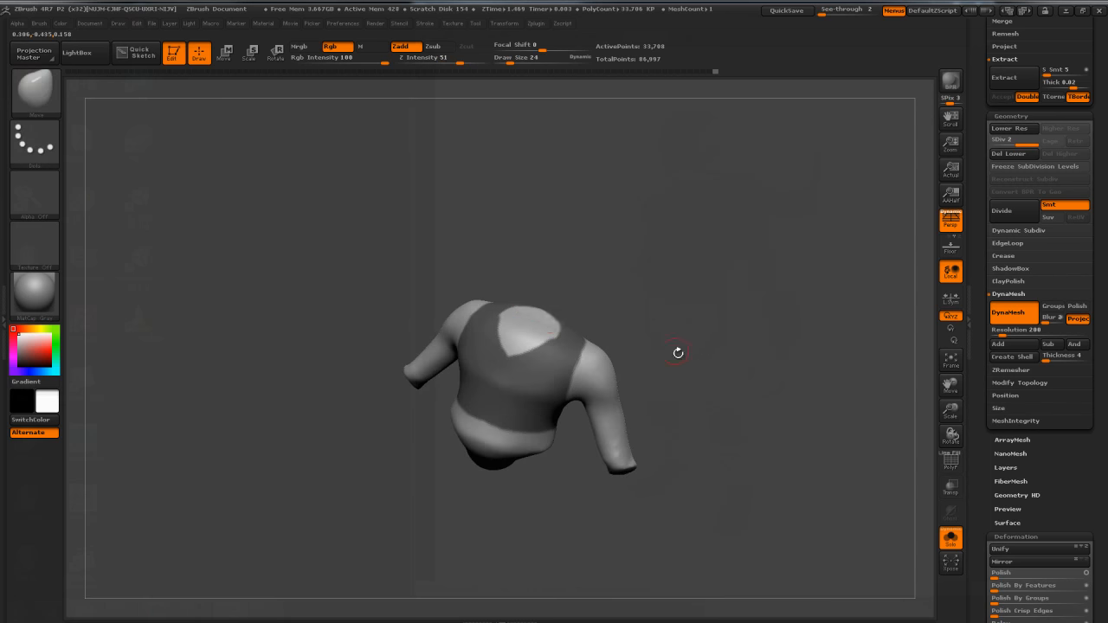
# Step: Set the Extract thickness to 0.01 and extract the masked chest area as a new subtool
pyautogui.keyDown('shift'); pyautogui.moveTo(760, 324); pyautogui.dragTo(799, 332); pyautogui.keyUp('shift')
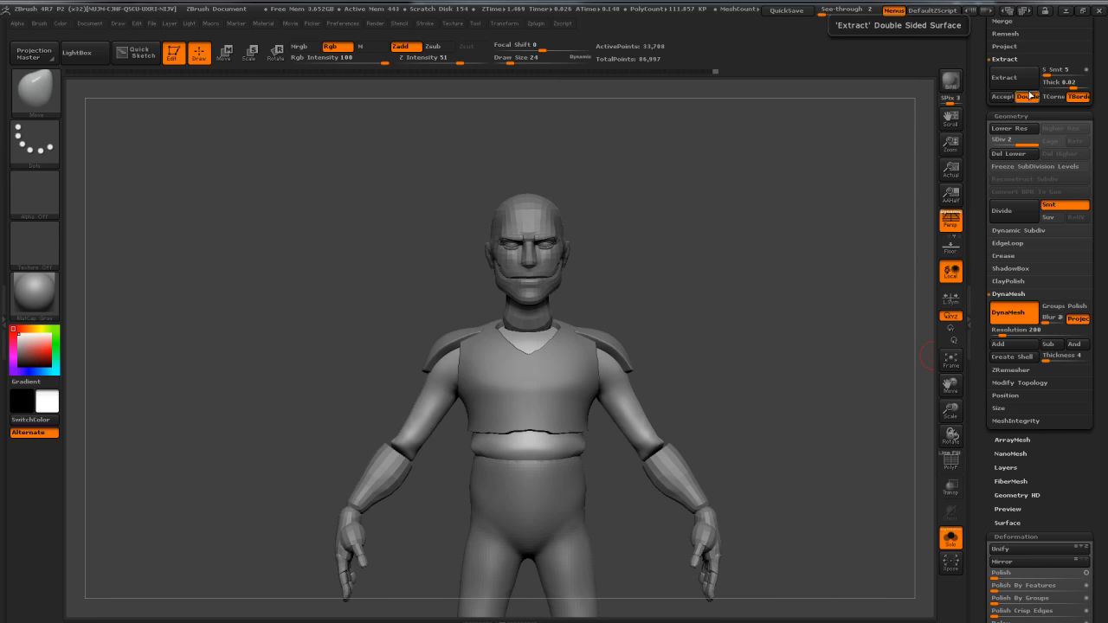
pyautogui.click(1001, 96)
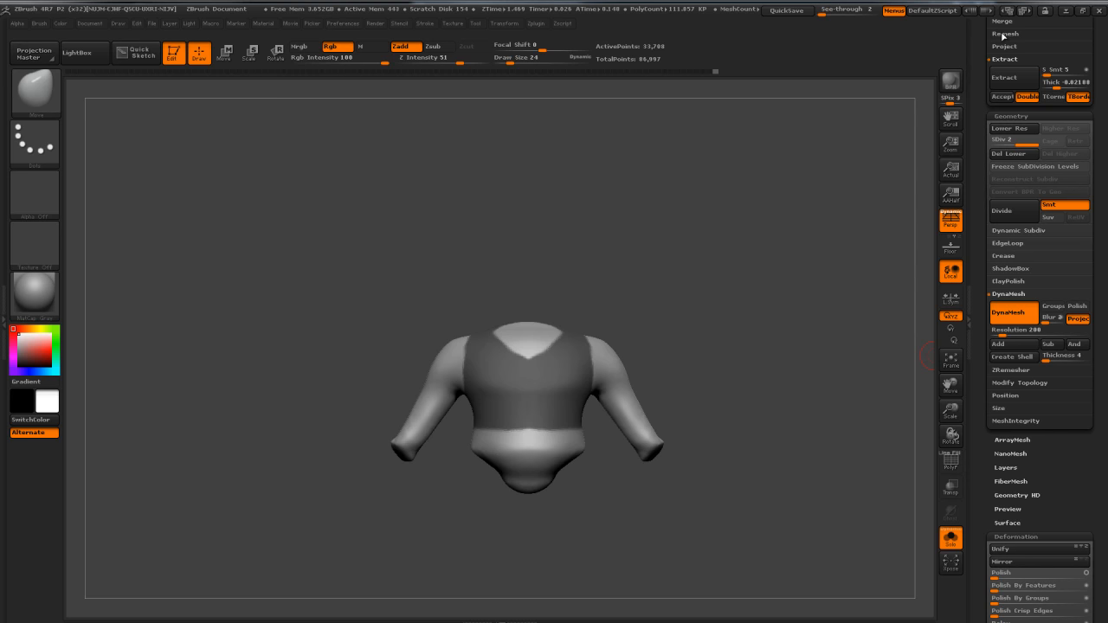
pyautogui.click(1071, 85)
pyautogui.write('0.')
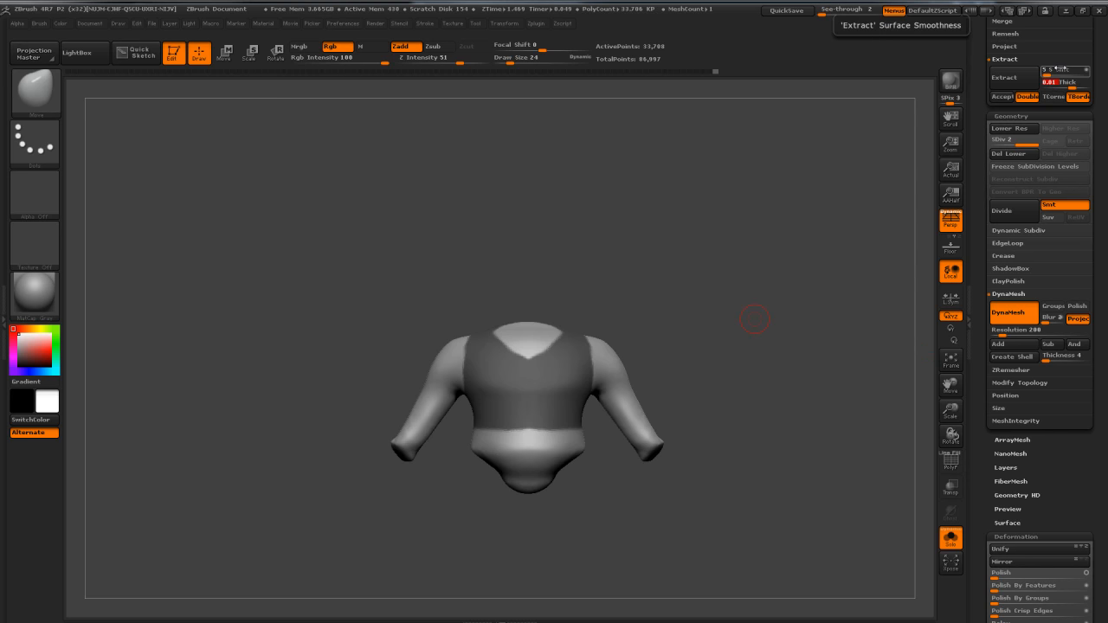
pyautogui.click(1009, 83)
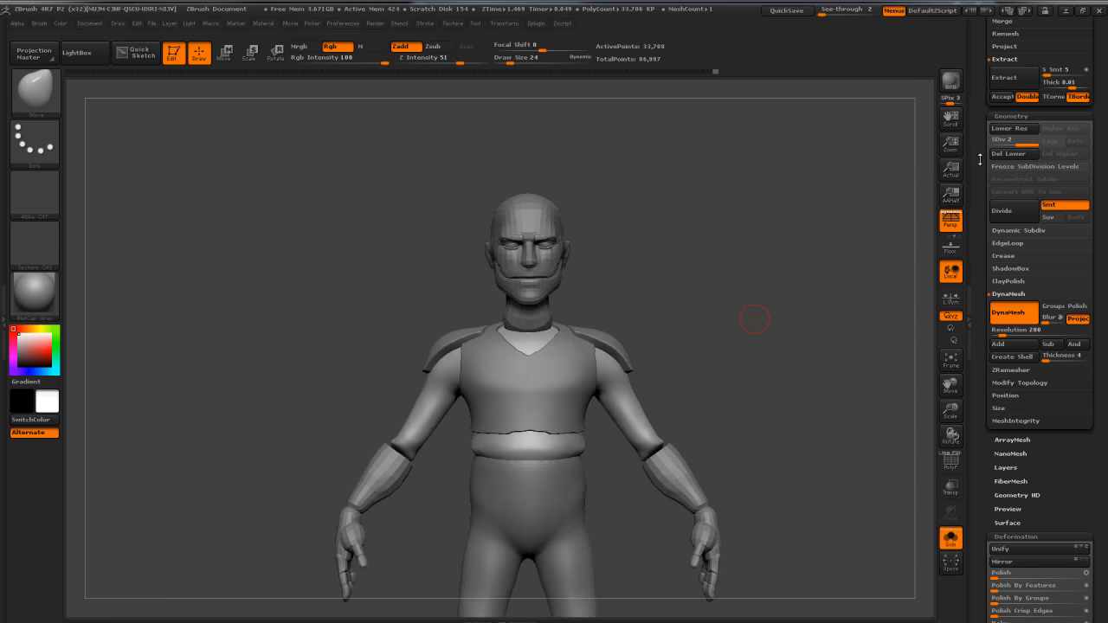
pyautogui.click(1002, 96)
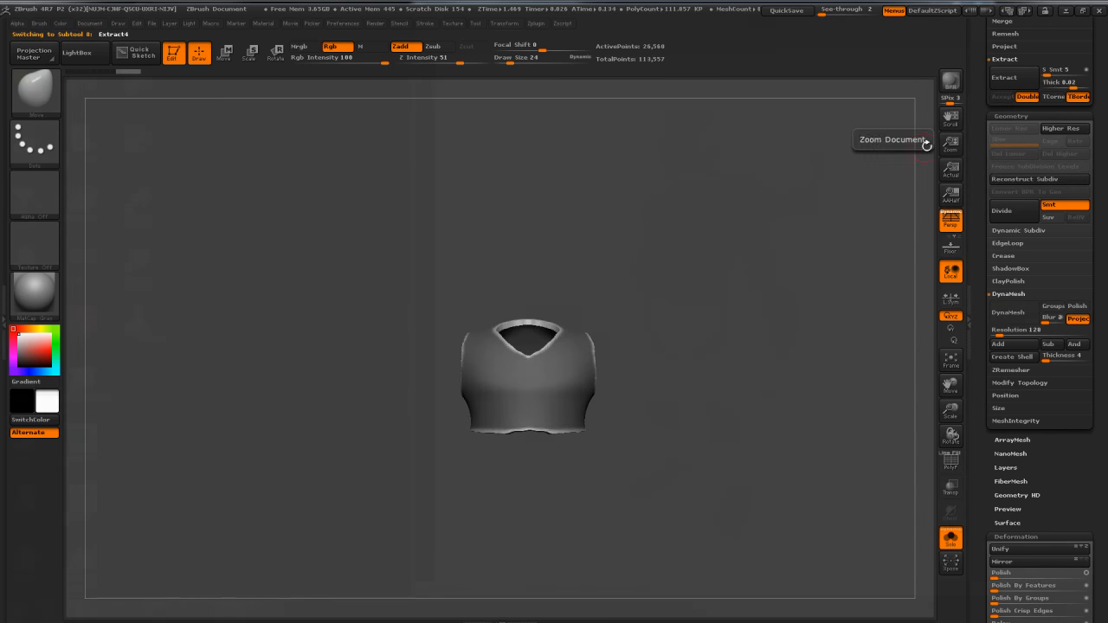
# Step: Toggle the Polish By Groups mode and smooth the extracted chest piece's borders, checking its polygroups in the wireframe
pyautogui.moveTo(735, 259); pyautogui.dragTo(894, 308)
pyautogui.click(950, 461)
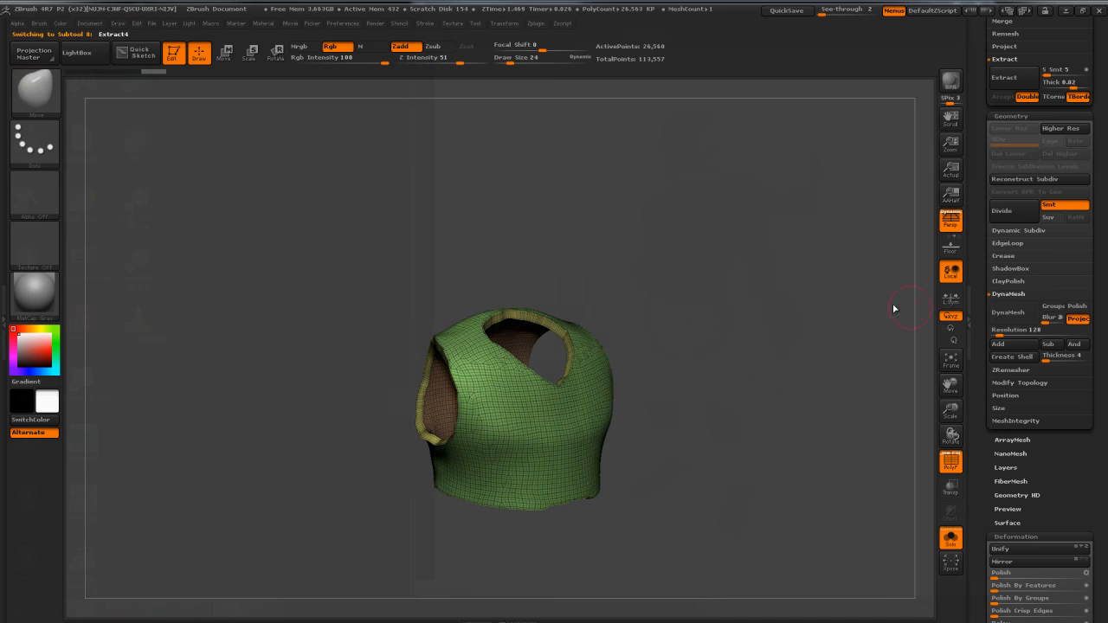
pyautogui.moveTo(975, 377); pyautogui.dragTo(972, 289)
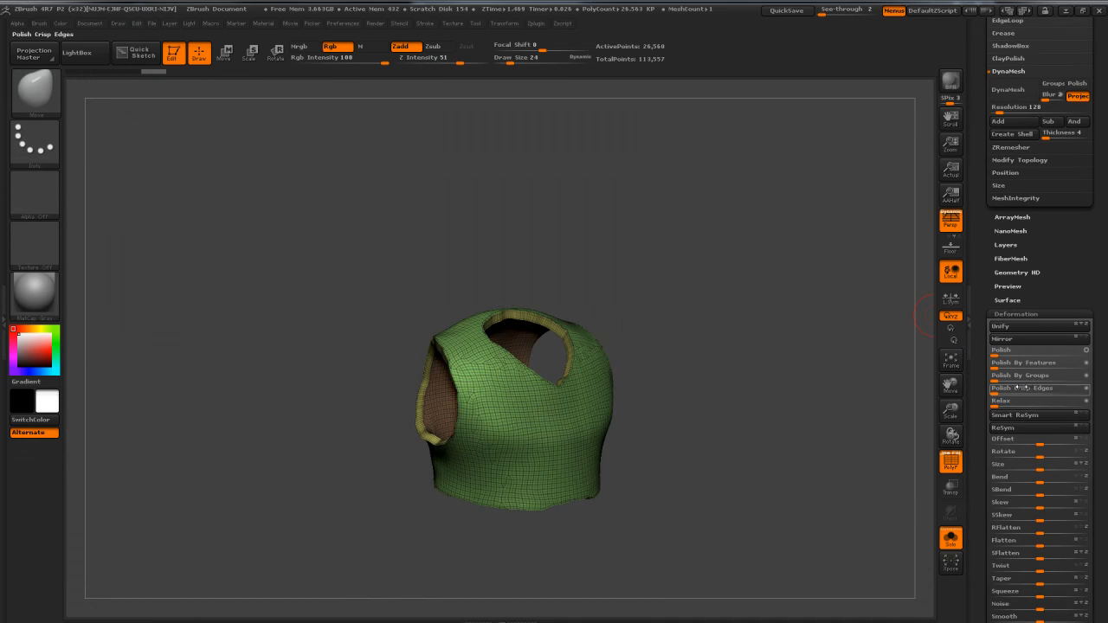
pyautogui.click(1087, 375)
pyautogui.click(1029, 382)
pyautogui.click(1032, 382)
pyautogui.moveTo(826, 299); pyautogui.dragTo(739, 288)
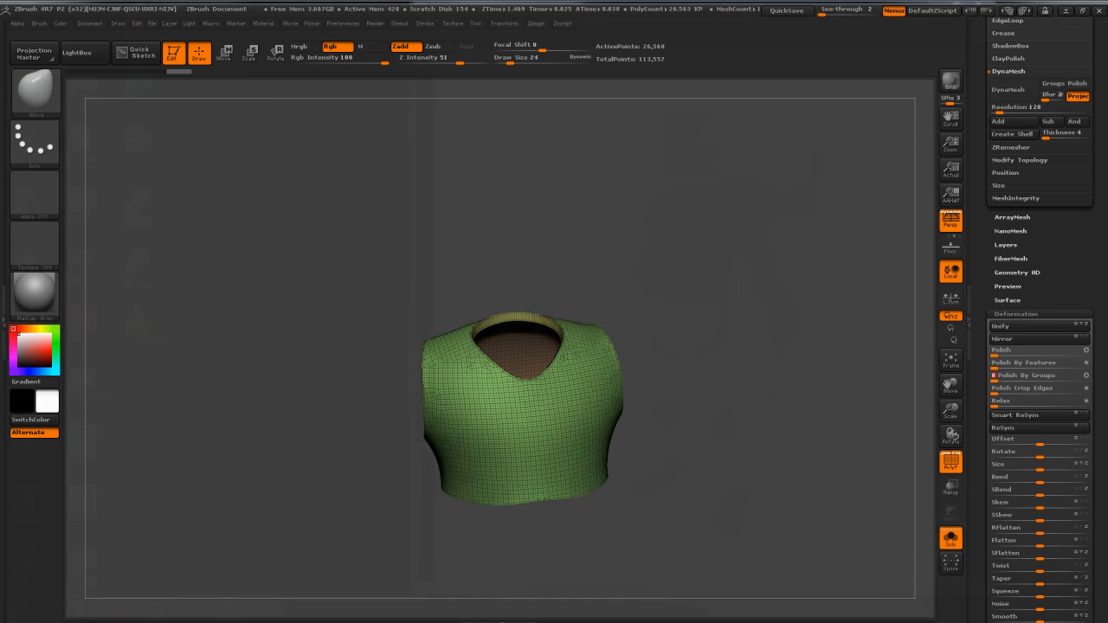
pyautogui.click(951, 462)
# Step: Switch to the ClayTubes brush and try a stroke across the lower side of the chest piece
pyautogui.moveTo(791, 326)
pyautogui.mouseDown()
pyautogui.moveTo(715, 286)
pyautogui.moveTo(758, 283)
pyautogui.moveTo(785, 305)
pyautogui.moveTo(780, 314)
pyautogui.mouseUp()
pyautogui.moveTo(678, 293); pyautogui.dragTo(652, 328)
pyautogui.press('b')
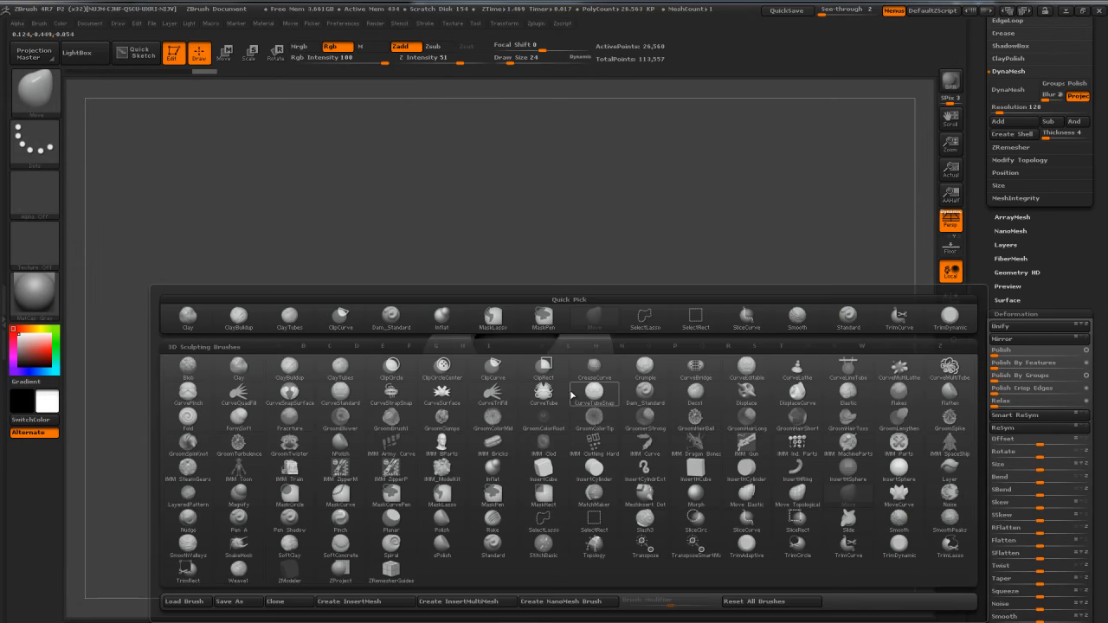
pyautogui.press('c')
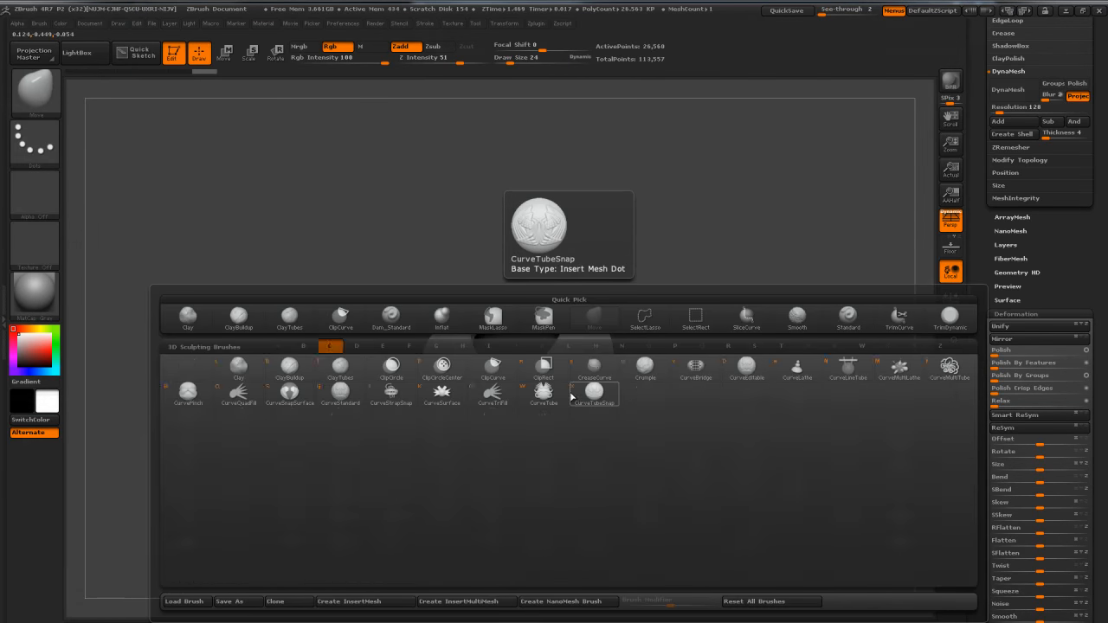
pyautogui.press('t')
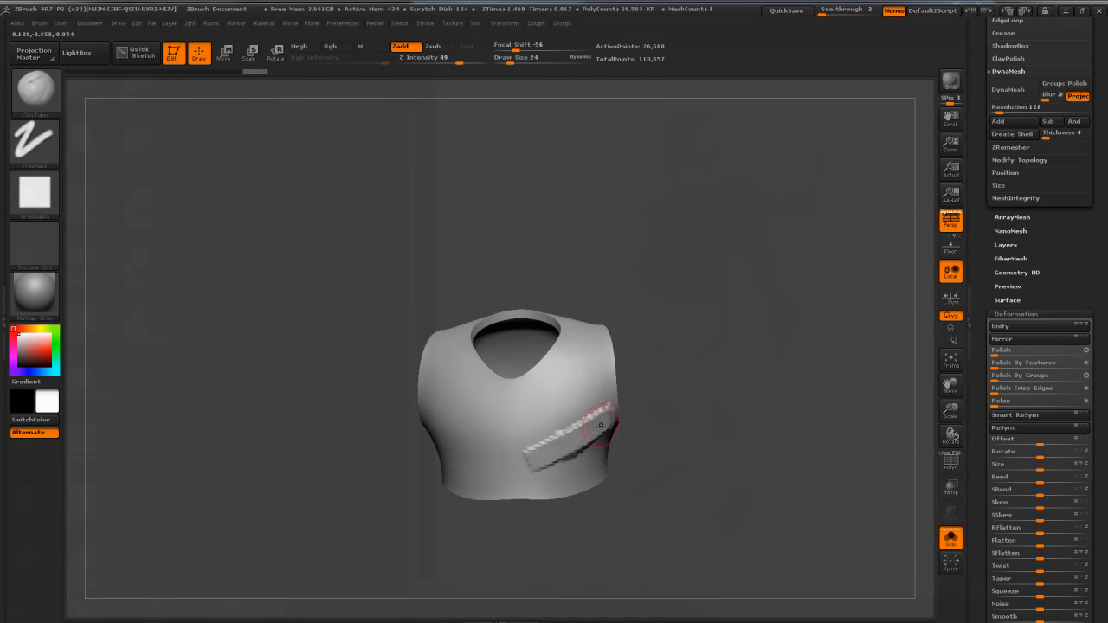
pyautogui.moveTo(698, 377)
pyautogui.mouseDown()
pyautogui.moveTo(767, 407)
pyautogui.moveTo(730, 407)
pyautogui.mouseUp()
pyautogui.moveTo(592, 434)
pyautogui.mouseDown()
pyautogui.moveTo(714, 399)
pyautogui.moveTo(702, 390)
pyautogui.moveTo(554, 428)
pyautogui.moveTo(683, 404)
pyautogui.moveTo(583, 401)
pyautogui.mouseUp()
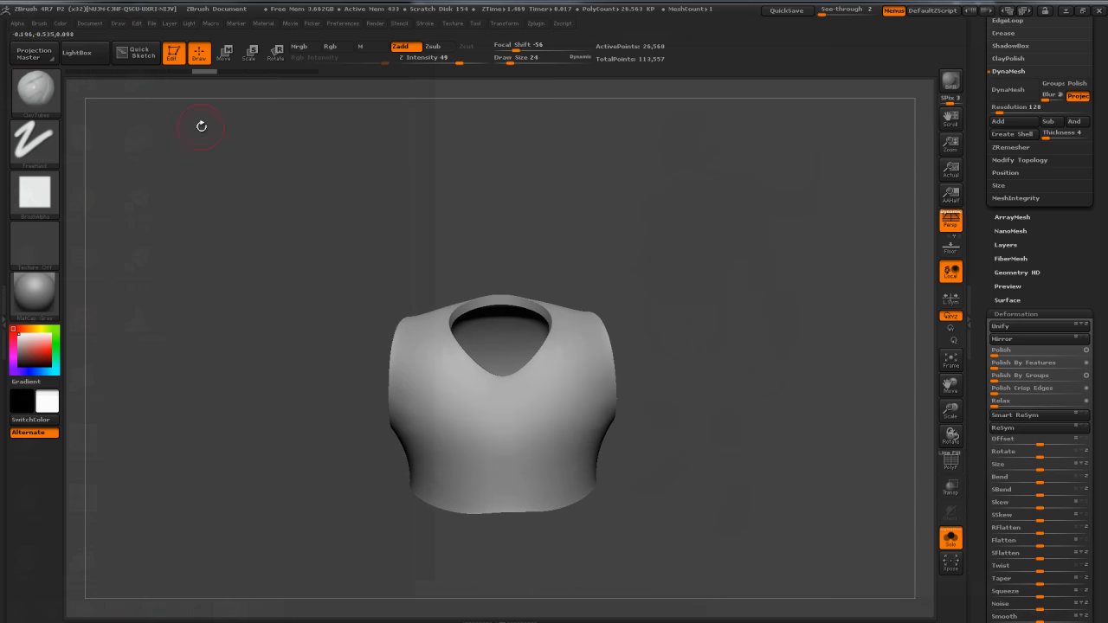
# Step: Adjust the ClayTubes brush's auto-masking and undo the test stroke made with it on the chest piece
pyautogui.click(39, 23)
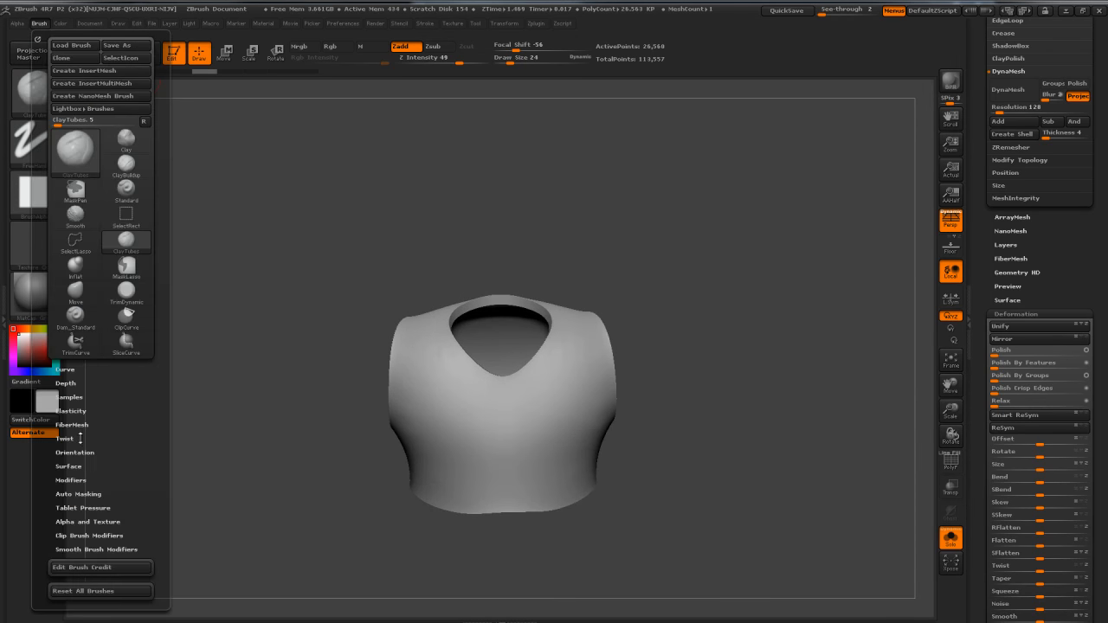
pyautogui.click(79, 493)
pyautogui.click(83, 488)
pyautogui.moveTo(537, 450)
pyautogui.mouseDown()
pyautogui.moveTo(585, 422)
pyautogui.moveTo(540, 457)
pyautogui.moveTo(578, 436)
pyautogui.mouseUp()
pyautogui.moveTo(626, 425)
pyautogui.mouseDown()
pyautogui.moveTo(735, 416)
pyautogui.moveTo(813, 383)
pyautogui.moveTo(707, 407)
pyautogui.moveTo(737, 366)
pyautogui.mouseUp()
pyautogui.hotkey('ctrl', 'z')
pyautogui.hotkey('ctrl', 'z')
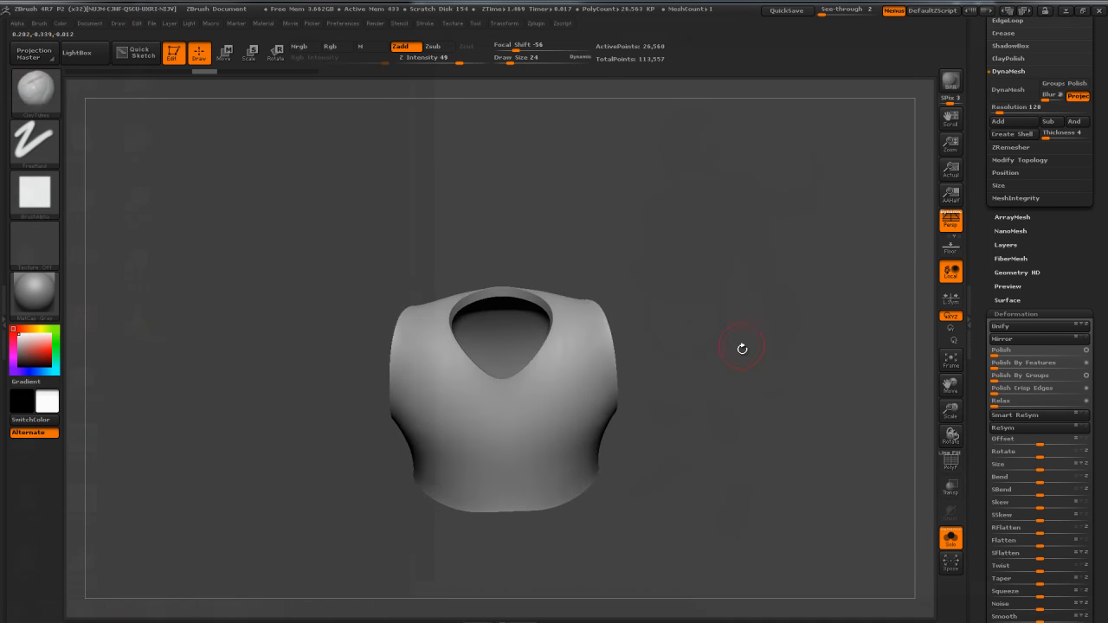
# Step: Hide the chest piece's inner-surface polygroup, keeping the outer shell and border thickness visible
pyautogui.moveTo(743, 278); pyautogui.dragTo(743, 279)
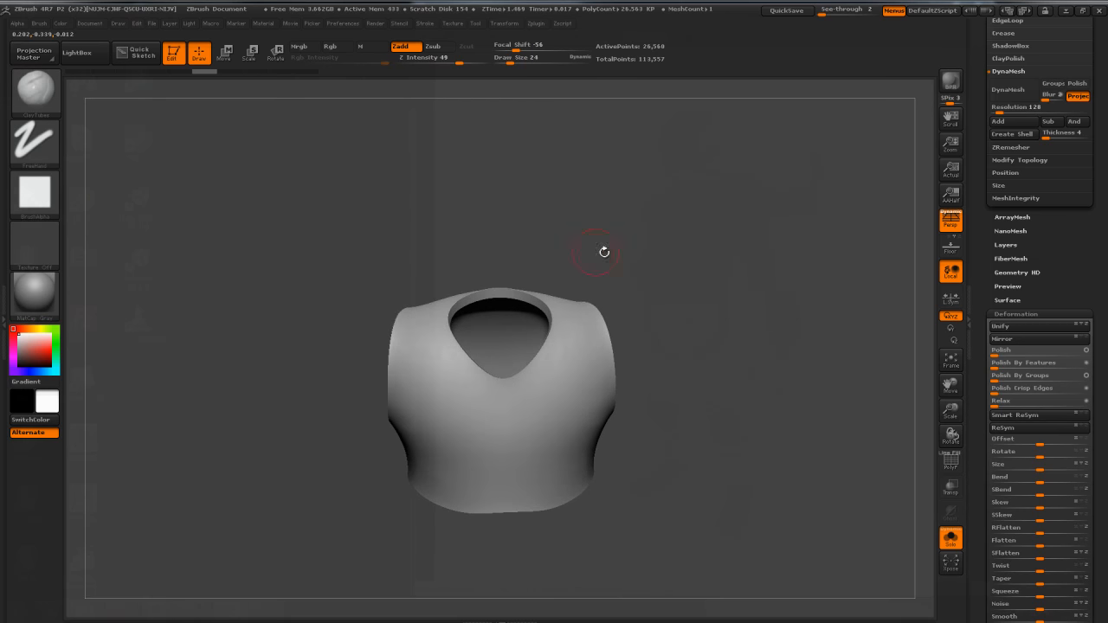
pyautogui.hotkey('ctrl', 'shift')
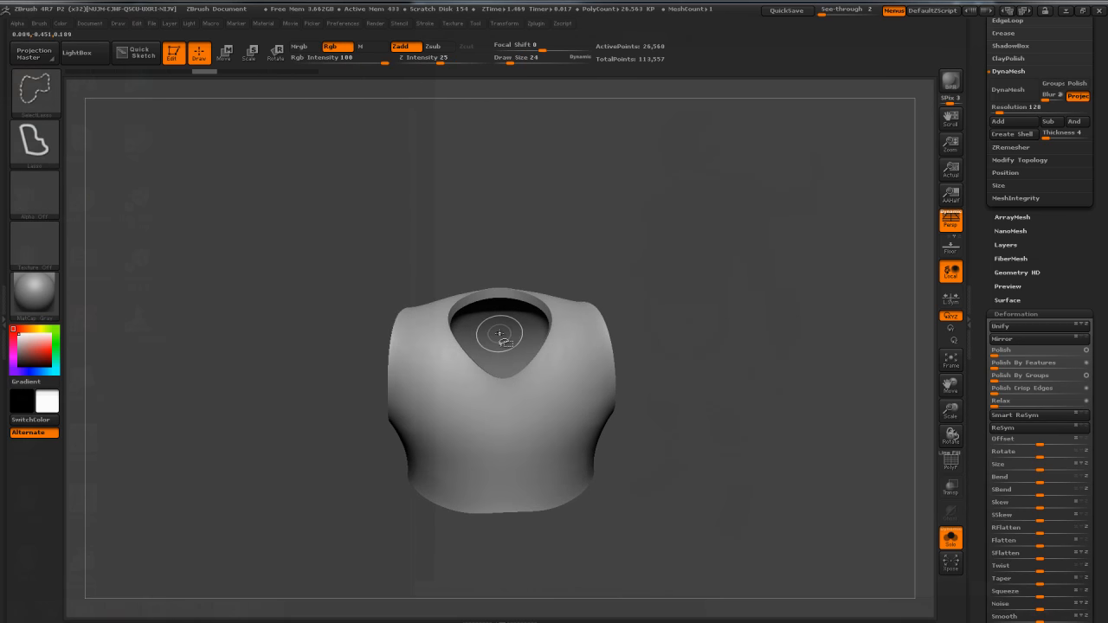
pyautogui.keyDown('ctrl'); pyautogui.keyDown('shift'); pyautogui.click(500, 335); pyautogui.keyUp('shift'); pyautogui.keyUp('ctrl')
pyautogui.keyDown('ctrl'); pyautogui.keyDown('shift'); pyautogui.click(676, 279); pyautogui.keyUp('shift'); pyautogui.keyUp('ctrl')
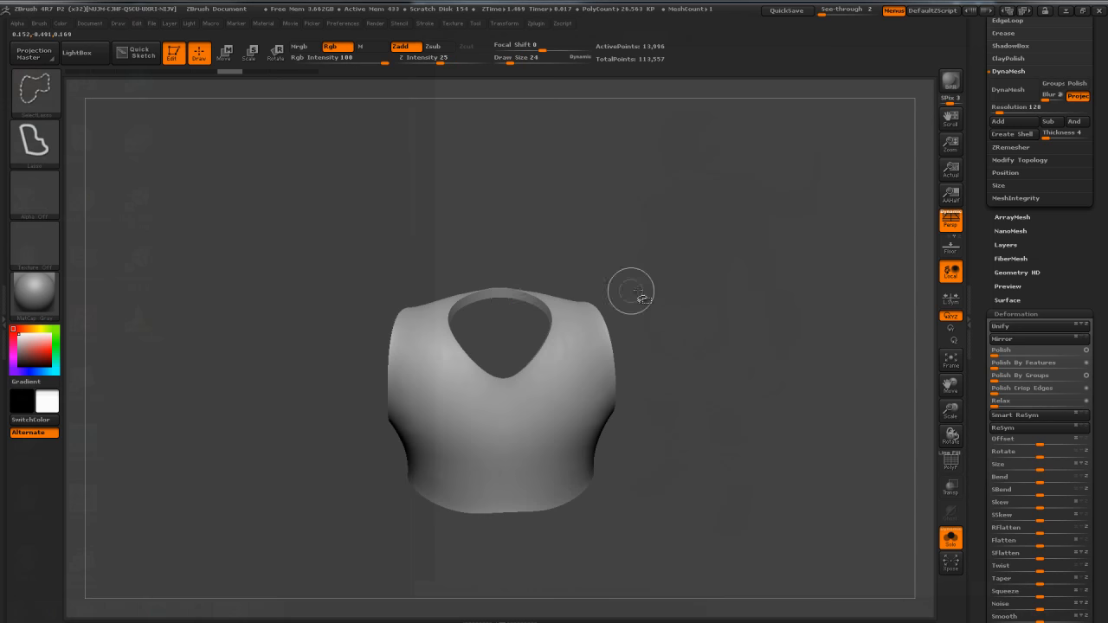
pyautogui.keyDown('ctrl'); pyautogui.keyDown('shift'); pyautogui.click(506, 298); pyautogui.keyUp('shift'); pyautogui.keyUp('ctrl')
pyautogui.moveTo(735, 290)
pyautogui.mouseDown()
pyautogui.moveTo(647, 285)
pyautogui.moveTo(737, 280)
pyautogui.mouseUp()
pyautogui.keyDown('ctrl'); pyautogui.keyDown('shift'); pyautogui.click(674, 287); pyautogui.keyUp('shift'); pyautogui.keyUp('ctrl')
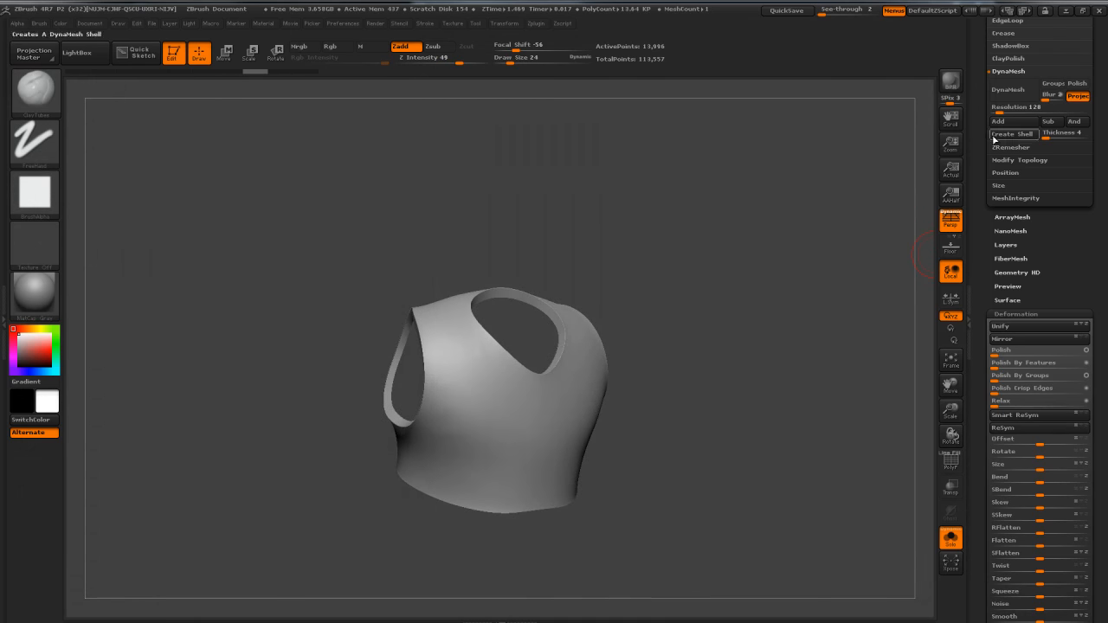
# Step: Delete the hidden inner surface of the chest piece and close the holes it leaves
pyautogui.click(1016, 161)
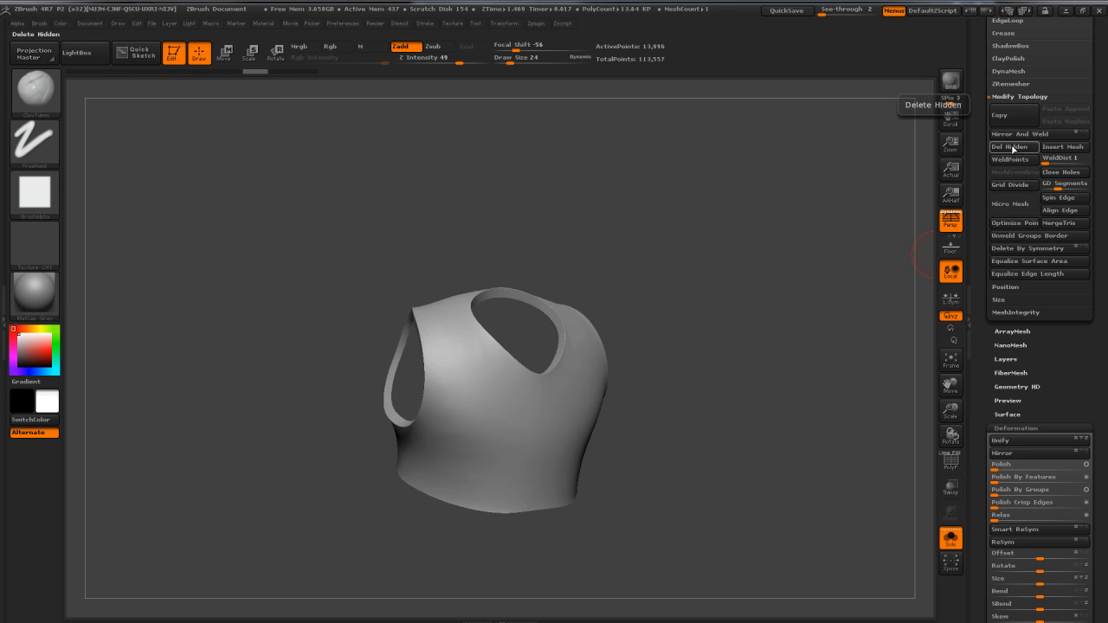
pyautogui.click(1015, 151)
pyautogui.click(1061, 176)
pyautogui.moveTo(876, 243); pyautogui.dragTo(724, 279)
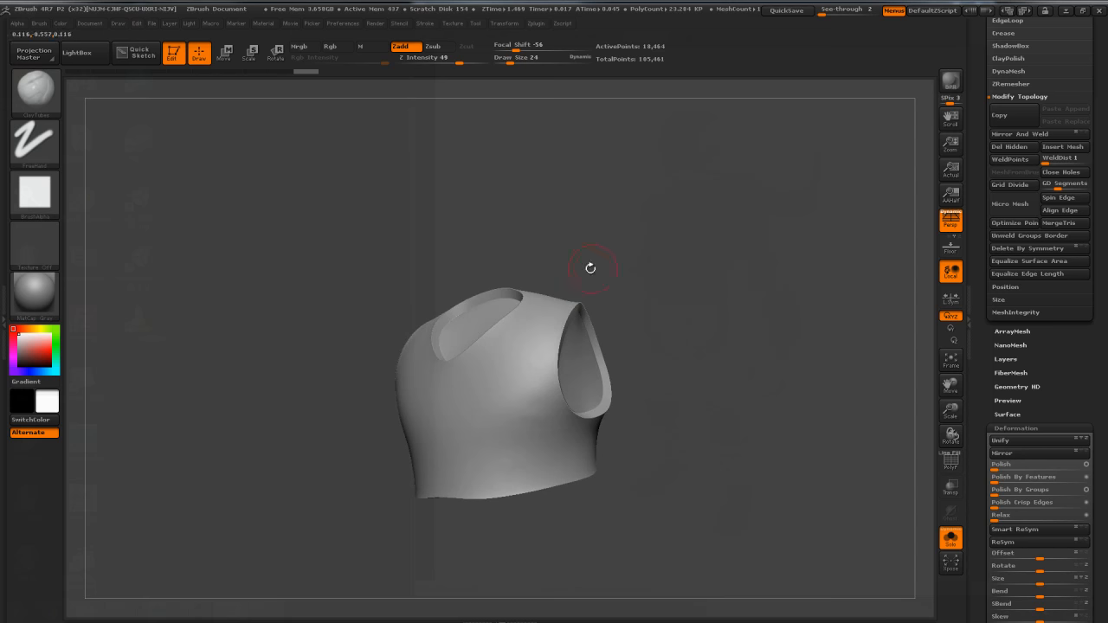
# Step: Try a ClayTubes stroke across the chest piece's side below the armhole, and undo it
pyautogui.click(40, 25)
pyautogui.scroll(-3, 112, 462)
pyautogui.click(79, 546)
pyautogui.moveTo(665, 411); pyautogui.dragTo(689, 418)
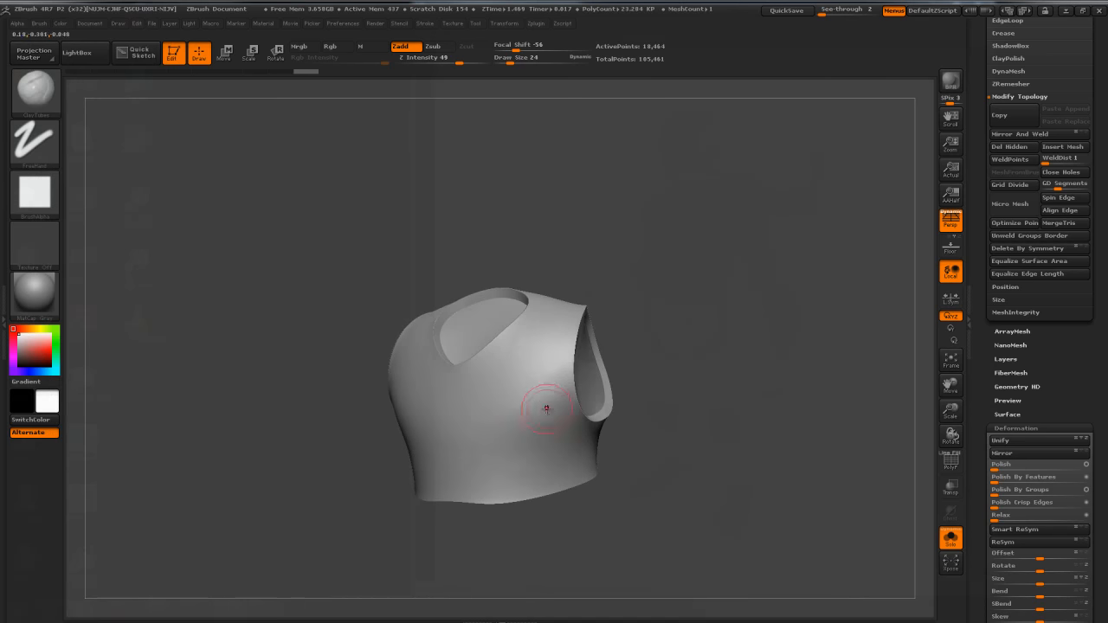
pyautogui.moveTo(571, 414); pyautogui.dragTo(534, 436)
pyautogui.moveTo(628, 411)
pyautogui.mouseDown()
pyautogui.moveTo(696, 389)
pyautogui.moveTo(757, 269)
pyautogui.moveTo(578, 411)
pyautogui.mouseUp()
pyautogui.press('shift')
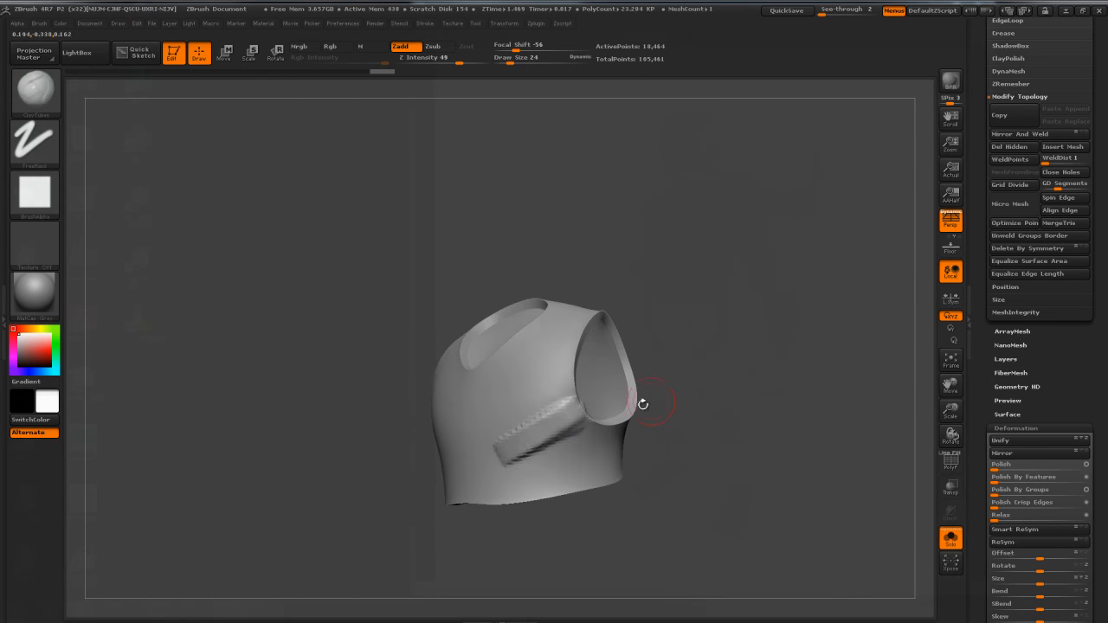
pyautogui.moveTo(691, 367); pyautogui.dragTo(756, 373)
pyautogui.hotkey('ctrl', 'z')
pyautogui.hotkey('ctrl', 'z')
pyautogui.hotkey('ctrl', 'z')
pyautogui.moveTo(722, 341); pyautogui.dragTo(728, 352)
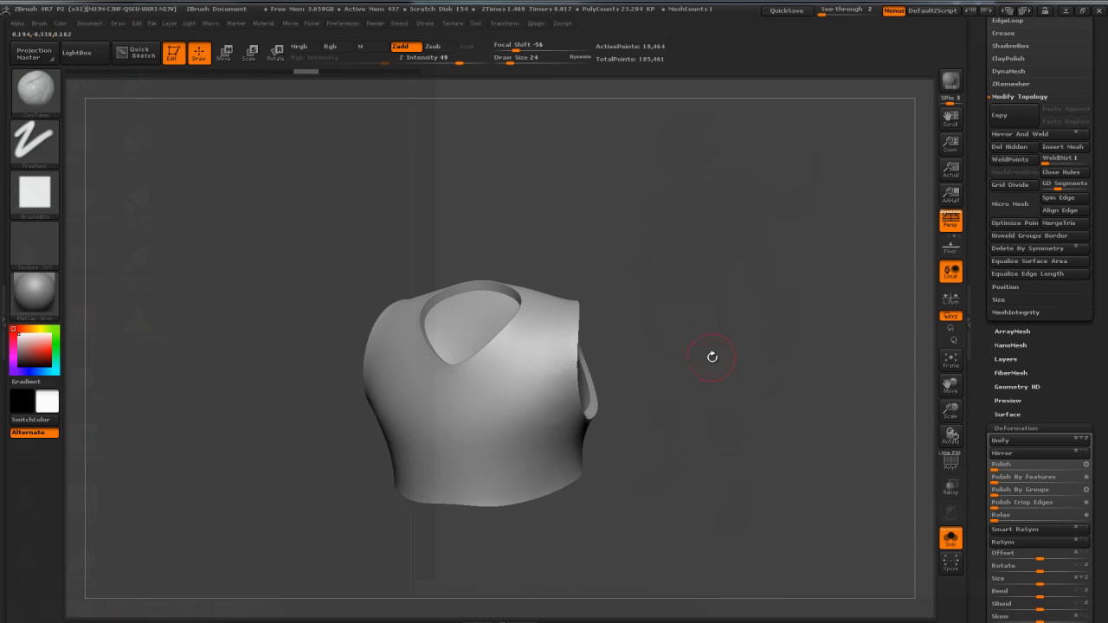
# Step: Leave the isolated view to show the whole character, and make the Torso the active subtool
pyautogui.click(951, 540)
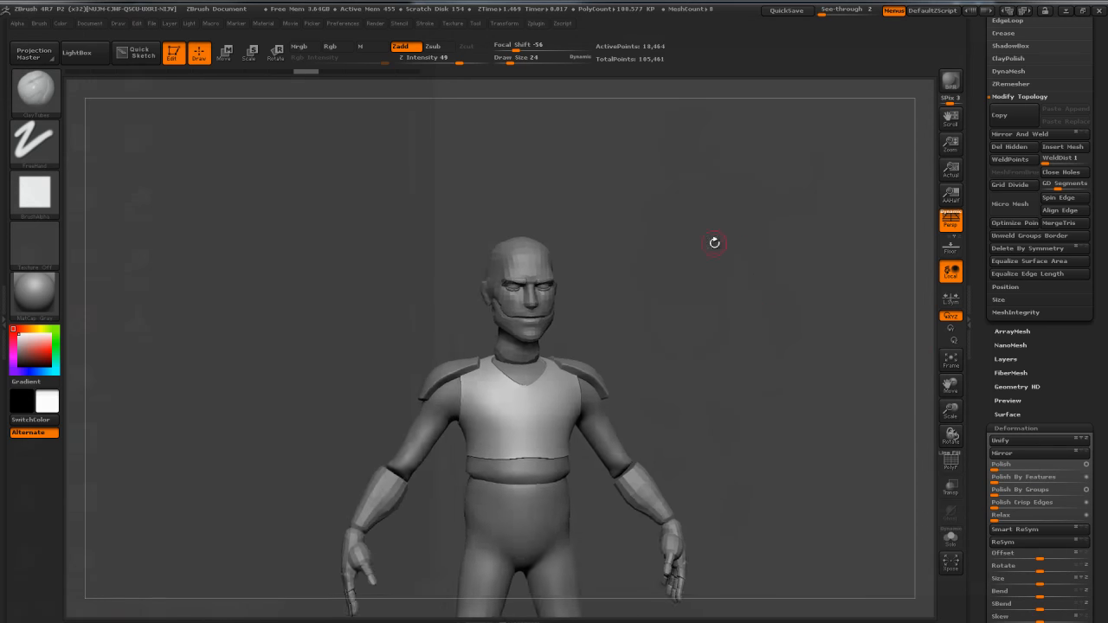
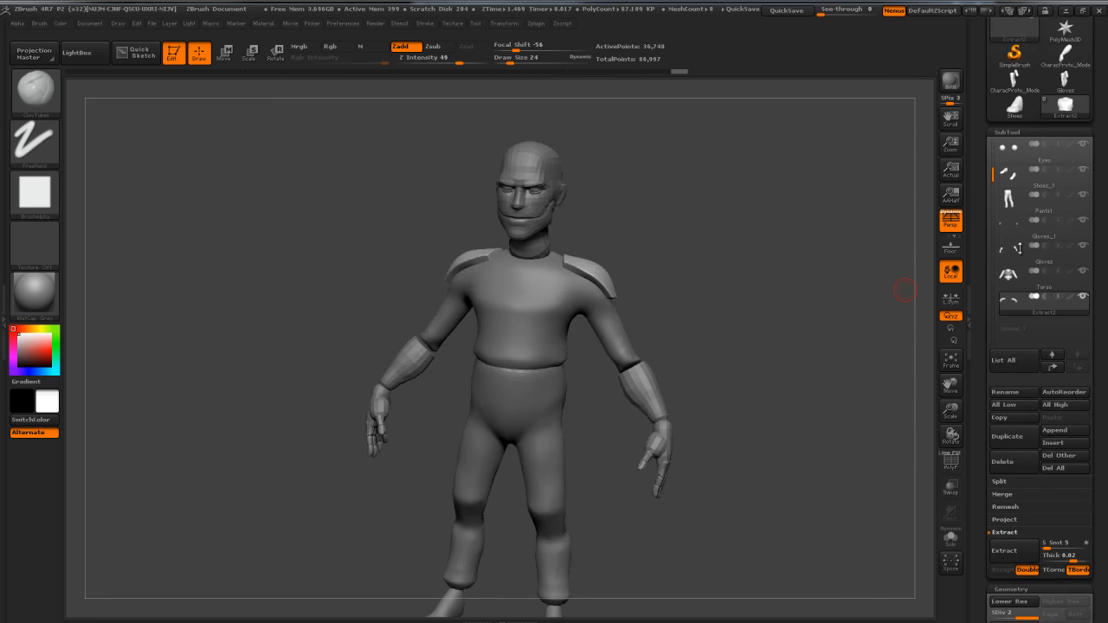
pyautogui.click(997, 286)
pyautogui.moveTo(712, 251); pyautogui.dragTo(742, 284)
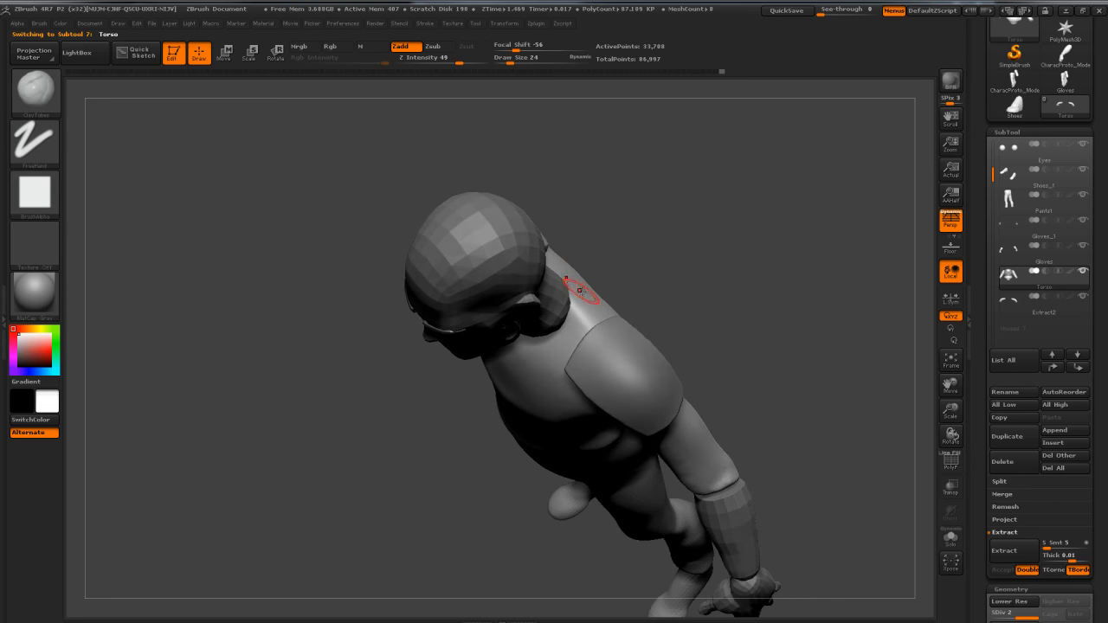
# Step: Set the draw size to 11 and mask a collar-shaped band around the base of the neck on the torso
pyautogui.press('s')
pyautogui.press('ctrl')
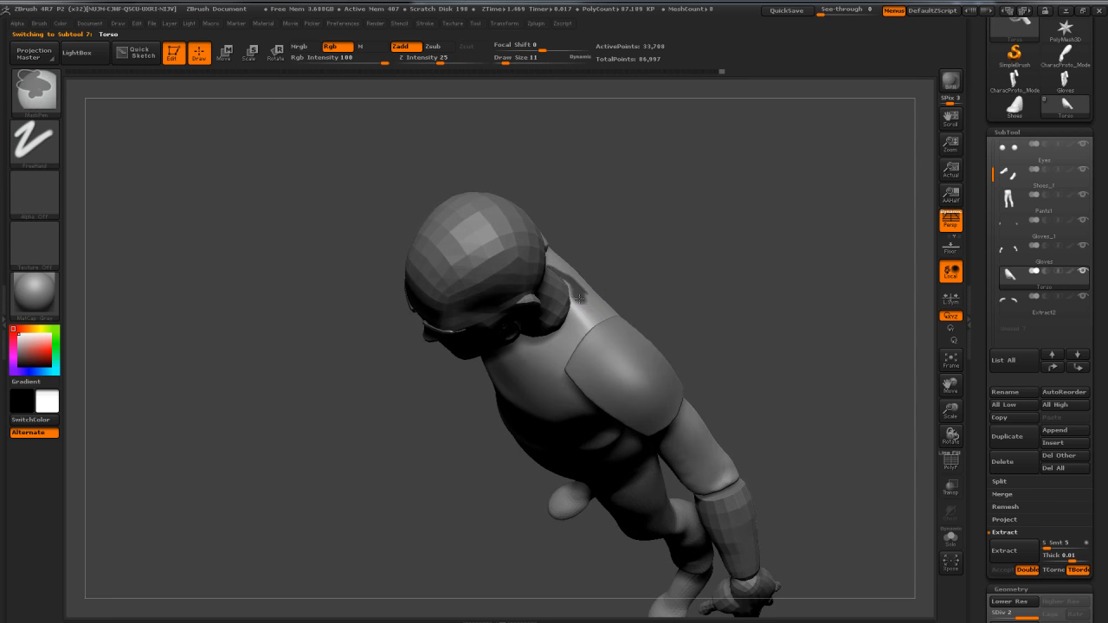
pyautogui.moveTo(604, 271); pyautogui.dragTo(559, 299)
pyautogui.hotkey('ctrl', 'shift')
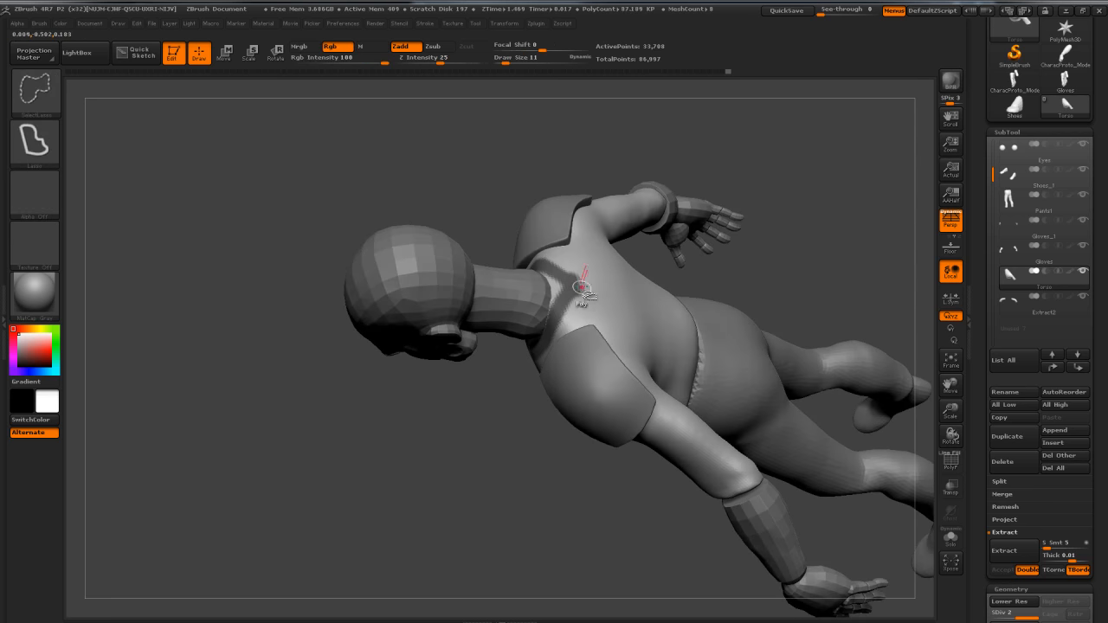
pyautogui.press('ctrl')
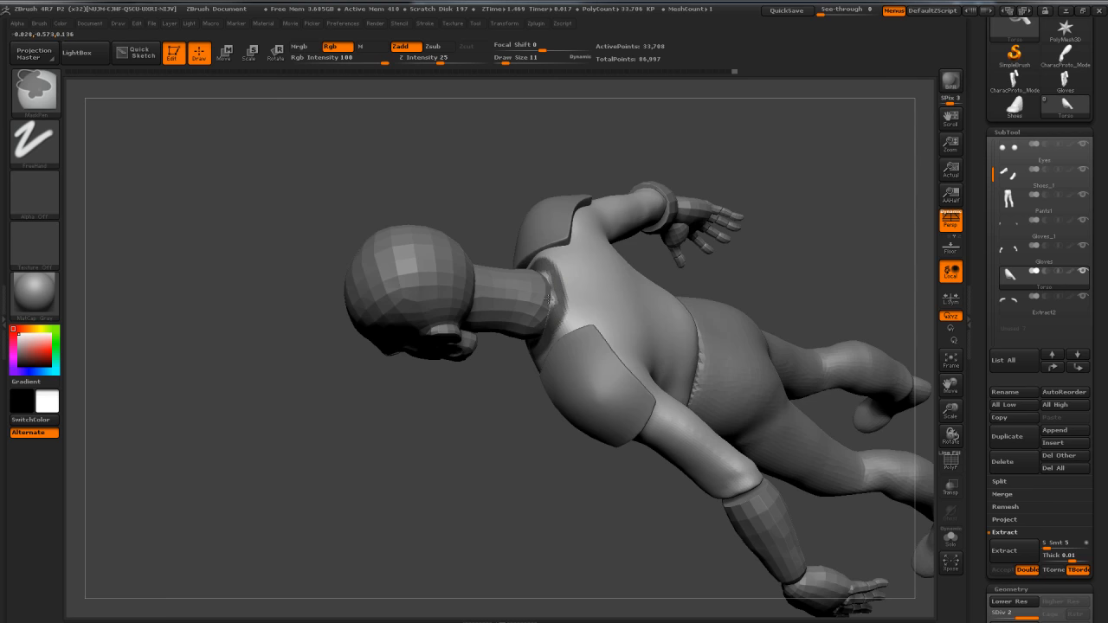
pyautogui.moveTo(727, 165); pyautogui.dragTo(613, 254)
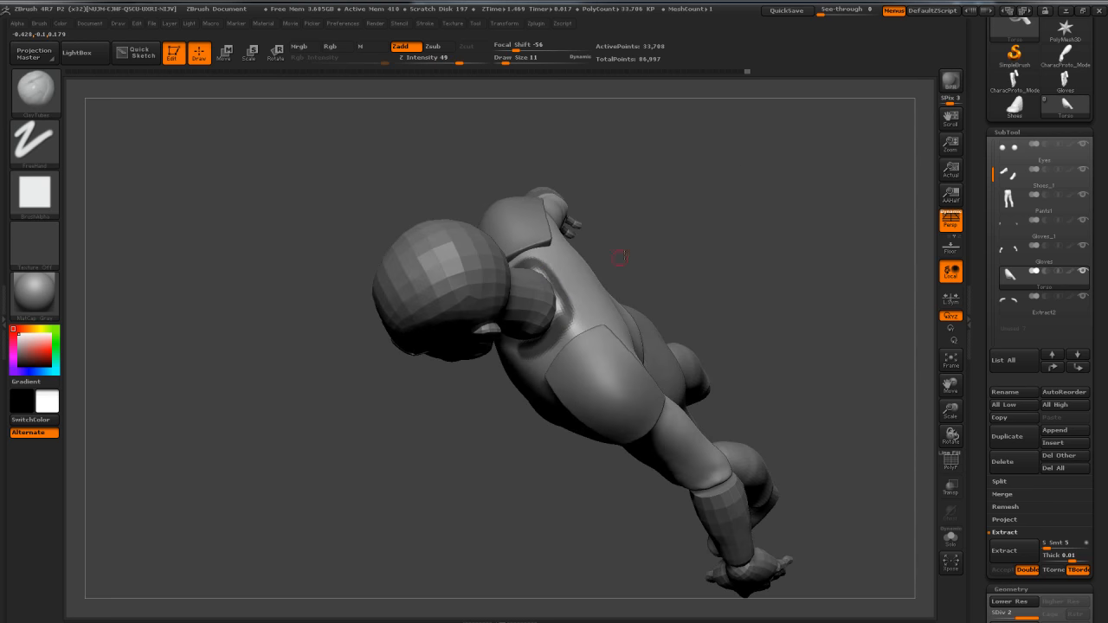
pyautogui.press('ctrl')
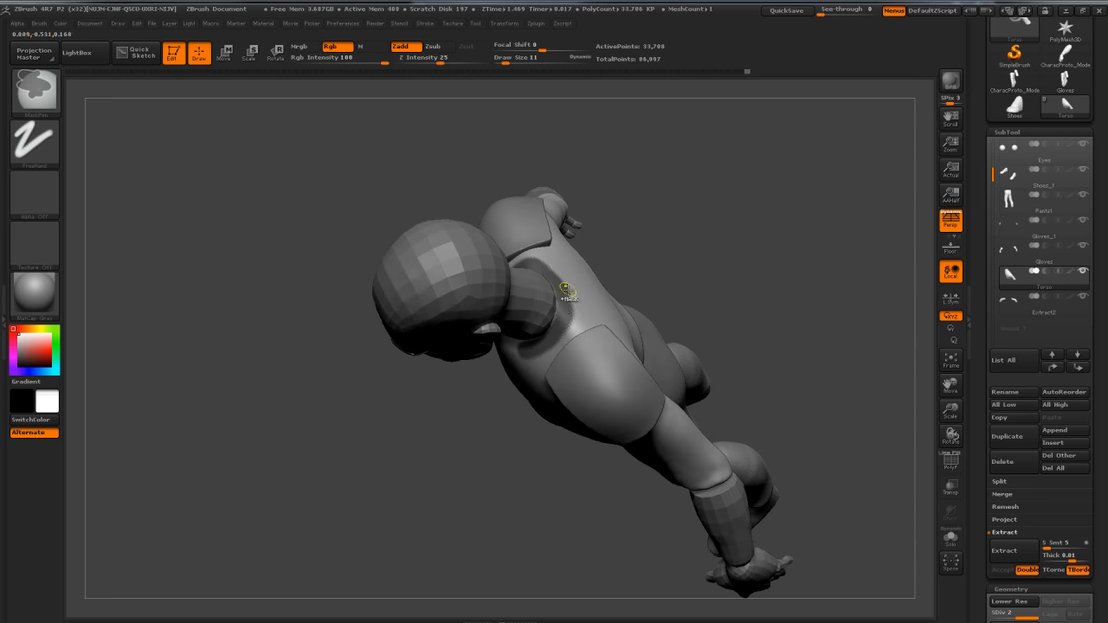
pyautogui.moveTo(675, 281); pyautogui.dragTo(787, 158)
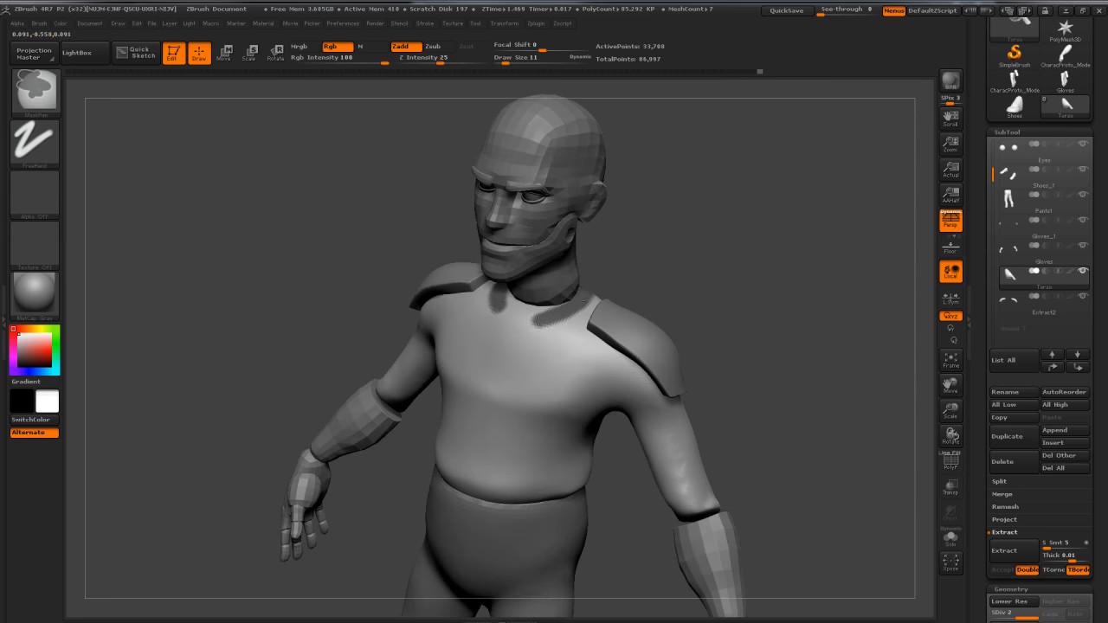
pyautogui.moveTo(753, 255)
pyautogui.mouseDown()
pyautogui.moveTo(818, 204)
pyautogui.moveTo(764, 244)
pyautogui.moveTo(767, 231)
pyautogui.mouseUp()
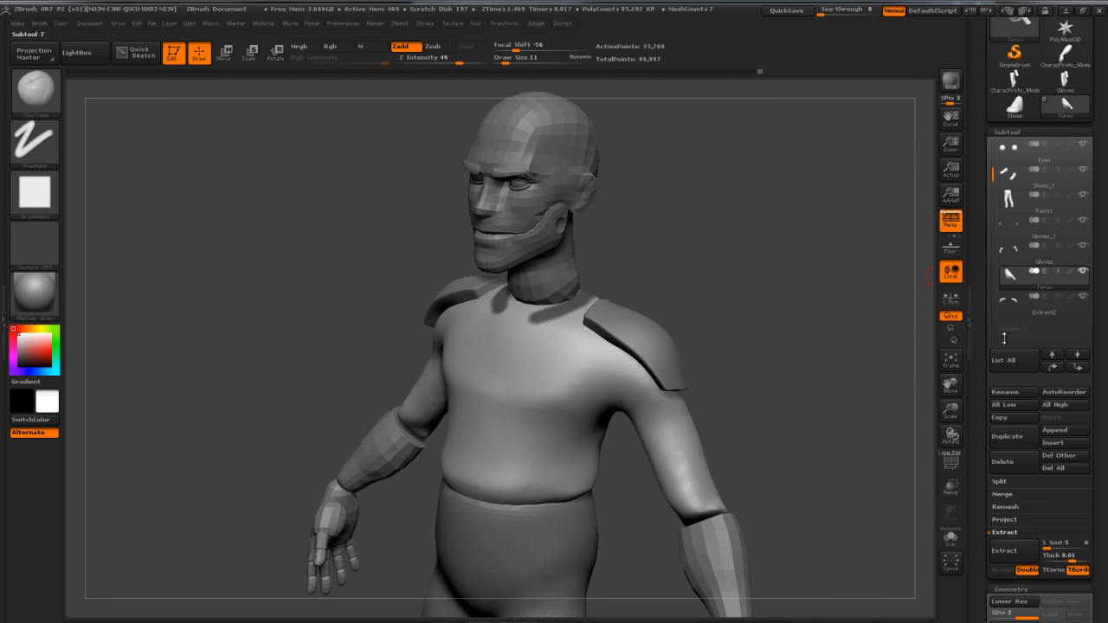
# Step: Extract the masked collar from the torso with a thickness of 0.01 and accept it as a new subtool
pyautogui.moveTo(976, 403); pyautogui.dragTo(982, 305)
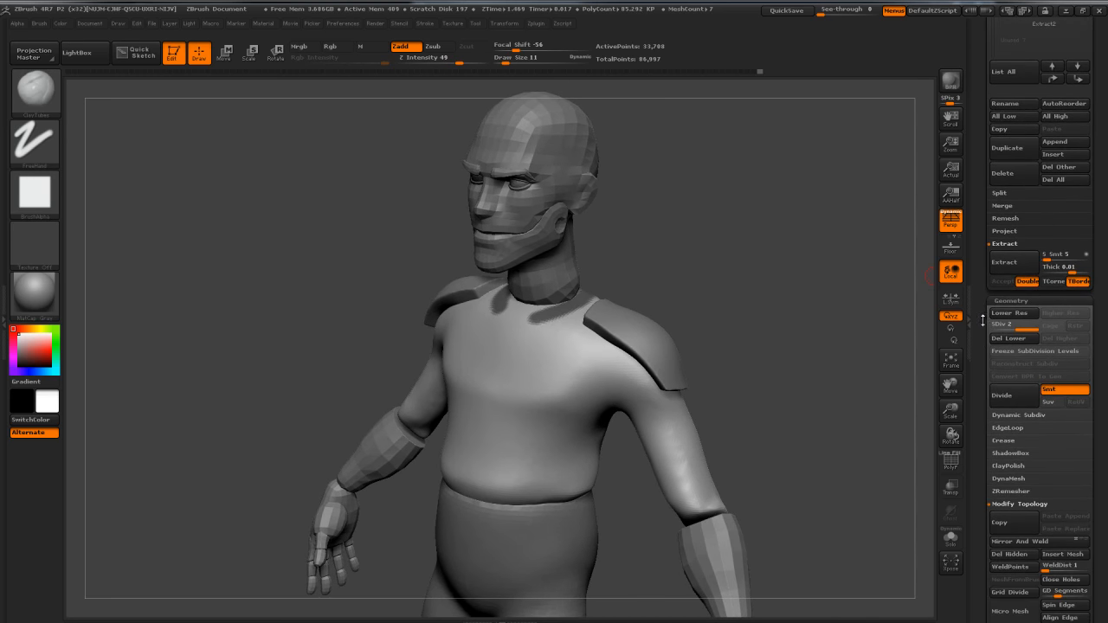
pyautogui.moveTo(980, 423)
pyautogui.mouseDown()
pyautogui.moveTo(977, 342)
pyautogui.moveTo(975, 430)
pyautogui.mouseUp()
pyautogui.click(1021, 267)
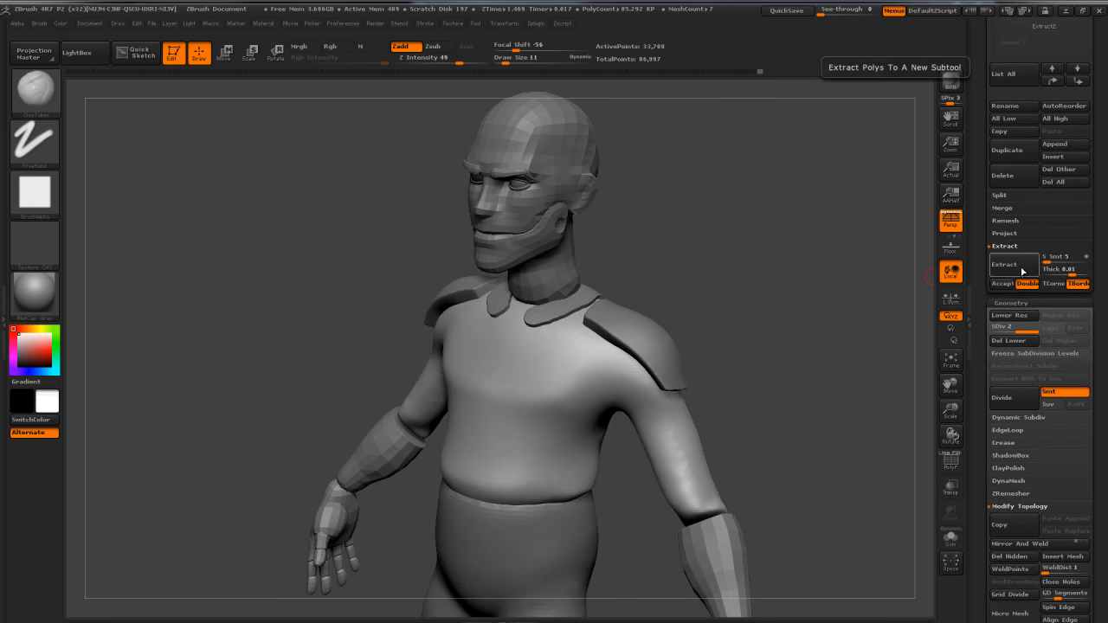
pyautogui.click(1010, 284)
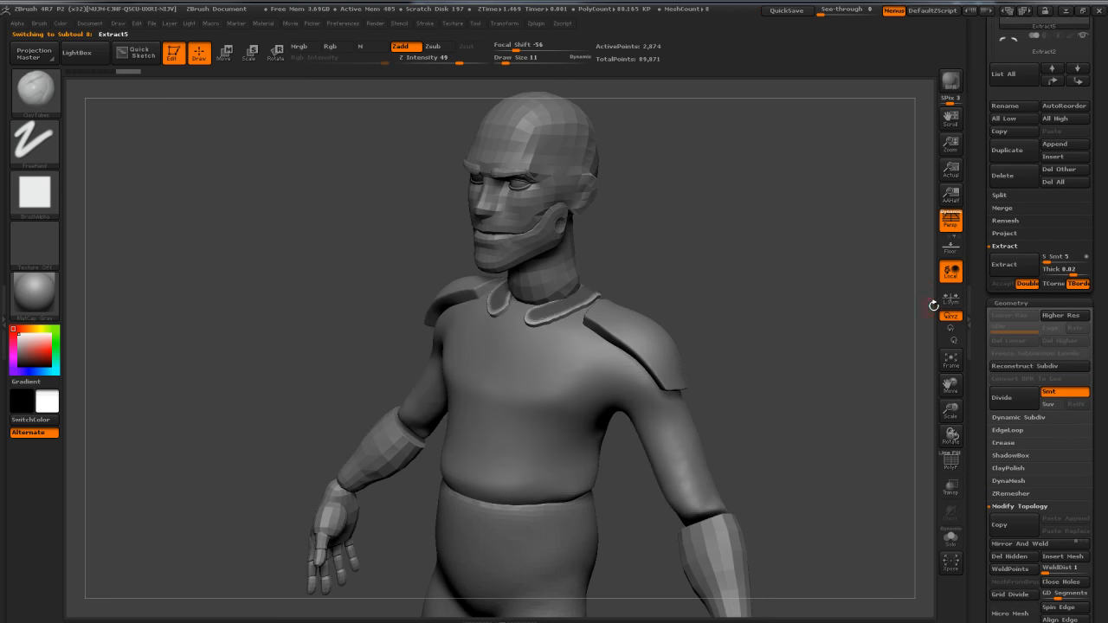
# Step: Display the polygroup wireframe on the extracted collar and isolate the collar from the other subtools
pyautogui.click(952, 465)
pyautogui.moveTo(865, 412); pyautogui.dragTo(796, 280)
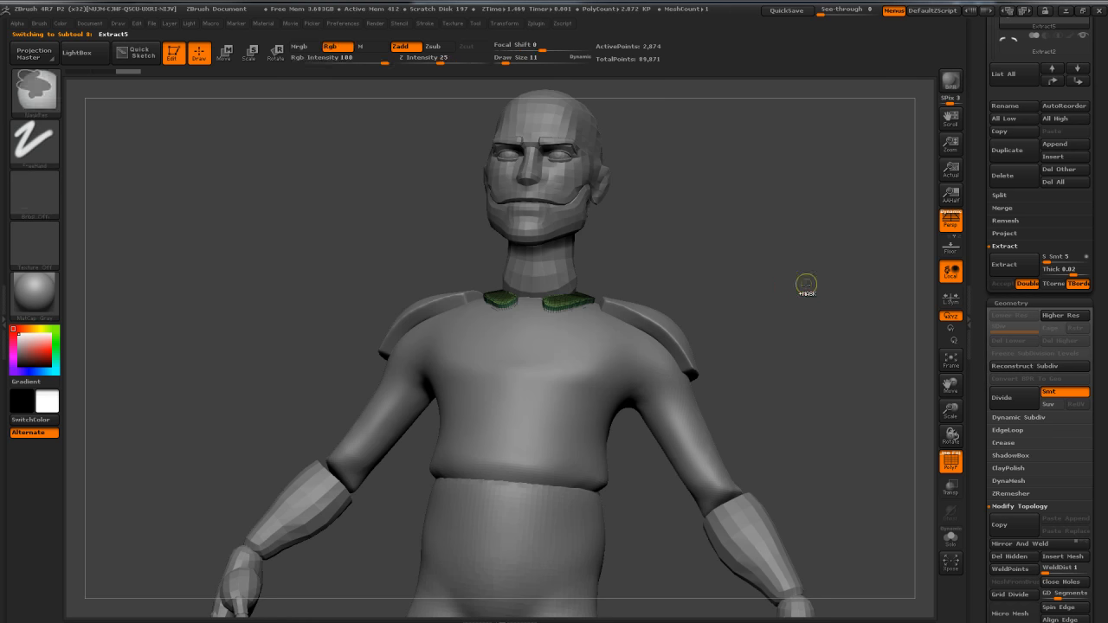
pyautogui.click(952, 538)
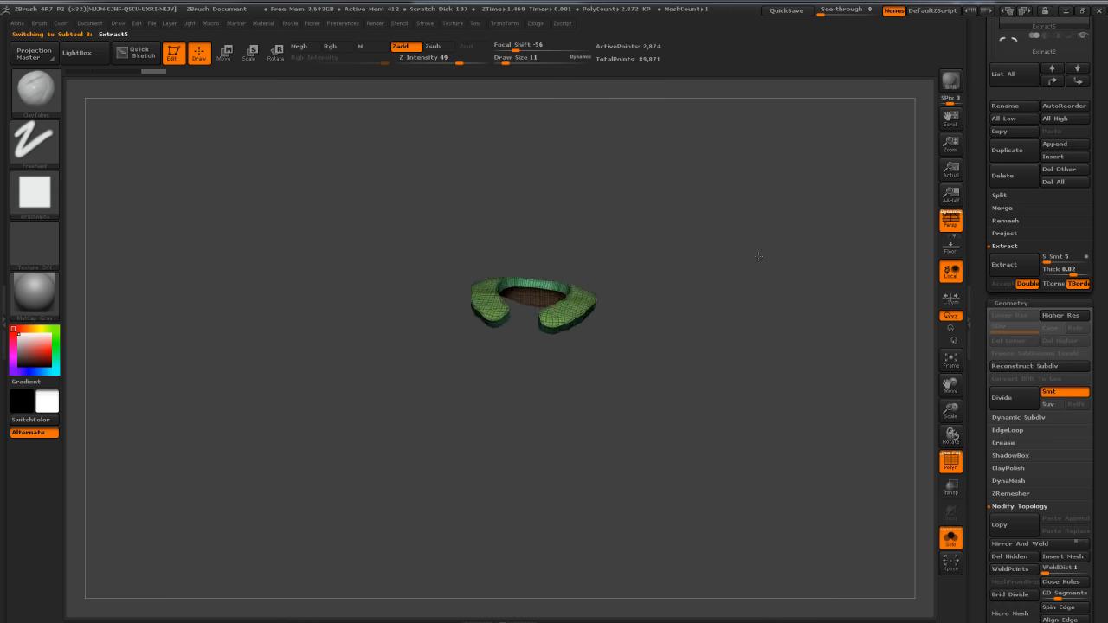
pyautogui.moveTo(787, 284); pyautogui.dragTo(794, 243)
# Step: Isolate the collar's border polygroup and narrow the visible faces to the two short strips at its front ends
pyautogui.keyDown('ctrl'); pyautogui.keyDown('shift'); pyautogui.click(614, 359); pyautogui.keyUp('shift'); pyautogui.keyUp('ctrl')
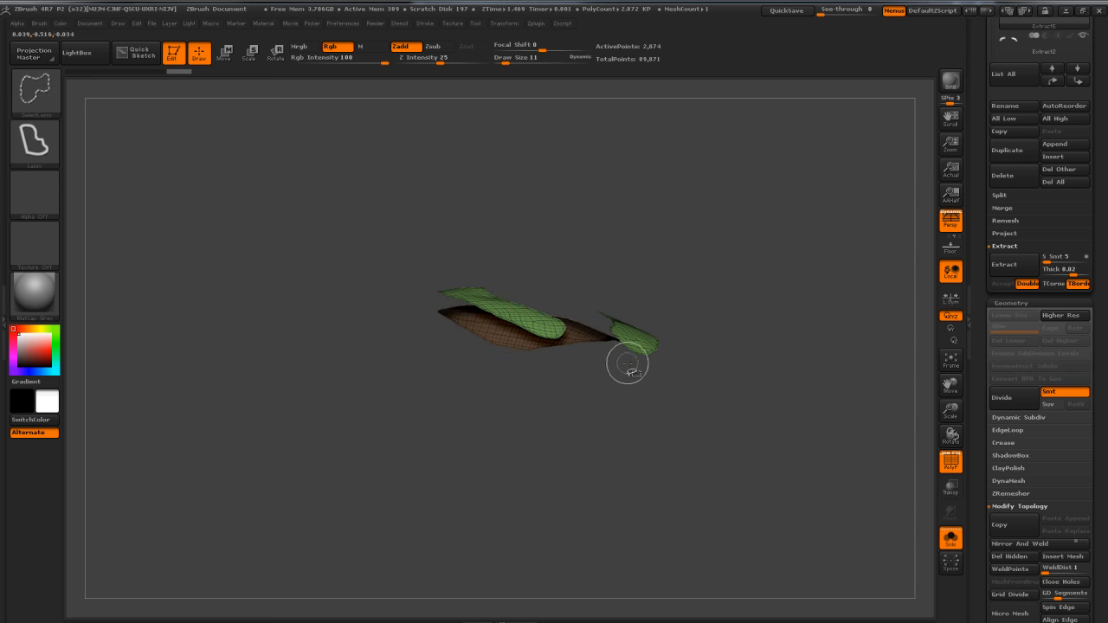
pyautogui.keyDown('ctrl'); pyautogui.keyDown('shift'); pyautogui.click(745, 300); pyautogui.keyUp('shift'); pyautogui.keyUp('ctrl')
pyautogui.moveTo(745, 300); pyautogui.dragTo(643, 368)
pyautogui.hotkey('ctrl', 'shift')
pyautogui.moveTo(625, 325)
pyautogui.keyDown('ctrl'); pyautogui.keyDown('shift'); pyautogui.mouseDown()
pyautogui.moveTo(550, 334)
pyautogui.moveTo(512, 363)
pyautogui.mouseUp(); pyautogui.keyUp('shift'); pyautogui.keyUp('ctrl')
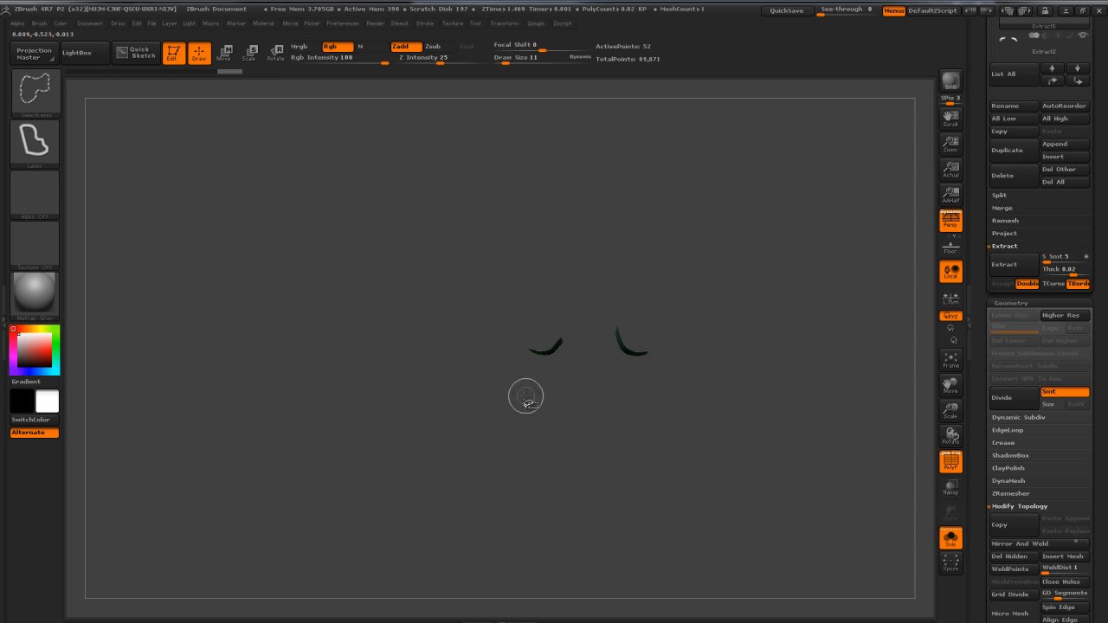
pyautogui.keyDown('ctrl'); pyautogui.keyDown('shift'); pyautogui.click(543, 398); pyautogui.keyUp('shift'); pyautogui.keyUp('ctrl')
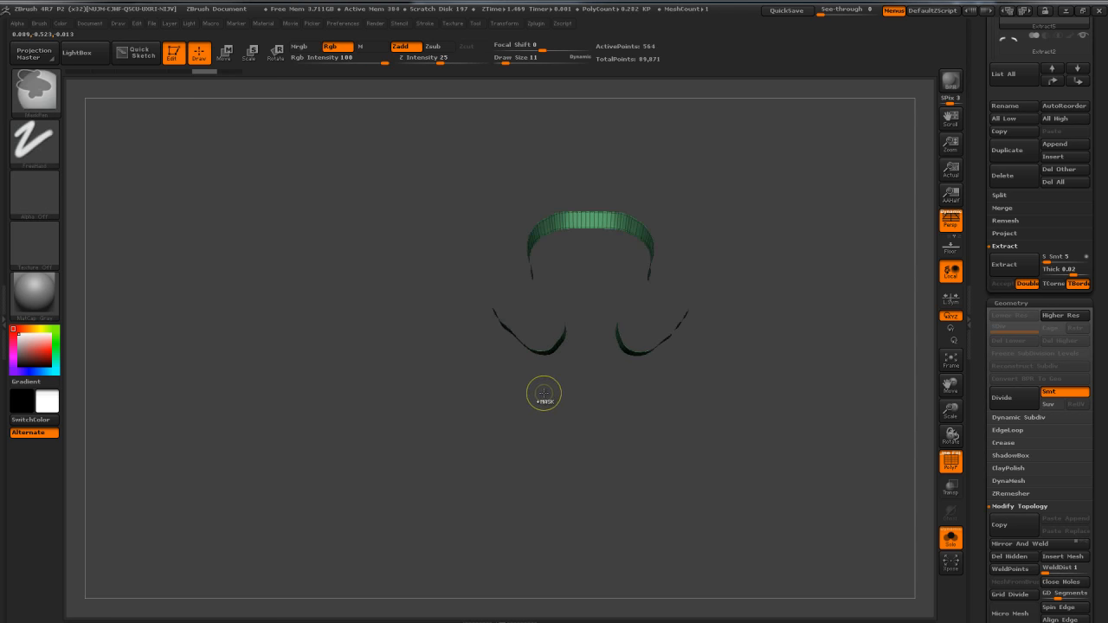
pyautogui.hotkey('ctrl', 'shift')
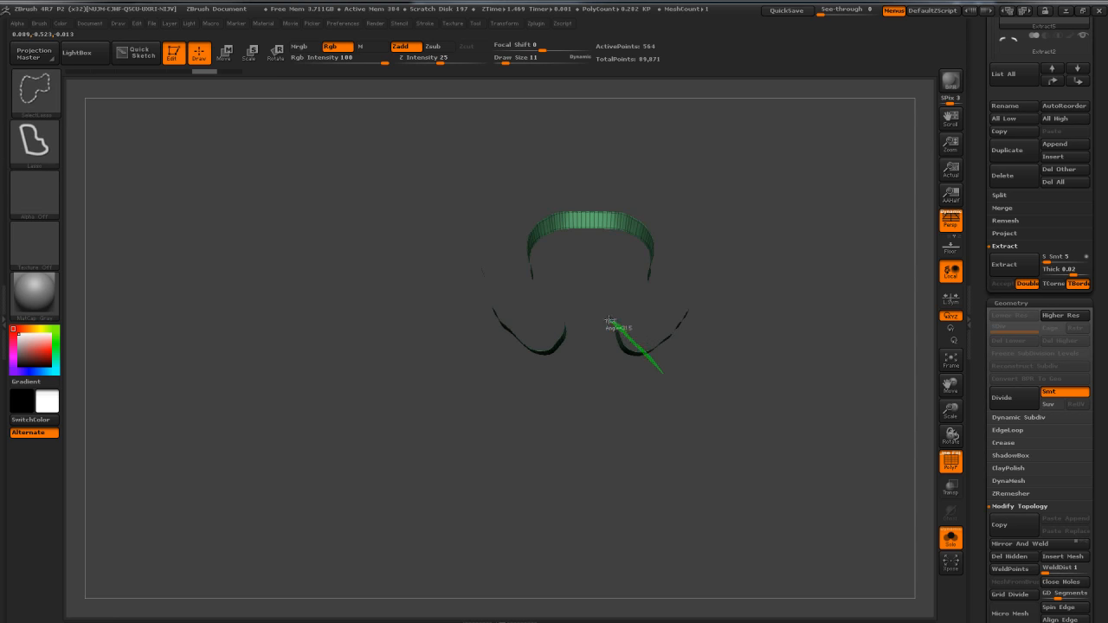
pyautogui.moveTo(617, 389)
pyautogui.keyDown('ctrl'); pyautogui.keyDown('alt'); pyautogui.keyDown('shift'); pyautogui.mouseDown()
pyautogui.moveTo(619, 400)
pyautogui.moveTo(649, 391)
pyautogui.moveTo(622, 336)
pyautogui.mouseUp(); pyautogui.keyUp('shift'); pyautogui.keyUp('alt'); pyautogui.keyUp('ctrl')
pyautogui.hotkey('ctrl', 'z')
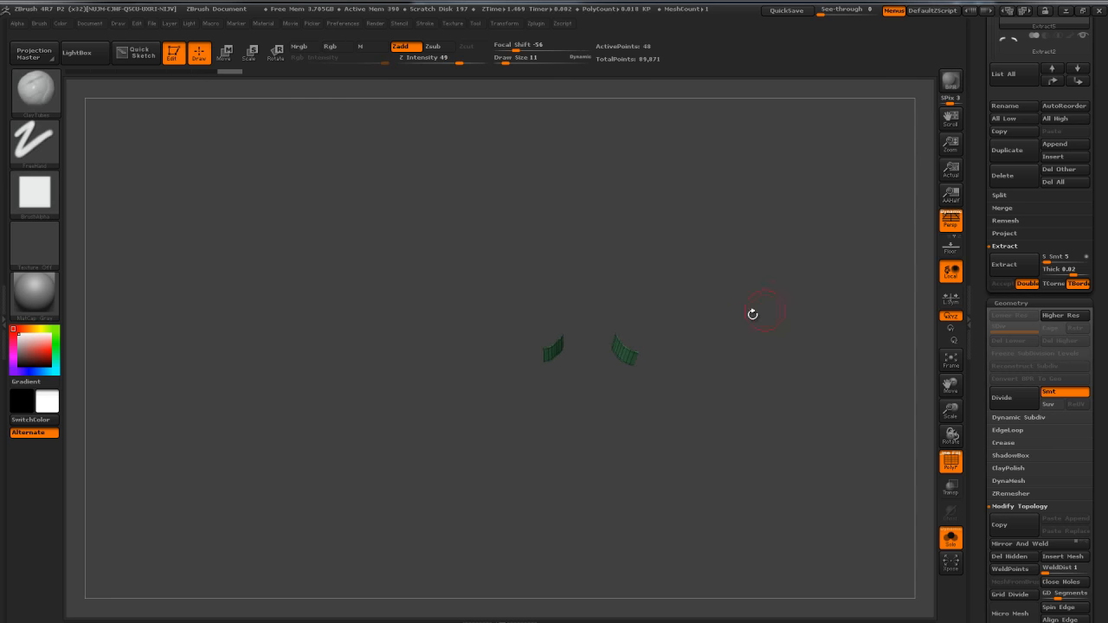
# Step: Assign the visible end strips their own polygroup and show the whole collar again
pyautogui.moveTo(979, 430); pyautogui.dragTo(980, 237)
pyautogui.click(1012, 355)
pyautogui.keyDown('ctrl'); pyautogui.keyDown('shift'); pyautogui.click(814, 384); pyautogui.keyUp('shift'); pyautogui.keyUp('ctrl')
pyautogui.moveTo(804, 397); pyautogui.dragTo(811, 392)
# Step: Apply Polish By Groups to the collar and bring the rest of the character back into view
pyautogui.moveTo(982, 182); pyautogui.dragTo(966, 285)
pyautogui.click(1019, 227)
pyautogui.moveTo(836, 255); pyautogui.dragTo(741, 201)
pyautogui.click(950, 539)
# Step: Using SelectRect, isolate and mask the collar's outer face polygroup, show the full collar, and invert the mask
pyautogui.hotkey('ctrl', 'shift')
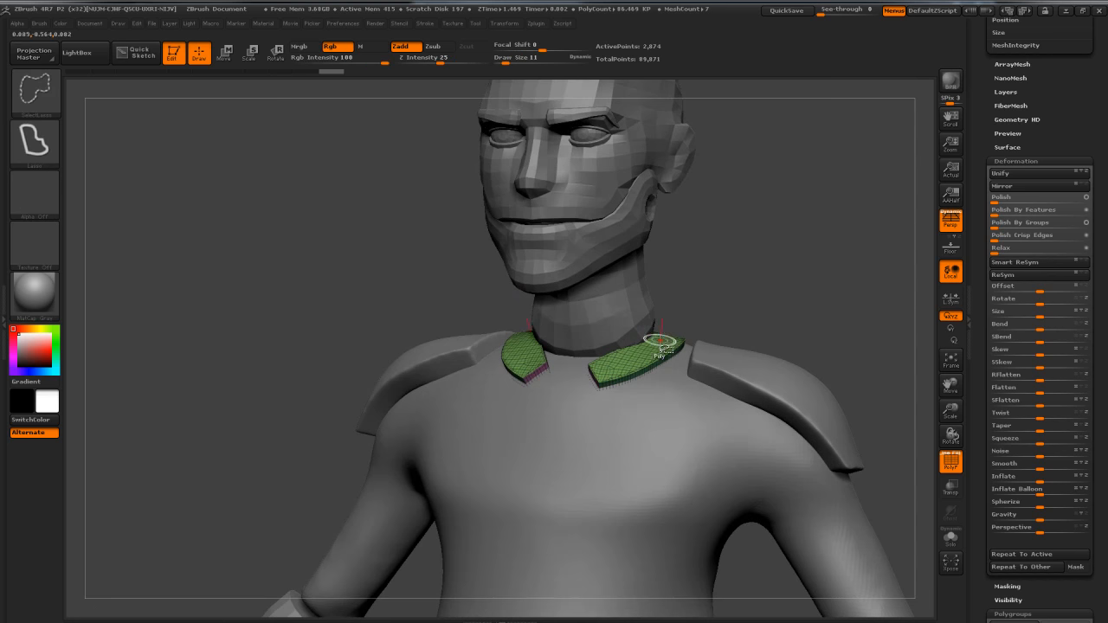
pyautogui.click(35, 88)
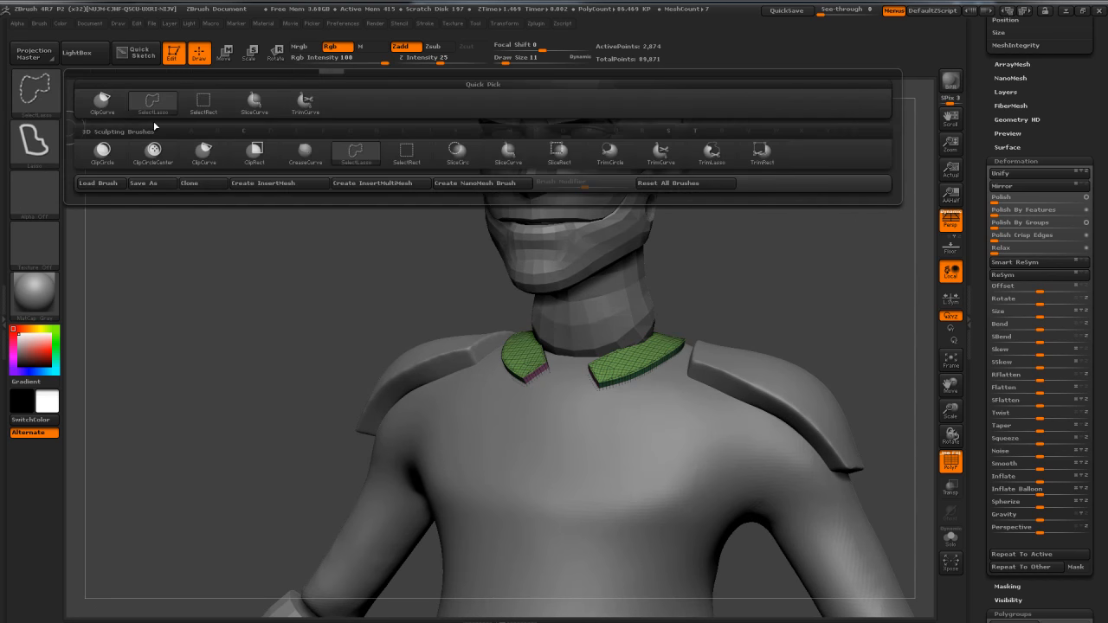
pyautogui.keyDown('ctrl'); pyautogui.keyDown('shift'); pyautogui.click(665, 354); pyautogui.keyUp('shift'); pyautogui.keyUp('ctrl')
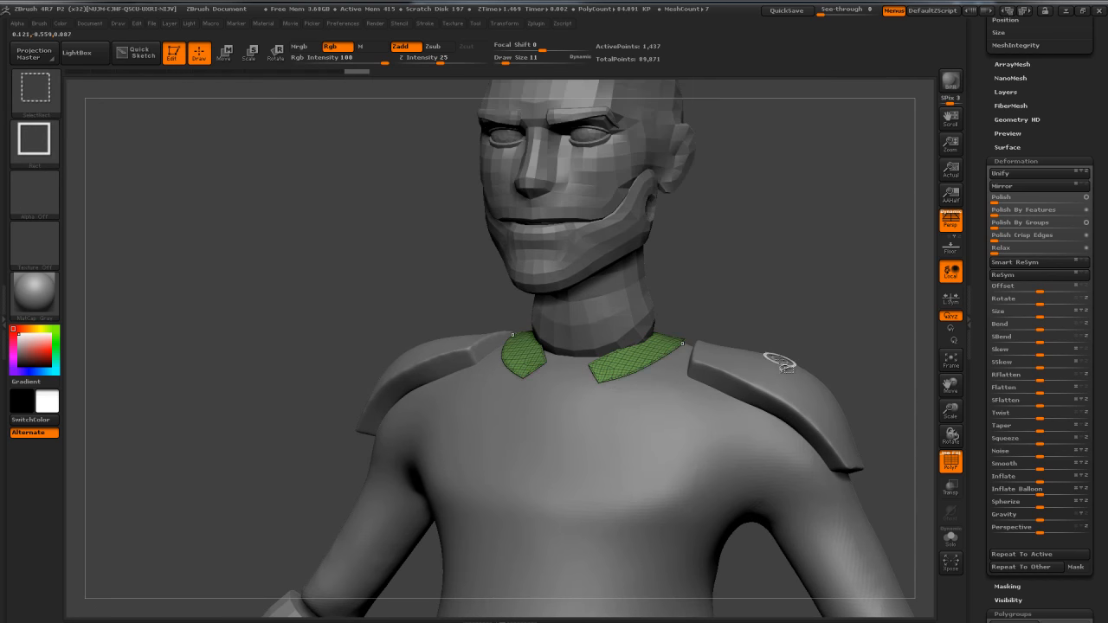
pyautogui.keyDown('ctrl'); pyautogui.click(810, 321); pyautogui.keyUp('ctrl')
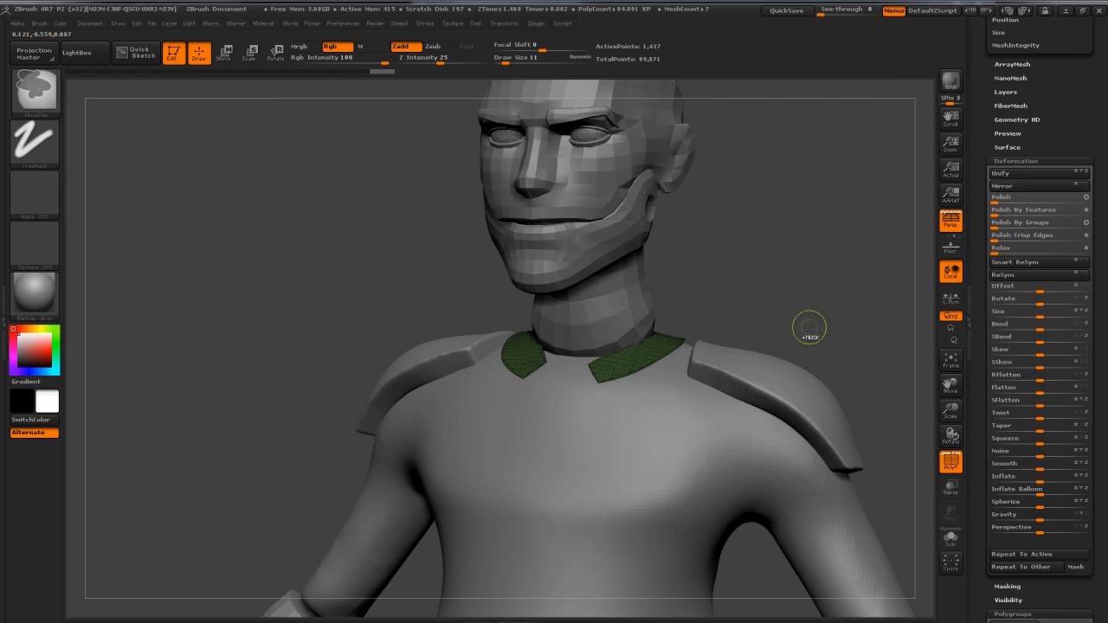
pyautogui.keyDown('ctrl'); pyautogui.keyDown('shift'); pyautogui.click(815, 266); pyautogui.keyUp('shift'); pyautogui.keyUp('ctrl')
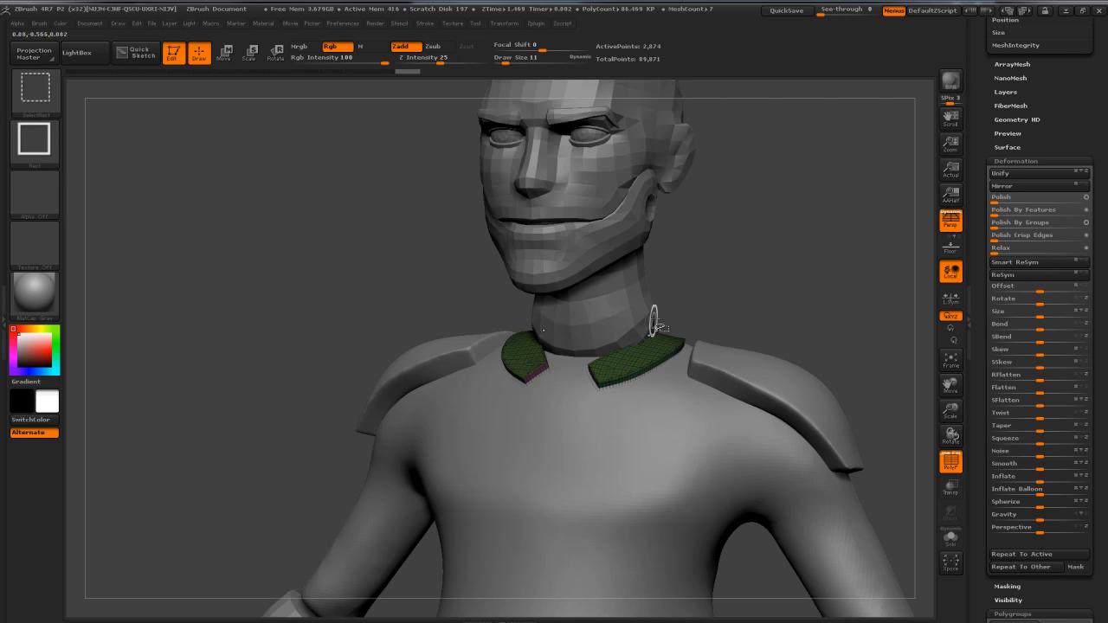
pyautogui.keyDown('ctrl'); pyautogui.click(801, 308); pyautogui.keyUp('ctrl')
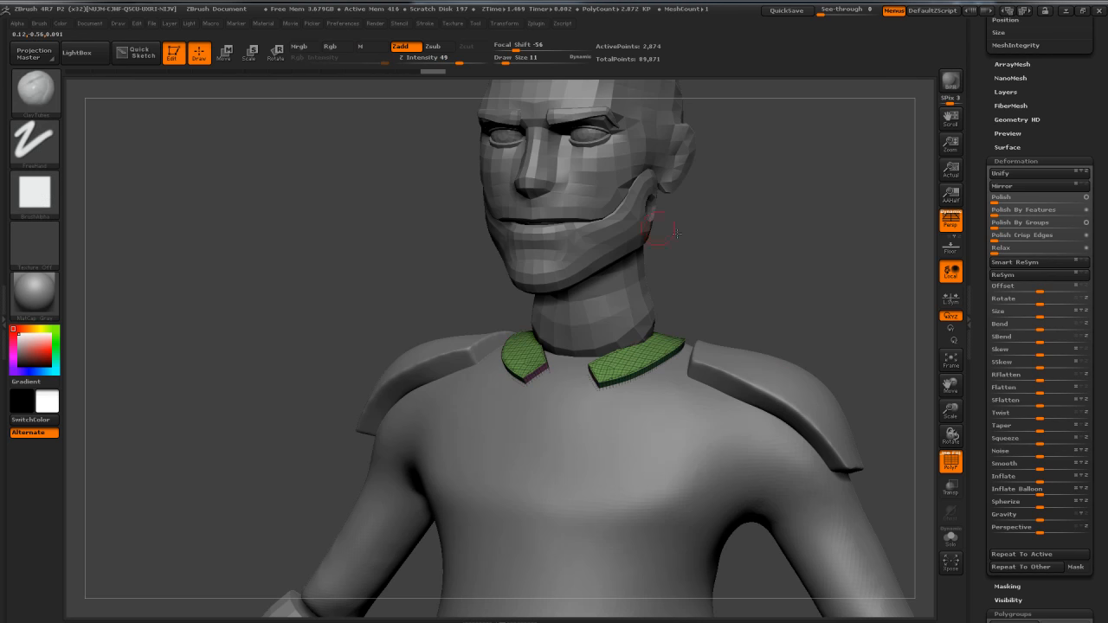
# Step: Raise the collar's unmasked outer face along the neck with a Move transpose line, and turn off the polygroup wireframe
pyautogui.click(224, 53)
pyautogui.moveTo(801, 201); pyautogui.dragTo(726, 252)
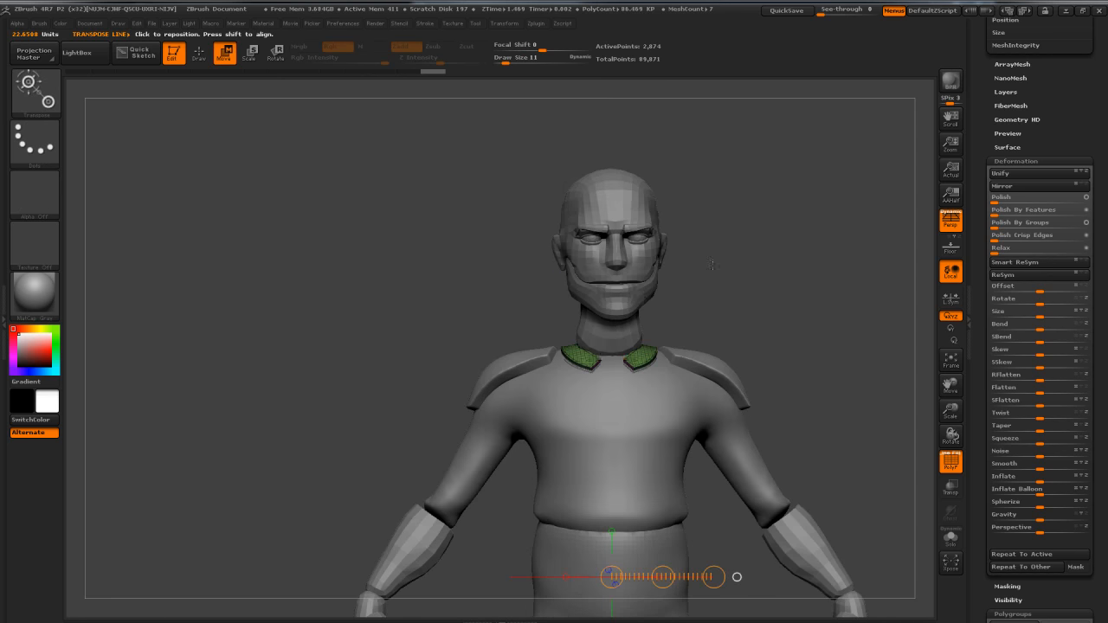
pyautogui.moveTo(570, 346); pyautogui.dragTo(502, 185)
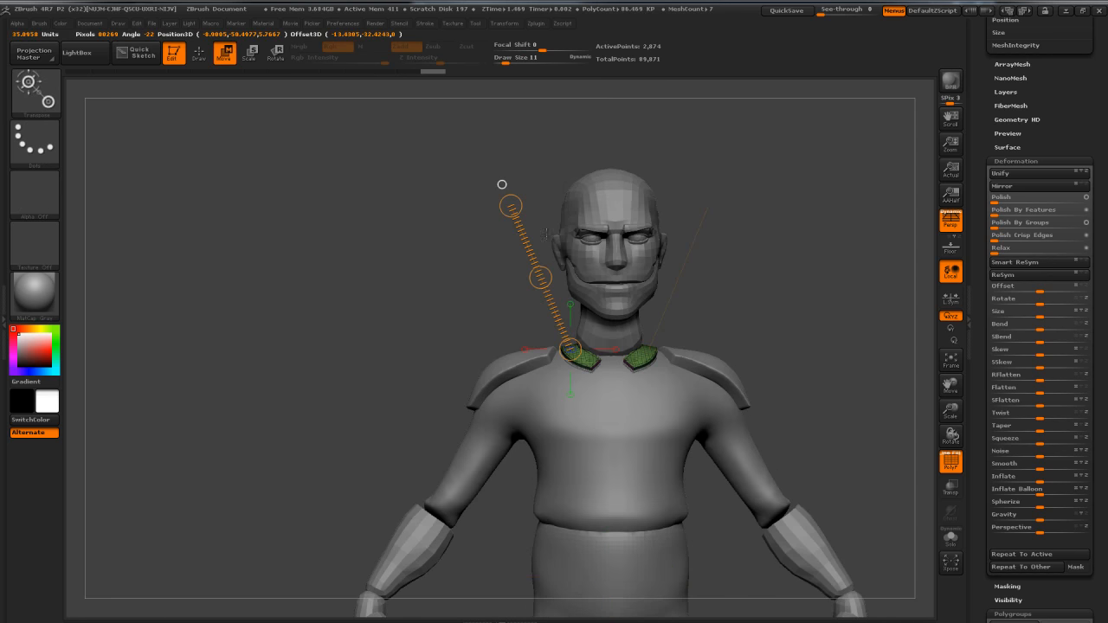
pyautogui.moveTo(540, 277); pyautogui.dragTo(541, 228)
pyautogui.moveTo(736, 238); pyautogui.dragTo(812, 328)
pyautogui.click(953, 464)
# Step: Examine the raised collar on the full figure and in the current tool's enlarged preview
pyautogui.moveTo(852, 367); pyautogui.dragTo(817, 263)
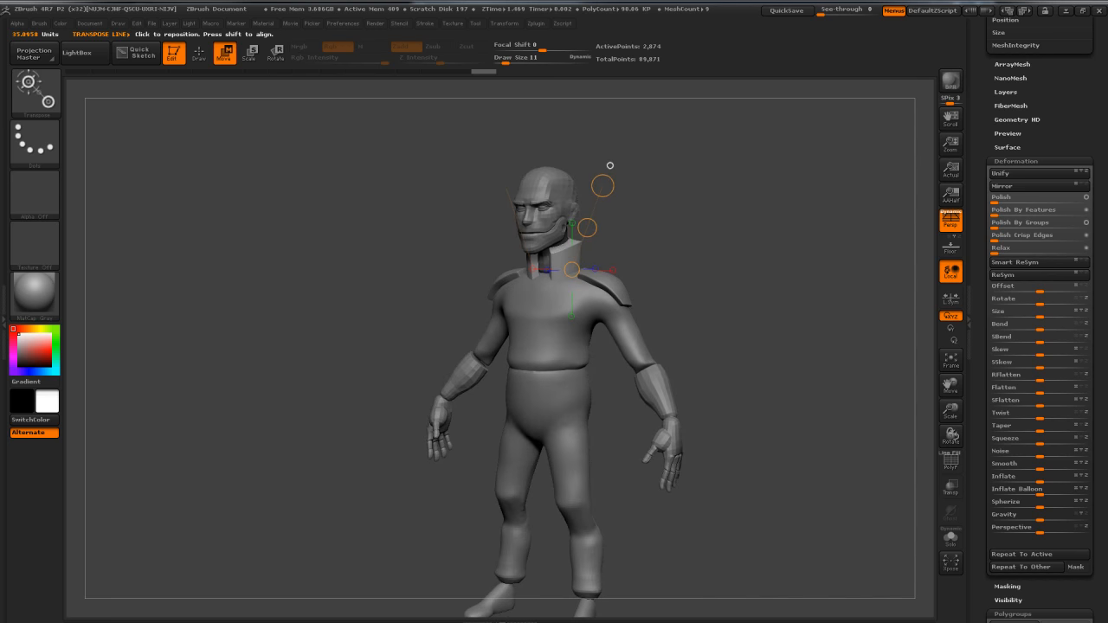
pyautogui.moveTo(855, 393); pyautogui.dragTo(834, 348)
pyautogui.keyDown('alt'); pyautogui.moveTo(923, 276); pyautogui.dragTo(748, 274); pyautogui.keyUp('alt')
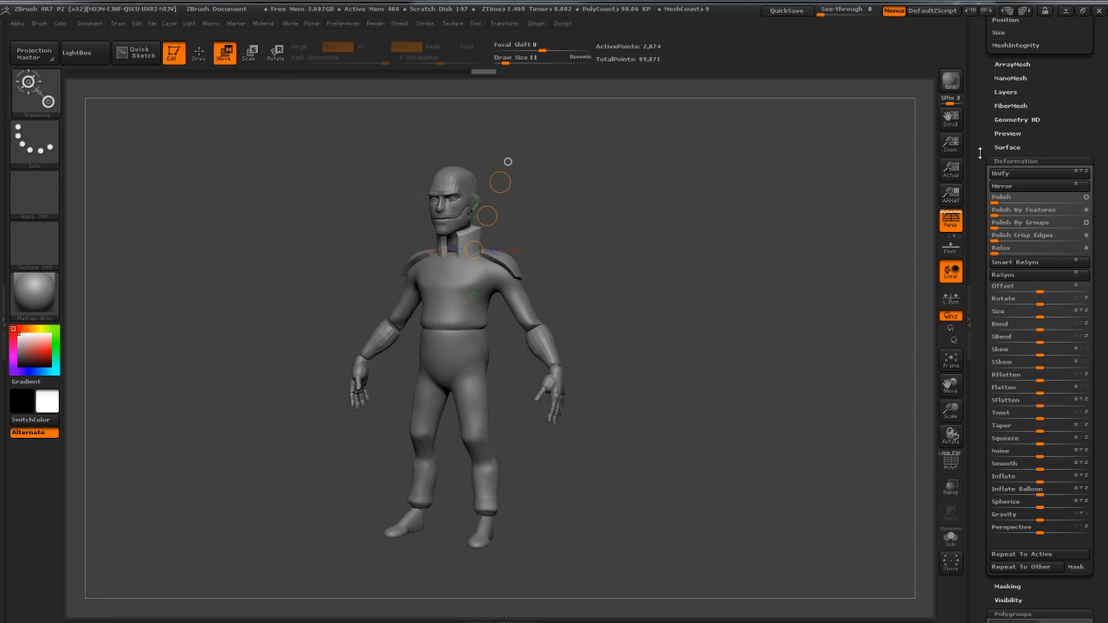
pyautogui.scroll(15, 985, 156)
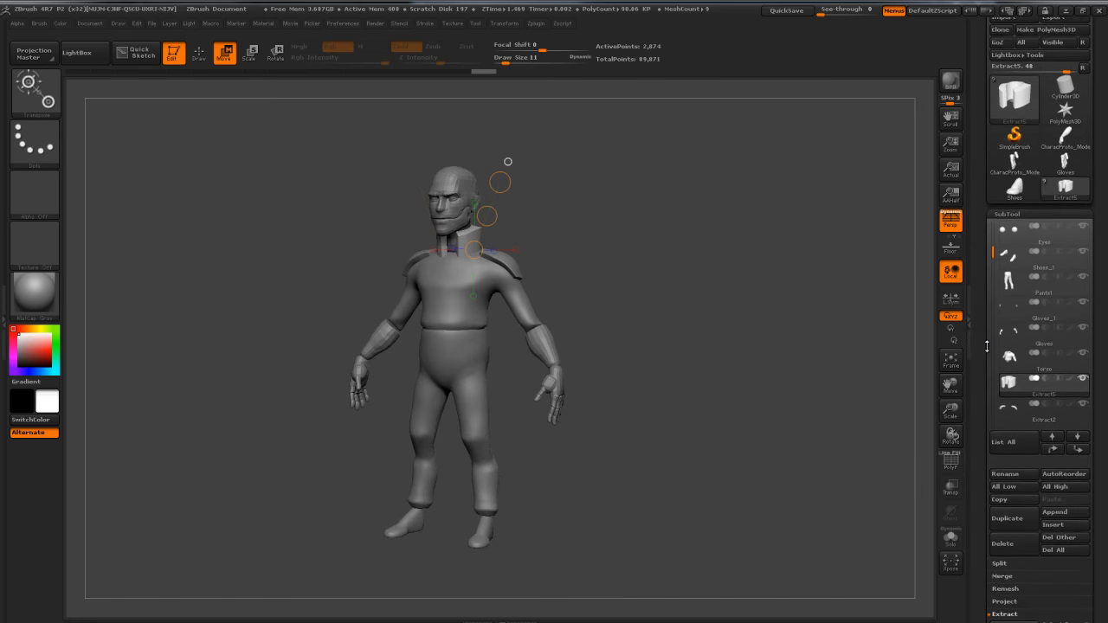
pyautogui.scroll(3, 987, 347)
pyautogui.moveTo(1018, 140)
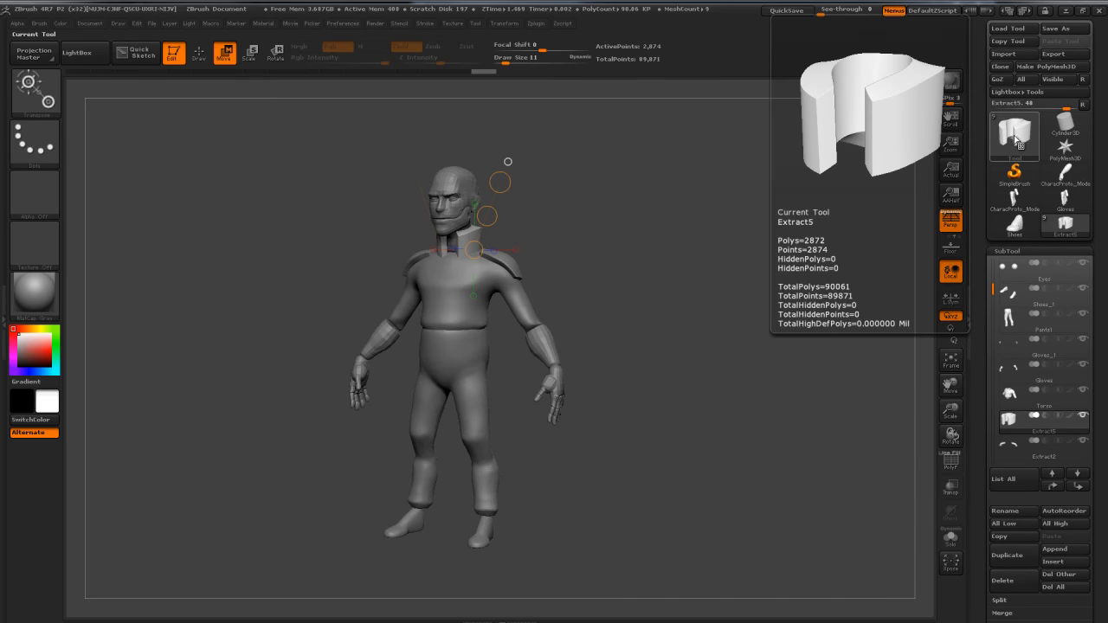
# Step: Load the Cube3D primitive as the current tool and frame it smaller in the view
pyautogui.click(1018, 139)
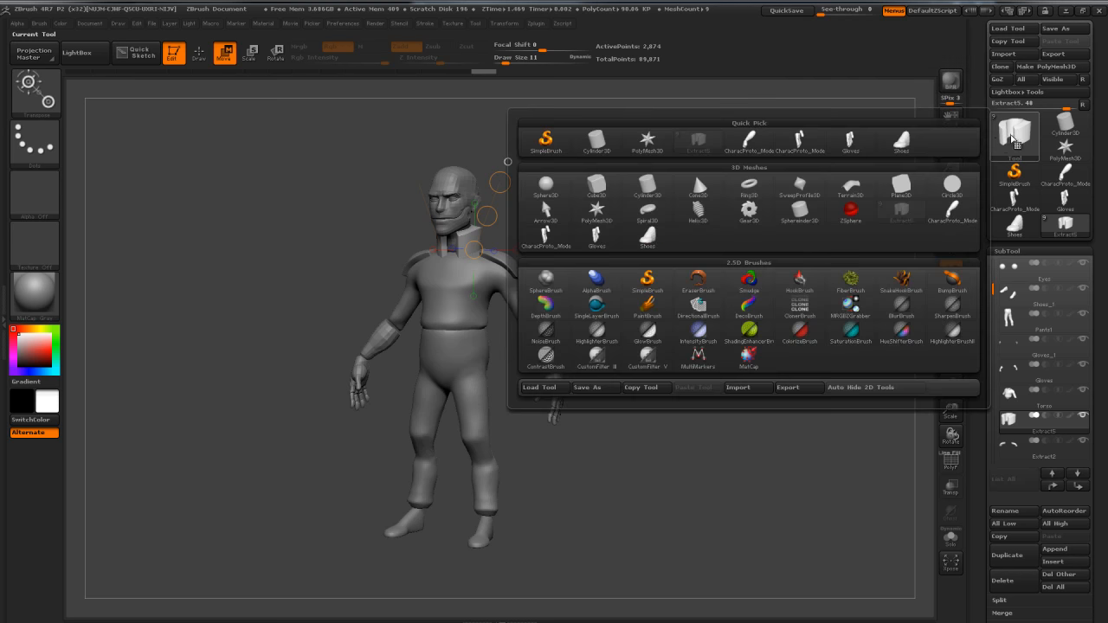
pyautogui.click(597, 186)
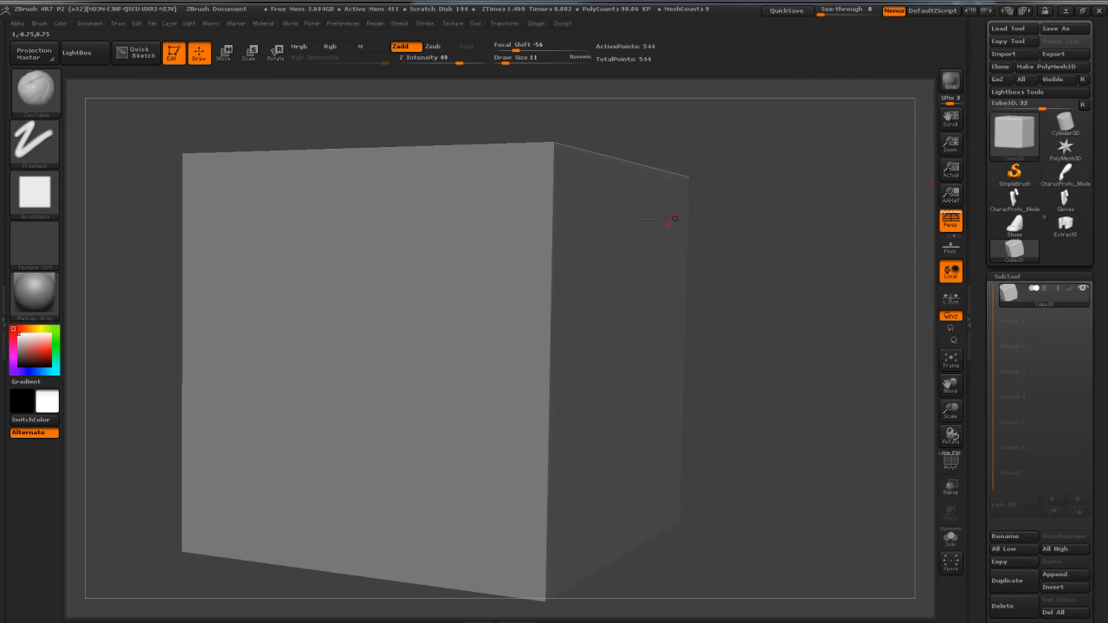
pyautogui.keyDown('alt'); pyautogui.moveTo(802, 292); pyautogui.dragTo(760, 248); pyautogui.keyUp('alt')
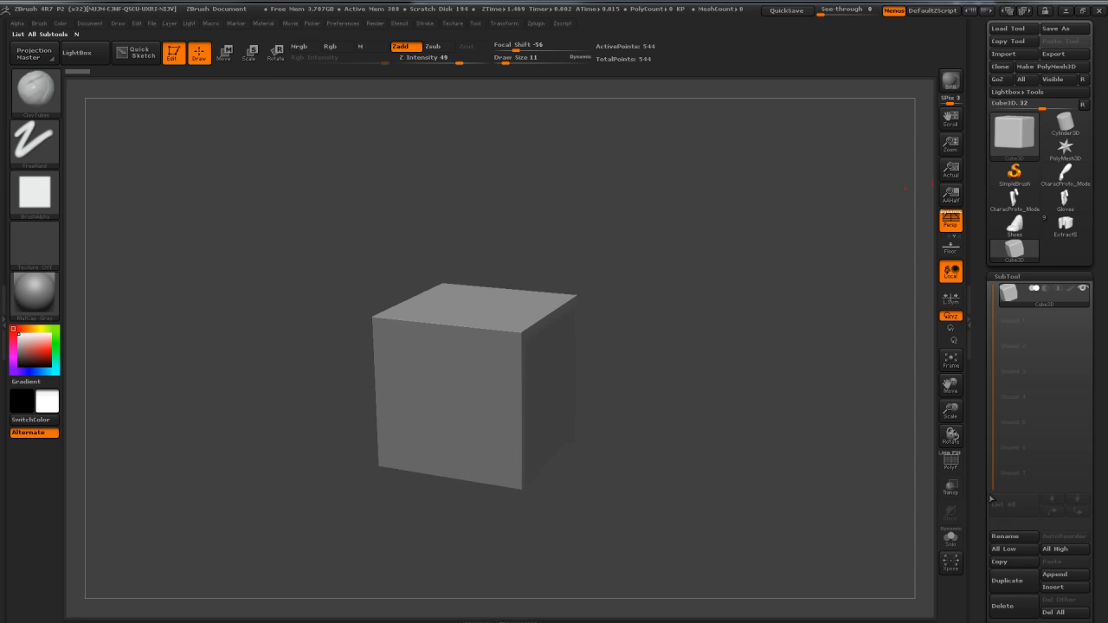
# Step: Append a Cylinder3D as a subtool of the cube and make the cylinder the active subtool
pyautogui.scroll(-3, 993, 504)
pyautogui.click(1057, 462)
pyautogui.click(870, 455)
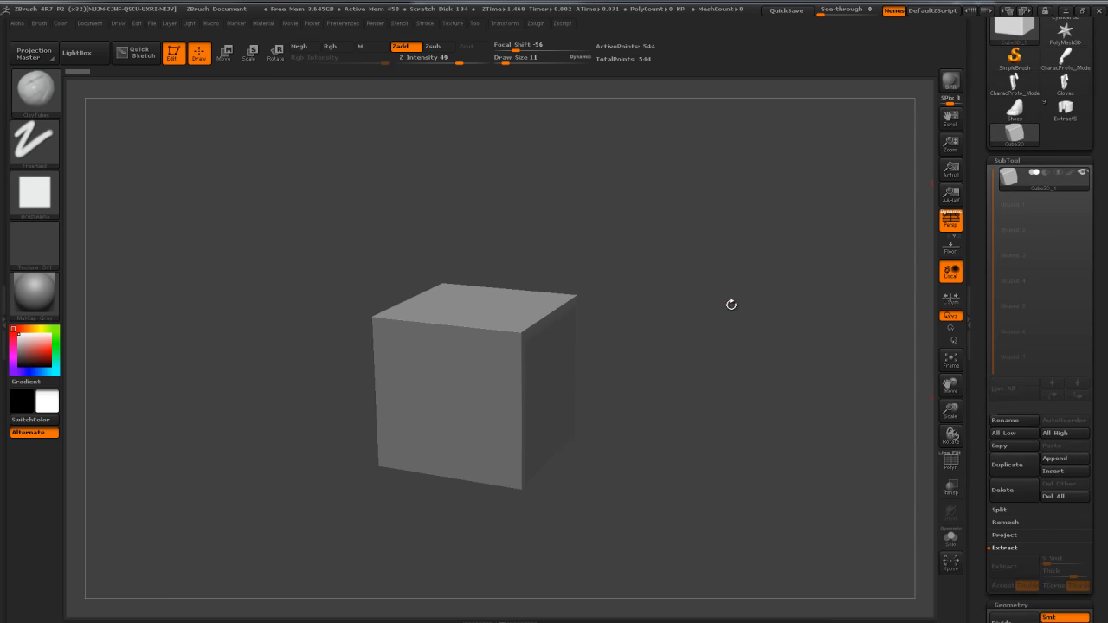
pyautogui.click(1063, 460)
pyautogui.click(698, 357)
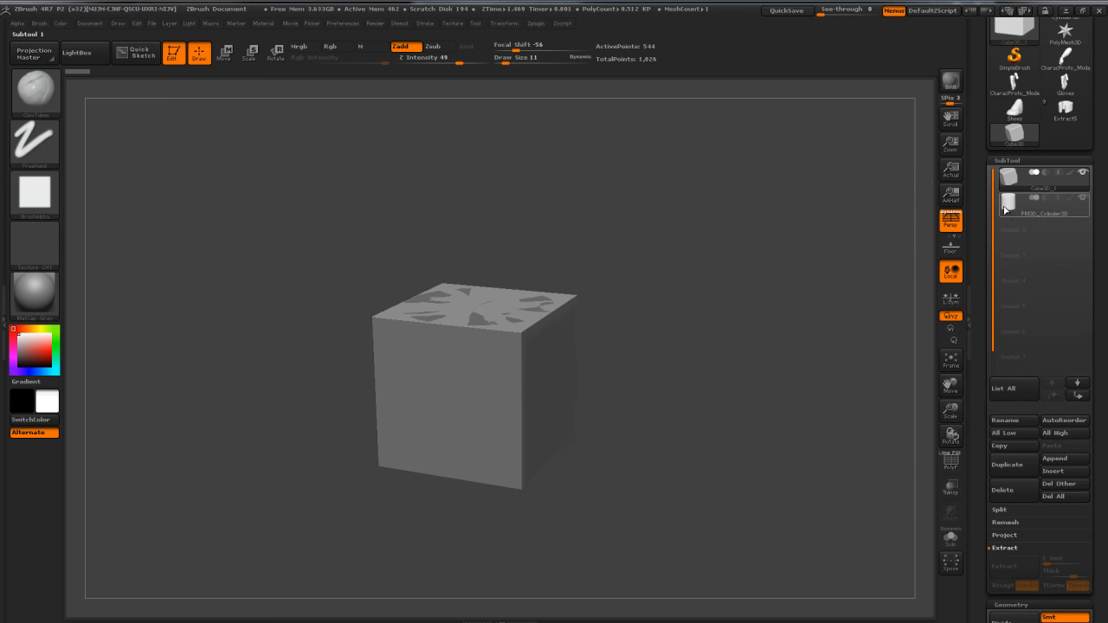
pyautogui.click(1006, 205)
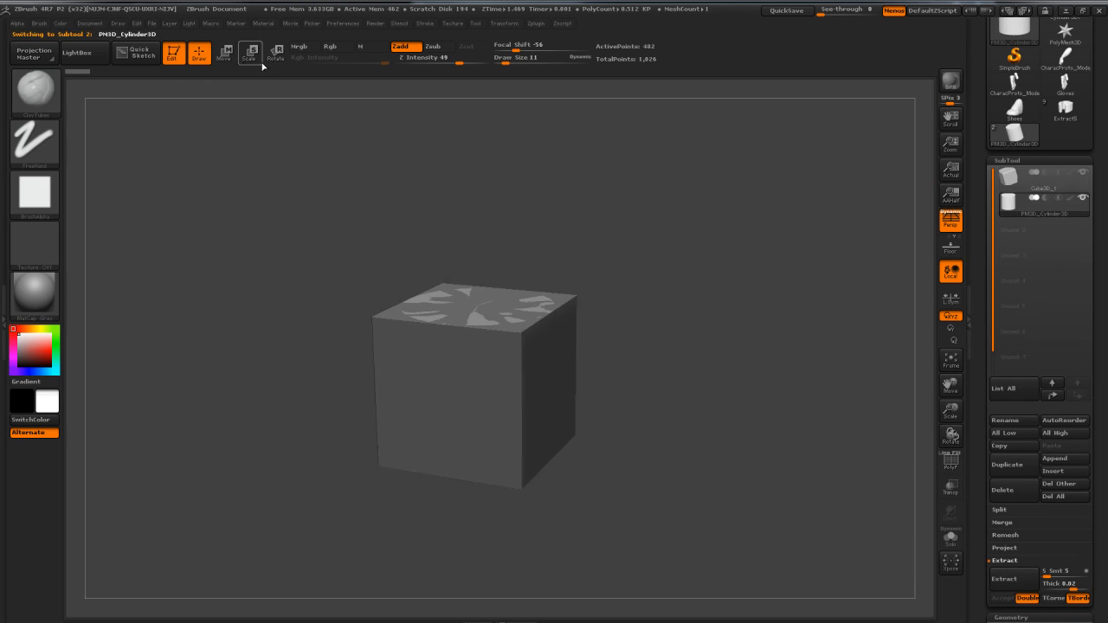
# Step: Switch to Move and draw a straight vertical transpose line upward from the cube's front face
pyautogui.click(223, 54)
pyautogui.moveTo(686, 256); pyautogui.dragTo(691, 244)
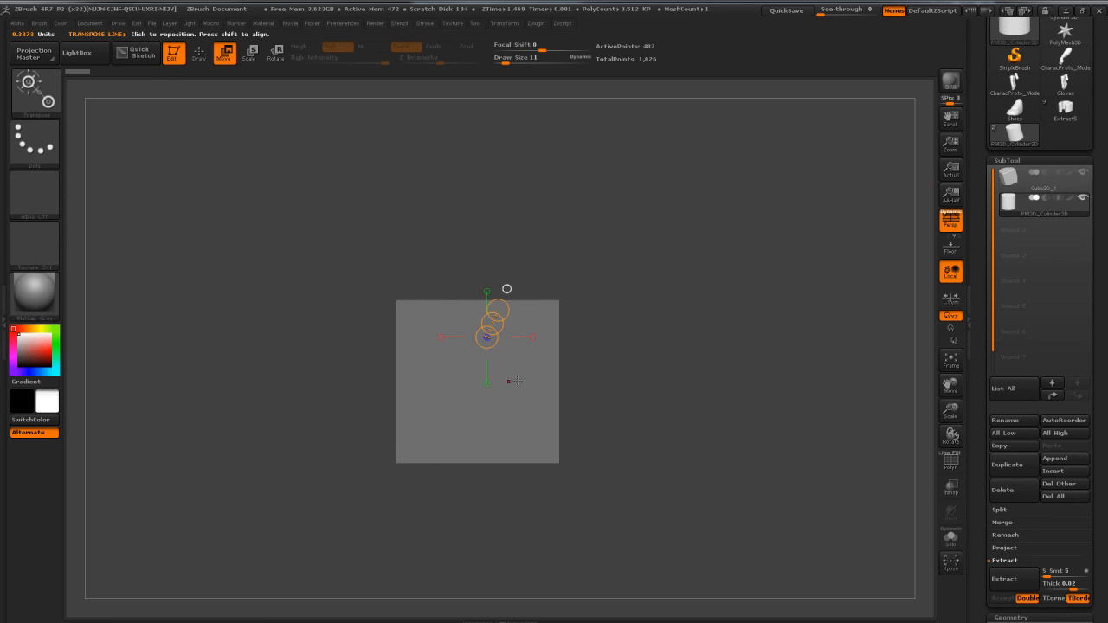
pyautogui.keyDown('shift'); pyautogui.moveTo(477, 403); pyautogui.dragTo(477, 324); pyautogui.keyUp('shift')
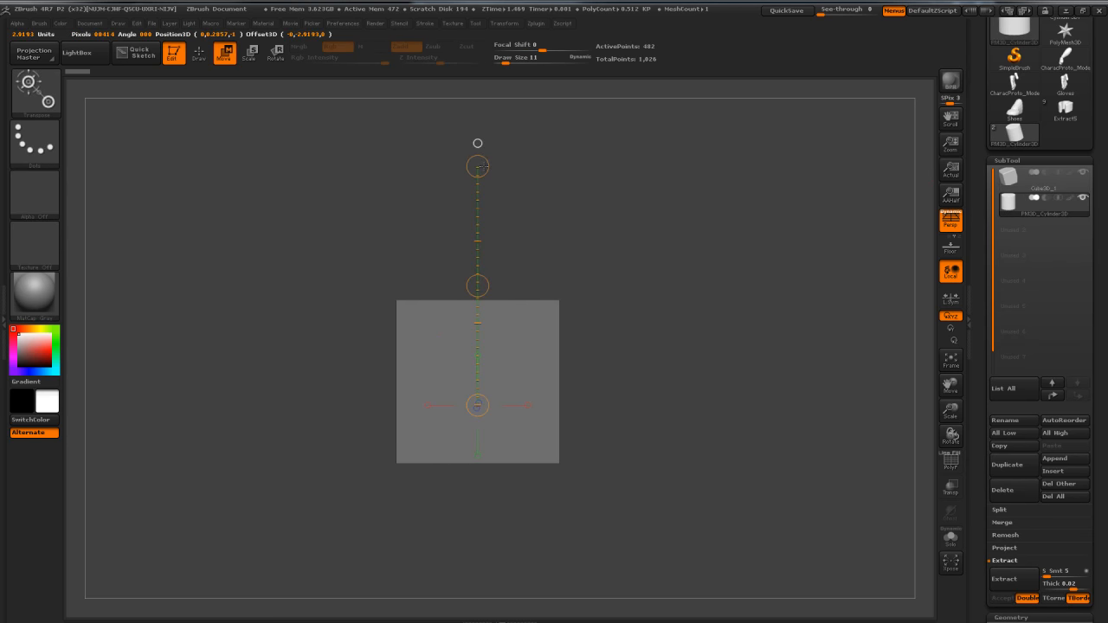
pyautogui.moveTo(729, 268); pyautogui.dragTo(713, 251)
pyautogui.moveTo(713, 251)
pyautogui.keyDown('alt'); pyautogui.mouseDown()
pyautogui.moveTo(732, 269)
pyautogui.moveTo(720, 258)
pyautogui.mouseUp(); pyautogui.keyUp('alt')
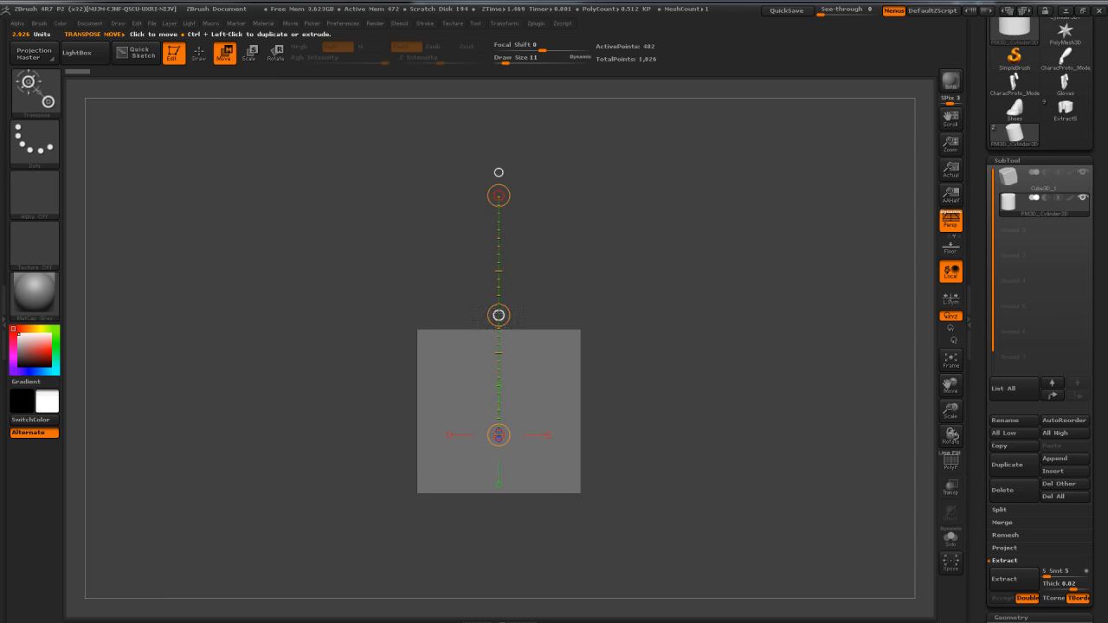
# Step: Pull the cylinder out of the cube with the Move transpose line, placing it beside and slightly above the cube
pyautogui.moveTo(499, 315); pyautogui.dragTo(573, 213)
pyautogui.moveTo(800, 229); pyautogui.dragTo(741, 231)
pyautogui.moveTo(499, 315); pyautogui.dragTo(258, 350)
pyautogui.moveTo(578, 258); pyautogui.dragTo(640, 266)
pyautogui.moveTo(401, 313); pyautogui.dragTo(491, 294)
pyautogui.moveTo(686, 257); pyautogui.dragTo(758, 251)
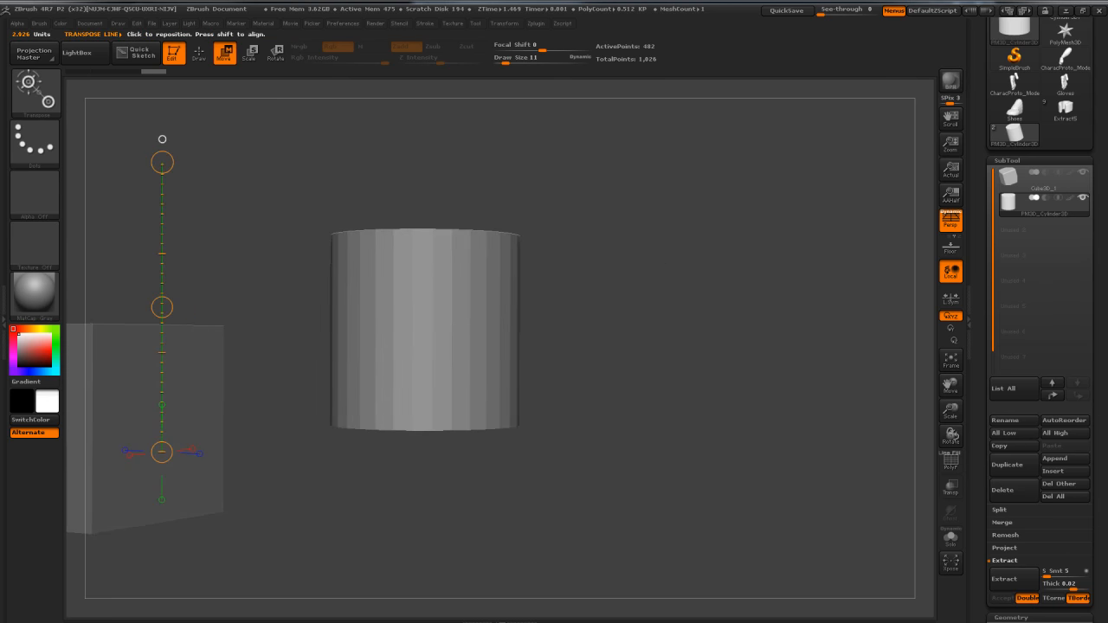
pyautogui.moveTo(282, 268); pyautogui.dragTo(166, 277)
pyautogui.moveTo(571, 201); pyautogui.dragTo(651, 211)
pyautogui.moveTo(426, 283); pyautogui.dragTo(391, 272)
pyautogui.moveTo(665, 277); pyautogui.dragTo(647, 242)
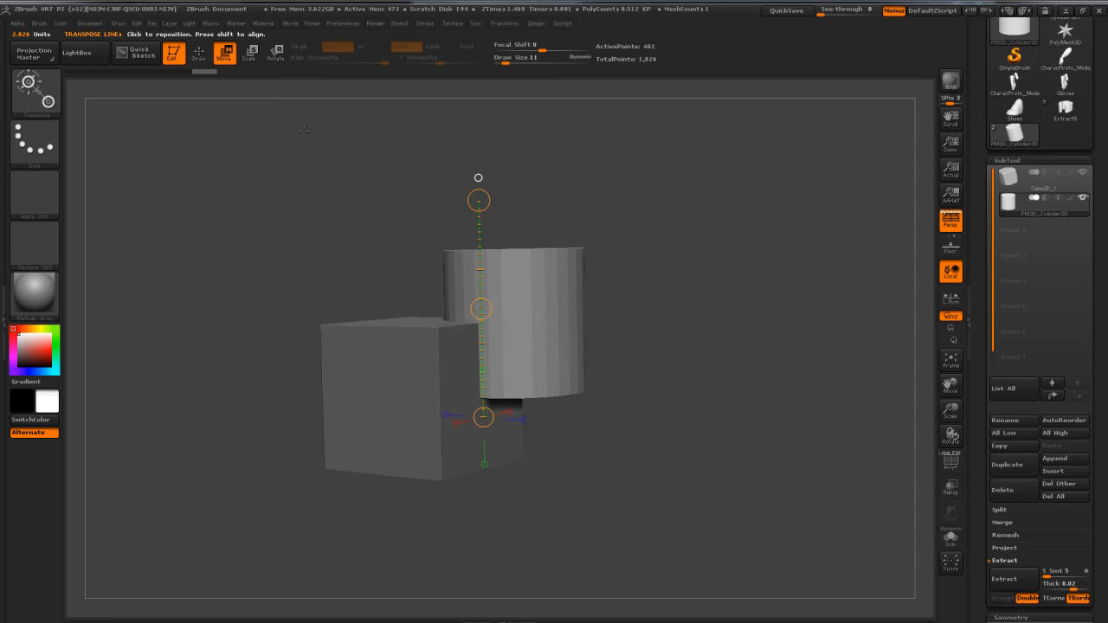
# Step: Redraw the transpose line on the cylinder vertically, at a 45-degree angle, and horizontally in the top view
pyautogui.moveTo(629, 197); pyautogui.dragTo(641, 205)
pyautogui.moveTo(613, 281); pyautogui.dragTo(621, 284)
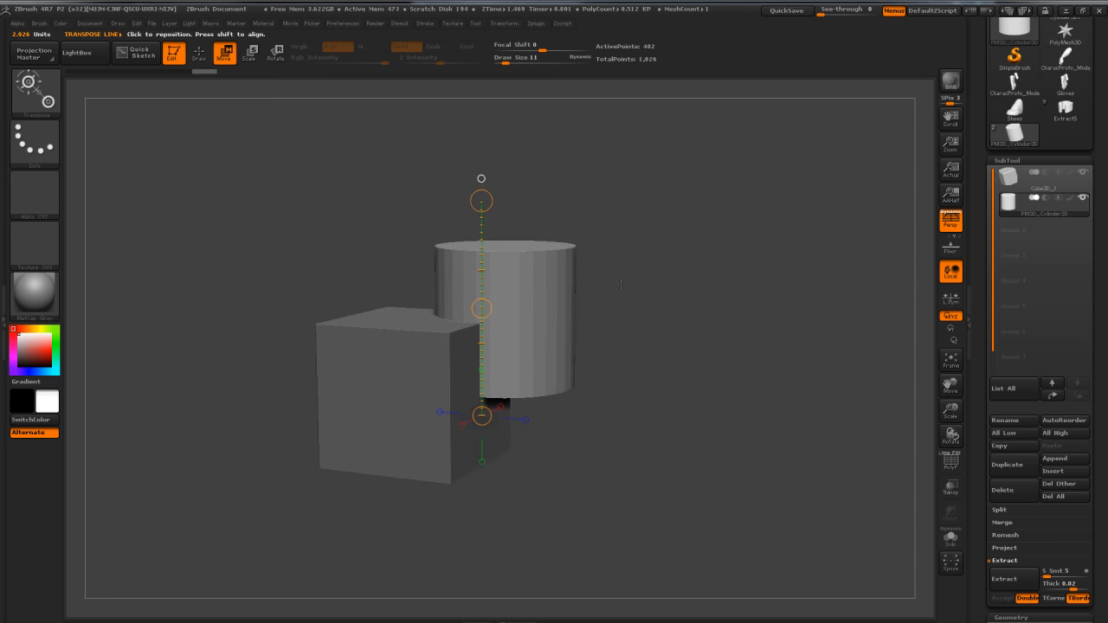
pyautogui.moveTo(553, 382); pyautogui.dragTo(555, 155)
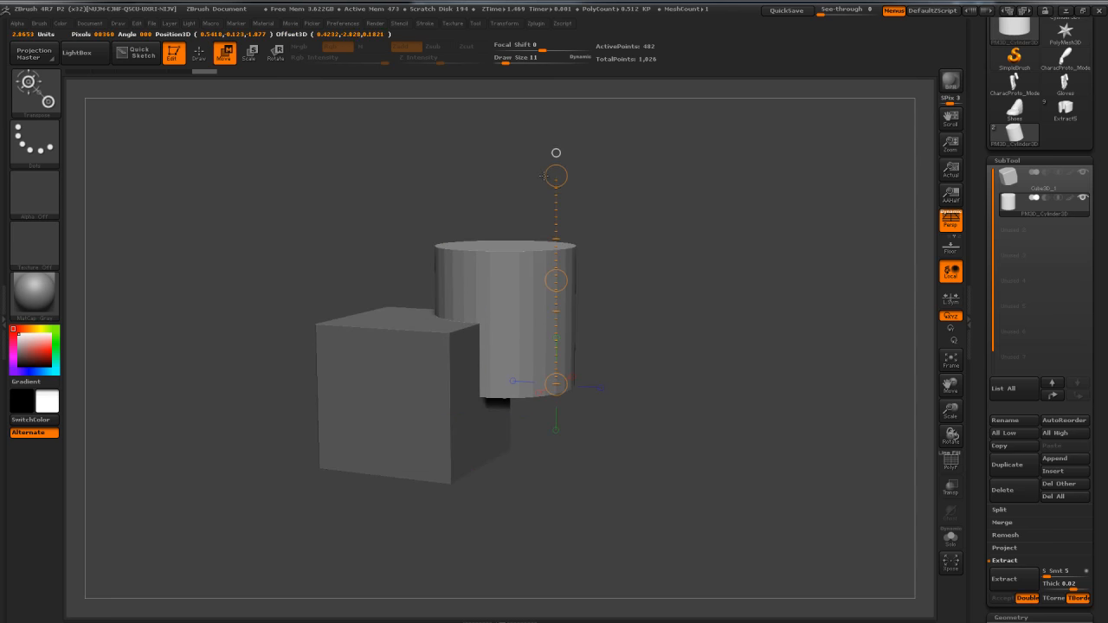
pyautogui.moveTo(651, 258); pyautogui.dragTo(606, 262)
pyautogui.keyDown('shift'); pyautogui.moveTo(562, 179); pyautogui.dragTo(671, 224); pyautogui.keyUp('shift')
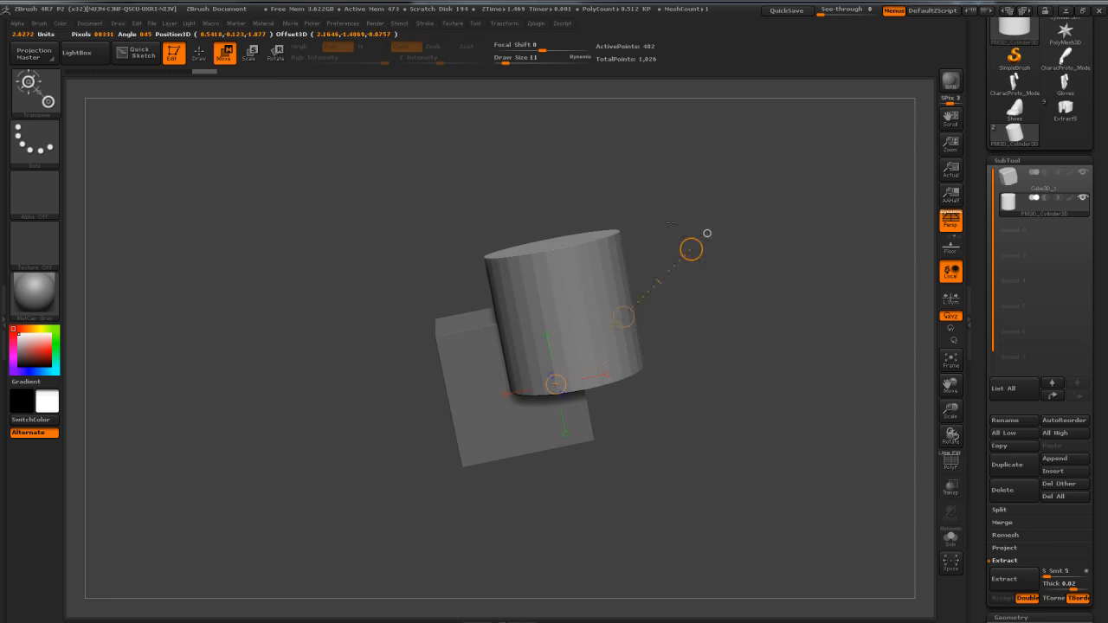
pyautogui.moveTo(751, 294); pyautogui.dragTo(754, 384)
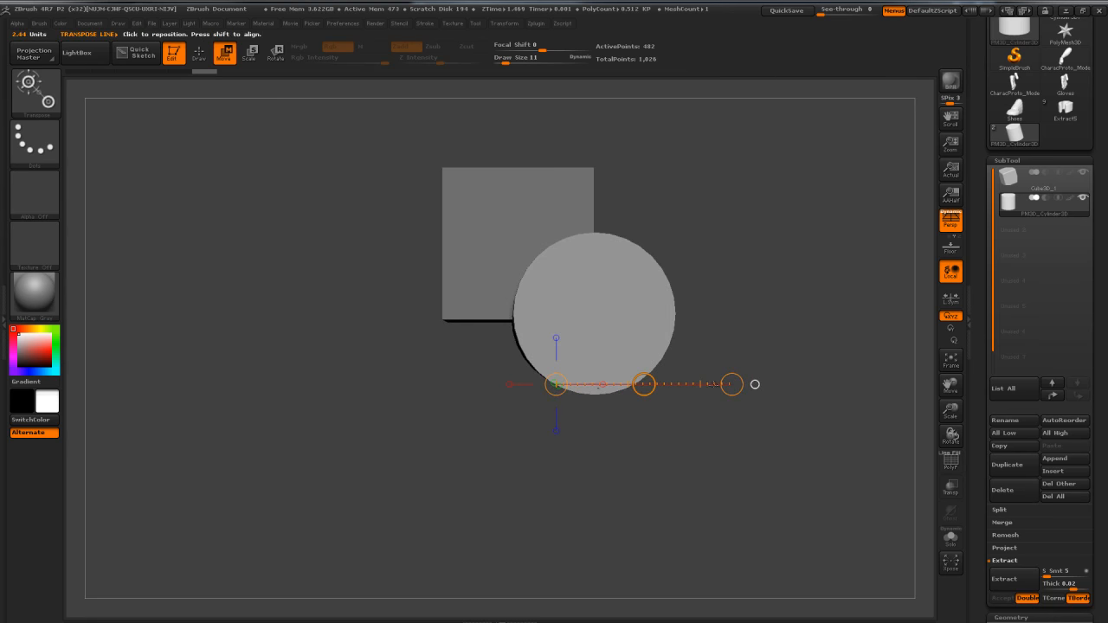
# Step: Snap the transpose line to the depth and width axes, and shift the cylinder sideways away from the cube
pyautogui.moveTo(663, 446); pyautogui.dragTo(725, 308)
pyautogui.moveTo(720, 377); pyautogui.dragTo(461, 355)
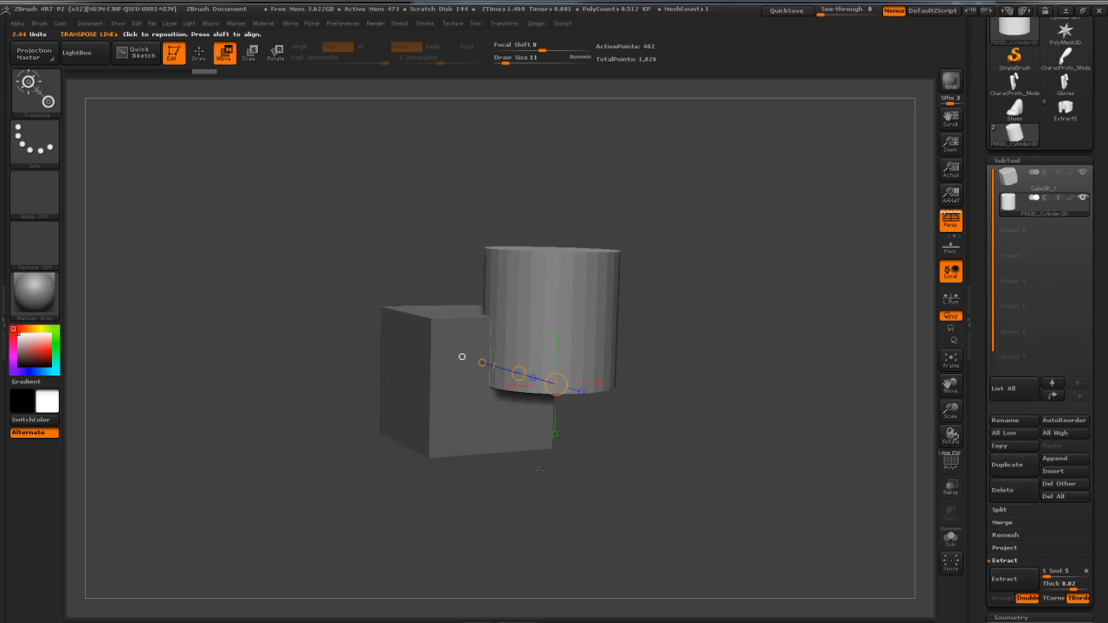
pyautogui.click(598, 383)
pyautogui.moveTo(659, 367); pyautogui.dragTo(624, 388)
pyautogui.press('p')
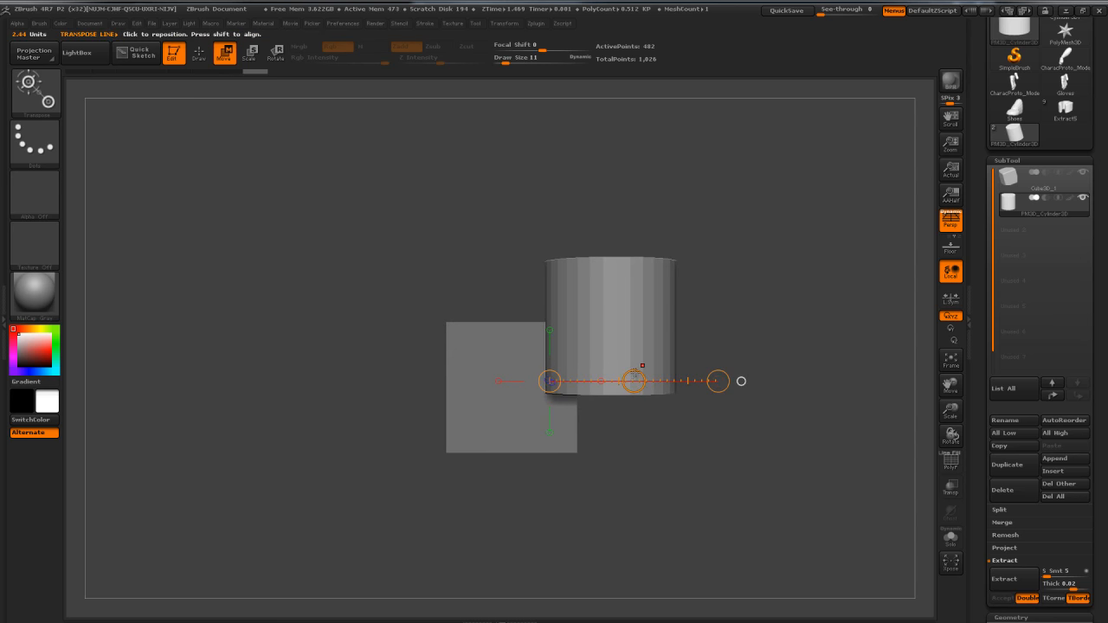
# Step: Reposition the horizontal transpose line on the cylinder and slightly narrow the cylinder along its width
pyautogui.moveTo(636, 373); pyautogui.dragTo(709, 332)
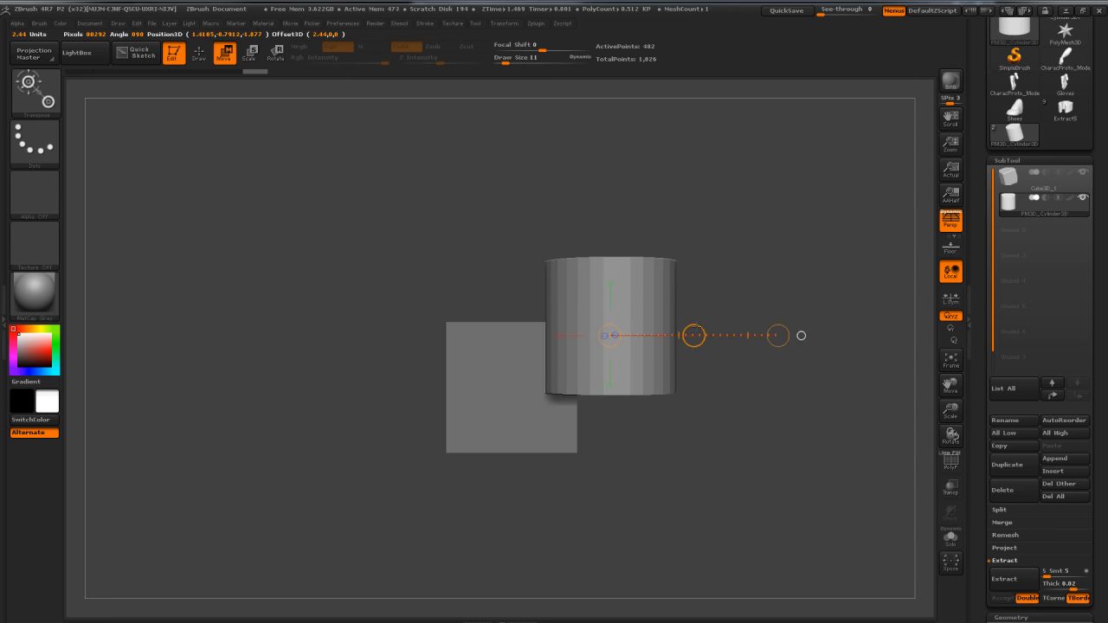
pyautogui.moveTo(756, 246); pyautogui.dragTo(788, 284)
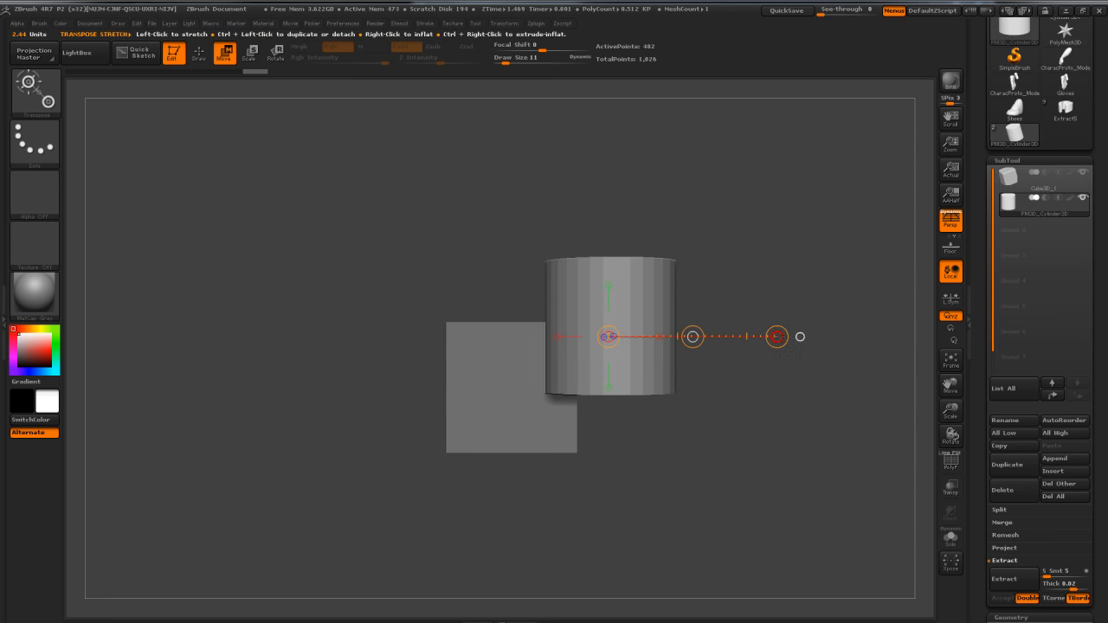
pyautogui.moveTo(799, 337); pyautogui.dragTo(809, 377)
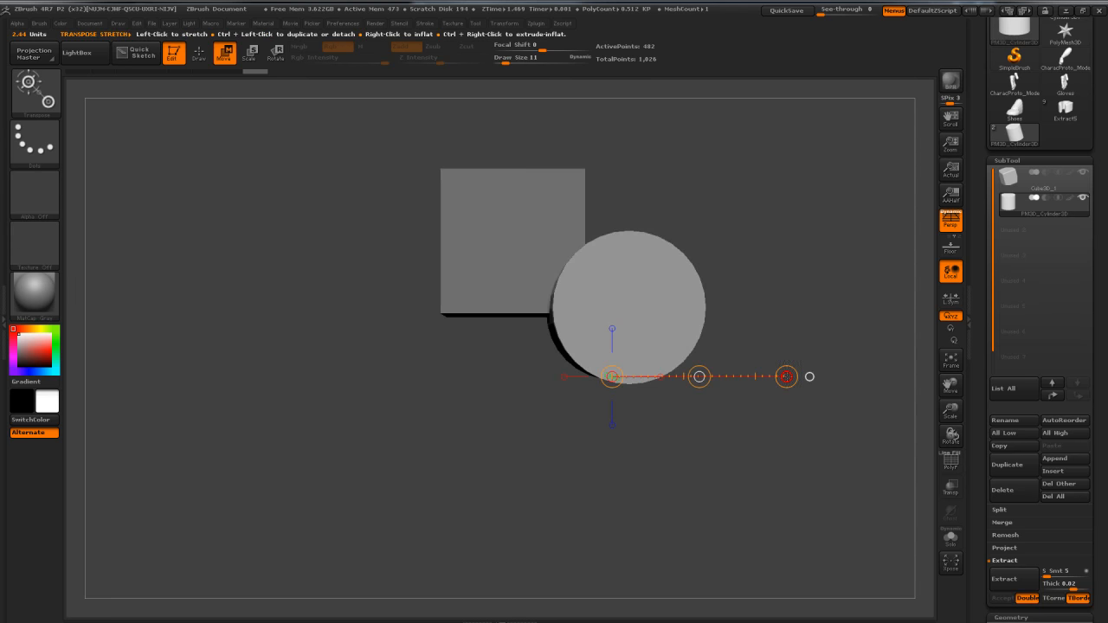
pyautogui.moveTo(809, 377)
pyautogui.mouseDown()
pyautogui.moveTo(736, 367)
pyautogui.moveTo(789, 351)
pyautogui.moveTo(678, 369)
pyautogui.moveTo(777, 364)
pyautogui.moveTo(680, 406)
pyautogui.moveTo(723, 385)
pyautogui.moveTo(753, 411)
pyautogui.moveTo(692, 390)
pyautogui.moveTo(735, 392)
pyautogui.moveTo(688, 372)
pyautogui.moveTo(744, 385)
pyautogui.moveTo(690, 372)
pyautogui.moveTo(761, 368)
pyautogui.moveTo(697, 370)
pyautogui.moveTo(755, 359)
pyautogui.moveTo(703, 364)
pyautogui.moveTo(764, 355)
pyautogui.moveTo(809, 375)
pyautogui.mouseUp()
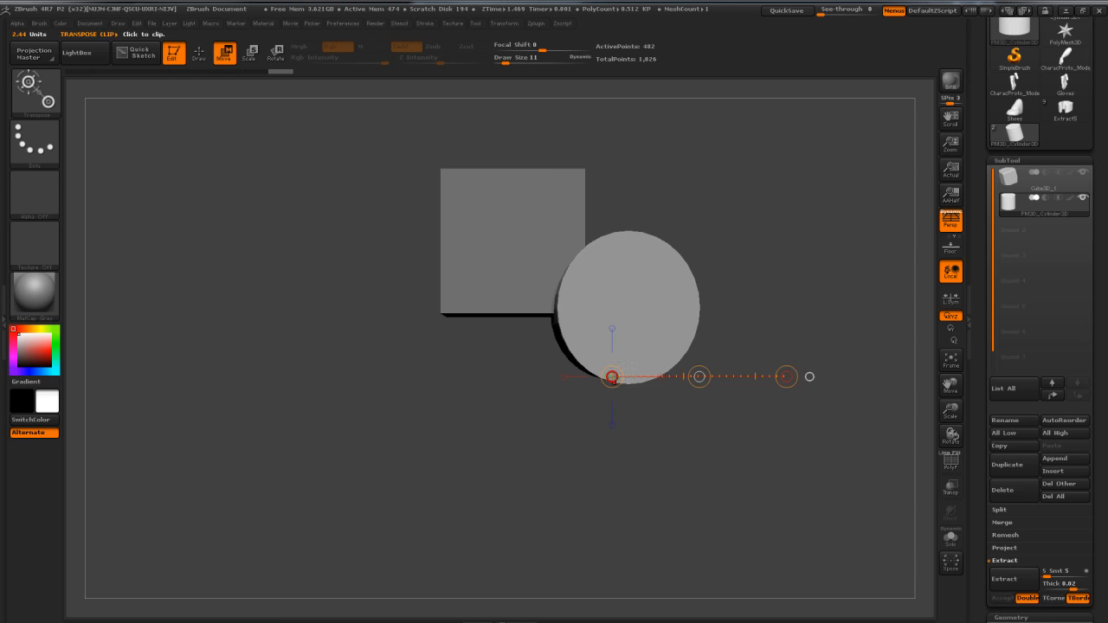
# Step: Clip the cylinder with the Move transpose line, inspect the cut shape, and undo the clip
pyautogui.moveTo(809, 376); pyautogui.dragTo(586, 374)
pyautogui.moveTo(622, 246); pyautogui.dragTo(678, 240)
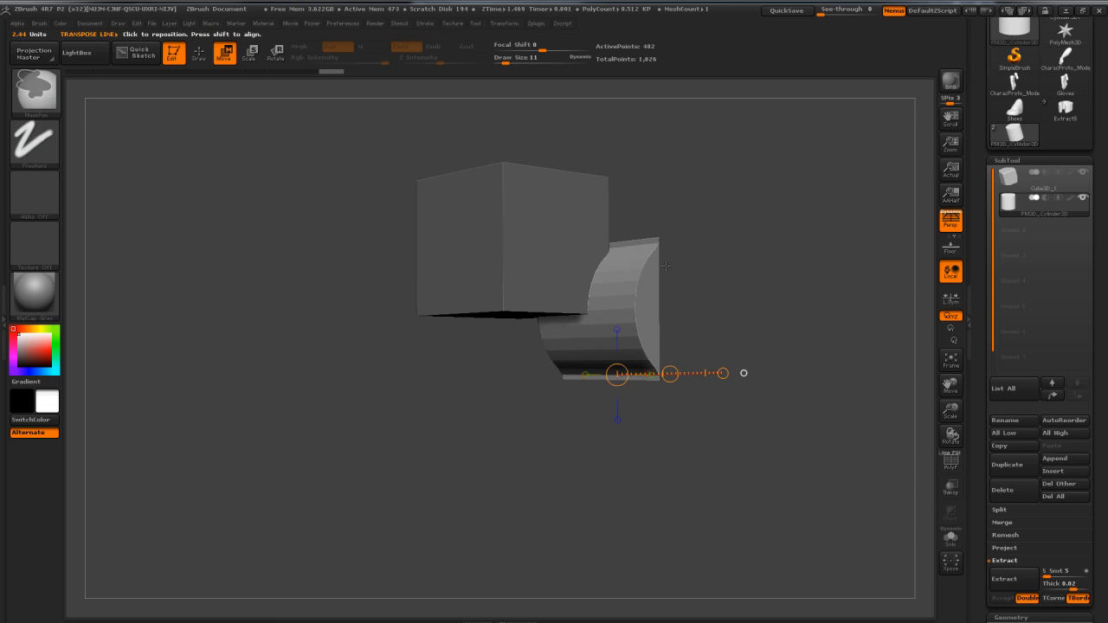
pyautogui.hotkey('ctrl', 'z')
pyautogui.moveTo(743, 373); pyautogui.dragTo(767, 264)
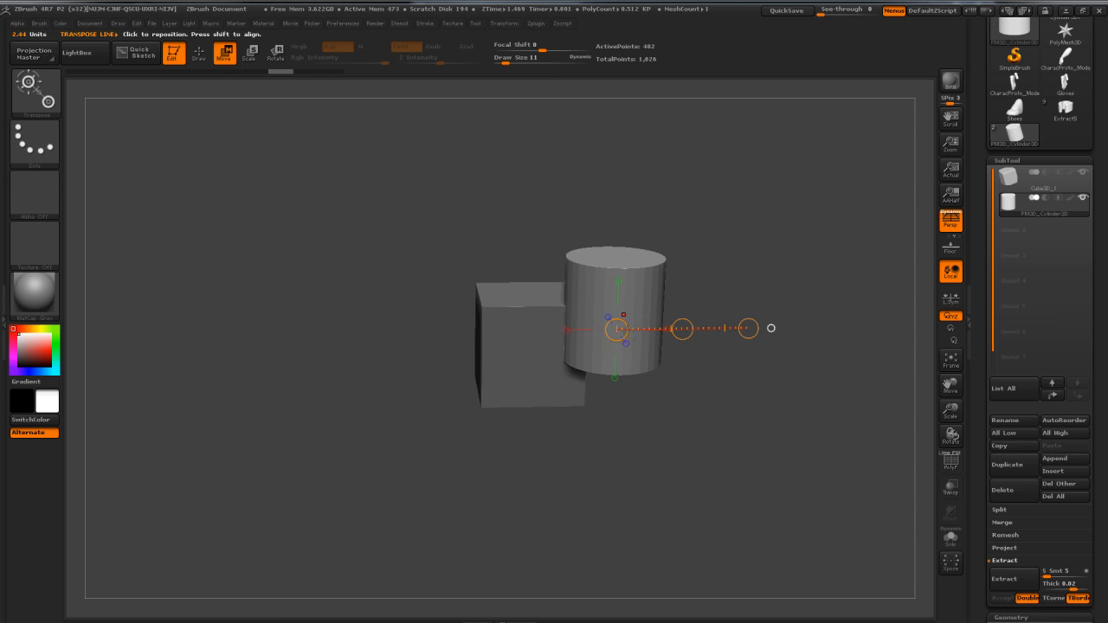
# Step: Draw and re-snap transpose lines at various angles across the cylinder and cube from several viewpoints
pyautogui.moveTo(642, 317); pyautogui.dragTo(724, 245)
pyautogui.click(653, 321)
pyautogui.moveTo(620, 355); pyautogui.dragTo(779, 344)
pyautogui.click(681, 272)
pyautogui.moveTo(762, 238); pyautogui.dragTo(439, 408)
pyautogui.moveTo(419, 453); pyautogui.dragTo(631, 260)
pyautogui.moveTo(779, 261); pyautogui.dragTo(655, 236)
pyautogui.moveTo(484, 438); pyautogui.dragTo(485, 445)
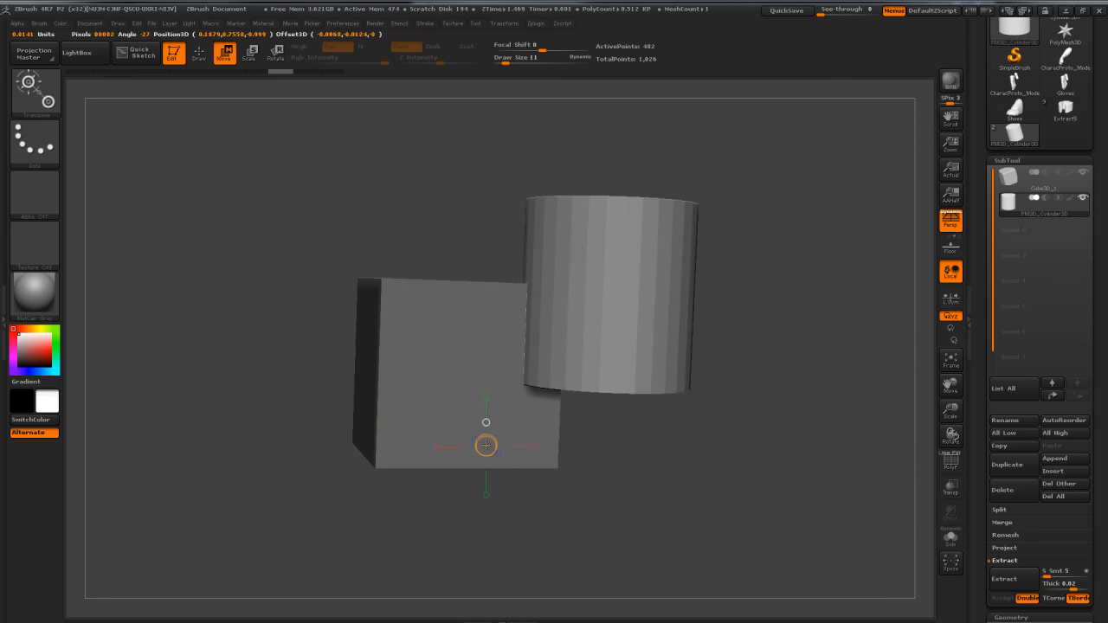
# Step: Draw a straight vertical transpose line over the cube in the front view
pyautogui.moveTo(474, 273); pyautogui.dragTo(524, 127)
pyautogui.moveTo(418, 220)
pyautogui.mouseDown()
pyautogui.moveTo(790, 201)
pyautogui.moveTo(805, 257)
pyautogui.moveTo(786, 246)
pyautogui.mouseUp()
pyautogui.moveTo(435, 433)
pyautogui.mouseDown()
pyautogui.moveTo(393, 170)
pyautogui.moveTo(413, 136)
pyautogui.moveTo(840, 338)
pyautogui.moveTo(766, 277)
pyautogui.mouseUp()
pyautogui.keyDown('shift'); pyautogui.moveTo(505, 436); pyautogui.dragTo(497, 226); pyautogui.keyUp('shift')
pyautogui.moveTo(398, 208)
pyautogui.mouseDown()
pyautogui.moveTo(380, 212)
pyautogui.moveTo(381, 202)
pyautogui.moveTo(412, 211)
pyautogui.mouseUp()
pyautogui.moveTo(761, 216); pyautogui.dragTo(735, 213)
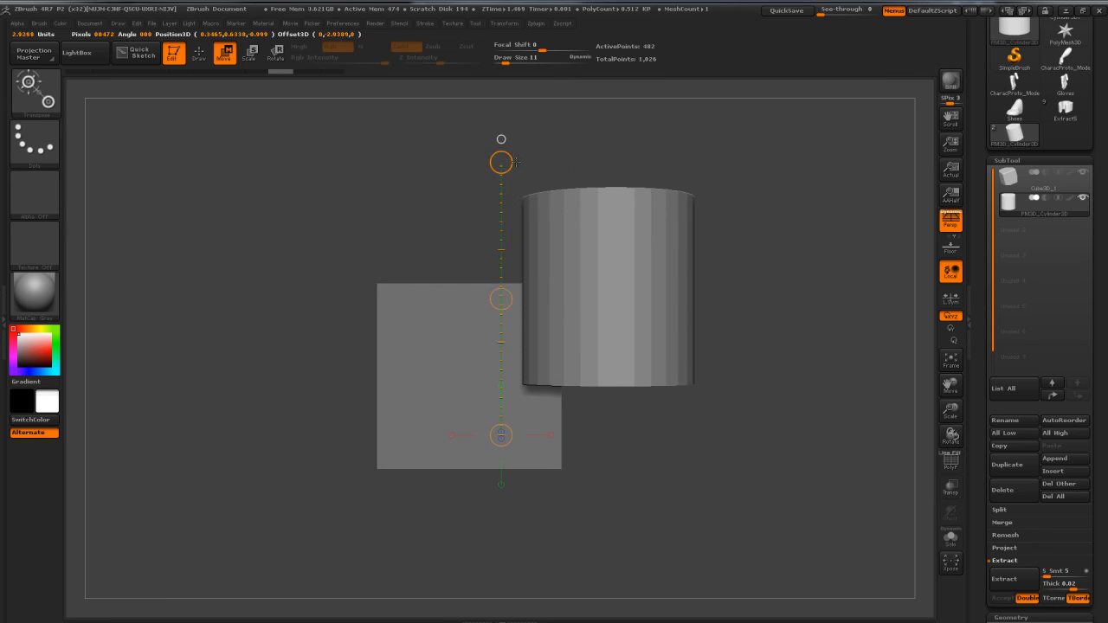
# Step: Draw a vertical transpose line up through the cylinder from its base
pyautogui.moveTo(757, 218); pyautogui.dragTo(743, 243)
pyautogui.keyDown('shift'); pyautogui.moveTo(606, 385); pyautogui.dragTo(606, 131); pyautogui.keyUp('shift')
pyautogui.moveTo(720, 220)
pyautogui.mouseDown()
pyautogui.moveTo(787, 227)
pyautogui.moveTo(777, 224)
pyautogui.moveTo(775, 251)
pyautogui.moveTo(742, 187)
pyautogui.moveTo(688, 199)
pyautogui.mouseUp()
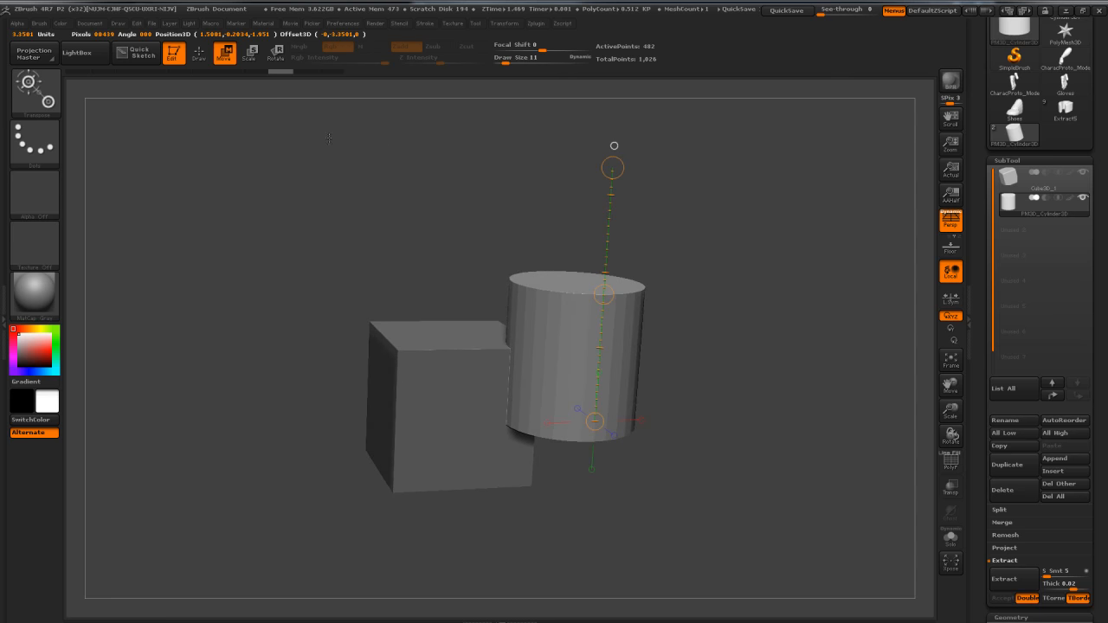
# Step: Enlarge the cylinder with the Scale transpose line, and widen it on two axes
pyautogui.click(250, 53)
pyautogui.moveTo(734, 198)
pyautogui.mouseDown()
pyautogui.moveTo(743, 214)
pyautogui.moveTo(730, 174)
pyautogui.moveTo(730, 211)
pyautogui.mouseUp()
pyautogui.keyDown('alt'); pyautogui.moveTo(697, 299); pyautogui.dragTo(679, 264); pyautogui.keyUp('alt')
pyautogui.moveTo(563, 179); pyautogui.dragTo(595, 136)
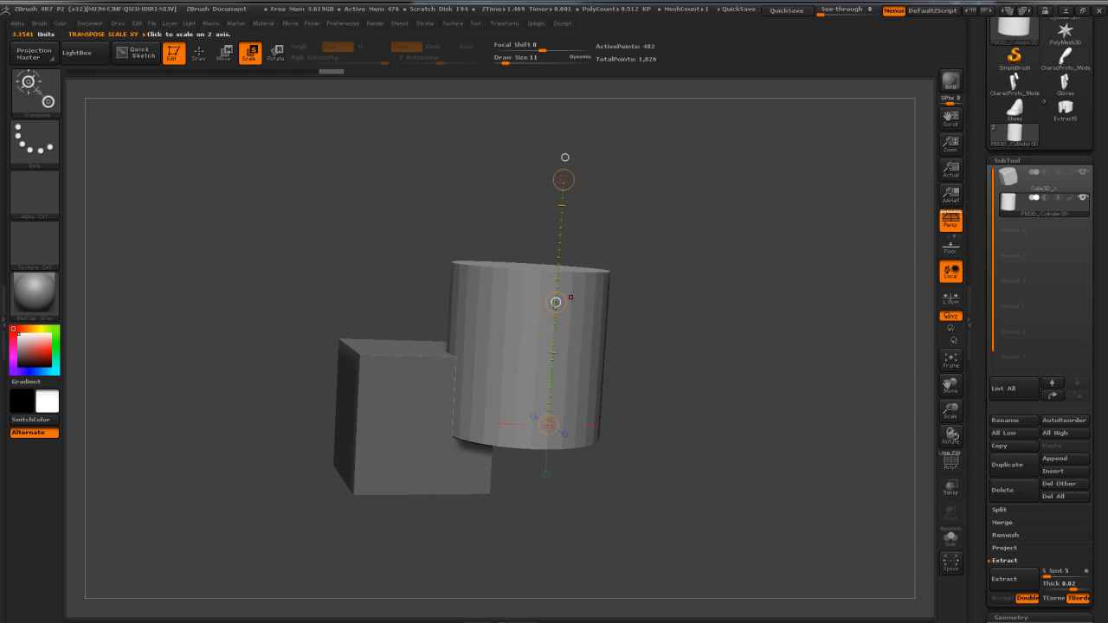
pyautogui.moveTo(555, 302); pyautogui.dragTo(564, 157)
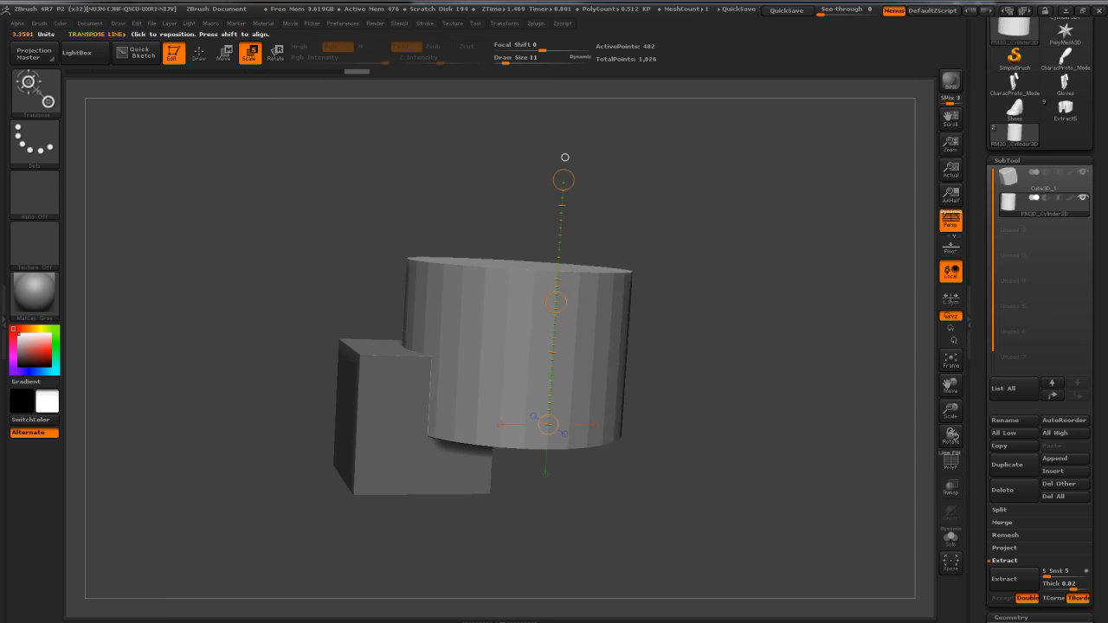
# Step: Widen the cylinder further into a broad drum, and shorten its height with a Move transpose stretch
pyautogui.moveTo(614, 272); pyautogui.dragTo(656, 289)
pyautogui.moveTo(556, 297); pyautogui.dragTo(536, 106)
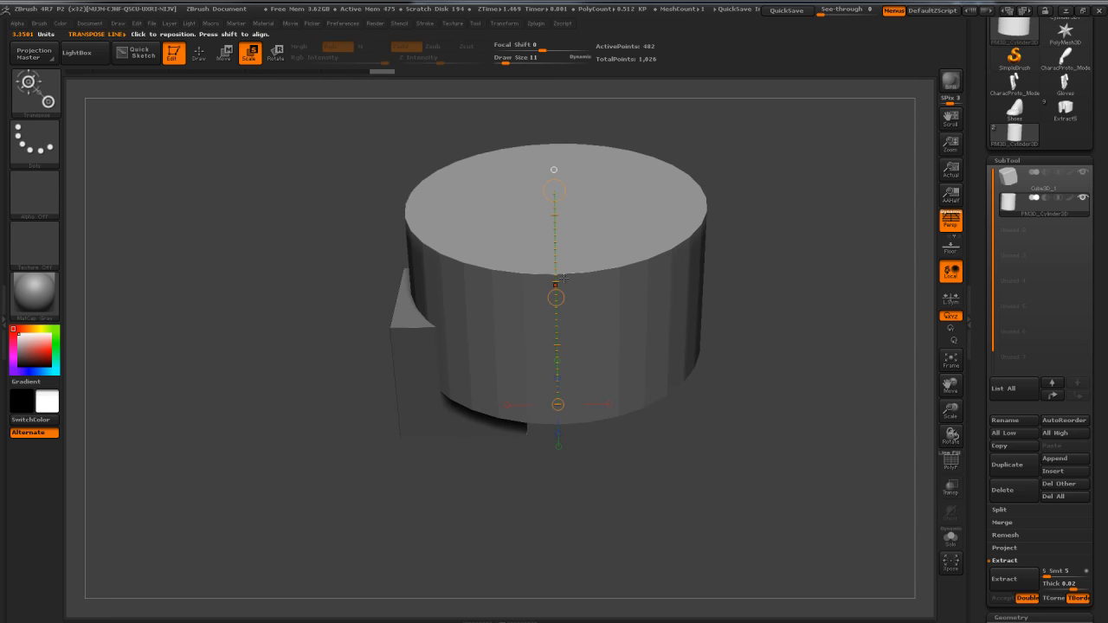
pyautogui.moveTo(783, 306)
pyautogui.mouseDown()
pyautogui.moveTo(735, 314)
pyautogui.moveTo(792, 304)
pyautogui.mouseUp()
pyautogui.moveTo(556, 299); pyautogui.dragTo(559, 282)
pyautogui.moveTo(565, 188)
pyautogui.mouseDown()
pyautogui.moveTo(566, 161)
pyautogui.moveTo(568, 226)
pyautogui.moveTo(566, 168)
pyautogui.mouseUp()
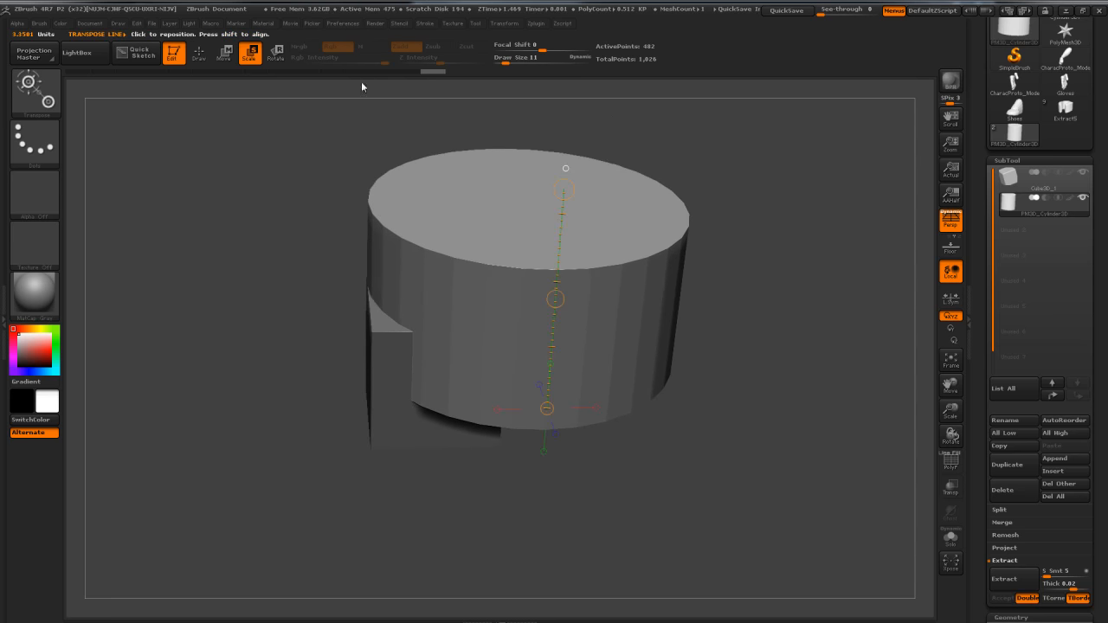
pyautogui.click(224, 53)
pyautogui.moveTo(563, 189); pyautogui.dragTo(575, 284)
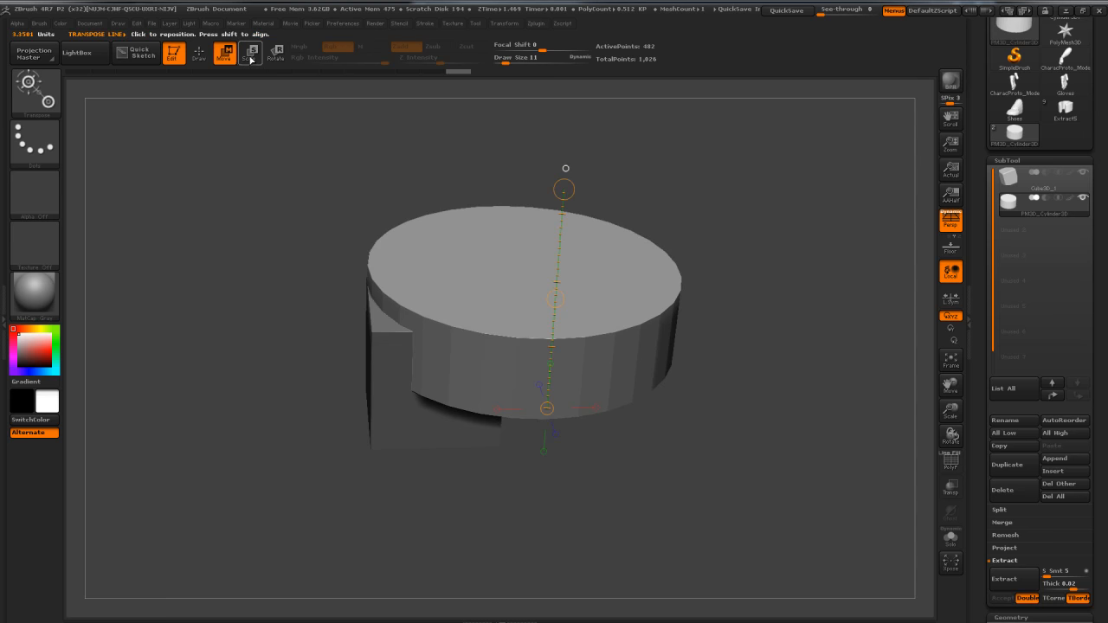
# Step: Switch to Rotate and turn the flattened cylinder by swinging the outer end of the transpose line
pyautogui.click(275, 54)
pyautogui.moveTo(626, 319); pyautogui.dragTo(713, 146)
pyautogui.moveTo(591, 162); pyautogui.dragTo(451, 163)
pyautogui.moveTo(770, 206); pyautogui.dragTo(755, 221)
pyautogui.moveTo(558, 343); pyautogui.dragTo(562, 396, button='right')
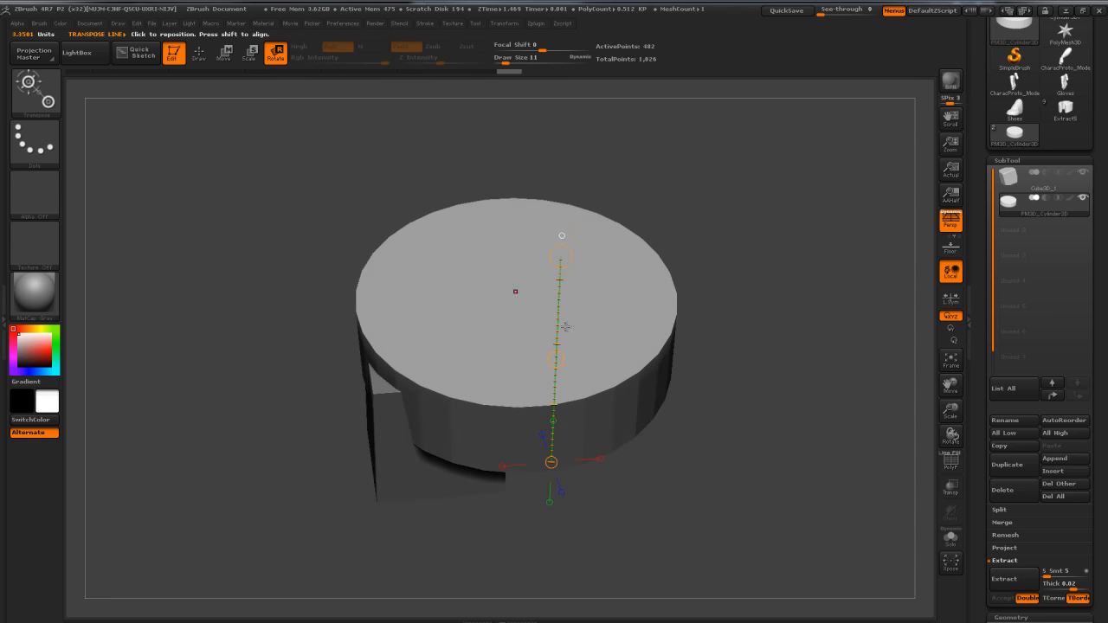
# Step: Spin the flattened cylinder around the vertical transpose line's own axis, and orbit to check its placement
pyautogui.moveTo(560, 257); pyautogui.dragTo(560, 221, button='right')
pyautogui.moveTo(557, 178)
pyautogui.mouseDown()
pyautogui.moveTo(744, 260)
pyautogui.moveTo(520, 174)
pyautogui.moveTo(576, 168)
pyautogui.mouseUp()
pyautogui.moveTo(576, 168); pyautogui.dragTo(567, 201, button='right')
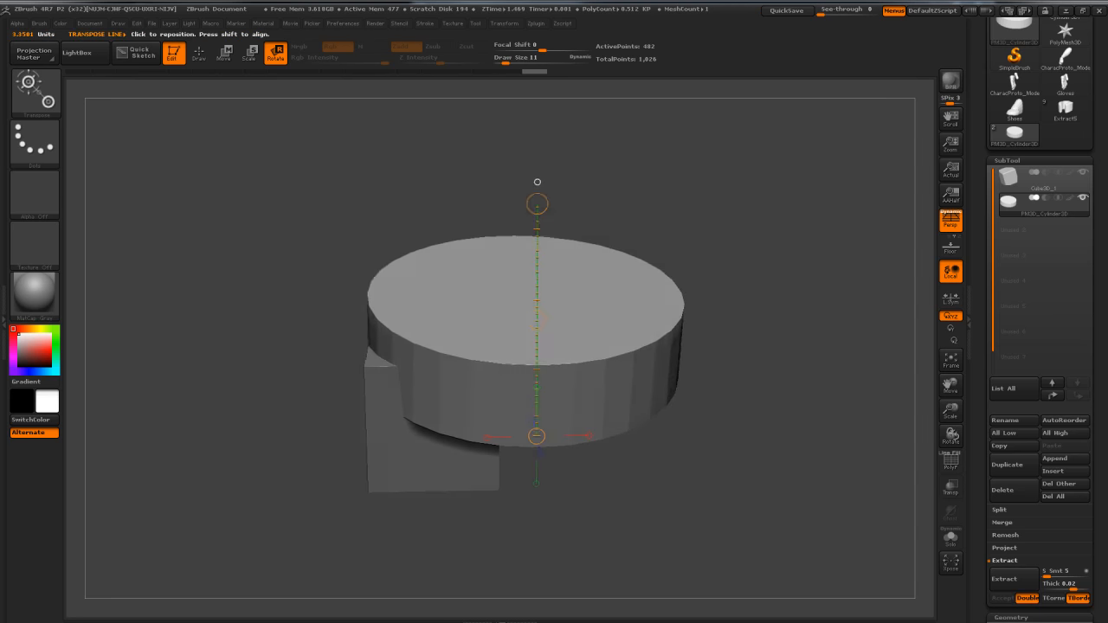
pyautogui.moveTo(536, 322); pyautogui.dragTo(607, 375)
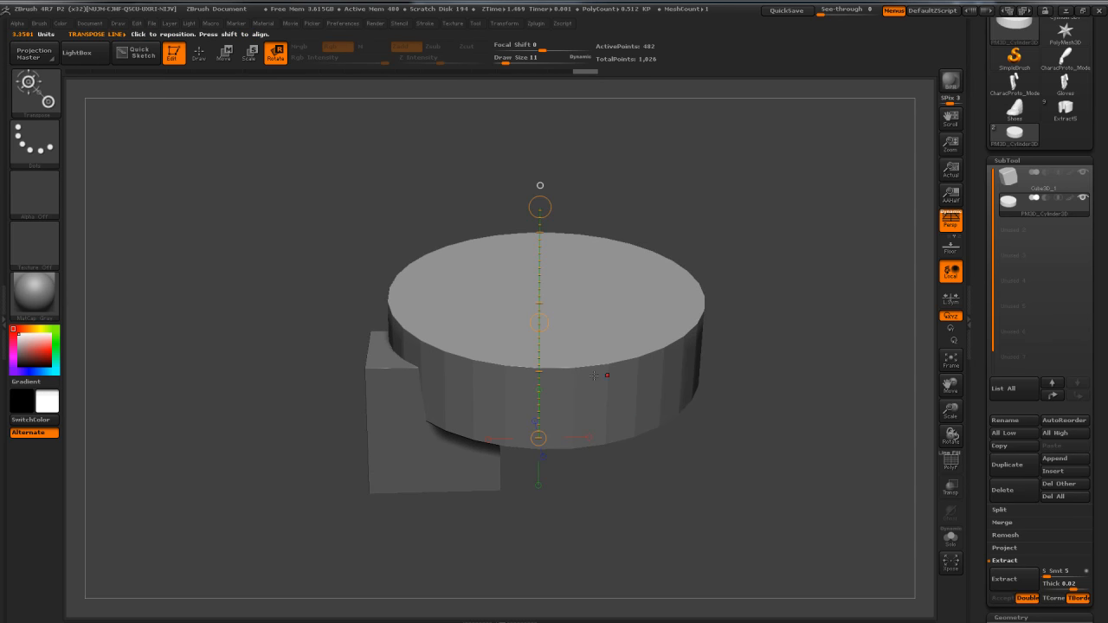
pyautogui.moveTo(738, 273); pyautogui.dragTo(750, 271)
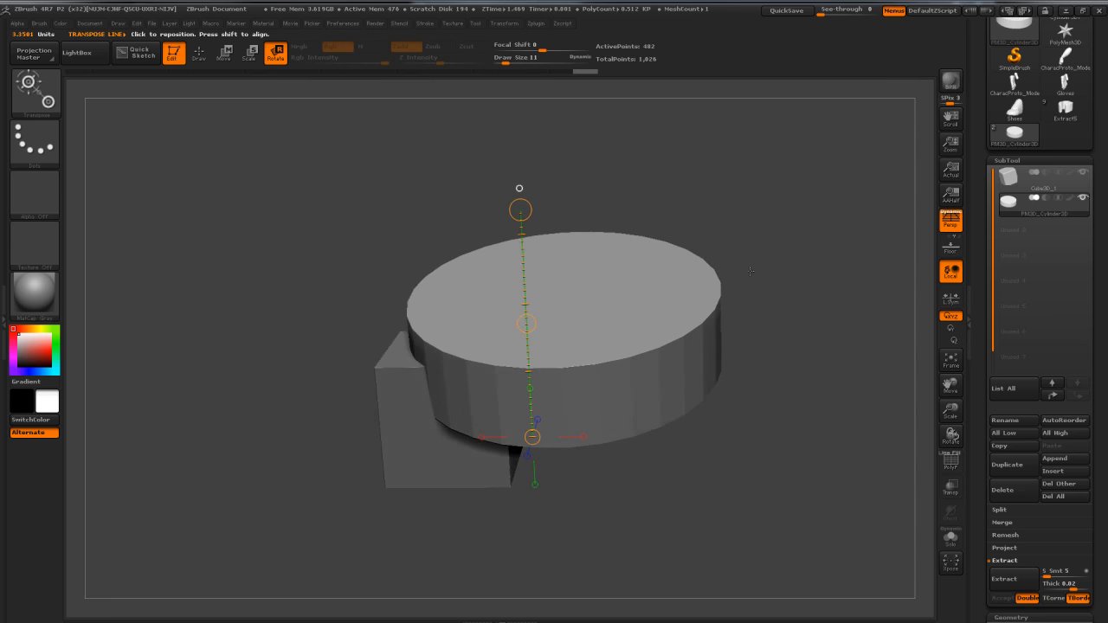
# Step: Switch back to the character model with its collar and shoulder armour
pyautogui.click(1064, 108)
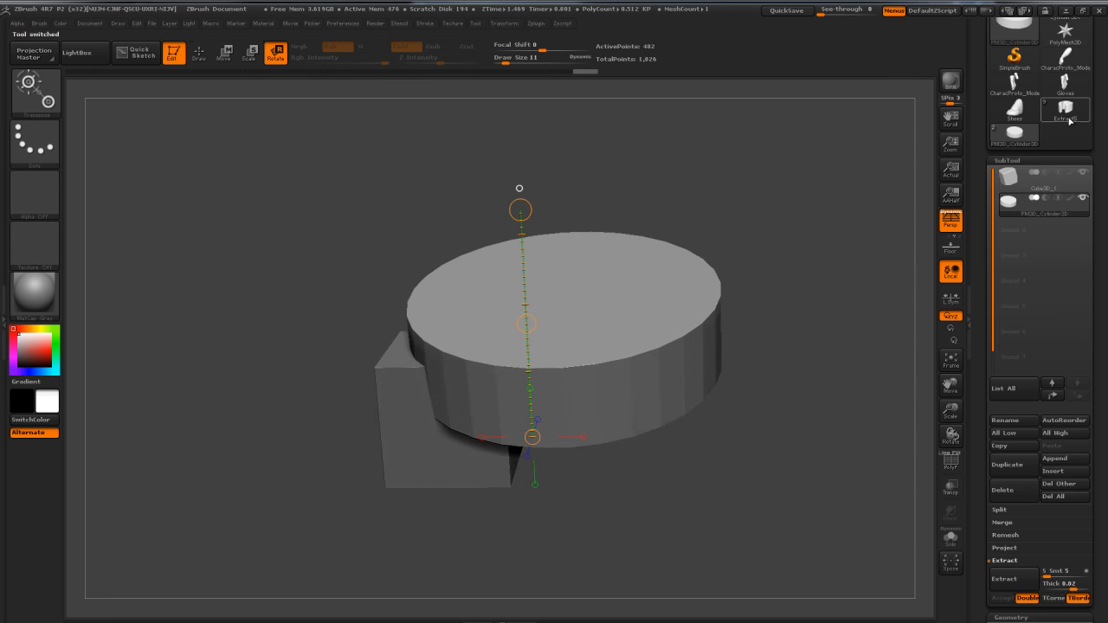
pyautogui.moveTo(680, 283)
pyautogui.keyDown('alt'); pyautogui.mouseDown()
pyautogui.moveTo(697, 410)
pyautogui.moveTo(660, 292)
pyautogui.moveTo(641, 277)
pyautogui.moveTo(654, 294)
pyautogui.moveTo(668, 279)
pyautogui.mouseUp(); pyautogui.keyUp('alt')
pyautogui.moveTo(668, 279); pyautogui.dragTo(660, 301)
pyautogui.moveTo(698, 174); pyautogui.dragTo(631, 184)
pyautogui.moveTo(733, 217)
pyautogui.mouseDown()
pyautogui.moveTo(718, 185)
pyautogui.moveTo(724, 228)
pyautogui.mouseUp()
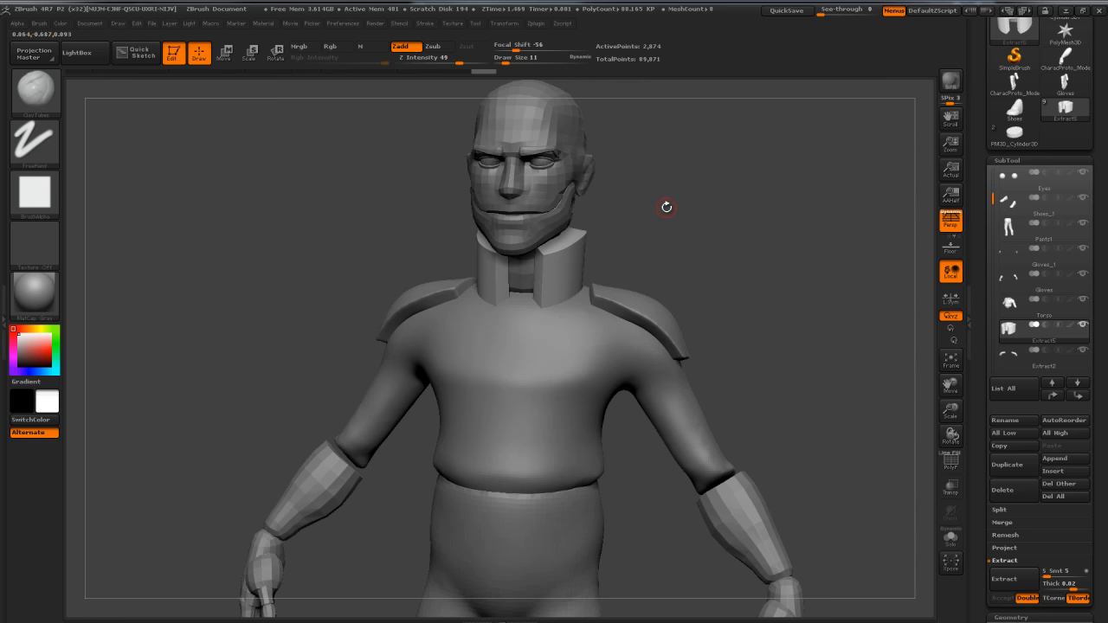
pyautogui.moveTo(750, 187); pyautogui.dragTo(750, 230)
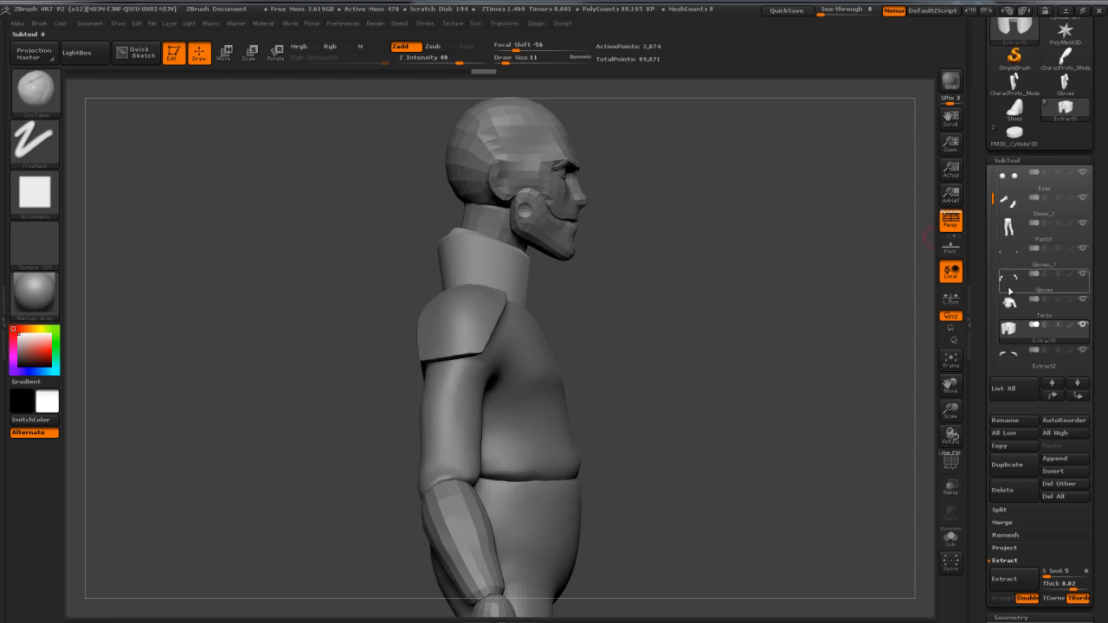
# Step: Try to clip the collar's lower edge from the side with the ClipCurve brush
pyautogui.hotkey('ctrl', 'shift', 'b')
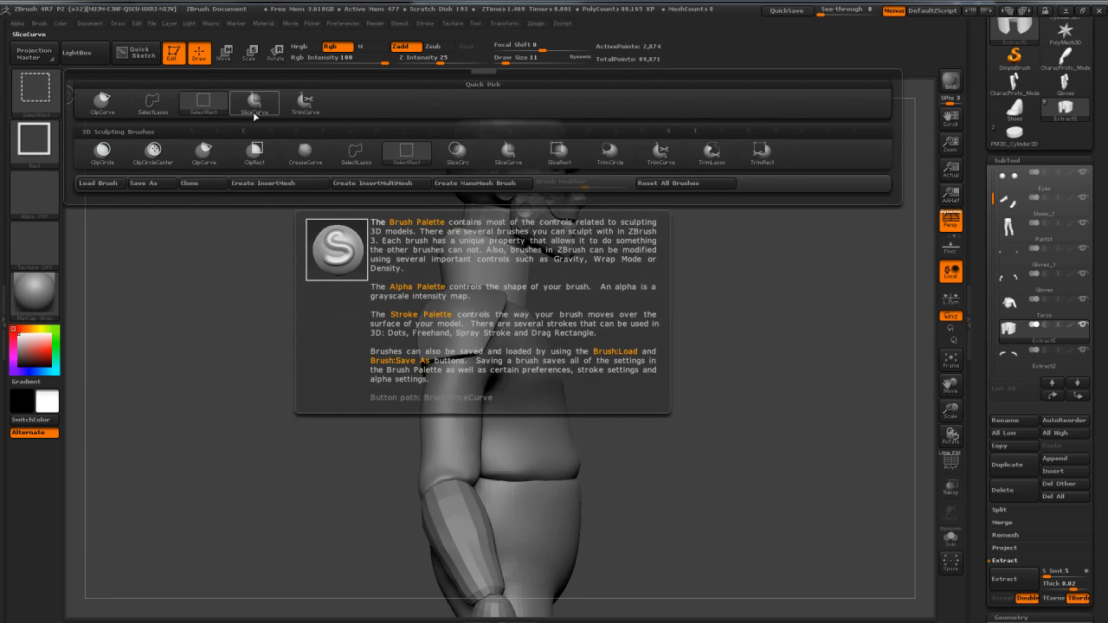
pyautogui.click(203, 154)
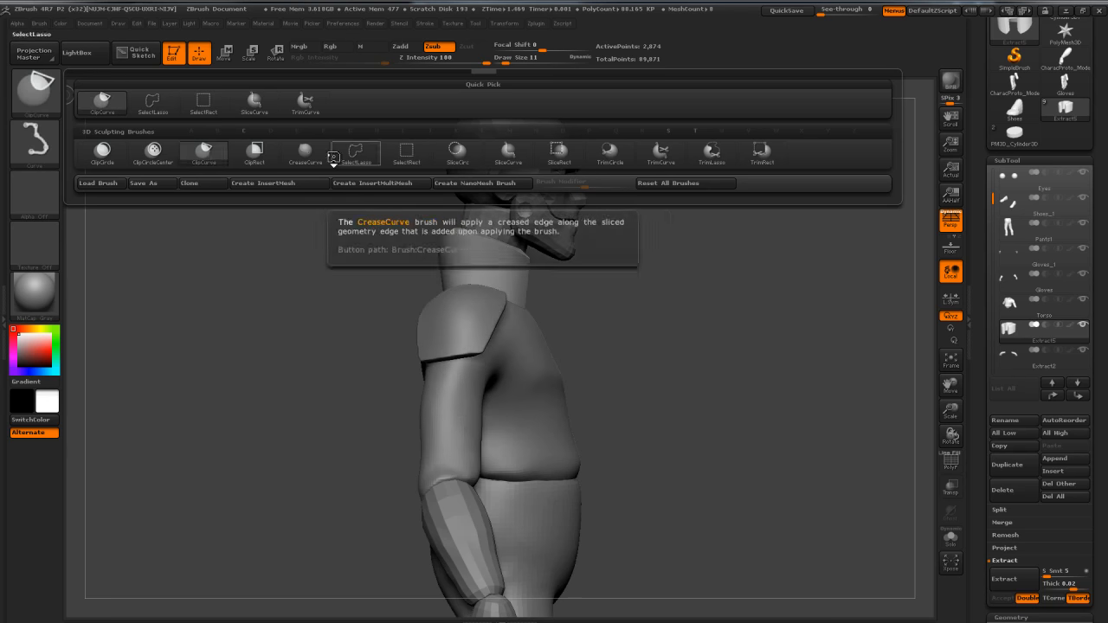
pyautogui.moveTo(412, 262)
pyautogui.keyDown('ctrl'); pyautogui.keyDown('shift'); pyautogui.mouseDown()
pyautogui.moveTo(465, 228)
pyautogui.moveTo(548, 270)
pyautogui.mouseUp(); pyautogui.keyUp('shift'); pyautogui.keyUp('ctrl')
pyautogui.moveTo(695, 282)
pyautogui.mouseDown()
pyautogui.moveTo(560, 159)
pyautogui.moveTo(720, 214)
pyautogui.mouseUp()
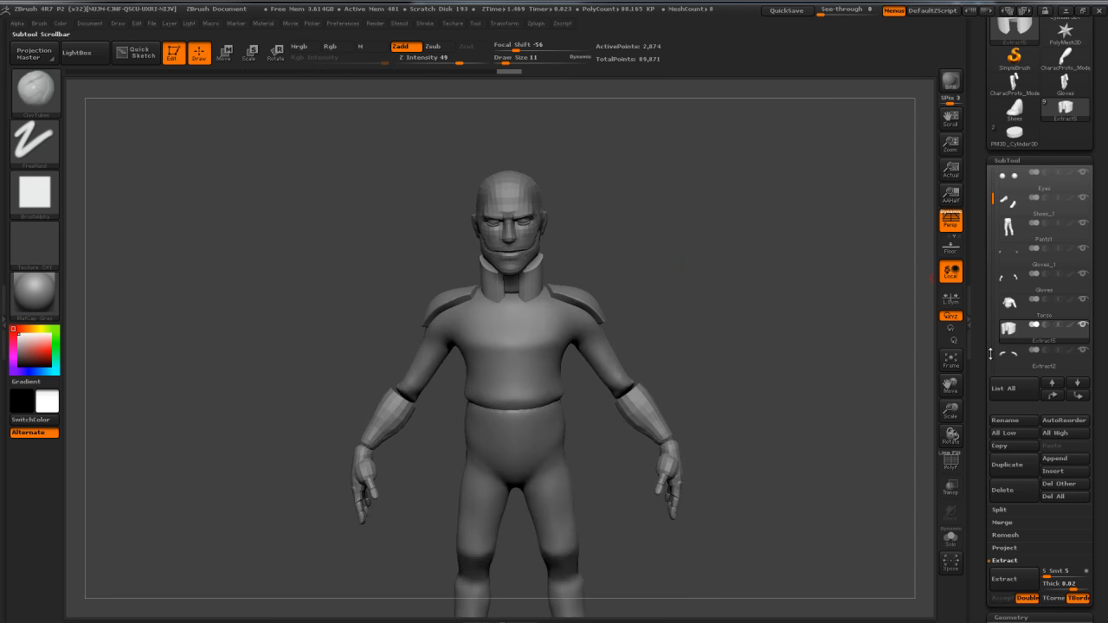
# Step: Delete the collar subtool from the character for good
pyautogui.click(1012, 487)
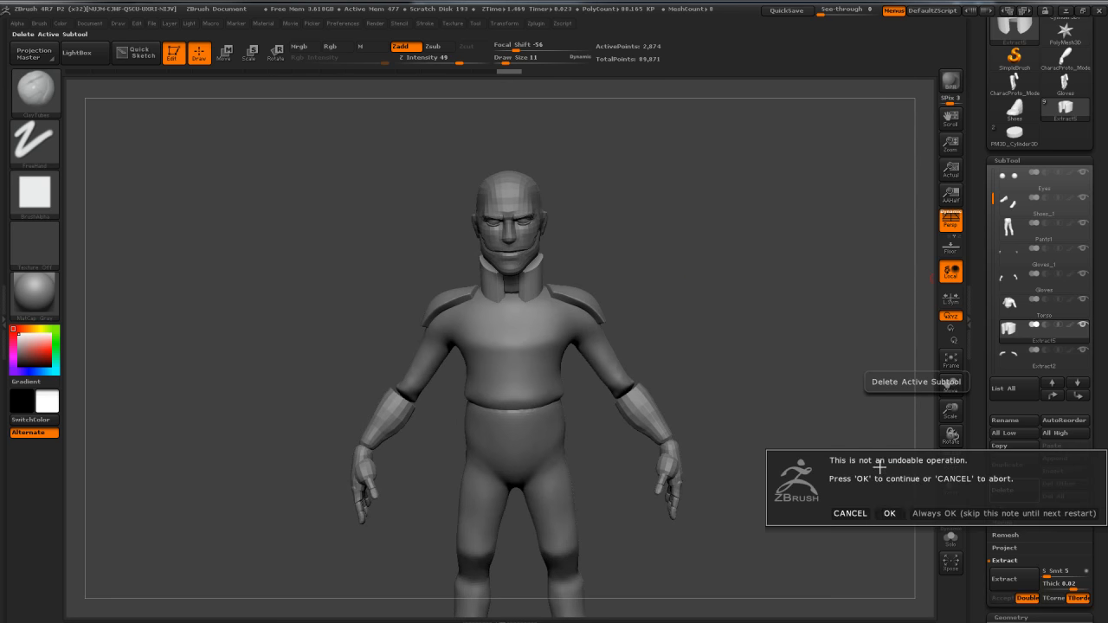
pyautogui.click(887, 511)
pyautogui.moveTo(806, 369); pyautogui.dragTo(766, 278)
pyautogui.moveTo(774, 321)
pyautogui.mouseDown()
pyautogui.moveTo(771, 345)
pyautogui.moveTo(777, 312)
pyautogui.mouseUp()
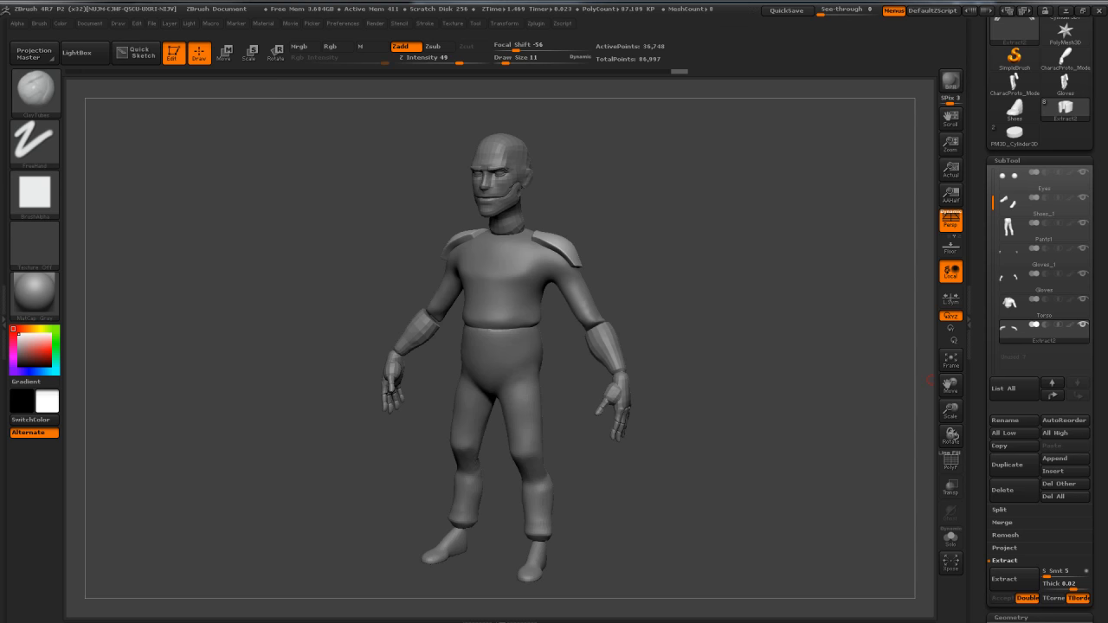
# Step: Restrict rotation to the Y axis, activate the Torso subtool, and make the window see-through to reveal the concept art
pyautogui.moveTo(744, 315); pyautogui.dragTo(822, 302)
pyautogui.click(950, 329)
pyautogui.moveTo(797, 336)
pyautogui.mouseDown()
pyautogui.moveTo(767, 324)
pyautogui.moveTo(823, 340)
pyautogui.moveTo(825, 360)
pyautogui.mouseUp()
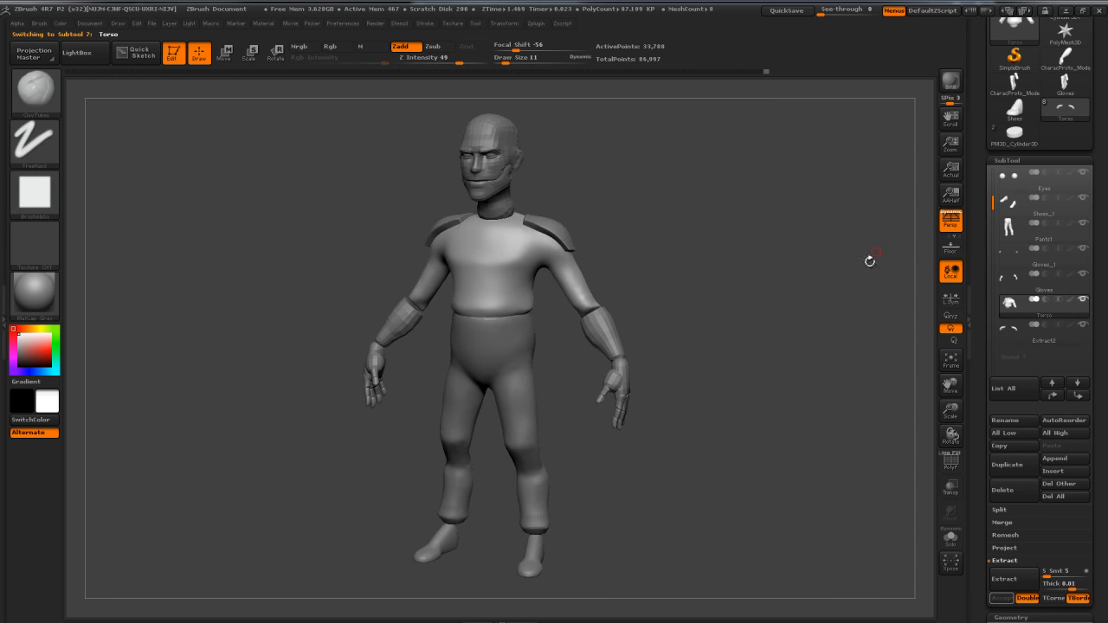
pyautogui.moveTo(833, 10); pyautogui.dragTo(836, 11)
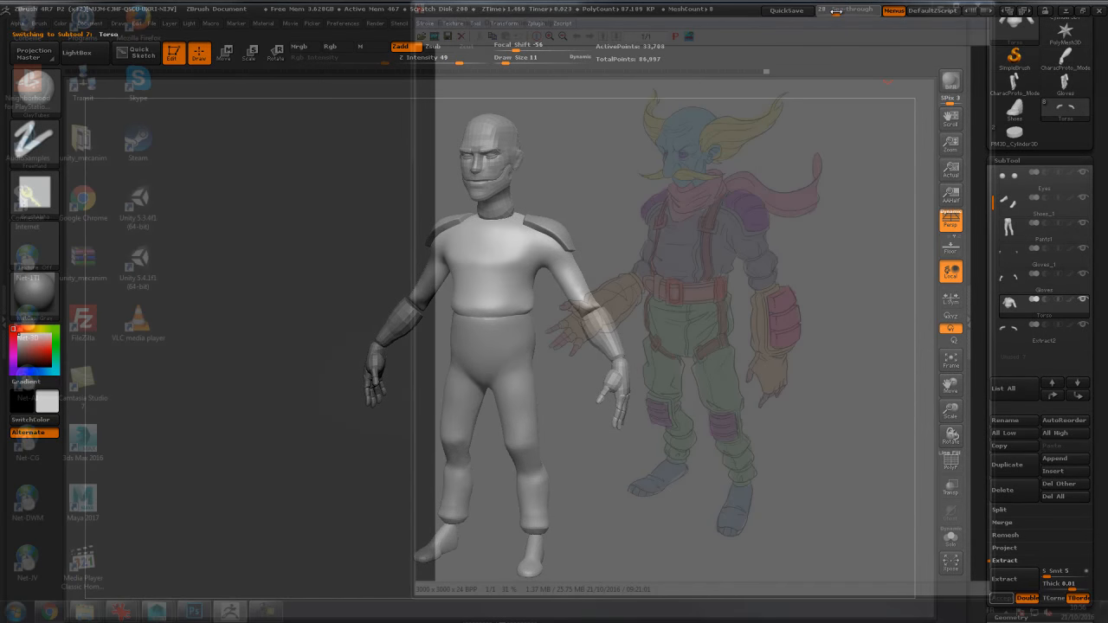
pyautogui.moveTo(793, 228); pyautogui.dragTo(770, 243)
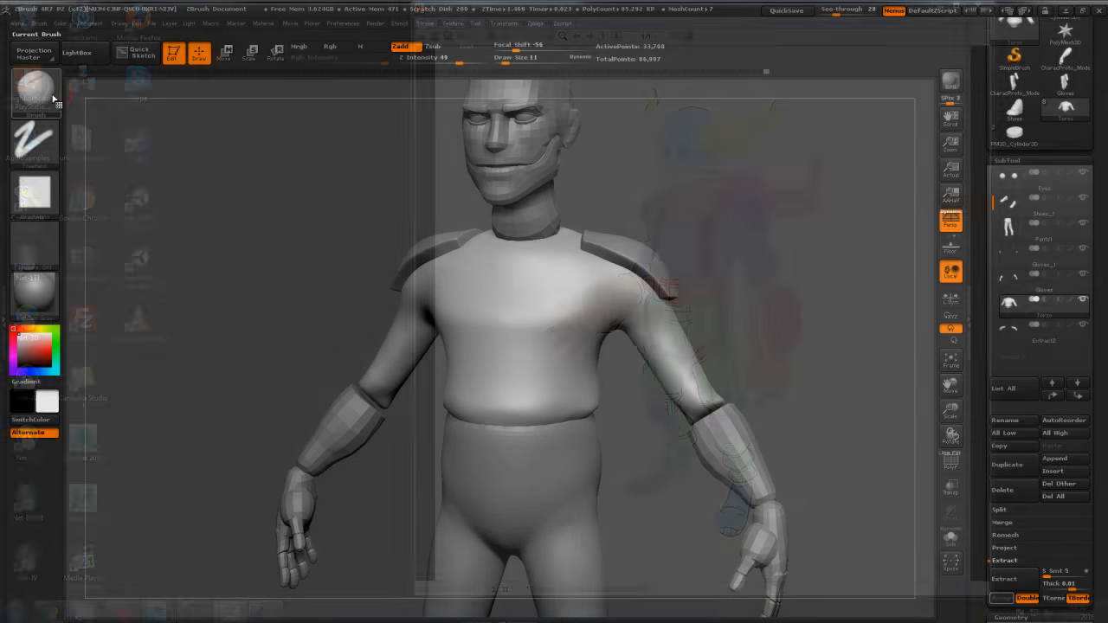
# Step: Choose the CurveStrapSnap brush and try to draw a strap from the torso's waist up to the shoulder
pyautogui.click(54, 97)
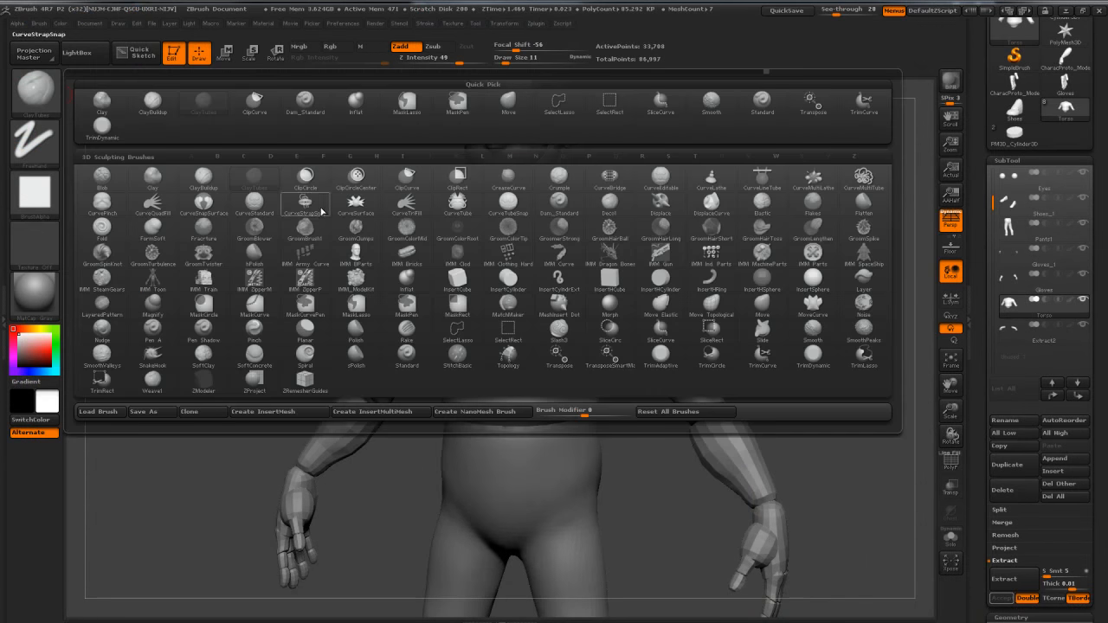
pyautogui.moveTo(322, 226)
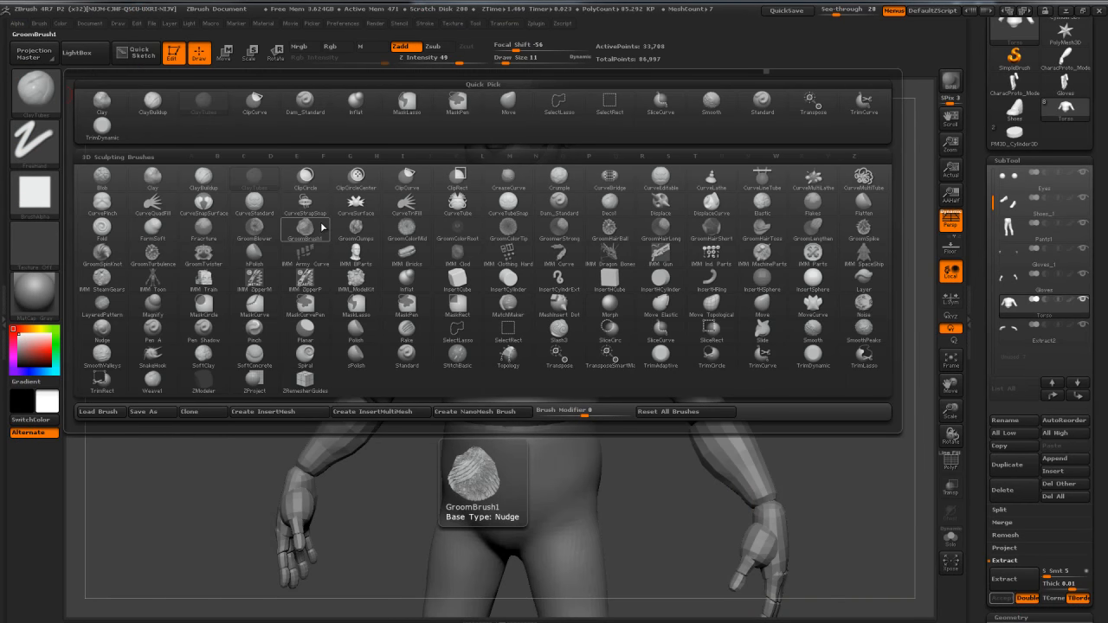
pyautogui.click(310, 218)
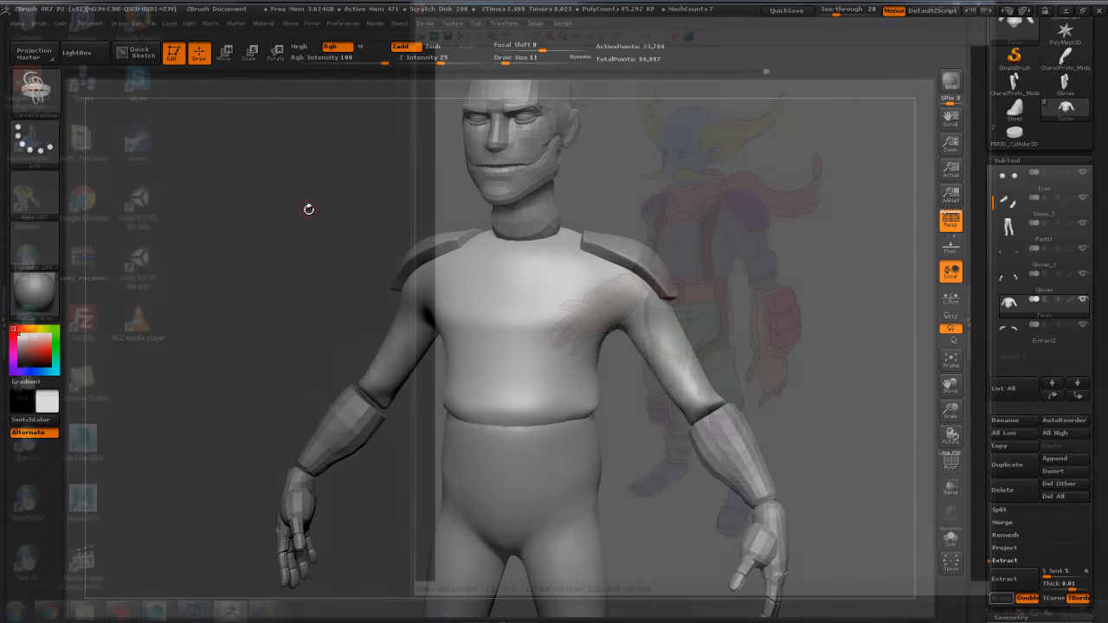
pyautogui.moveTo(746, 212); pyautogui.dragTo(575, 316)
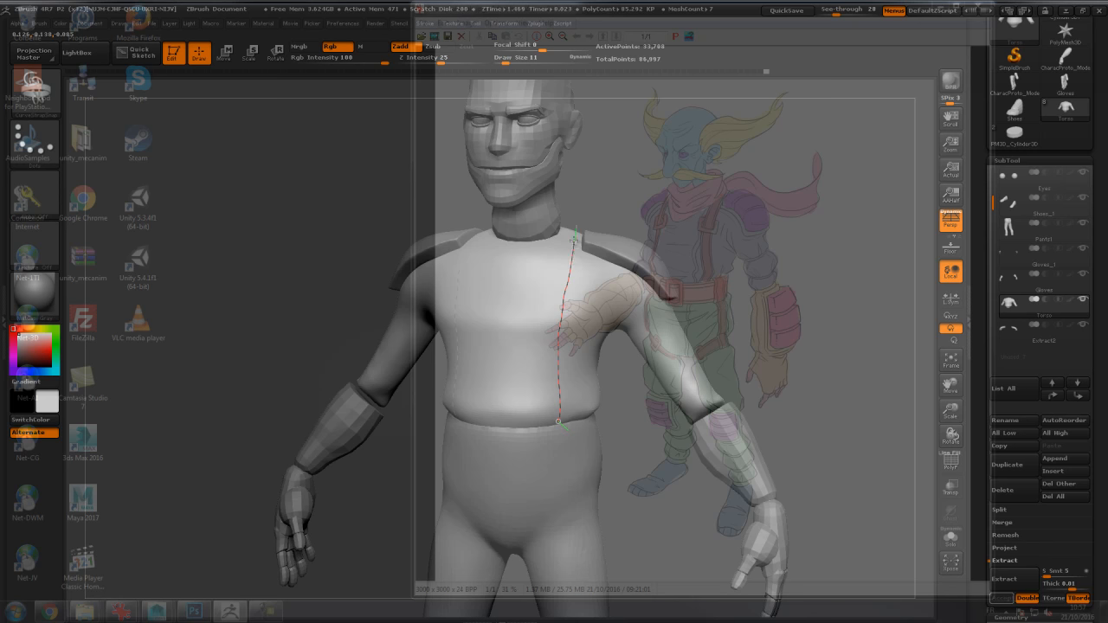
pyautogui.keyDown('ctrl'); pyautogui.keyDown('shift'); pyautogui.moveTo(572, 238); pyautogui.dragTo(592, 228); pyautogui.keyUp('shift'); pyautogui.keyUp('ctrl')
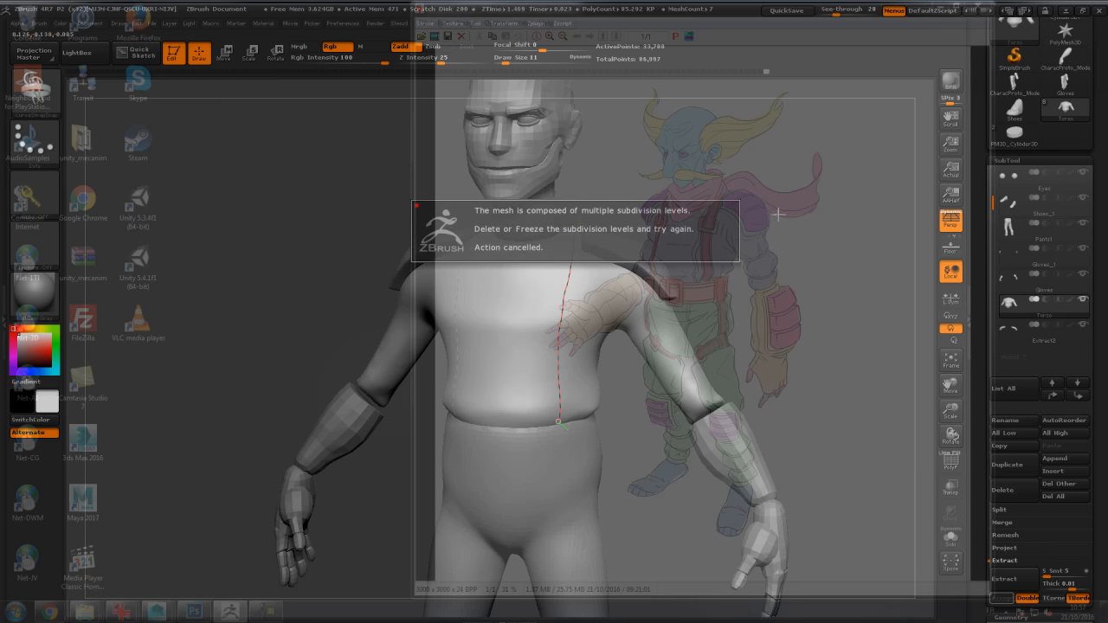
pyautogui.moveTo(787, 217)
pyautogui.mouseDown()
pyautogui.moveTo(719, 225)
pyautogui.moveTo(768, 229)
pyautogui.mouseUp()
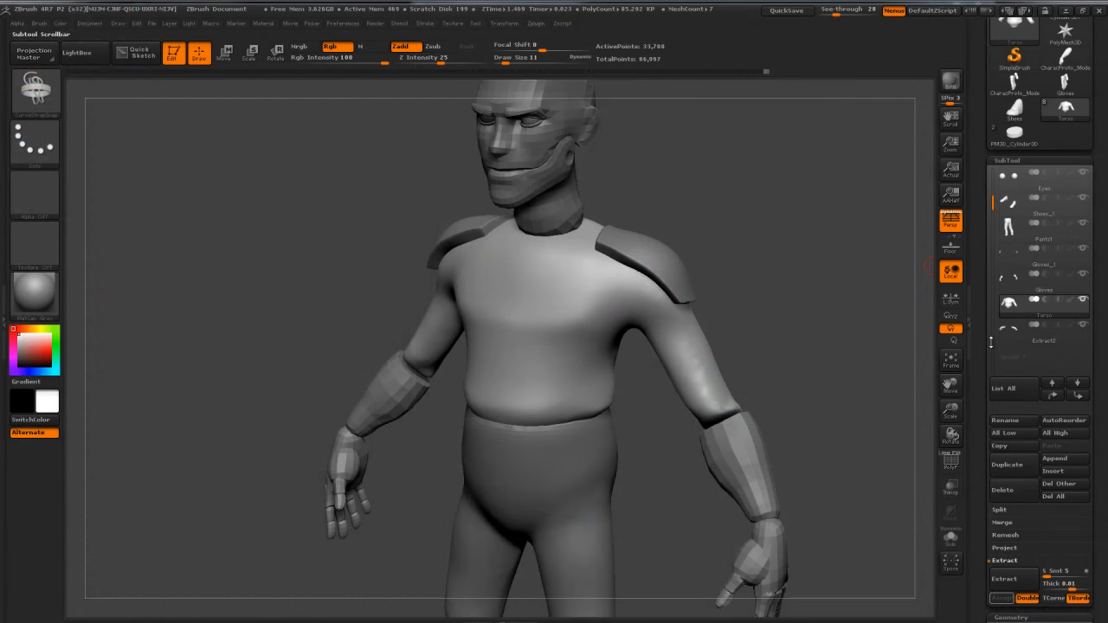
# Step: Delete the torso's lower subdivision levels and set the window's See-through back to opaque
pyautogui.moveTo(979, 367); pyautogui.dragTo(985, 249)
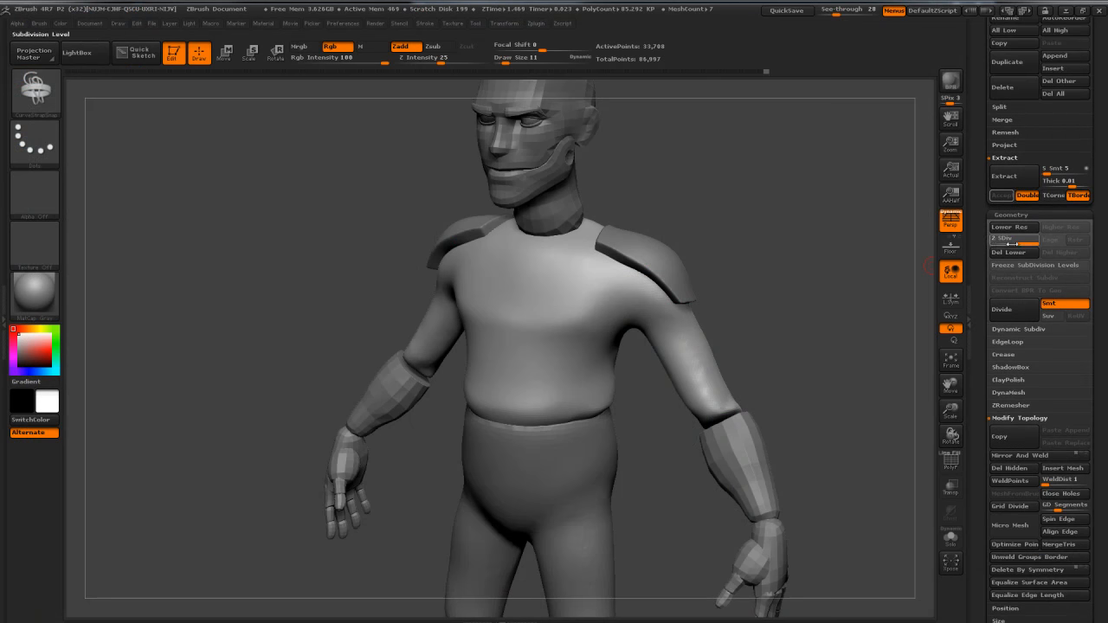
pyautogui.click(1007, 253)
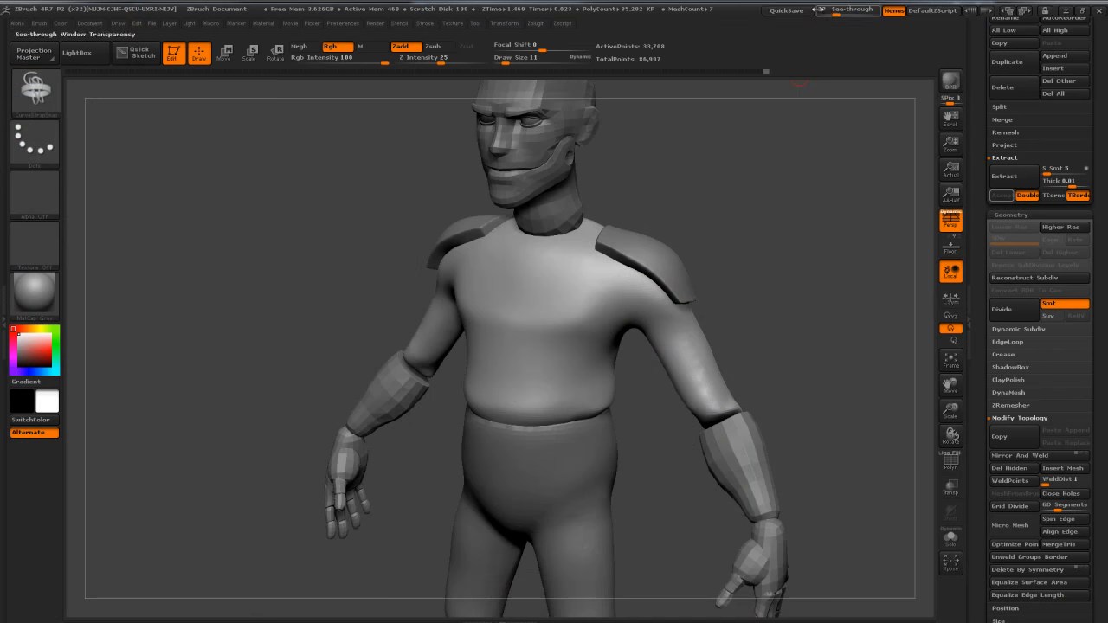
pyautogui.moveTo(836, 12); pyautogui.dragTo(815, 12)
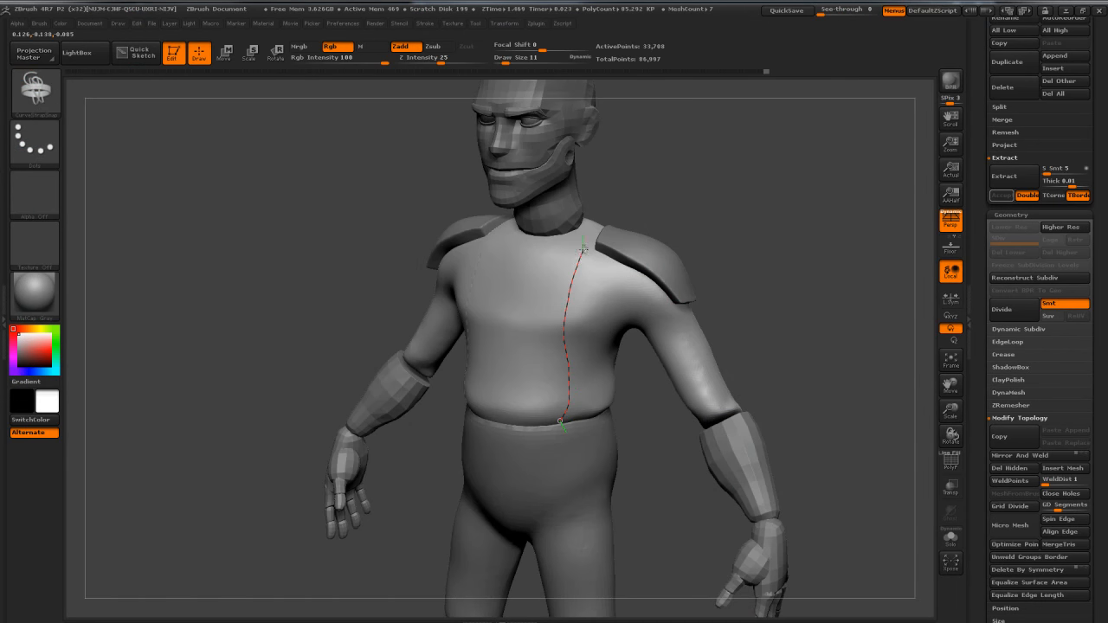
# Step: Draw a mirrored strap up the front of the torso from the waist to the shoulder
pyautogui.moveTo(580, 252); pyautogui.dragTo(595, 225)
pyautogui.moveTo(770, 202)
pyautogui.mouseDown()
pyautogui.moveTo(797, 185)
pyautogui.moveTo(445, 218)
pyautogui.mouseUp()
pyautogui.moveTo(575, 335); pyautogui.dragTo(582, 296, button='right')
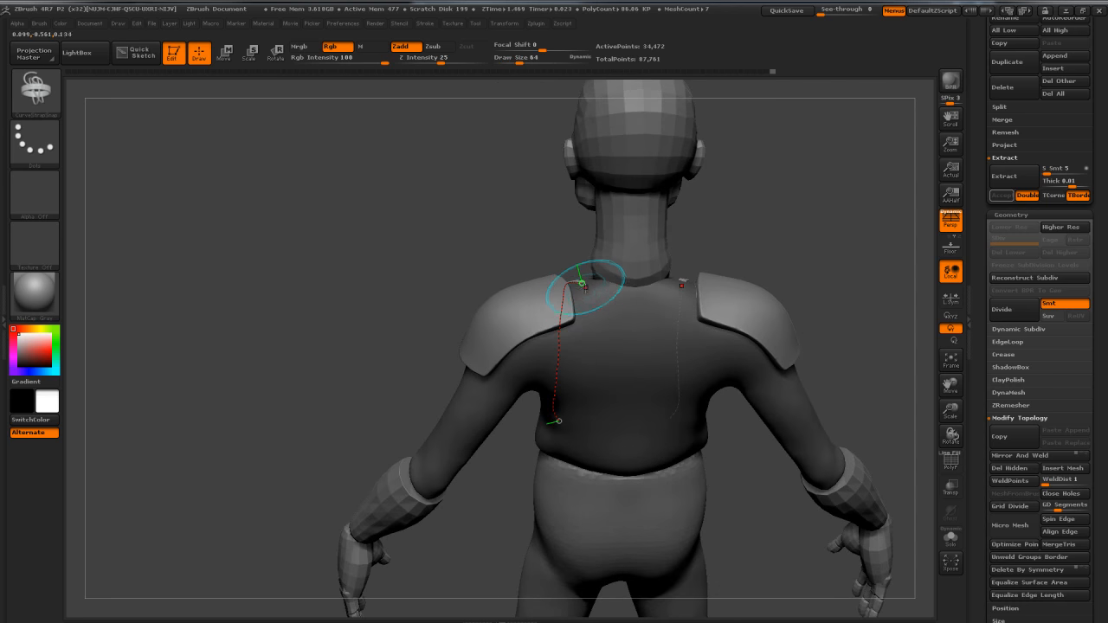
# Step: Try extending the strap from the shoulder down the back to the waist, undoing each attempt
pyautogui.moveTo(591, 299); pyautogui.dragTo(590, 303)
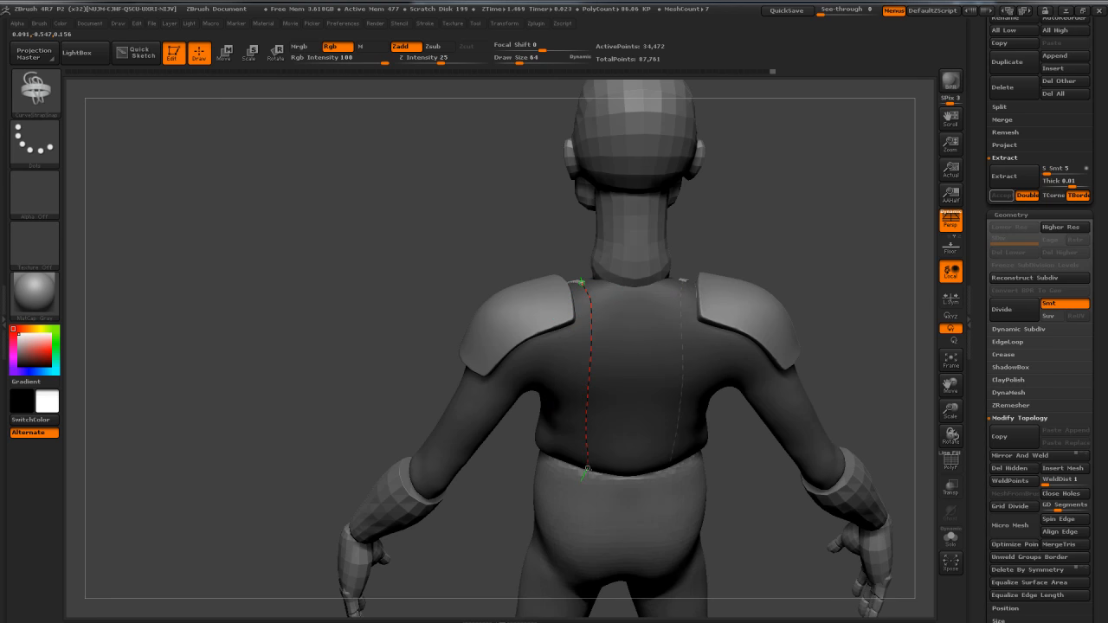
pyautogui.moveTo(587, 470); pyautogui.dragTo(586, 472)
pyautogui.moveTo(799, 229); pyautogui.dragTo(787, 264)
pyautogui.hotkey('ctrl', 'z')
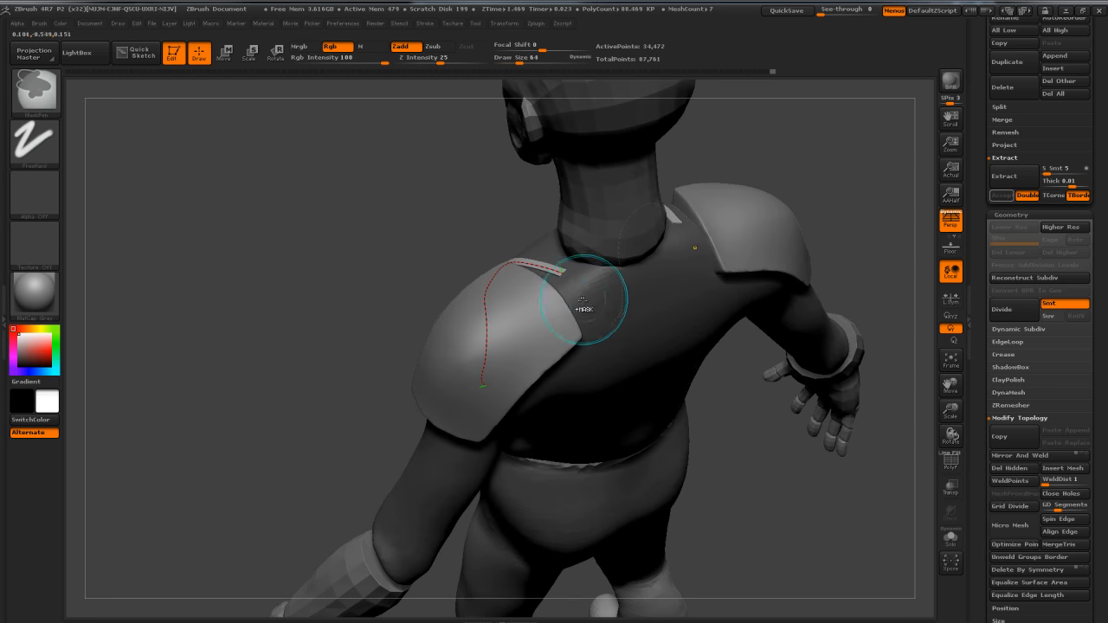
pyautogui.moveTo(564, 276); pyautogui.dragTo(565, 274)
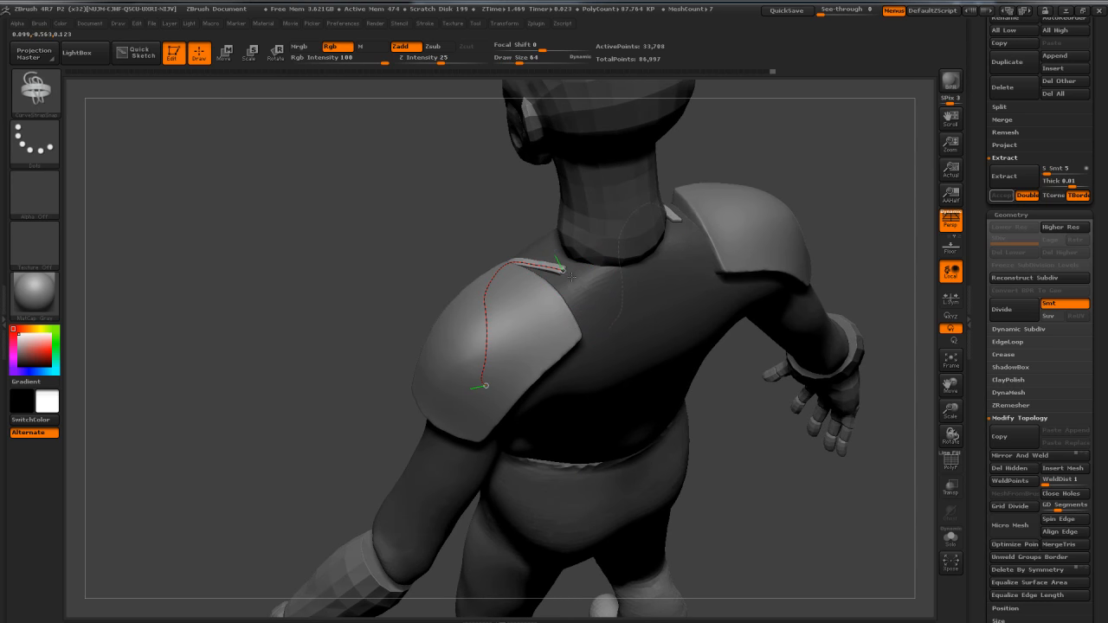
pyautogui.moveTo(580, 286); pyautogui.dragTo(578, 283)
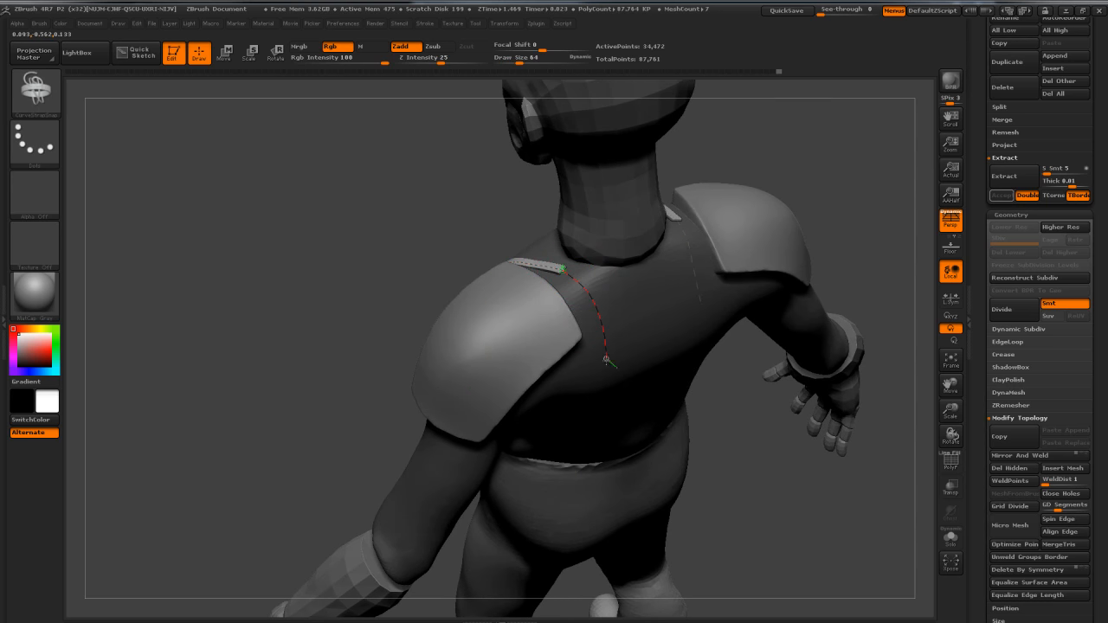
pyautogui.moveTo(603, 465); pyautogui.dragTo(602, 465)
pyautogui.moveTo(866, 187); pyautogui.dragTo(838, 157)
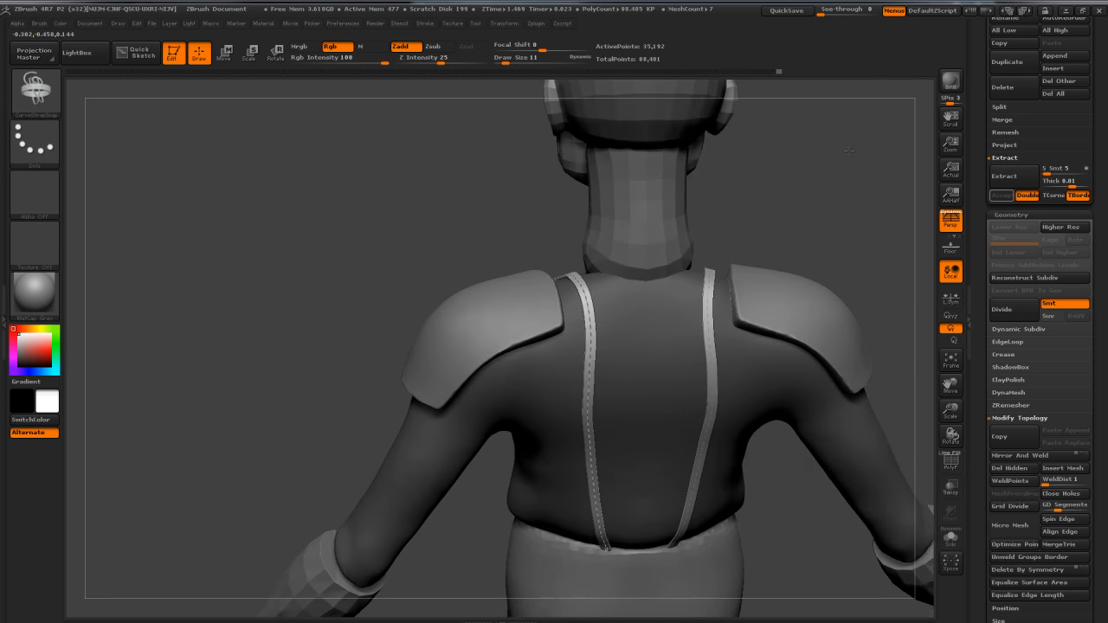
pyautogui.hotkey('ctrl', 'z')
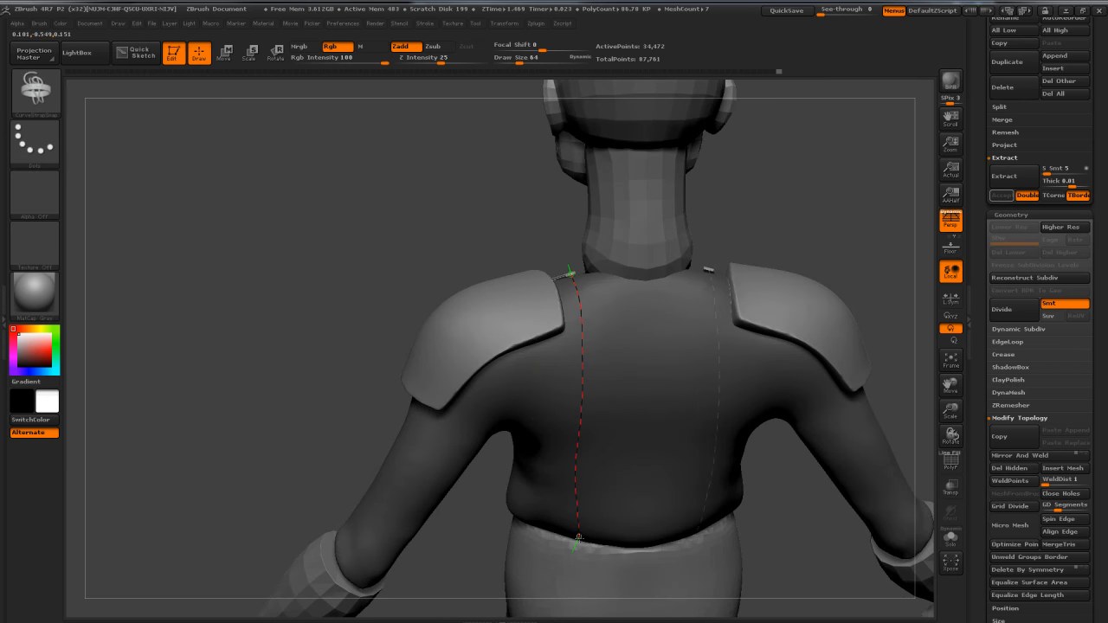
# Step: Continue the strap from its shoulder end down the back to the waist, and reapply the brush to its curve
pyautogui.moveTo(579, 537); pyautogui.dragTo(584, 545)
pyautogui.moveTo(804, 204); pyautogui.dragTo(1051, 234)
pyautogui.moveTo(783, 290)
pyautogui.keyDown('alt'); pyautogui.mouseDown()
pyautogui.moveTo(776, 230)
pyautogui.moveTo(759, 213)
pyautogui.moveTo(767, 264)
pyautogui.moveTo(776, 206)
pyautogui.moveTo(853, 221)
pyautogui.moveTo(771, 255)
pyautogui.moveTo(781, 254)
pyautogui.mouseUp(); pyautogui.keyUp('alt')
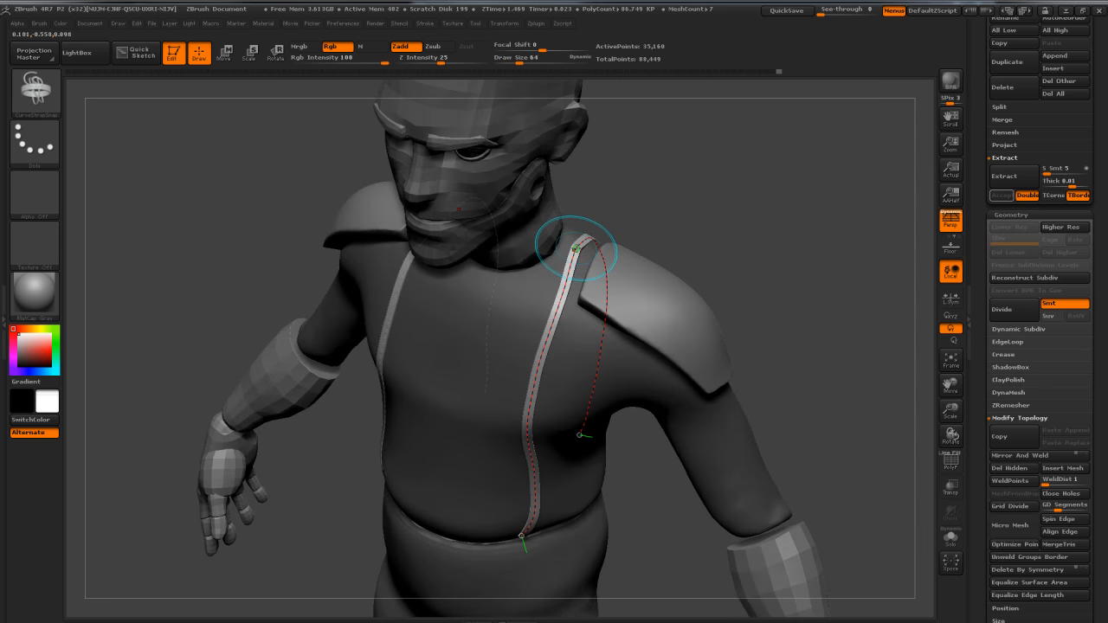
pyautogui.click(575, 257)
pyautogui.click(553, 311)
# Step: Check the straps from front and back, and nudge the back strap's lower end at the waist
pyautogui.moveTo(794, 237); pyautogui.dragTo(692, 285)
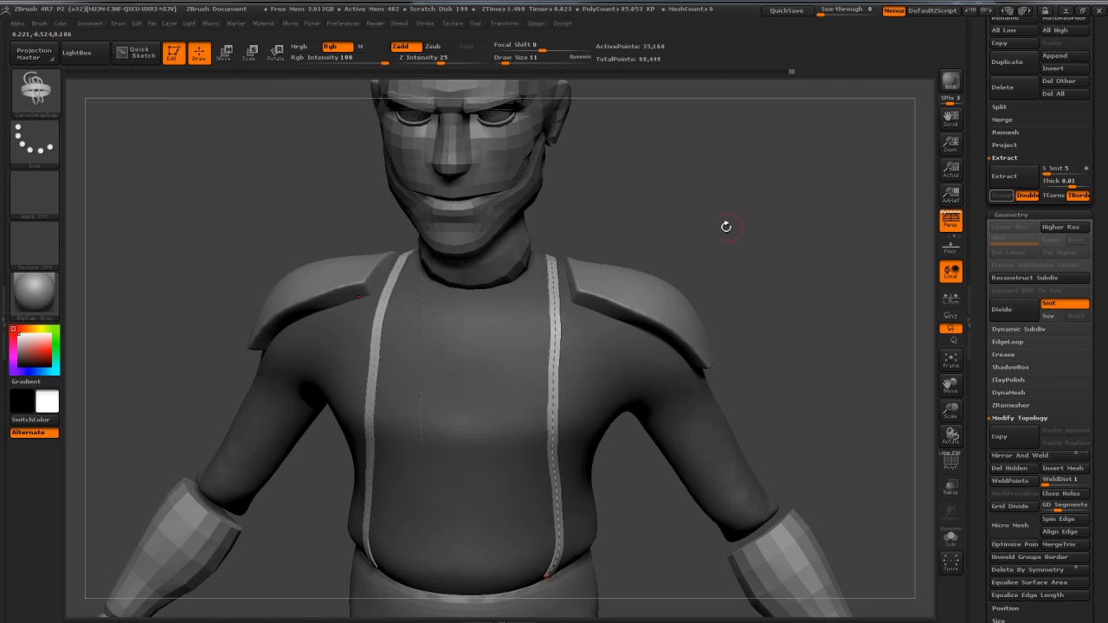
pyautogui.moveTo(752, 240); pyautogui.dragTo(744, 173)
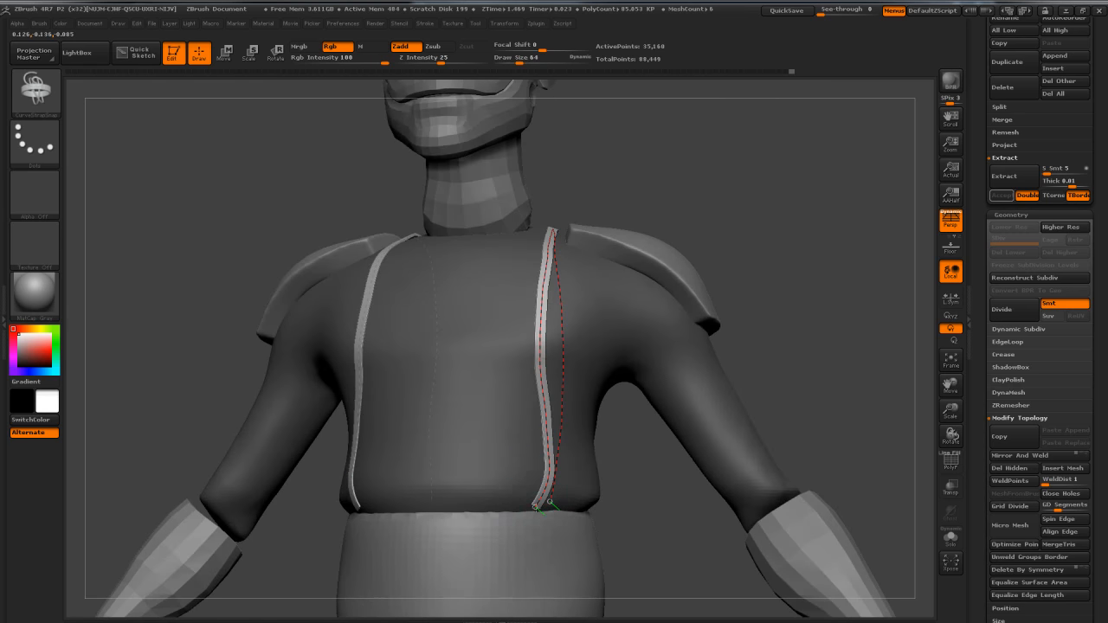
pyautogui.moveTo(752, 317)
pyautogui.mouseDown()
pyautogui.moveTo(721, 289)
pyautogui.moveTo(697, 292)
pyautogui.mouseUp()
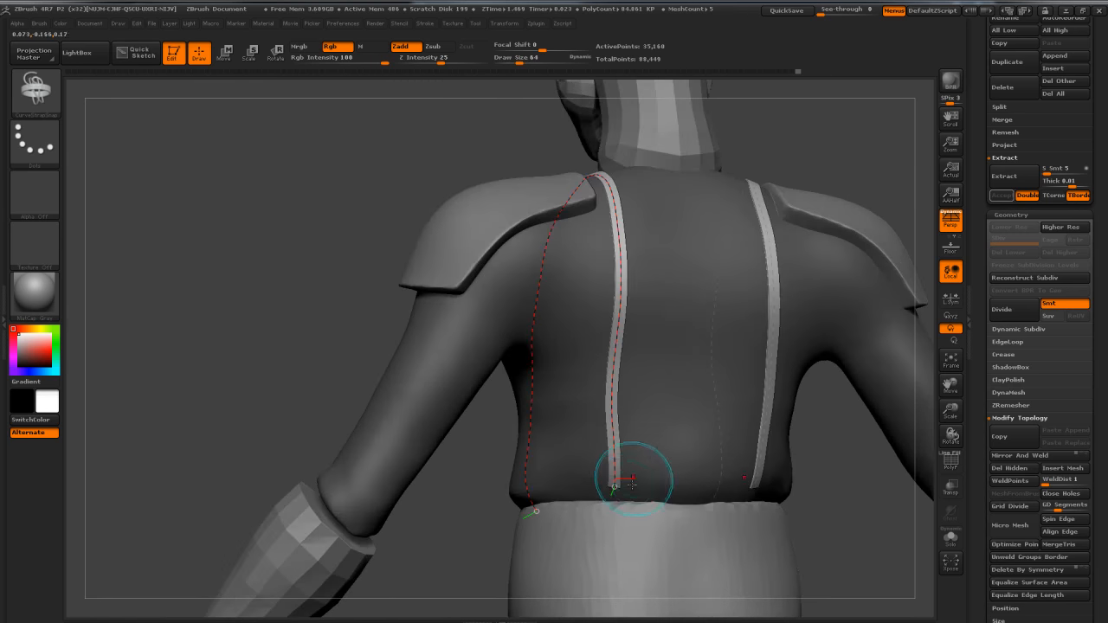
pyautogui.moveTo(615, 490); pyautogui.dragTo(614, 493)
pyautogui.moveTo(272, 288); pyautogui.dragTo(537, 246)
pyautogui.keyDown('alt'); pyautogui.moveTo(818, 188); pyautogui.dragTo(775, 139); pyautogui.keyUp('alt')
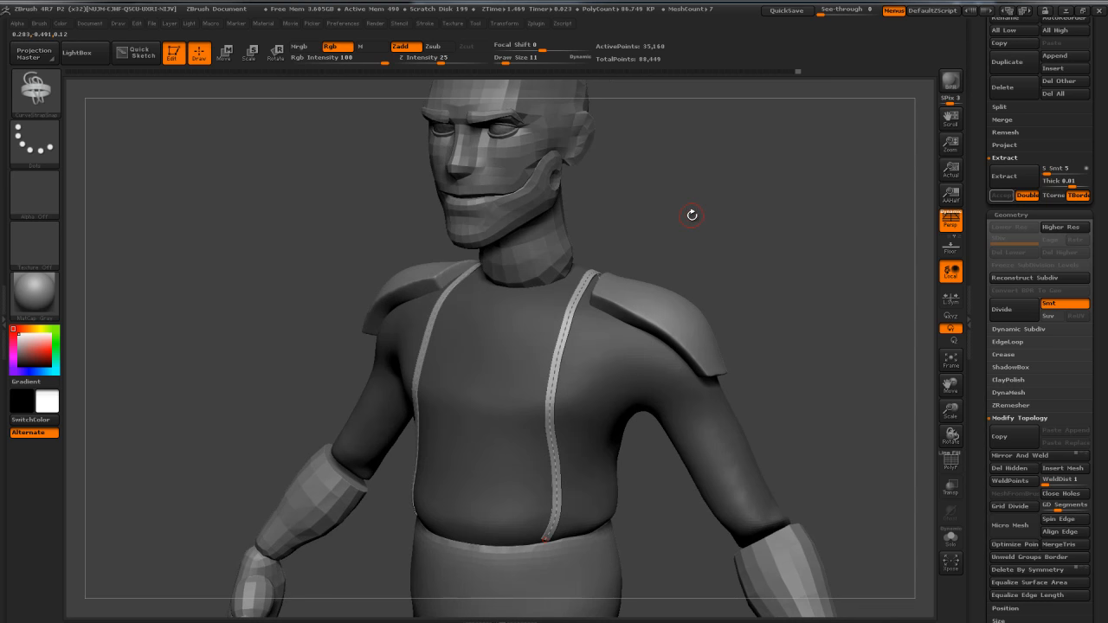
# Step: Increase the brush's draw size and reapply it to the strap curve to make both straps wider
pyautogui.press('s')
pyautogui.moveTo(690, 217); pyautogui.dragTo(708, 217)
pyautogui.click(556, 362)
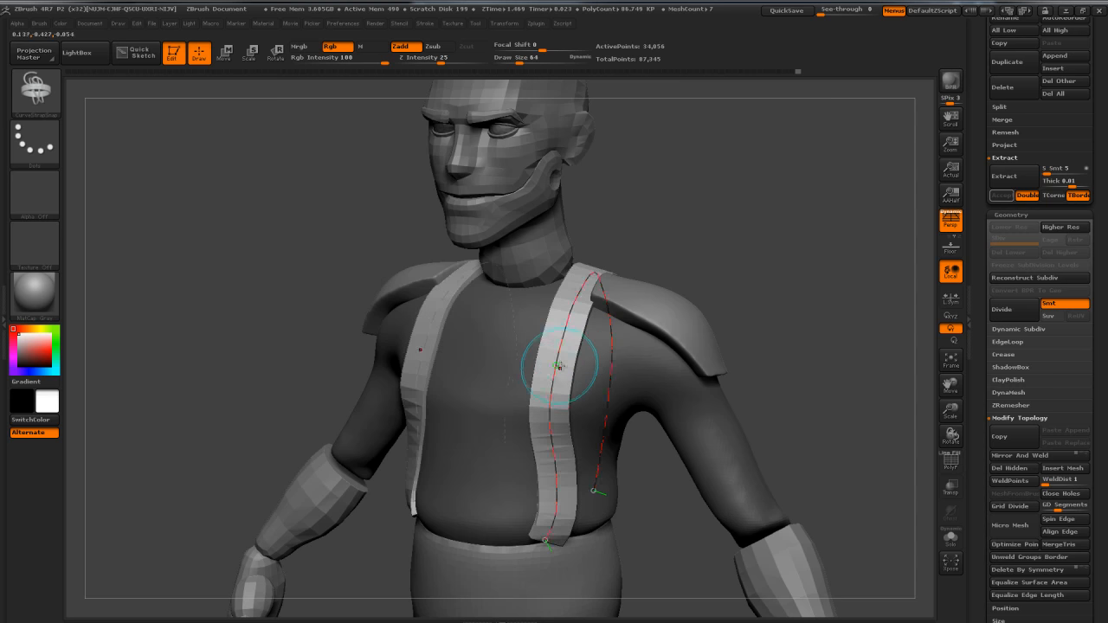
# Step: Compare the widened straps with the concept art through the see-through window, and restore the window's opacity
pyautogui.moveTo(751, 254); pyautogui.dragTo(708, 243)
pyautogui.click(836, 12)
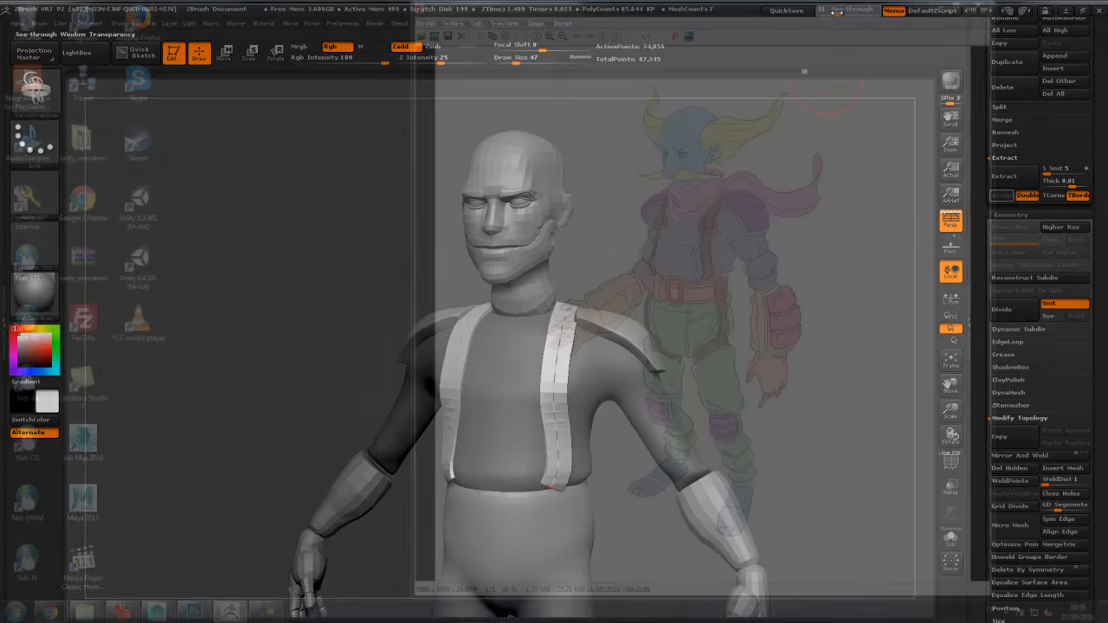
pyautogui.moveTo(836, 12); pyautogui.dragTo(814, 12)
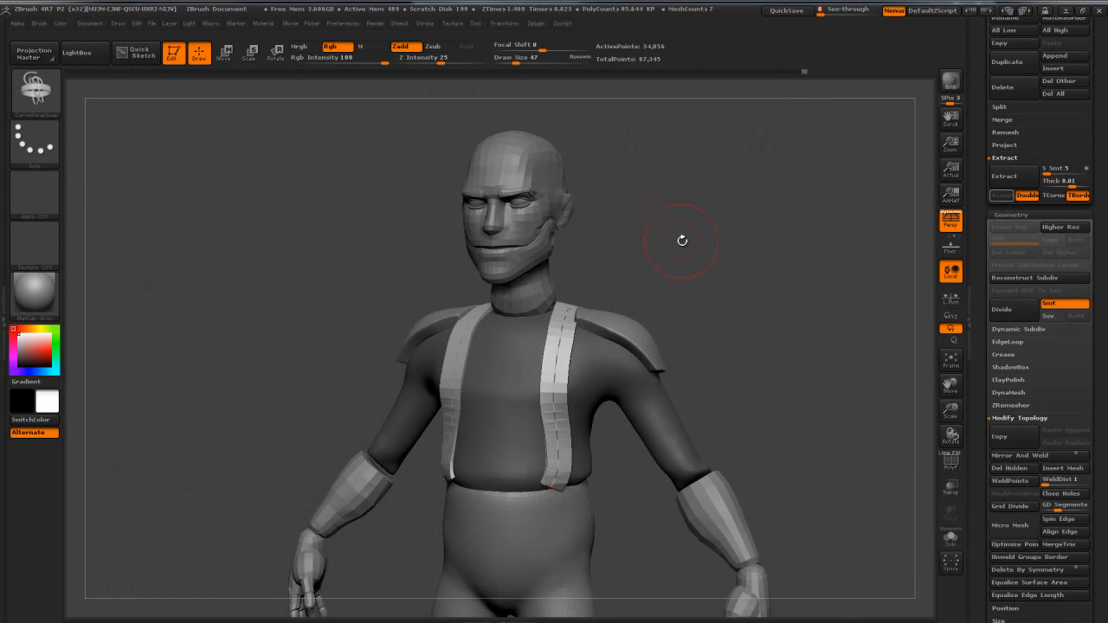
# Step: Refine the width of both straps by setting the draw size to 39 and reapplying the brush to their curve
pyautogui.press('s')
pyautogui.moveTo(683, 244); pyautogui.dragTo(689, 244)
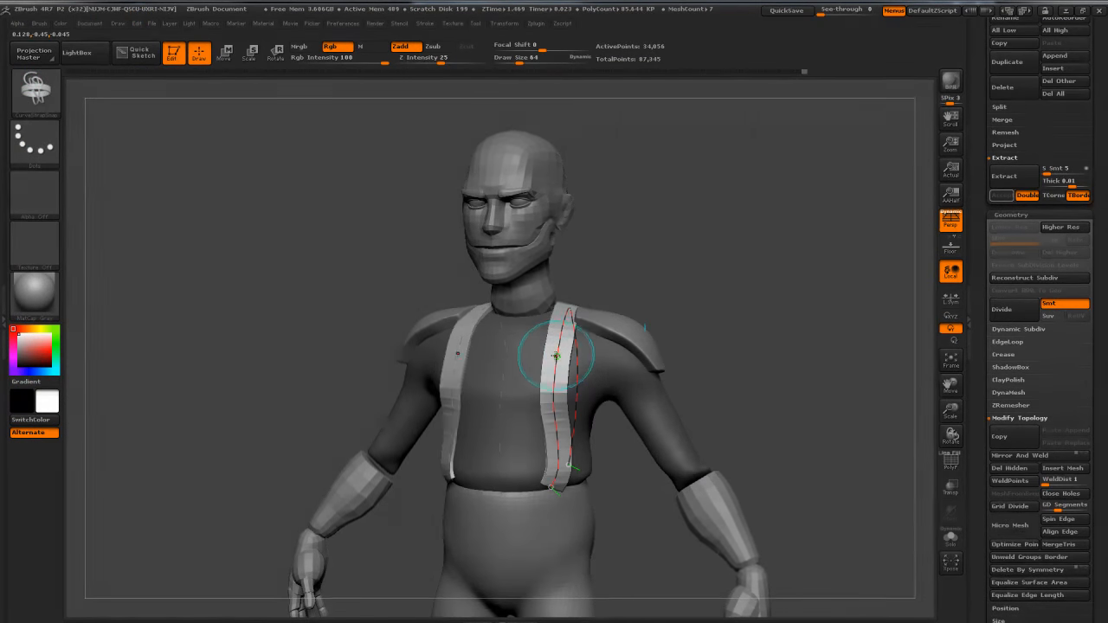
pyautogui.press(']')
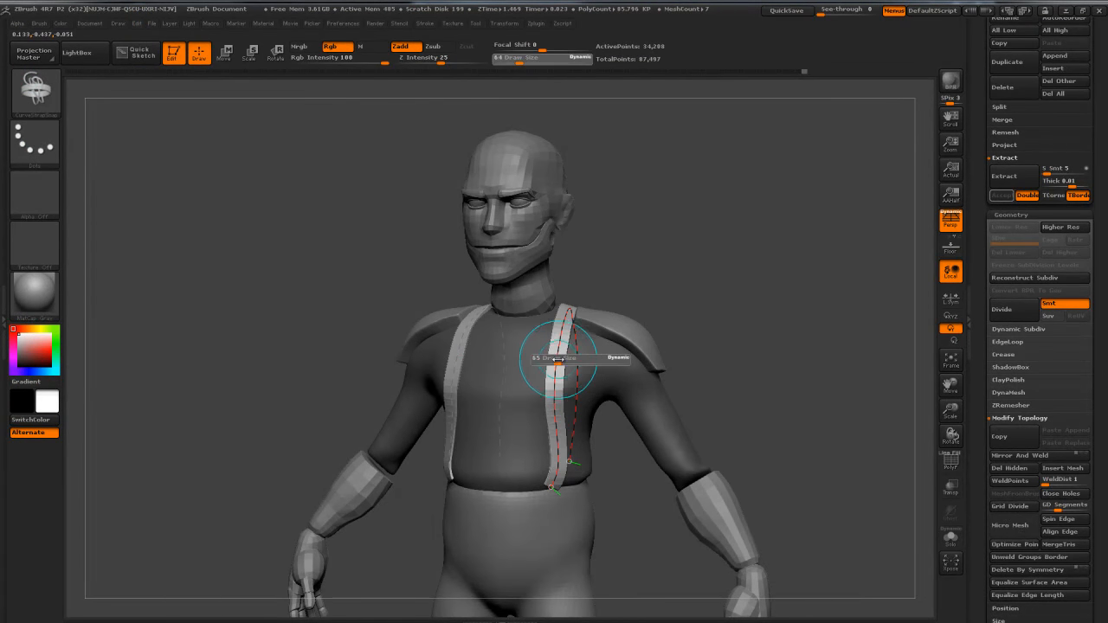
pyautogui.press('s')
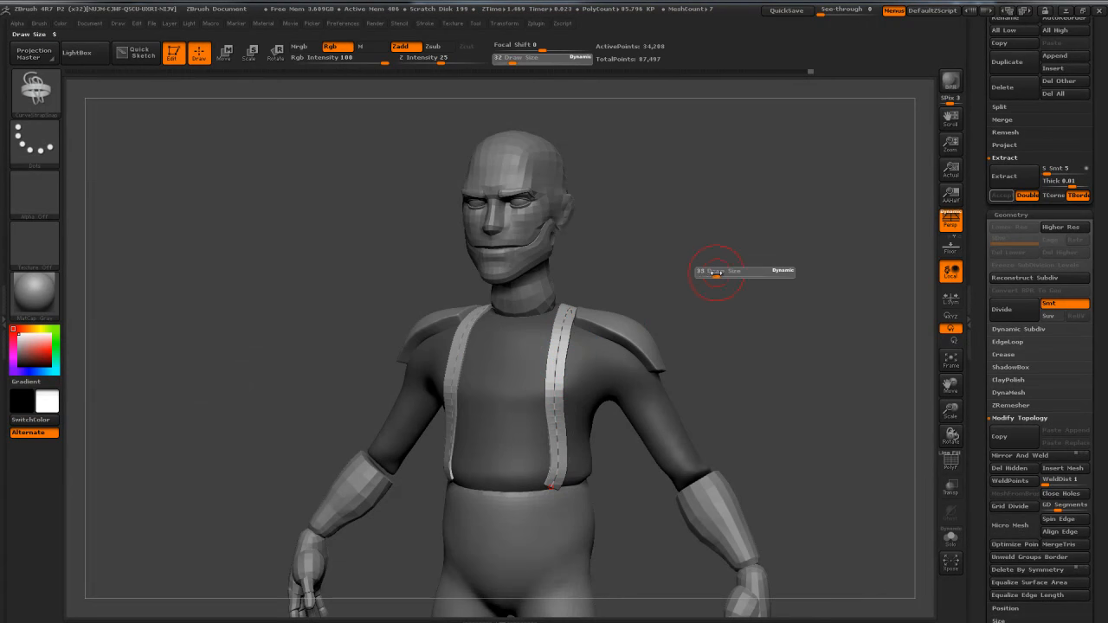
pyautogui.moveTo(769, 251)
pyautogui.mouseDown()
pyautogui.moveTo(769, 236)
pyautogui.moveTo(732, 251)
pyautogui.moveTo(737, 265)
pyautogui.mouseUp()
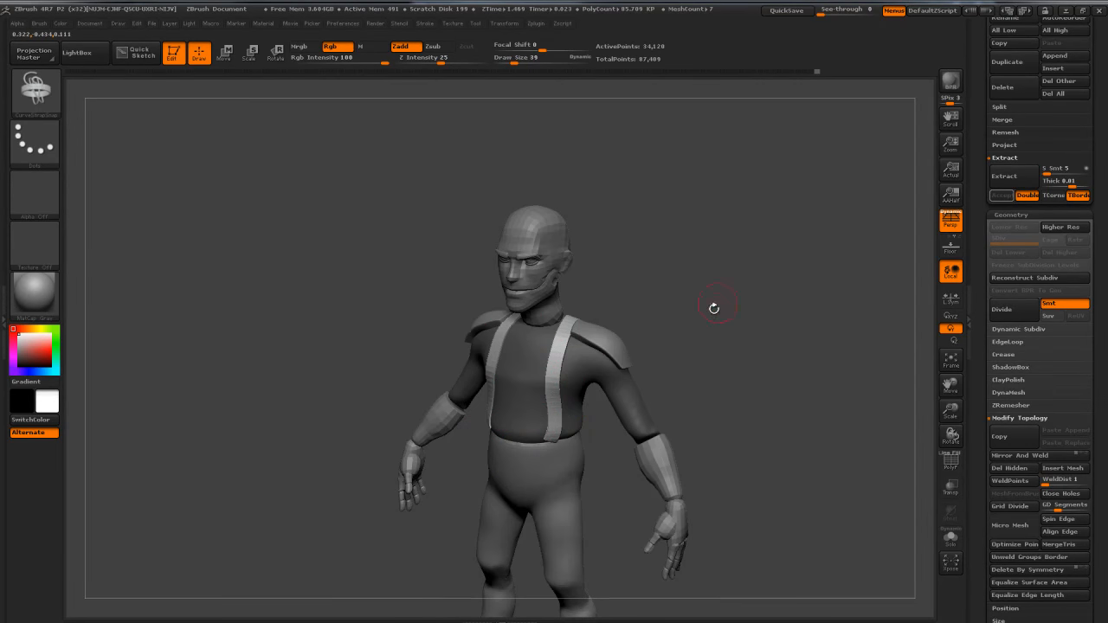
pyautogui.moveTo(714, 308); pyautogui.dragTo(737, 327)
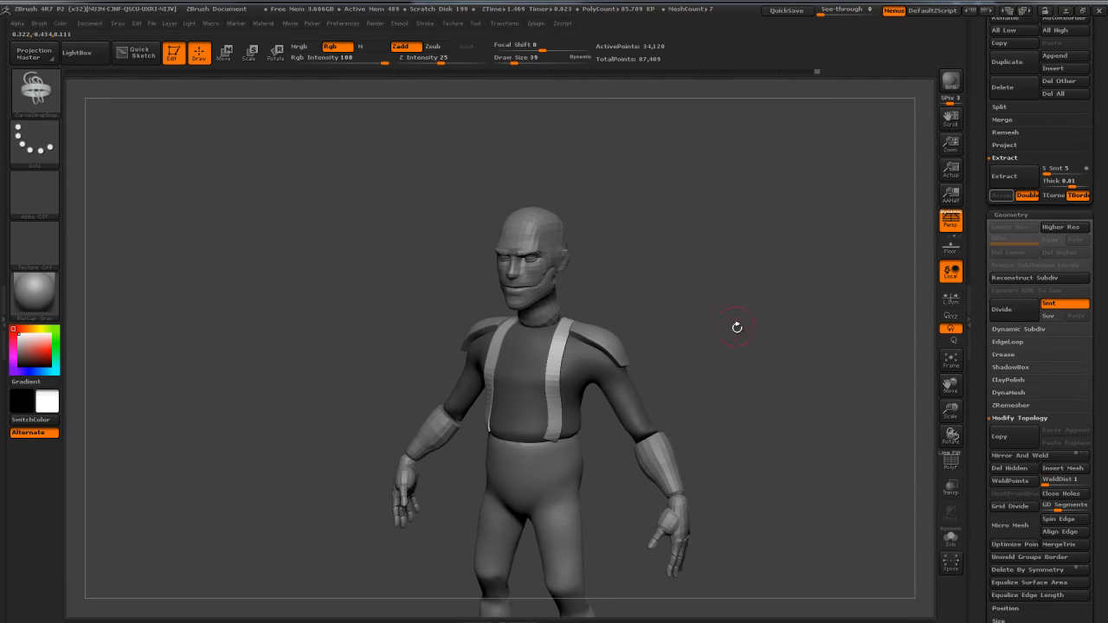
# Step: Isolate the torso together with its straps and inspect how they wrap around the front, shoulders and back
pyautogui.keyDown('alt'); pyautogui.moveTo(834, 401); pyautogui.dragTo(572, 329); pyautogui.keyUp('alt')
pyautogui.click(950, 538)
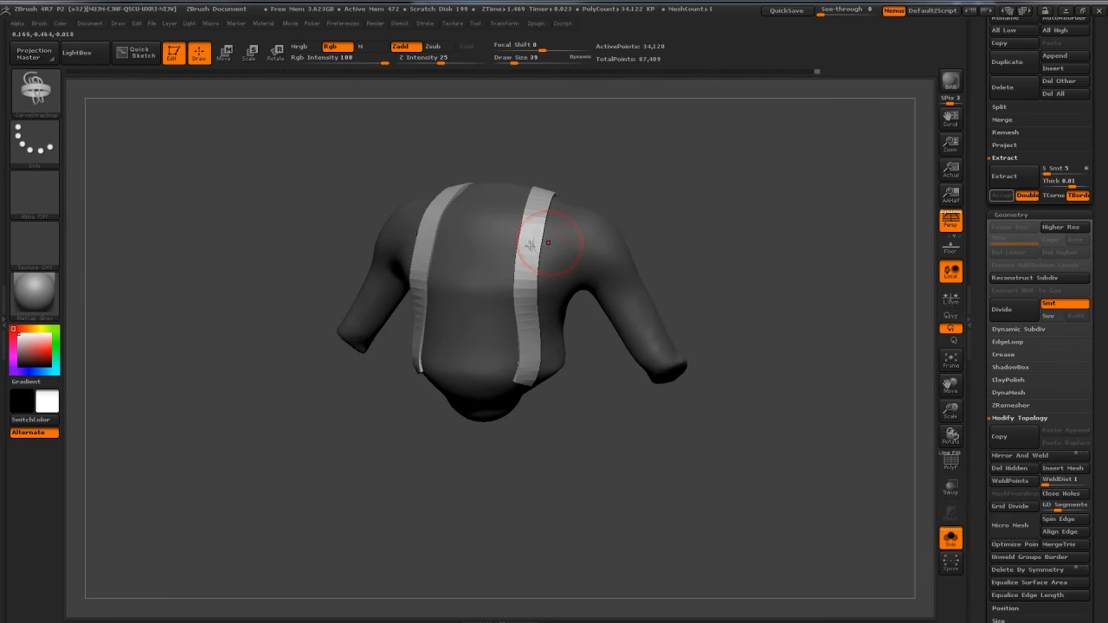
pyautogui.moveTo(694, 286); pyautogui.dragTo(553, 229)
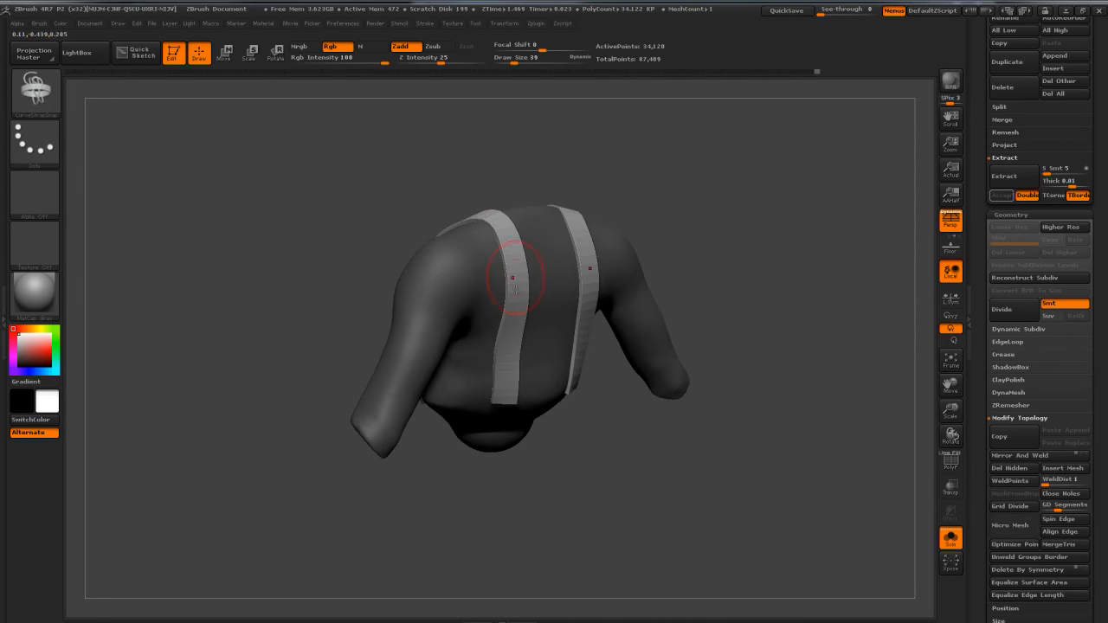
pyautogui.moveTo(756, 269); pyautogui.dragTo(733, 274)
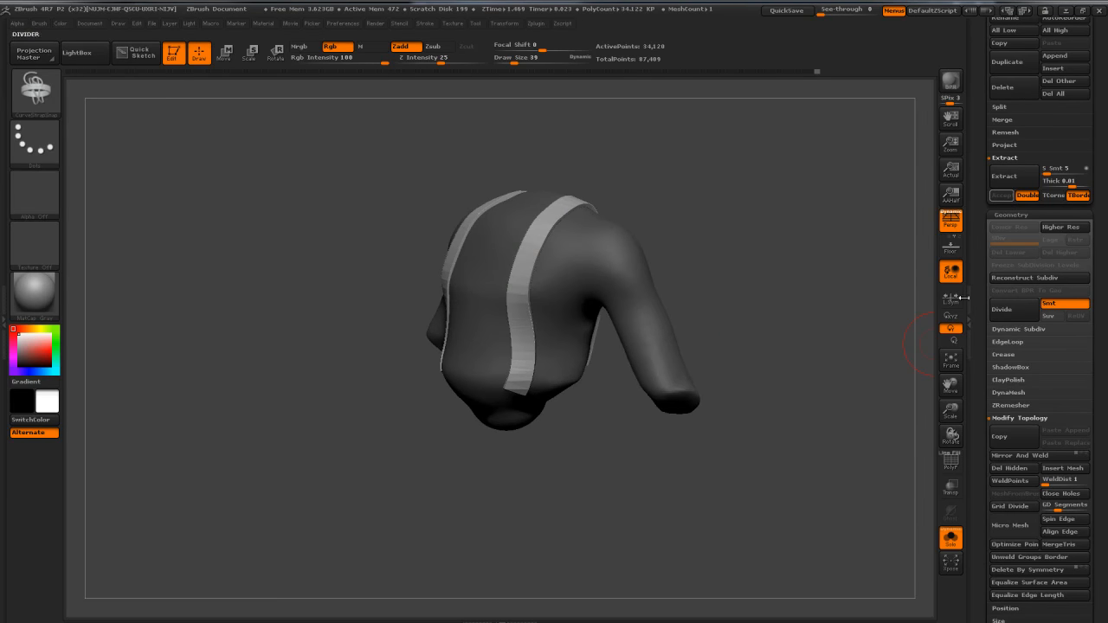
# Step: Separate the straps from the torso into their own subtool with Split Unmasked Points
pyautogui.moveTo(986, 360); pyautogui.dragTo(981, 176)
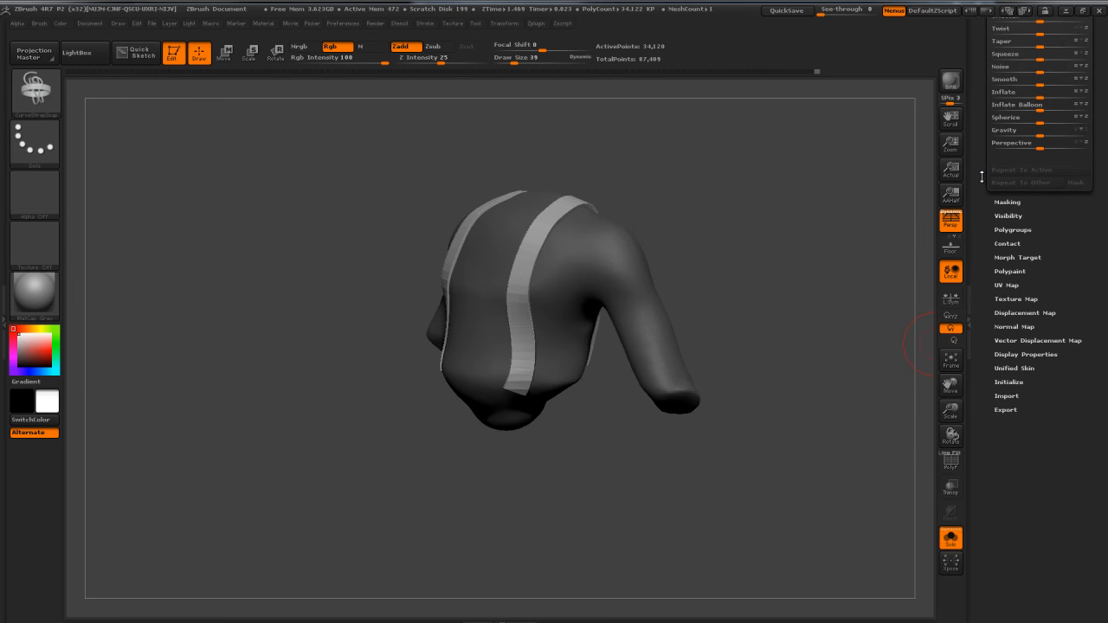
pyautogui.click(1004, 237)
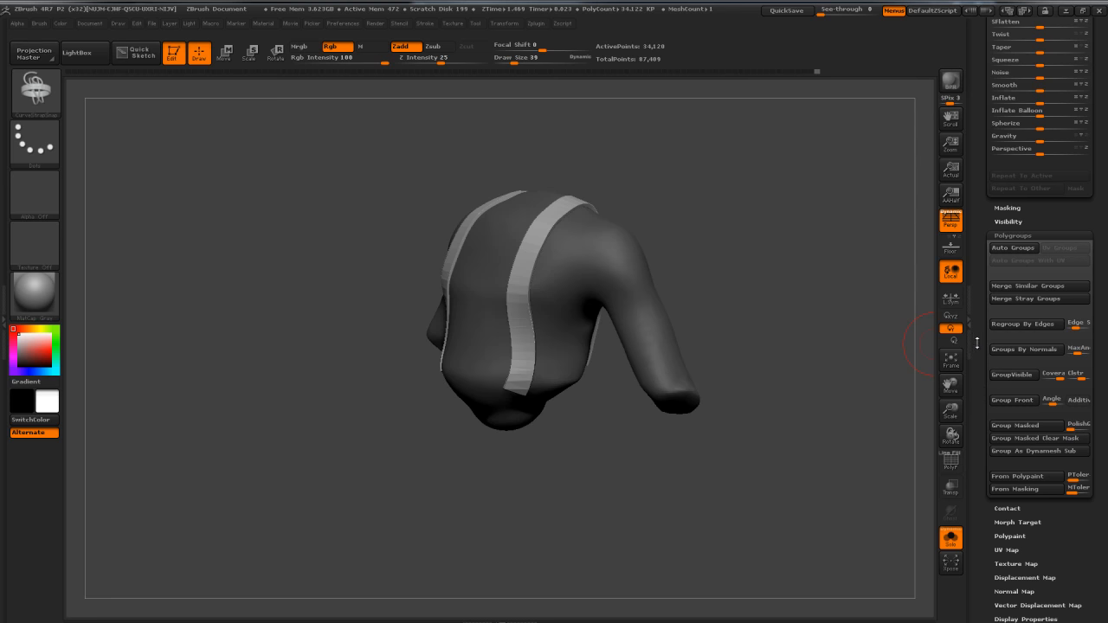
pyautogui.scroll(10, 976, 343)
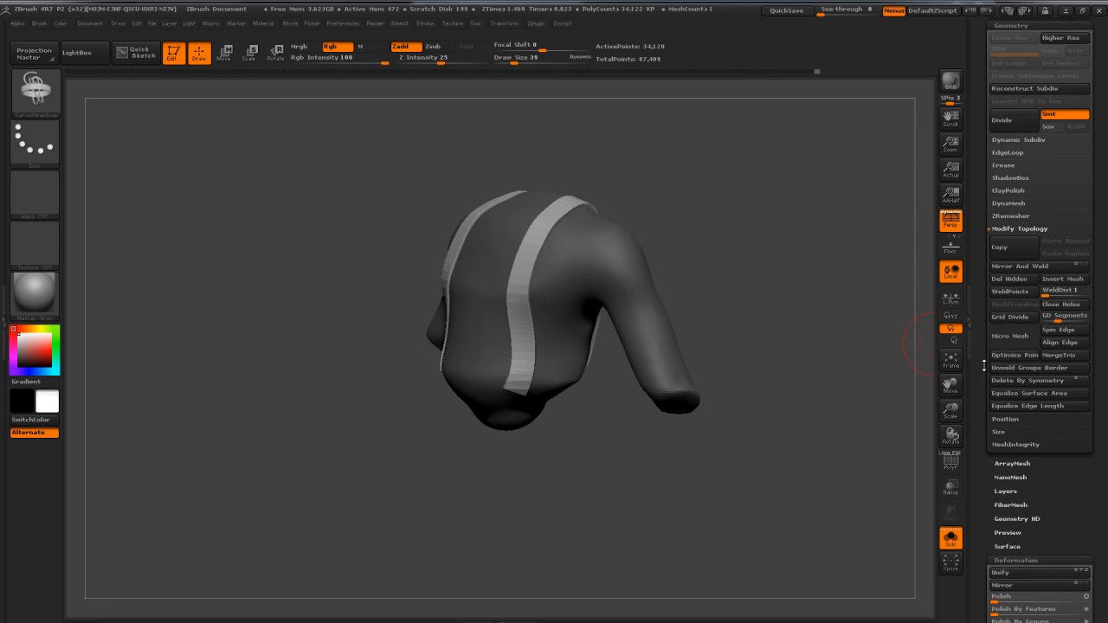
pyautogui.moveTo(983, 367); pyautogui.dragTo(973, 400)
pyautogui.click(1002, 252)
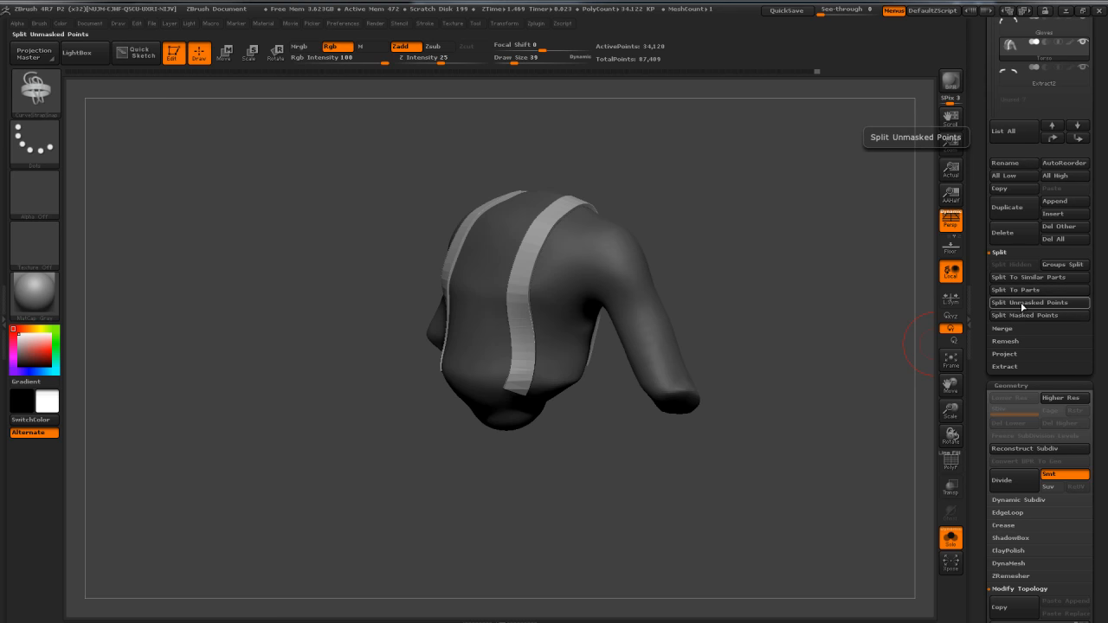
pyautogui.click(1022, 305)
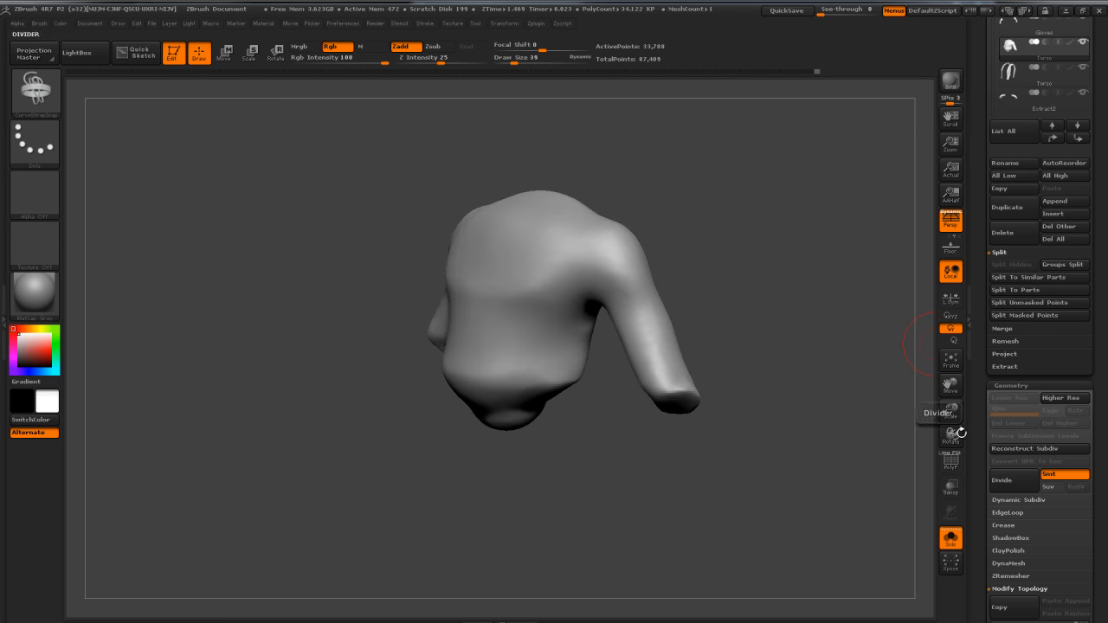
# Step: Show the full character, select the split-off straps subtool, and isolate it with its polyframe displayed
pyautogui.click(950, 539)
pyautogui.moveTo(979, 156); pyautogui.dragTo(997, 204)
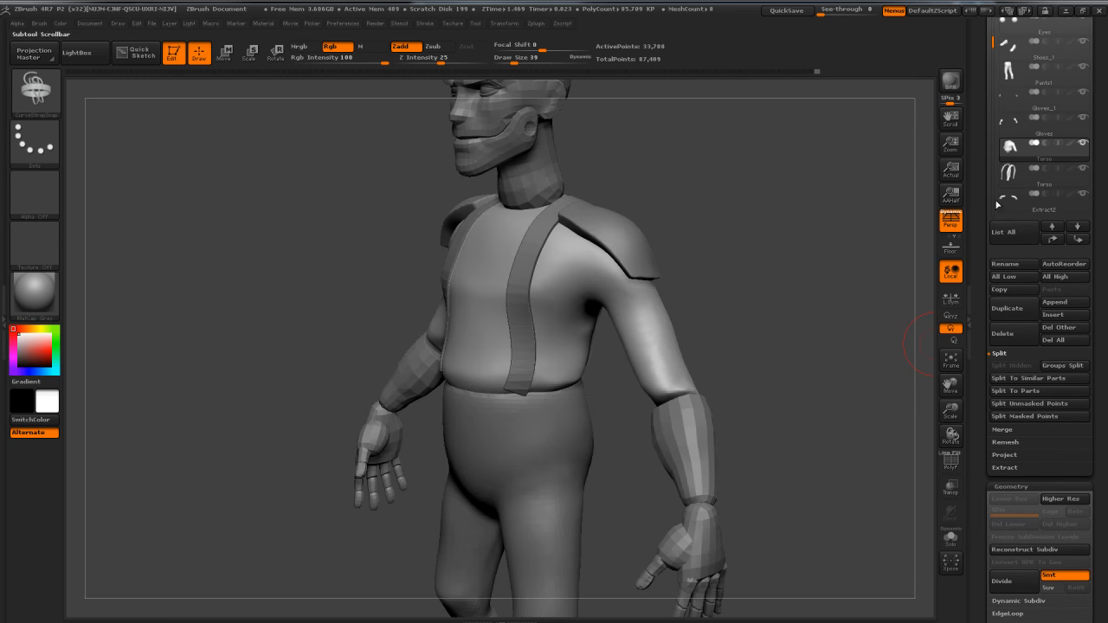
pyautogui.click(1017, 173)
pyautogui.moveTo(786, 275); pyautogui.dragTo(759, 322)
pyautogui.click(950, 461)
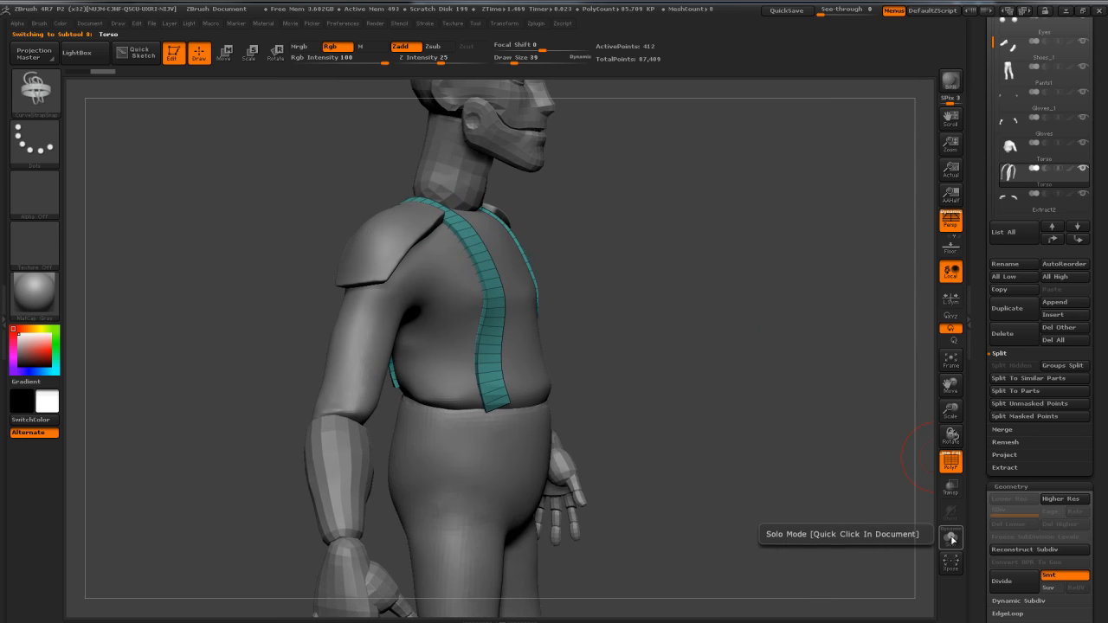
pyautogui.click(951, 537)
# Step: Examine the isolated straps' topology, thickness and lower ends from several angles, with and without the polyframe
pyautogui.moveTo(845, 411); pyautogui.dragTo(831, 363)
pyautogui.click(951, 464)
pyautogui.moveTo(874, 395); pyautogui.dragTo(826, 424)
pyautogui.moveTo(811, 326); pyautogui.dragTo(835, 351)
pyautogui.click(950, 464)
pyautogui.moveTo(900, 407); pyautogui.dragTo(866, 393)
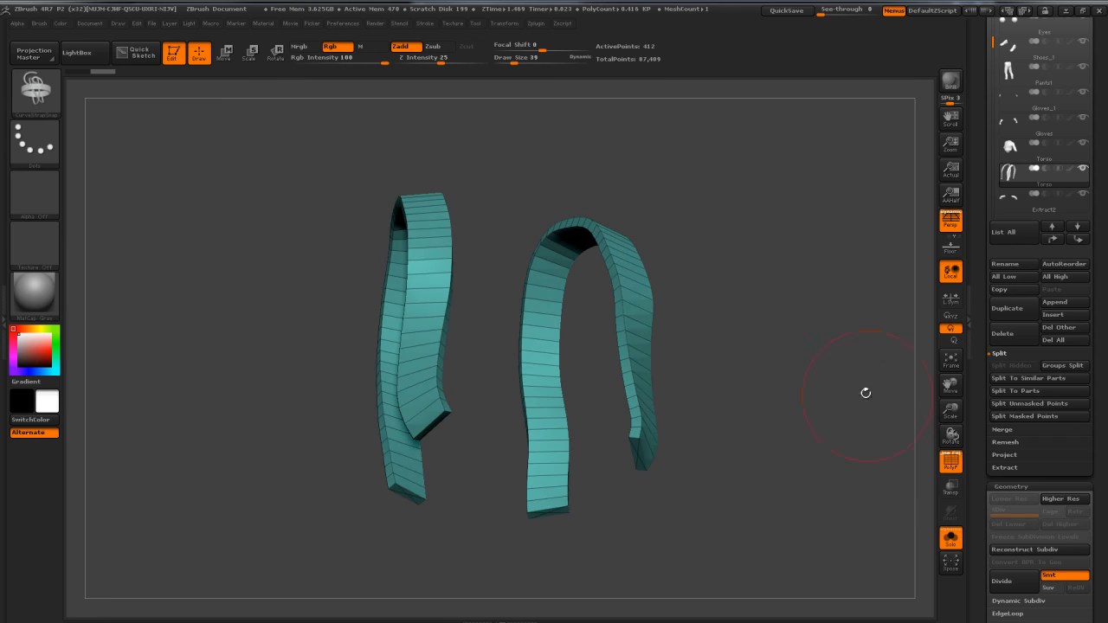
pyautogui.click(957, 468)
pyautogui.moveTo(896, 433); pyautogui.dragTo(830, 403)
pyautogui.keyDown('alt'); pyautogui.moveTo(831, 402); pyautogui.dragTo(865, 454); pyautogui.keyUp('alt')
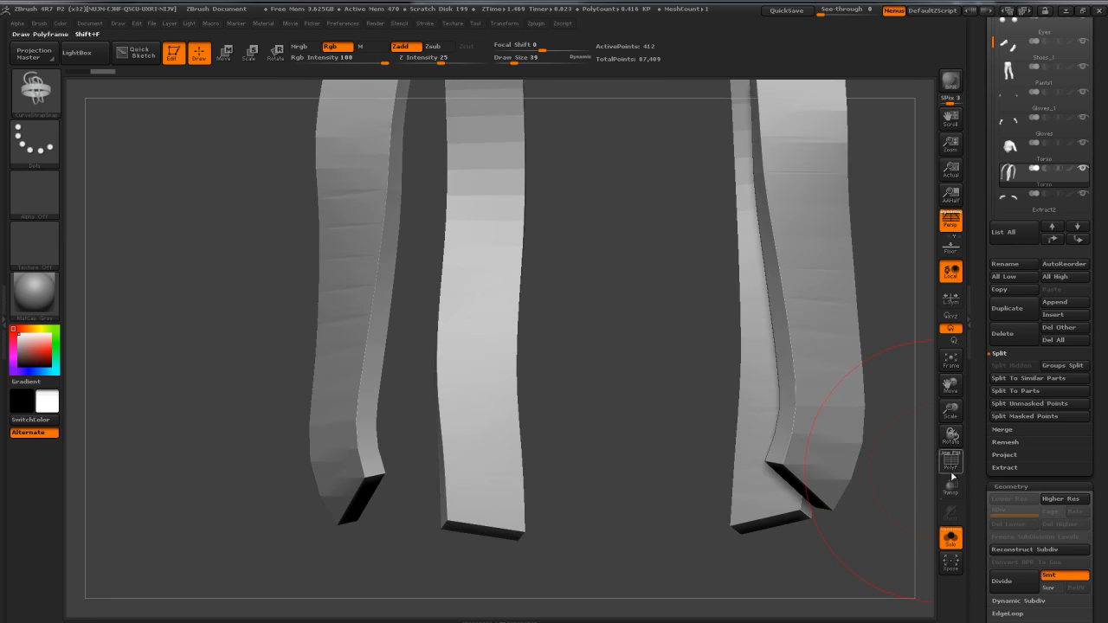
pyautogui.click(952, 473)
pyautogui.moveTo(883, 527); pyautogui.dragTo(721, 463)
# Step: Try subdividing the straps twice without creases, inspect the smoothed shape, and undo the subdivisions
pyautogui.press('ctrl')
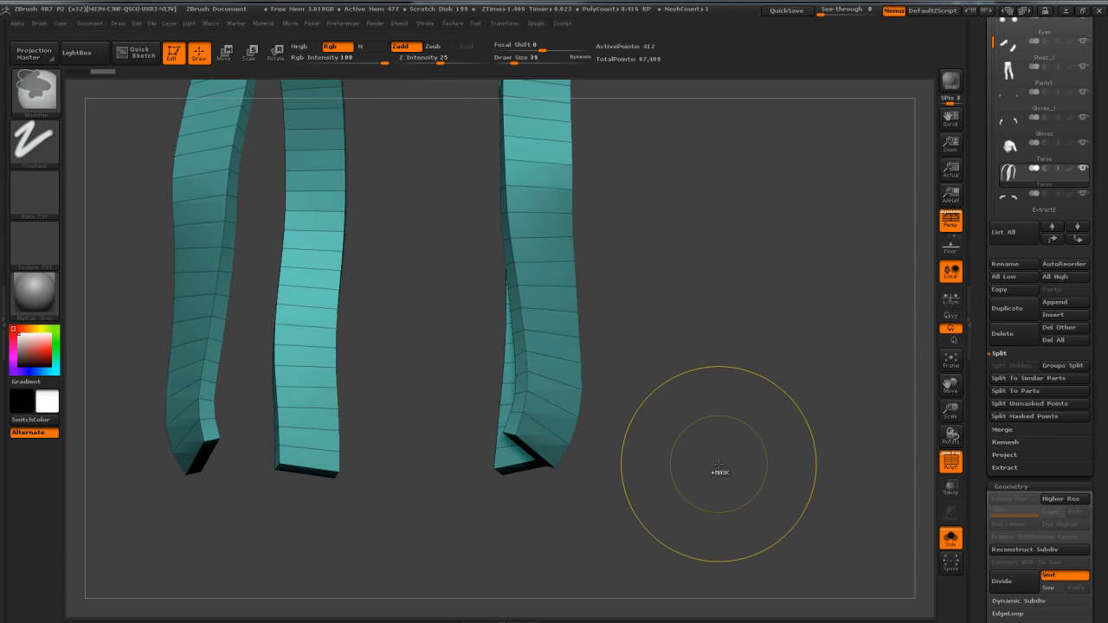
pyautogui.press('d')
pyautogui.press('d')
pyautogui.hotkey('shift', 'f')
pyautogui.moveTo(865, 442); pyautogui.dragTo(868, 353)
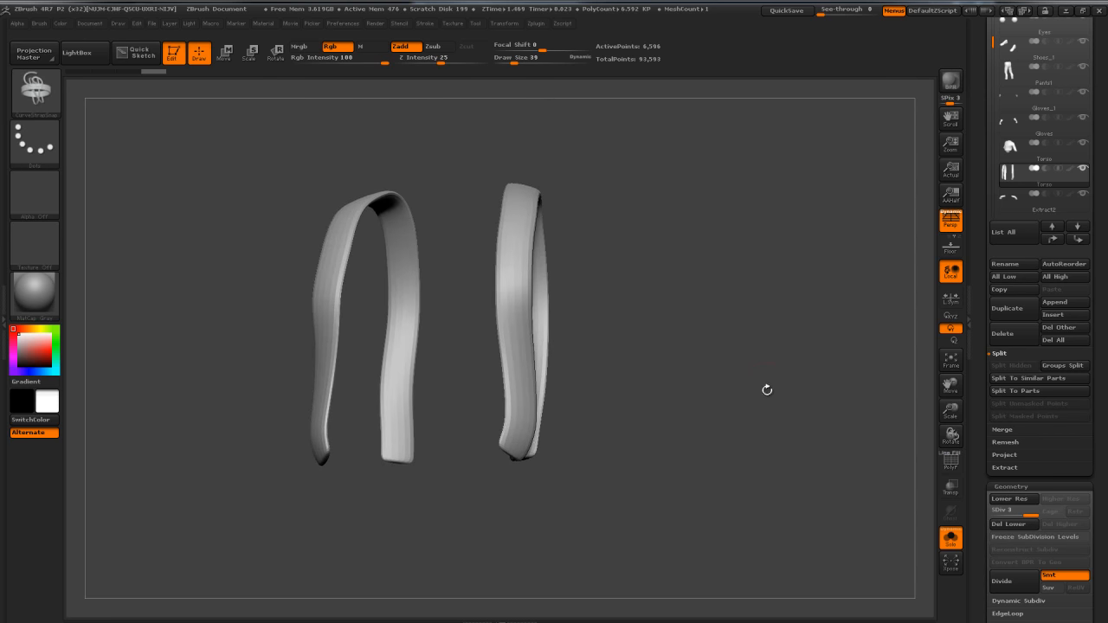
pyautogui.press('ctrl')
pyautogui.hotkey('shift', 'd')
pyautogui.hotkey('shift', 'd')
# Step: Divide the straps' faces, sides and ends into separate polygroups with Groups By Normals
pyautogui.moveTo(771, 388)
pyautogui.mouseDown()
pyautogui.moveTo(790, 392)
pyautogui.moveTo(796, 348)
pyautogui.moveTo(822, 343)
pyautogui.moveTo(783, 335)
pyautogui.moveTo(794, 329)
pyautogui.mouseUp()
pyautogui.moveTo(791, 280); pyautogui.dragTo(927, 375)
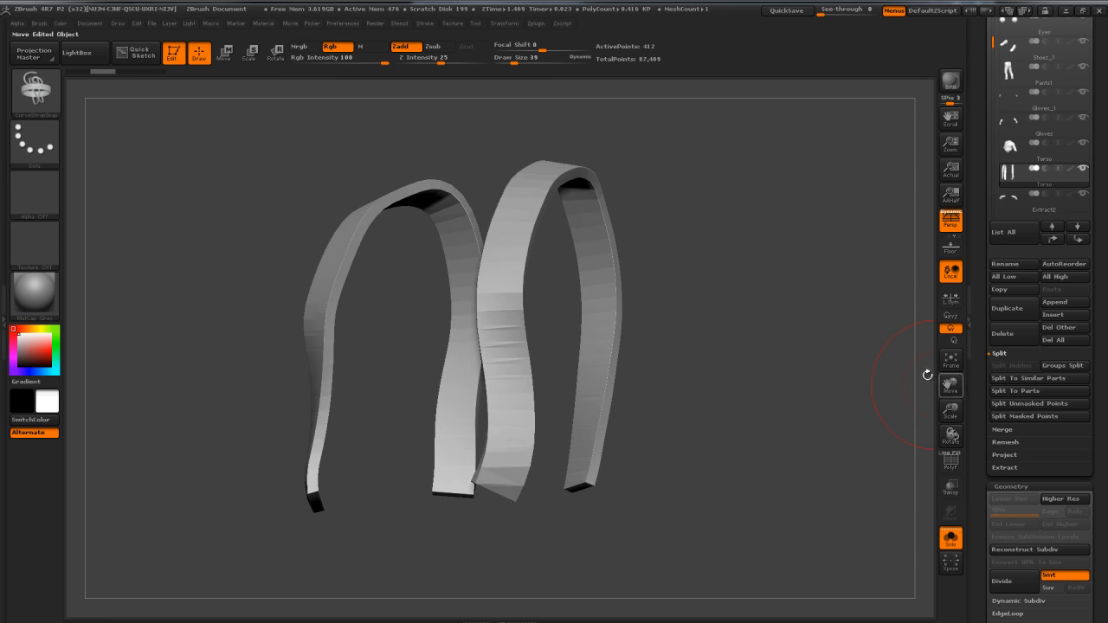
pyautogui.click(956, 470)
pyautogui.moveTo(886, 511); pyautogui.dragTo(875, 472)
pyautogui.moveTo(974, 472); pyautogui.dragTo(977, 313)
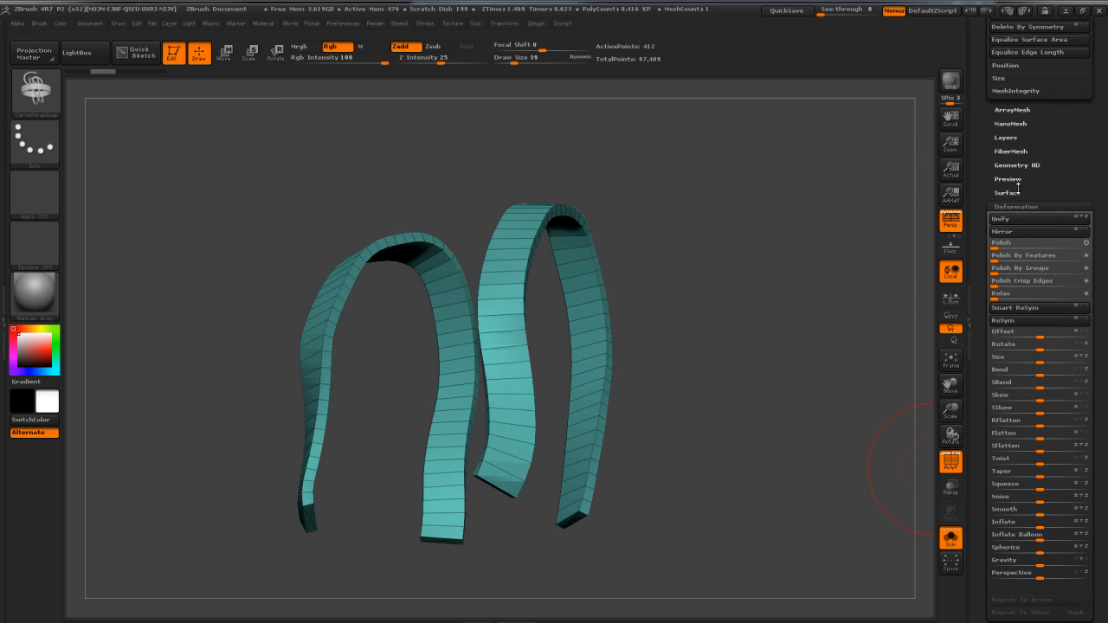
pyautogui.moveTo(981, 399); pyautogui.dragTo(982, 267)
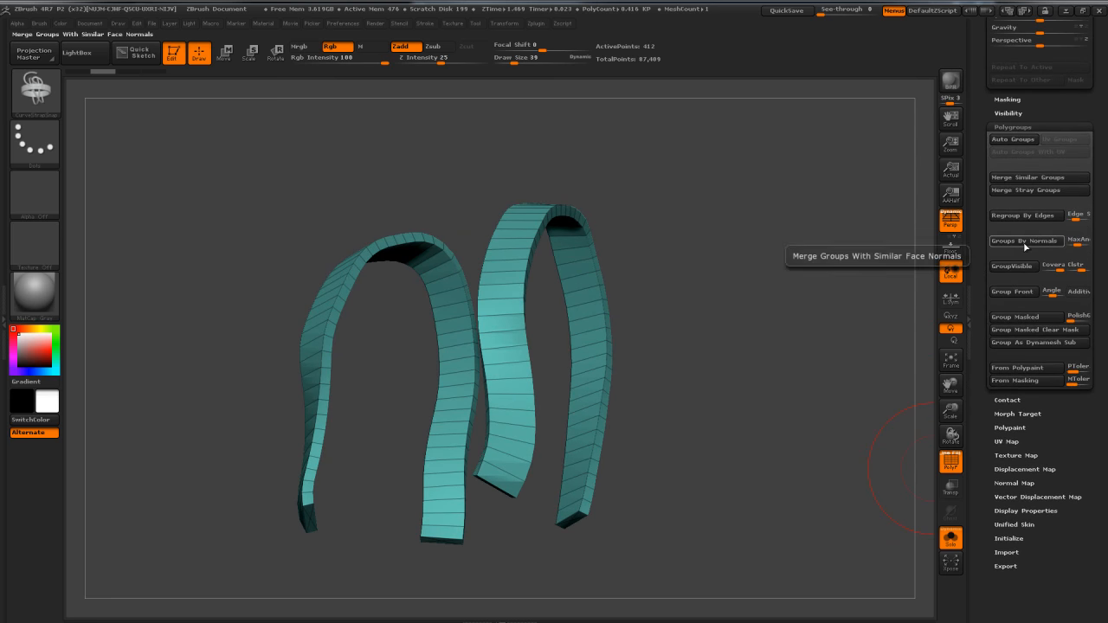
pyautogui.click(1047, 244)
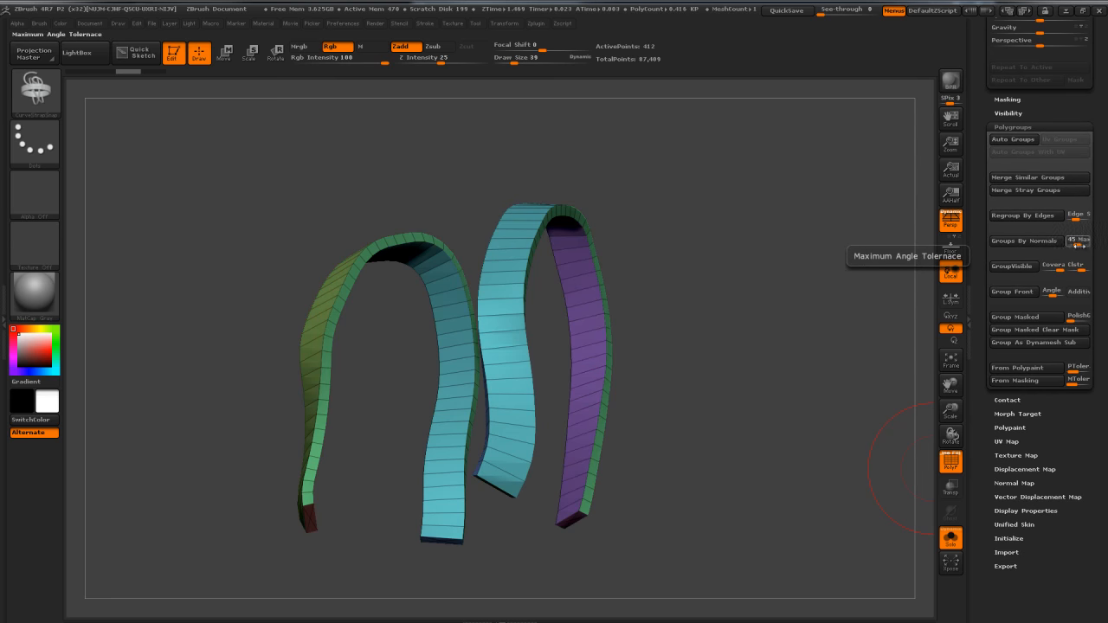
pyautogui.moveTo(746, 386)
pyautogui.mouseDown()
pyautogui.moveTo(785, 374)
pyautogui.moveTo(703, 326)
pyautogui.moveTo(710, 376)
pyautogui.moveTo(747, 405)
pyautogui.mouseUp()
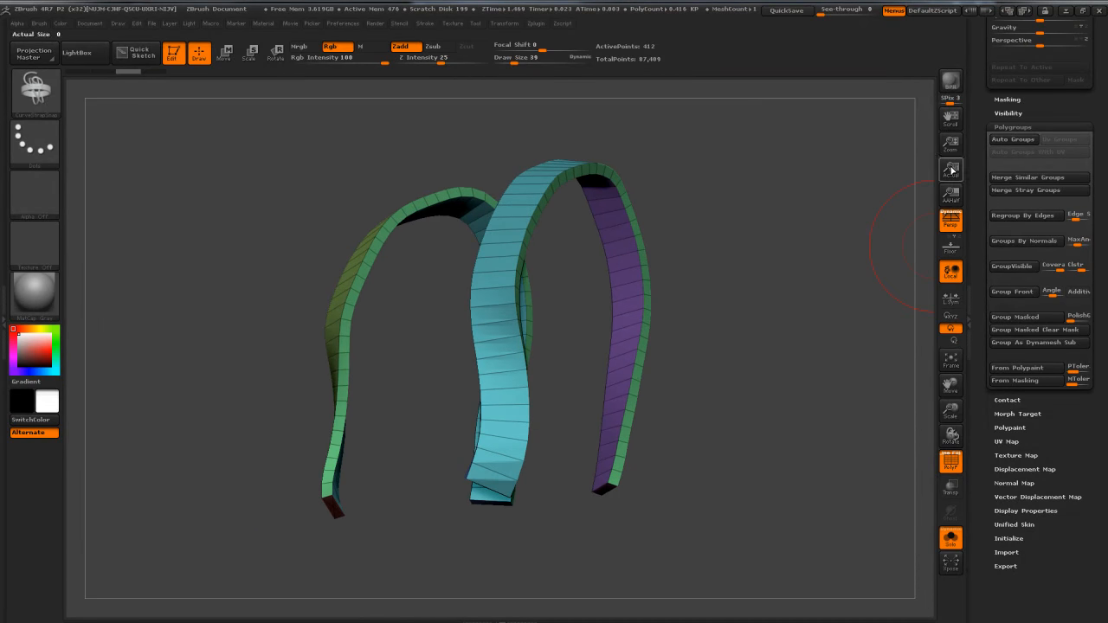
# Step: Crease the straps along their polygroup borders with Crease PG, subdivide them twice, and hide the polyframe
pyautogui.moveTo(980, 152); pyautogui.dragTo(977, 329)
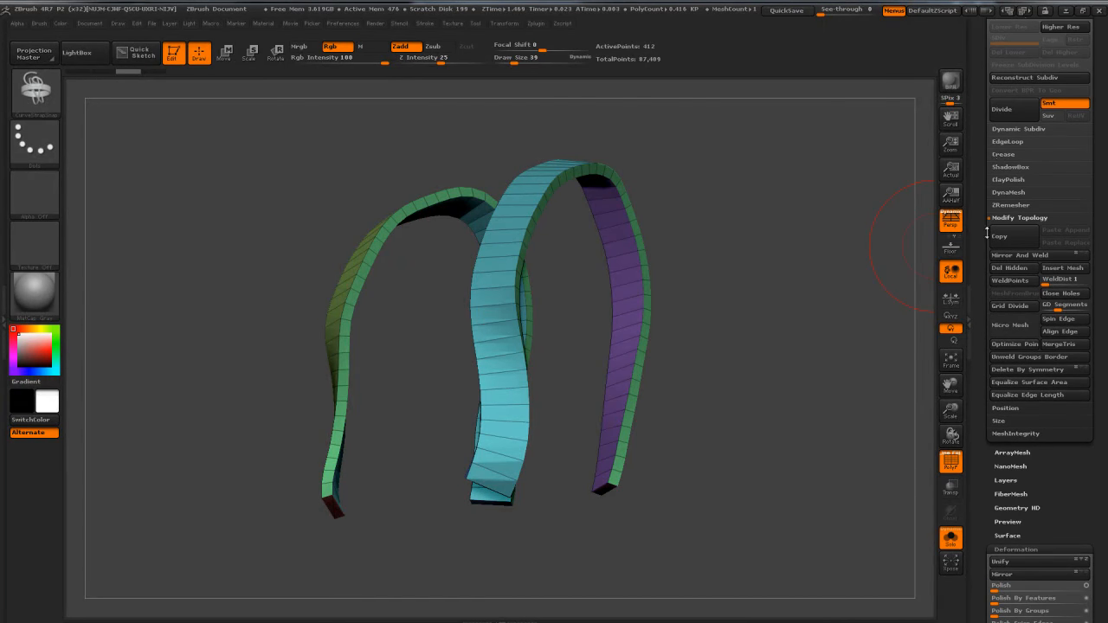
pyautogui.click(1001, 155)
pyautogui.click(1004, 206)
pyautogui.moveTo(848, 307)
pyautogui.mouseDown()
pyautogui.moveTo(838, 293)
pyautogui.moveTo(851, 317)
pyautogui.mouseUp()
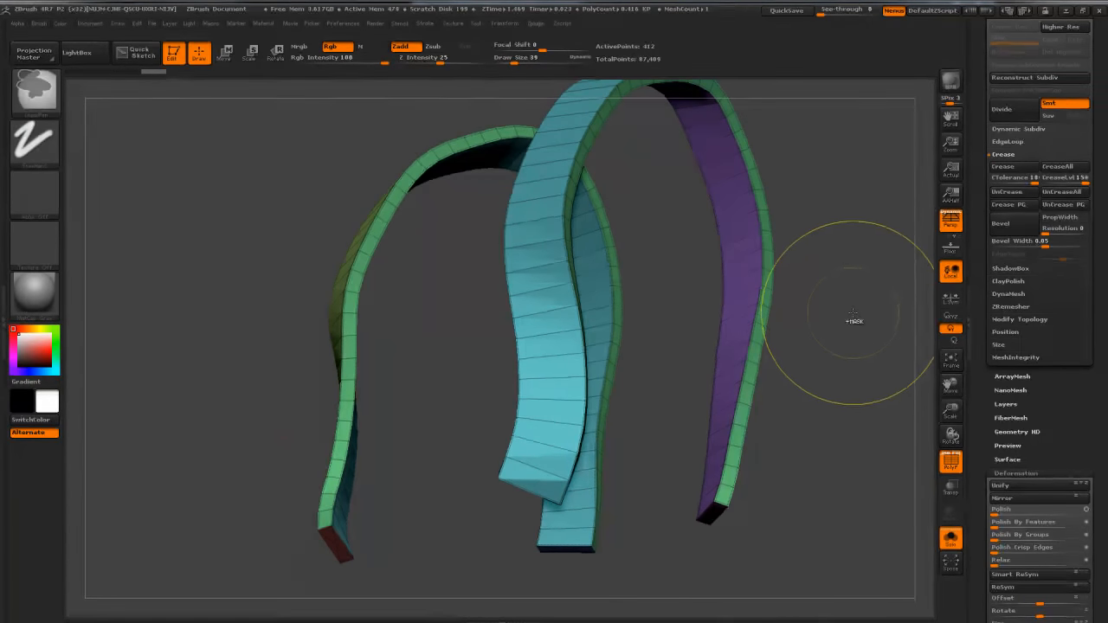
pyautogui.hotkey('ctrl', 'd')
pyautogui.hotkey('ctrl', 'd')
pyautogui.click(951, 464)
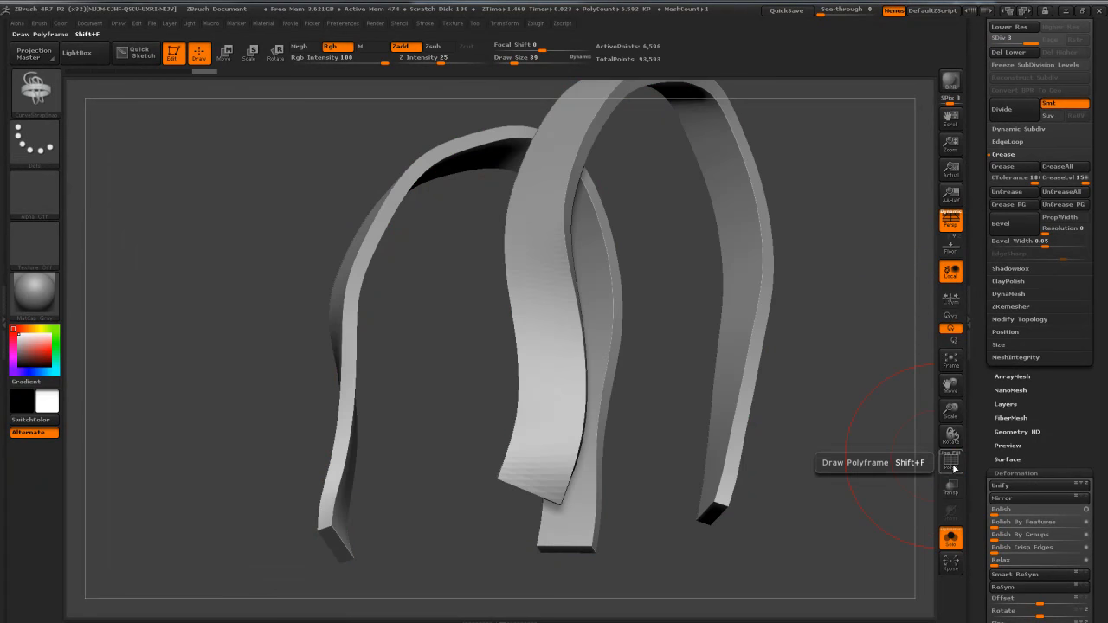
# Step: Try removing all creases at subdivision level 2 and dividing once more, and undo that softening of the strap edges
pyautogui.hotkey('shift', 'd')
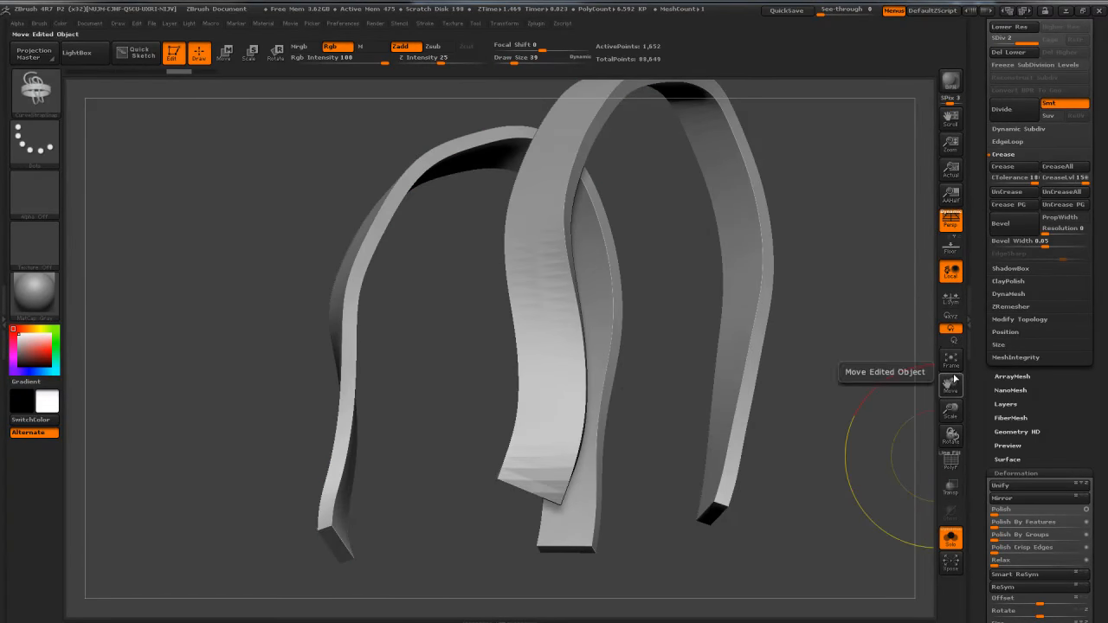
pyautogui.click(1063, 165)
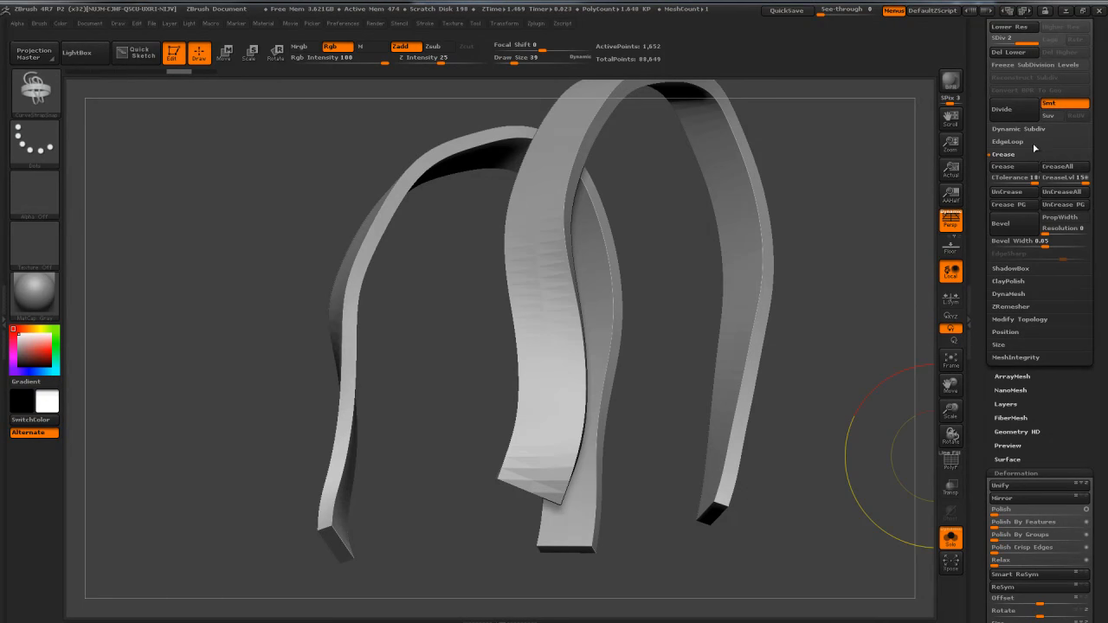
pyautogui.click(1065, 197)
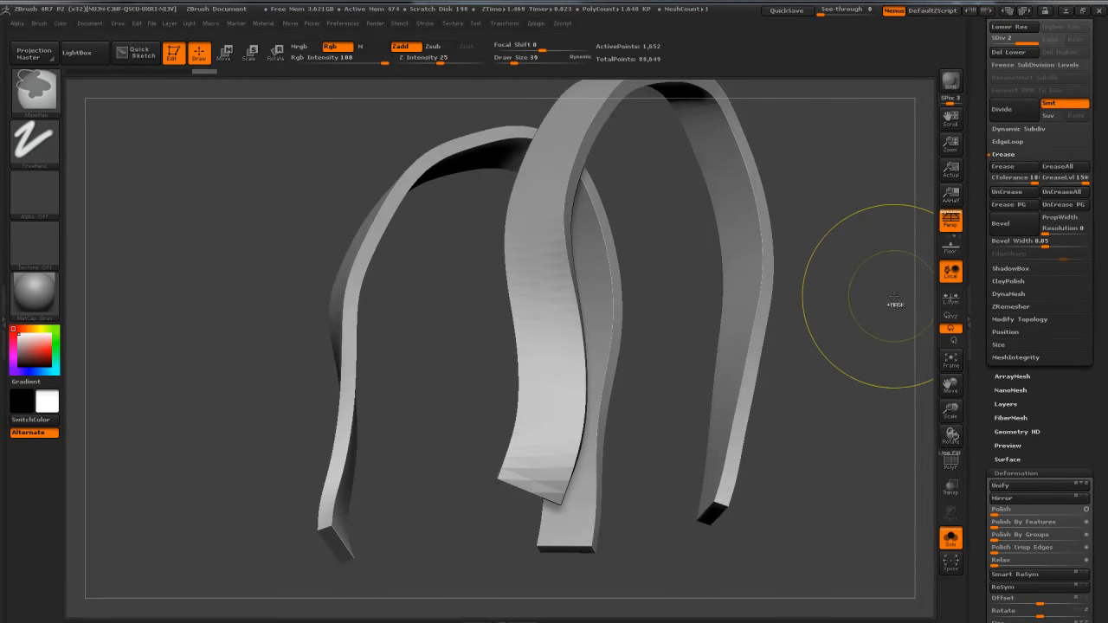
pyautogui.hotkey('ctrl', 'd')
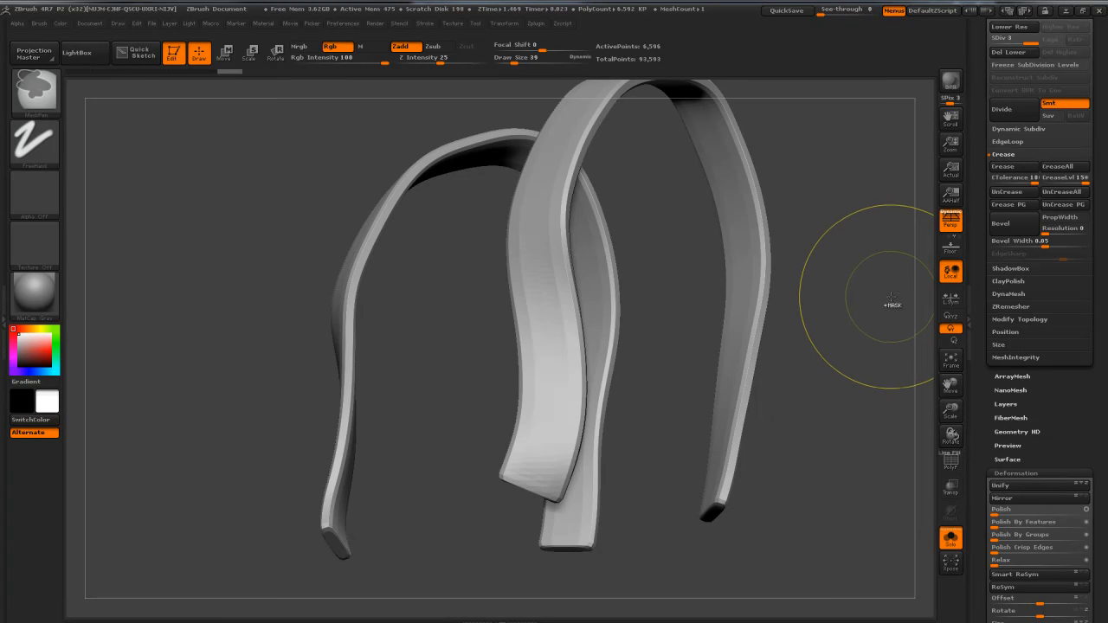
pyautogui.hotkey('shift', 'd')
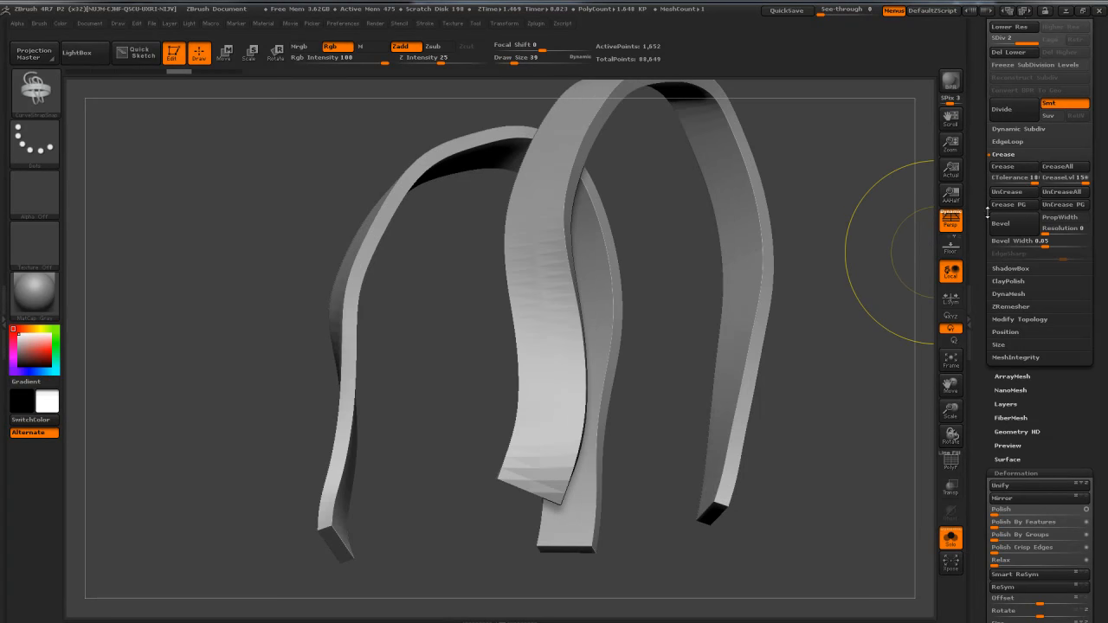
# Step: Remove all strap creases at subdivision level 3, divide up to level 5, and show the full character again
pyautogui.press('d')
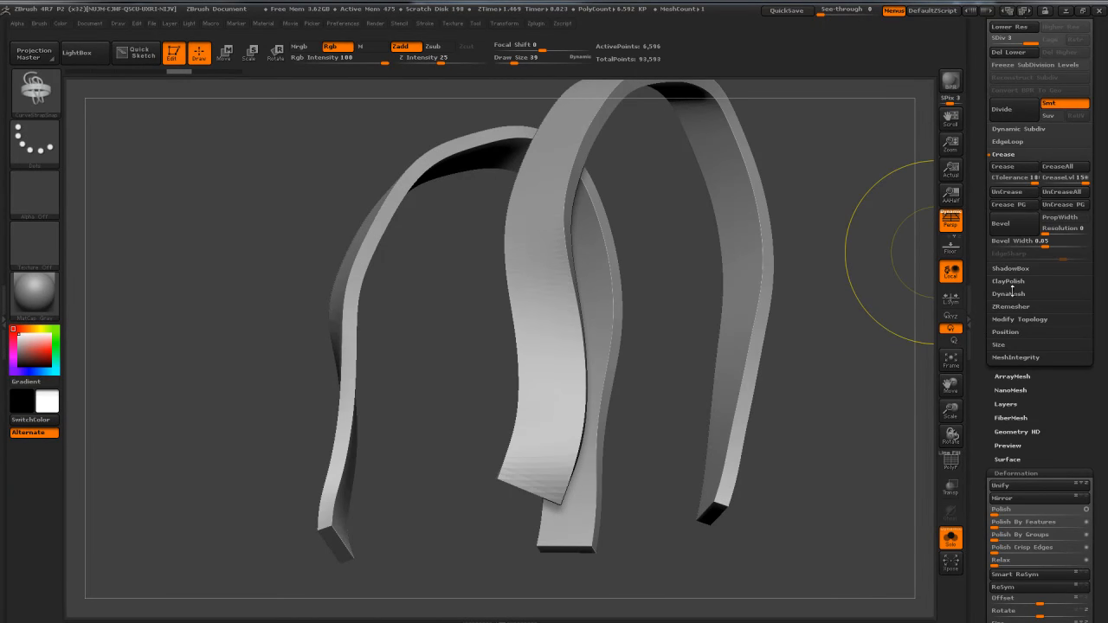
pyautogui.click(1063, 192)
pyautogui.hotkey('ctrl', 'd')
pyautogui.hotkey('ctrl', 'd')
pyautogui.moveTo(858, 274)
pyautogui.mouseDown()
pyautogui.moveTo(919, 302)
pyautogui.moveTo(888, 307)
pyautogui.mouseUp()
pyautogui.moveTo(739, 316); pyautogui.dragTo(775, 340)
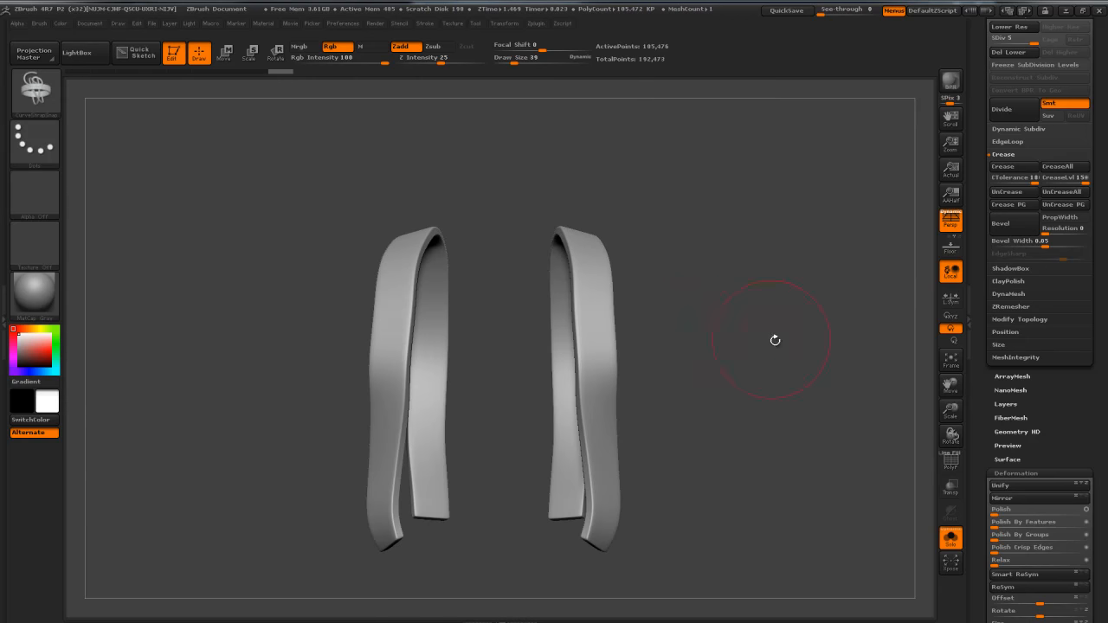
pyautogui.click(951, 539)
pyautogui.moveTo(855, 405); pyautogui.dragTo(734, 277)
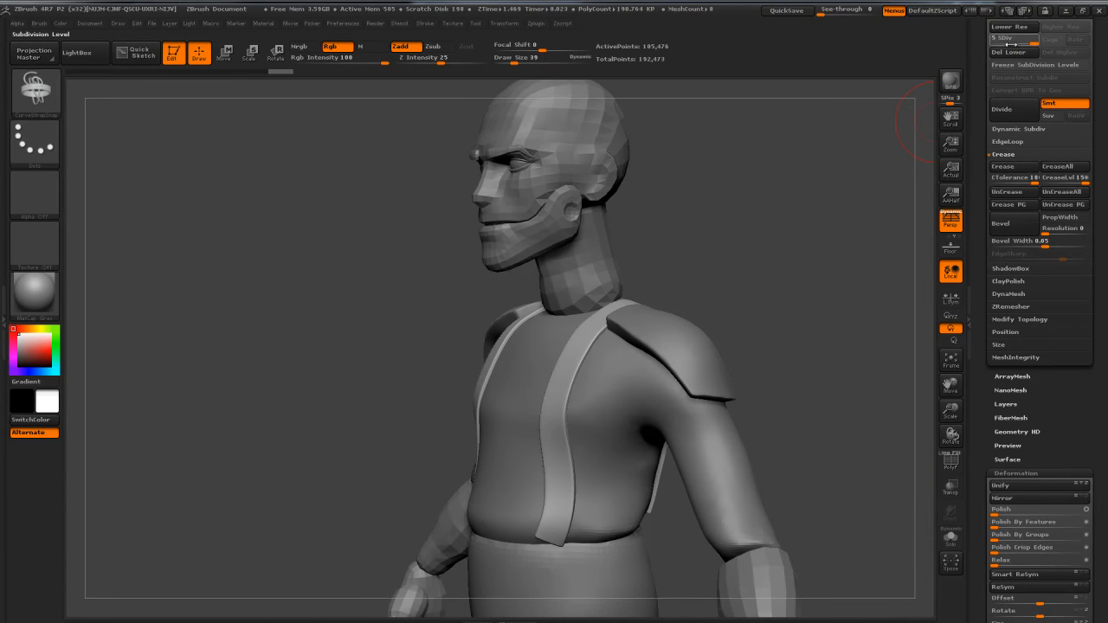
# Step: Lower the straps to subdivision level 2 and reshape them over the shoulders and chest with the Move brush
pyautogui.click(997, 42)
pyautogui.moveTo(826, 212); pyautogui.dragTo(770, 226)
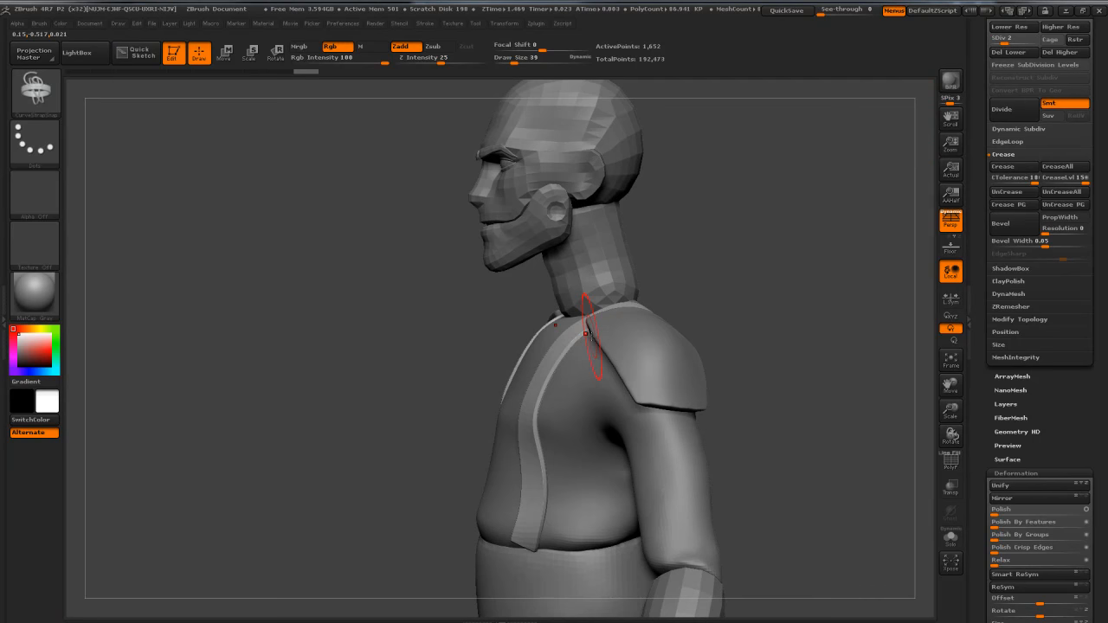
pyautogui.press('b')
pyautogui.press('m')
pyautogui.press('v')
pyautogui.press('s')
pyautogui.moveTo(581, 329); pyautogui.dragTo(593, 332)
pyautogui.moveTo(652, 281)
pyautogui.mouseDown()
pyautogui.moveTo(688, 283)
pyautogui.moveTo(620, 301)
pyautogui.mouseUp()
pyautogui.moveTo(549, 388); pyautogui.dragTo(539, 388)
pyautogui.moveTo(459, 450)
pyautogui.mouseDown()
pyautogui.moveTo(530, 491)
pyautogui.moveTo(535, 510)
pyautogui.mouseUp()
pyautogui.moveTo(467, 489)
pyautogui.mouseDown()
pyautogui.moveTo(533, 480)
pyautogui.moveTo(672, 355)
pyautogui.moveTo(529, 485)
pyautogui.mouseUp()
# Step: Mask the straps at subdivision level 3 with MaskLasso, leaving only their lower front ends unmasked
pyautogui.press('ctrl')
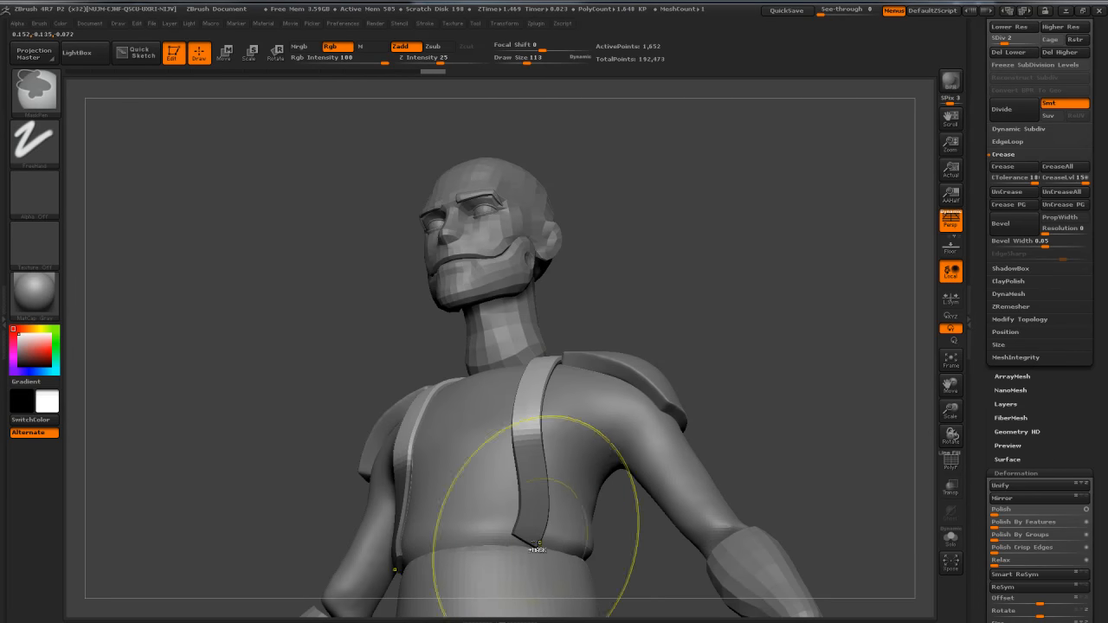
pyautogui.hotkey('ctrl', 'z')
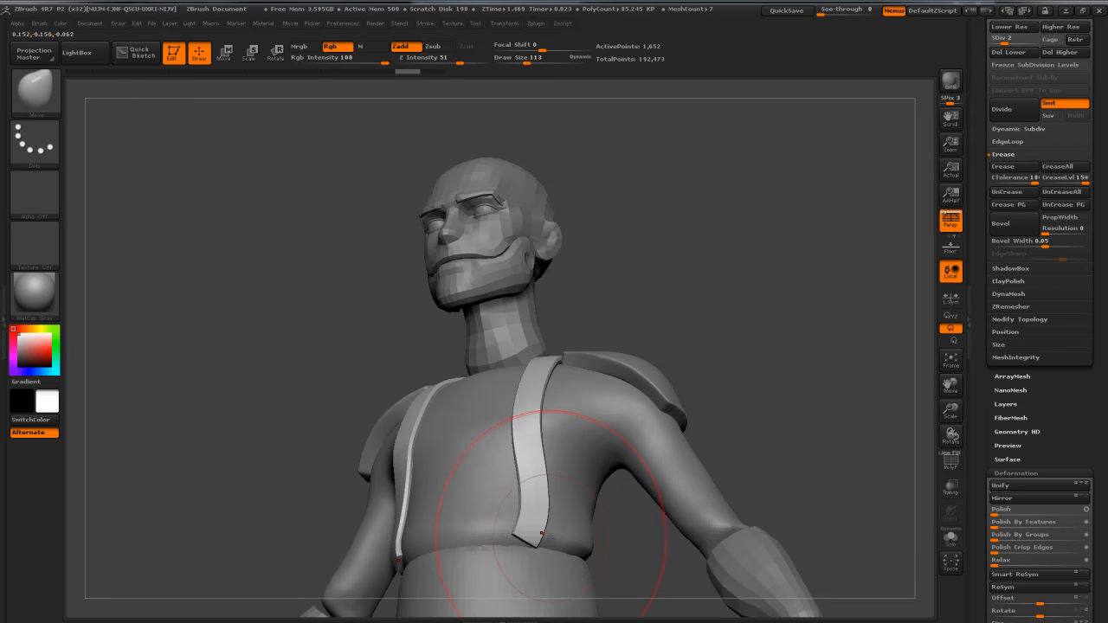
pyautogui.press('s')
pyautogui.moveTo(552, 495); pyautogui.dragTo(539, 495)
pyautogui.keyDown('ctrl'); pyautogui.click(42, 93); pyautogui.keyUp('ctrl')
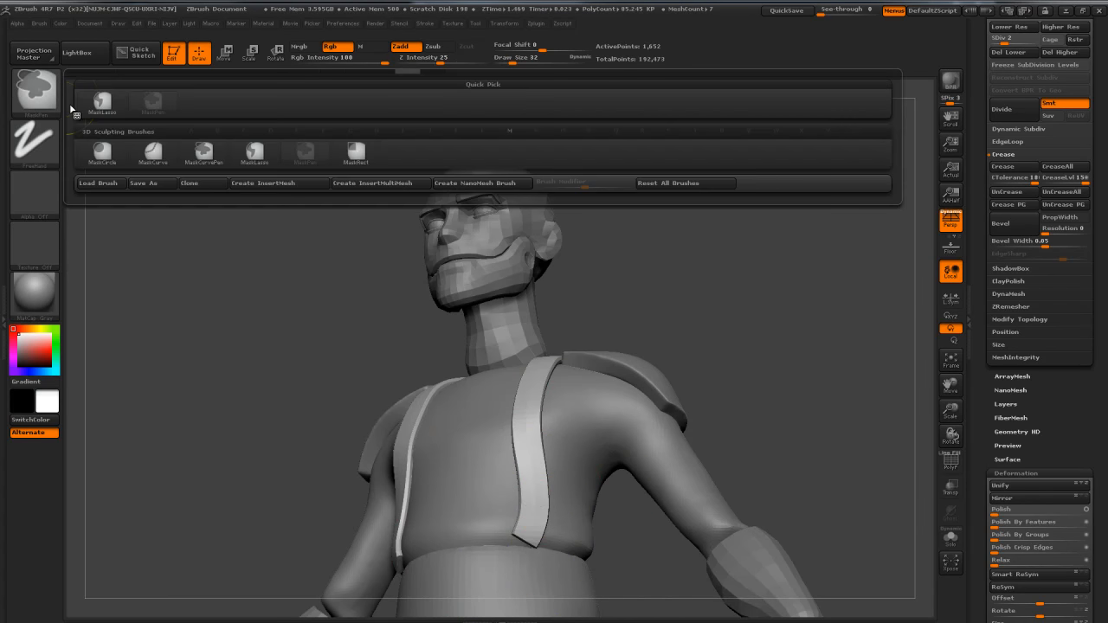
pyautogui.click(101, 104)
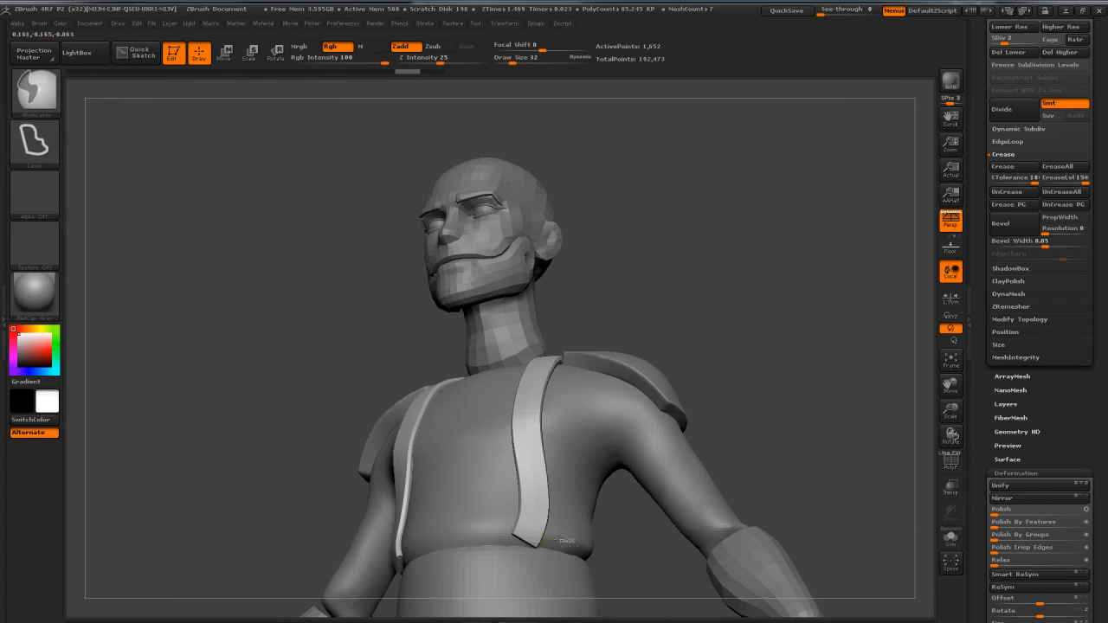
pyautogui.keyDown('ctrl'); pyautogui.moveTo(495, 527); pyautogui.dragTo(497, 528); pyautogui.keyUp('ctrl')
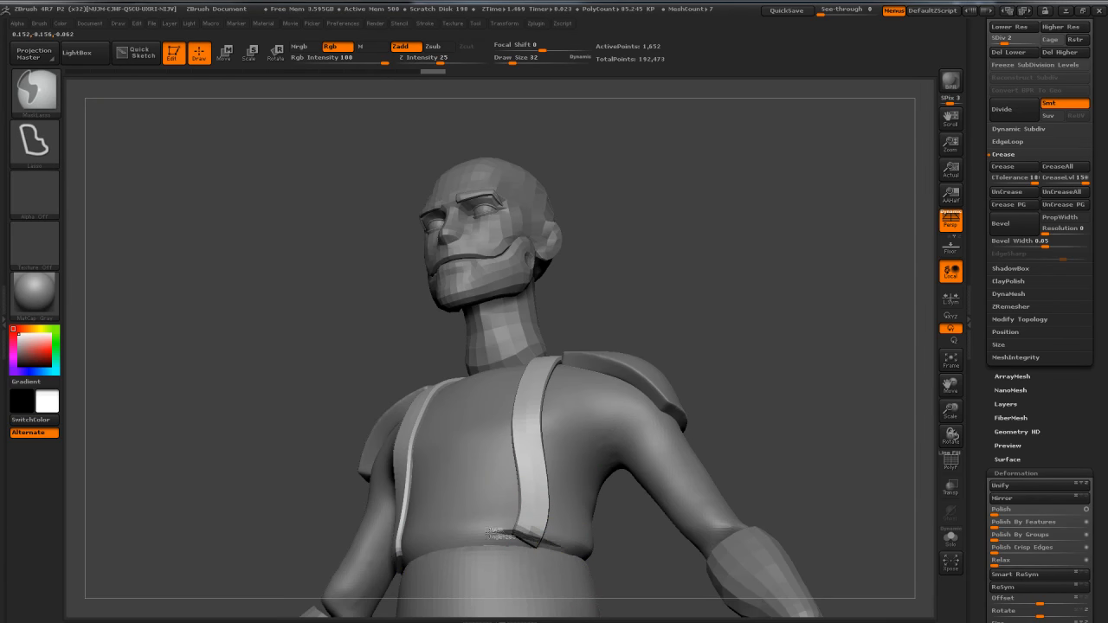
pyautogui.press('d')
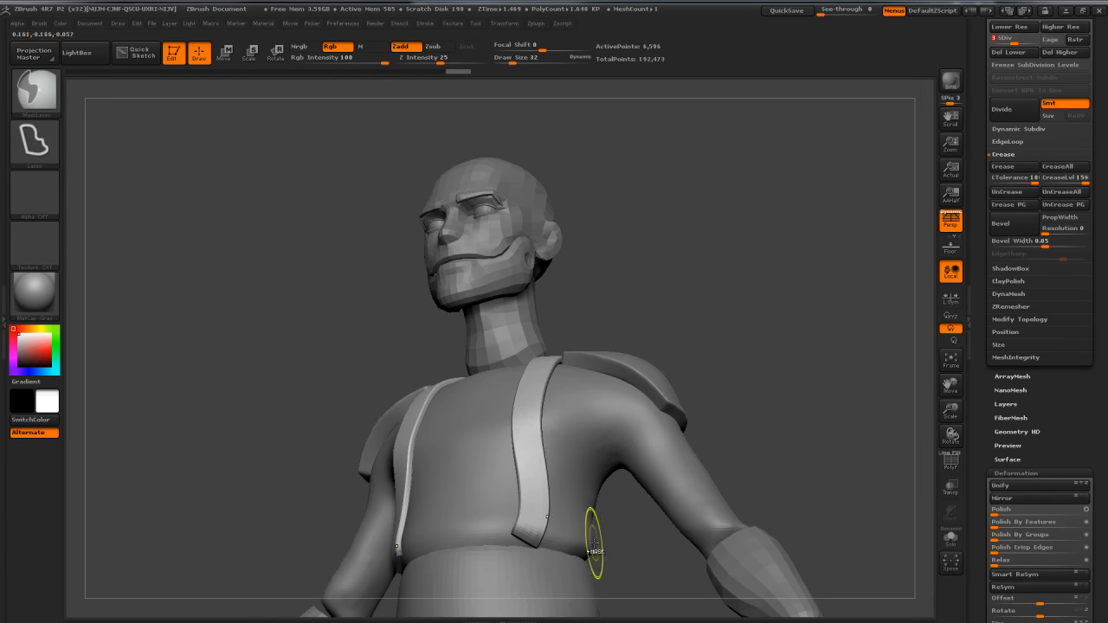
pyautogui.keyDown('ctrl'); pyautogui.click(621, 531); pyautogui.keyUp('ctrl')
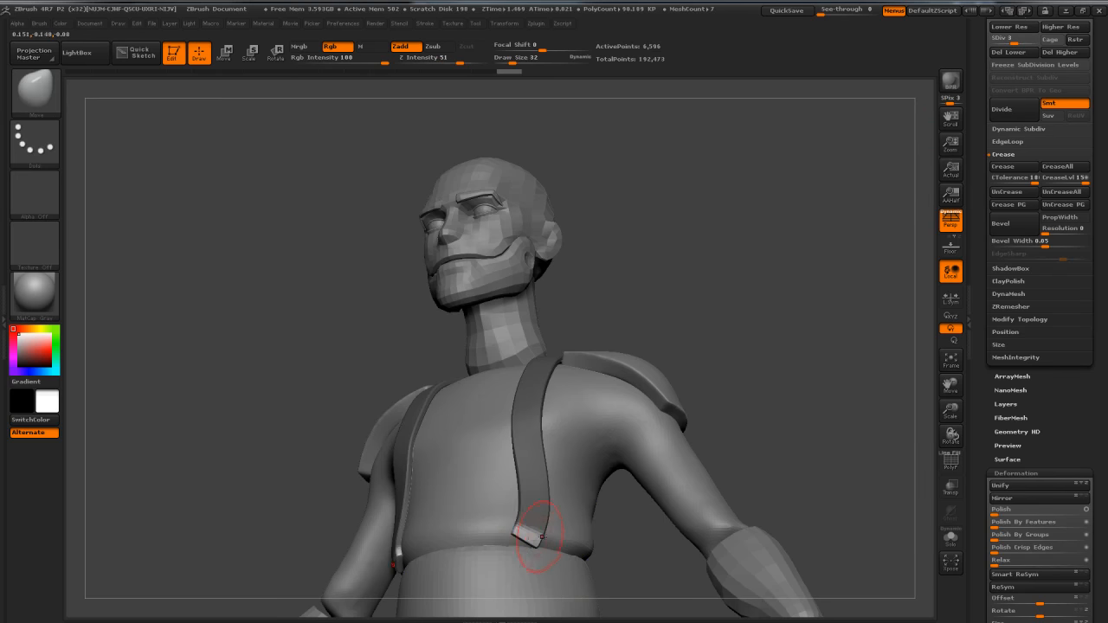
# Step: Pull the straps' front ends down over the waist edge with the Move brush at size 65, clear the mask, and straighten their corners
pyautogui.moveTo(533, 506); pyautogui.dragTo(534, 533)
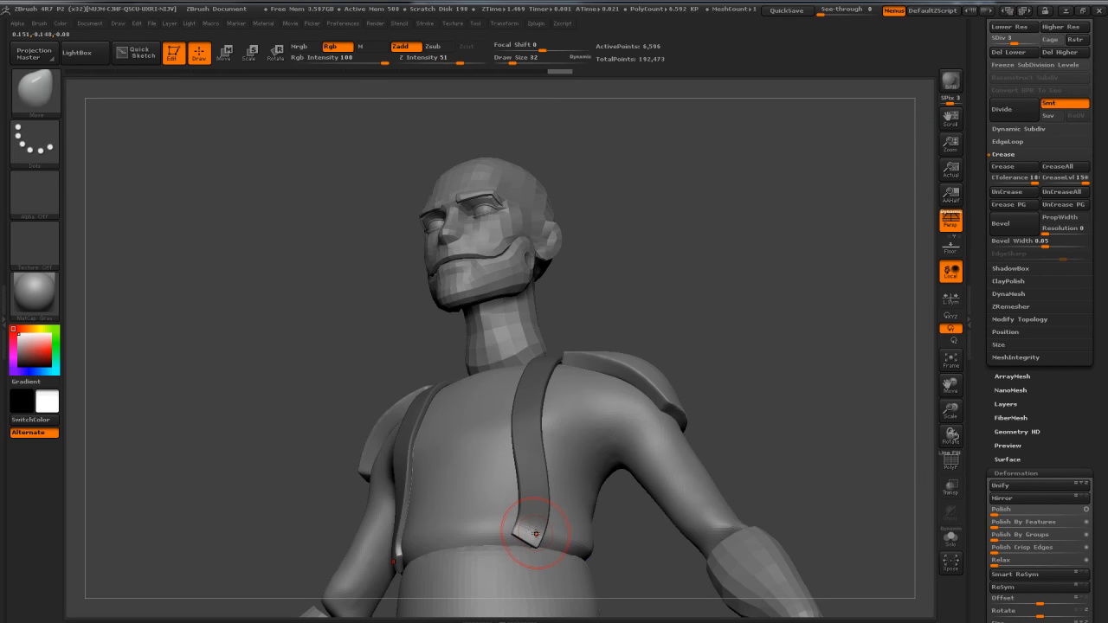
pyautogui.press('b')
pyautogui.press('m')
pyautogui.press('v')
pyautogui.press('s')
pyautogui.moveTo(531, 524); pyautogui.dragTo(515, 542)
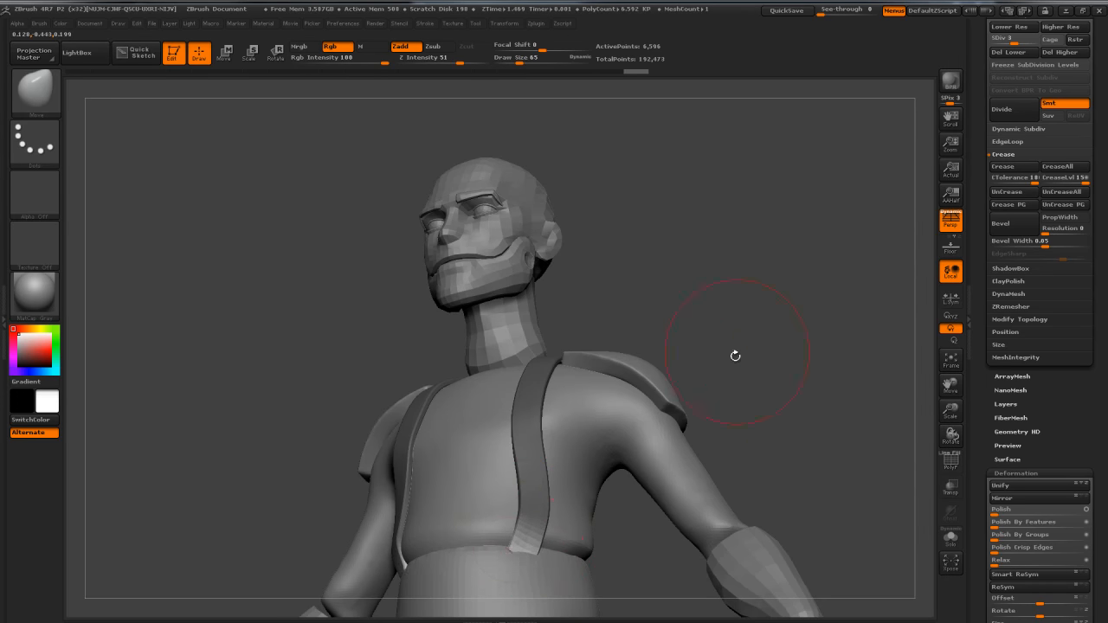
pyautogui.keyDown('shift'); pyautogui.moveTo(701, 390); pyautogui.dragTo(713, 404); pyautogui.keyUp('shift')
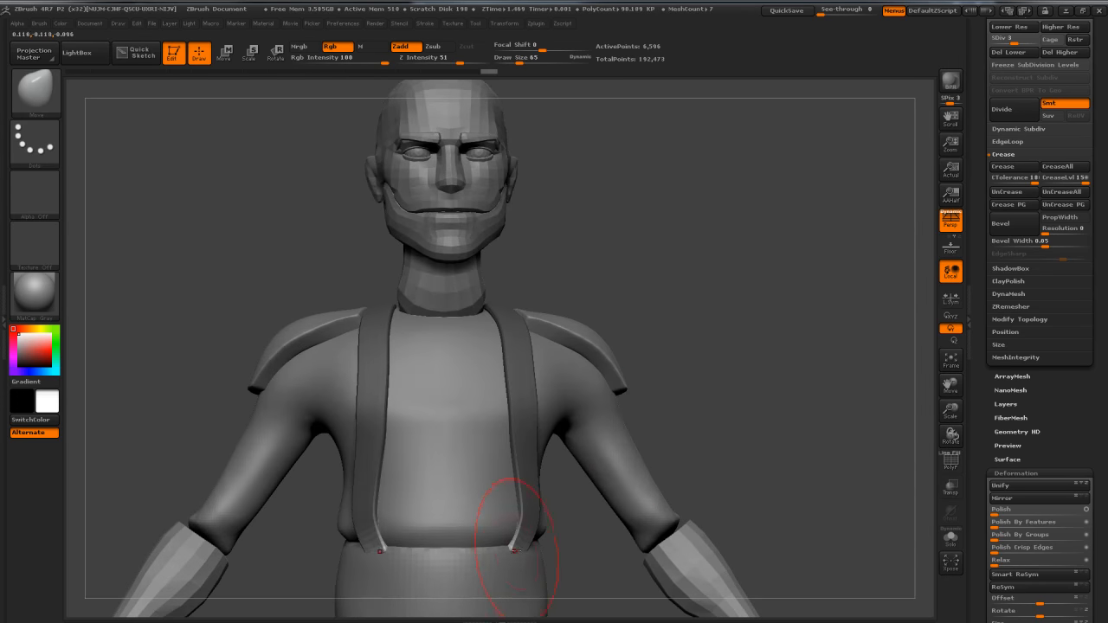
pyautogui.keyDown('ctrl'); pyautogui.click(731, 413); pyautogui.keyUp('ctrl')
pyautogui.moveTo(519, 550); pyautogui.dragTo(533, 536)
# Step: Reshape the straps' lower back ends with the Move brush at size 47 so they reach the edge of the torso
pyautogui.moveTo(687, 424)
pyautogui.mouseDown()
pyautogui.moveTo(741, 380)
pyautogui.moveTo(621, 394)
pyautogui.mouseUp()
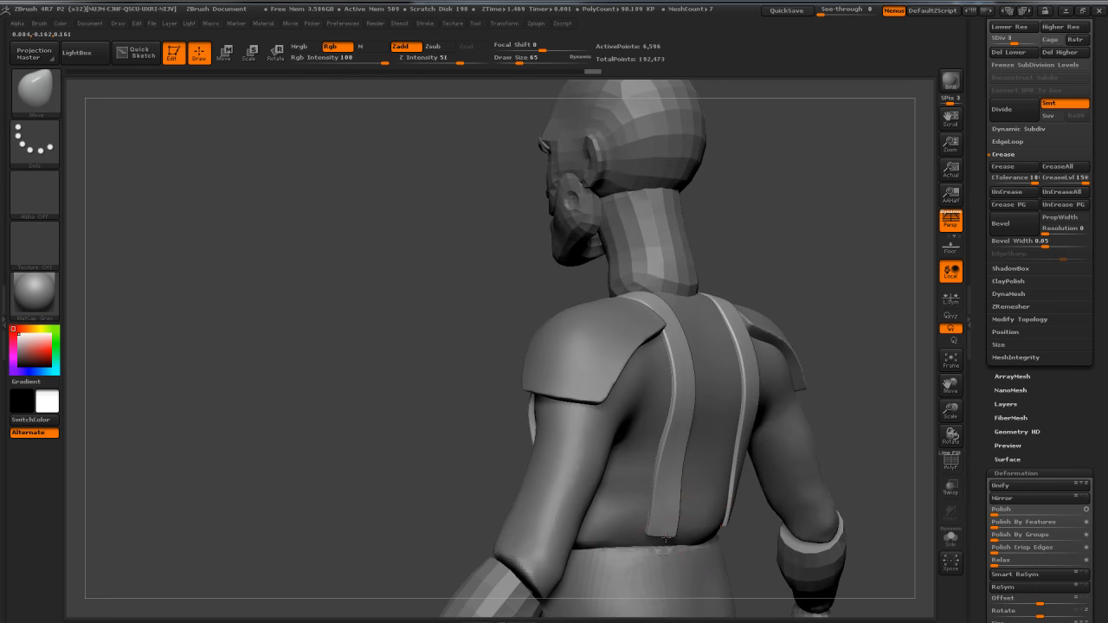
pyautogui.moveTo(844, 303); pyautogui.dragTo(649, 536)
pyautogui.press('s')
pyautogui.press('s')
pyautogui.moveTo(618, 534); pyautogui.dragTo(664, 534)
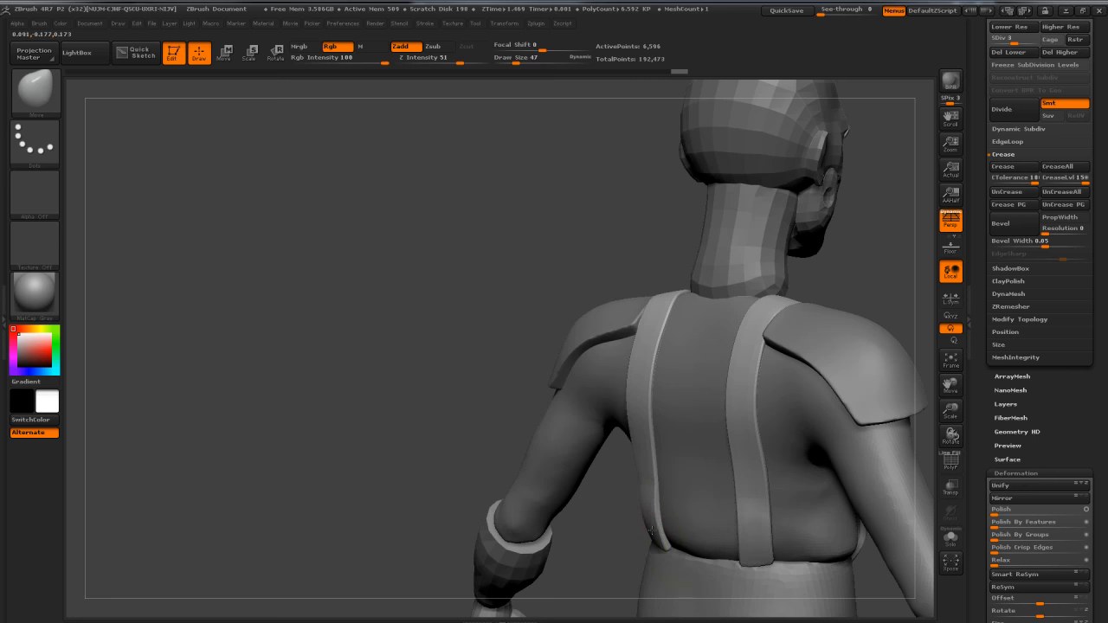
pyautogui.moveTo(614, 544); pyautogui.dragTo(662, 551)
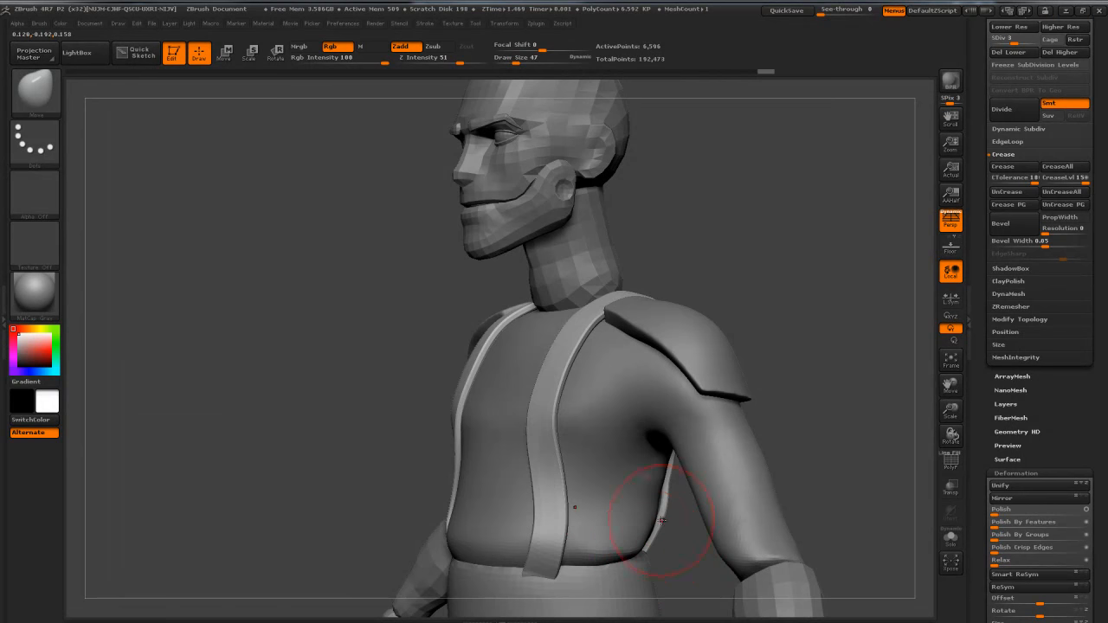
pyautogui.moveTo(793, 379)
pyautogui.mouseDown()
pyautogui.moveTo(753, 371)
pyautogui.moveTo(779, 365)
pyautogui.moveTo(715, 458)
pyautogui.mouseUp()
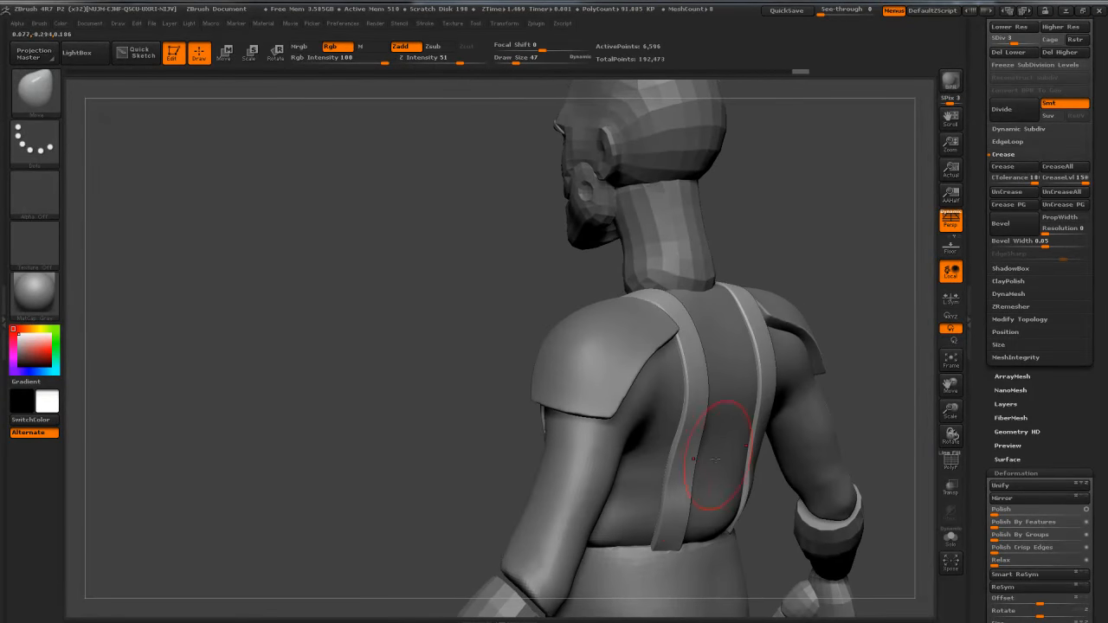
pyautogui.press('shift')
pyautogui.press('ctrl')
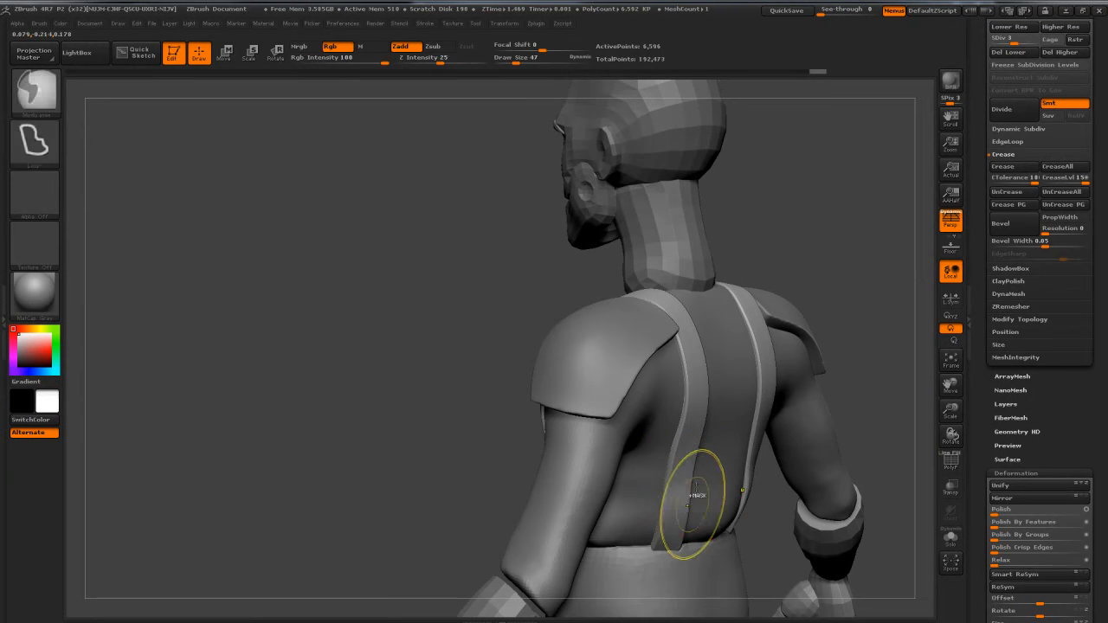
pyautogui.moveTo(801, 235); pyautogui.dragTo(809, 234)
pyautogui.moveTo(813, 234); pyautogui.dragTo(780, 257)
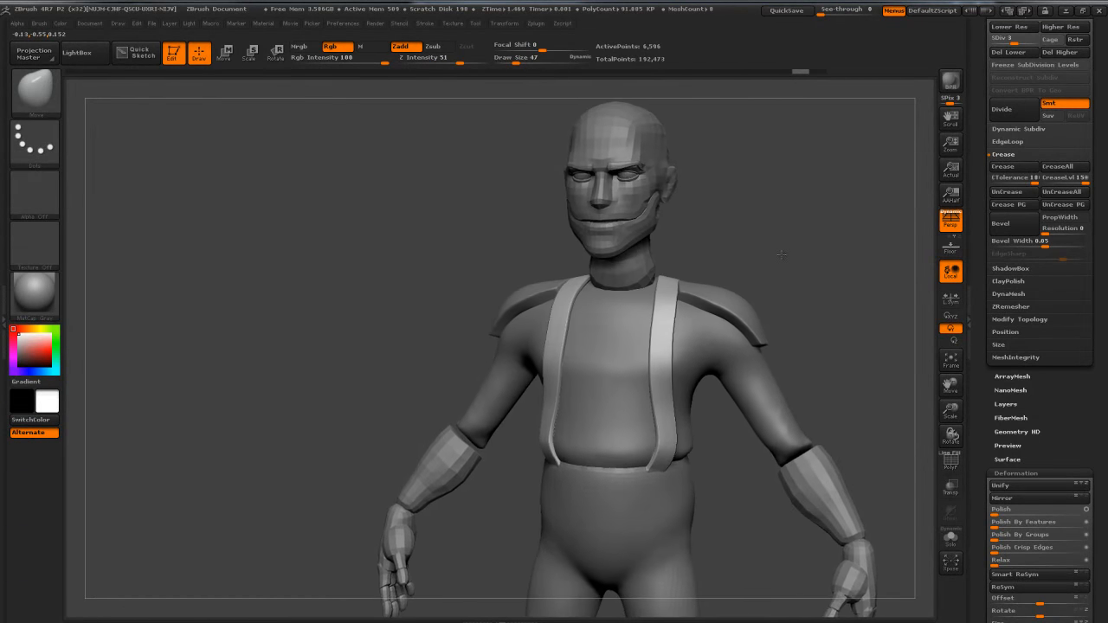
# Step: Raise the straps to subdivision level 5 and adjust their lower front sections with the Move brush at size 70
pyautogui.moveTo(1013, 42); pyautogui.dragTo(1034, 44)
pyautogui.moveTo(811, 202); pyautogui.dragTo(785, 302)
pyautogui.press('s')
pyautogui.moveTo(676, 421); pyautogui.dragTo(681, 421)
pyautogui.moveTo(788, 348); pyautogui.dragTo(675, 427)
pyautogui.moveTo(578, 405); pyautogui.dragTo(679, 426)
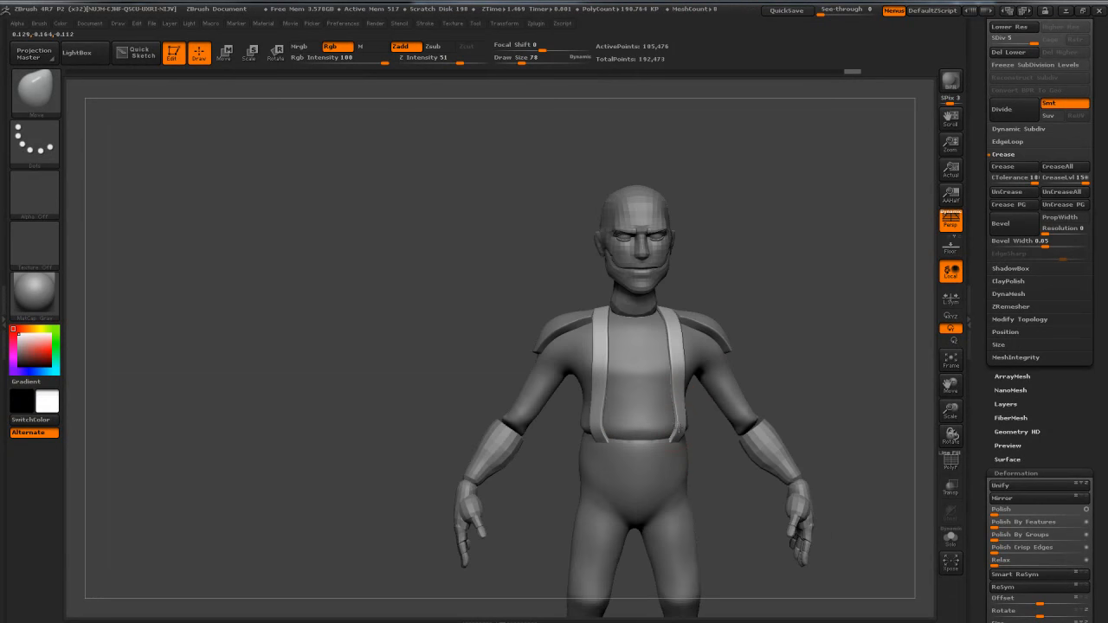
# Step: Compare the full character with the concept art behind the window by raising See-through, and restore the opaque view
pyautogui.moveTo(822, 279); pyautogui.dragTo(775, 285)
pyautogui.moveTo(829, 13)
pyautogui.mouseDown()
pyautogui.moveTo(848, 15)
pyautogui.moveTo(818, 16)
pyautogui.mouseUp()
pyautogui.moveTo(775, 229); pyautogui.dragTo(781, 271)
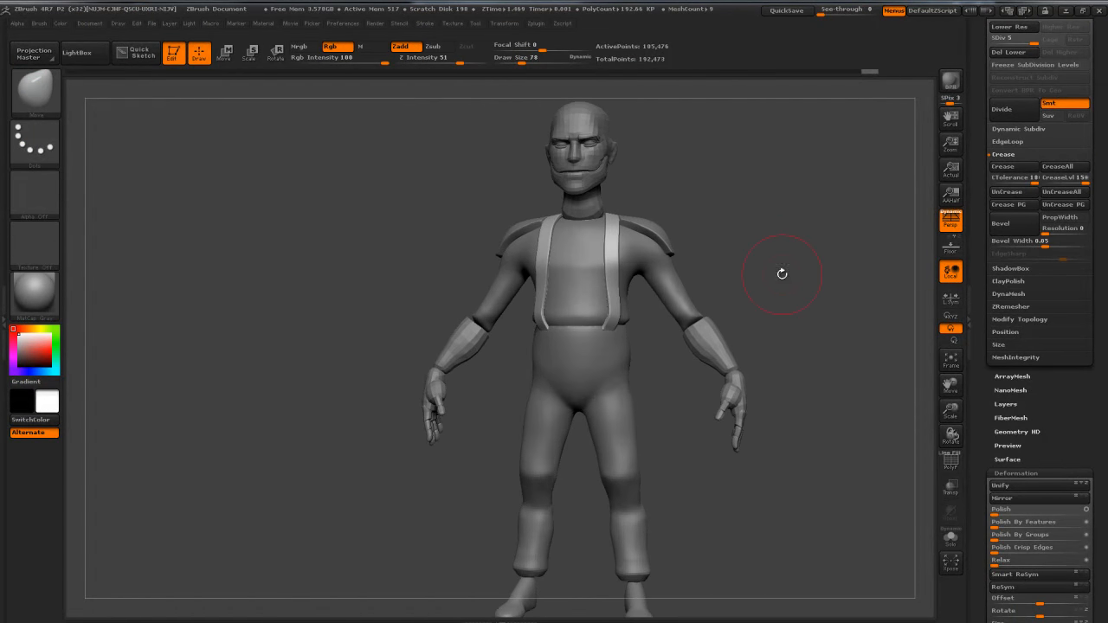
pyautogui.moveTo(837, 205); pyautogui.dragTo(838, 168)
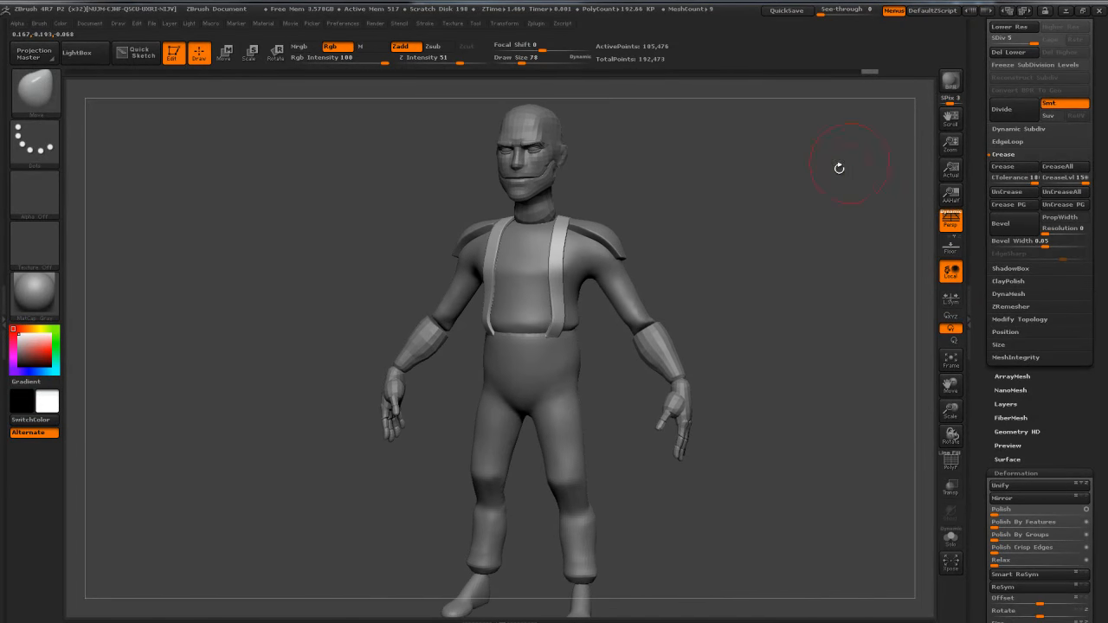
pyautogui.moveTo(822, 11); pyautogui.dragTo(846, 13)
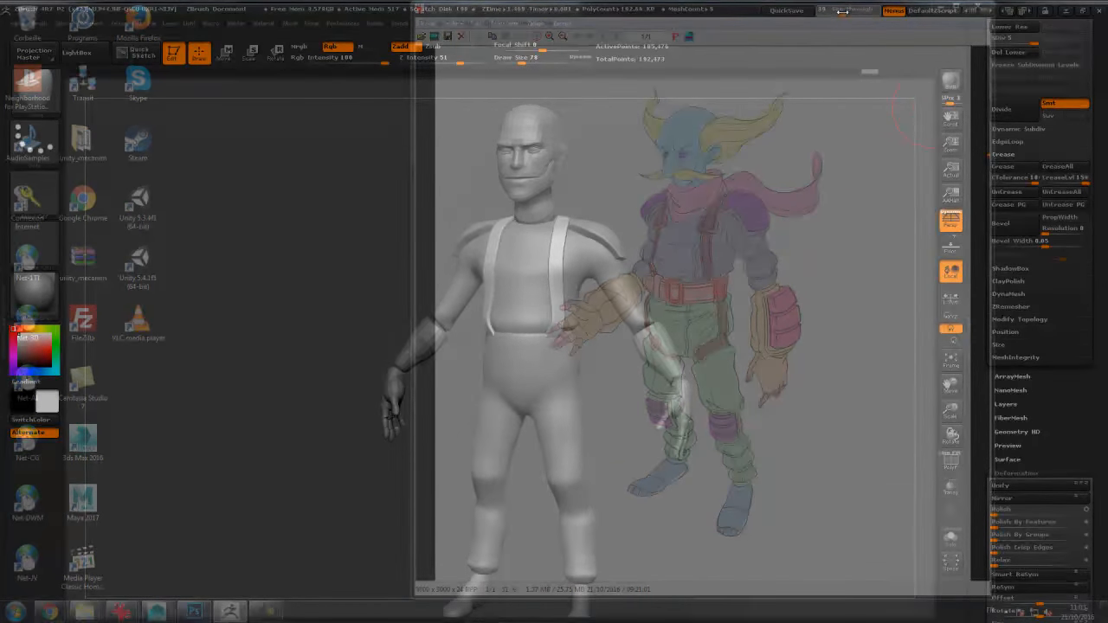
pyautogui.moveTo(840, 10)
pyautogui.mouseDown()
pyautogui.moveTo(829, 10)
pyautogui.moveTo(844, 10)
pyautogui.mouseUp()
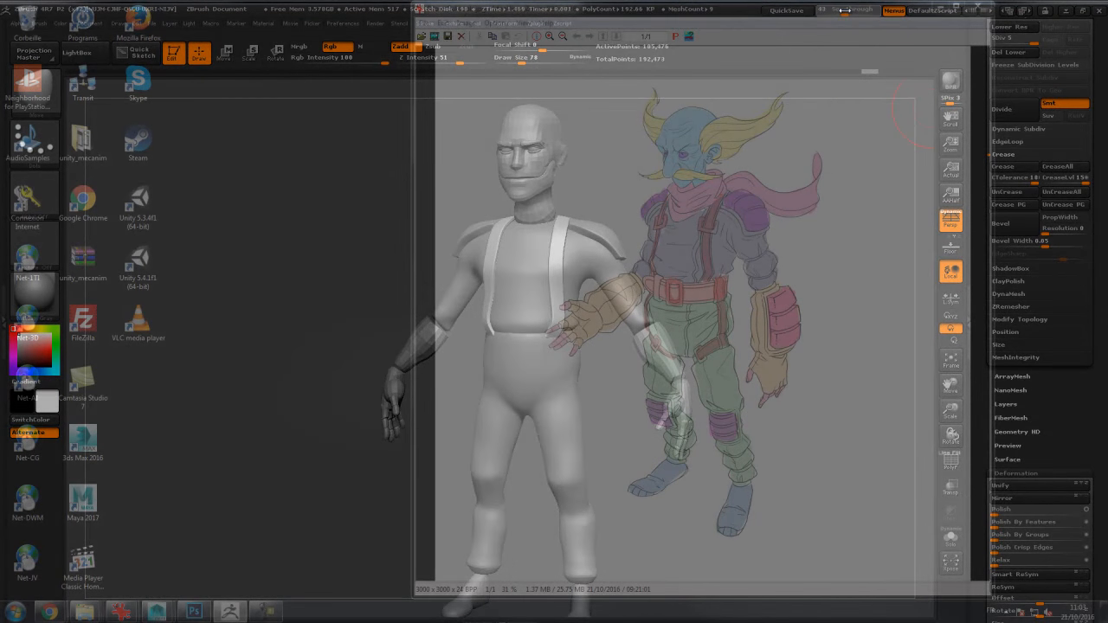
pyautogui.moveTo(846, 11); pyautogui.dragTo(815, 11)
pyautogui.moveTo(812, 253); pyautogui.dragTo(825, 230)
# Step: Isolate the selected subtool with Solo and duplicate the Gloves subtool holding the forearms and palms
pyautogui.moveTo(979, 78); pyautogui.dragTo(982, 226)
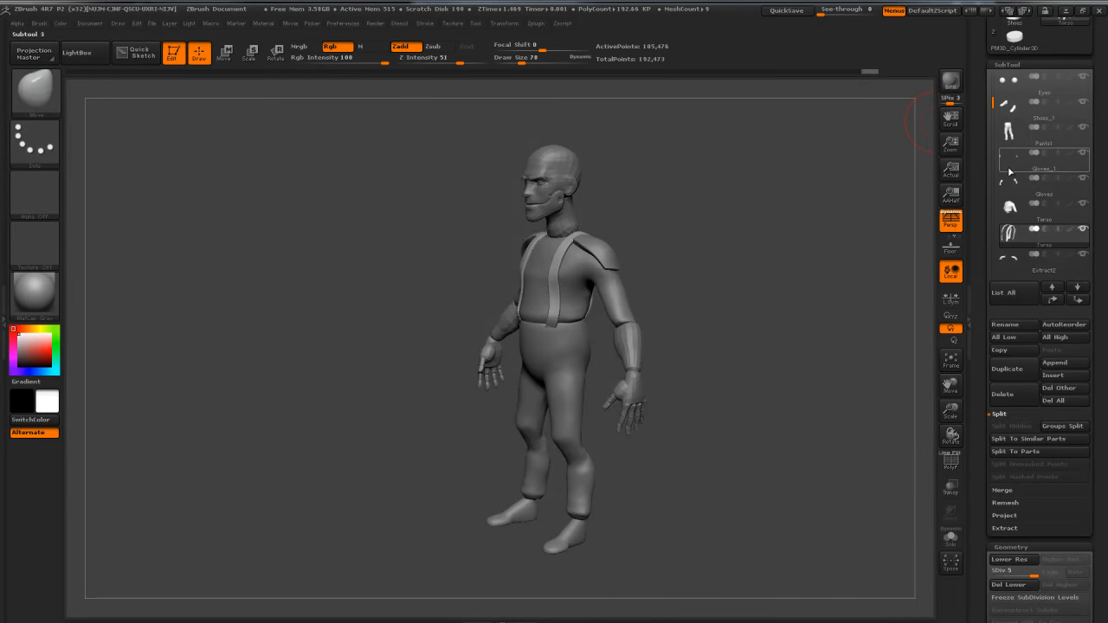
pyautogui.click(1011, 179)
pyautogui.moveTo(885, 317); pyautogui.dragTo(803, 273)
pyautogui.click(950, 537)
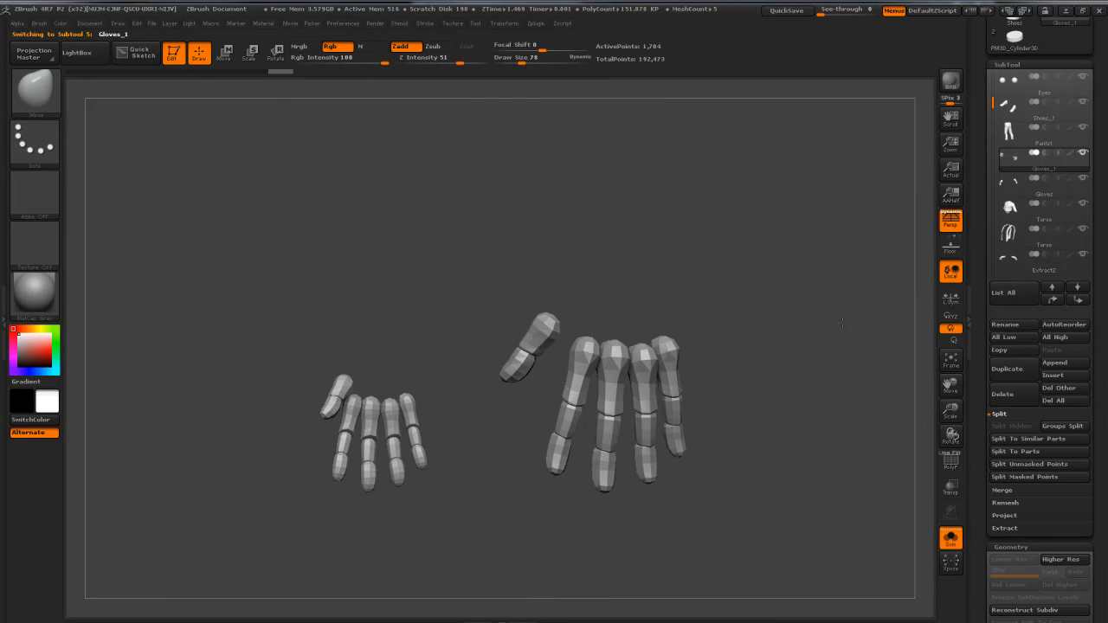
pyautogui.click(1017, 182)
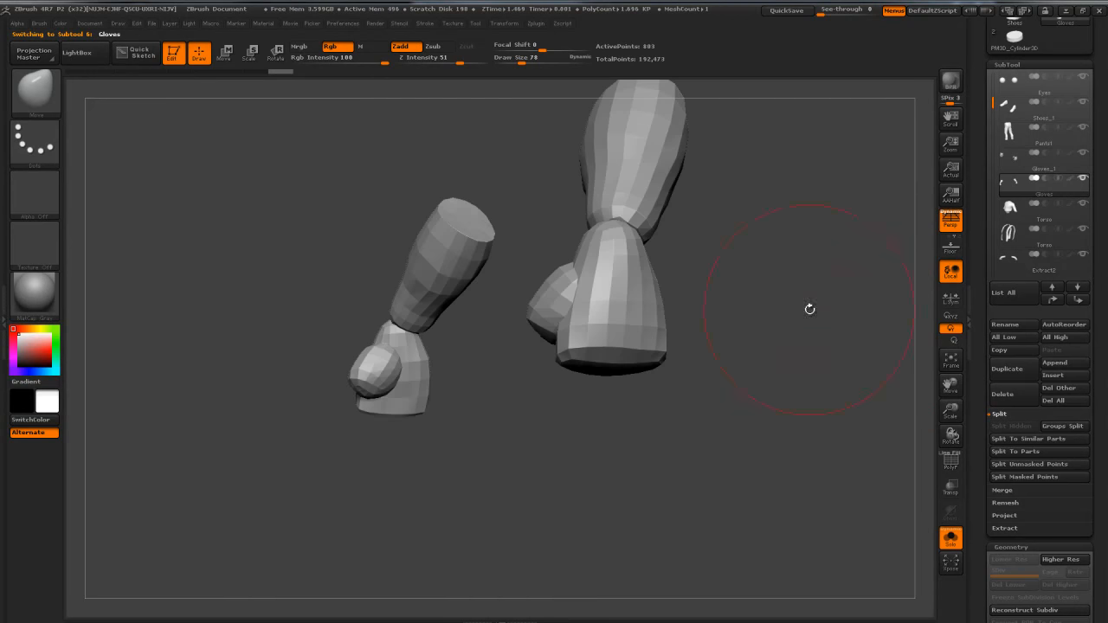
pyautogui.click(1007, 372)
# Step: Hide the forearms on the duplicated gloves with SelectRect, keeping only palms and thumb bases, and delete the hidden geometry
pyautogui.press('s')
pyautogui.moveTo(704, 314); pyautogui.dragTo(695, 314)
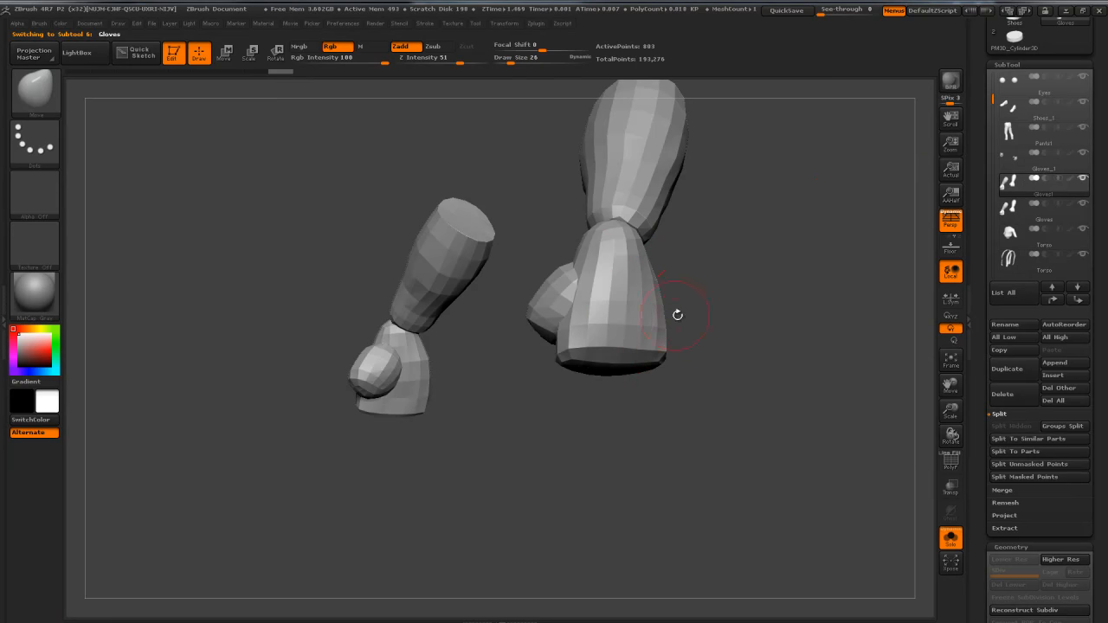
pyautogui.keyDown('ctrl'); pyautogui.keyDown('shift'); pyautogui.click(631, 321); pyautogui.keyUp('shift'); pyautogui.keyUp('ctrl')
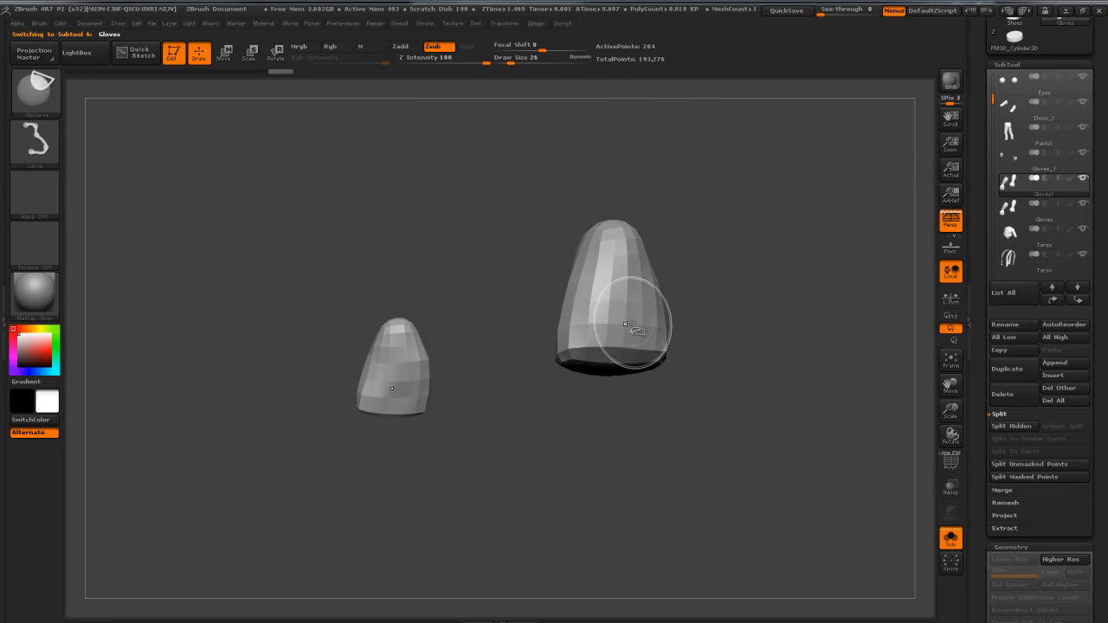
pyautogui.click(30, 82)
pyautogui.click(200, 117)
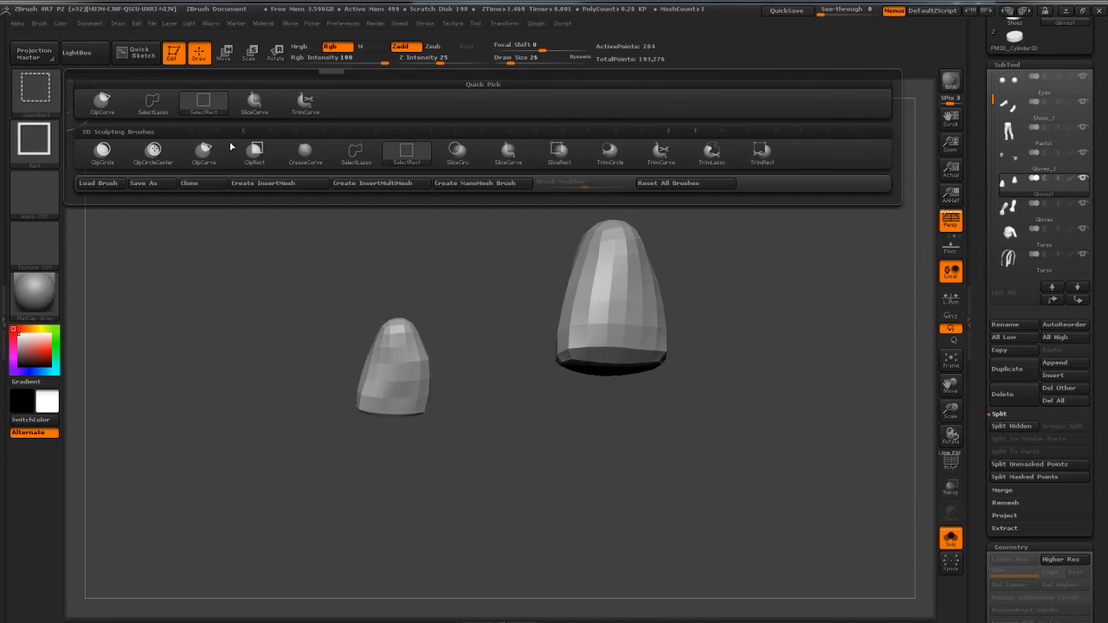
pyautogui.keyDown('ctrl'); pyautogui.keyDown('shift'); pyautogui.moveTo(739, 326); pyautogui.dragTo(733, 361); pyautogui.keyUp('shift'); pyautogui.keyUp('ctrl')
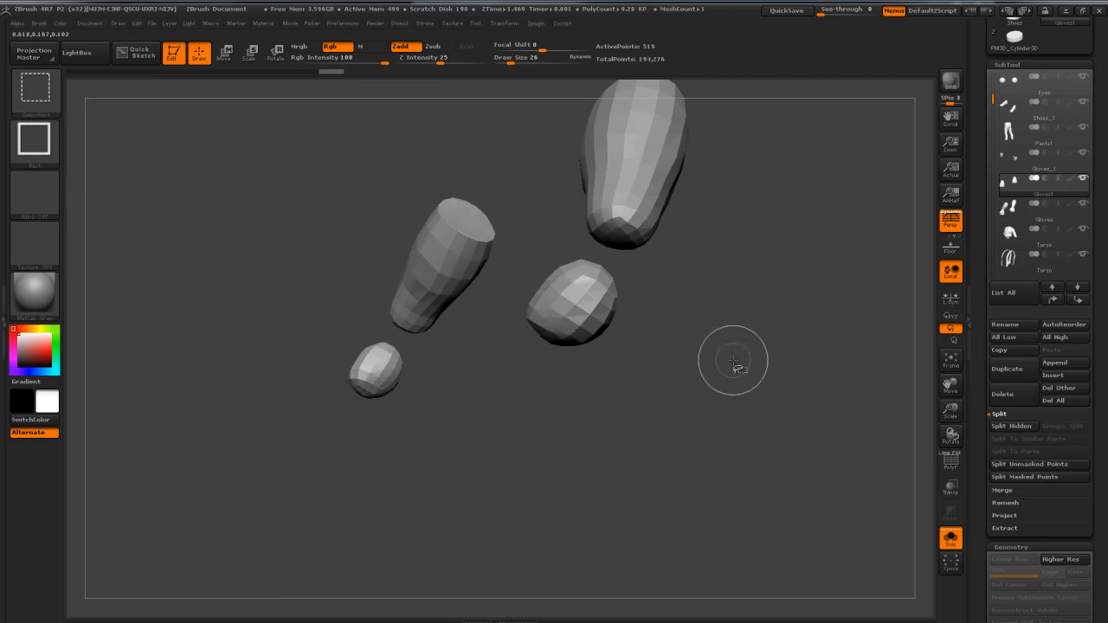
pyautogui.keyDown('ctrl'); pyautogui.keyDown('shift'); pyautogui.click(555, 315); pyautogui.keyUp('shift'); pyautogui.keyUp('ctrl')
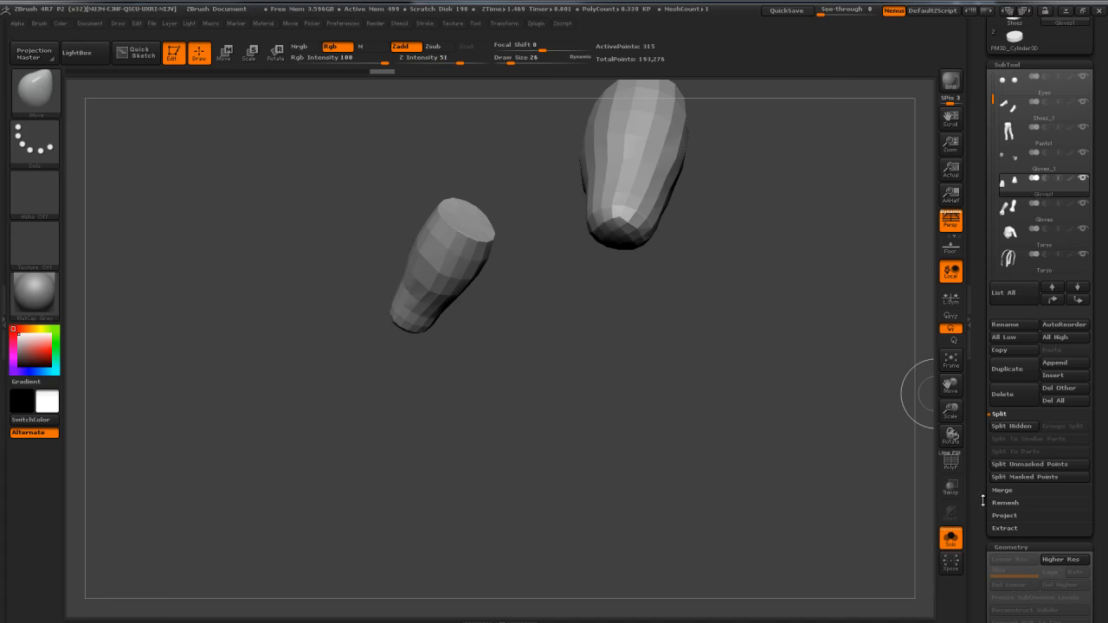
pyautogui.keyDown('ctrl'); pyautogui.keyDown('shift'); pyautogui.moveTo(855, 425); pyautogui.dragTo(883, 441); pyautogui.keyUp('shift'); pyautogui.keyUp('ctrl')
pyautogui.moveTo(979, 484); pyautogui.dragTo(972, 336)
pyautogui.click(1016, 284)
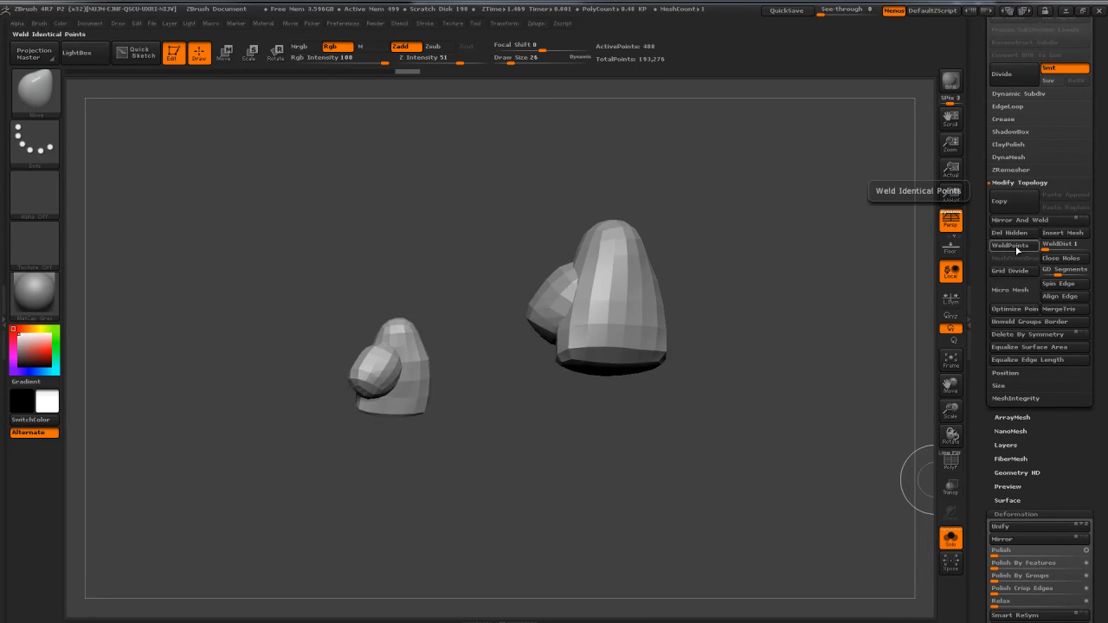
pyautogui.click(1009, 233)
# Step: Reorder the palm subtool above the Gloves_1 fingers, merge the two, and divide the combined hands up to subdivision level 4
pyautogui.moveTo(979, 240); pyautogui.dragTo(973, 393)
pyautogui.click(1021, 238)
pyautogui.click(1078, 379)
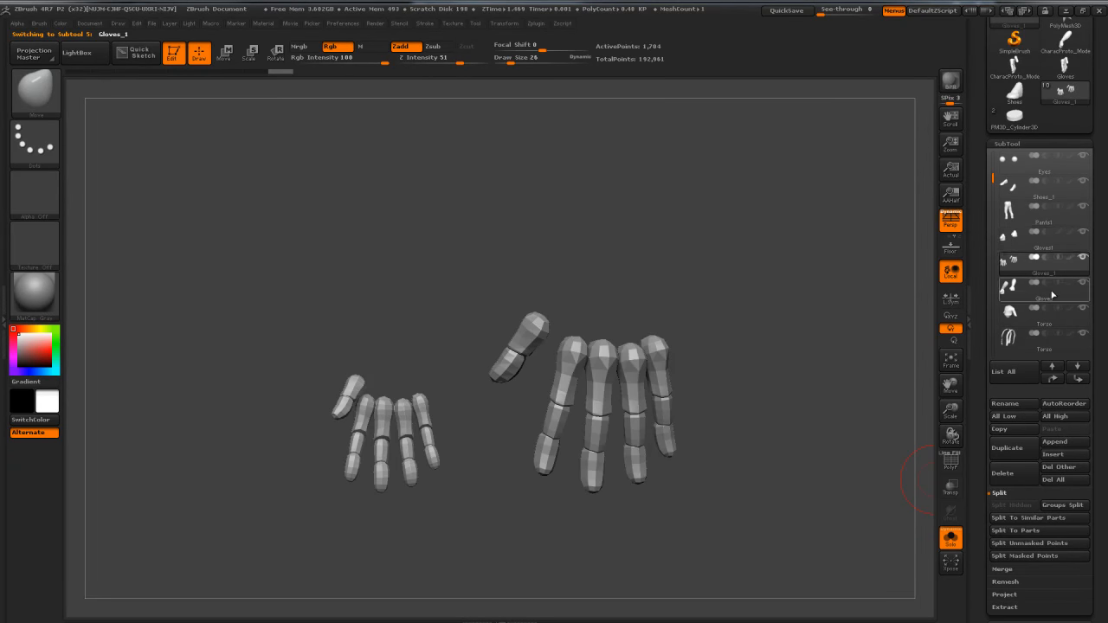
pyautogui.click(1002, 569)
pyautogui.click(1004, 530)
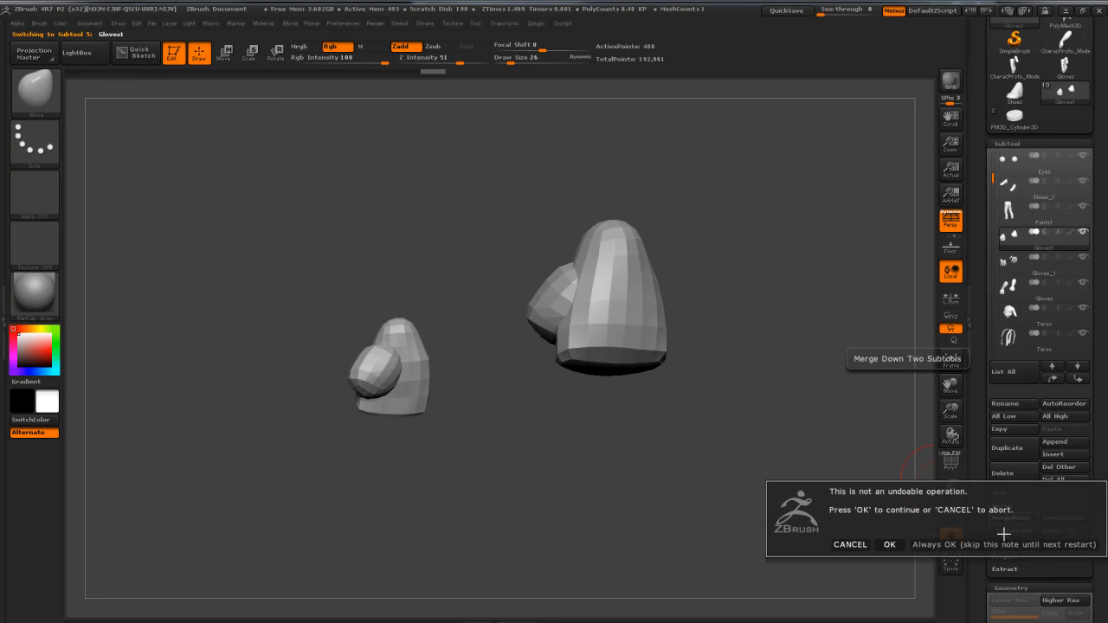
pyautogui.click(889, 544)
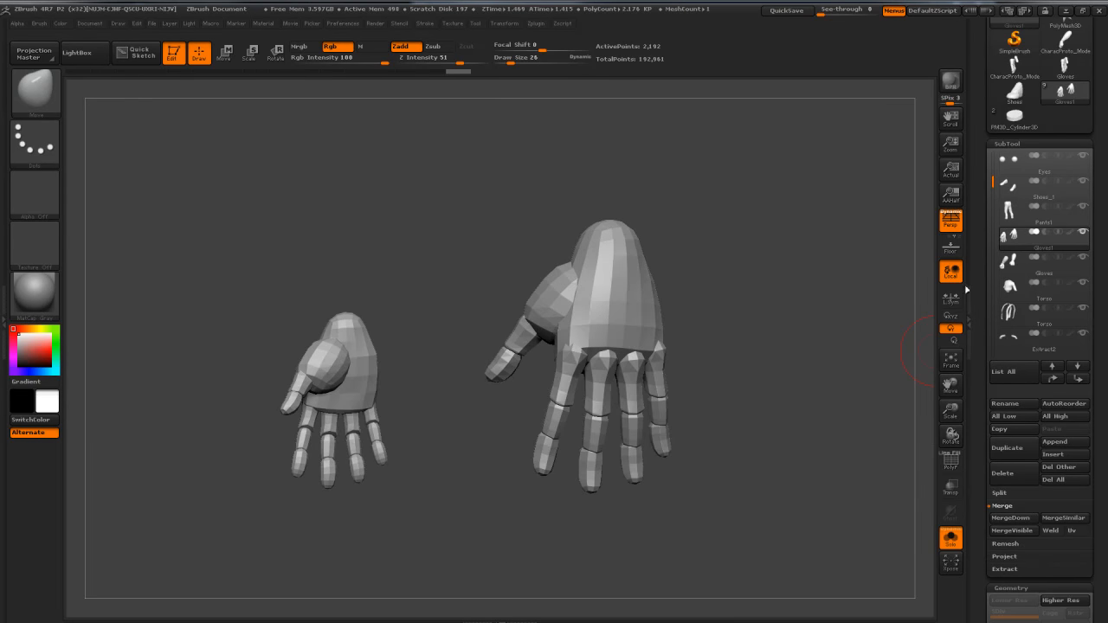
pyautogui.hotkey('ctrl', 'd')
pyautogui.hotkey('ctrl', 'd')
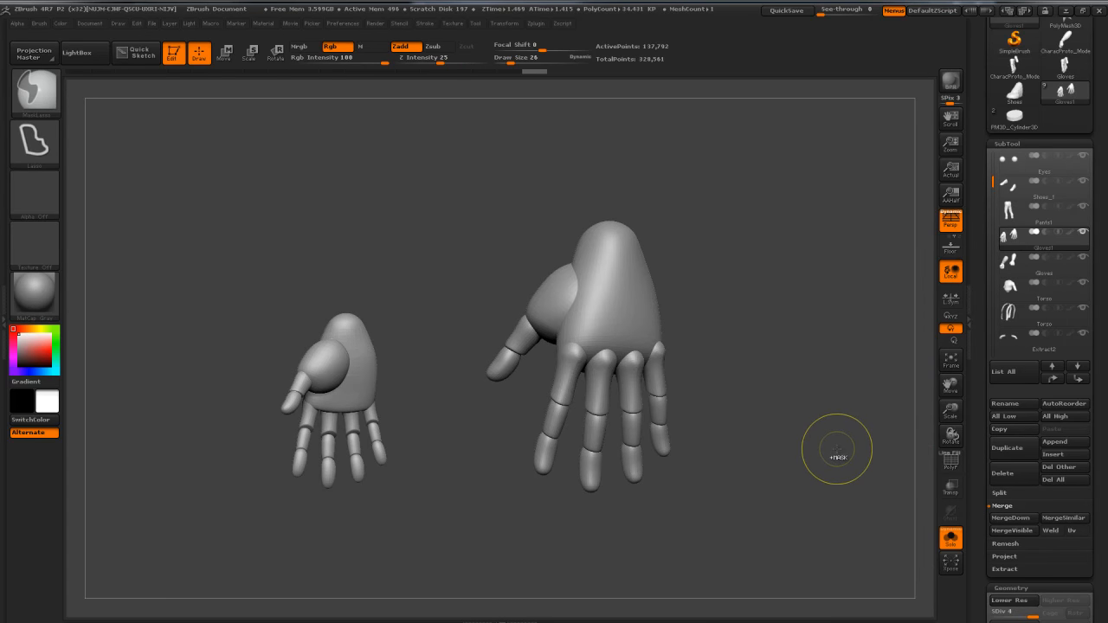
# Step: Try a DynaMesh of the combined hands at resolution 624 without freezing subdivision levels, and undo it
pyautogui.moveTo(976, 345); pyautogui.dragTo(983, 235)
pyautogui.click(1007, 296)
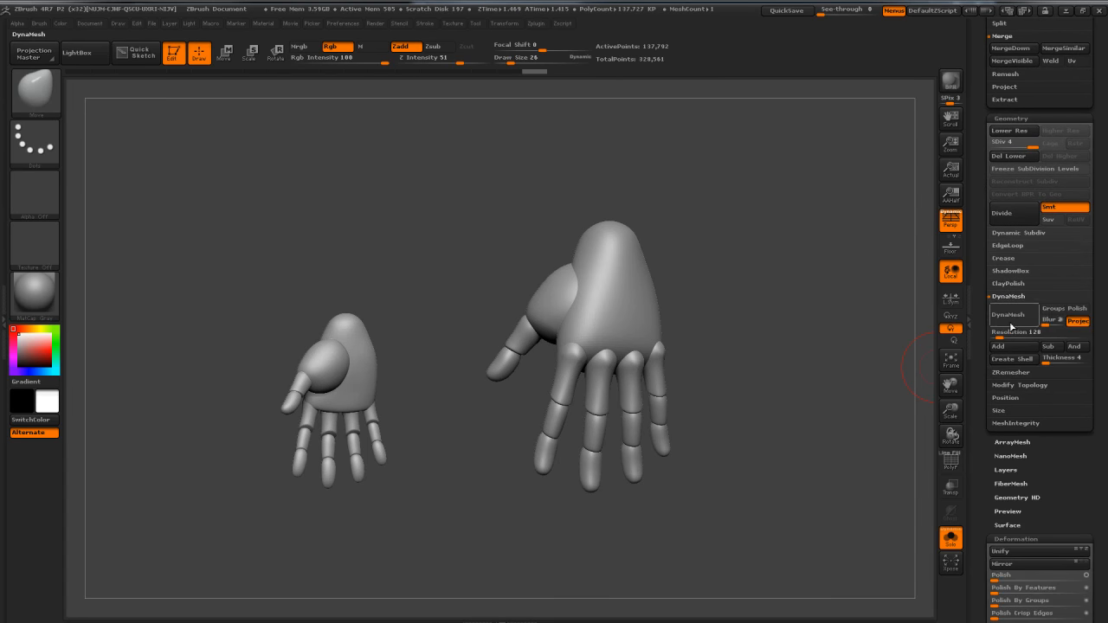
pyautogui.moveTo(1011, 333); pyautogui.dragTo(1016, 336)
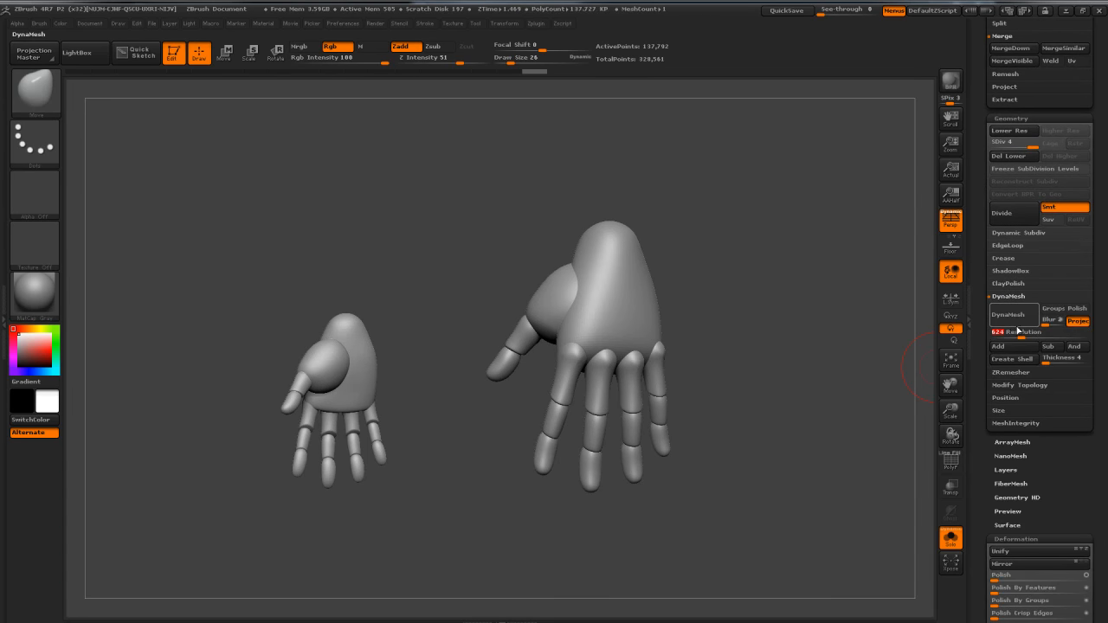
pyautogui.click(1008, 315)
pyautogui.click(886, 345)
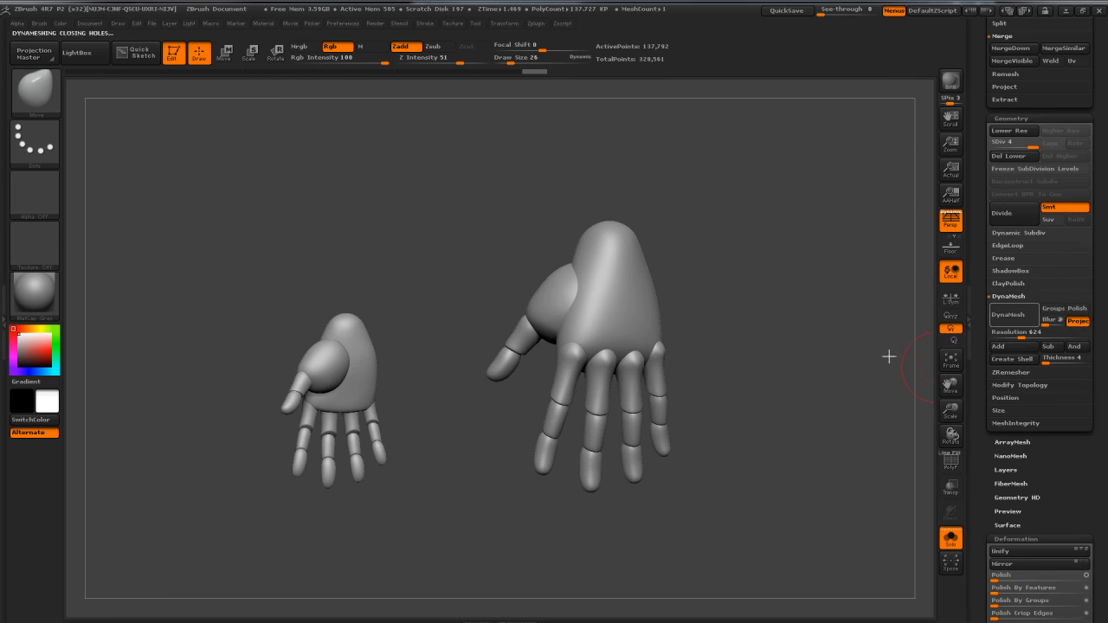
pyautogui.moveTo(885, 361); pyautogui.dragTo(675, 368)
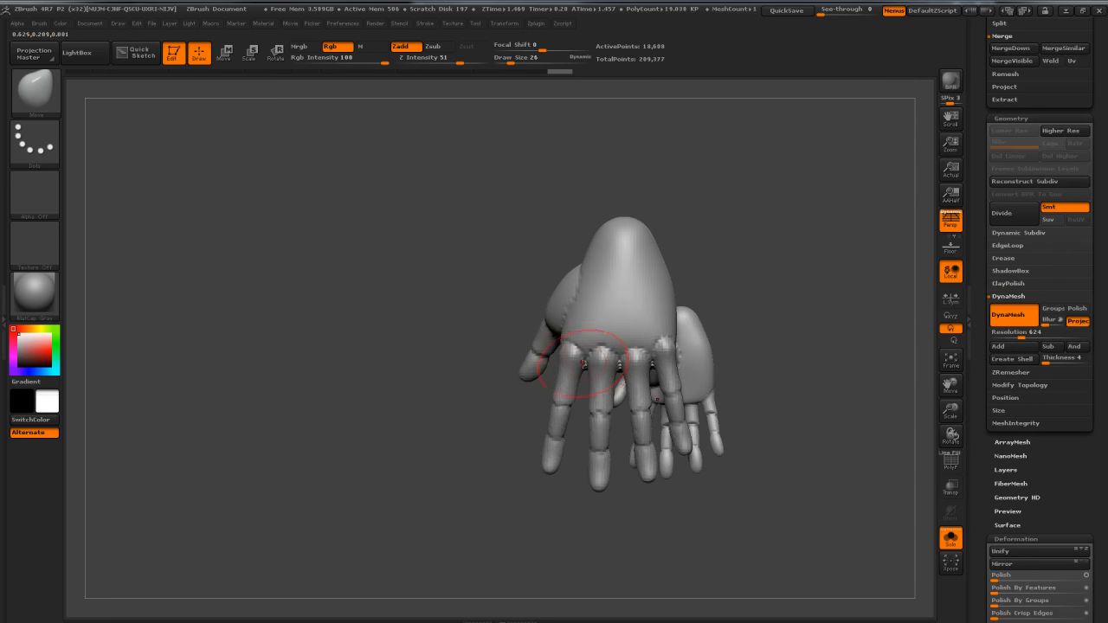
pyautogui.moveTo(658, 323); pyautogui.dragTo(818, 284)
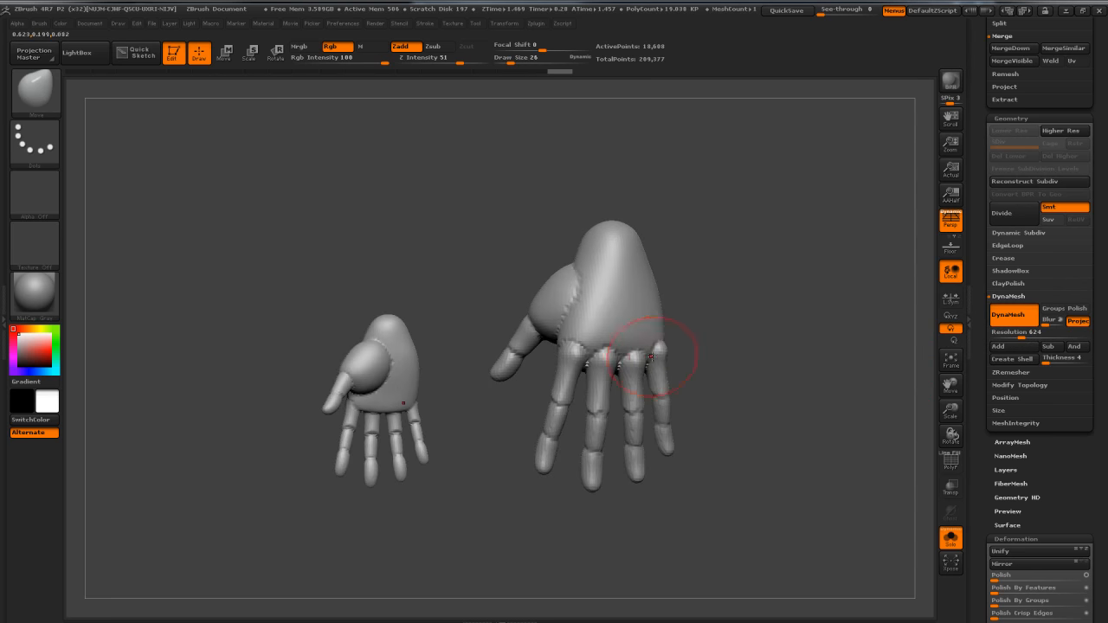
pyautogui.hotkey('ctrl', 'z')
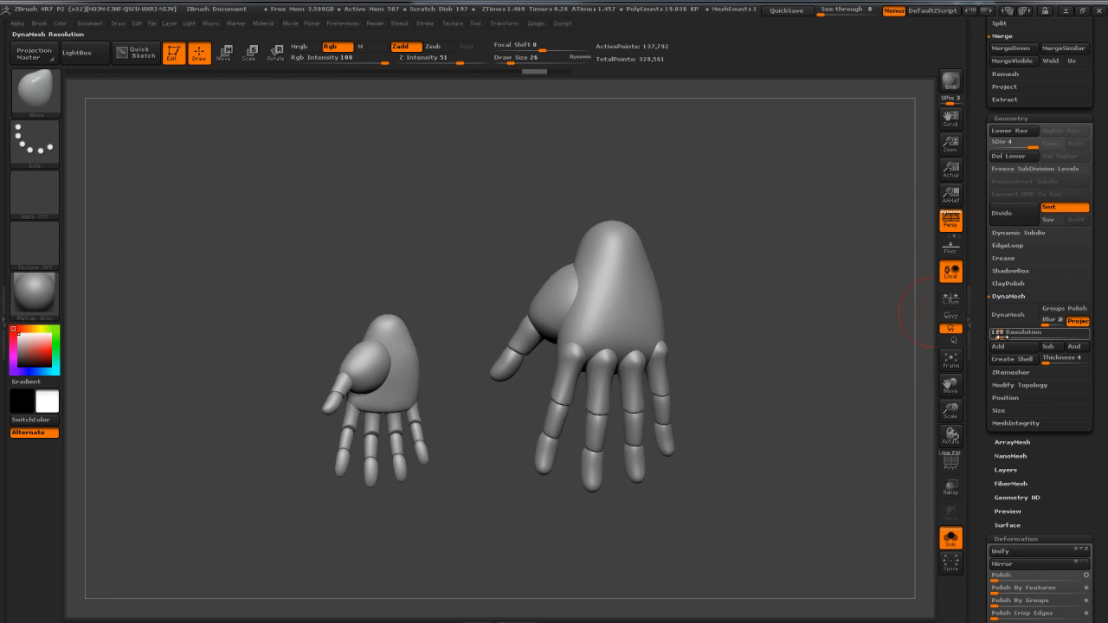
# Step: DynaMesh the combined hands at resolution 680 without freezing their subdivision levels
pyautogui.moveTo(997, 335); pyautogui.dragTo(1006, 337)
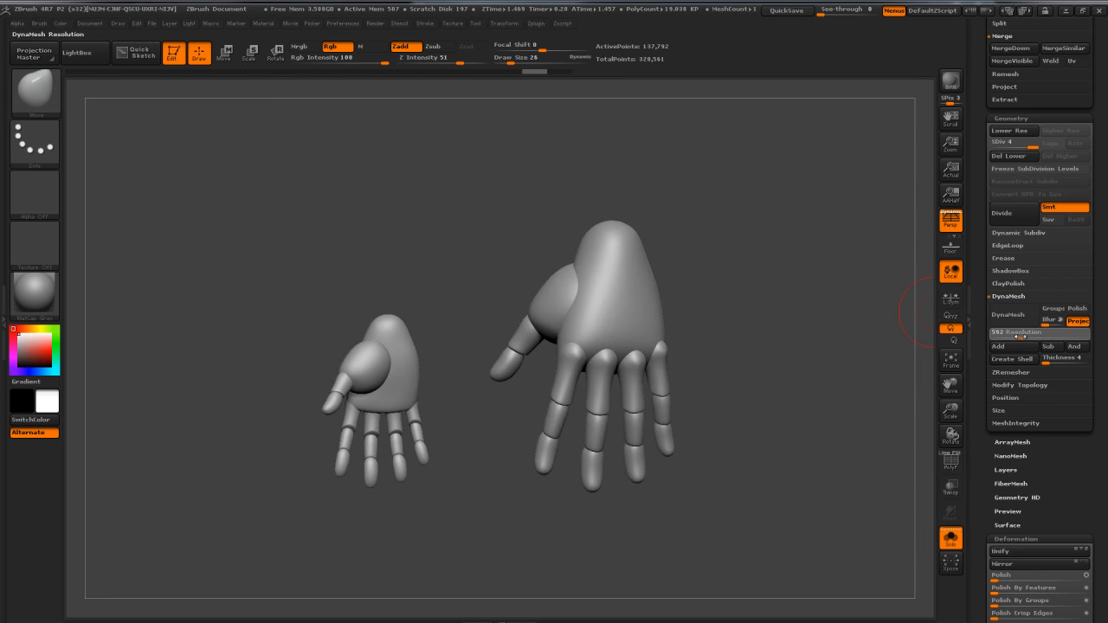
pyautogui.click(1008, 314)
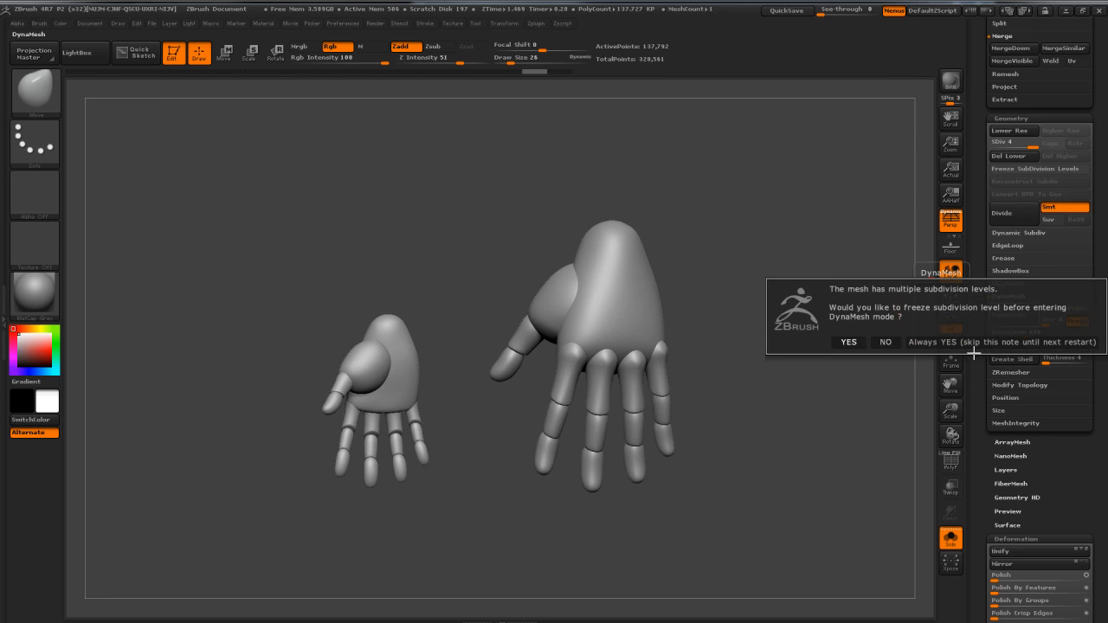
pyautogui.click(884, 342)
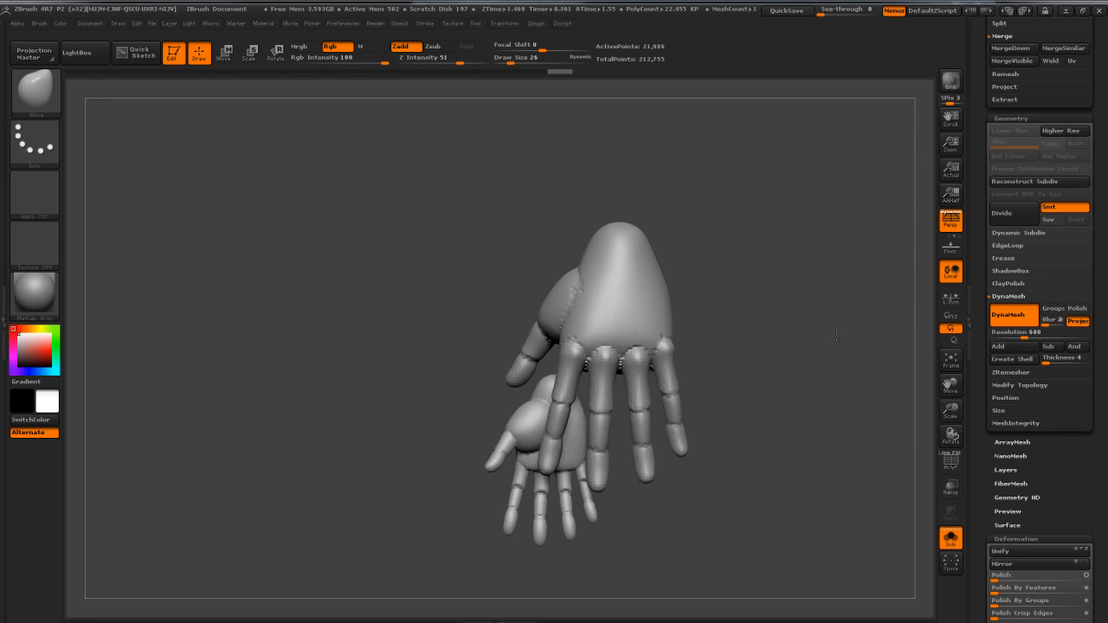
# Step: Smooth the seams where the fingers and thumb join the palm, reducing the draw size to 10
pyautogui.moveTo(844, 345); pyautogui.dragTo(788, 343)
pyautogui.press('shift')
pyautogui.keyDown('shift'); pyautogui.moveTo(592, 367); pyautogui.dragTo(629, 356); pyautogui.keyUp('shift')
pyautogui.moveTo(729, 314); pyautogui.dragTo(689, 317)
pyautogui.moveTo(767, 306)
pyautogui.mouseDown()
pyautogui.moveTo(747, 303)
pyautogui.moveTo(663, 341)
pyautogui.mouseUp()
pyautogui.moveTo(751, 266); pyautogui.dragTo(618, 279)
pyautogui.moveTo(734, 264); pyautogui.dragTo(771, 259)
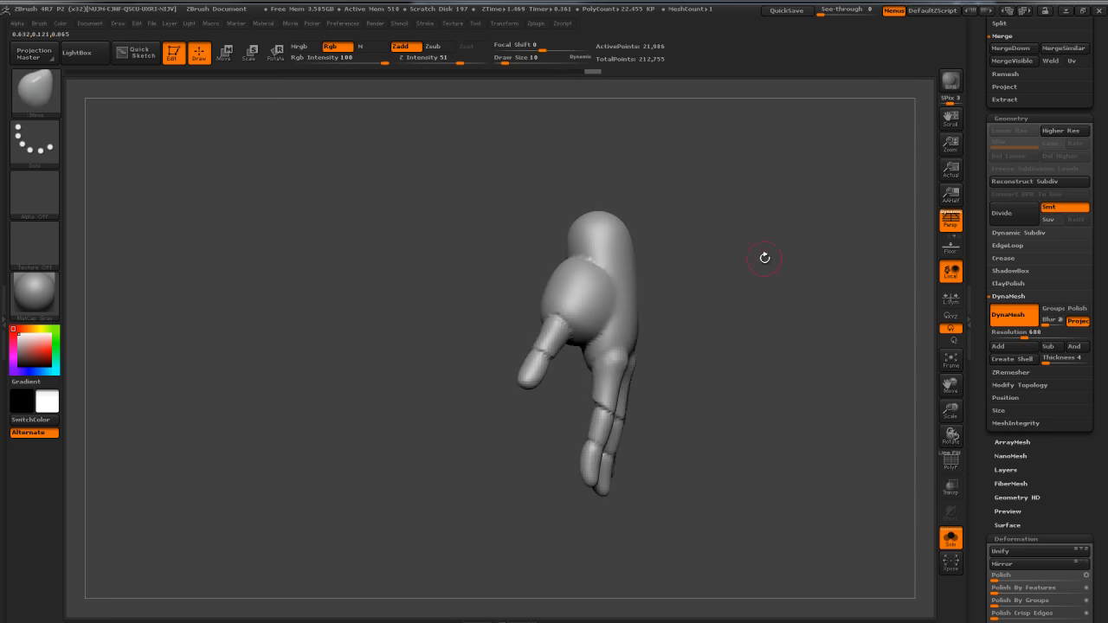
pyautogui.moveTo(556, 312)
pyautogui.keyDown('shift'); pyautogui.mouseDown()
pyautogui.moveTo(583, 276)
pyautogui.moveTo(601, 284)
pyautogui.mouseUp(); pyautogui.keyUp('shift')
pyautogui.moveTo(779, 290)
pyautogui.mouseDown()
pyautogui.moveTo(720, 295)
pyautogui.moveTo(782, 270)
pyautogui.moveTo(731, 260)
pyautogui.moveTo(760, 252)
pyautogui.mouseUp()
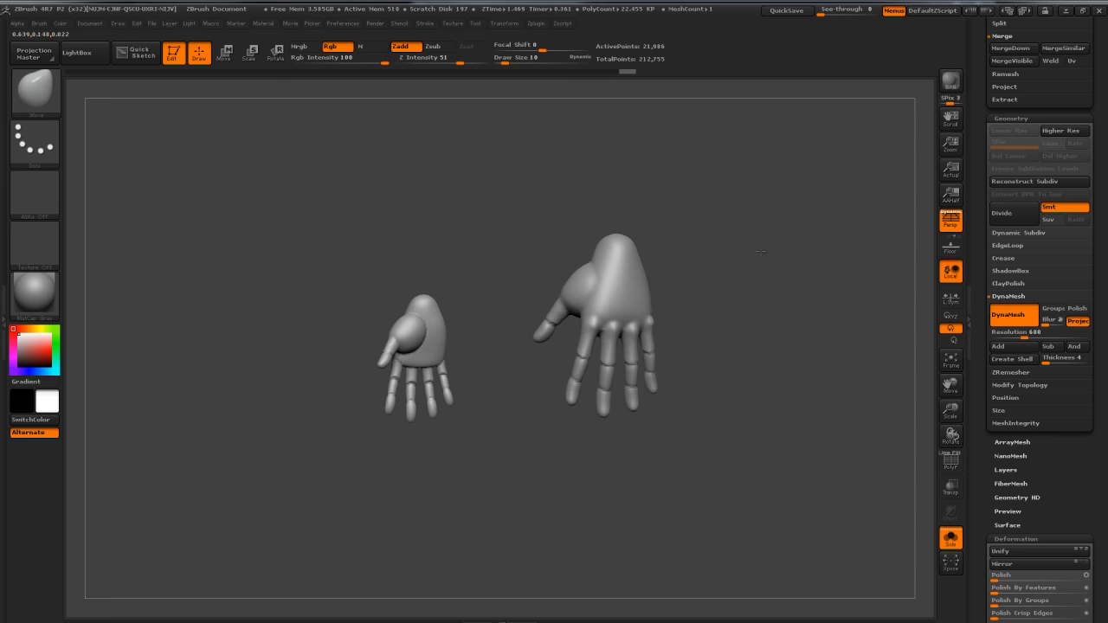
# Step: Turn off Solo to show the whole character and smooth the creases at the finger and thumb joints
pyautogui.click(948, 538)
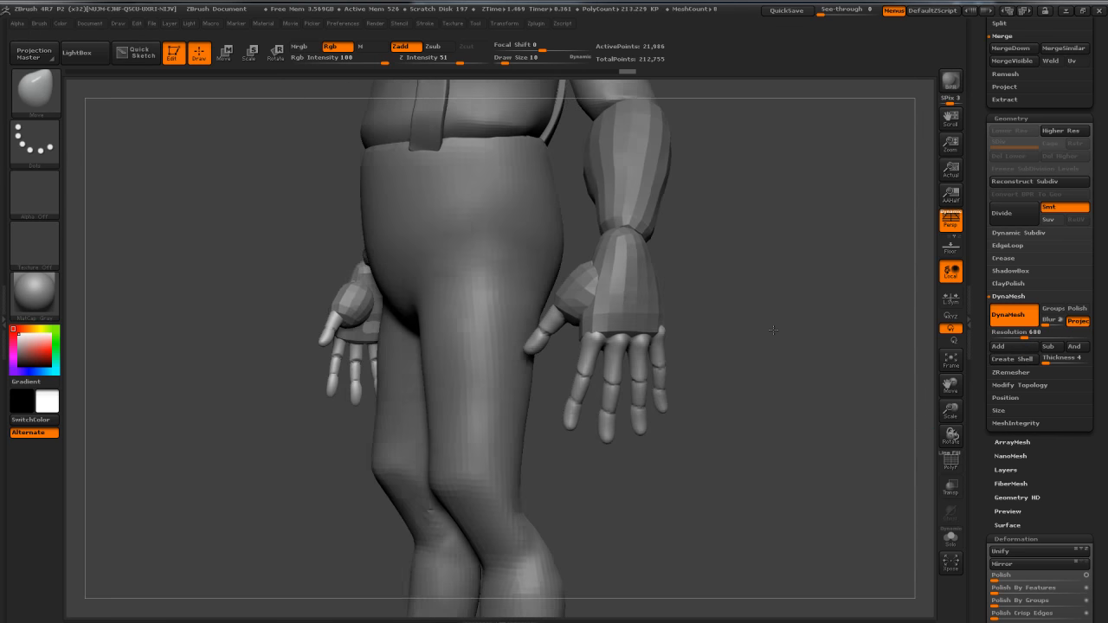
pyautogui.press('shift')
pyautogui.moveTo(601, 375); pyautogui.dragTo(623, 381, button='right')
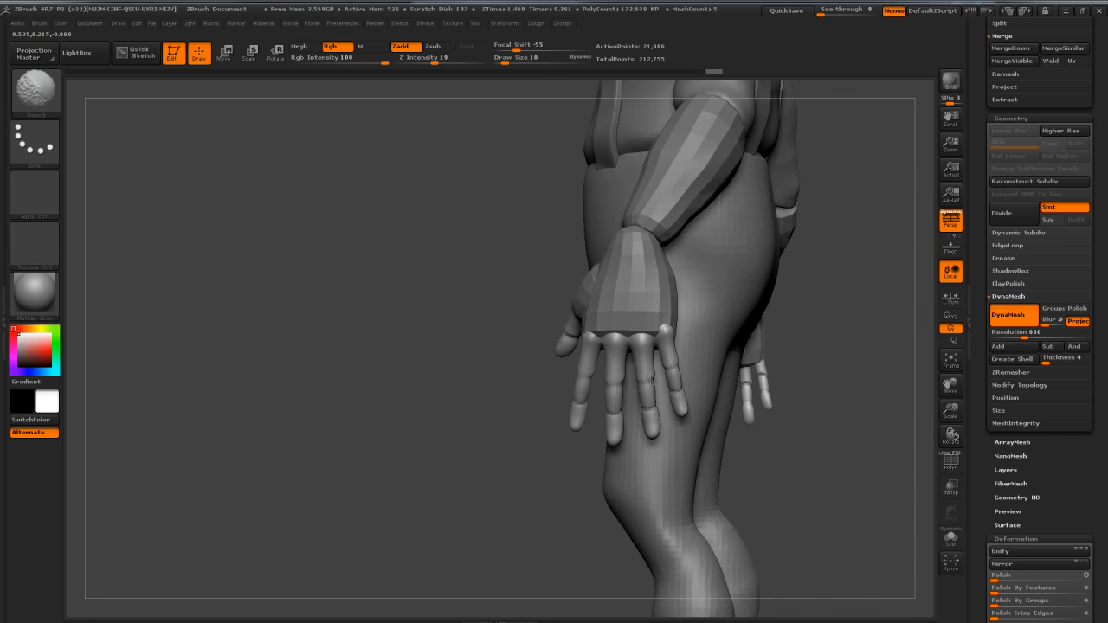
pyautogui.moveTo(722, 357); pyautogui.dragTo(848, 343, button='right')
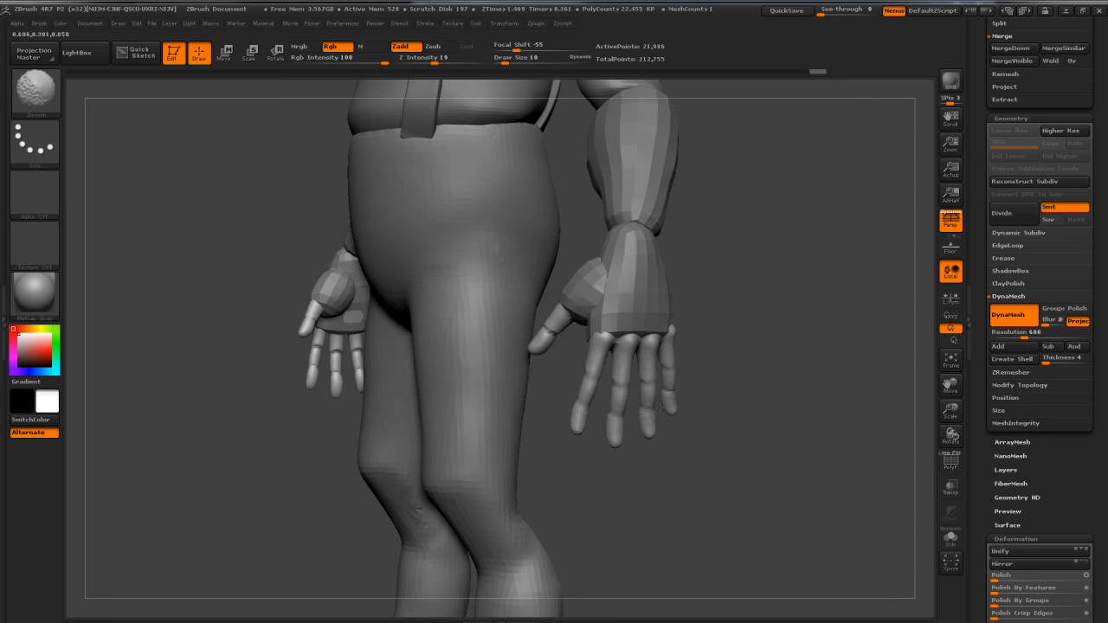
pyautogui.moveTo(731, 350); pyautogui.dragTo(571, 340, button='right')
pyautogui.moveTo(571, 339)
pyautogui.keyDown('shift'); pyautogui.mouseDown()
pyautogui.moveTo(623, 321)
pyautogui.moveTo(754, 326)
pyautogui.mouseUp(); pyautogui.keyUp('shift')
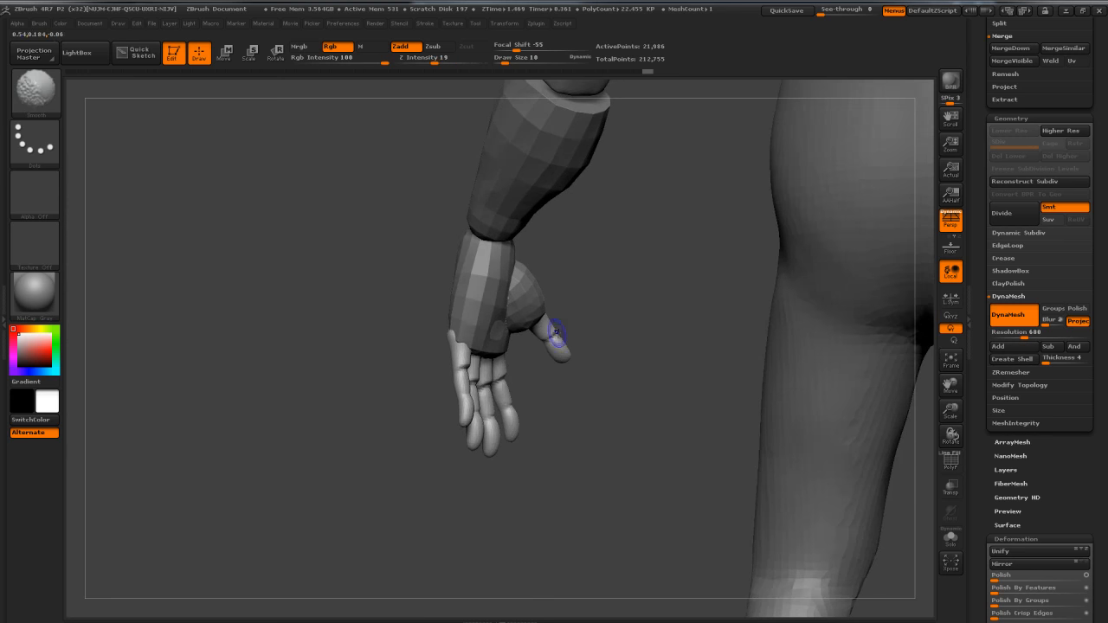
pyautogui.moveTo(603, 309)
pyautogui.mouseDown()
pyautogui.moveTo(485, 346)
pyautogui.moveTo(484, 419)
pyautogui.mouseUp()
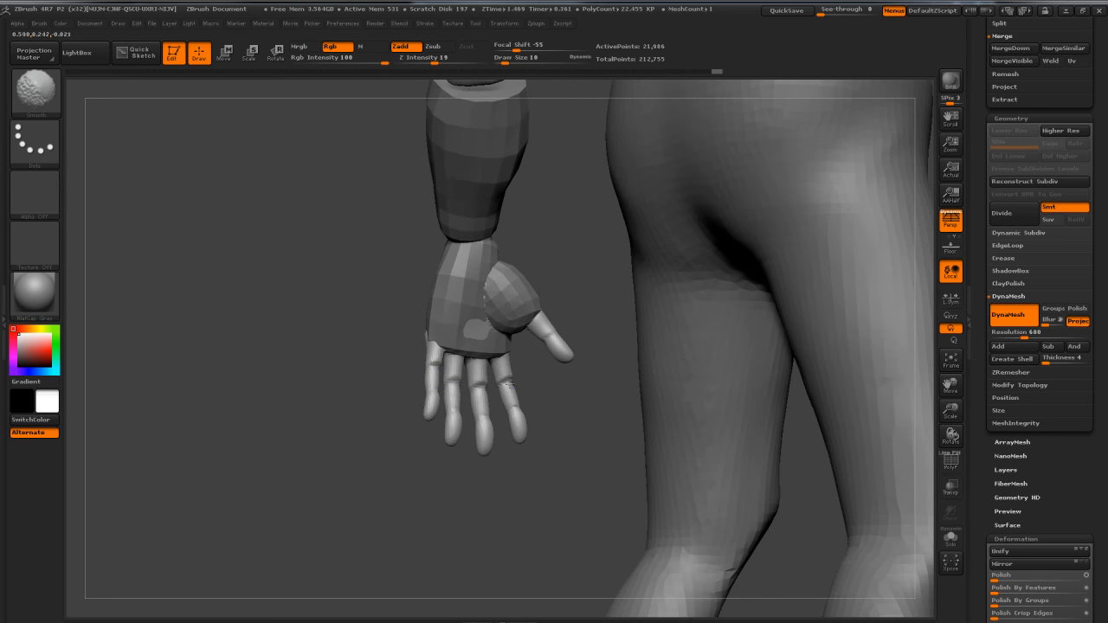
pyautogui.moveTo(361, 353)
pyautogui.mouseDown()
pyautogui.moveTo(520, 363)
pyautogui.moveTo(722, 352)
pyautogui.moveTo(588, 379)
pyautogui.mouseUp()
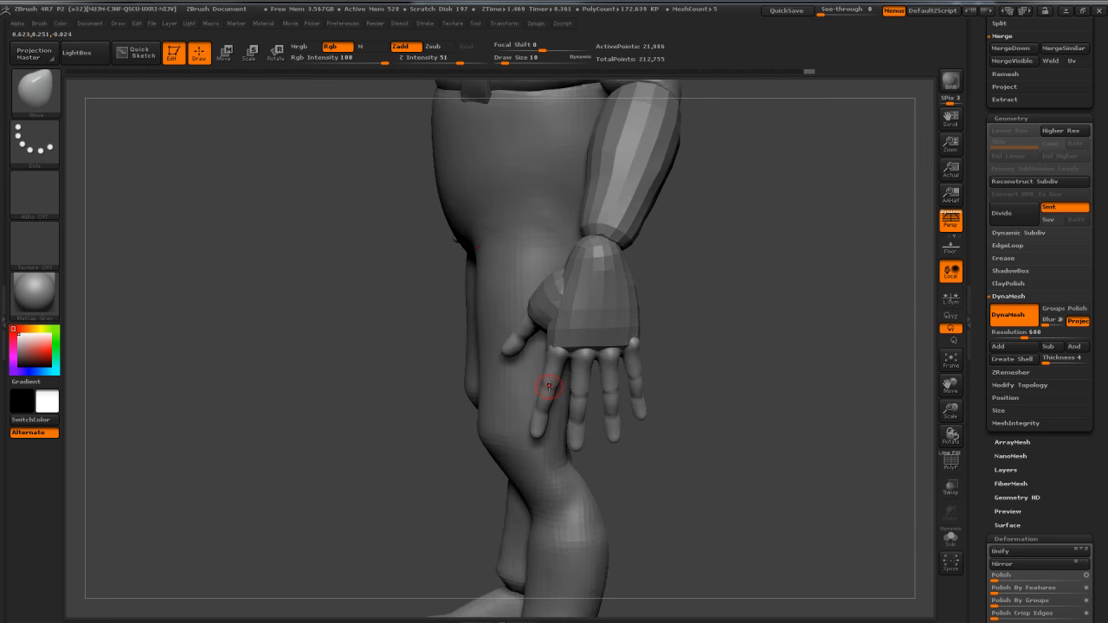
pyautogui.moveTo(672, 364); pyautogui.dragTo(675, 364)
pyautogui.press('shift')
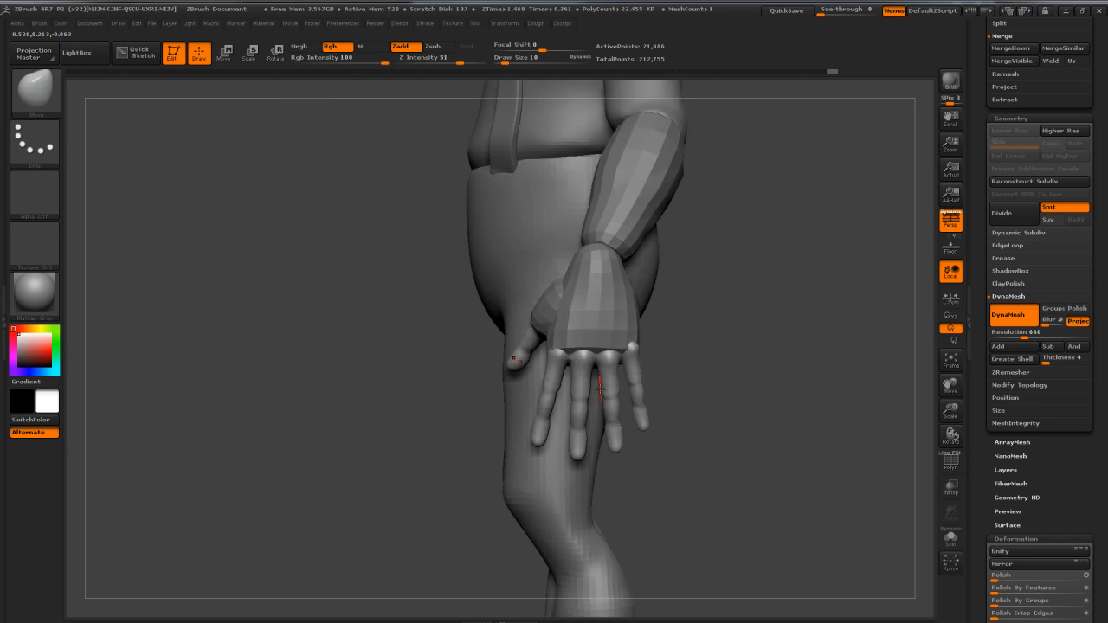
# Step: Thicken the fingers and thumb with the Inflat brush at draw size 10, smoothing between strokes
pyautogui.press('b')
pyautogui.press('i')
pyautogui.press('n')
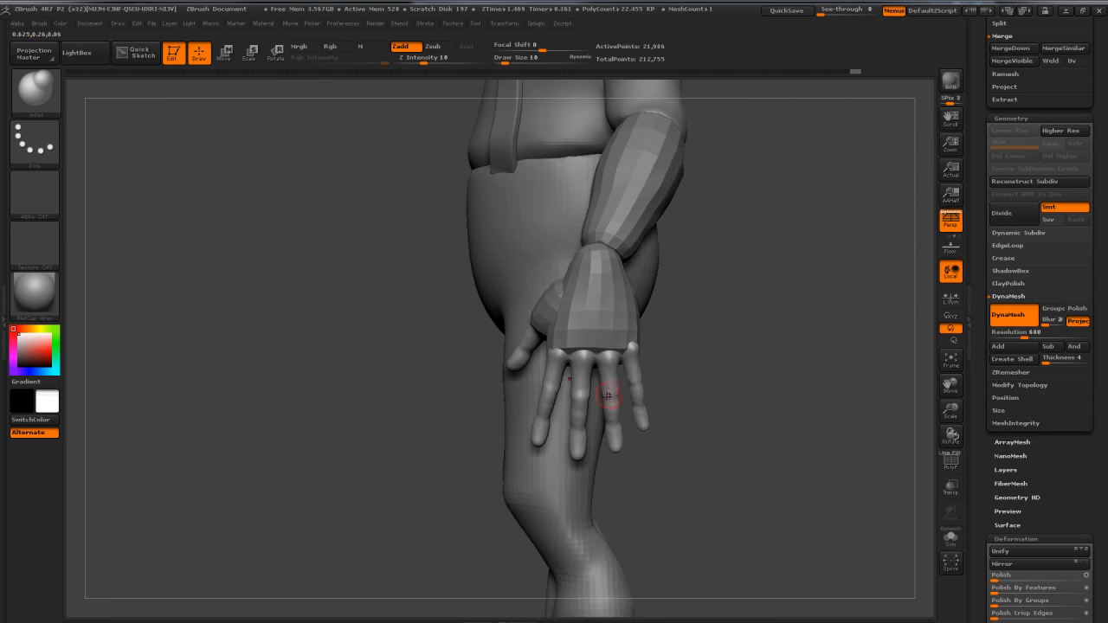
pyautogui.moveTo(673, 365); pyautogui.dragTo(593, 369)
pyautogui.press('shift')
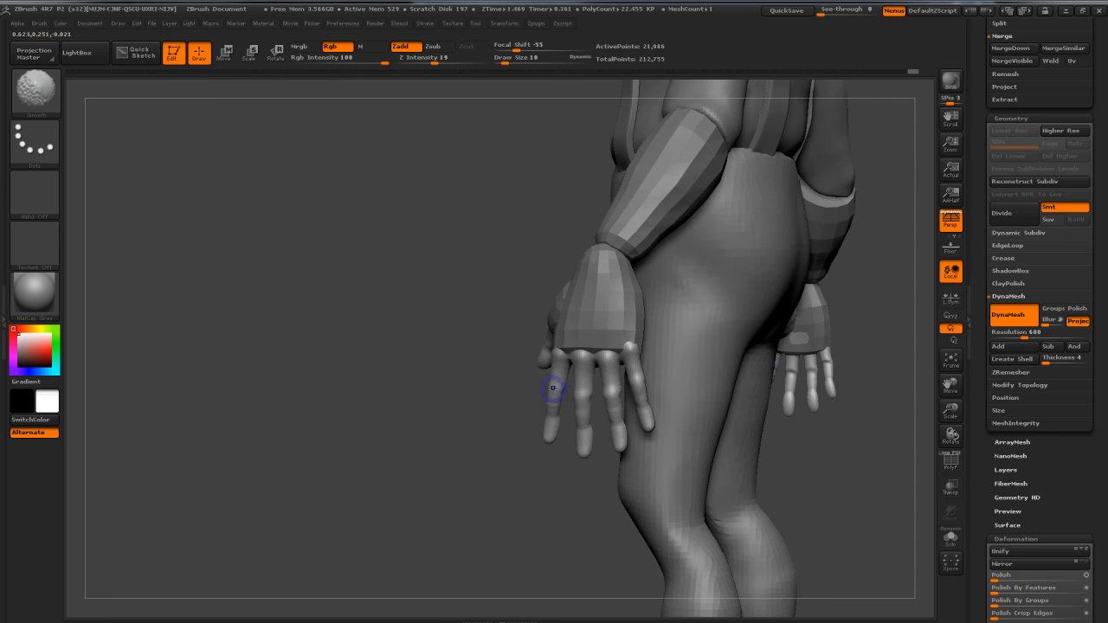
pyautogui.moveTo(524, 402)
pyautogui.mouseDown()
pyautogui.moveTo(557, 371)
pyautogui.moveTo(548, 398)
pyautogui.moveTo(611, 384)
pyautogui.mouseUp()
pyautogui.moveTo(694, 347)
pyautogui.mouseDown()
pyautogui.moveTo(610, 380)
pyautogui.moveTo(614, 387)
pyautogui.mouseUp()
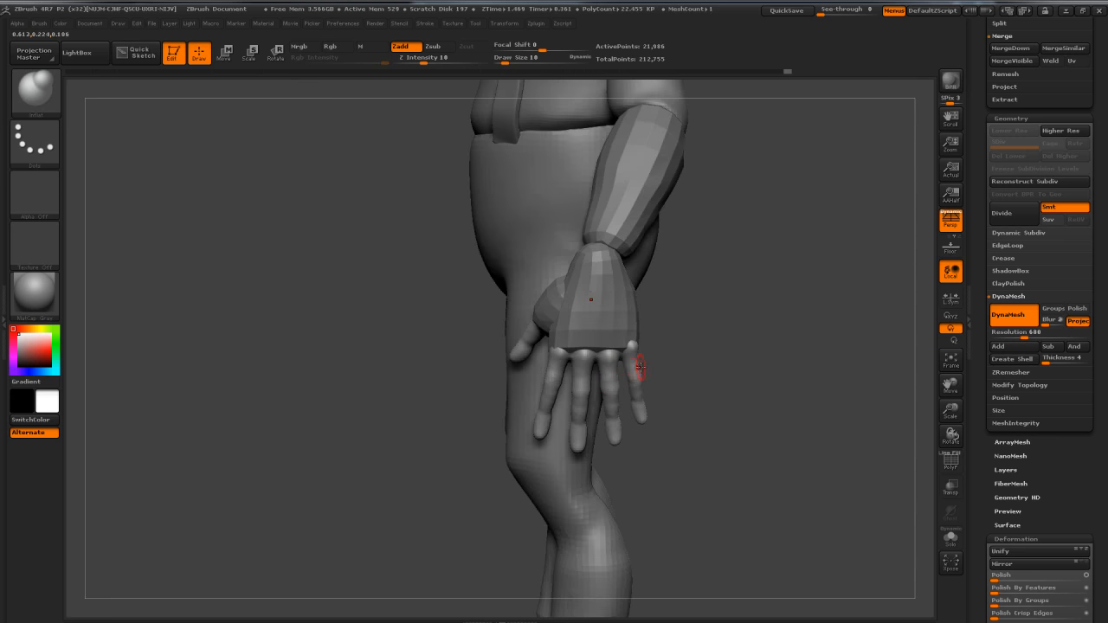
pyautogui.press('shift')
pyautogui.moveTo(660, 340); pyautogui.dragTo(809, 341)
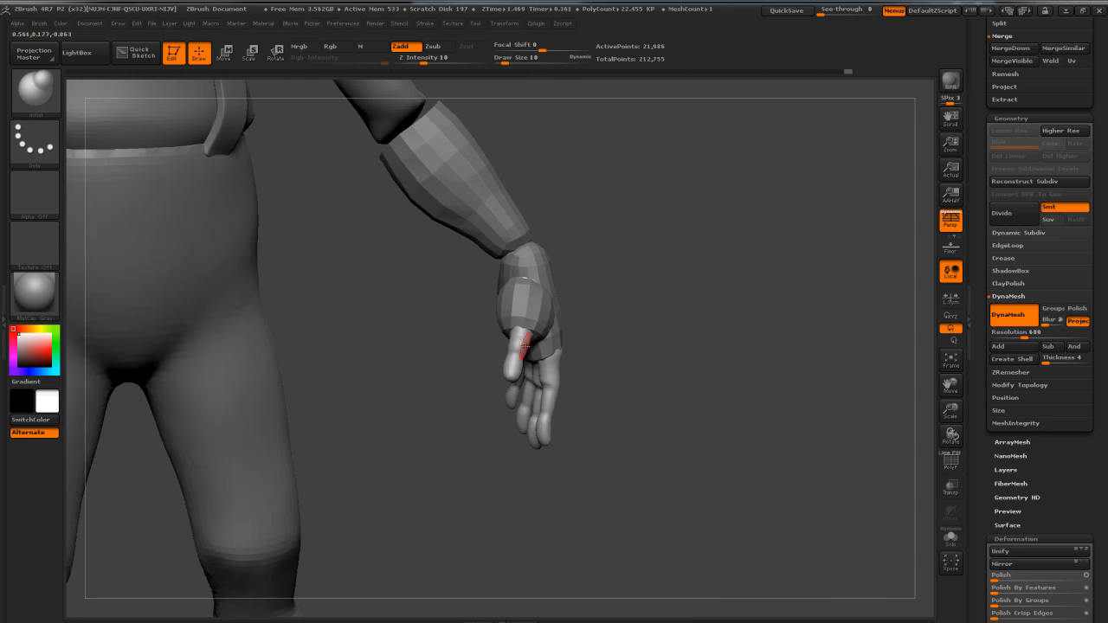
pyautogui.moveTo(571, 337)
pyautogui.mouseDown()
pyautogui.moveTo(737, 290)
pyautogui.moveTo(717, 309)
pyautogui.moveTo(768, 257)
pyautogui.moveTo(748, 275)
pyautogui.mouseUp()
# Step: Select the Gloves subtool holding the forearms and palms and divide it up to subdivision level 3
pyautogui.moveTo(976, 163); pyautogui.dragTo(975, 263)
pyautogui.click(1020, 283)
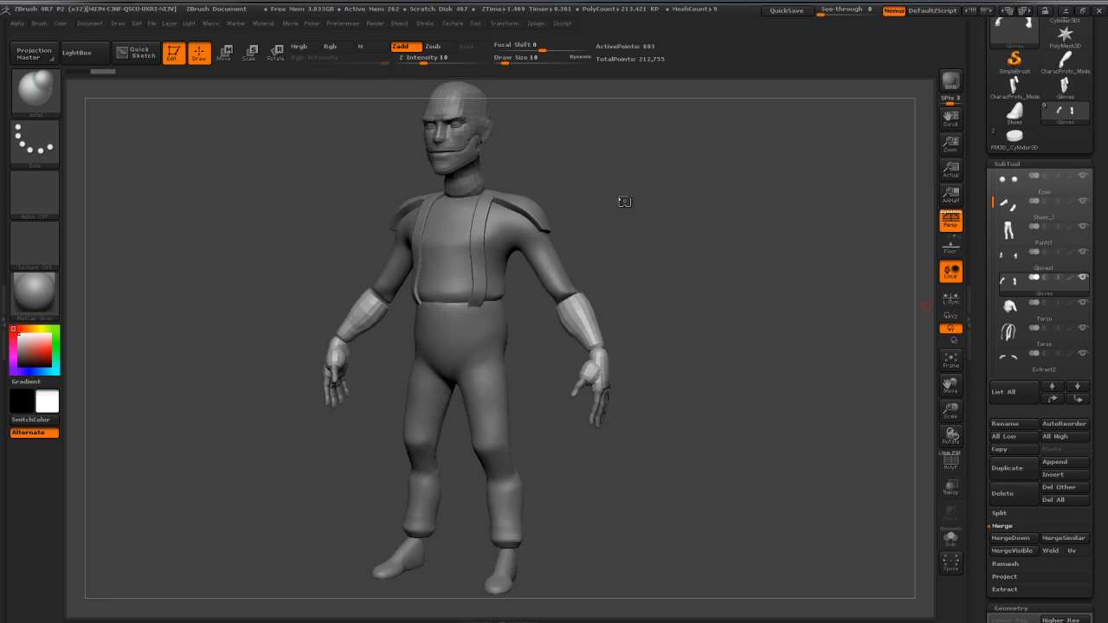
pyautogui.moveTo(678, 273); pyautogui.dragTo(681, 310)
pyautogui.hotkey('ctrl', 'd')
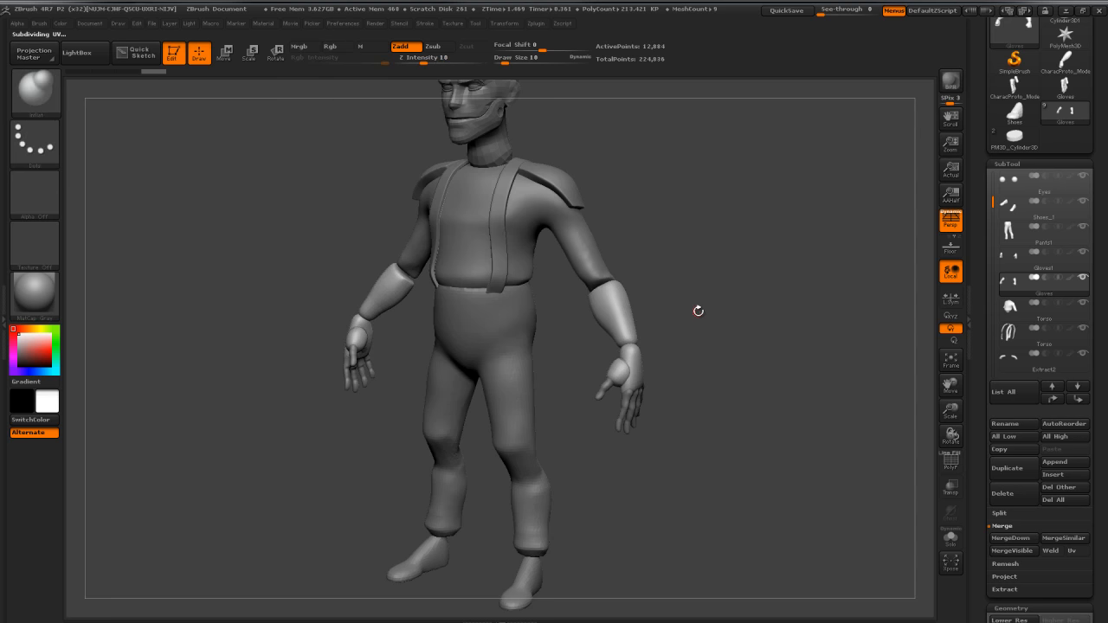
# Step: DynaMesh the Gloves subtool at resolution 248 without freezing its subdivision levels
pyautogui.moveTo(700, 312)
pyautogui.mouseDown()
pyautogui.moveTo(670, 312)
pyautogui.moveTo(700, 313)
pyautogui.mouseUp()
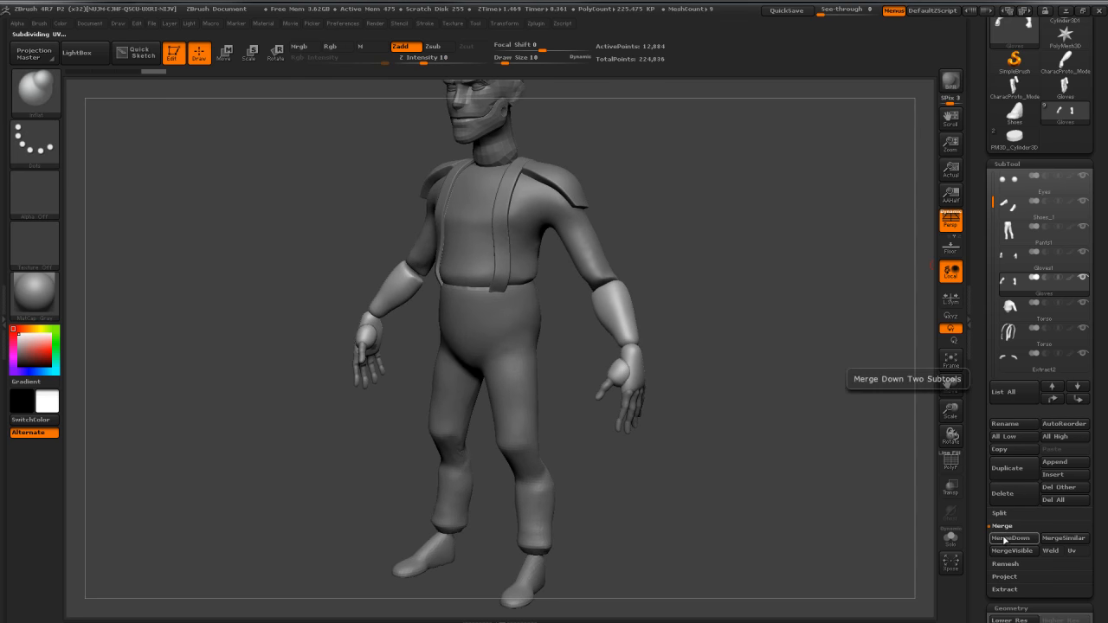
pyautogui.scroll(-10, 1010, 378)
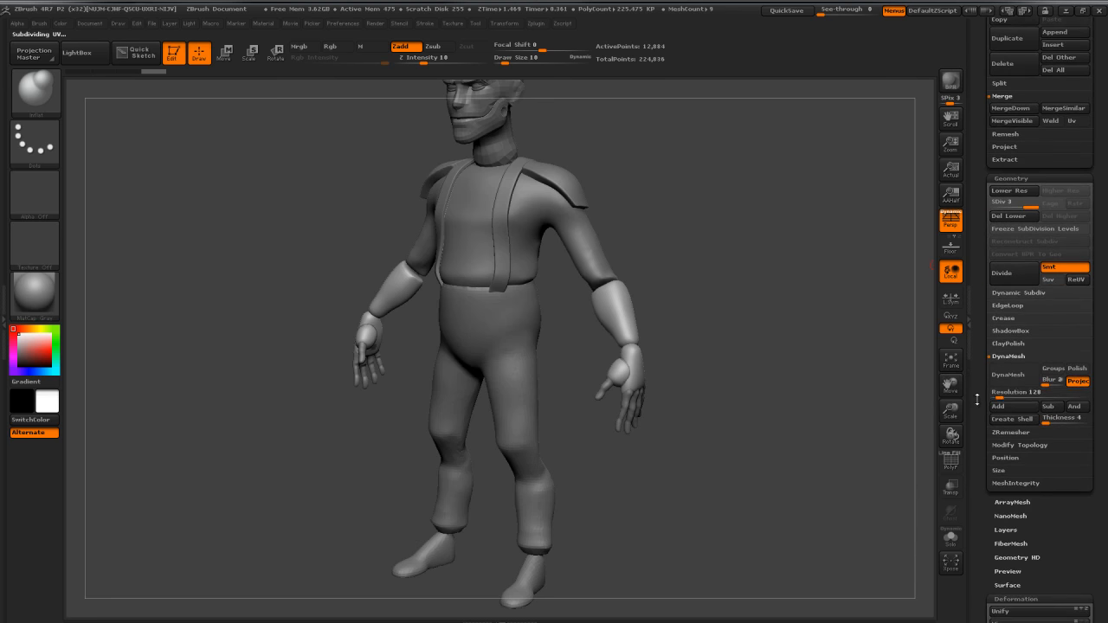
pyautogui.click(1005, 392)
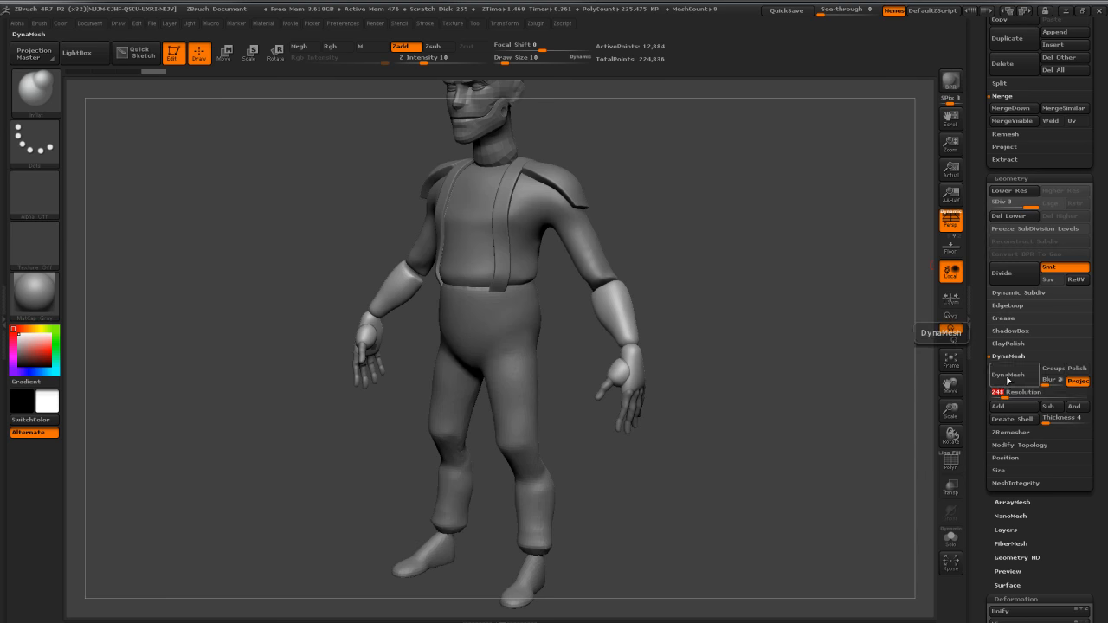
pyautogui.click(1005, 374)
pyautogui.click(885, 401)
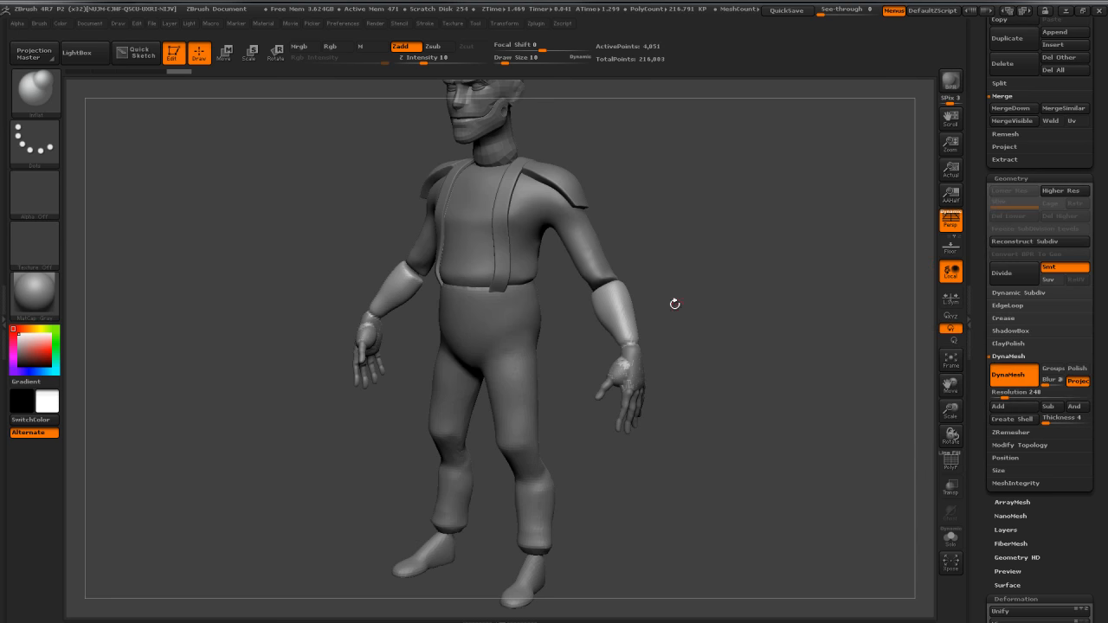
# Step: Inflate the glove wrists with the Inflat brush at draw size 105 and smooth them into the forearms and palms
pyautogui.keyDown('alt'); pyautogui.moveTo(691, 327); pyautogui.dragTo(734, 336); pyautogui.keyUp('alt')
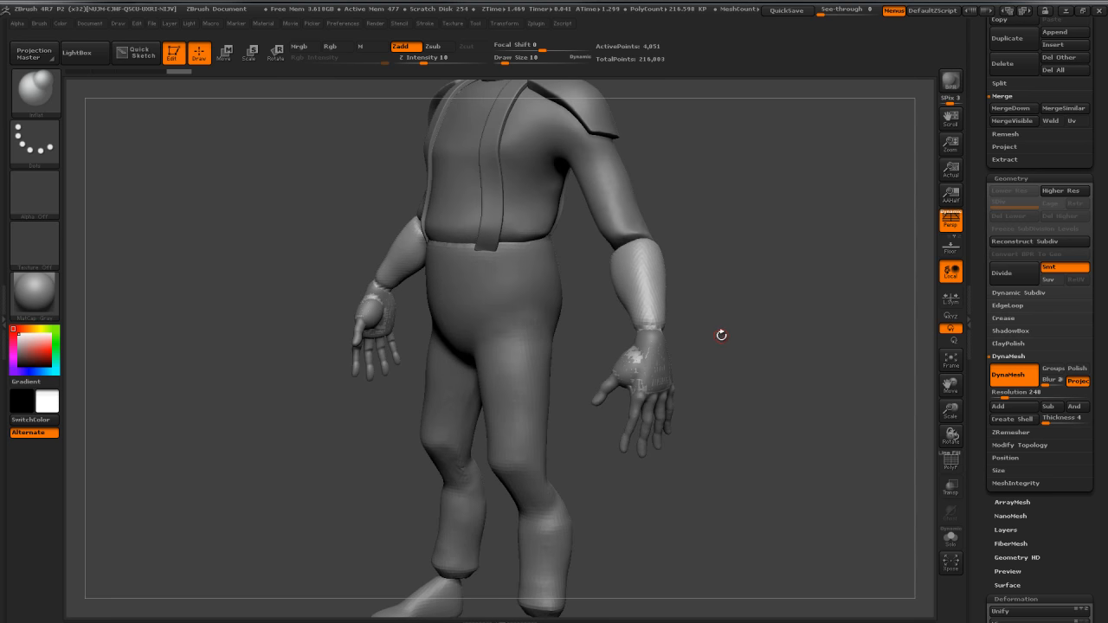
pyautogui.press('b')
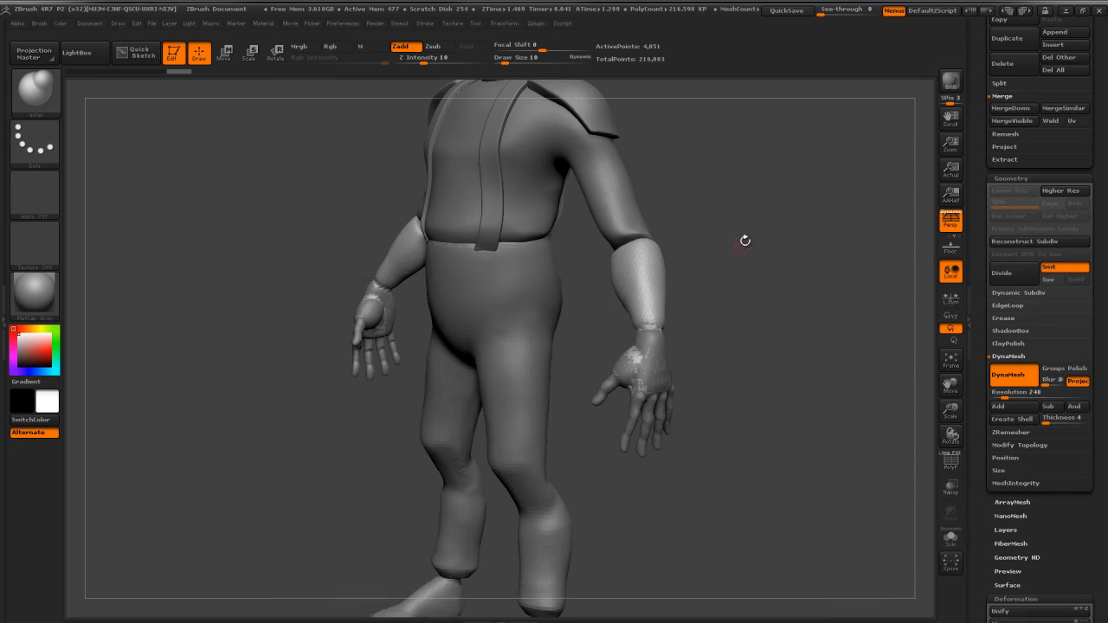
pyautogui.moveTo(744, 240); pyautogui.dragTo(758, 250)
pyautogui.press('s')
pyautogui.moveTo(647, 355)
pyautogui.mouseDown()
pyautogui.moveTo(669, 356)
pyautogui.moveTo(648, 379)
pyautogui.moveTo(659, 321)
pyautogui.moveTo(713, 316)
pyautogui.moveTo(647, 323)
pyautogui.moveTo(662, 301)
pyautogui.mouseUp()
pyautogui.moveTo(730, 294)
pyautogui.mouseDown()
pyautogui.moveTo(670, 290)
pyautogui.moveTo(655, 337)
pyautogui.mouseUp()
pyautogui.moveTo(493, 321); pyautogui.dragTo(545, 312)
pyautogui.moveTo(652, 331); pyautogui.dragTo(660, 301)
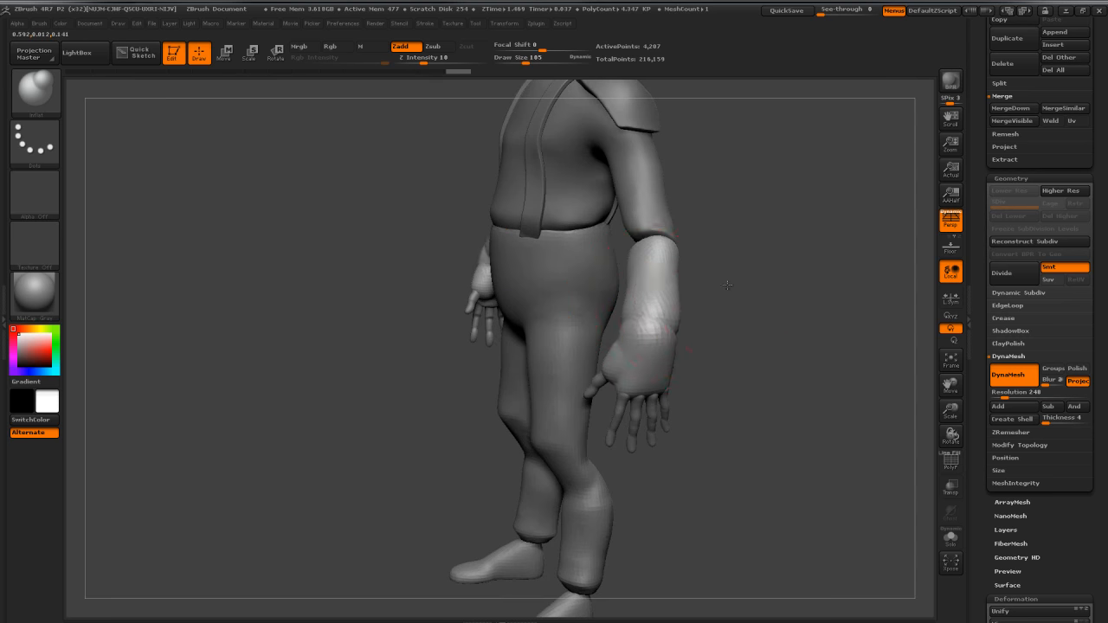
pyautogui.moveTo(727, 284); pyautogui.dragTo(759, 282)
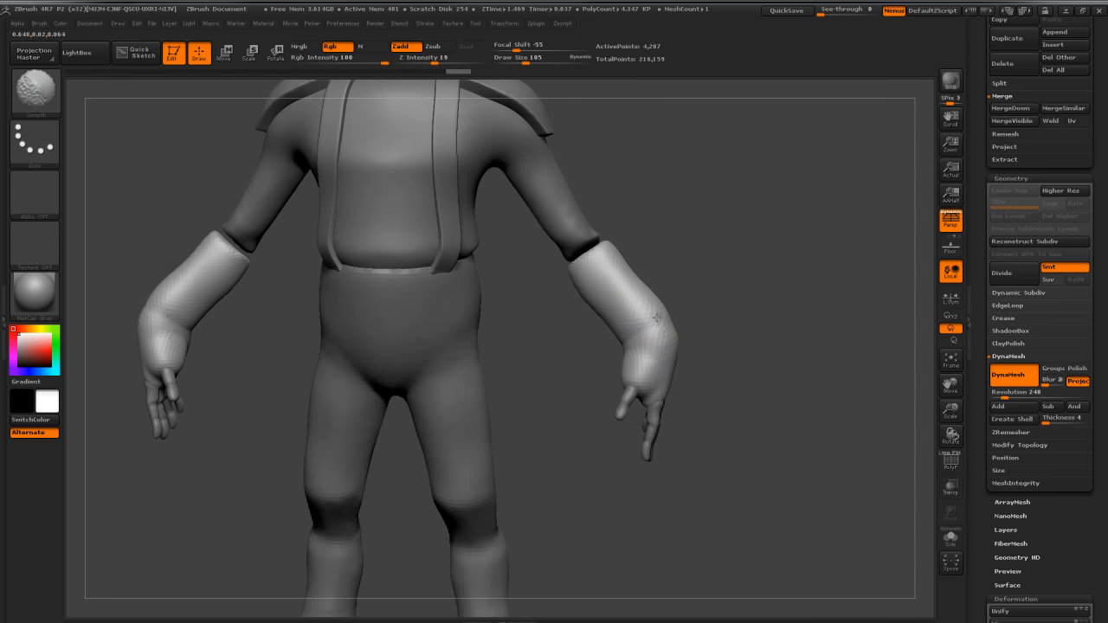
pyautogui.keyDown('shift'); pyautogui.moveTo(660, 324); pyautogui.dragTo(661, 329); pyautogui.keyUp('shift')
pyautogui.moveTo(699, 297)
pyautogui.mouseDown()
pyautogui.moveTo(644, 297)
pyautogui.moveTo(698, 294)
pyautogui.moveTo(659, 274)
pyautogui.moveTo(731, 280)
pyautogui.mouseUp()
# Step: Build up the glove forearms with the Inflat brush at draw size 50, smoothing the surface and refreshing the DynaMesh
pyautogui.press('s')
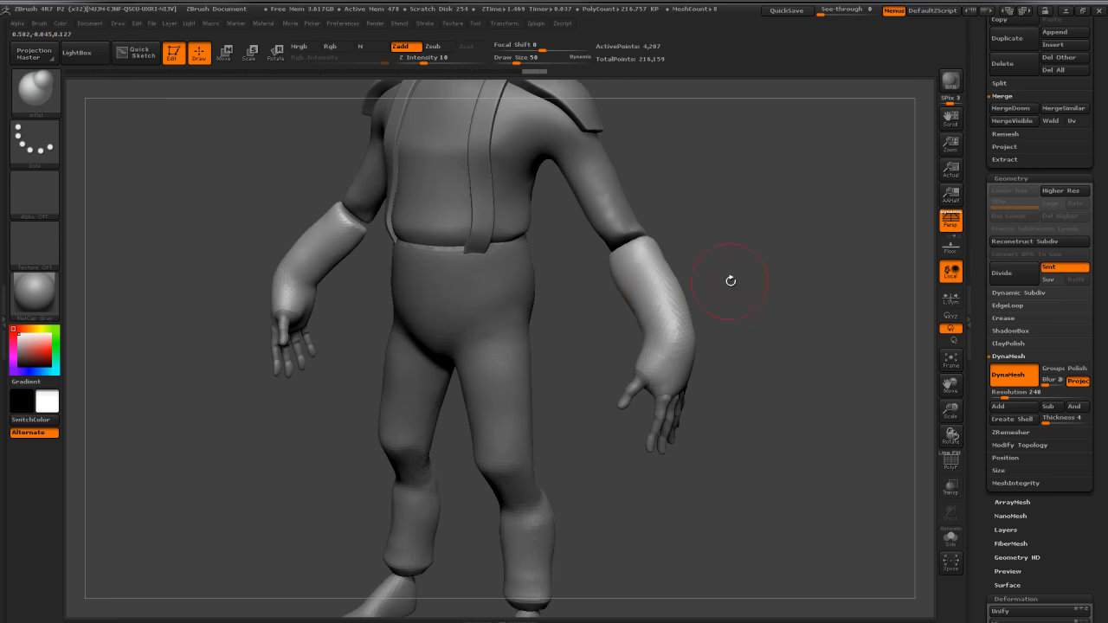
pyautogui.moveTo(633, 290); pyautogui.dragTo(645, 317)
pyautogui.keyDown('shift'); pyautogui.moveTo(640, 279); pyautogui.dragTo(649, 310); pyautogui.keyUp('shift')
pyautogui.moveTo(746, 299)
pyautogui.mouseDown()
pyautogui.moveTo(613, 315)
pyautogui.moveTo(606, 341)
pyautogui.moveTo(630, 316)
pyautogui.moveTo(619, 327)
pyautogui.mouseUp()
pyautogui.keyDown('ctrl'); pyautogui.moveTo(582, 227); pyautogui.dragTo(633, 282); pyautogui.keyUp('ctrl')
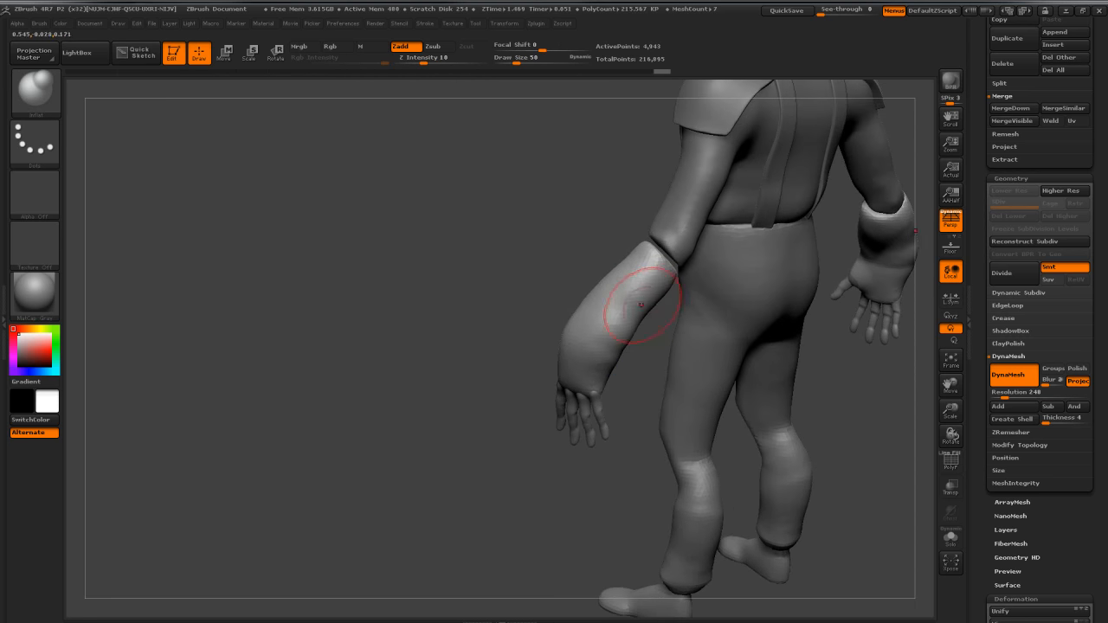
pyautogui.press('shift')
pyautogui.moveTo(644, 336)
pyautogui.mouseDown()
pyautogui.moveTo(708, 280)
pyautogui.moveTo(729, 285)
pyautogui.moveTo(655, 327)
pyautogui.mouseUp()
pyautogui.moveTo(722, 279); pyautogui.dragTo(811, 234)
pyautogui.moveTo(638, 289)
pyautogui.mouseDown()
pyautogui.moveTo(663, 277)
pyautogui.moveTo(625, 312)
pyautogui.moveTo(642, 311)
pyautogui.moveTo(607, 298)
pyautogui.moveTo(567, 312)
pyautogui.moveTo(621, 322)
pyautogui.moveTo(710, 282)
pyautogui.moveTo(761, 284)
pyautogui.moveTo(721, 242)
pyautogui.moveTo(727, 251)
pyautogui.mouseUp()
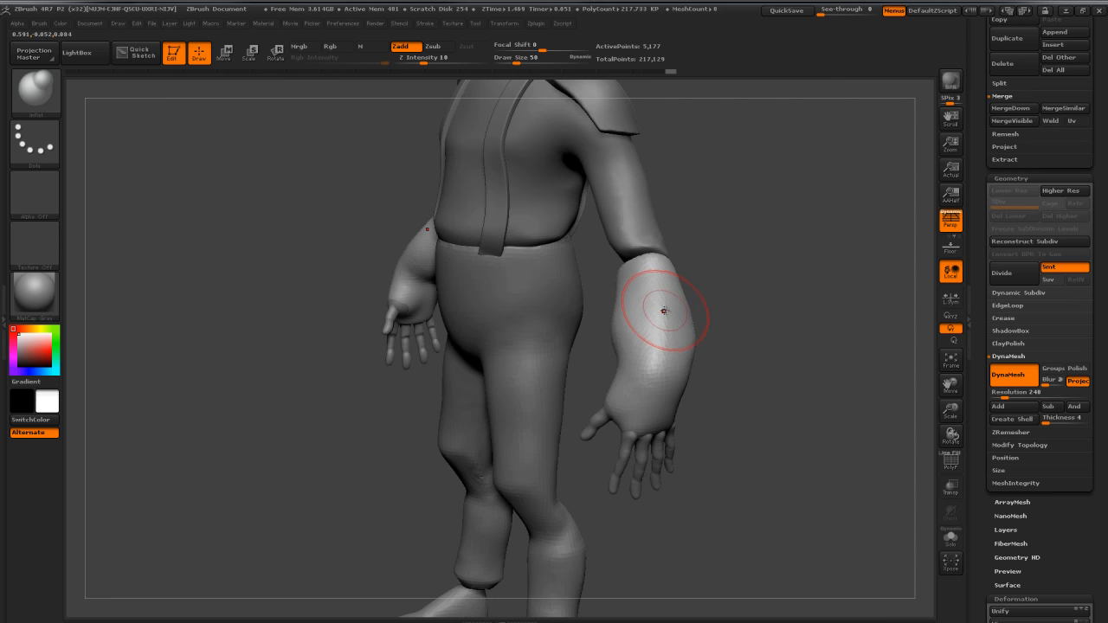
# Step: Start a crease around the glove wrists with the Standard brush at draw size 37 and Z Intensity 19
pyautogui.press('b')
pyautogui.press('s')
pyautogui.press('t')
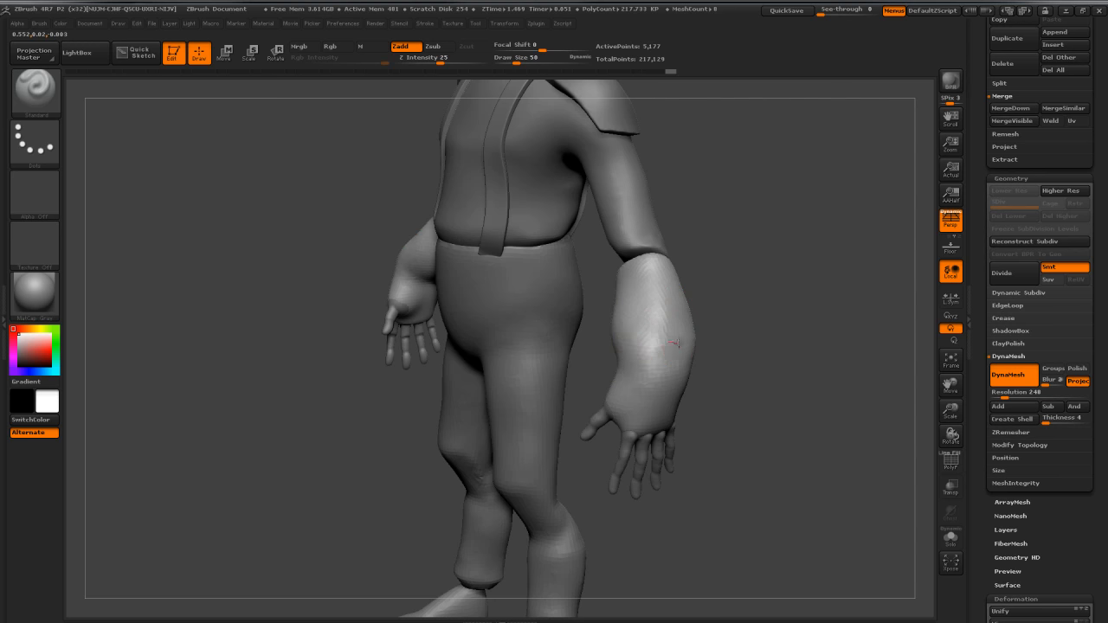
pyautogui.press('s')
pyautogui.moveTo(678, 334); pyautogui.dragTo(670, 334)
pyautogui.click(430, 59)
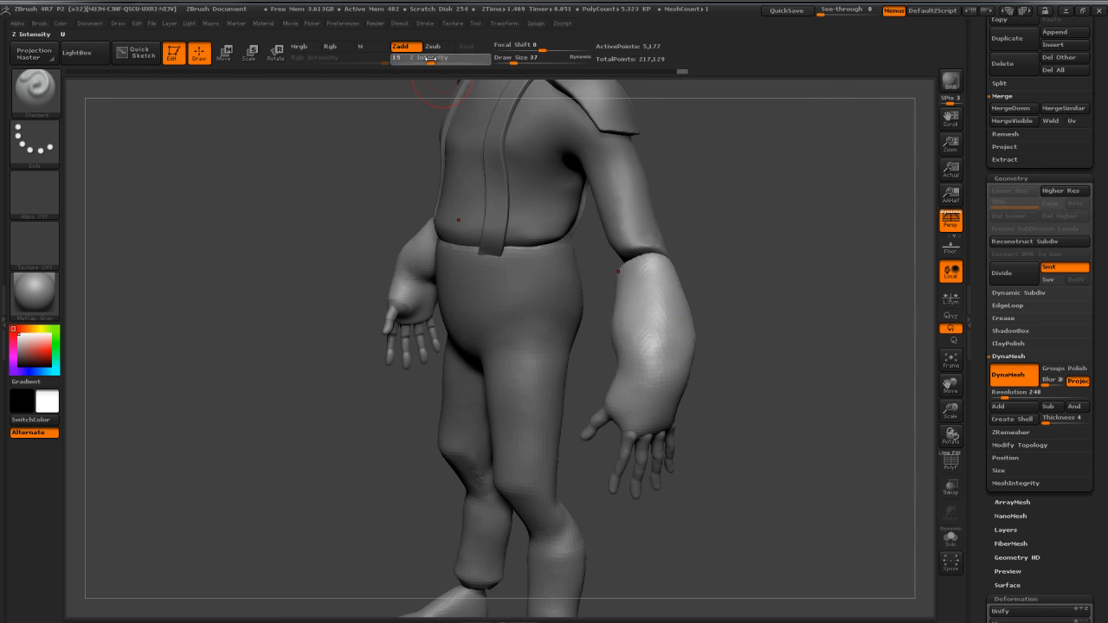
pyautogui.moveTo(433, 58); pyautogui.dragTo(431, 58)
pyautogui.moveTo(807, 280); pyautogui.dragTo(755, 302)
pyautogui.moveTo(625, 334)
pyautogui.mouseDown()
pyautogui.moveTo(712, 349)
pyautogui.moveTo(657, 346)
pyautogui.mouseUp()
# Step: Carve the crease between glove forearms and hands with the Standard brush at Z Intensity 6 and draw size 20
pyautogui.moveTo(432, 61); pyautogui.dragTo(418, 62)
pyautogui.moveTo(642, 340)
pyautogui.mouseDown()
pyautogui.moveTo(662, 342)
pyautogui.moveTo(640, 337)
pyautogui.moveTo(655, 350)
pyautogui.mouseUp()
pyautogui.press('s')
pyautogui.moveTo(746, 352)
pyautogui.mouseDown()
pyautogui.moveTo(617, 348)
pyautogui.moveTo(643, 362)
pyautogui.mouseUp()
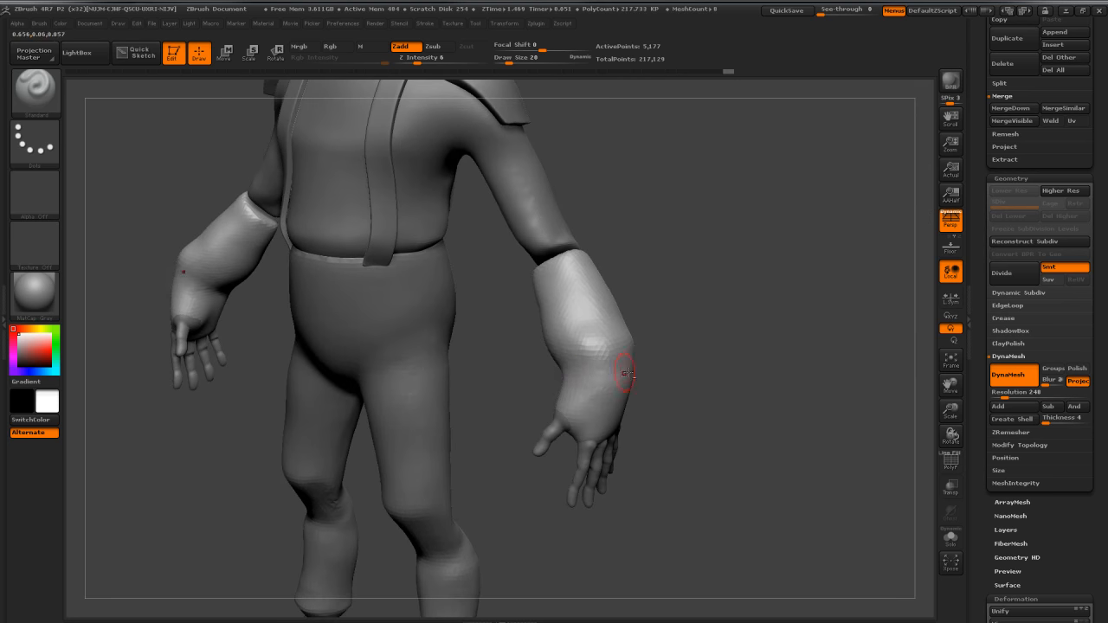
pyautogui.moveTo(696, 359)
pyautogui.mouseDown()
pyautogui.moveTo(585, 379)
pyautogui.moveTo(653, 406)
pyautogui.mouseUp()
# Step: Smooth the glove surface around the wrist crease on the back, outer and front sides
pyautogui.press('shift')
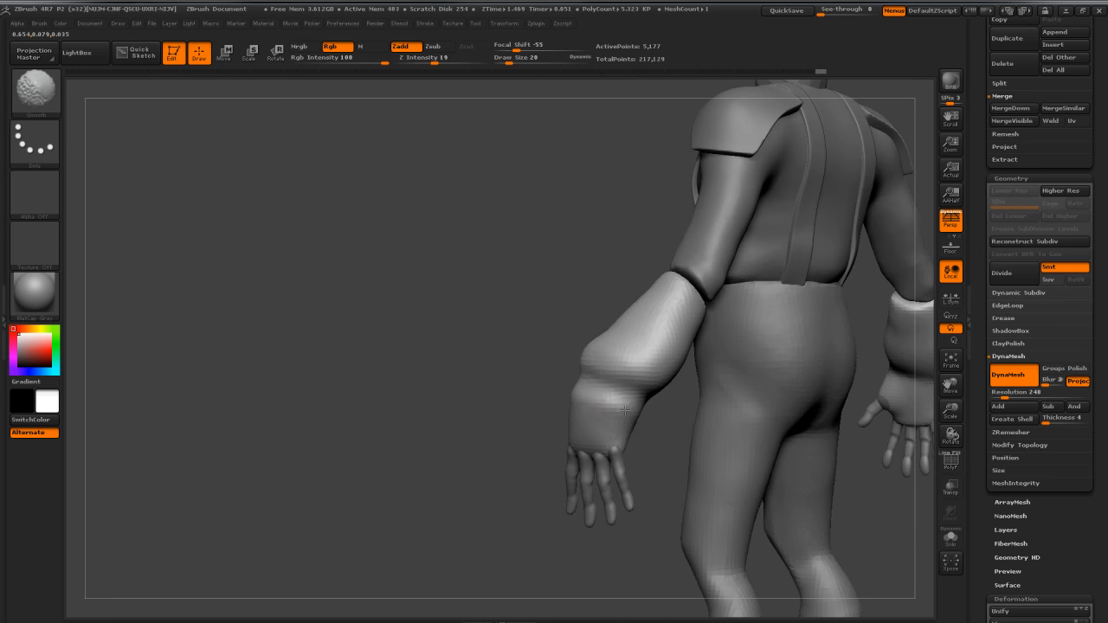
pyautogui.moveTo(544, 386); pyautogui.dragTo(589, 397)
pyautogui.keyDown('alt'); pyautogui.moveTo(877, 413); pyautogui.dragTo(560, 383); pyautogui.keyUp('alt')
pyautogui.press('shift')
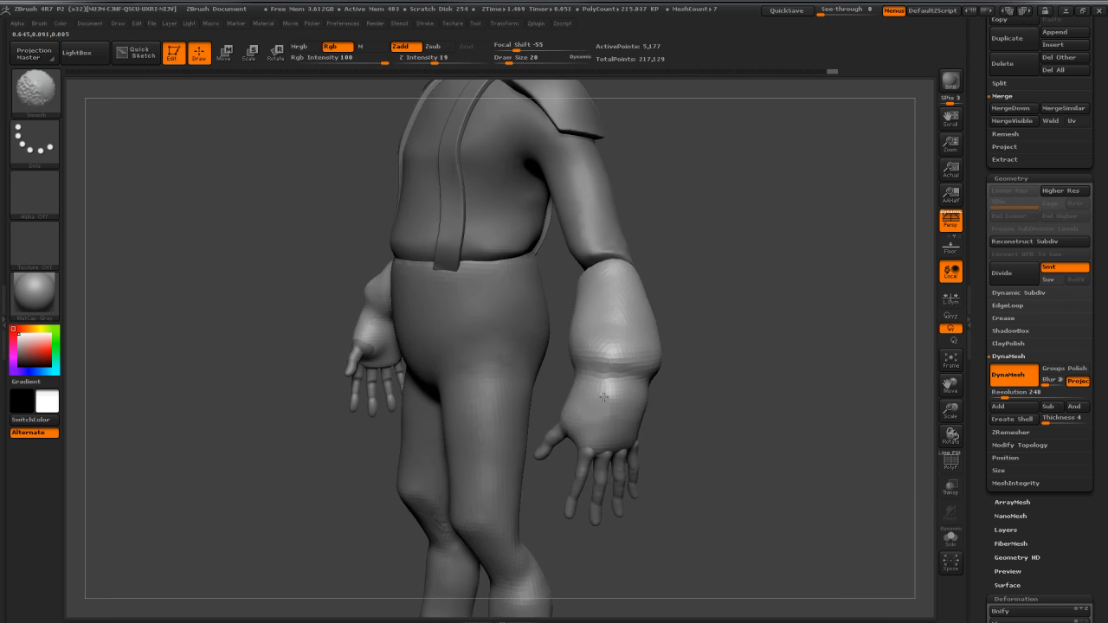
pyautogui.moveTo(613, 422)
pyautogui.mouseDown()
pyautogui.moveTo(647, 381)
pyautogui.moveTo(597, 378)
pyautogui.mouseUp()
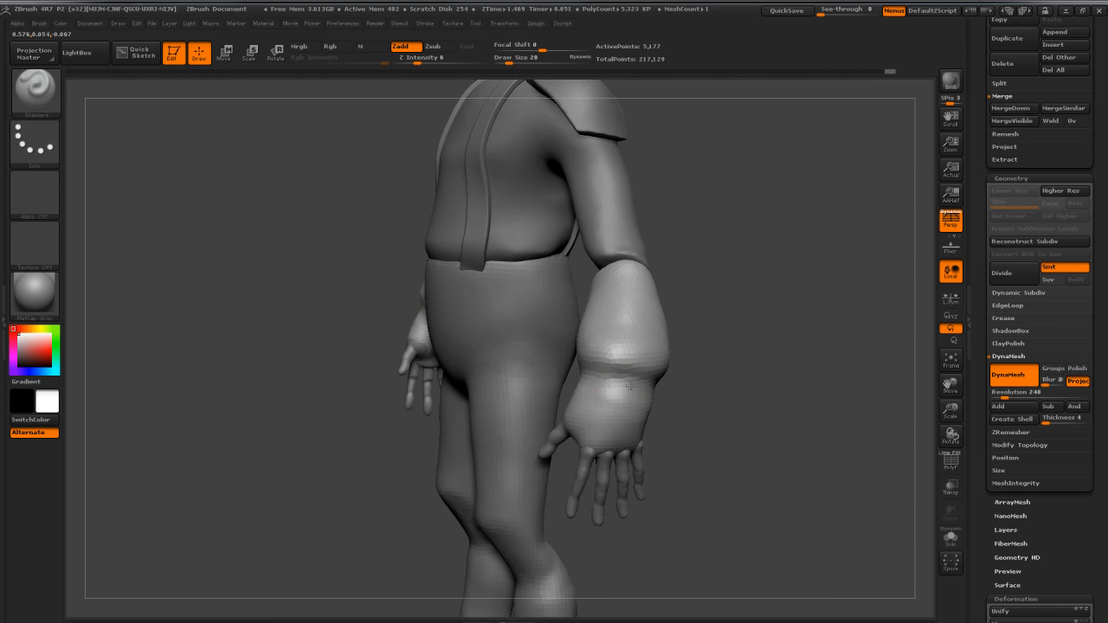
pyautogui.press('shift')
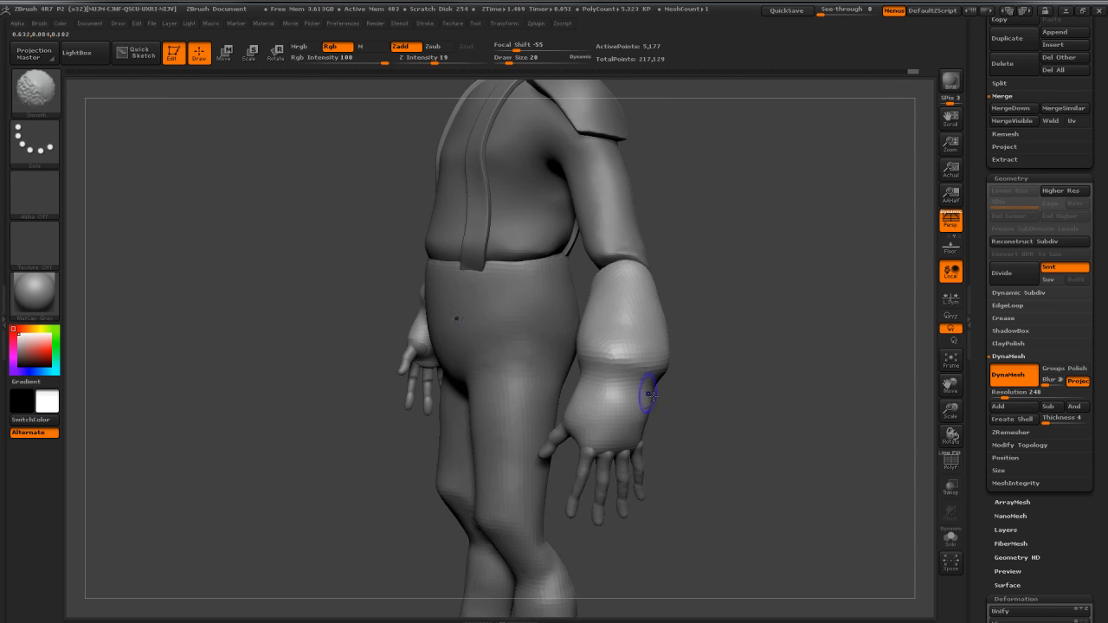
pyautogui.moveTo(671, 374); pyautogui.dragTo(535, 181)
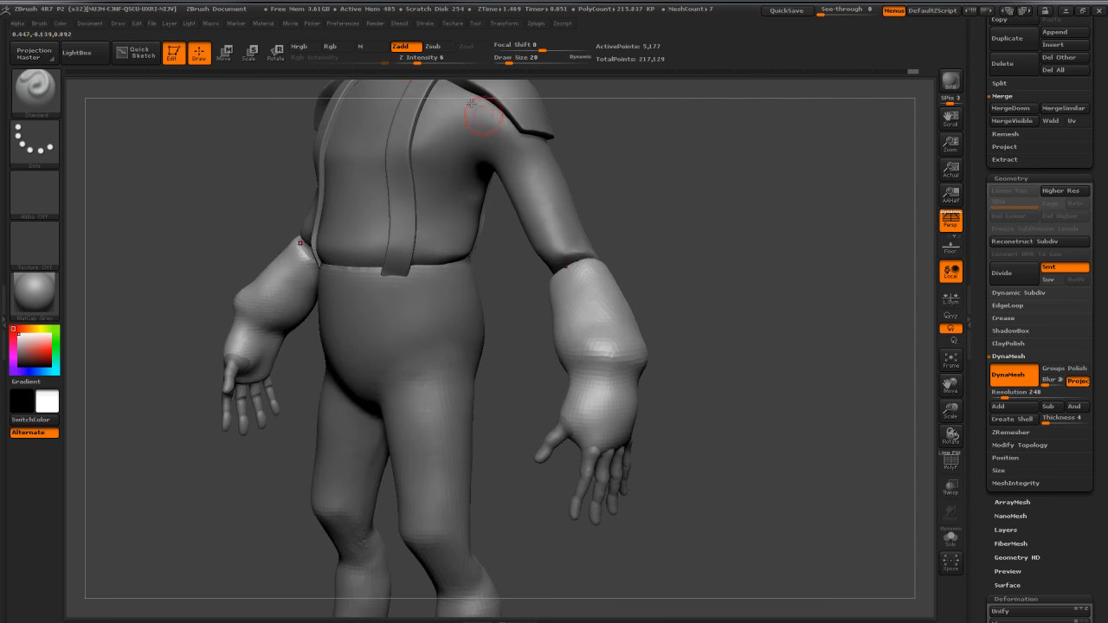
# Step: Deepen the wrist crease all around the gloves with the Standard brush at Z Intensity 9, smoothing where needed
pyautogui.click(423, 60)
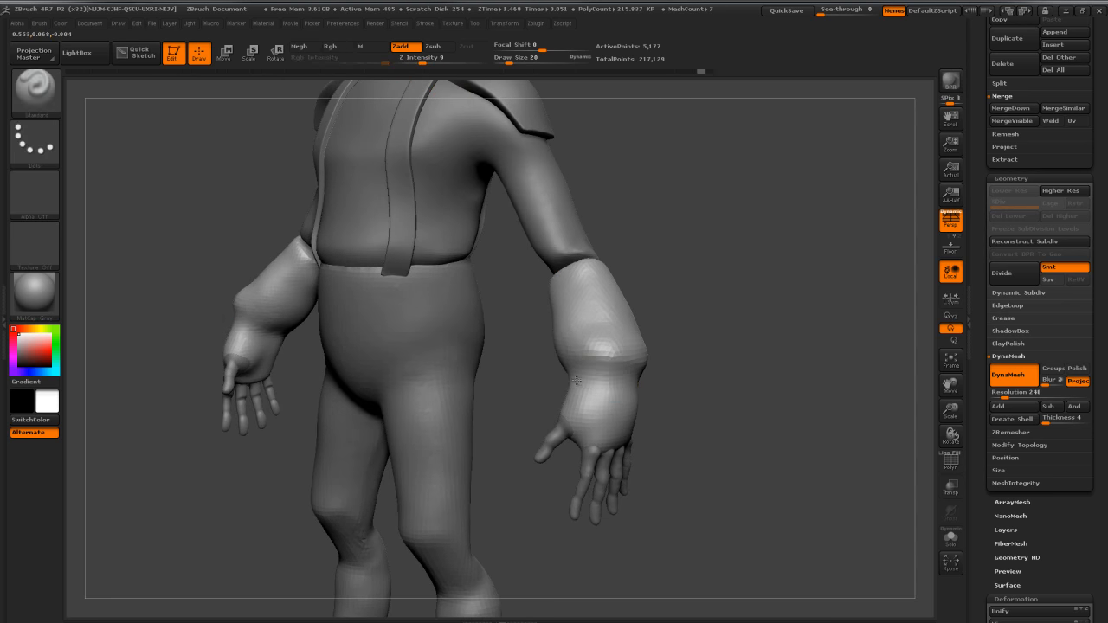
pyautogui.moveTo(710, 383); pyautogui.dragTo(554, 395)
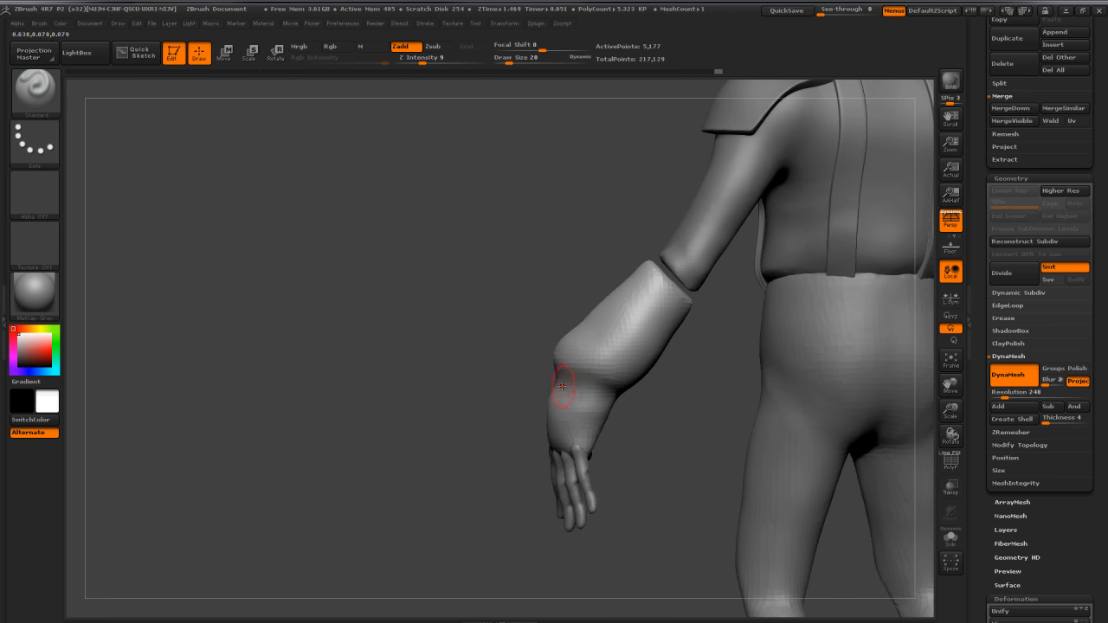
pyautogui.moveTo(654, 402); pyautogui.dragTo(543, 355)
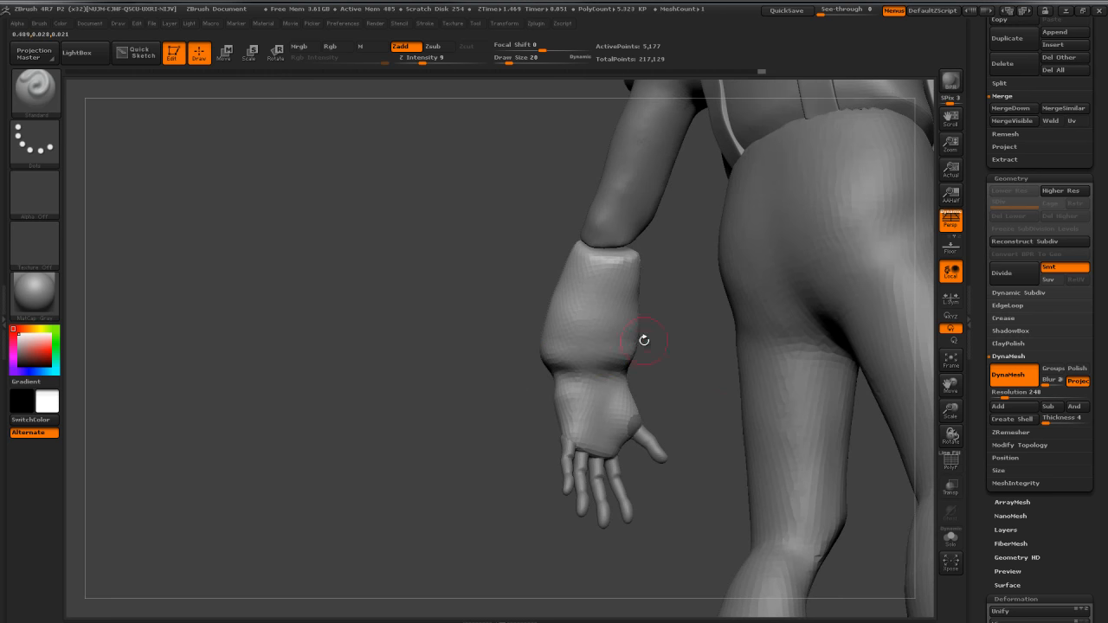
pyautogui.moveTo(476, 366); pyautogui.dragTo(610, 305)
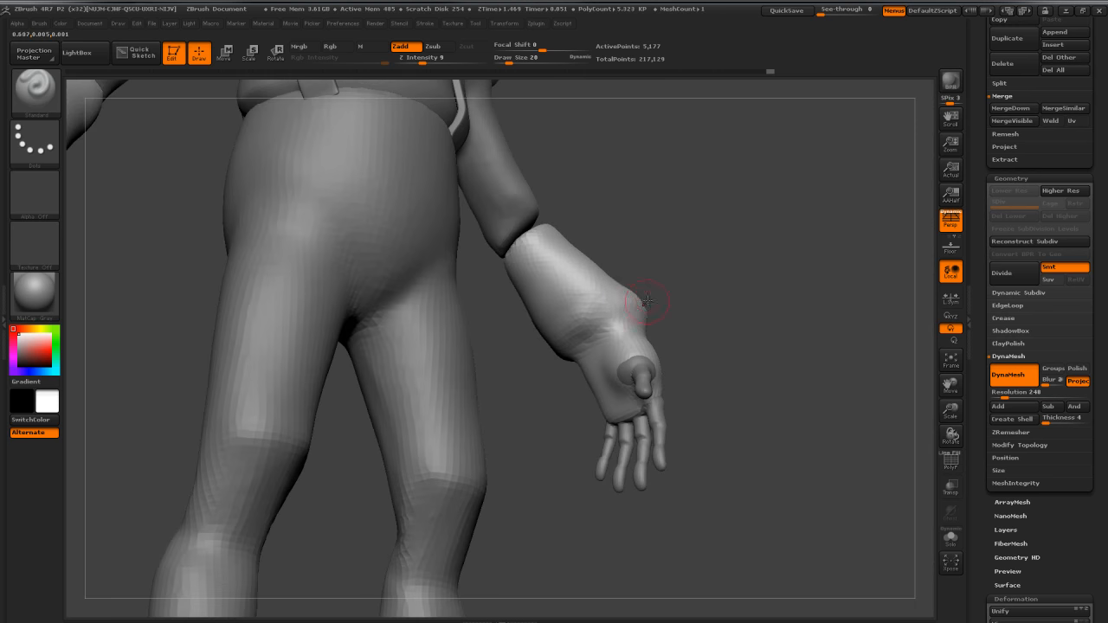
pyautogui.press('shift')
# Step: Mask the upper cuffs of the gloves, blur the mask and invert it so only the cuff openings stay editable
pyautogui.moveTo(675, 319); pyautogui.dragTo(696, 295)
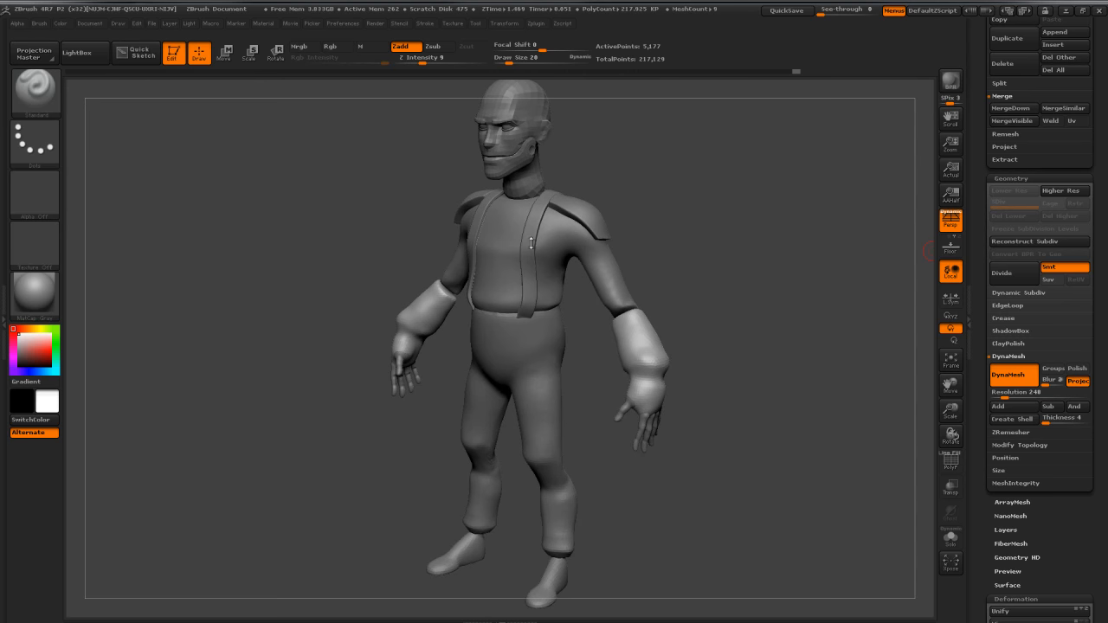
pyautogui.moveTo(697, 294)
pyautogui.mouseDown()
pyautogui.moveTo(685, 279)
pyautogui.moveTo(658, 307)
pyautogui.moveTo(692, 292)
pyautogui.mouseUp()
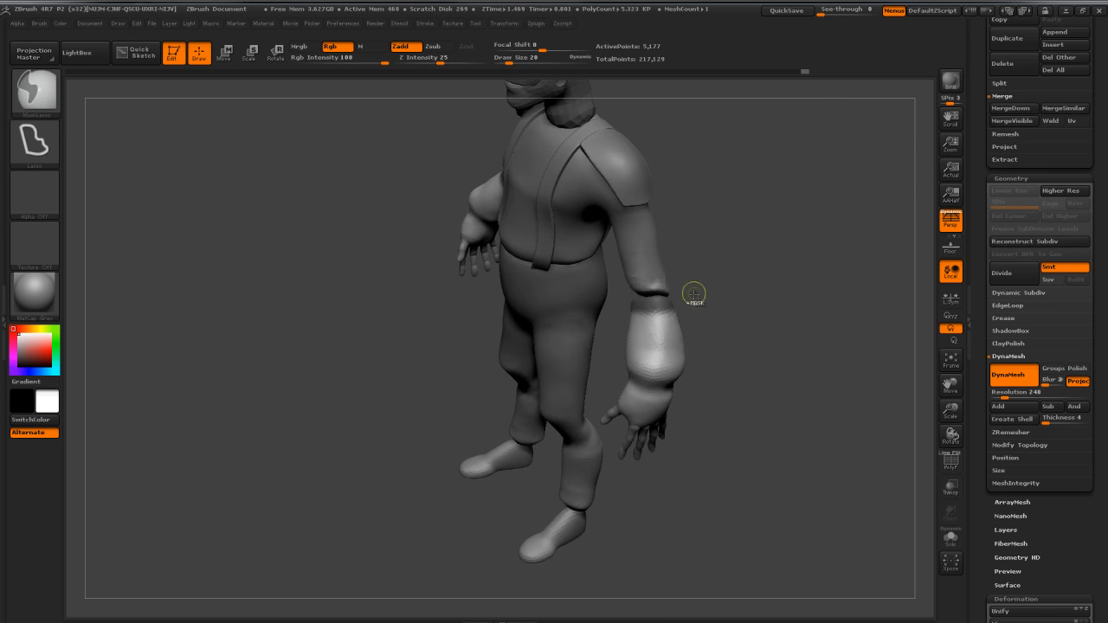
pyautogui.keyDown('ctrl'); pyautogui.click(659, 344); pyautogui.keyUp('ctrl')
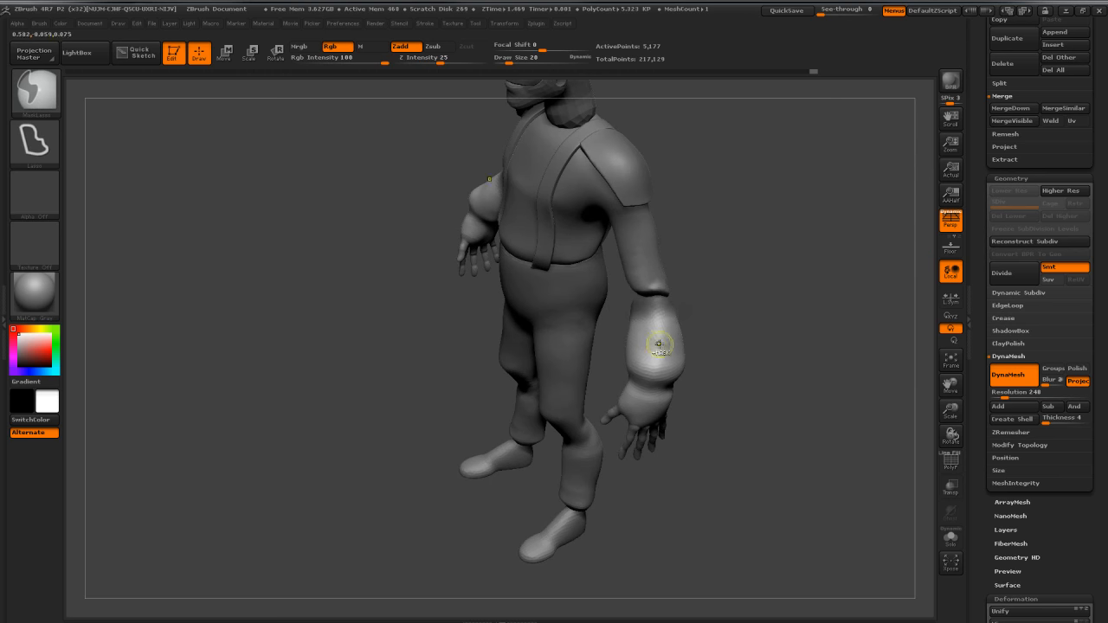
pyautogui.keyDown('ctrl'); pyautogui.click(702, 315); pyautogui.keyUp('ctrl')
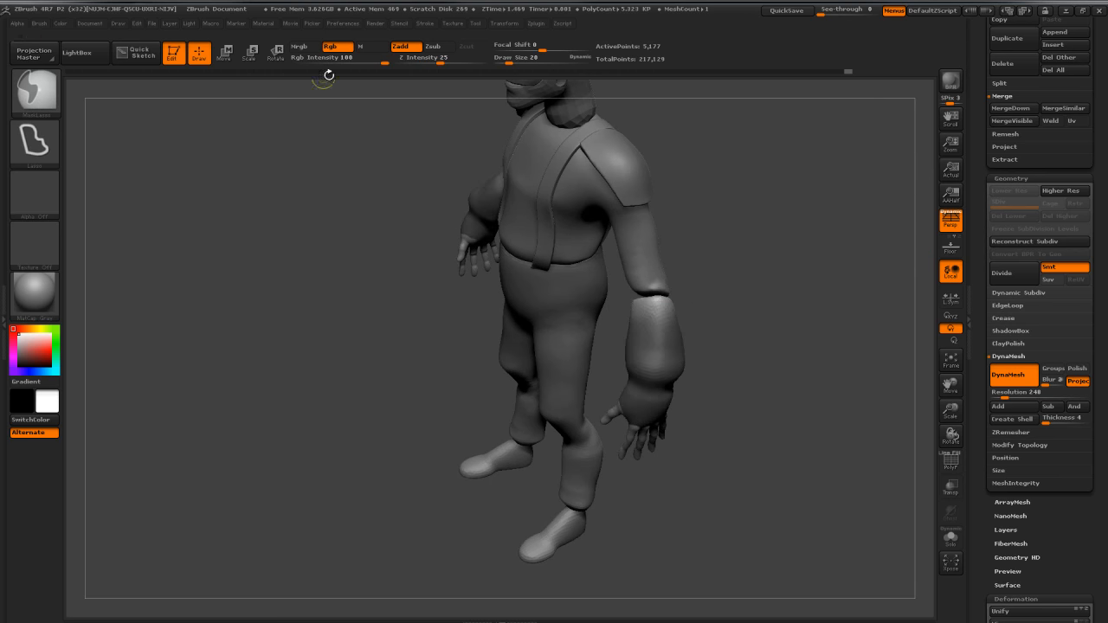
pyautogui.press('ctrl')
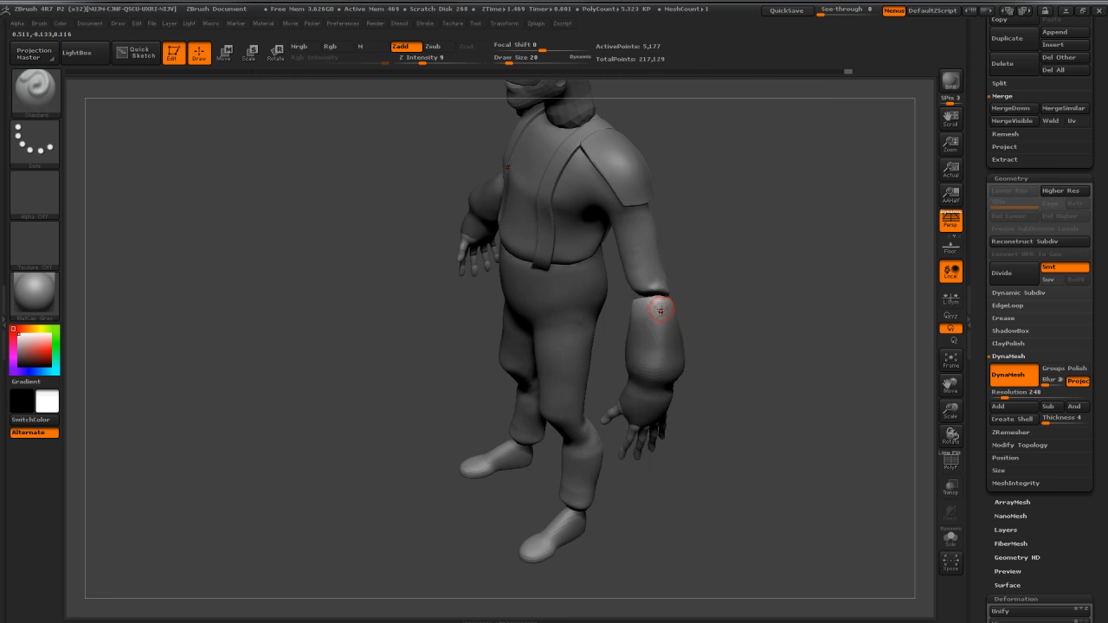
# Step: Reshape the unmasked glove cuffs around the elbows with the Move brush at draw size 175
pyautogui.press('b')
pyautogui.press('m')
pyautogui.press('v')
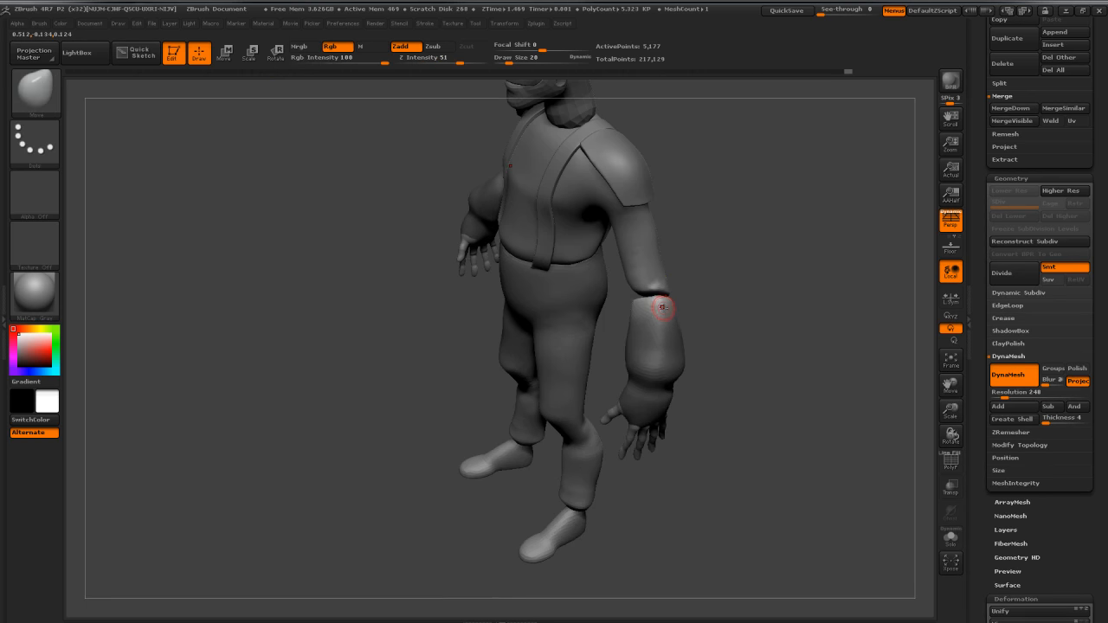
pyautogui.press('s')
pyautogui.moveTo(653, 305); pyautogui.dragTo(671, 305)
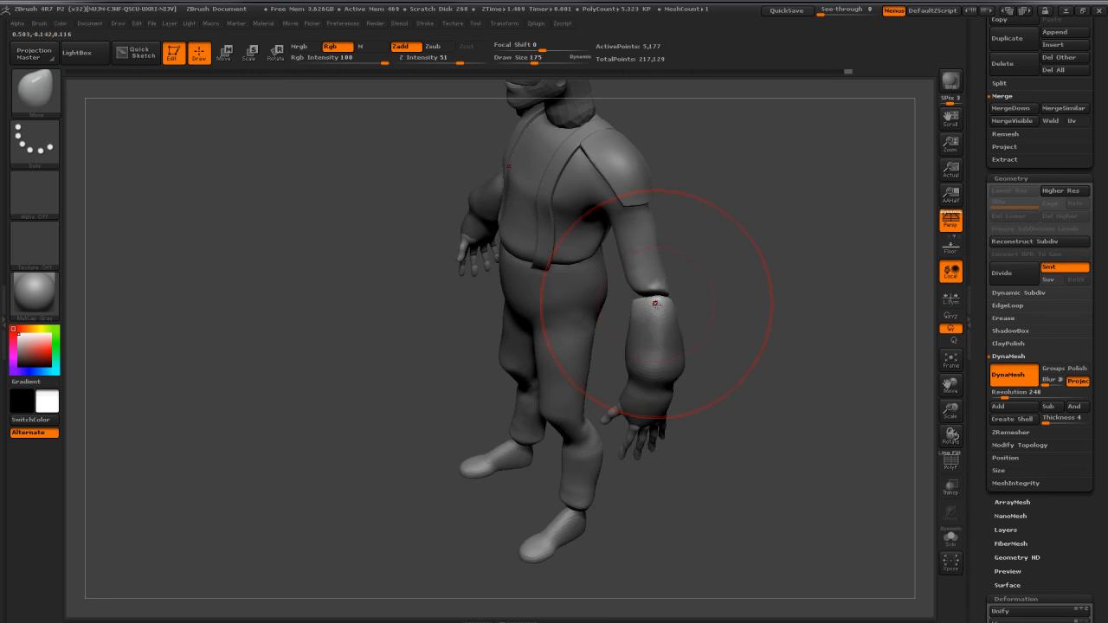
pyautogui.moveTo(694, 279); pyautogui.dragTo(831, 271)
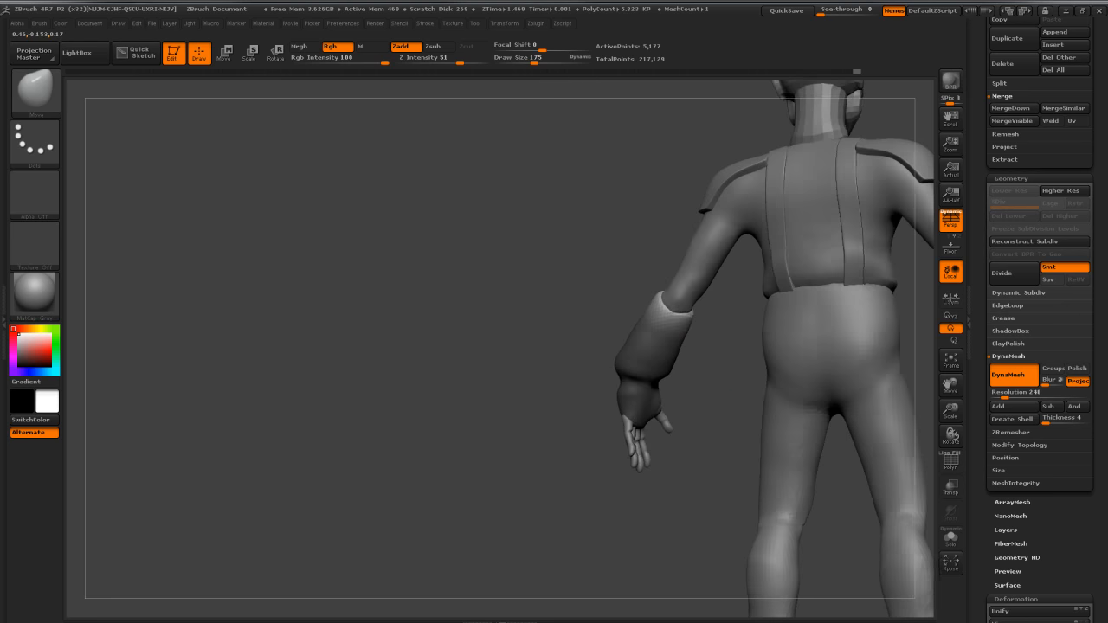
pyautogui.moveTo(623, 265); pyautogui.dragTo(670, 308)
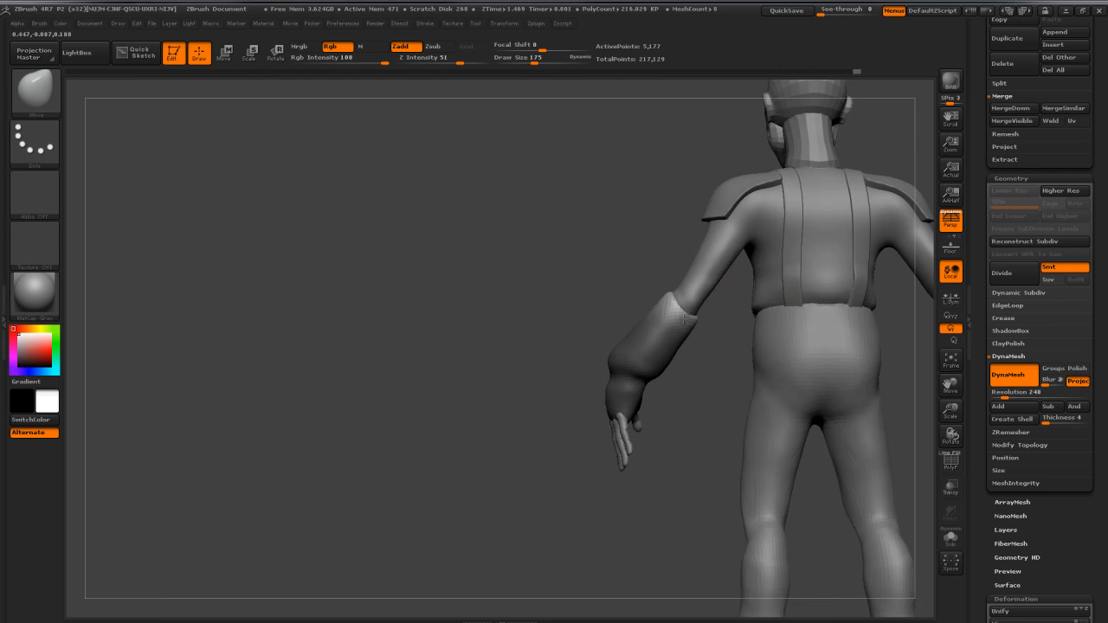
# Step: Refine the edges of the glove cuff openings with the Move brush at draw size 45
pyautogui.moveTo(688, 316)
pyautogui.mouseDown(button='right')
pyautogui.moveTo(792, 305)
pyautogui.moveTo(683, 314)
pyautogui.mouseUp(button='right')
pyautogui.press('s')
pyautogui.moveTo(691, 314)
pyautogui.mouseDown()
pyautogui.moveTo(667, 312)
pyautogui.moveTo(680, 314)
pyautogui.mouseUp()
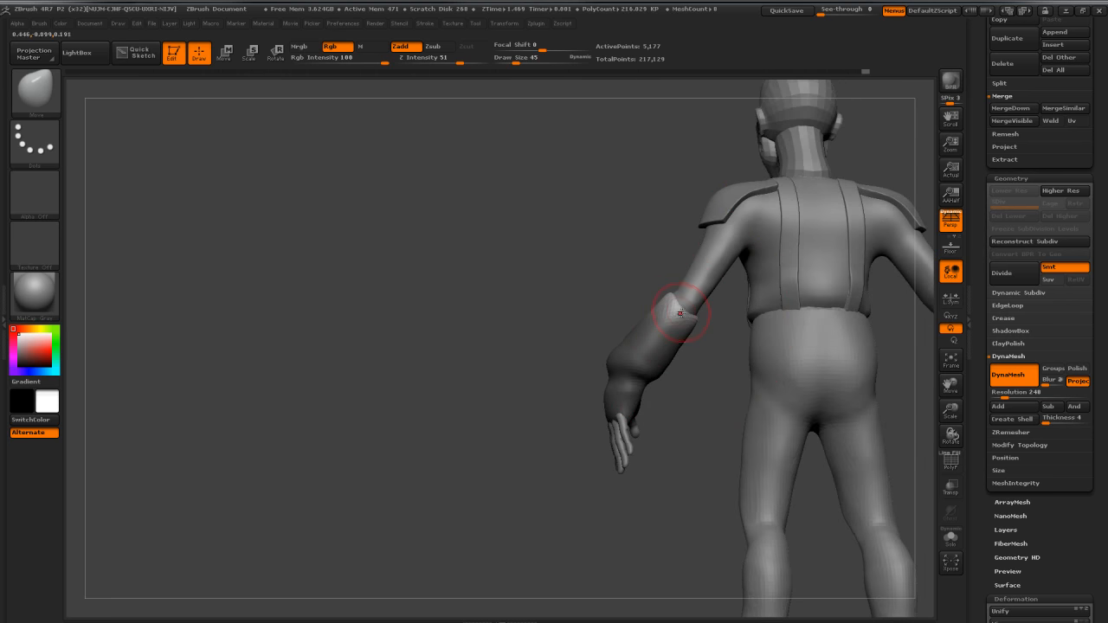
pyautogui.moveTo(688, 308); pyautogui.dragTo(707, 296, button='right')
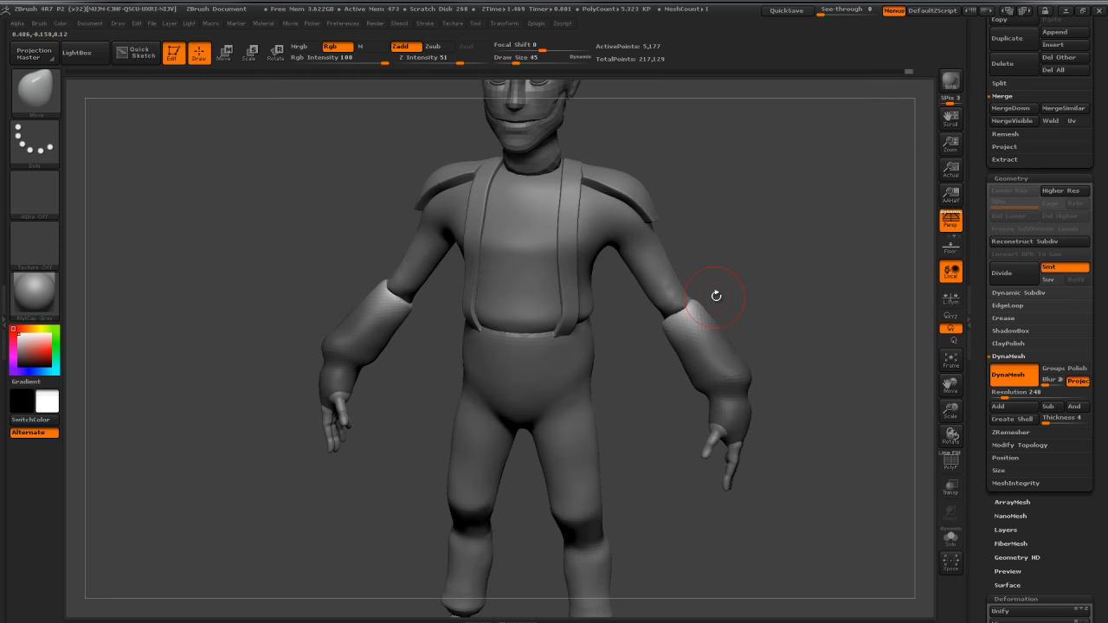
# Step: Cut the glove cuff openings straight with the ClipCurve brush, then clear the mask and refresh the DynaMesh
pyautogui.keyDown('ctrl'); pyautogui.keyDown('shift'); pyautogui.click(34, 87); pyautogui.keyUp('shift'); pyautogui.keyUp('ctrl')
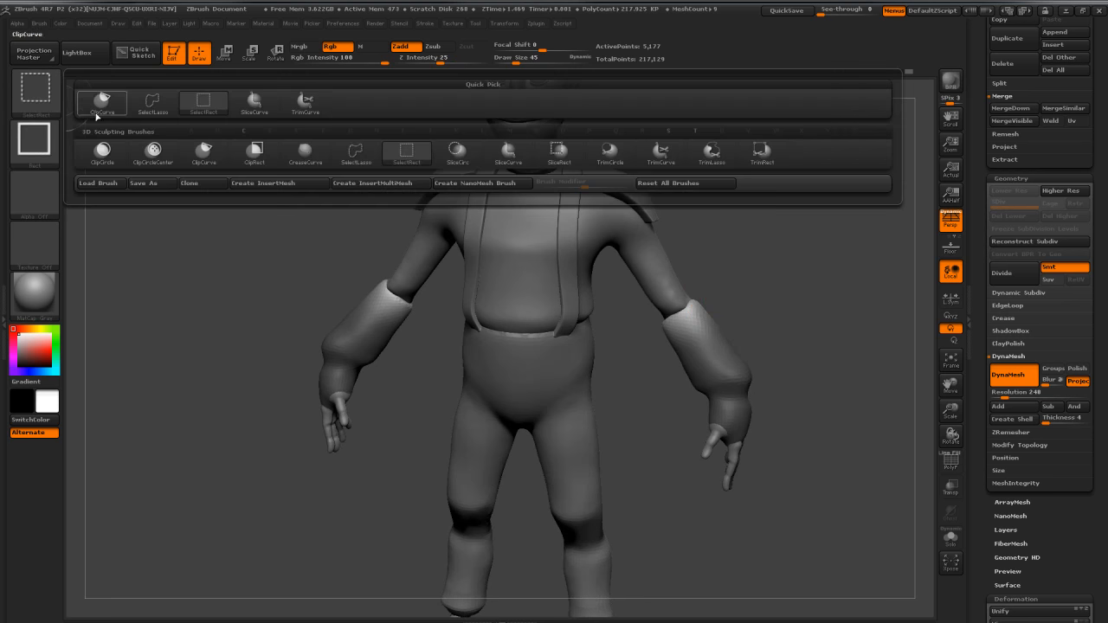
pyautogui.click(215, 154)
pyautogui.moveTo(753, 264)
pyautogui.keyDown('ctrl'); pyautogui.keyDown('shift'); pyautogui.mouseDown()
pyautogui.moveTo(630, 321)
pyautogui.moveTo(835, 258)
pyautogui.moveTo(736, 293)
pyautogui.moveTo(688, 275)
pyautogui.moveTo(668, 245)
pyautogui.moveTo(744, 251)
pyautogui.moveTo(791, 237)
pyautogui.mouseUp(); pyautogui.keyUp('shift'); pyautogui.keyUp('ctrl')
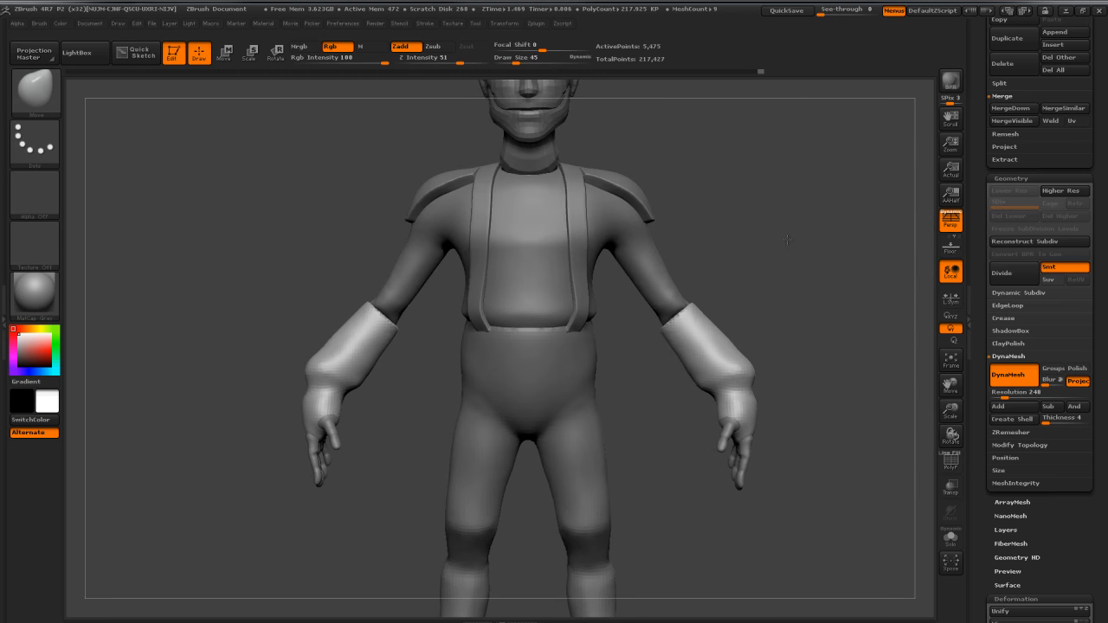
# Step: Lasso-mask a narrow band along the upper rims of the glove cuffs
pyautogui.keyDown('ctrl'); pyautogui.moveTo(717, 267); pyautogui.dragTo(643, 342); pyautogui.keyUp('ctrl')
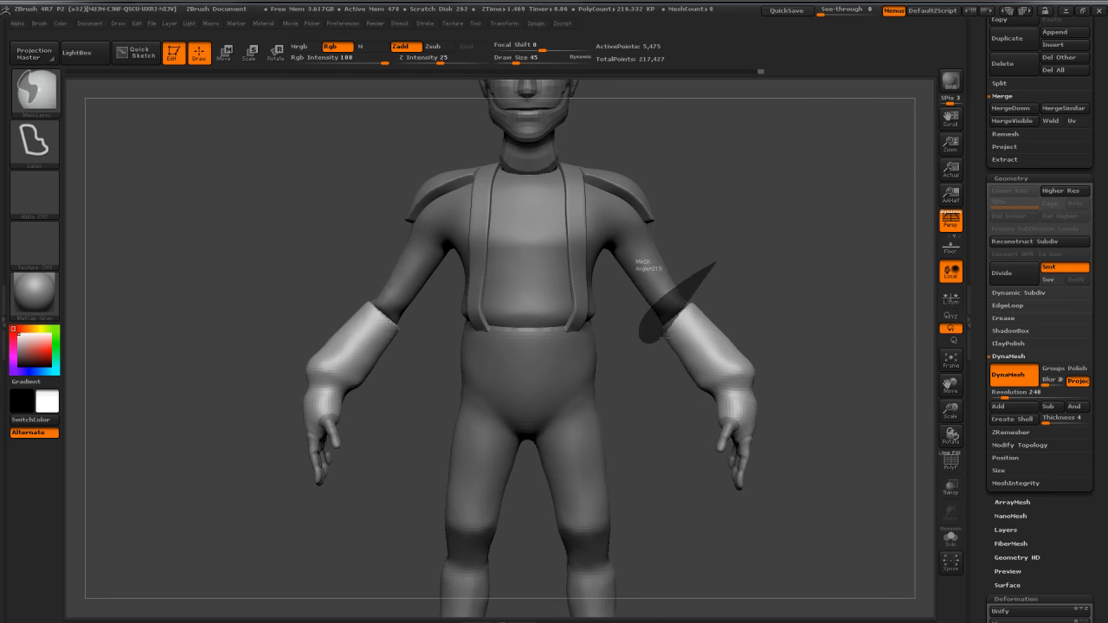
pyautogui.keyDown('ctrl'); pyautogui.moveTo(694, 312); pyautogui.dragTo(699, 305); pyautogui.keyUp('ctrl')
pyautogui.moveTo(769, 253)
pyautogui.mouseDown()
pyautogui.moveTo(661, 270)
pyautogui.moveTo(755, 288)
pyautogui.moveTo(745, 289)
pyautogui.mouseUp()
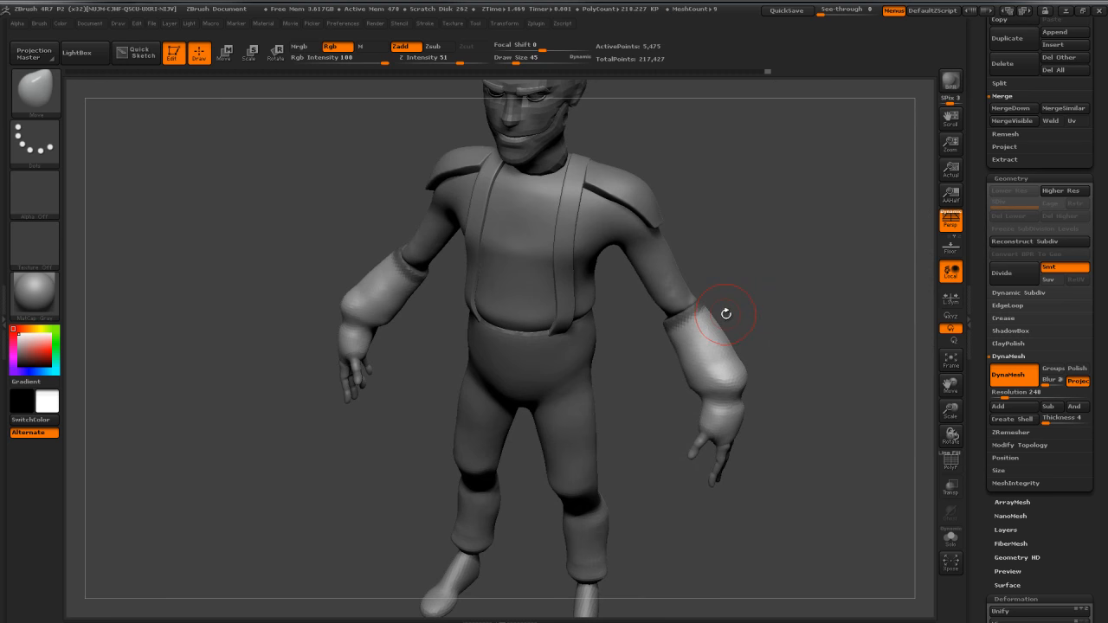
# Step: Build up the glove cuff rims with the Standard brush at draw size 45 and smooth their rough edges
pyautogui.press('b')
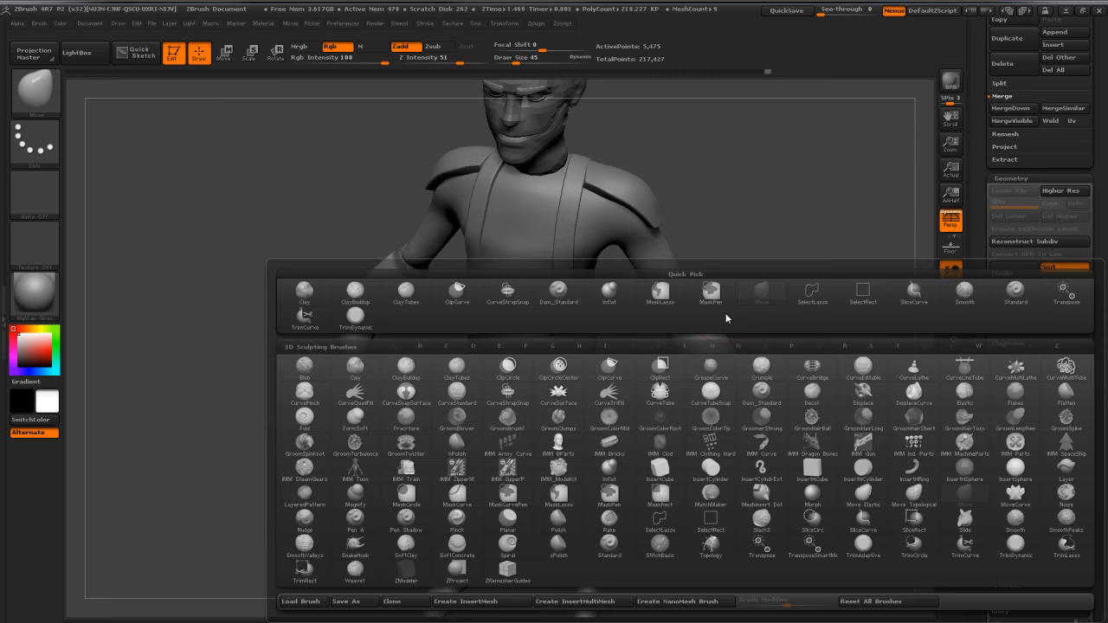
pyautogui.press('s')
pyautogui.press('t')
pyautogui.moveTo(751, 310); pyautogui.dragTo(670, 295)
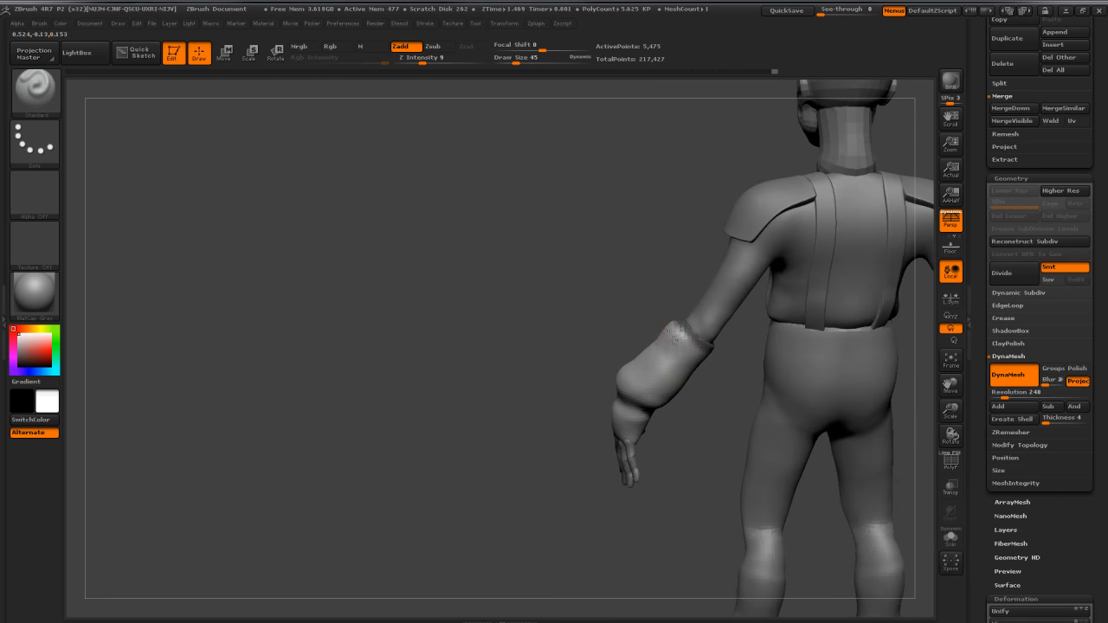
pyautogui.moveTo(704, 366)
pyautogui.mouseDown()
pyautogui.moveTo(667, 341)
pyautogui.moveTo(640, 356)
pyautogui.mouseUp()
pyautogui.moveTo(776, 323)
pyautogui.mouseDown()
pyautogui.moveTo(700, 312)
pyautogui.moveTo(776, 307)
pyautogui.mouseUp()
pyautogui.moveTo(679, 348)
pyautogui.keyDown('shift'); pyautogui.mouseDown()
pyautogui.moveTo(634, 315)
pyautogui.moveTo(750, 309)
pyautogui.moveTo(735, 311)
pyautogui.moveTo(731, 284)
pyautogui.moveTo(732, 320)
pyautogui.moveTo(696, 341)
pyautogui.mouseUp(); pyautogui.keyUp('shift')
pyautogui.moveTo(669, 376)
pyautogui.mouseDown()
pyautogui.moveTo(727, 391)
pyautogui.moveTo(706, 413)
pyautogui.mouseUp()
# Step: Refresh the DynaMesh and lasso-mask the glove hands below the wrist crease, leaving the forearms unmasked
pyautogui.press('ctrl')
pyautogui.keyDown('ctrl'); pyautogui.moveTo(645, 483); pyautogui.dragTo(644, 482); pyautogui.keyUp('ctrl')
pyautogui.moveTo(655, 472)
pyautogui.mouseDown()
pyautogui.moveTo(558, 377)
pyautogui.moveTo(616, 386)
pyautogui.mouseUp()
pyautogui.moveTo(555, 414); pyautogui.dragTo(485, 374)
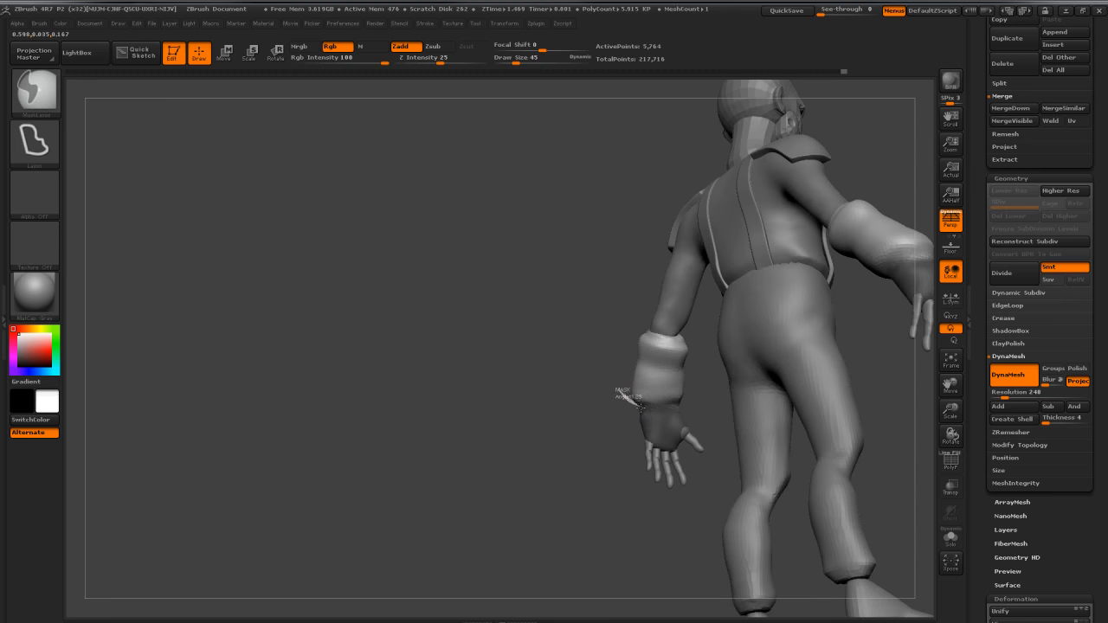
pyautogui.keyDown('ctrl'); pyautogui.moveTo(709, 375); pyautogui.dragTo(707, 373); pyautogui.keyUp('ctrl')
pyautogui.moveTo(564, 396); pyautogui.dragTo(720, 424)
pyautogui.keyDown('ctrl'); pyautogui.click(717, 396); pyautogui.keyUp('ctrl')
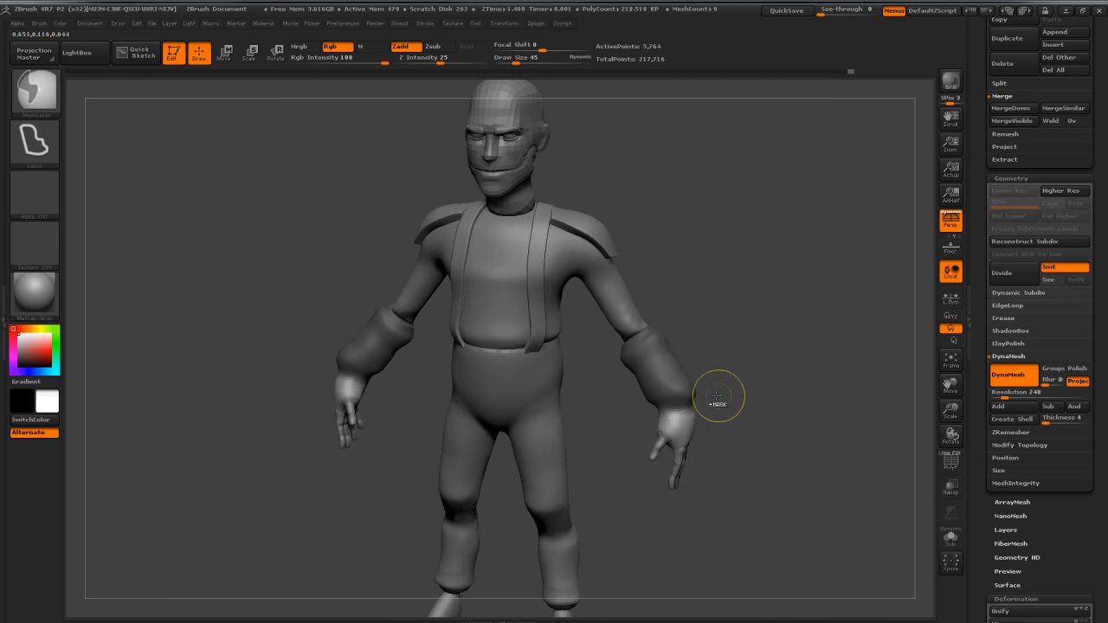
pyautogui.keyDown('ctrl'); pyautogui.click(717, 395); pyautogui.keyUp('ctrl')
pyautogui.moveTo(765, 395); pyautogui.dragTo(732, 395)
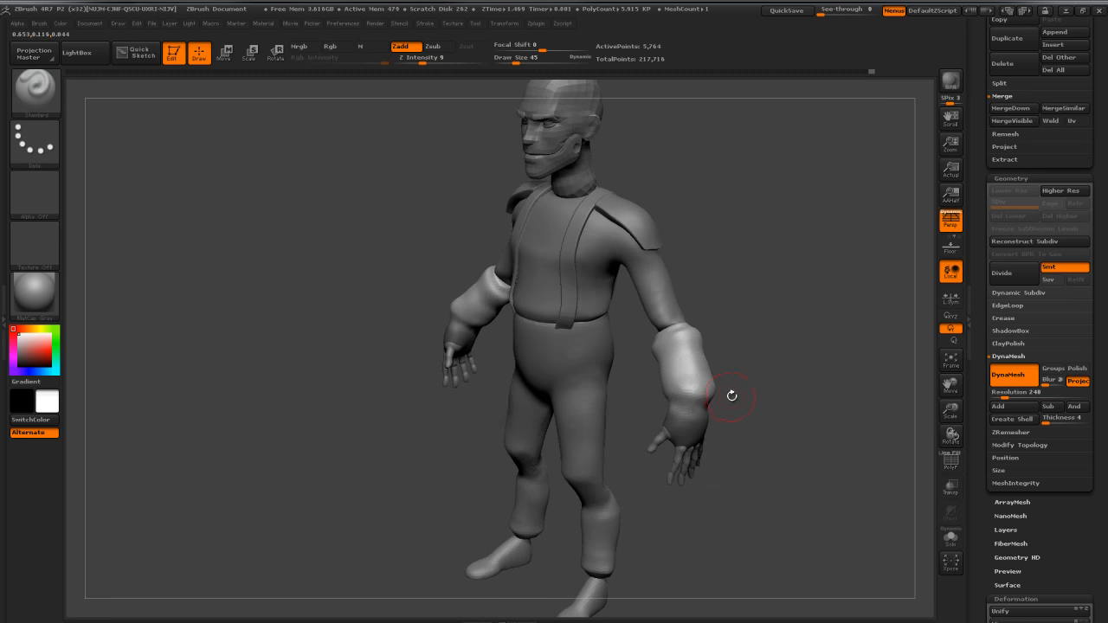
# Step: Pull the unmasked glove forearms into a fuller, bulging shape with the Move brush at draw size 86
pyautogui.press('b')
pyautogui.press('v')
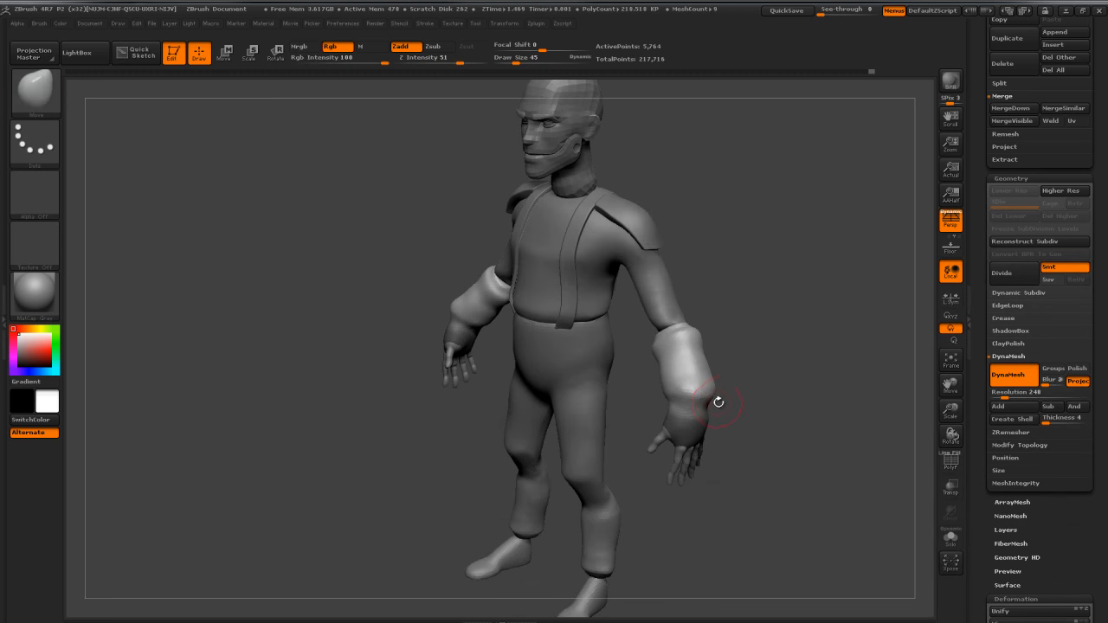
pyautogui.moveTo(739, 388)
pyautogui.mouseDown()
pyautogui.moveTo(708, 403)
pyautogui.moveTo(723, 422)
pyautogui.mouseUp()
pyautogui.moveTo(656, 366); pyautogui.dragTo(710, 375)
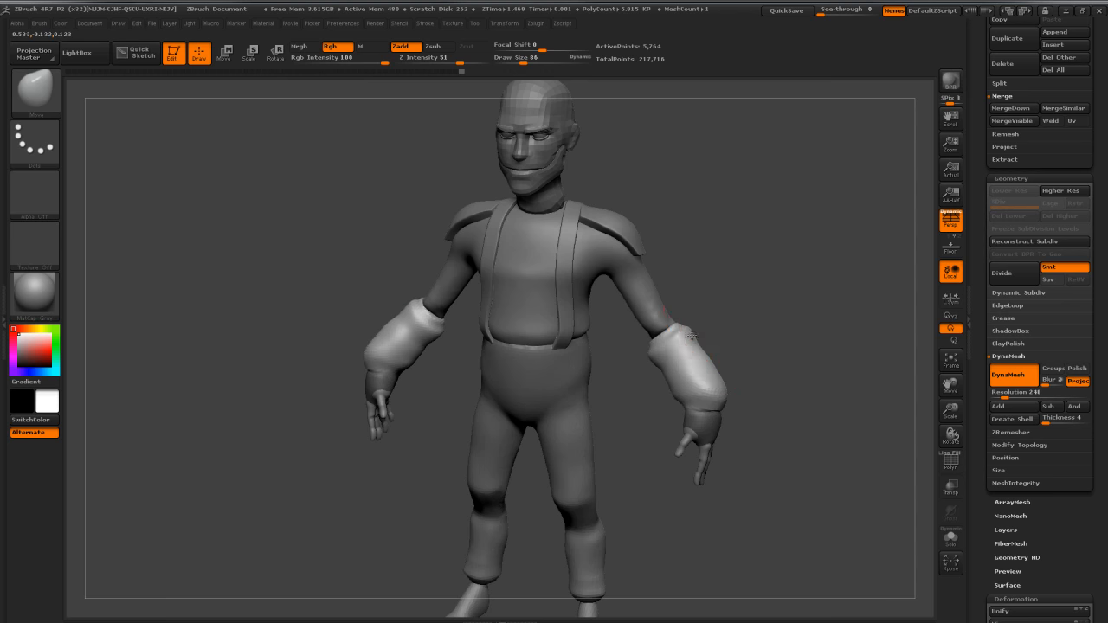
pyautogui.moveTo(729, 327)
pyautogui.mouseDown()
pyautogui.moveTo(701, 359)
pyautogui.moveTo(744, 347)
pyautogui.mouseUp()
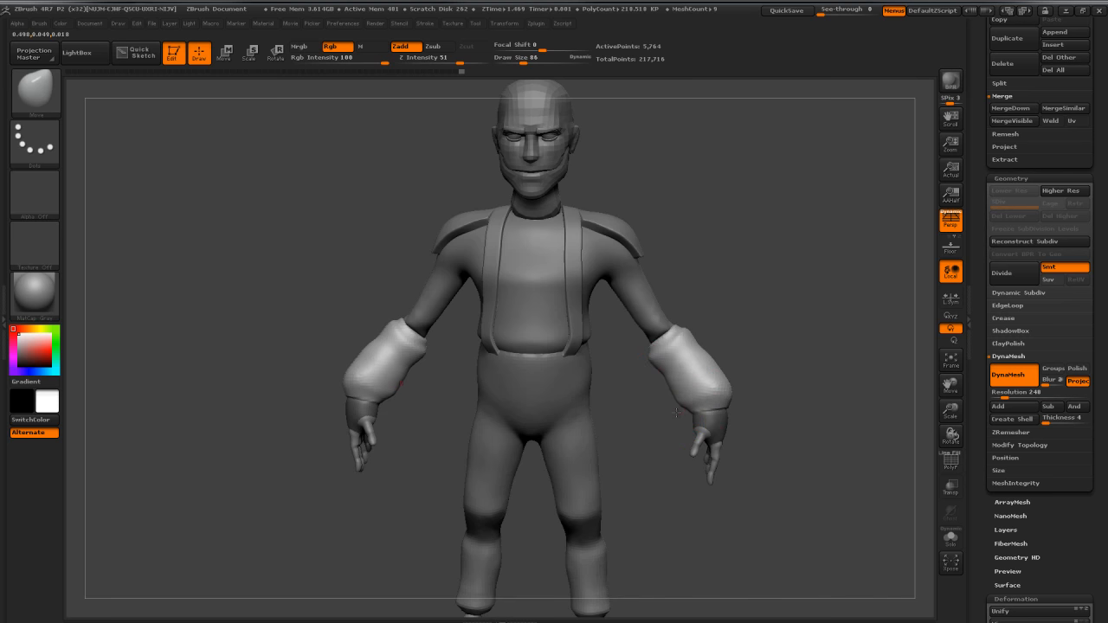
# Step: Refine the bulge of the unmasked glove forearms from all sides with the Move brush at draw size 53
pyautogui.moveTo(763, 346); pyautogui.dragTo(732, 334)
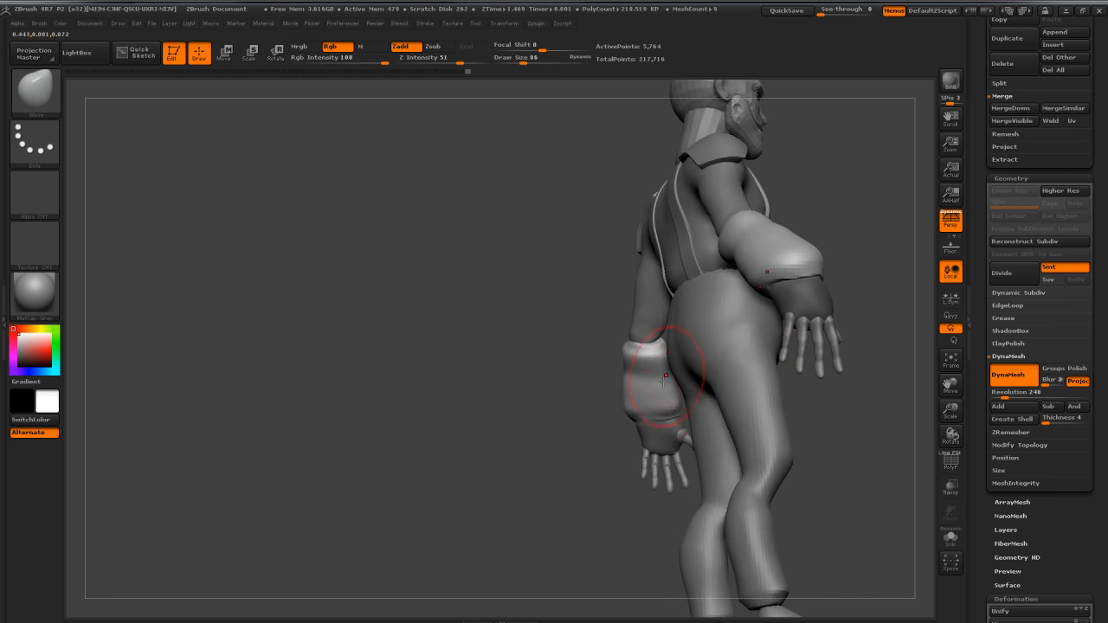
pyautogui.moveTo(645, 406)
pyautogui.mouseDown()
pyautogui.moveTo(615, 399)
pyautogui.moveTo(704, 407)
pyautogui.moveTo(606, 410)
pyautogui.mouseUp()
pyautogui.press('s')
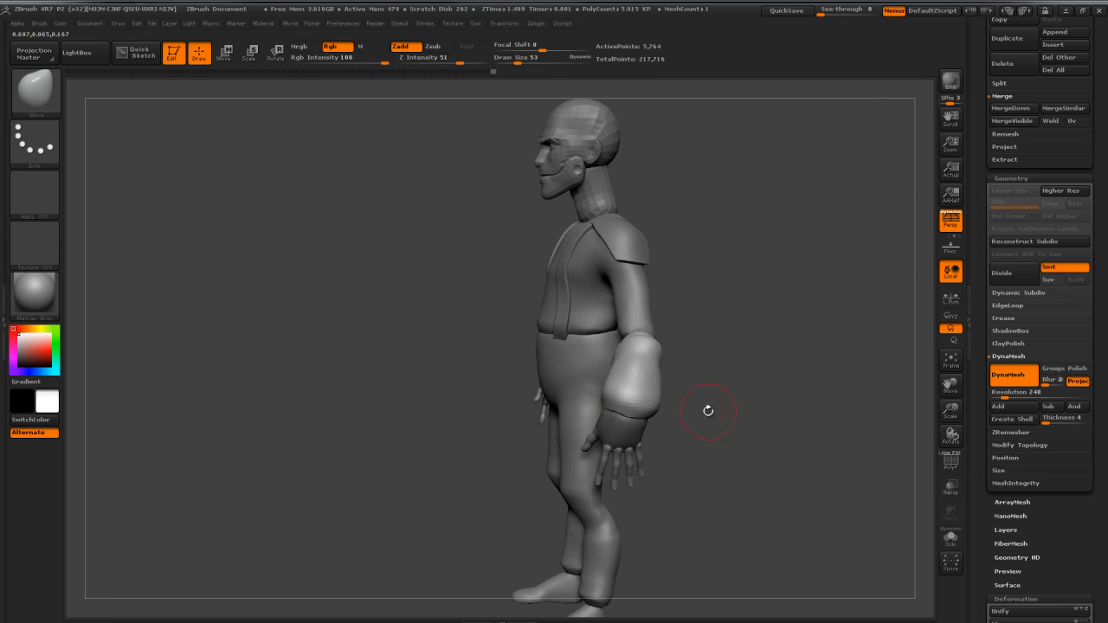
pyautogui.moveTo(708, 410); pyautogui.dragTo(650, 417)
pyautogui.moveTo(758, 378)
pyautogui.mouseDown()
pyautogui.moveTo(808, 368)
pyautogui.moveTo(768, 358)
pyautogui.moveTo(779, 371)
pyautogui.mouseUp()
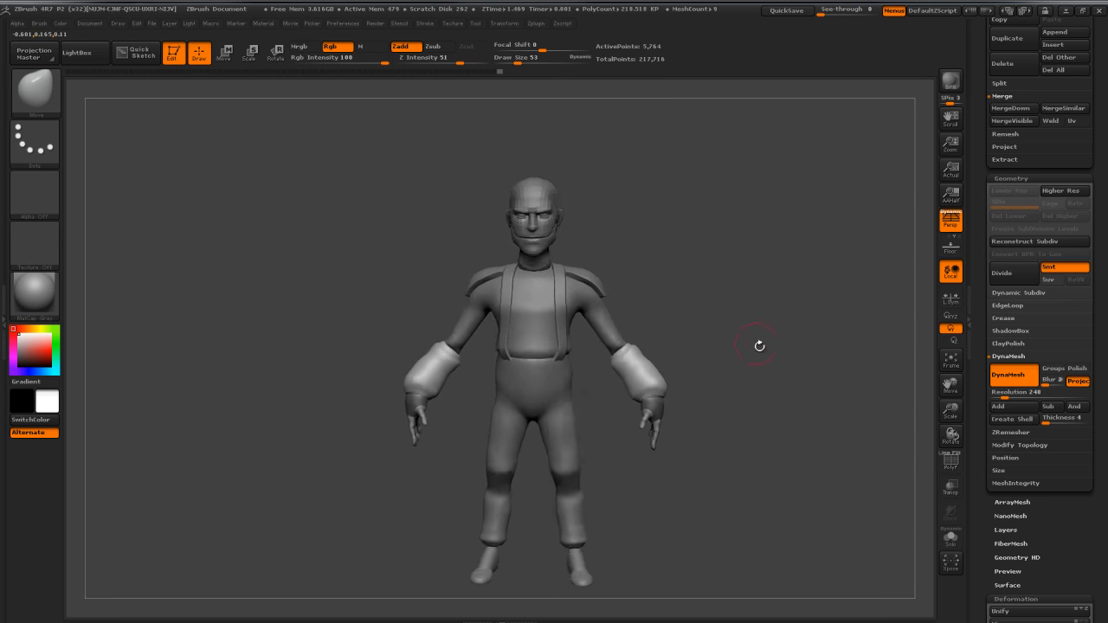
pyautogui.moveTo(759, 343); pyautogui.dragTo(754, 345)
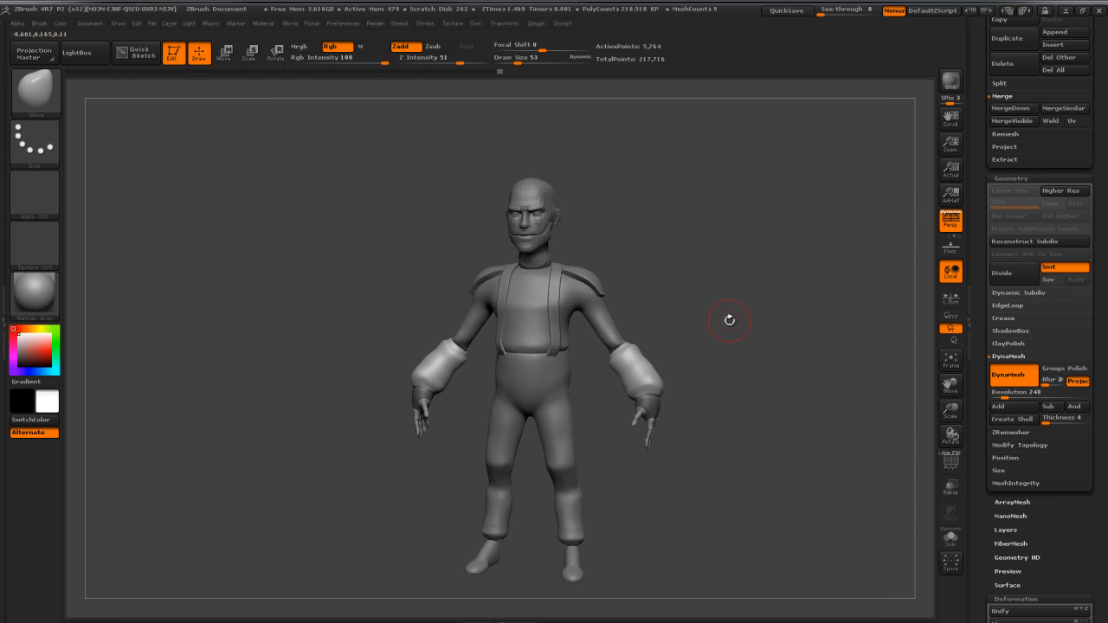
pyautogui.moveTo(726, 322); pyautogui.dragTo(618, 386)
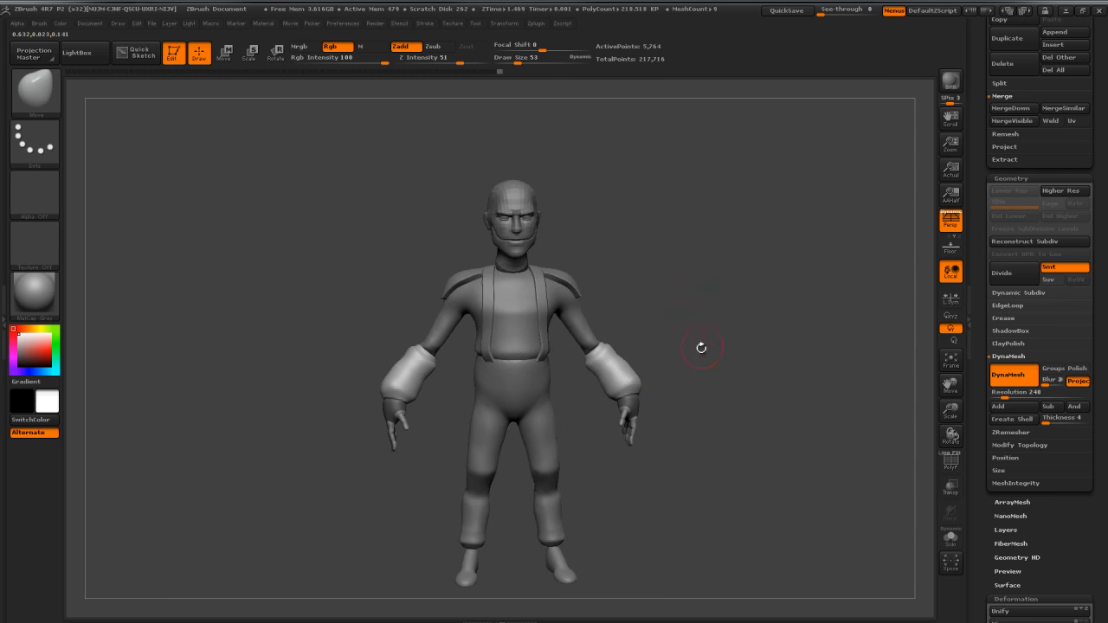
# Step: Clear the mask, refresh the gloves' DynaMesh and smooth the forearm surfaces
pyautogui.moveTo(701, 364)
pyautogui.mouseDown()
pyautogui.moveTo(637, 372)
pyautogui.moveTo(642, 394)
pyautogui.moveTo(662, 400)
pyautogui.mouseUp()
pyautogui.press('shift')
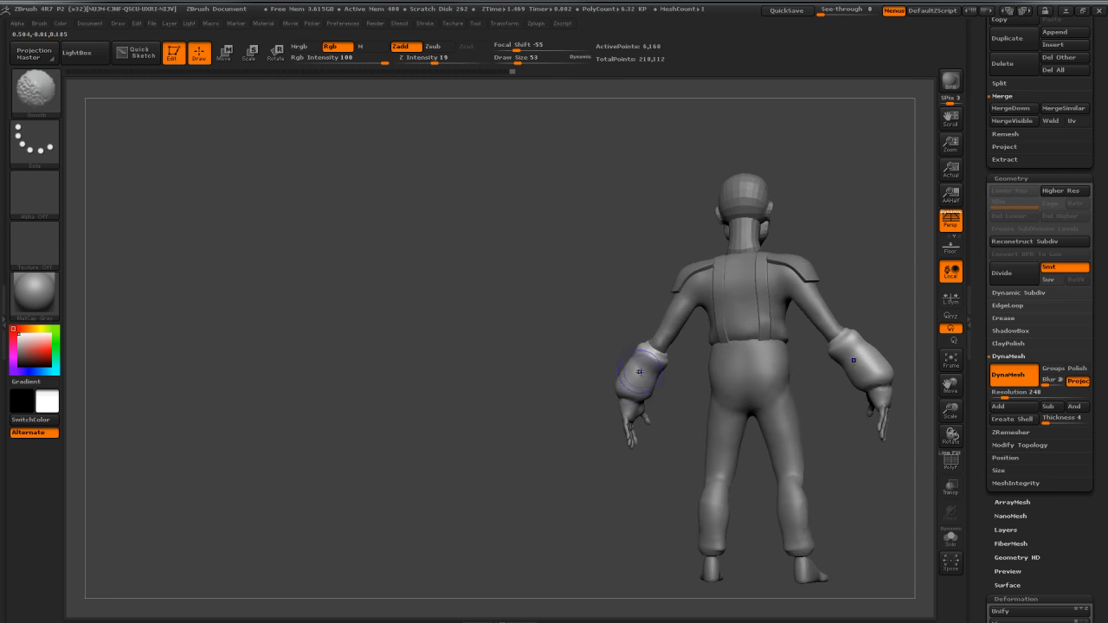
pyautogui.moveTo(574, 401); pyautogui.dragTo(693, 372)
# Step: Carve the crease around the glove wrists with the Dam_Standard brush at Z Intensity 13 and draw size 53
pyautogui.press('b')
pyautogui.press('d')
pyautogui.press('s')
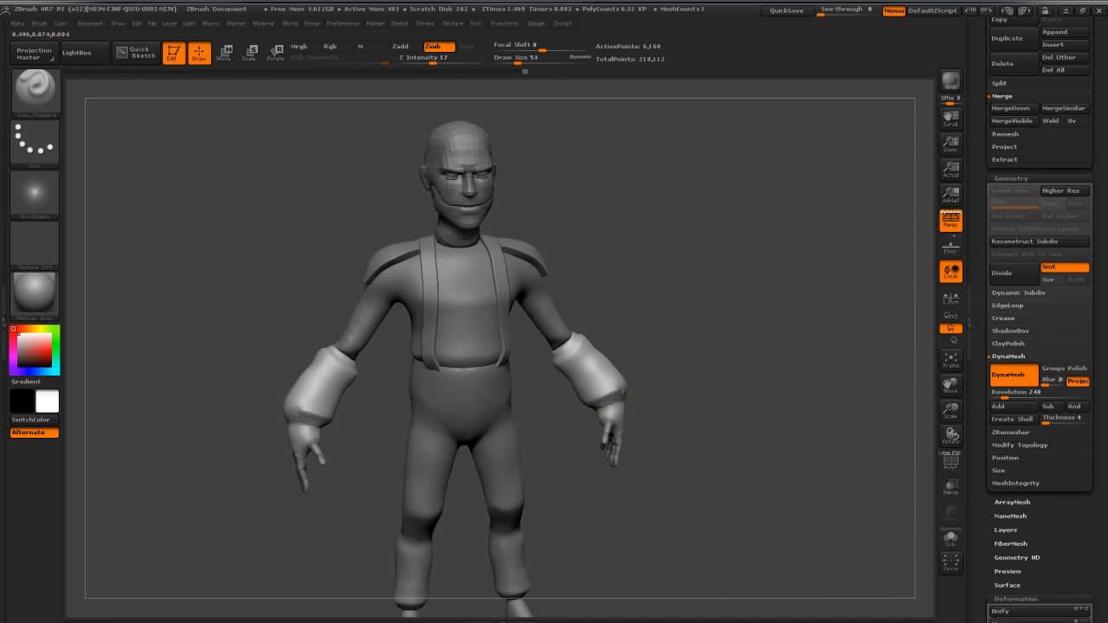
pyautogui.moveTo(436, 63); pyautogui.dragTo(428, 63)
pyautogui.moveTo(684, 251); pyautogui.dragTo(625, 270)
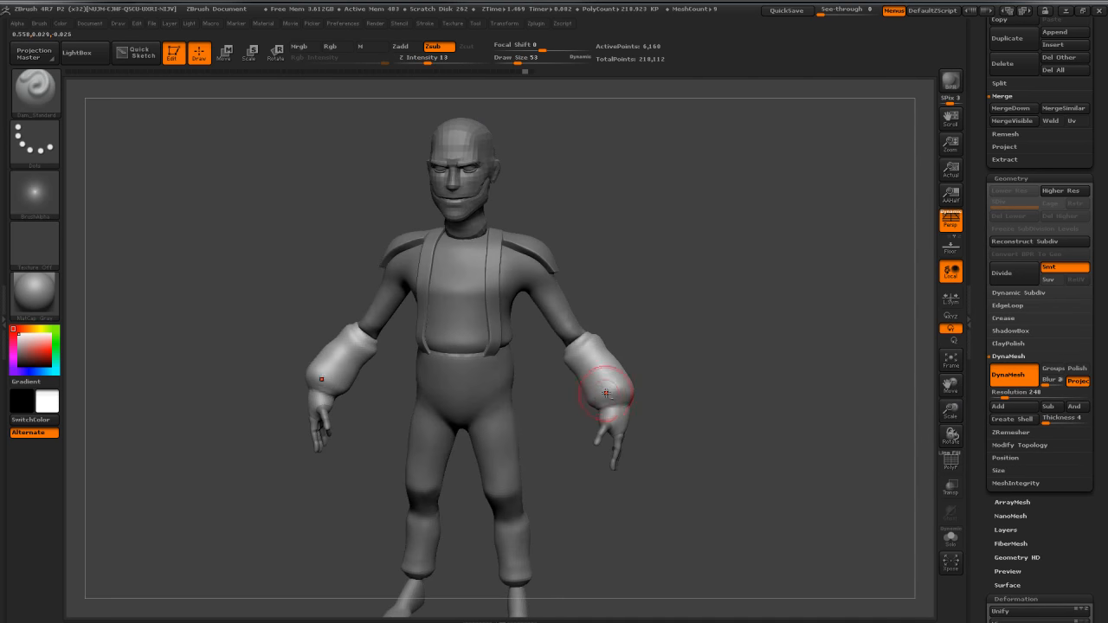
pyautogui.moveTo(678, 388)
pyautogui.mouseDown()
pyautogui.moveTo(615, 402)
pyautogui.moveTo(640, 410)
pyautogui.moveTo(589, 405)
pyautogui.mouseUp()
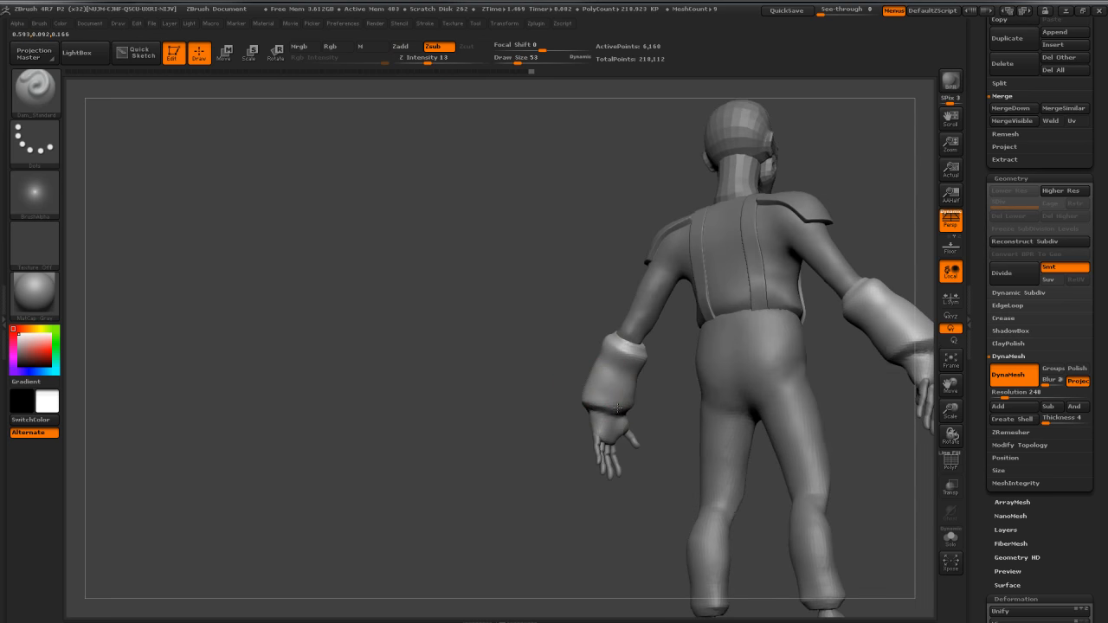
pyautogui.moveTo(655, 396); pyautogui.dragTo(724, 399)
pyautogui.moveTo(646, 398); pyautogui.dragTo(720, 396)
# Step: Refine and smooth the band just below the upper rims of the glove cuffs
pyautogui.moveTo(617, 303)
pyautogui.keyDown('alt'); pyautogui.mouseDown()
pyautogui.moveTo(650, 336)
pyautogui.moveTo(682, 296)
pyautogui.mouseUp(); pyautogui.keyUp('alt')
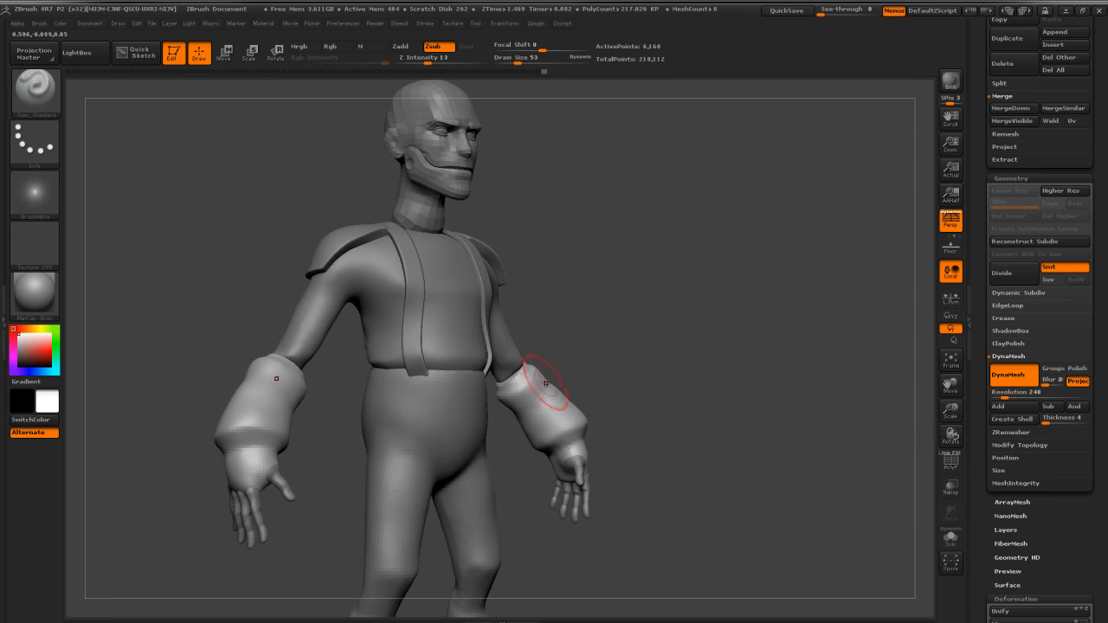
pyautogui.keyDown('shift'); pyautogui.moveTo(542, 387); pyautogui.dragTo(527, 385); pyautogui.keyUp('shift')
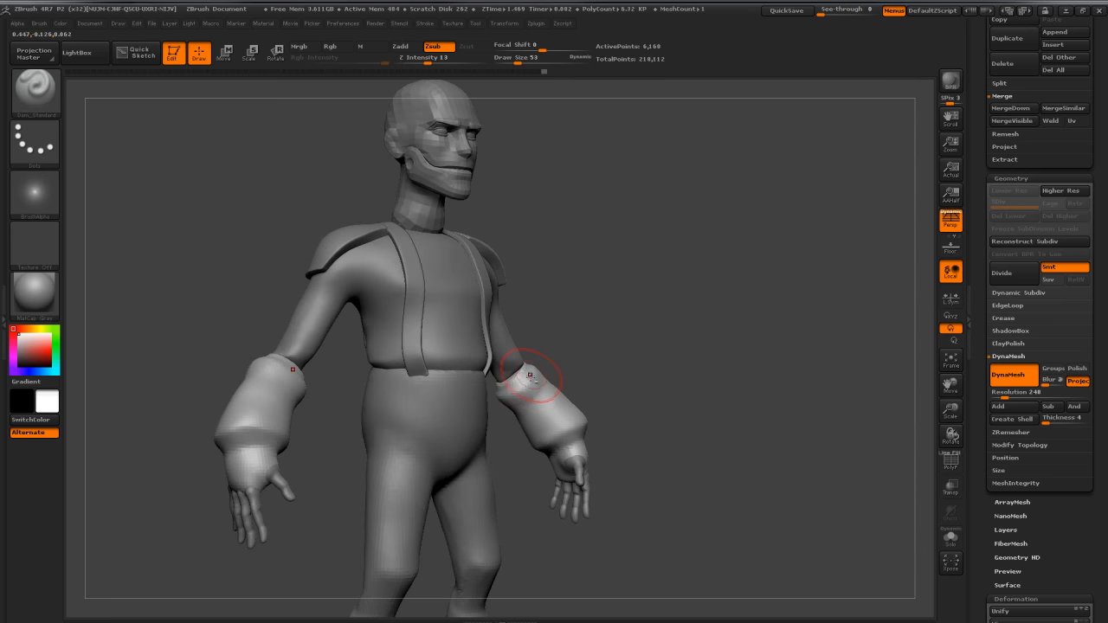
pyautogui.moveTo(537, 379); pyautogui.dragTo(662, 381, button='right')
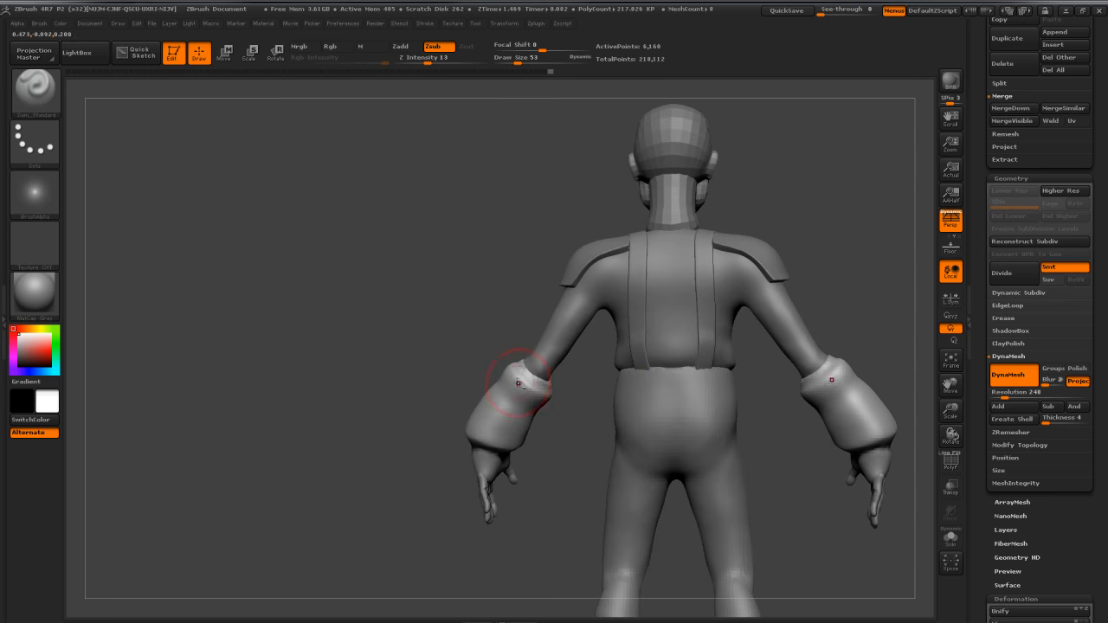
pyautogui.keyDown('shift'); pyautogui.moveTo(542, 391); pyautogui.dragTo(553, 402); pyautogui.keyUp('shift')
# Step: Subdivide the gloves once to SDiv level 2
pyautogui.moveTo(718, 381)
pyautogui.mouseDown(button='right')
pyautogui.moveTo(586, 363)
pyautogui.moveTo(597, 291)
pyautogui.mouseUp(button='right')
pyautogui.moveTo(660, 308)
pyautogui.mouseDown(button='right')
pyautogui.moveTo(686, 298)
pyautogui.moveTo(704, 389)
pyautogui.moveTo(700, 290)
pyautogui.moveTo(683, 311)
pyautogui.moveTo(692, 349)
pyautogui.moveTo(736, 320)
pyautogui.moveTo(639, 335)
pyautogui.moveTo(729, 336)
pyautogui.moveTo(730, 351)
pyautogui.moveTo(667, 303)
pyautogui.mouseUp(button='right')
pyautogui.hotkey('ctrl', 'd')
# Step: Adjust the glove forearm silhouette with the Move brush down to draw size 28 and smooth the surface
pyautogui.press('b')
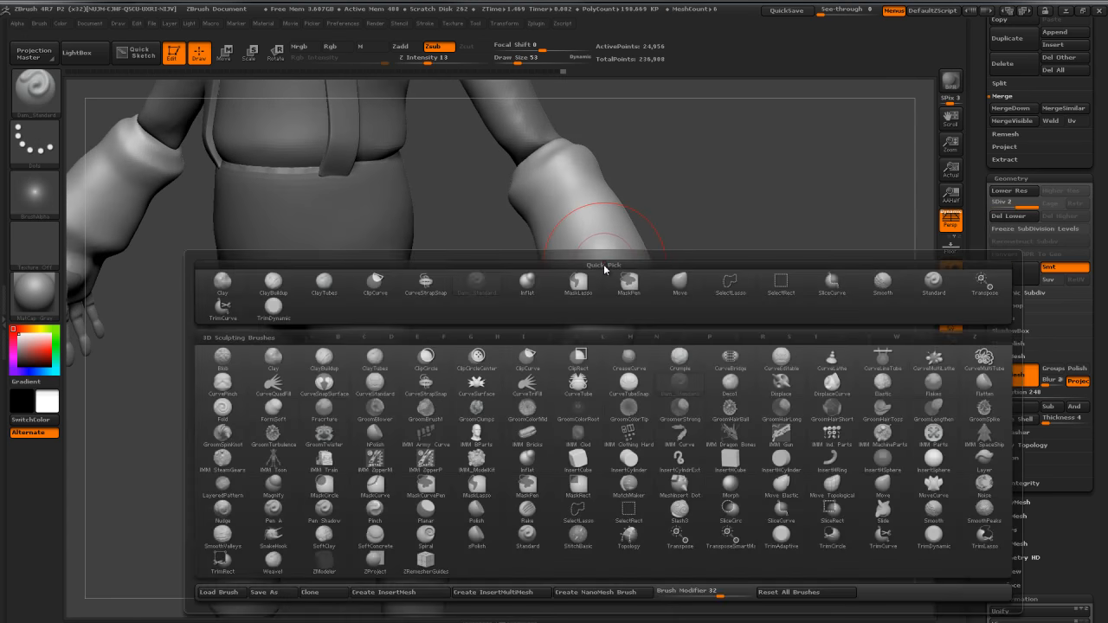
pyautogui.press('m')
pyautogui.press('v')
pyautogui.press('s')
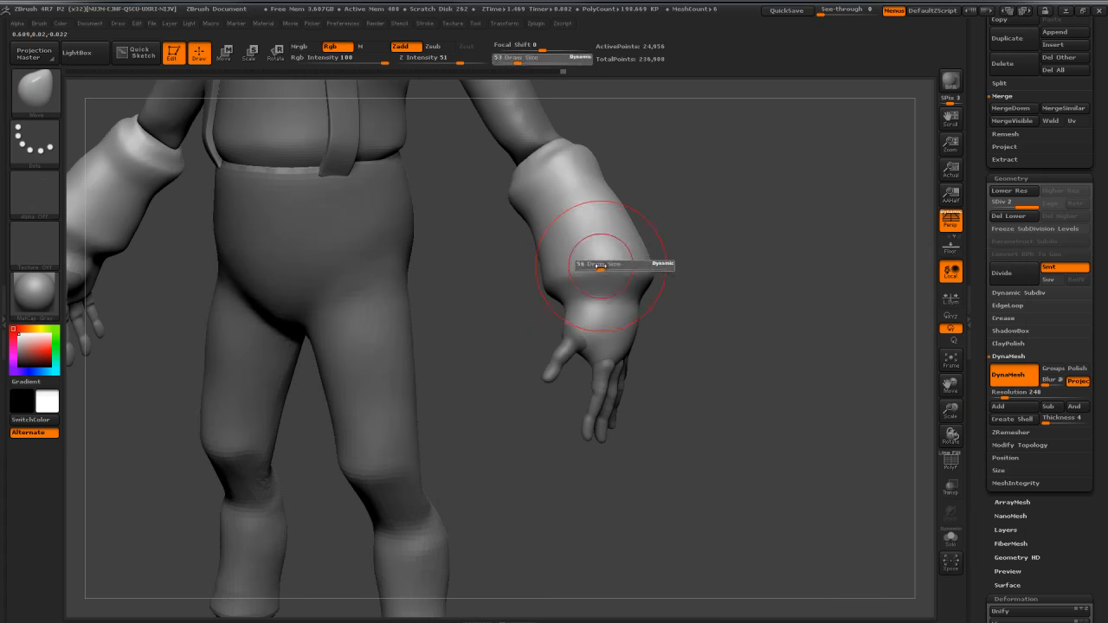
pyautogui.moveTo(605, 277); pyautogui.dragTo(487, 268, button='right')
pyautogui.press('s')
pyautogui.moveTo(592, 271)
pyautogui.mouseDown()
pyautogui.moveTo(584, 274)
pyautogui.moveTo(609, 277)
pyautogui.mouseUp()
pyautogui.moveTo(611, 276); pyautogui.dragTo(710, 257, button='right')
pyautogui.keyDown('shift'); pyautogui.moveTo(554, 263); pyautogui.dragTo(532, 262); pyautogui.keyUp('shift')
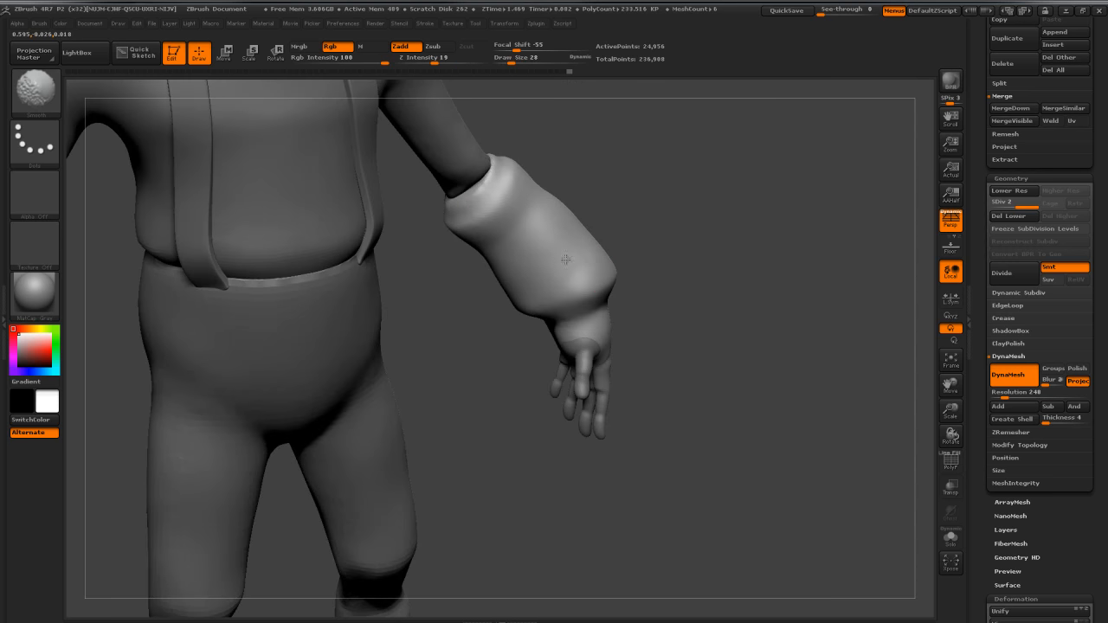
pyautogui.moveTo(646, 216)
pyautogui.mouseDown(button='right')
pyautogui.moveTo(613, 210)
pyautogui.moveTo(790, 220)
pyautogui.moveTo(971, 200)
pyautogui.mouseUp(button='right')
pyautogui.moveTo(726, 299)
pyautogui.mouseDown(button='right')
pyautogui.moveTo(645, 303)
pyautogui.moveTo(717, 324)
pyautogui.moveTo(741, 314)
pyautogui.moveTo(709, 301)
pyautogui.moveTo(707, 229)
pyautogui.moveTo(690, 258)
pyautogui.moveTo(724, 246)
pyautogui.moveTo(725, 295)
pyautogui.moveTo(699, 308)
pyautogui.mouseUp(button='right')
# Step: Make the other subtools transparent and ghosted around the gloves, and choose the MaskPen brush for masking at draw size 8
pyautogui.press('s')
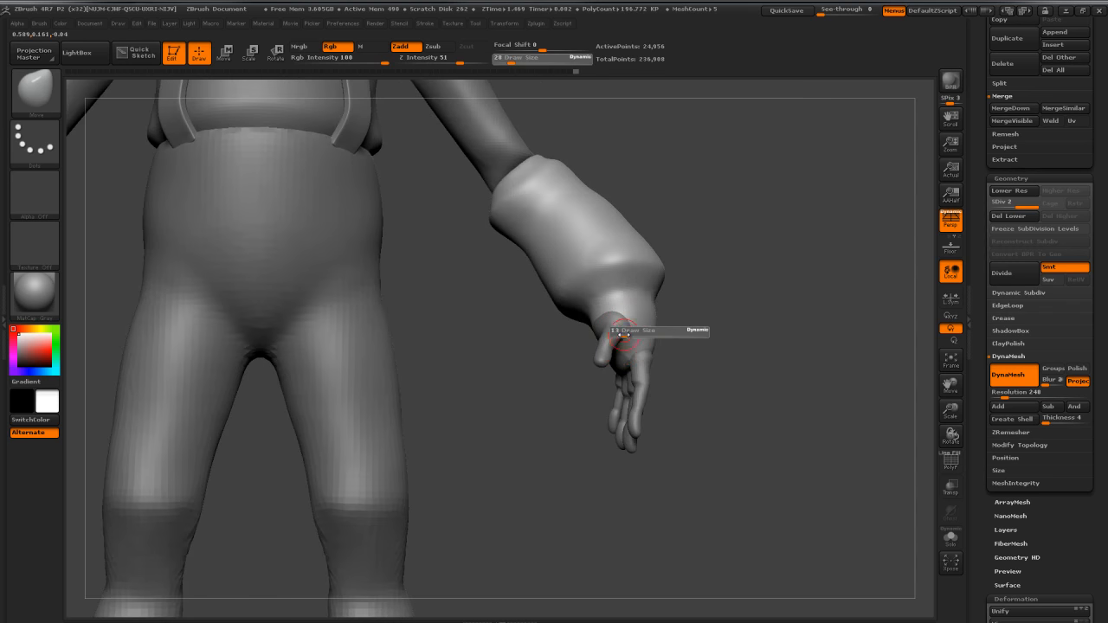
pyautogui.moveTo(620, 335); pyautogui.dragTo(624, 336)
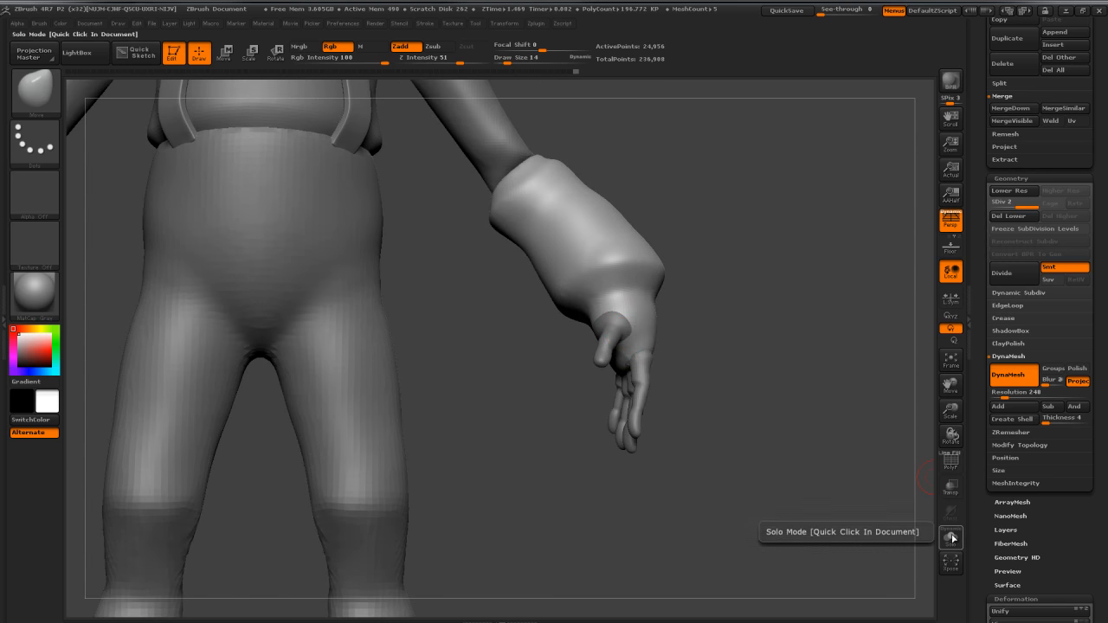
pyautogui.click(950, 487)
pyautogui.moveTo(781, 391); pyautogui.dragTo(606, 325)
pyautogui.press('s')
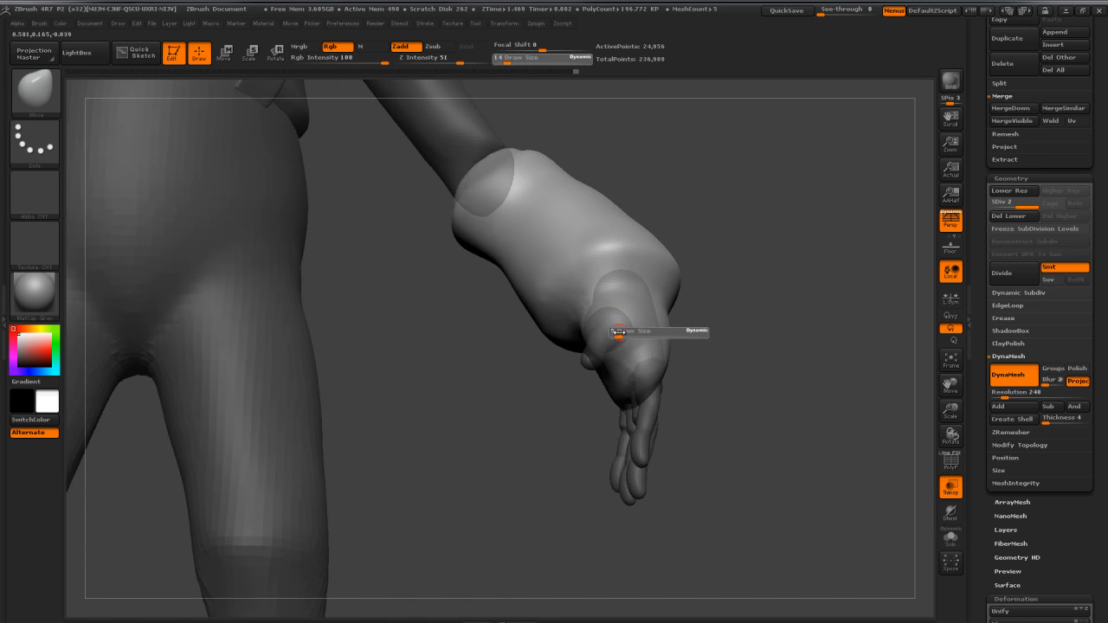
pyautogui.moveTo(618, 331); pyautogui.dragTo(609, 332)
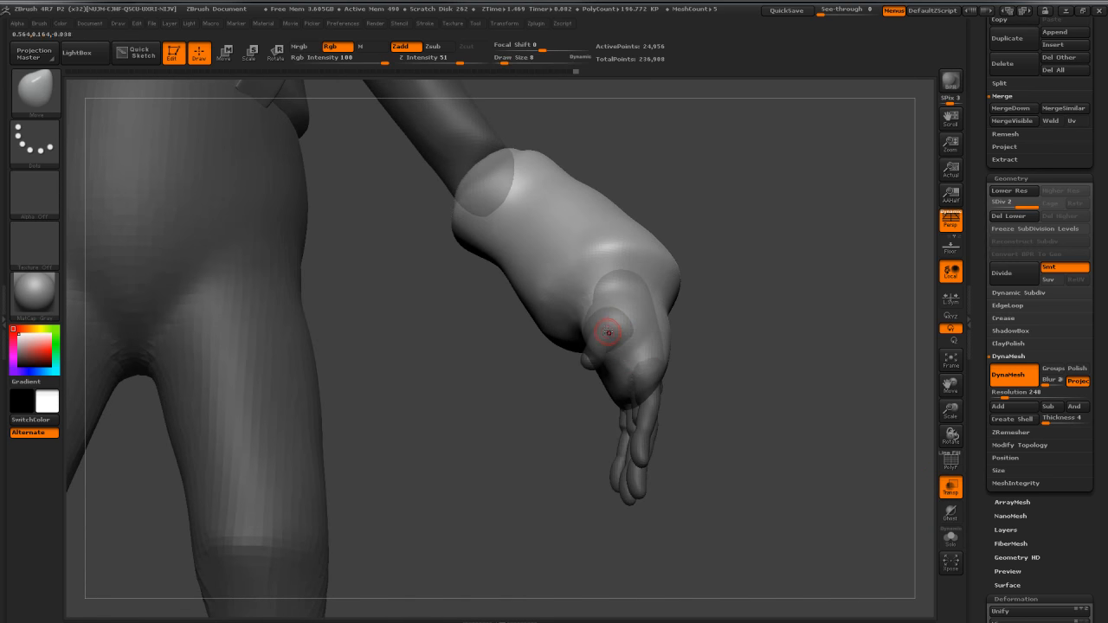
pyautogui.press('ctrl')
pyautogui.keyDown('ctrl'); pyautogui.click(35, 89); pyautogui.keyUp('ctrl')
pyautogui.keyDown('ctrl'); pyautogui.click(153, 99); pyautogui.keyUp('ctrl')
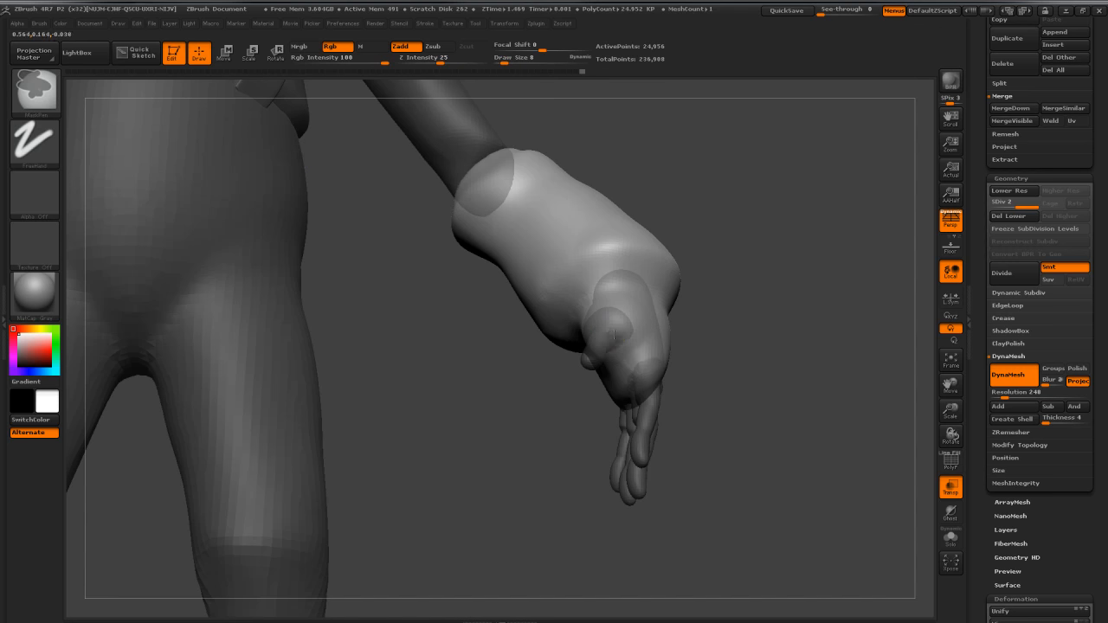
pyautogui.moveTo(762, 372); pyautogui.dragTo(912, 450)
pyautogui.click(950, 512)
pyautogui.moveTo(782, 354); pyautogui.dragTo(628, 314)
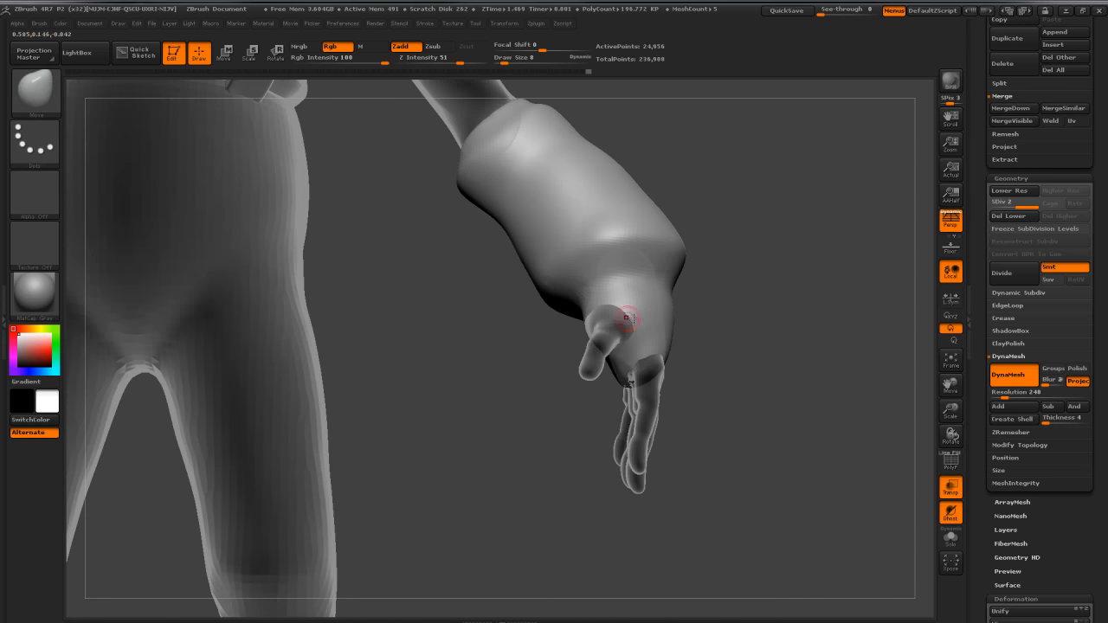
# Step: Paint a mask on the gloves all around the base of the thumb
pyautogui.press('ctrl')
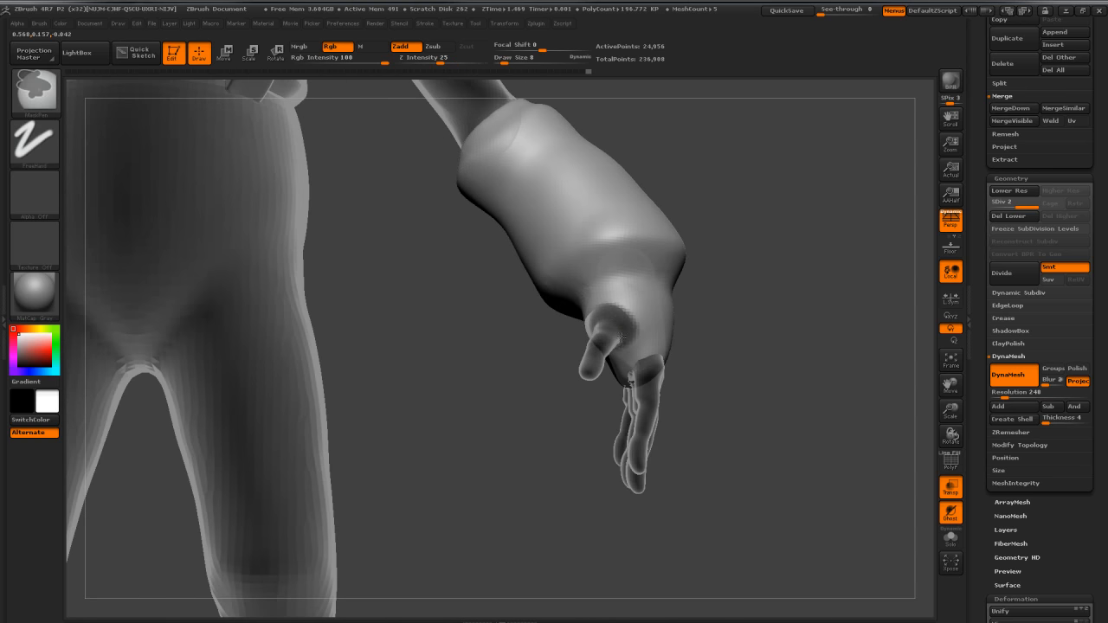
pyautogui.moveTo(762, 346)
pyautogui.mouseDown()
pyautogui.moveTo(865, 372)
pyautogui.moveTo(731, 329)
pyautogui.mouseUp()
pyautogui.press('ctrl')
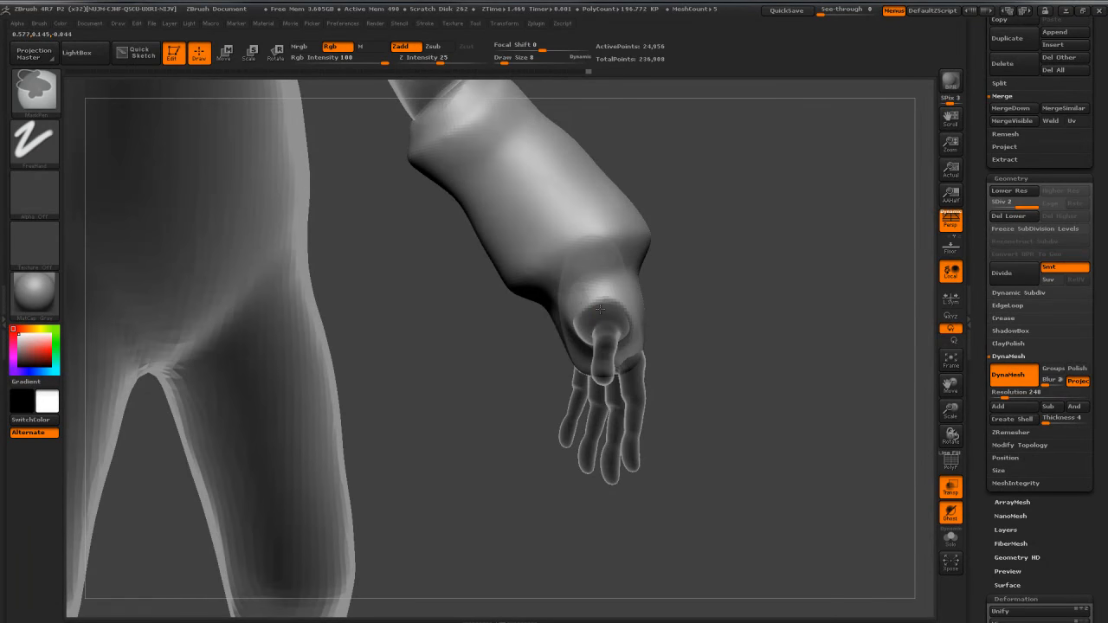
pyautogui.moveTo(683, 286); pyautogui.dragTo(732, 245)
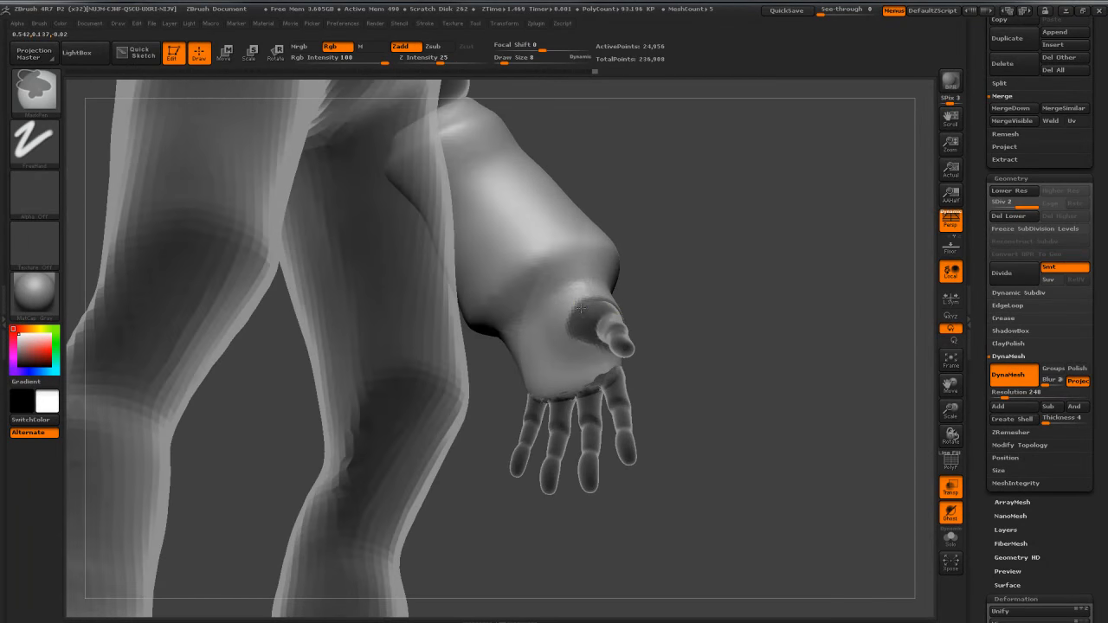
pyautogui.moveTo(717, 285)
pyautogui.mouseDown()
pyautogui.moveTo(767, 279)
pyautogui.moveTo(673, 342)
pyautogui.mouseUp()
# Step: With the mask inverted, pull the thumb base of the gloves outward over the thumb using the Move brush
pyautogui.press('b')
pyautogui.press('m')
pyautogui.press('v')
pyautogui.press('s')
pyautogui.moveTo(586, 313)
pyautogui.mouseDown()
pyautogui.moveTo(598, 316)
pyautogui.moveTo(568, 330)
pyautogui.mouseUp()
pyautogui.press('shift')
pyautogui.moveTo(766, 302)
pyautogui.mouseDown()
pyautogui.moveTo(895, 291)
pyautogui.moveTo(813, 285)
pyautogui.moveTo(742, 309)
pyautogui.mouseUp()
pyautogui.moveTo(570, 334); pyautogui.dragTo(577, 329)
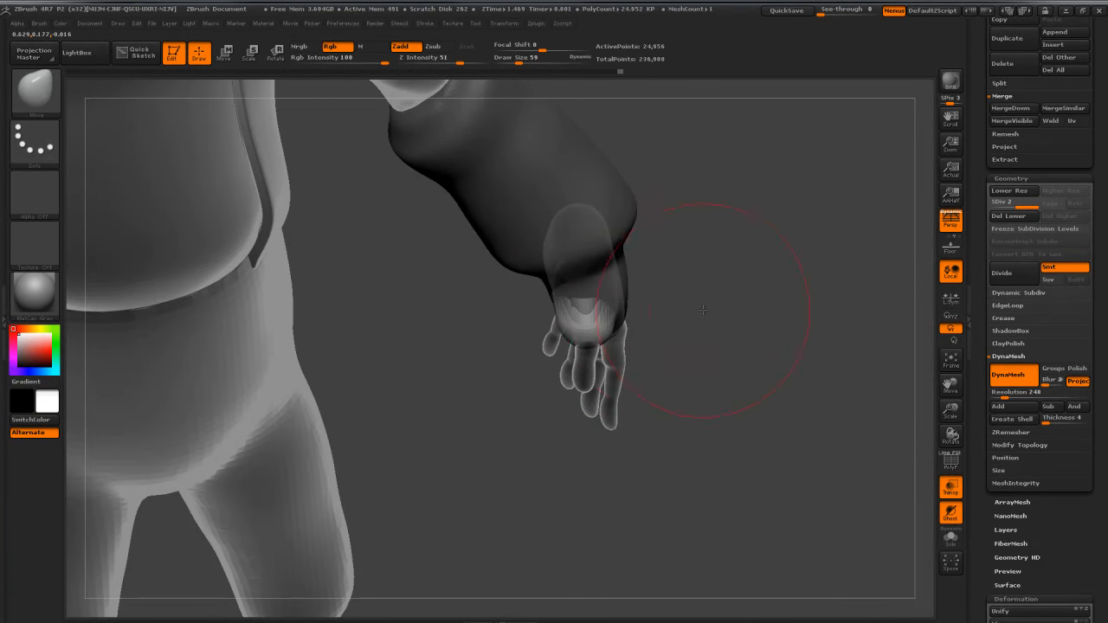
pyautogui.moveTo(702, 305); pyautogui.dragTo(709, 332)
pyautogui.hotkey('ctrl', 'shift')
pyautogui.keyDown('ctrl'); pyautogui.keyDown('shift'); pyautogui.moveTo(546, 330); pyautogui.dragTo(713, 320); pyautogui.keyUp('shift'); pyautogui.keyUp('ctrl')
pyautogui.keyDown('ctrl'); pyautogui.keyDown('shift'); pyautogui.moveTo(508, 336); pyautogui.dragTo(502, 336); pyautogui.keyUp('shift'); pyautogui.keyUp('ctrl')
pyautogui.moveTo(719, 346)
pyautogui.mouseDown()
pyautogui.moveTo(636, 290)
pyautogui.moveTo(606, 233)
pyautogui.moveTo(678, 203)
pyautogui.mouseUp()
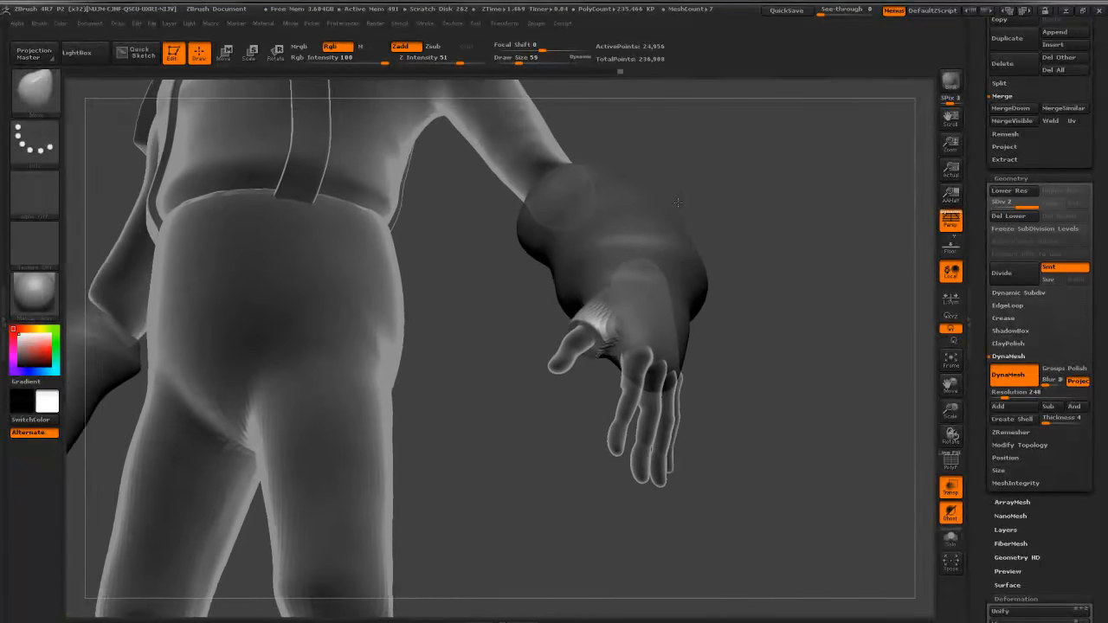
# Step: Try remeshing the gloves with DynaMesh, first at resolution 248 and again at 400
pyautogui.hotkey('shift', 'd')
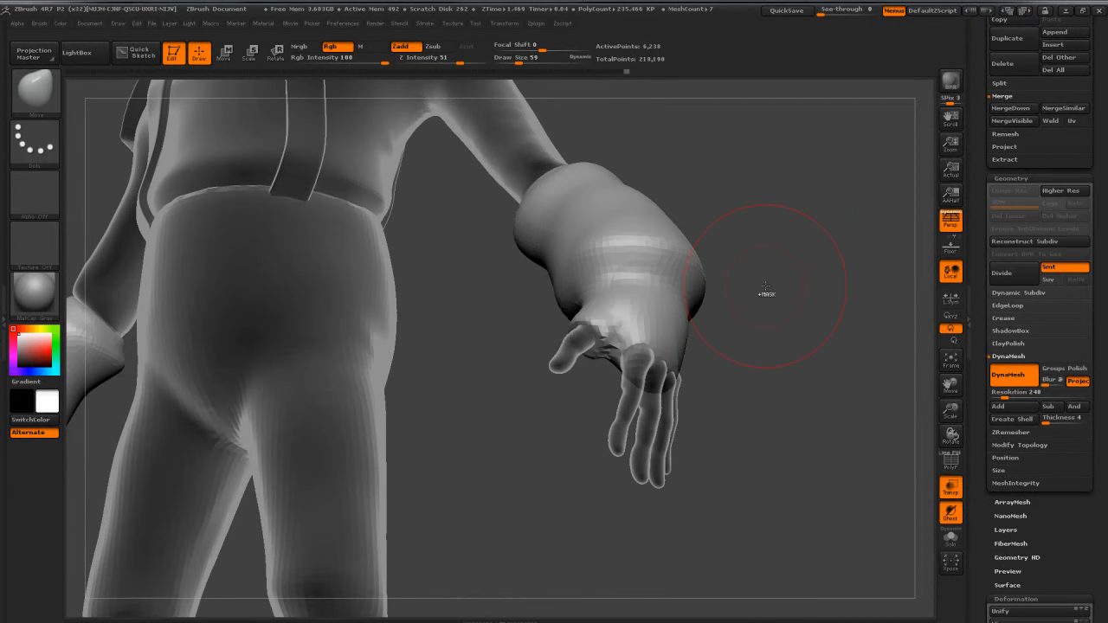
pyautogui.press('d')
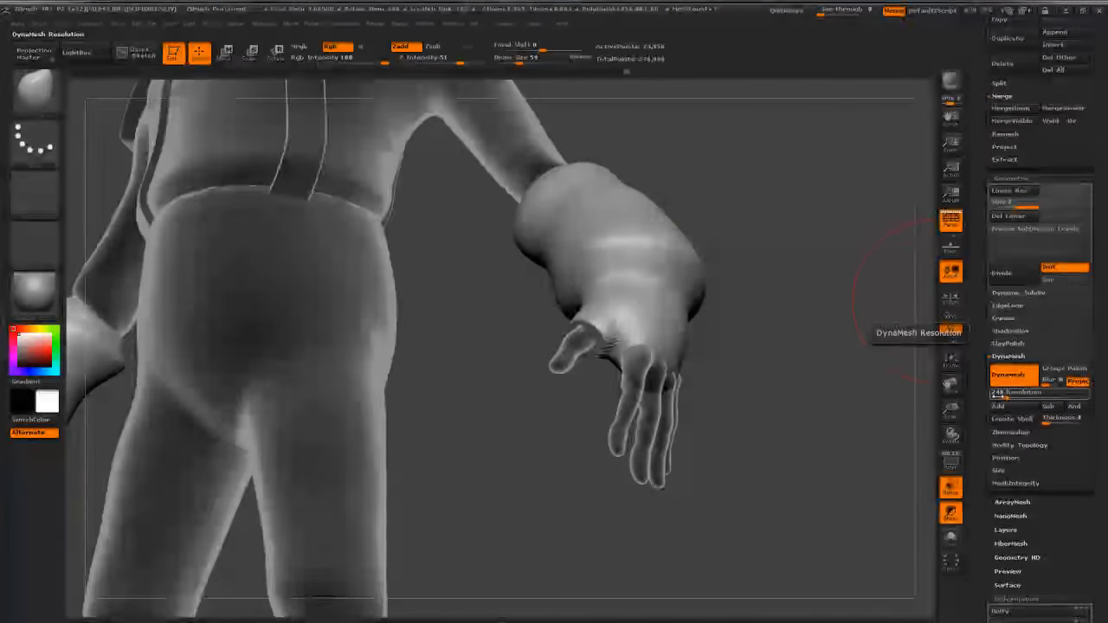
pyautogui.click(997, 396)
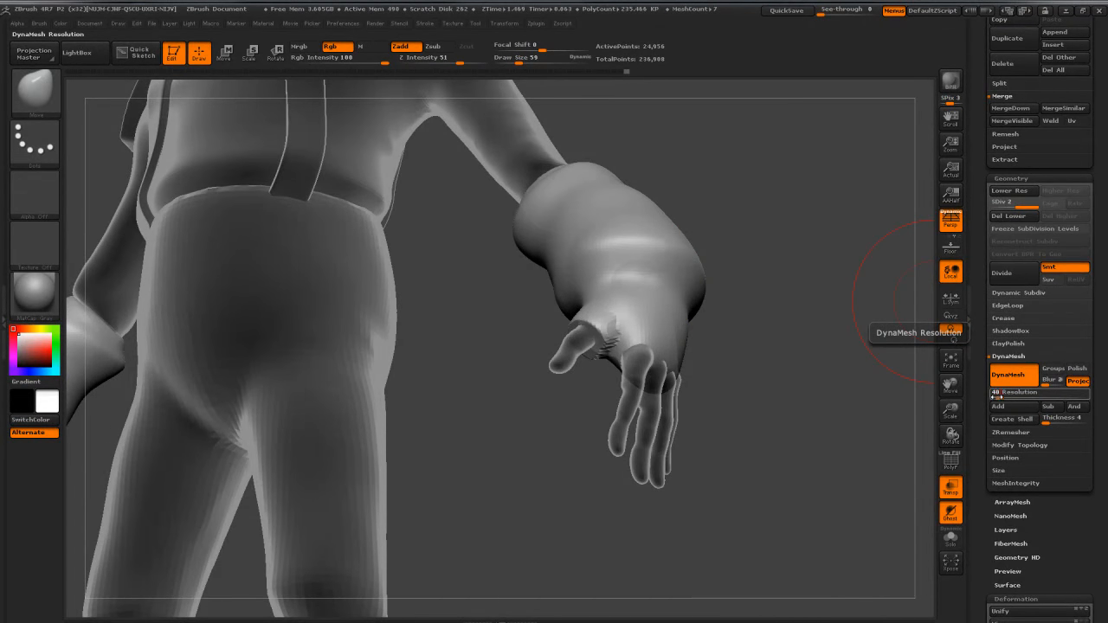
pyautogui.hotkey('shift', 'd')
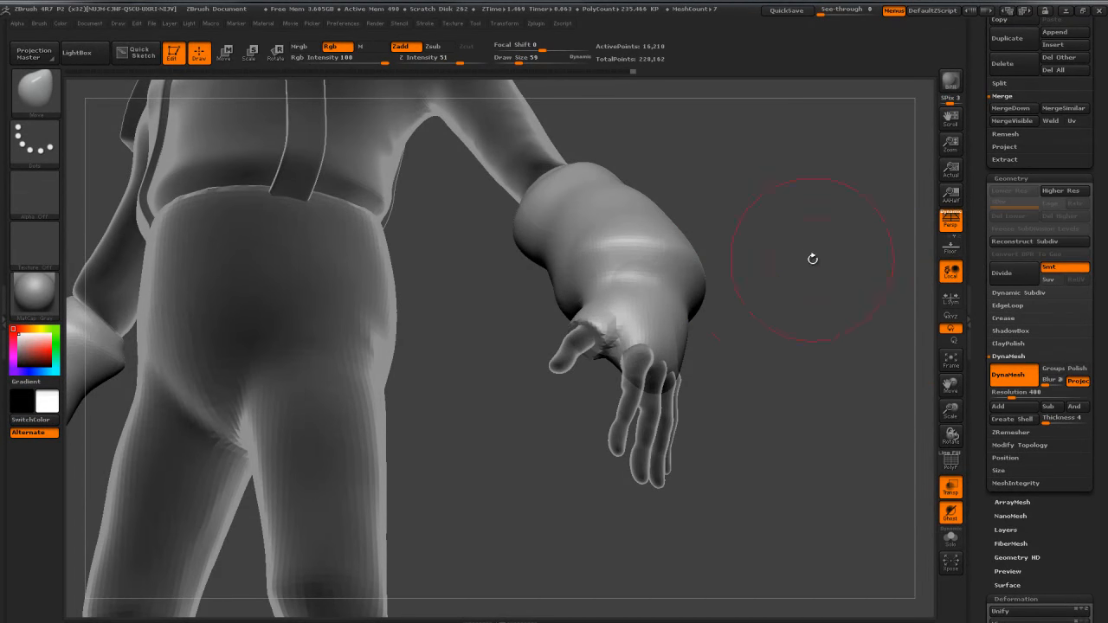
# Step: Try touching up the remeshed thumb base at draw size 15, and undo back to the gloves before remeshing
pyautogui.press('s')
pyautogui.moveTo(648, 330)
pyautogui.mouseDown()
pyautogui.moveTo(612, 344)
pyautogui.moveTo(616, 332)
pyautogui.mouseUp()
pyautogui.moveTo(813, 333)
pyautogui.mouseDown()
pyautogui.moveTo(744, 340)
pyautogui.moveTo(920, 346)
pyautogui.moveTo(831, 300)
pyautogui.moveTo(817, 371)
pyautogui.moveTo(825, 269)
pyautogui.moveTo(805, 262)
pyautogui.moveTo(784, 269)
pyautogui.moveTo(779, 363)
pyautogui.moveTo(755, 332)
pyautogui.moveTo(767, 318)
pyautogui.moveTo(744, 334)
pyautogui.mouseUp()
pyautogui.press('ctrl')
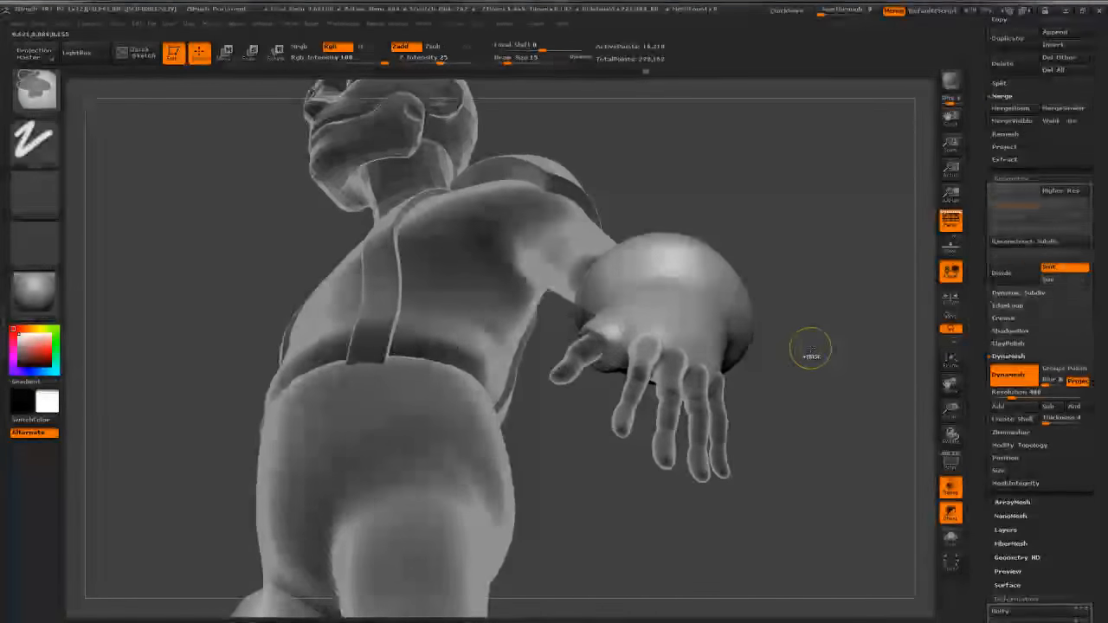
pyautogui.hotkey('ctrl', 'd')
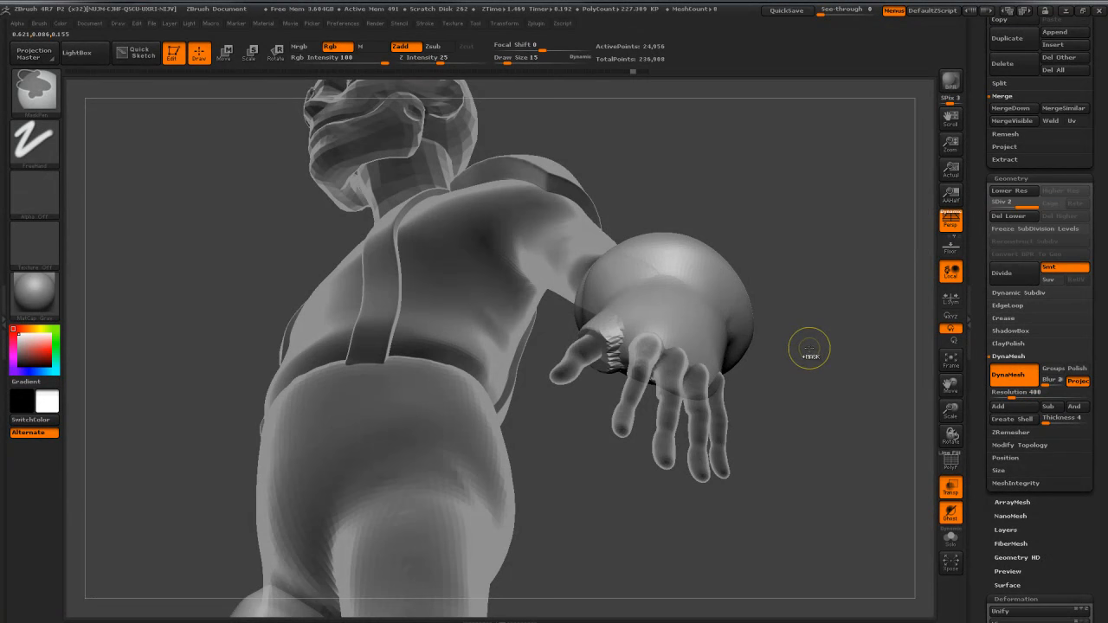
pyautogui.keyDown('ctrl'); pyautogui.click(809, 349); pyautogui.keyUp('ctrl')
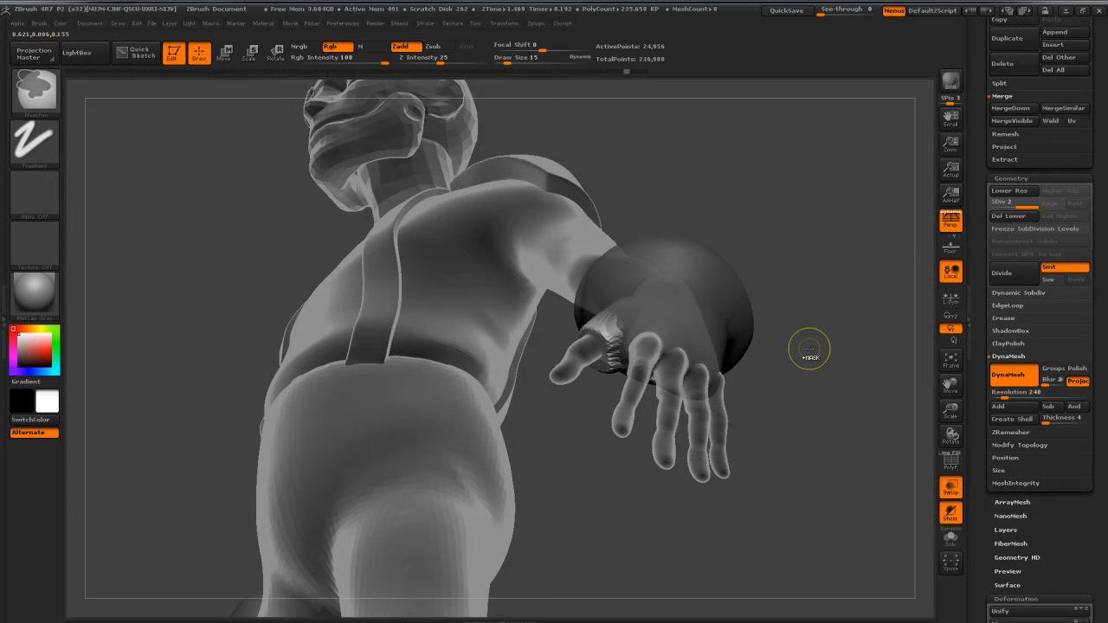
# Step: Remesh the gloves with DynaMesh at resolution 600 and smooth the rough area around the thumb base
pyautogui.keyDown('ctrl'); pyautogui.click(840, 366); pyautogui.keyUp('ctrl')
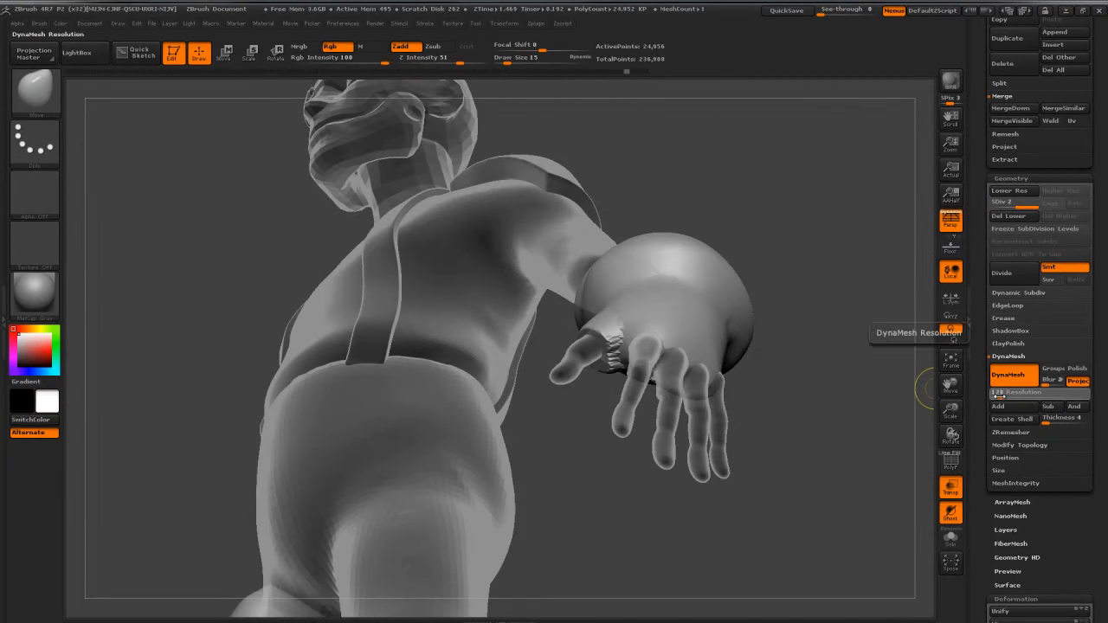
pyautogui.moveTo(997, 394); pyautogui.dragTo(986, 394)
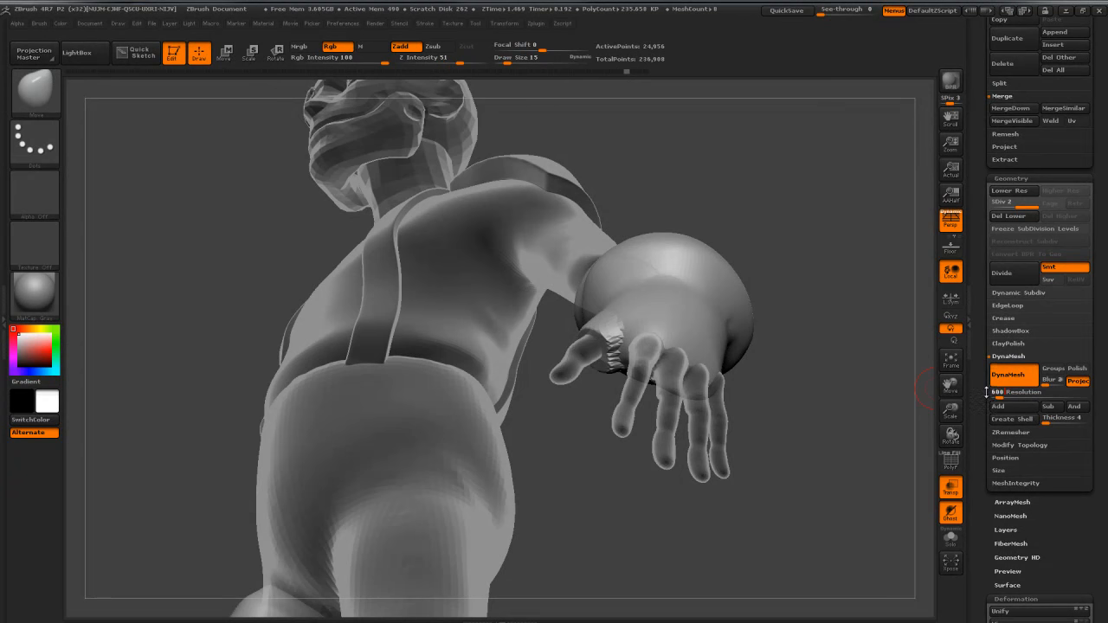
pyautogui.keyDown('ctrl'); pyautogui.moveTo(831, 364); pyautogui.dragTo(826, 385); pyautogui.keyUp('ctrl')
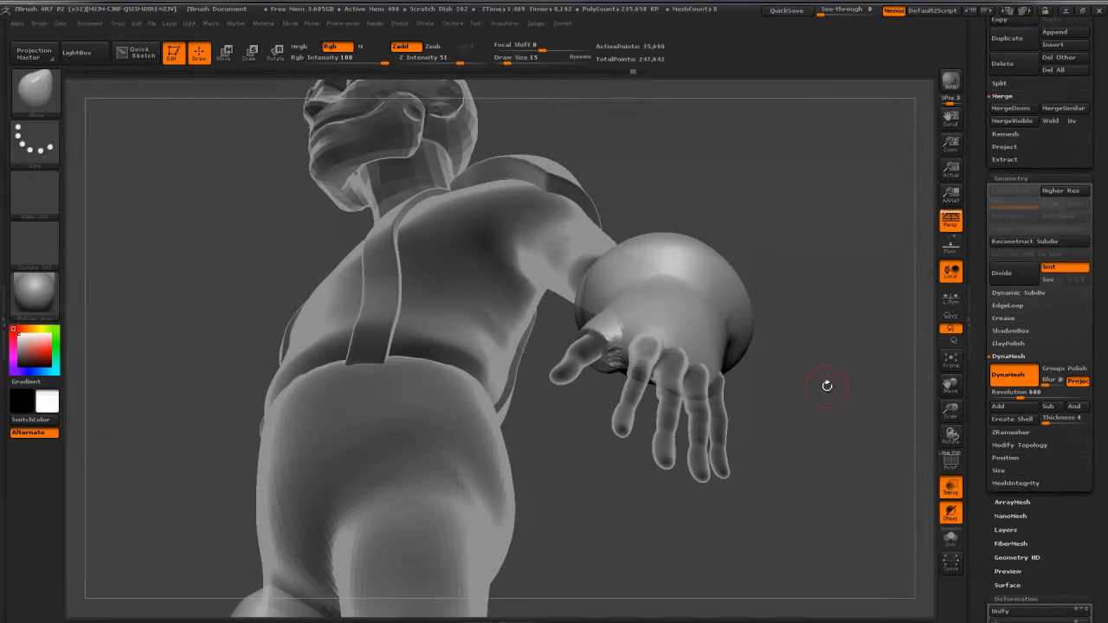
pyautogui.press('shift')
pyautogui.keyDown('shift'); pyautogui.moveTo(618, 342); pyautogui.dragTo(635, 361); pyautogui.keyUp('shift')
# Step: At draw size 10, paint masks around the bases of the index and ring fingers on the gloves and invert the mask
pyautogui.moveTo(642, 359)
pyautogui.mouseDown(button='right')
pyautogui.moveTo(662, 433)
pyautogui.moveTo(655, 352)
pyautogui.mouseUp(button='right')
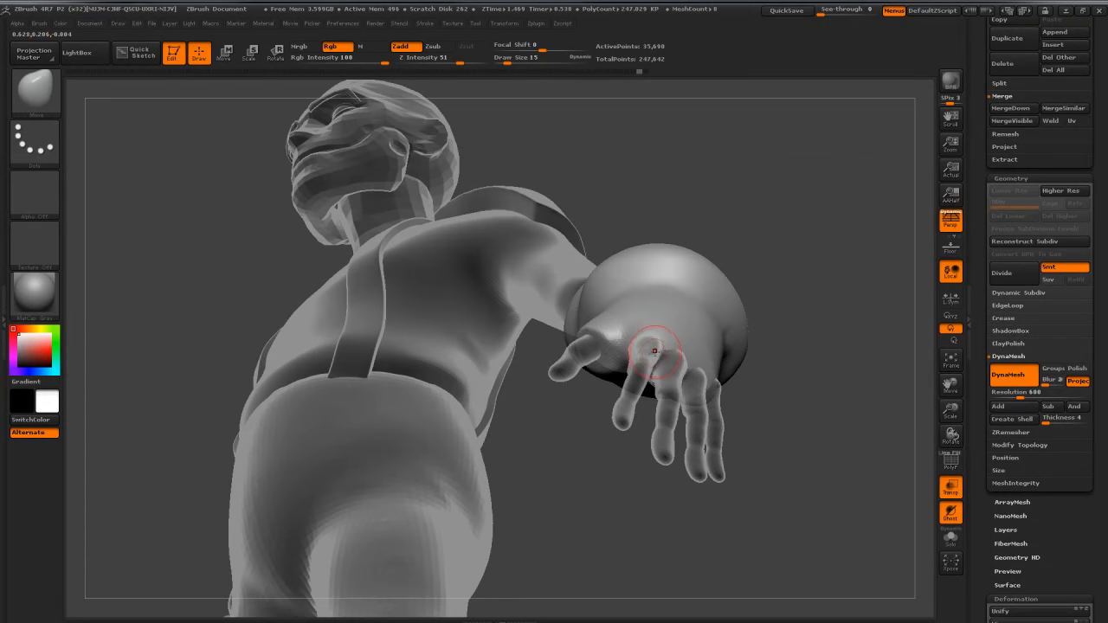
pyautogui.press('s')
pyautogui.click(663, 353)
pyautogui.press('ctrl')
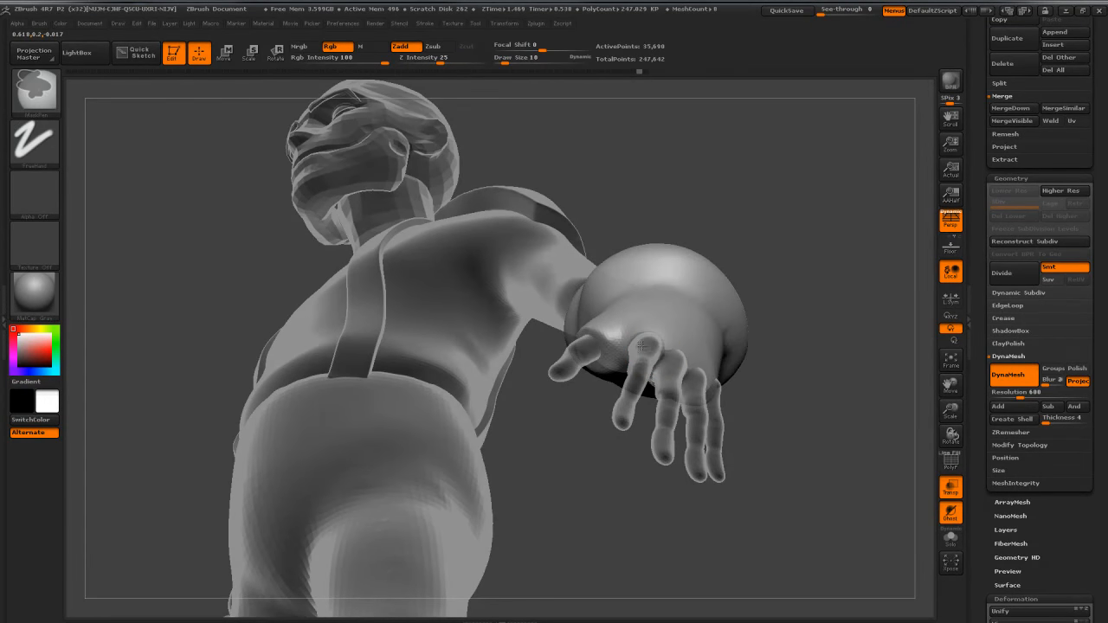
pyautogui.moveTo(798, 345)
pyautogui.mouseDown()
pyautogui.moveTo(792, 424)
pyautogui.moveTo(844, 424)
pyautogui.moveTo(883, 351)
pyautogui.moveTo(856, 364)
pyautogui.moveTo(708, 355)
pyautogui.mouseUp()
pyautogui.press('ctrl')
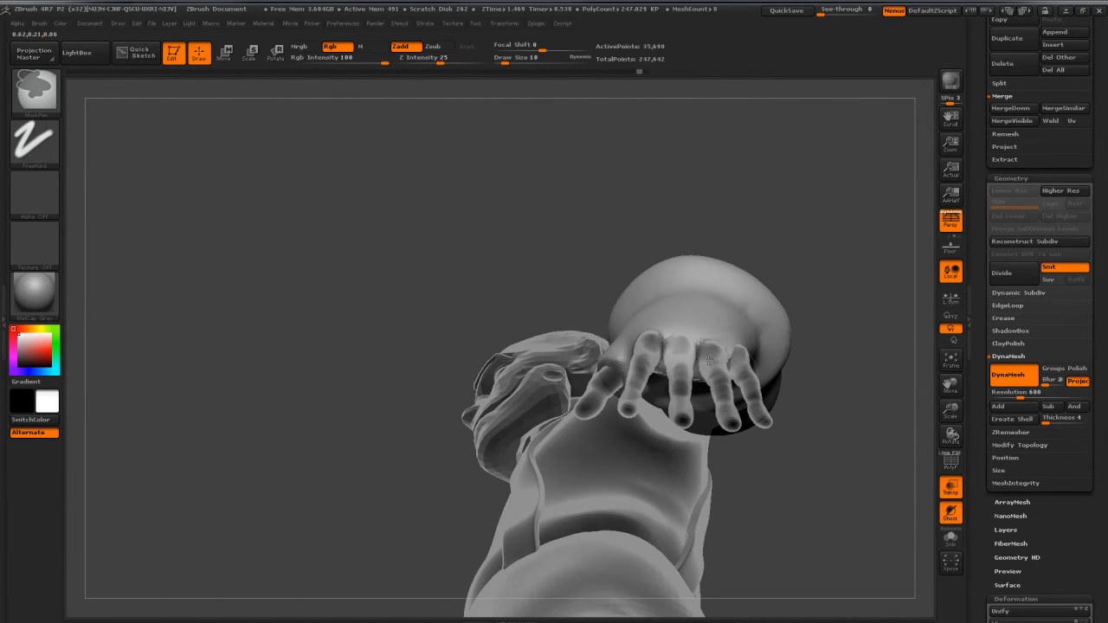
pyautogui.moveTo(853, 360)
pyautogui.mouseDown()
pyautogui.moveTo(853, 459)
pyautogui.moveTo(823, 427)
pyautogui.mouseUp()
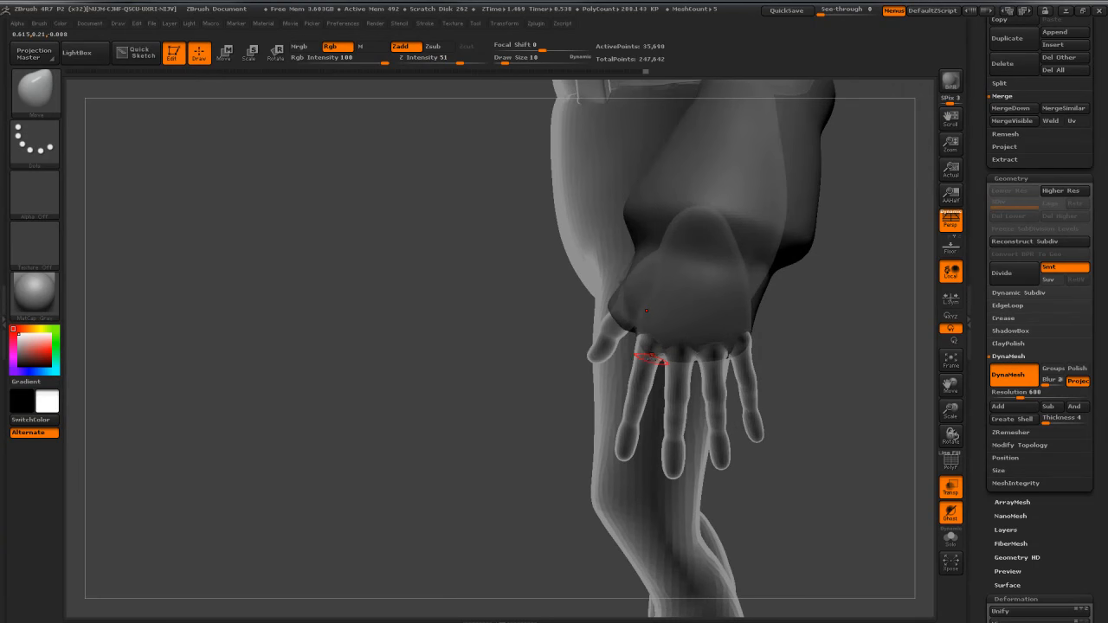
# Step: Pull the unmasked glove areas out over the index and ring fingers with the Move brush, reducing the draw size to 20
pyautogui.press('b')
pyautogui.press('m')
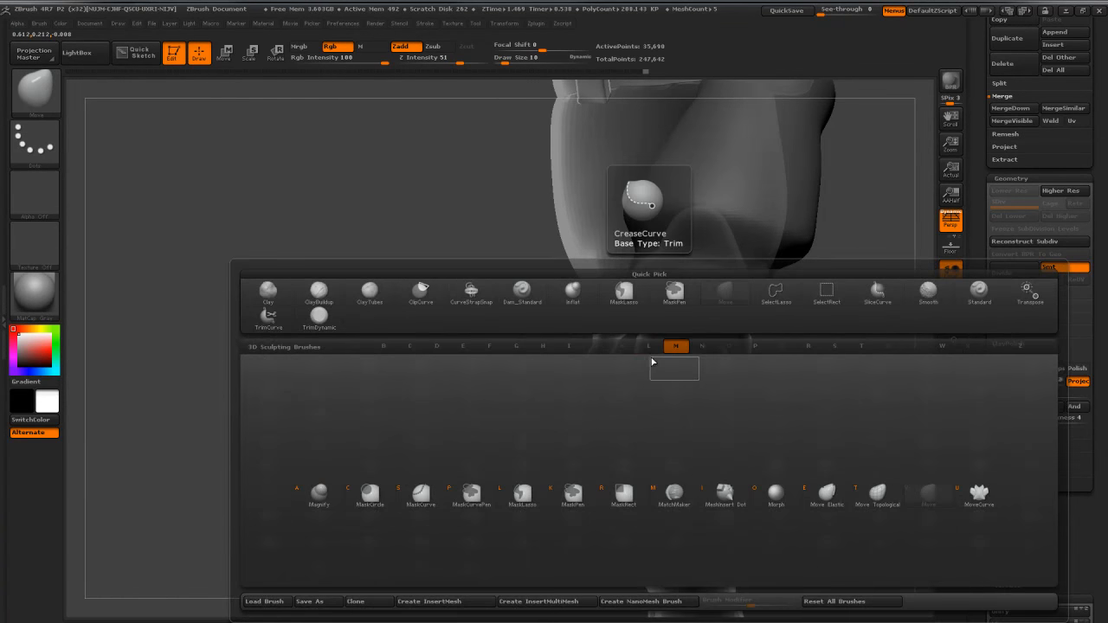
pyautogui.press('v')
pyautogui.press('s')
pyautogui.moveTo(639, 349); pyautogui.dragTo(649, 347)
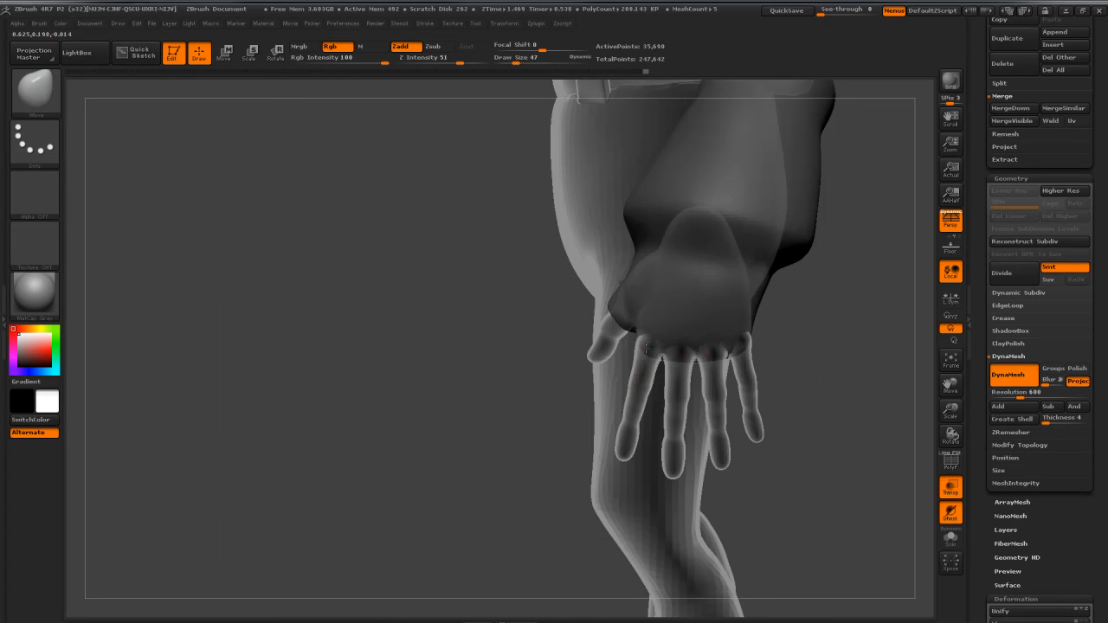
pyautogui.moveTo(698, 370)
pyautogui.mouseDown()
pyautogui.moveTo(716, 389)
pyautogui.moveTo(710, 373)
pyautogui.mouseUp()
pyautogui.press('s')
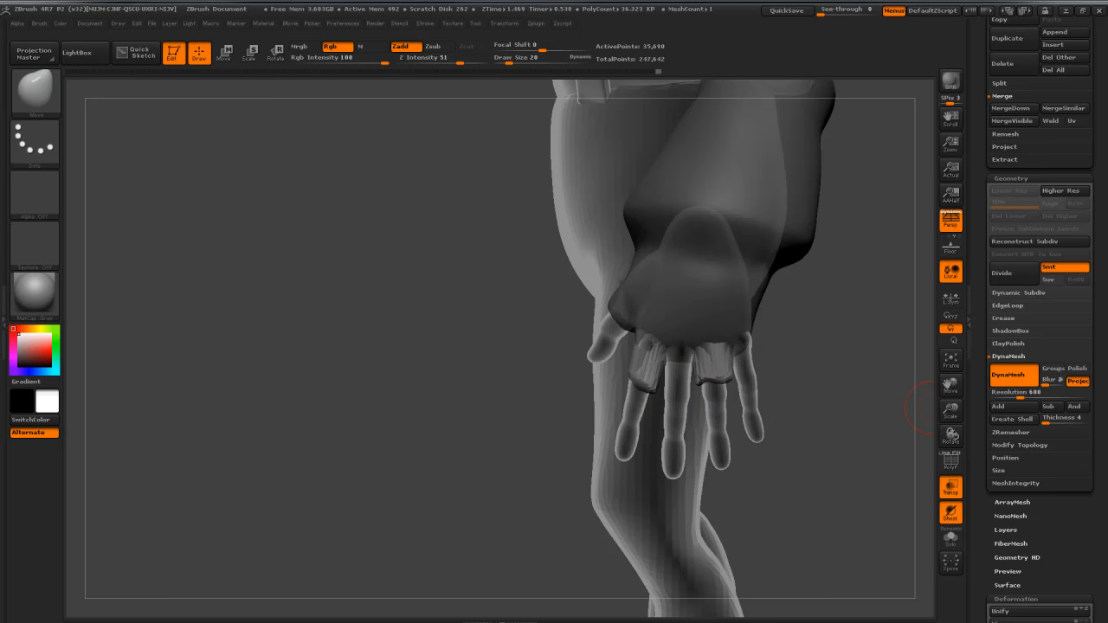
pyautogui.moveTo(931, 408); pyautogui.dragTo(934, 433)
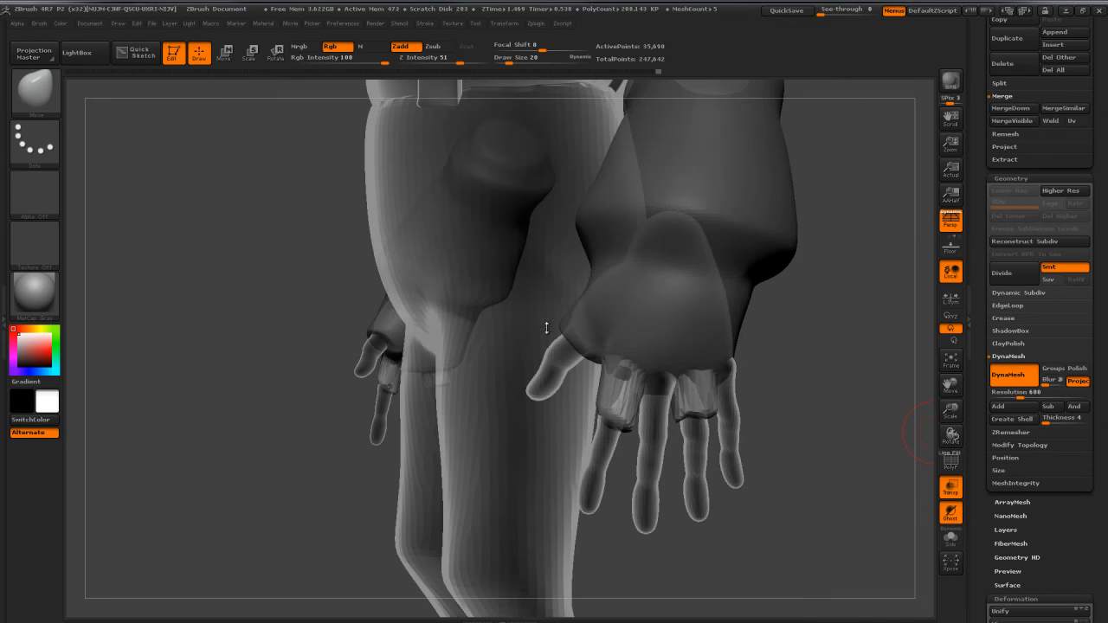
pyautogui.moveTo(774, 351); pyautogui.dragTo(757, 392)
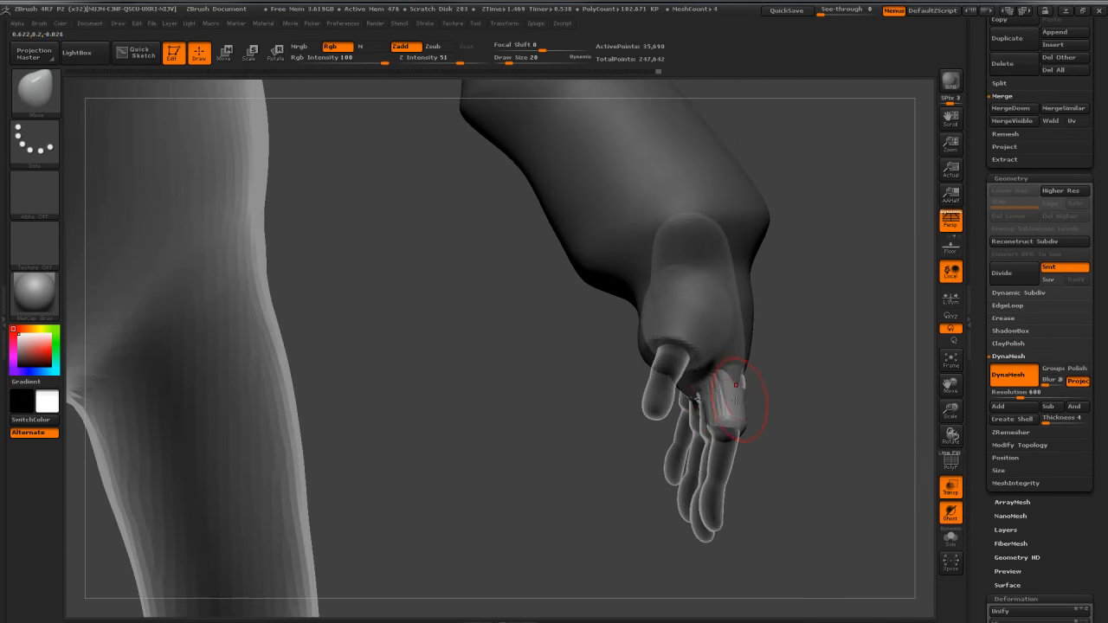
pyautogui.moveTo(832, 388); pyautogui.dragTo(816, 369)
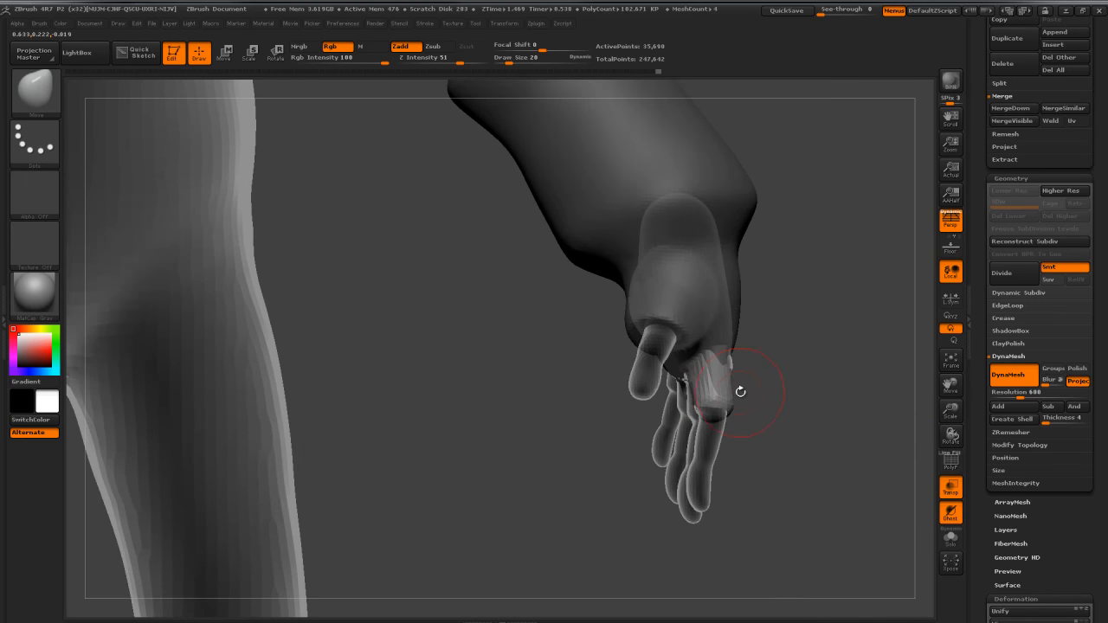
# Step: Thicken the pulled-out index and ring finger sleeves with the Inflat brush and smooth their surfaces
pyautogui.press('b')
pyautogui.press('i')
pyautogui.press('n')
pyautogui.moveTo(718, 384); pyautogui.dragTo(714, 387)
pyautogui.moveTo(795, 377); pyautogui.dragTo(740, 379)
pyautogui.moveTo(734, 374)
pyautogui.mouseDown()
pyautogui.moveTo(732, 391)
pyautogui.moveTo(715, 367)
pyautogui.moveTo(728, 398)
pyautogui.mouseUp()
pyautogui.moveTo(898, 456); pyautogui.dragTo(809, 452)
pyautogui.moveTo(741, 389)
pyautogui.keyDown('shift'); pyautogui.mouseDown()
pyautogui.moveTo(760, 381)
pyautogui.moveTo(738, 380)
pyautogui.moveTo(746, 386)
pyautogui.mouseUp(); pyautogui.keyUp('shift')
pyautogui.moveTo(817, 389); pyautogui.dragTo(813, 397)
pyautogui.keyDown('shift'); pyautogui.moveTo(814, 396); pyautogui.dragTo(816, 394); pyautogui.keyUp('shift')
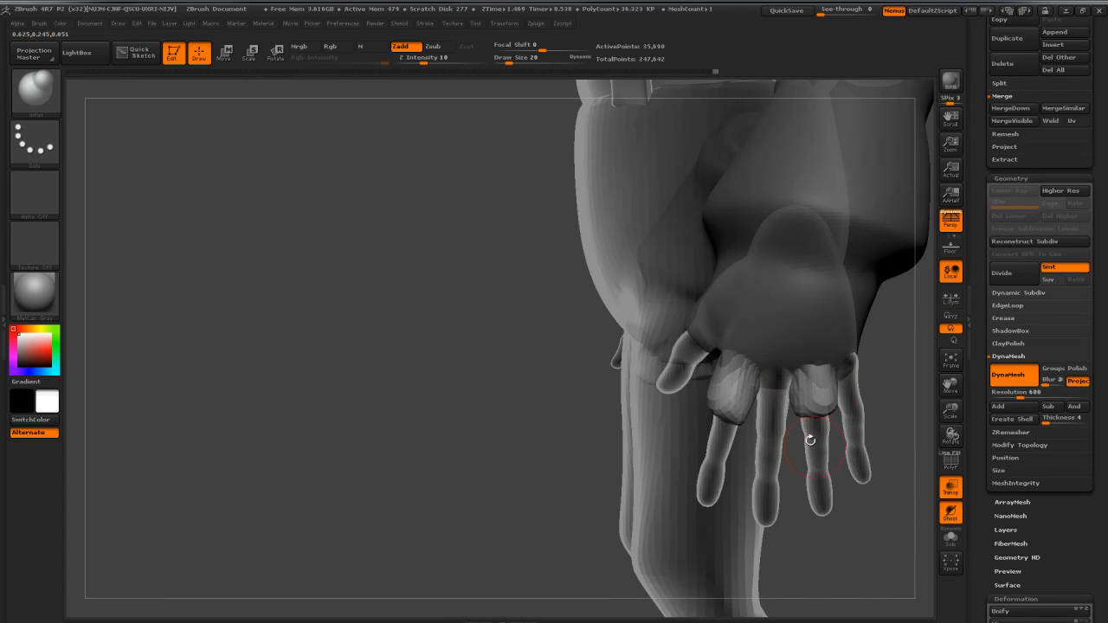
# Step: Finish inflating the finger sleeves, clear the mask and remesh the gloves with DynaMesh, smoothing the sleeves
pyautogui.moveTo(889, 394)
pyautogui.mouseDown()
pyautogui.moveTo(770, 378)
pyautogui.moveTo(714, 423)
pyautogui.mouseUp()
pyautogui.moveTo(824, 396); pyautogui.dragTo(824, 393)
pyautogui.moveTo(895, 386); pyautogui.dragTo(890, 401)
pyautogui.moveTo(624, 473)
pyautogui.mouseDown()
pyautogui.moveTo(433, 454)
pyautogui.moveTo(535, 437)
pyautogui.moveTo(437, 425)
pyautogui.mouseUp()
pyautogui.moveTo(836, 420)
pyautogui.mouseDown()
pyautogui.moveTo(845, 416)
pyautogui.moveTo(818, 417)
pyautogui.mouseUp()
pyautogui.keyDown('shift'); pyautogui.moveTo(755, 355); pyautogui.dragTo(751, 344); pyautogui.keyUp('shift')
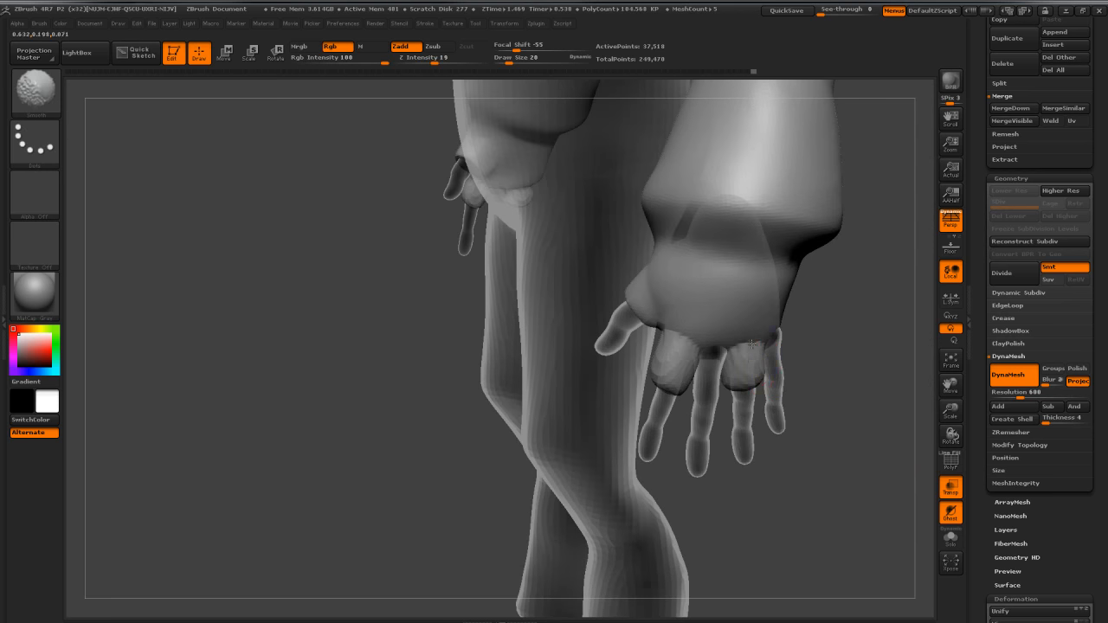
# Step: Cut the ends of the index and ring finger sleeves flat with ClipCurve and remesh the gloves
pyautogui.hotkey('ctrl', 'shift')
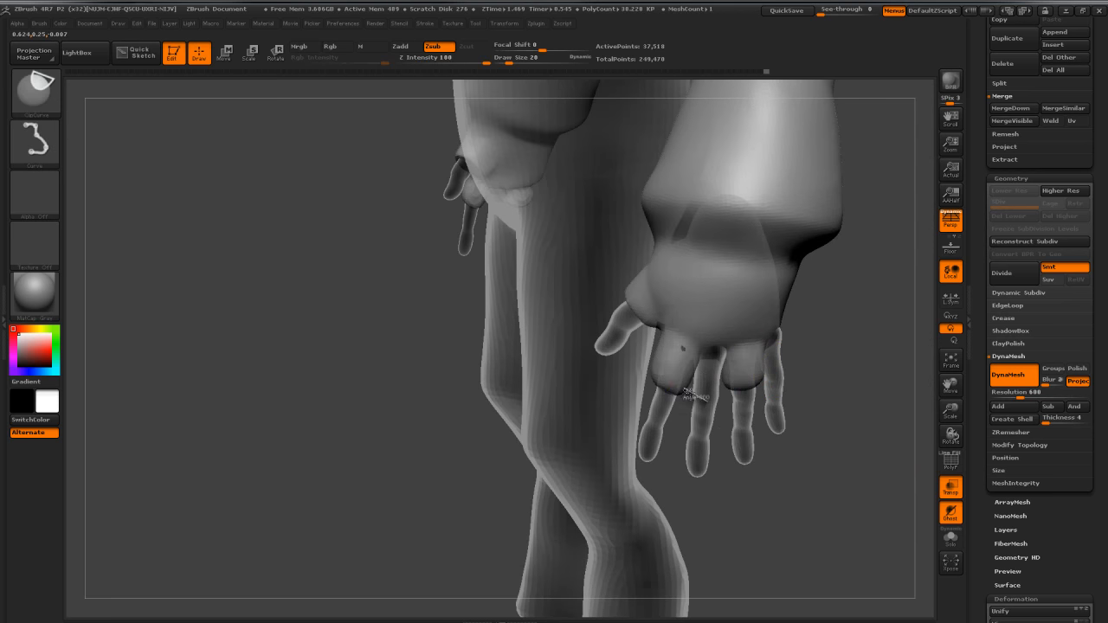
pyautogui.keyDown('ctrl'); pyautogui.keyDown('shift'); pyautogui.moveTo(638, 371); pyautogui.dragTo(641, 371); pyautogui.keyUp('shift'); pyautogui.keyUp('ctrl')
pyautogui.moveTo(857, 367)
pyautogui.mouseDown()
pyautogui.moveTo(837, 351)
pyautogui.moveTo(796, 375)
pyautogui.moveTo(711, 395)
pyautogui.mouseUp()
pyautogui.moveTo(851, 371); pyautogui.dragTo(668, 366)
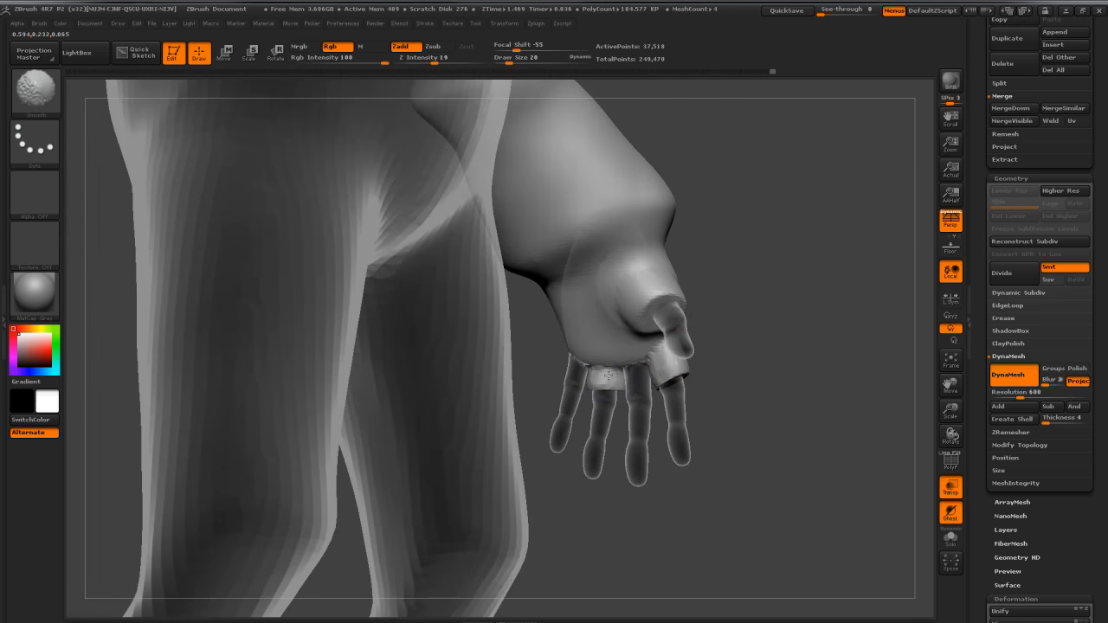
pyautogui.moveTo(848, 303)
pyautogui.mouseDown()
pyautogui.moveTo(768, 303)
pyautogui.moveTo(766, 259)
pyautogui.moveTo(776, 370)
pyautogui.moveTo(616, 362)
pyautogui.mouseUp()
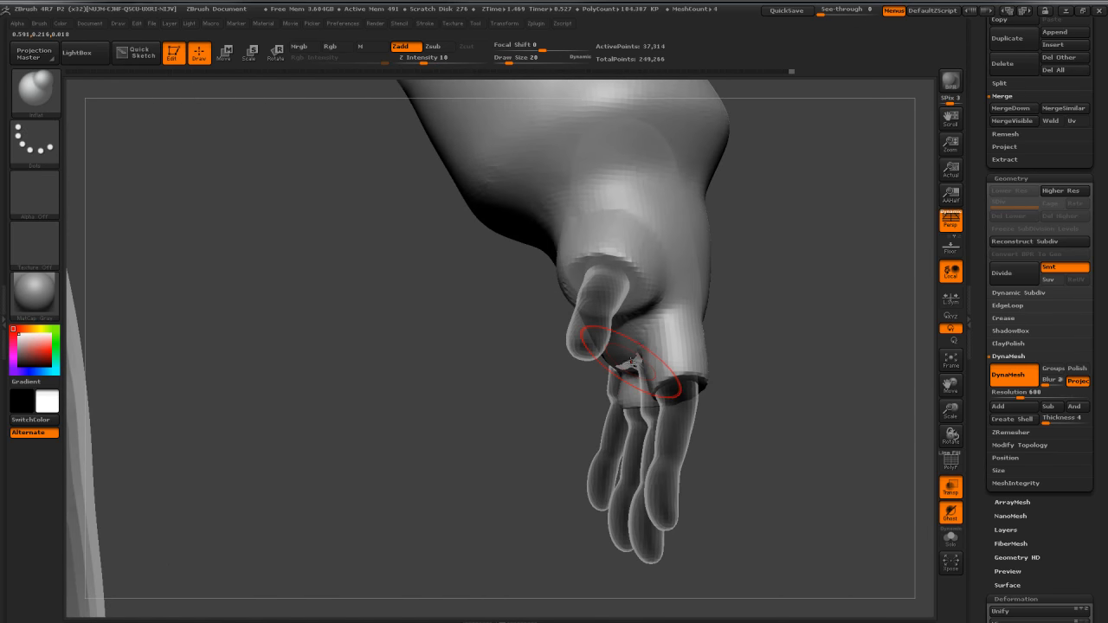
pyautogui.moveTo(811, 348); pyautogui.dragTo(716, 390)
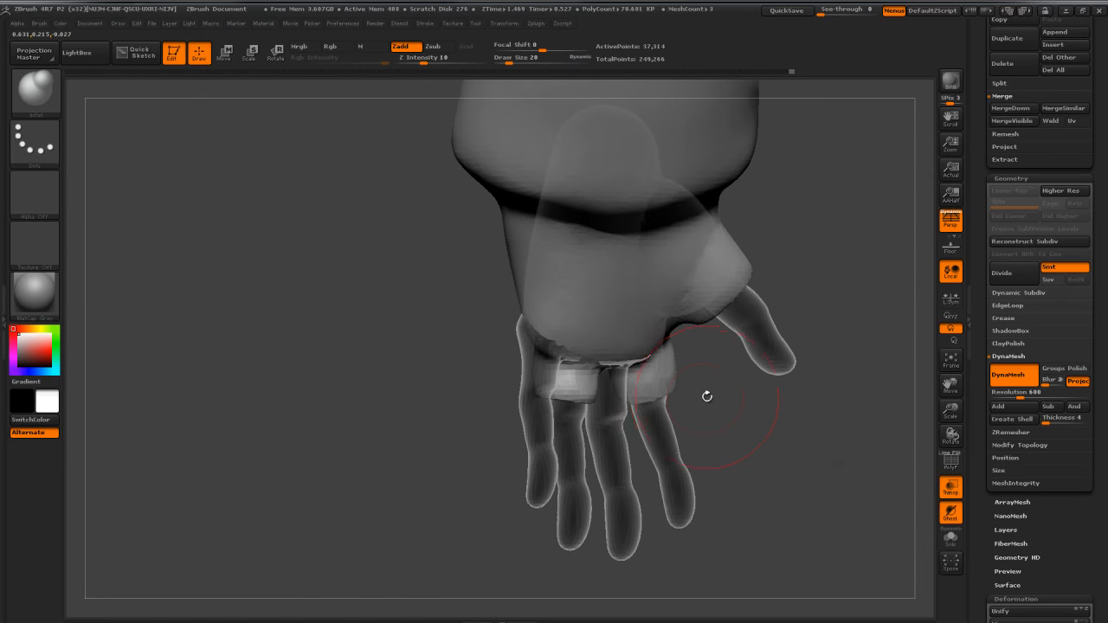
# Step: Reshape the glove around the finger sleeve bases with the Move brush at draw size 19
pyautogui.press('b')
pyautogui.press('m')
pyautogui.press('v')
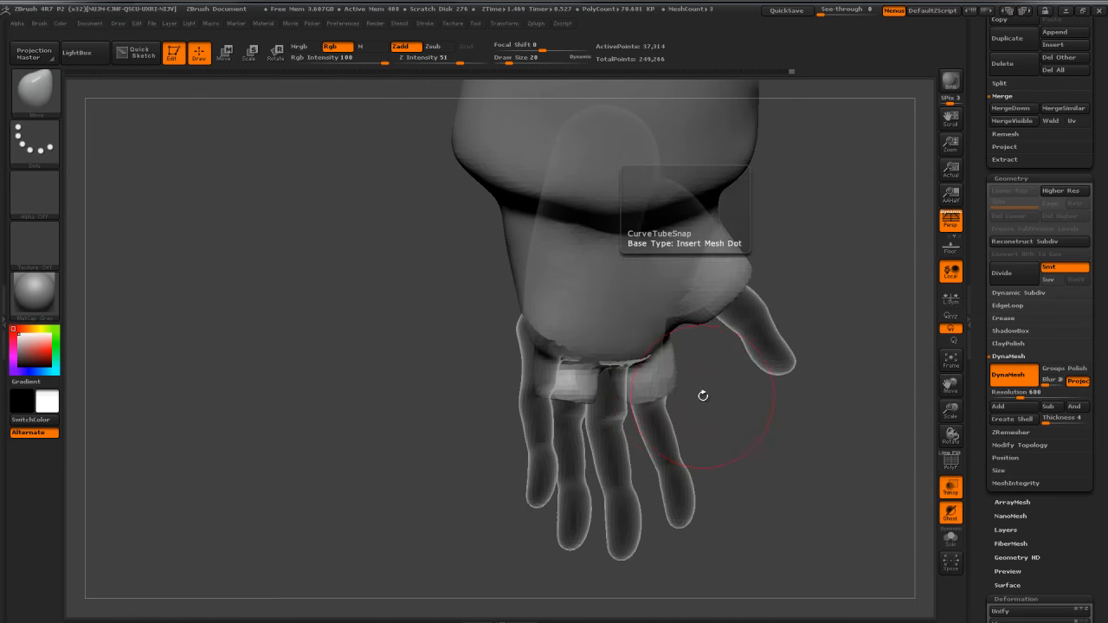
pyautogui.moveTo(682, 389); pyautogui.dragTo(779, 405)
pyautogui.press('s')
pyautogui.moveTo(642, 367)
pyautogui.mouseDown()
pyautogui.moveTo(683, 367)
pyautogui.moveTo(626, 366)
pyautogui.mouseUp()
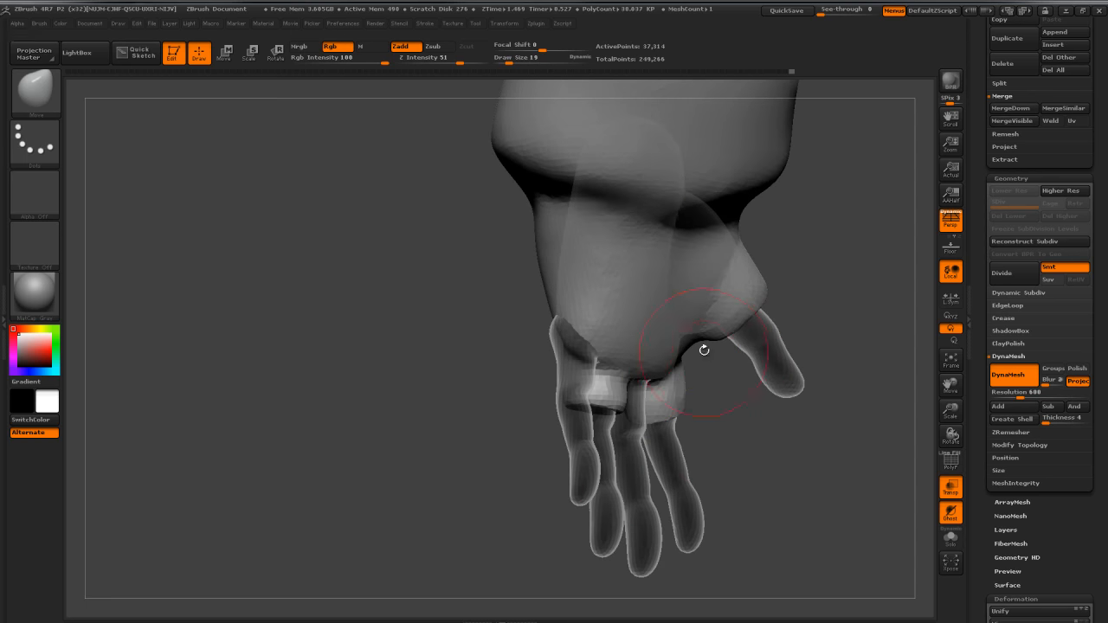
pyautogui.moveTo(703, 348); pyautogui.dragTo(704, 347)
pyautogui.moveTo(866, 359)
pyautogui.mouseDown()
pyautogui.moveTo(716, 346)
pyautogui.moveTo(672, 379)
pyautogui.moveTo(762, 356)
pyautogui.mouseUp()
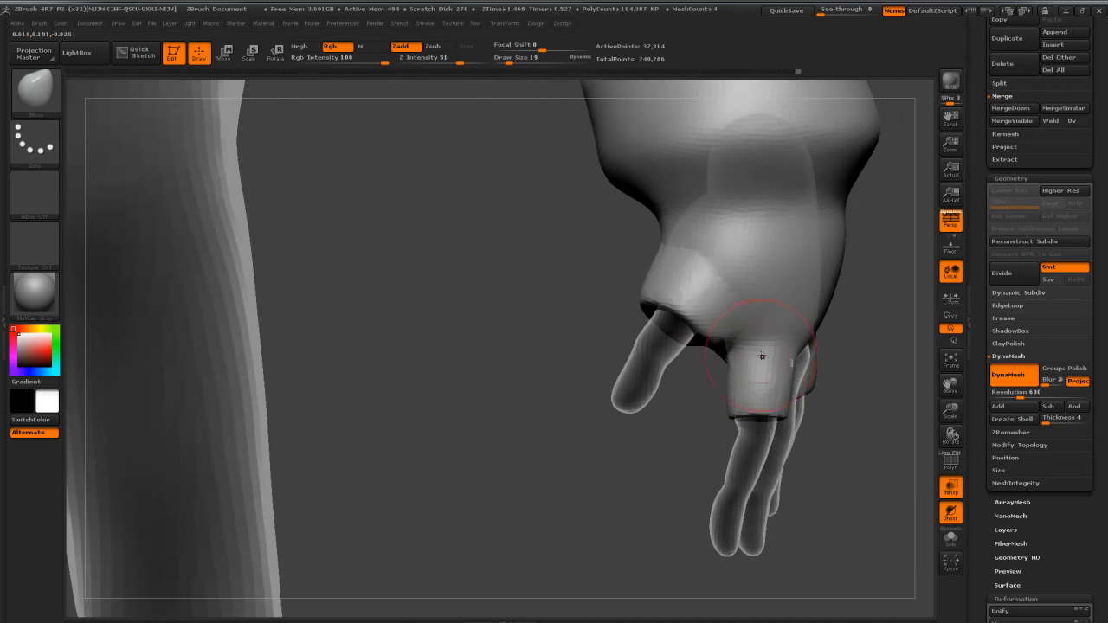
# Step: Shorten the index and ring finger sleeves with straight ClipCurve cuts and remesh the gloves with DynaMesh
pyautogui.moveTo(854, 427)
pyautogui.mouseDown()
pyautogui.moveTo(740, 421)
pyautogui.moveTo(711, 395)
pyautogui.moveTo(728, 422)
pyautogui.mouseUp()
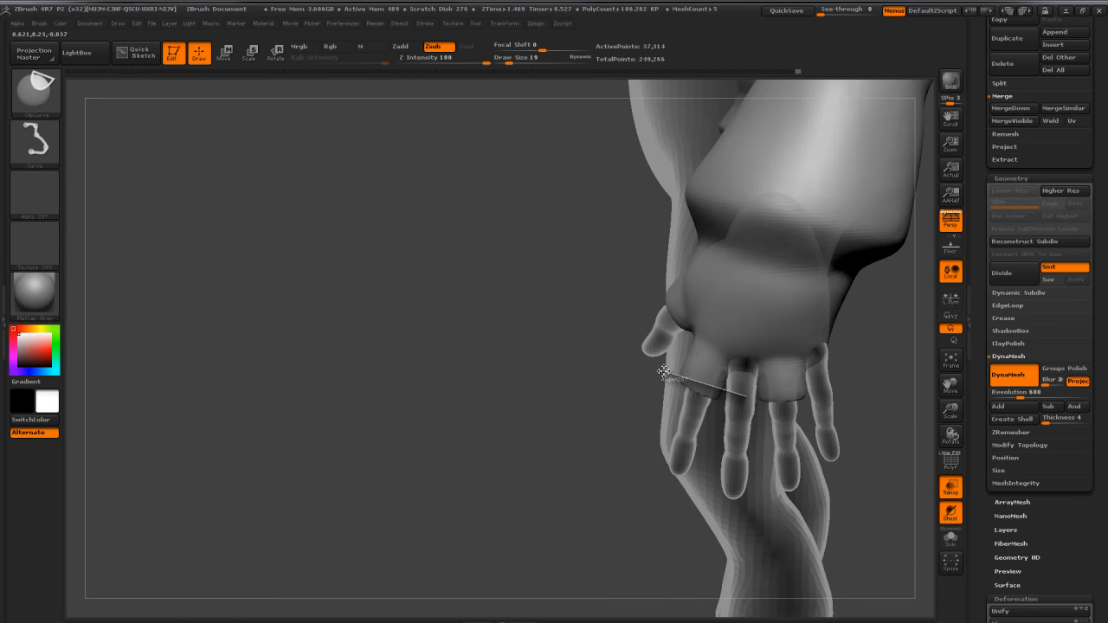
pyautogui.keyDown('ctrl'); pyautogui.keyDown('shift'); pyautogui.moveTo(663, 367); pyautogui.dragTo(662, 367); pyautogui.keyUp('shift'); pyautogui.keyUp('ctrl')
pyautogui.moveTo(832, 381)
pyautogui.mouseDown()
pyautogui.moveTo(837, 344)
pyautogui.moveTo(844, 390)
pyautogui.mouseUp()
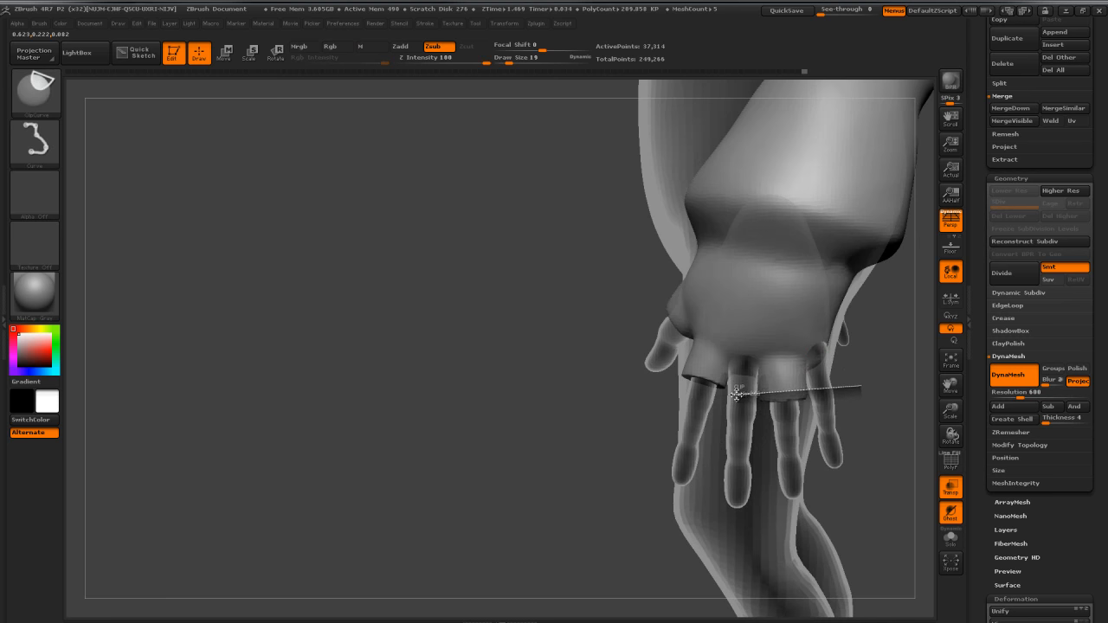
pyautogui.keyDown('ctrl'); pyautogui.keyDown('shift'); pyautogui.moveTo(734, 394); pyautogui.dragTo(734, 393); pyautogui.keyUp('shift'); pyautogui.keyUp('ctrl')
pyautogui.moveTo(547, 439)
pyautogui.mouseDown()
pyautogui.moveTo(604, 445)
pyautogui.moveTo(554, 454)
pyautogui.moveTo(572, 455)
pyautogui.mouseUp()
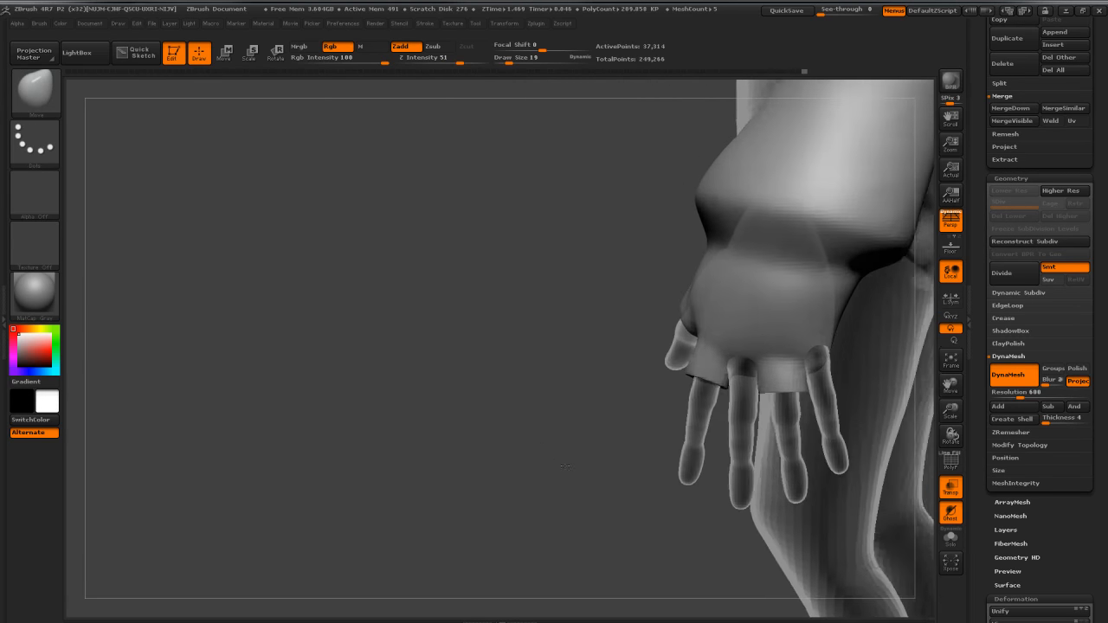
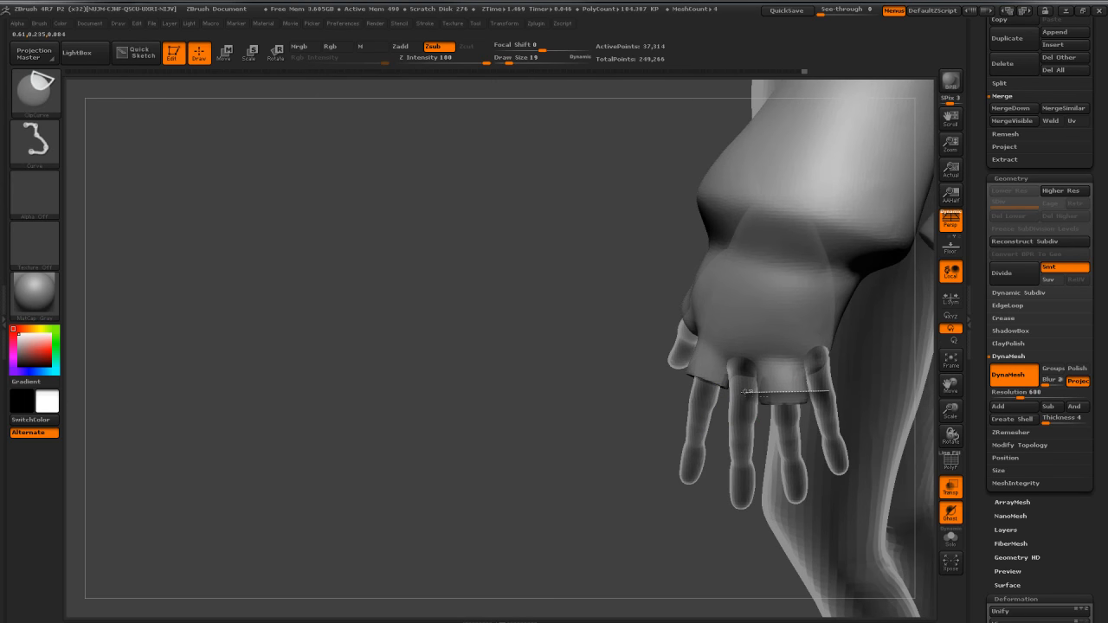
pyautogui.keyDown('ctrl'); pyautogui.keyDown('shift'); pyautogui.moveTo(746, 392); pyautogui.dragTo(745, 392); pyautogui.keyUp('shift'); pyautogui.keyUp('ctrl')
pyautogui.moveTo(561, 445)
pyautogui.mouseDown()
pyautogui.moveTo(602, 415)
pyautogui.moveTo(580, 419)
pyautogui.moveTo(590, 458)
pyautogui.moveTo(756, 405)
pyautogui.mouseUp()
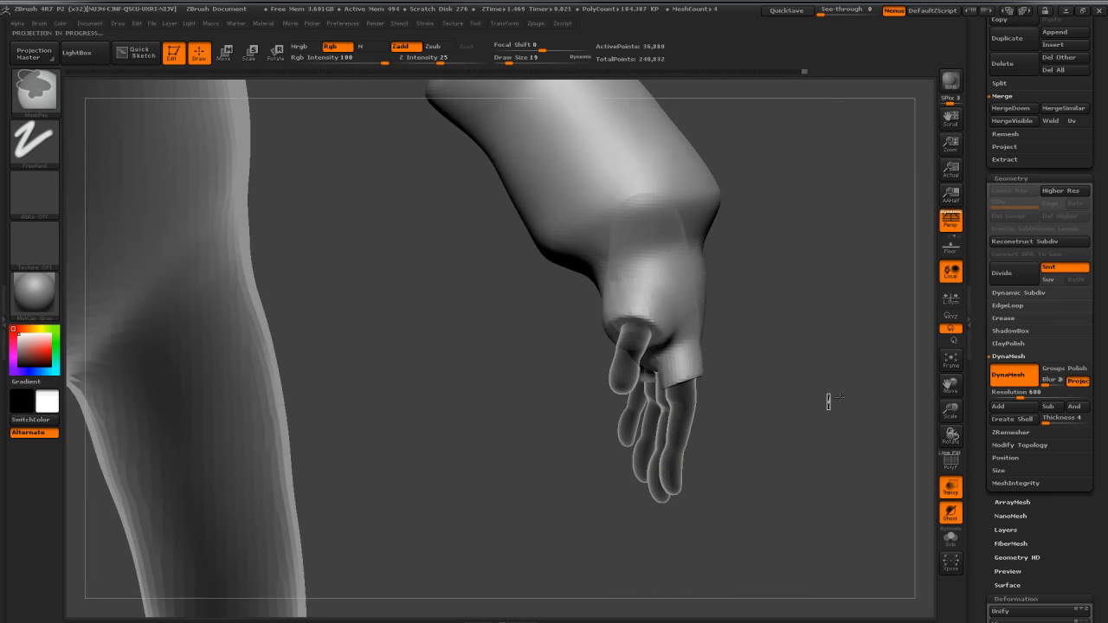
# Step: At draw size 9, mask the glove around the bases of the middle and little fingers and invert the mask
pyautogui.moveTo(839, 325)
pyautogui.keyDown('ctrl'); pyautogui.mouseDown(button='right')
pyautogui.moveTo(856, 322)
pyautogui.moveTo(846, 354)
pyautogui.moveTo(792, 279)
pyautogui.moveTo(858, 321)
pyautogui.moveTo(785, 292)
pyautogui.moveTo(793, 394)
pyautogui.moveTo(770, 355)
pyautogui.mouseUp(button='right'); pyautogui.keyUp('ctrl')
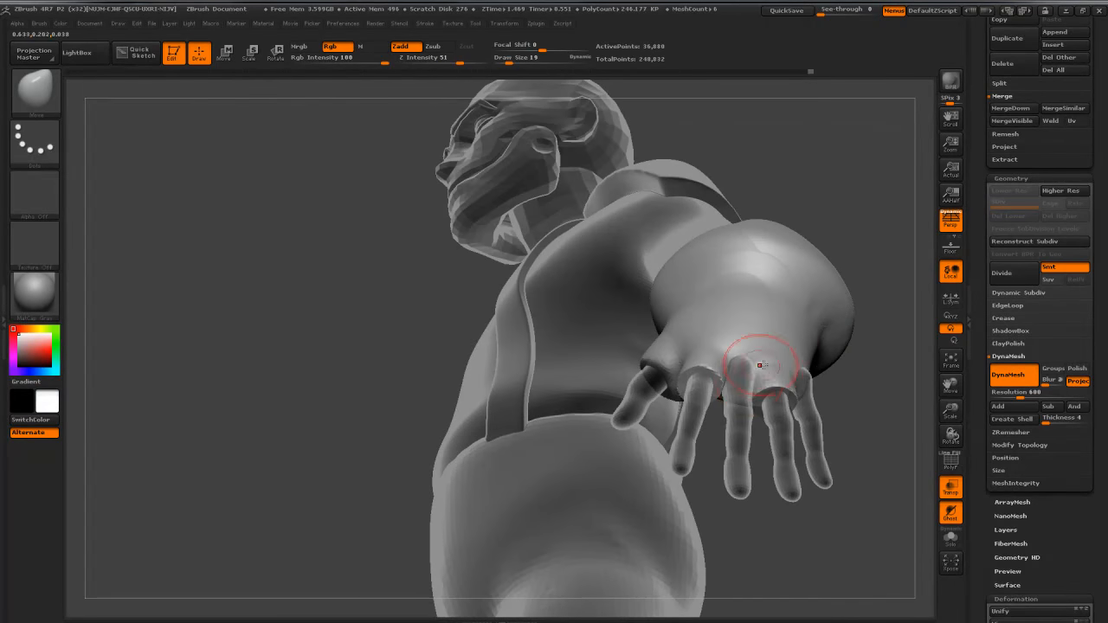
pyautogui.press('s')
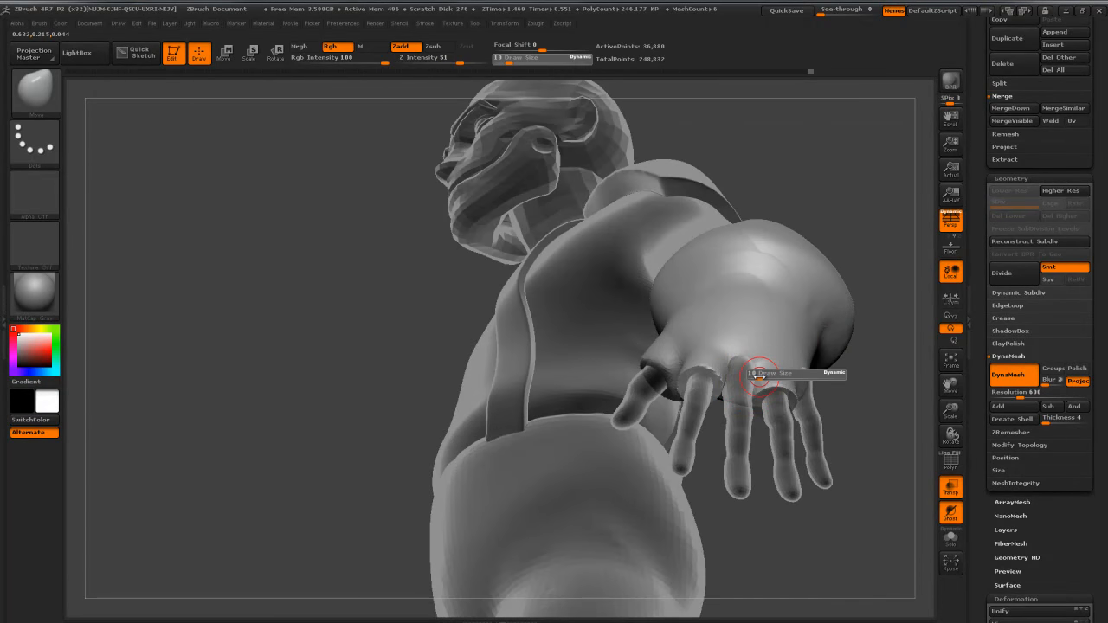
pyautogui.moveTo(758, 374); pyautogui.dragTo(744, 375)
pyautogui.press('b')
pyautogui.press('m')
pyautogui.press('t')
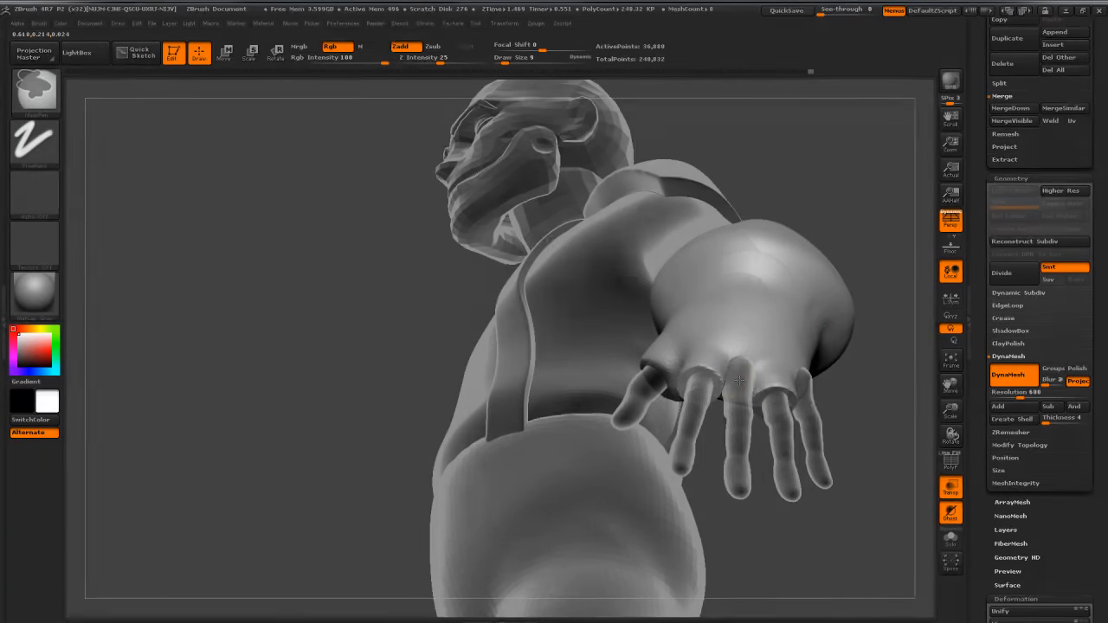
pyautogui.moveTo(879, 381); pyautogui.dragTo(744, 368)
pyautogui.moveTo(798, 338)
pyautogui.keyDown('ctrl'); pyautogui.mouseDown()
pyautogui.moveTo(786, 346)
pyautogui.moveTo(789, 338)
pyautogui.mouseUp(); pyautogui.keyUp('ctrl')
pyautogui.moveTo(645, 398); pyautogui.dragTo(574, 435)
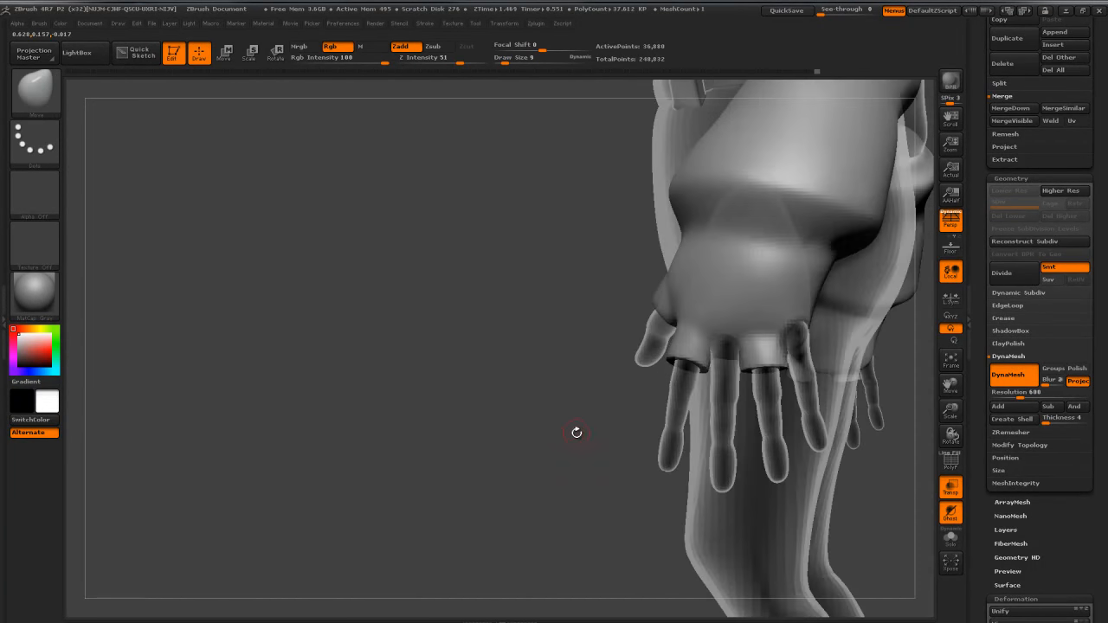
pyautogui.keyDown('ctrl'); pyautogui.click(548, 446); pyautogui.keyUp('ctrl')
pyautogui.moveTo(787, 445)
pyautogui.mouseDown()
pyautogui.moveTo(869, 442)
pyautogui.moveTo(748, 407)
pyautogui.mouseUp()
# Step: Pull the unmasked glove areas over the little and middle fingers with the Move brush at draw size 26
pyautogui.press('b')
pyautogui.press('m')
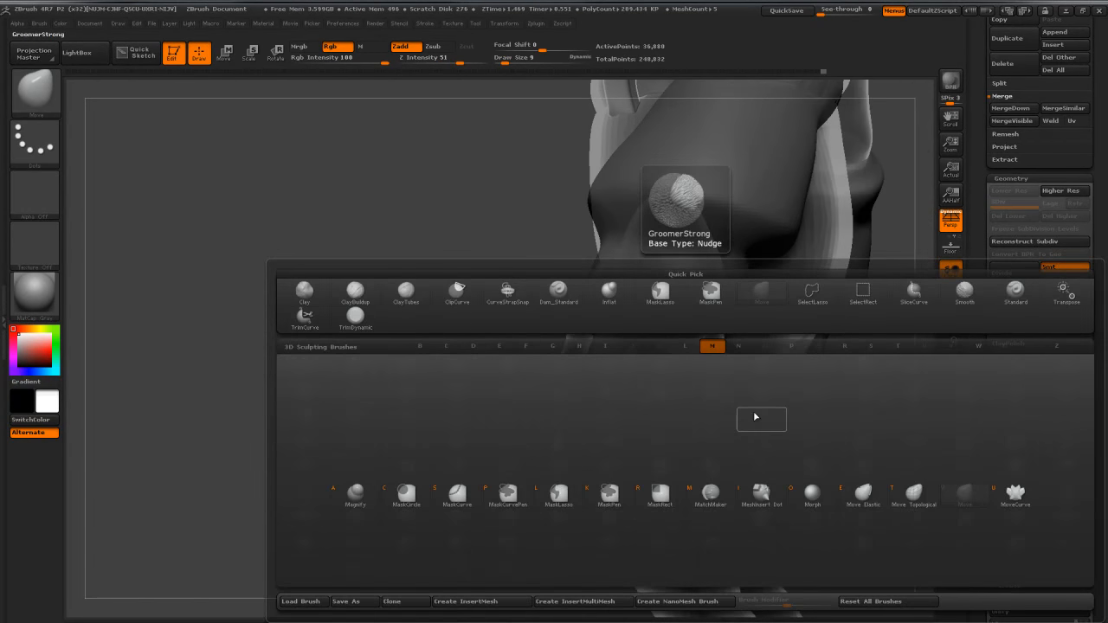
pyautogui.press('Escape')
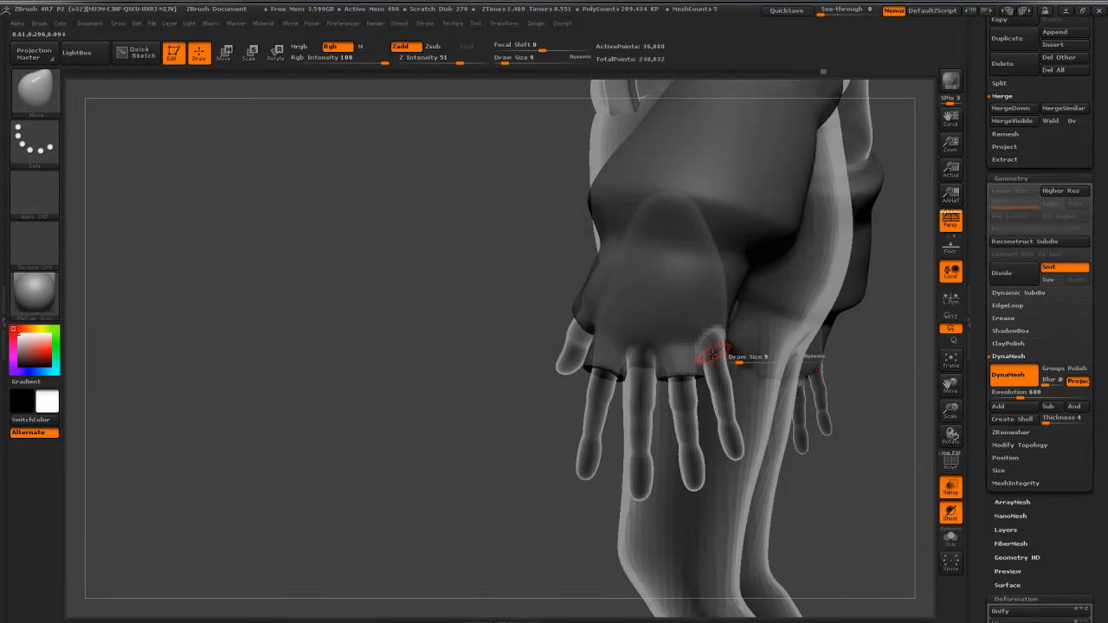
pyautogui.moveTo(739, 361)
pyautogui.mouseDown()
pyautogui.moveTo(753, 362)
pyautogui.moveTo(719, 361)
pyautogui.mouseUp()
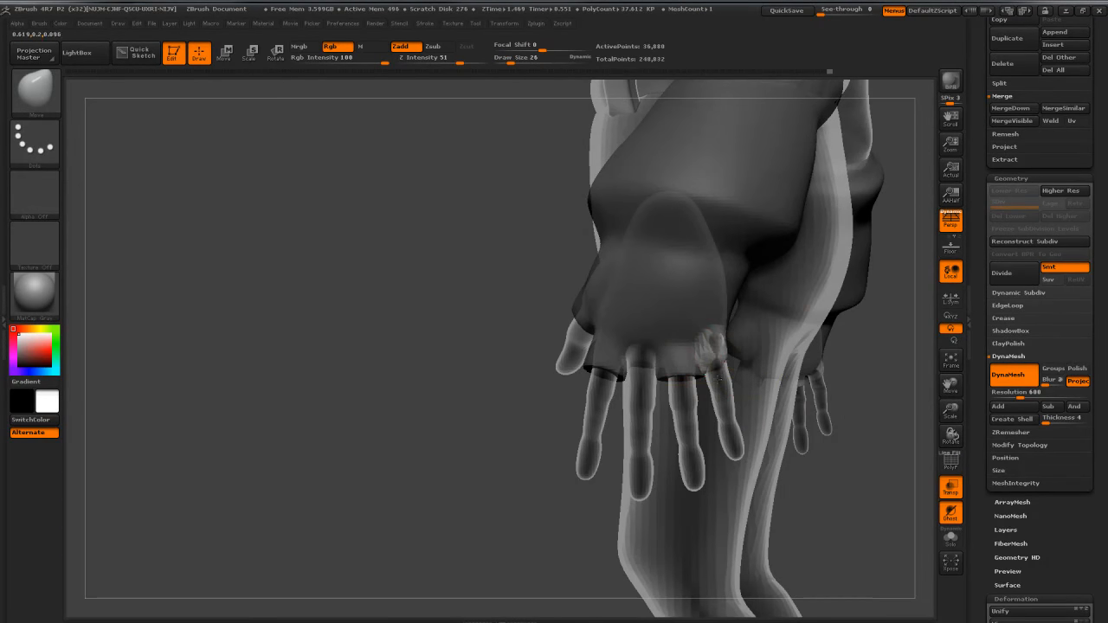
pyautogui.press('shift')
pyautogui.moveTo(504, 415); pyautogui.dragTo(572, 373)
pyautogui.moveTo(688, 381)
pyautogui.mouseDown()
pyautogui.moveTo(644, 382)
pyautogui.moveTo(696, 381)
pyautogui.moveTo(686, 384)
pyautogui.moveTo(742, 355)
pyautogui.moveTo(758, 360)
pyautogui.mouseUp()
pyautogui.press('shift')
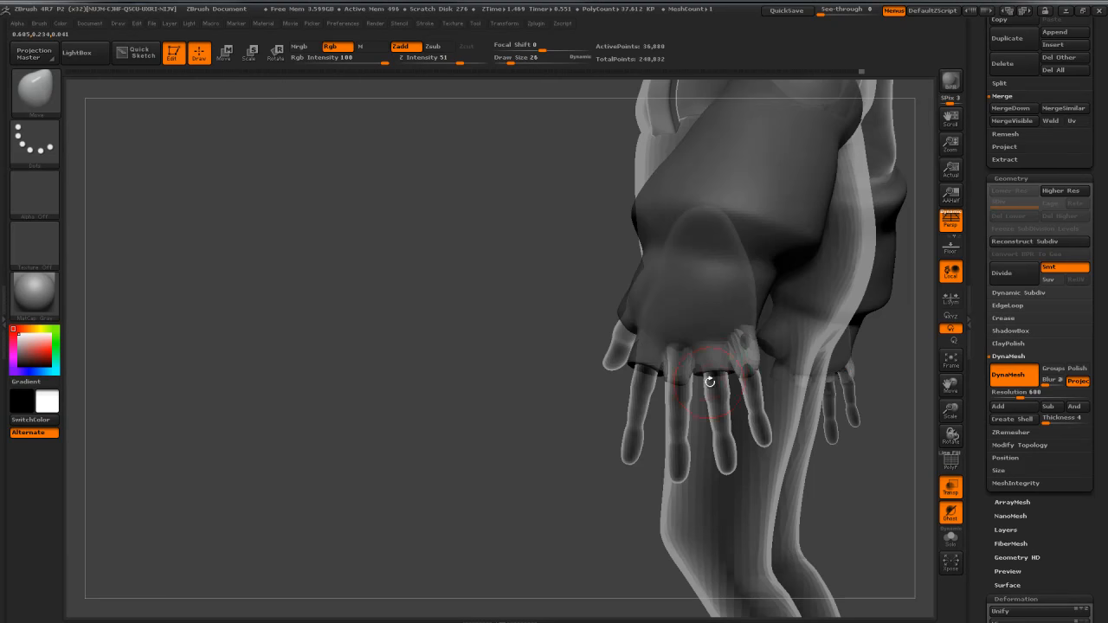
# Step: Inflate the unmasked glove areas over the middle and little fingers with the Inflat brush at draw size 26 and smooth them
pyautogui.press('b')
pyautogui.press('i')
pyautogui.press('n')
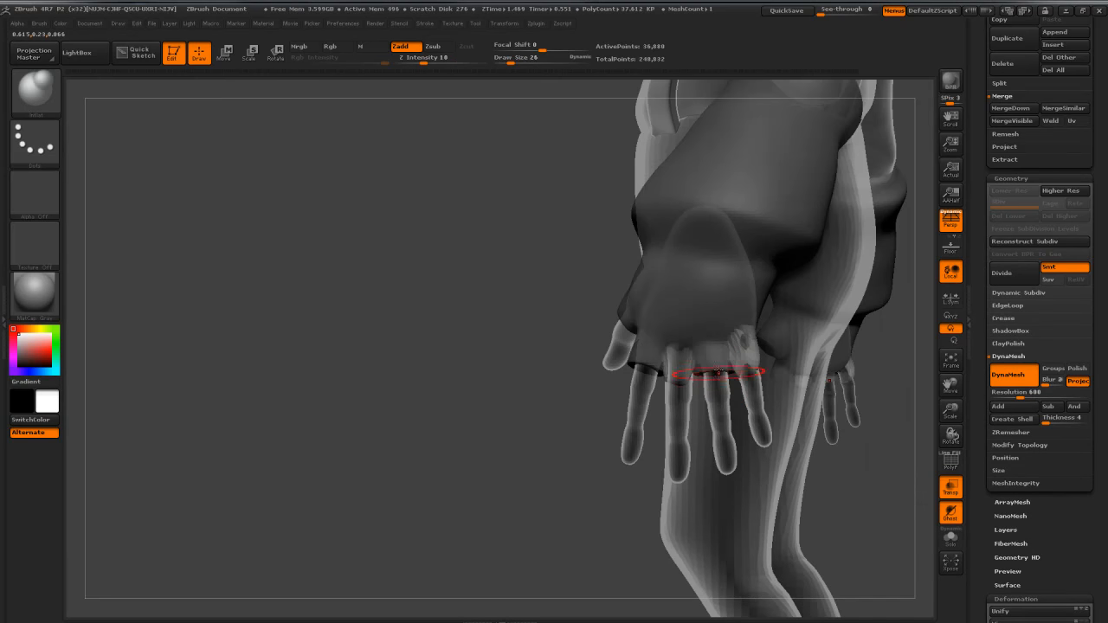
pyautogui.moveTo(677, 372)
pyautogui.mouseDown()
pyautogui.moveTo(684, 359)
pyautogui.moveTo(680, 370)
pyautogui.mouseUp()
pyautogui.moveTo(750, 351); pyautogui.dragTo(742, 357)
pyautogui.moveTo(571, 405); pyautogui.dragTo(407, 394)
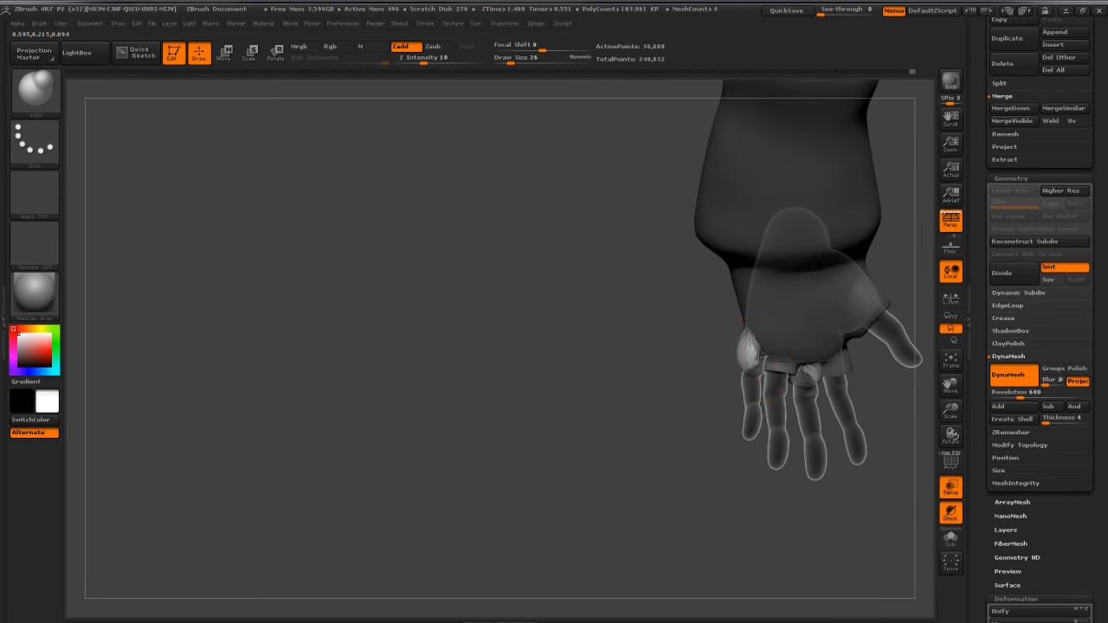
pyautogui.keyDown('shift'); pyautogui.moveTo(744, 348); pyautogui.dragTo(744, 355); pyautogui.keyUp('shift')
pyautogui.moveTo(644, 385)
pyautogui.mouseDown()
pyautogui.moveTo(700, 391)
pyautogui.moveTo(669, 396)
pyautogui.moveTo(809, 356)
pyautogui.mouseUp()
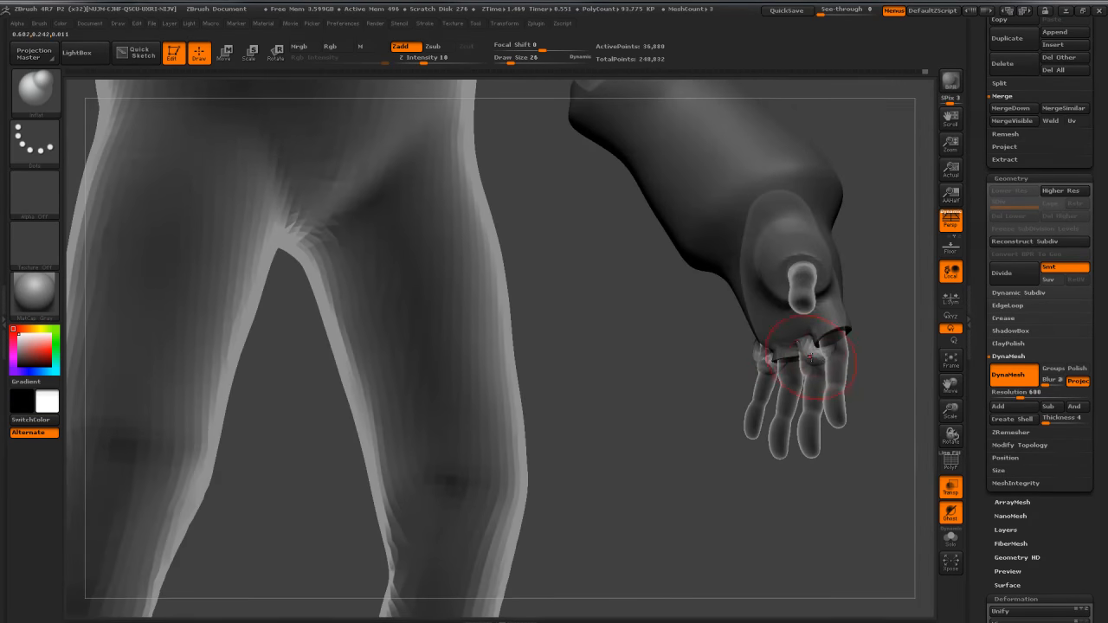
pyautogui.moveTo(665, 419); pyautogui.dragTo(694, 380)
pyautogui.press('shift')
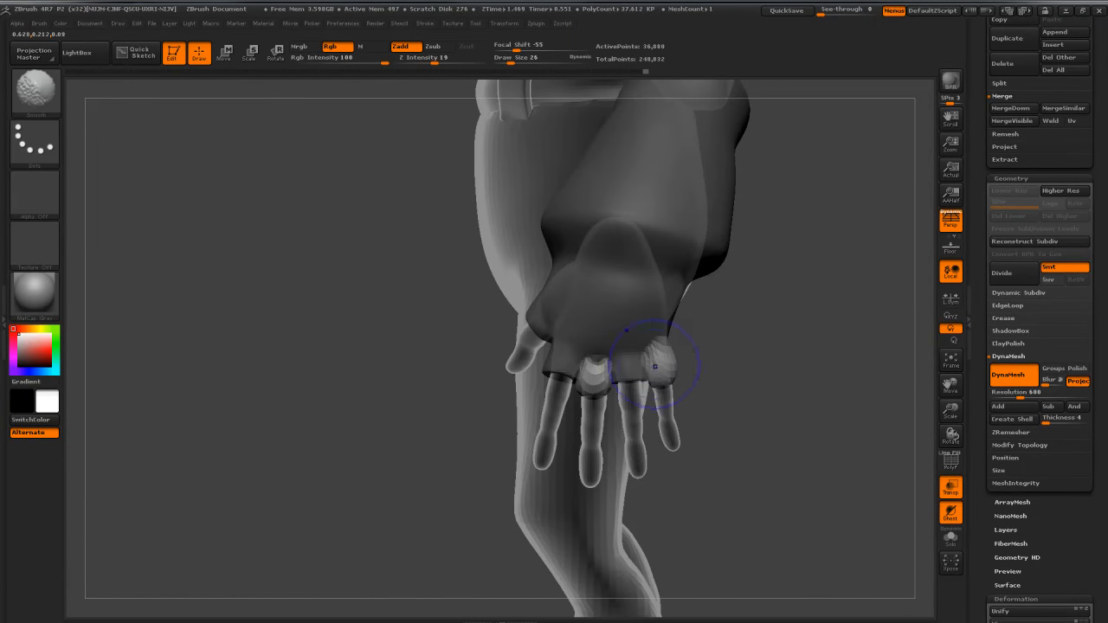
# Step: Clear the mask, remesh the gloves with DynaMesh and smooth the middle and little finger sleeves
pyautogui.keyDown('ctrl'); pyautogui.moveTo(781, 369); pyautogui.dragTo(767, 390); pyautogui.keyUp('ctrl')
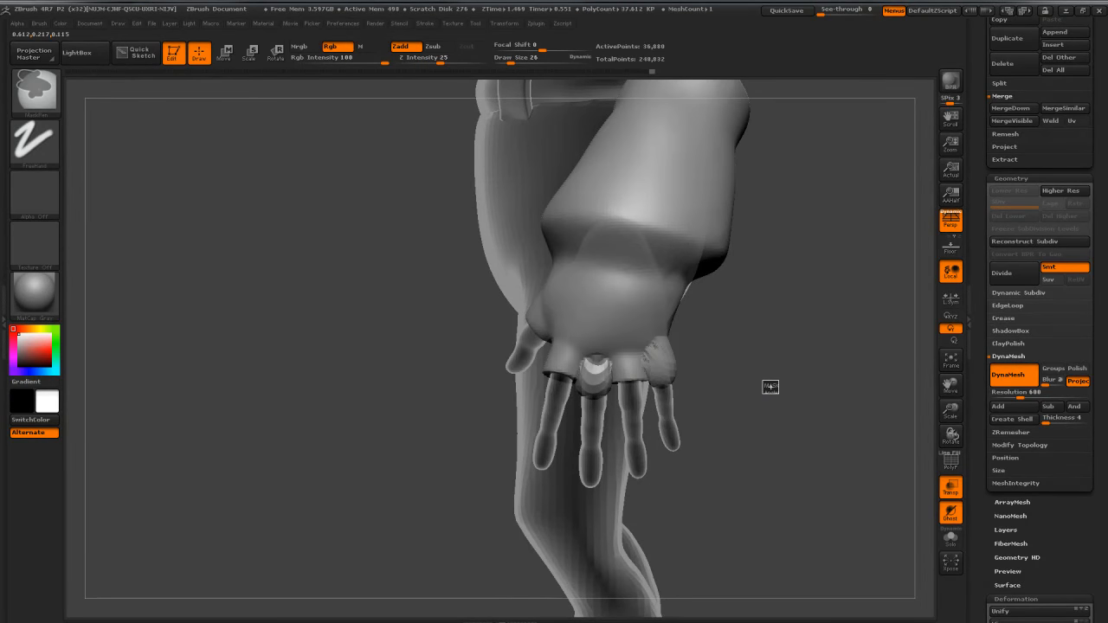
pyautogui.press('shift')
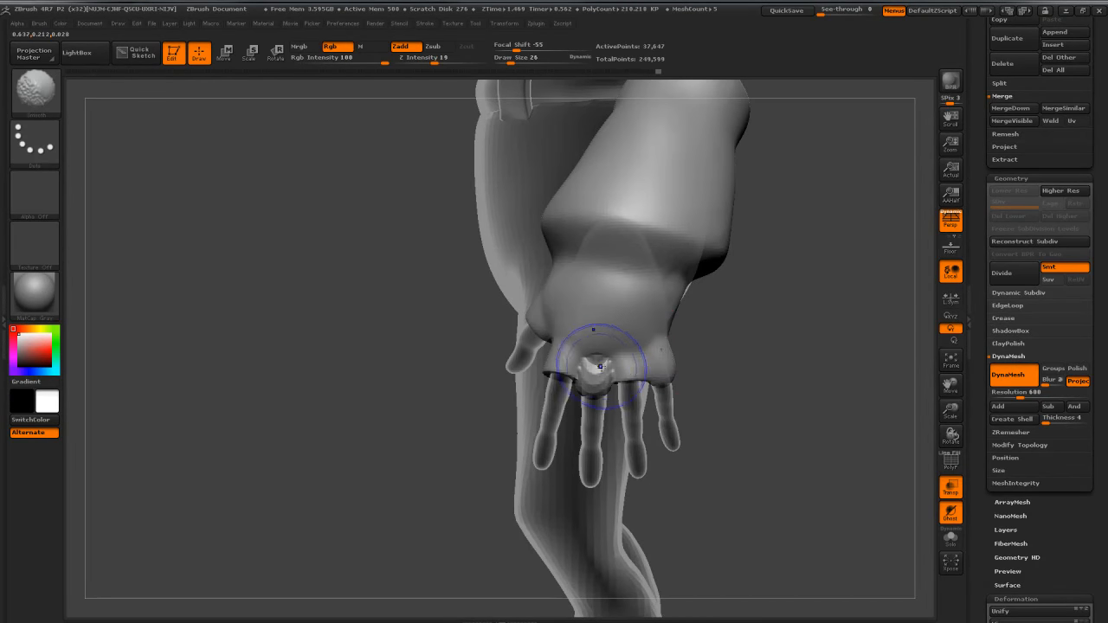
pyautogui.moveTo(606, 391); pyautogui.dragTo(709, 379)
# Step: Trim the ends of the middle and little finger sleeves with straight ClipCurve cuts
pyautogui.hotkey('ctrl', 'shift')
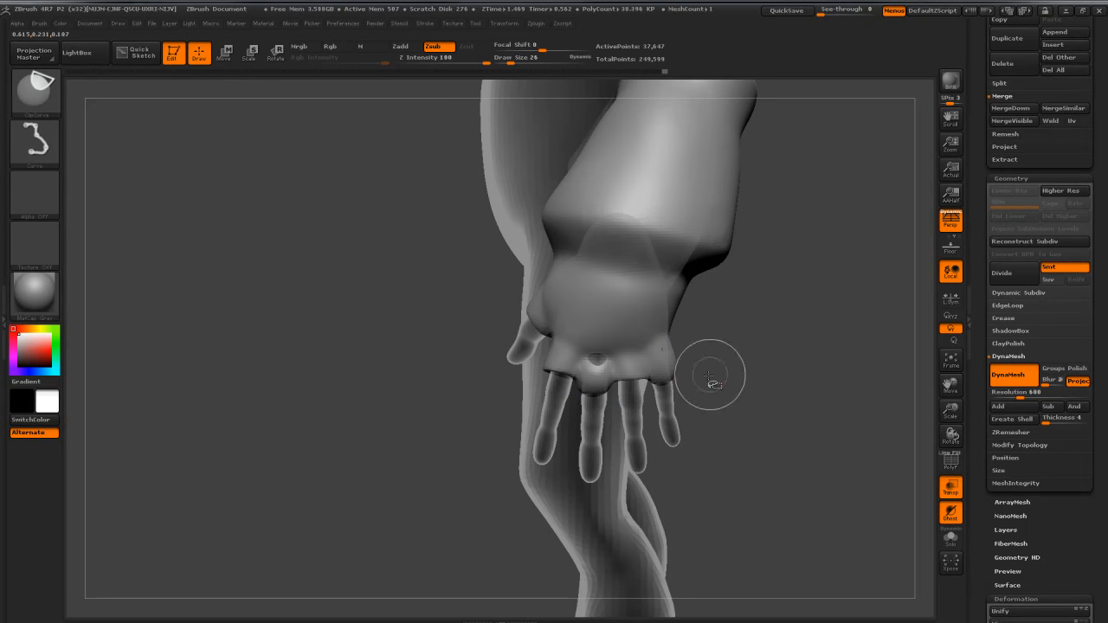
pyautogui.moveTo(627, 386)
pyautogui.keyDown('ctrl'); pyautogui.keyDown('shift'); pyautogui.mouseDown()
pyautogui.moveTo(732, 391)
pyautogui.moveTo(556, 388)
pyautogui.mouseUp(); pyautogui.keyUp('shift'); pyautogui.keyUp('ctrl')
pyautogui.moveTo(715, 420); pyautogui.dragTo(631, 389)
pyautogui.keyDown('ctrl'); pyautogui.keyDown('shift'); pyautogui.moveTo(678, 383); pyautogui.dragTo(550, 378); pyautogui.keyUp('shift'); pyautogui.keyUp('ctrl')
# Step: Reshape the glove's finger sleeves with the Move brush at draw size 24
pyautogui.moveTo(772, 351)
pyautogui.mouseDown()
pyautogui.moveTo(788, 311)
pyautogui.moveTo(879, 278)
pyautogui.moveTo(655, 357)
pyautogui.moveTo(611, 354)
pyautogui.mouseUp()
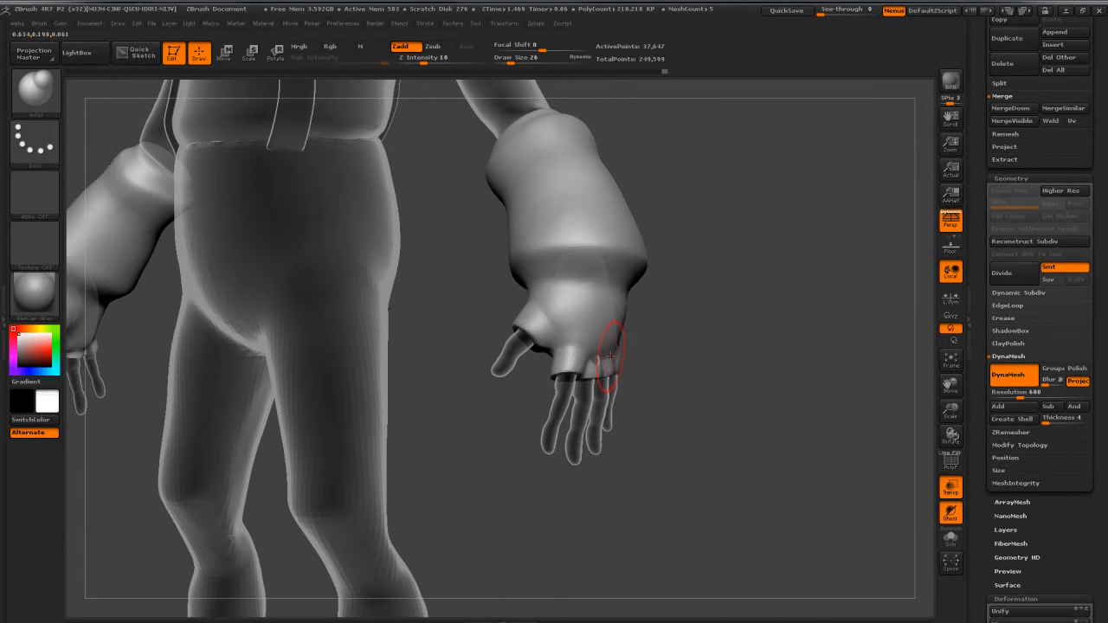
pyautogui.press('b')
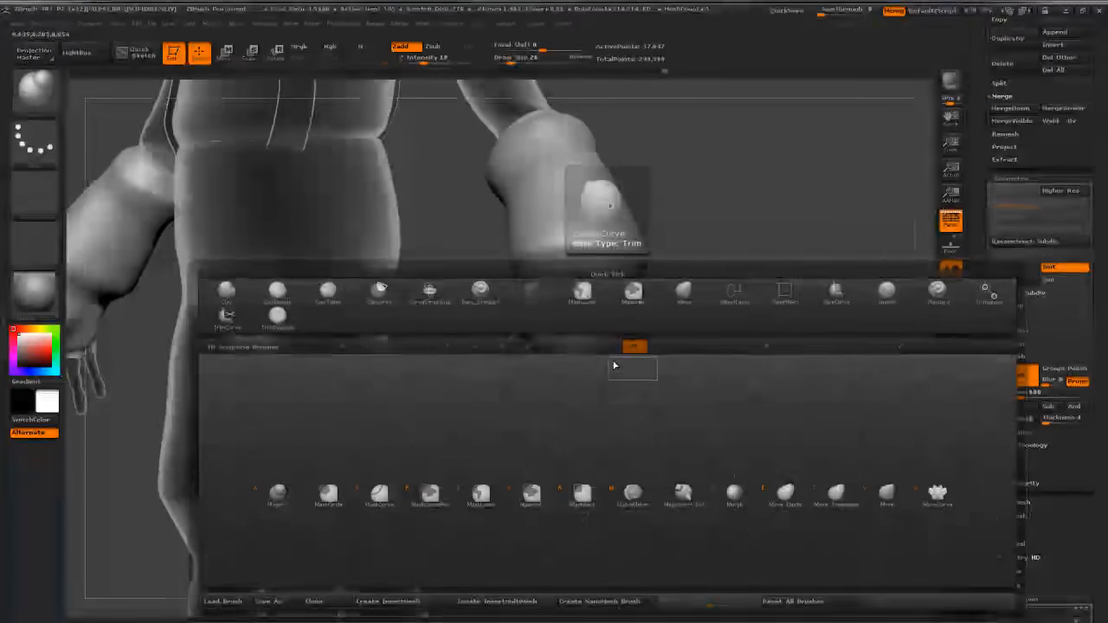
pyautogui.press('m')
pyautogui.press('v')
pyautogui.press('s')
pyautogui.moveTo(610, 358)
pyautogui.mouseDown()
pyautogui.moveTo(598, 359)
pyautogui.moveTo(692, 342)
pyautogui.moveTo(779, 290)
pyautogui.moveTo(866, 352)
pyautogui.mouseUp()
pyautogui.moveTo(590, 371); pyautogui.dragTo(614, 347)
# Step: Turn off transparency and check the gloves on the whole character from the front and at an angle
pyautogui.keyDown('alt'); pyautogui.moveTo(764, 357); pyautogui.dragTo(772, 306); pyautogui.keyUp('alt')
pyautogui.click(950, 490)
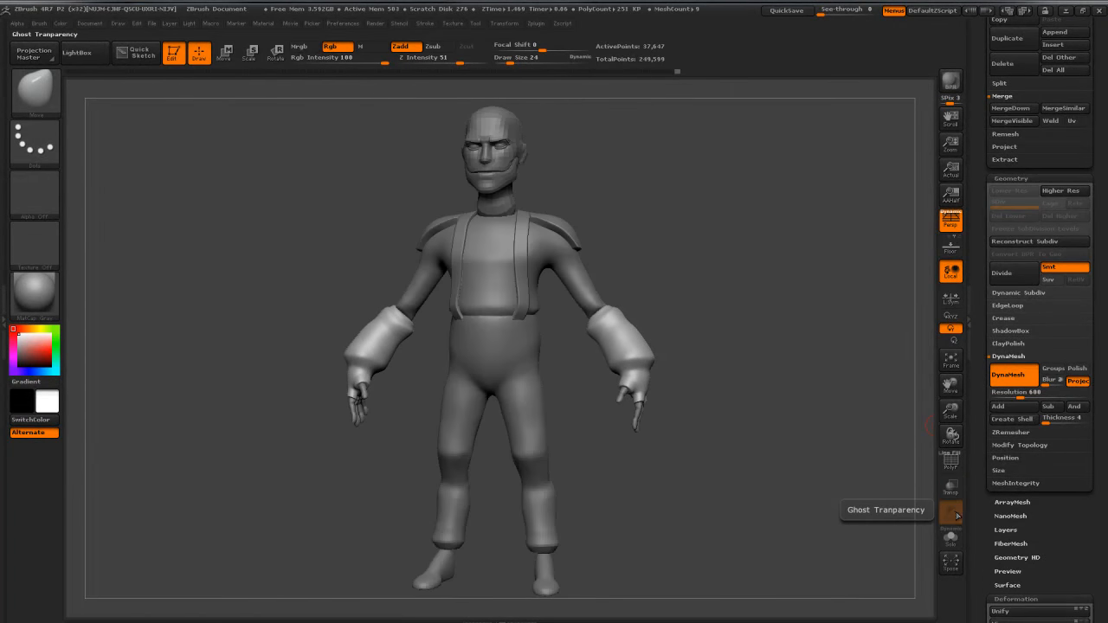
pyautogui.moveTo(870, 442); pyautogui.dragTo(805, 384)
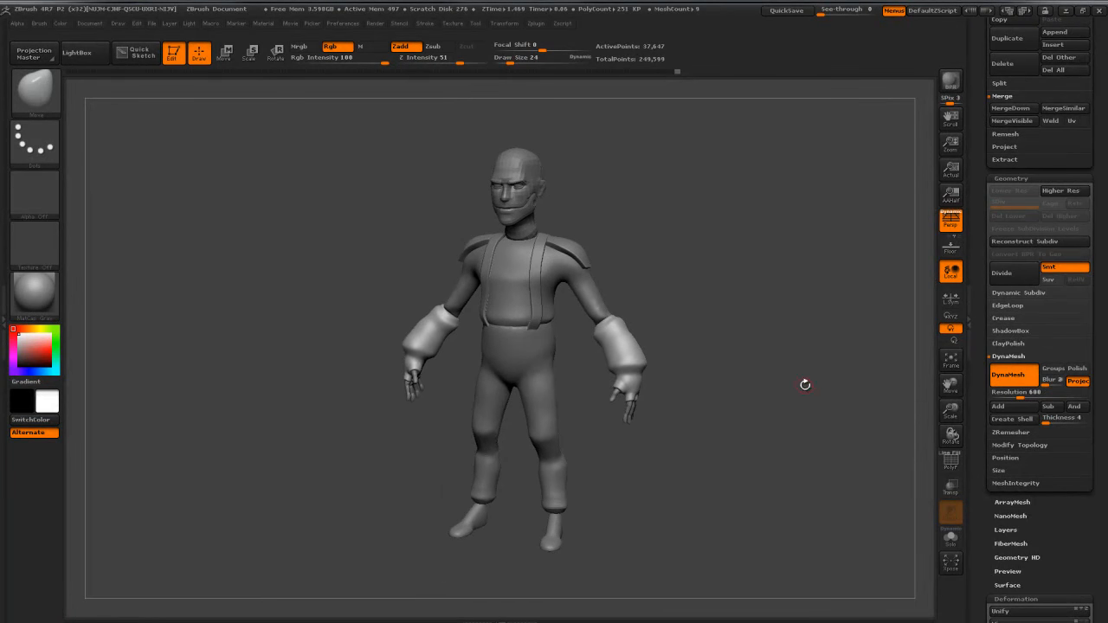